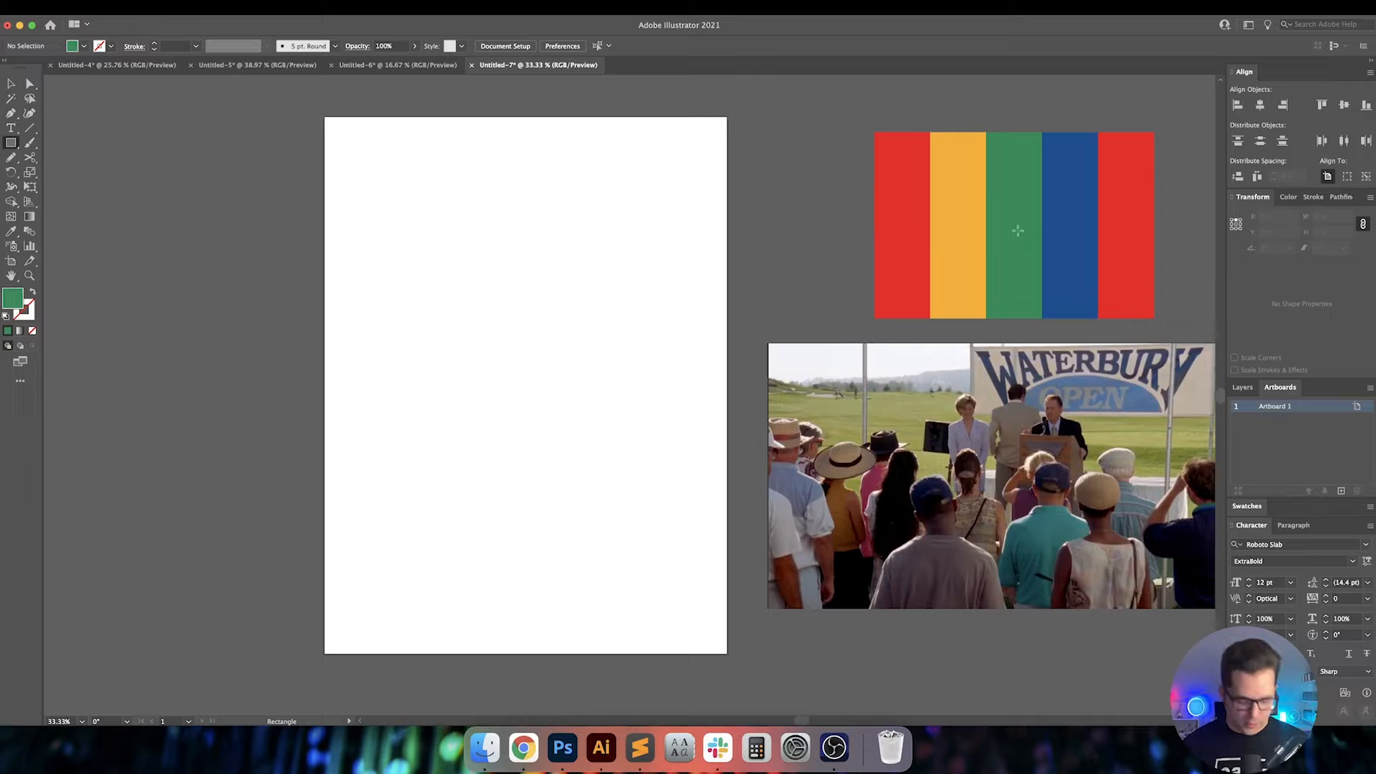
key(v)
drag(795, 235, 762, 236)
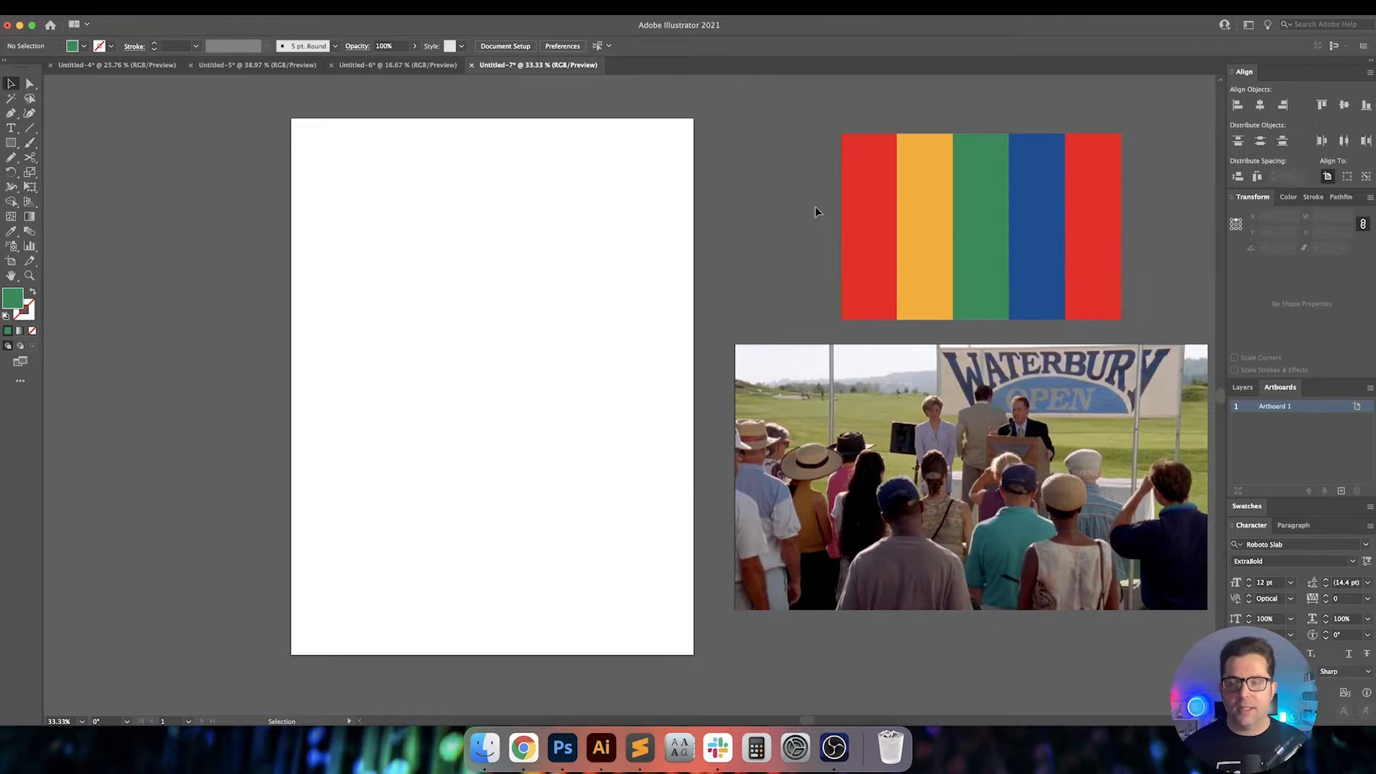
click(981, 233)
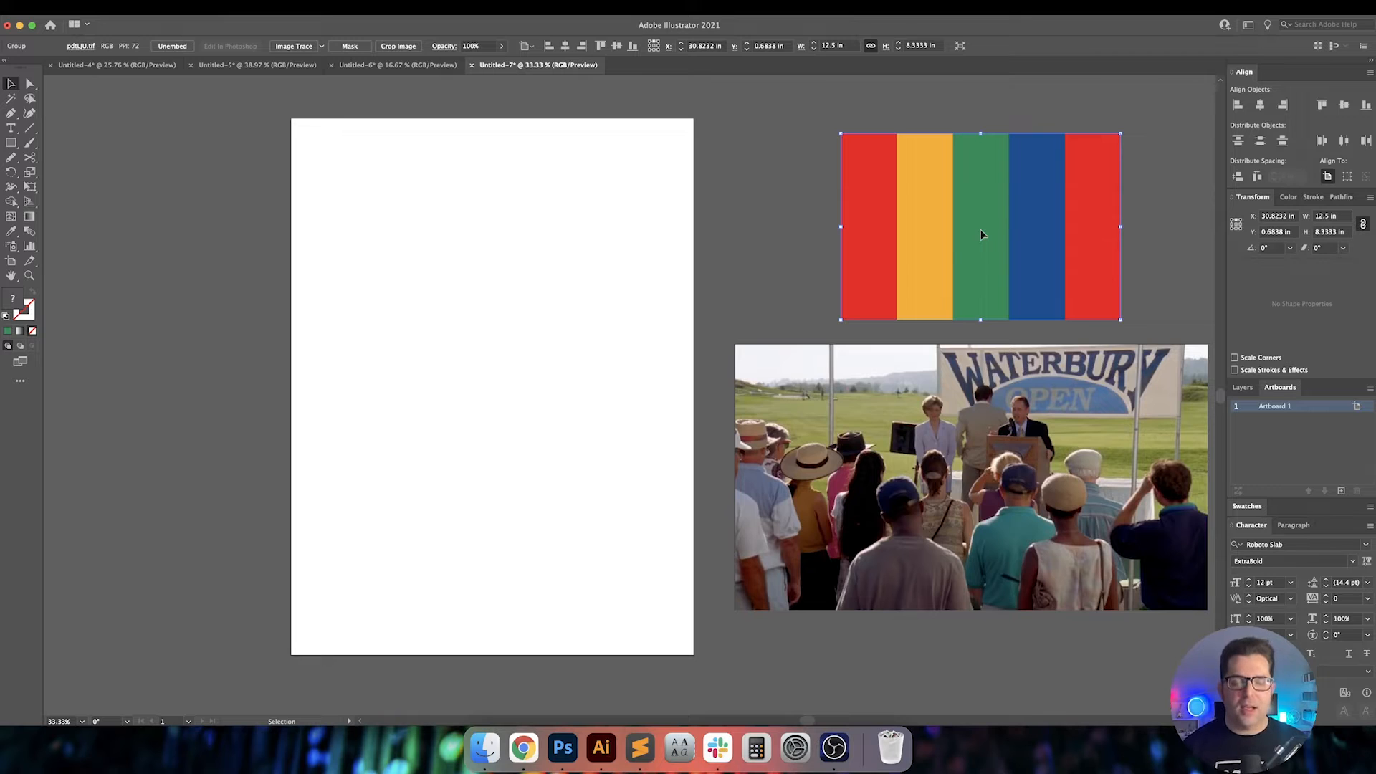
click(767, 259)
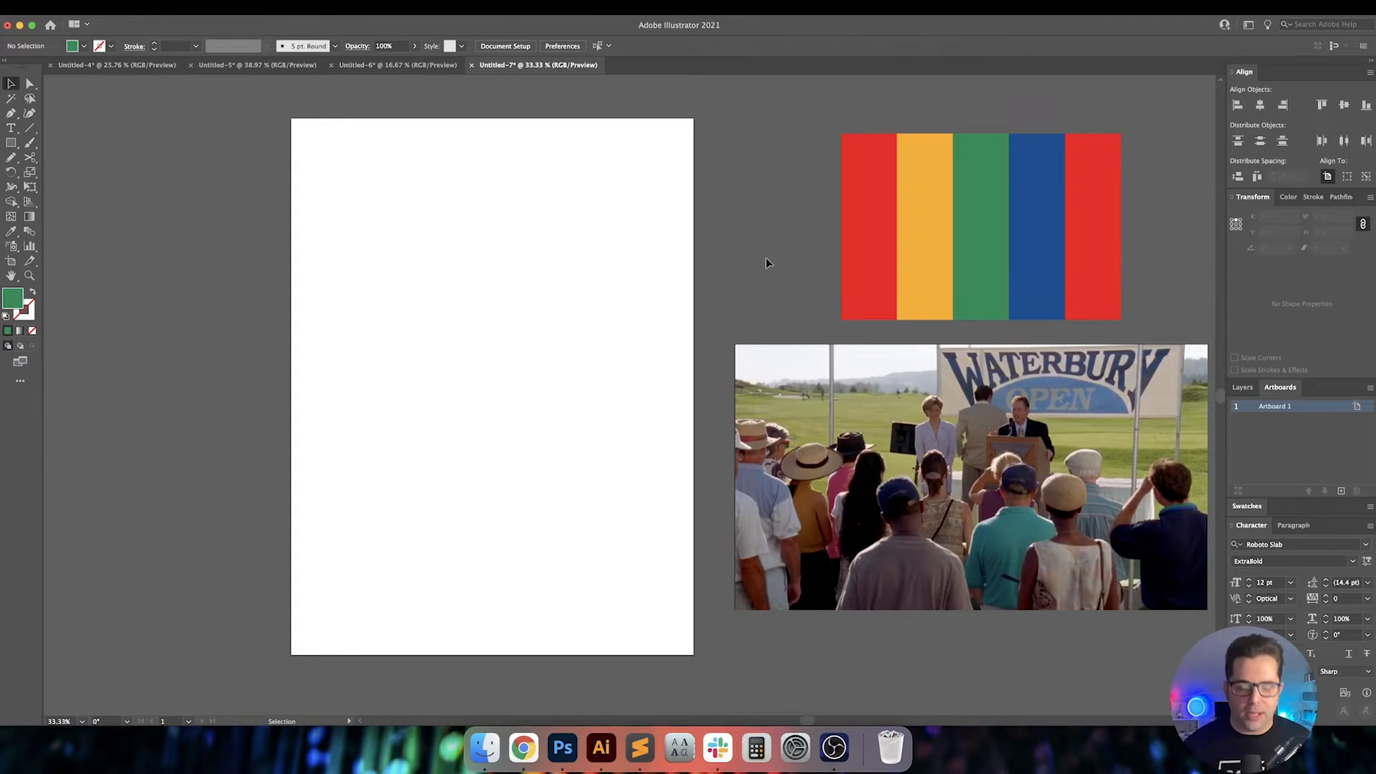
Draw a green rectangle about 16.8 × 21.9 in inside the artboard's margins
scroll(557, 366, left, 3)
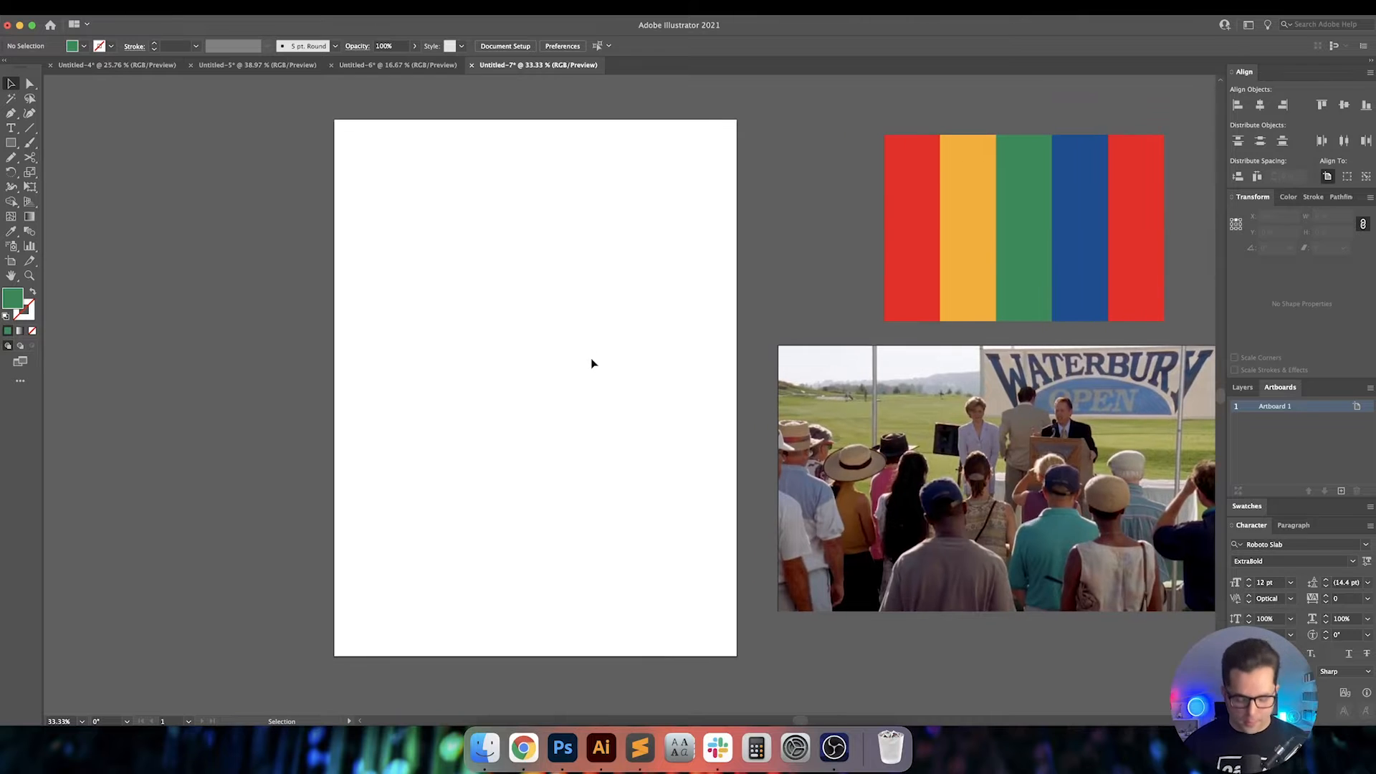
key(m)
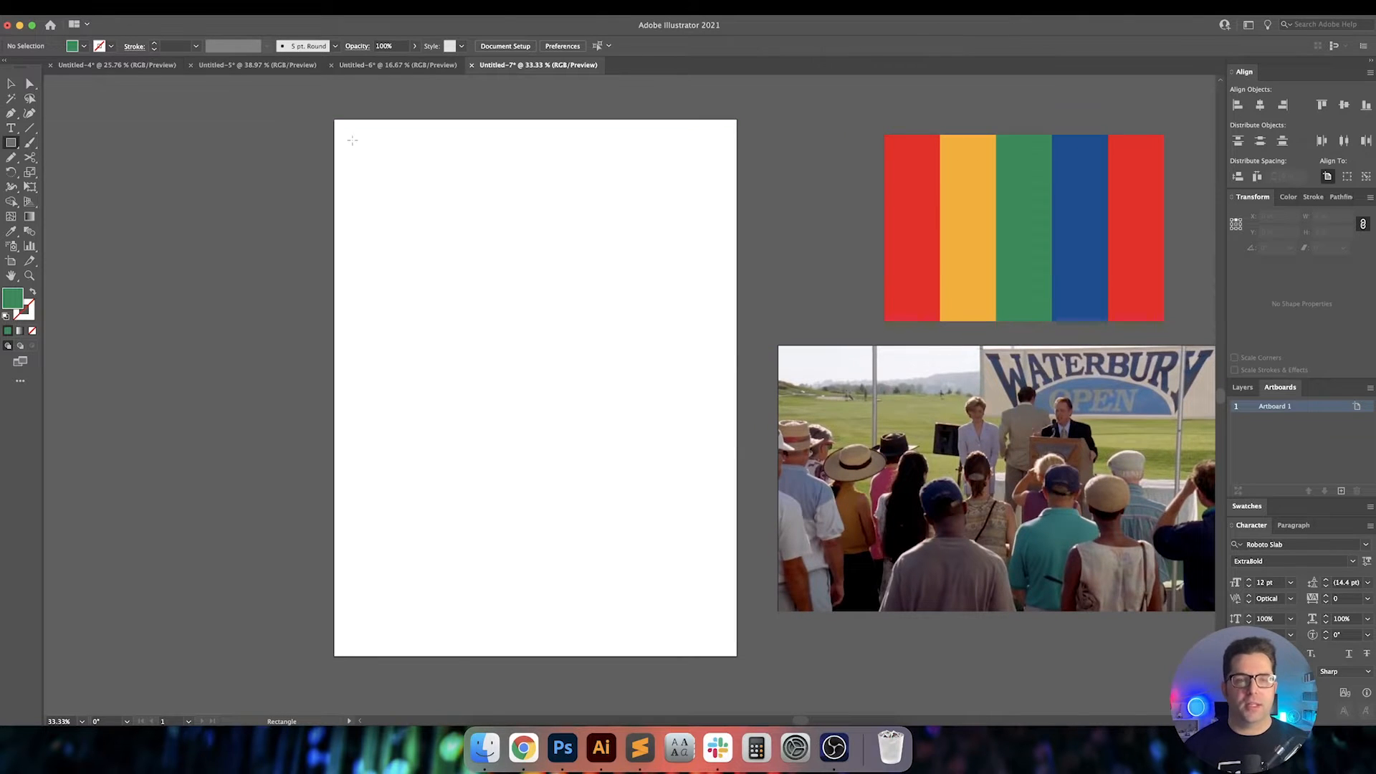
drag(348, 135, 724, 624)
key(v)
Position the green rectangle's upper-left corner at X 1 in and Y 1 in on the artboard
click(1232, 221)
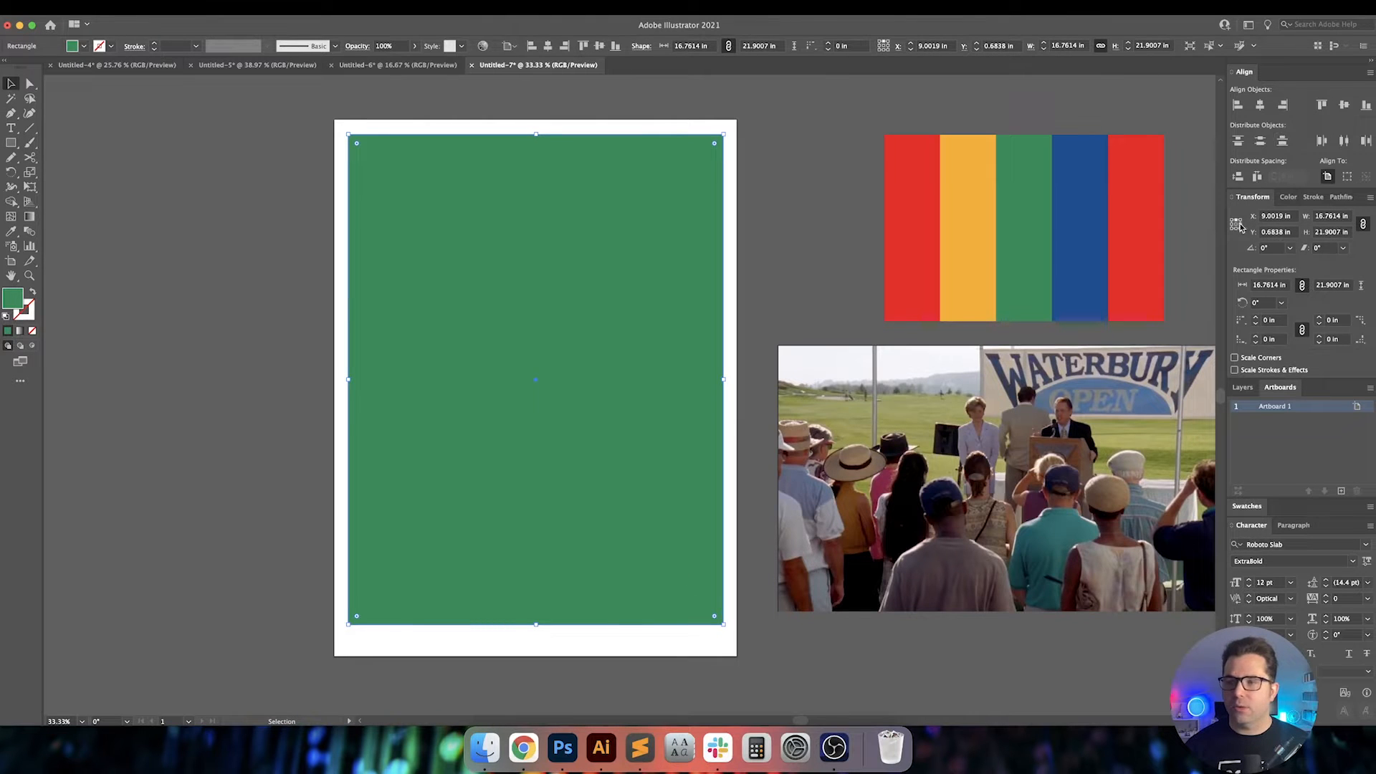
click(1276, 215)
text(1)
key(Return)
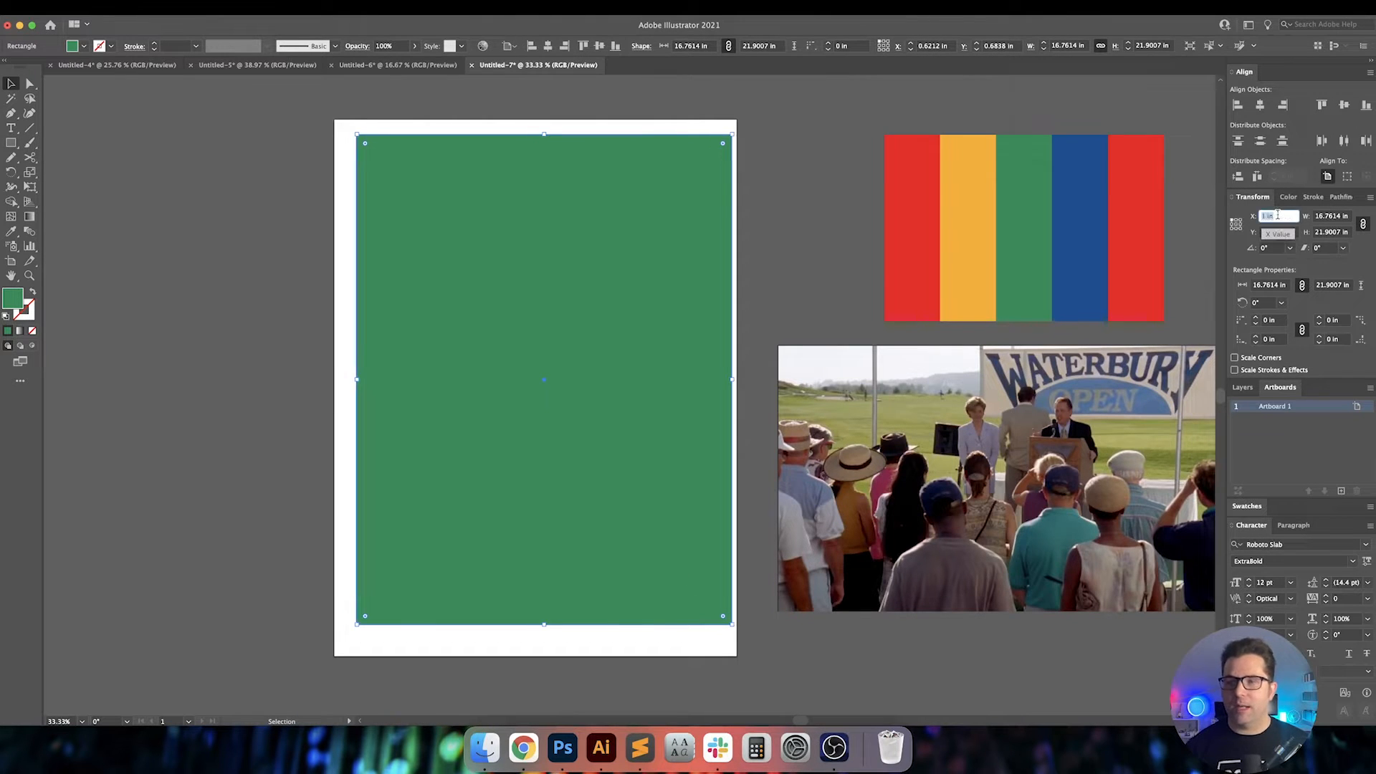
key(Tab)
text(1)
key(Return)
key(Tab)
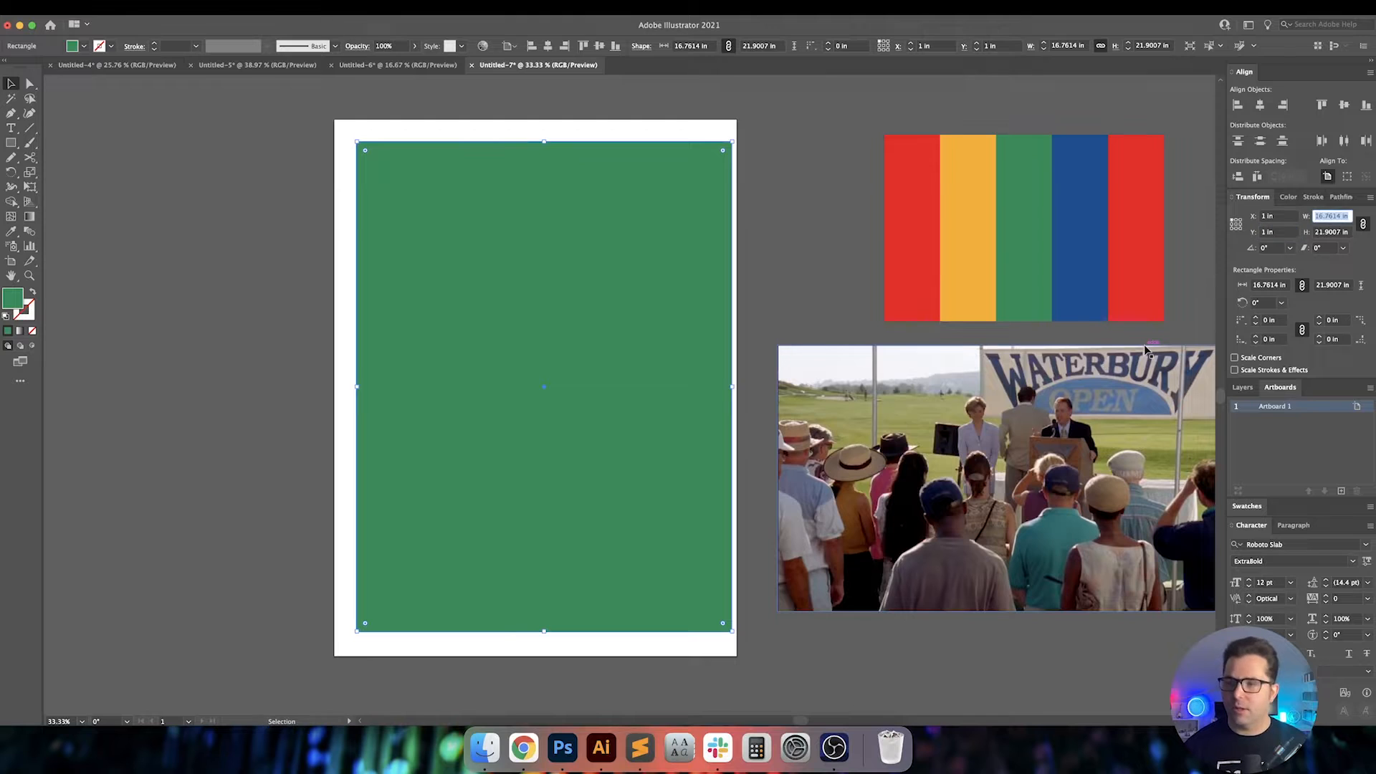
Unlink the green rectangle's proportions and set its size to 16 in wide by 22 in high
click(1364, 224)
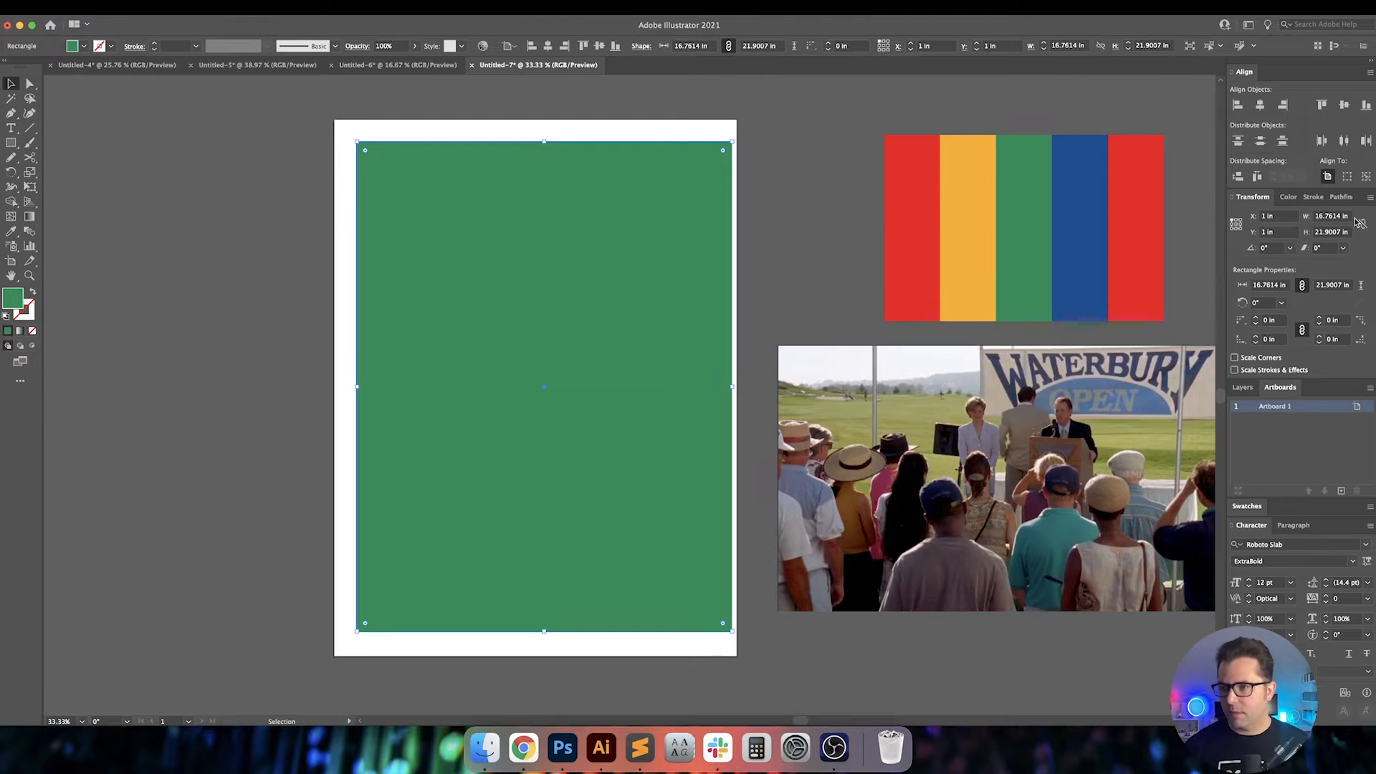
click(1349, 215)
text(16)
key(Return)
key(Tab)
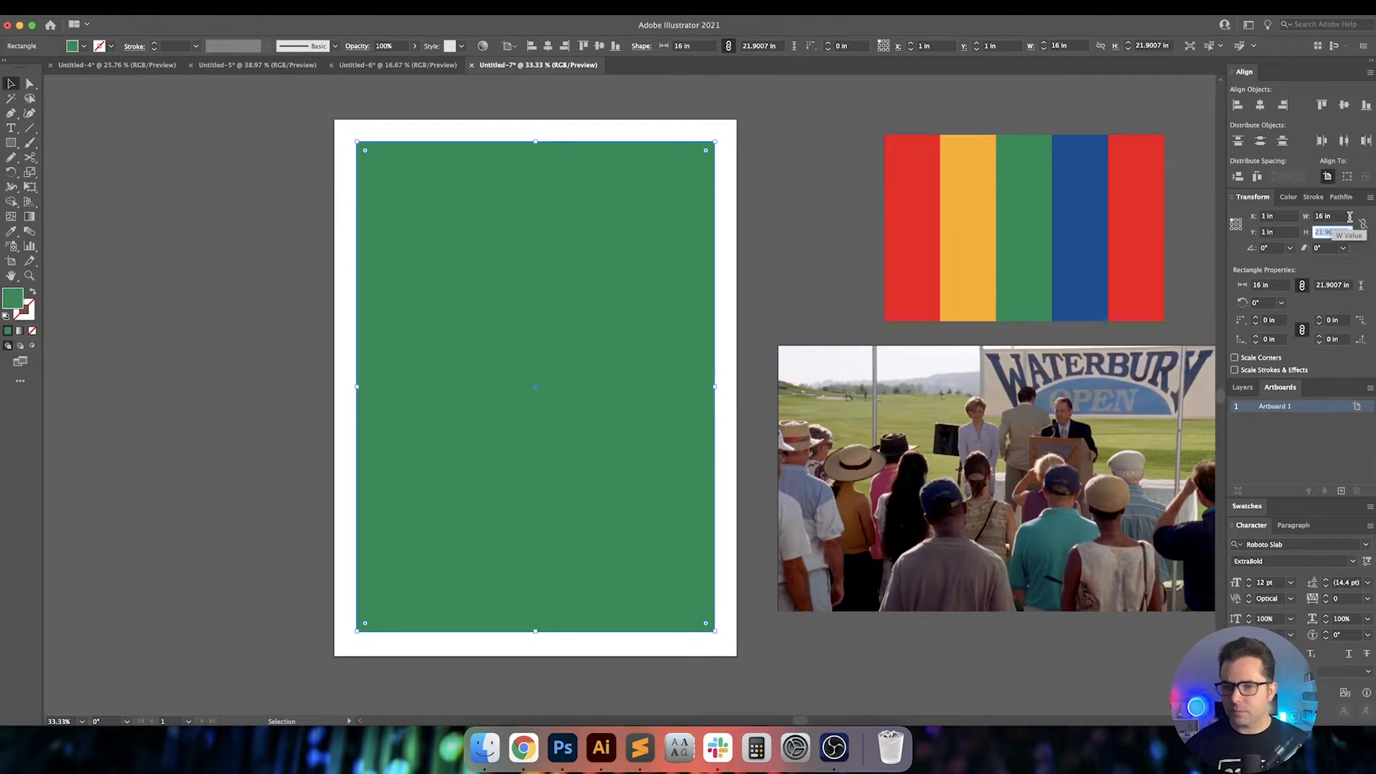
text(22)
key(Return)
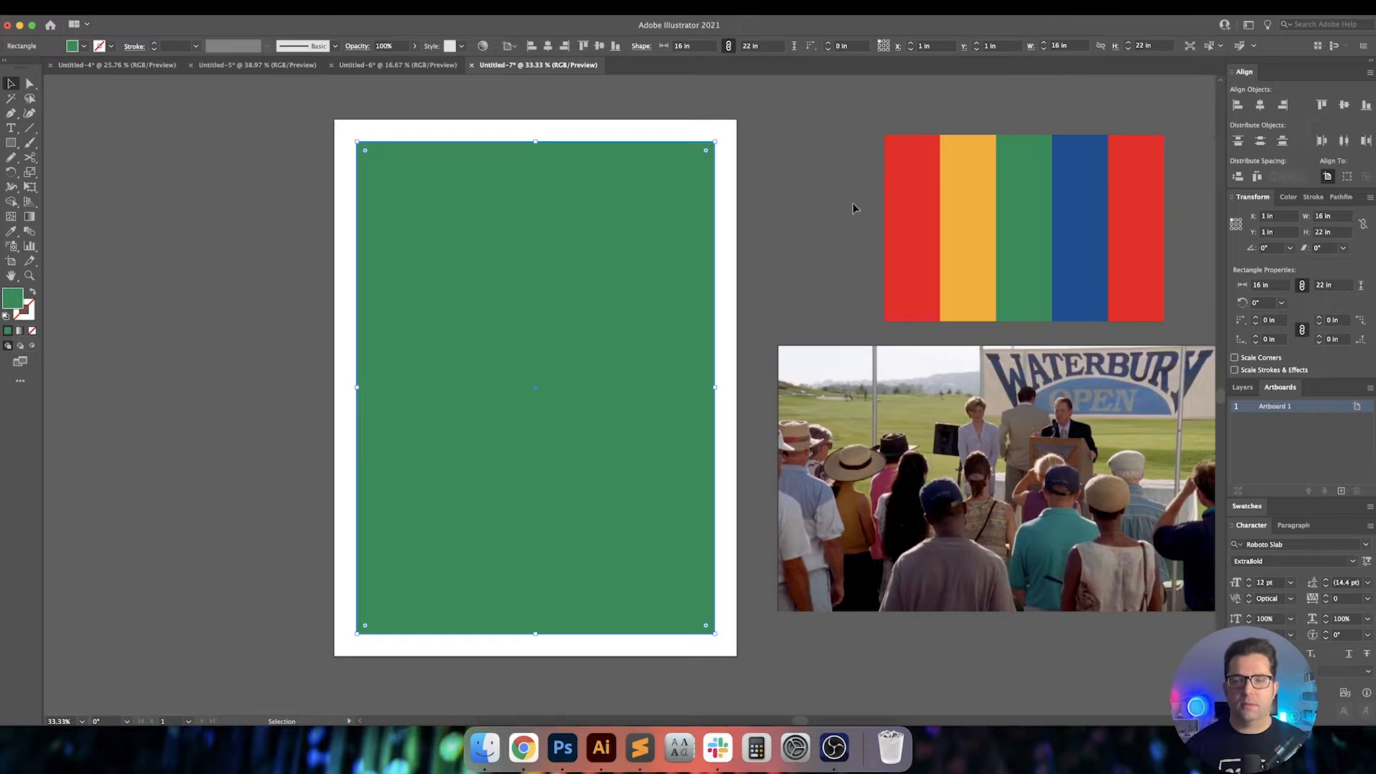
click(810, 201)
drag(810, 201, 764, 207)
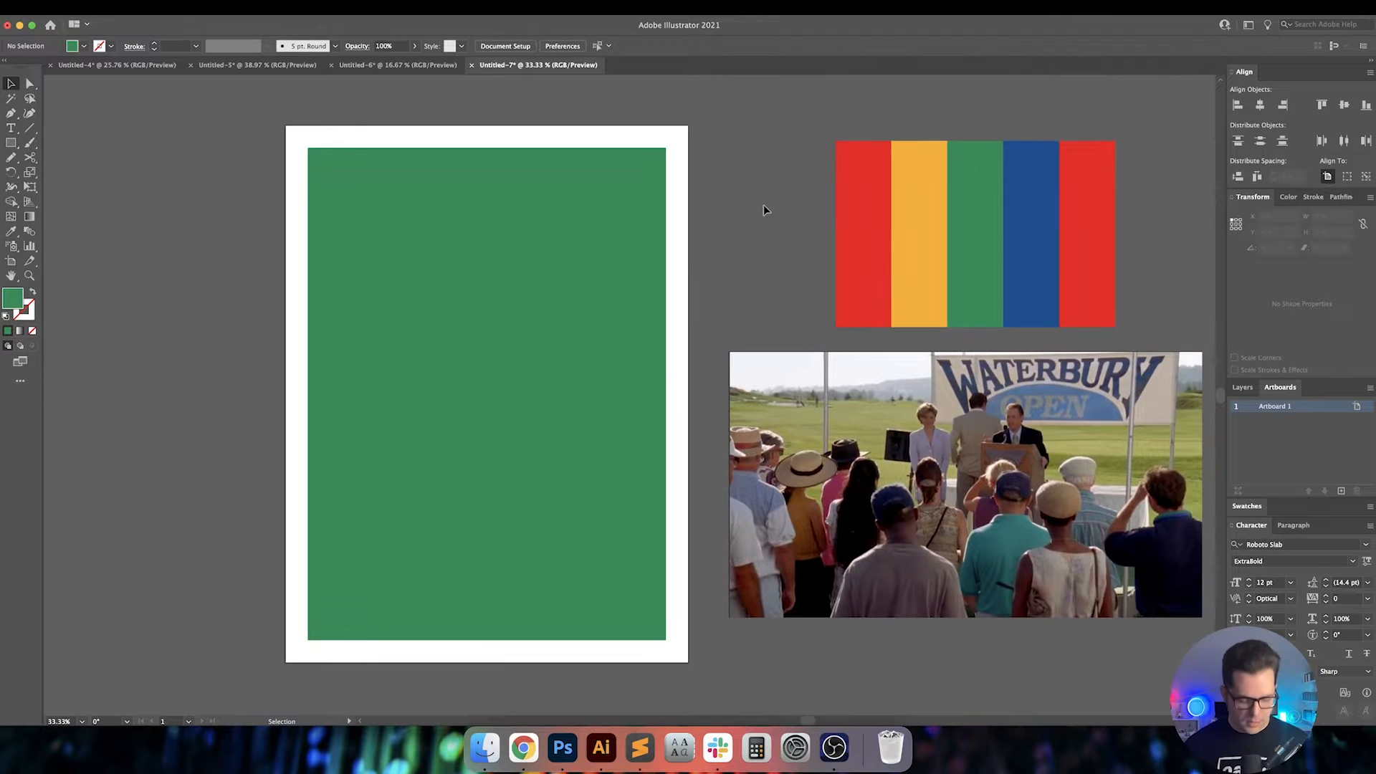
Lock the green rectangle so it cannot be selected
click(615, 251)
click(720, 226)
click(641, 243)
key(super+2)
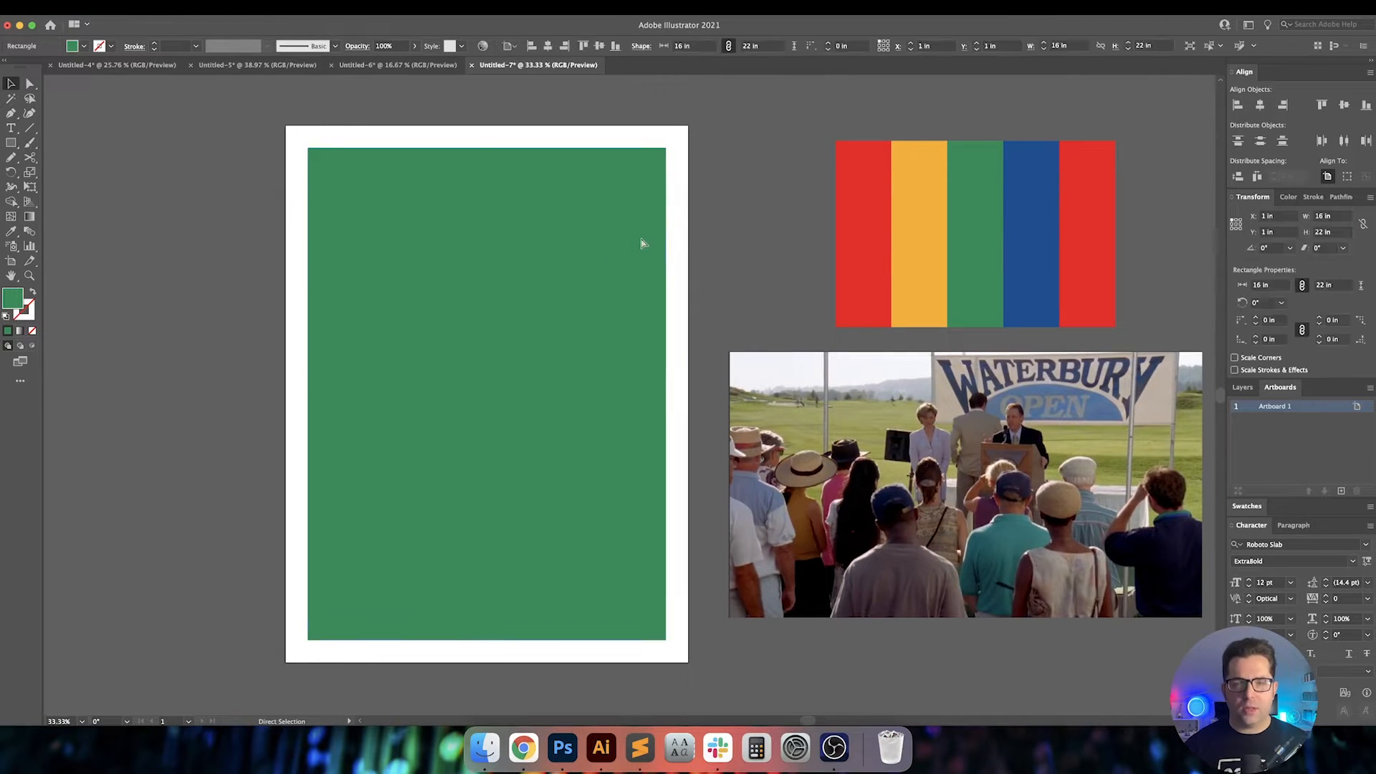
Draw an 18 × 24 in rectangle covering the whole artboard
drag(471, 237, 558, 261)
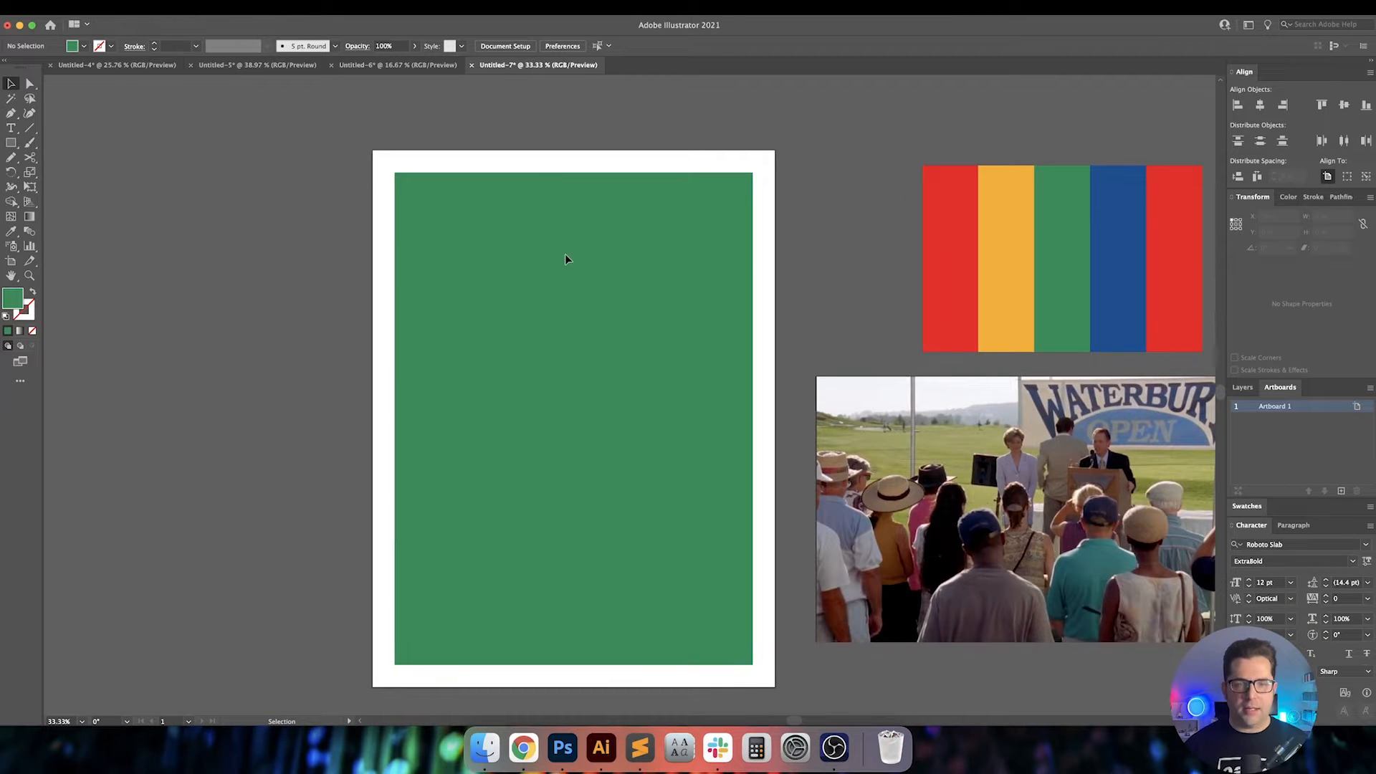
click(11, 143)
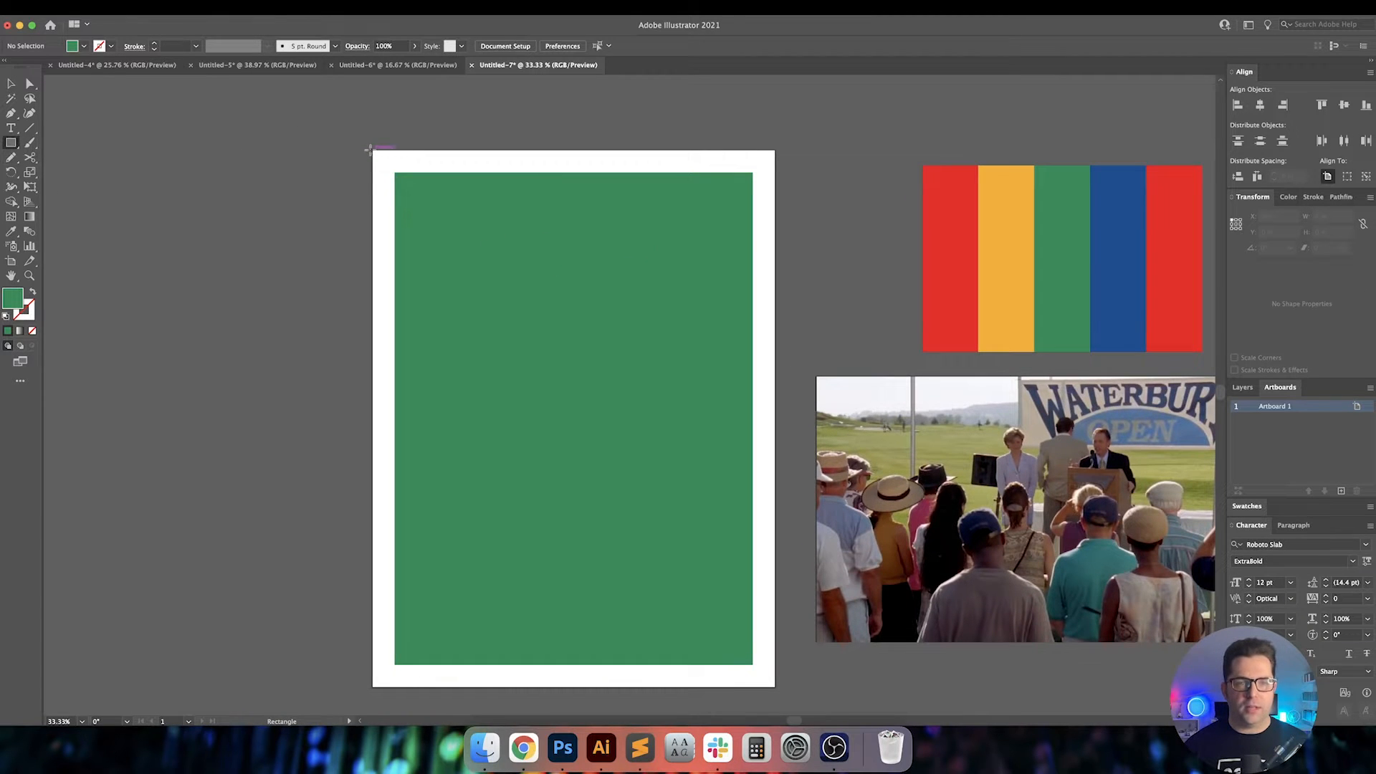
drag(370, 150, 776, 687)
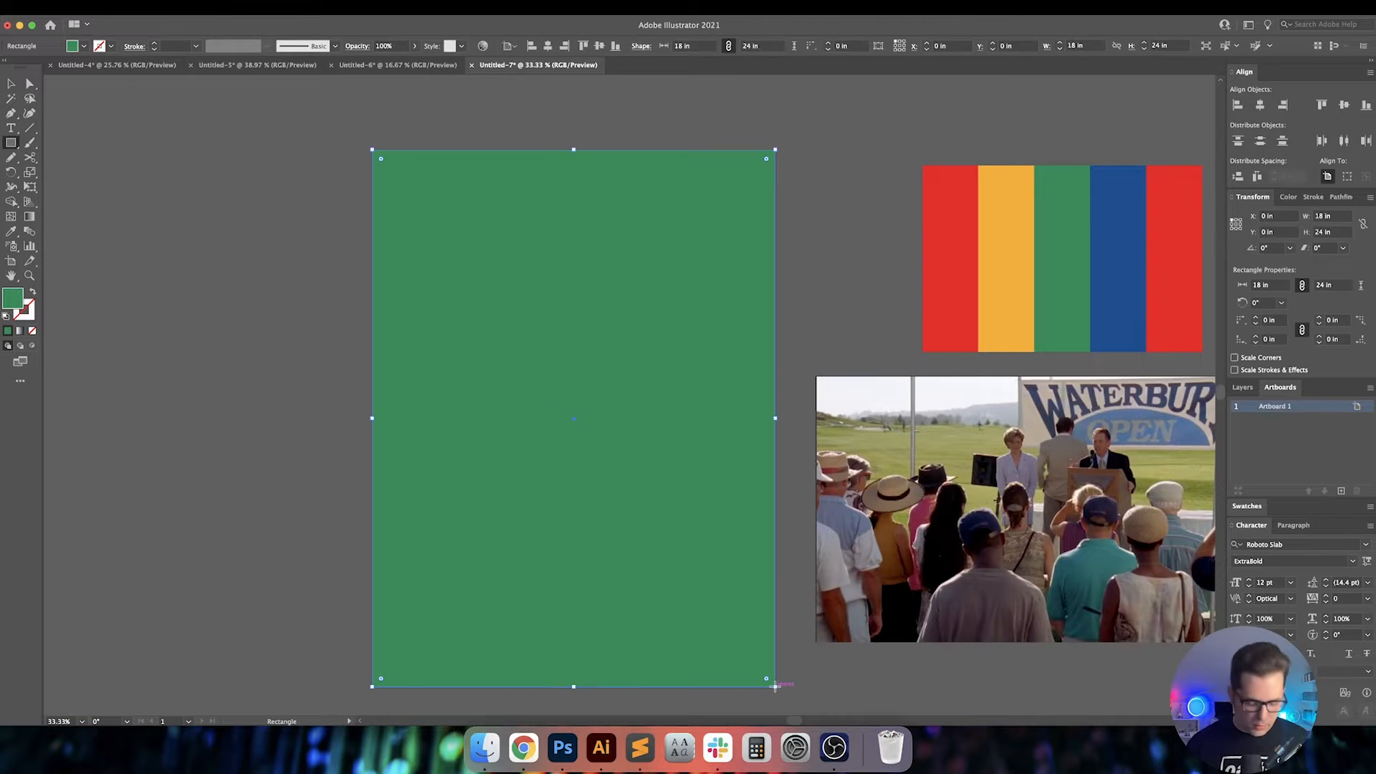
Fill the artboard-sized rectangle with yellow sampled from the palette image and send it behind the green rectangle
key(i)
click(1004, 231)
key(v)
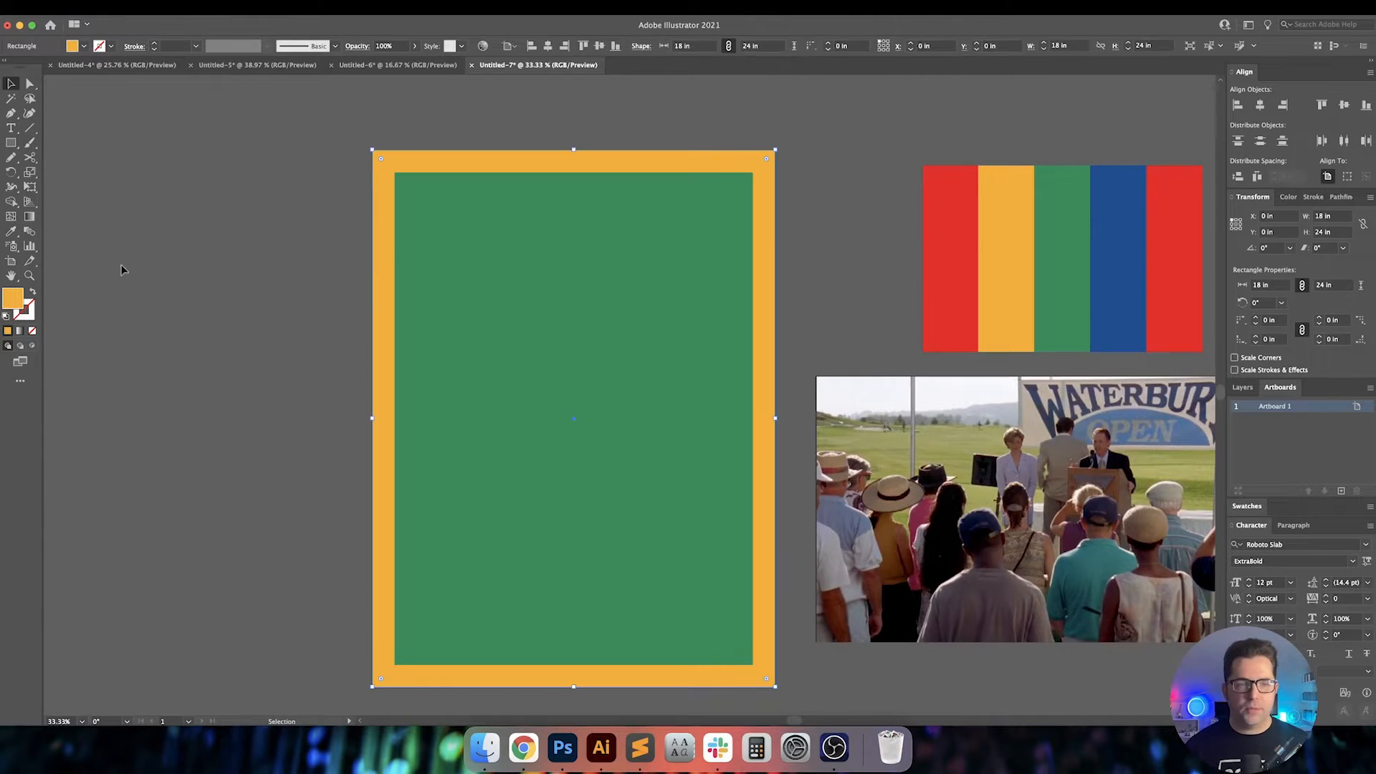
Check the yellow rectangle's fill values in the Color Picker and deselect the rectangle
double_click(18, 293)
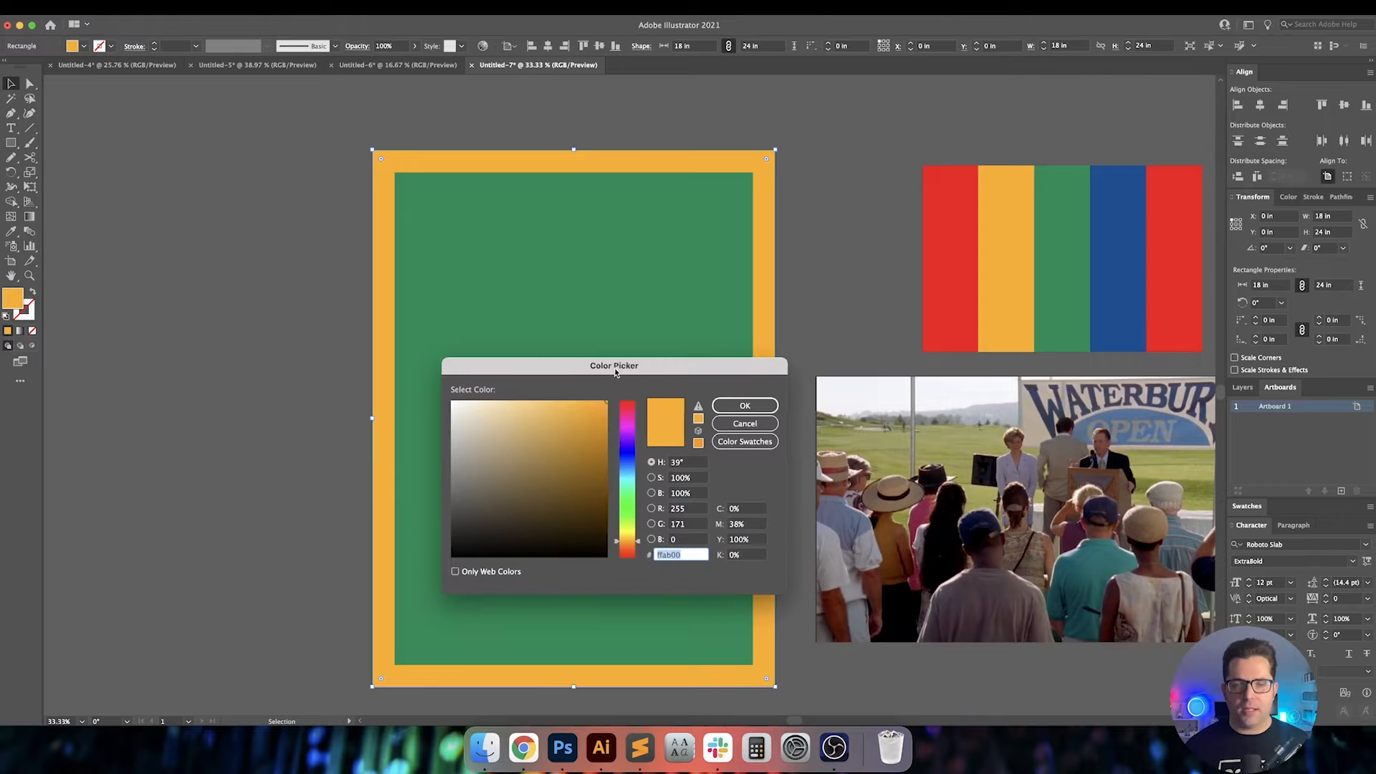
drag(614, 368, 668, 368)
key(Return)
click(819, 260)
scroll(814, 259, right, 2)
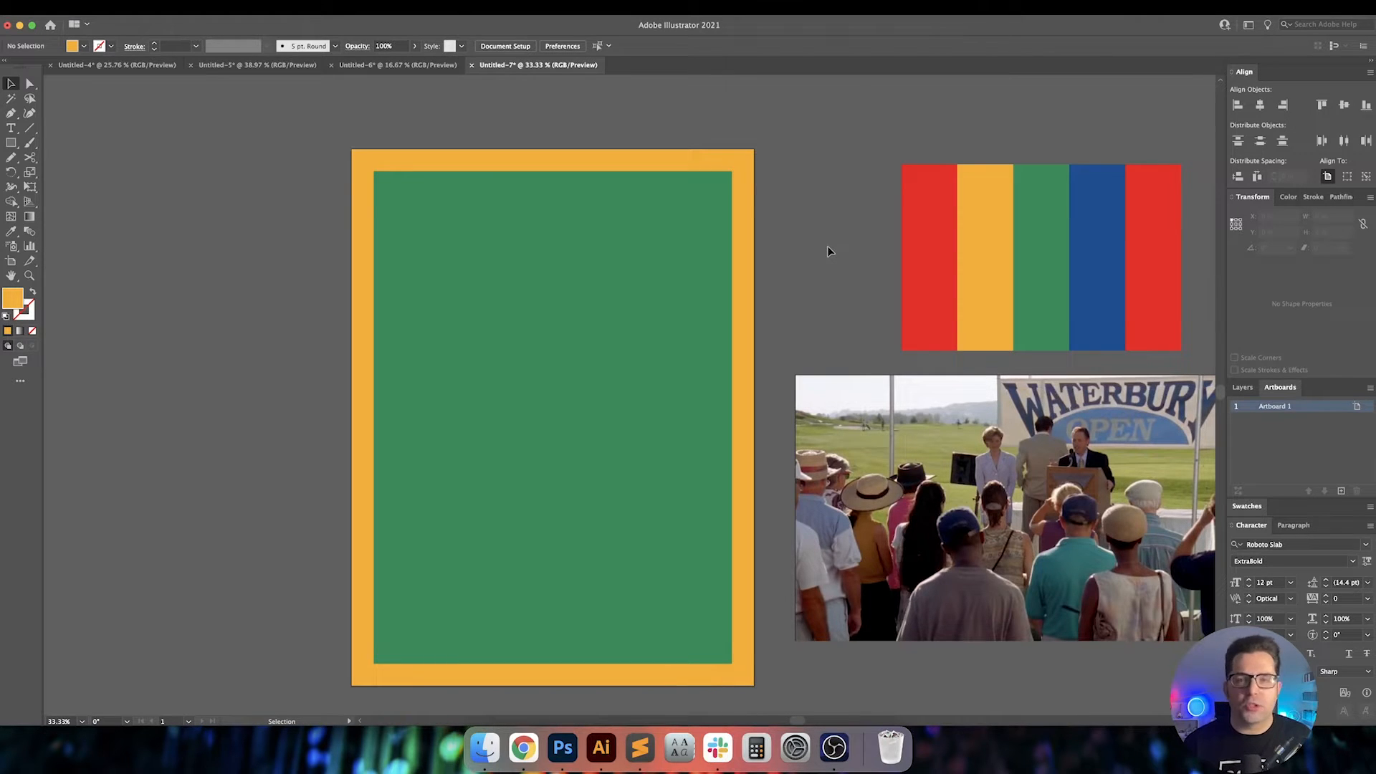
drag(811, 265, 825, 256)
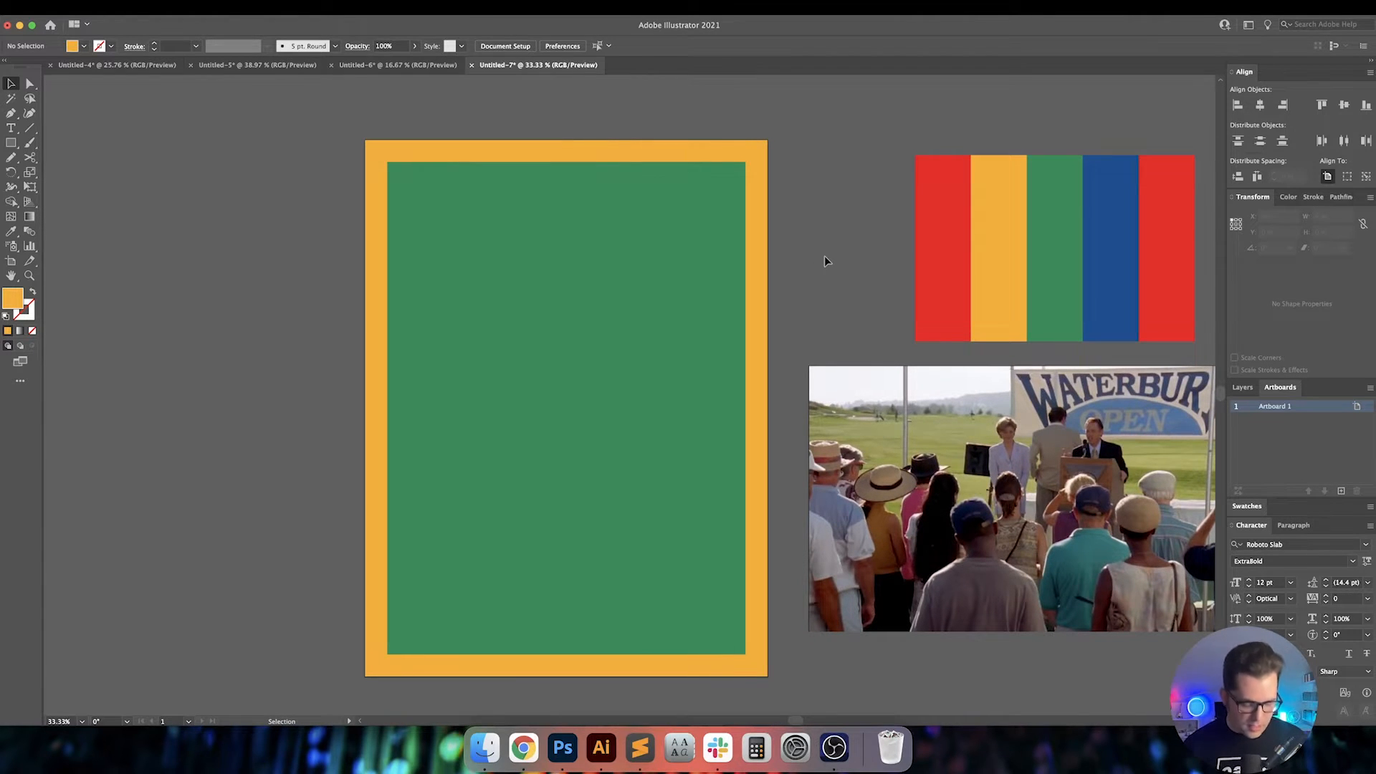
drag(833, 252, 828, 243)
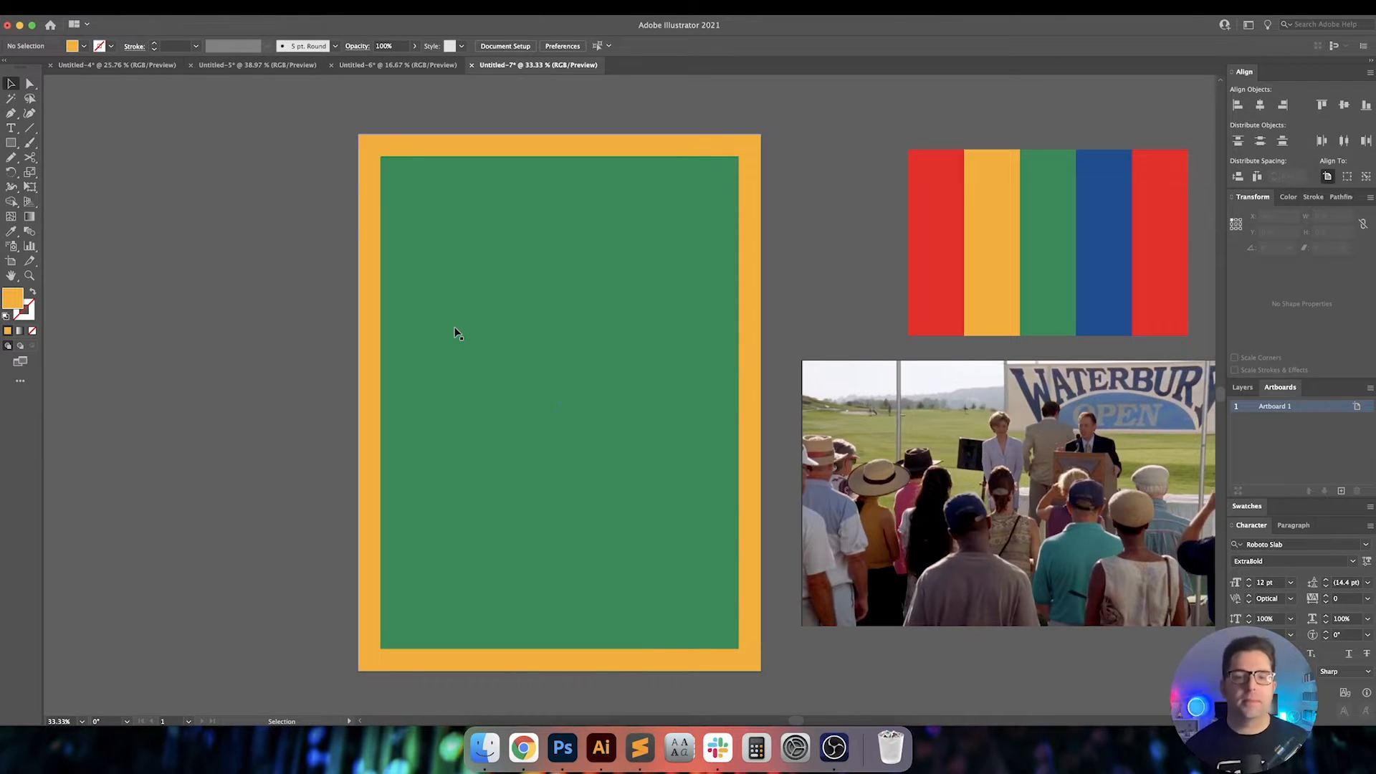
drag(337, 277, 290, 279)
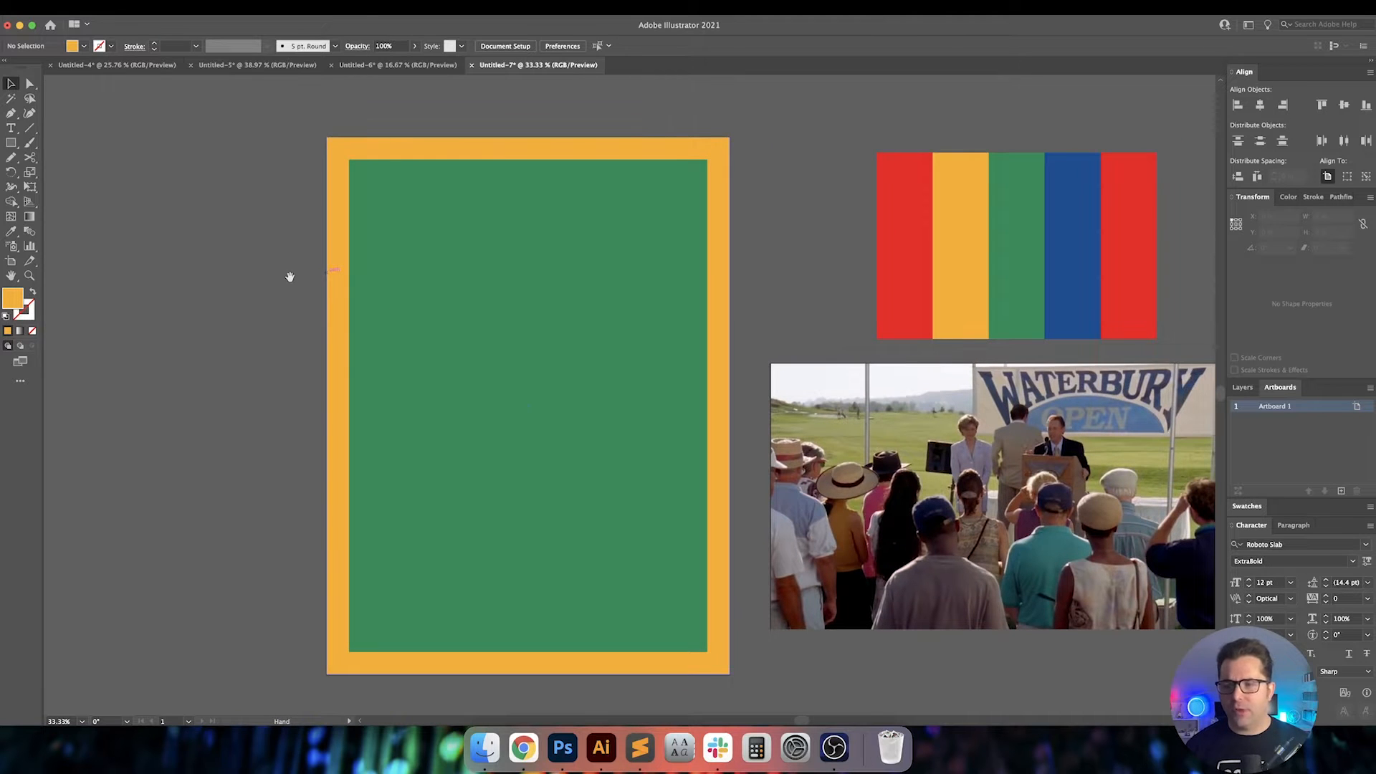
mouse_move(442, 274)
mouse_down()
mouse_move(497, 274)
mouse_move(463, 273)
mouse_up()
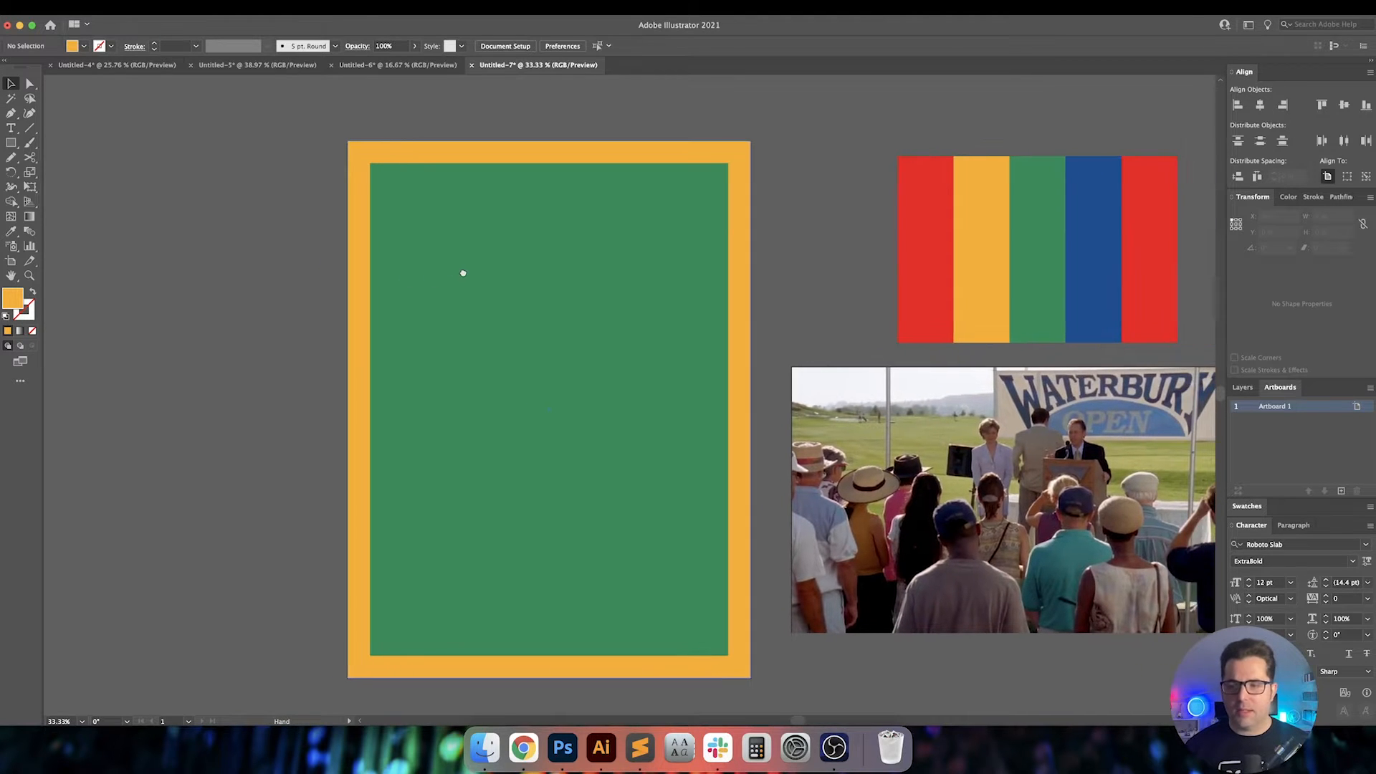
Add the text WATERBURY in the upper half of the green area and scale it up to about 131 pt
key(t)
click(447, 318)
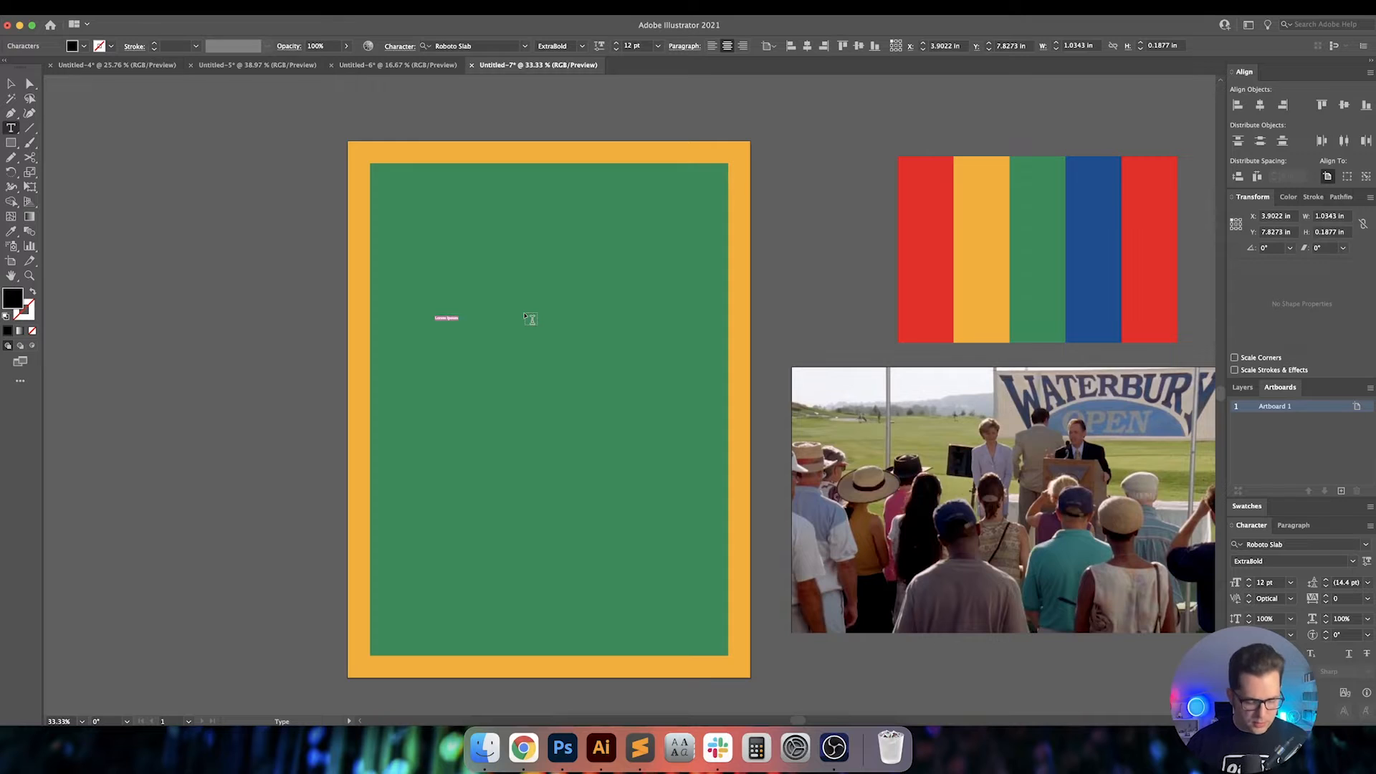
text(WATERBURY)
key(Escape)
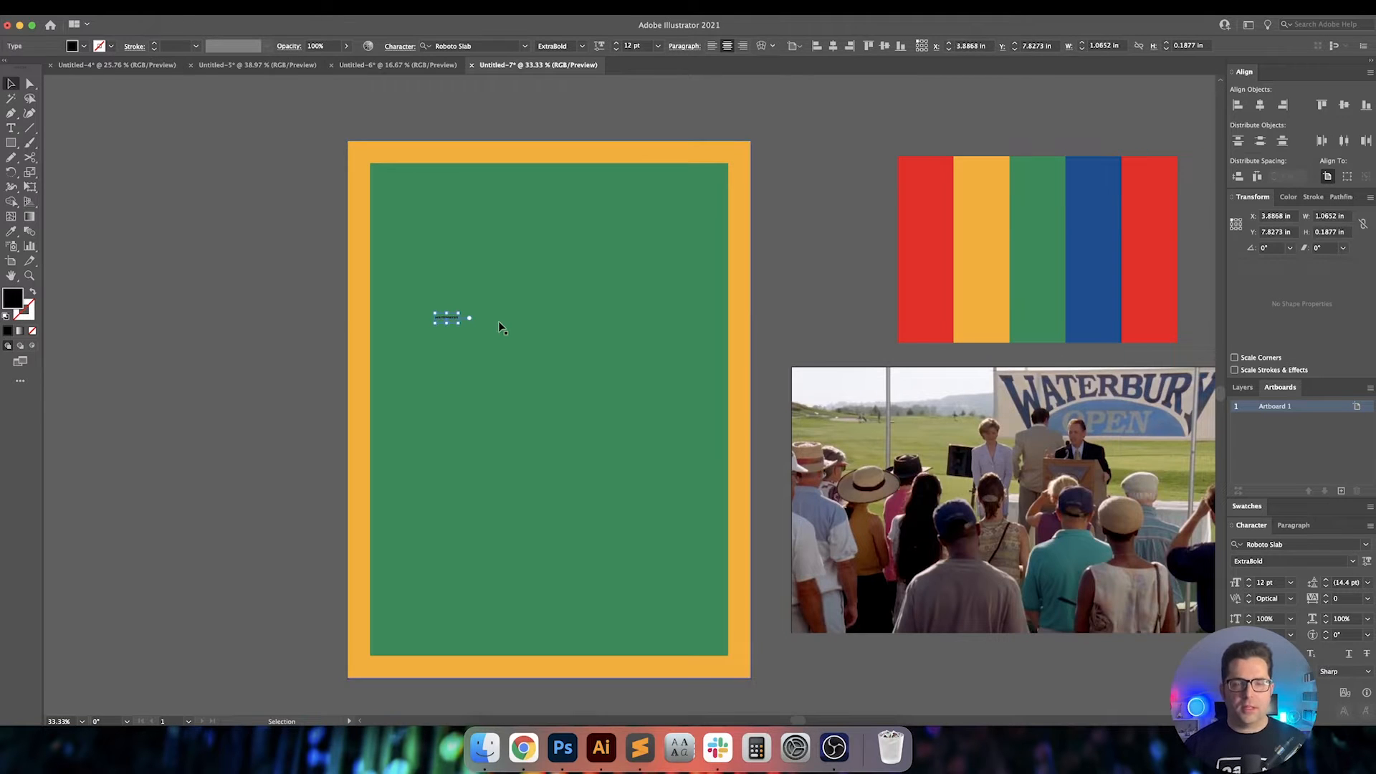
drag(461, 322, 695, 445)
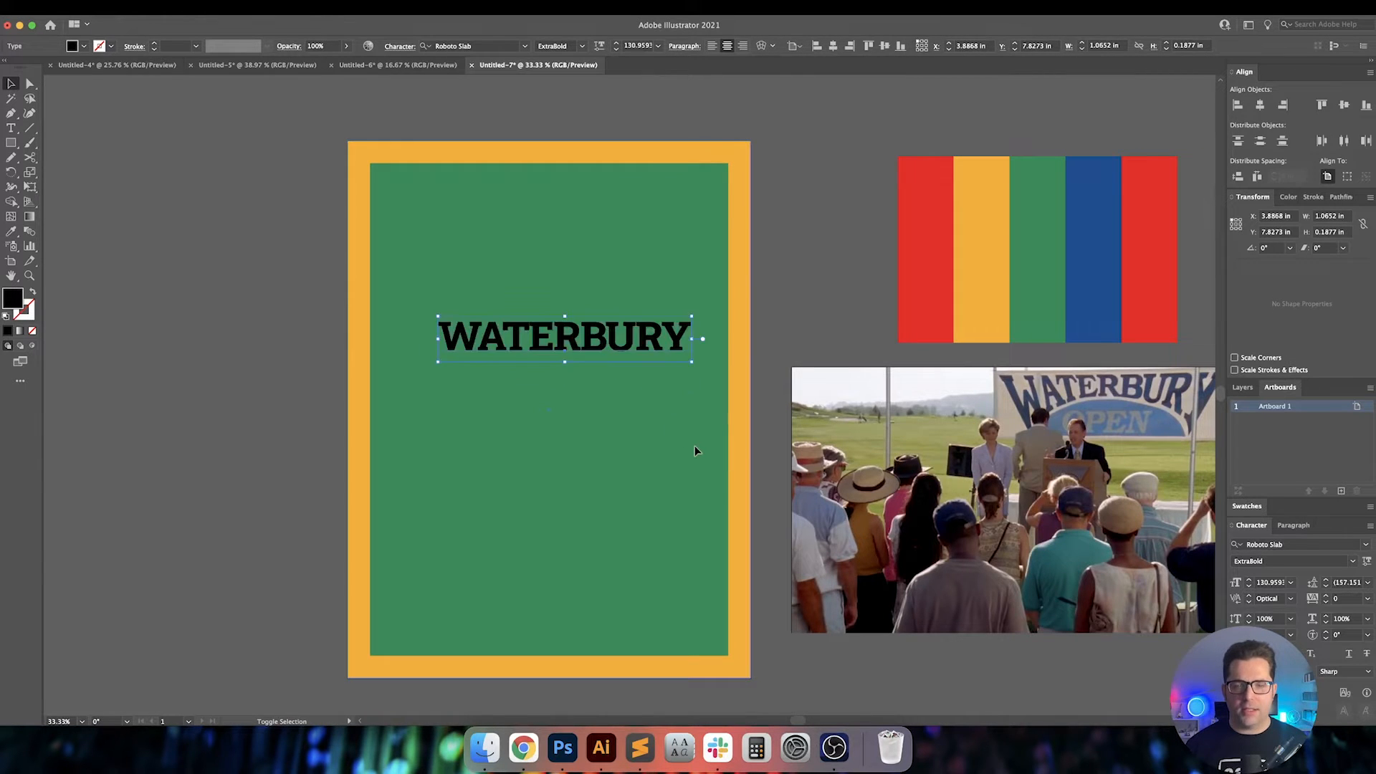
drag(795, 337, 744, 344)
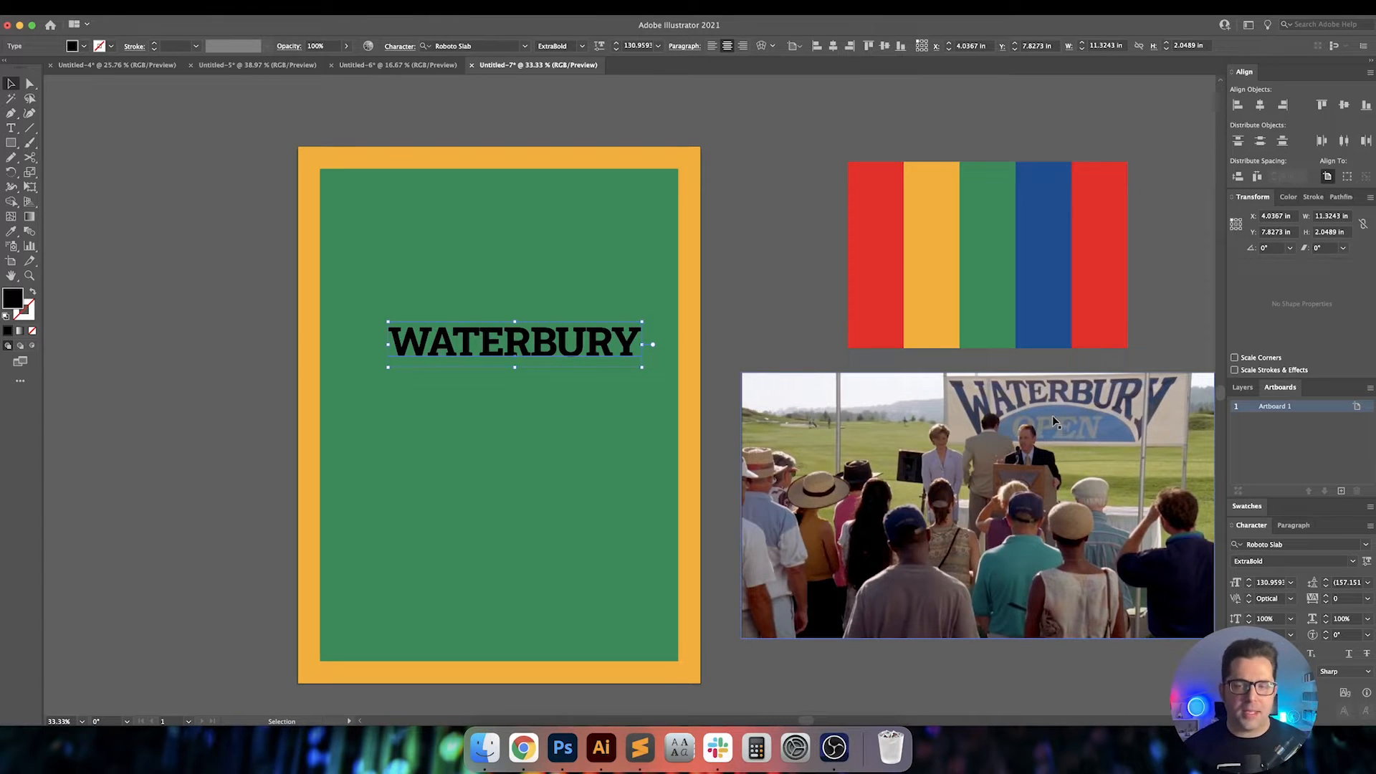
click(788, 226)
drag(790, 247, 800, 242)
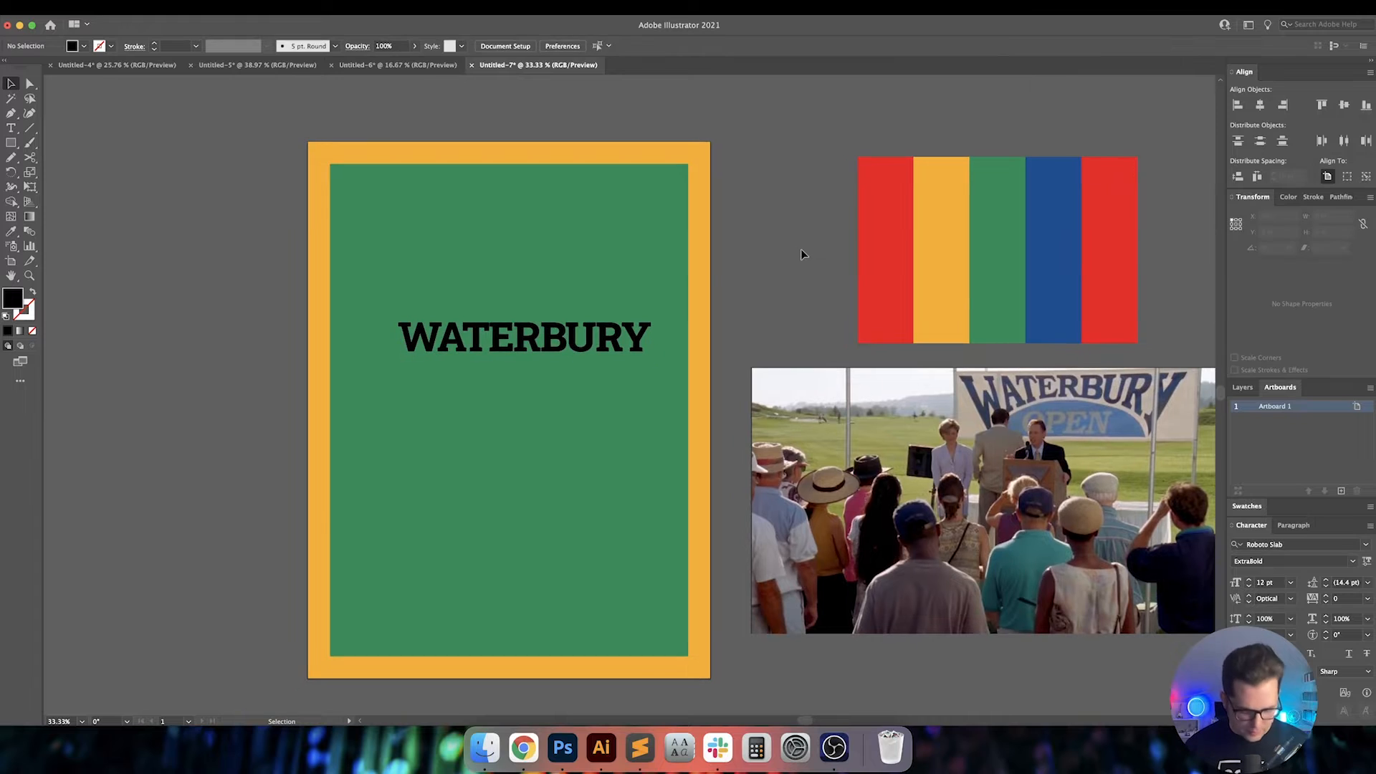
click(610, 319)
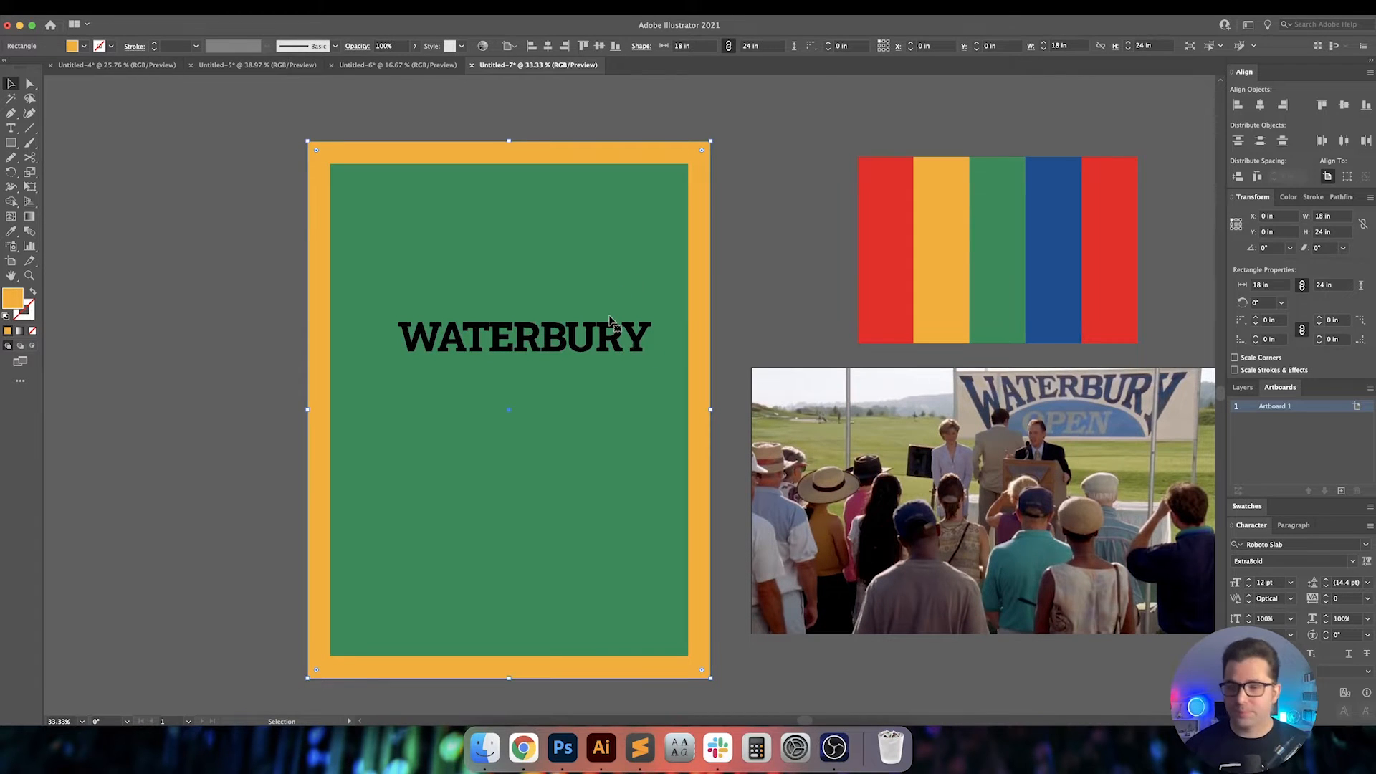
click(731, 285)
Filter the available fonts for the WATERBURY text by the name SLAB
click(605, 341)
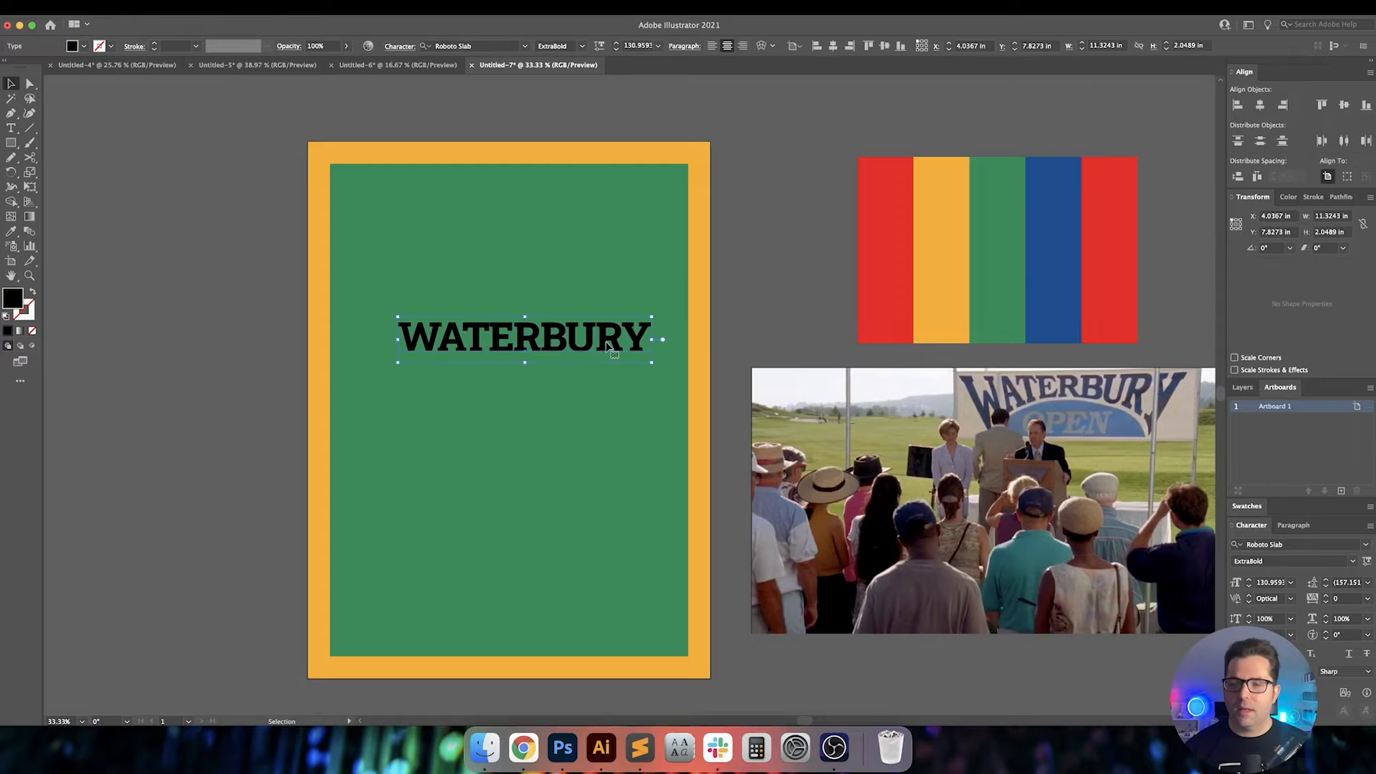
scroll(617, 343, left, 3)
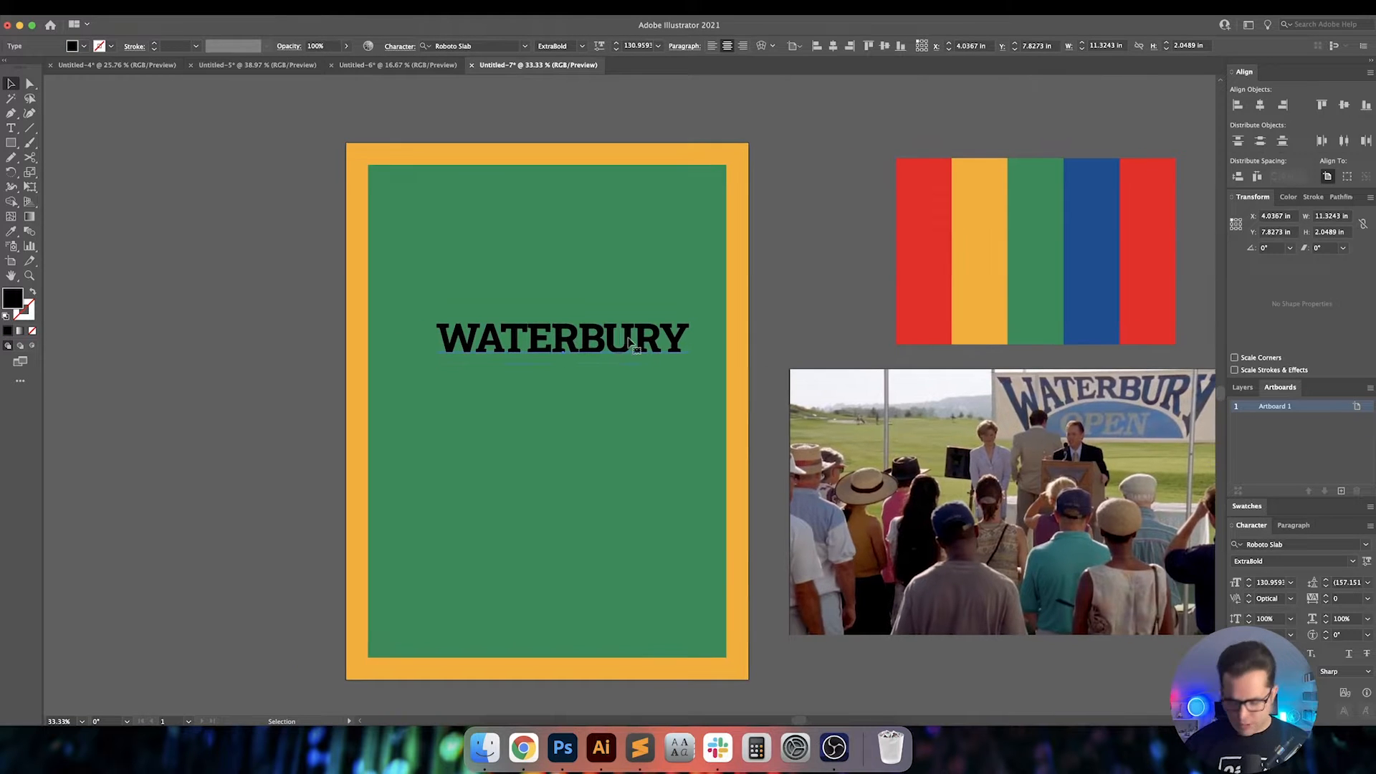
key(super+0)
drag(787, 283, 652, 289)
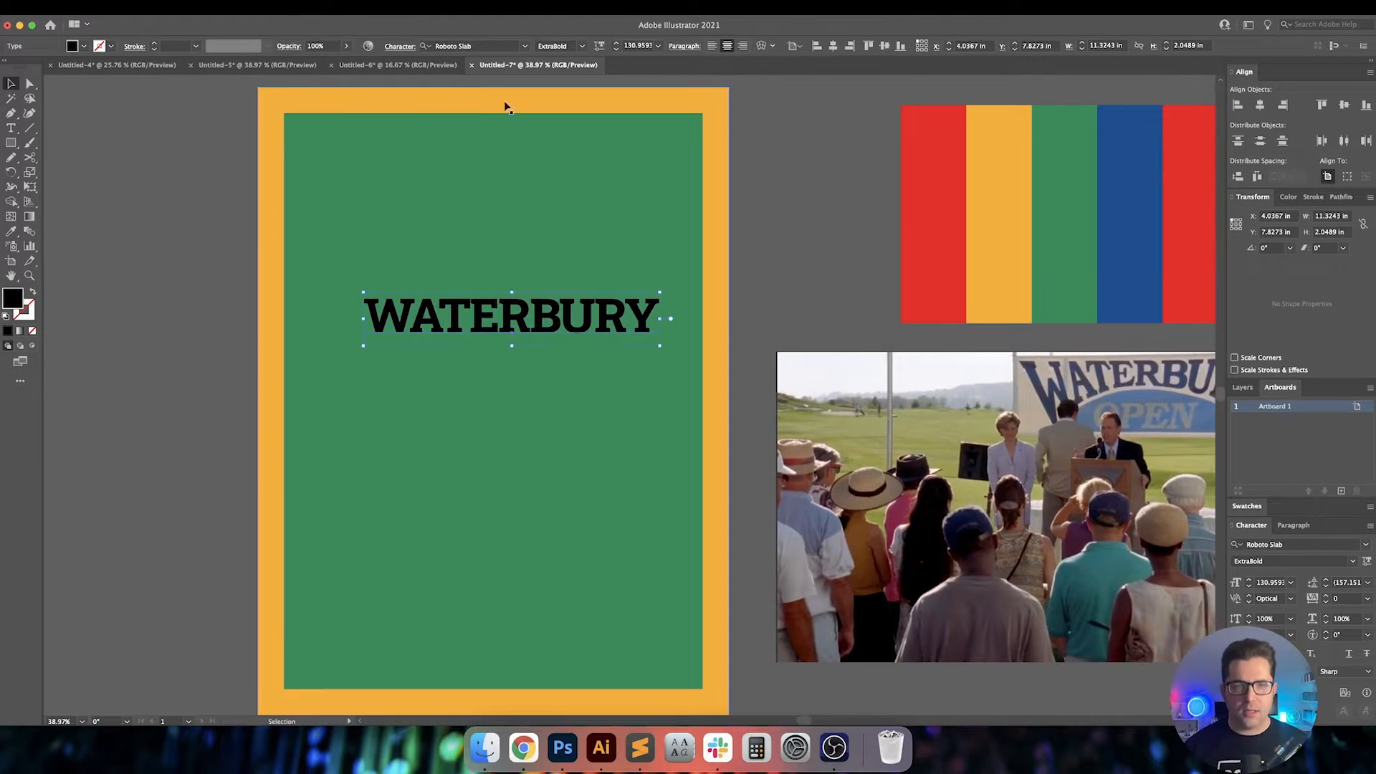
click(478, 46)
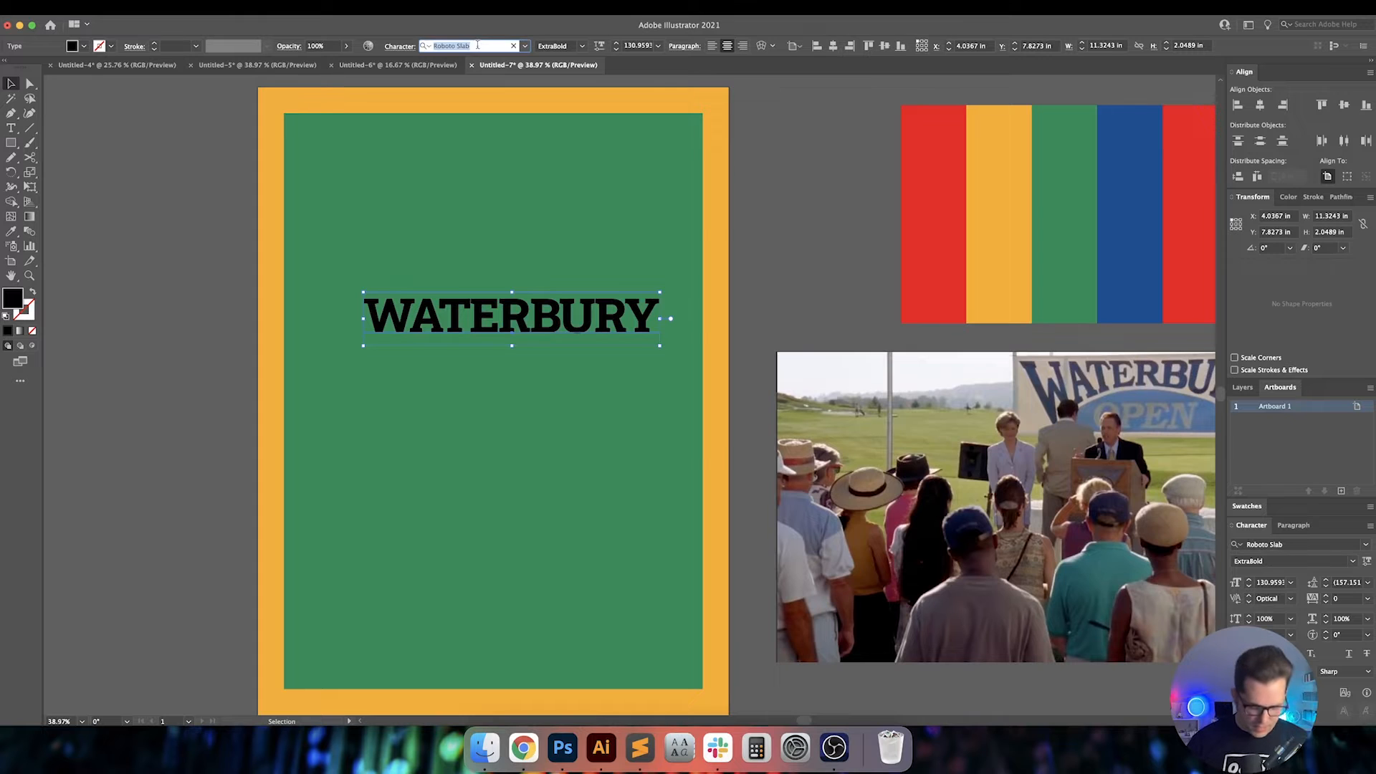
text(SLA)
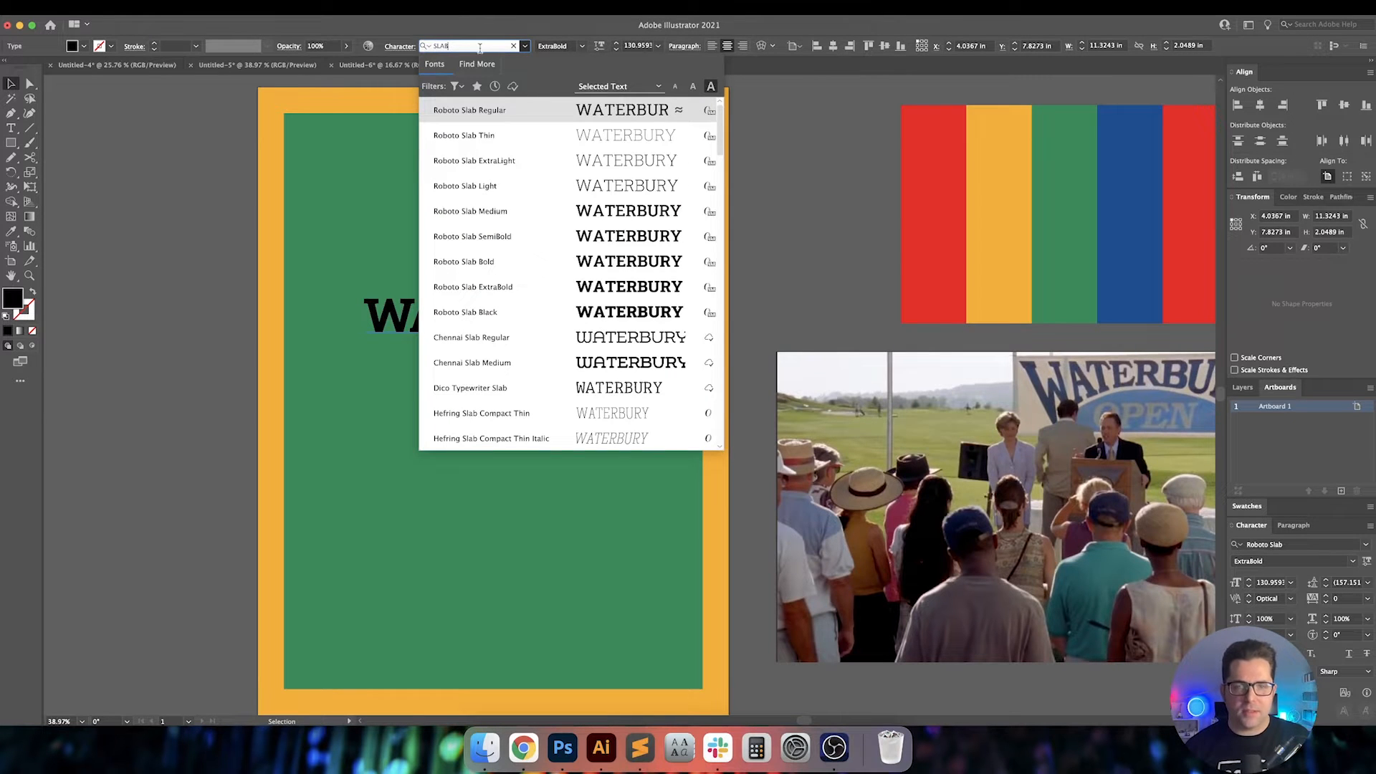
text(B)
Look through the slab fonts and set the WATERBURY text in Hefring Slab Compact Bold
scroll(514, 154, down, 15)
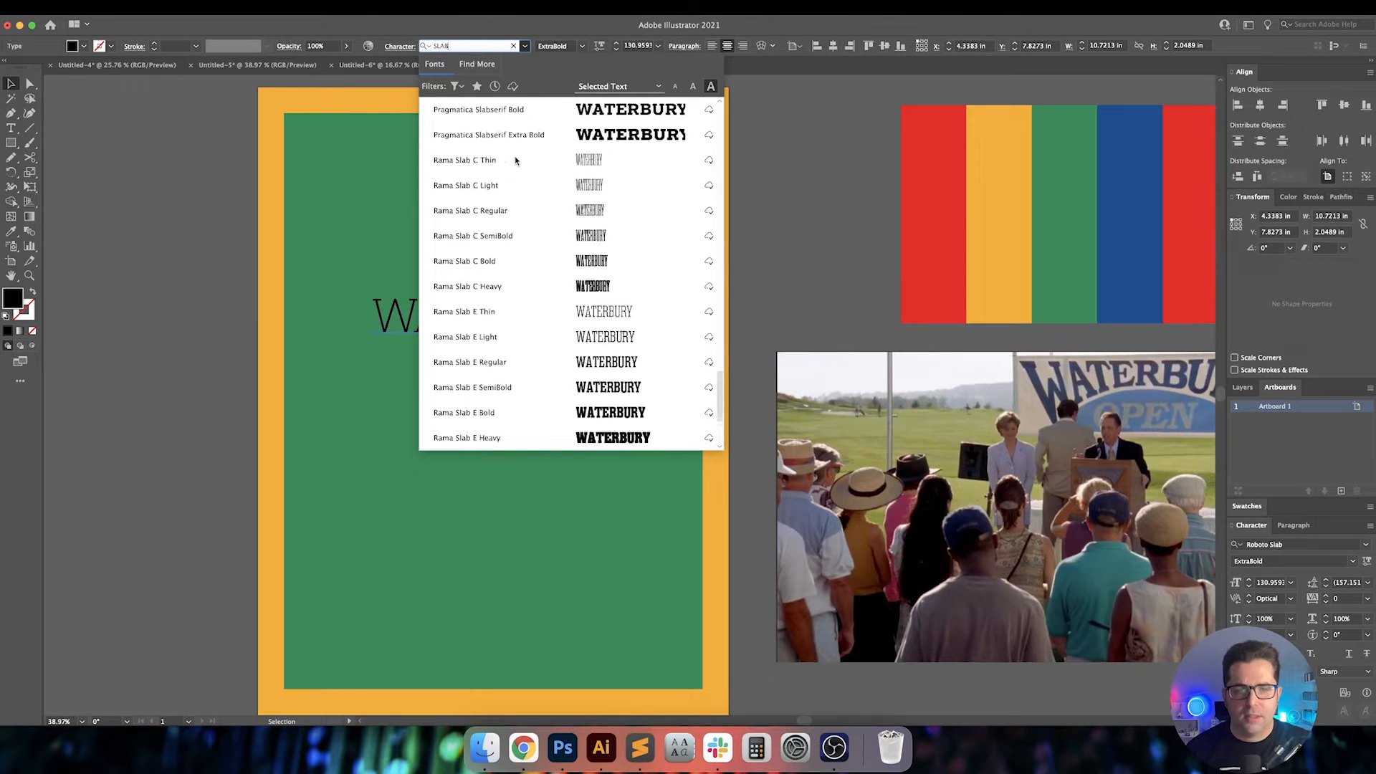
scroll(516, 160, up, 4)
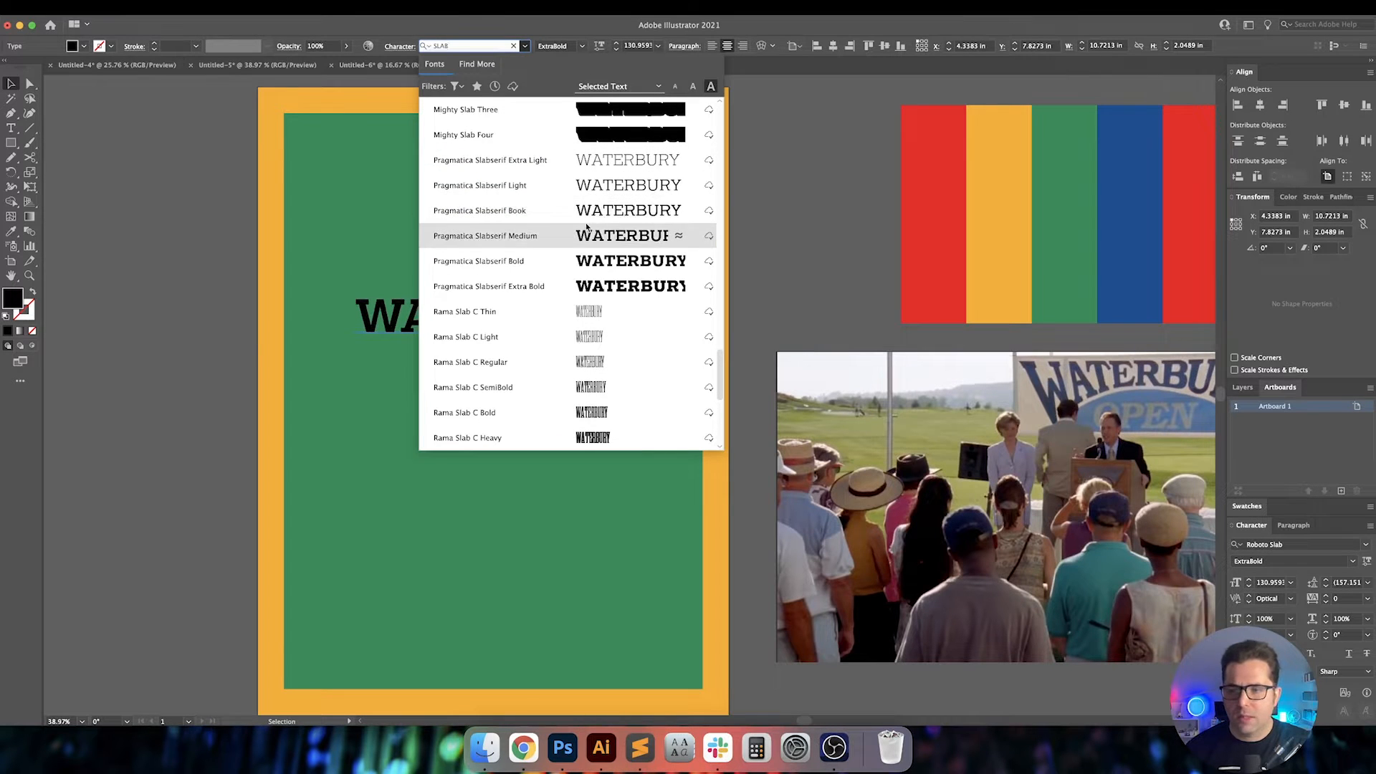
scroll(587, 227, down, 1)
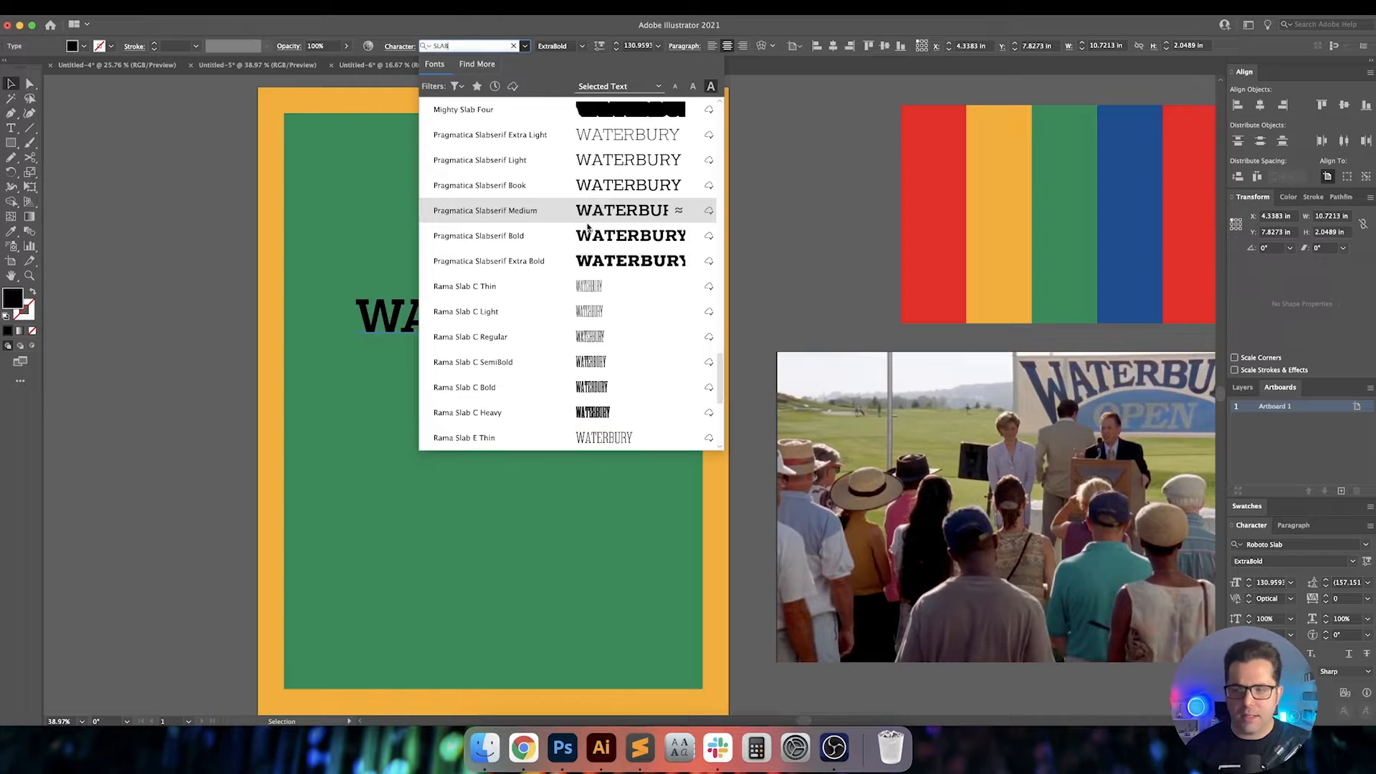
scroll(588, 227, down, 5)
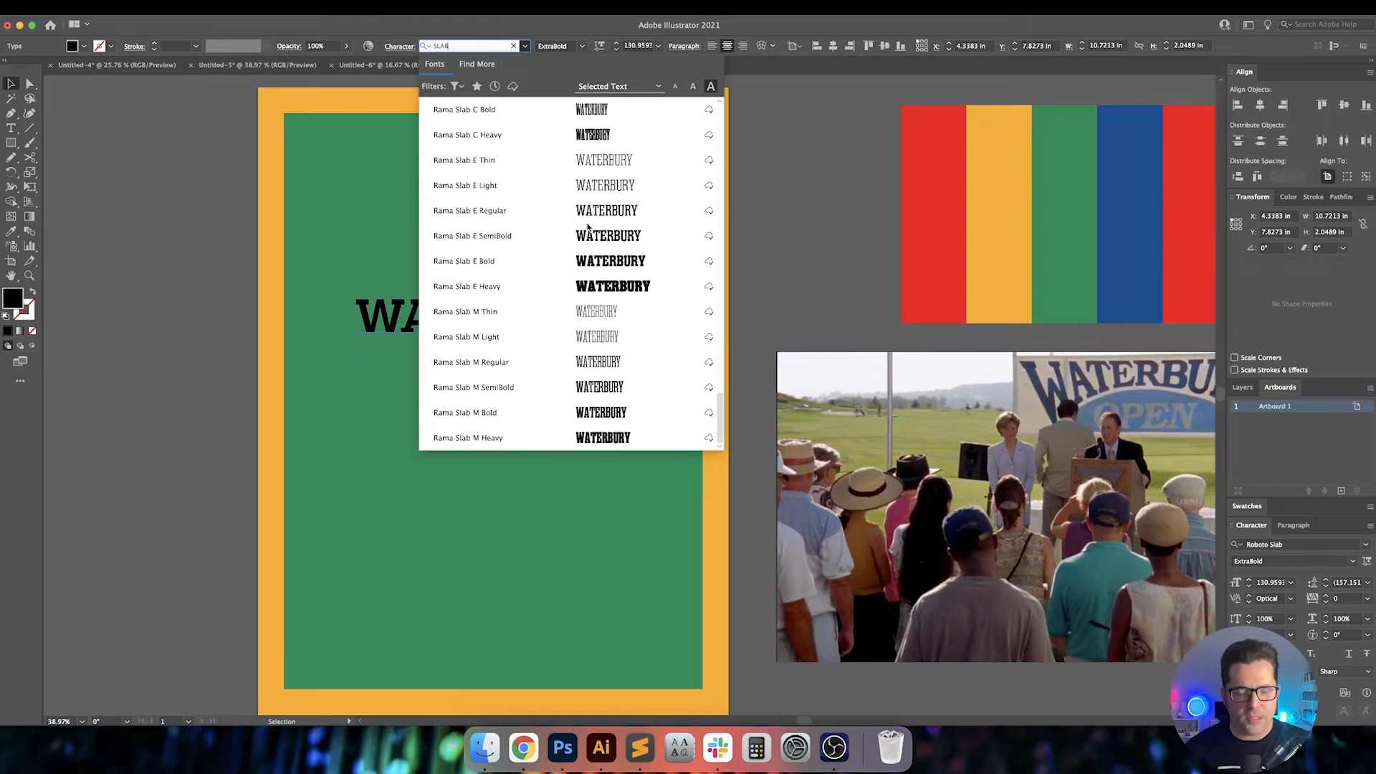
scroll(588, 227, up, 15)
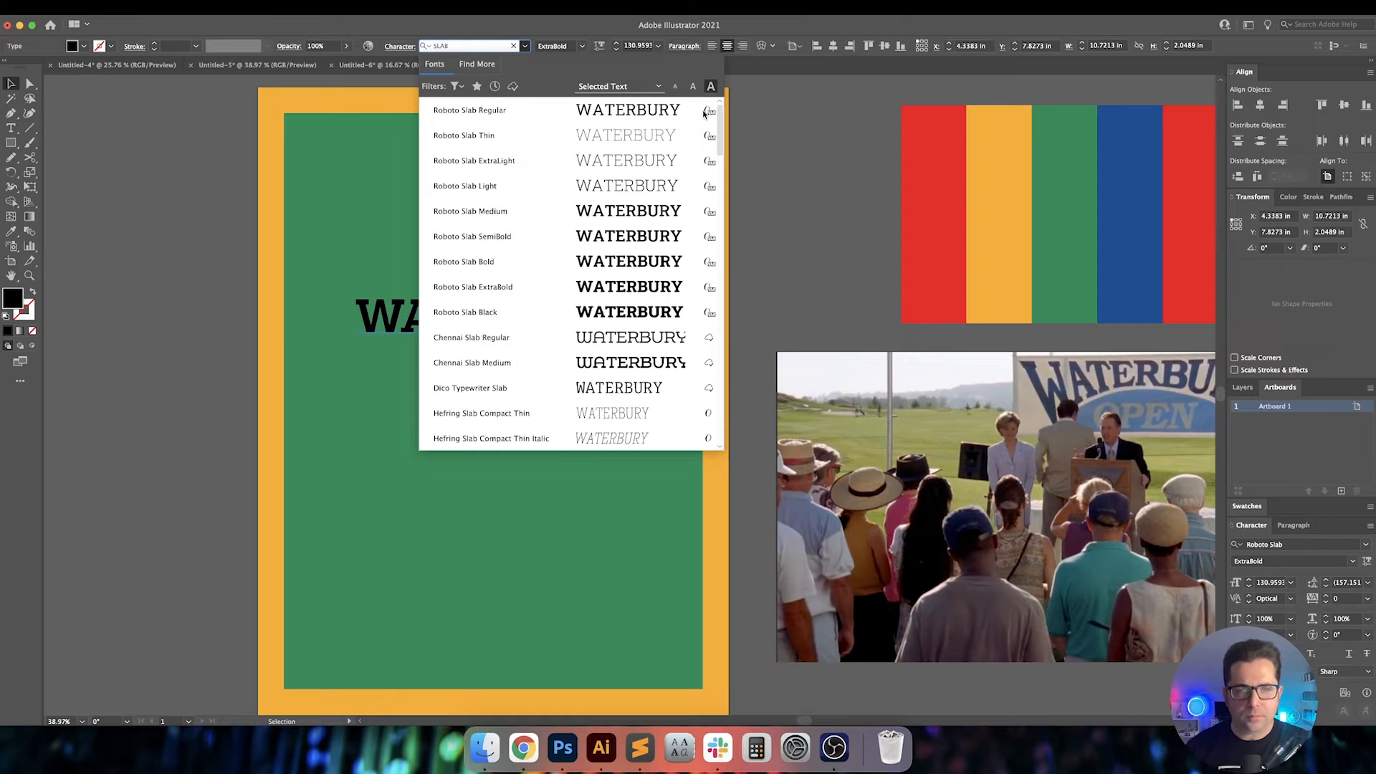
drag(720, 120, 710, 180)
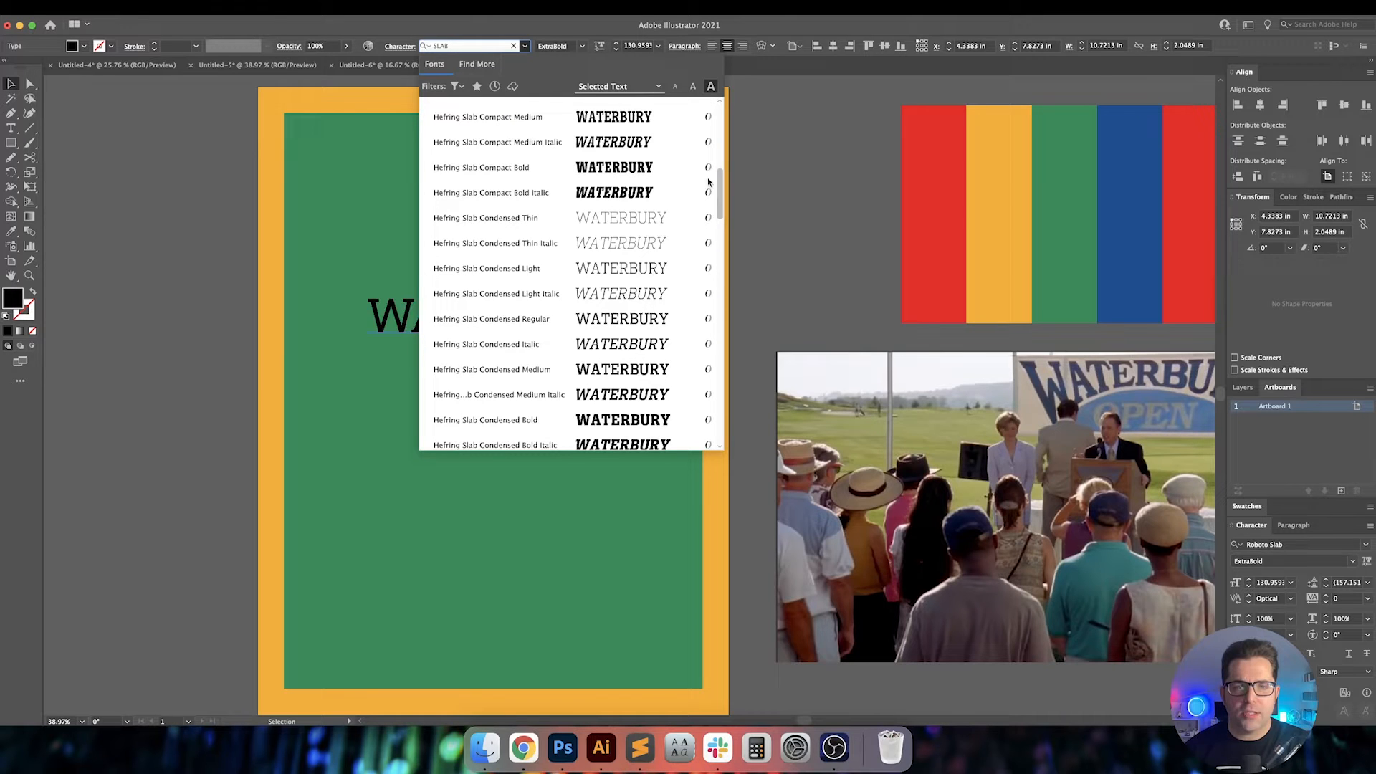
click(615, 167)
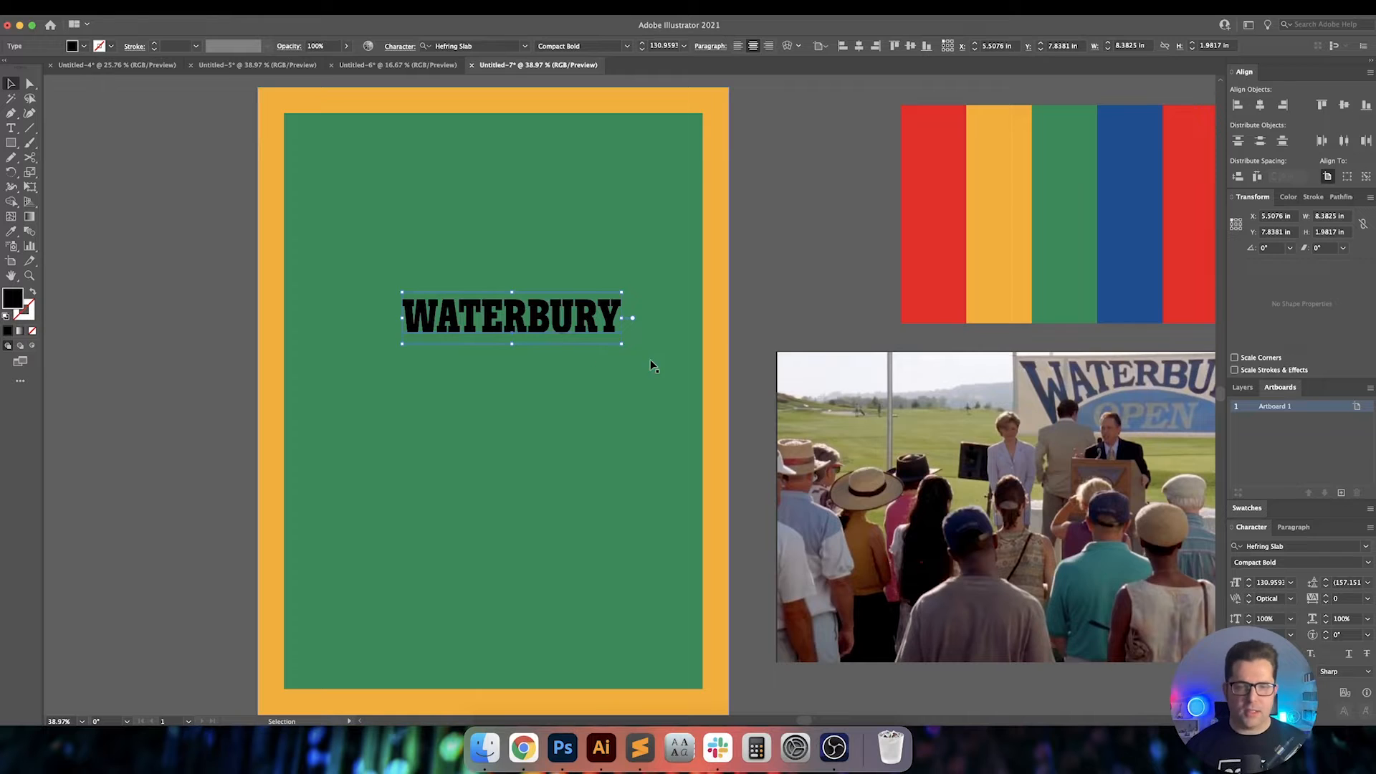
Change the fill of the WATERBURY text to pure white (ffffff) and return to the Selection tool
drag(651, 363, 633, 372)
key(i)
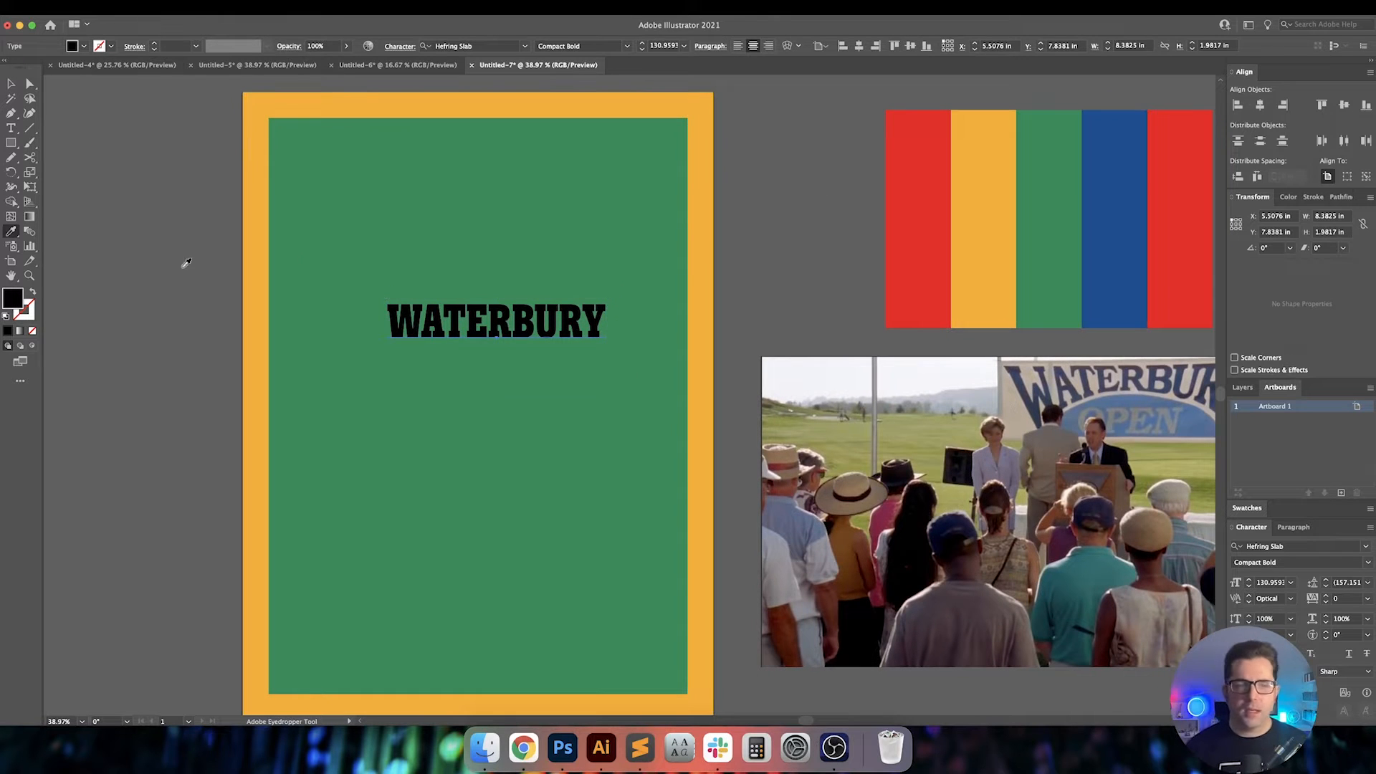
double_click(14, 296)
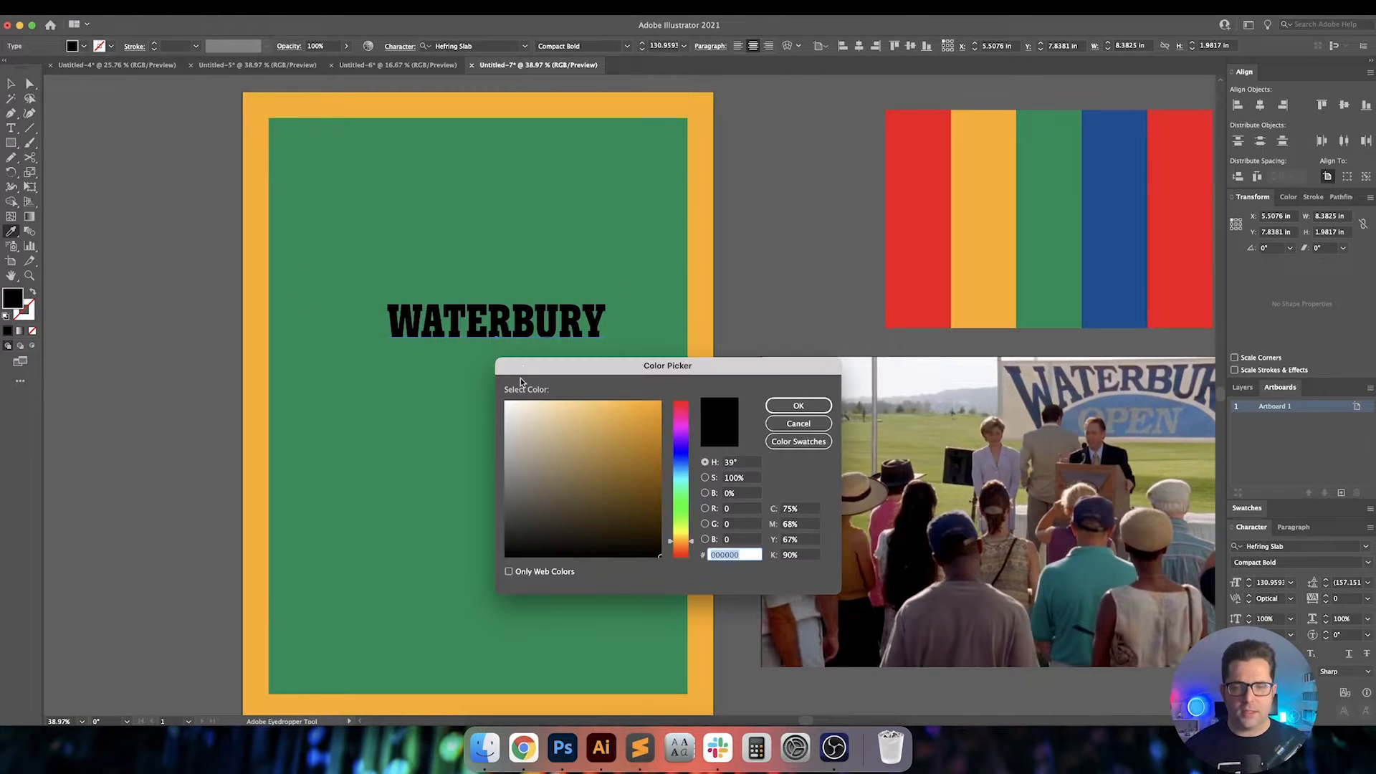
click(506, 401)
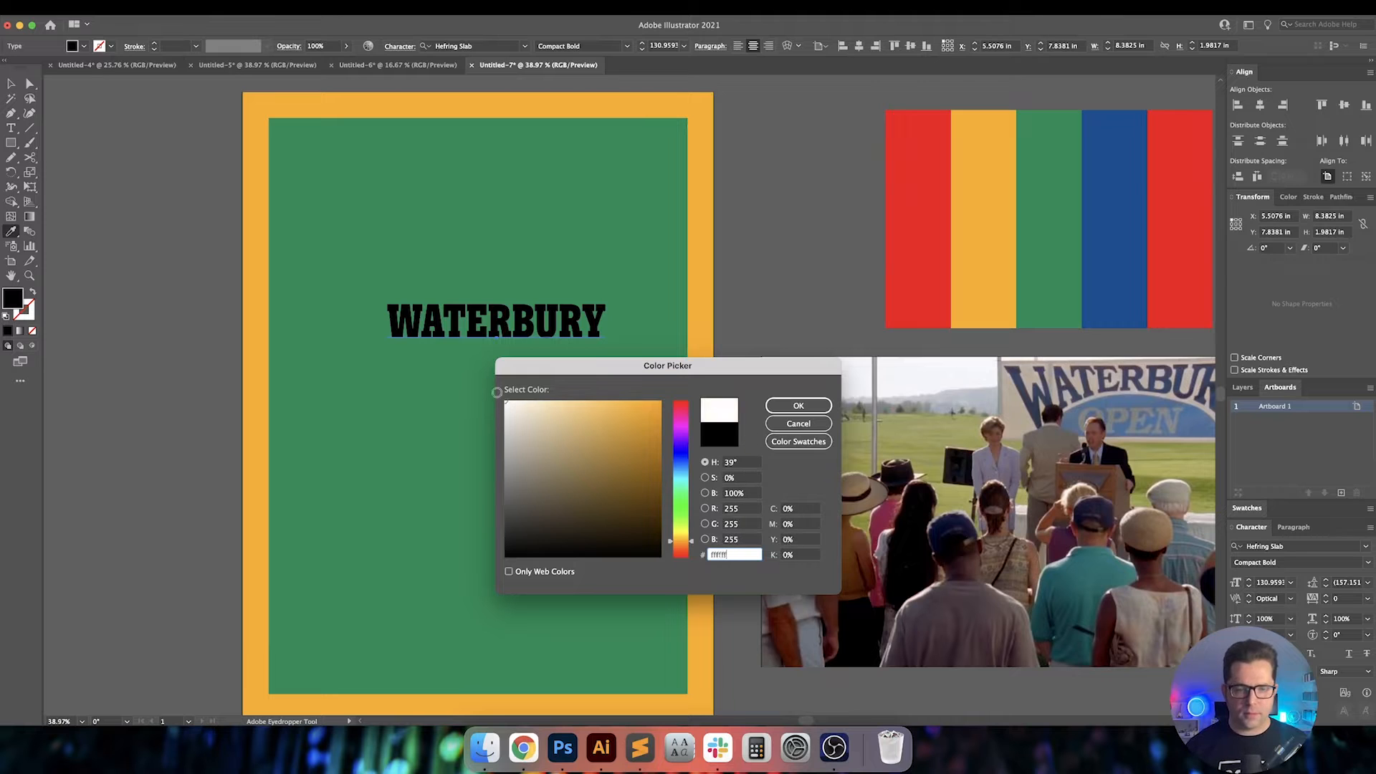
key(Return)
key(v)
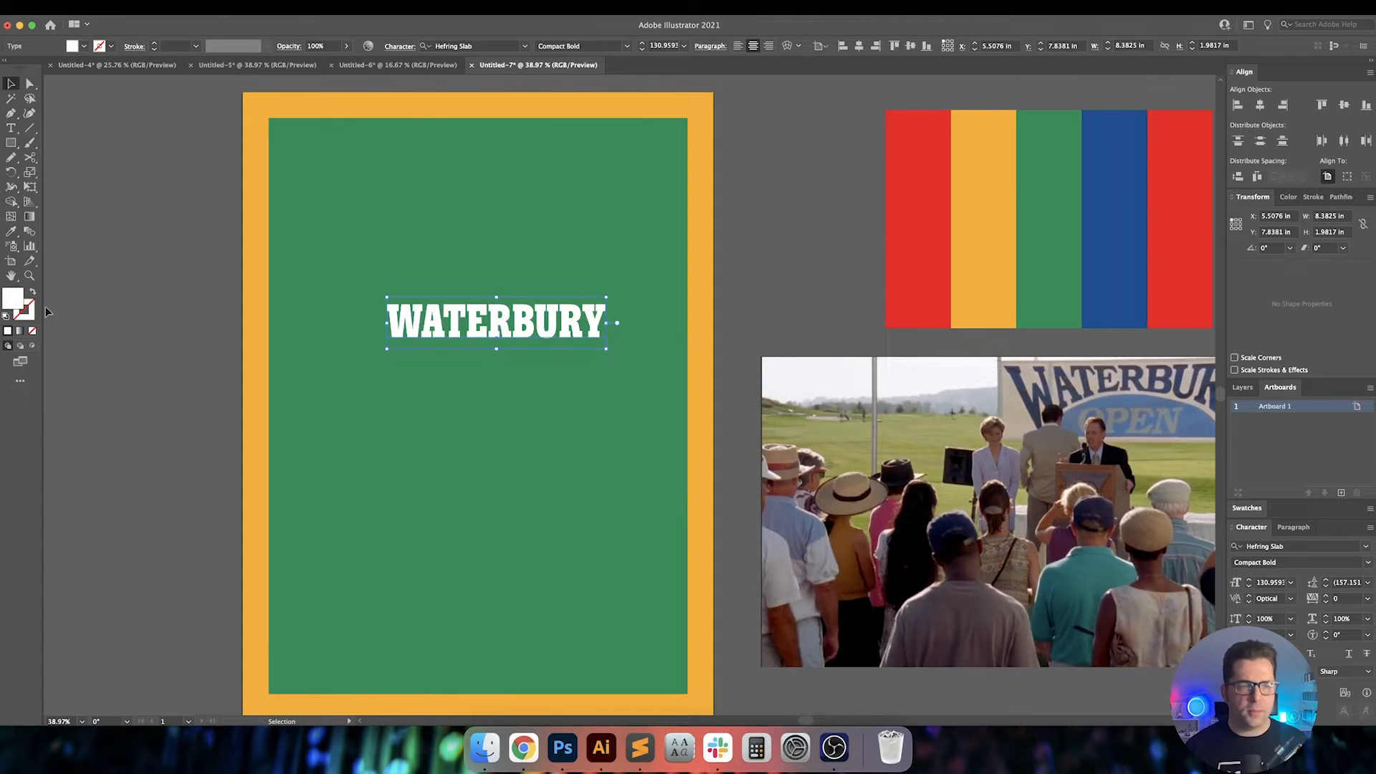
Tint the WATERBURY text's white fill to a warm off-white with 10% saturation, and deselect the text
double_click(14, 296)
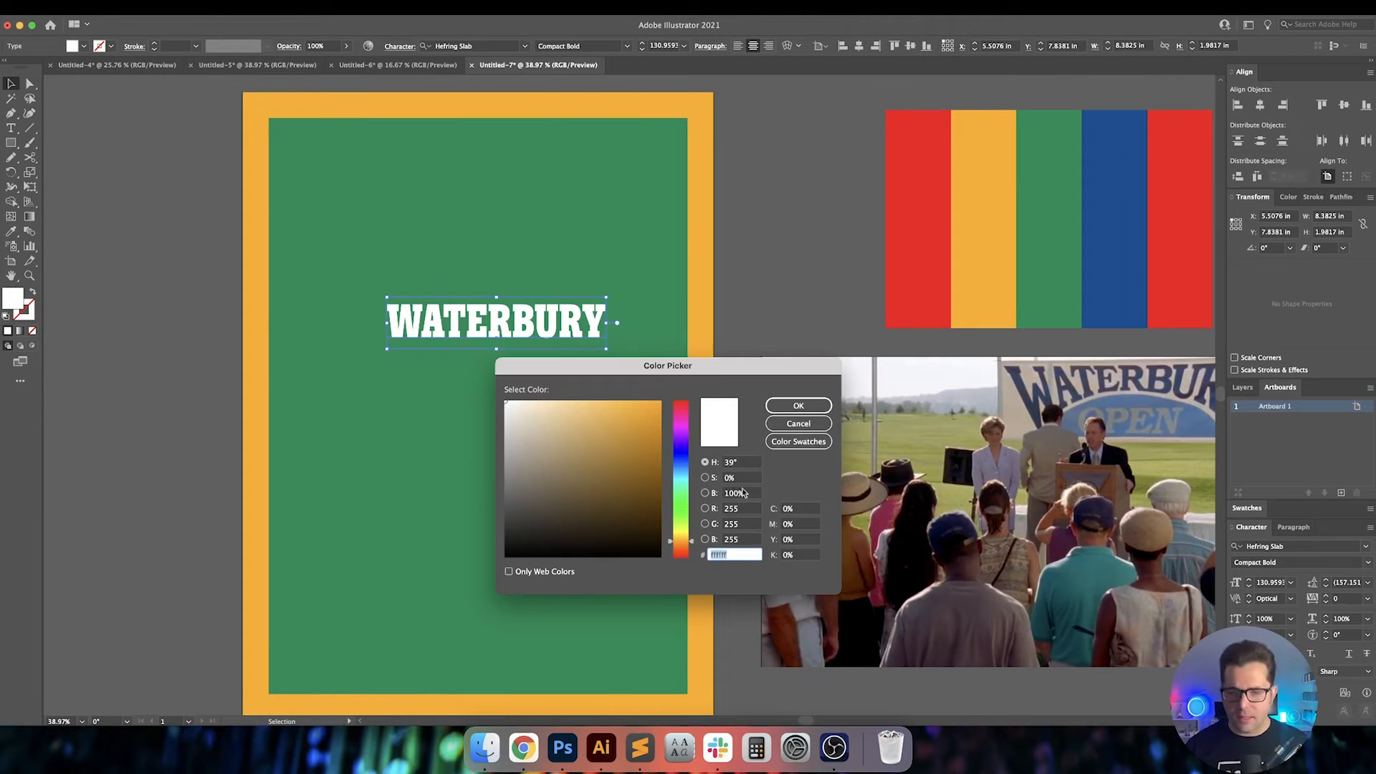
click(748, 477)
key(shift+Up)
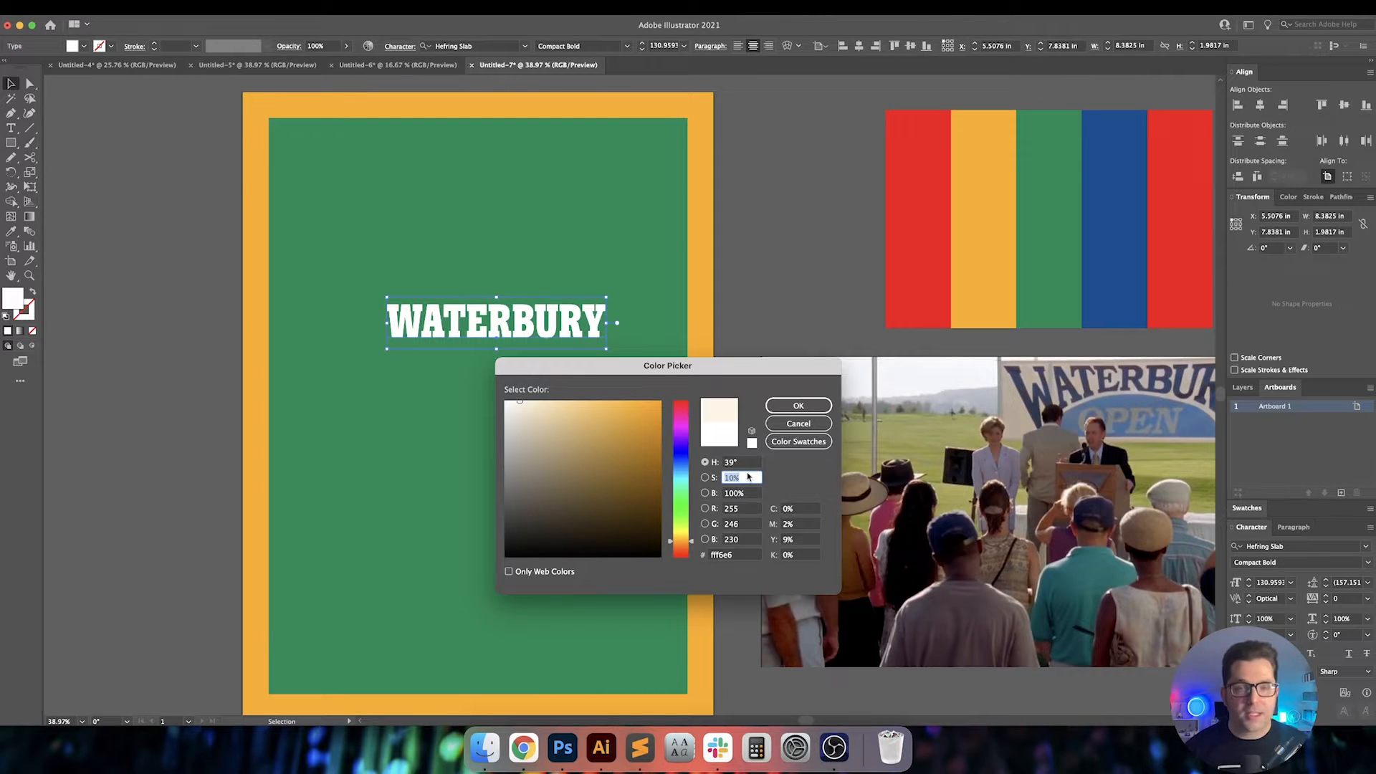
key(Return)
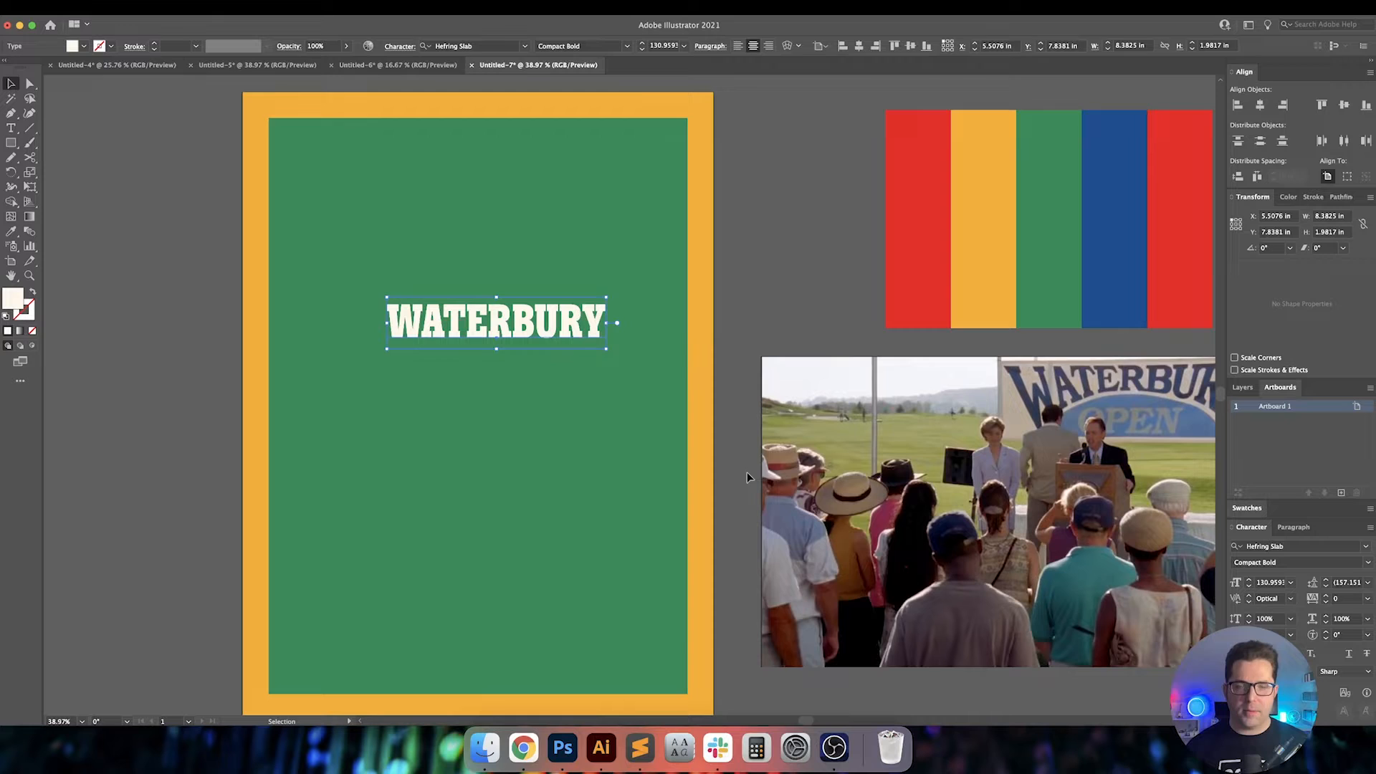
click(808, 253)
scroll(816, 252, left, 1)
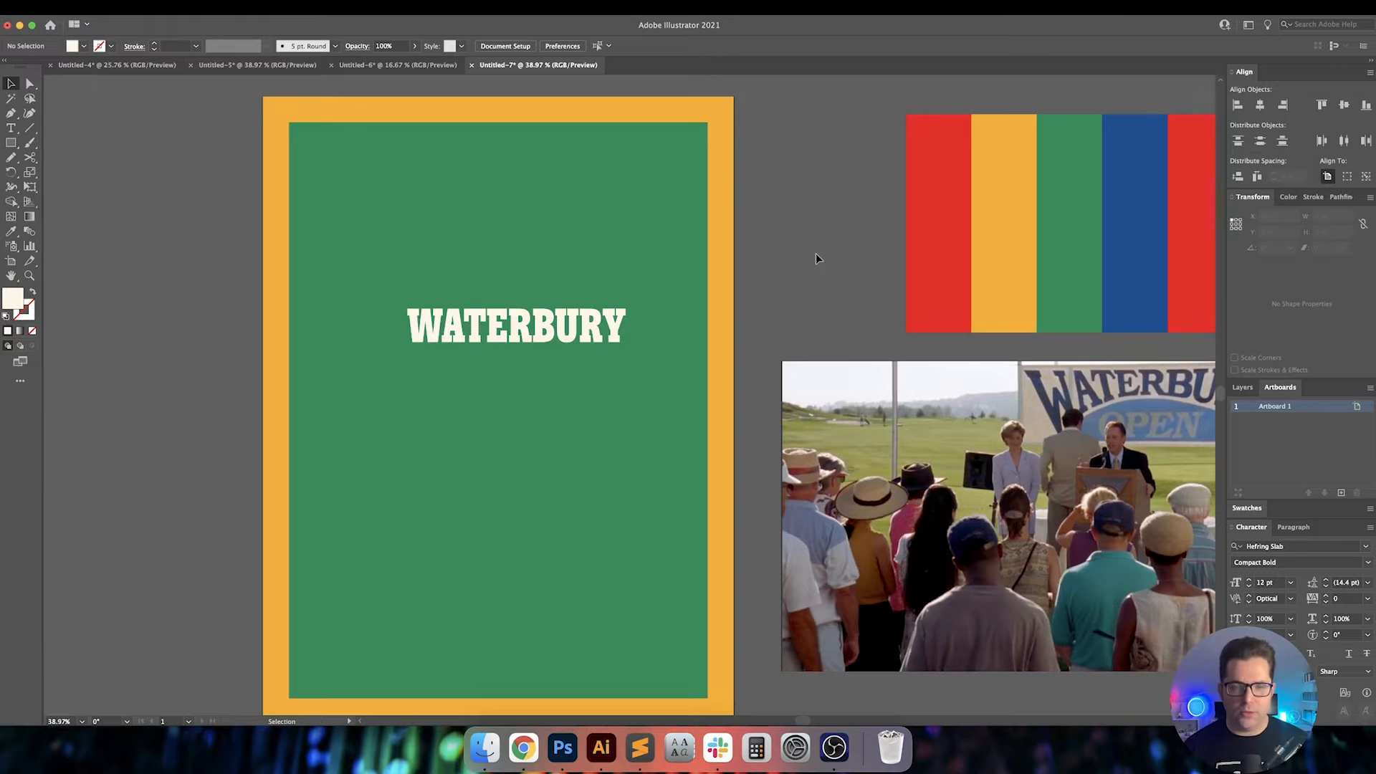
scroll(824, 256, left, 1)
Set the font size of the WATERBURY text to 150 pt
click(555, 322)
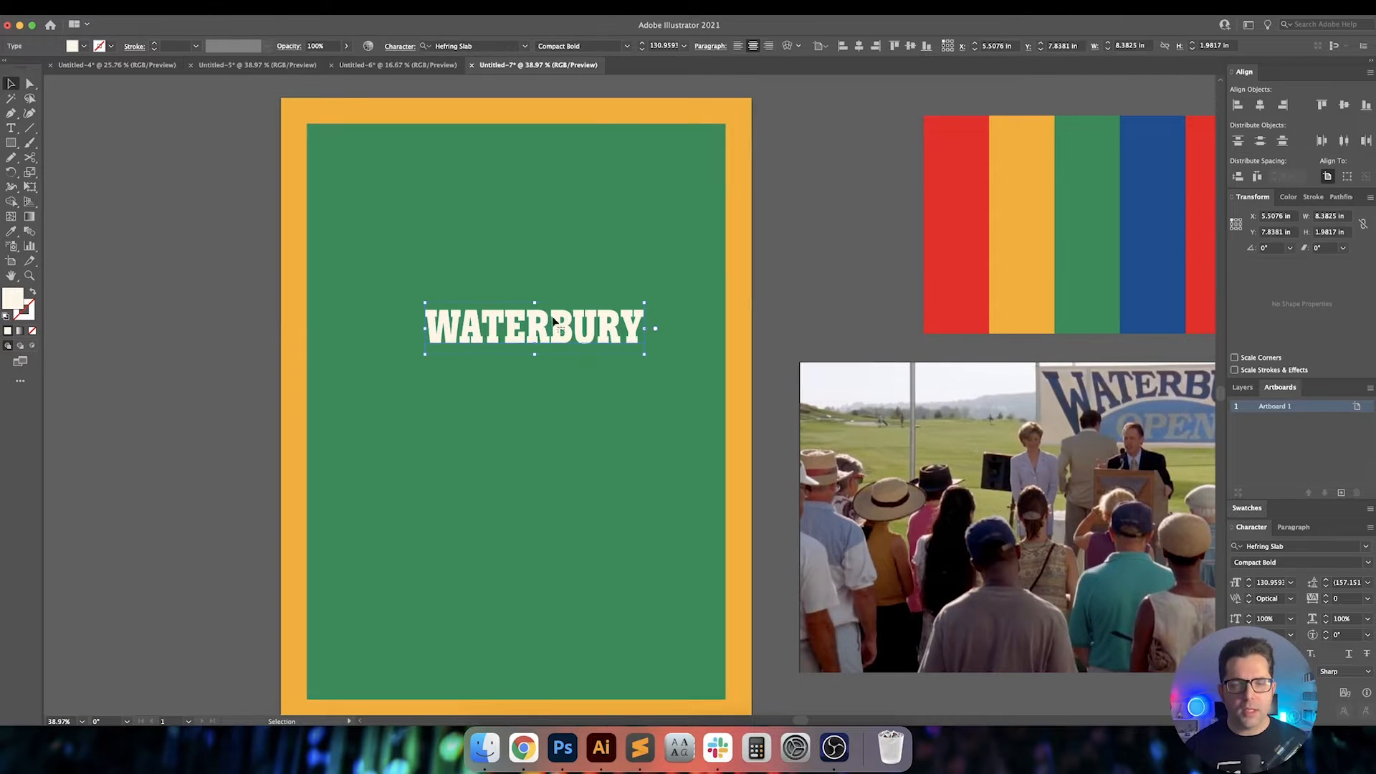
scroll(734, 320, right, 5)
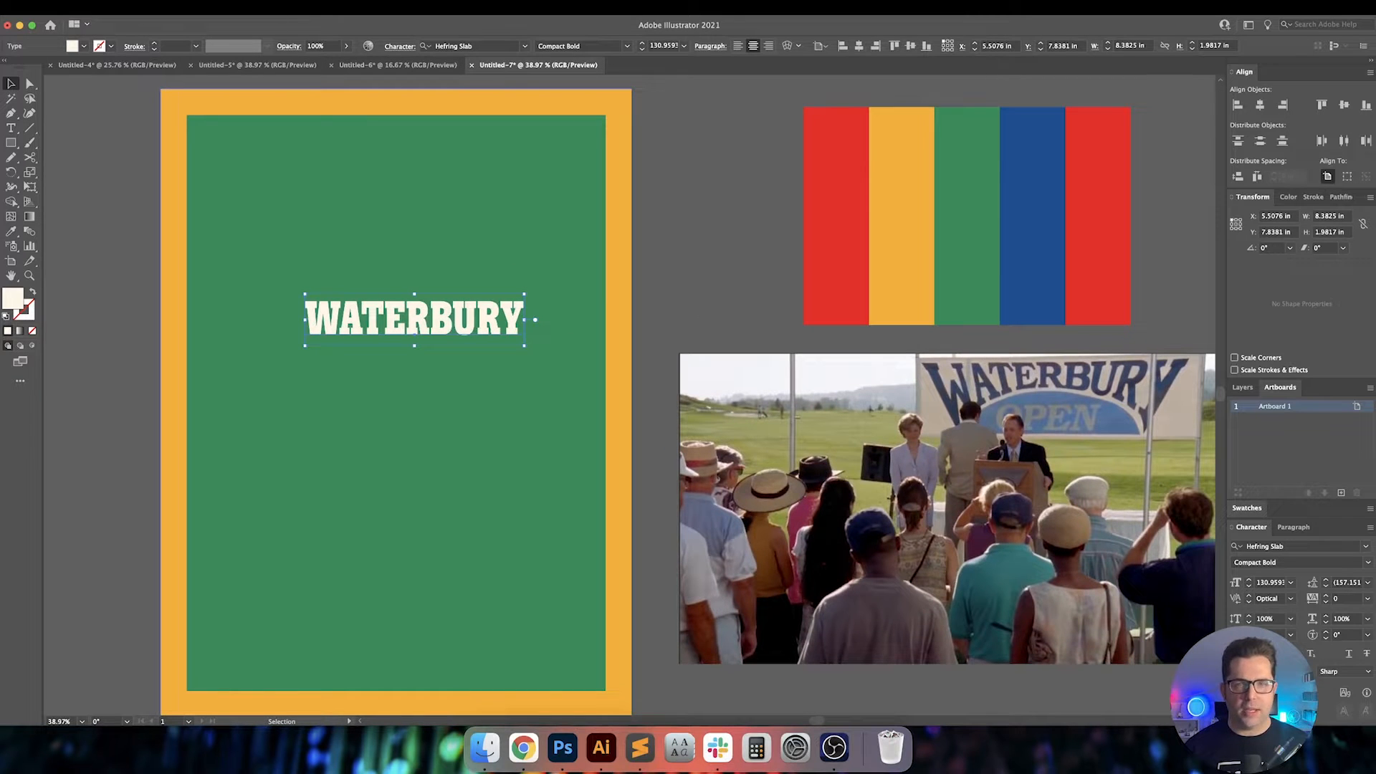
click(663, 46)
text(150)
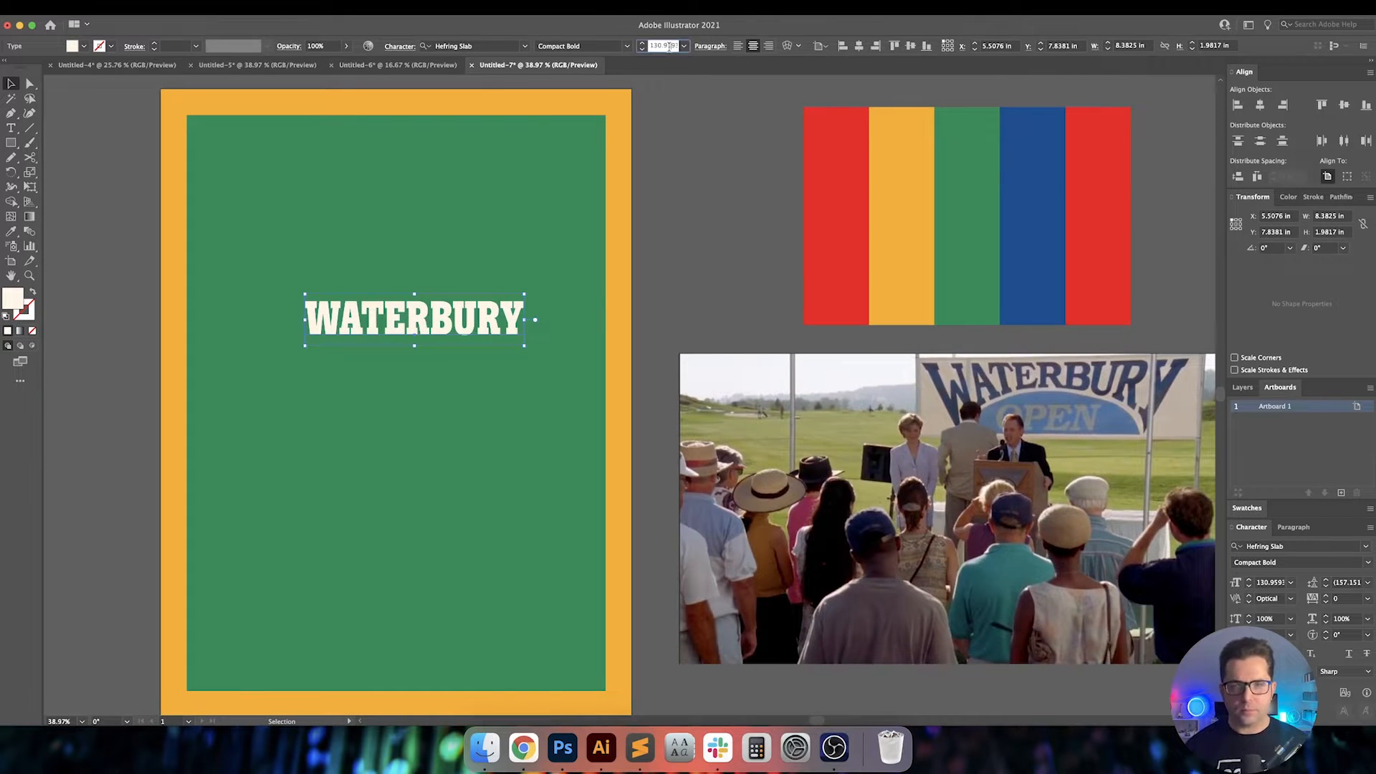
key(Return)
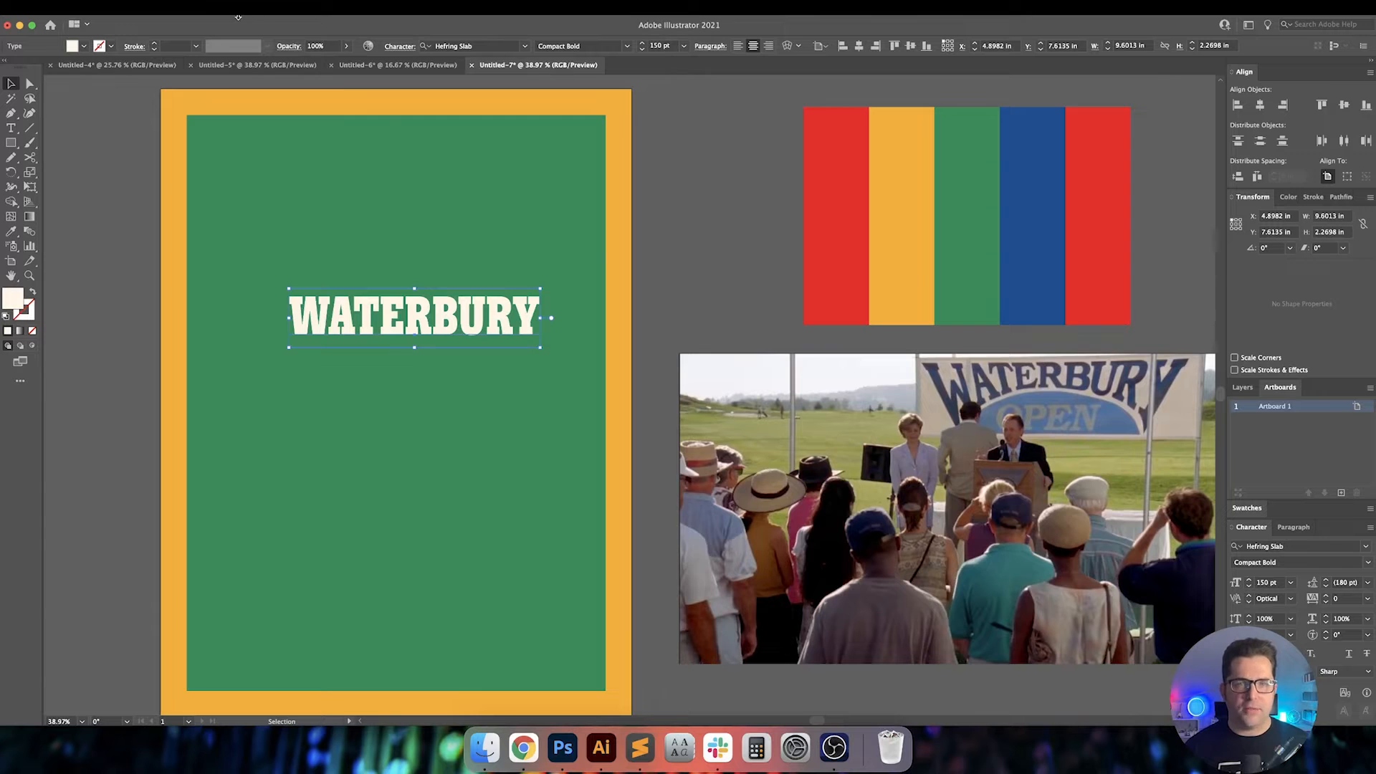
Start an Arc warp on the WATERBURY text and set its bend to 0% after trying −10%, with the preview in view
click(237, 8)
mouse_move(352, 213)
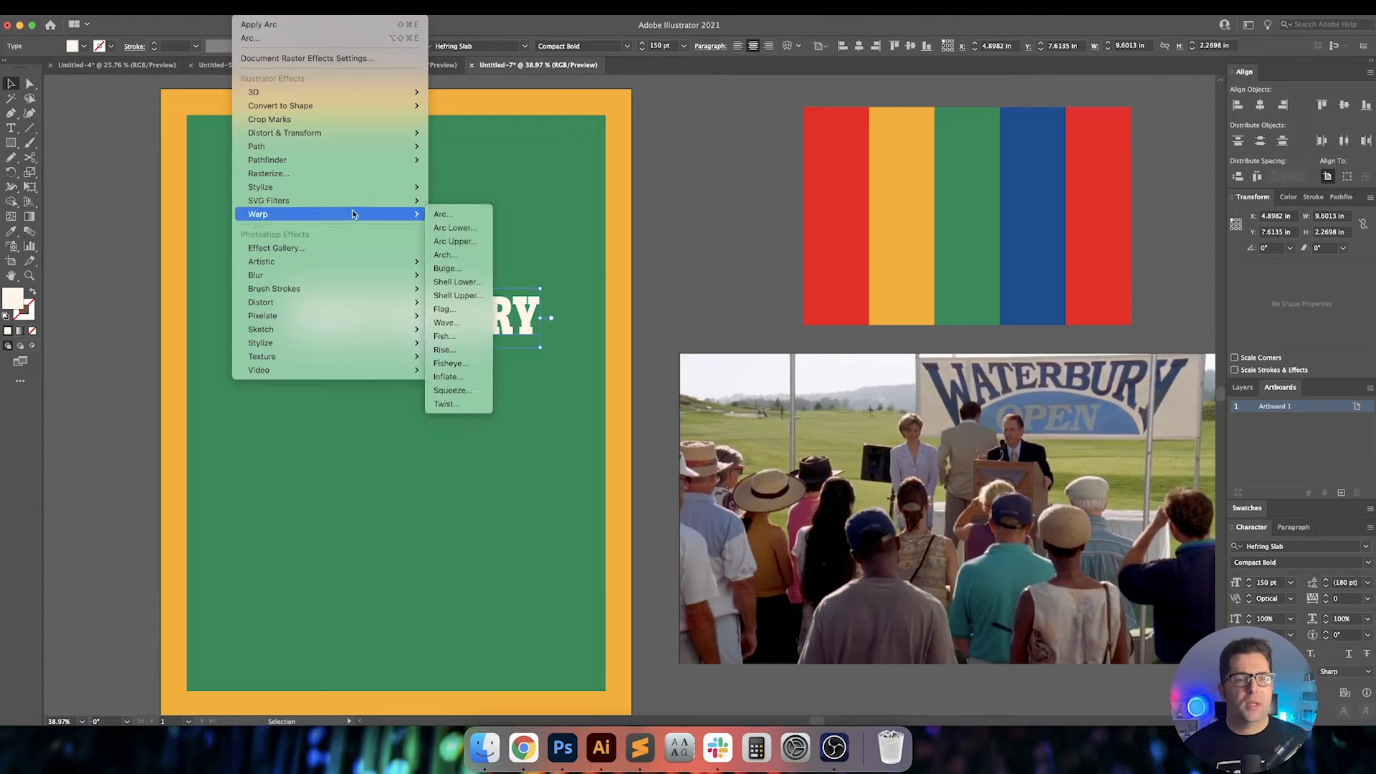
click(450, 215)
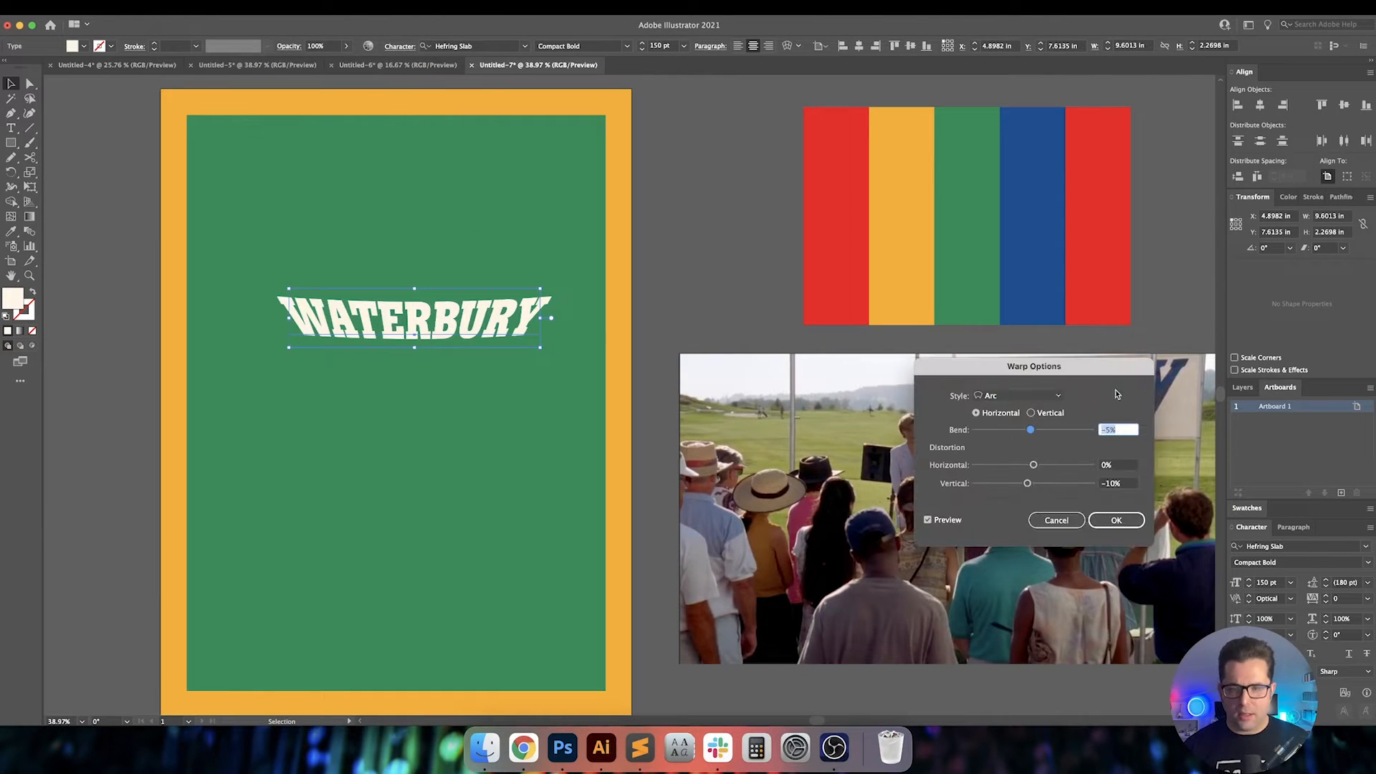
drag(1066, 373, 918, 322)
key(Tab)
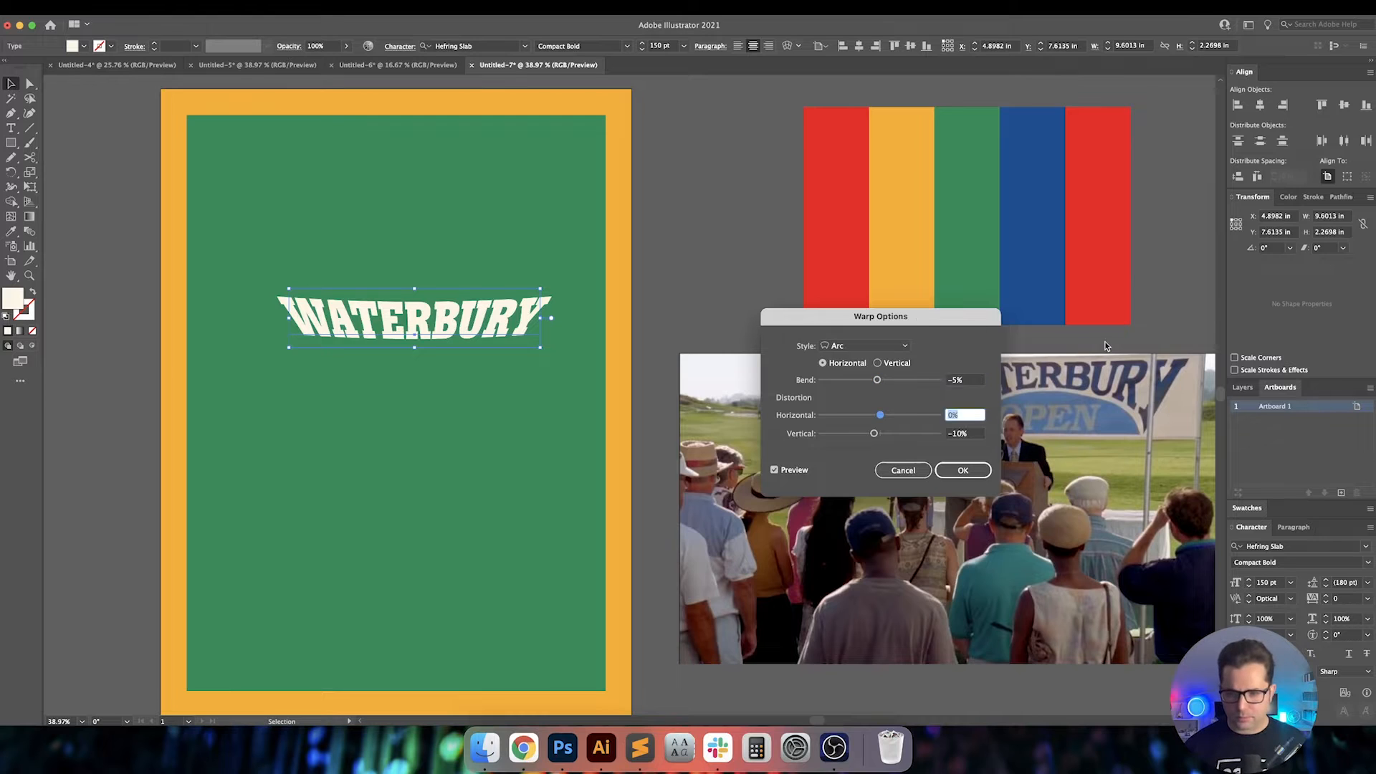
key(Tab)
key(shift+Tab)
key(shift+Tab)
key(shift+Down)
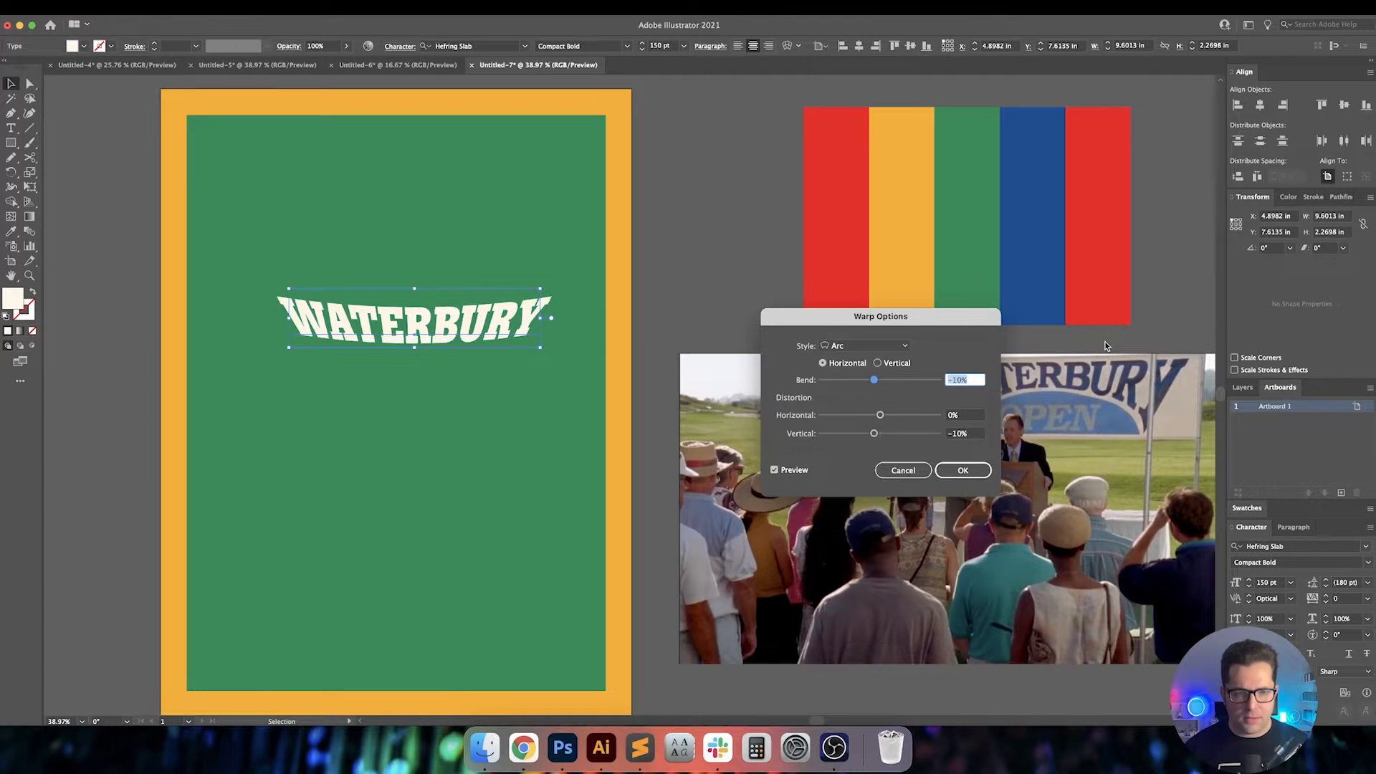
key(shift+Up)
key(shift+Up)
key(shift+Down)
Try higher and lower horizontal and vertical distortion for the Arc warp, restoring 0% horizontal and −10% vertical
key(Tab)
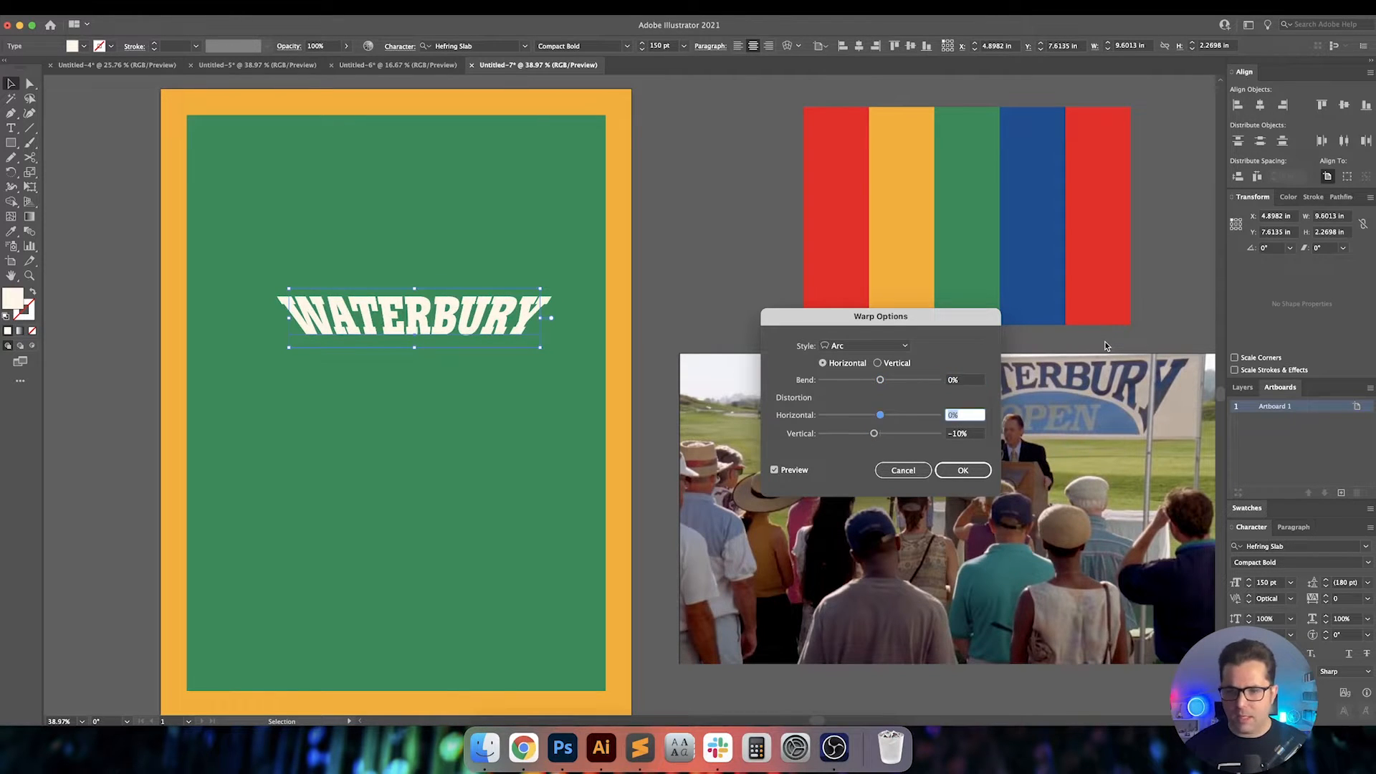
key(shift+Down)
key(shift+Up)
key(Tab)
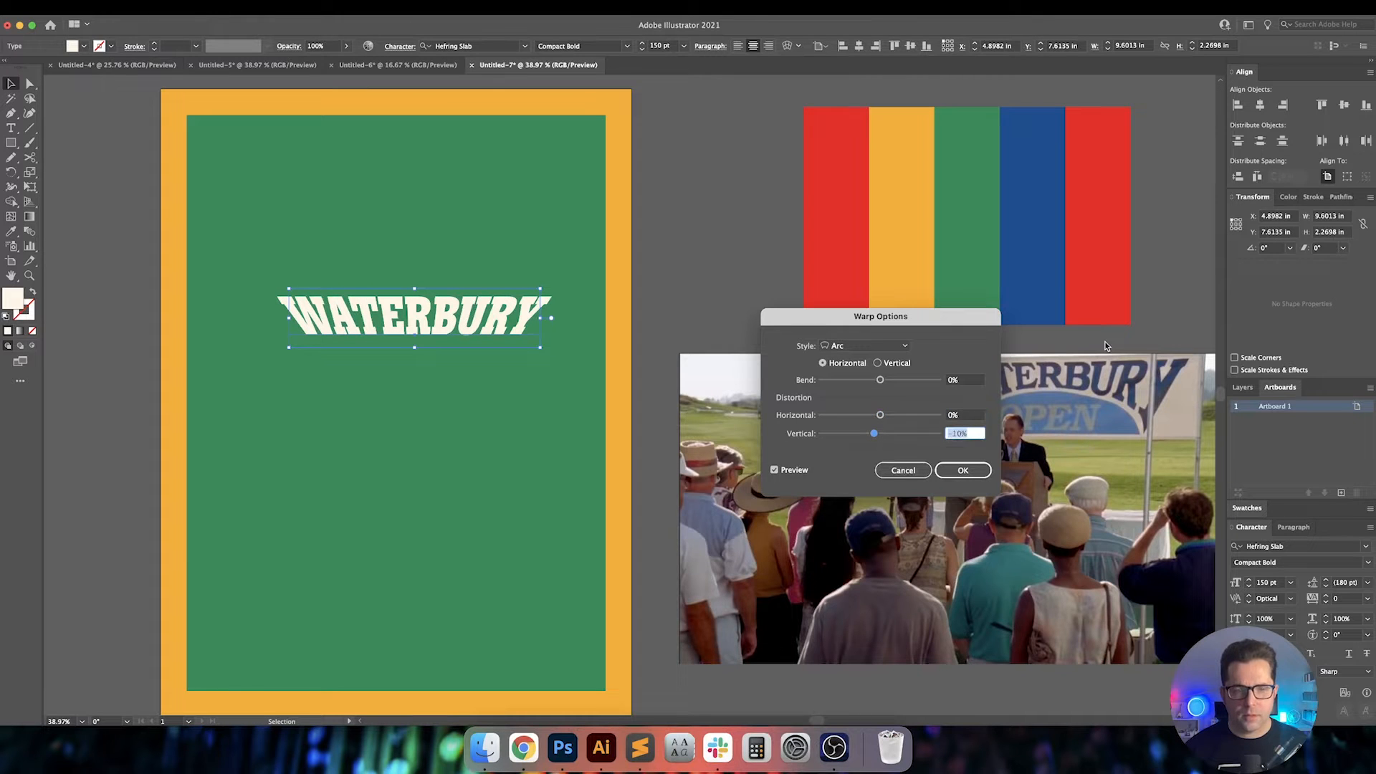
key(shift+Down)
key(shift+Up)
key(shift+Tab)
key(shift+Tab)
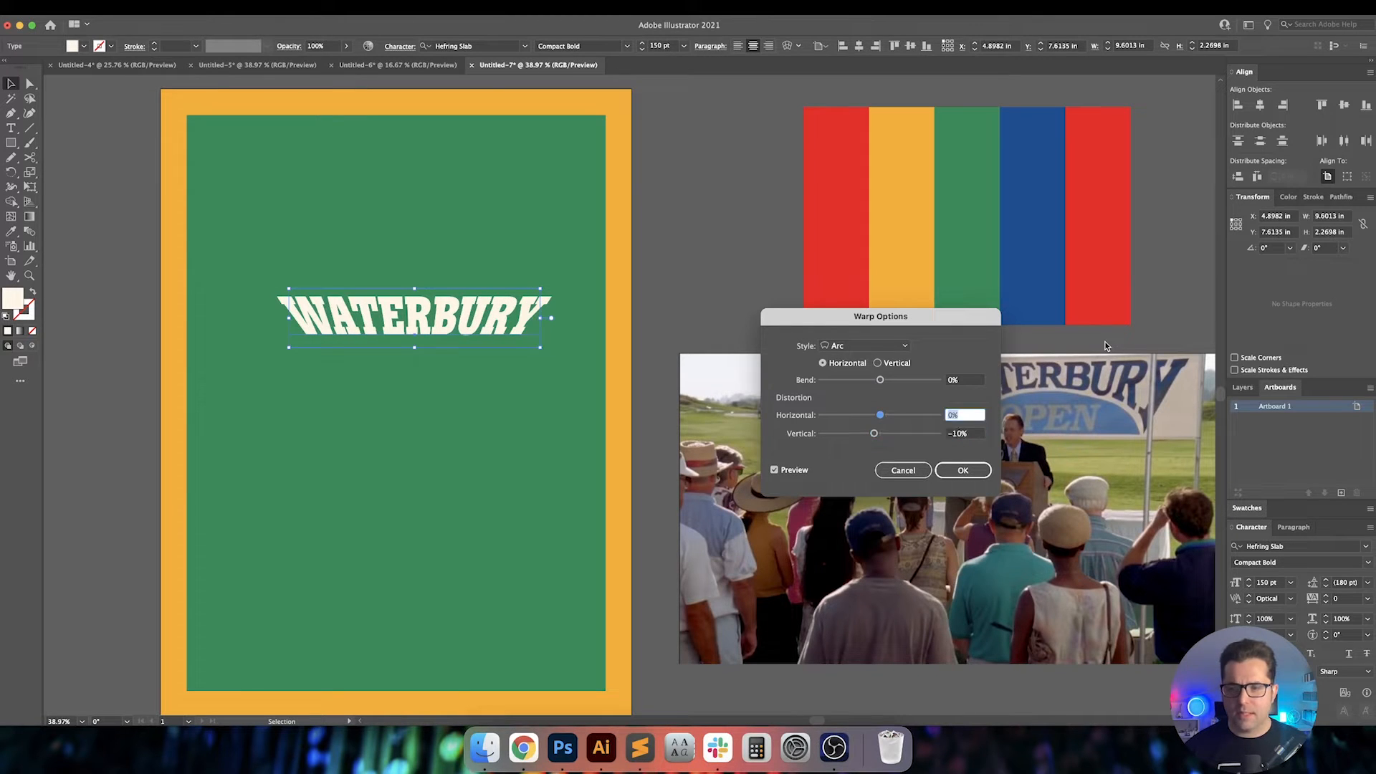
key(shift+Down)
key(shift+Up)
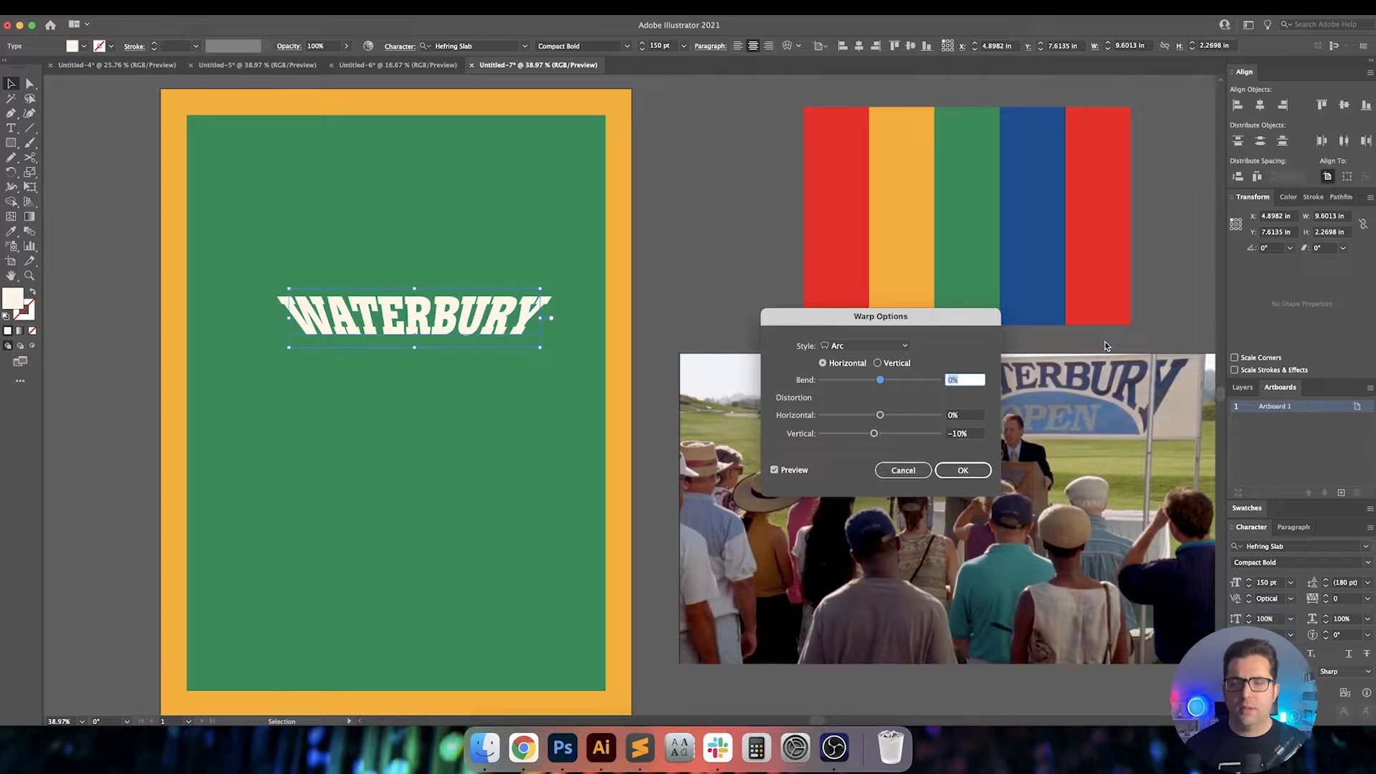
Switch the warp style to Arc Upper and test its bend in both directions, including −10%, before setting it back to 0%
click(889, 346)
click(871, 386)
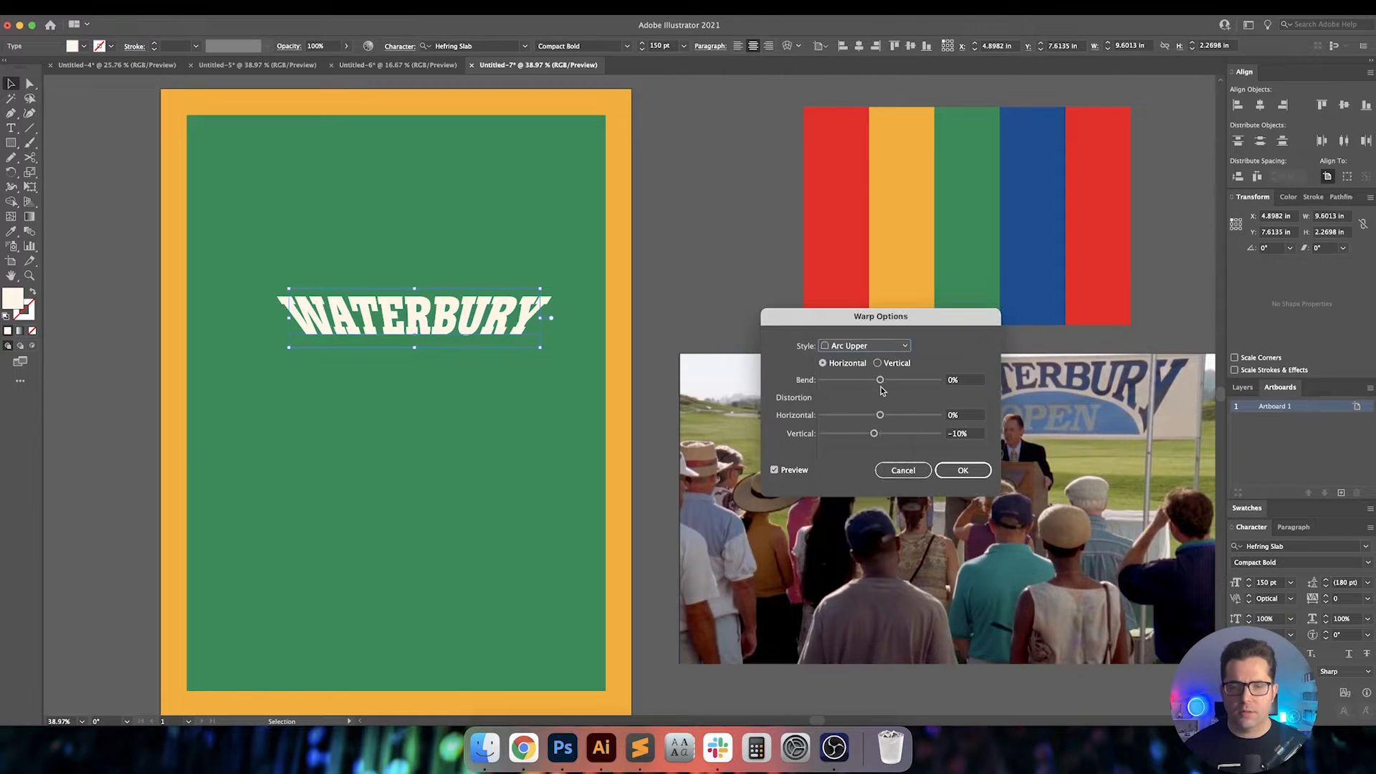
click(974, 380)
key(shift+Down)
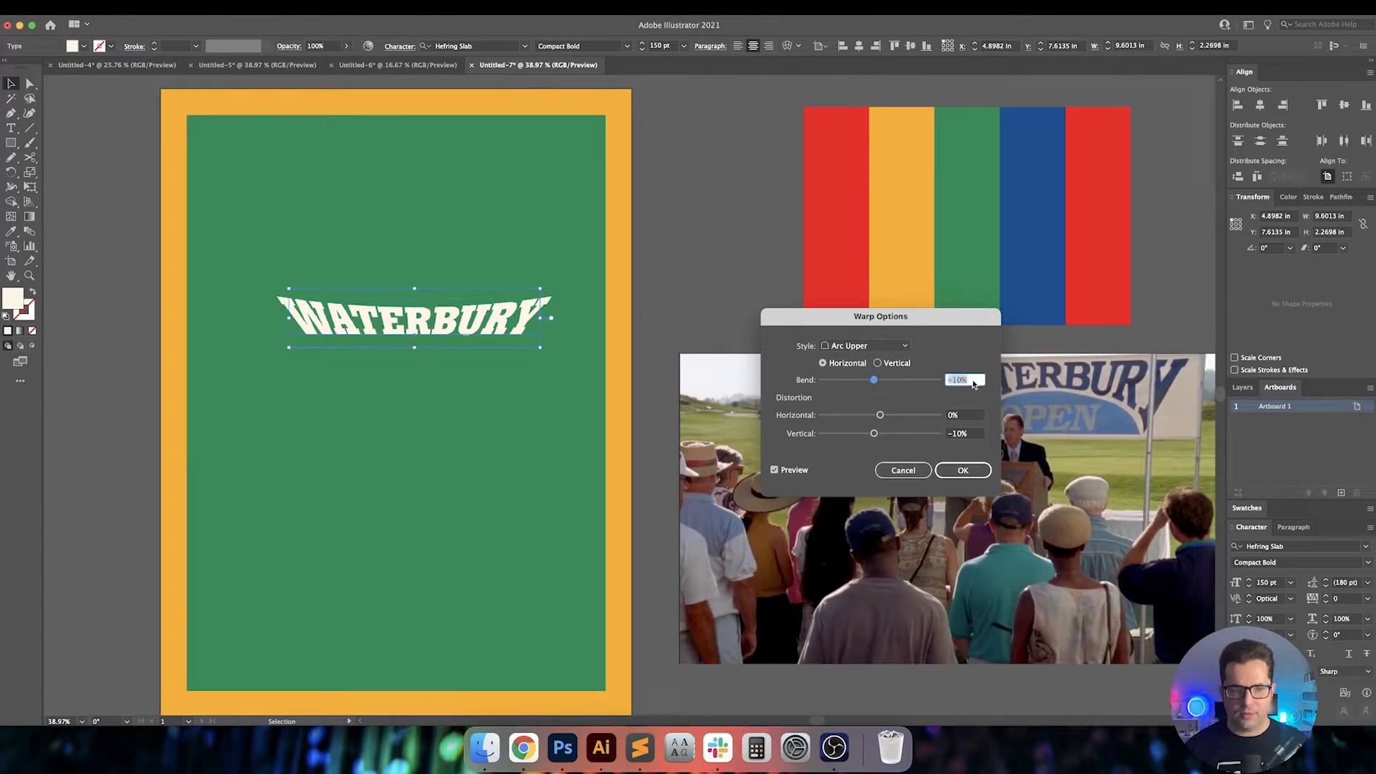
key(shift+Up)
key(shift+Up)
key(shift+Down)
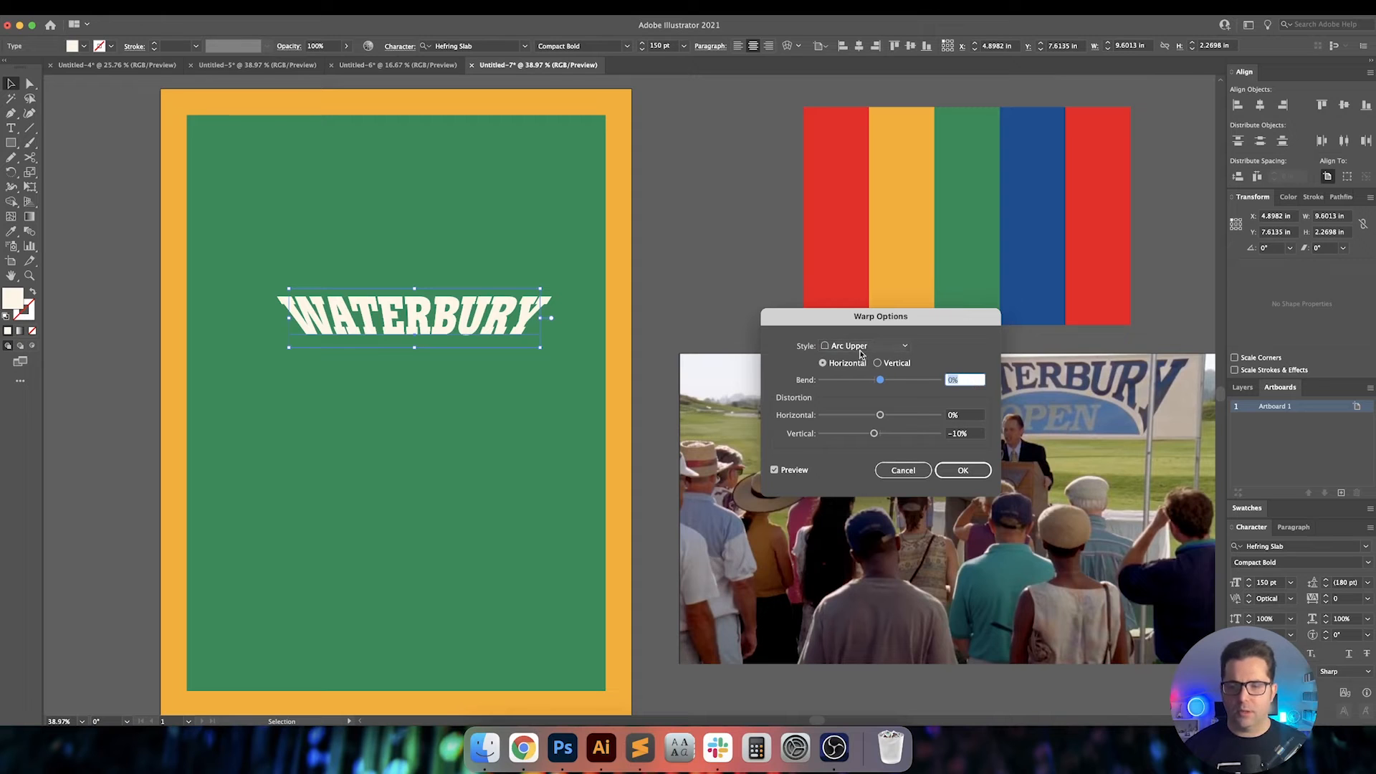
Switch the warp style to Arc Lower and set its bend to −10% after trying 10%
click(889, 345)
click(867, 370)
key(shift+Up)
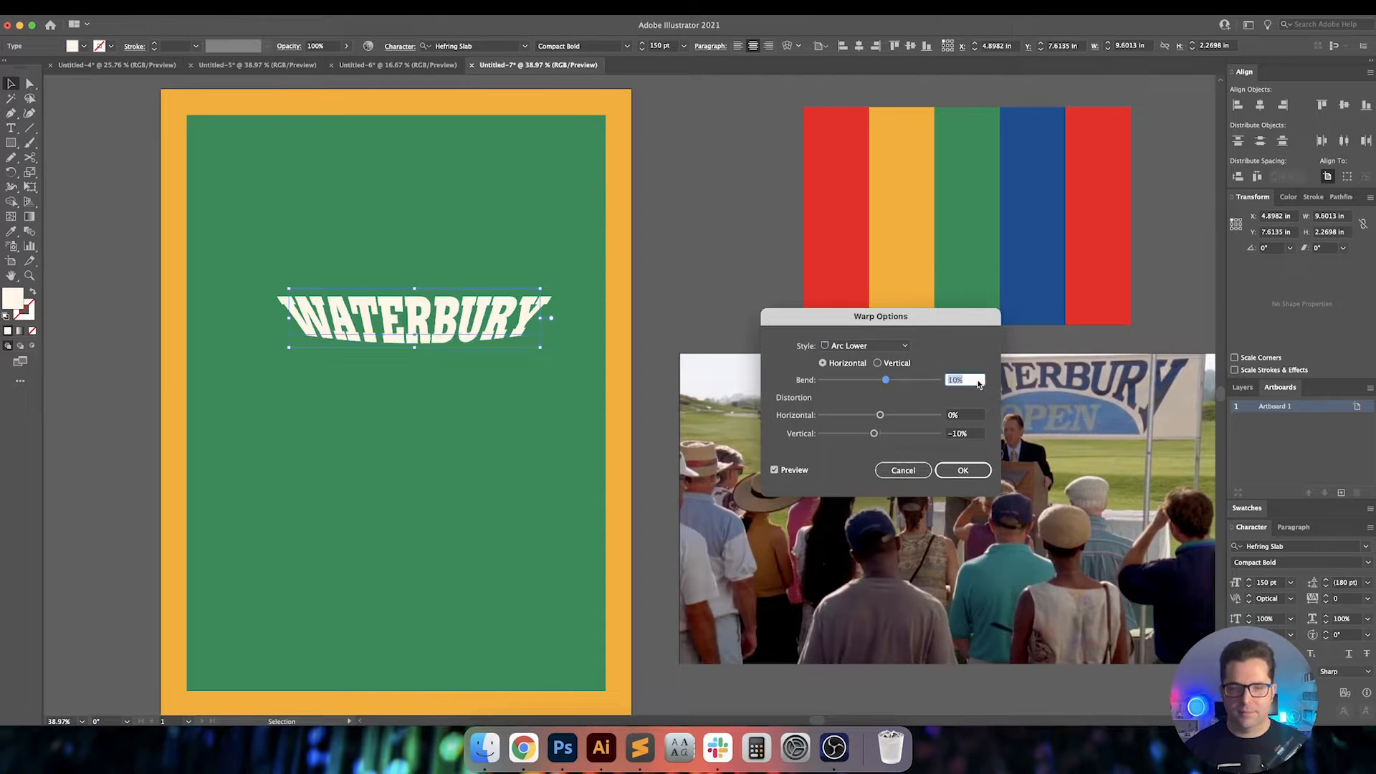
key(shift+Down)
key(shift+Down)
drag(934, 318, 846, 228)
Try a stronger vertical distortion for the Arc Lower warp, including −12%, and restore −10%
key(Tab)
key(Tab)
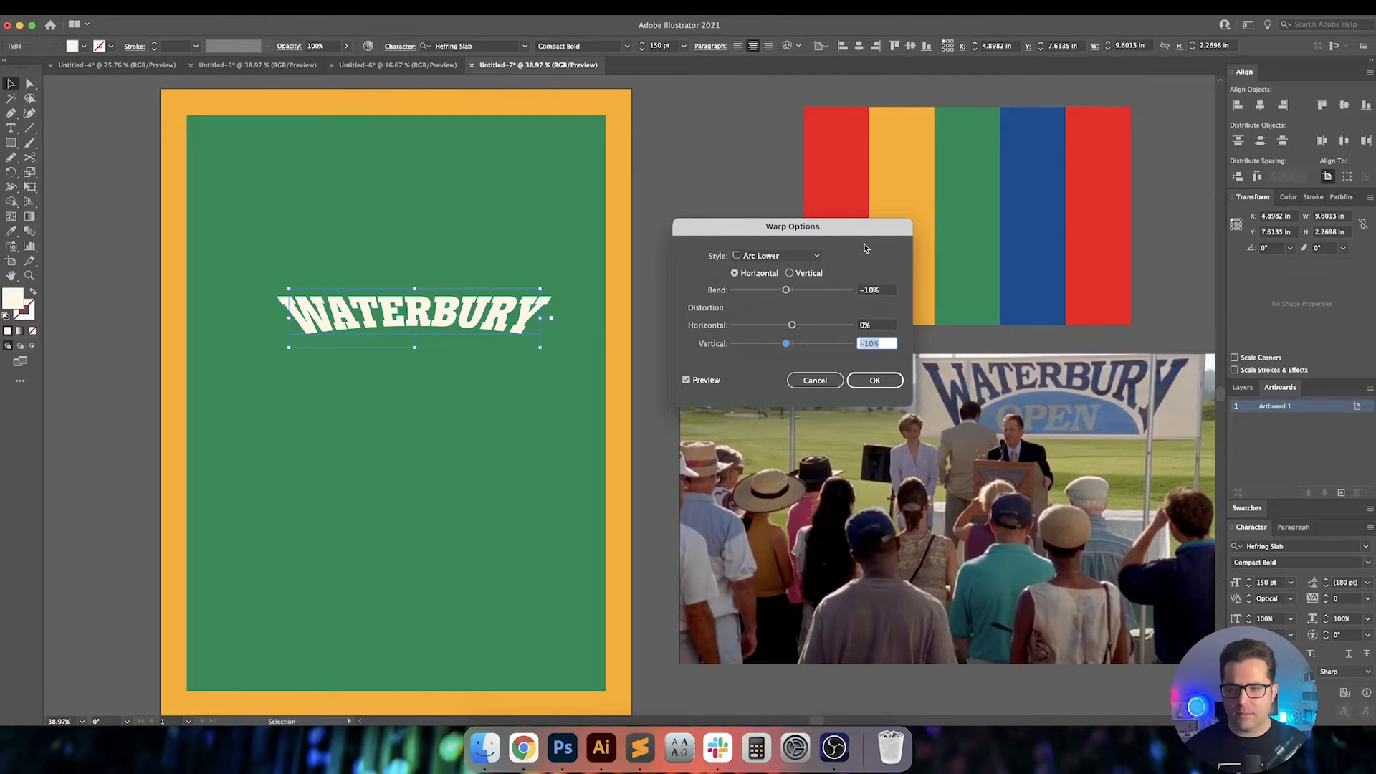
key(Down)
key(Down)
key(Down)
key(Down)
key(Down)
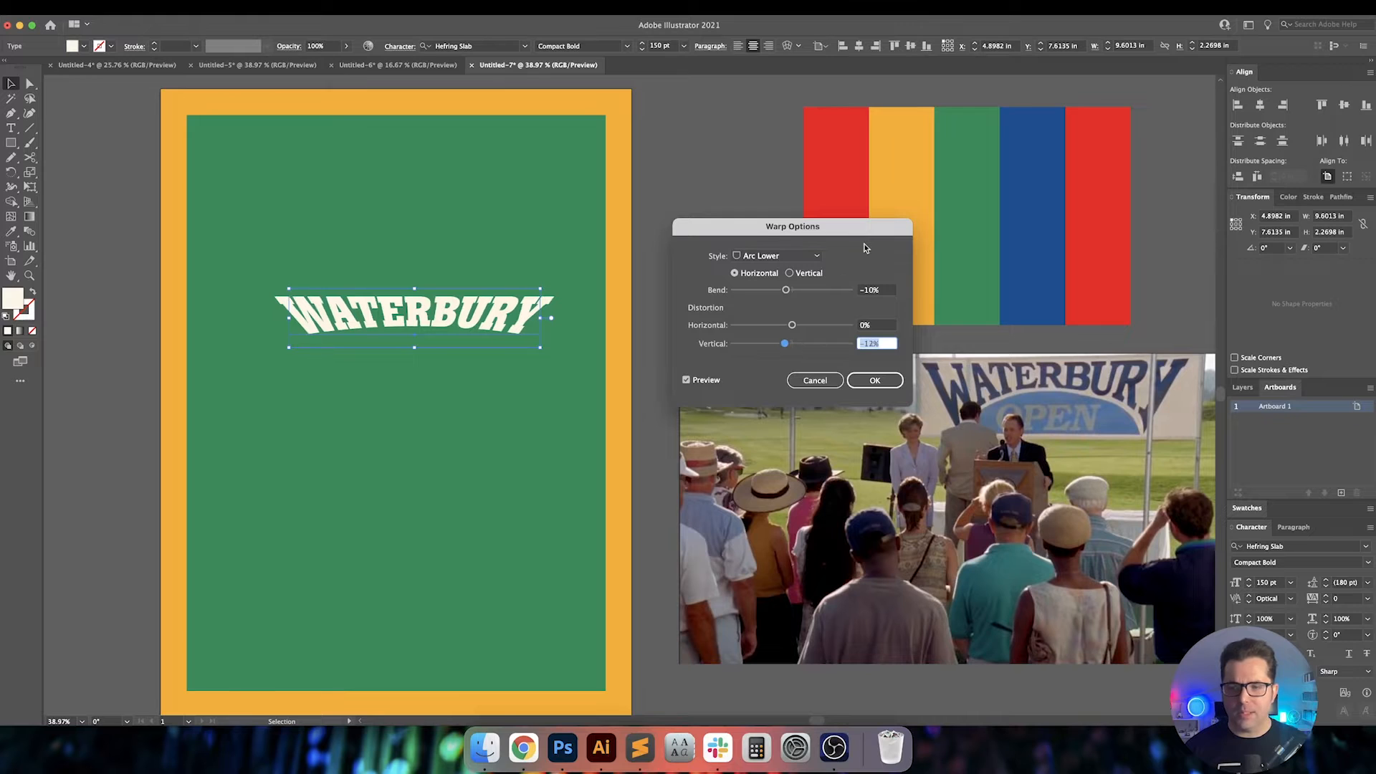
key(Up)
key(Up)
key(Up)
key(Up)
key(Up)
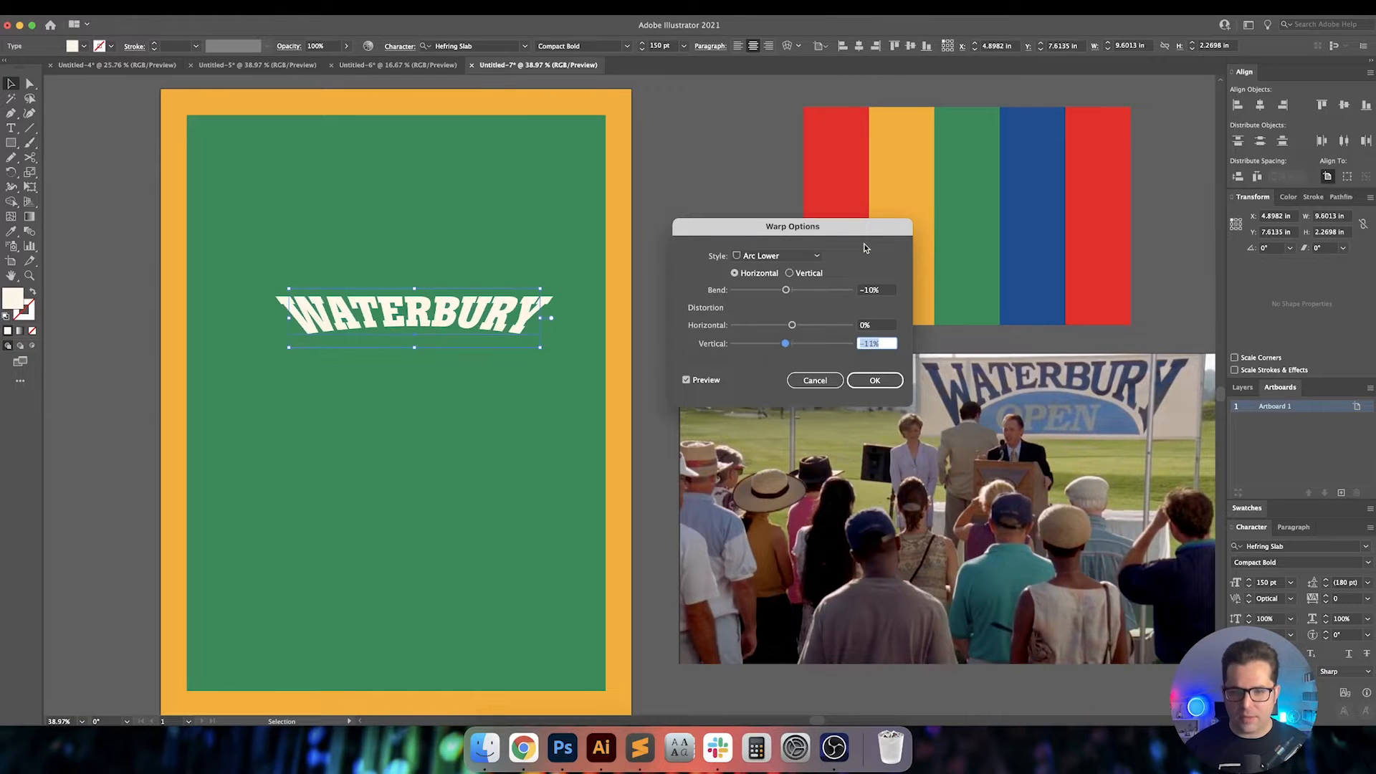
Strengthen the Arc Lower bend to a value between −10% and −20% and apply the warp to the WATERBURY text
key(shift+Tab)
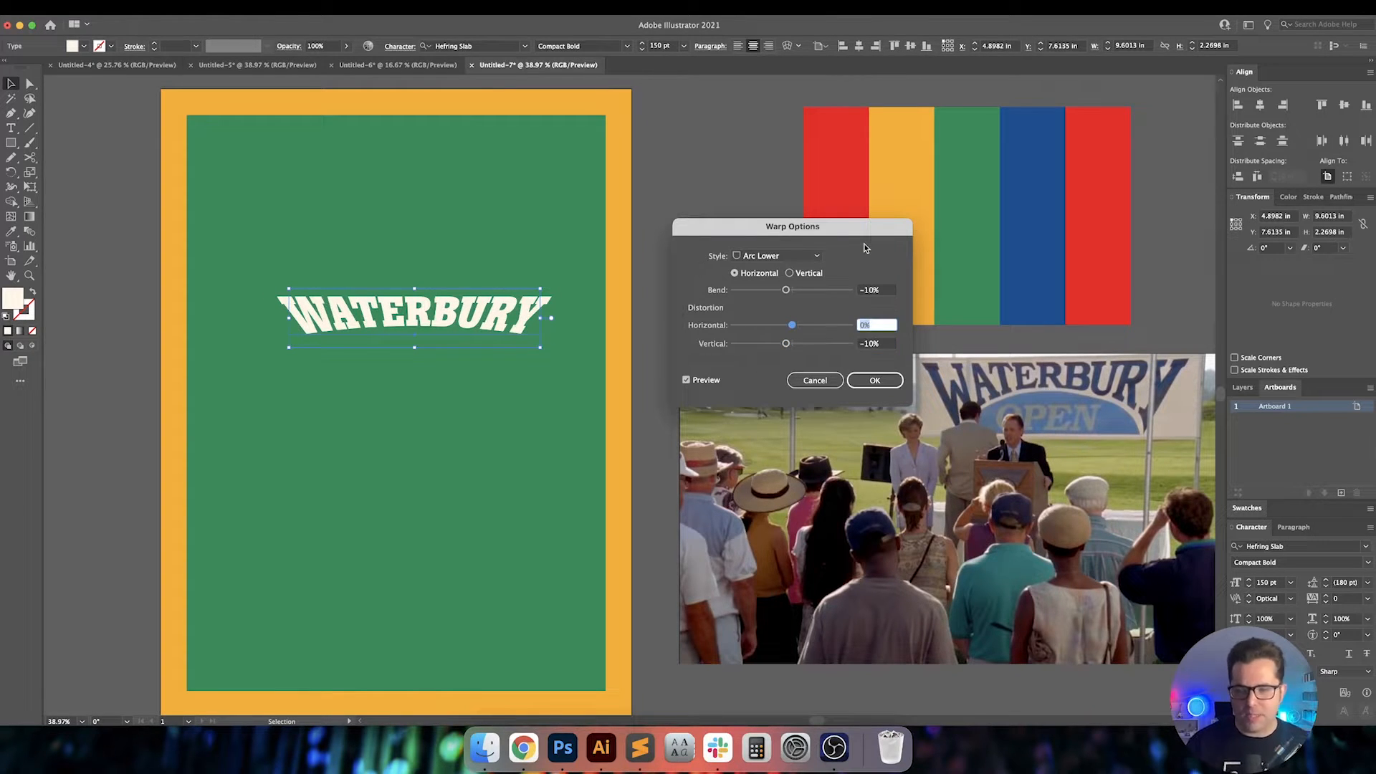
key(shift+Tab)
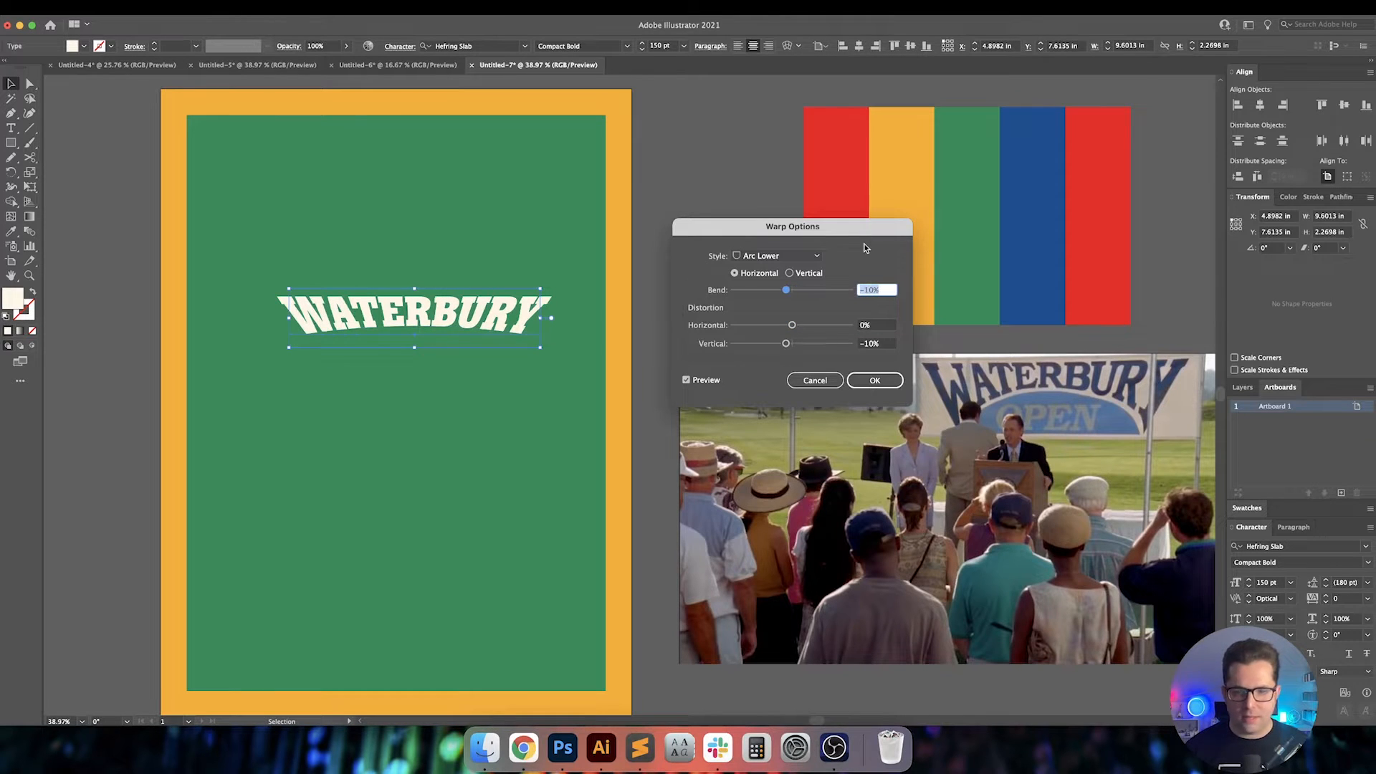
key(shift+Down)
key(Up)
key(Up)
key(Up)
key(Up)
key(Up)
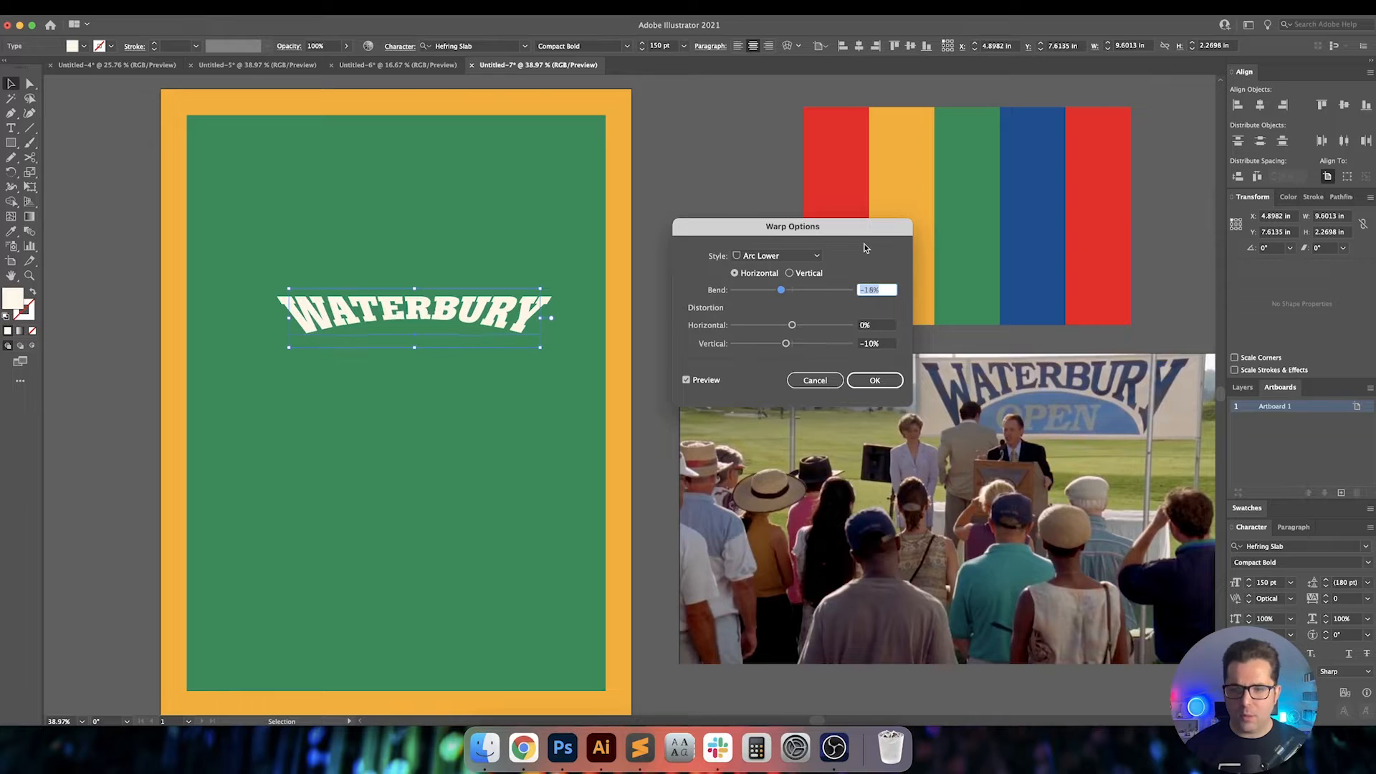
key(Return)
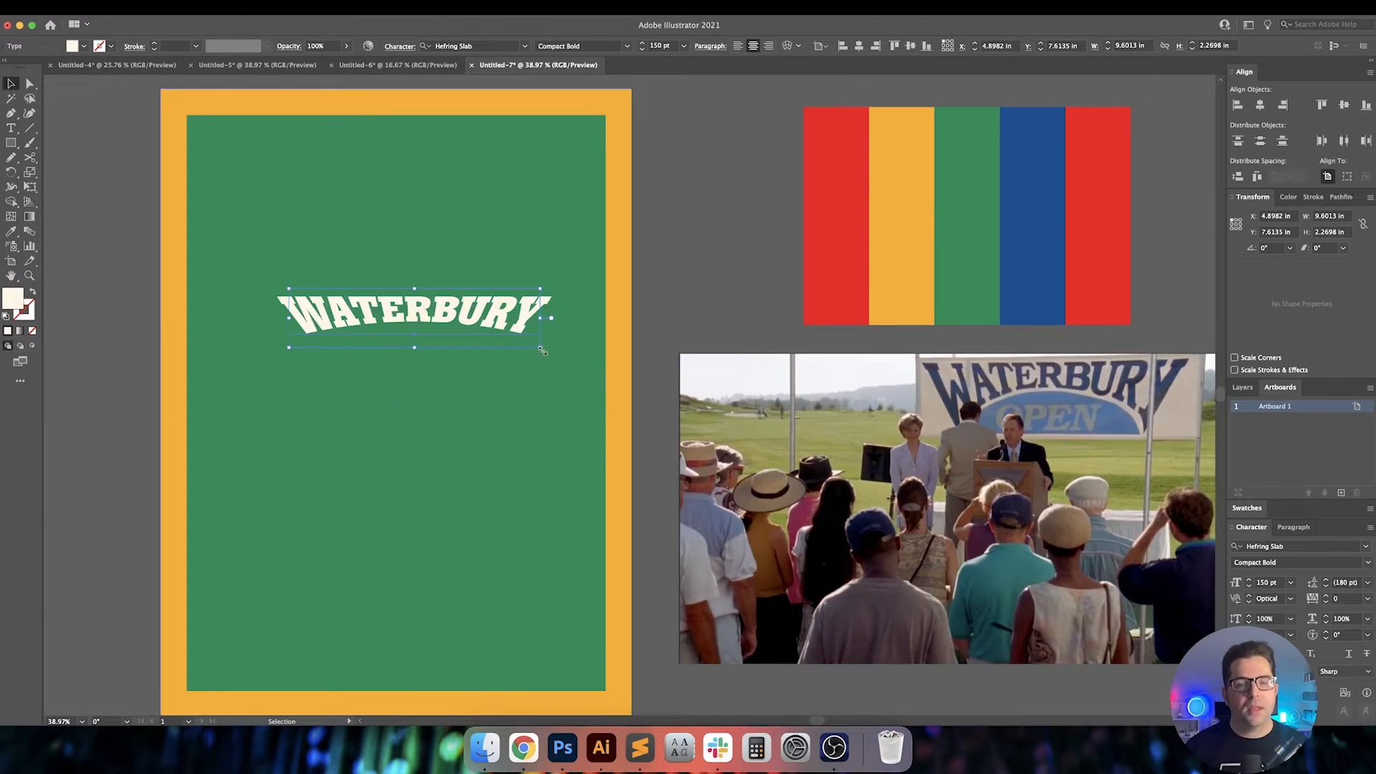
Enlarge the warped WATERBURY text from its centre to about 13.15 in wide and expand its appearance
drag(542, 349, 590, 373)
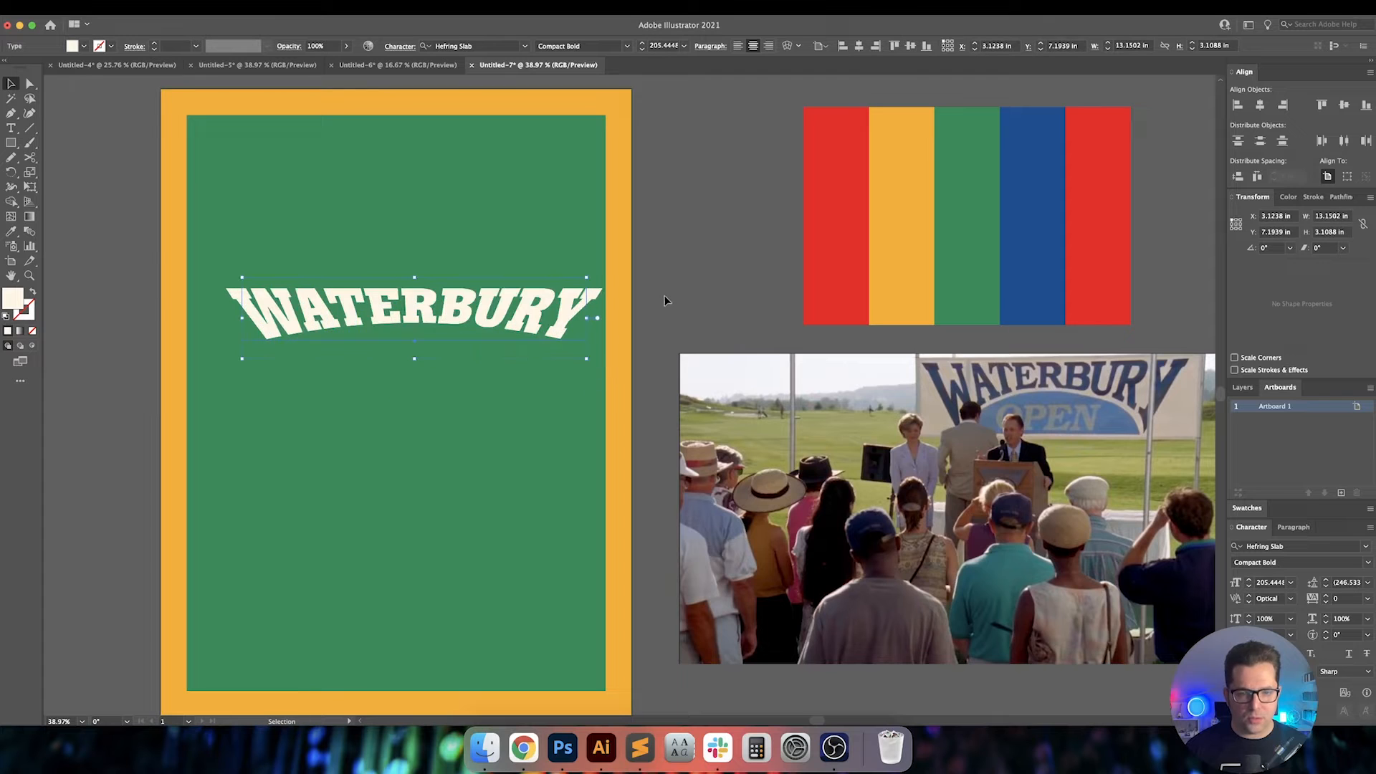
drag(665, 295, 717, 307)
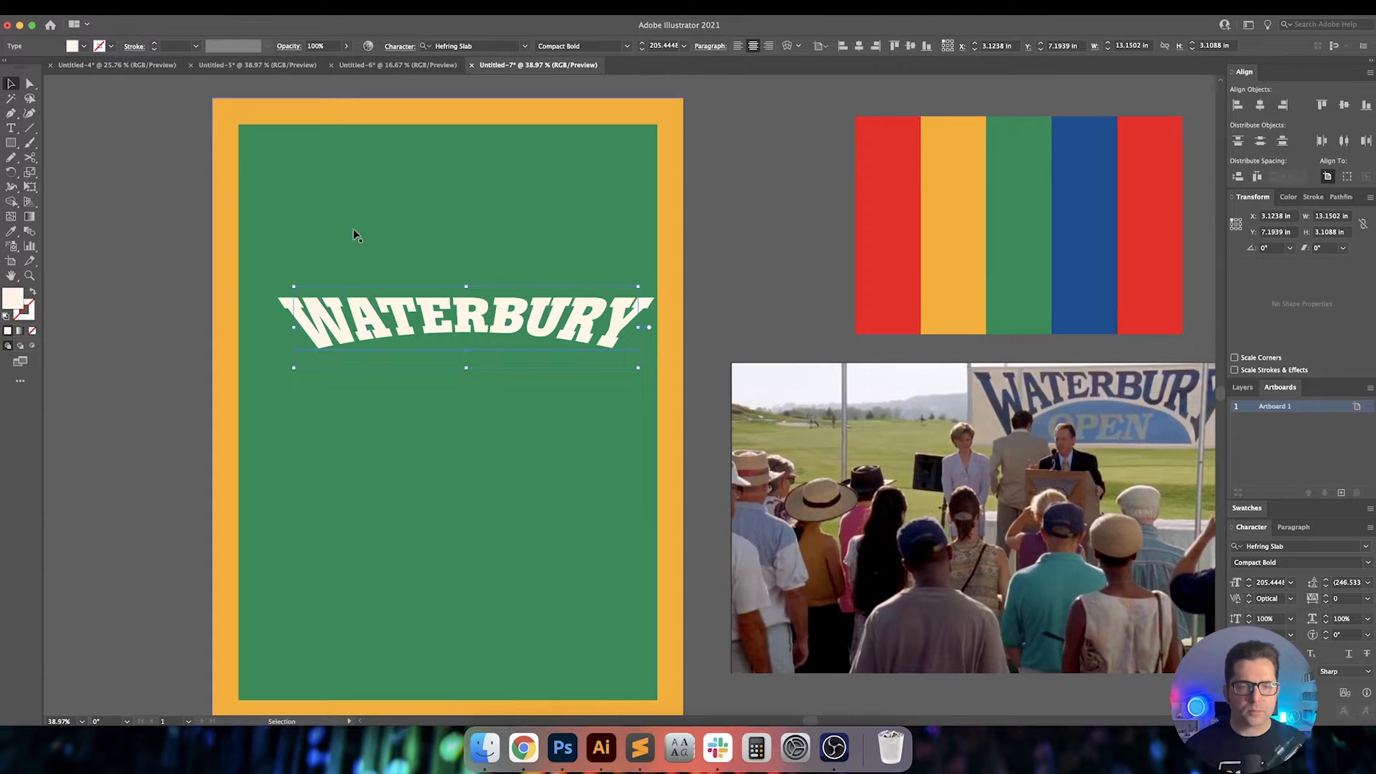
click(147, 7)
click(183, 174)
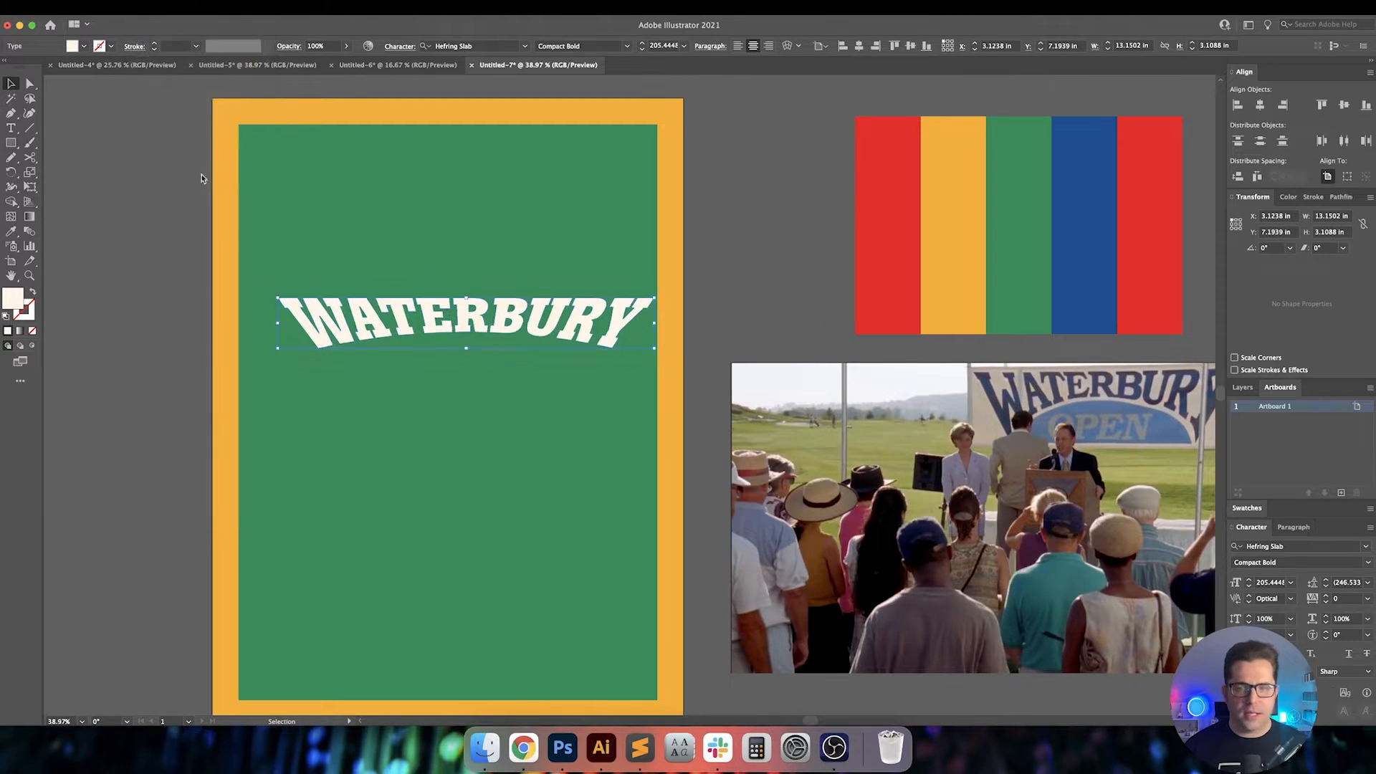
Stretch the expanded WATERBURY title upward to about 2.46 in tall
drag(466, 296, 467, 284)
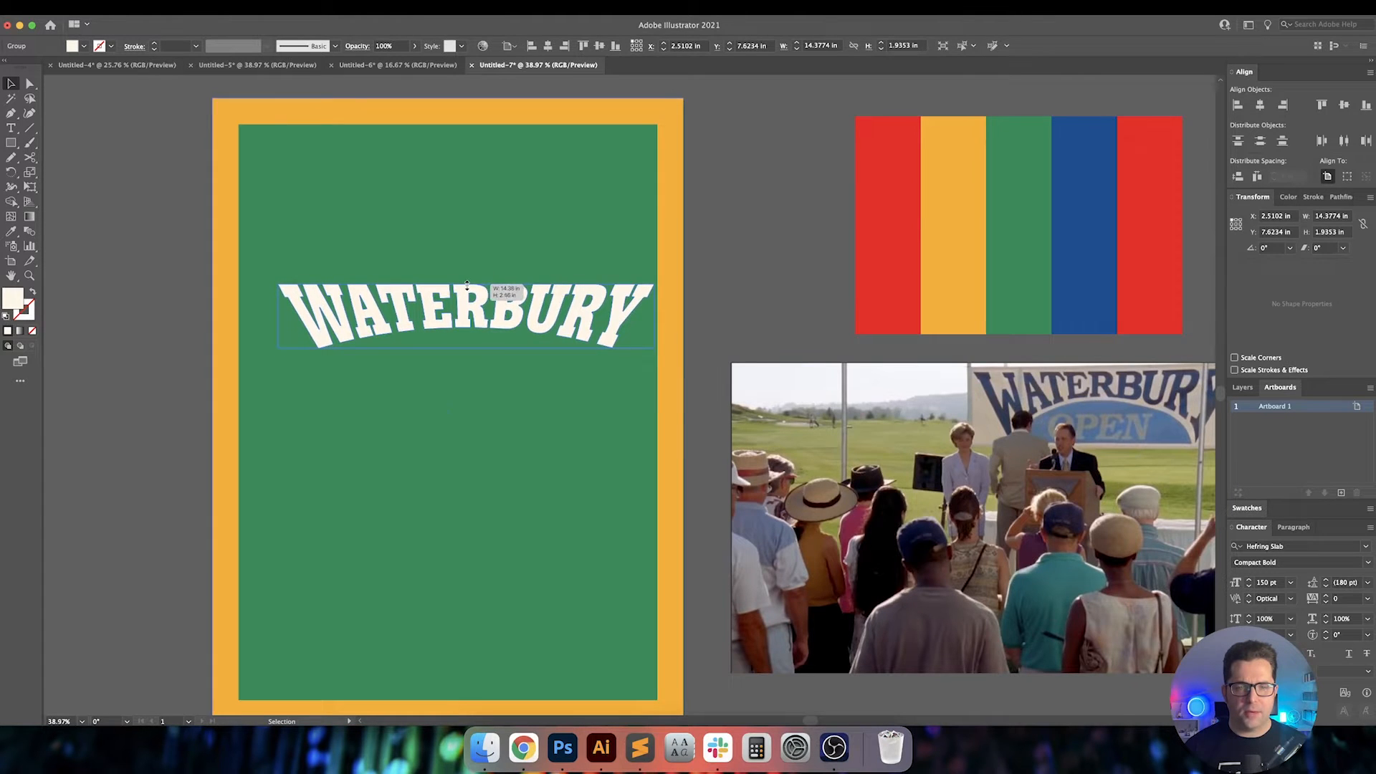
click(671, 290)
scroll(559, 323, up, 1)
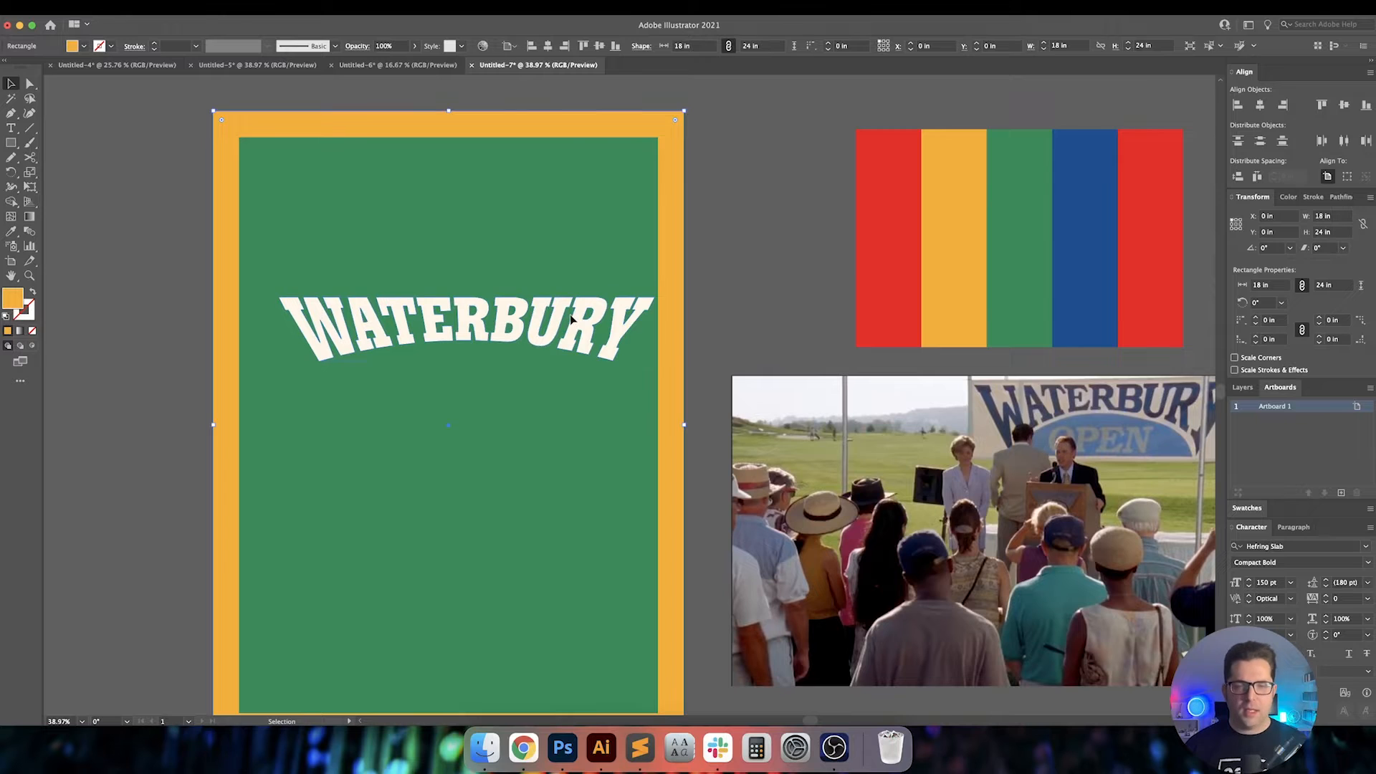
Set the WATERBURY title's width to 15 in proportionally, and its height to 2.5 in with proportions unlinked
click(562, 323)
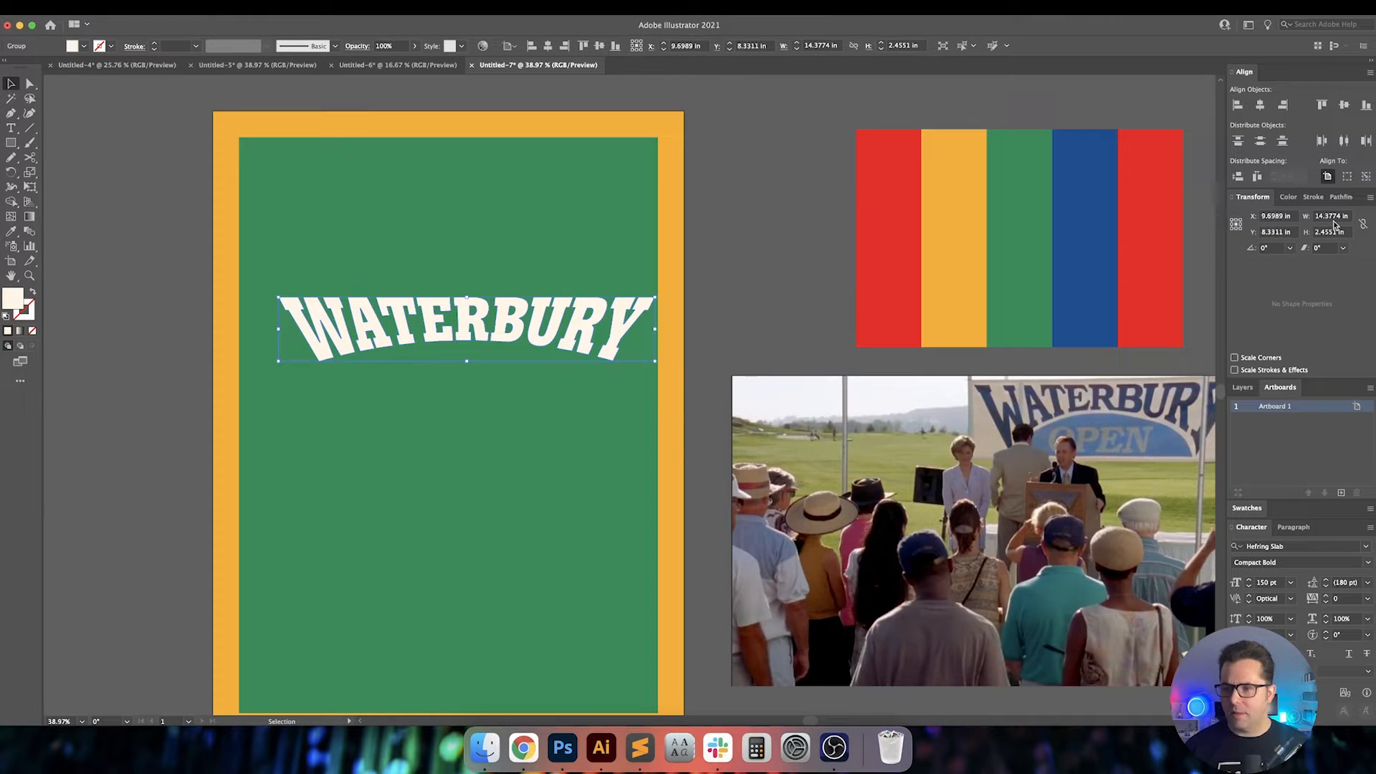
click(1363, 223)
click(1345, 215)
key(Up)
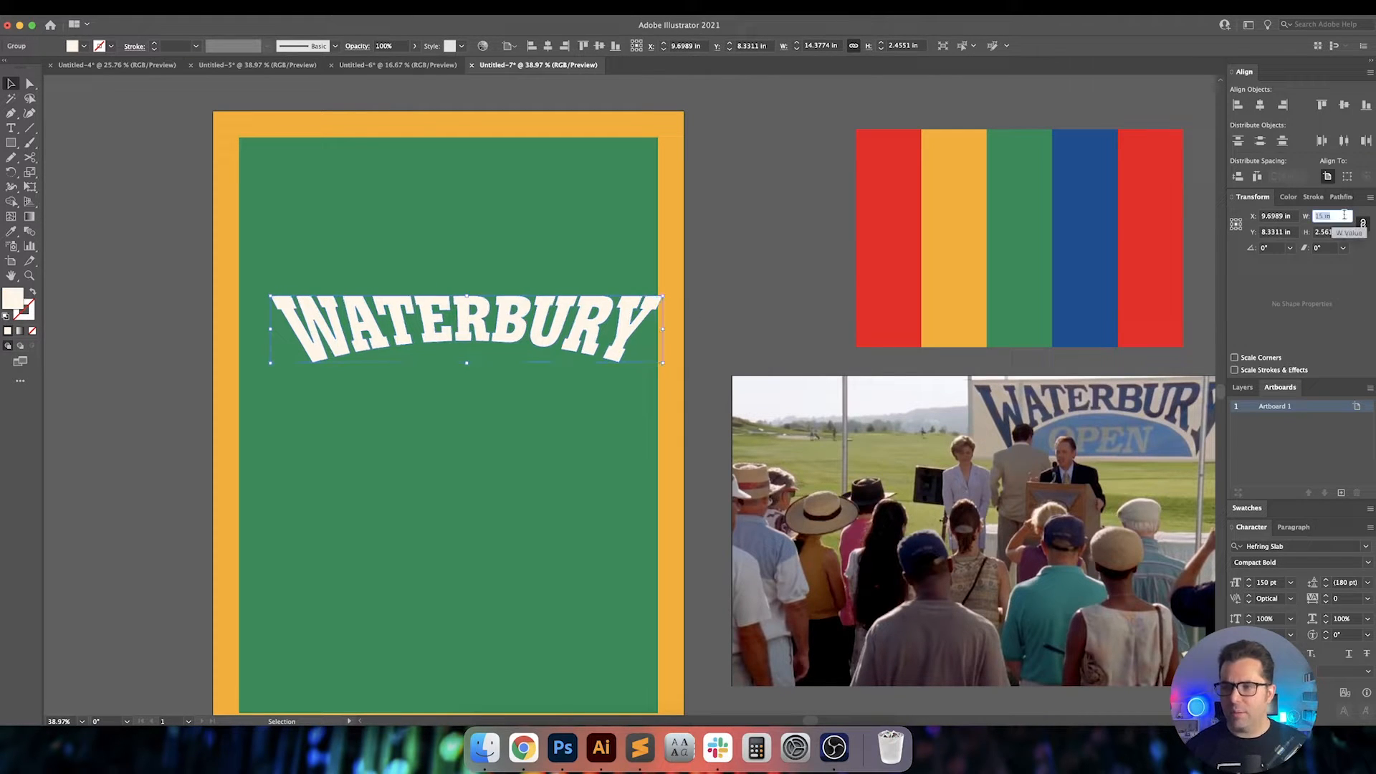
click(1363, 224)
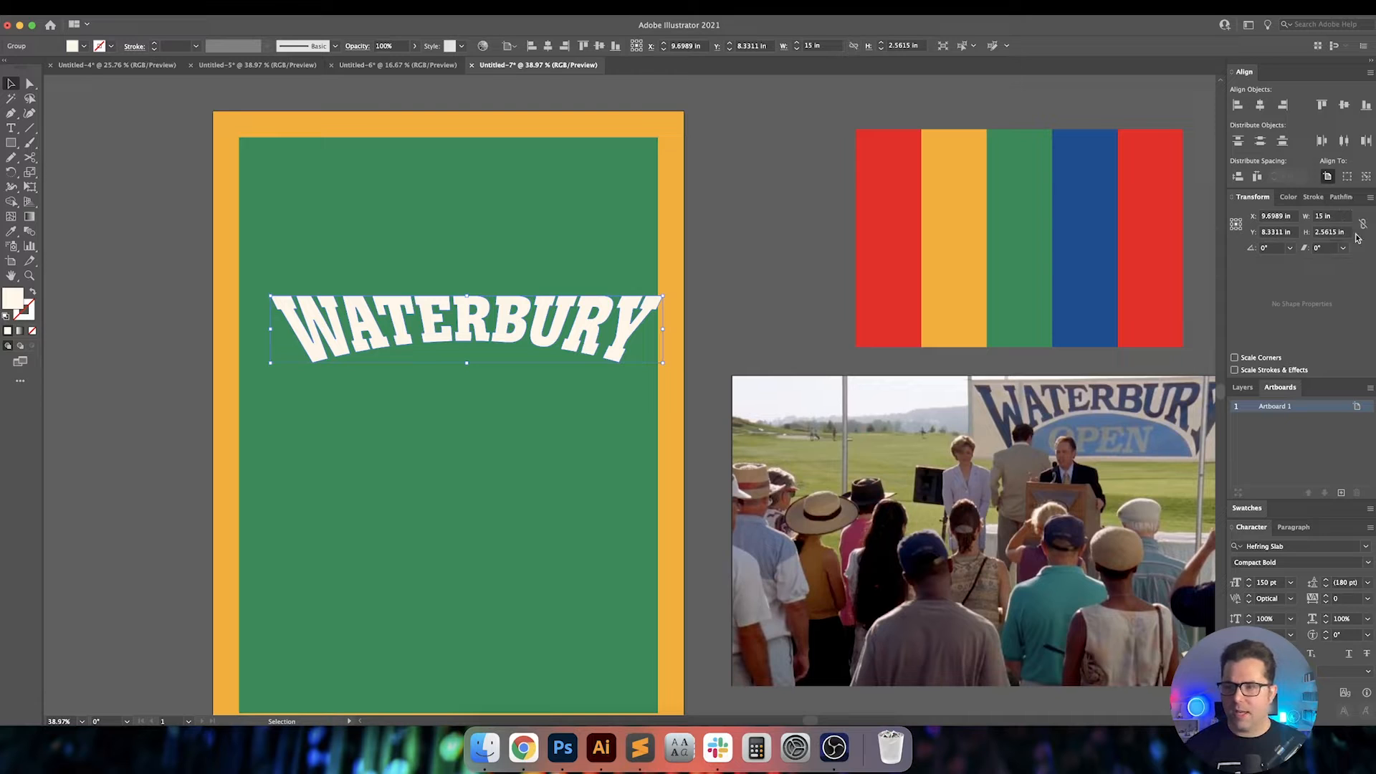
click(1332, 232)
text(2.5)
key(Return)
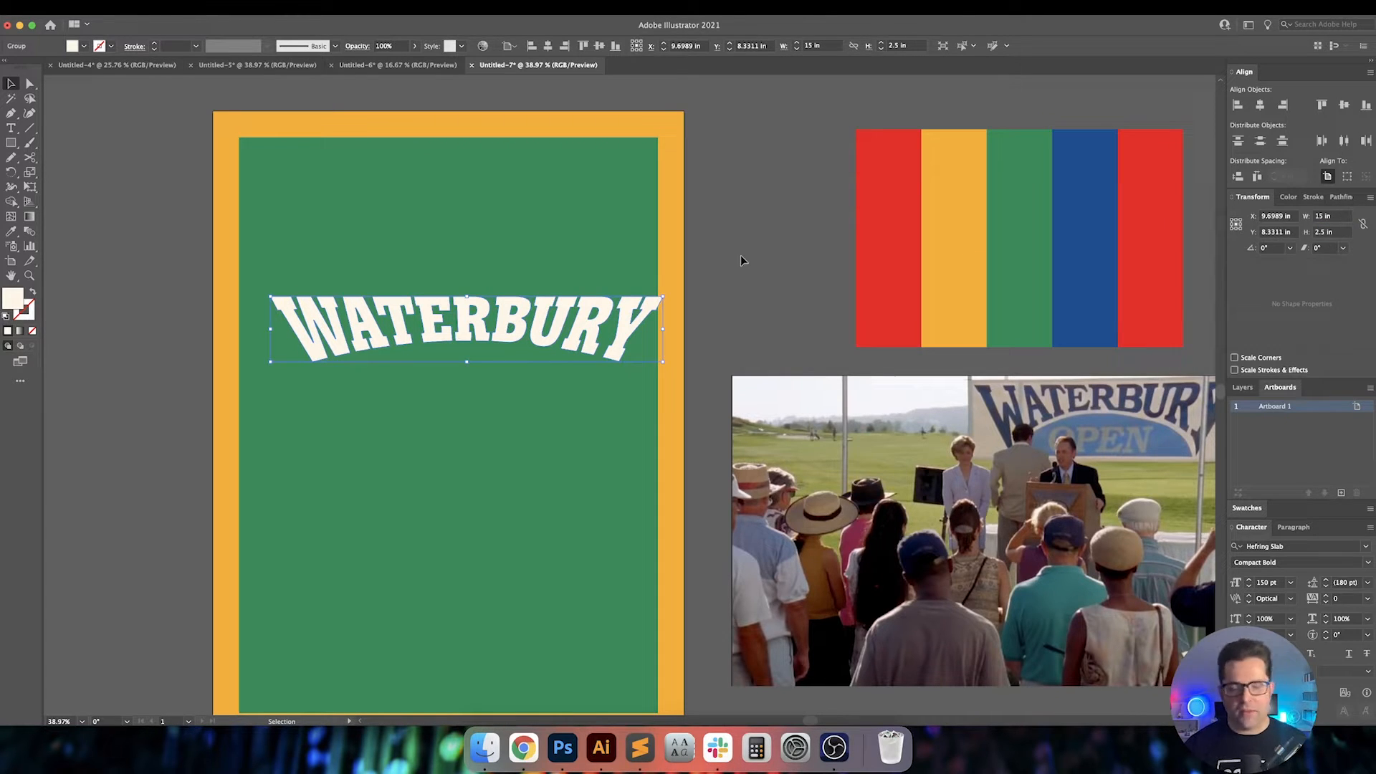
key(super+z)
key(super+shift+z)
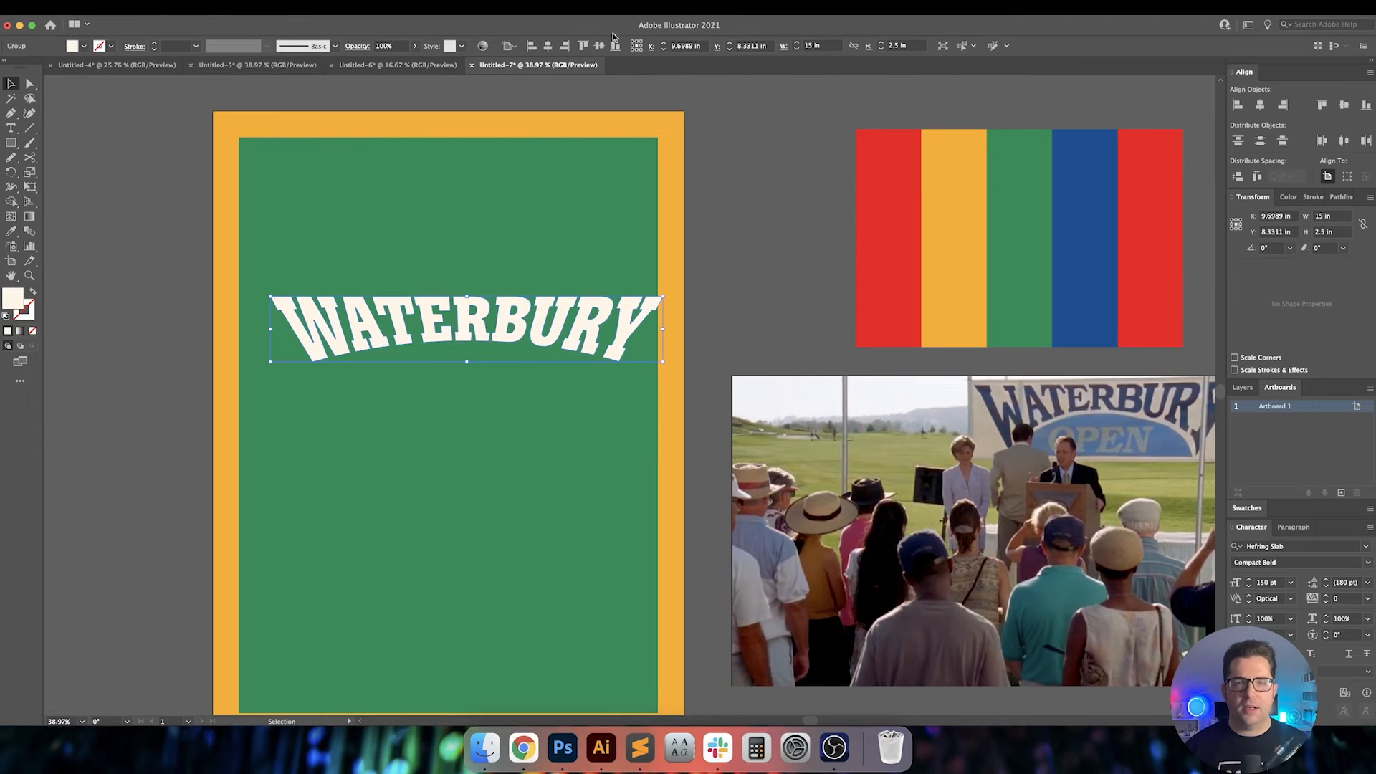
Center the WATERBURY title horizontally on the artboard and deselect it
click(548, 46)
scroll(593, 175, left, 3)
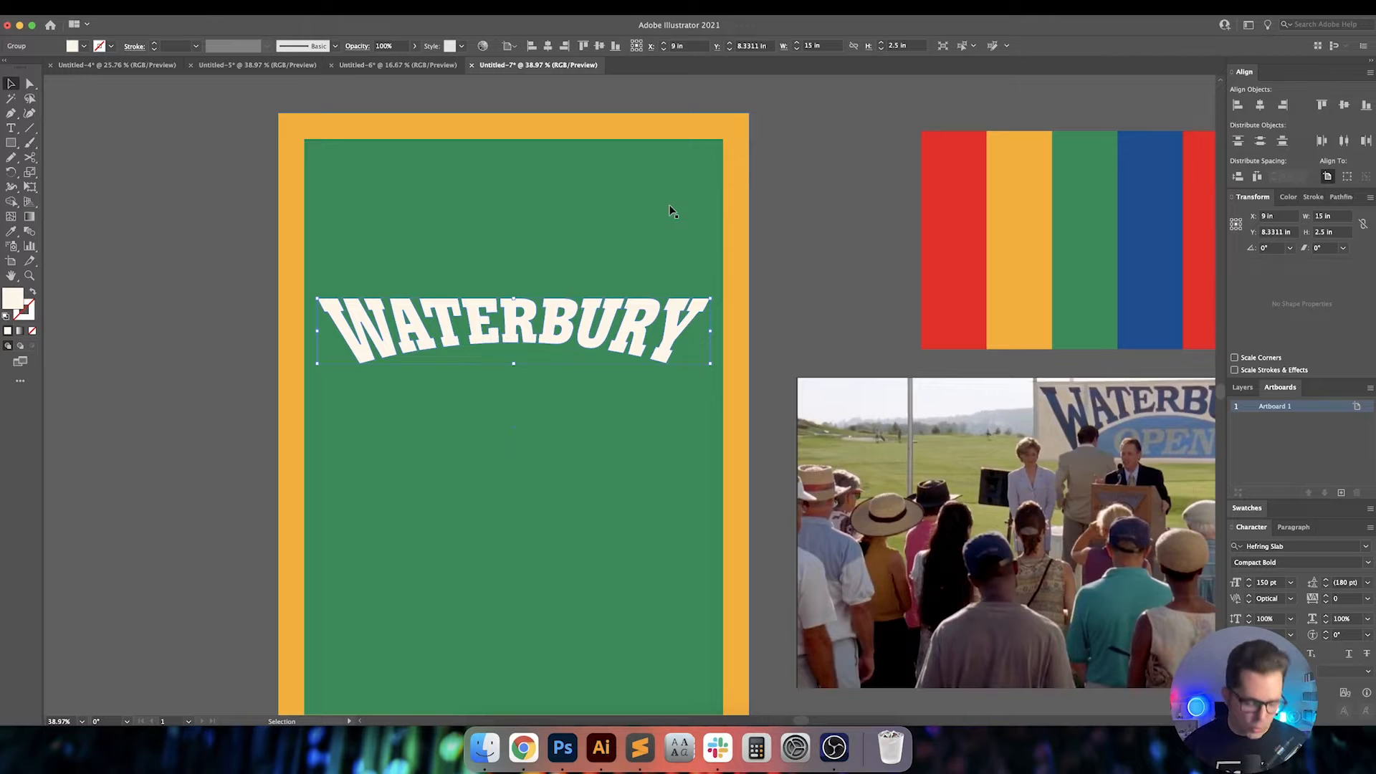
scroll(764, 222, down, 1)
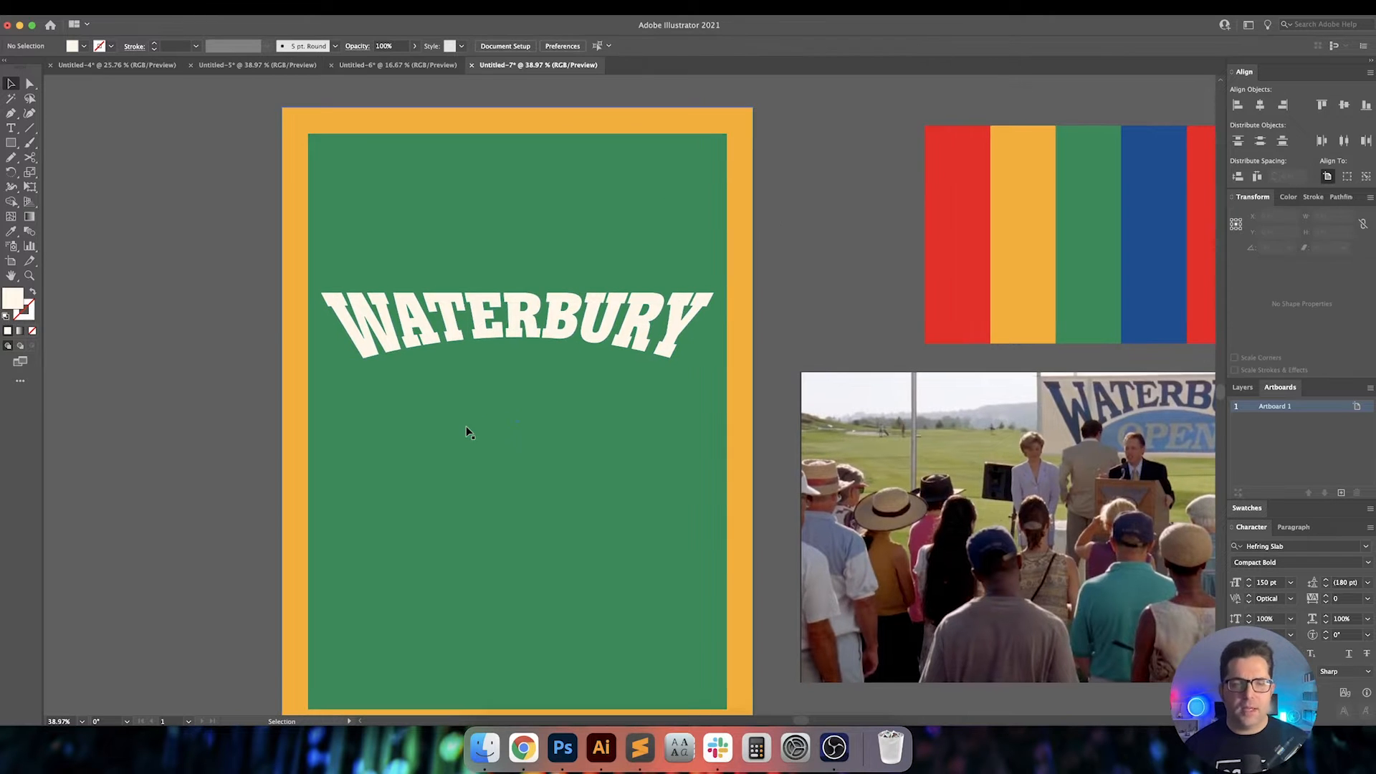
Add a new text line reading TOUR CHAMPIONSHIP below the WATERBURY title
key(t)
click(395, 410)
text(TOU)
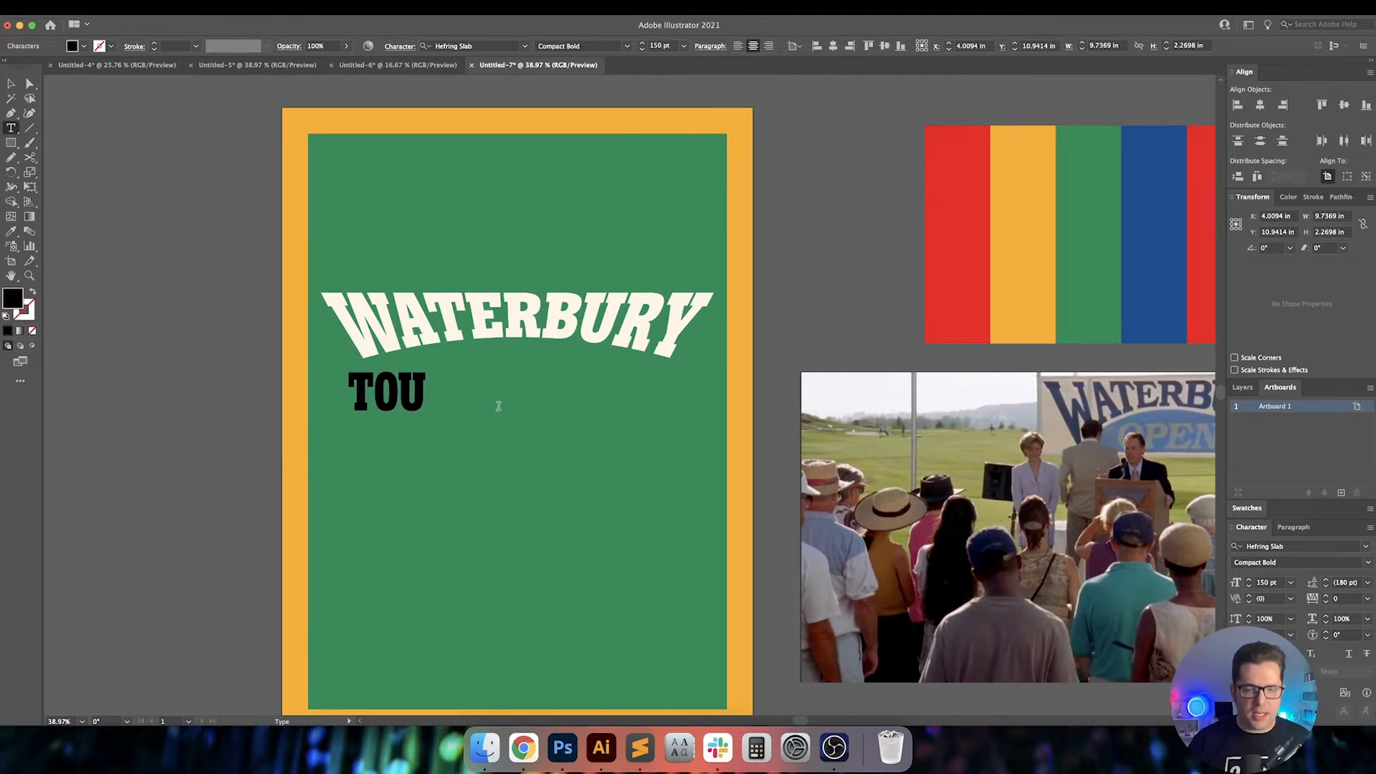
text(R CHAMPIONSHIP)
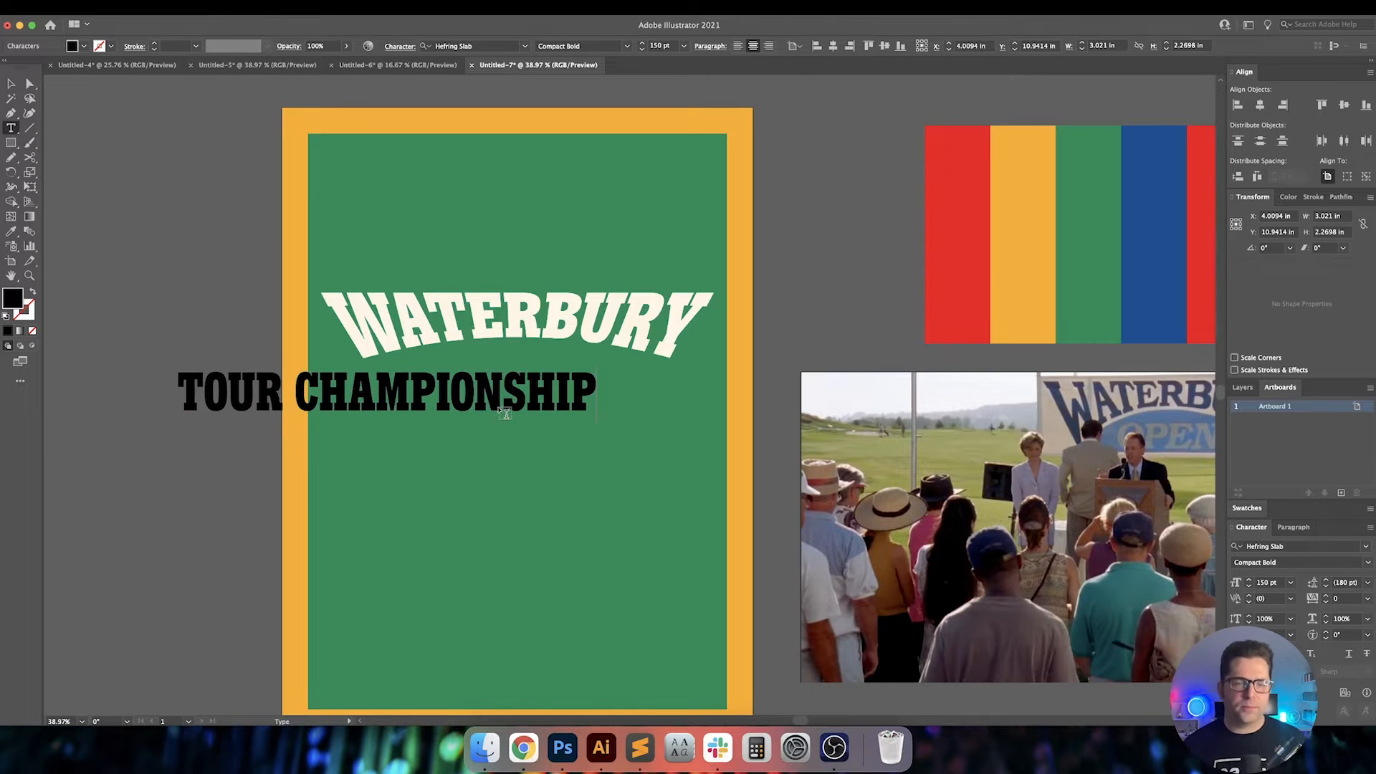
key(Escape)
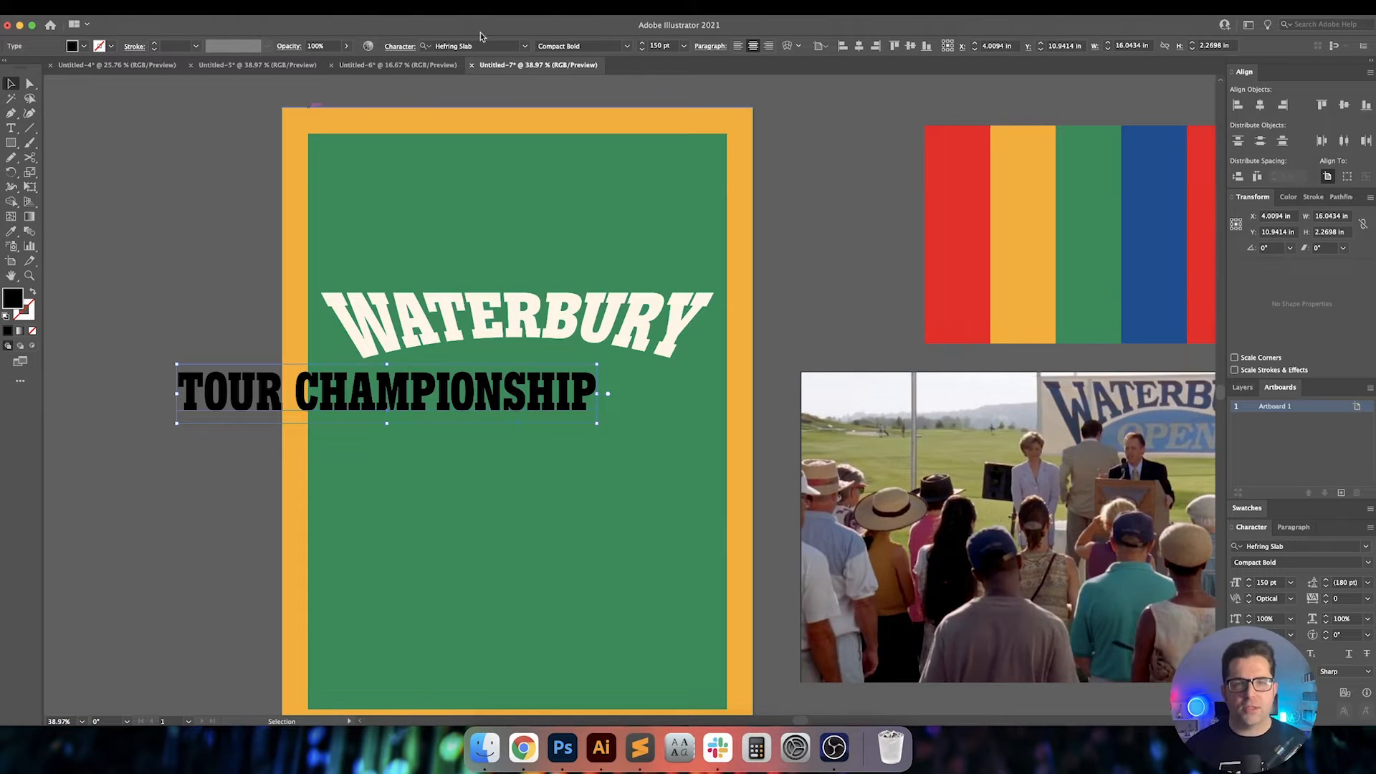
Set the TOUR CHAMPIONSHIP text to Medium Regular at 75 pt and move it under the middle of the WATERBURY title
click(628, 48)
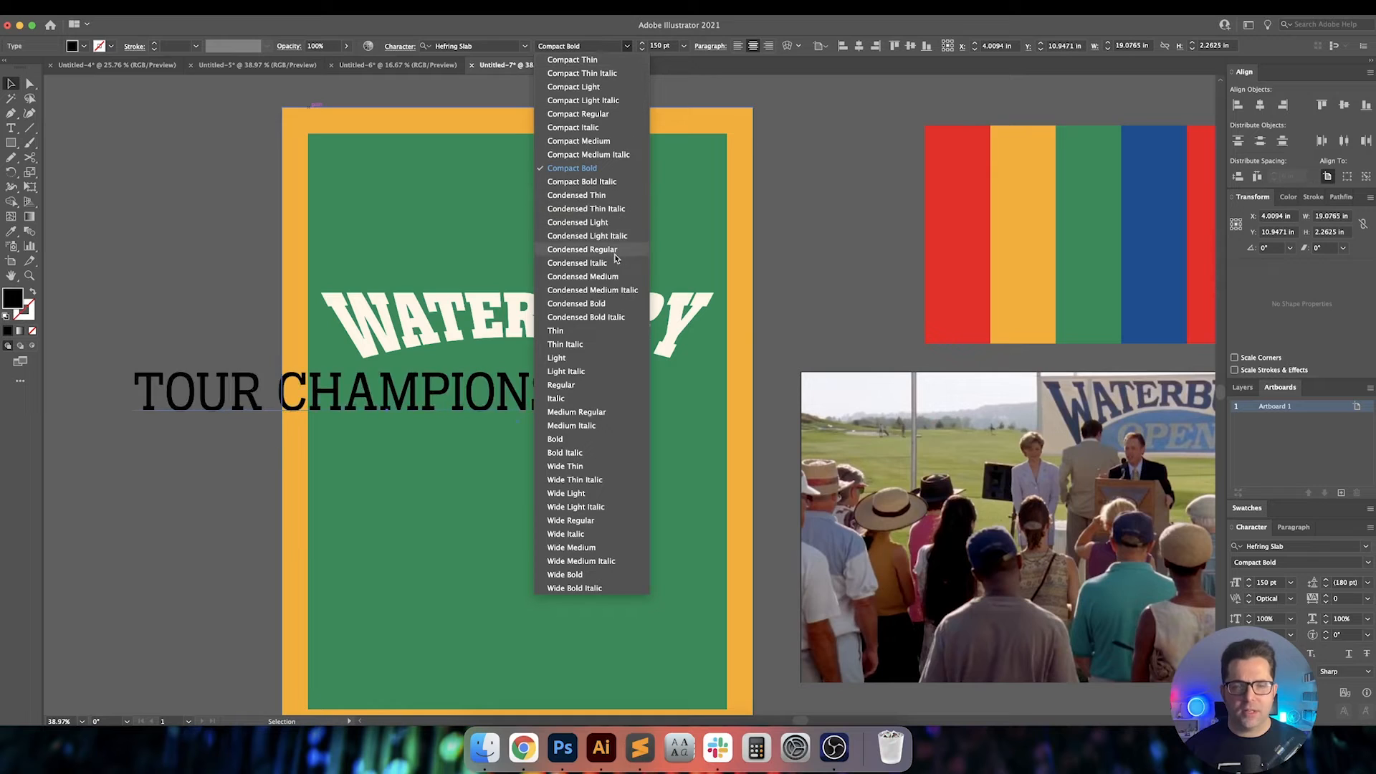
click(590, 412)
click(1269, 582)
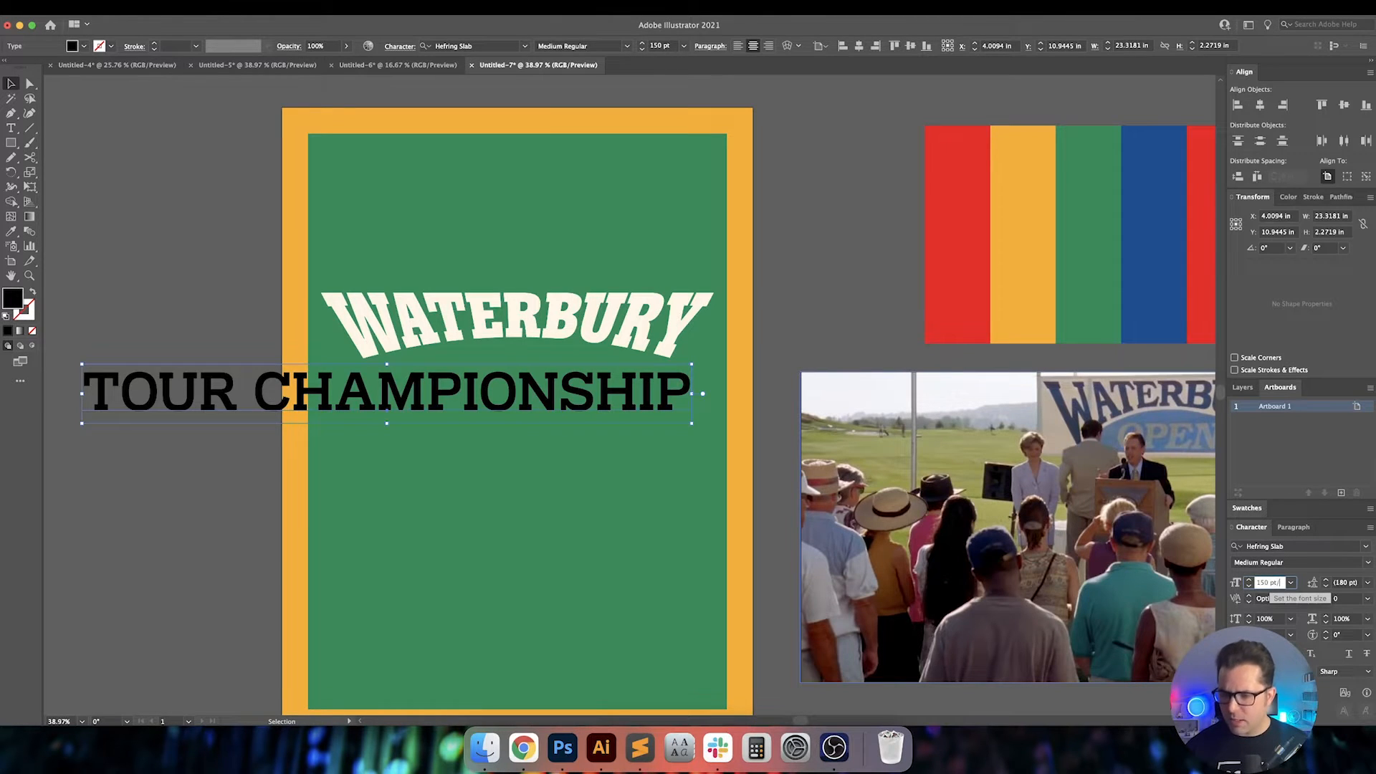
text(75)
key(Return)
drag(442, 403, 572, 385)
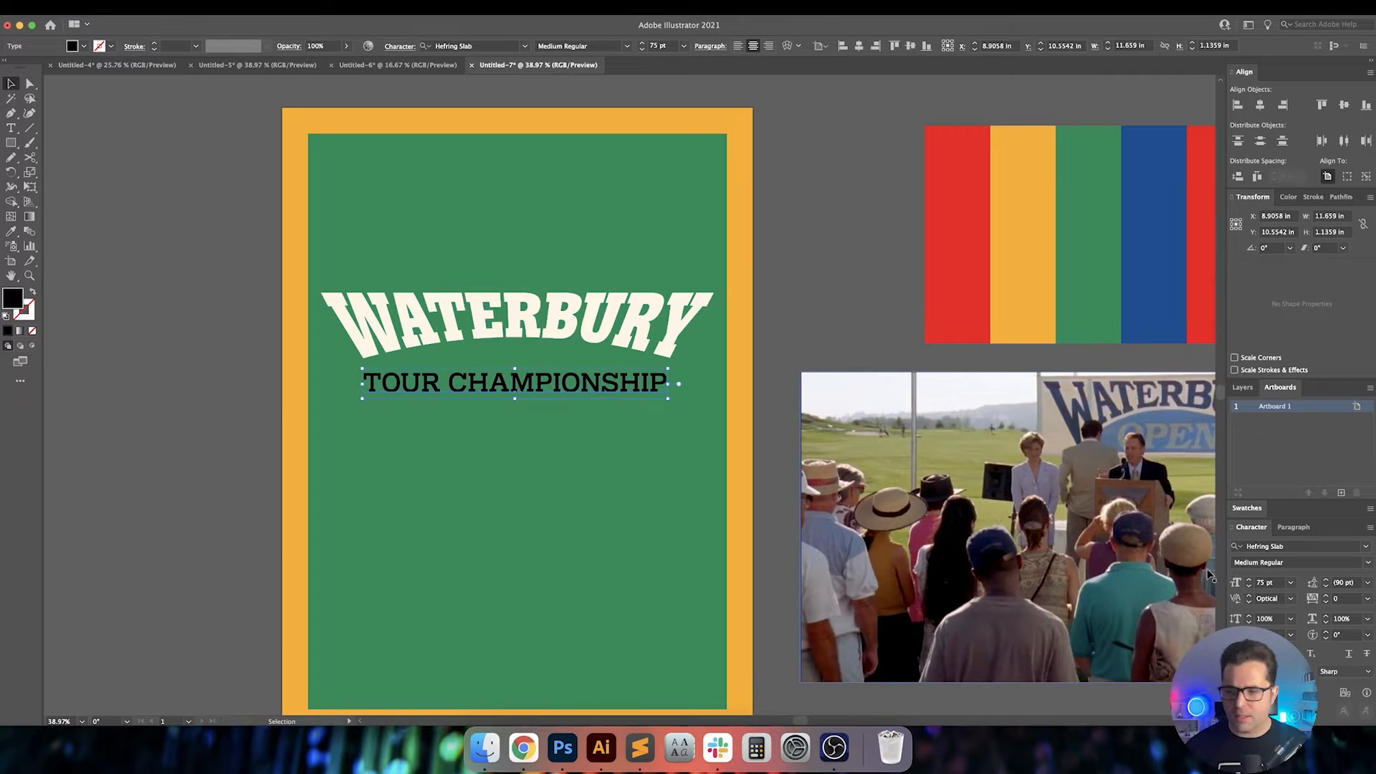
Set the TOUR CHAMPIONSHIP text to 60 pt and give it the off-white color sampled from the WATERBURY title
click(1288, 582)
text(60)
key(Return)
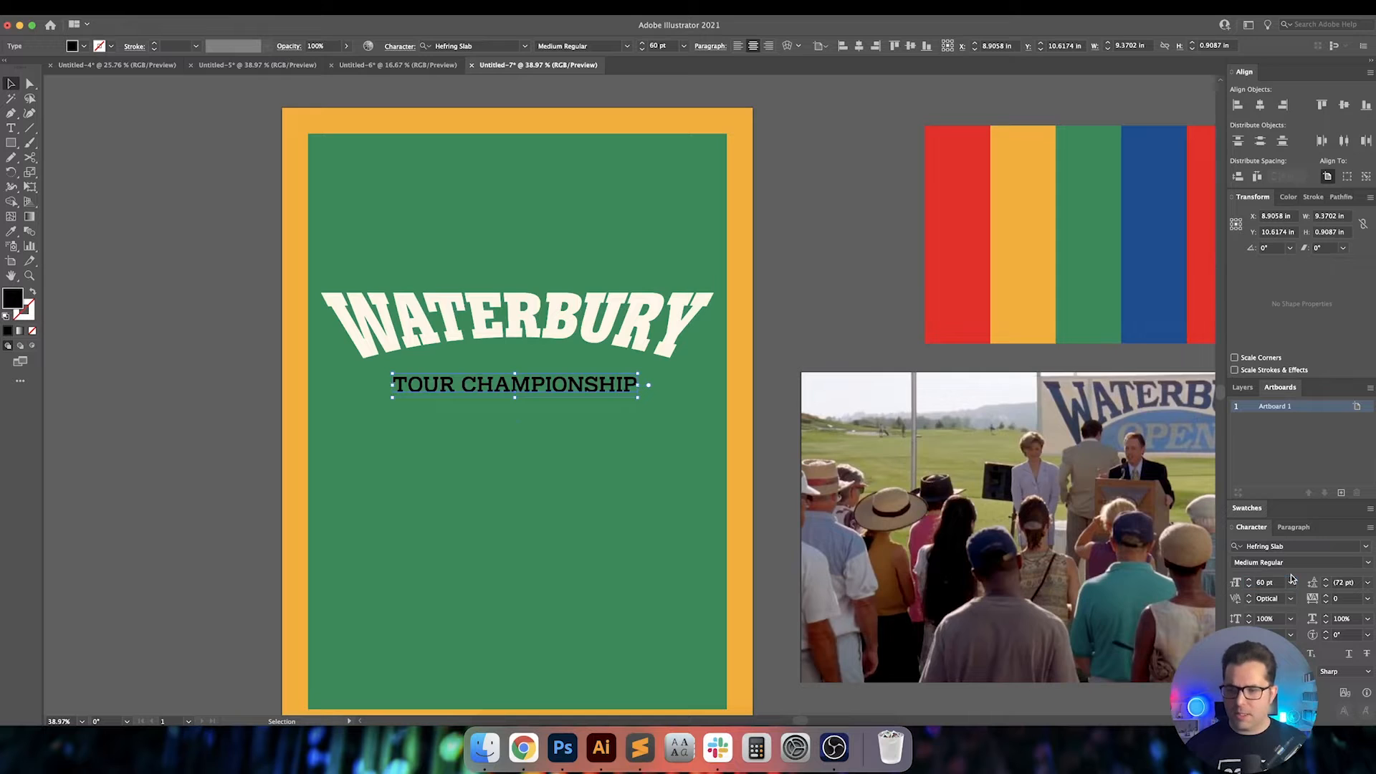
key(i)
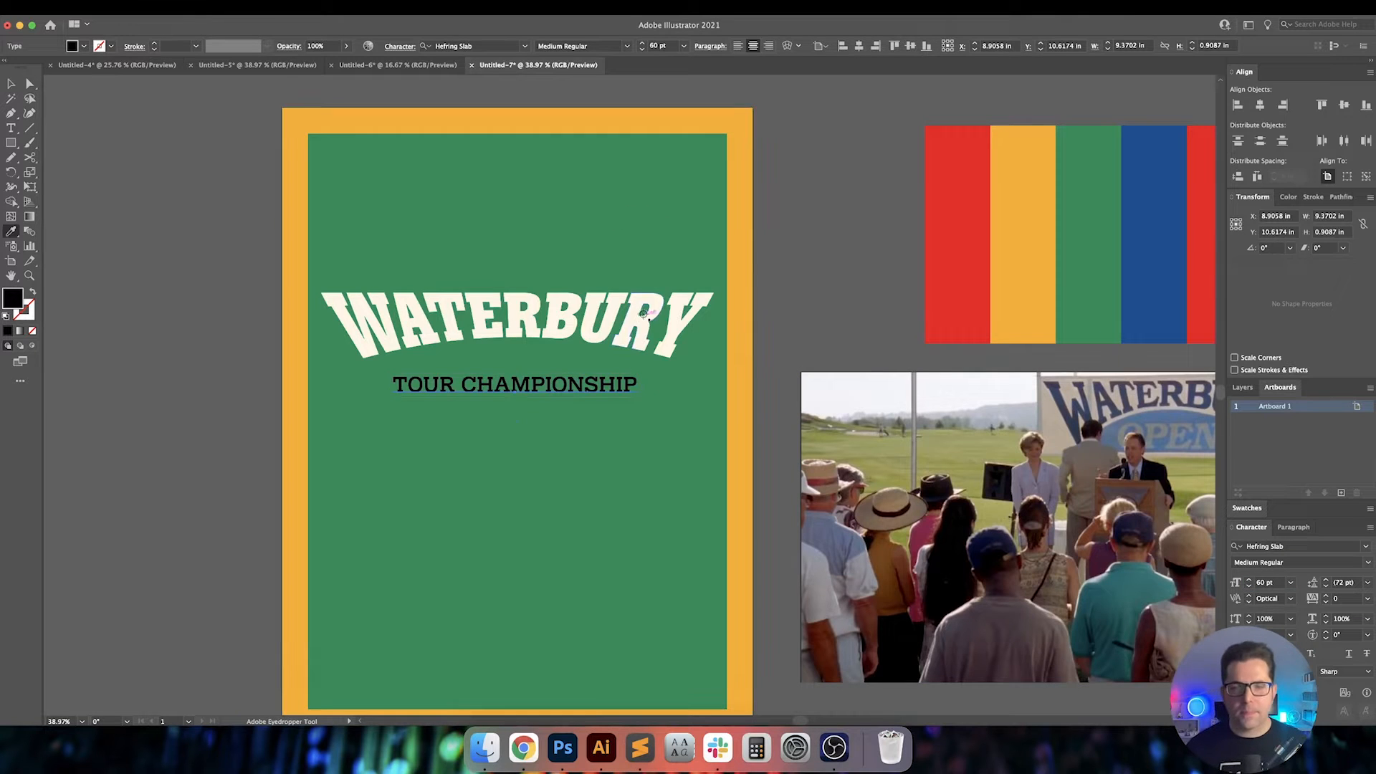
click(644, 319)
key(v)
click(796, 298)
scroll(796, 298, down, 1)
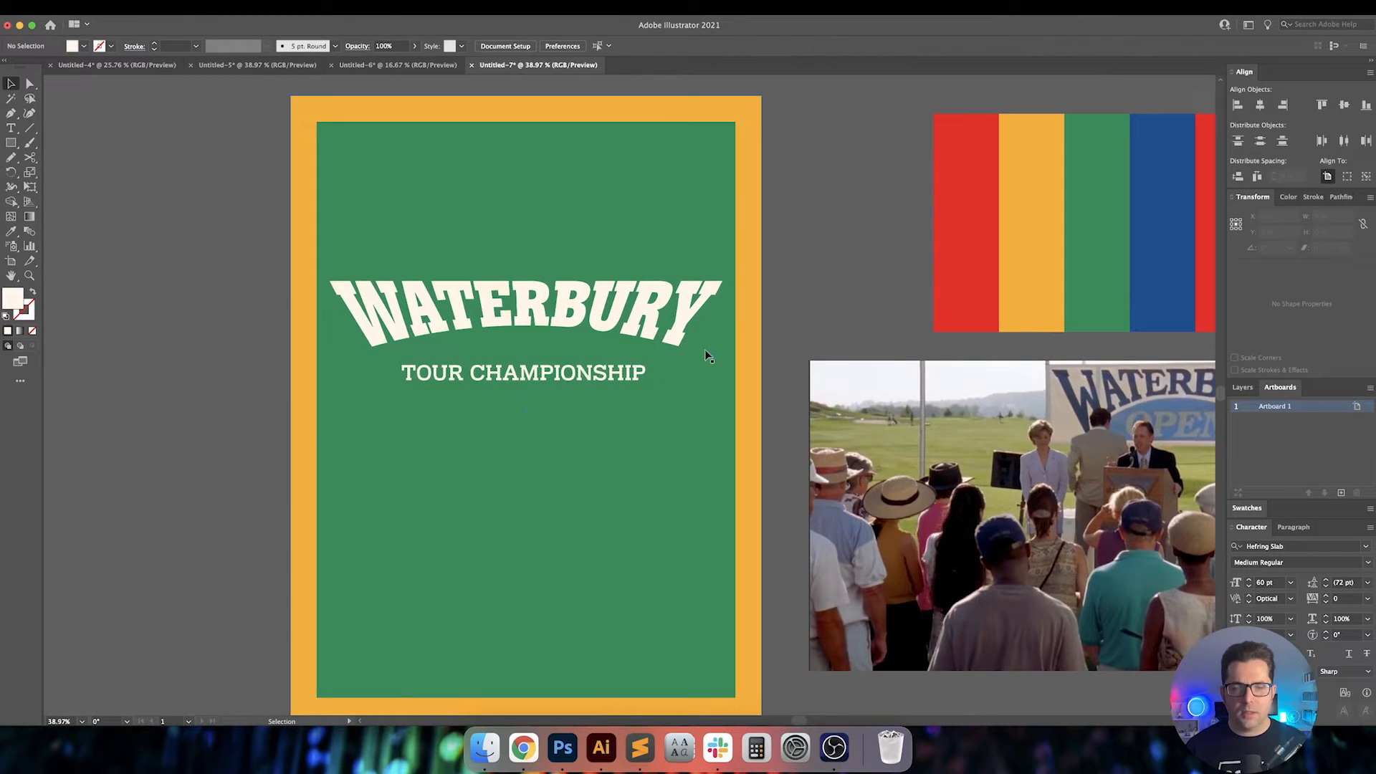
Try adding 1996 at the end of the TOUR CHAMPIONSHIP line and remove it again
double_click(577, 374)
key(End)
text(1996)
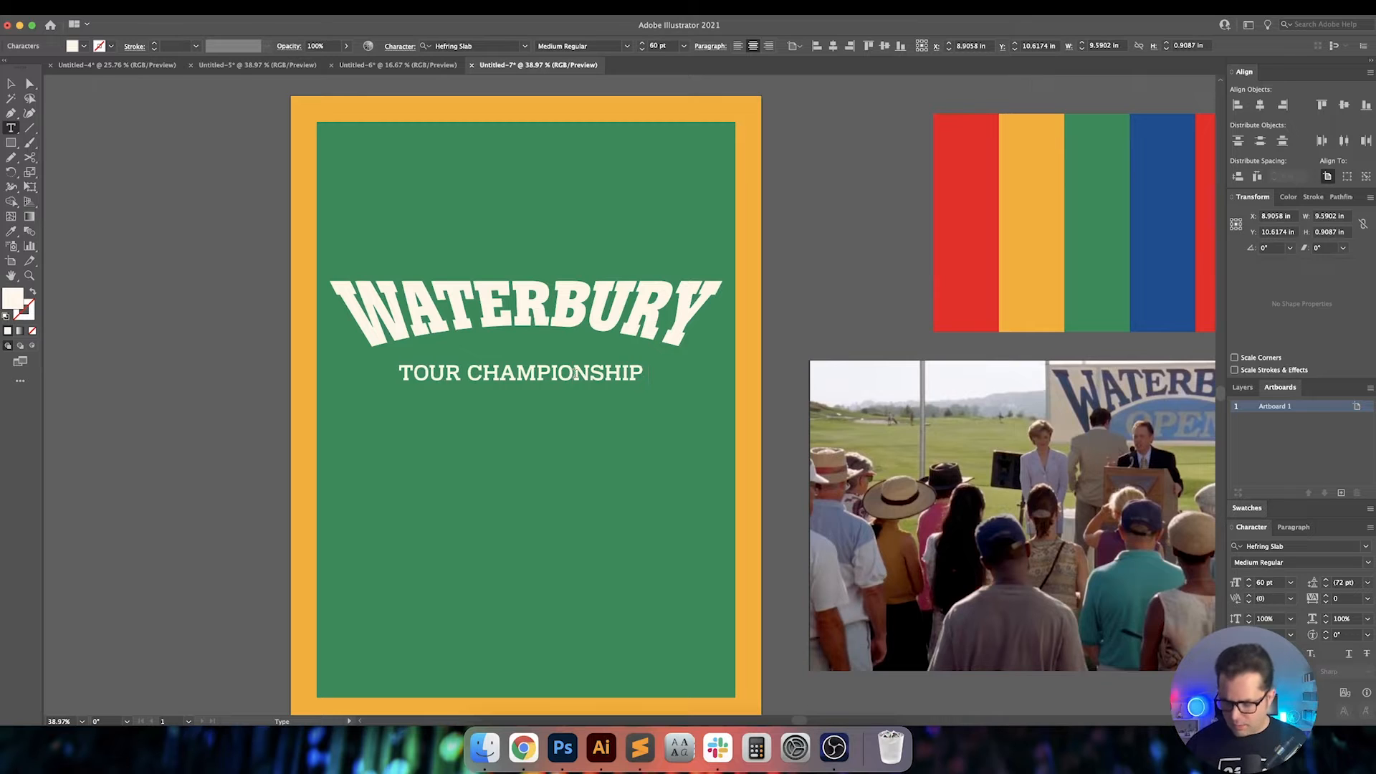
key(shift+Left)
key(shift+Left)
key(shift+Left)
key(shift+Left)
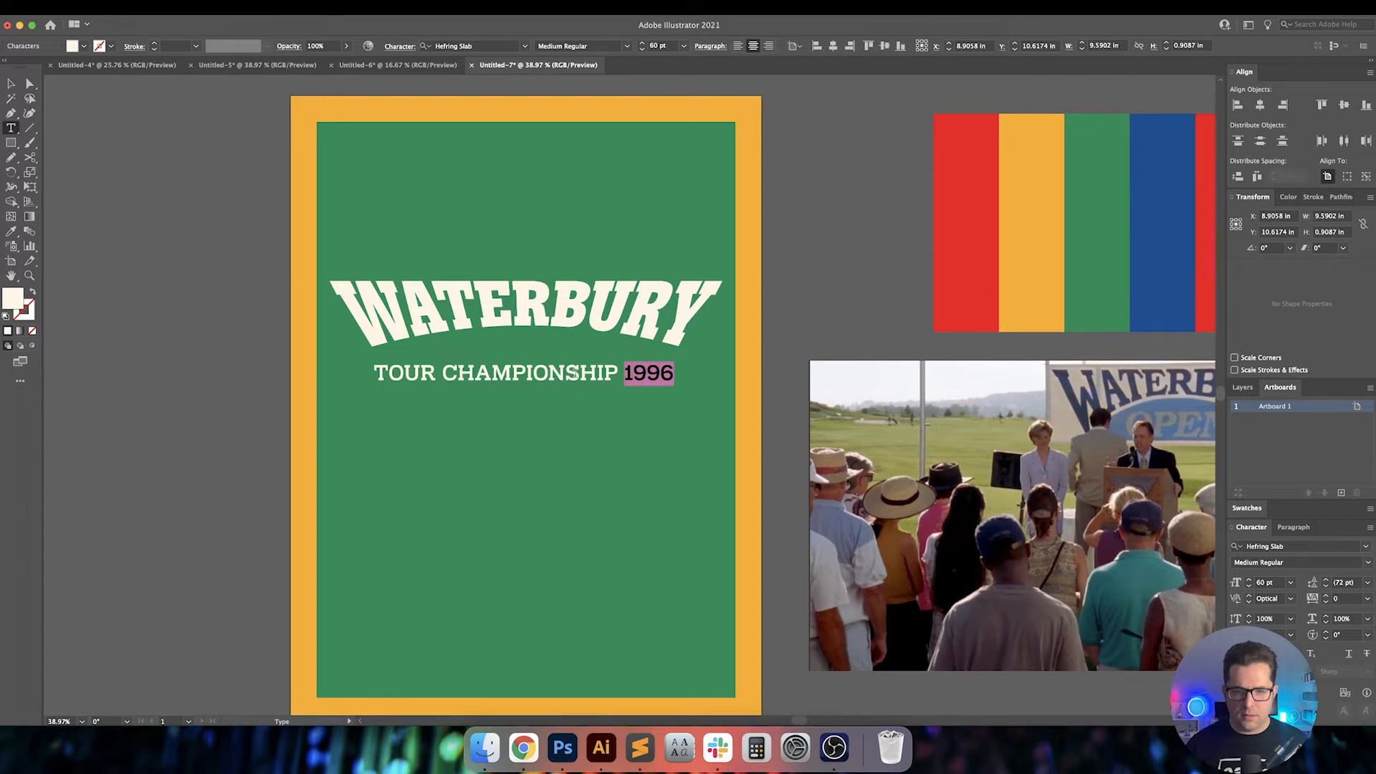
key(BackSpace)
key(BackSpace)
key(Escape)
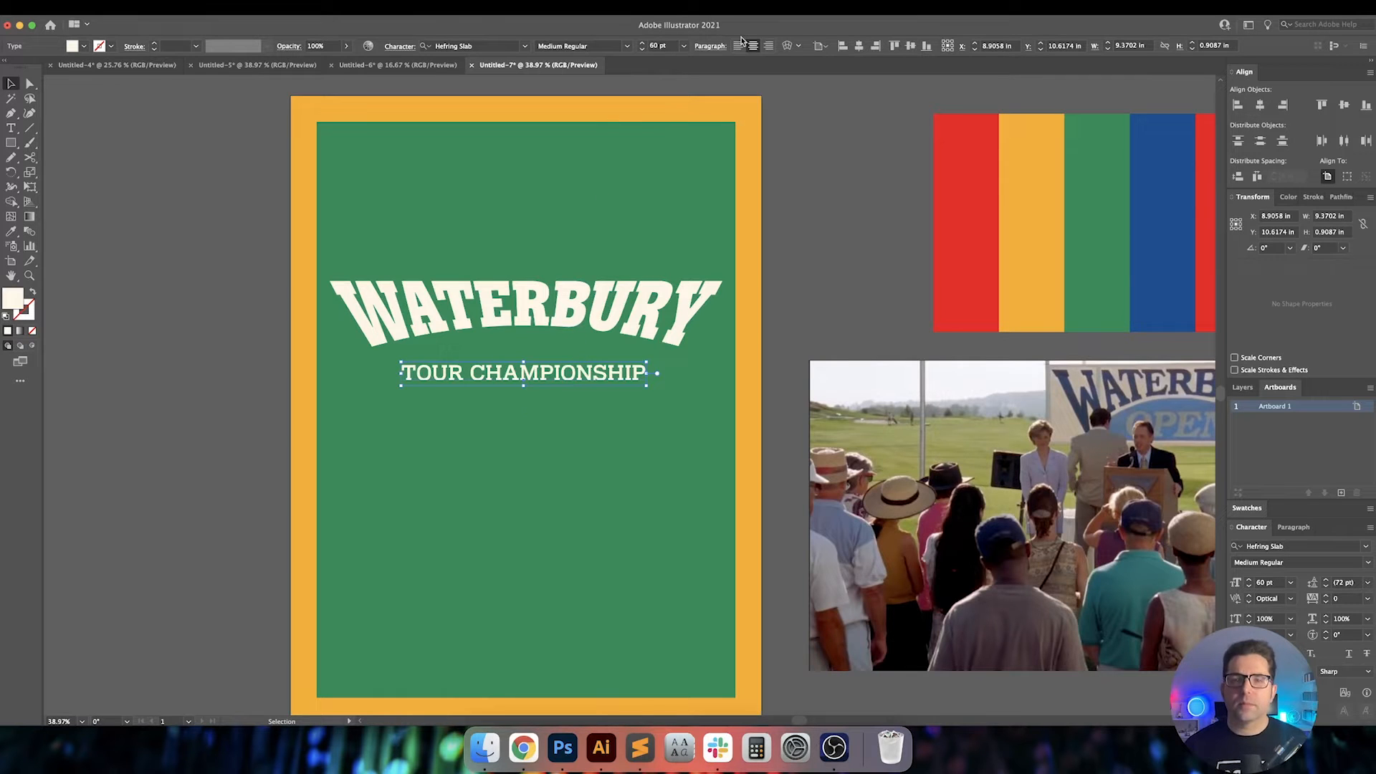
Center the TOUR CHAMPIONSHIP text horizontally on the artboard
click(859, 46)
click(690, 315)
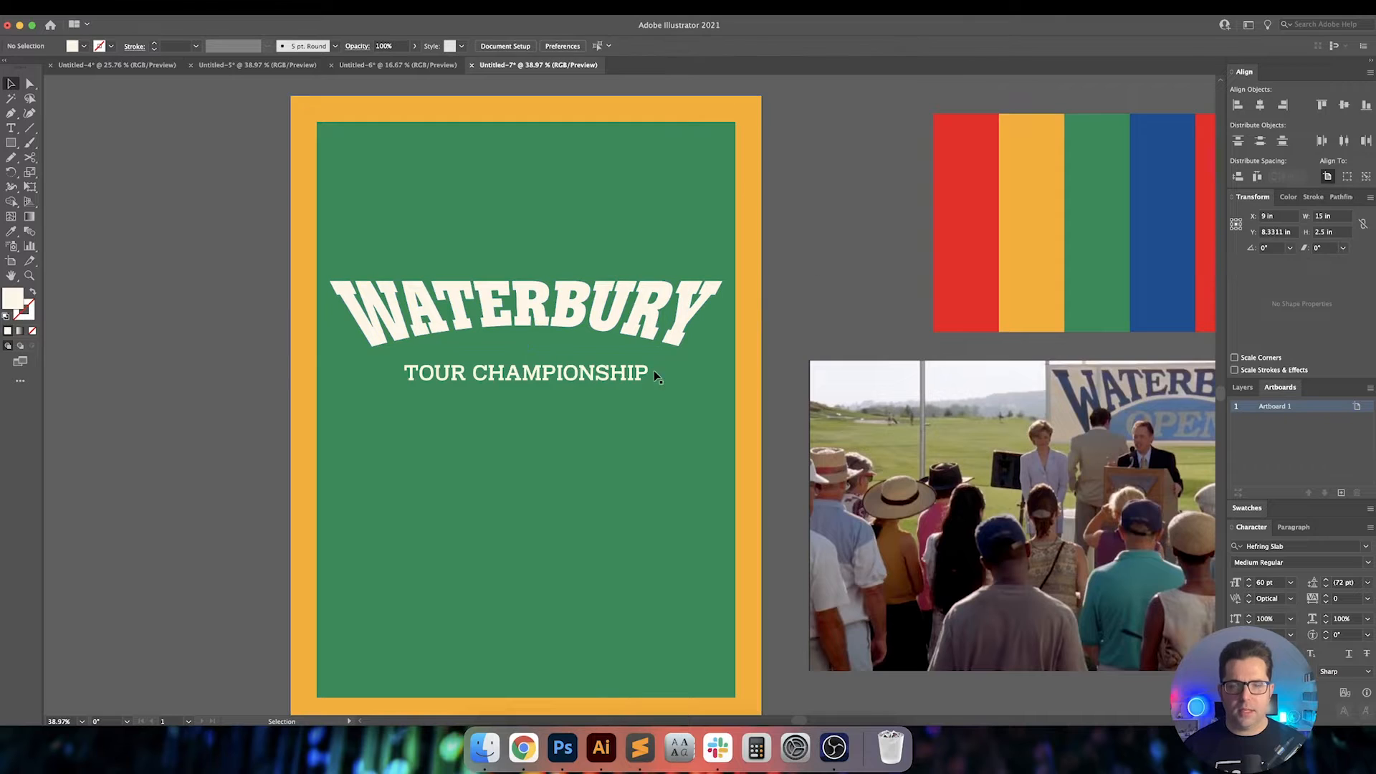
Tighten the kerning around the letters of TOUR in the TOUR CHAMPIONSHIP line, using -30 after the R
click(651, 373)
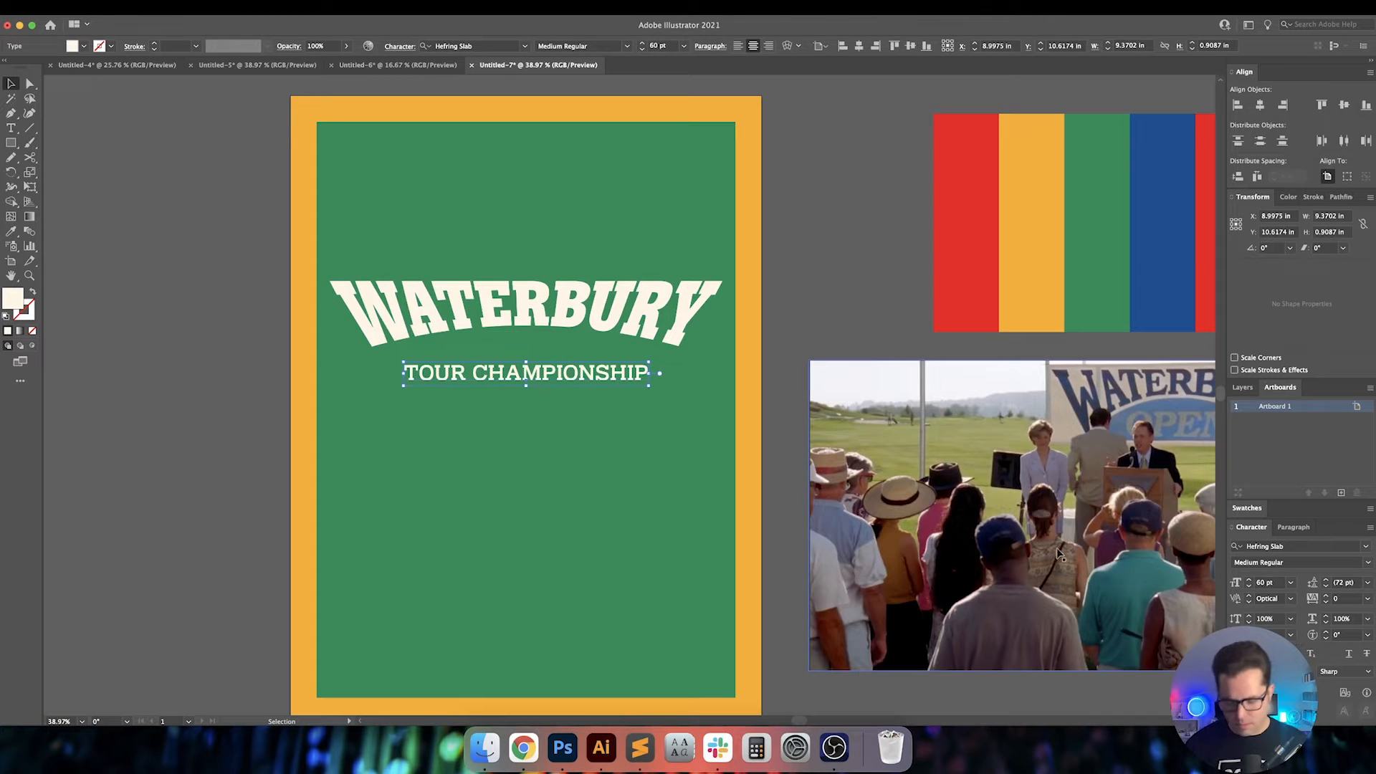
key(super+1)
key(t)
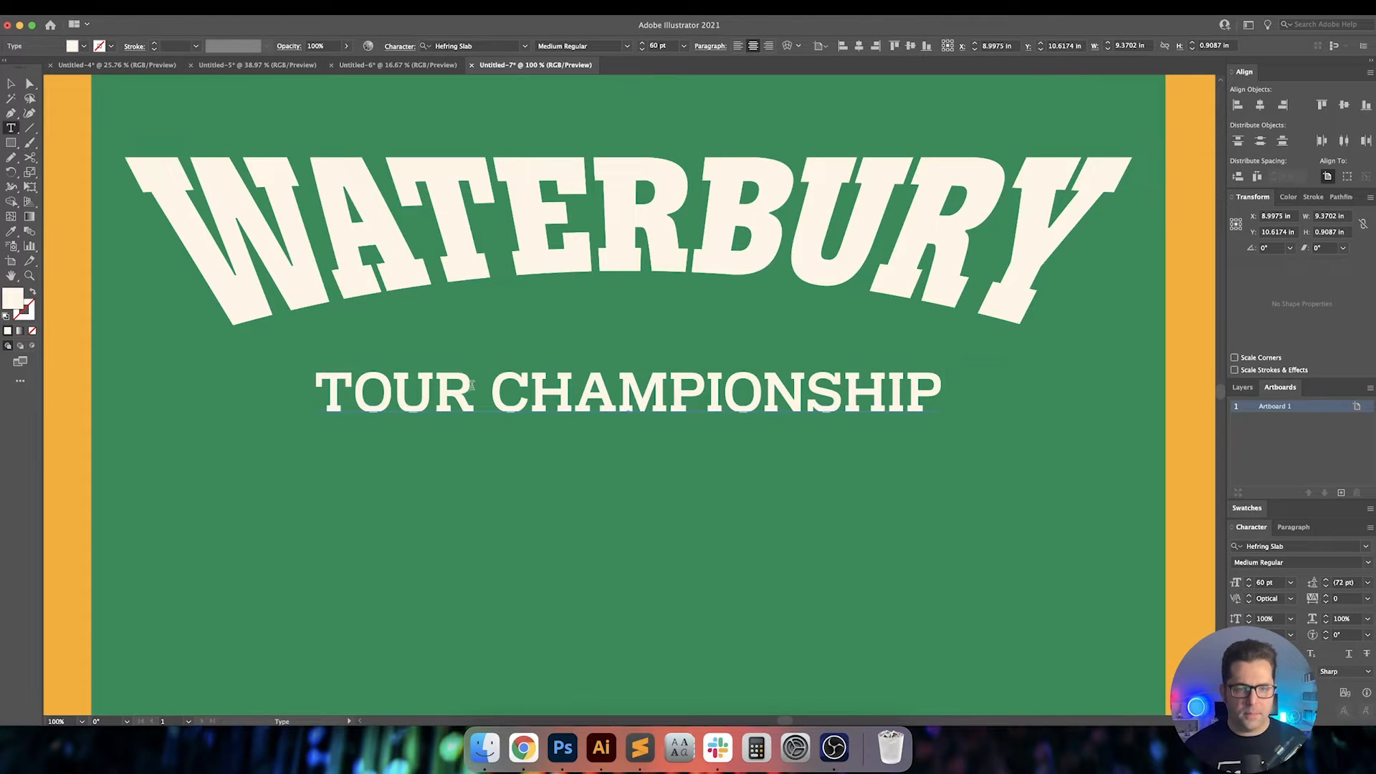
click(473, 385)
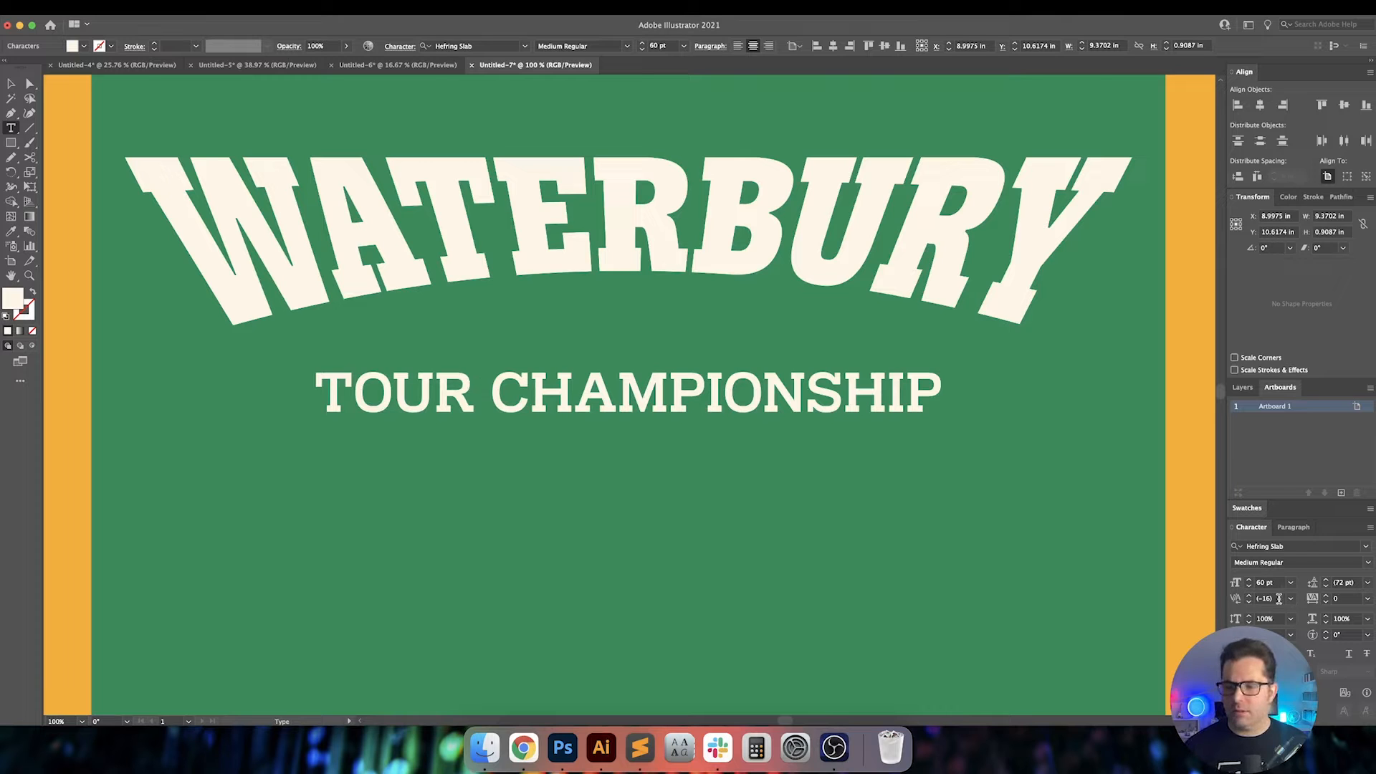
text(-30)
key(Return)
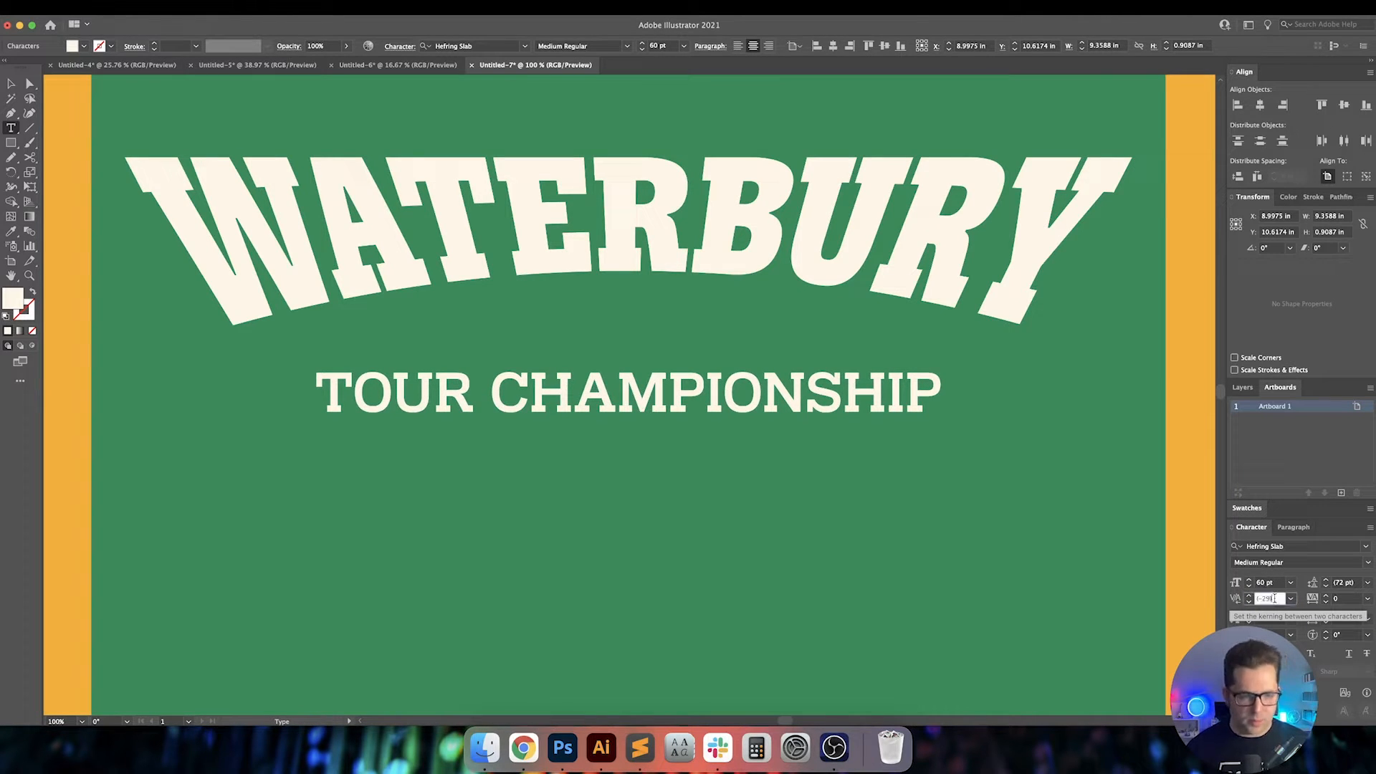
key(Left)
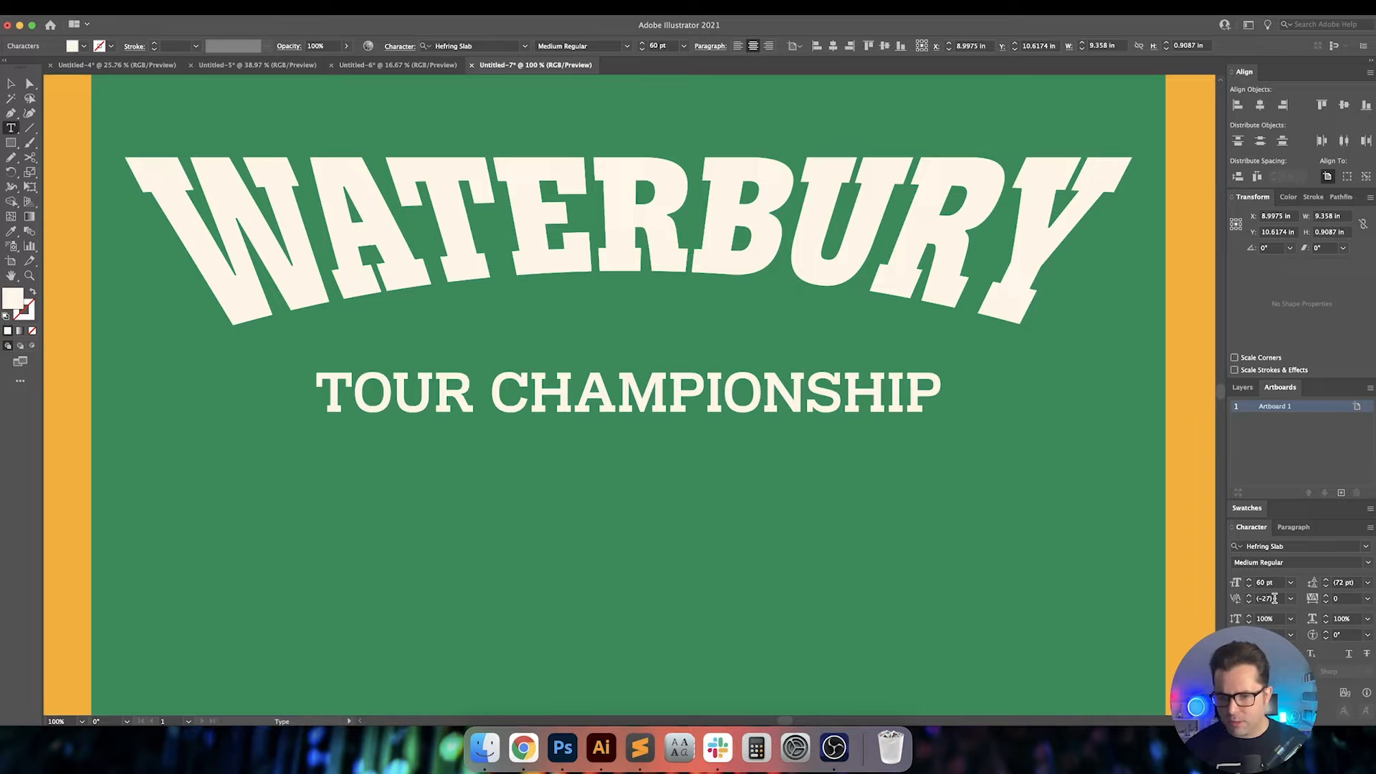
key(Return)
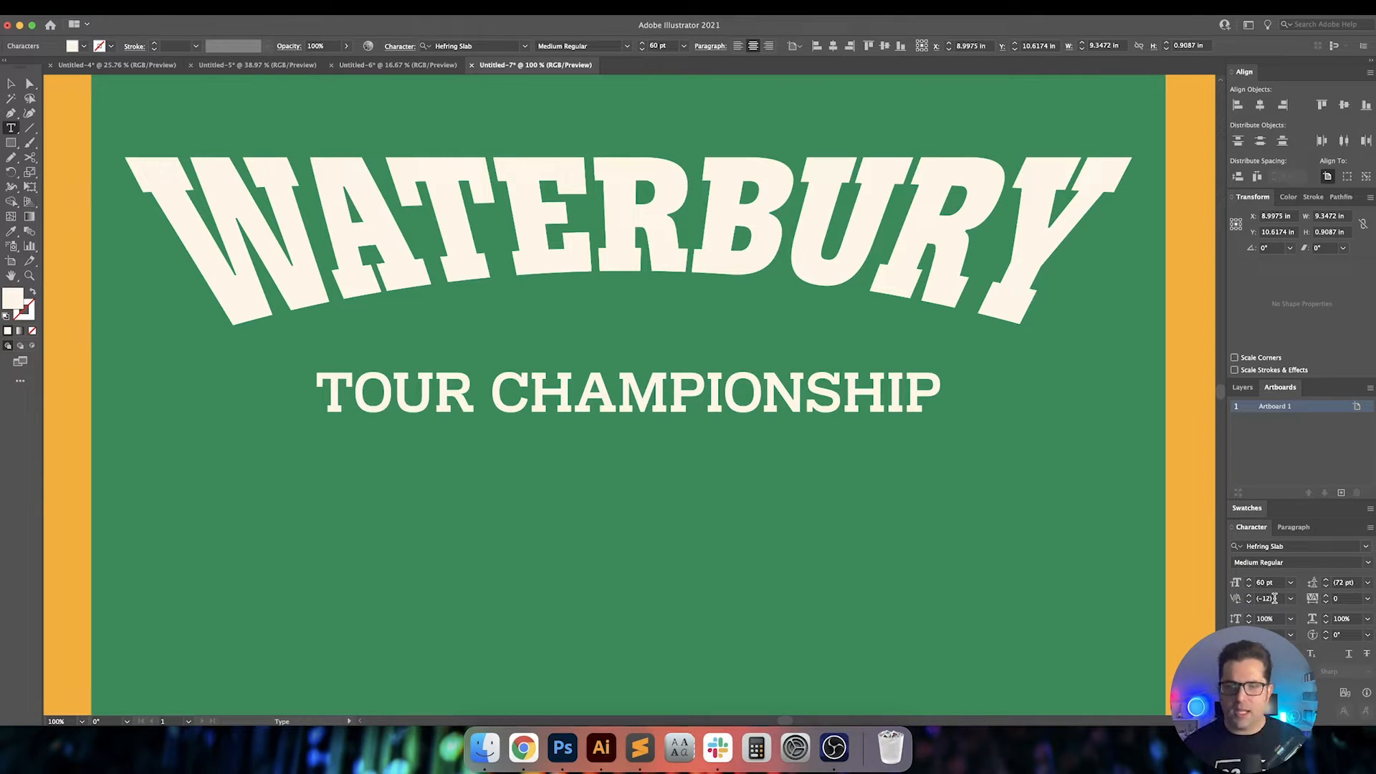
key(Escape)
key(super+minus)
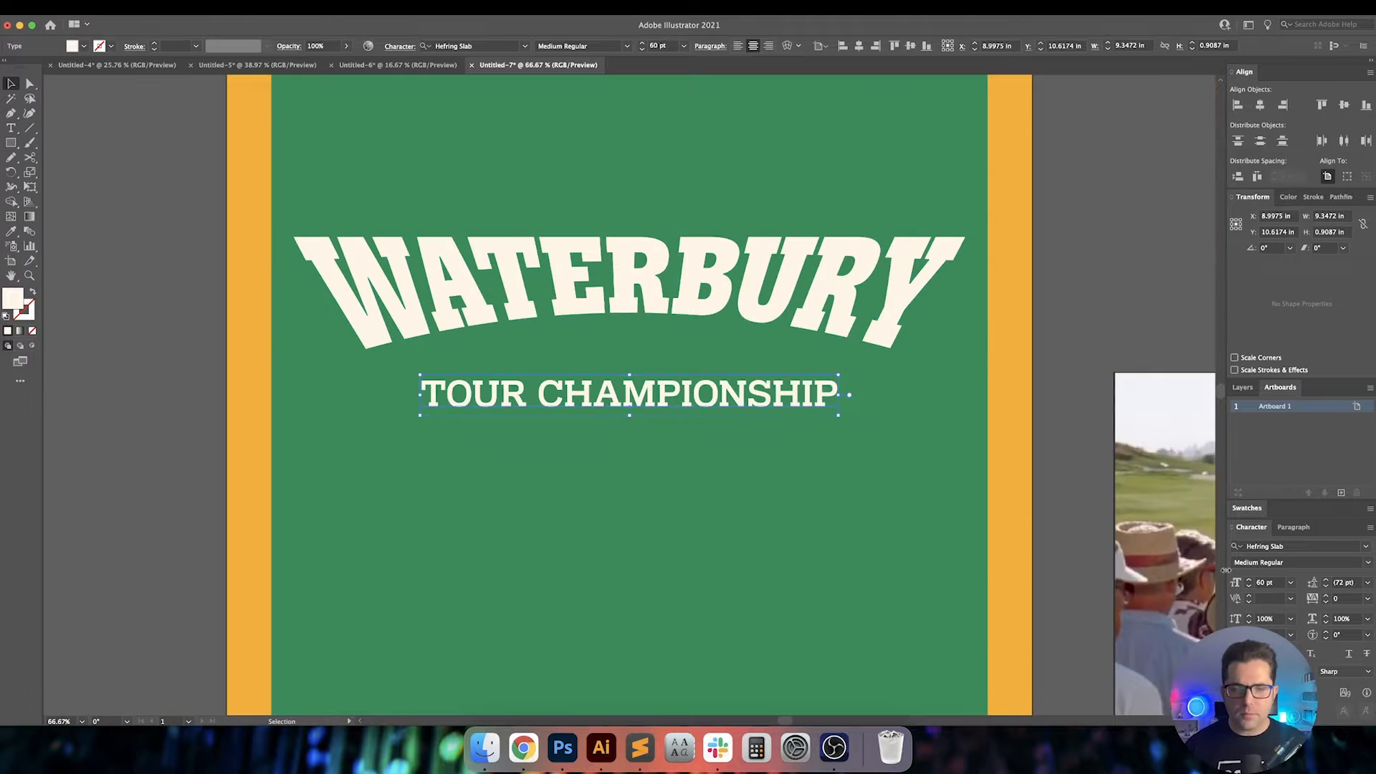
Move the TOUR CHAMPIONSHIP line slightly up toward the title and set its font size to 50 pt
scroll(710, 496, up, 2)
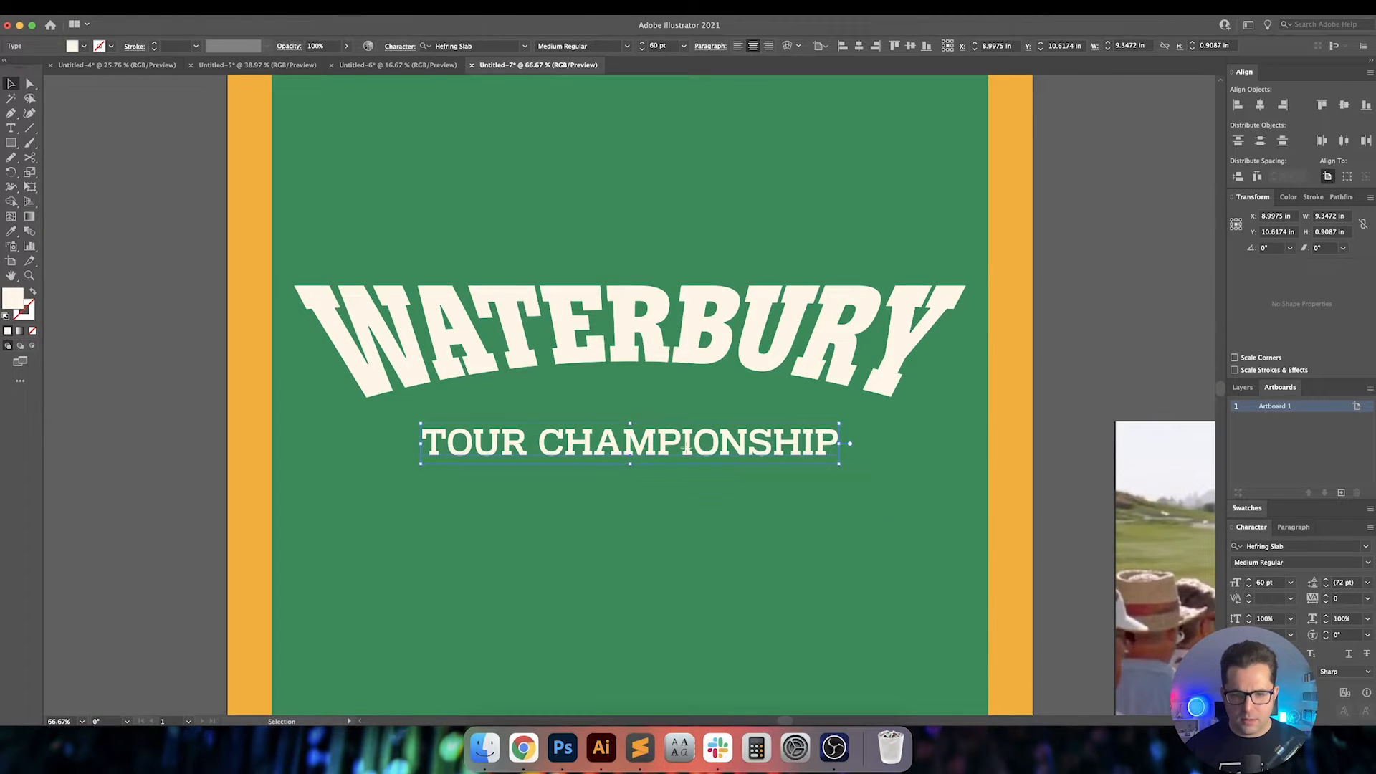
mouse_move(686, 453)
mouse_down()
mouse_move(715, 439)
mouse_move(686, 448)
mouse_up()
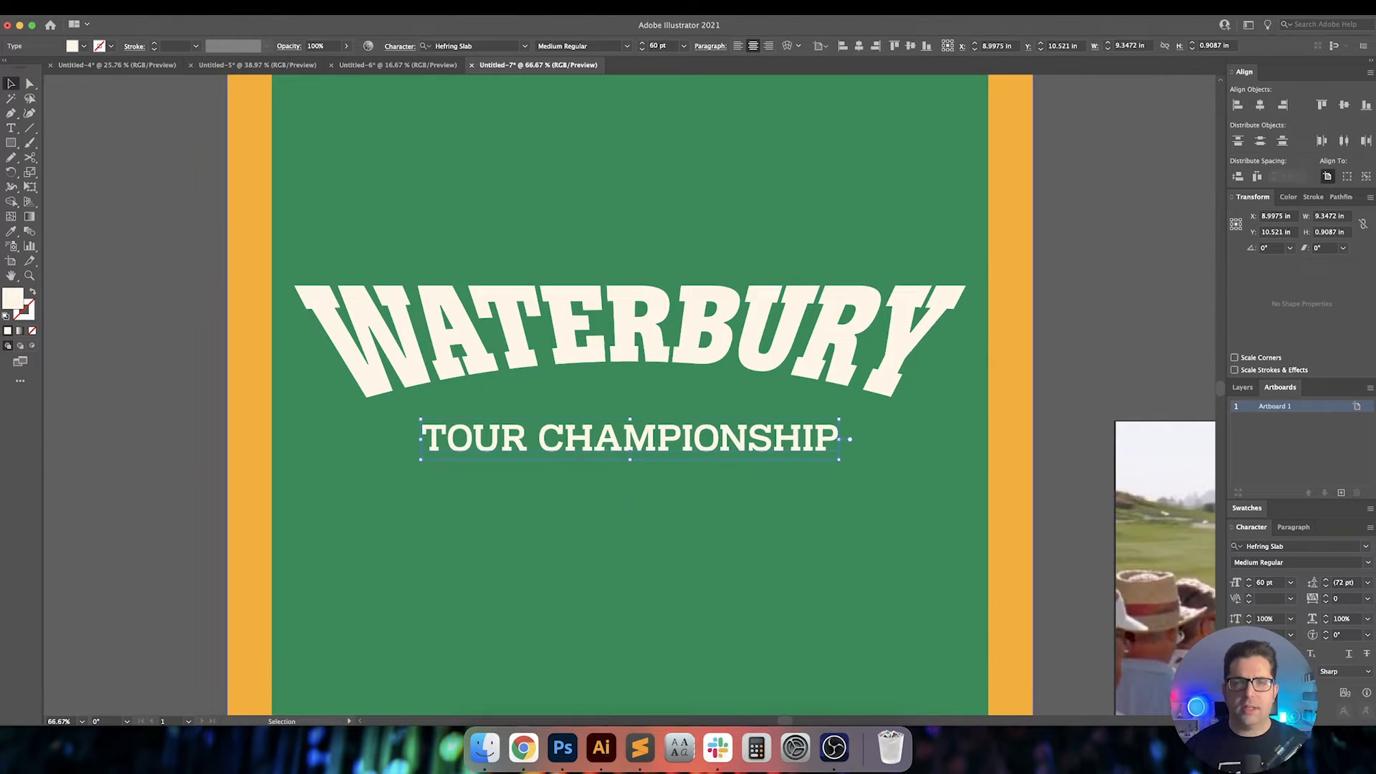
double_click(658, 46)
text(50)
key(Return)
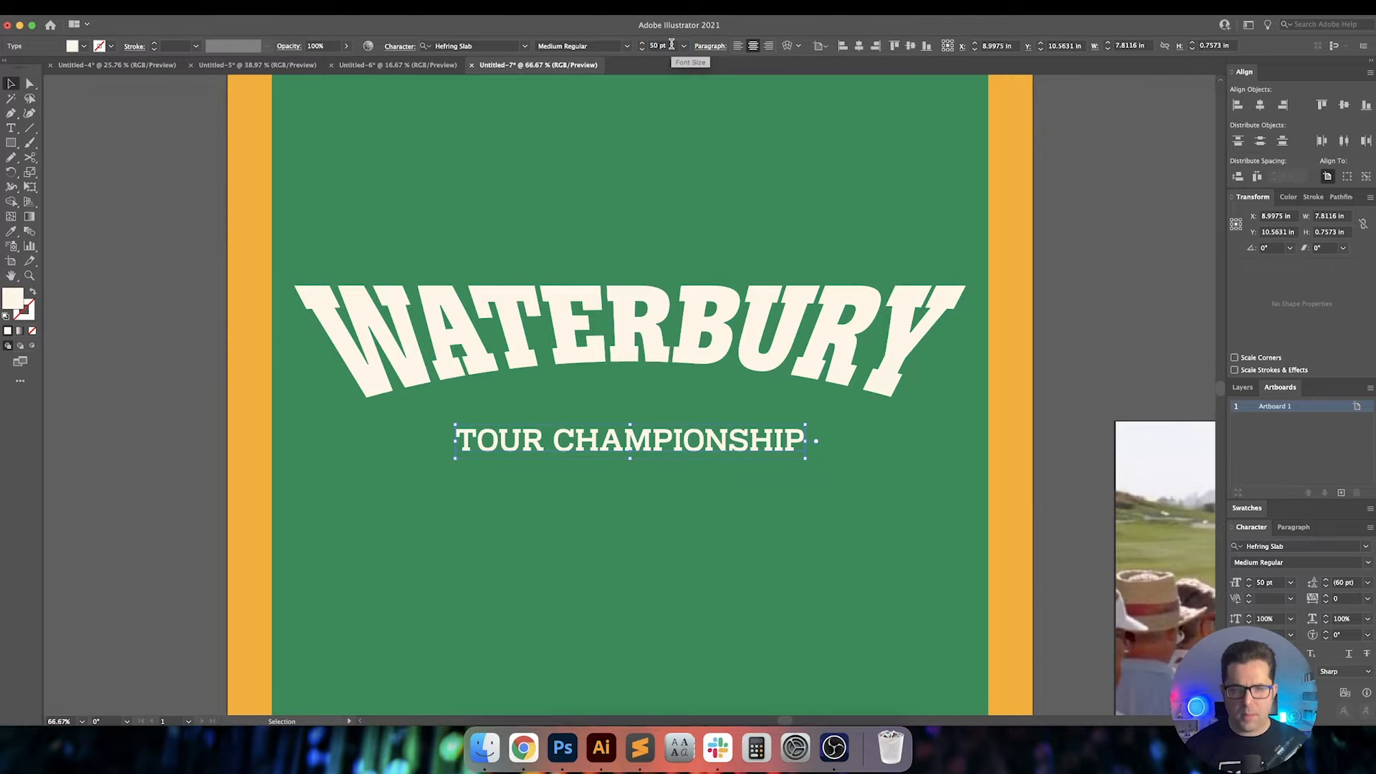
Set the tracking of the TOUR CHAMPIONSHIP text to 100
click(1353, 599)
key(Up)
key(Up)
key(Up)
key(Up)
key(Up)
key(Up)
key(Up)
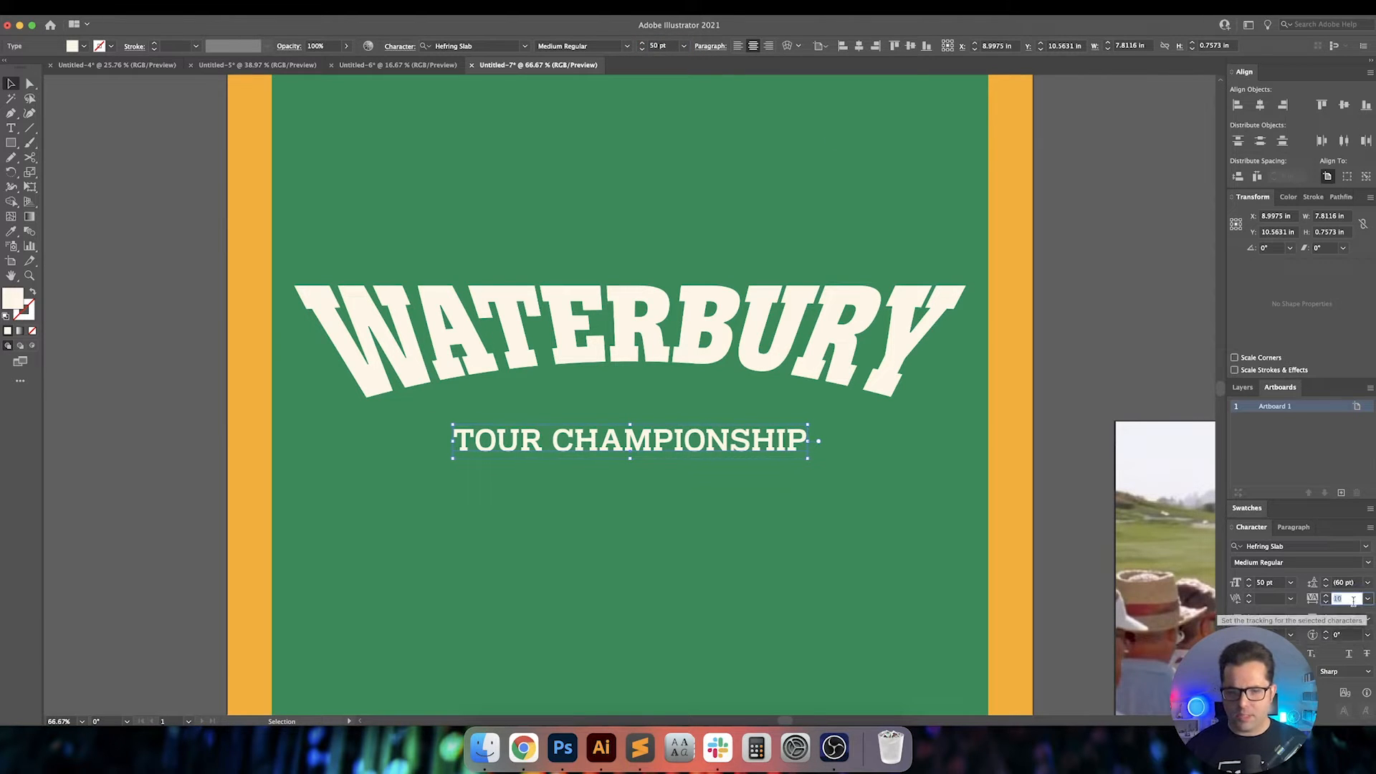
key(Up)
key(Up)
key(Up)
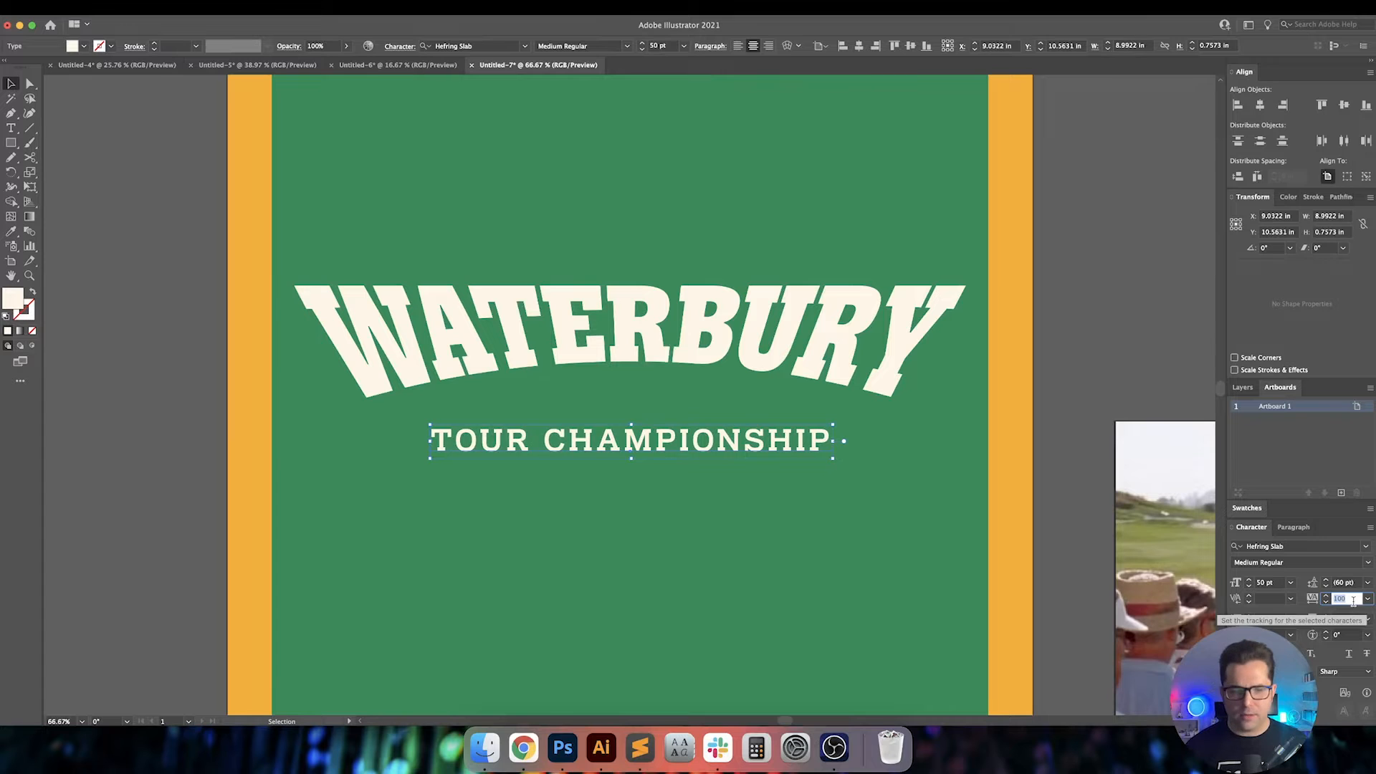
click(1076, 221)
scroll(1066, 304, up, 1)
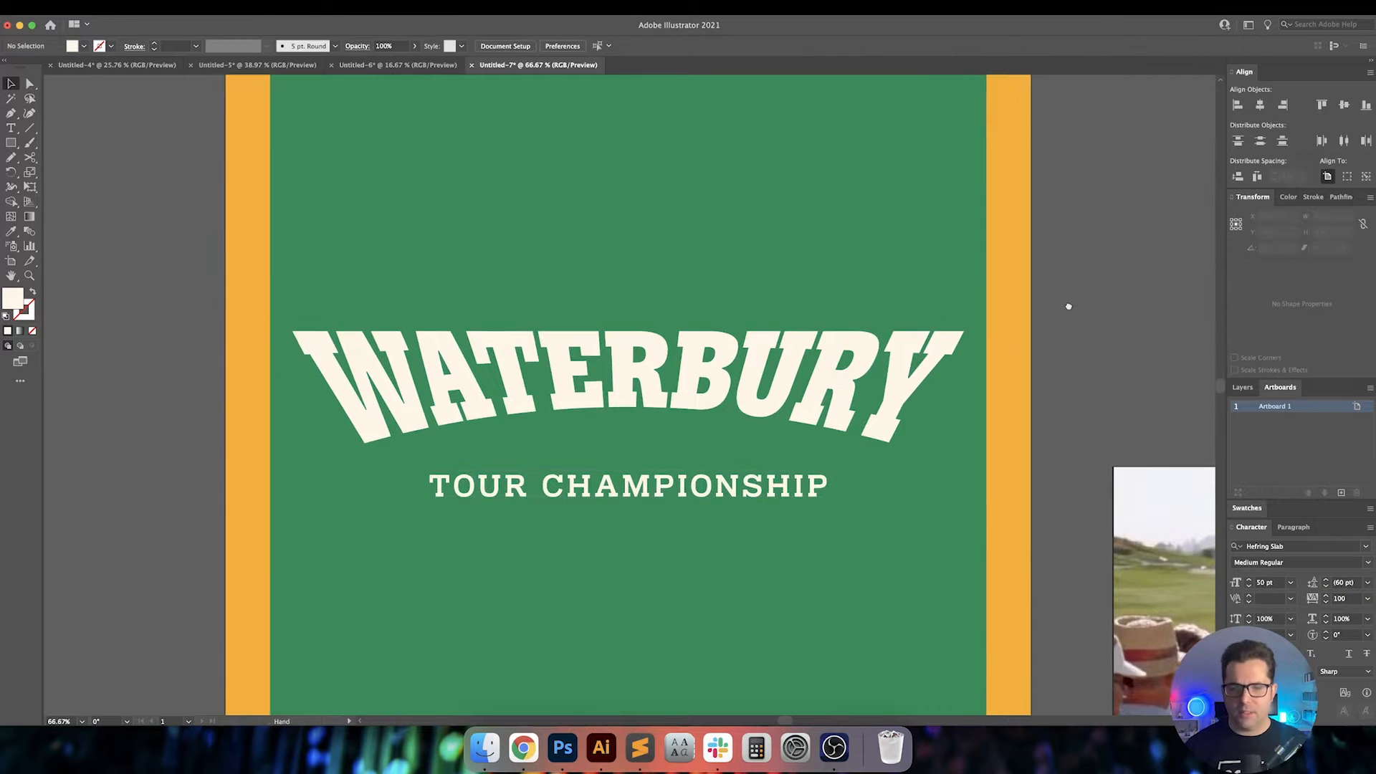
Move the TOUR CHAMPIONSHIP line close under the WATERBURY title and place a copy about 2 in below it
click(726, 473)
scroll(726, 469, down, 1)
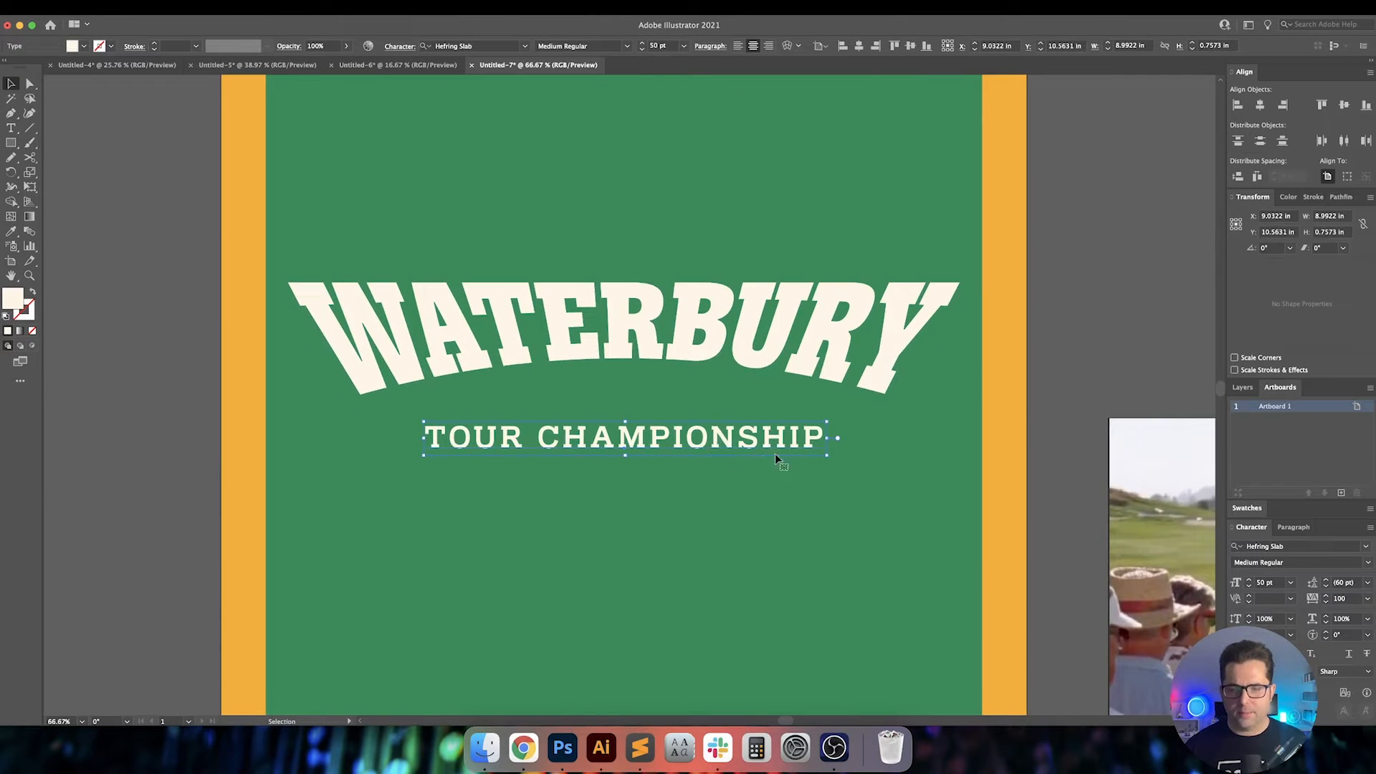
scroll(623, 430, down, 1)
key(t)
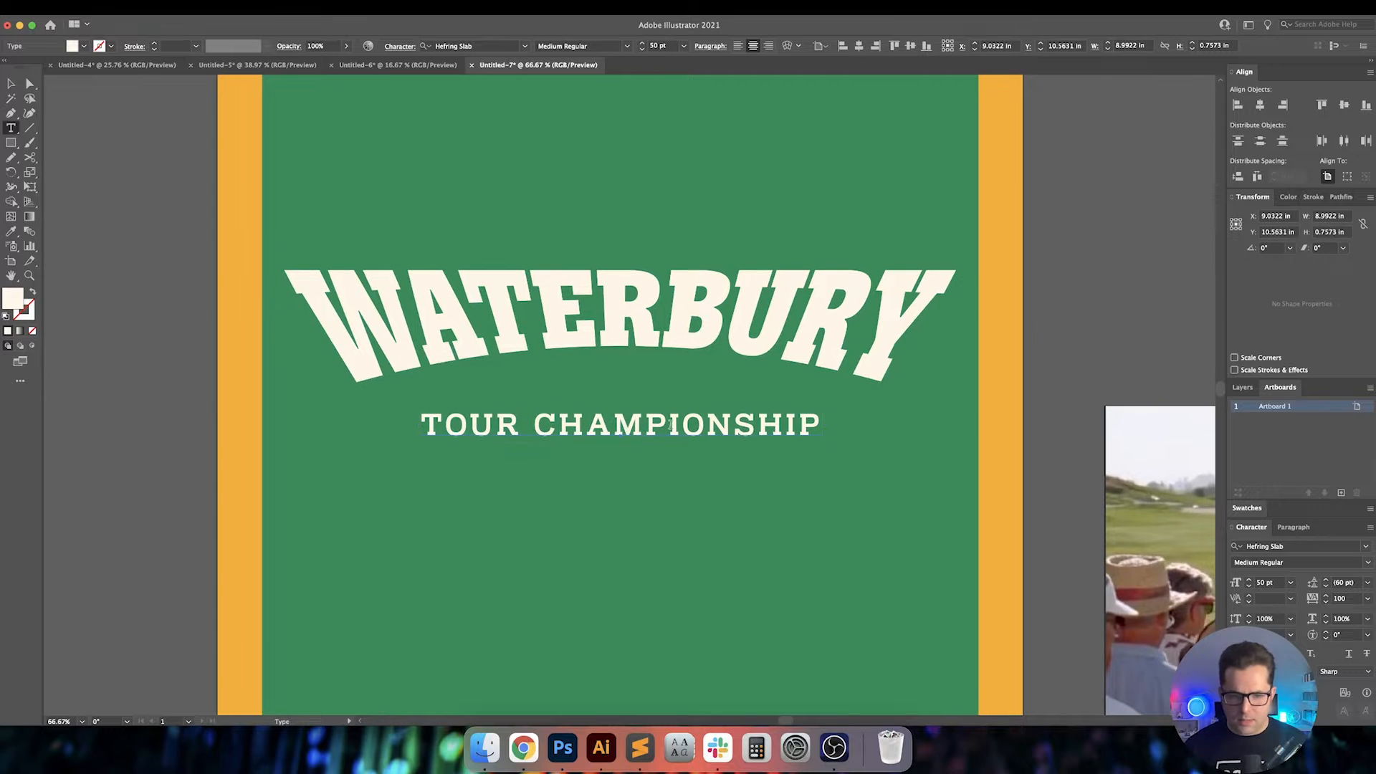
key(v)
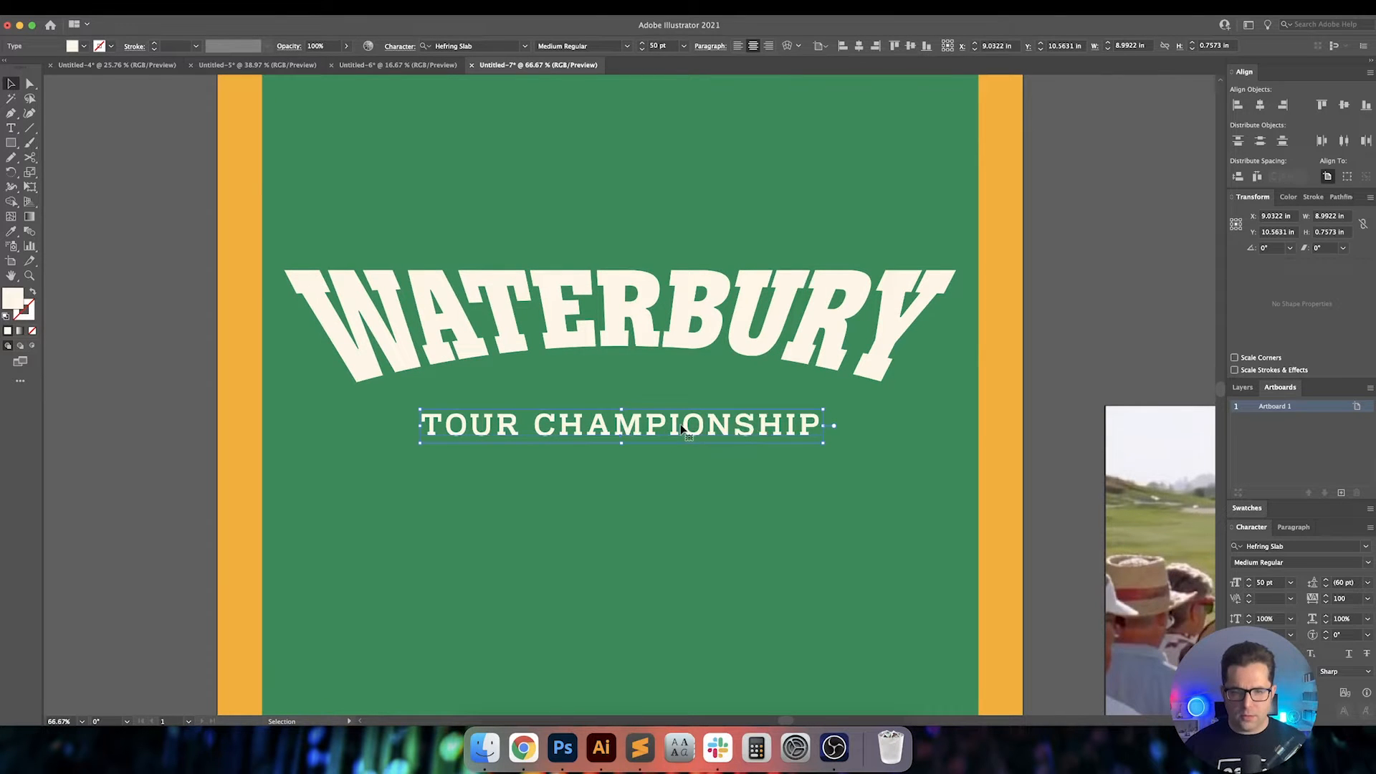
drag(681, 428, 684, 490)
Replace the text of the lower TOUR CHAMPIONSHIP copy with 1996
key(t)
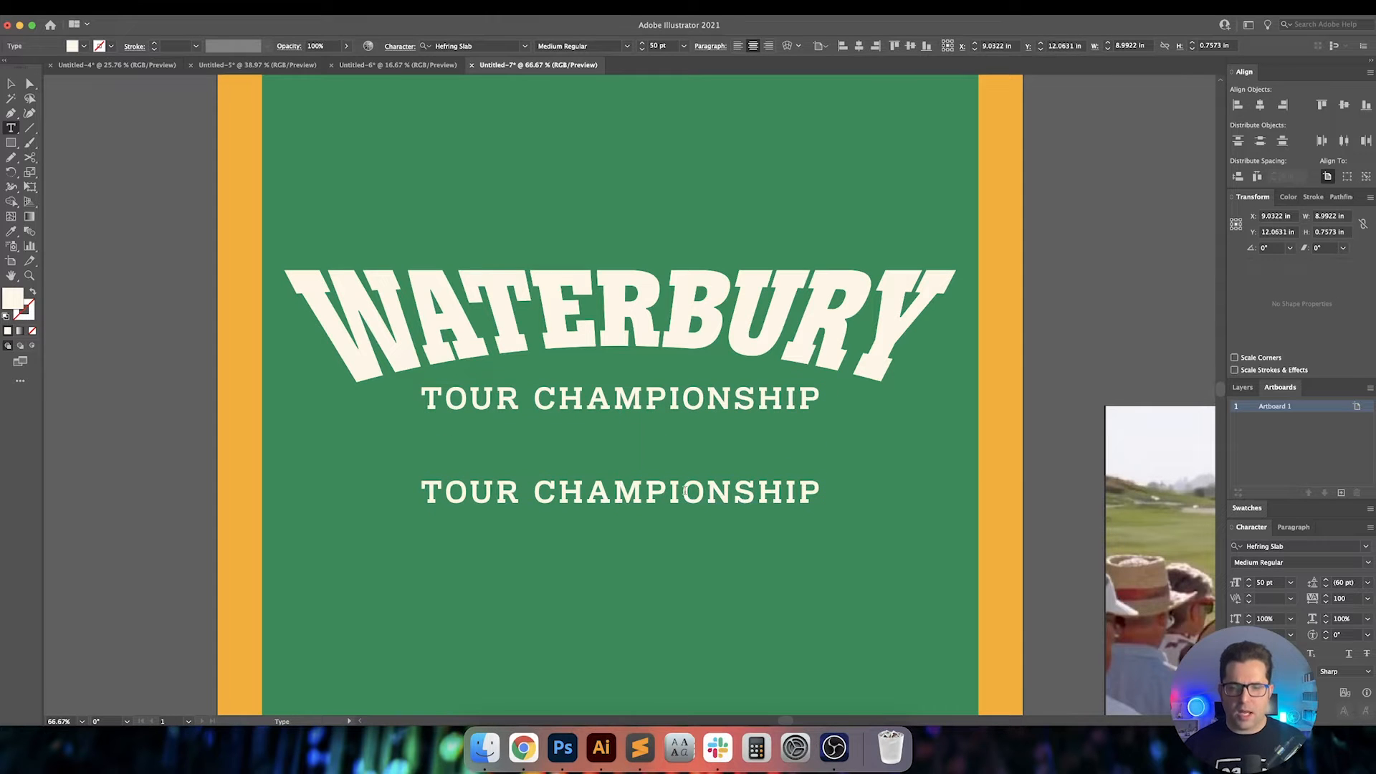
triple_click(685, 490)
text(1996)
key(Escape)
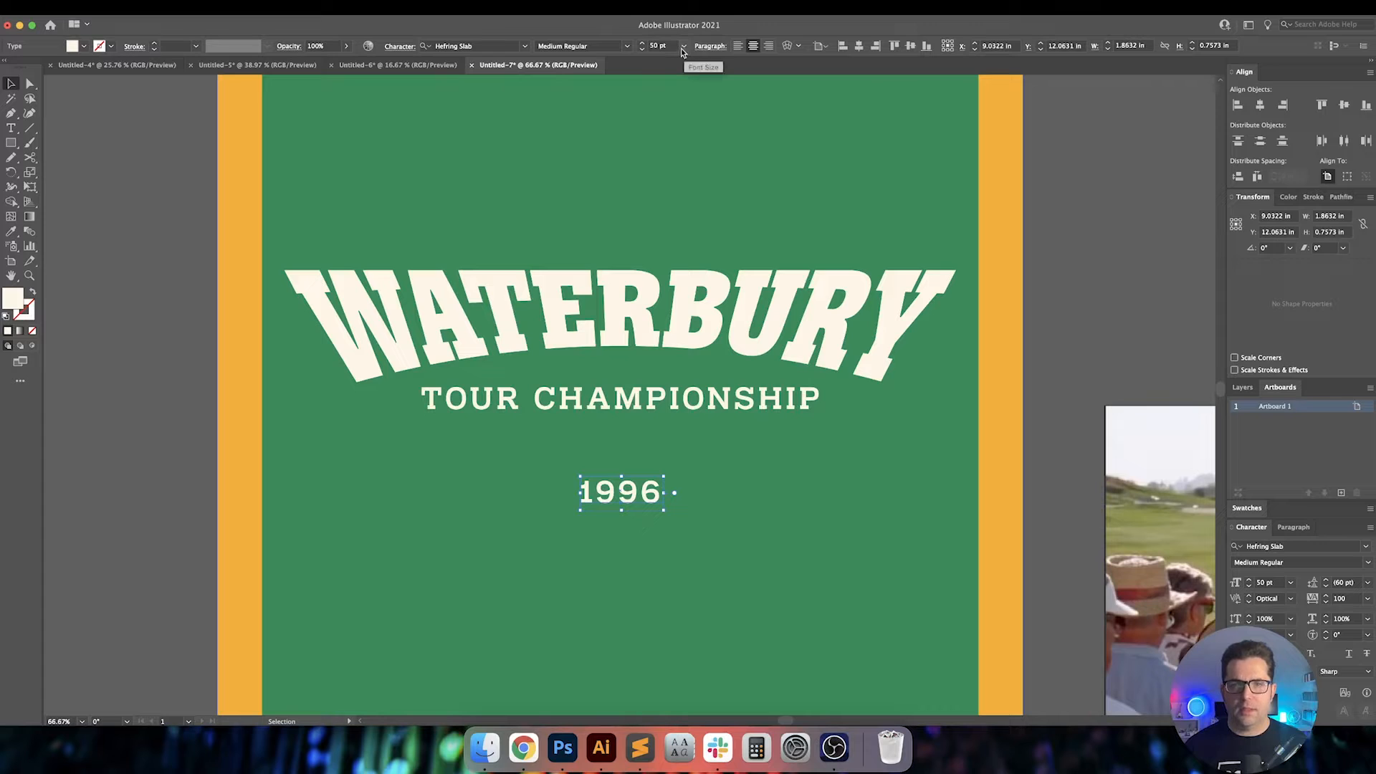
Set the 1996 text to the Bold style at 40 pt
click(626, 46)
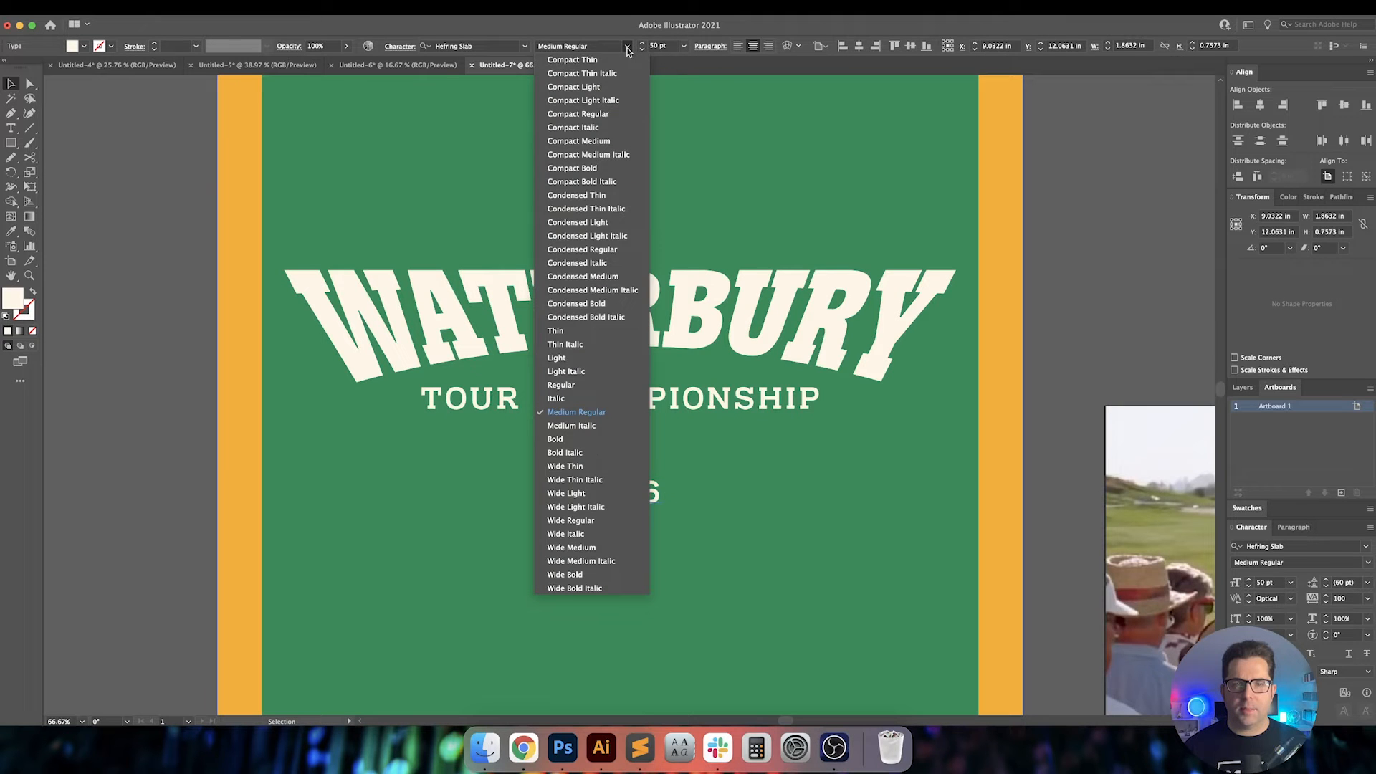
click(588, 438)
click(674, 45)
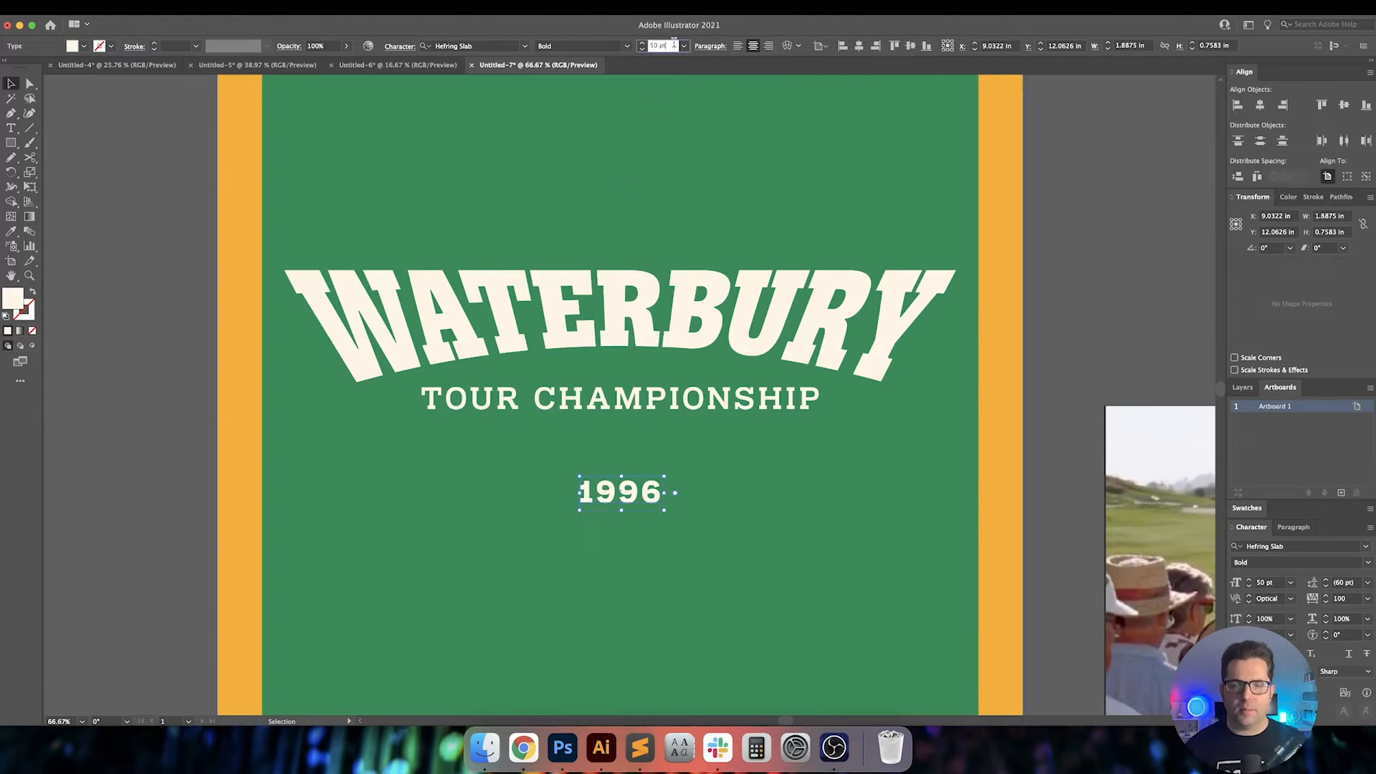
text(40)
key(Return)
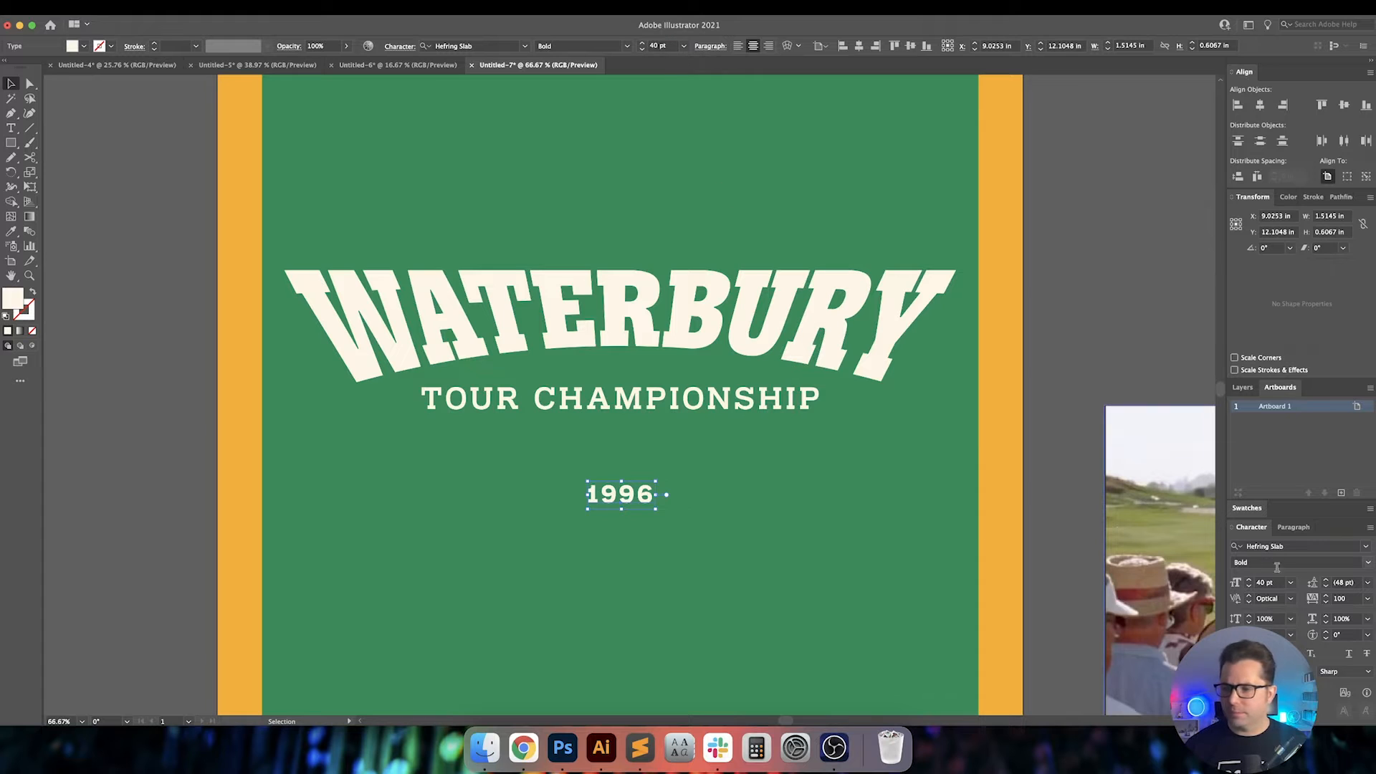
Spread the digits of the 1996 text with a tracking of 1996
click(1359, 599)
text(1996)
key(Return)
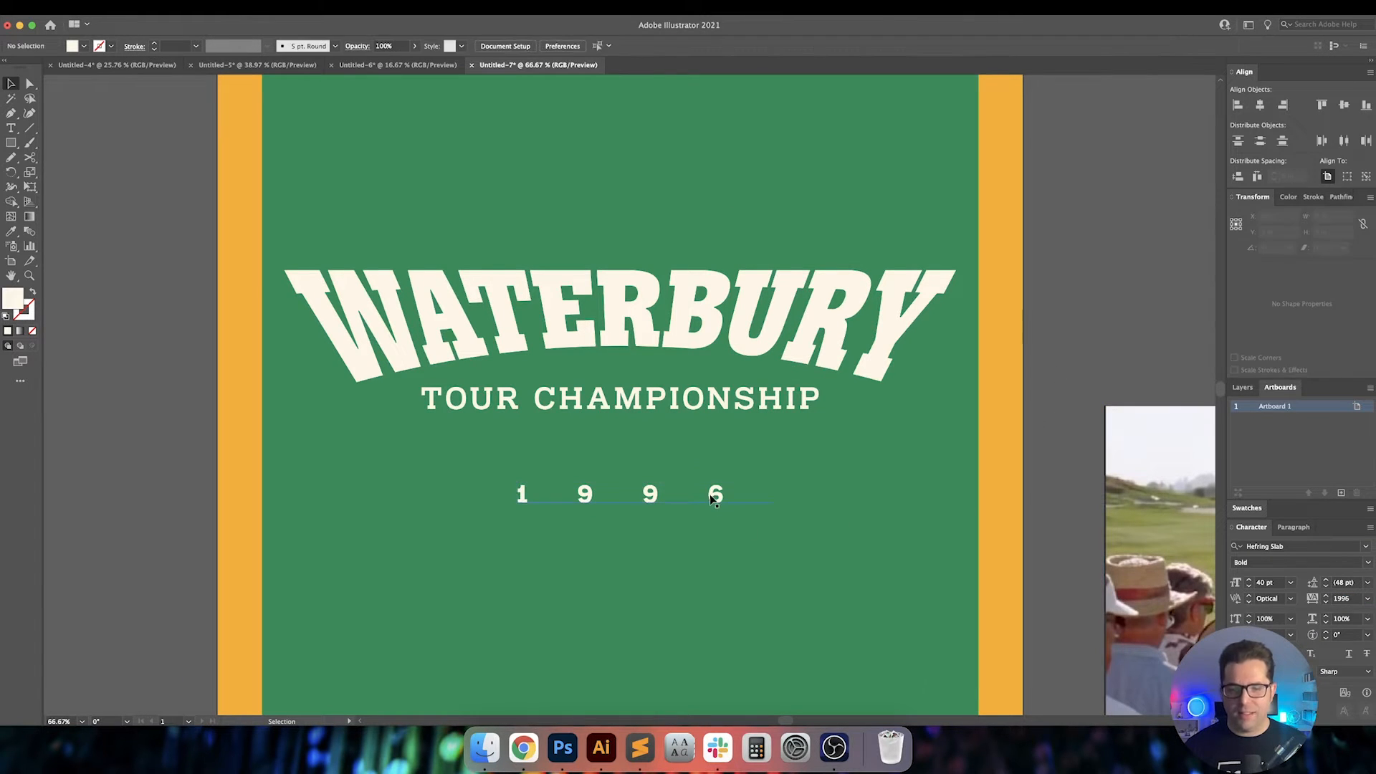
click(1064, 302)
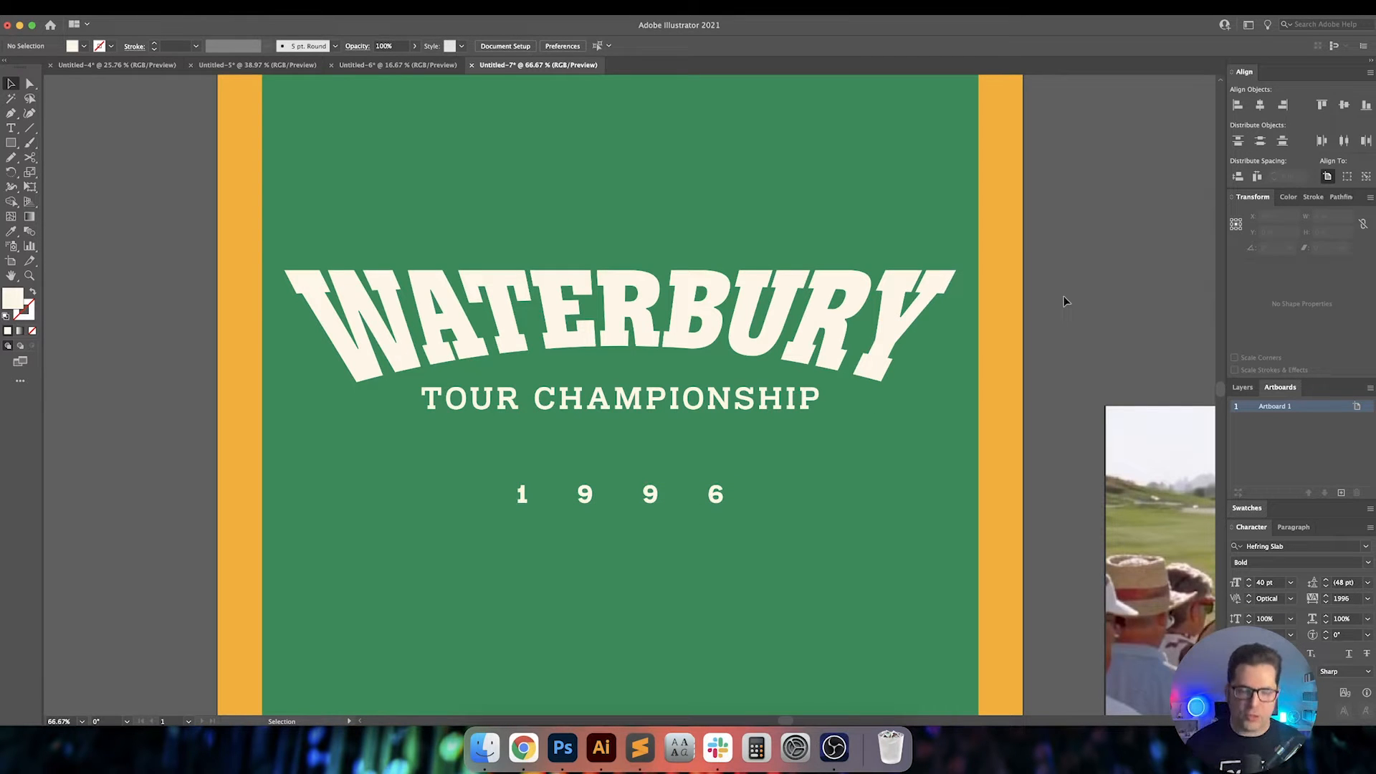
key(space)
drag(1071, 320, 1074, 317)
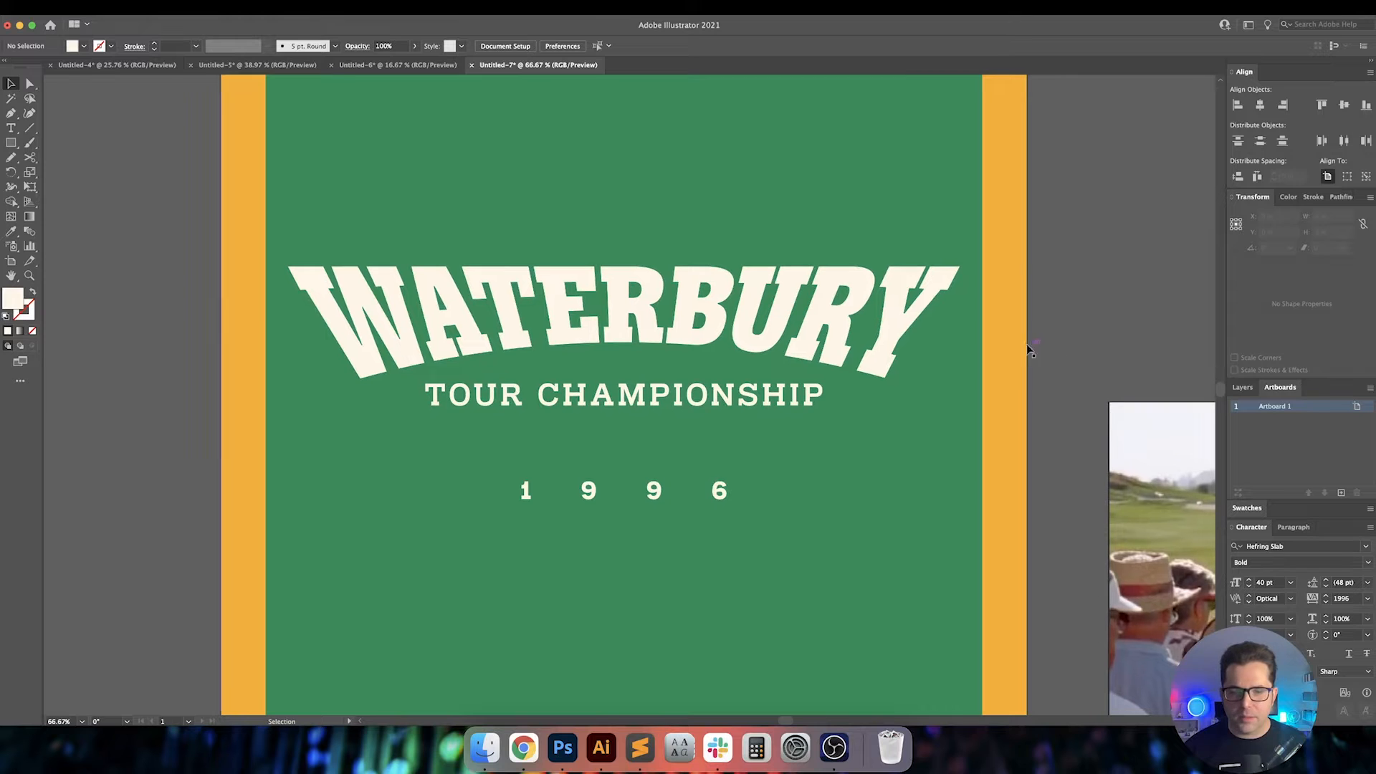
click(729, 400)
key(super+shift+o)
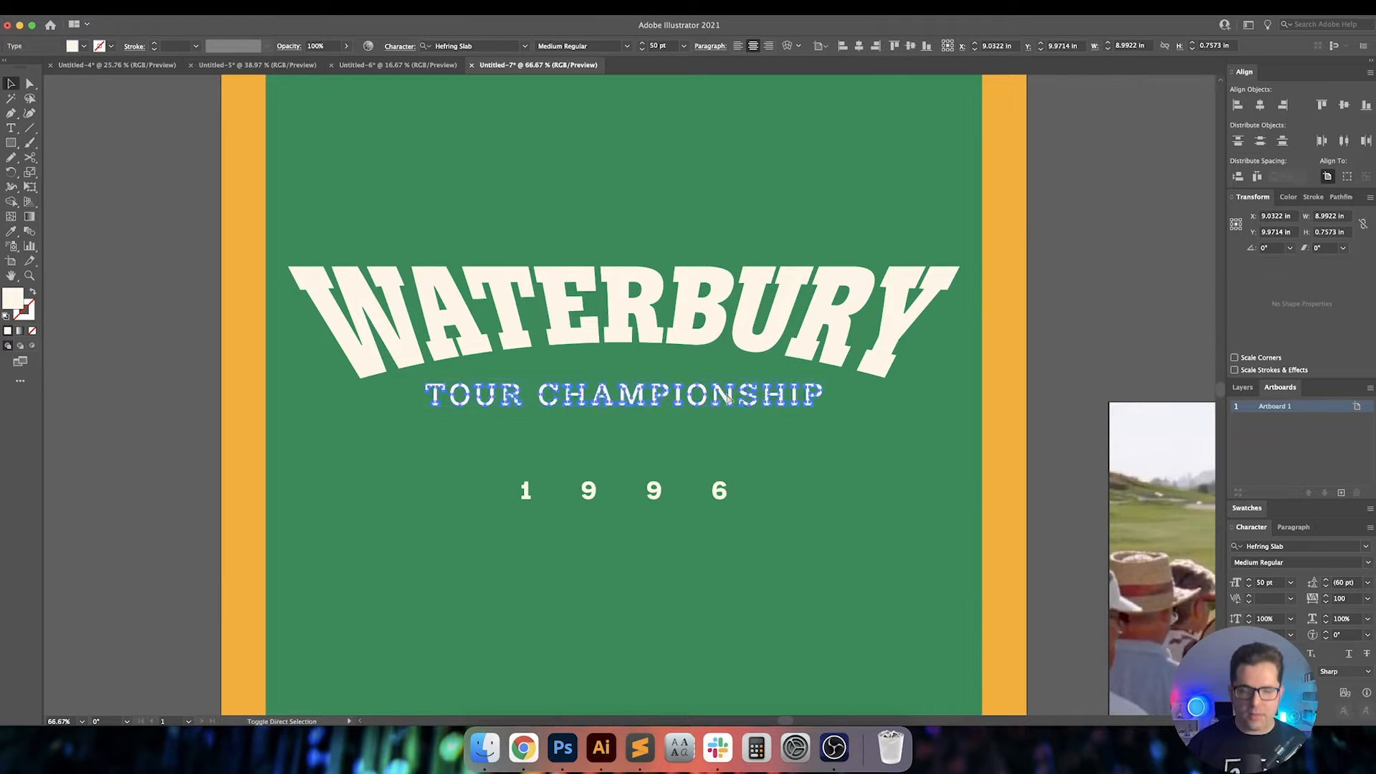
key(space)
drag(729, 399, 763, 467)
key(super+z)
Place an editable copy of the TOUR CHAMPIONSHIP text on the empty canvas to the left of the poster
scroll(816, 422, left, 10)
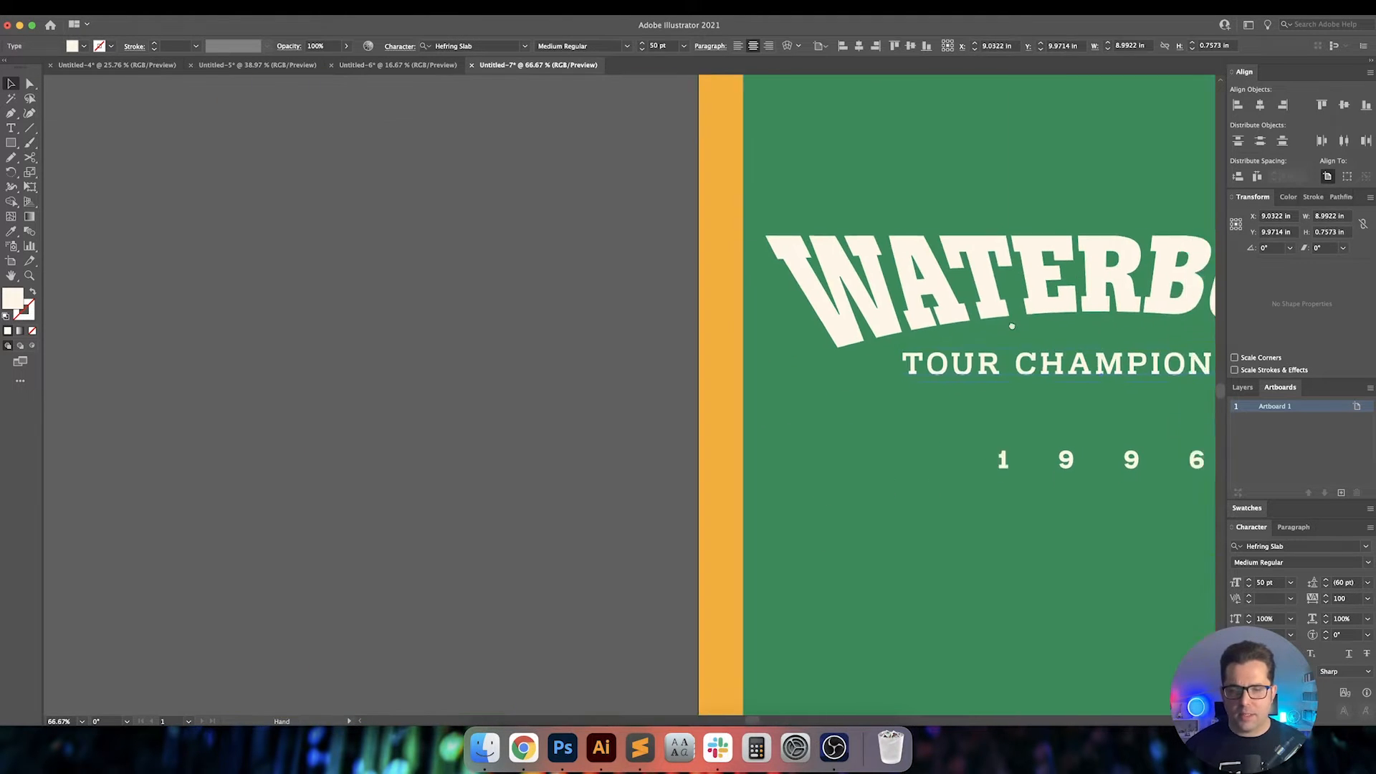
drag(1072, 369, 322, 337)
click(323, 339)
Convert the poster's TOUR CHAMPIONSHIP line to outlines and center it horizontally on the artboard
scroll(322, 337, right, 10)
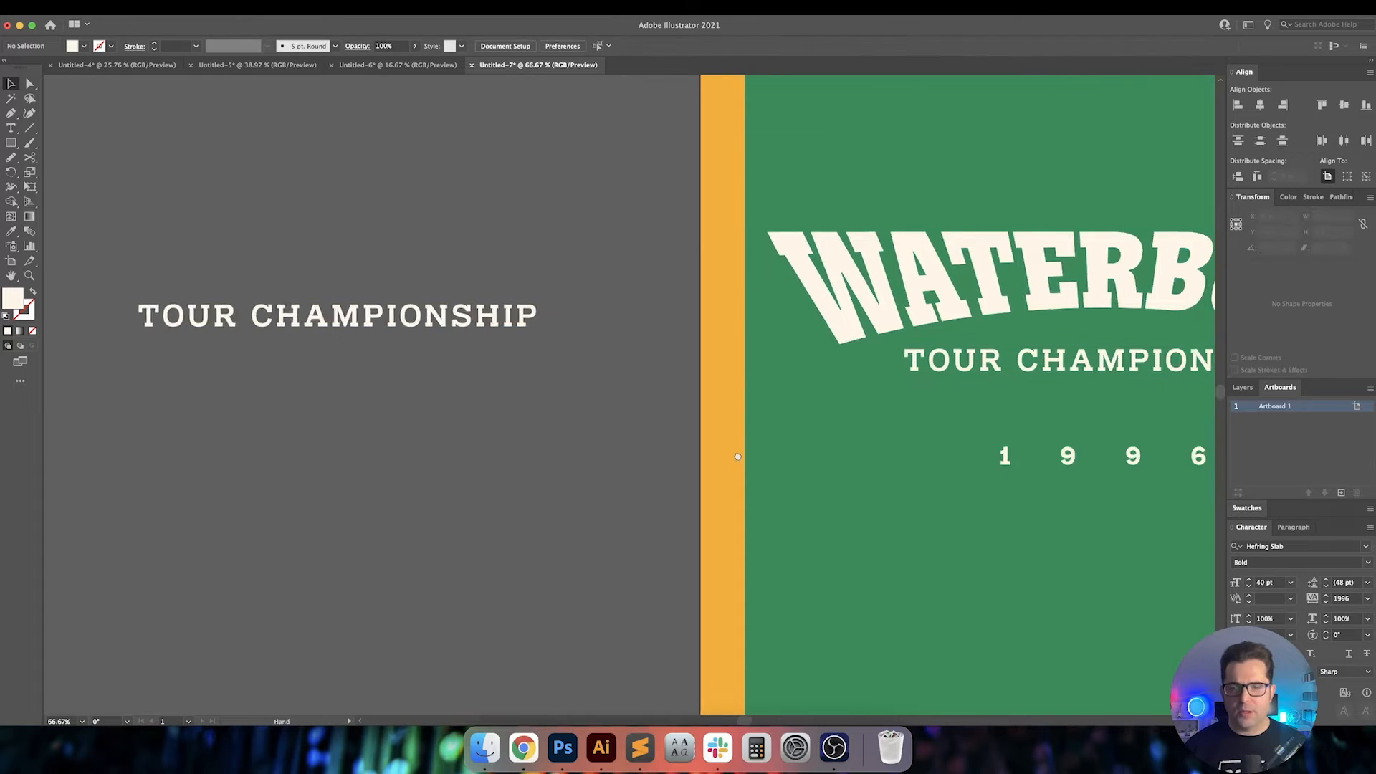
key(space)
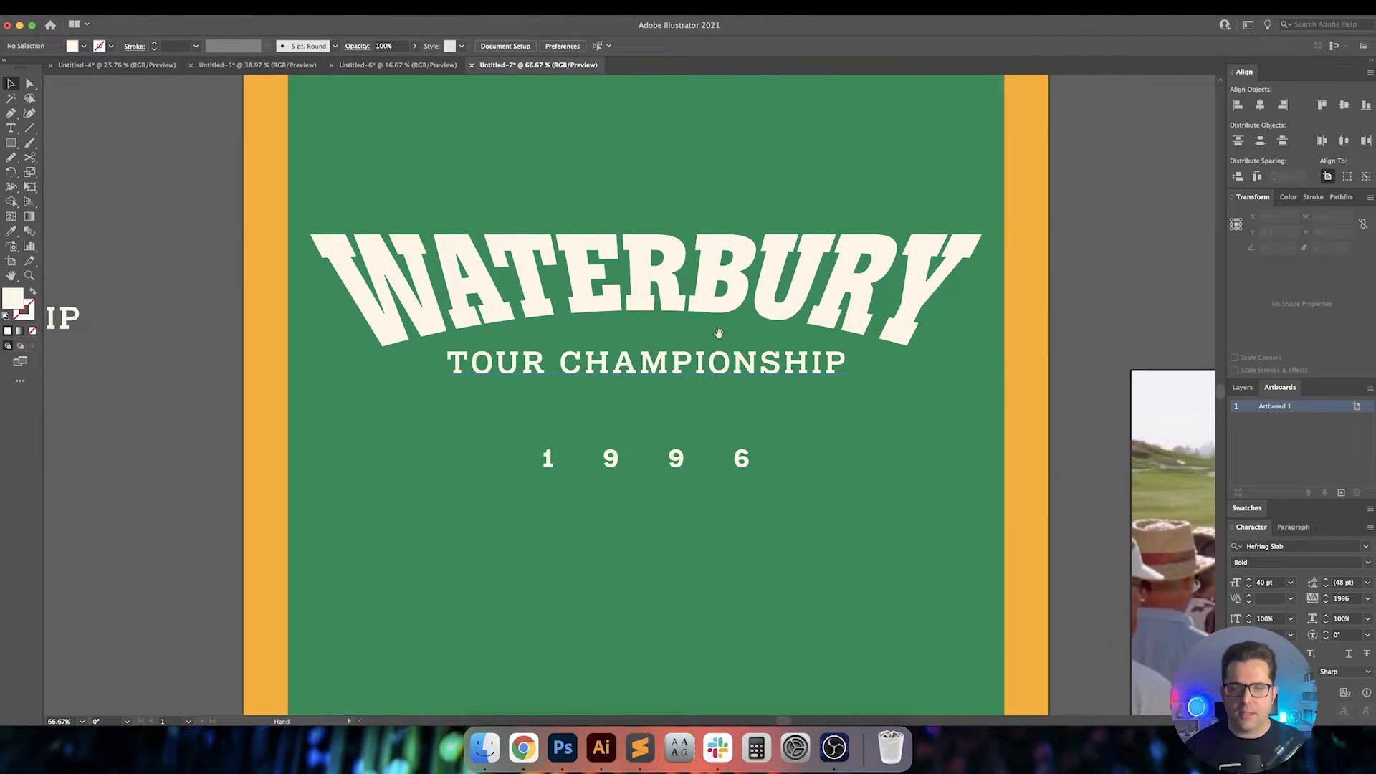
drag(719, 334, 747, 380)
click(753, 411)
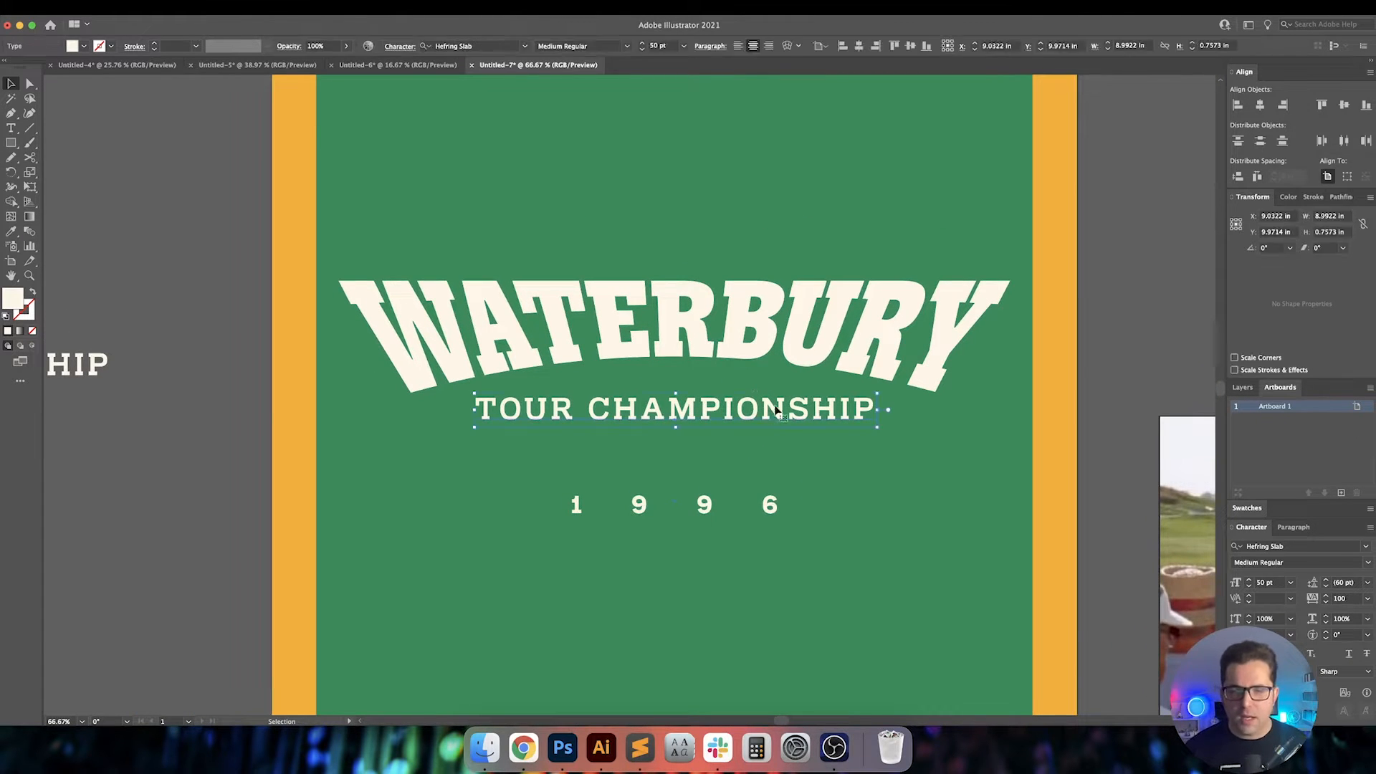
click(801, 410)
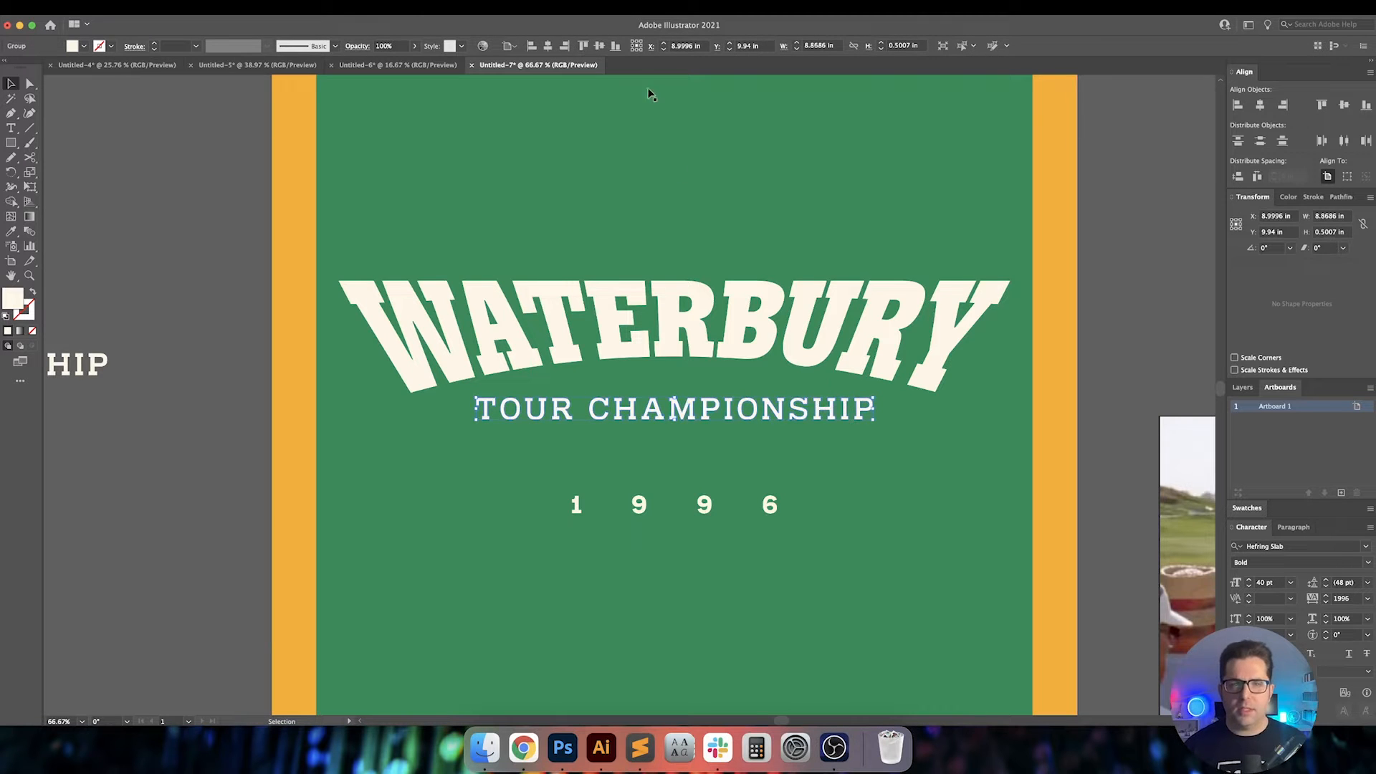
click(547, 46)
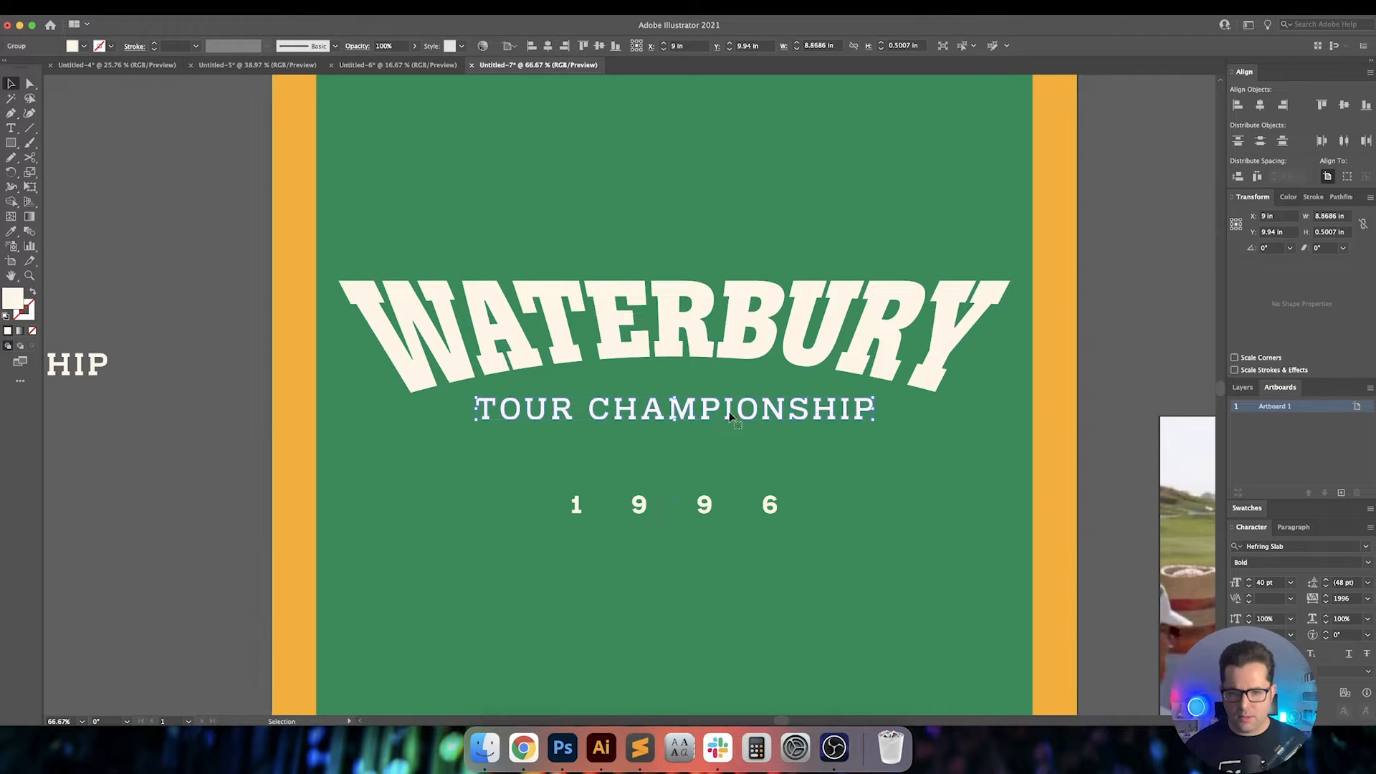
Move the WATERBURY title up and align it to the top edge of the artboard
click(1098, 344)
drag(1040, 344, 1018, 399)
drag(807, 382, 819, 472)
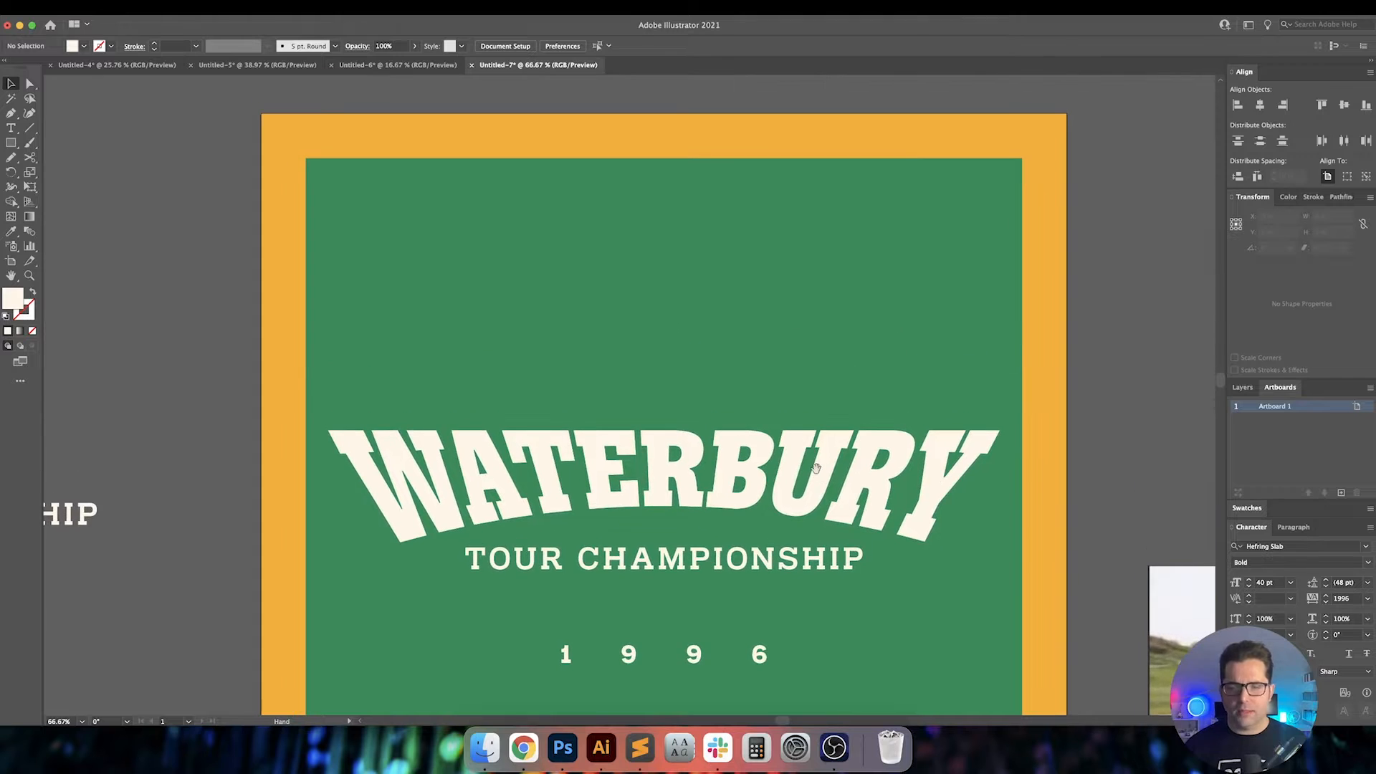
key(super+0)
click(758, 313)
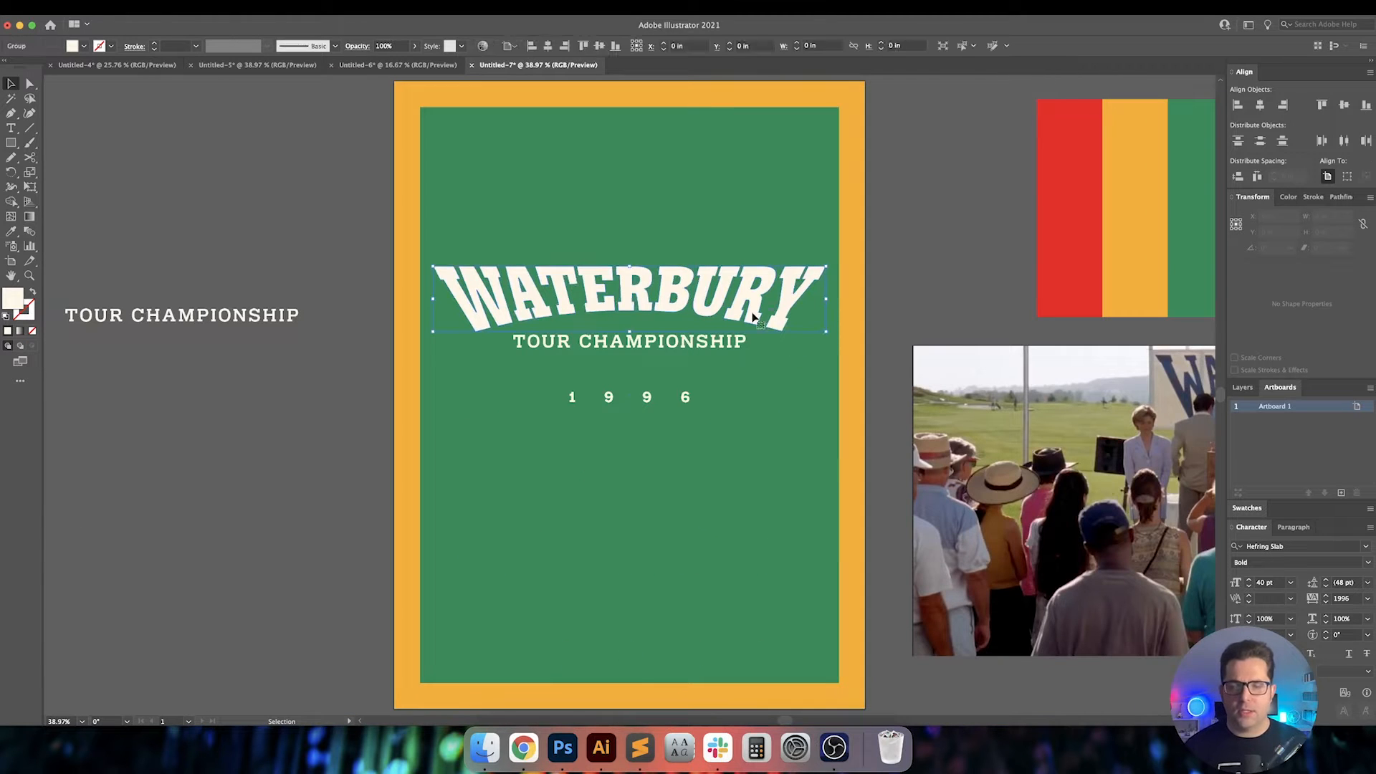
drag(759, 313, 758, 201)
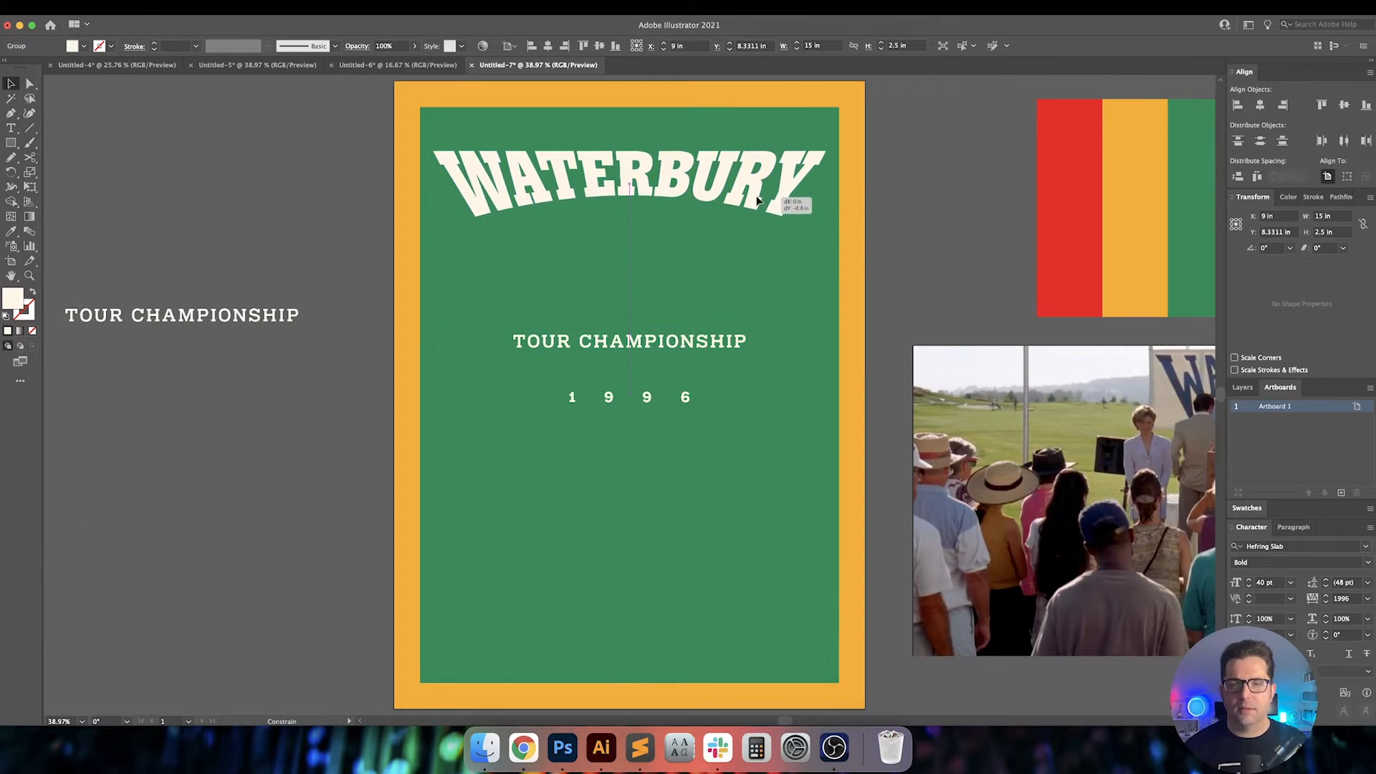
click(583, 45)
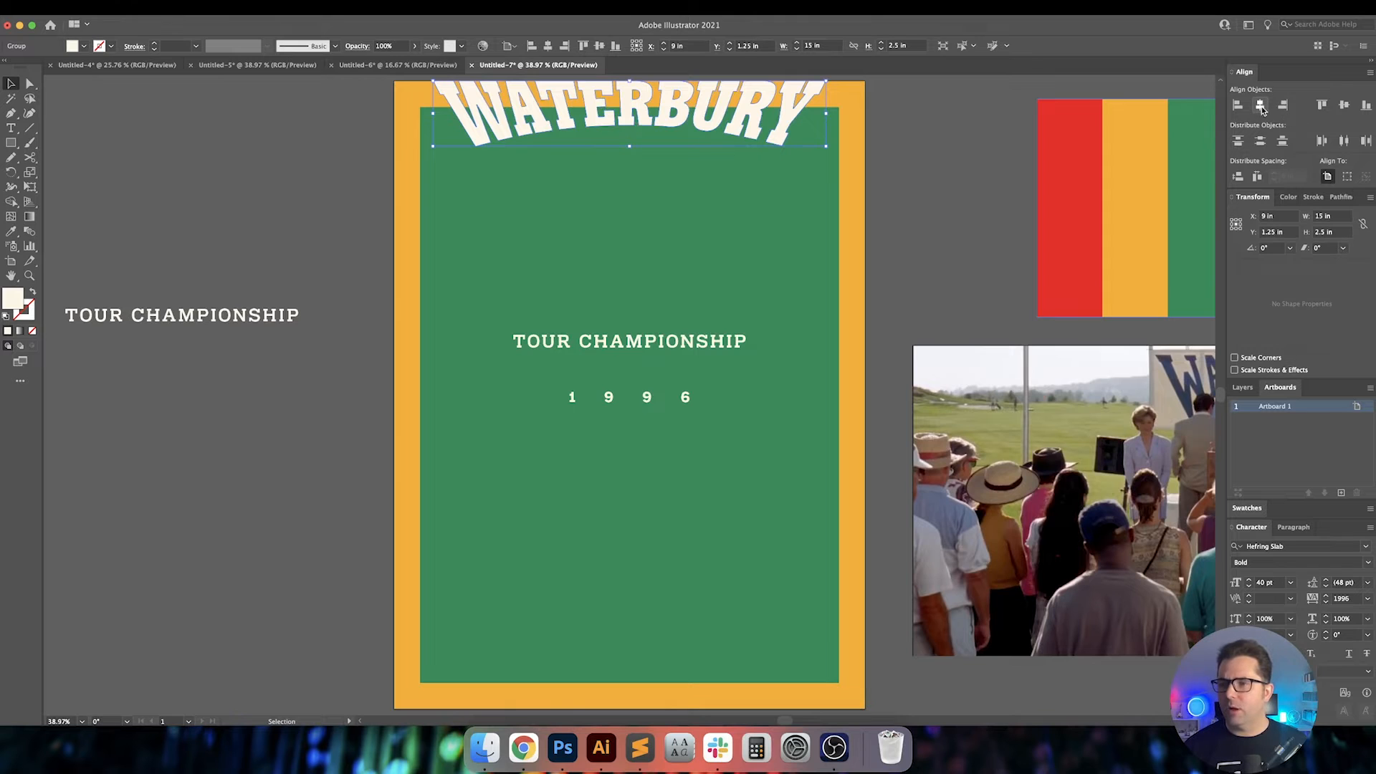
Set the WATERBURY title's reference point to top center, lock its proportions, and place its top edge at Y 2 in
click(1236, 221)
click(1363, 225)
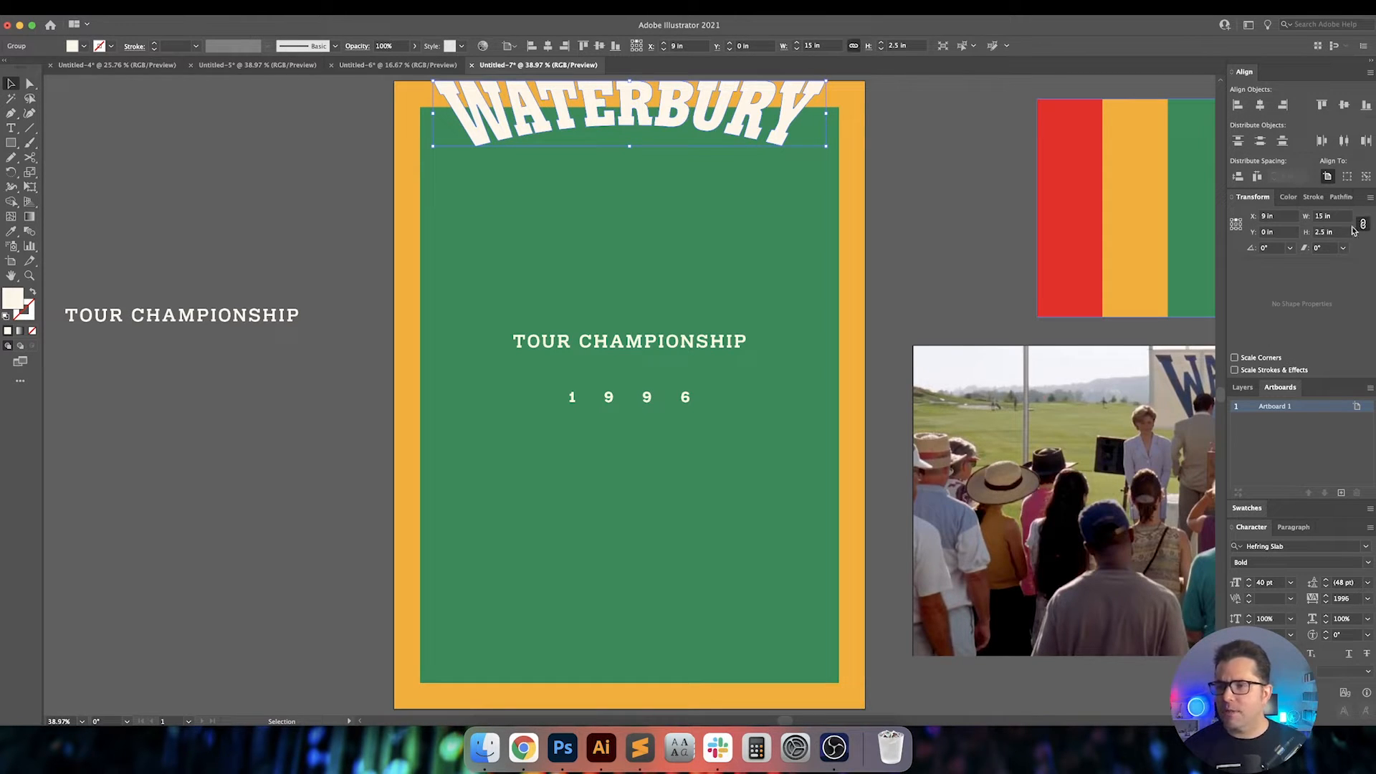
click(1295, 231)
text(1)
key(Return)
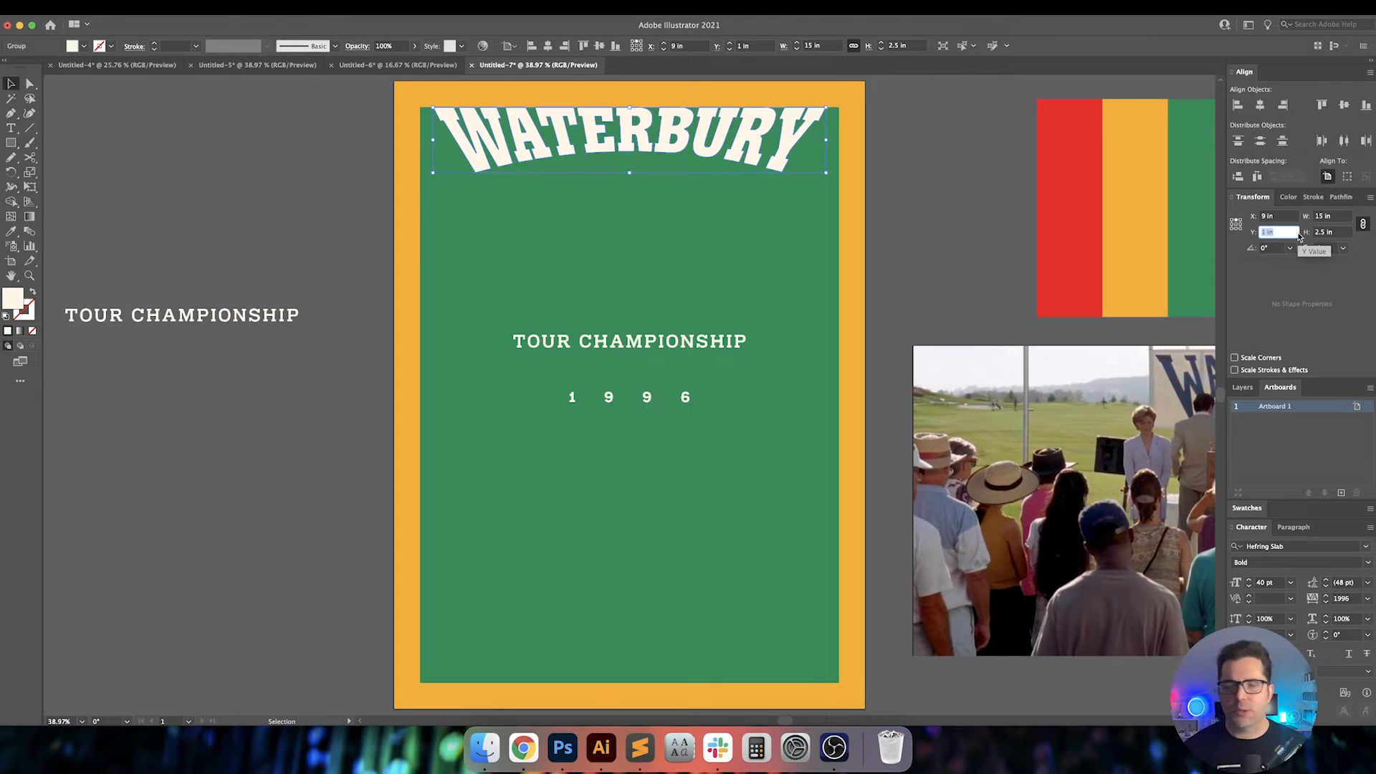
text(2)
key(Return)
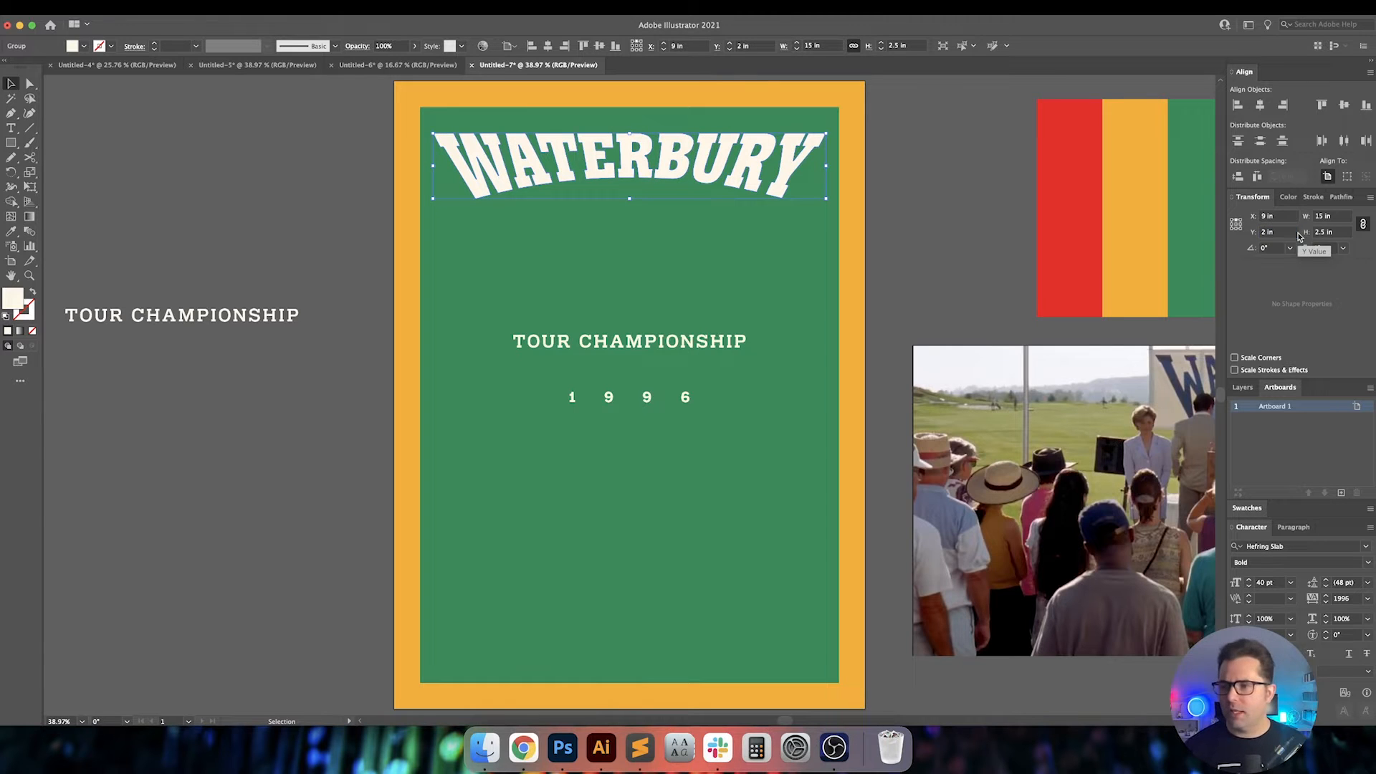
Scale the WATERBURY title proportionally to a width of 14 in and deselect it
click(1333, 217)
key(Up)
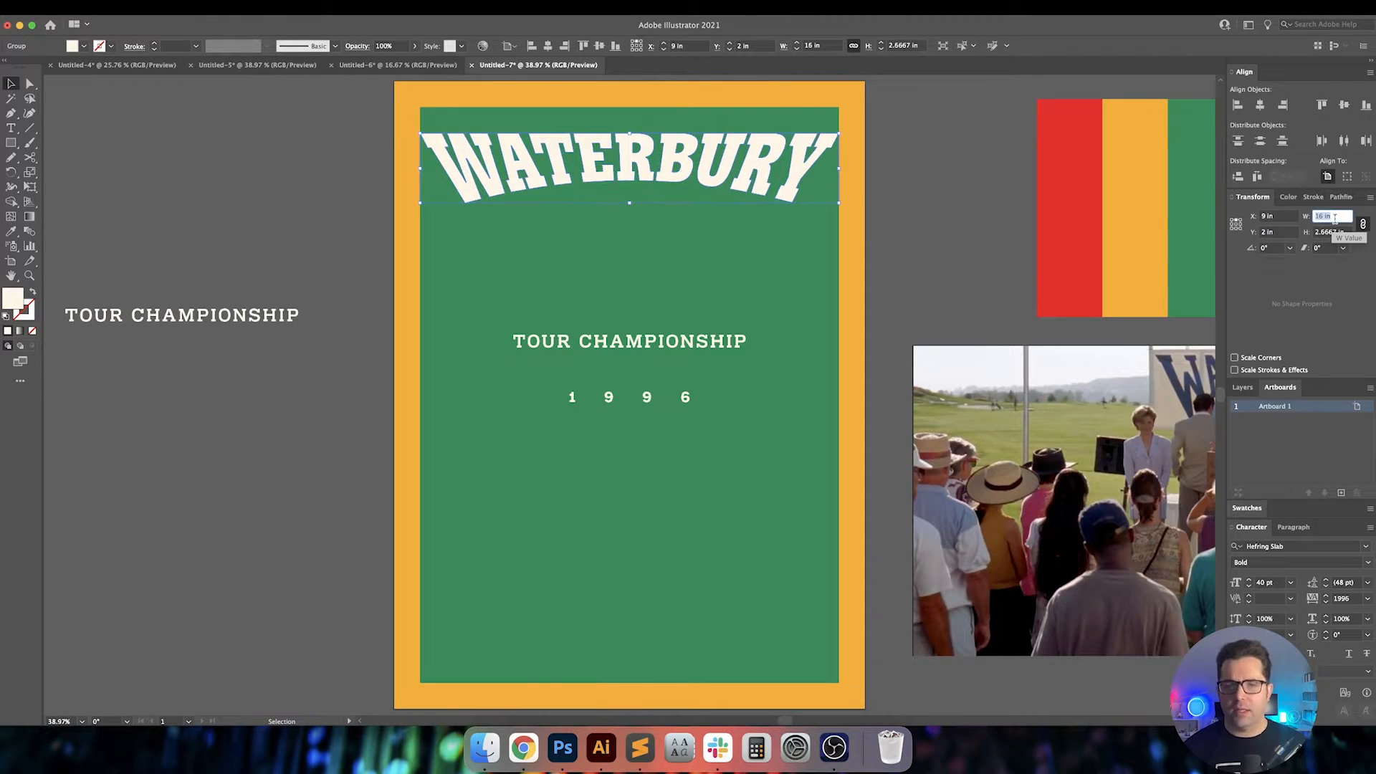
key(Down)
key(Down)
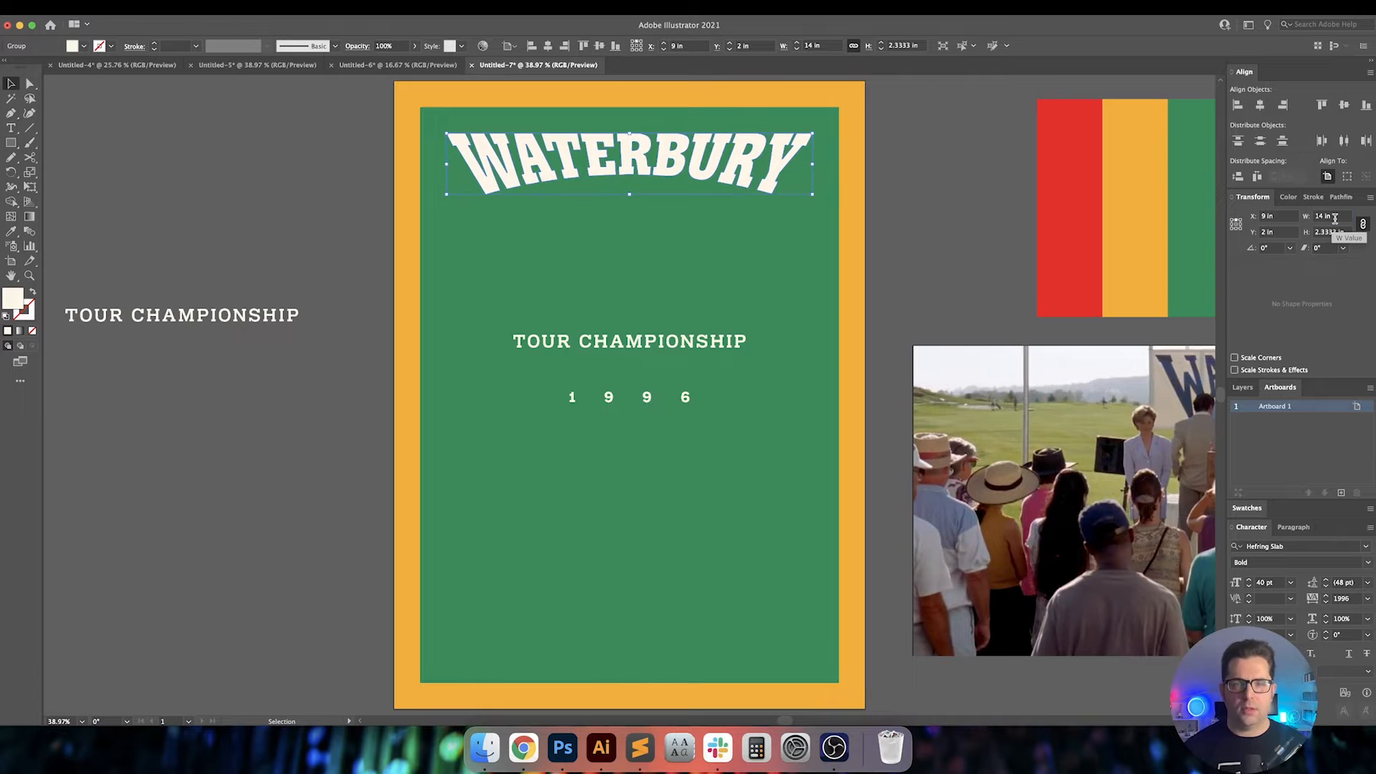
click(901, 227)
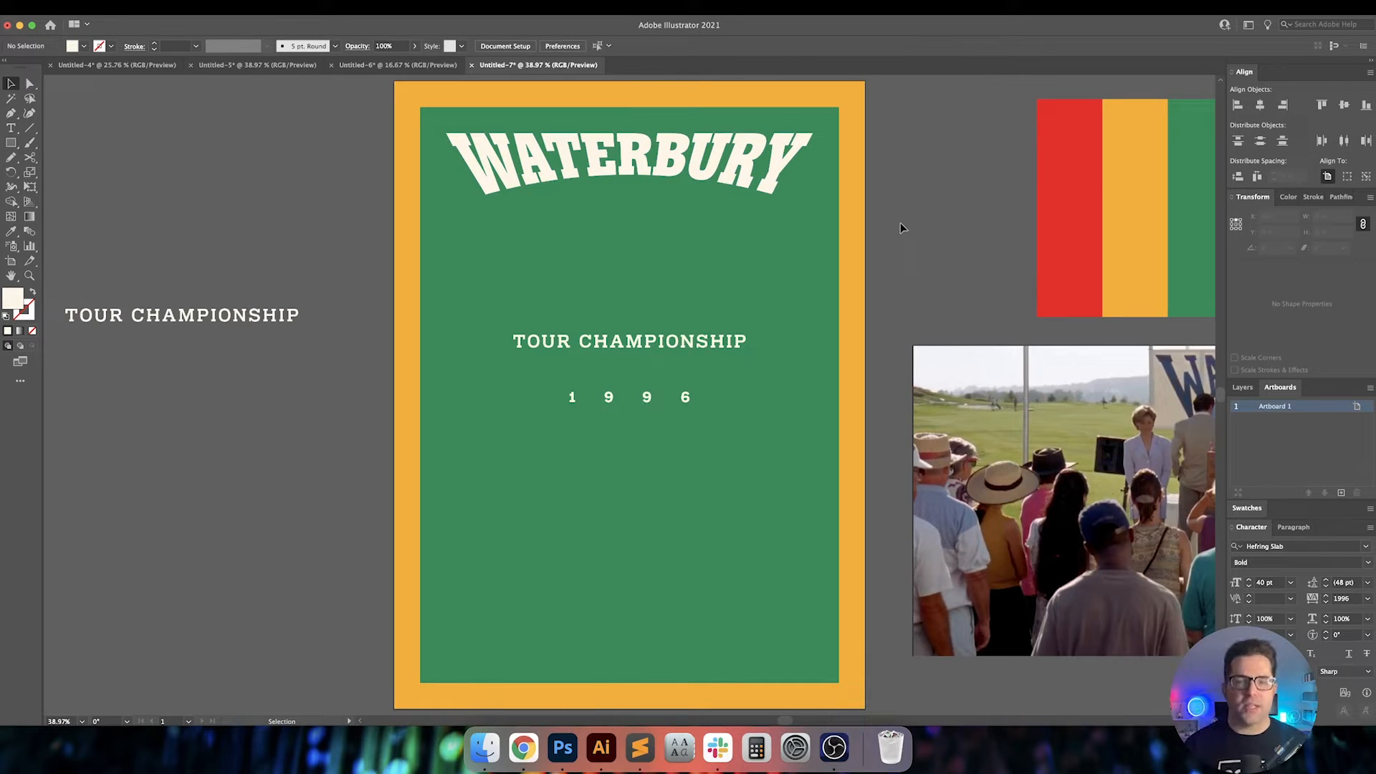
drag(900, 223, 913, 251)
click(804, 188)
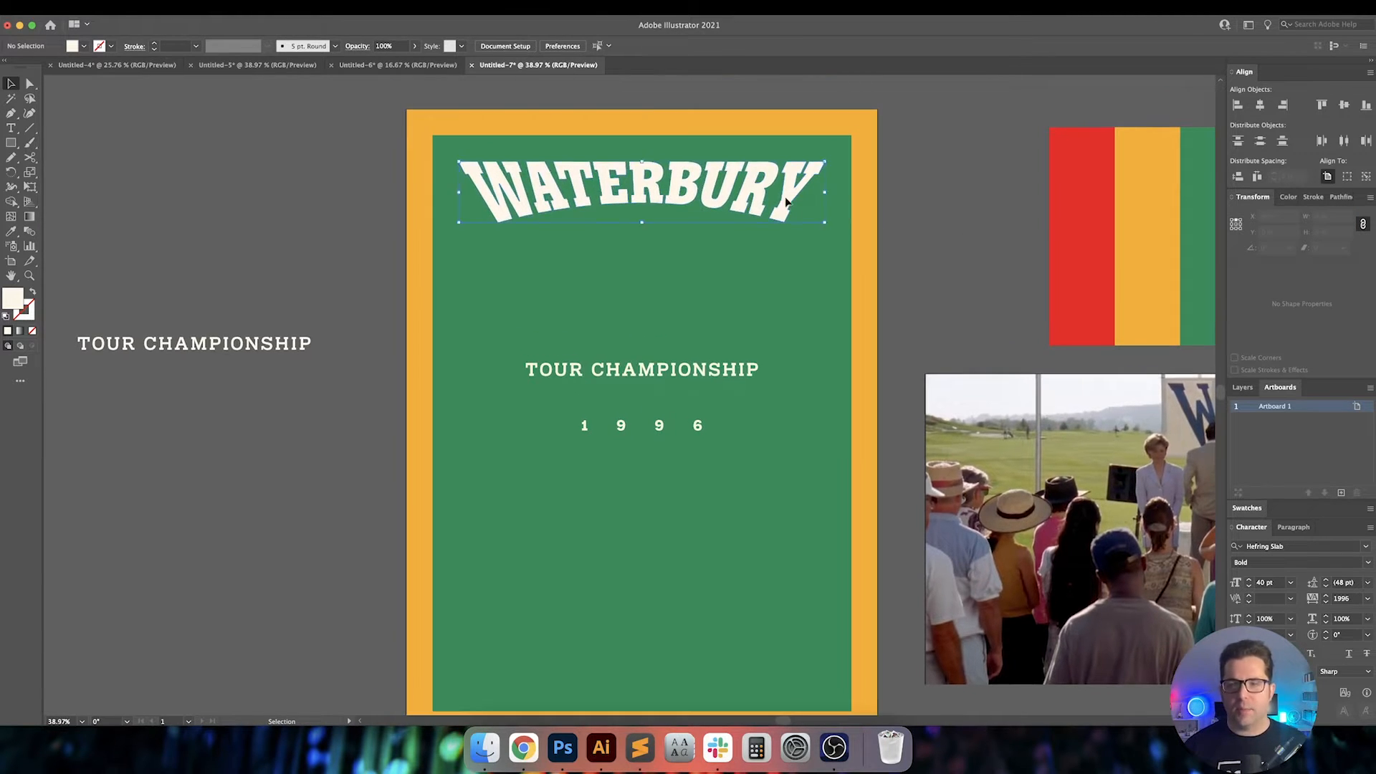
click(962, 206)
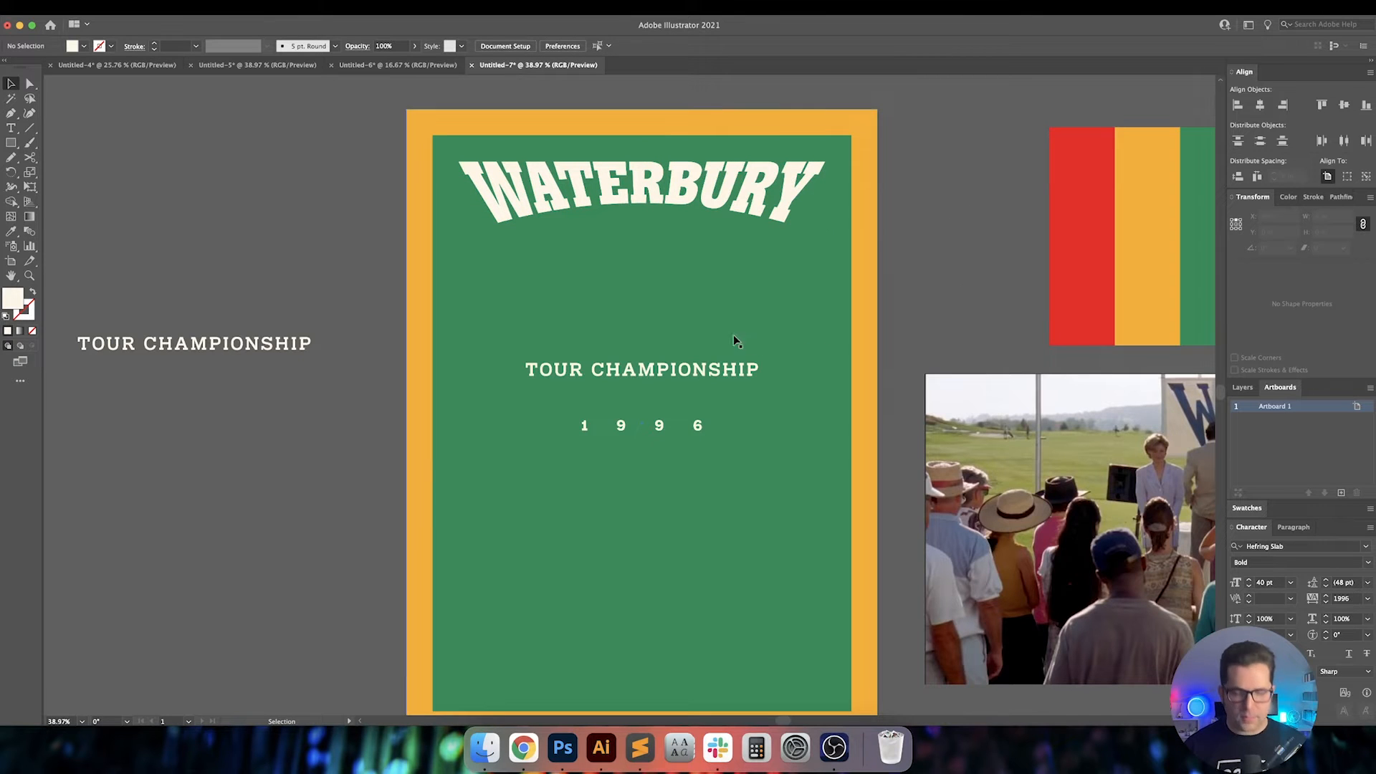
Move the poster's TOUR CHAMPIONSHIP line up beneath the WATERBURY title and scale it proportionally to 7 in wide
drag(706, 372, 706, 242)
scroll(664, 211, up, 5)
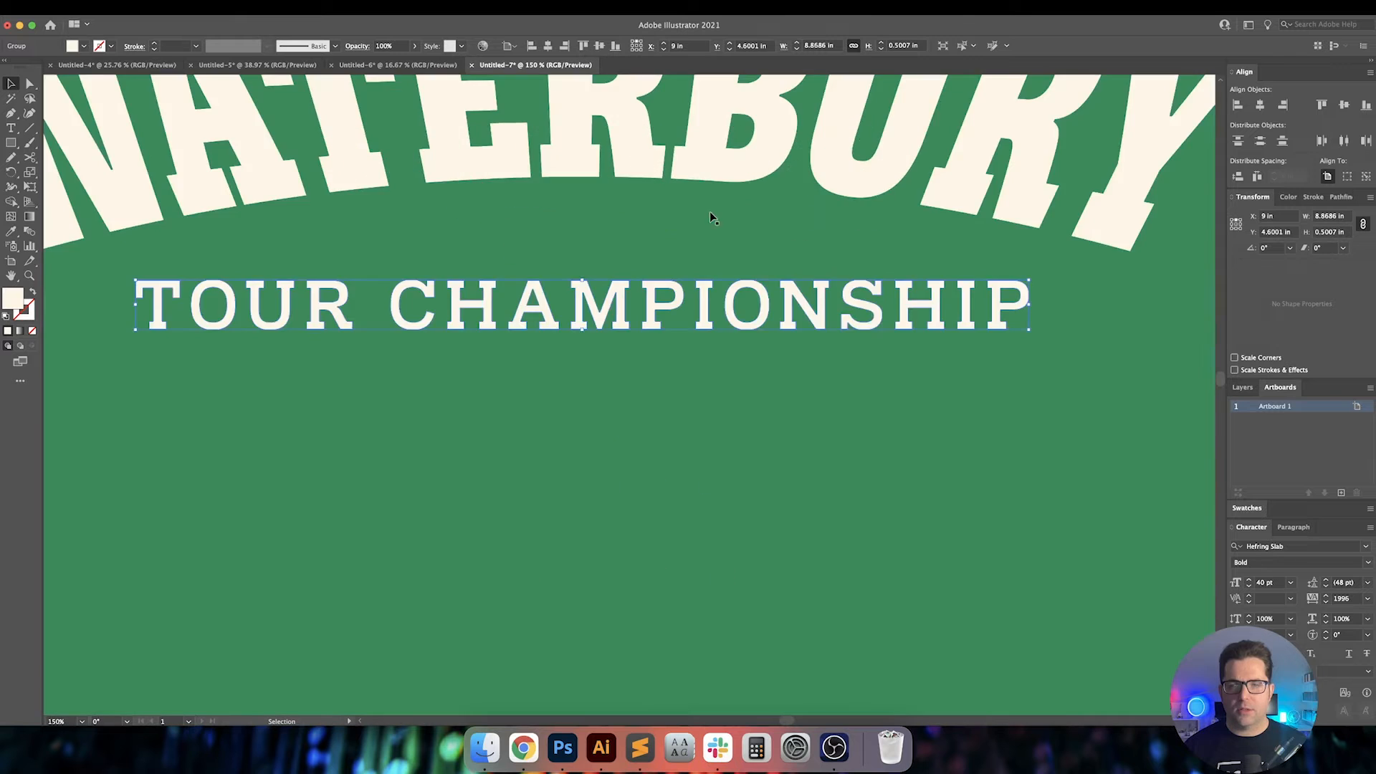
scroll(755, 445, down, 6)
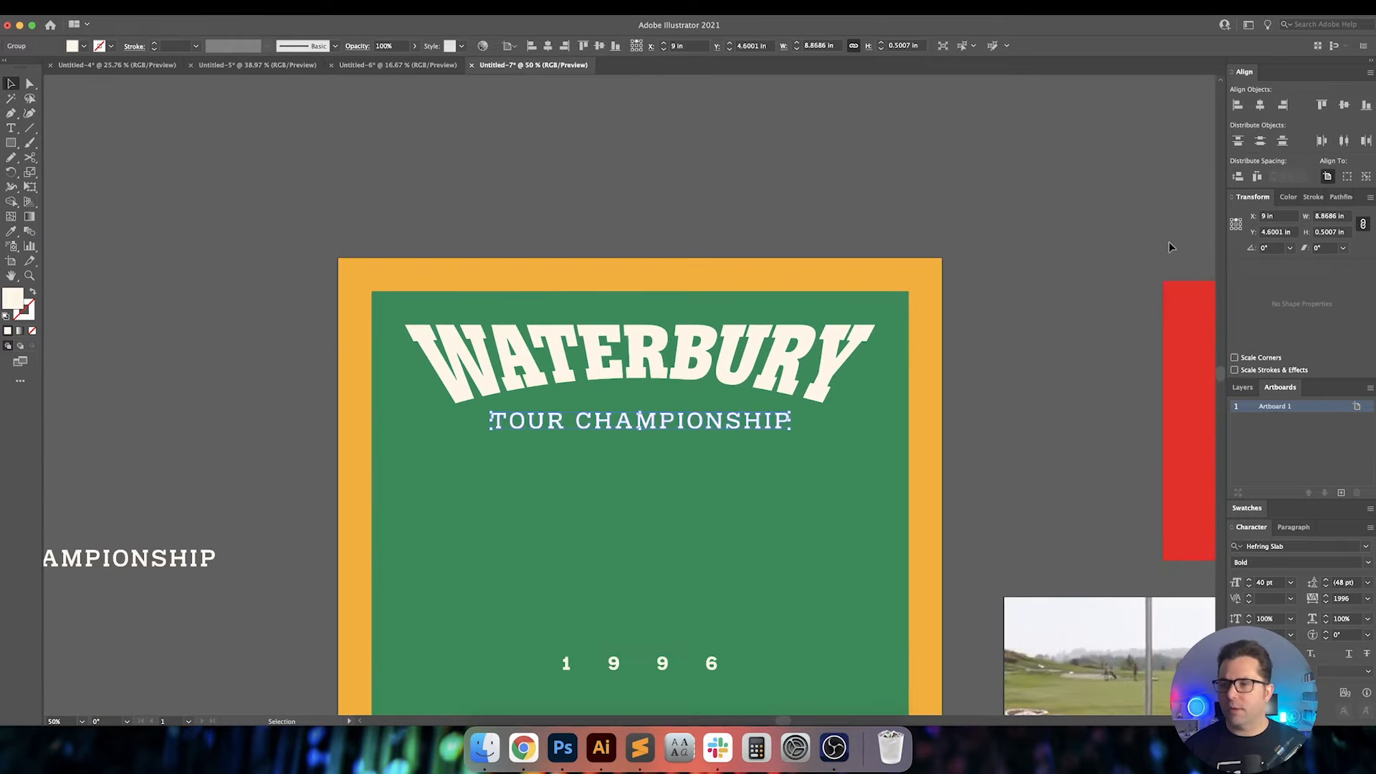
click(1334, 217)
text(7)
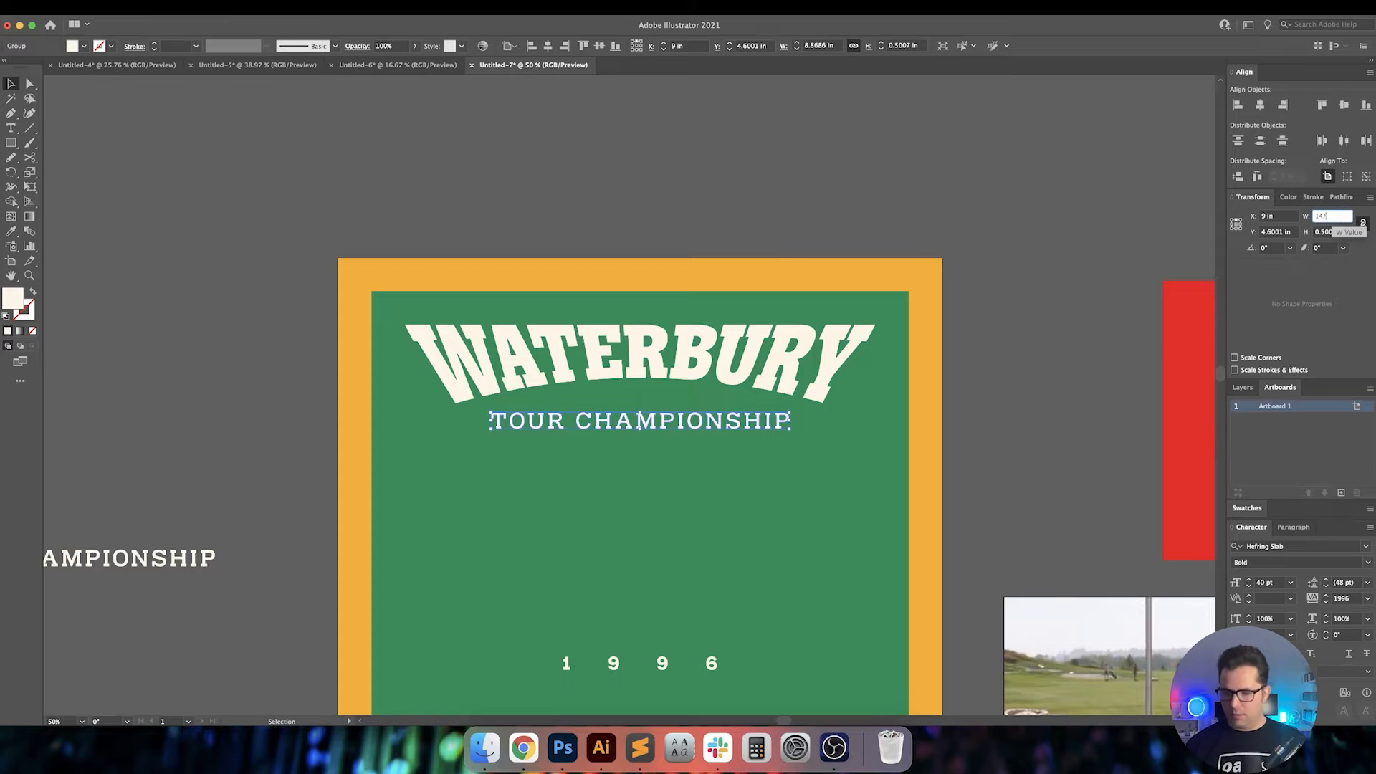
key(Return)
click(1081, 415)
drag(1081, 414, 1014, 379)
click(610, 359)
Move the TOUR CHAMPIONSHIP line closer under the title's arch, to a Y position of 4.3333 in, and deselect it
key(super+equal)
key(super+equal)
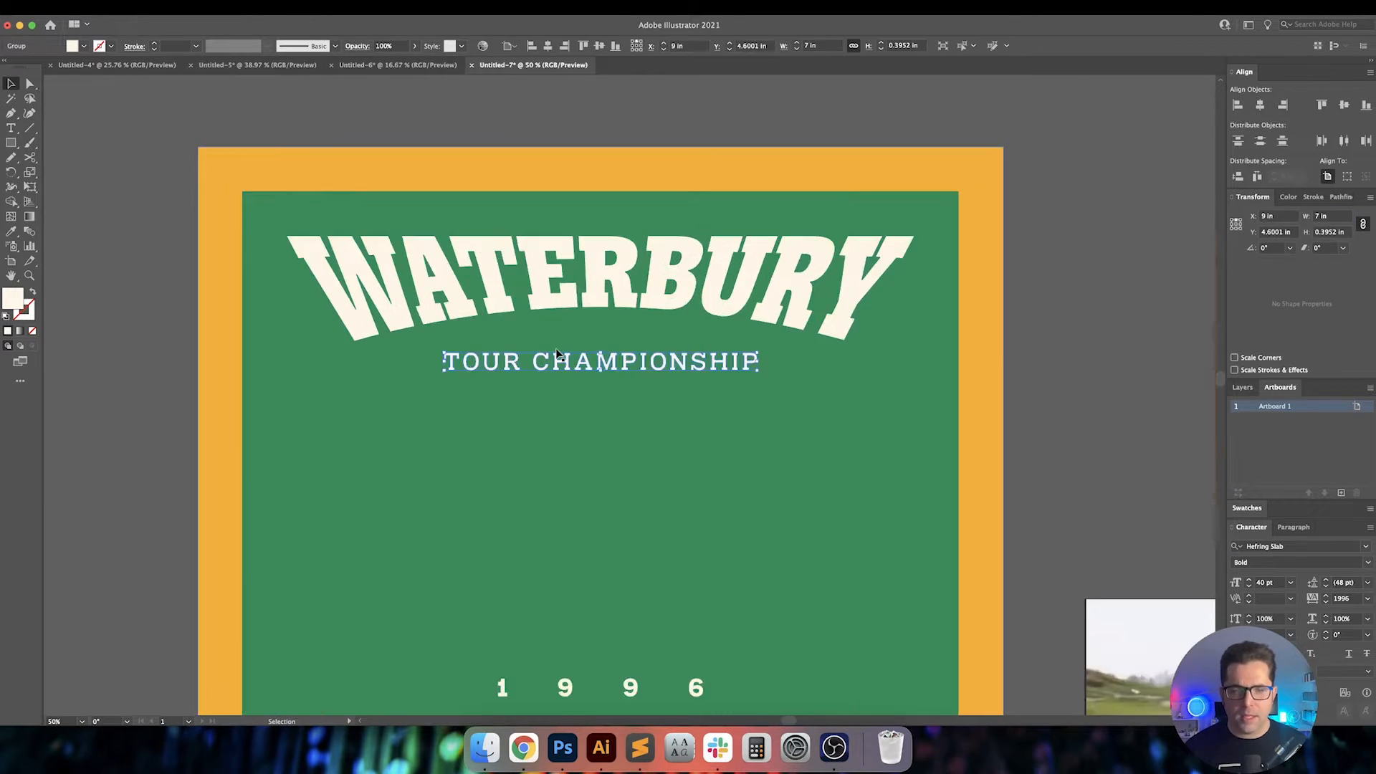
drag(601, 369, 602, 358)
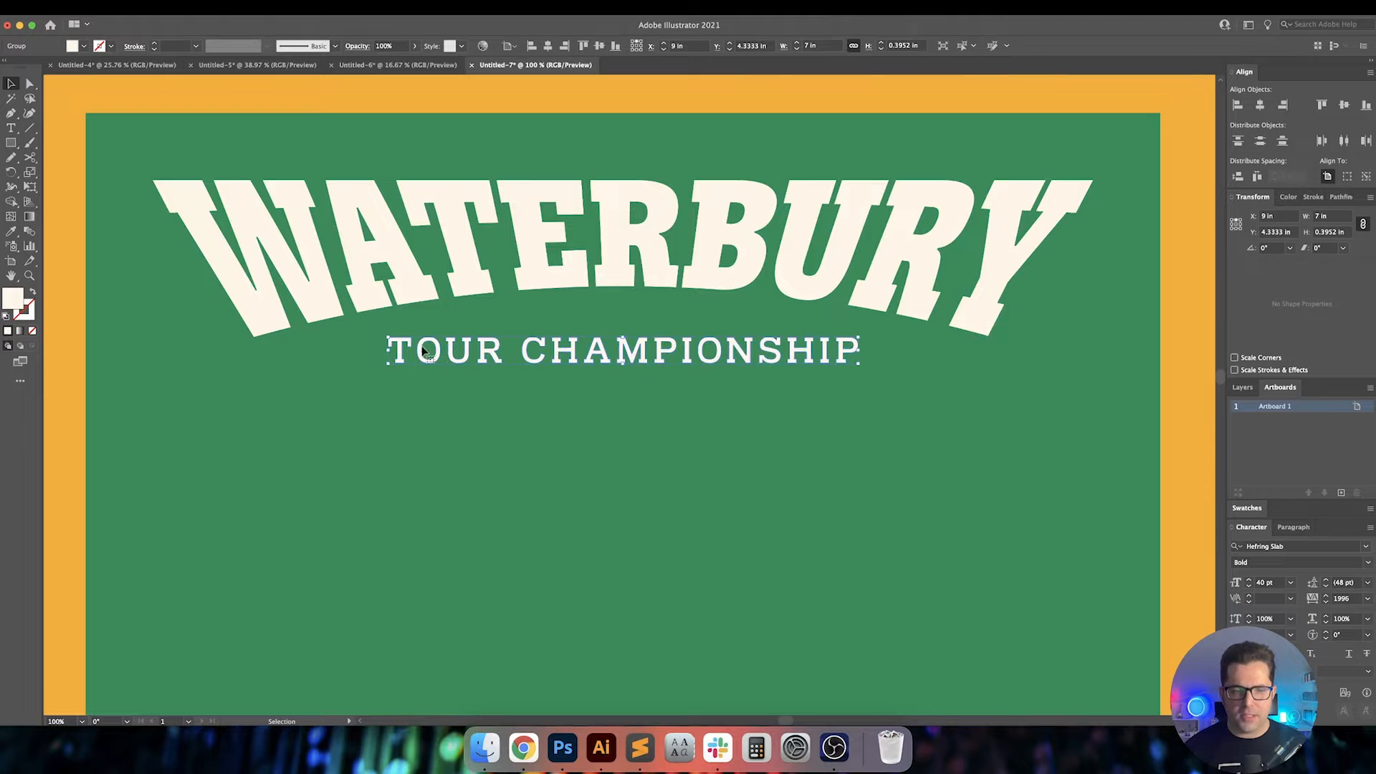
click(320, 351)
scroll(389, 344, left, 3)
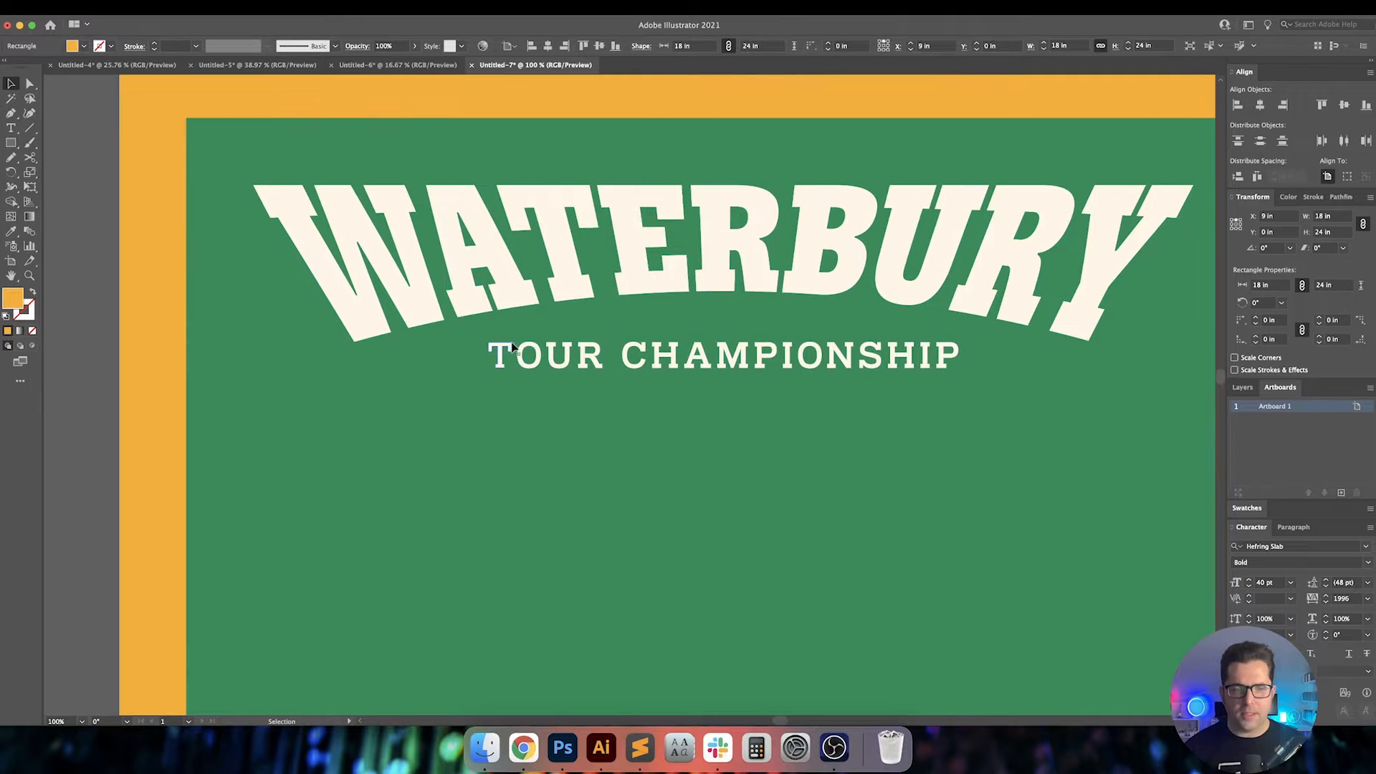
scroll(682, 410, right, 4)
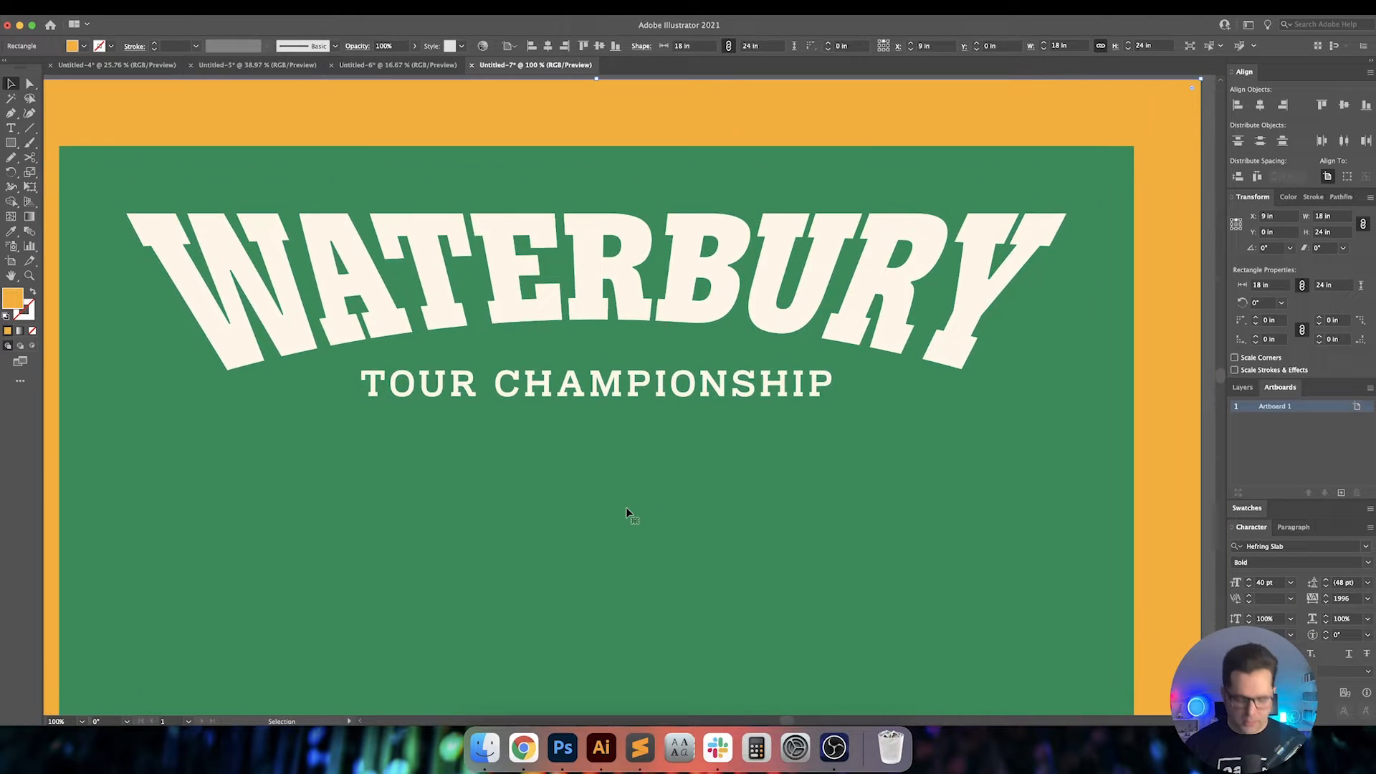
key(super+0)
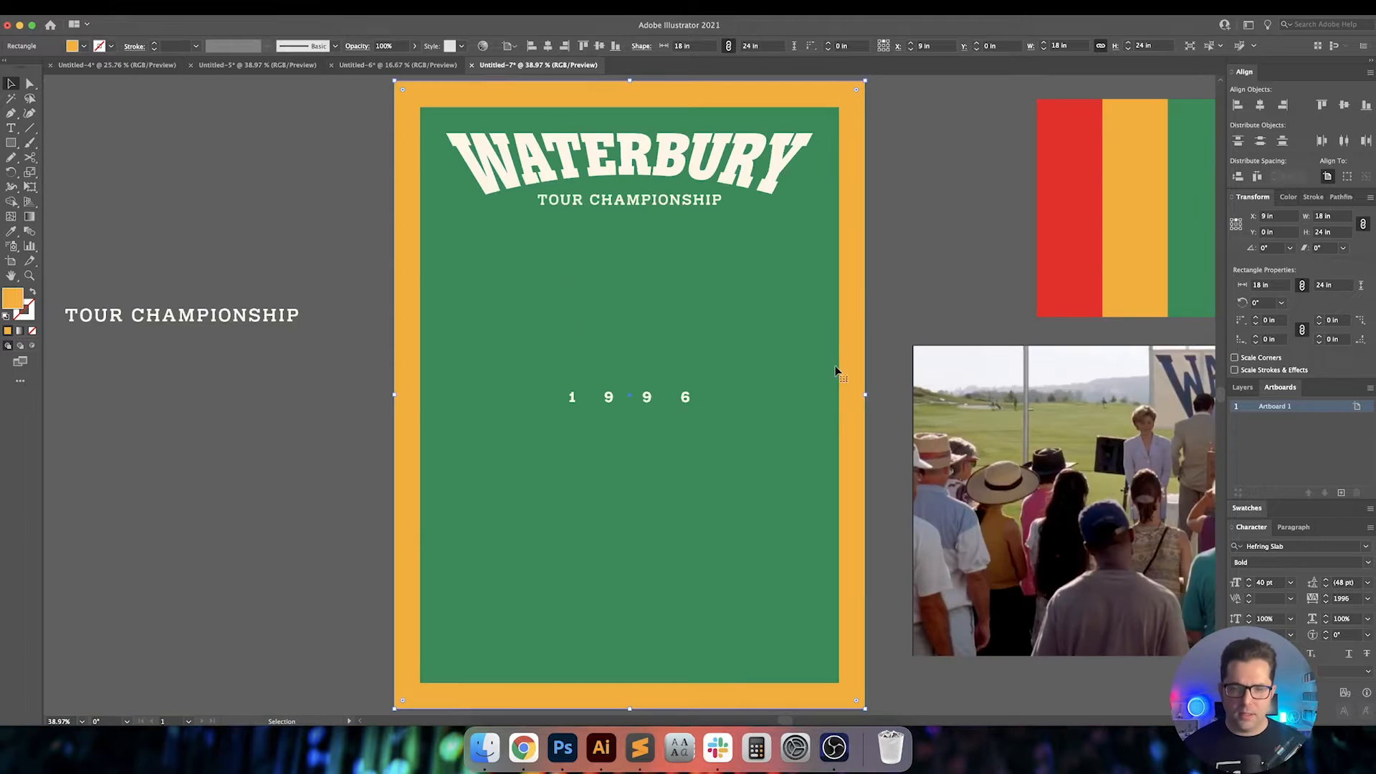
drag(824, 327, 829, 347)
click(889, 293)
scroll(741, 348, left, 2)
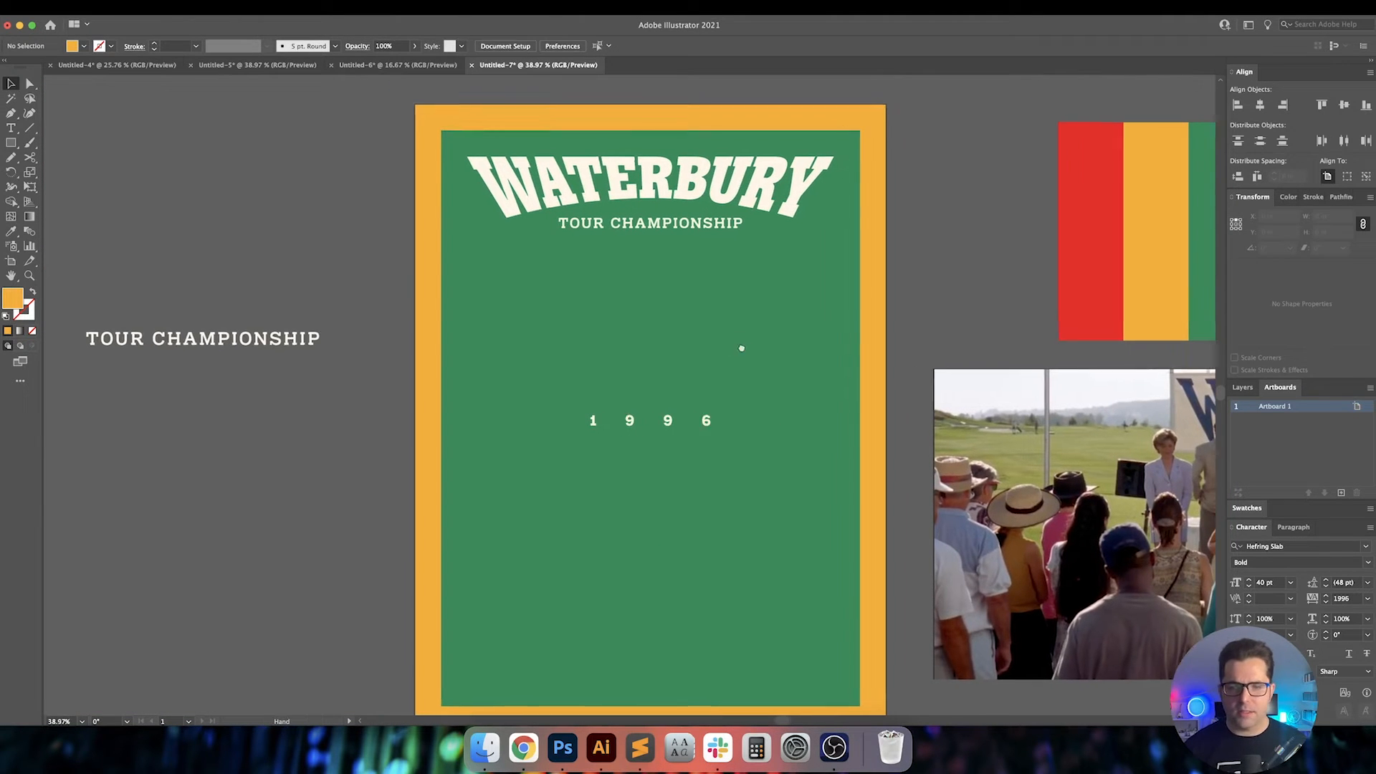
scroll(737, 385, right, 3)
Move the 1996 text straight up beneath the TOUR CHAMPIONSHIP line, to a Y position of about 5.25 in
drag(683, 406, 491, 440)
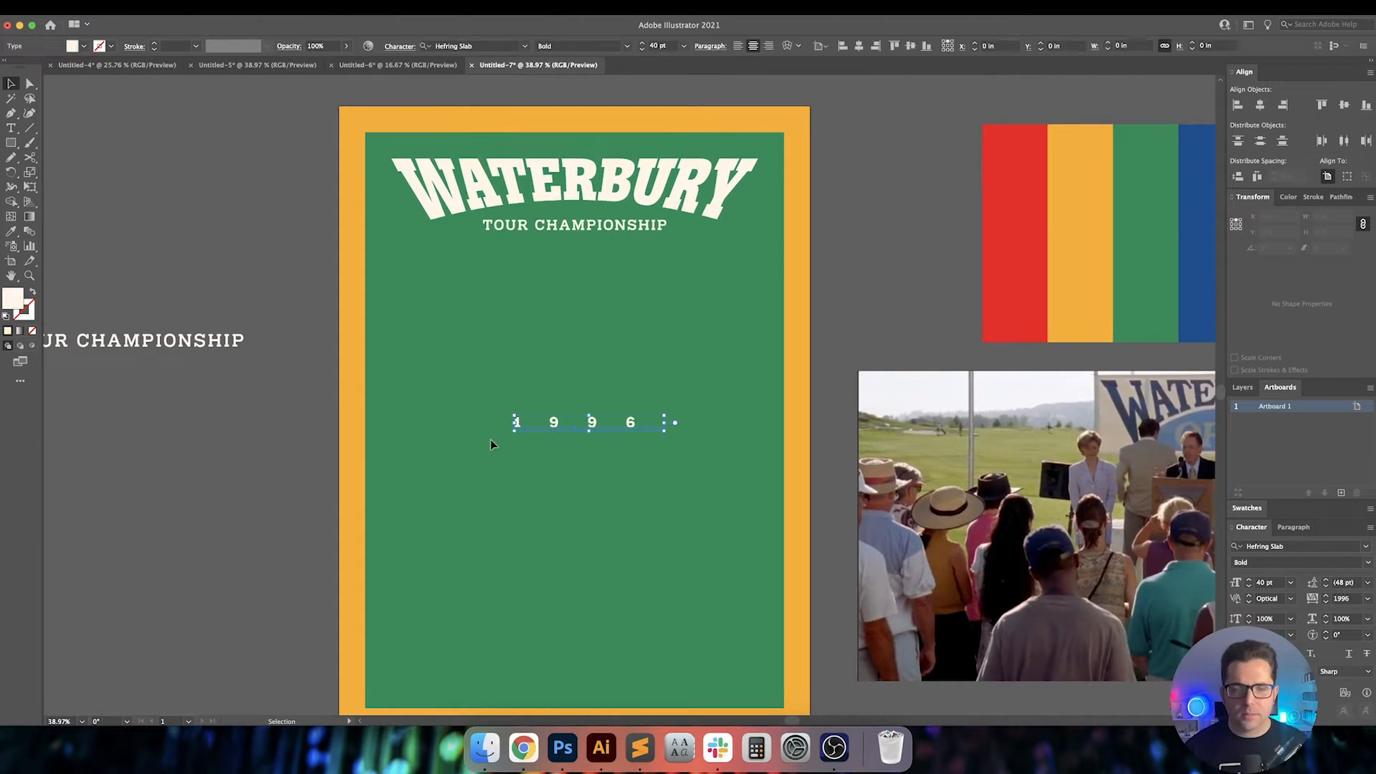
click(490, 441)
click(636, 426)
key(super+equal)
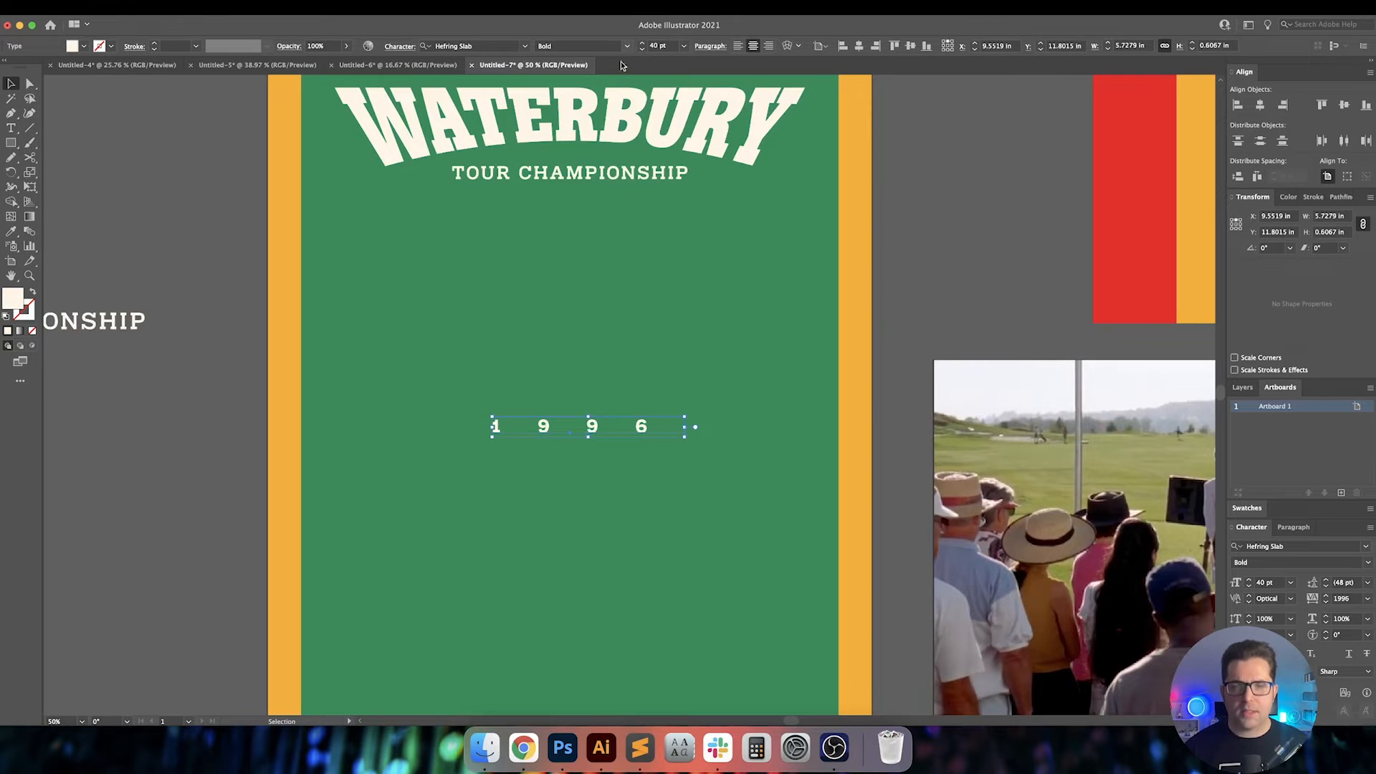
drag(629, 296, 653, 376)
drag(661, 507, 667, 296)
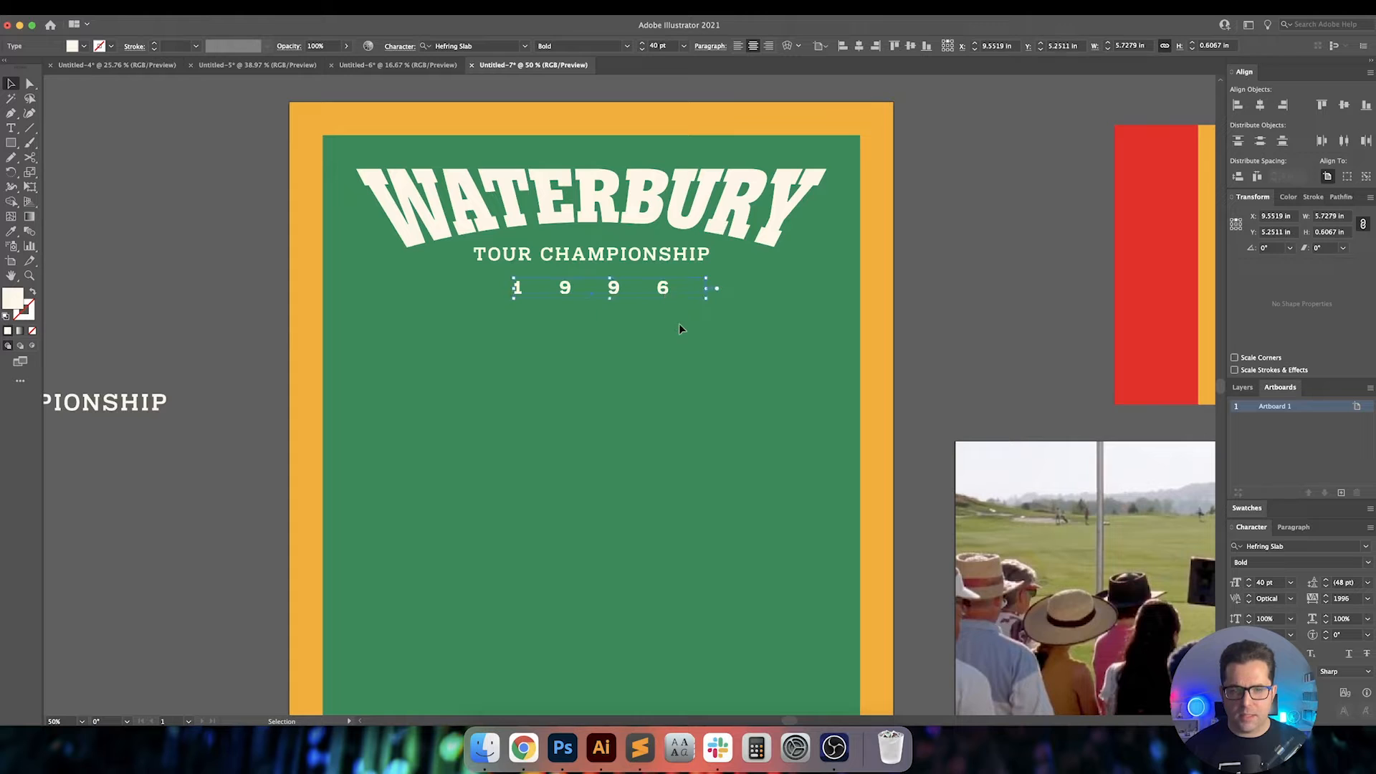
Convert the 1996 text to outlines and center it horizontally on the artboard
key(shift+super+o)
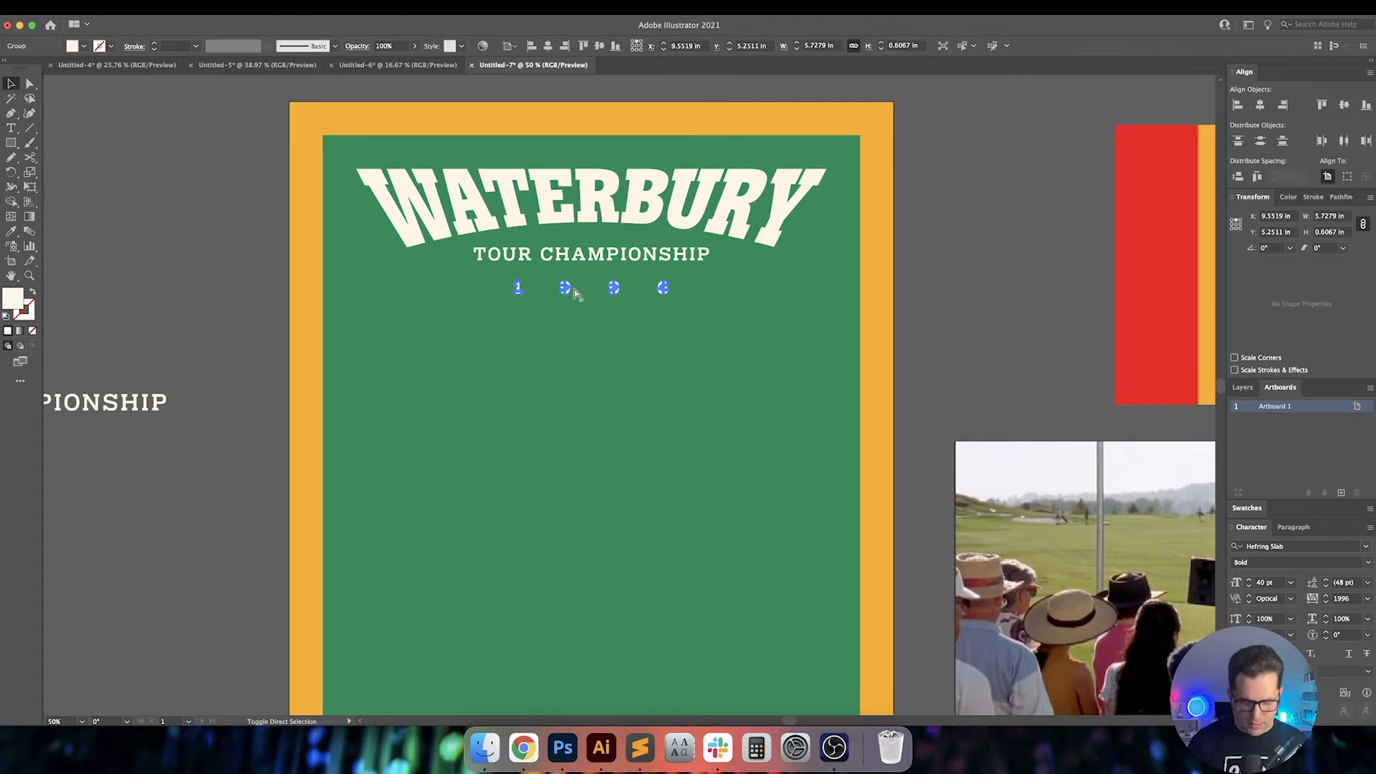
key(super+equal)
key(super+equal)
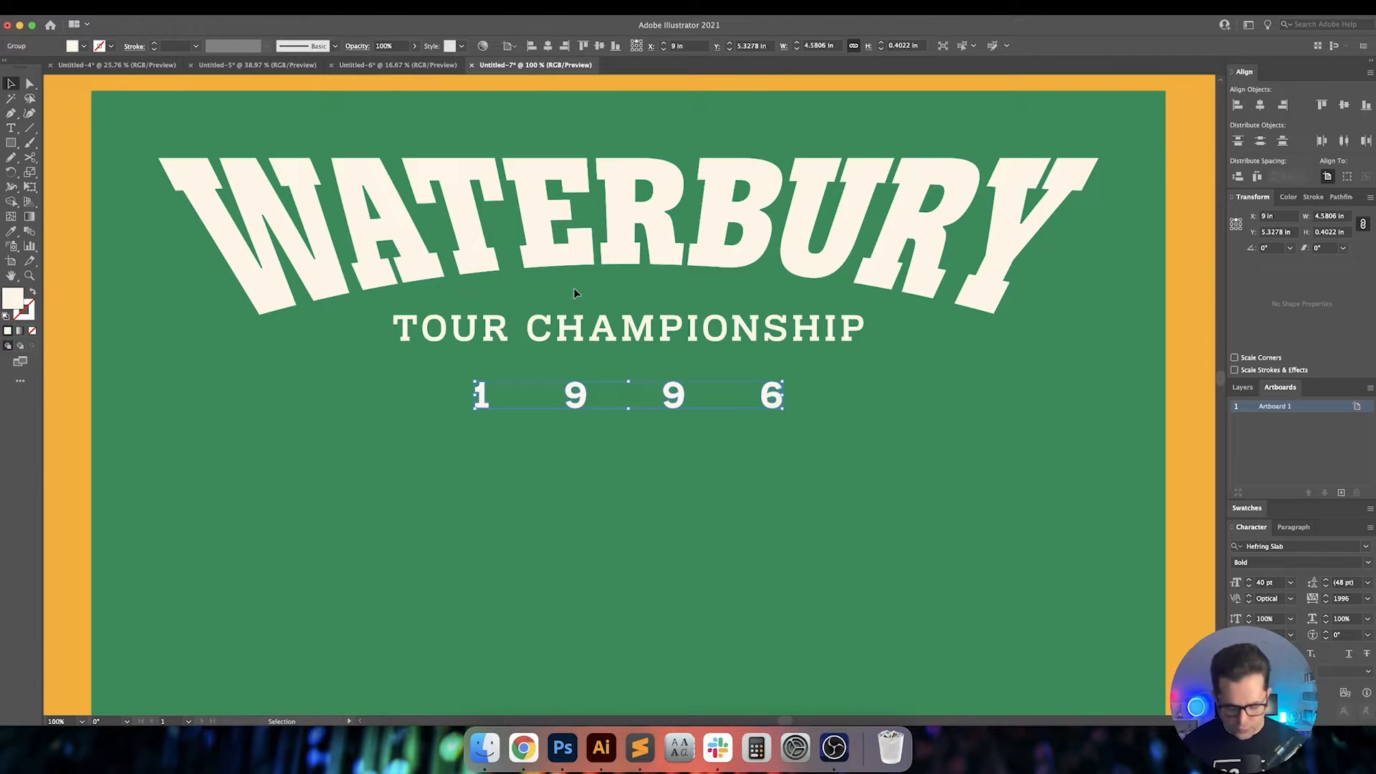
Try combining the outlined 1996 digits into a compound path with alignment set to the selection
key(super+8)
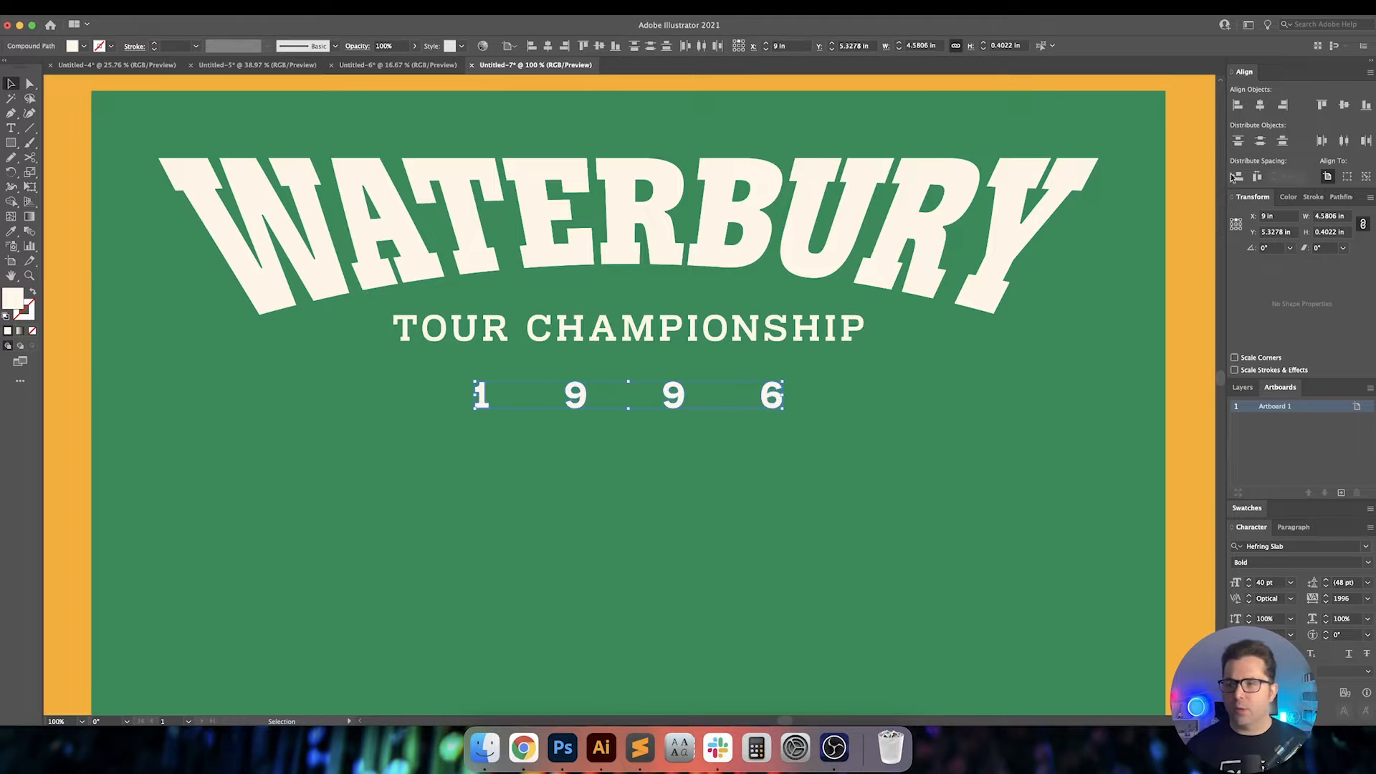
click(1347, 176)
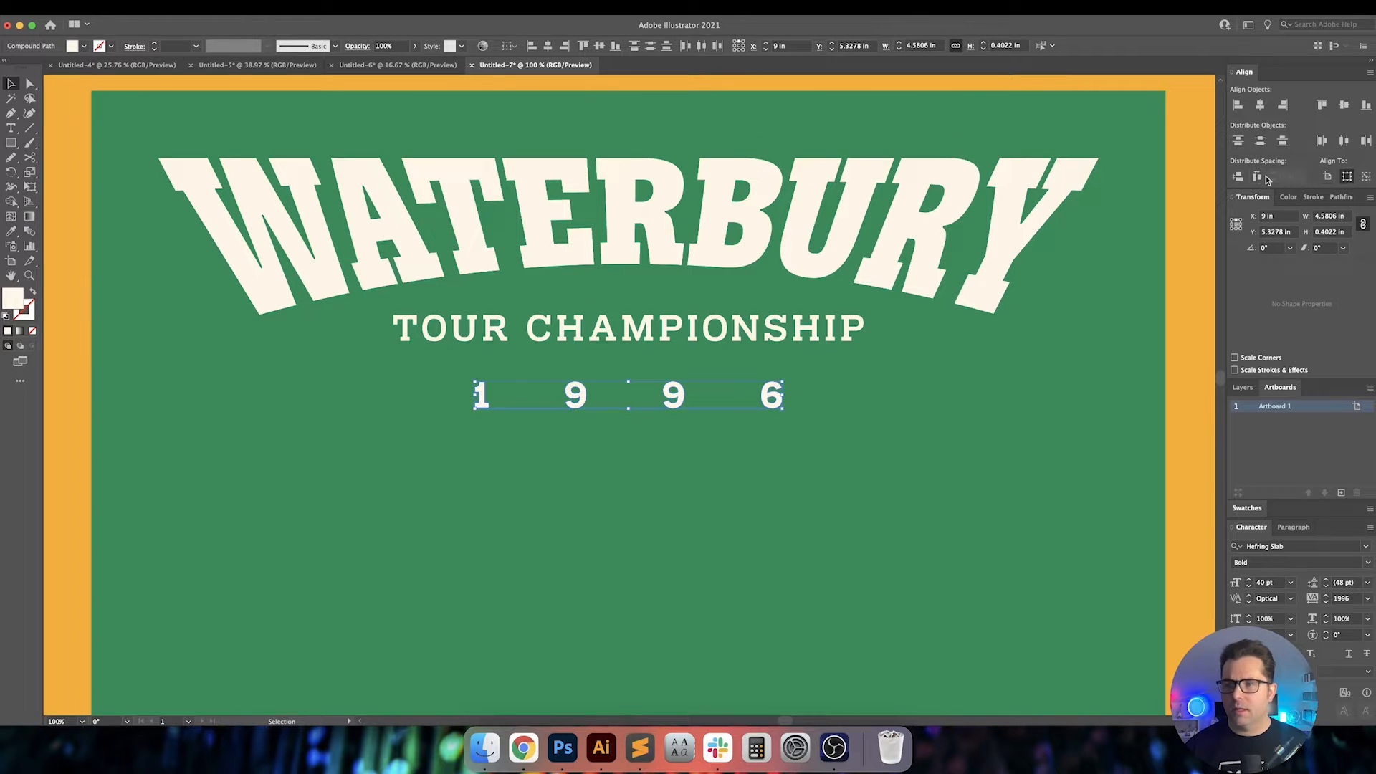
click(893, 485)
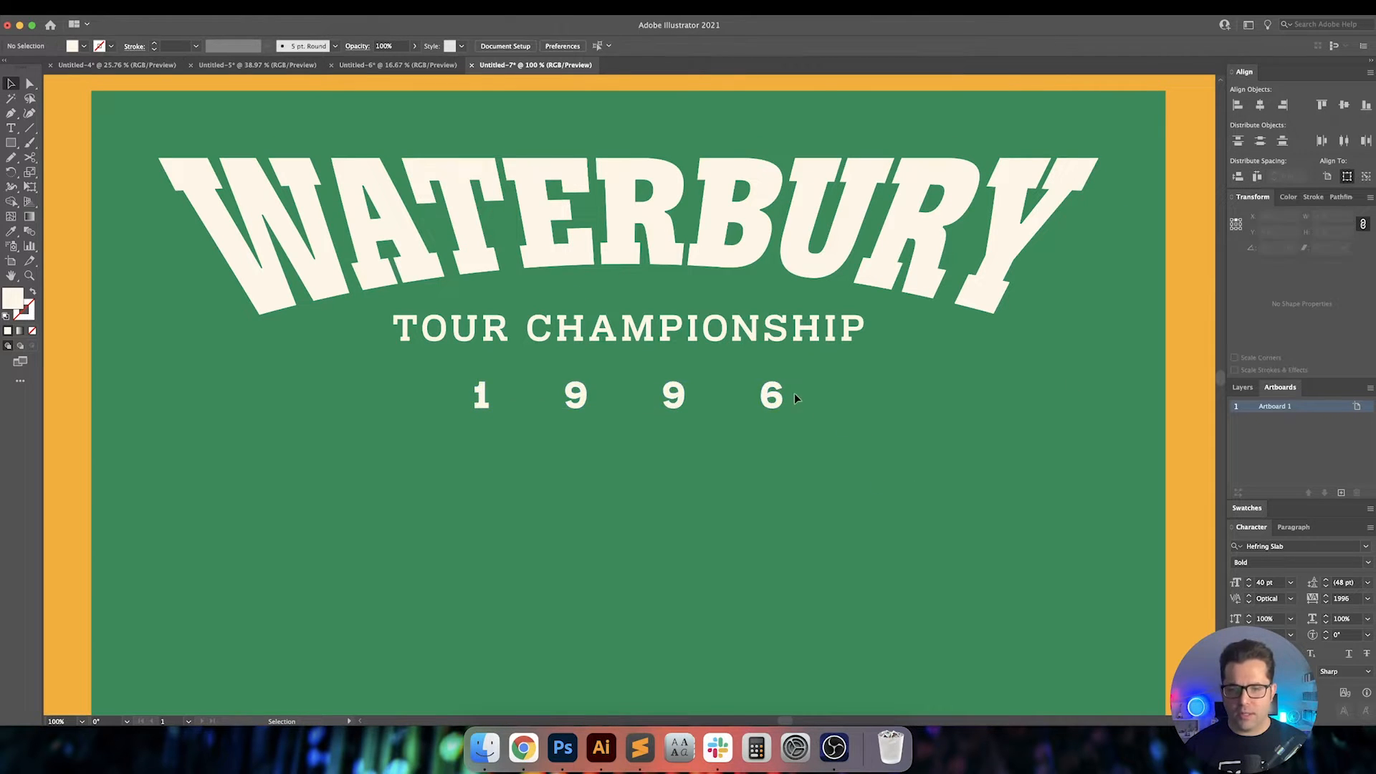
drag(796, 375, 481, 430)
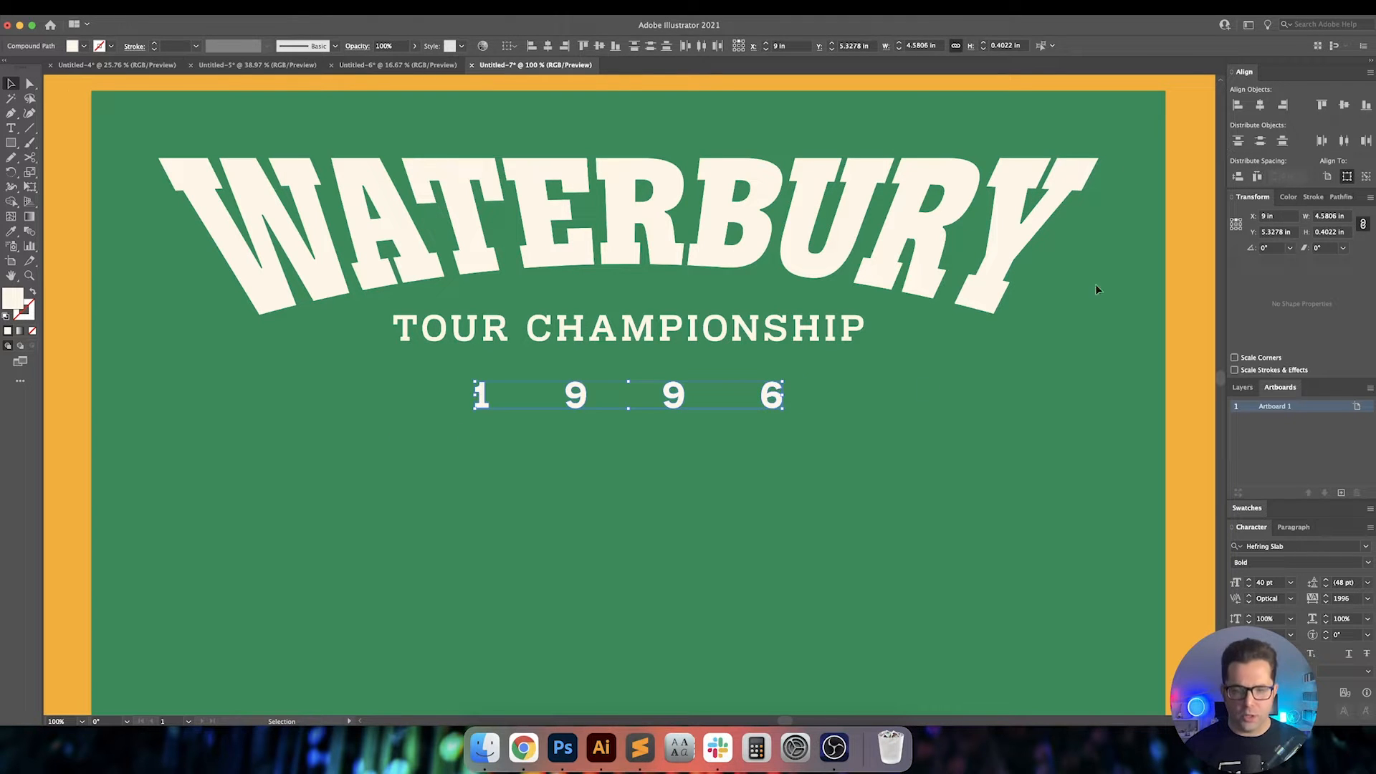
click(824, 443)
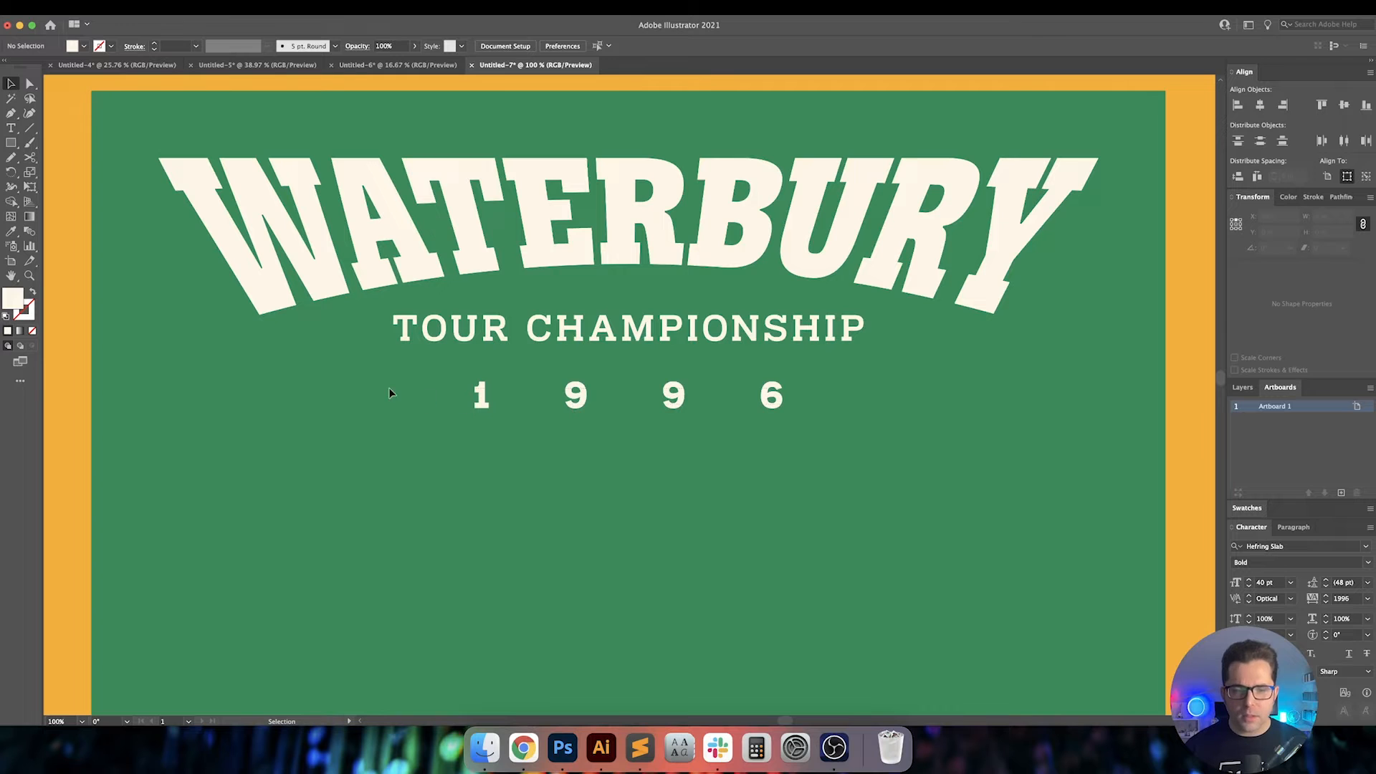
drag(389, 393, 513, 403)
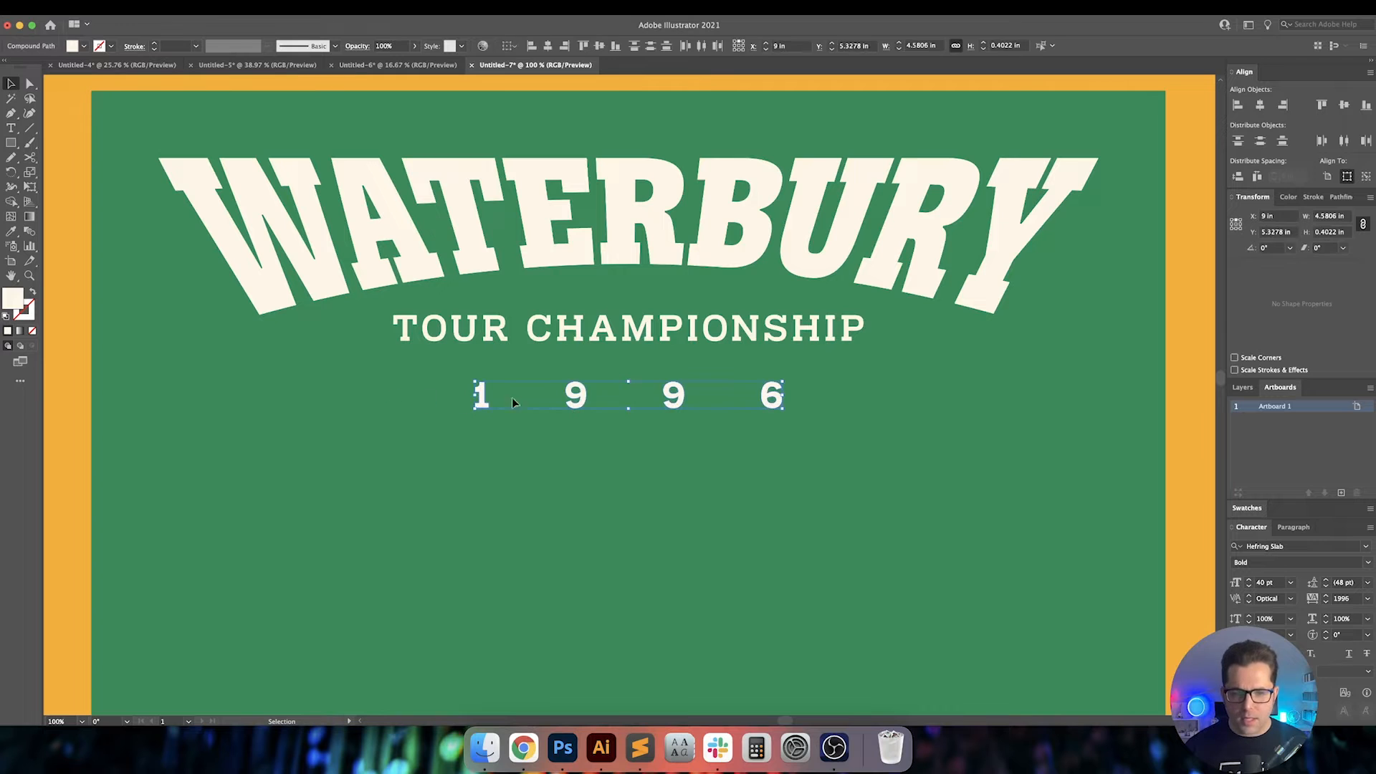
Unite the outlined 1996 digits with Pathfinder and deselect them
click(1339, 196)
click(1235, 229)
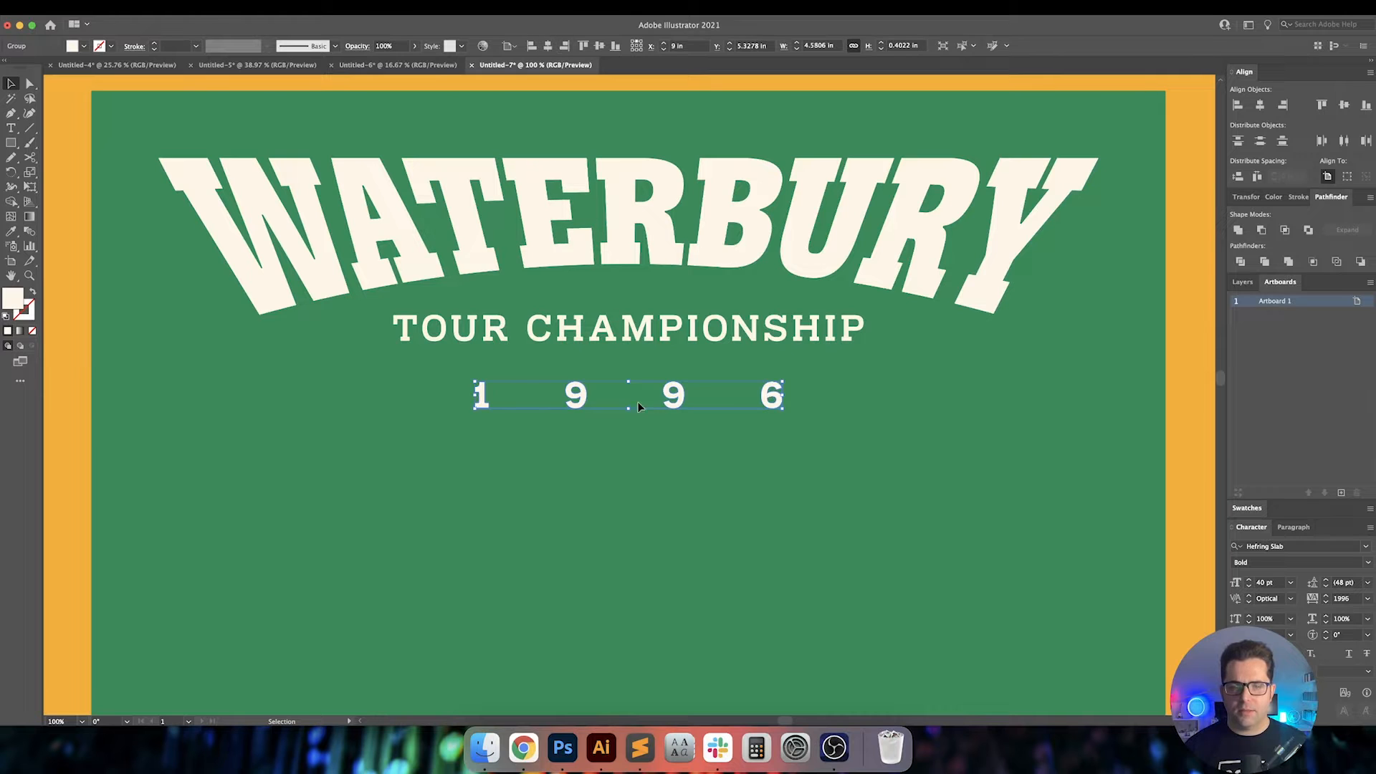
click(734, 380)
Fill the 1996 digits with the yellow sampled from the poster border and deselect them
scroll(630, 416, up, 1)
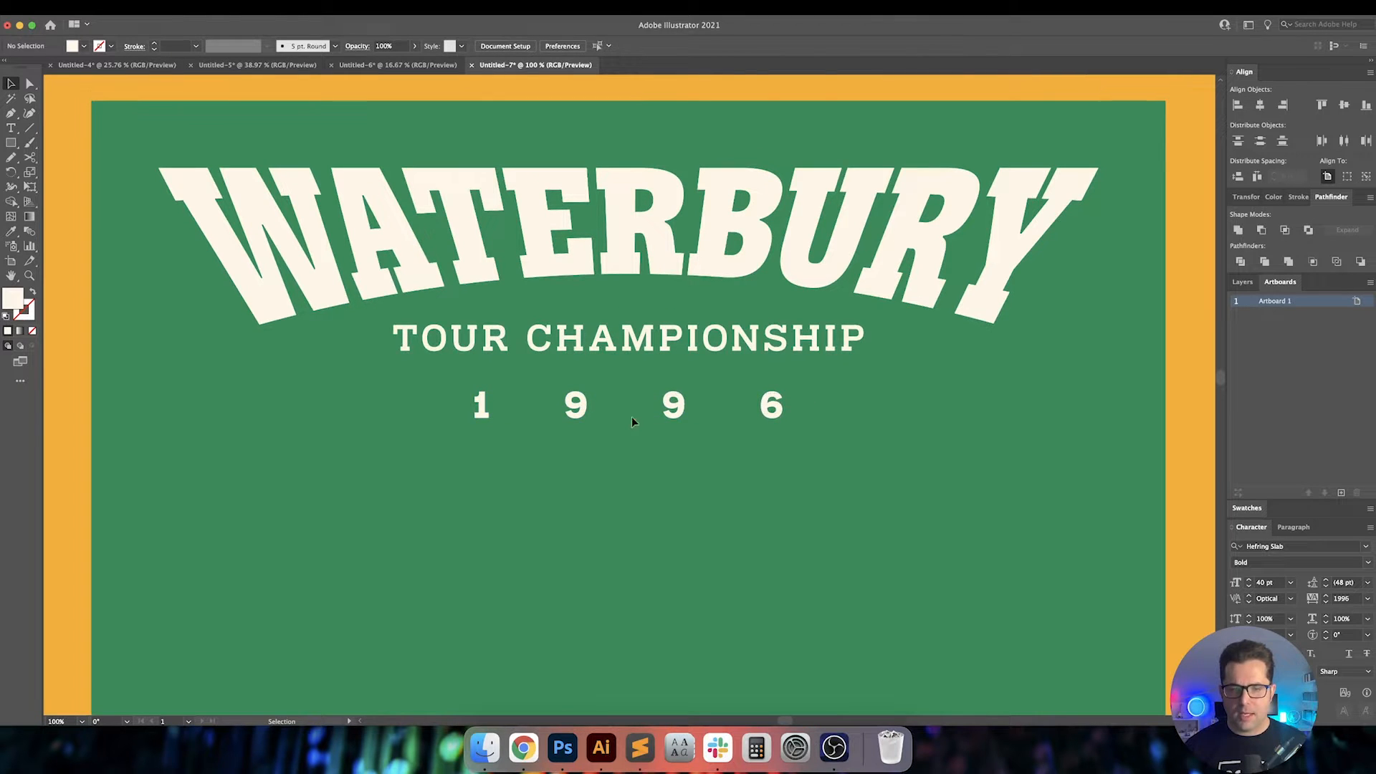
click(678, 414)
scroll(684, 414, right, 1)
key(i)
click(1169, 387)
key(v)
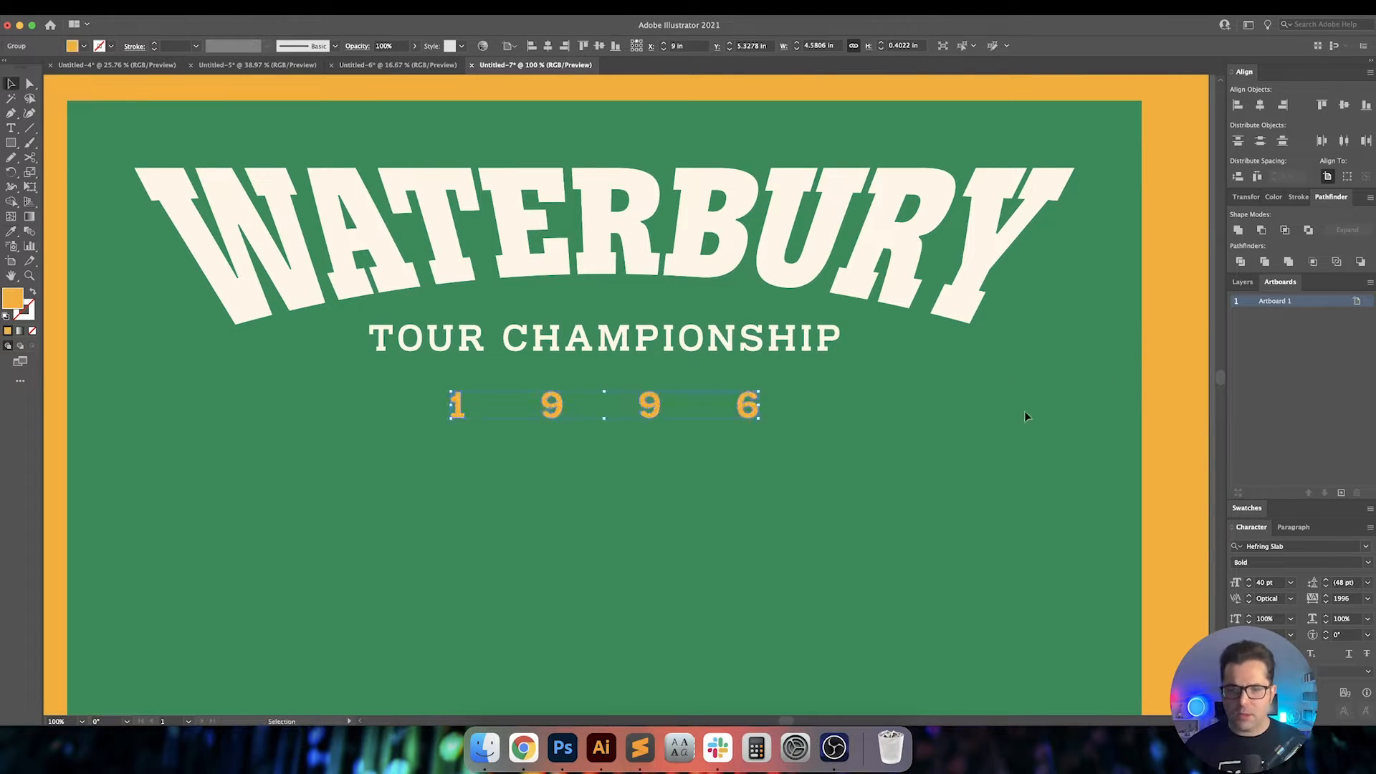
click(916, 439)
mouse_move(866, 442)
mouse_down()
mouse_move(922, 449)
mouse_move(863, 464)
mouse_up()
scroll(688, 434, up, 3)
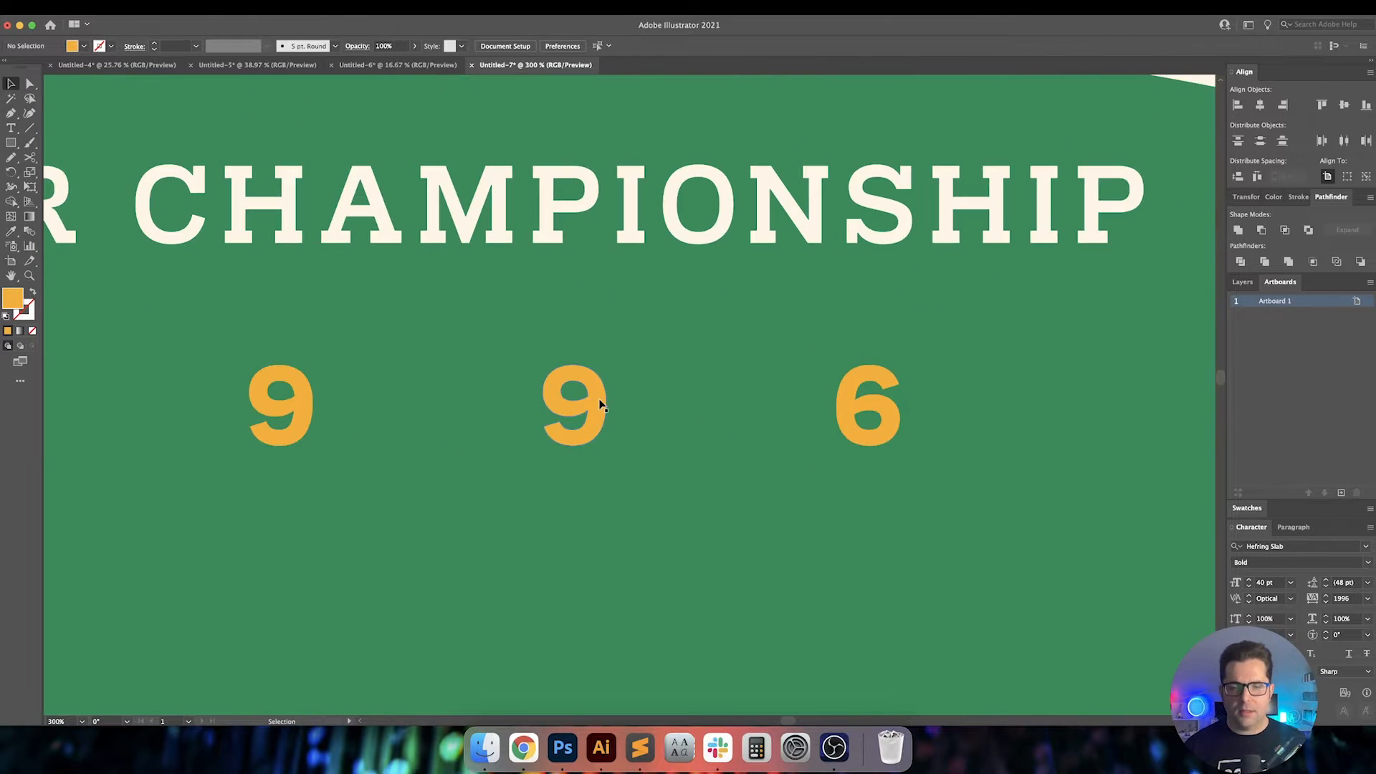
click(603, 403)
key(Return)
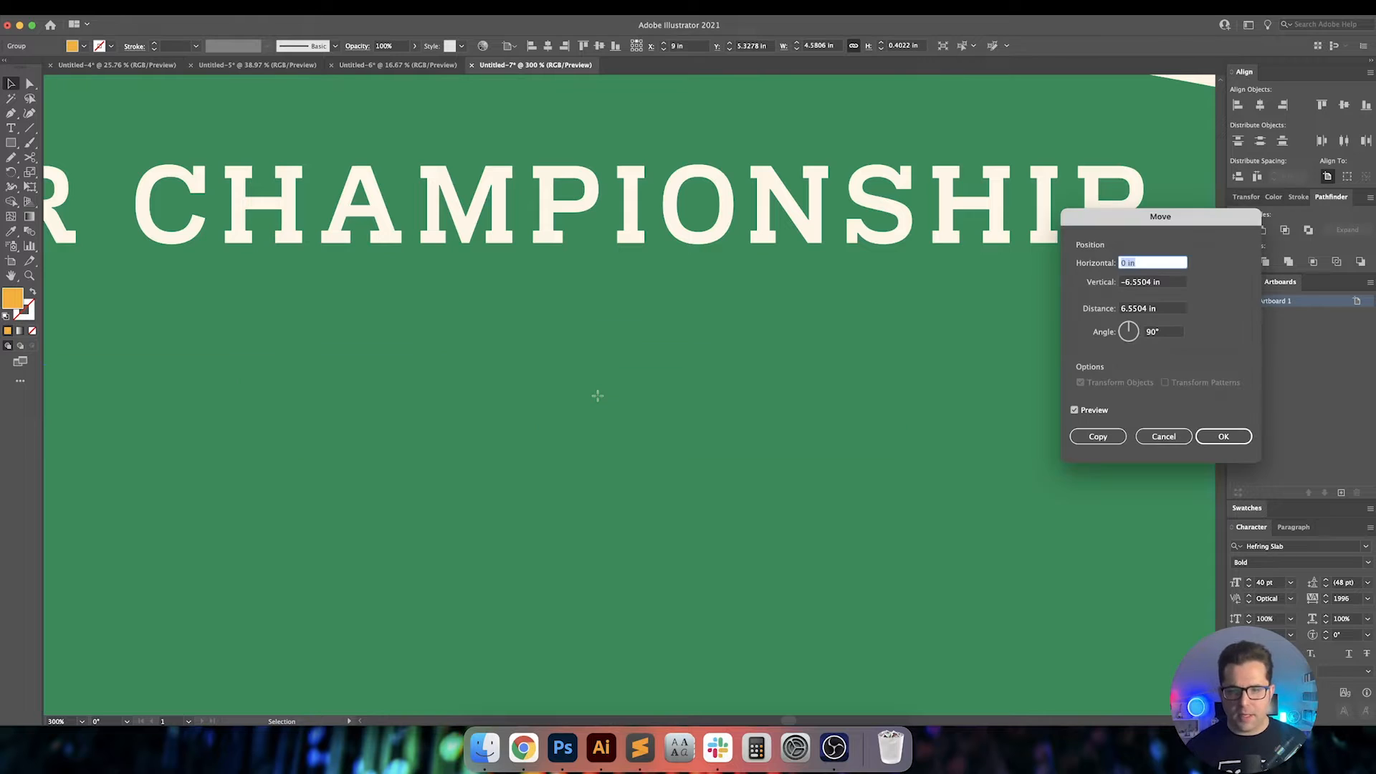
key(Escape)
key(a)
key(v)
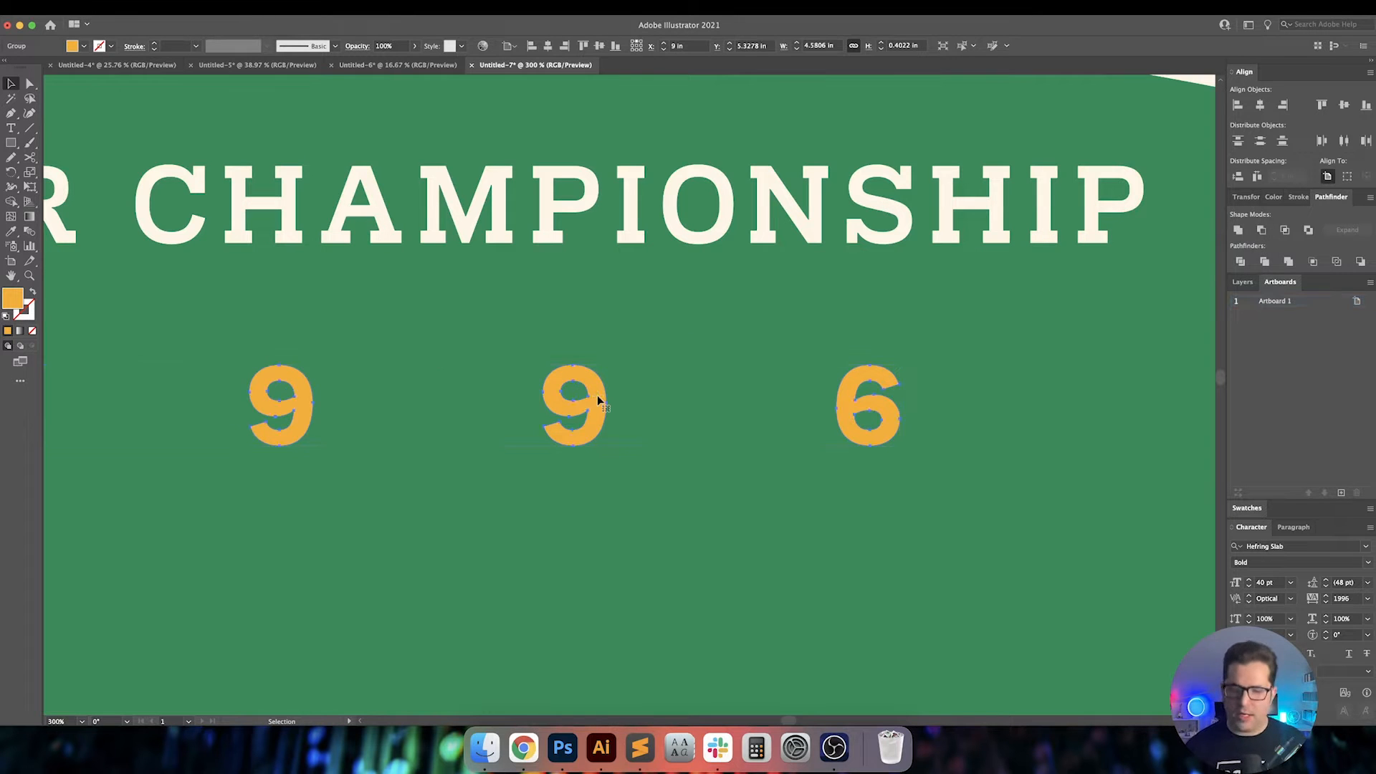
Offset the duplicated 1996 digits from the originals by 0.125 in horizontally and 0.125 in vertically, and deselect them
key(Return)
key(Tab)
text(.121)
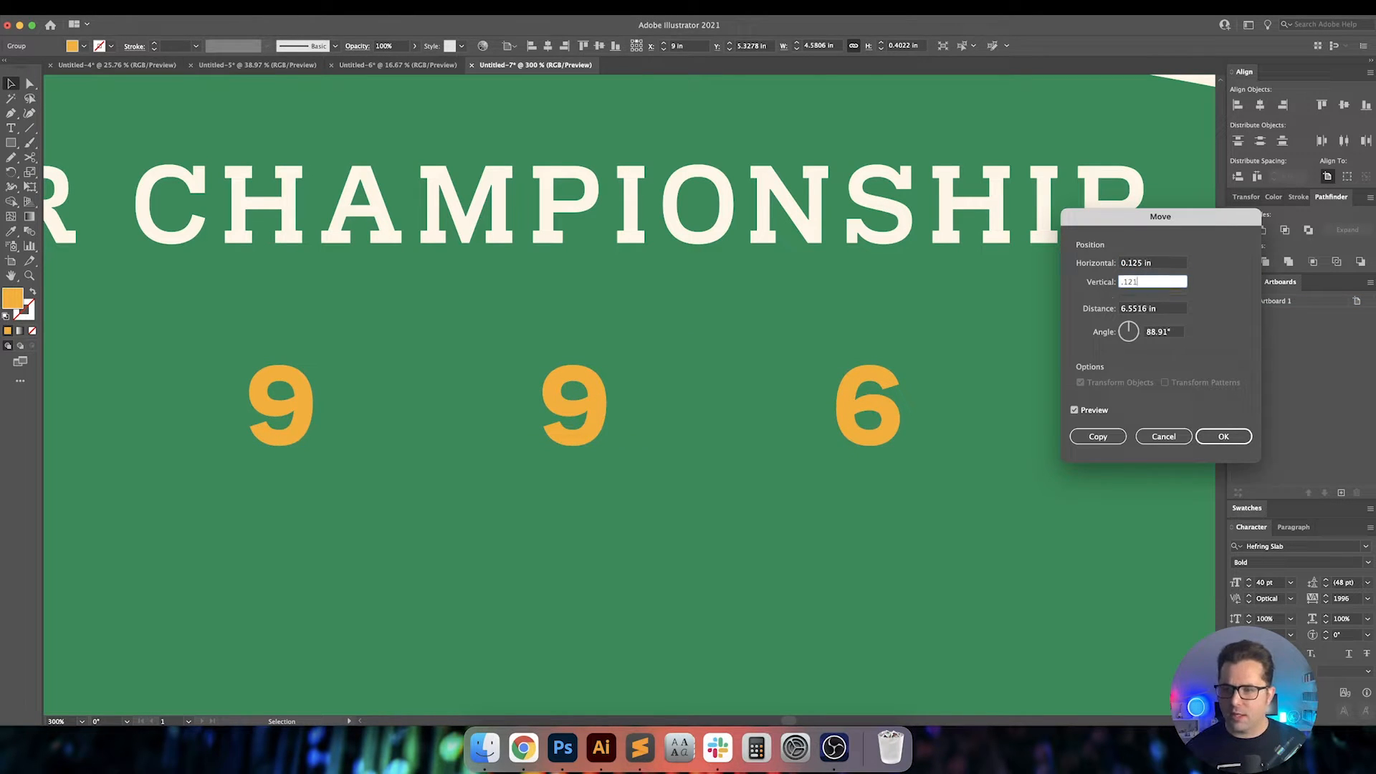
text(5)
key(Tab)
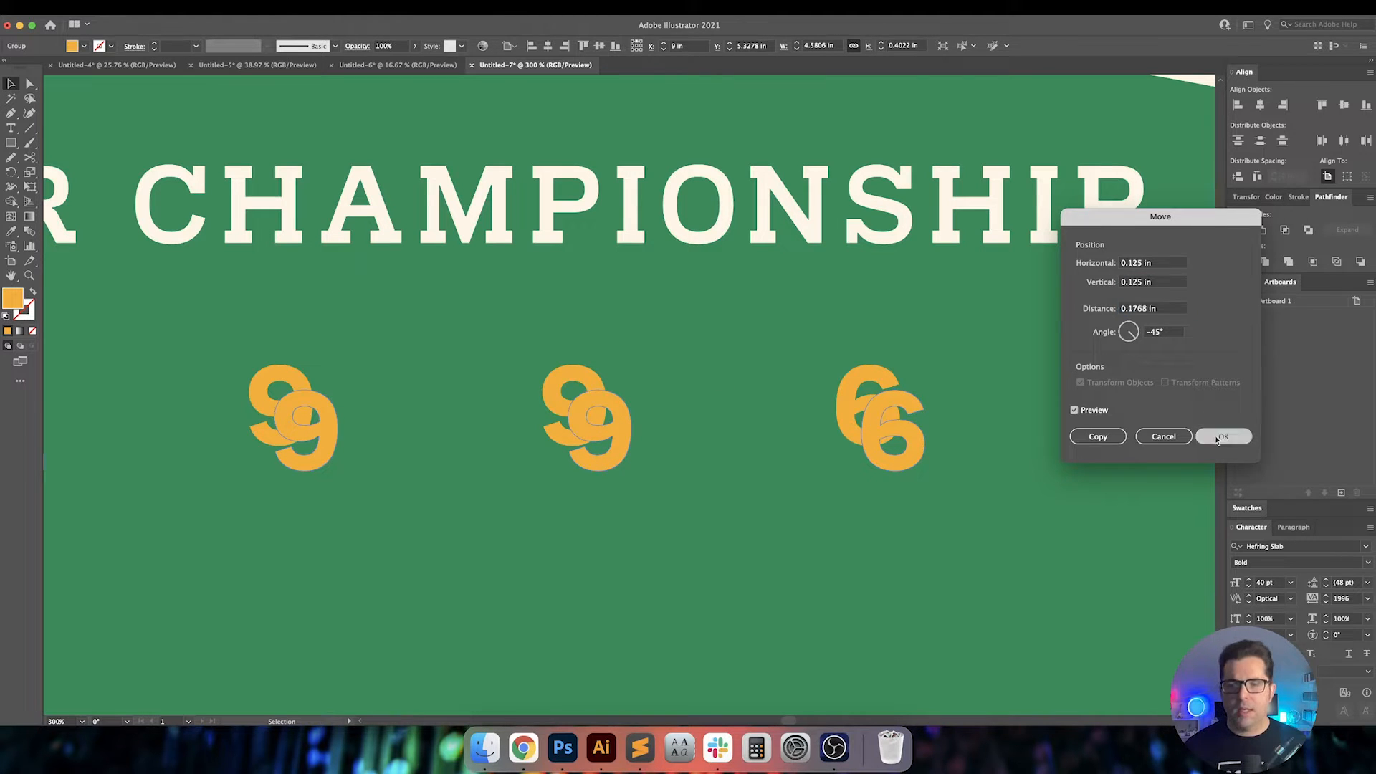
click(1224, 436)
click(1036, 427)
scroll(970, 444, left, 2)
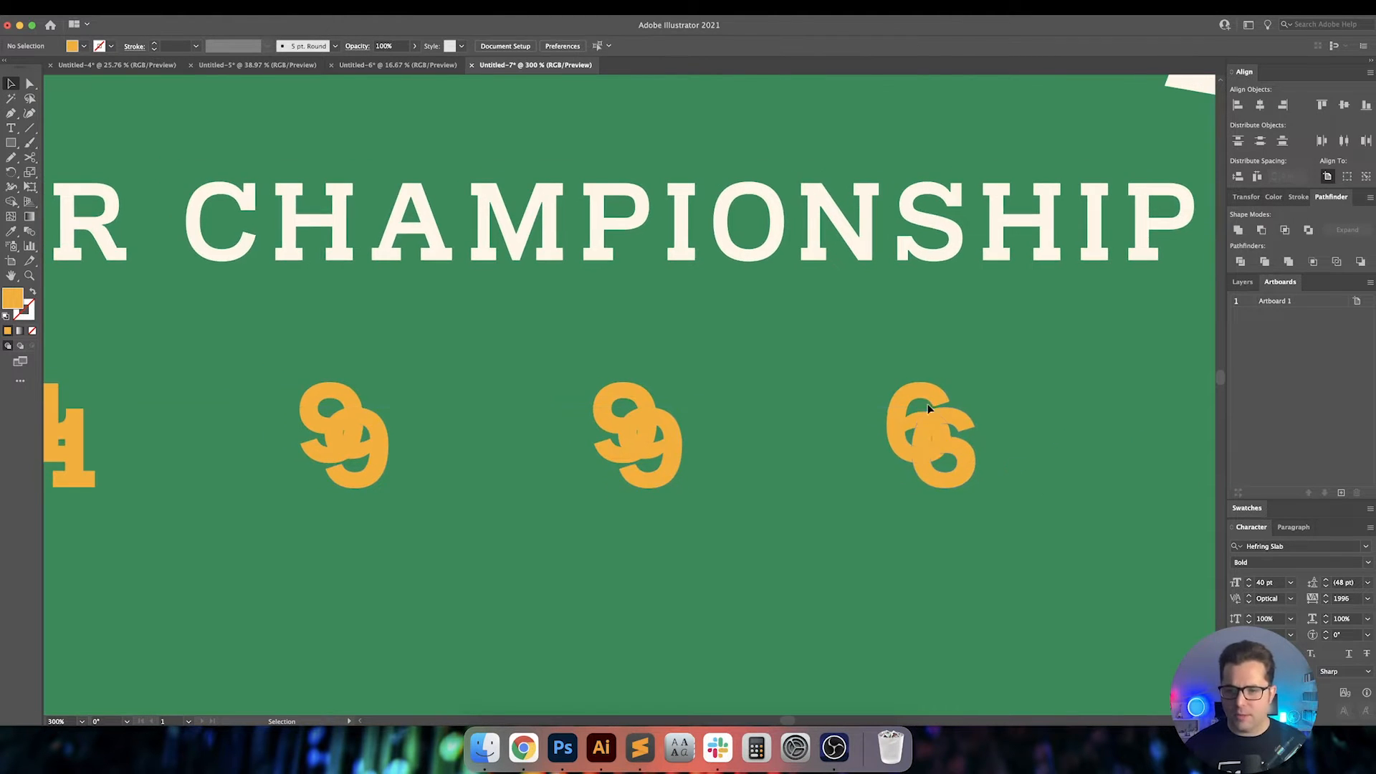
Blend the original and offset 1996 digits using Specified Steps spacing with 40 steps
click(922, 394)
click(974, 385)
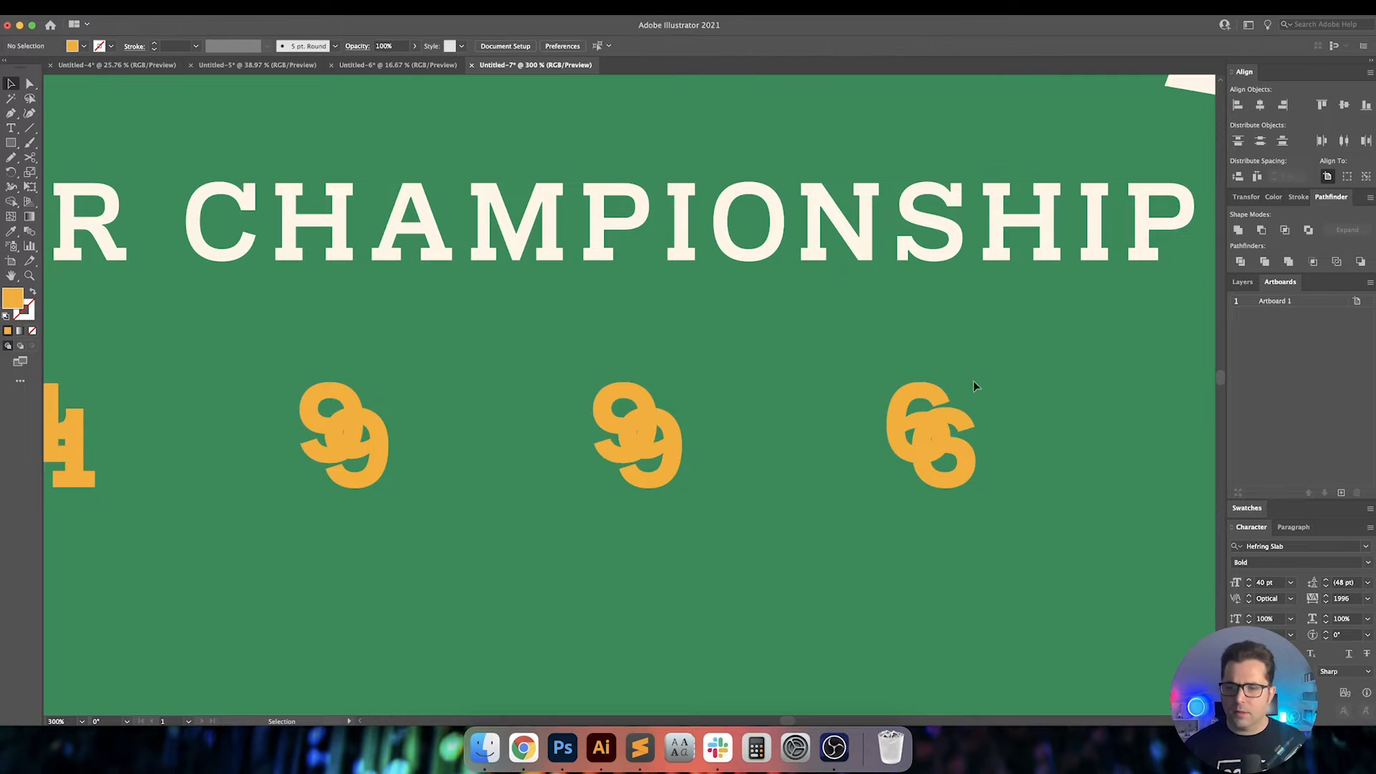
key(ctrl+a)
key(ctrl+alt+b)
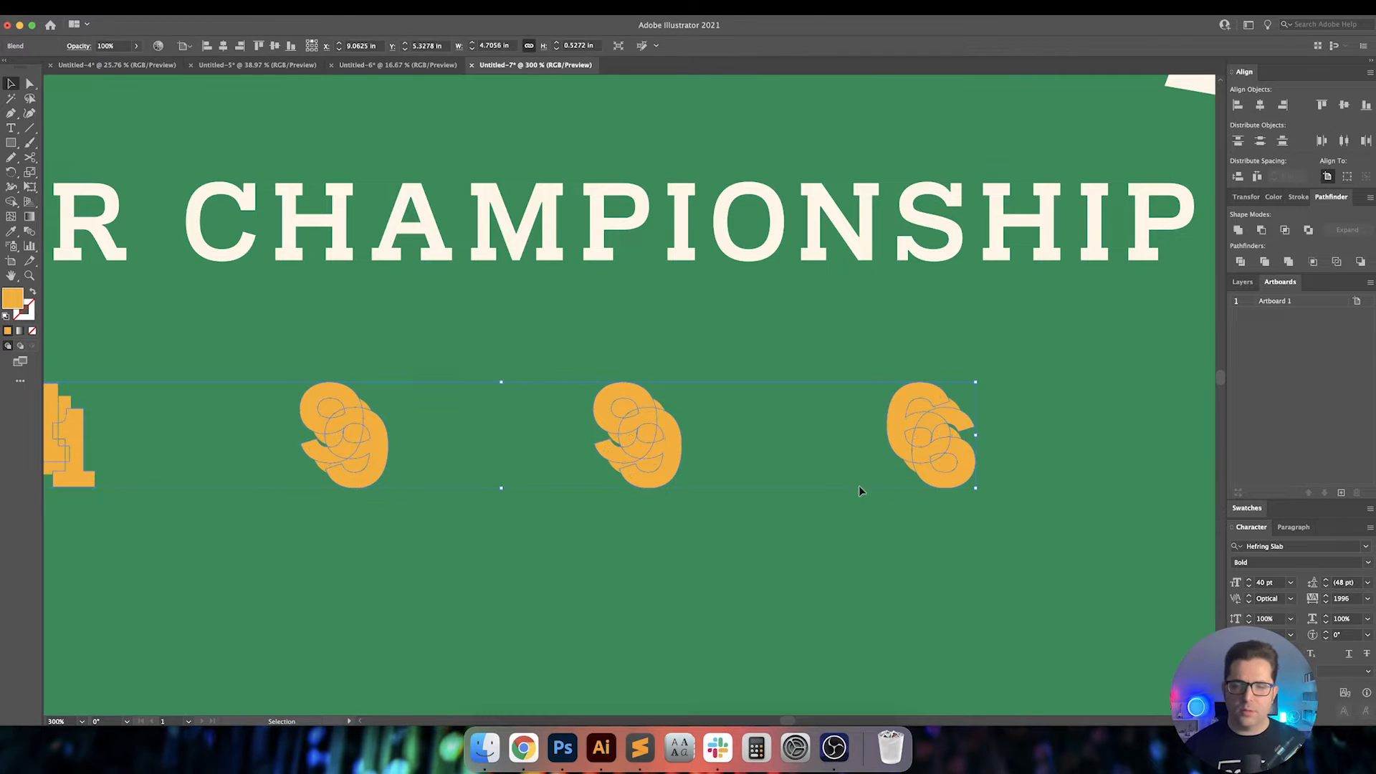
double_click(30, 231)
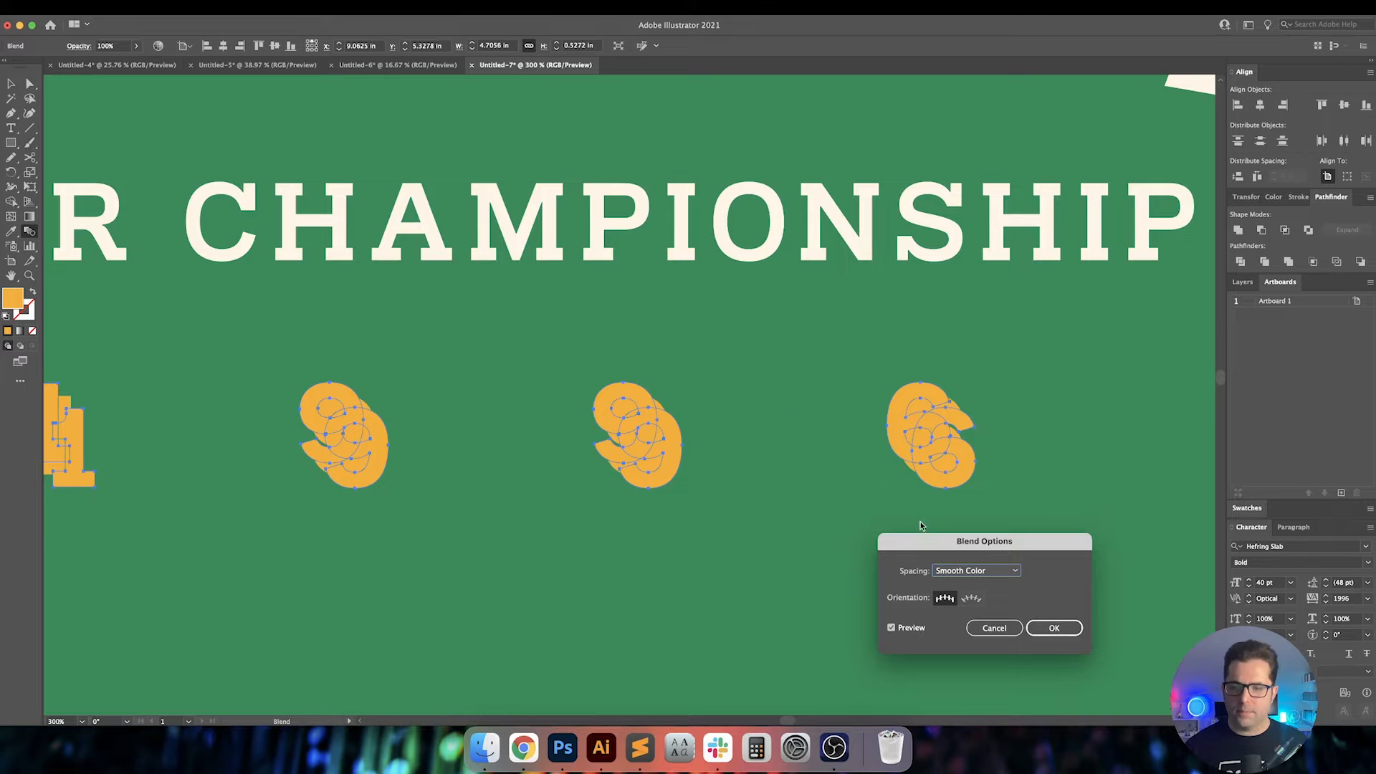
click(977, 571)
click(975, 586)
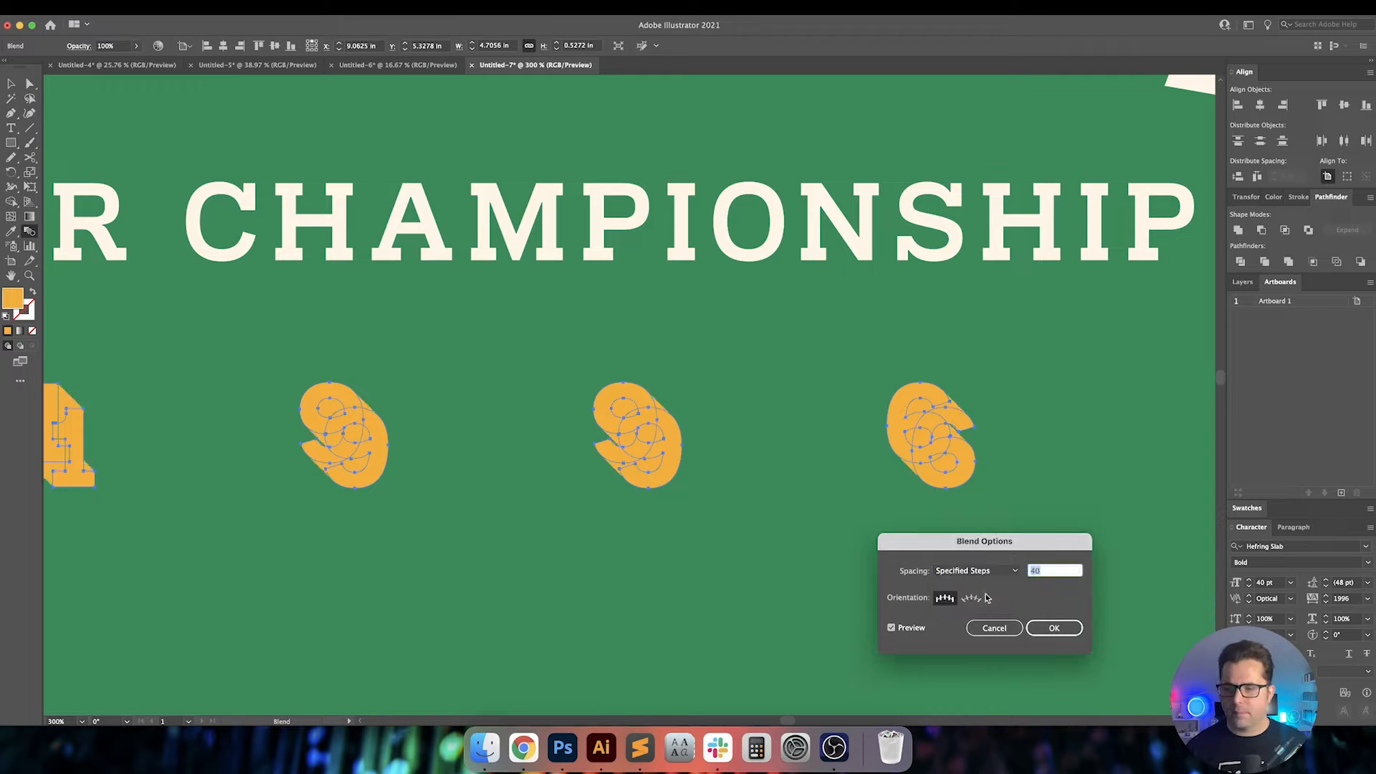
key(Return)
key(v)
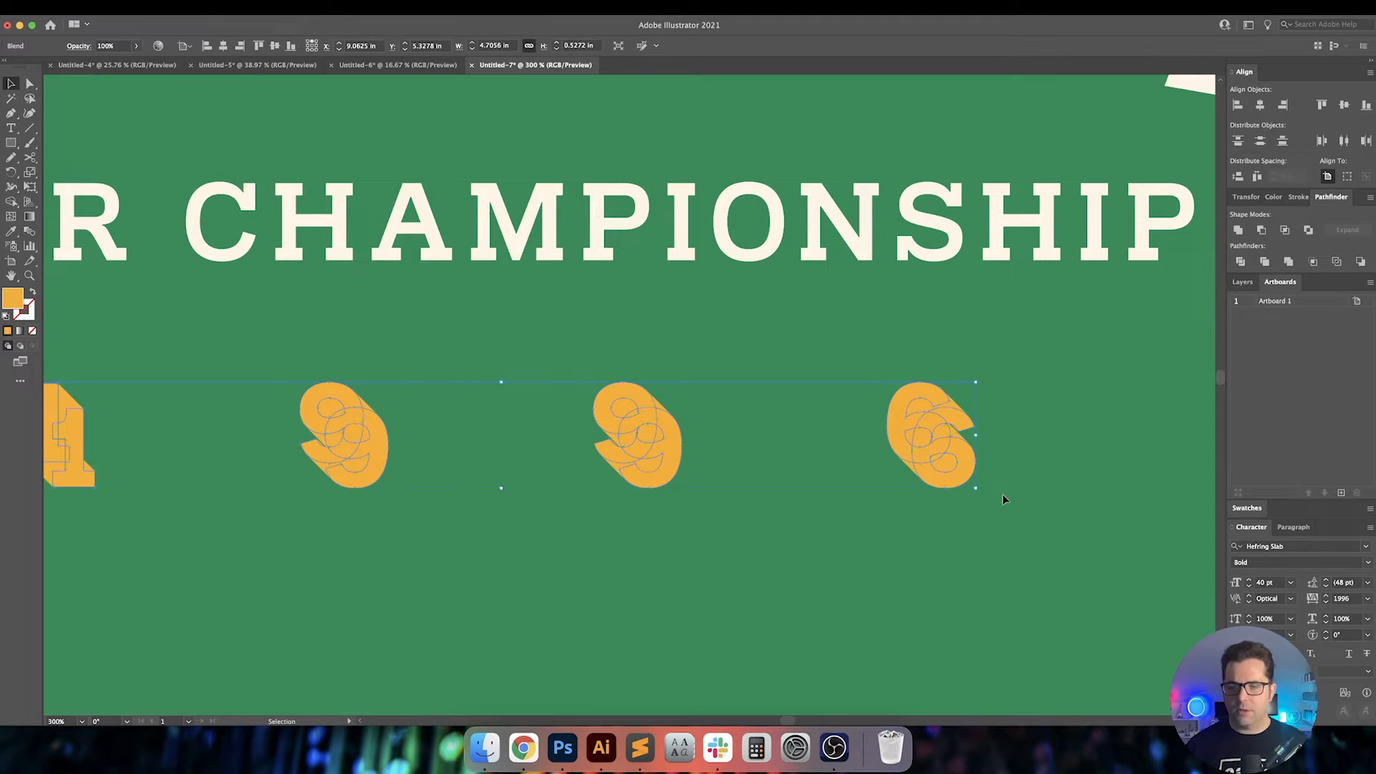
Try to unite the blended 1996 digits with Pathfinder
click(791, 397)
click(911, 423)
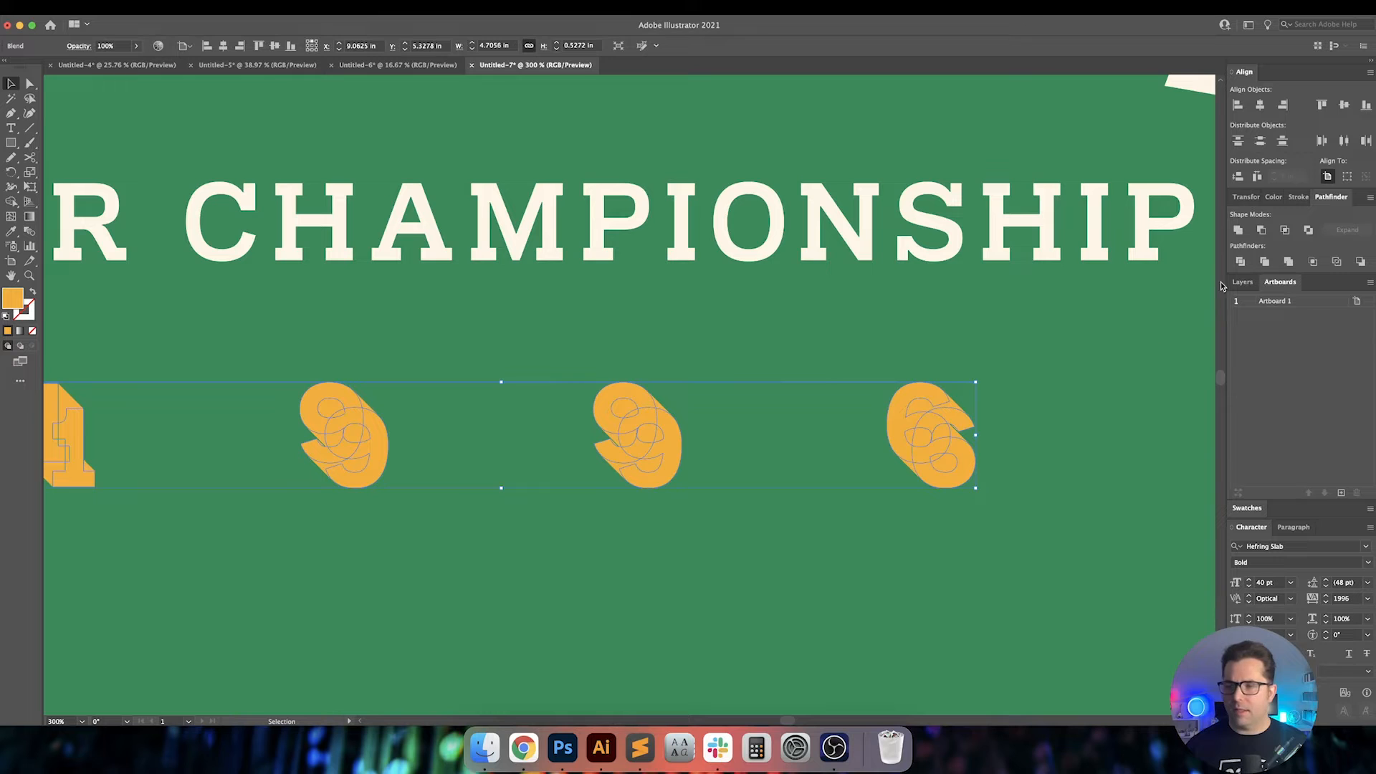
click(1238, 230)
key(Return)
click(806, 331)
scroll(789, 358, right, 5)
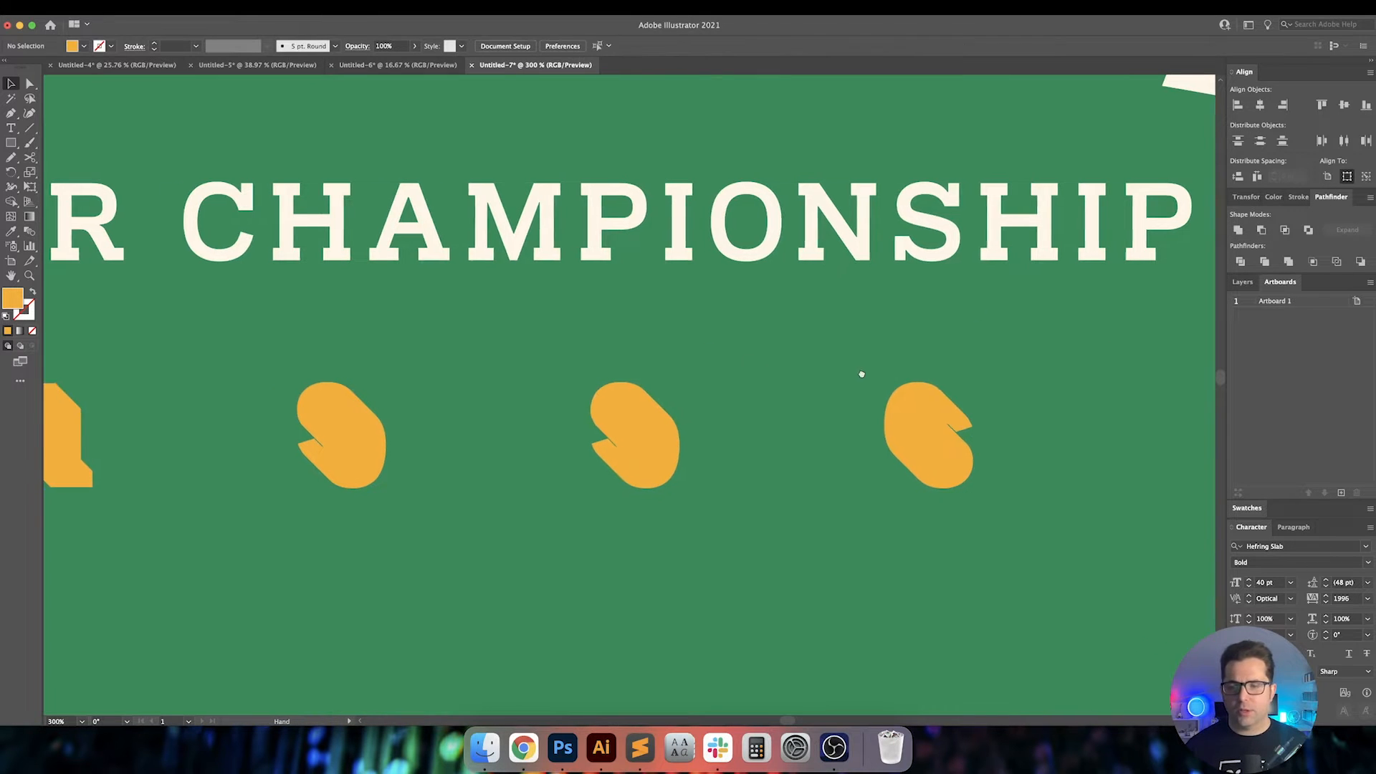
click(738, 459)
click(840, 467)
Expand the 1996 blend and merge it into solid extrusion shapes, with the whole artboard fitted in view
click(702, 419)
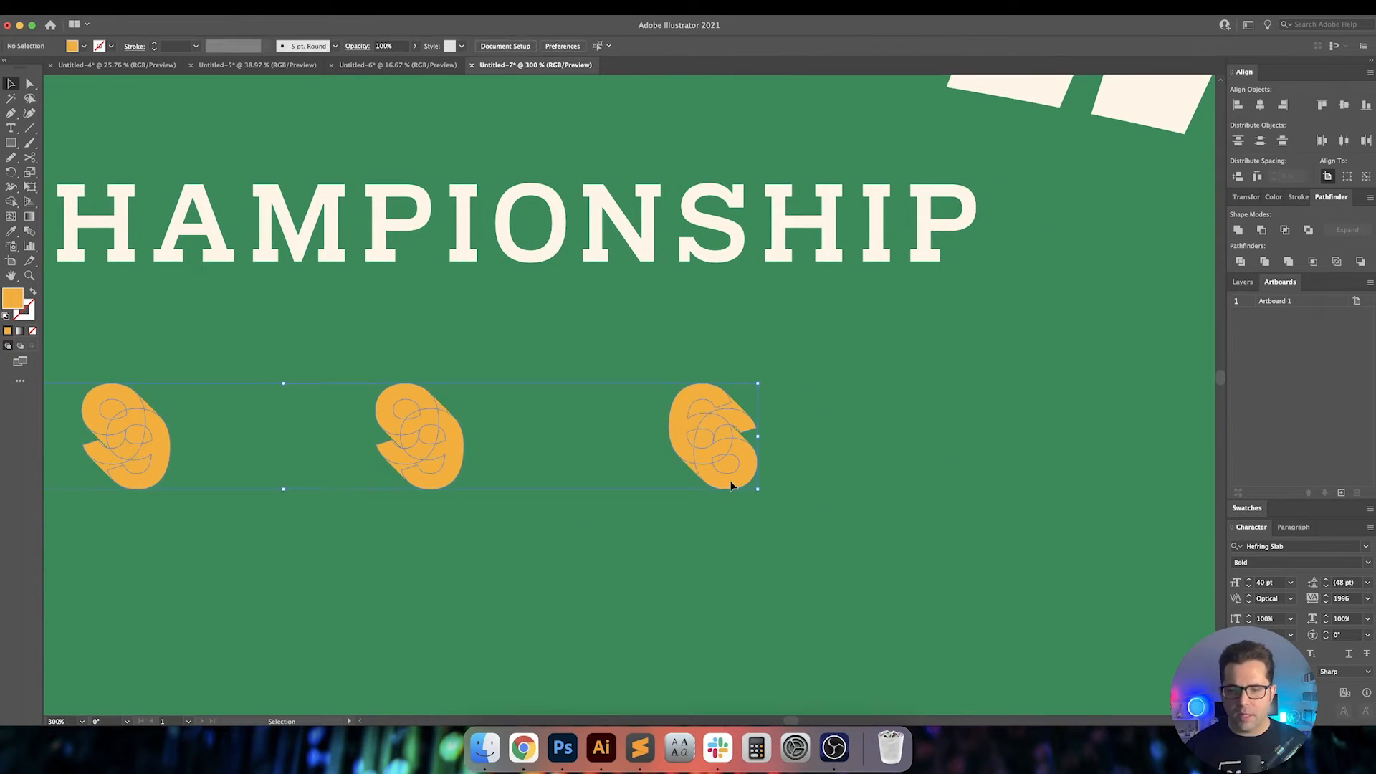
click(143, 7)
click(192, 154)
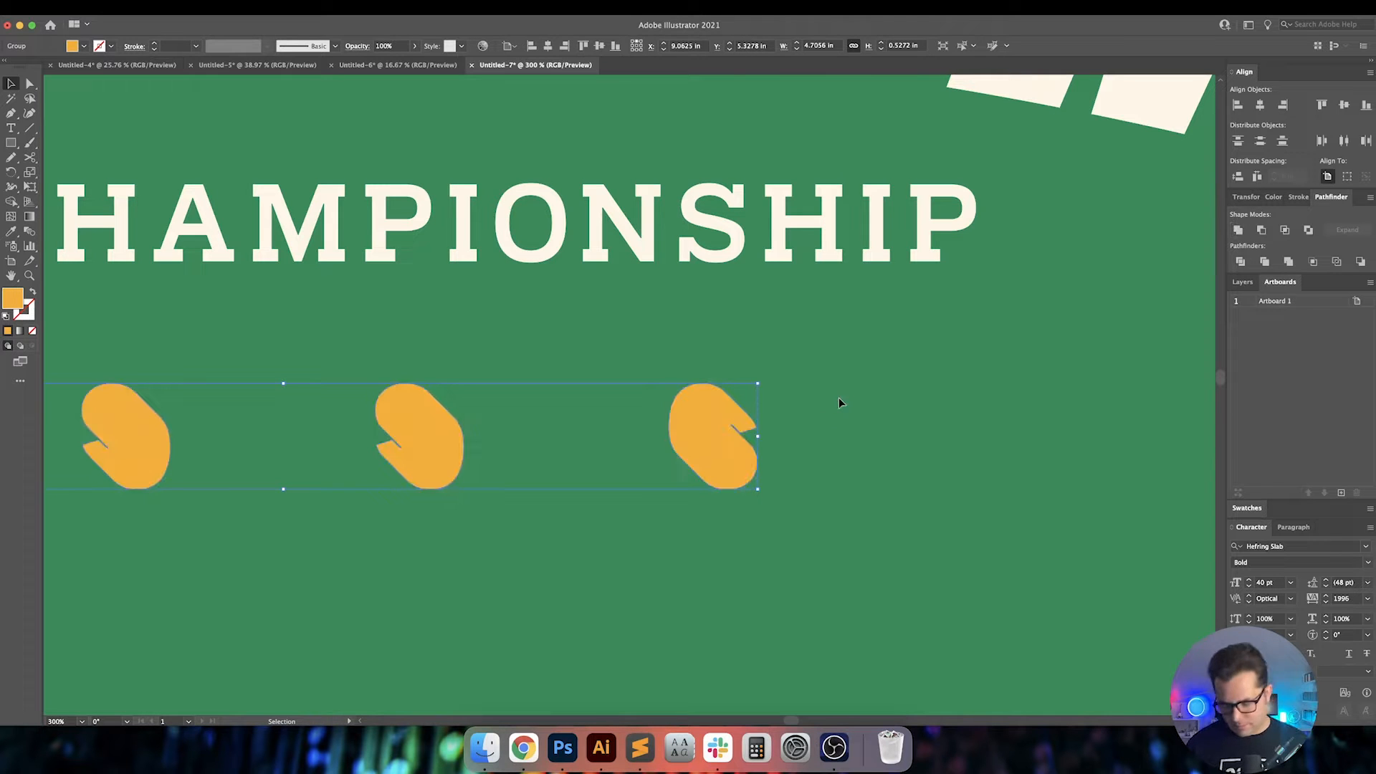
key(super+0)
click(781, 250)
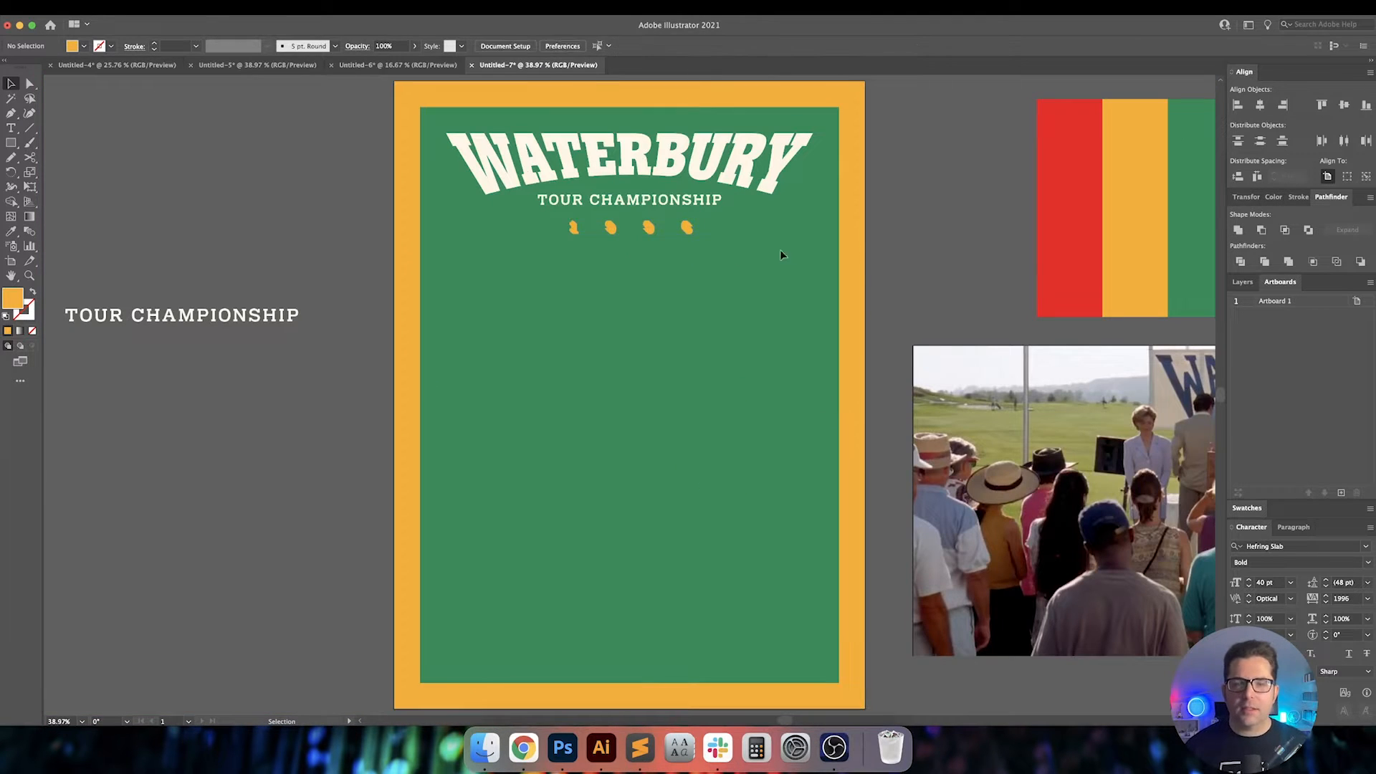
click(142, 8)
click(161, 114)
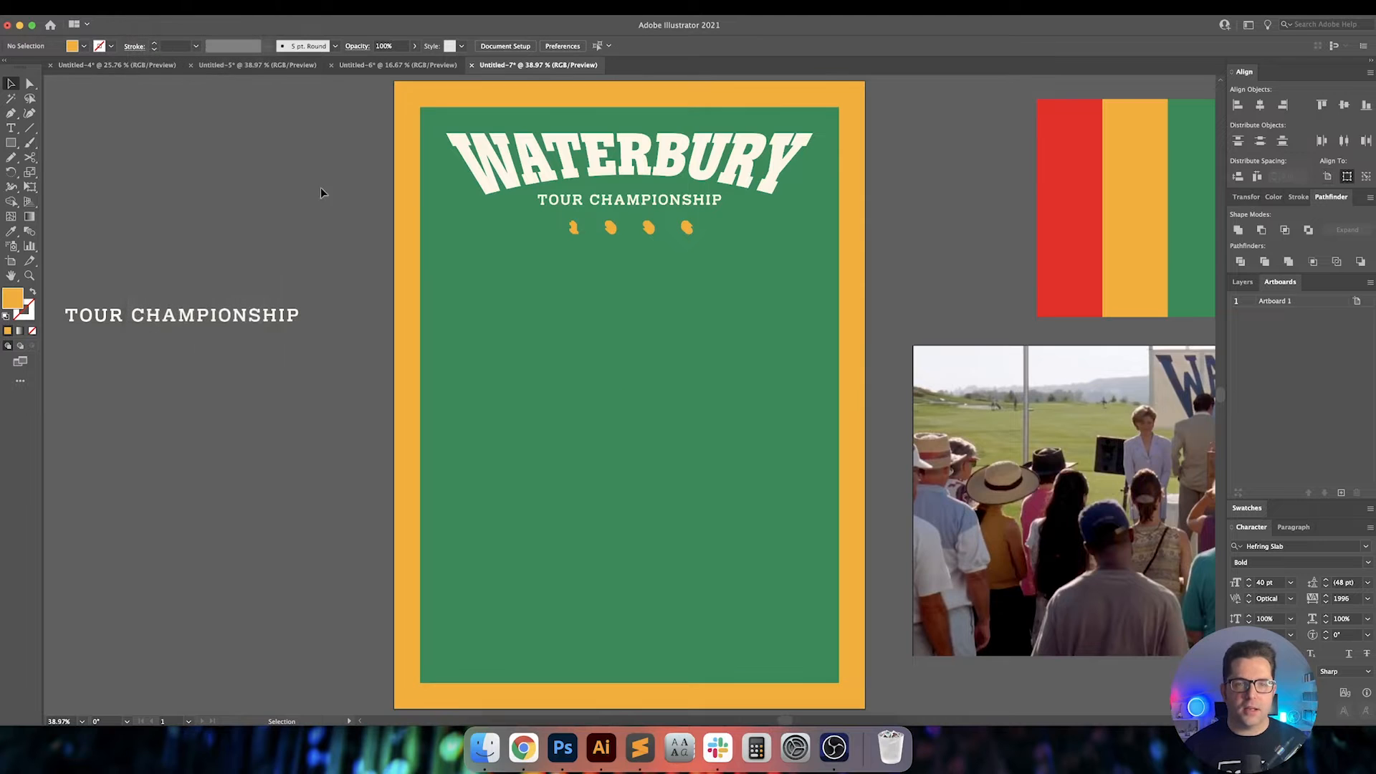
Move the extruded 1996 shapes straight down, clear of the original digits
scroll(603, 213, up, 5)
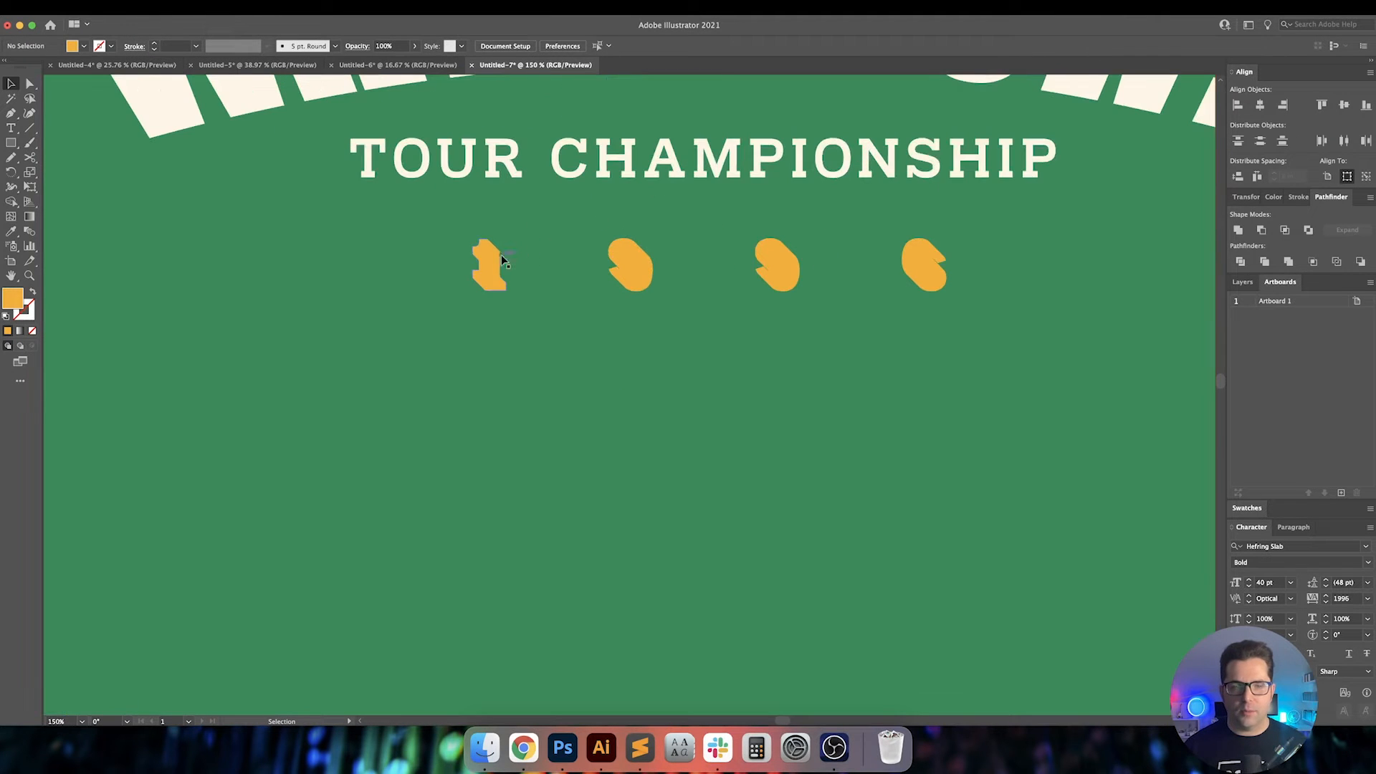
click(484, 253)
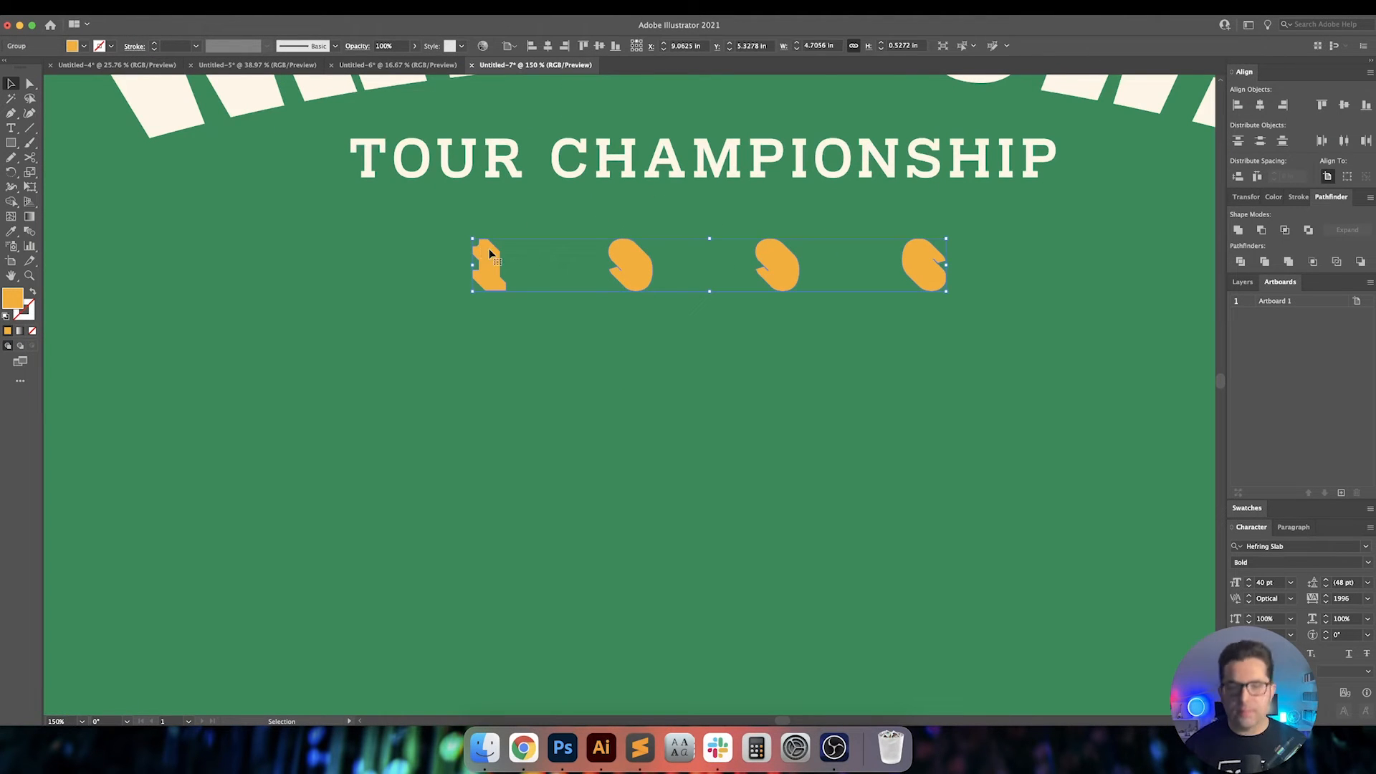
drag(489, 250, 489, 329)
click(486, 256)
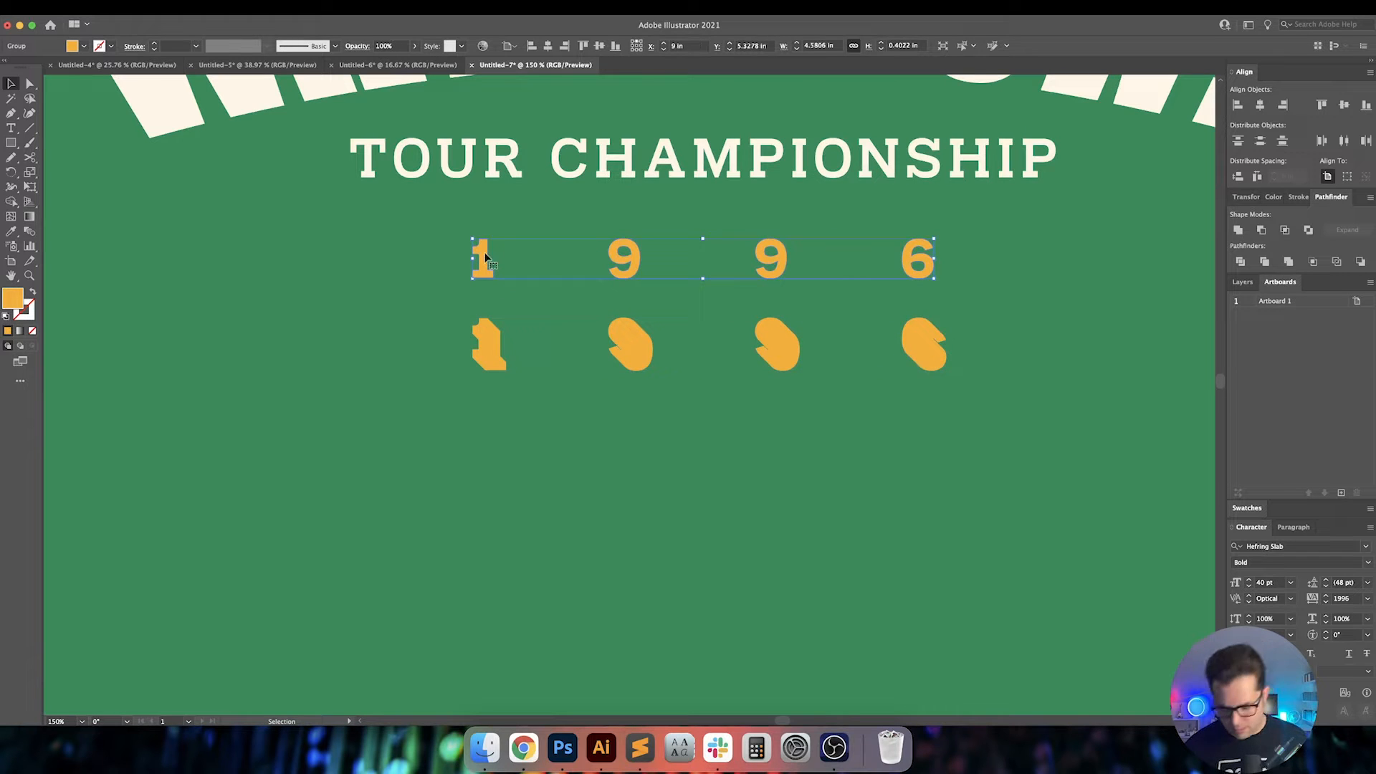
key(i)
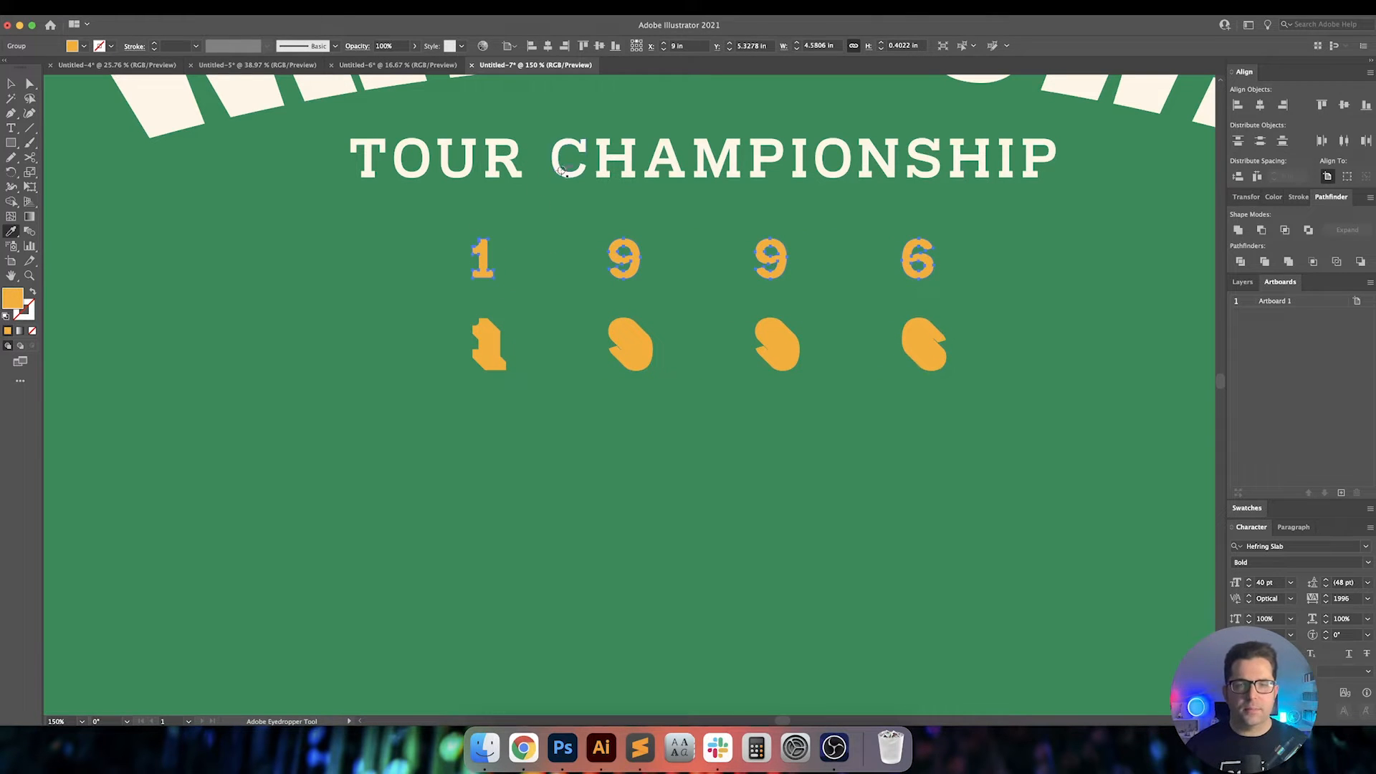
key(v)
Fill the extruded 1996 shapes with the off-white sampled from the TOUR CHAMPIONSHIP text and deselect them
click(626, 332)
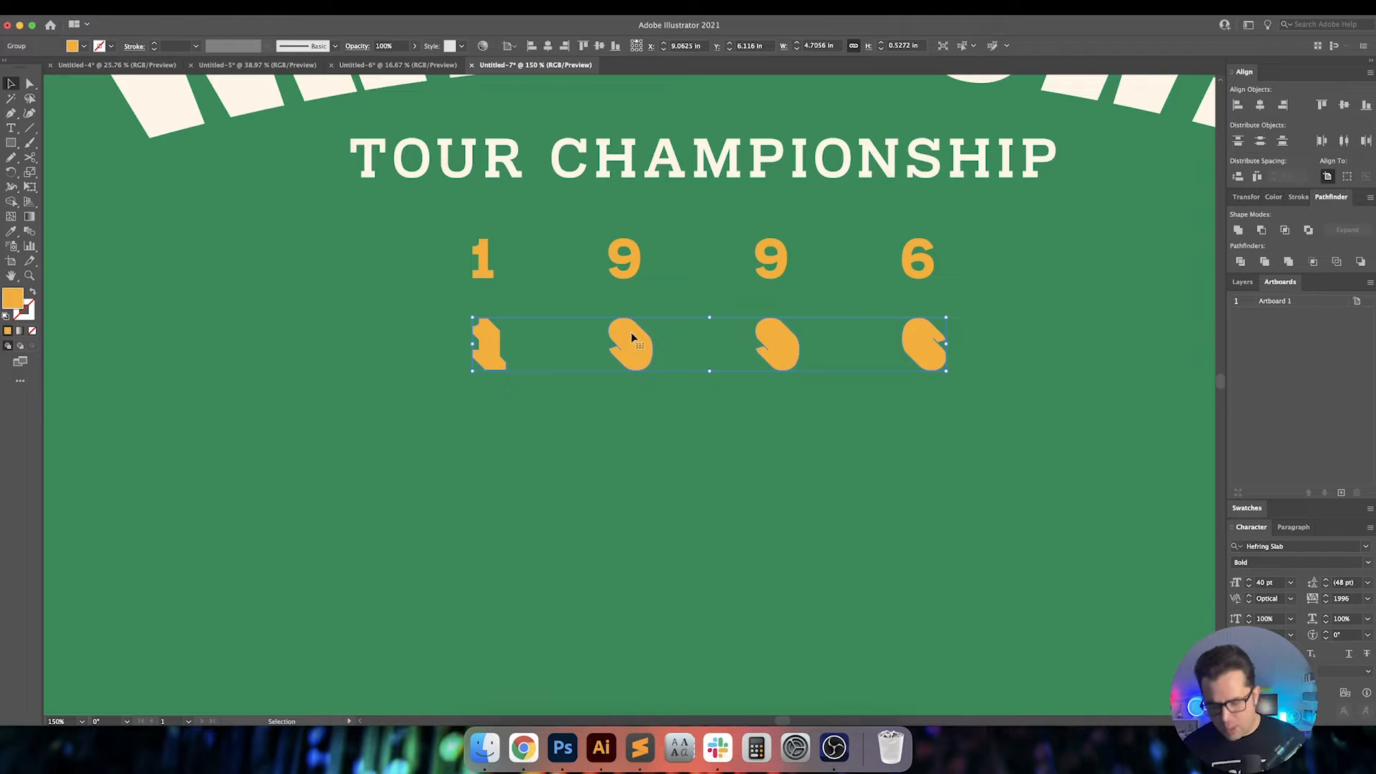
key(i)
click(565, 162)
key(v)
click(589, 317)
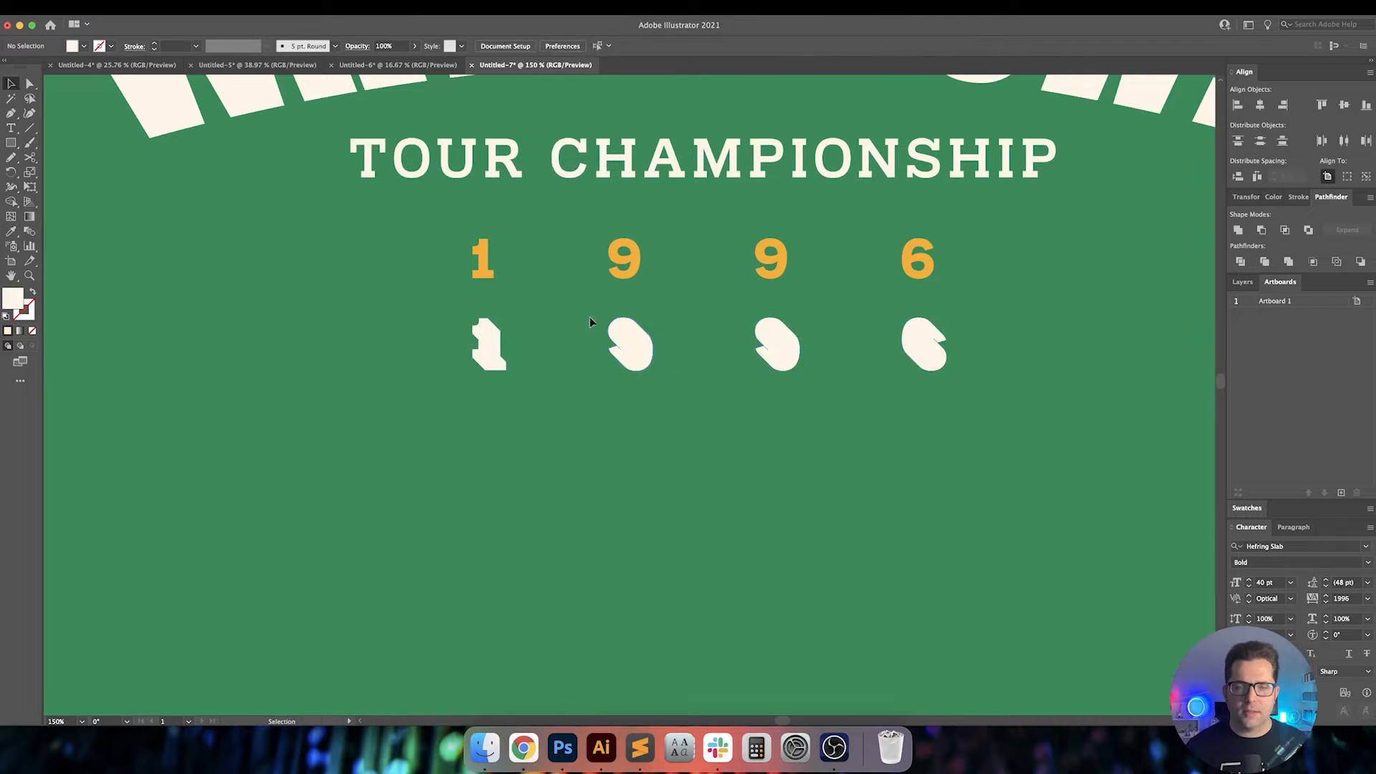
Move the off-white extrusion back up onto the 1996 digits and send it behind them as a drop shadow
drag(636, 356, 637, 275)
key(super+[)
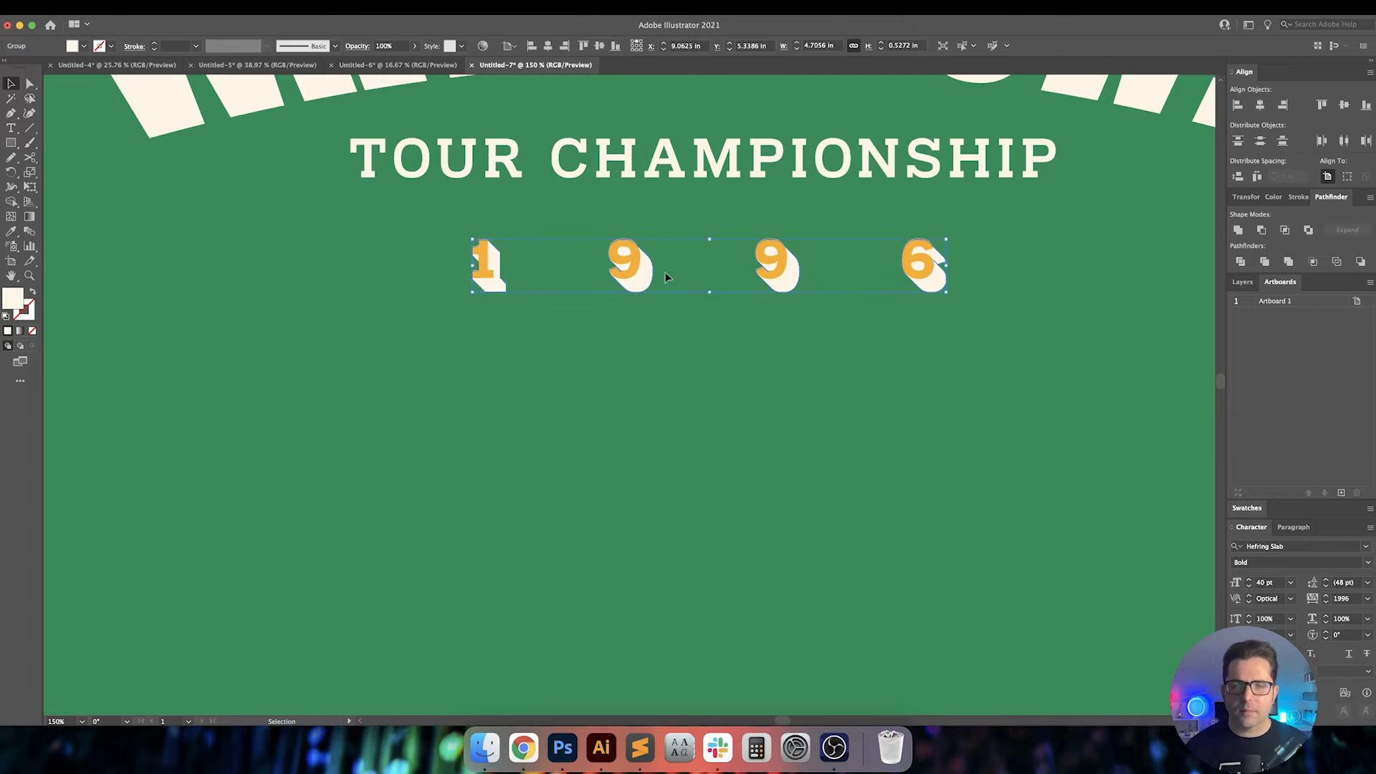
click(712, 334)
drag(711, 334, 692, 377)
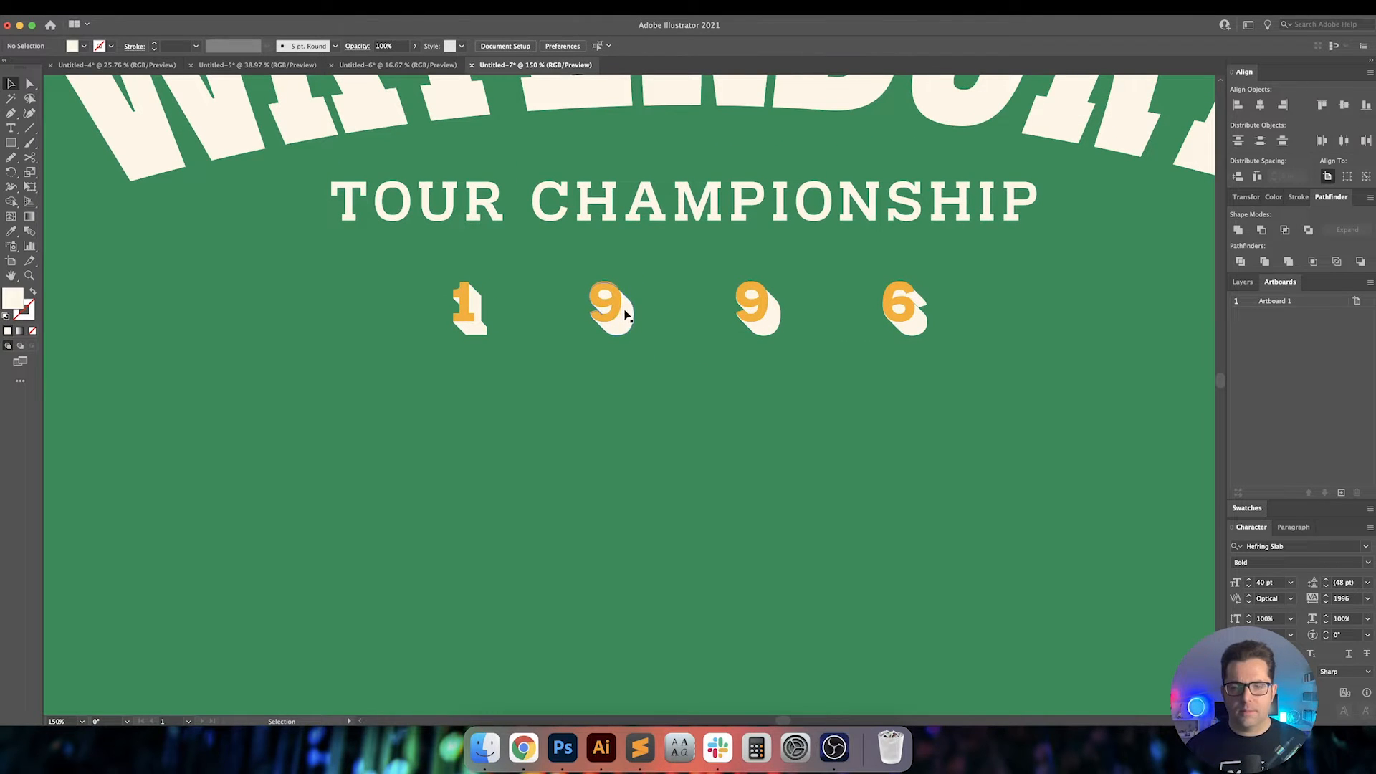
Duplicate the 1996 digits together with their off-white shadow directly below the original and deselect the copy
scroll(620, 307, up, 1)
scroll(620, 307, up, 2)
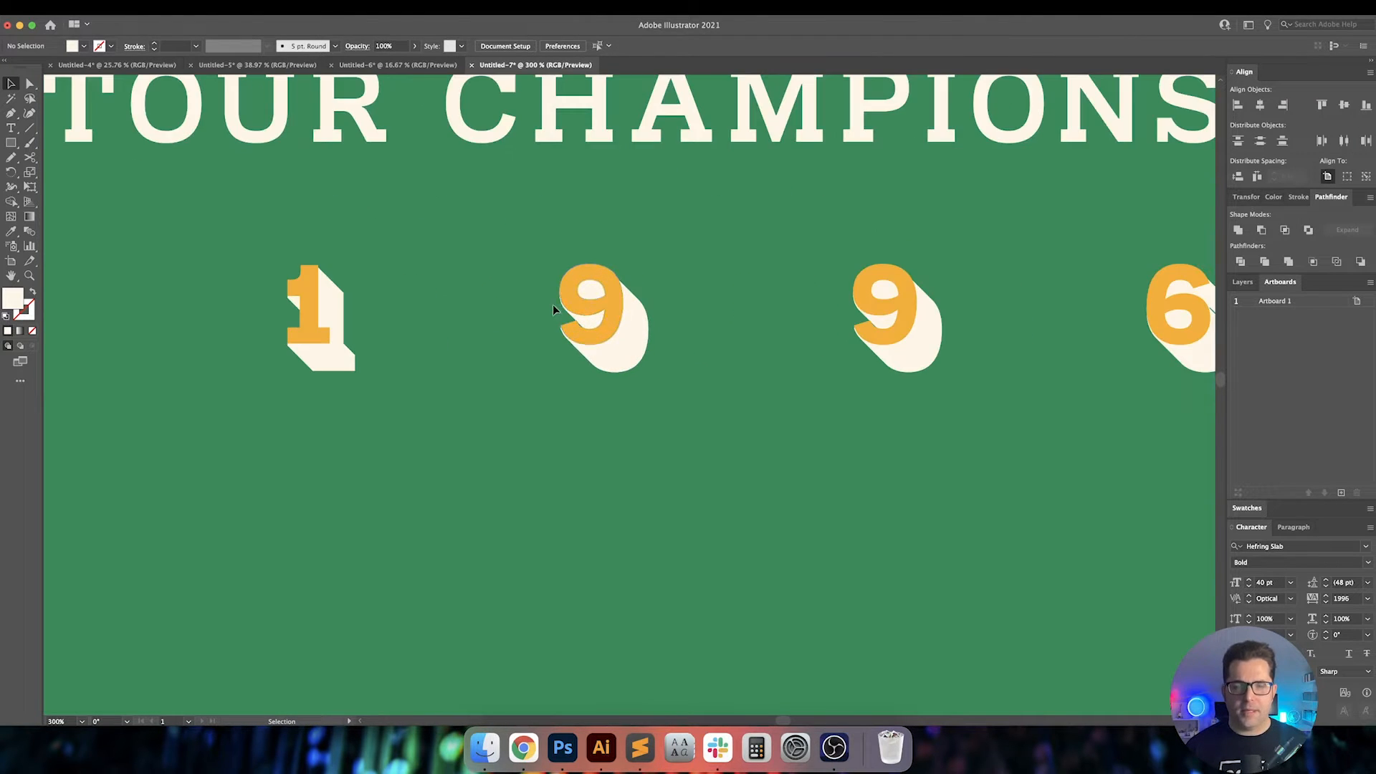
click(617, 337)
drag(644, 371, 593, 485)
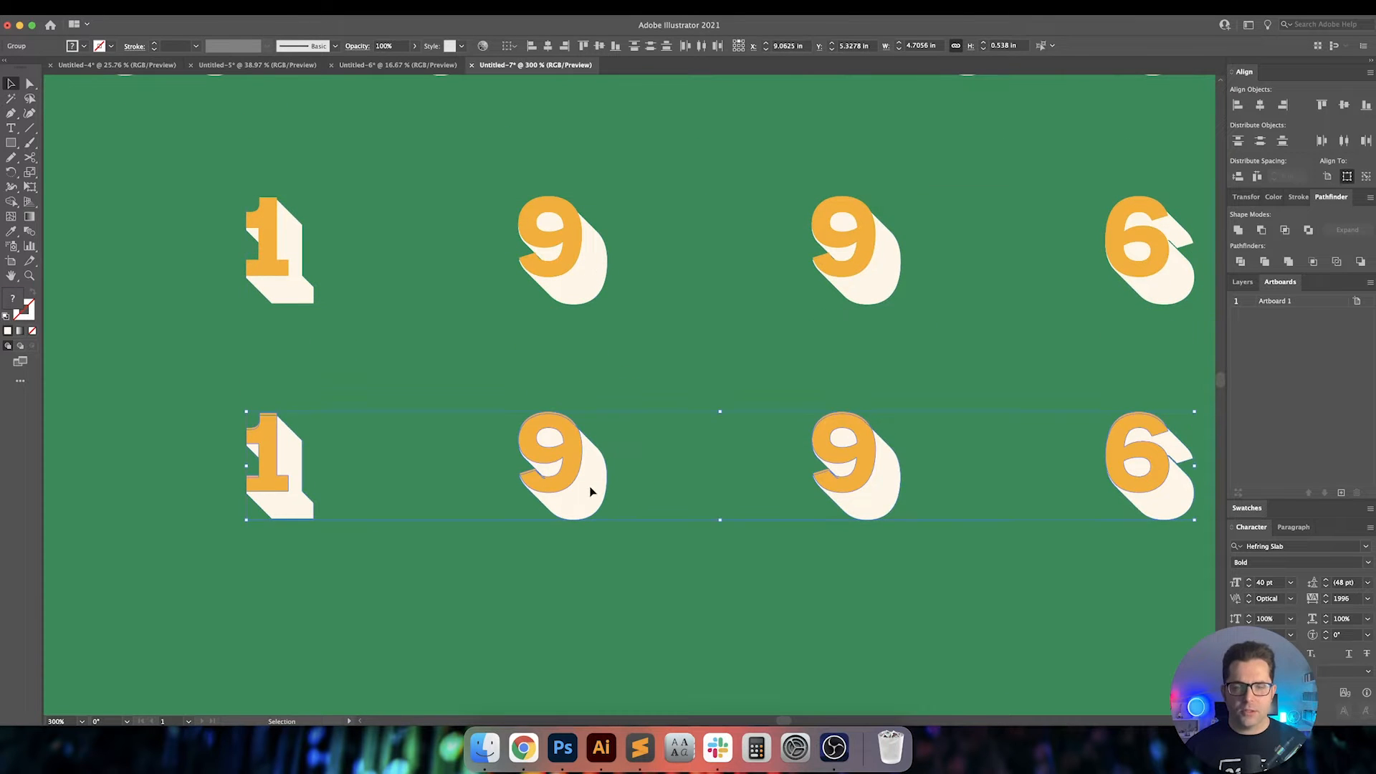
key(super+shift+a)
Fill the front digits of the lower 1996 copy with the off-white sampled from the upper shadow
click(559, 428)
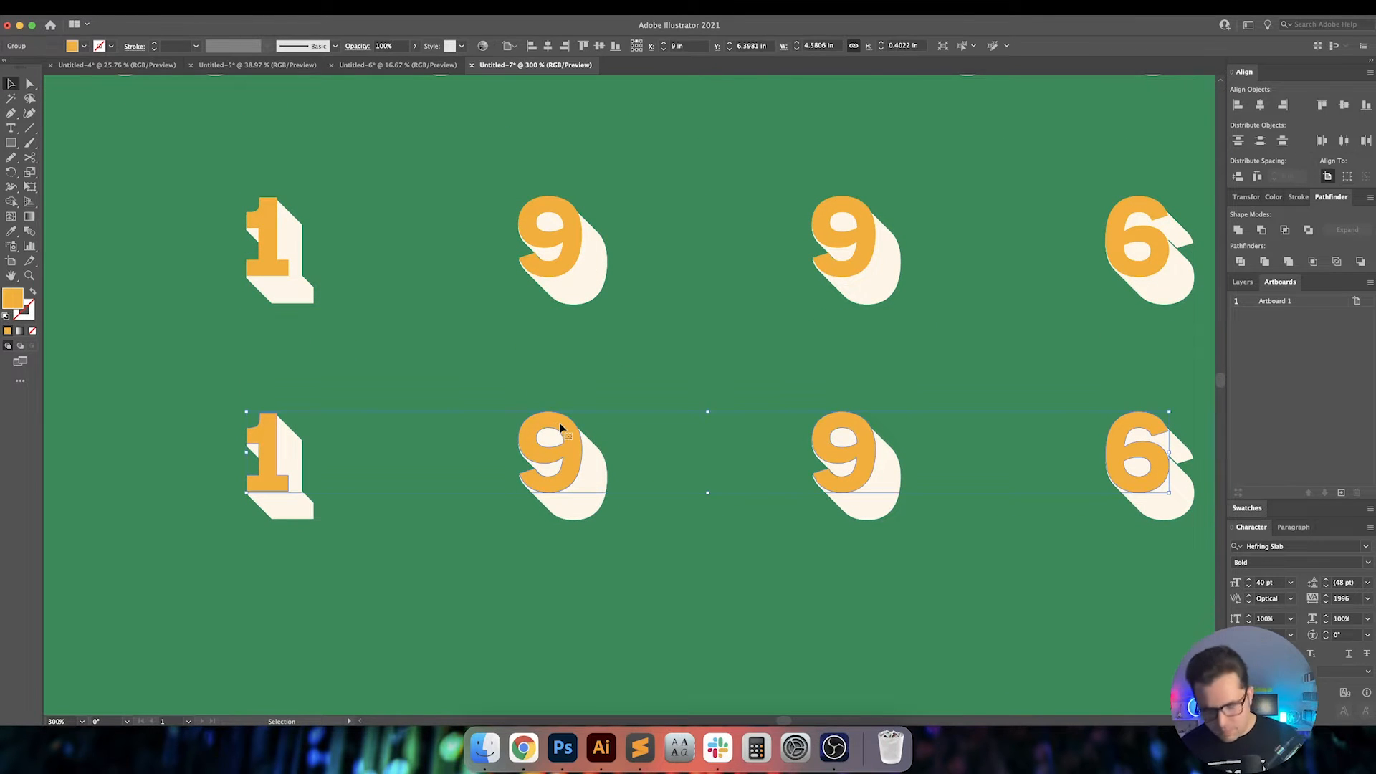
key(i)
click(599, 296)
key(v)
Fill the shadow of the lower 1996 copy with the yellow sampled from the upper digits and deselect it
click(609, 461)
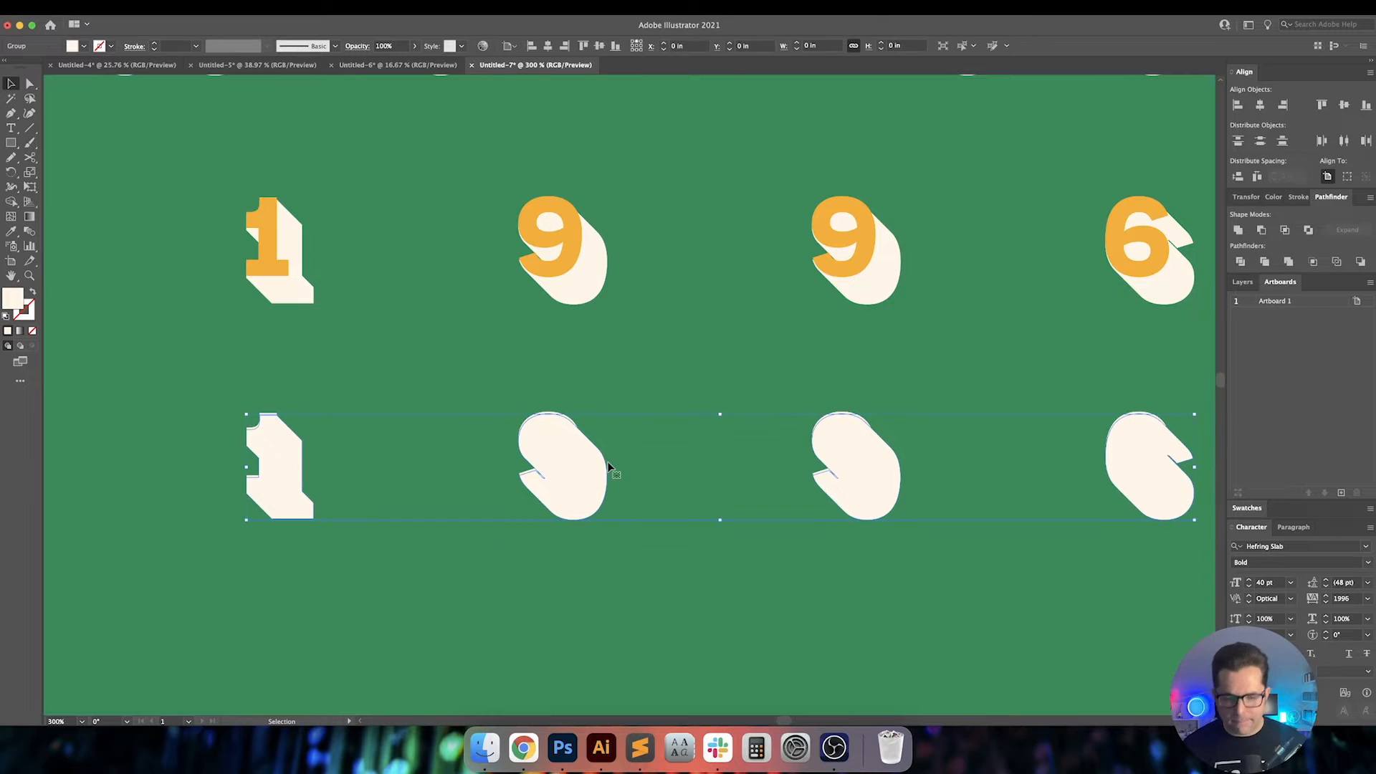
key(i)
click(578, 260)
key(v)
key(super+shift+a)
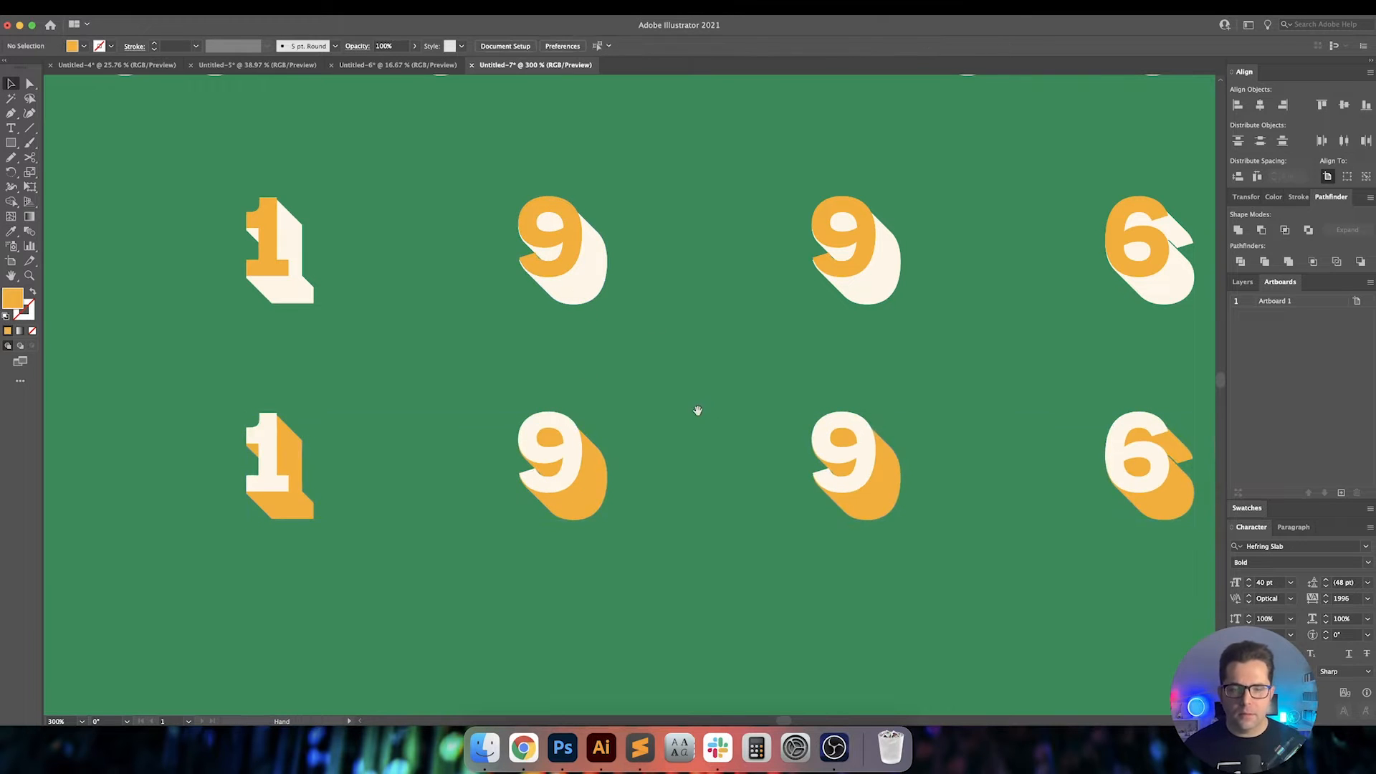
Examine the shadow edges inside the first 9 of the lower copy and compare both 1996 colour versions
drag(697, 409, 645, 381)
click(569, 491)
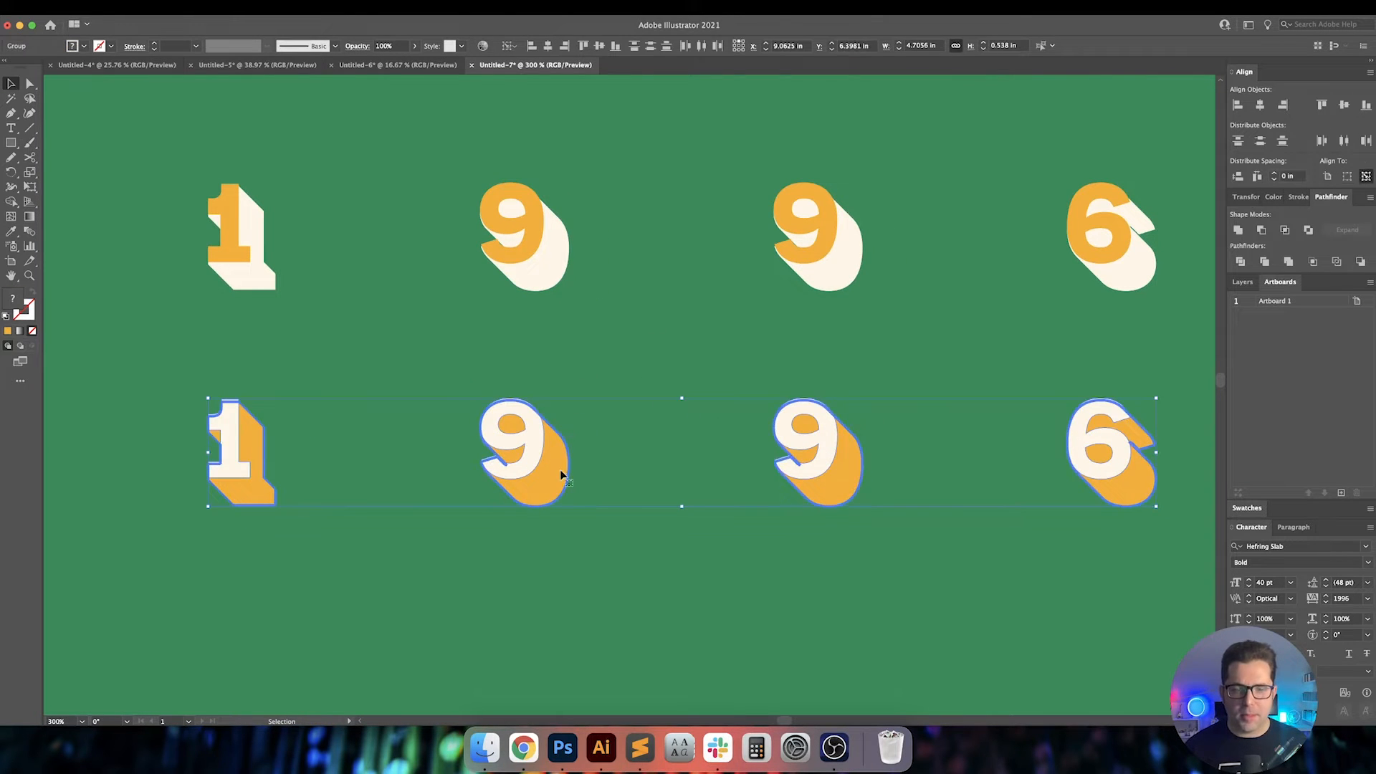
click(592, 346)
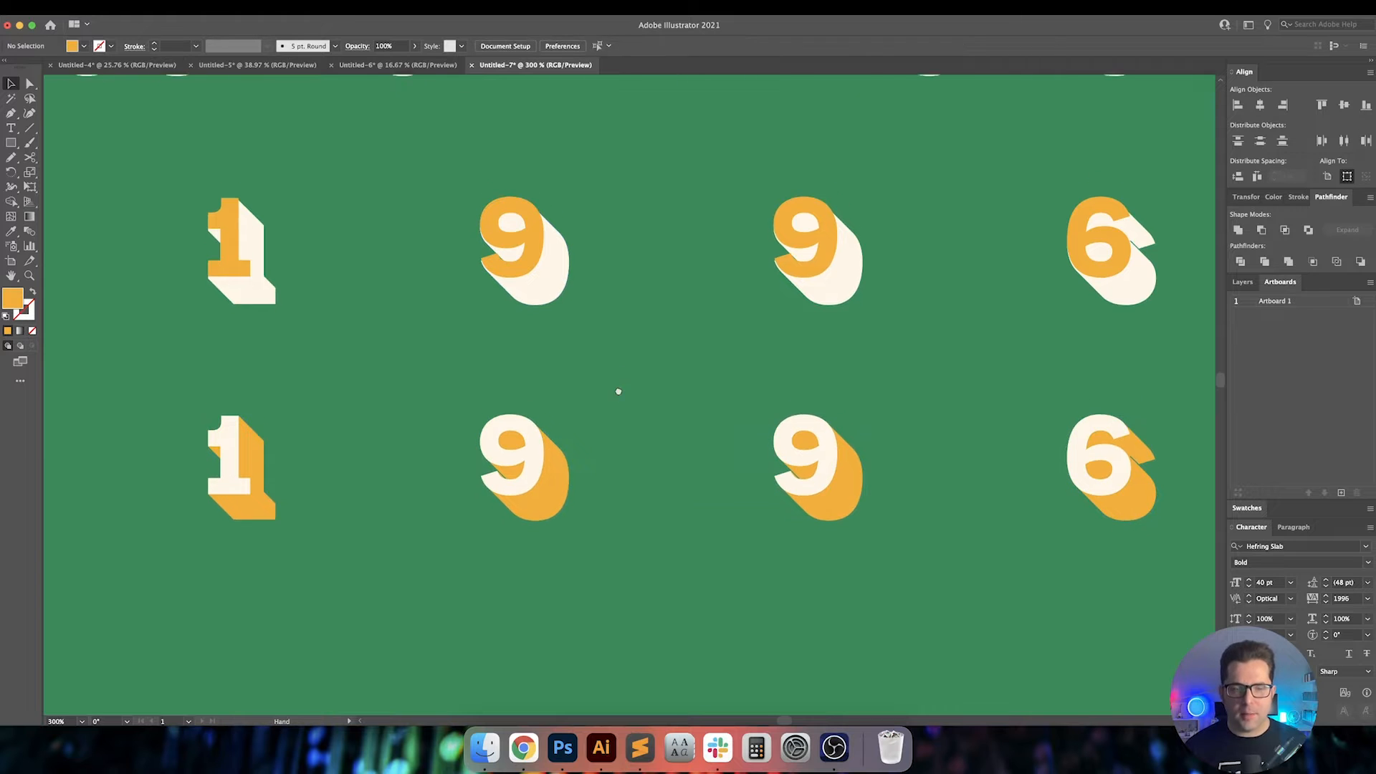
scroll(616, 401, up, 2)
scroll(538, 483, up, 10)
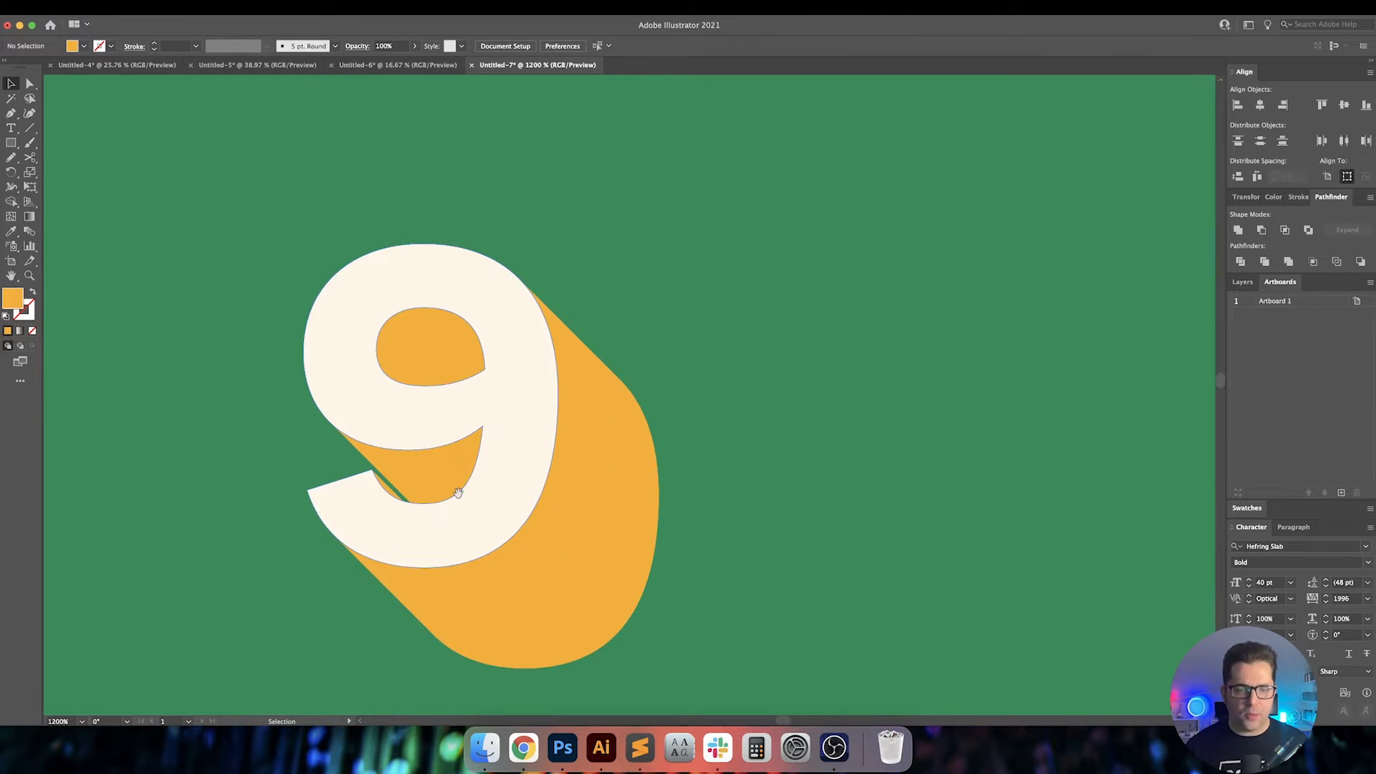
scroll(527, 430, up, 1)
scroll(320, 243, up, 1)
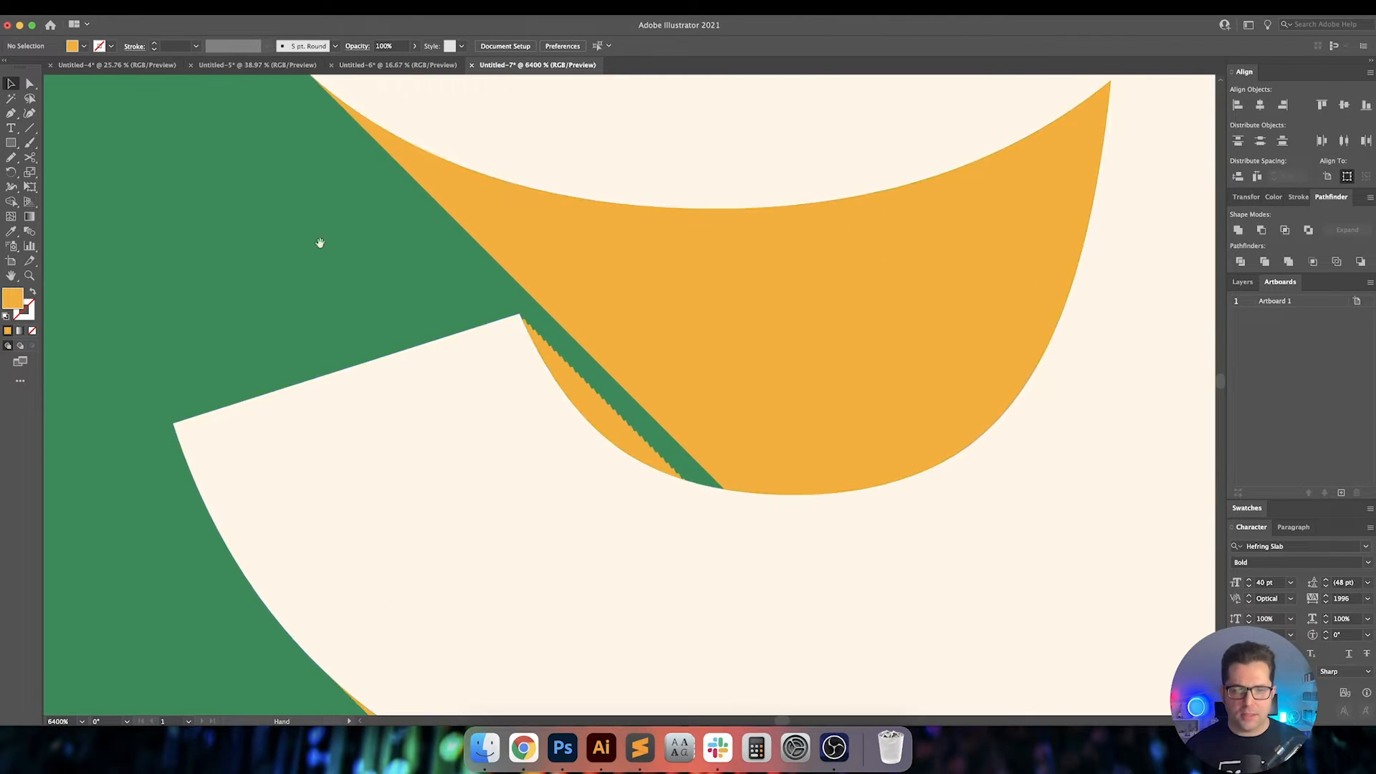
scroll(449, 319, down, 4)
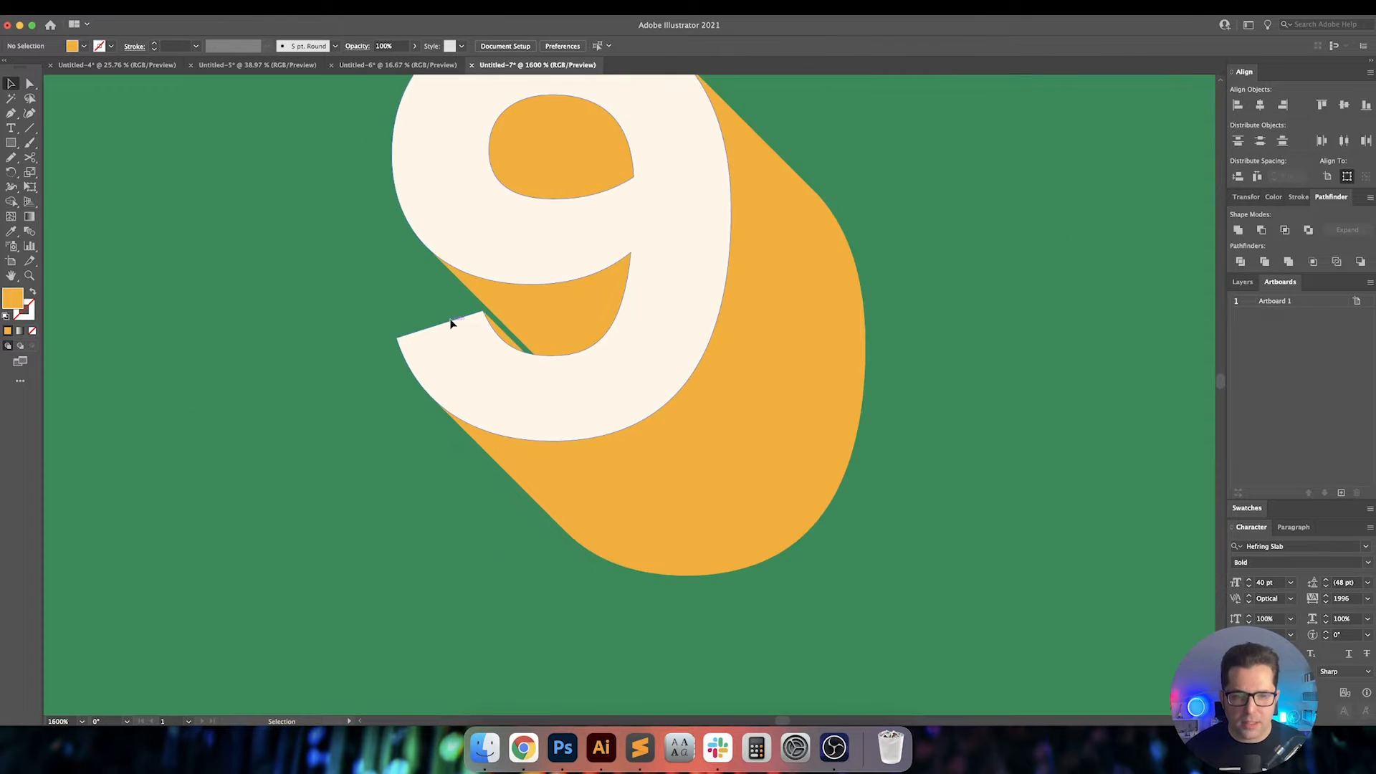
scroll(450, 319, up, 2)
scroll(451, 323, down, 8)
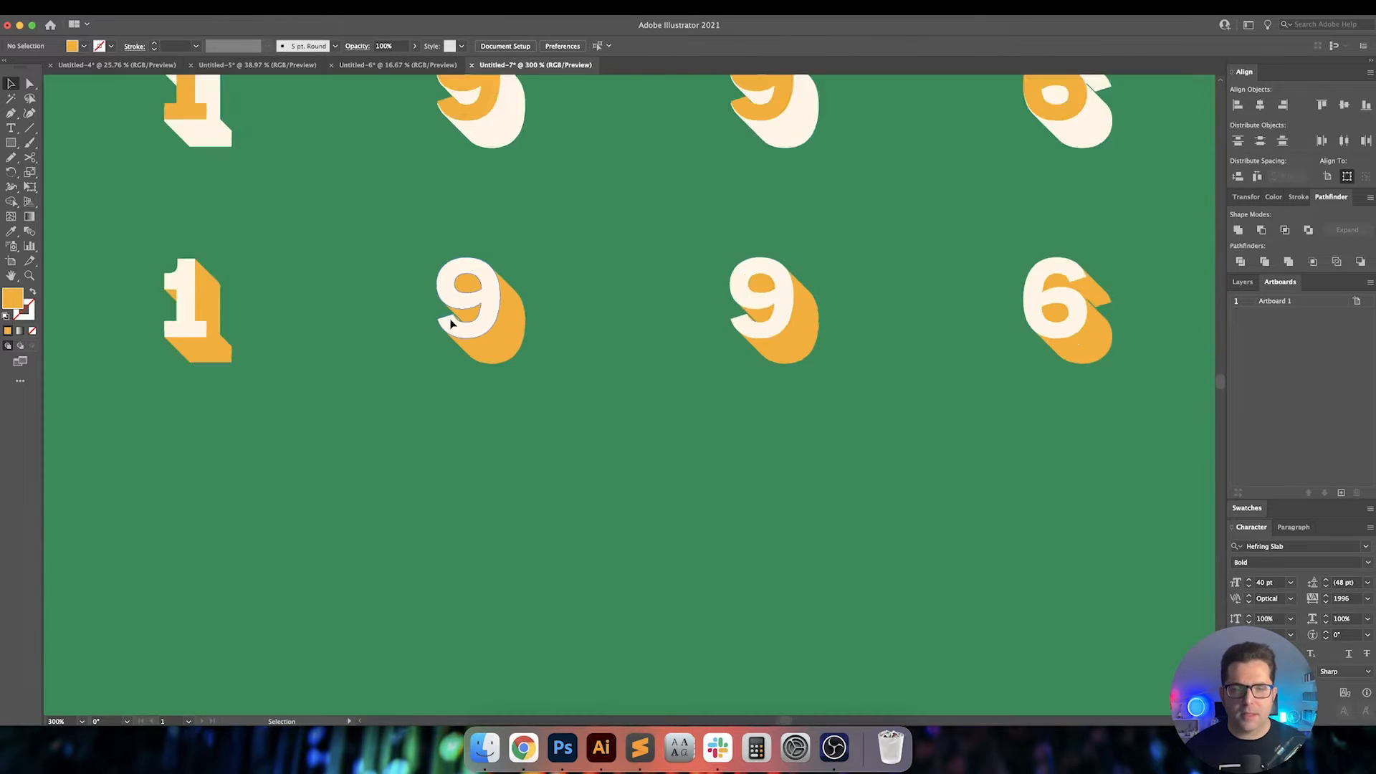
drag(493, 297, 660, 398)
drag(510, 368, 459, 362)
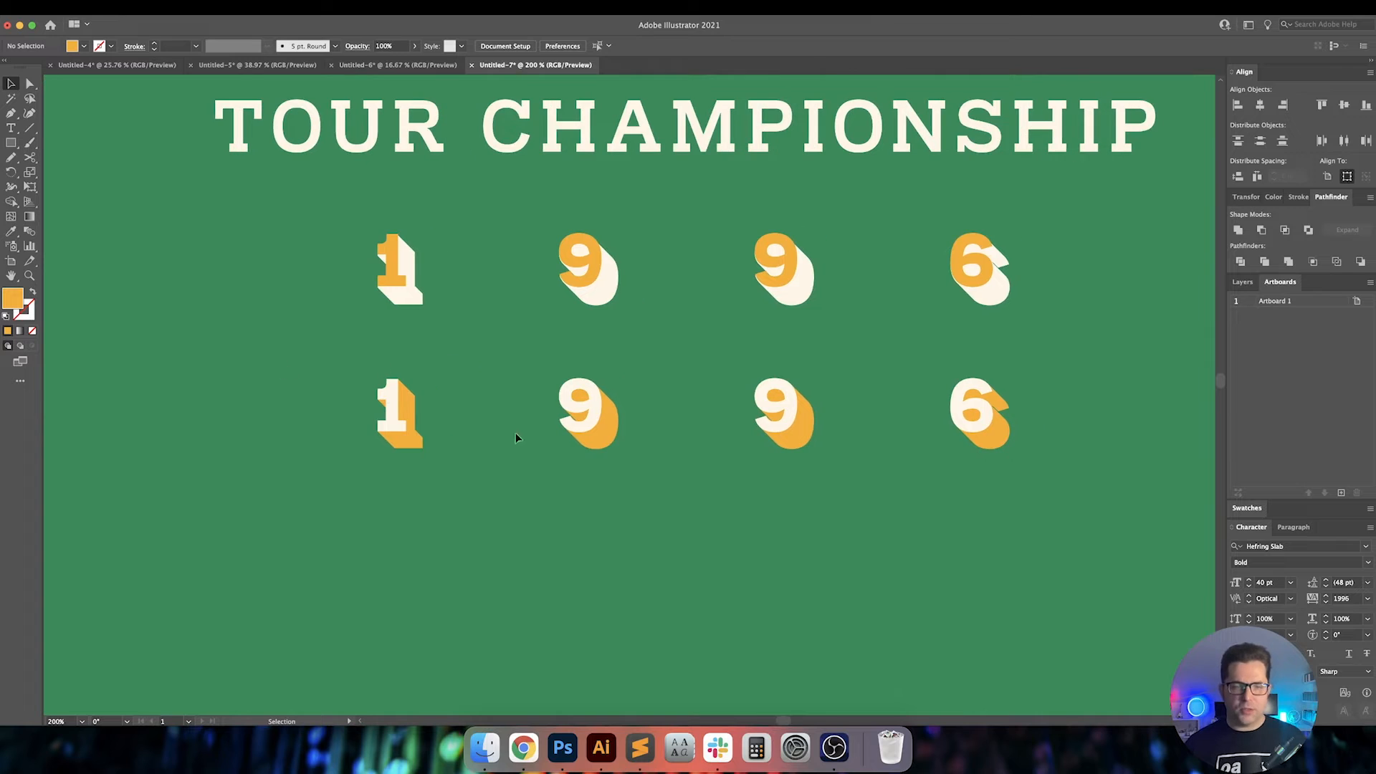
Delete the lower 1996 copy and the off-white shadow behind the upper yellow digits
click(995, 433)
key(Delete)
click(993, 301)
key(Delete)
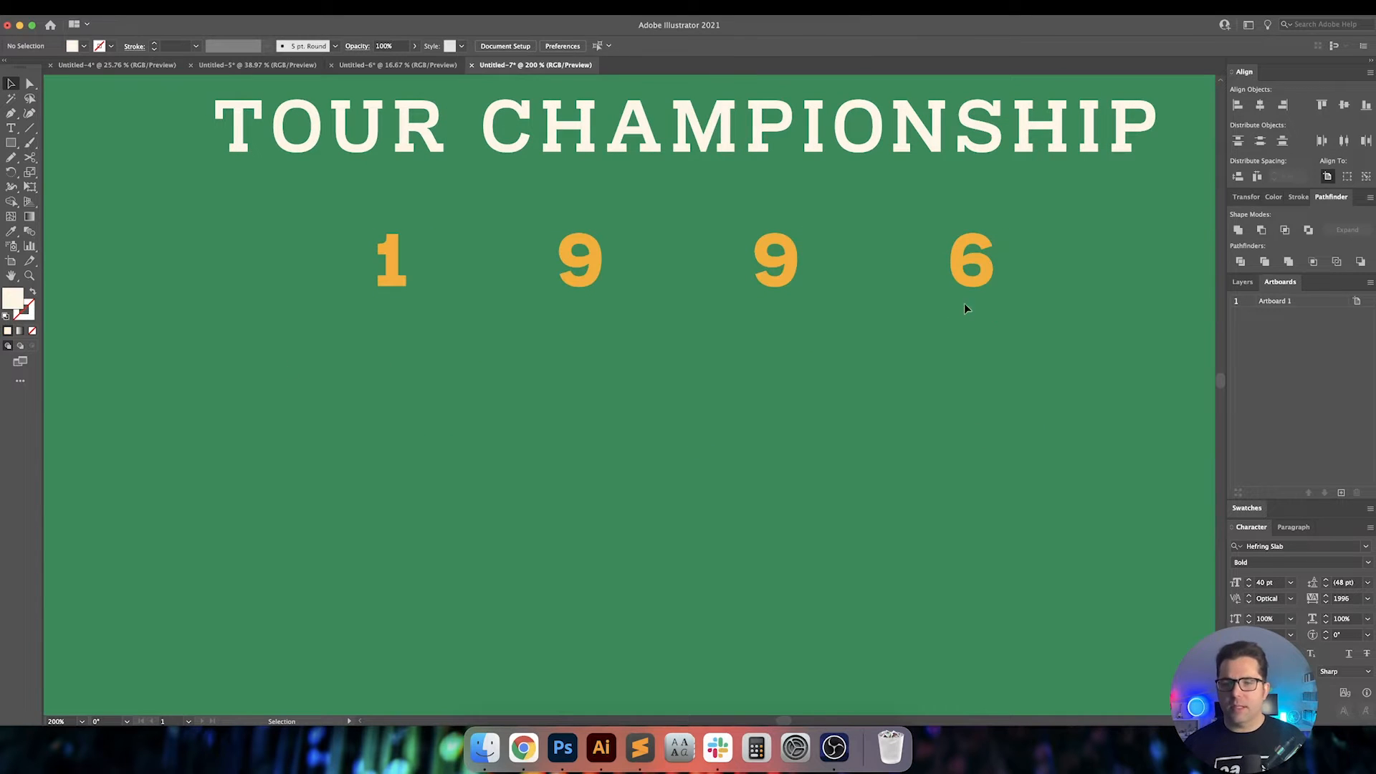
Convert the yellow 1996 to outlines with a copy in place, and set the copy's move offset to 0.125 in horizontally and vertically
key(super+f)
key(shift+super+o)
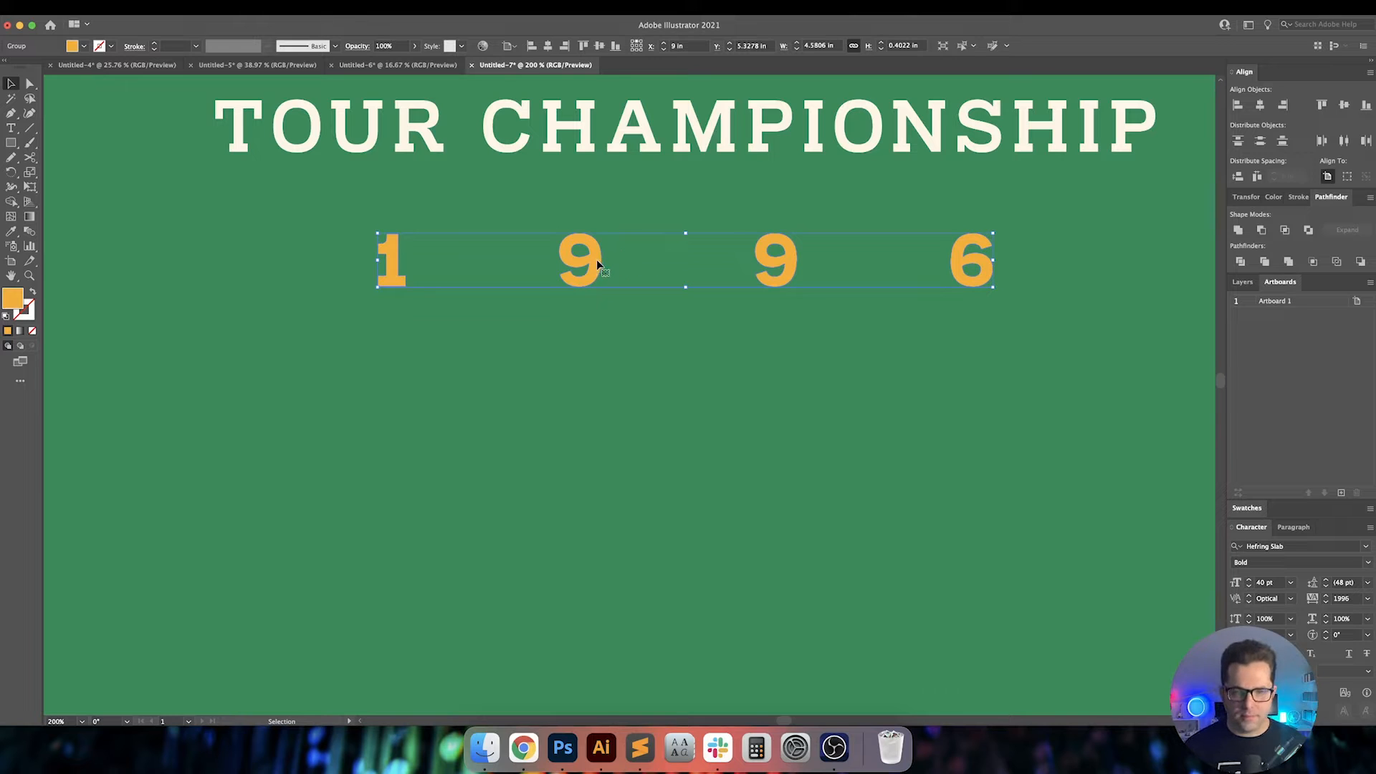
key(Return)
text(0.125)
key(Tab)
text(0.125)
key(Tab)
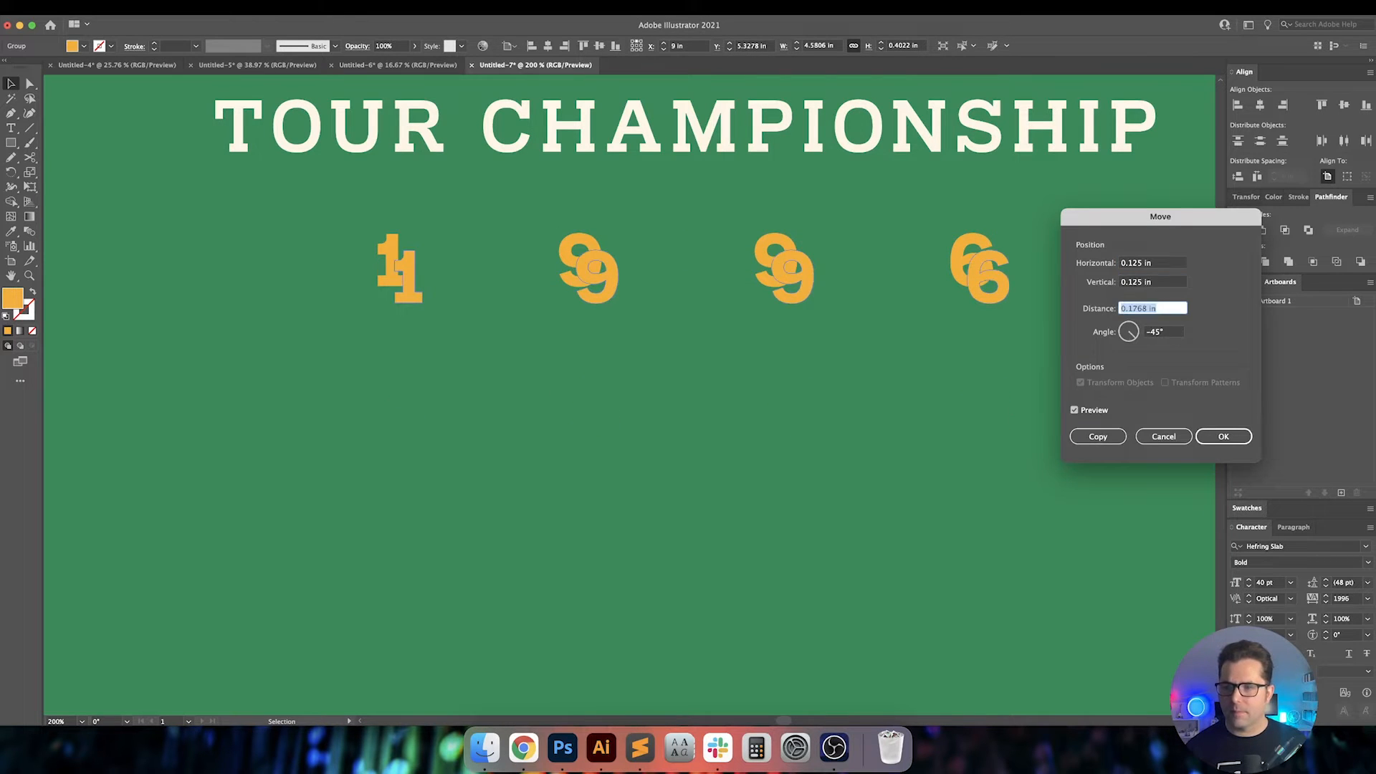
Halve the copy's move offset to 0.0625 in horizontally and vertically and apply it
key(shift+Tab)
key(shift+Tab)
key(Right)
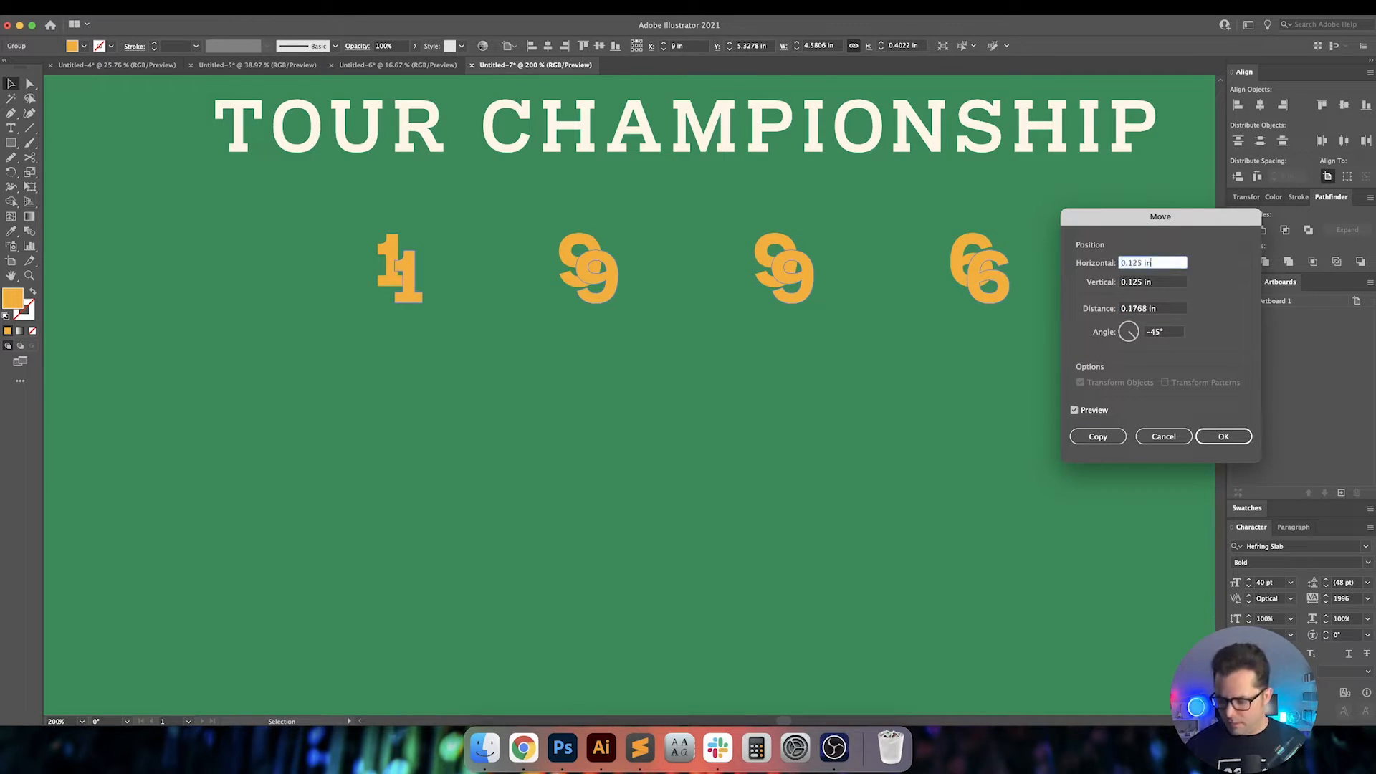
key(Tab)
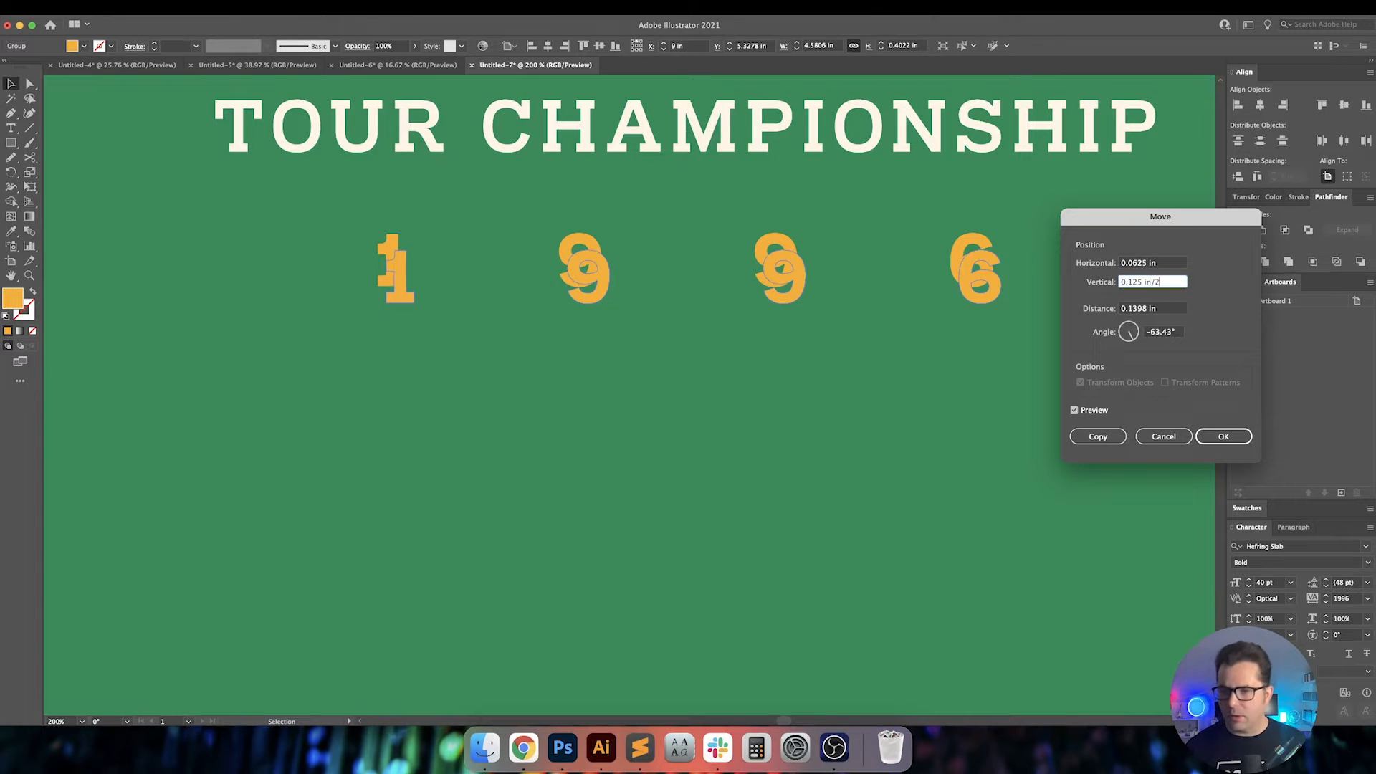
text(/2)
key(Tab)
key(Return)
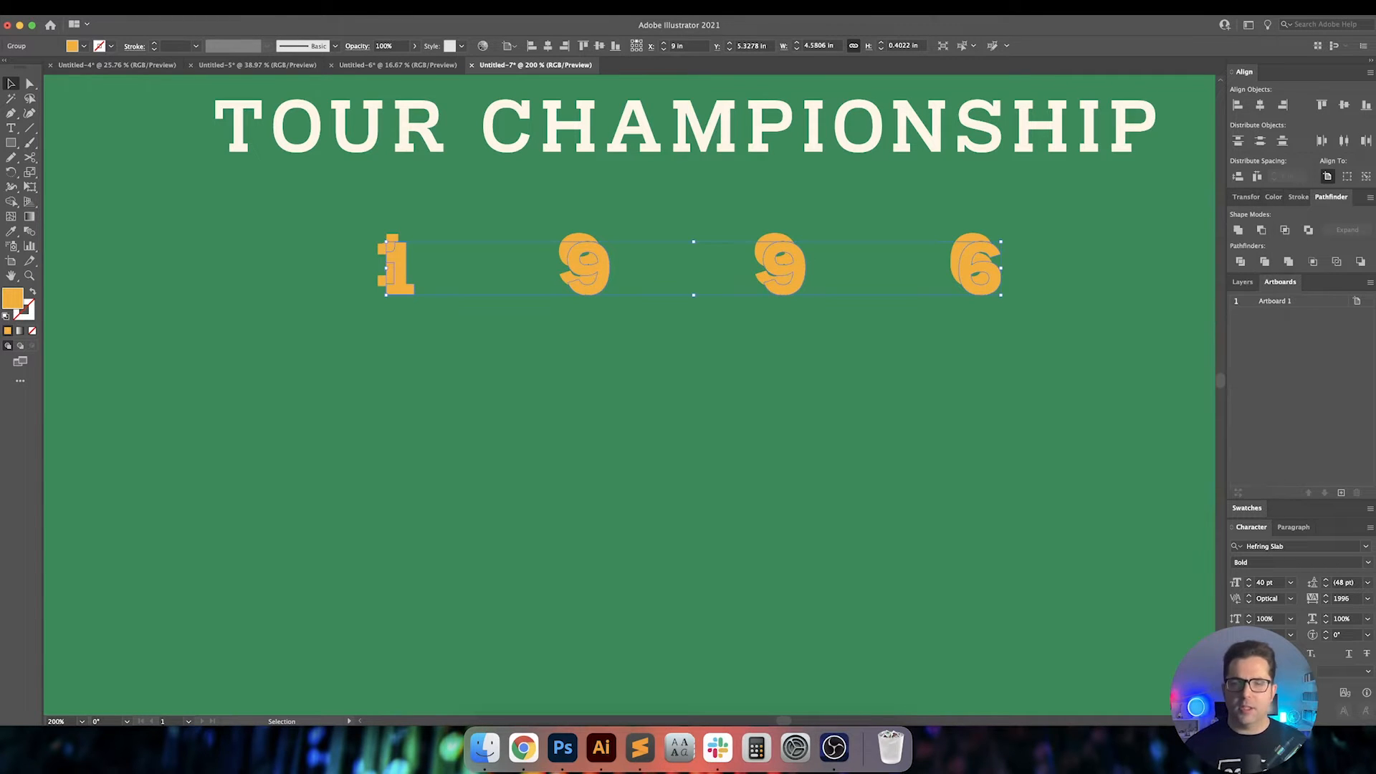
Blend the two overlapping 1996 groups using 20 specified steps and deselect the result
shift+click(583, 235)
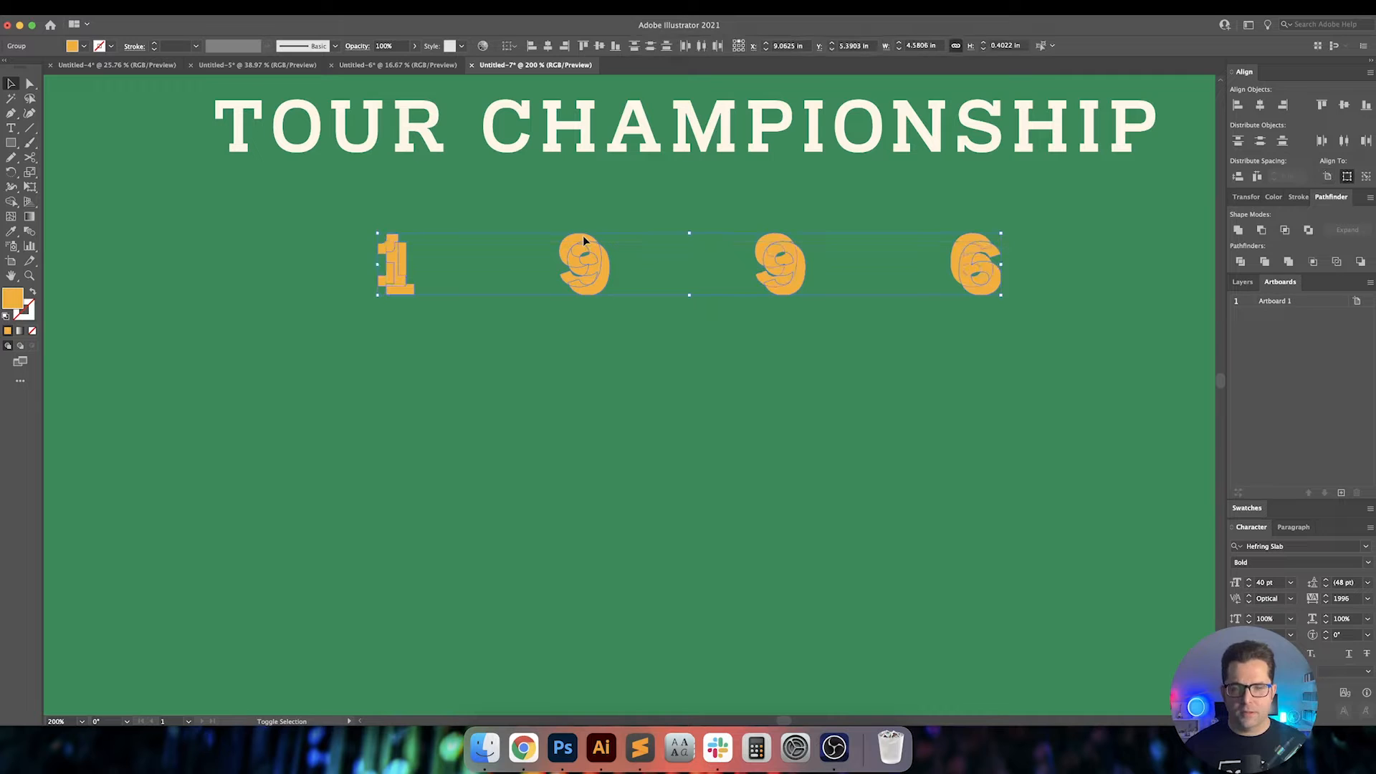
key(super+alt+b)
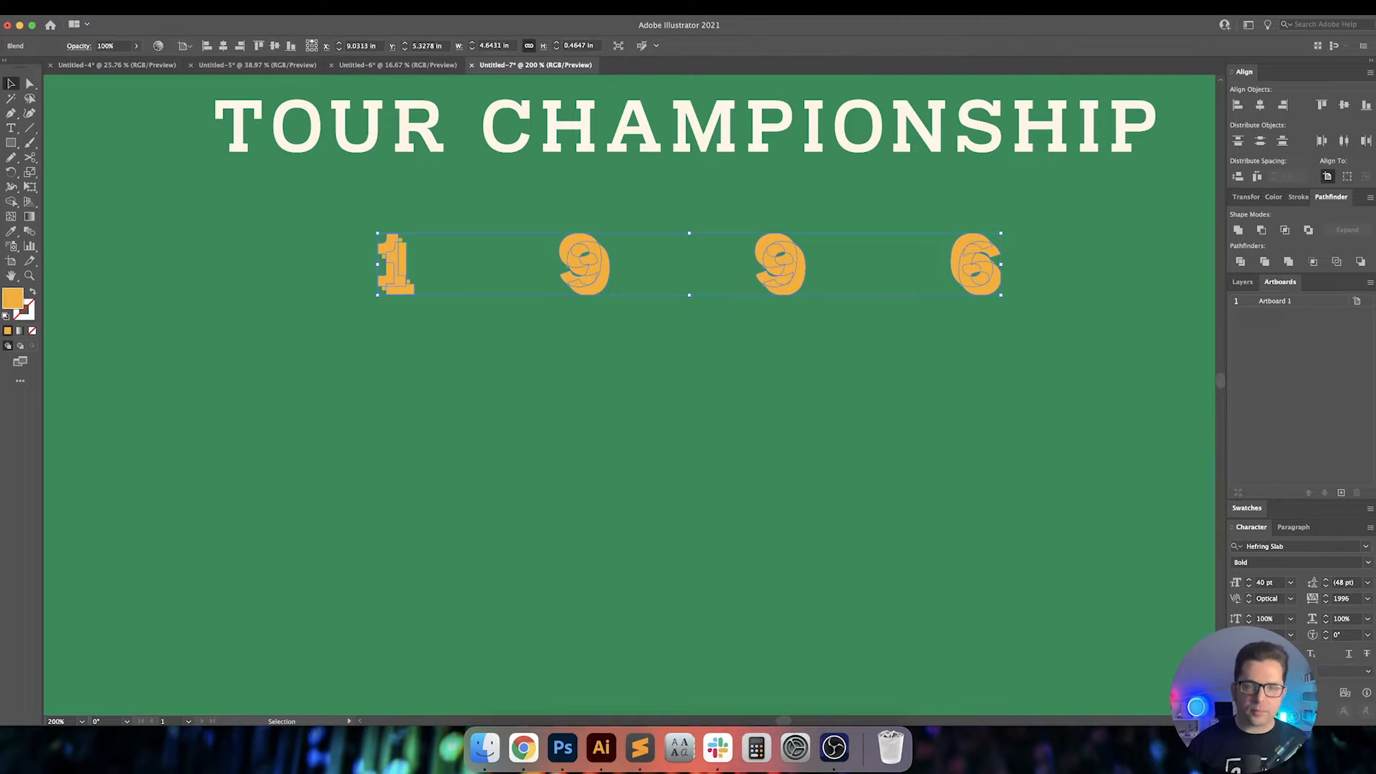
double_click(29, 232)
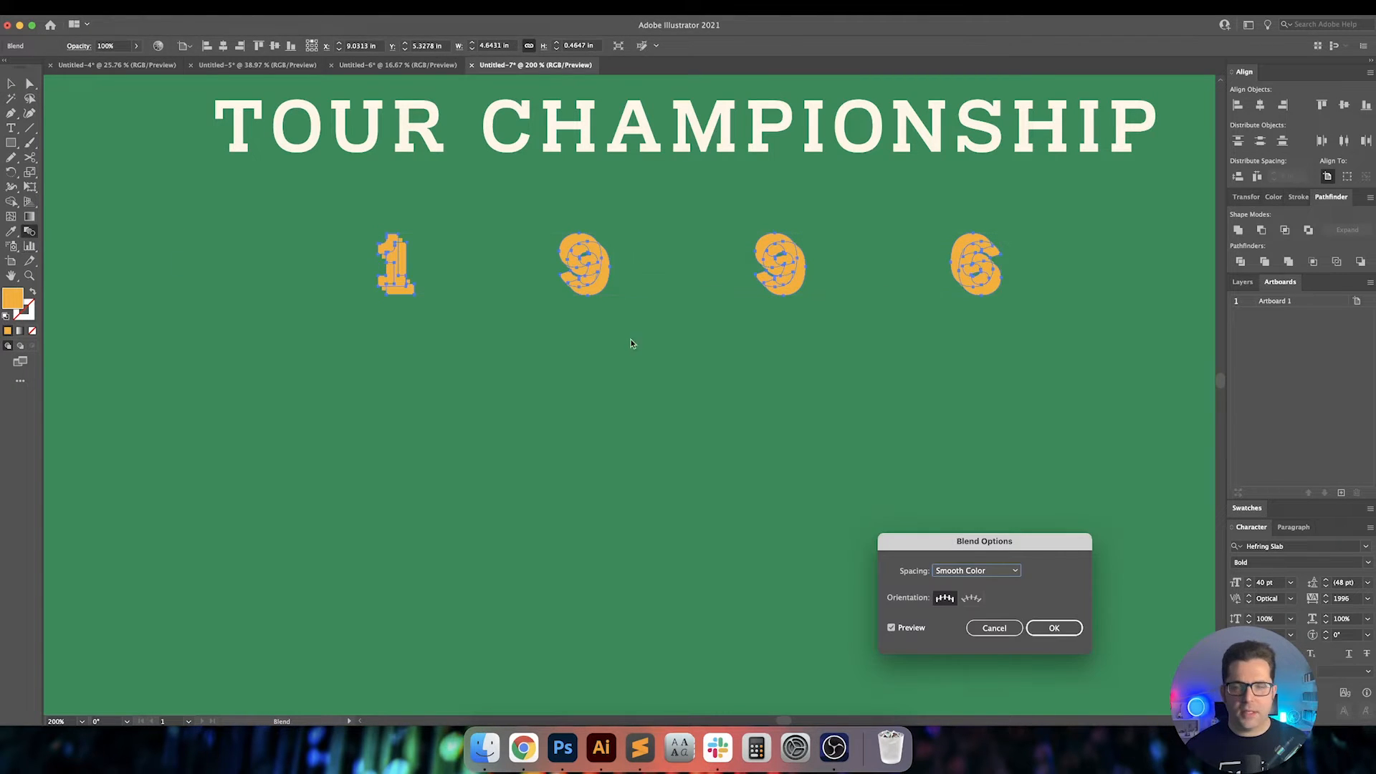
click(985, 567)
click(1001, 593)
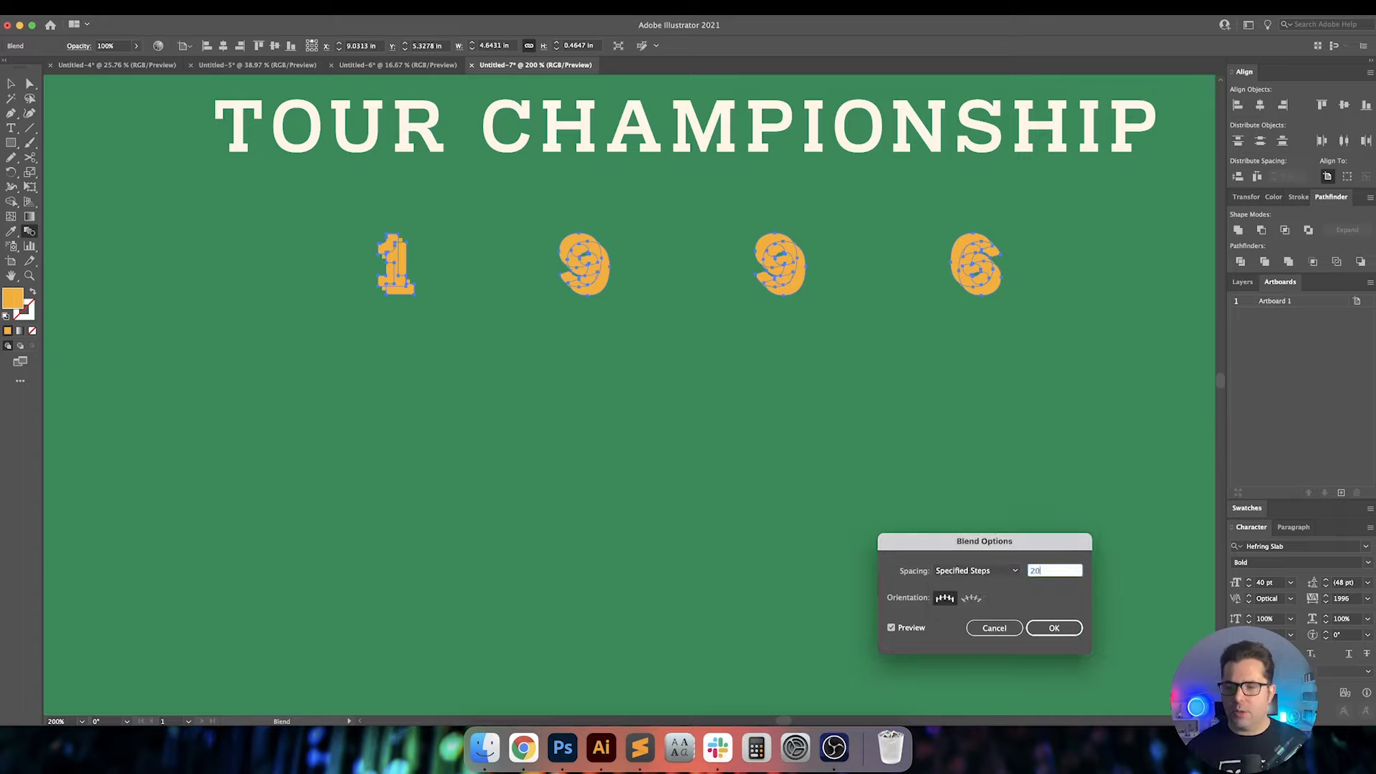
text(20)
key(Return)
key(v)
click(686, 327)
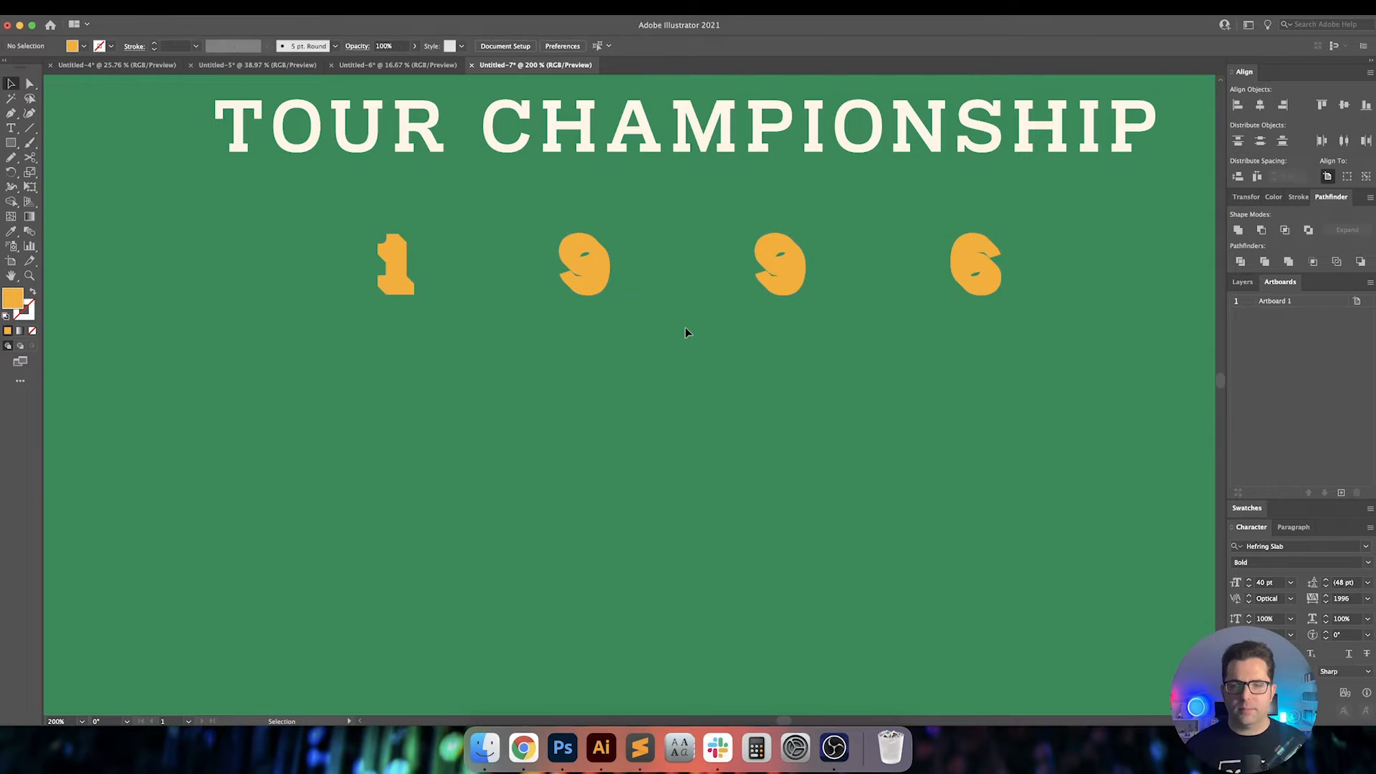
Undo the test move of the blended 1996 and the blend itself
scroll(601, 296, up, 1)
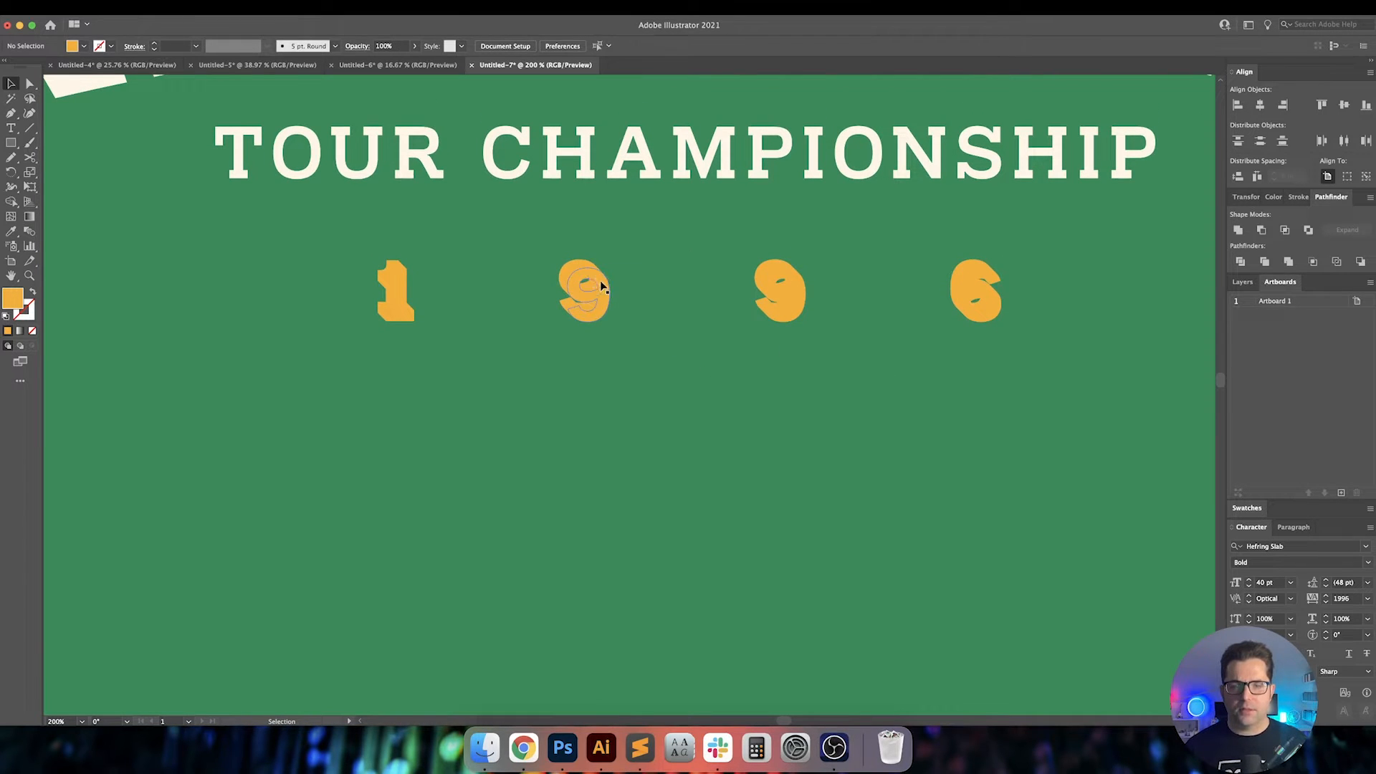
drag(601, 281, 603, 386)
key(super+z)
click(618, 371)
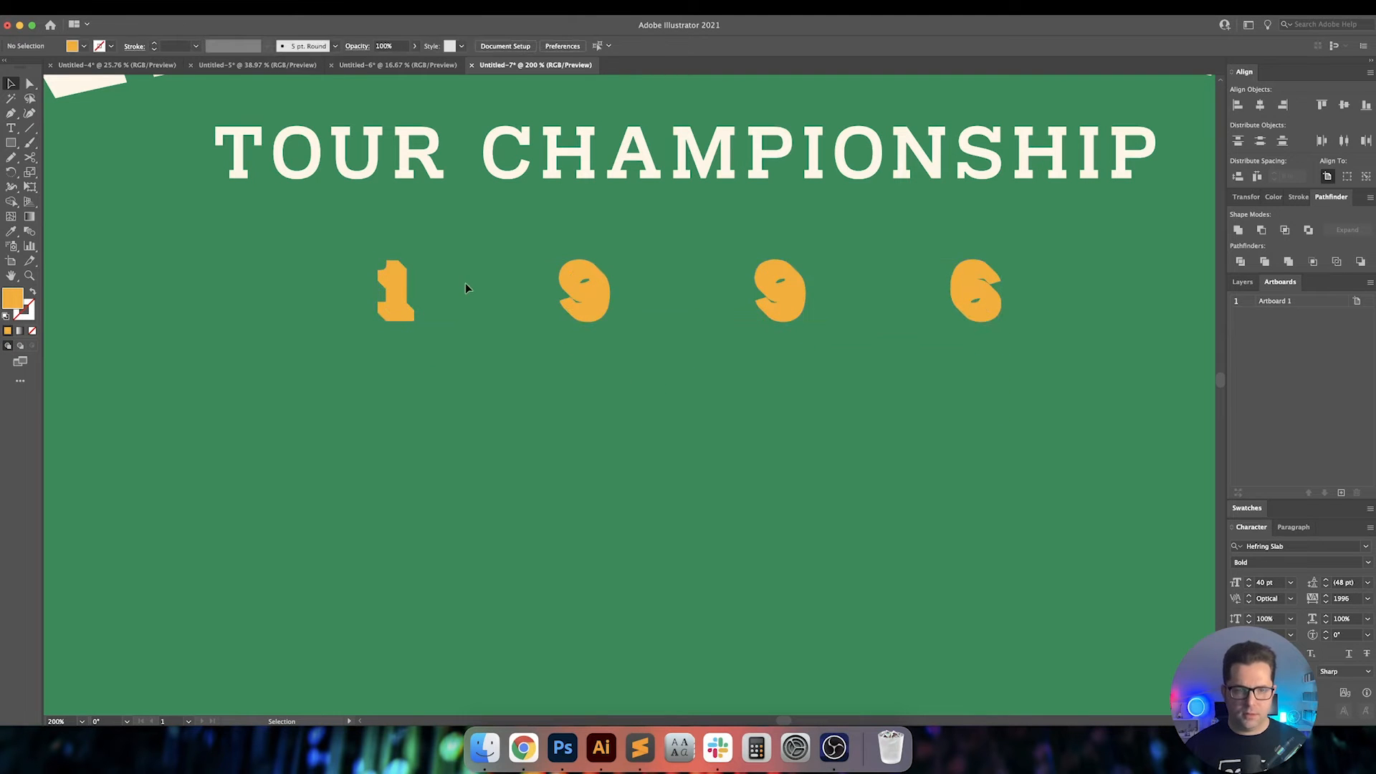
click(398, 291)
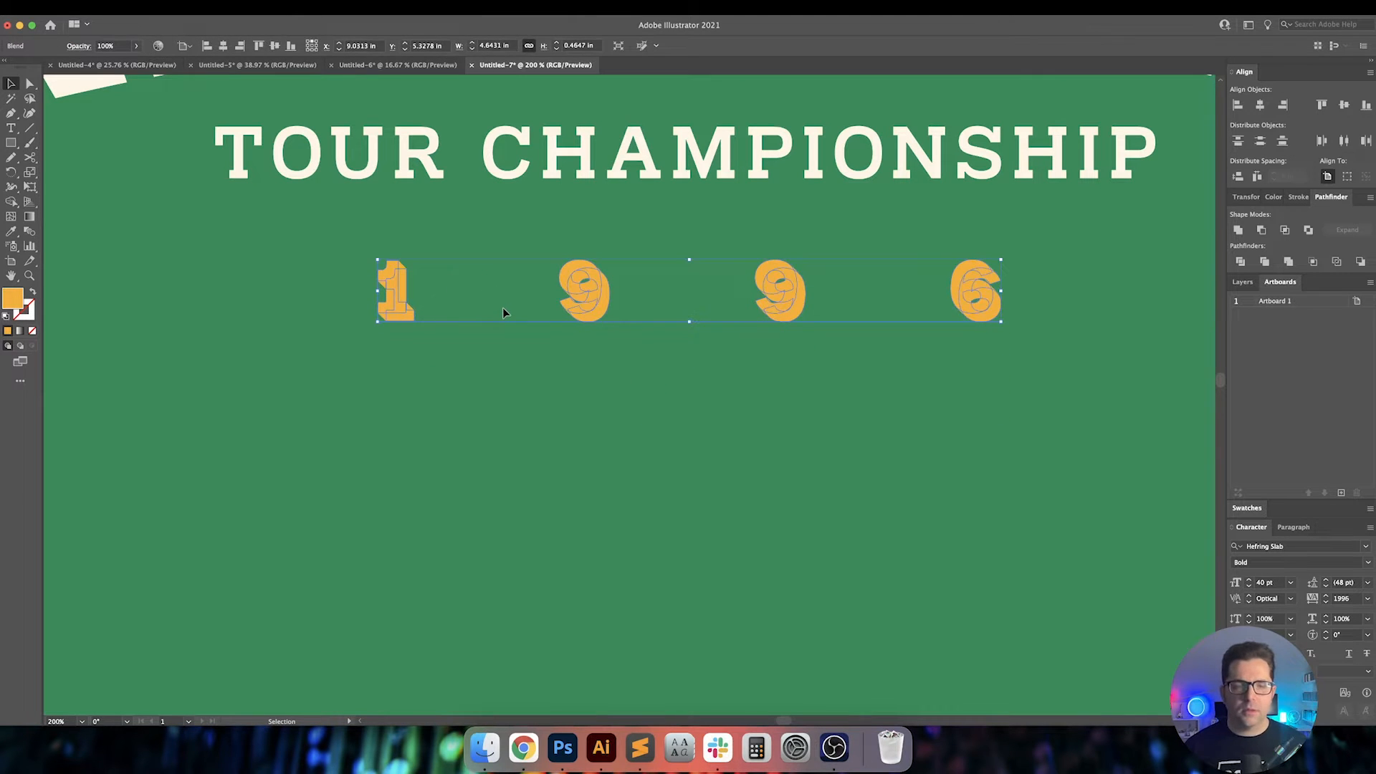
key(a)
key(super+z)
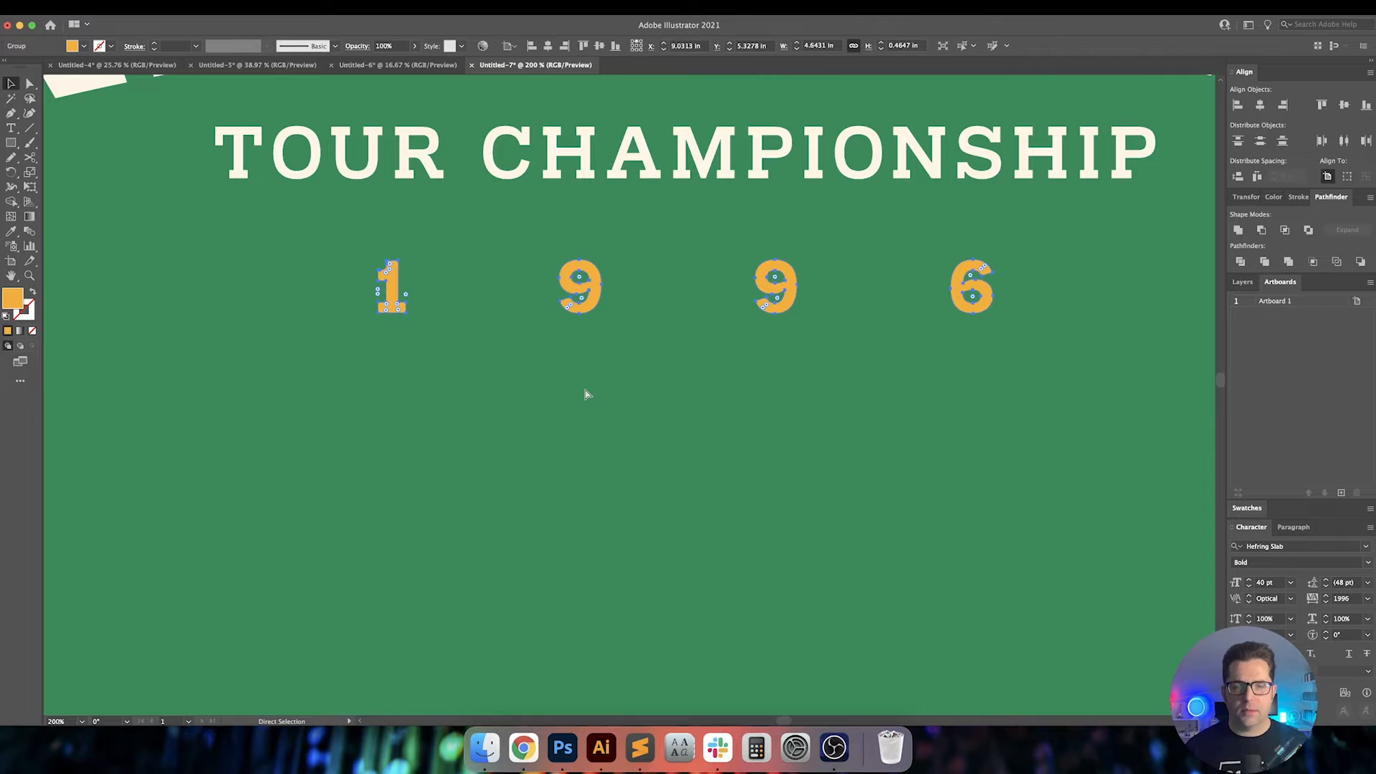
Restore the two offset 1996 groups, duplicate the unshifted one in place and lock the copy
key(super+shift+z)
click(586, 394)
click(574, 266)
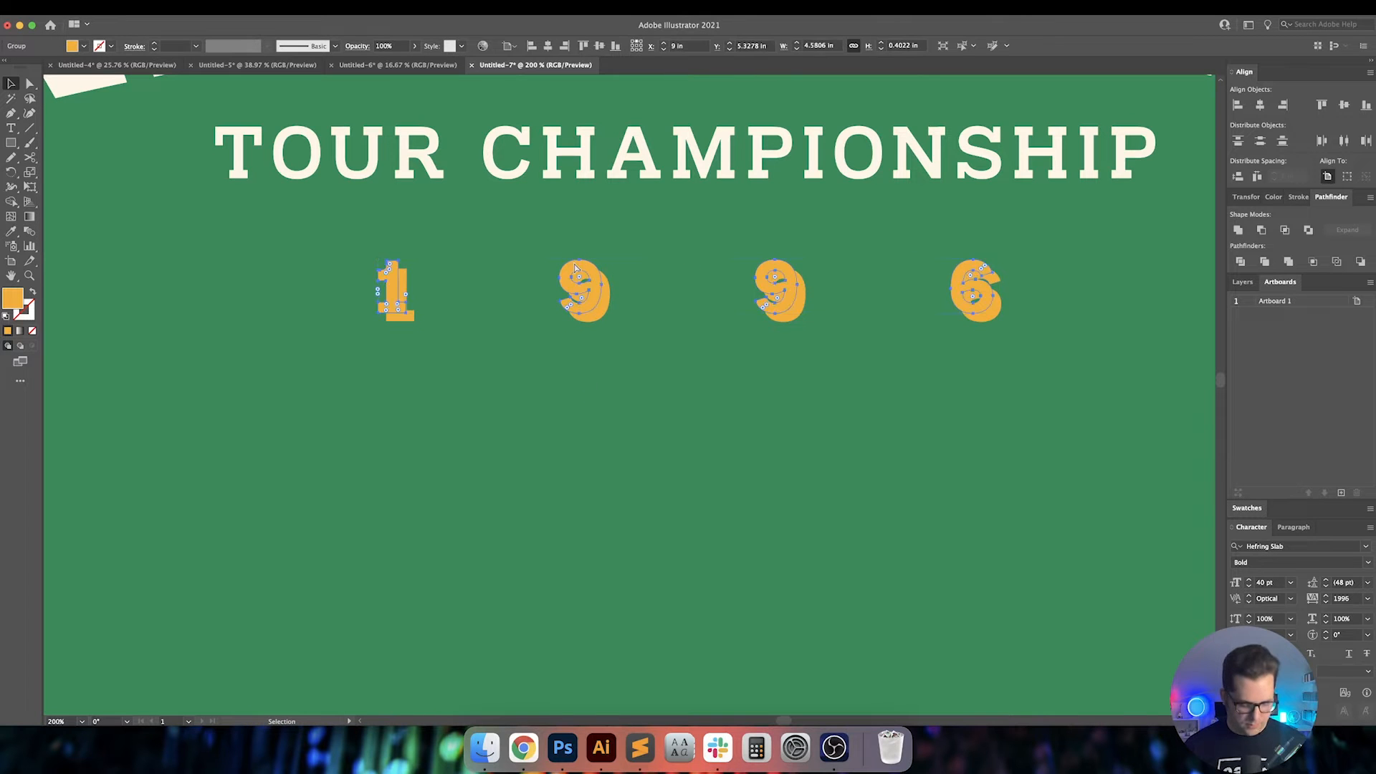
key(super+2)
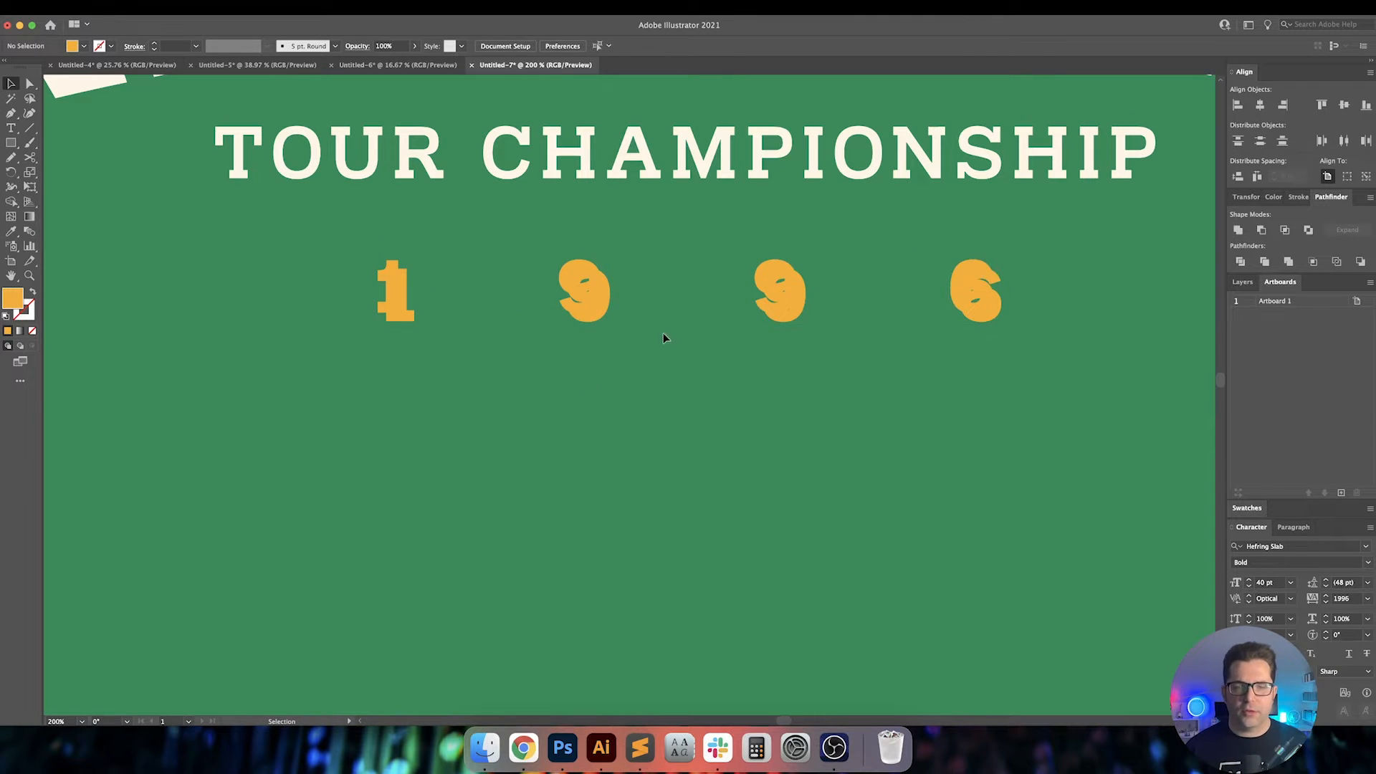
Blend the two unlocked 1996 groups using 200 specified steps
drag(344, 237, 1025, 347)
key(super+alt+b)
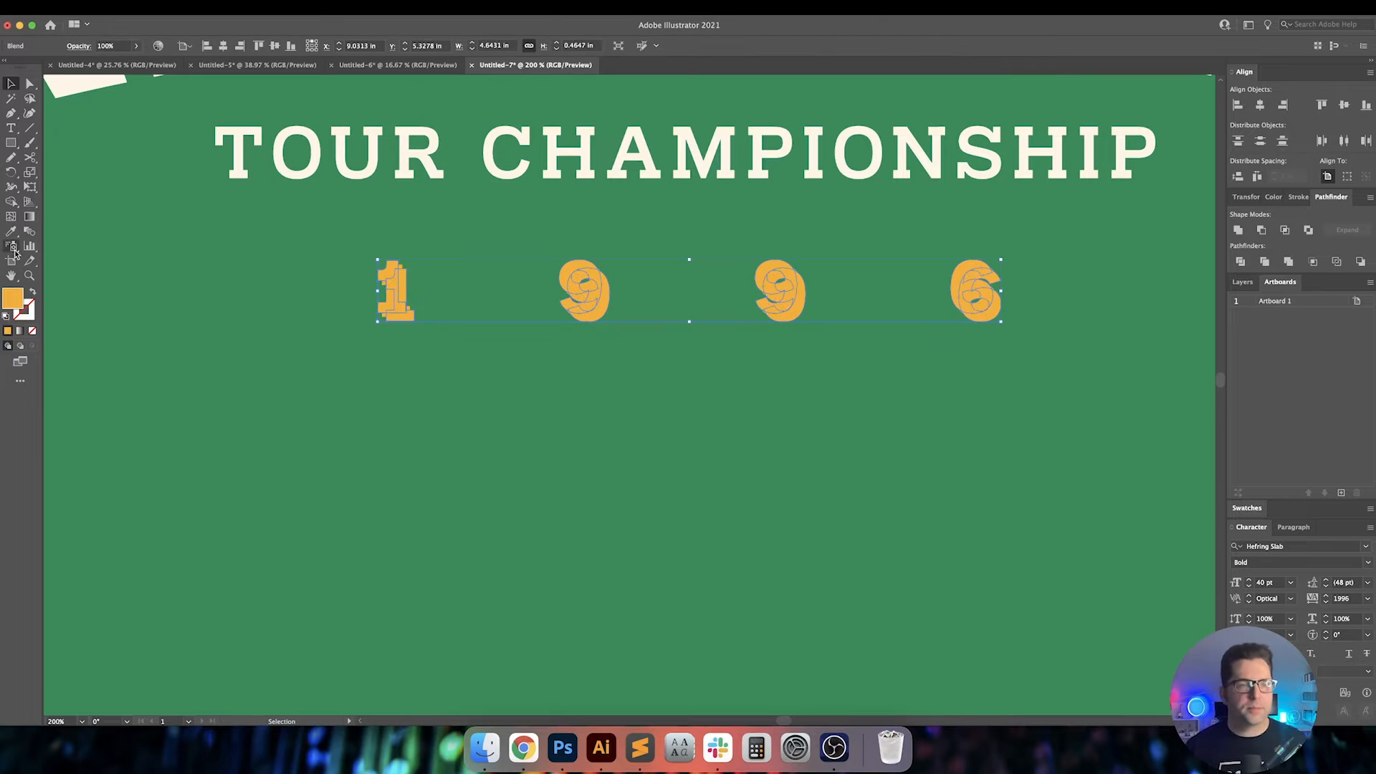
double_click(29, 231)
click(1005, 599)
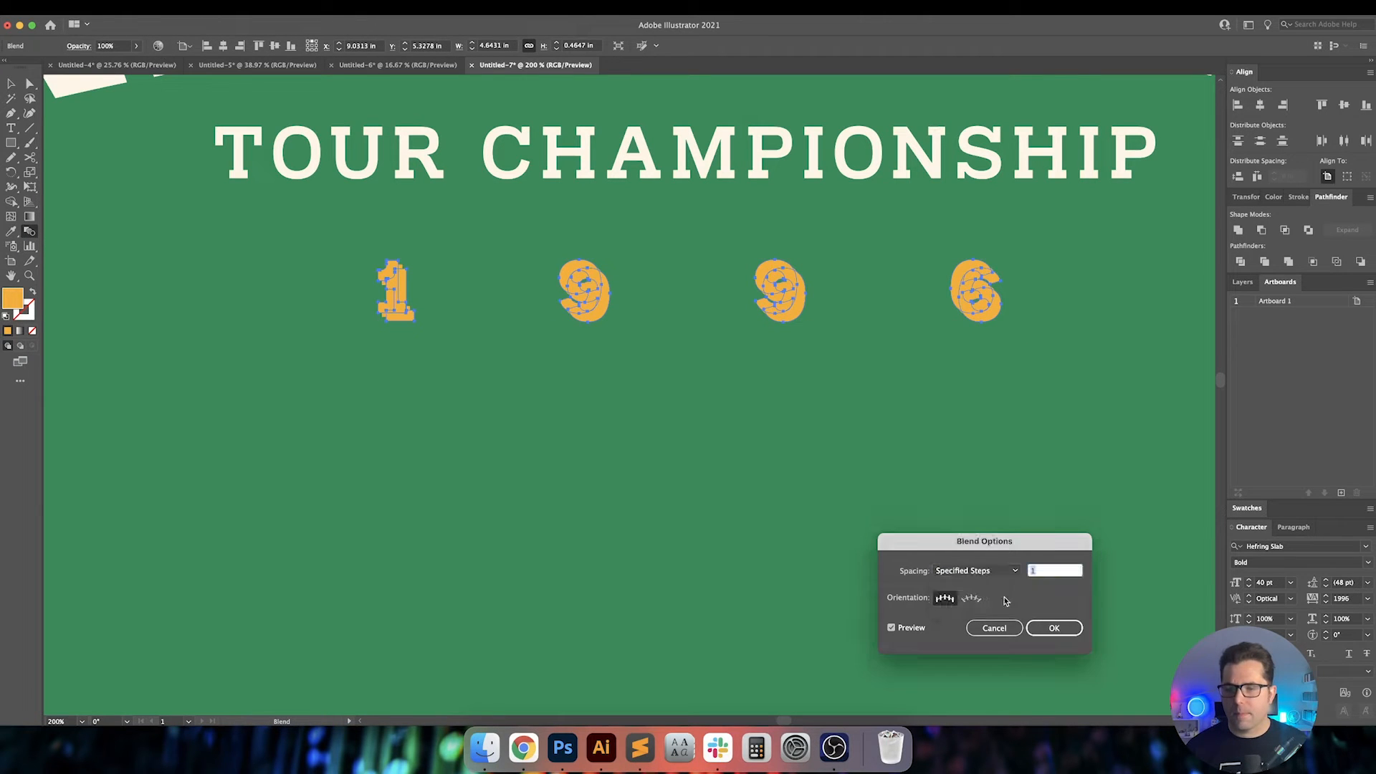
text(200)
key(Return)
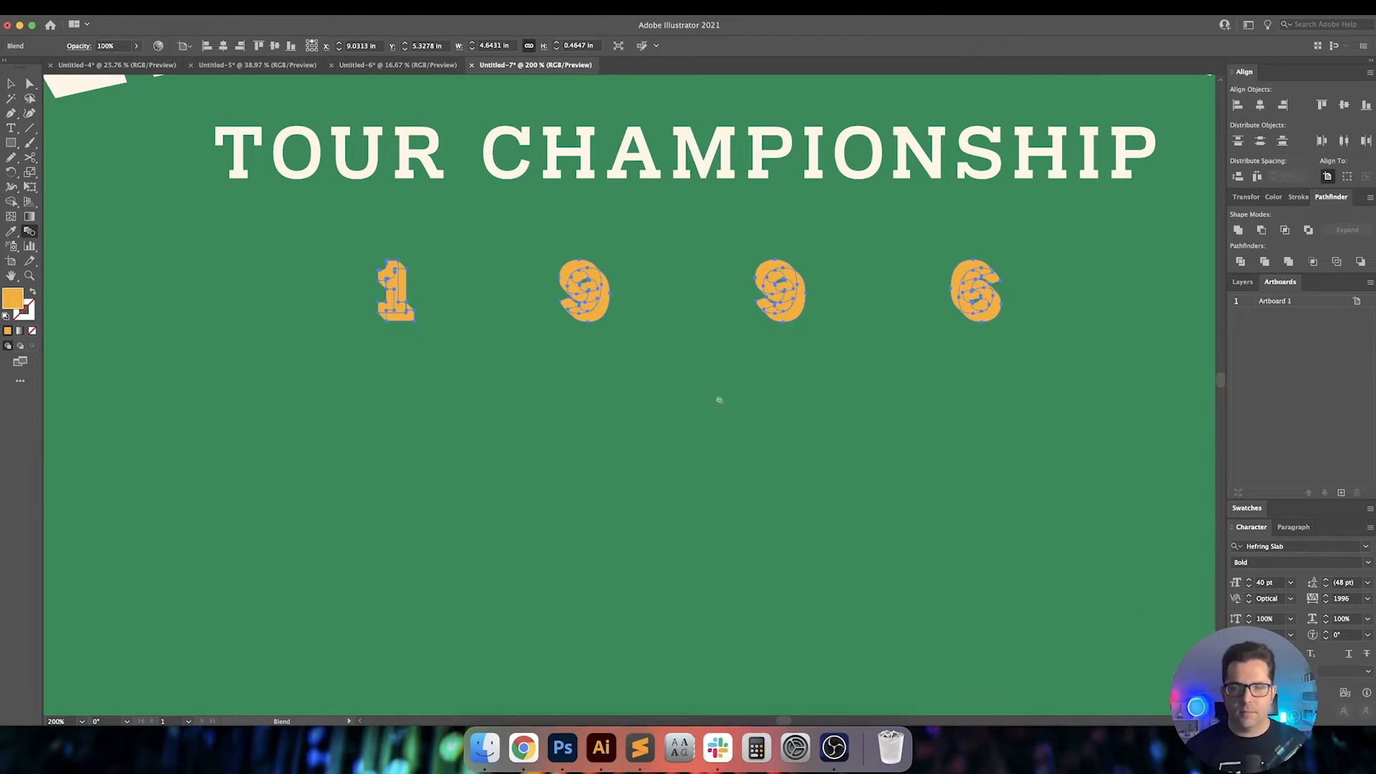
key(v)
Expand the 1996 blend, unite it into solid shadow shapes and deselect it
click(144, 9)
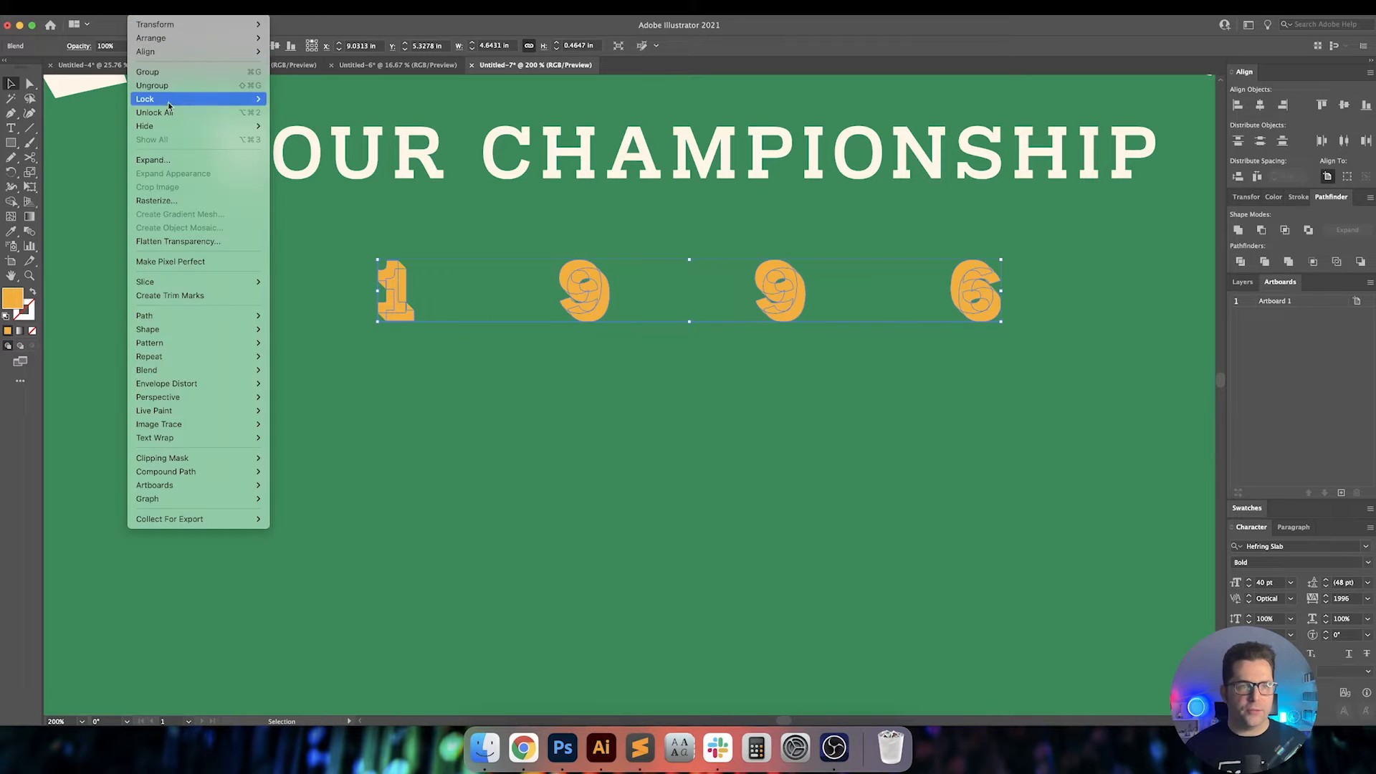
click(176, 160)
key(Return)
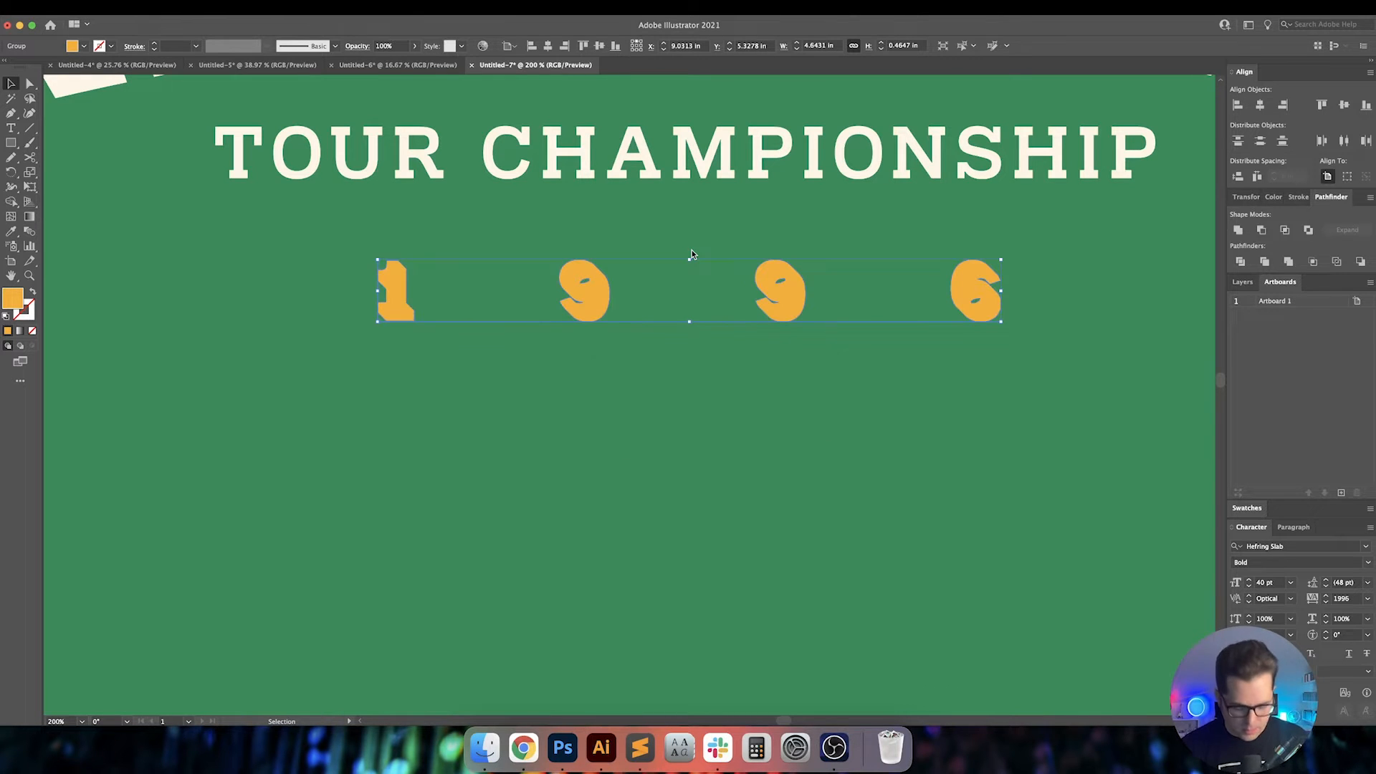
click(476, 253)
Unlock all locked objects and clear the selection
drag(390, 241, 770, 285)
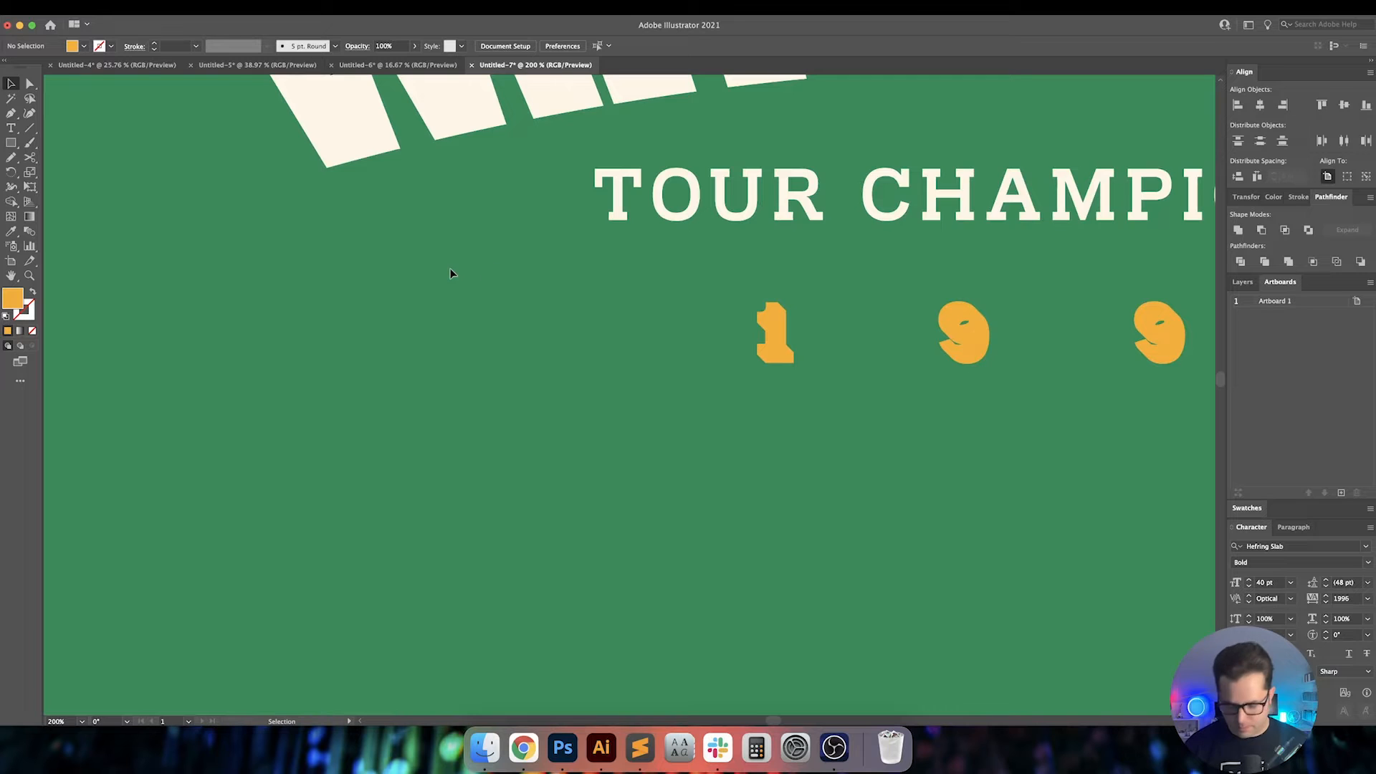
key(super+minus)
key(super+minus)
click(144, 9)
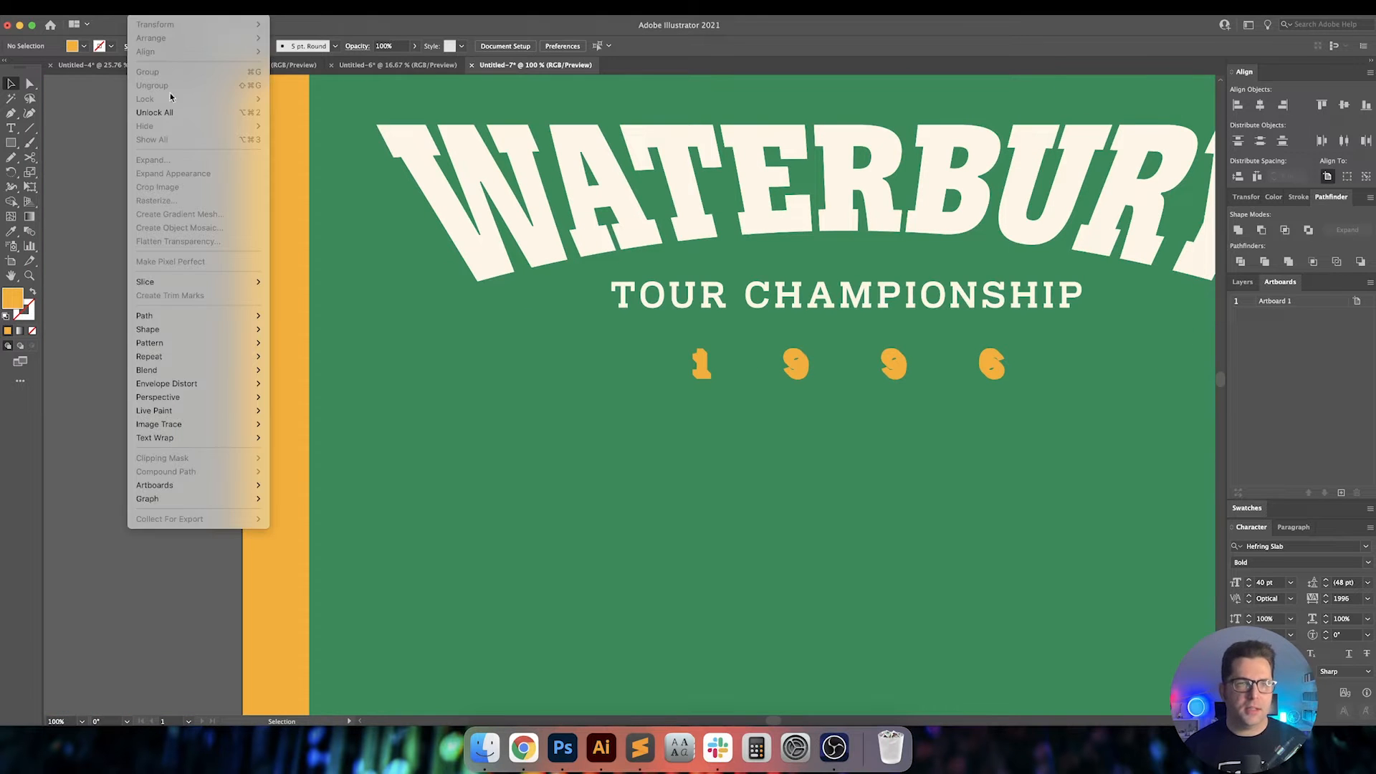
click(170, 113)
key(super+shift+a)
drag(668, 391, 506, 404)
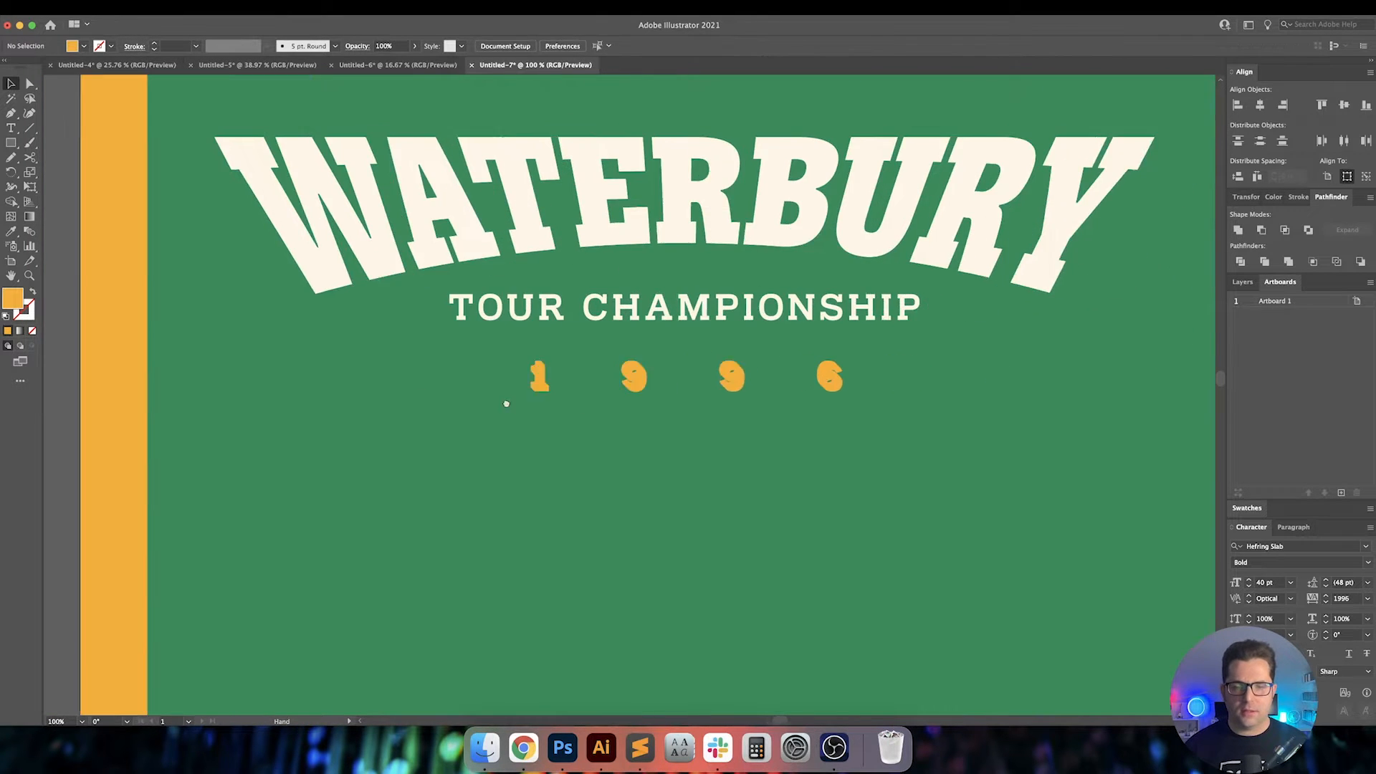
Arrange the united shadow group behind the front 1996 digits
key(super+equal)
key(super+equal)
key(super+equal)
click(485, 347)
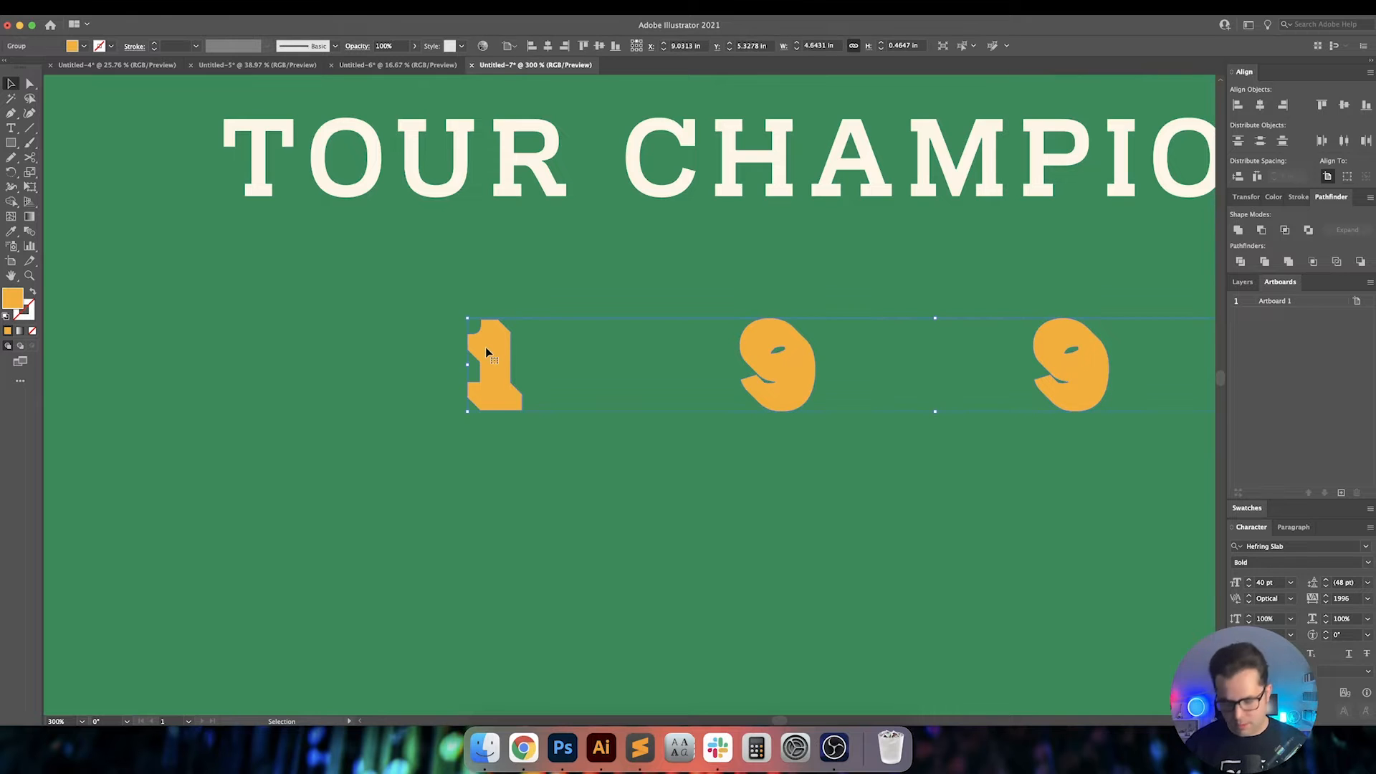
click(486, 342)
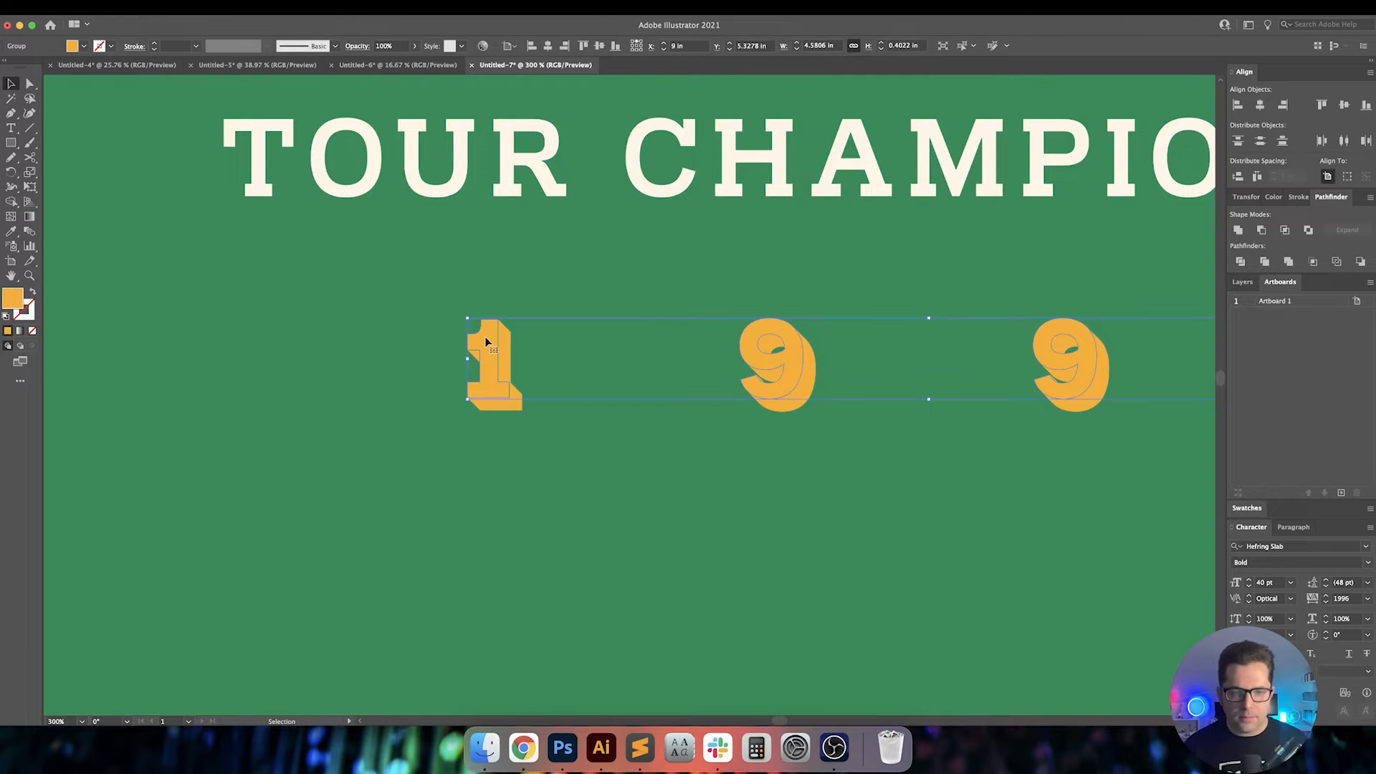
Fill the 1996 shadow with the off-white sampled from the TOUR CHAMPIONSHIP text and deselect it
scroll(486, 343, up, 1)
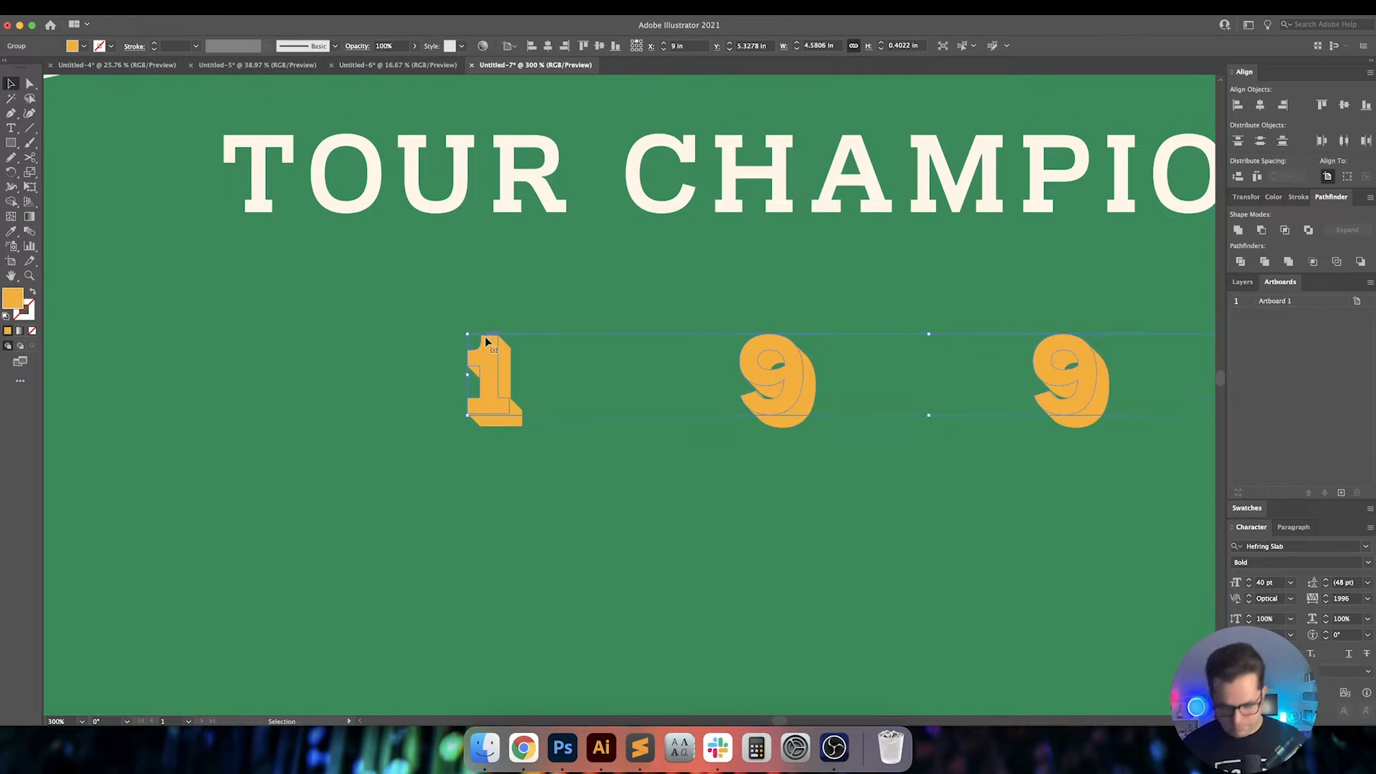
click(513, 425)
key(i)
click(549, 182)
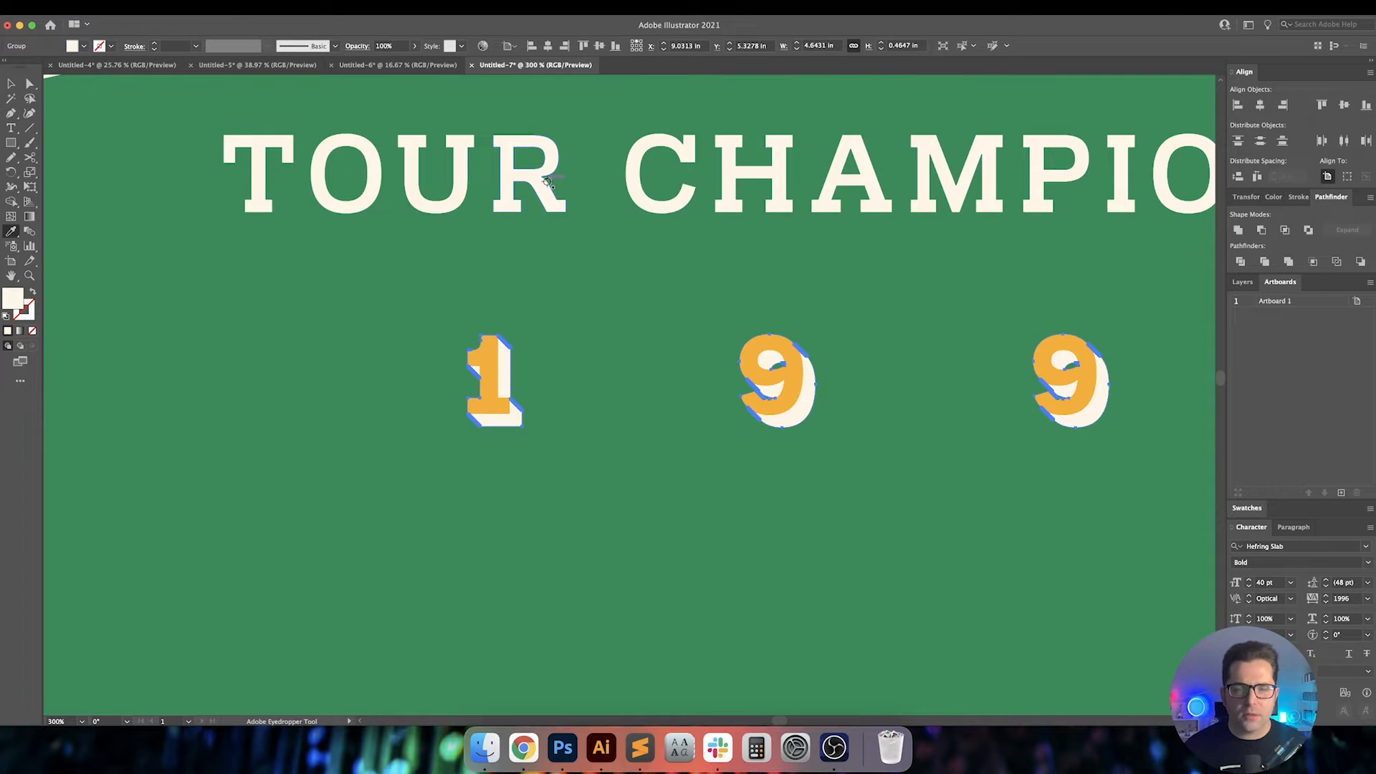
key(v)
click(664, 354)
Examine the shadow outline around the first 9 up close and the 1996 within the whole heading
drag(664, 354, 384, 337)
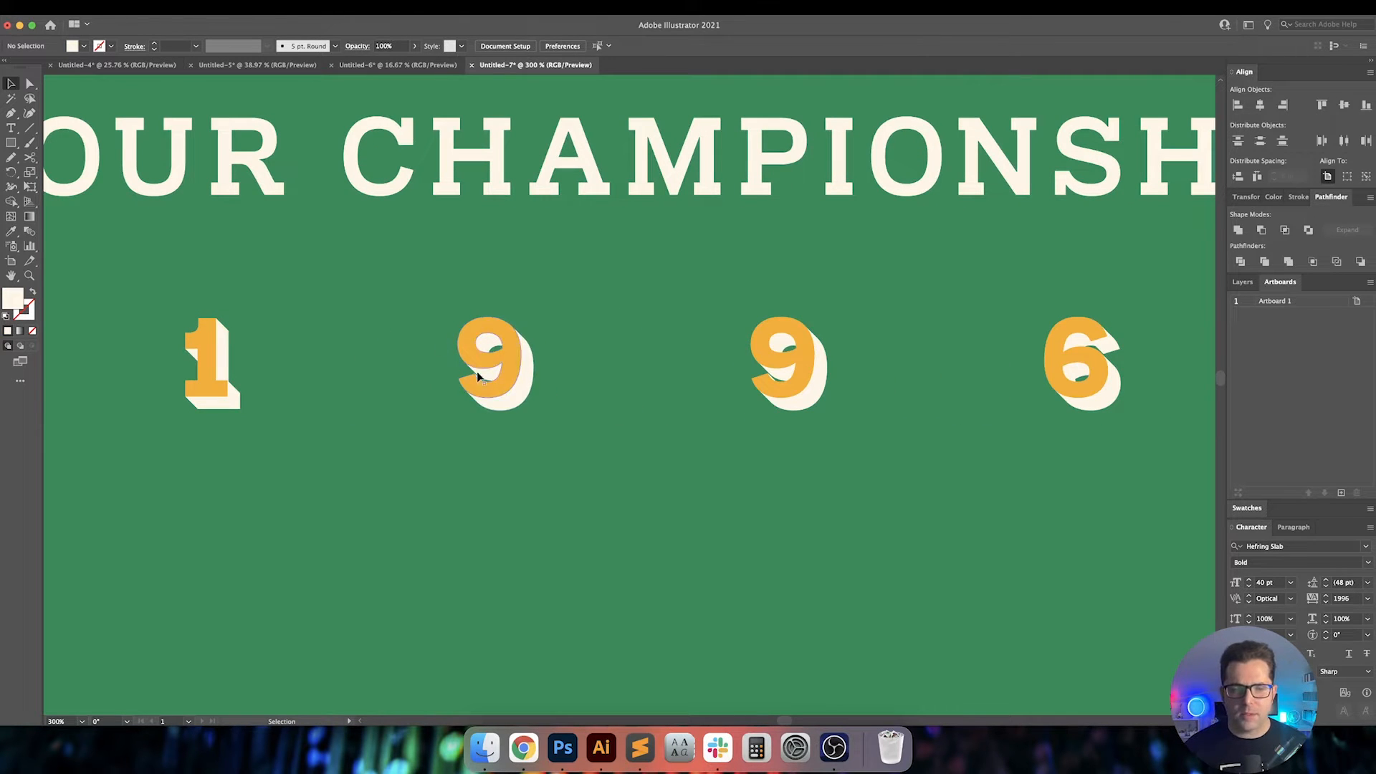
scroll(481, 373, up, 4)
key(super+z)
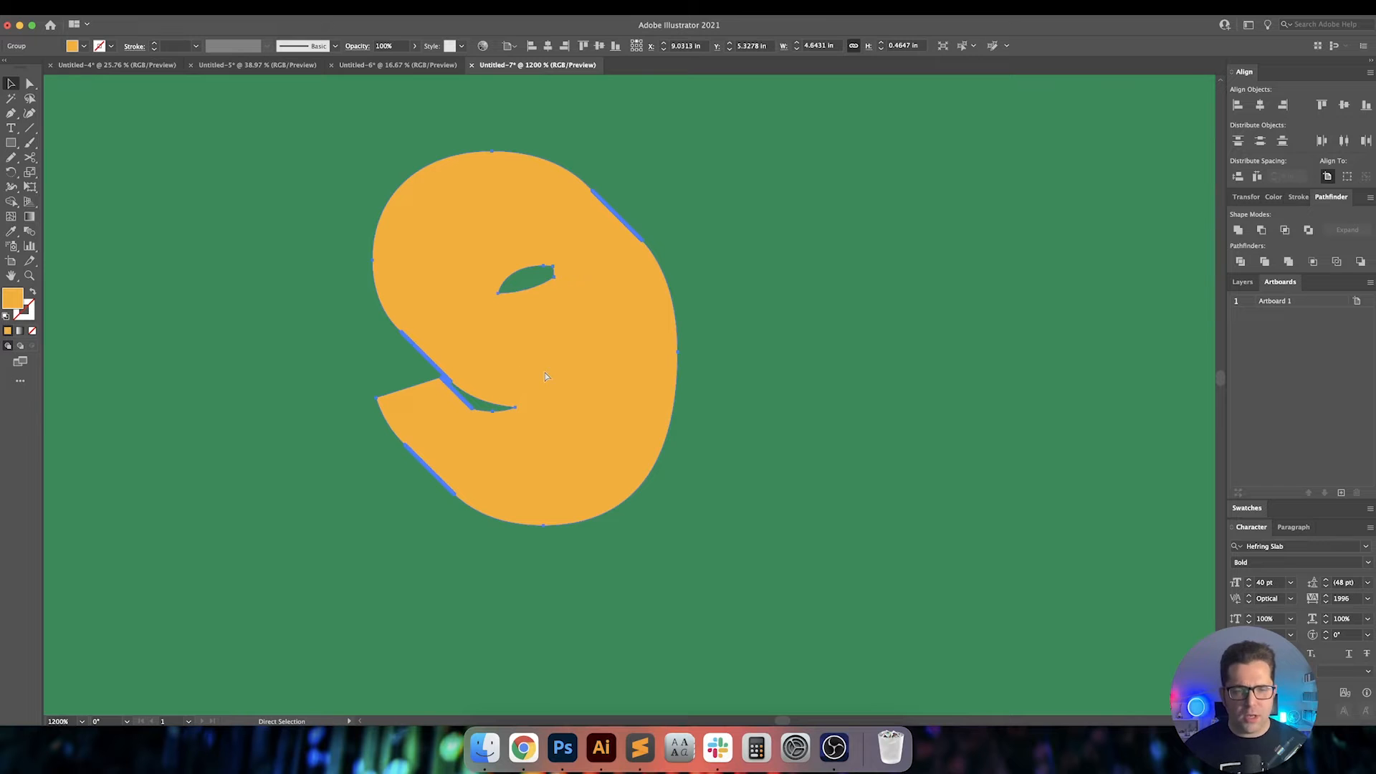
key(super+shift+z)
click(733, 398)
scroll(734, 398, down, 7)
drag(765, 417, 640, 411)
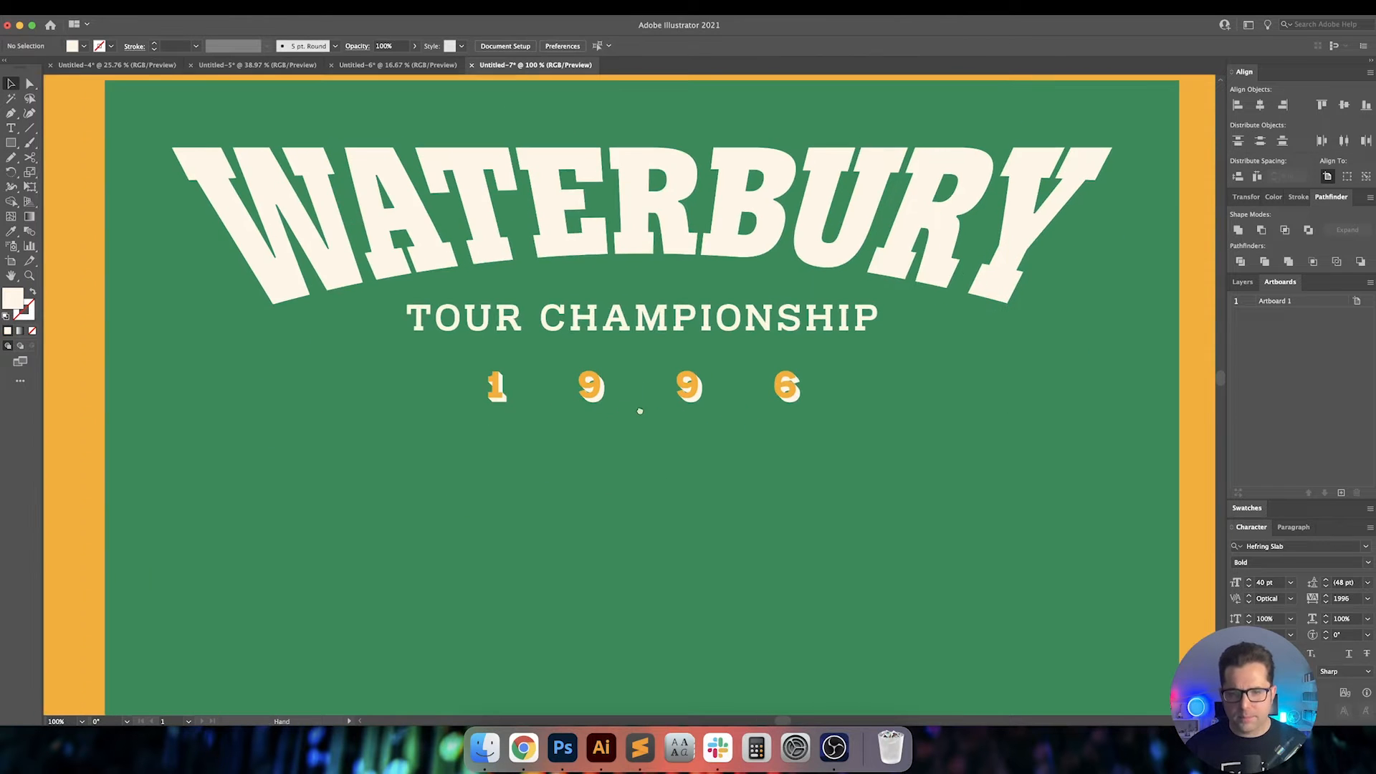
Fill the 1996 shadow with the yellow sampled from the front digits and deselect it
scroll(610, 380, up, 3)
click(580, 415)
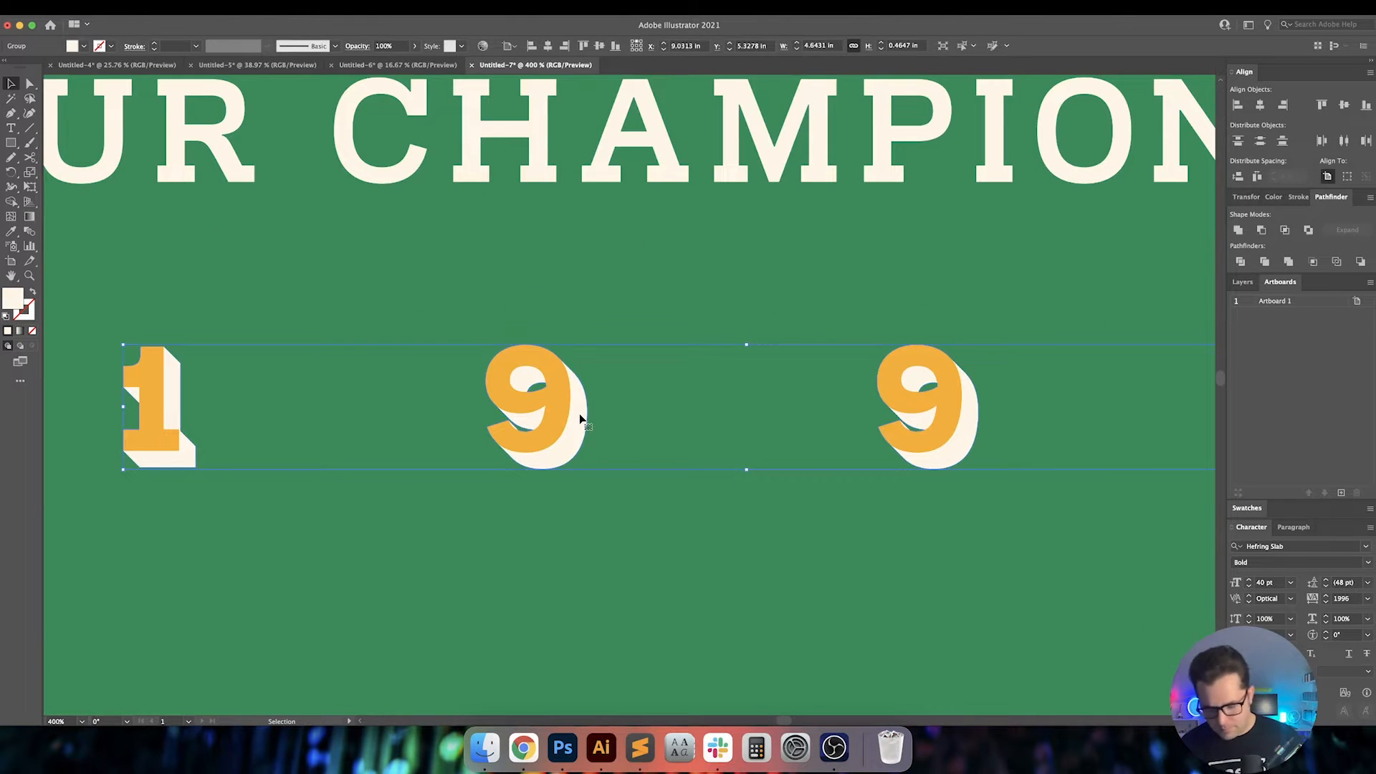
key(i)
click(561, 410)
key(v)
click(622, 397)
Fill the front 1996 digits with the off-white sampled from the TOUR CHAMPIONSHIP text and deselect them
click(557, 385)
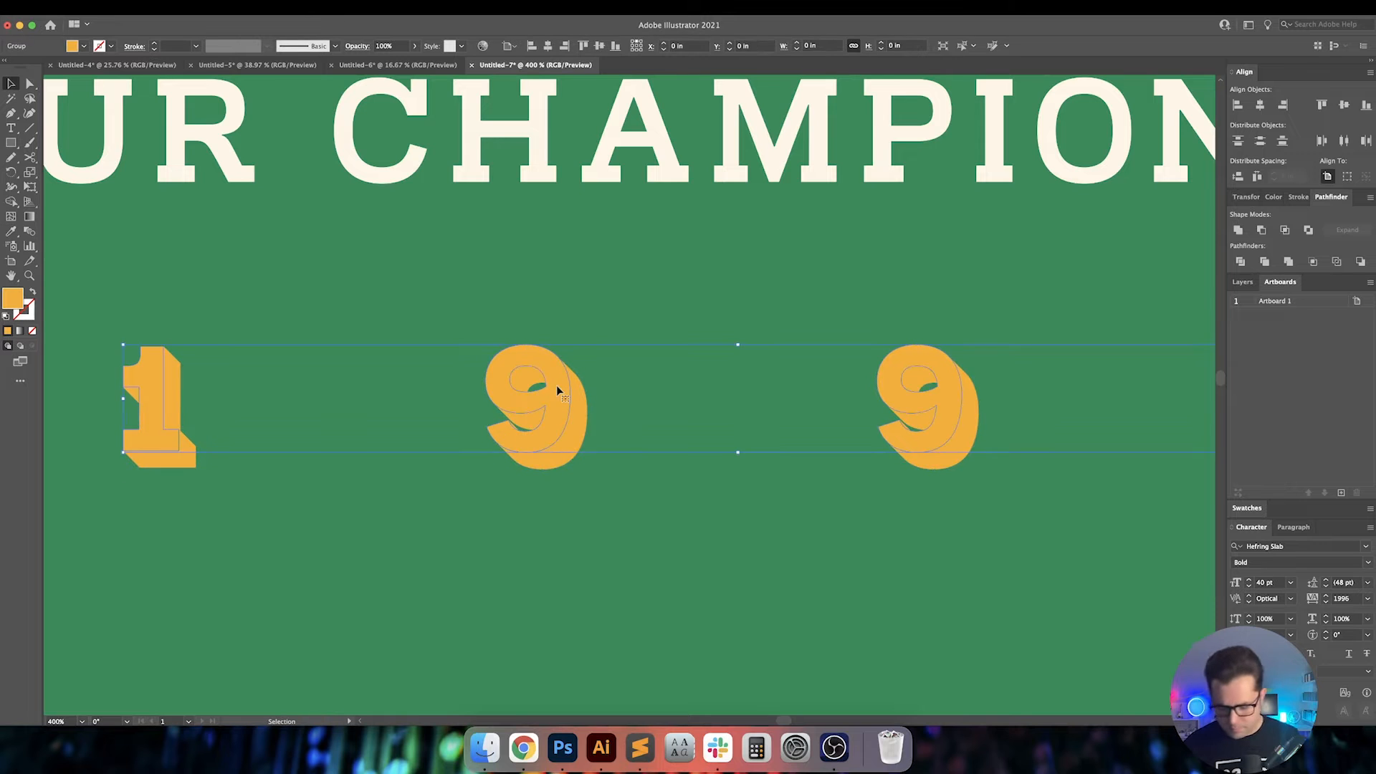
key(i)
click(602, 159)
key(v)
click(652, 320)
Examine the recoloured 1996 and the shadow edges of a 9 up close
scroll(678, 341, down, 1)
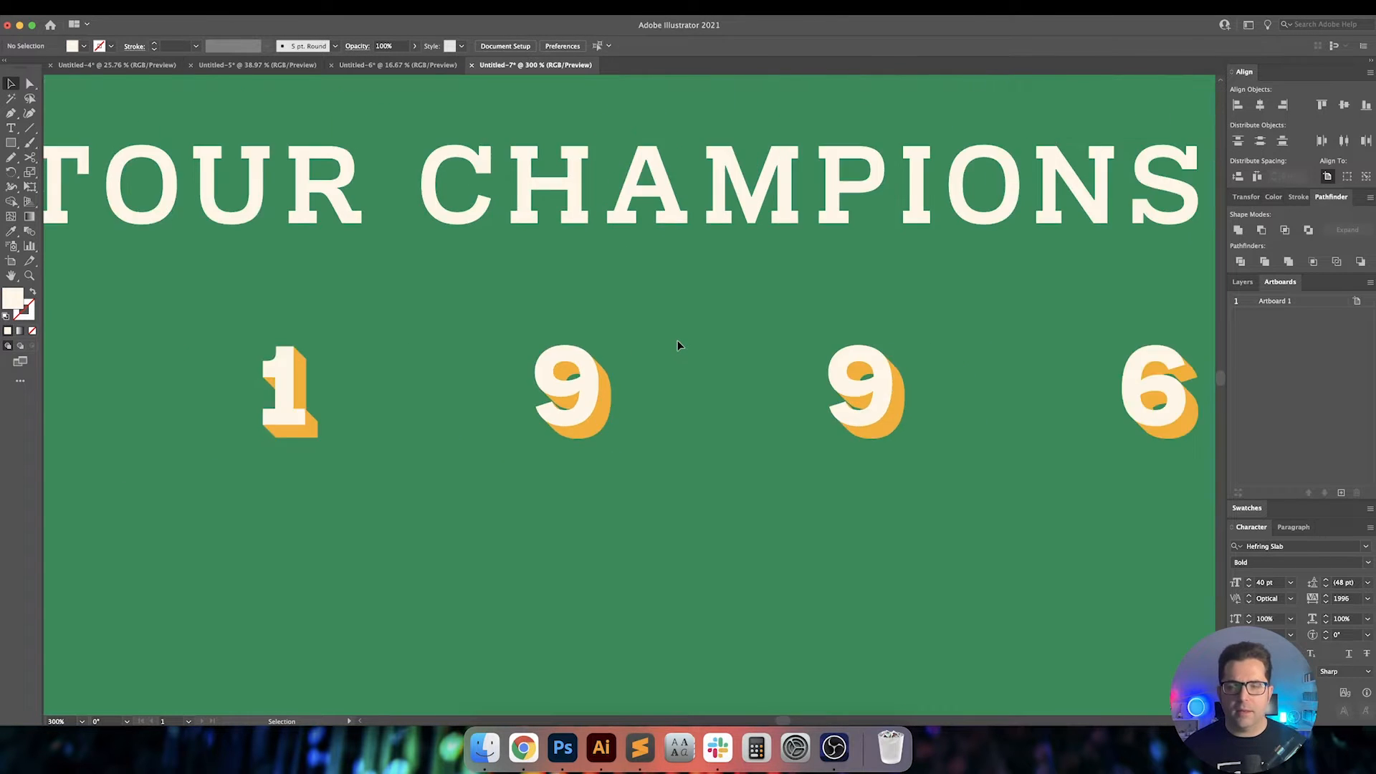
scroll(674, 359, down, 2)
scroll(656, 367, up, 4)
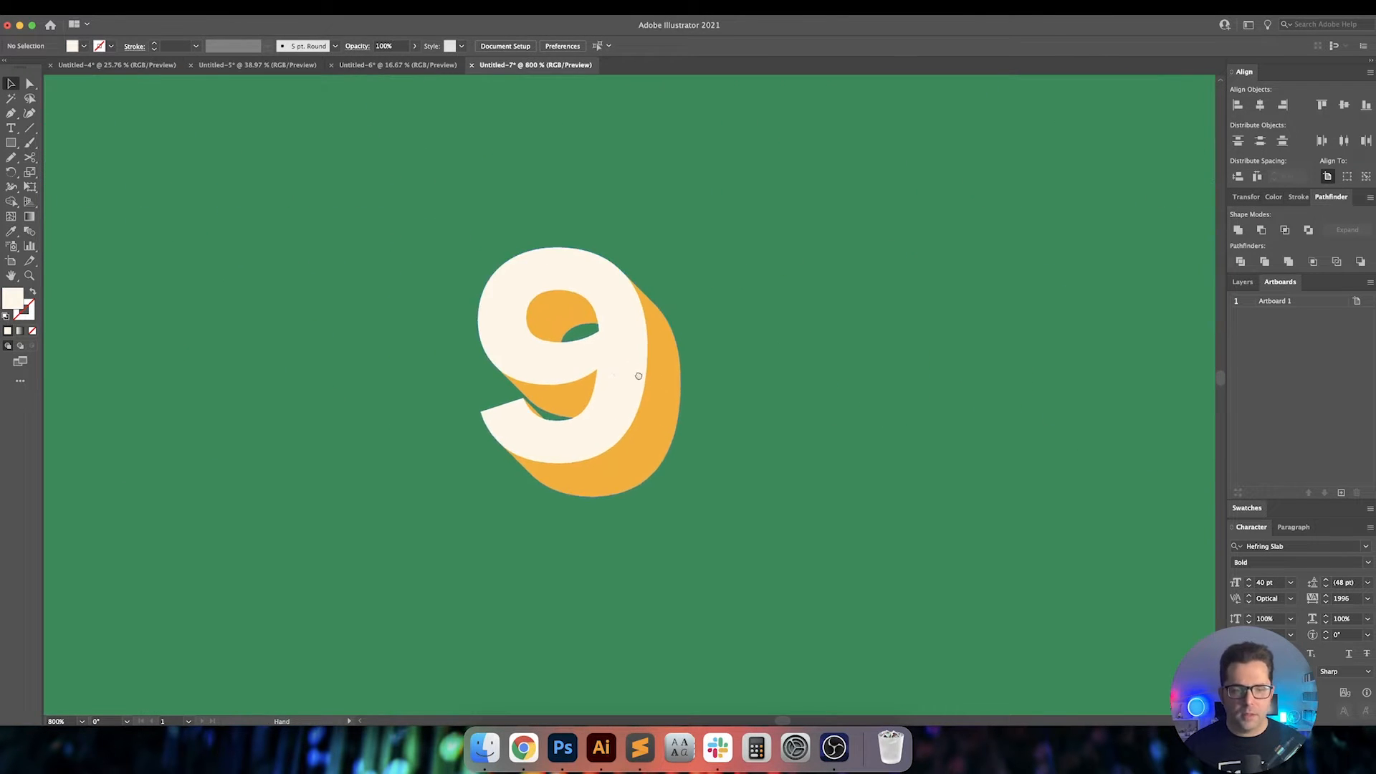
Draw a closed Pen shape over the green gap in the first 9's lower opening, filled with yellow sampled from the shadow
scroll(639, 376, up, 10)
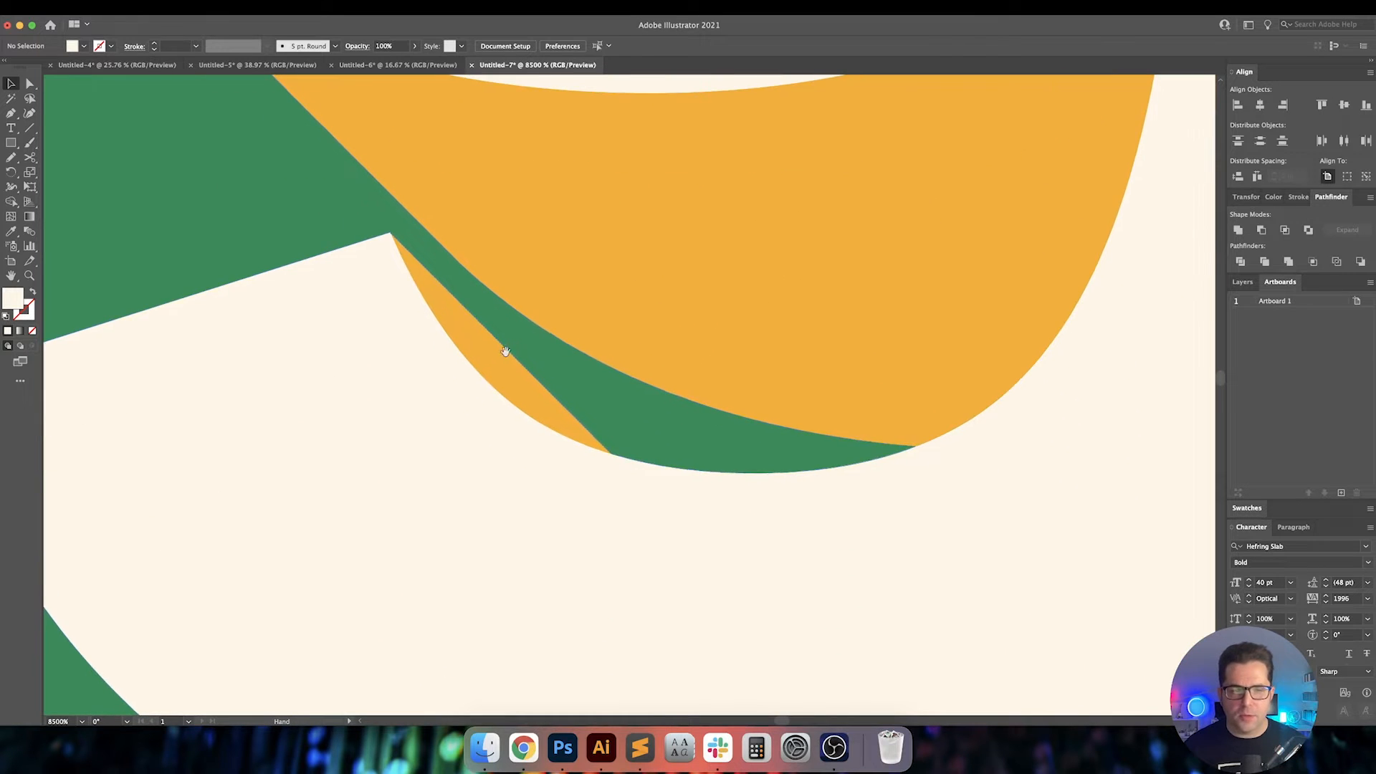
click(562, 343)
drag(532, 334, 537, 386)
click(246, 251)
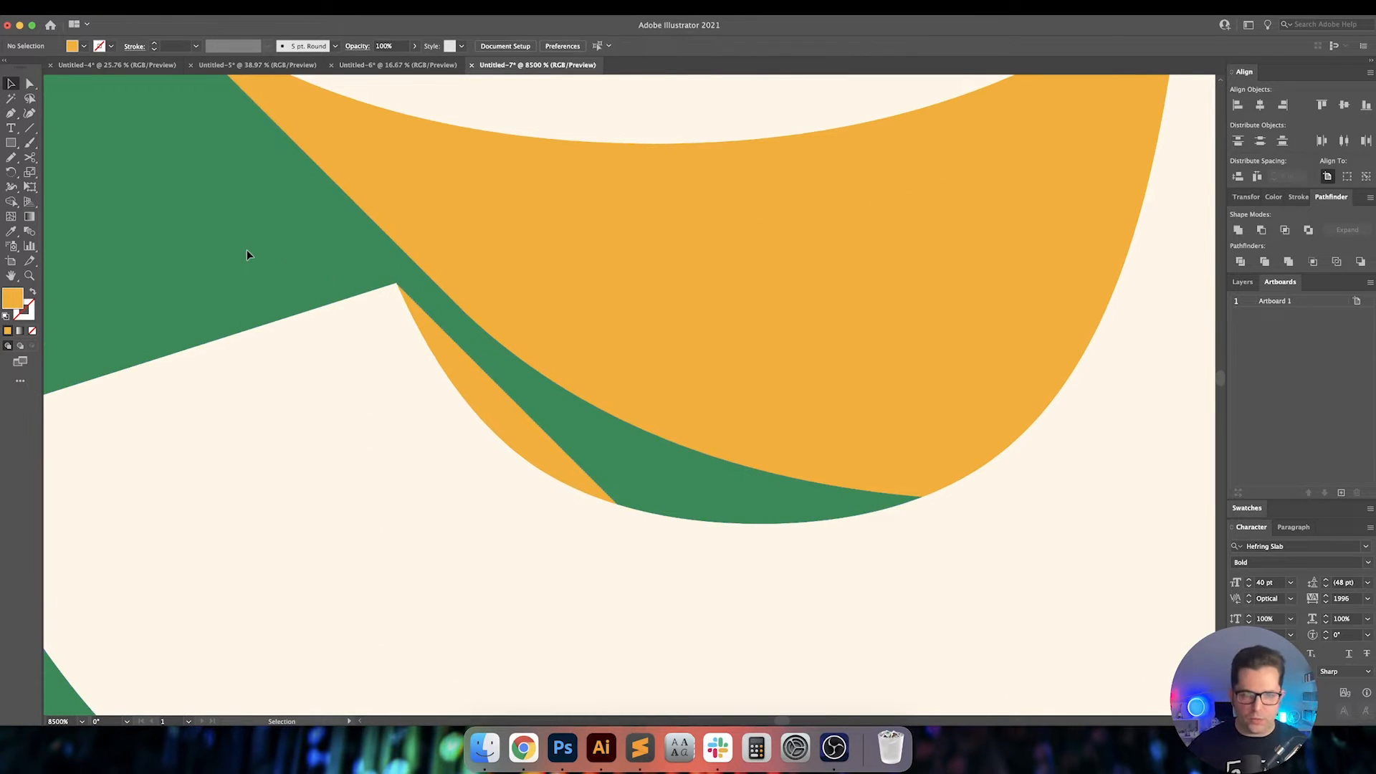
key(p)
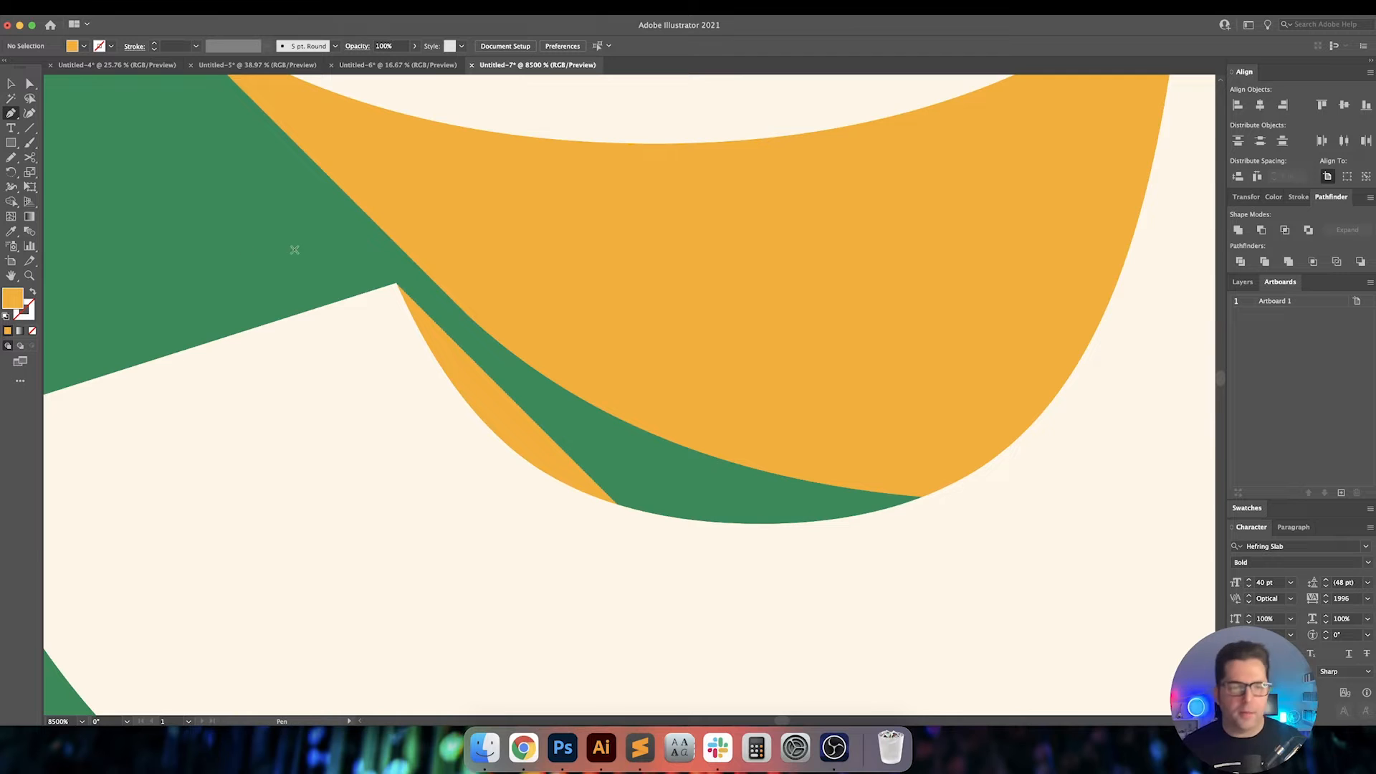
click(395, 283)
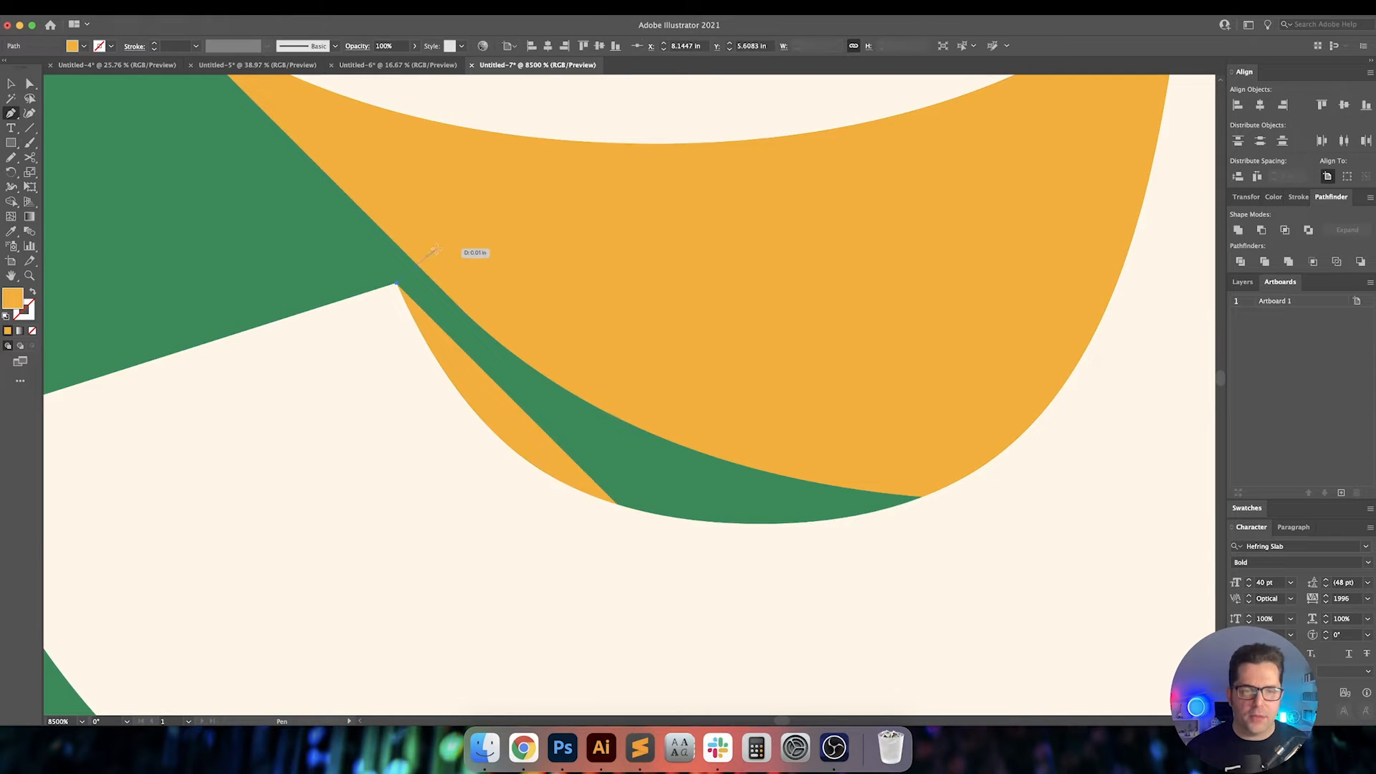
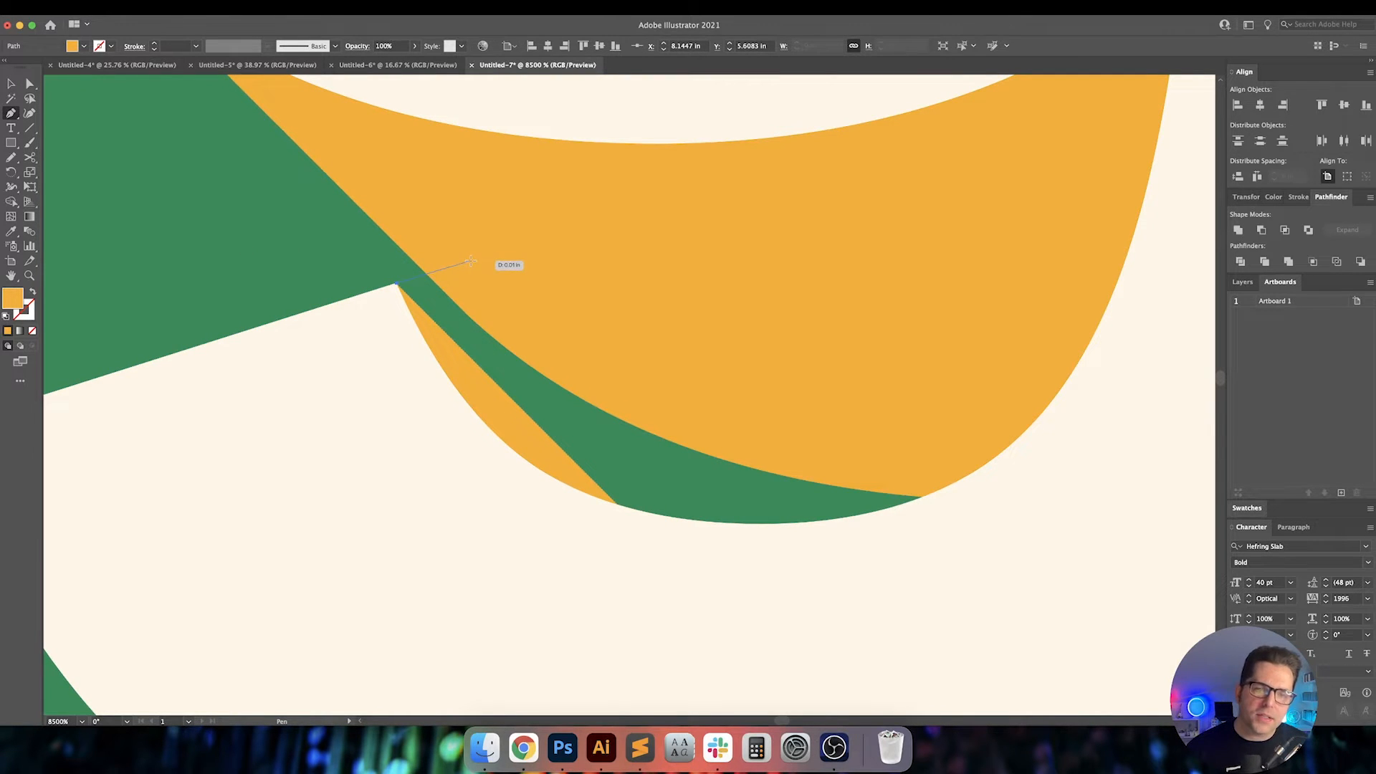
click(471, 261)
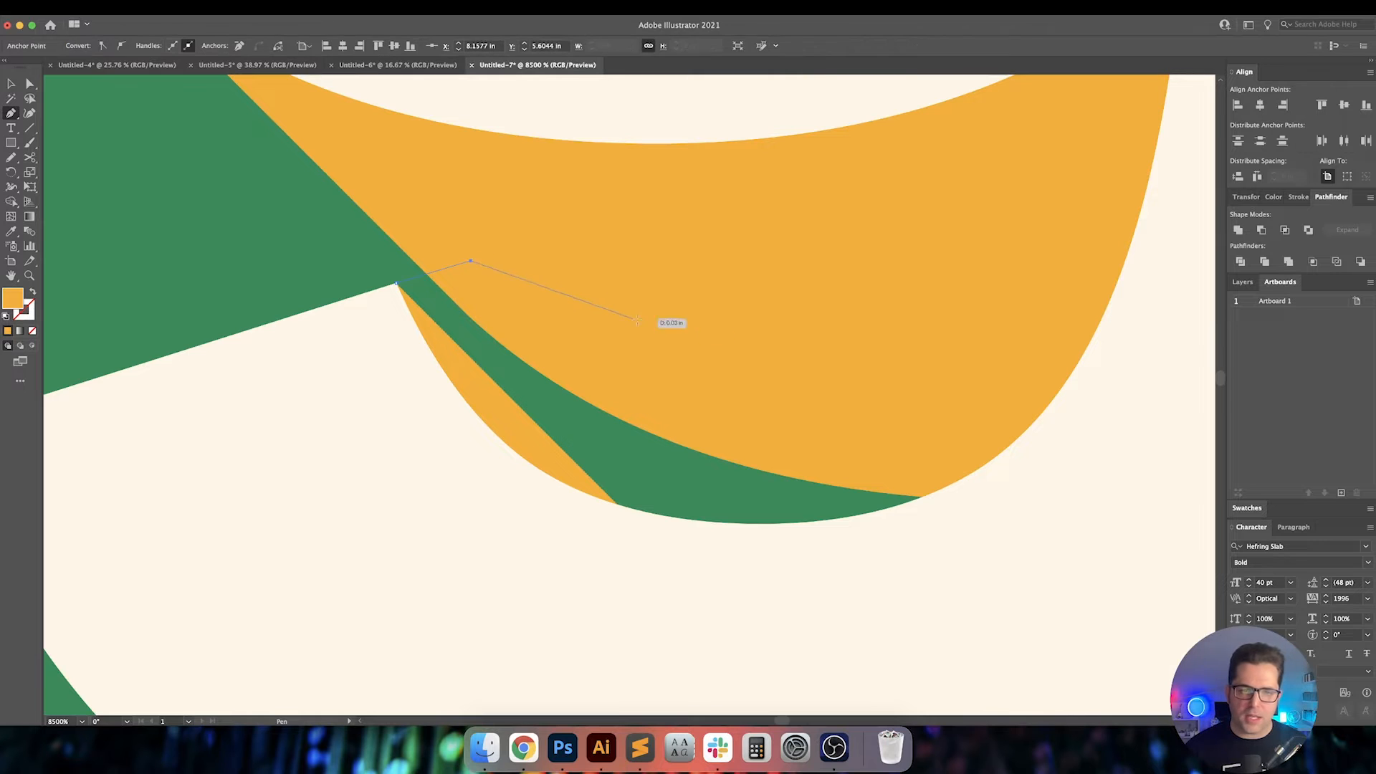
click(911, 365)
click(1082, 469)
click(952, 591)
click(657, 587)
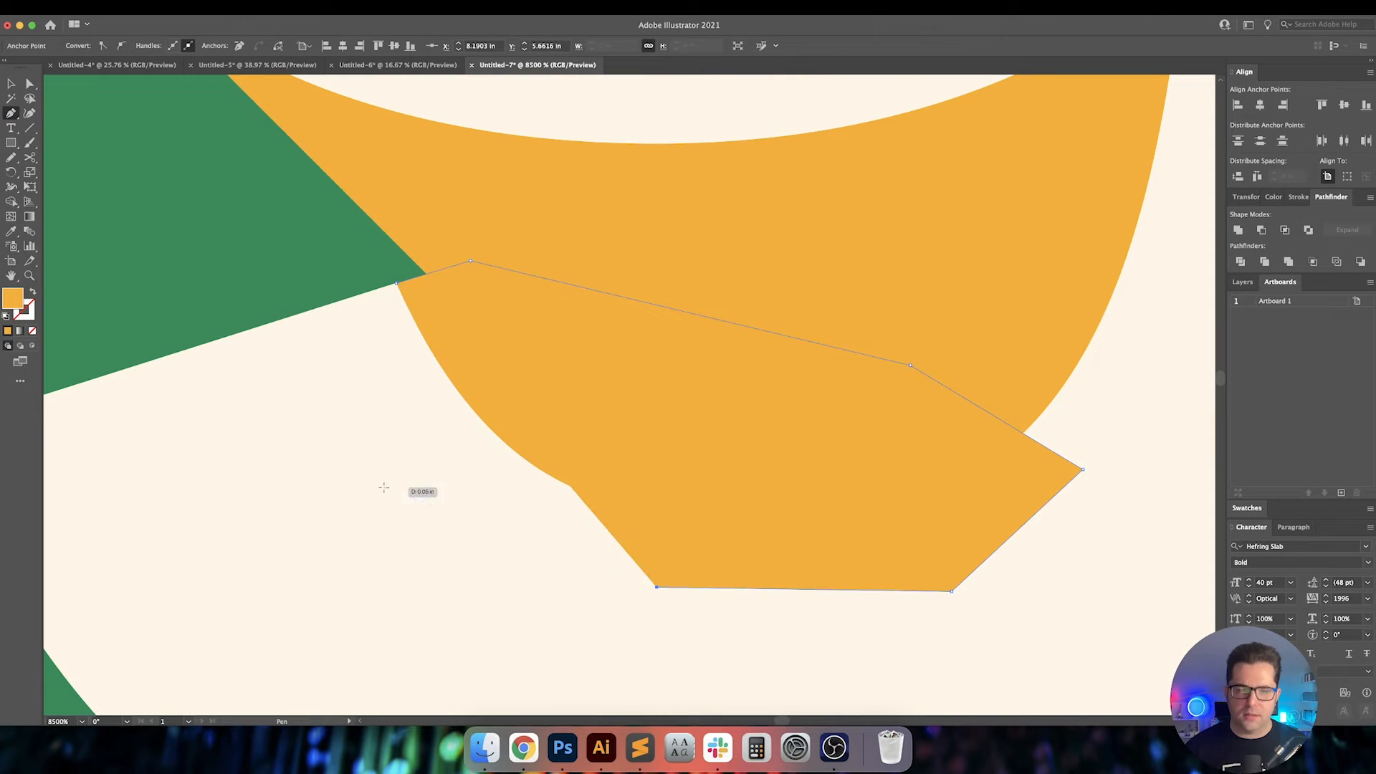
click(384, 488)
click(359, 351)
click(396, 284)
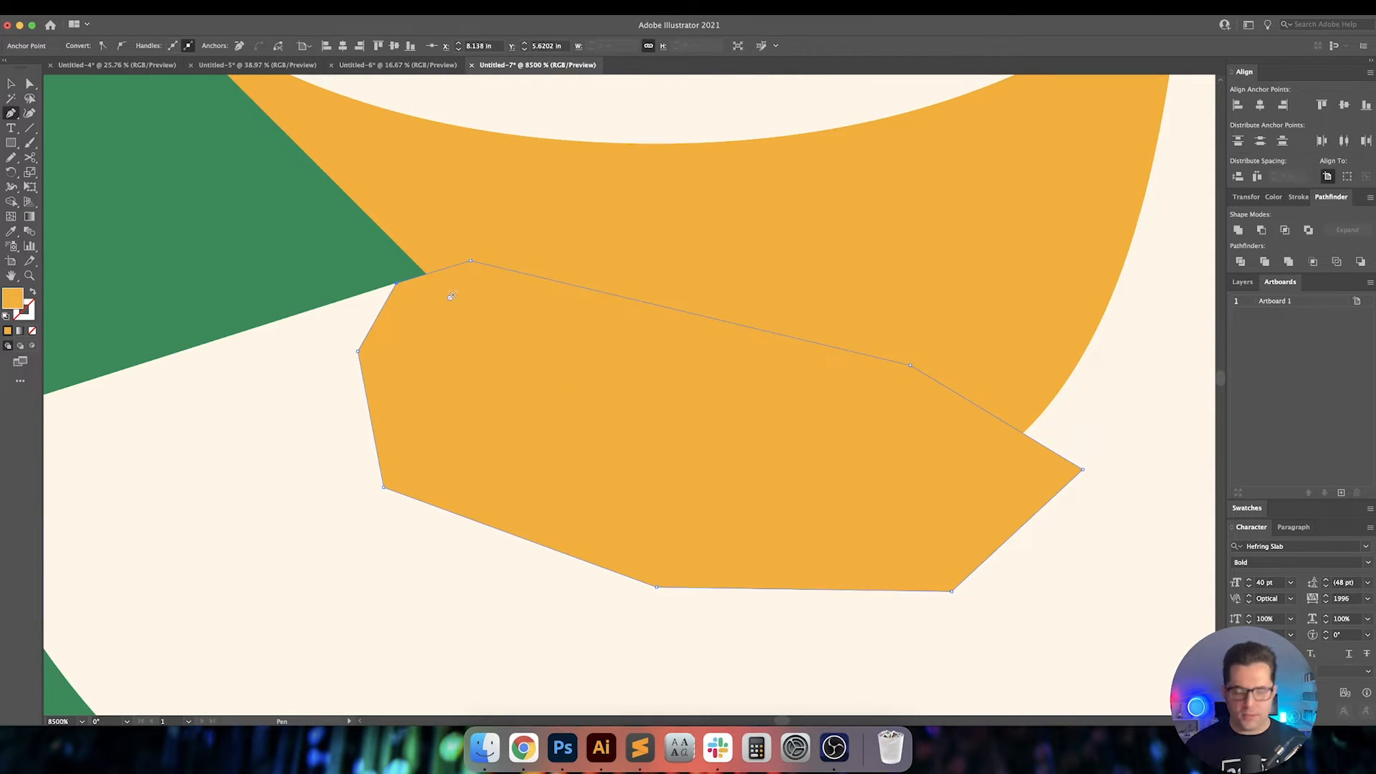
Send the yellow patch behind the off-white first 9 and deselect it
key(super+shift+bracketleft)
key(v)
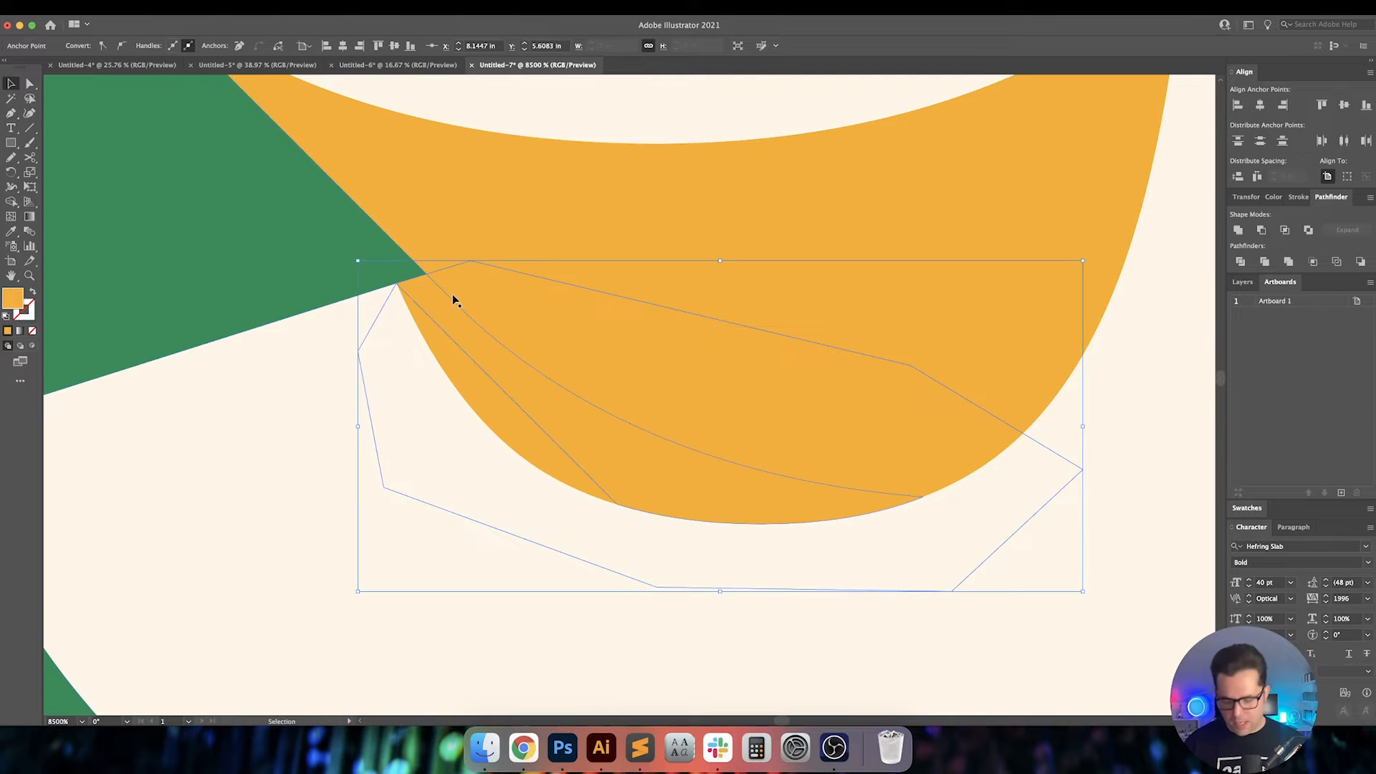
key(super+minus)
key(super+minus)
key(super+minus)
key(super+minus)
key(super+minus)
key(super+minus)
key(super+minus)
key(super+minus)
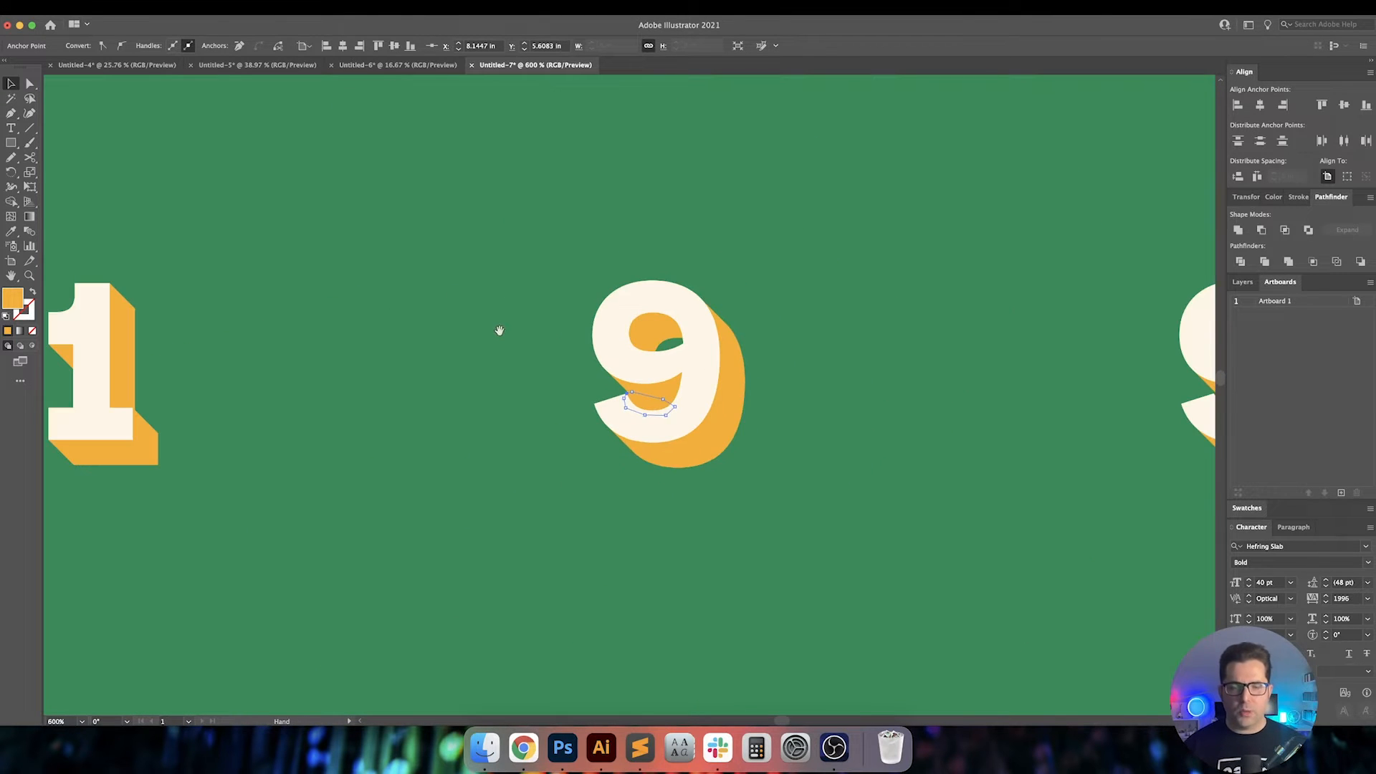
scroll(415, 355, right, 5)
click(337, 380)
Copy the yellow patch to the matching gap in the second 9, align its corner with the digit's edge, and deselect it
scroll(337, 380, right, 3)
scroll(337, 380, down, 1)
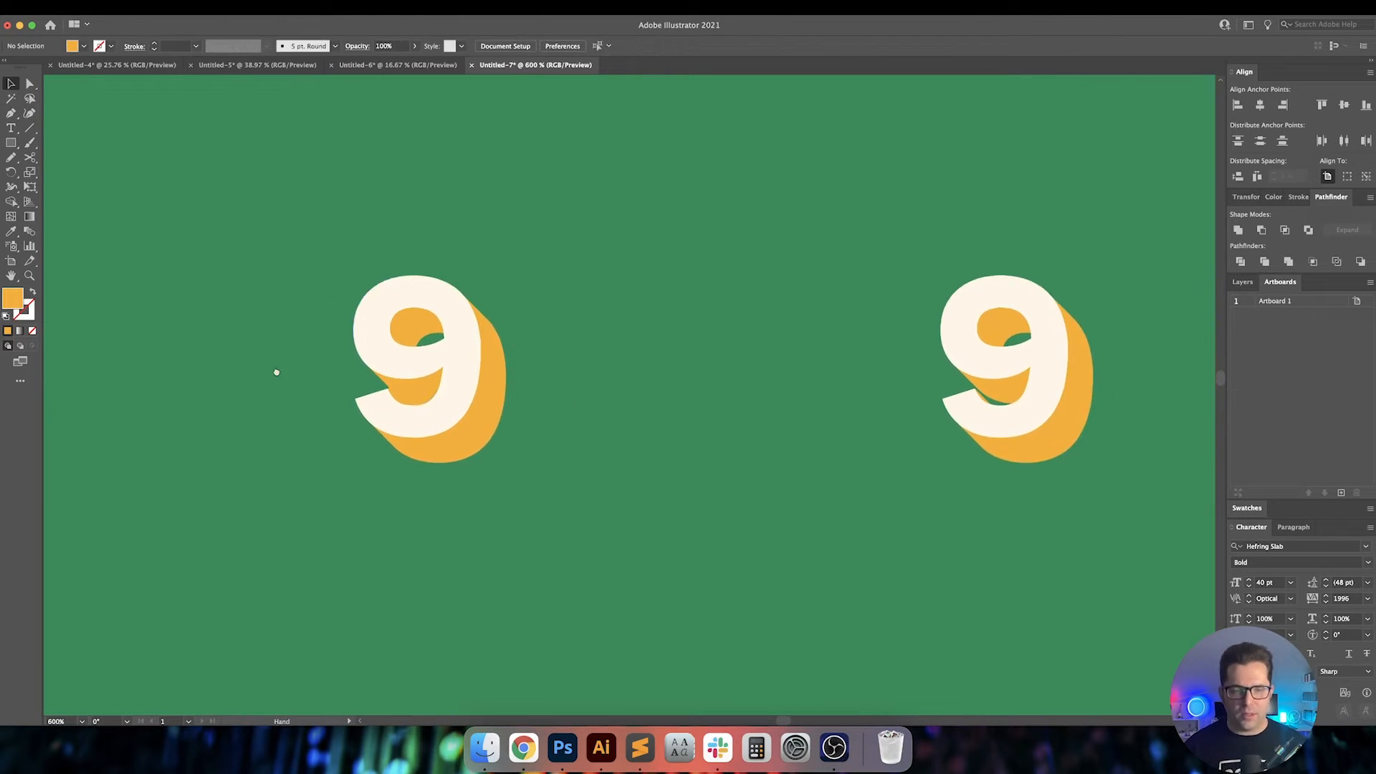
click(393, 394)
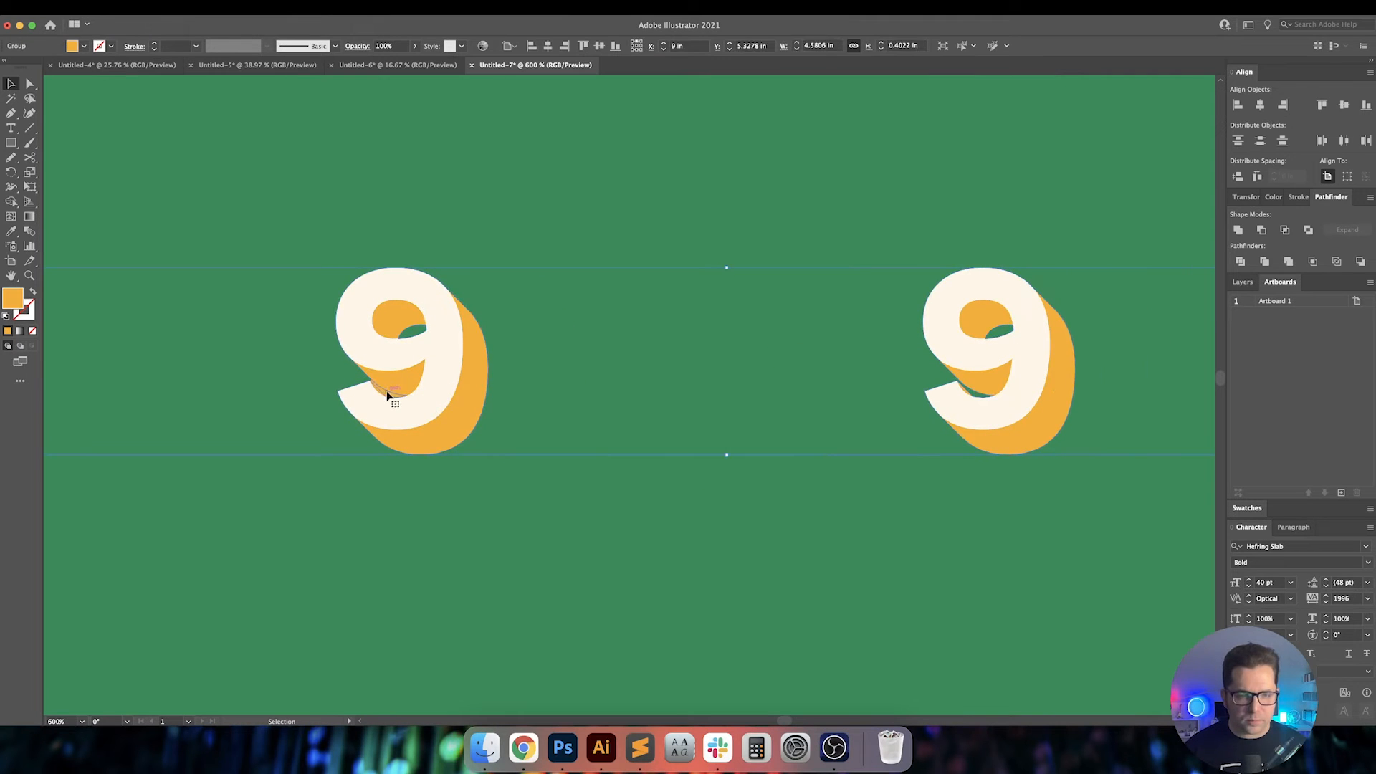
drag(389, 393, 983, 398)
scroll(984, 398, up, 6)
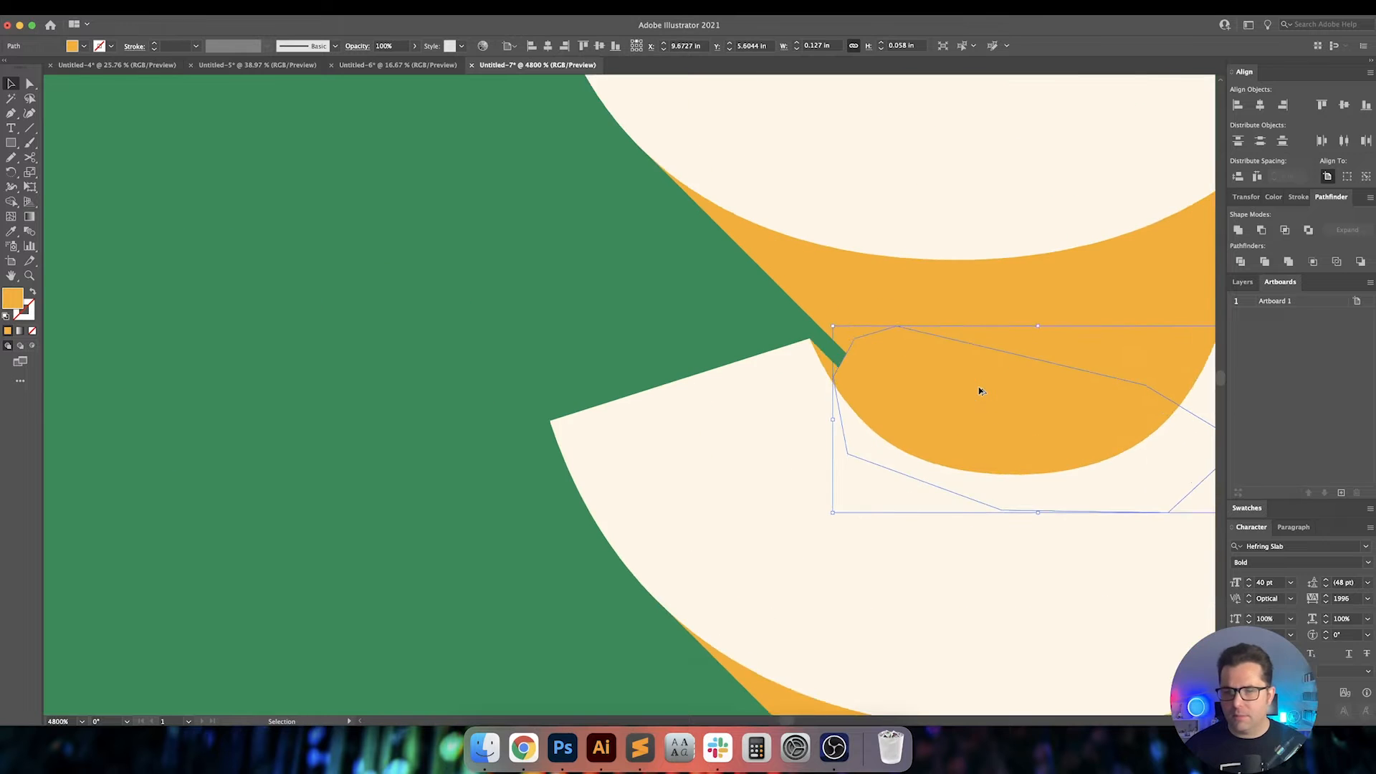
scroll(979, 391, up, 2)
drag(689, 429, 633, 427)
scroll(483, 387, up, 4)
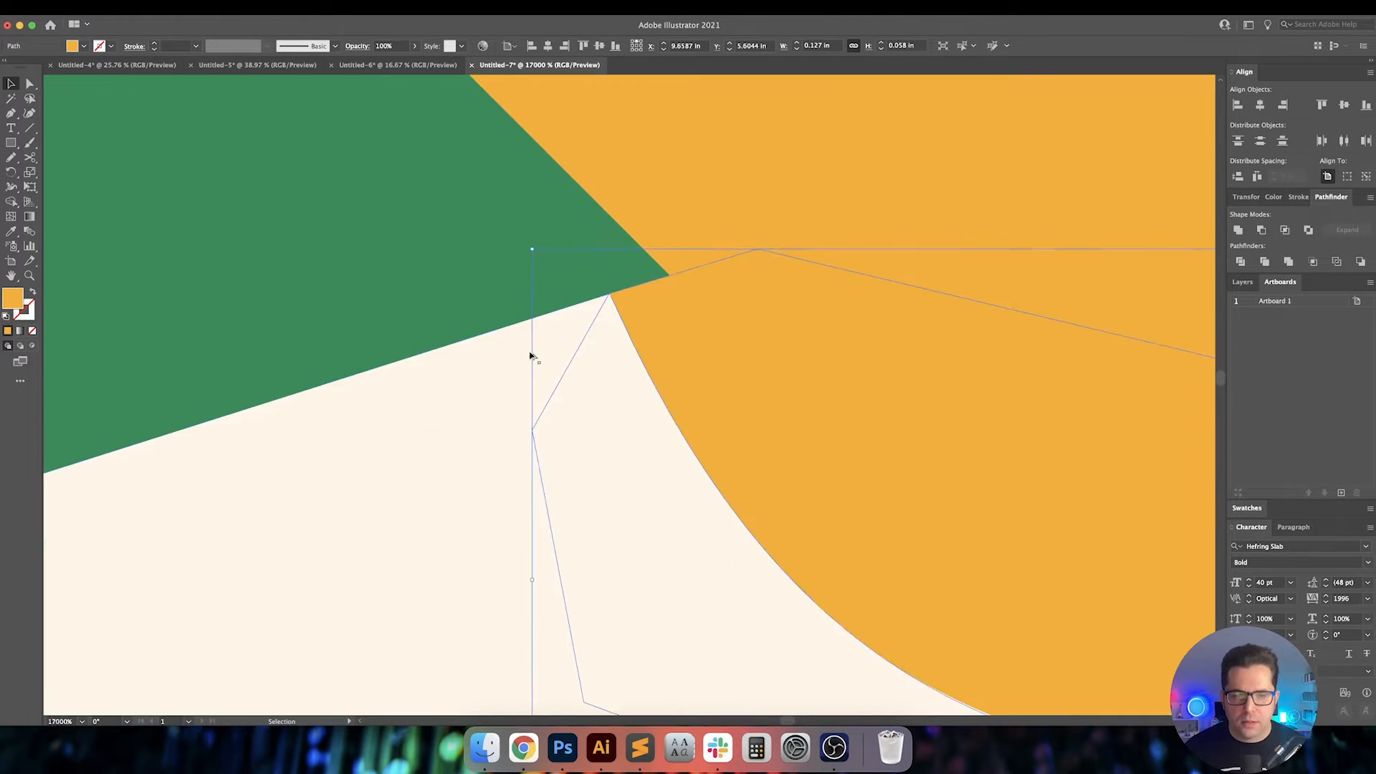
scroll(724, 371, down, 1)
scroll(507, 372, down, 10)
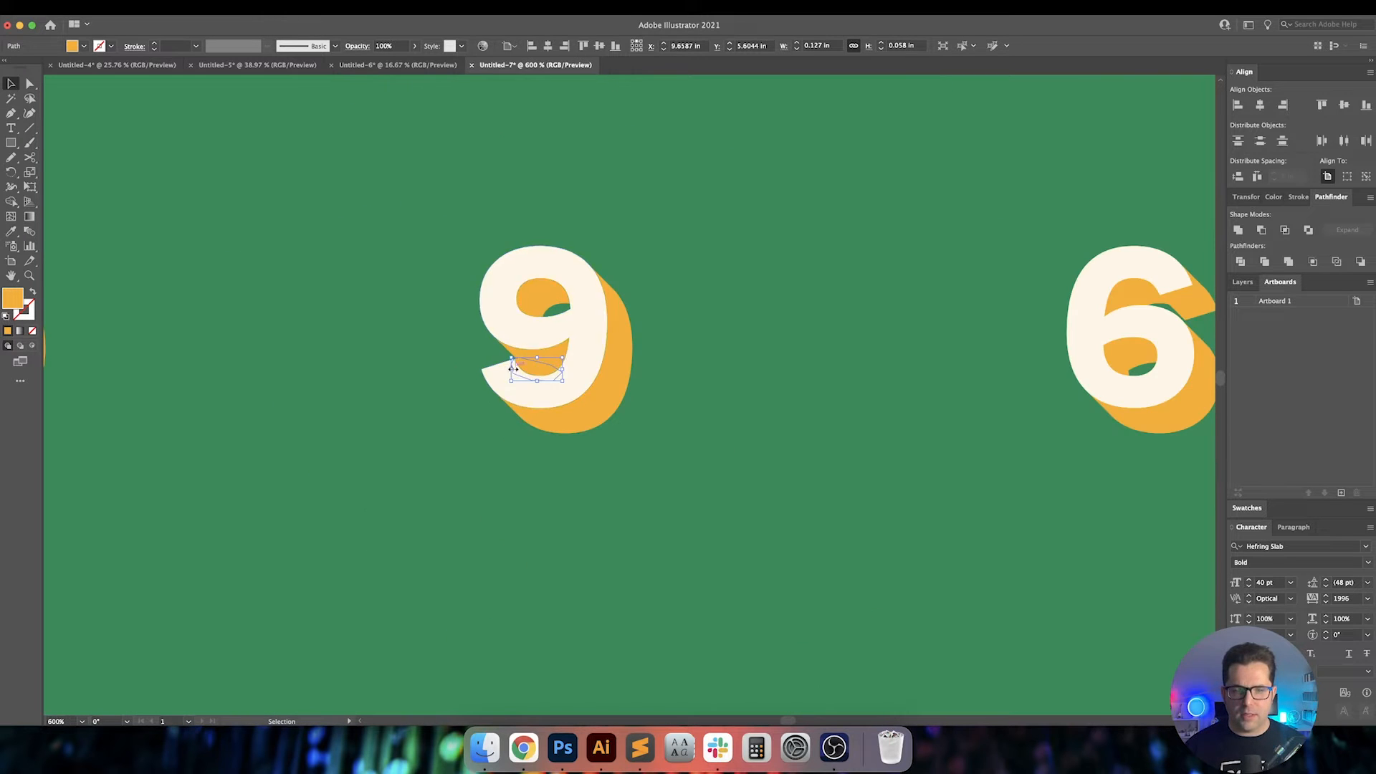
click(598, 459)
Draw a yellow ellipse about 0.12 × 0.08 in over the green gap in the second 9's upper counter, behind the off-white digit
drag(590, 448, 657, 524)
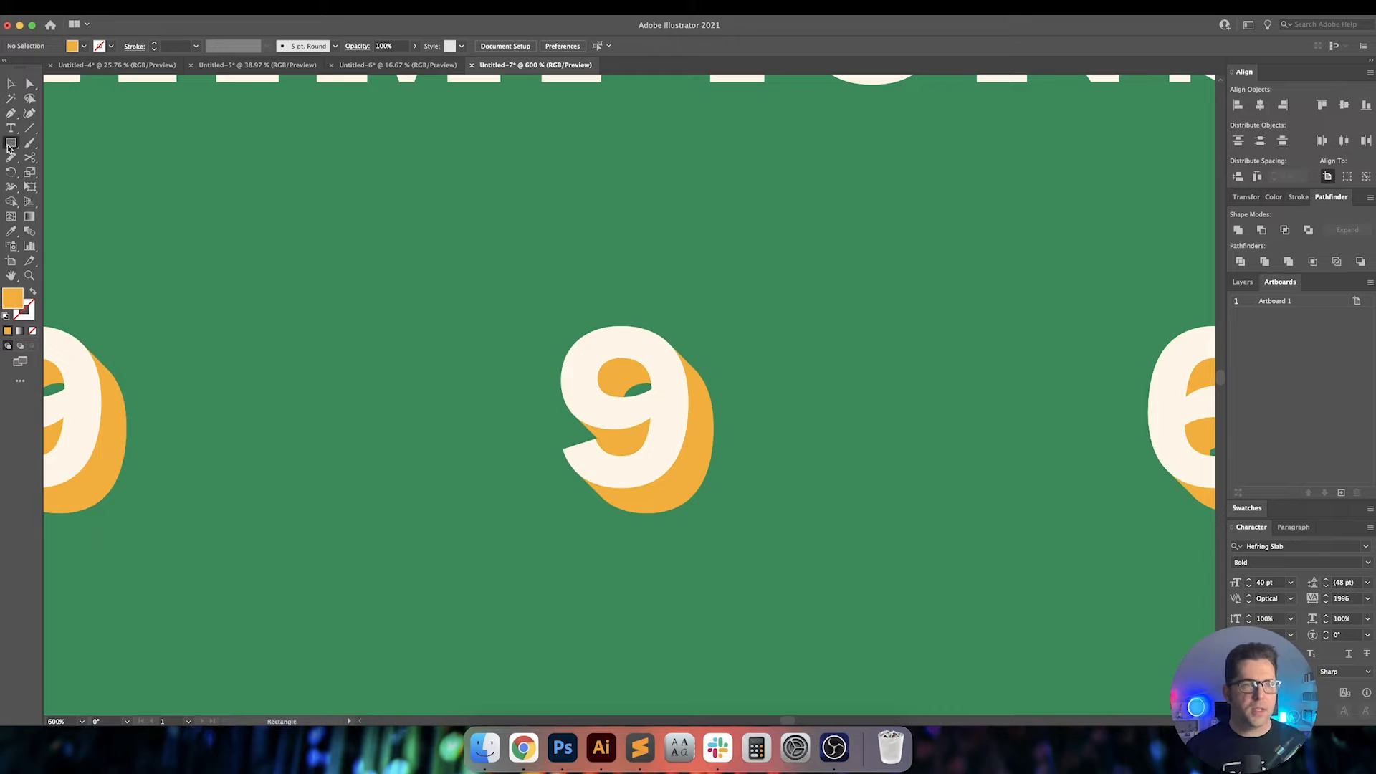
drag(9, 148, 75, 174)
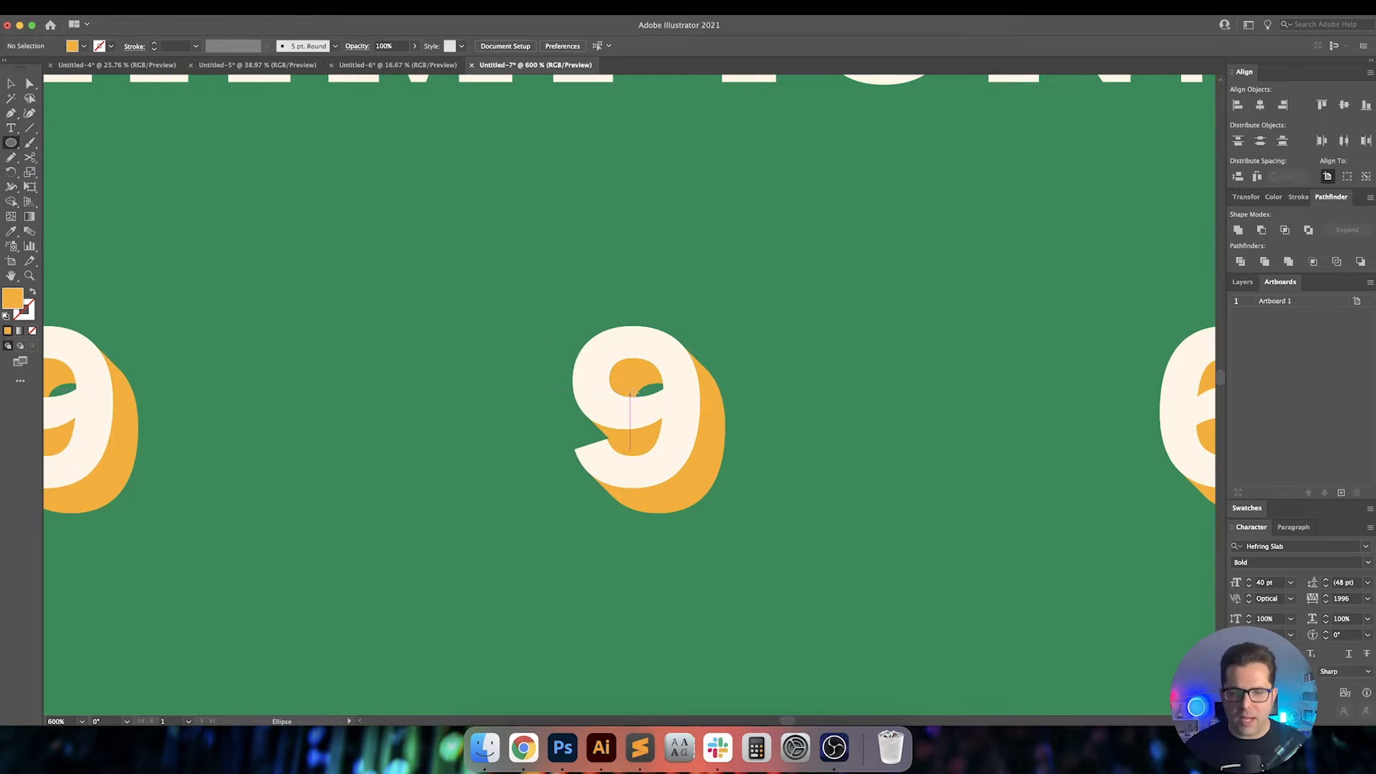
drag(653, 389, 678, 407)
key(a)
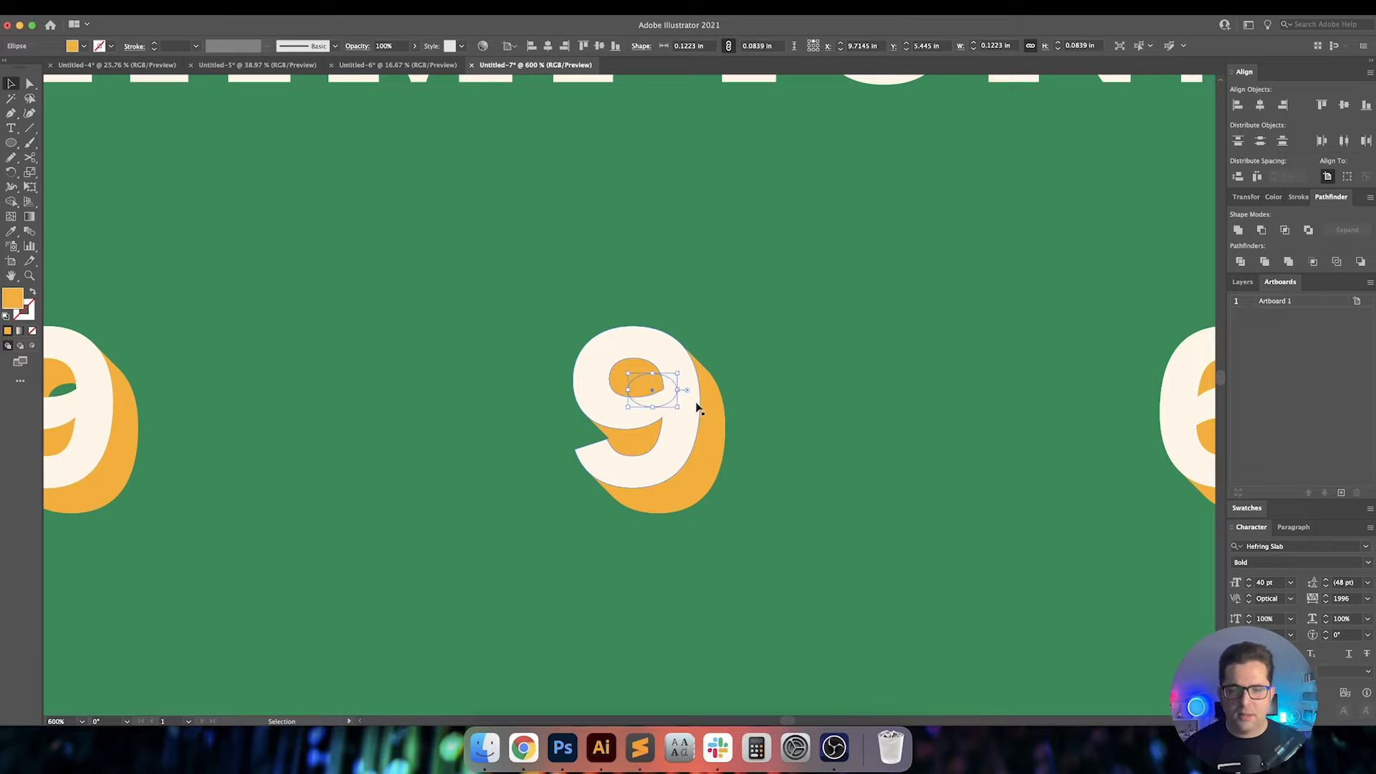
click(894, 403)
Copy the yellow ellipse over the counter gaps in the first 9 and the 6
scroll(894, 403, left, 3)
drag(823, 396, 229, 385)
click(369, 375)
scroll(369, 375, left, 3)
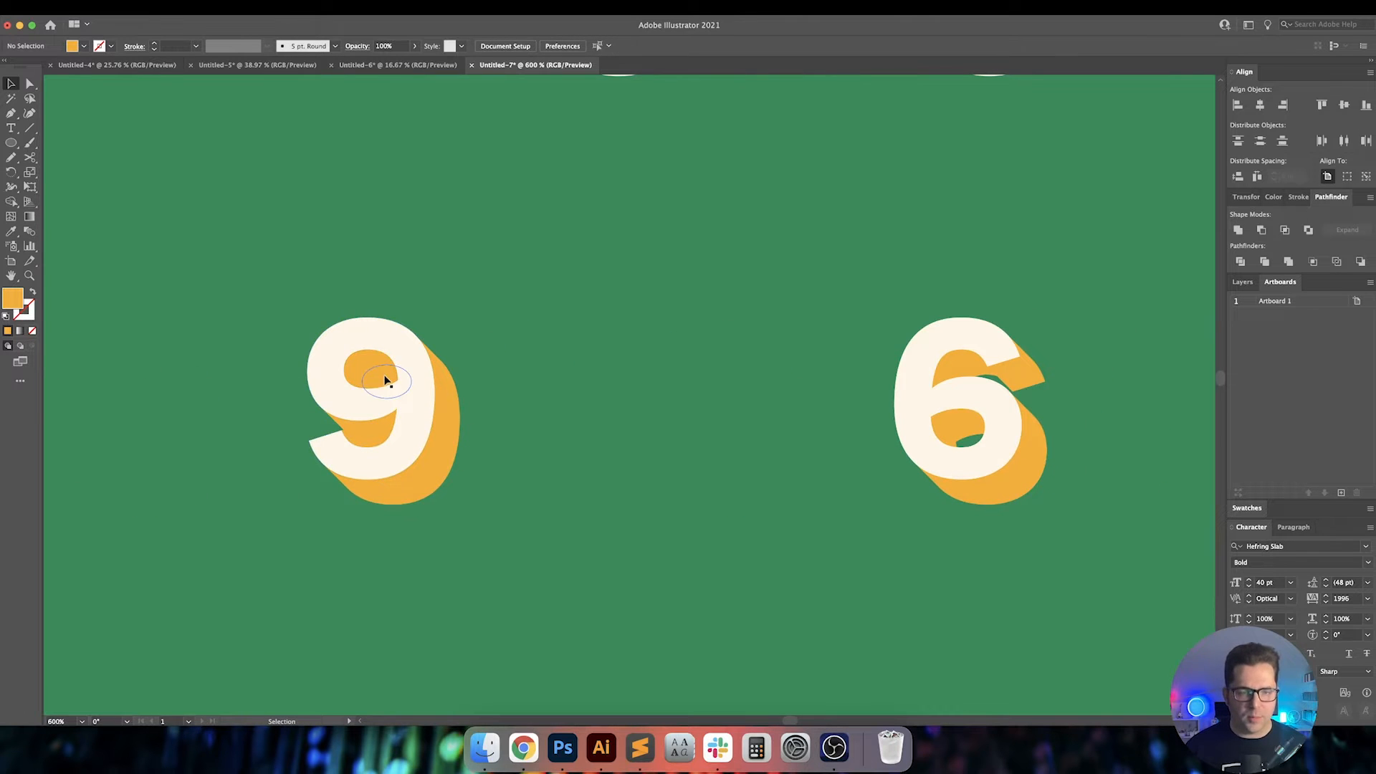
drag(385, 380, 968, 444)
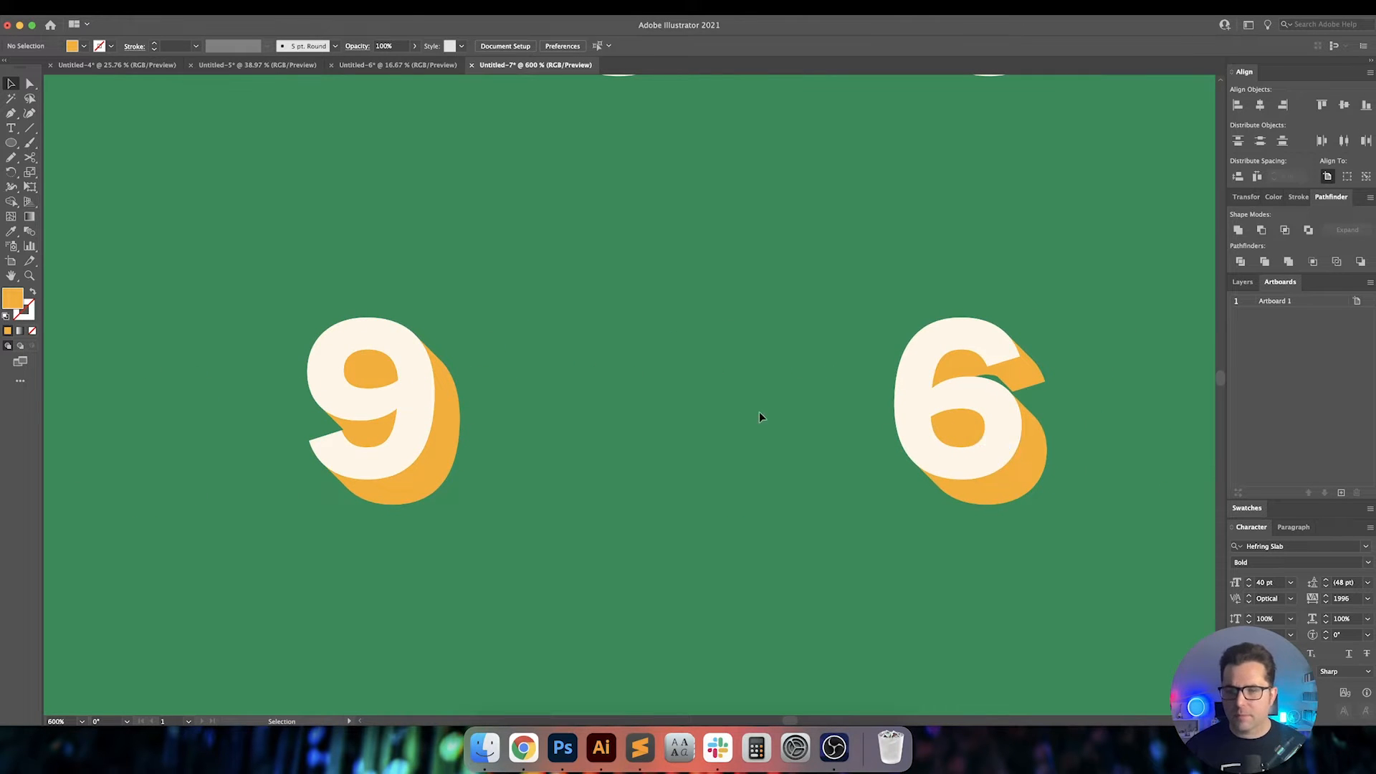
Copy the second 9's Pen-drawn yellow patch to the green gap in the upper opening of the 6
drag(791, 403, 714, 407)
drag(276, 440, 914, 378)
key(super+equal)
key(super+equal)
key(super+equal)
key(super+equal)
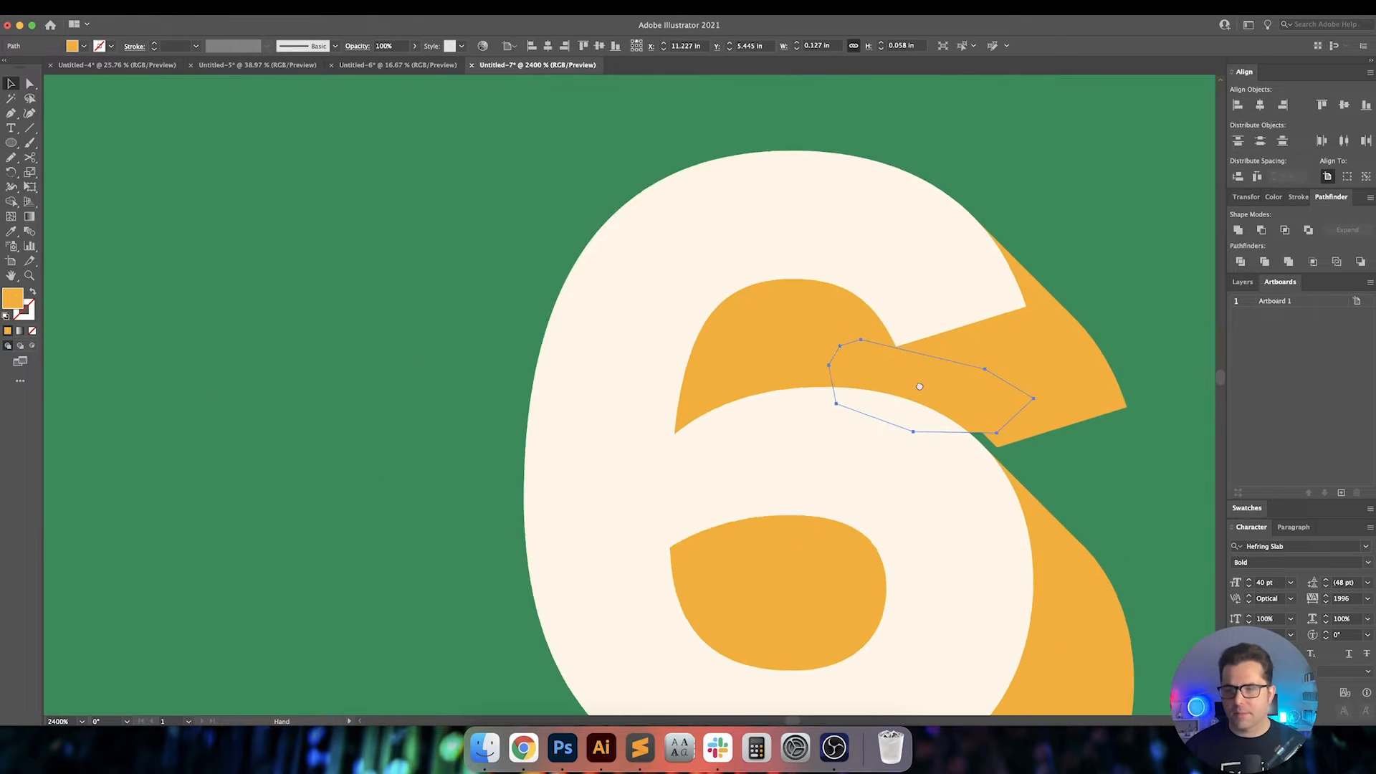
Rotate the copied patch 180° and move its edge toward the corner where the 6's shadow arm meets the off-white bowl
drag(638, 327, 346, 417)
drag(553, 403, 559, 404)
key(super+equal)
key(super+equal)
key(super+equal)
key(super+equal)
key(super+equal)
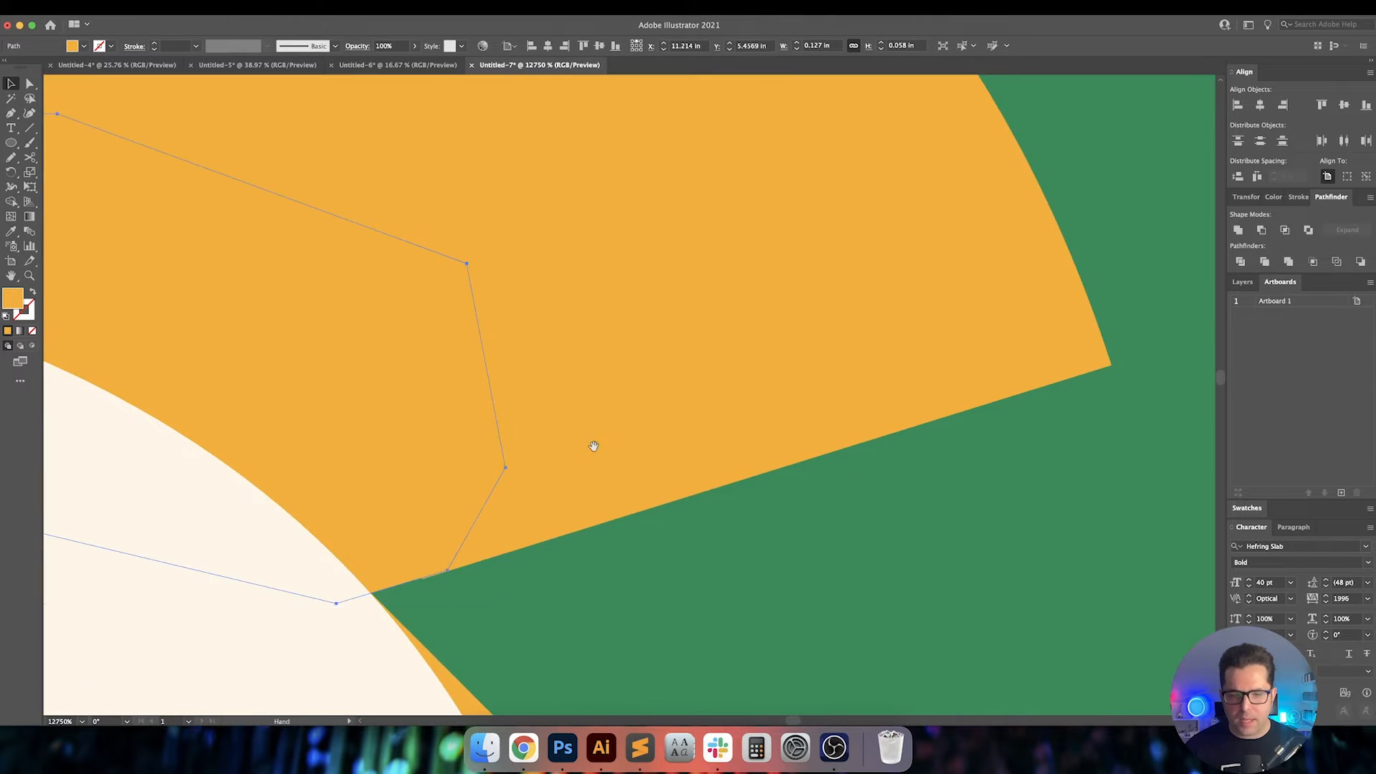
drag(593, 448, 750, 387)
mouse_move(527, 421)
mouse_down()
mouse_move(449, 390)
mouse_move(511, 414)
mouse_move(598, 386)
mouse_move(544, 435)
mouse_up()
key(Down)
key(Down)
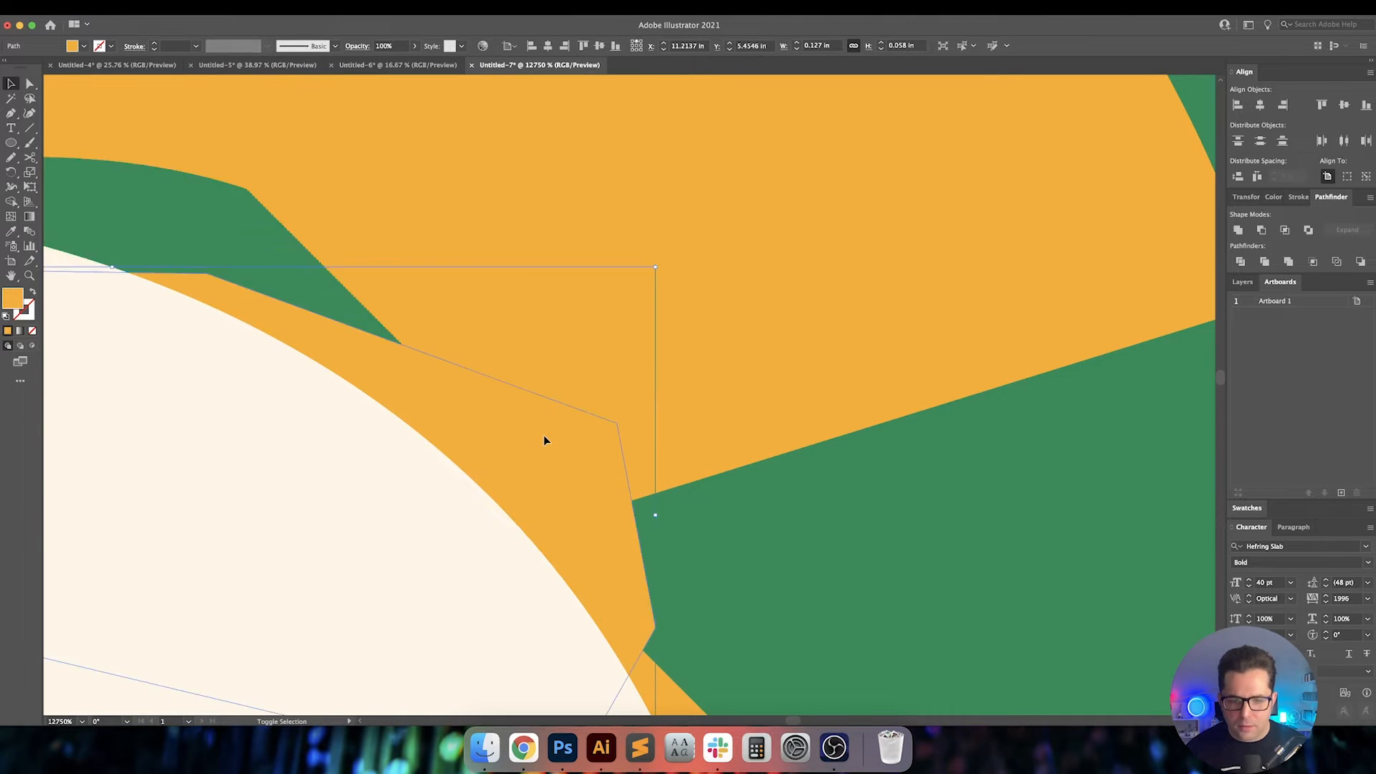
key(super+z)
key(super+z)
key(Down)
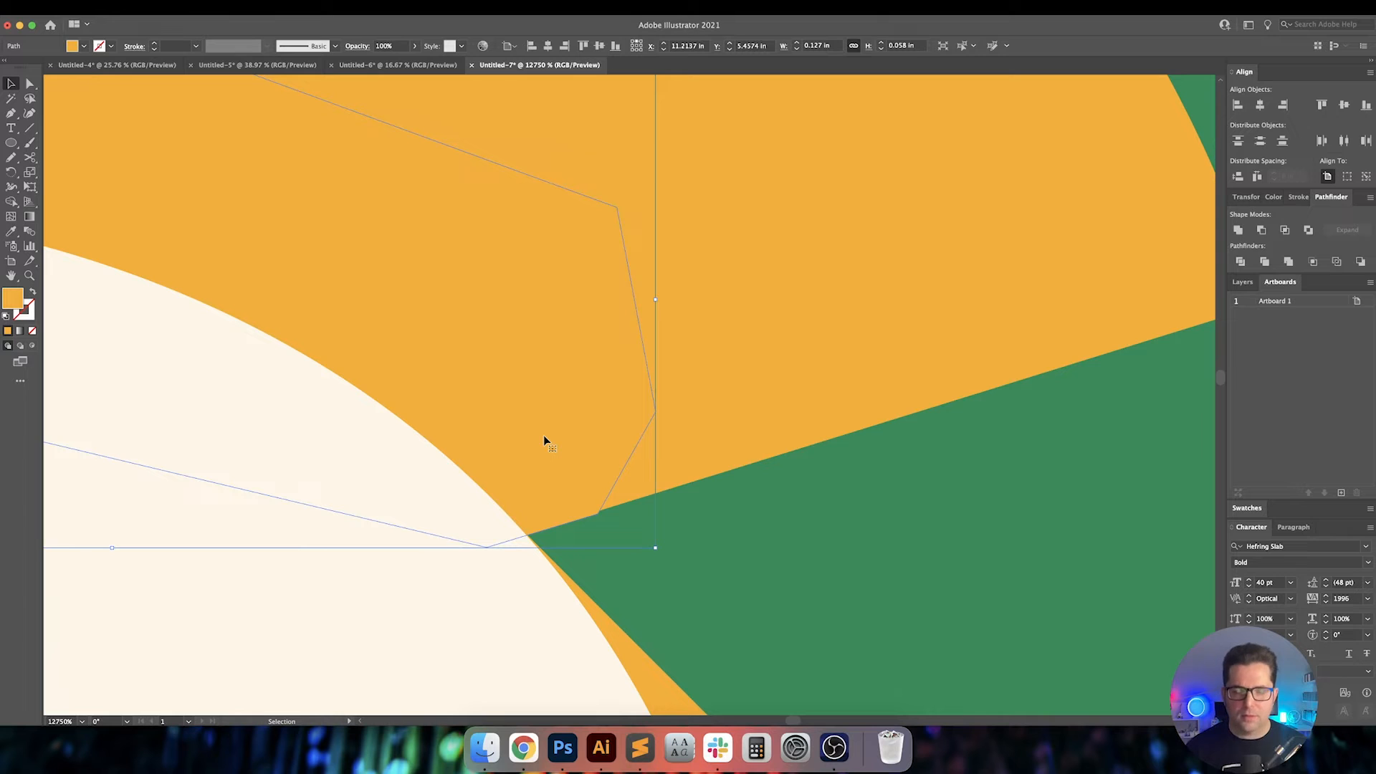
Reposition the patch over the 6's gap so its lower edge follows the slanted edge of the yellow shadow
drag(546, 434, 1018, 597)
scroll(954, 570, down, 5)
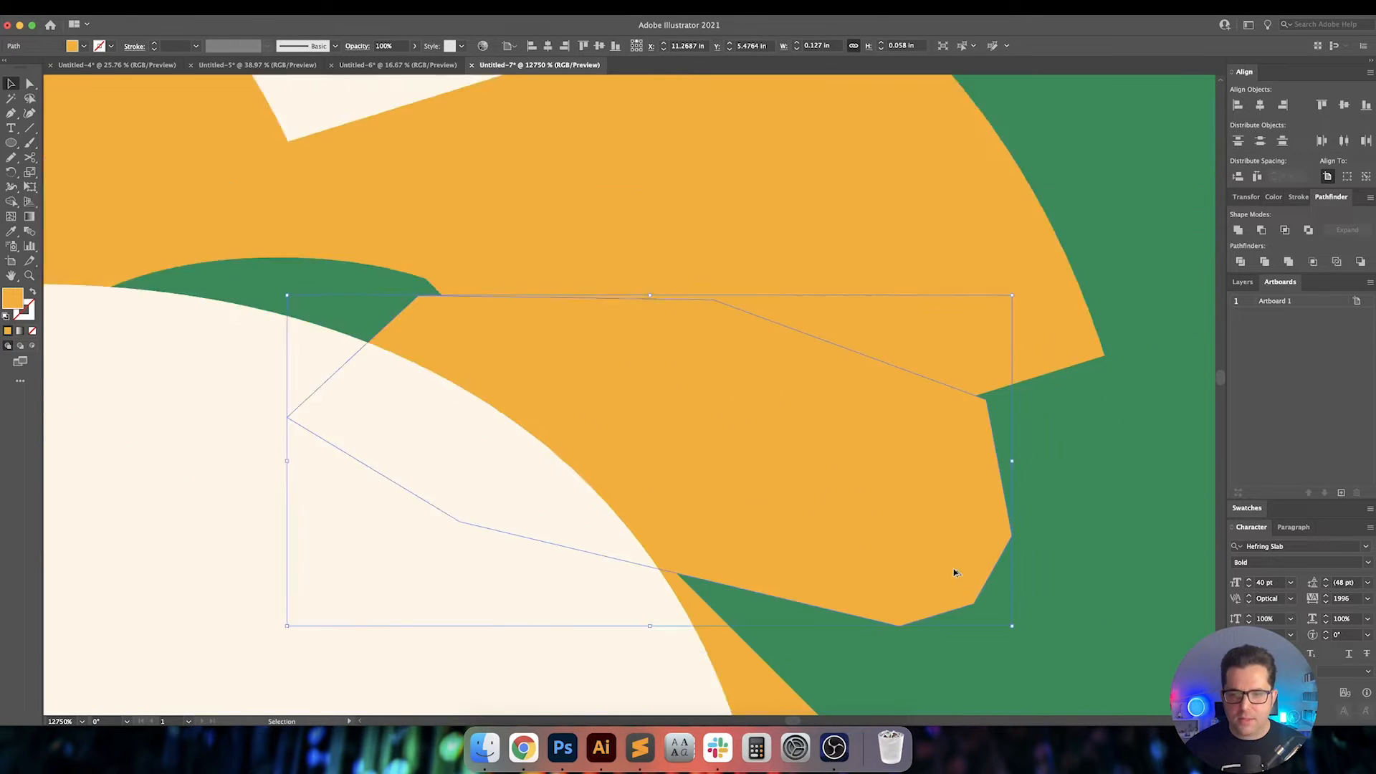
drag(915, 555, 525, 498)
scroll(527, 499, up, 10)
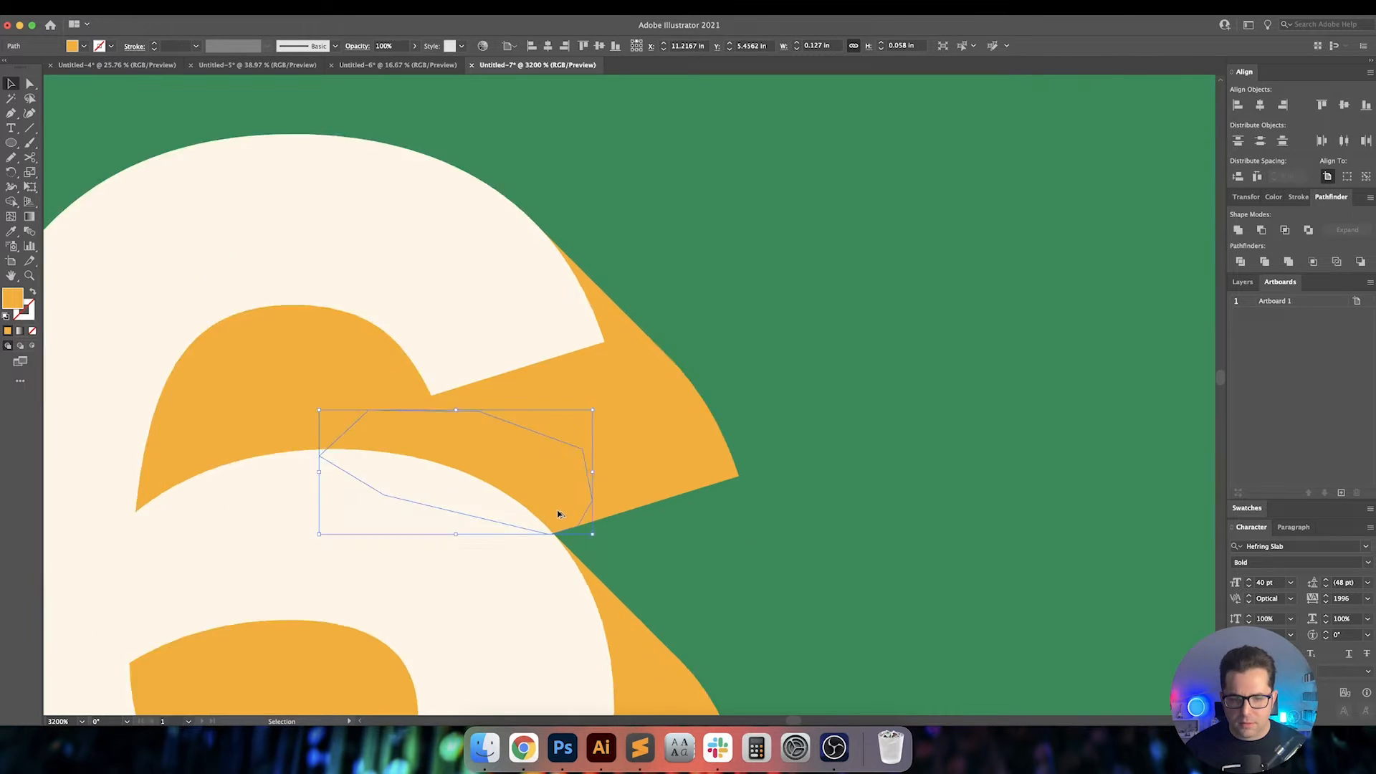
drag(520, 329, 582, 365)
scroll(639, 466, up, 3)
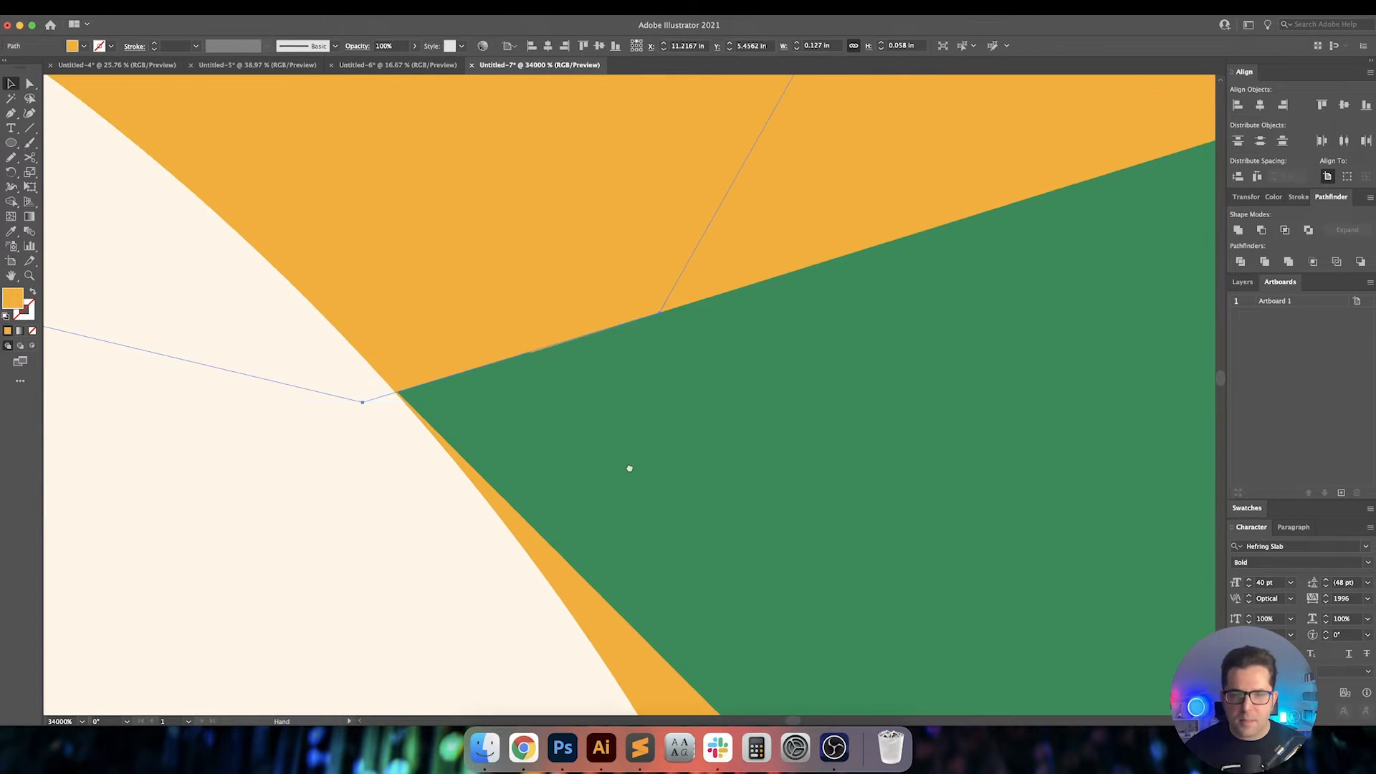
drag(442, 325, 438, 330)
scroll(599, 347, up, 1)
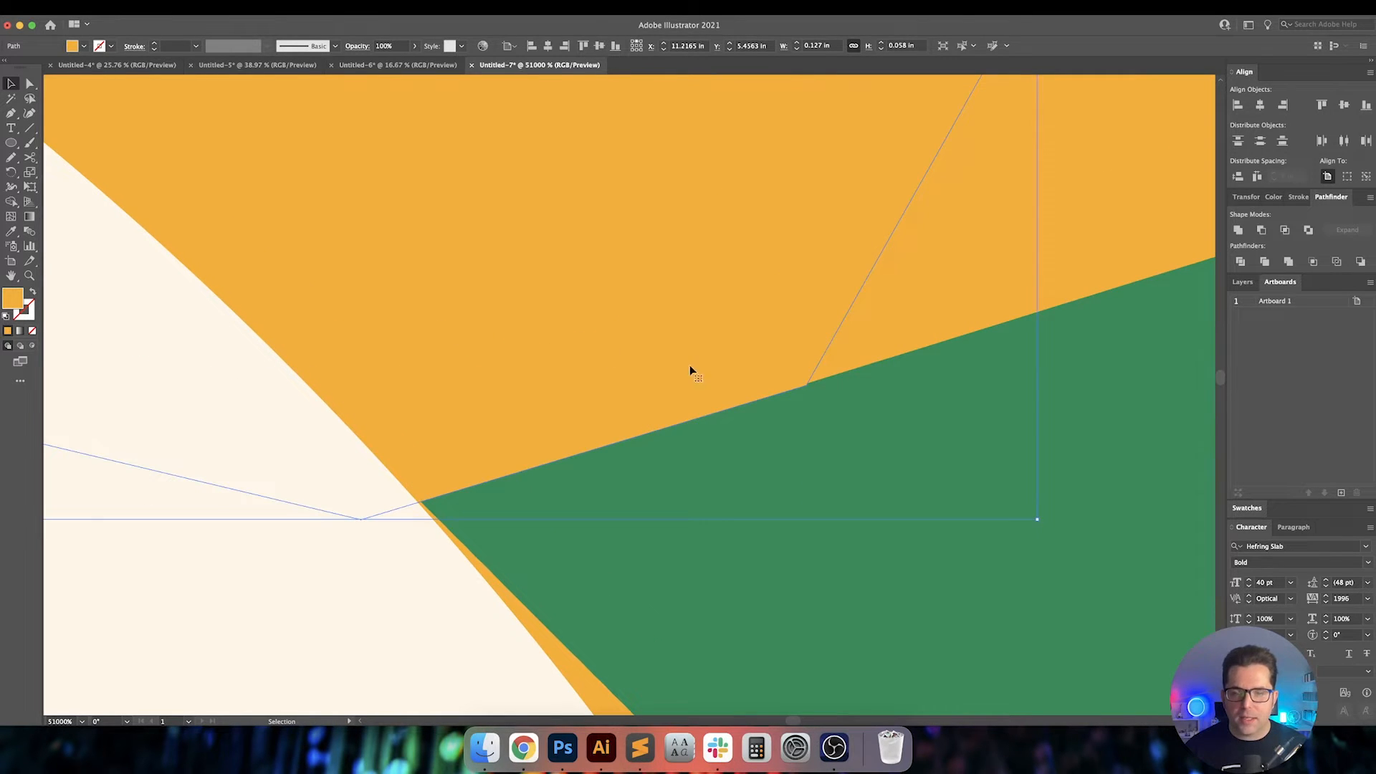
Turn off Smart Guides, fine-tune the patch flush with the 6's slanted shadow edge, and deselect it
click(273, 7)
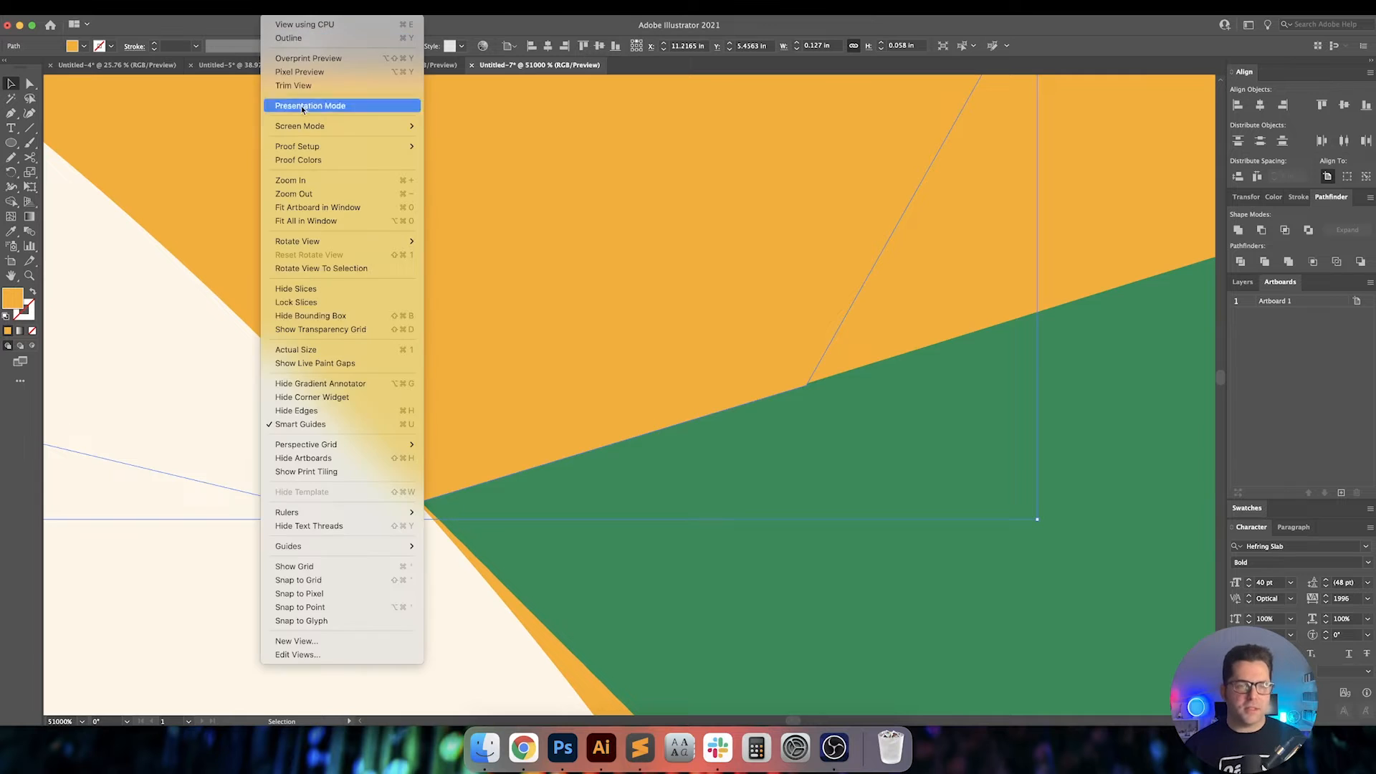
click(351, 422)
mouse_move(685, 408)
mouse_down()
mouse_move(671, 412)
mouse_move(688, 410)
mouse_up()
key(super+minus)
key(super+minus)
key(super+minus)
key(super+minus)
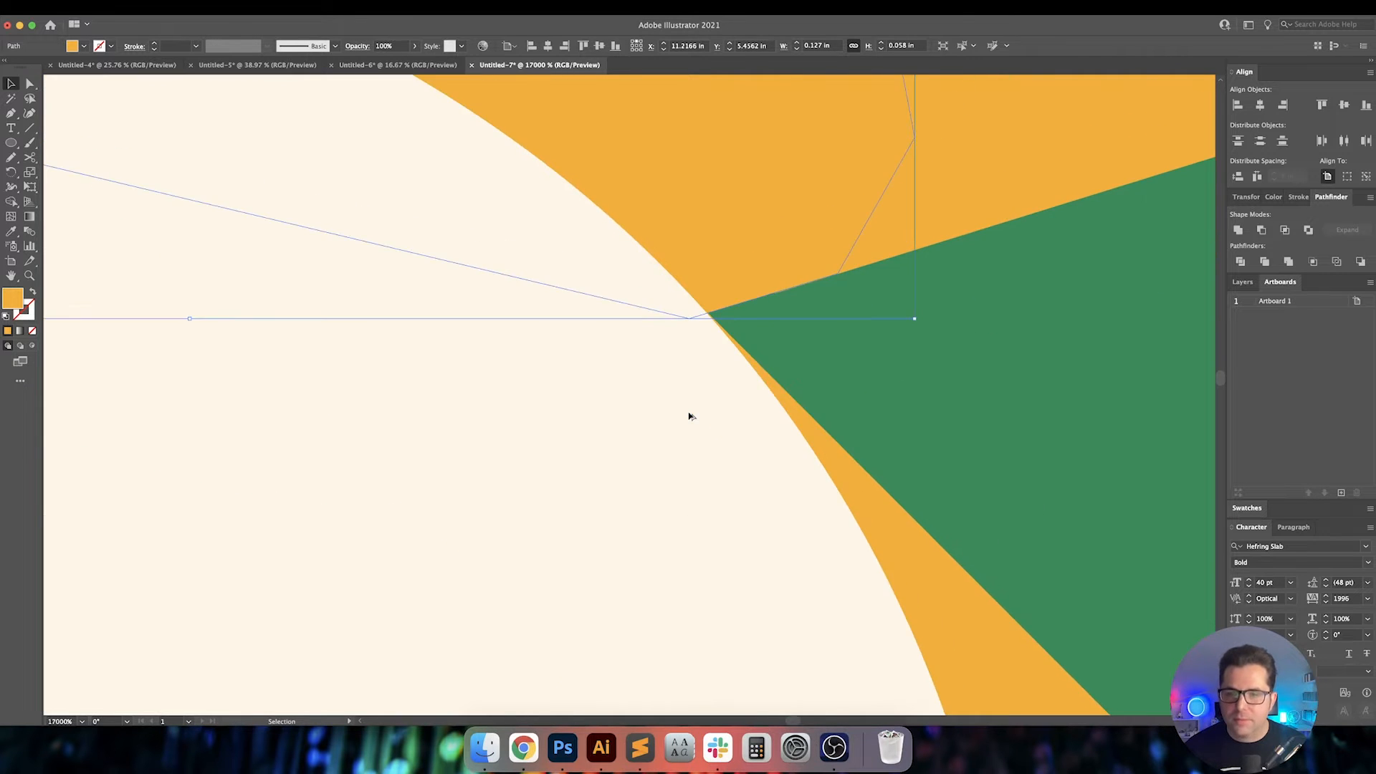
key(super+minus)
key(super+minus)
click(848, 413)
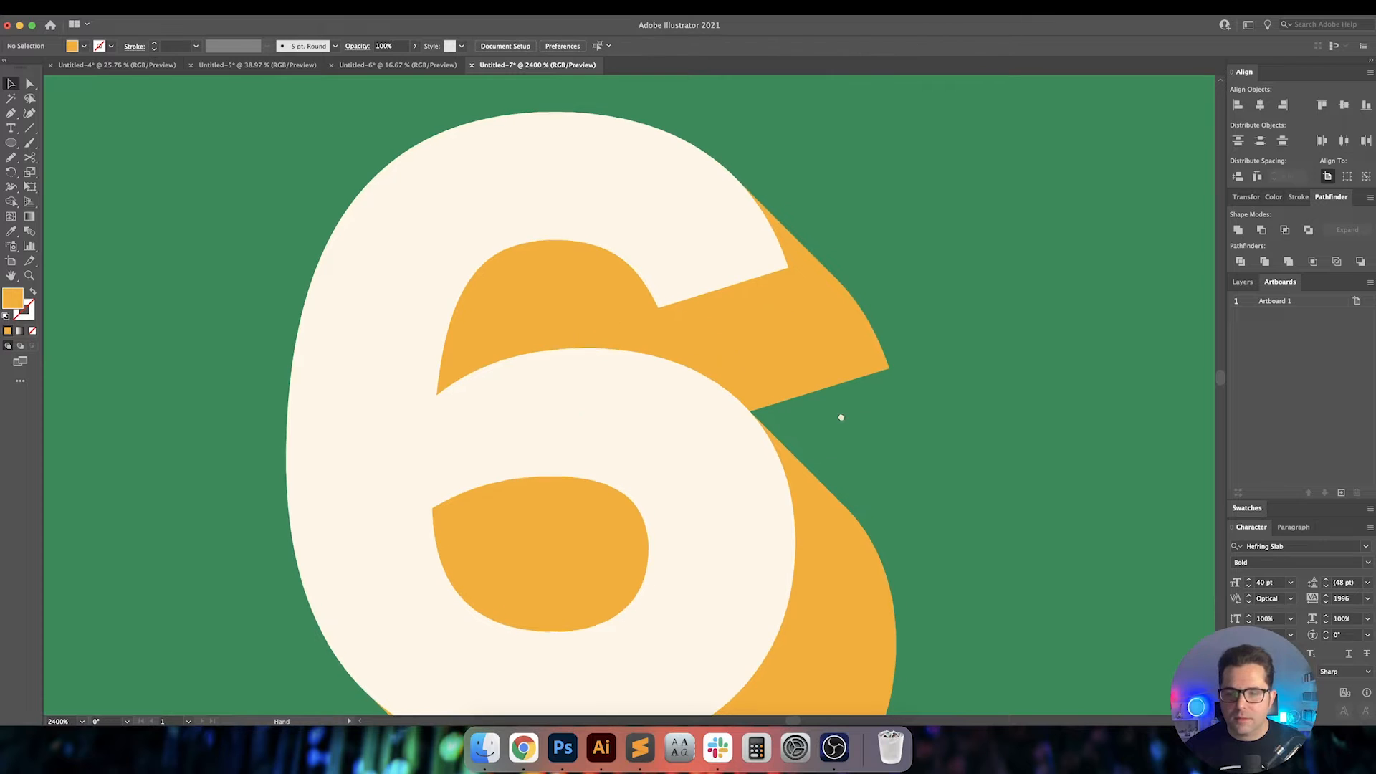
Unlock all locked objects in the document and clear the resulting selection
key(super+minus)
key(super+minus)
key(super+minus)
key(super+minus)
key(super+minus)
key(super+minus)
key(super+minus)
scroll(460, 408, left, 3)
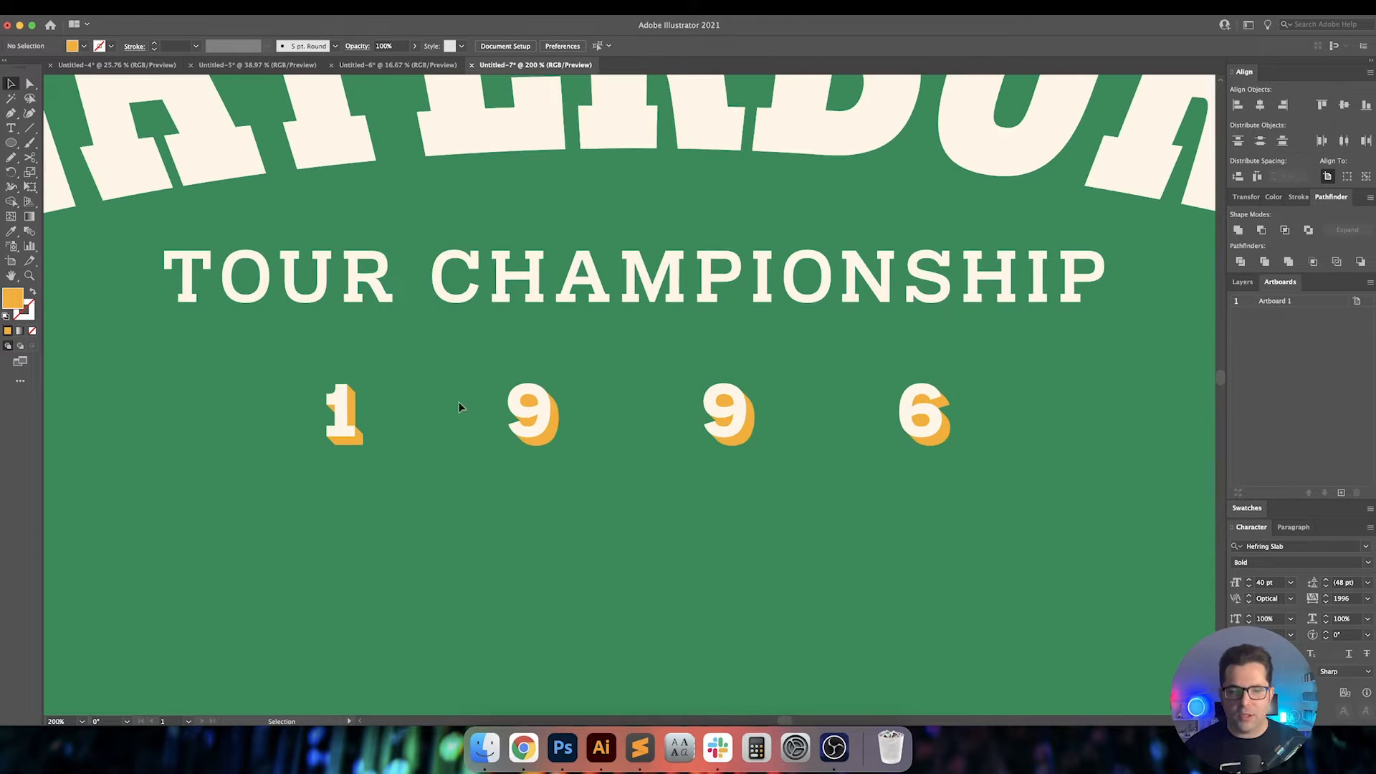
click(340, 409)
click(271, 372)
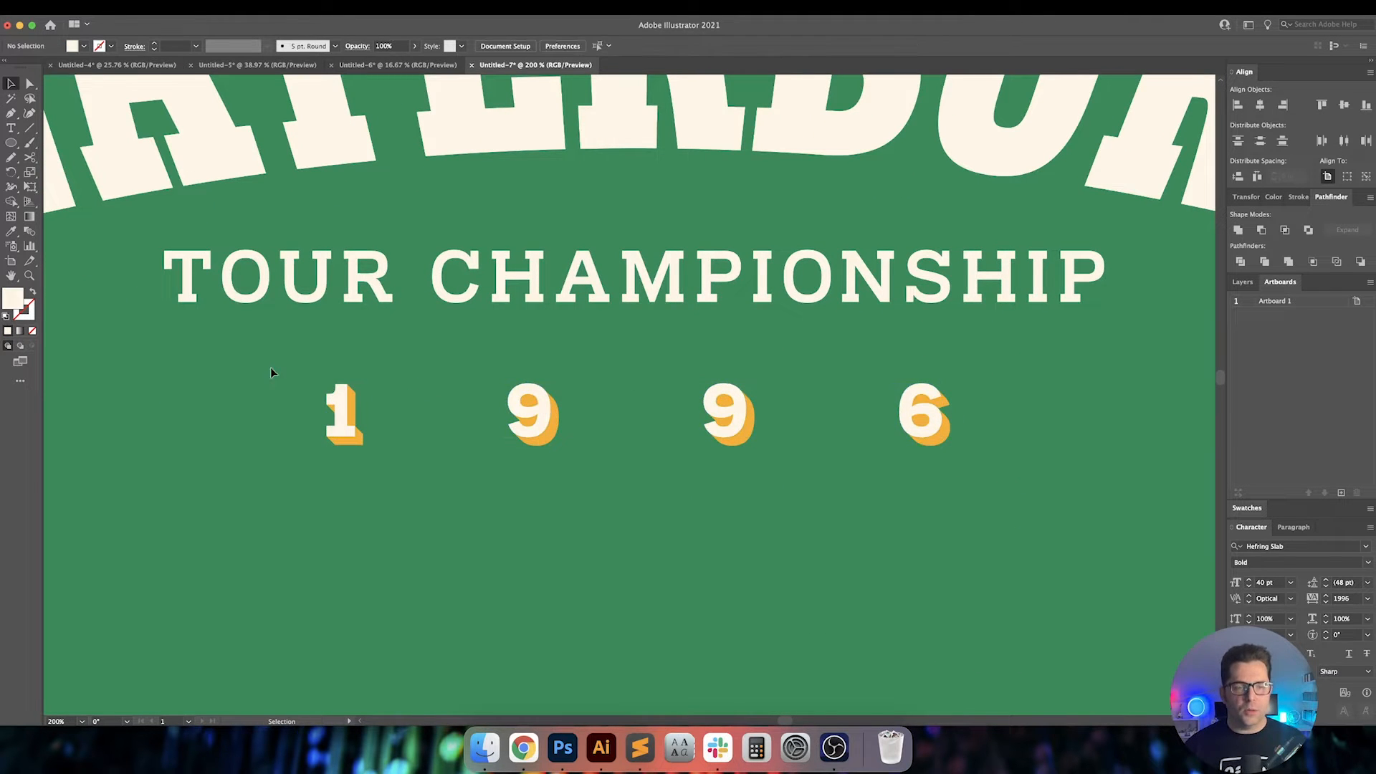
key(super+z)
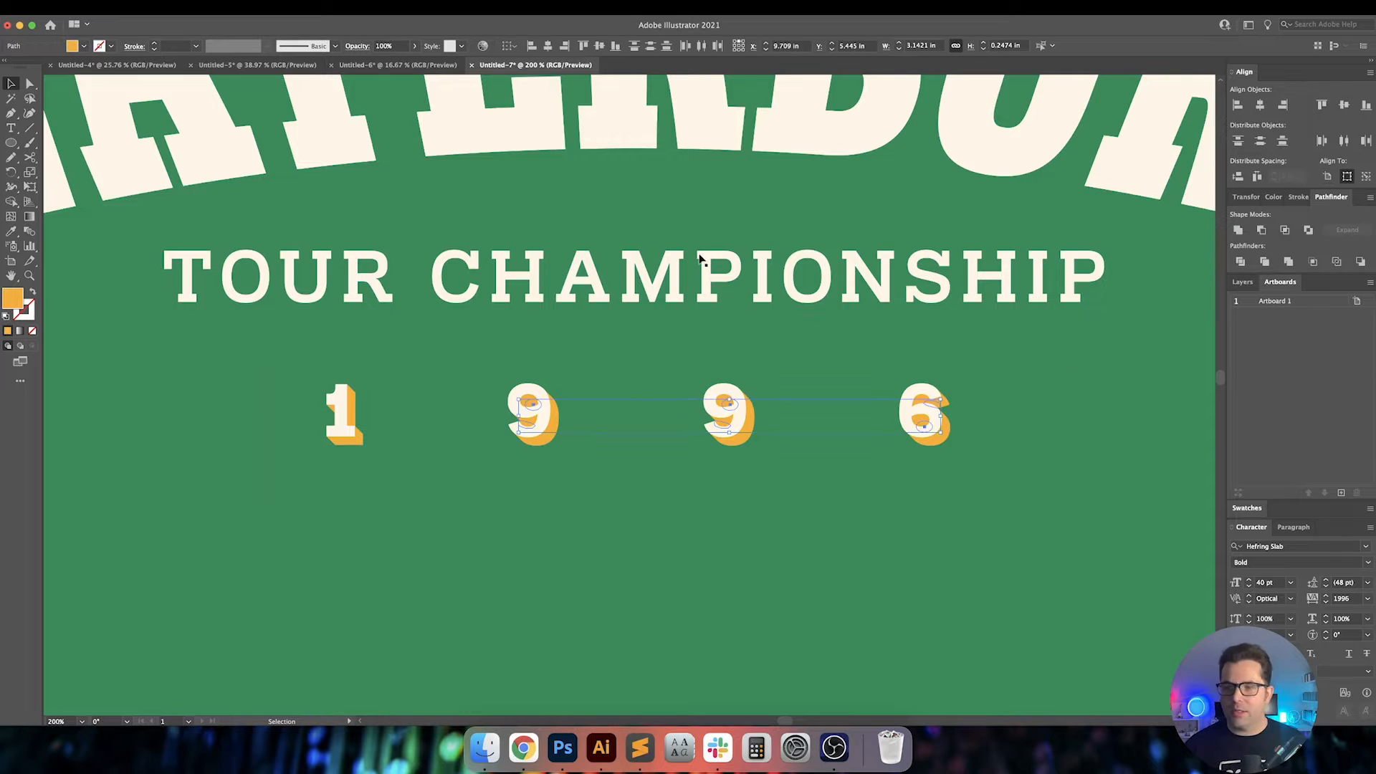
click(230, 394)
click(143, 7)
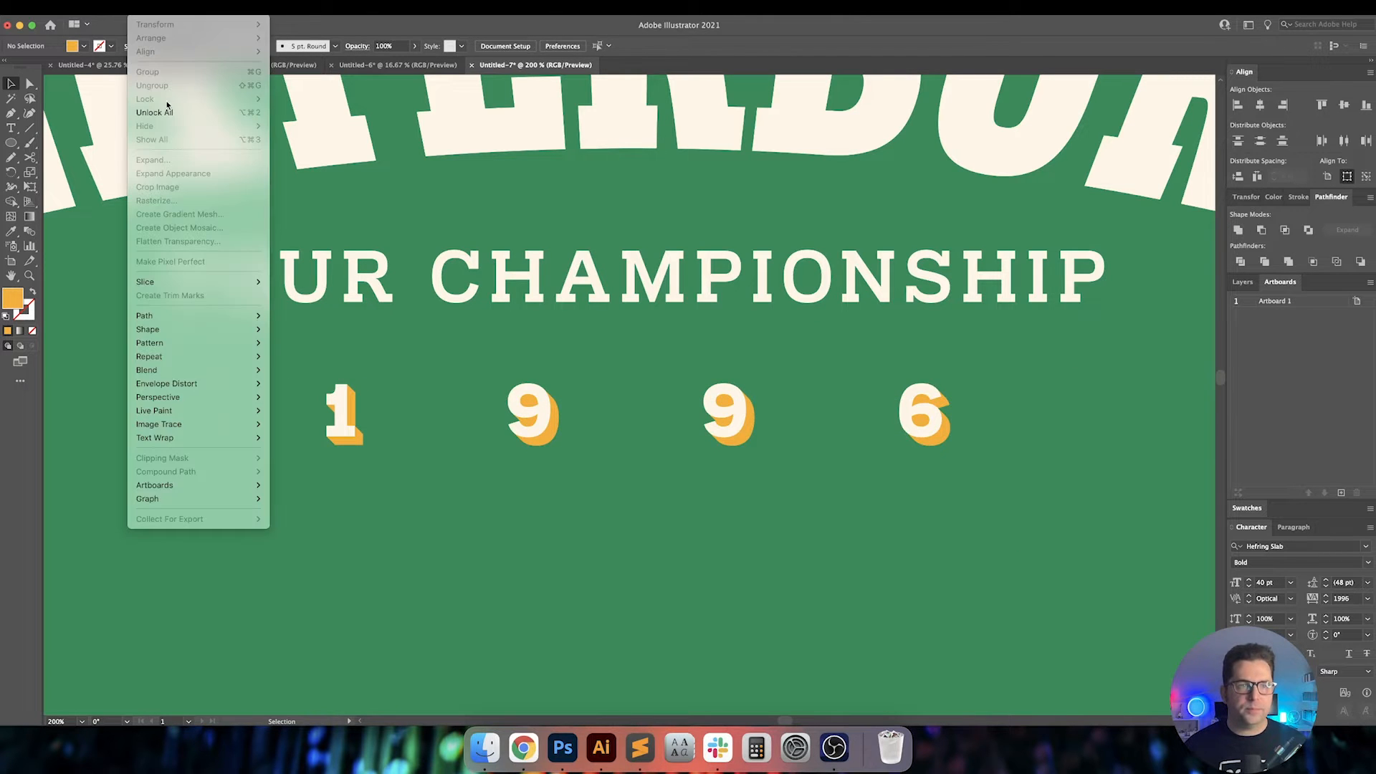
click(166, 112)
scroll(338, 291, left, 10)
click(164, 327)
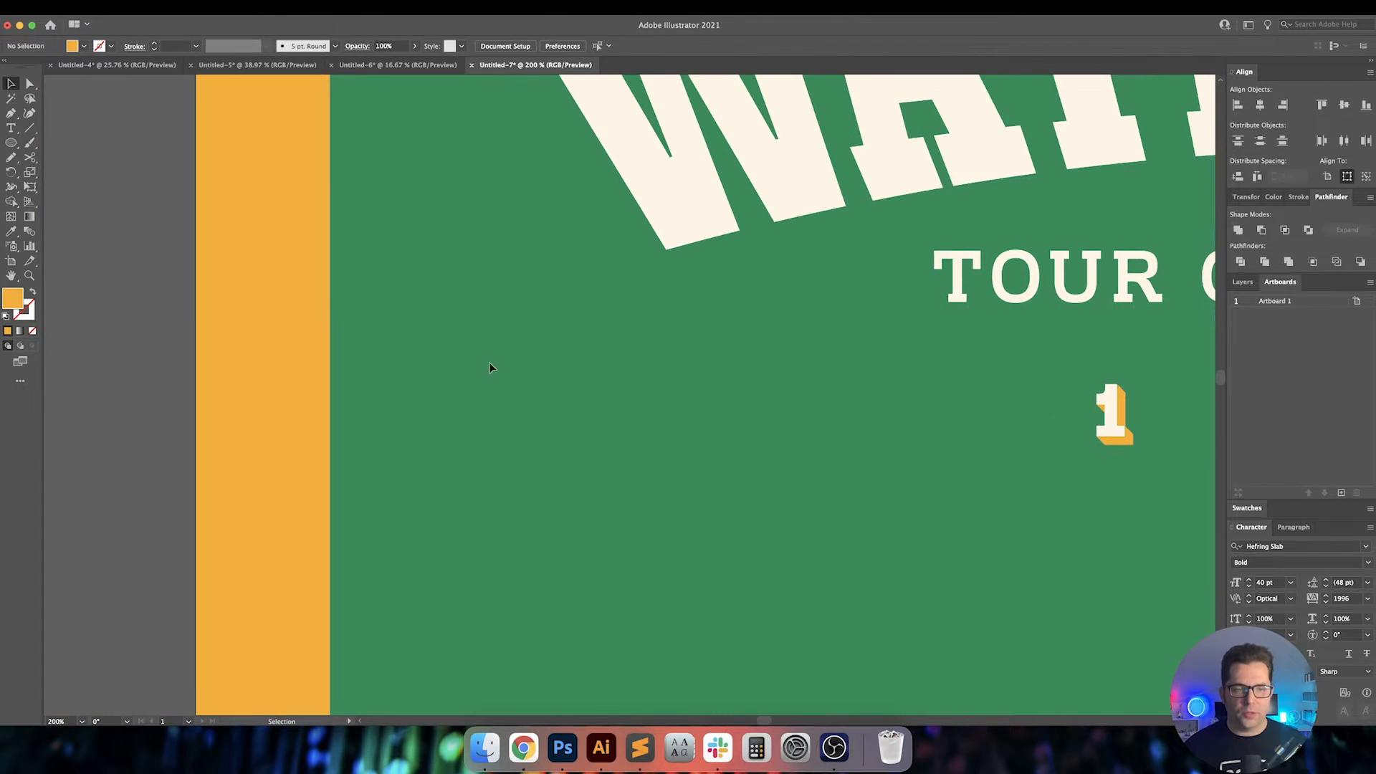
scroll(519, 369, right, 10)
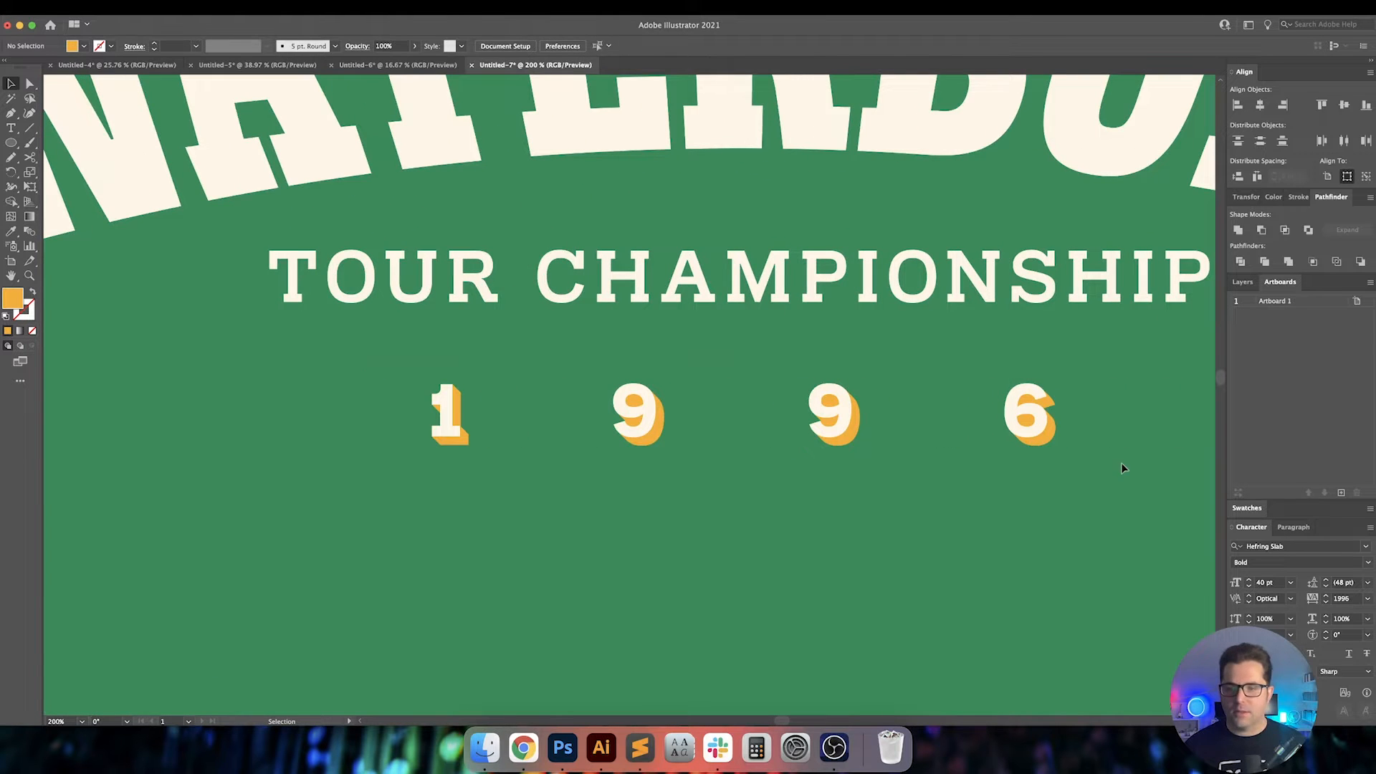
Try uniting the 1996 digits with their shadow pieces and filling the result with the border's yellow
drag(1121, 462, 1121, 463)
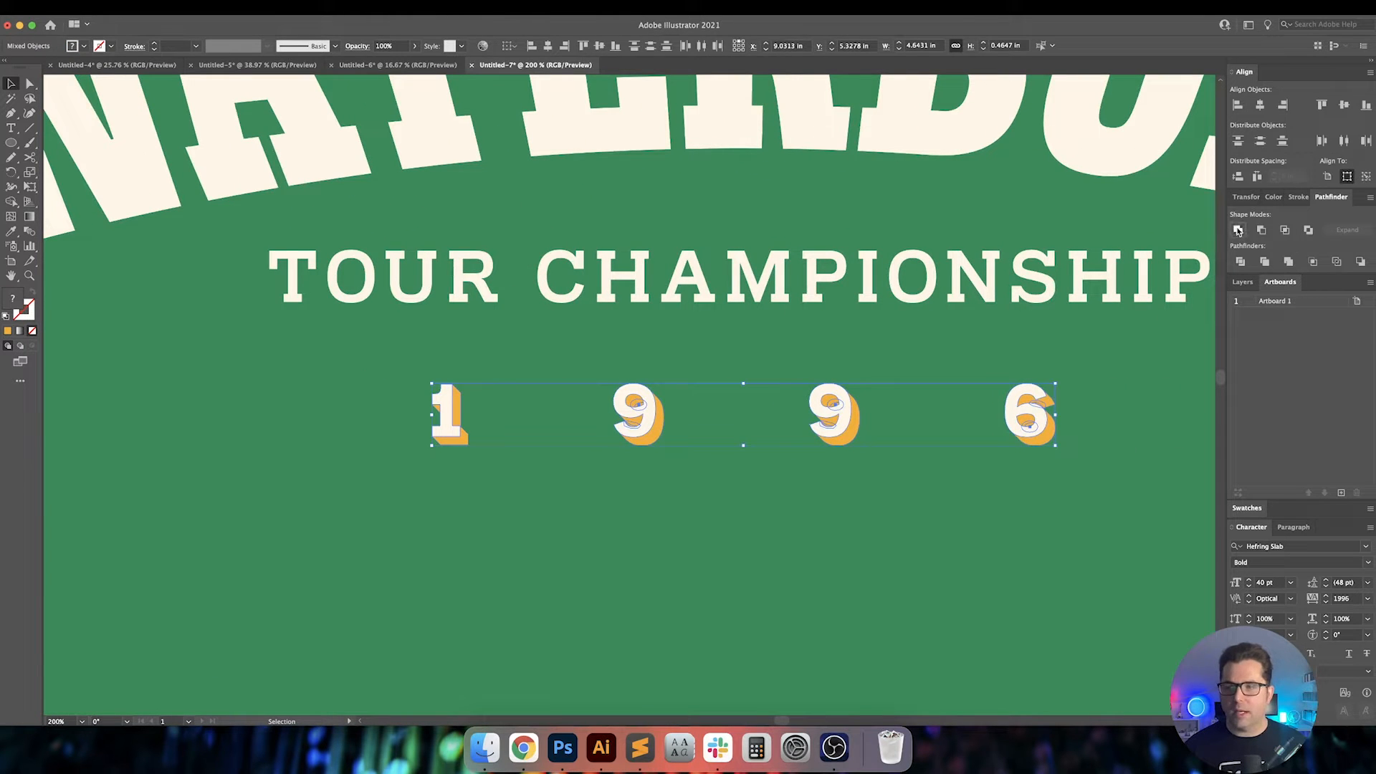
click(1238, 230)
key(i)
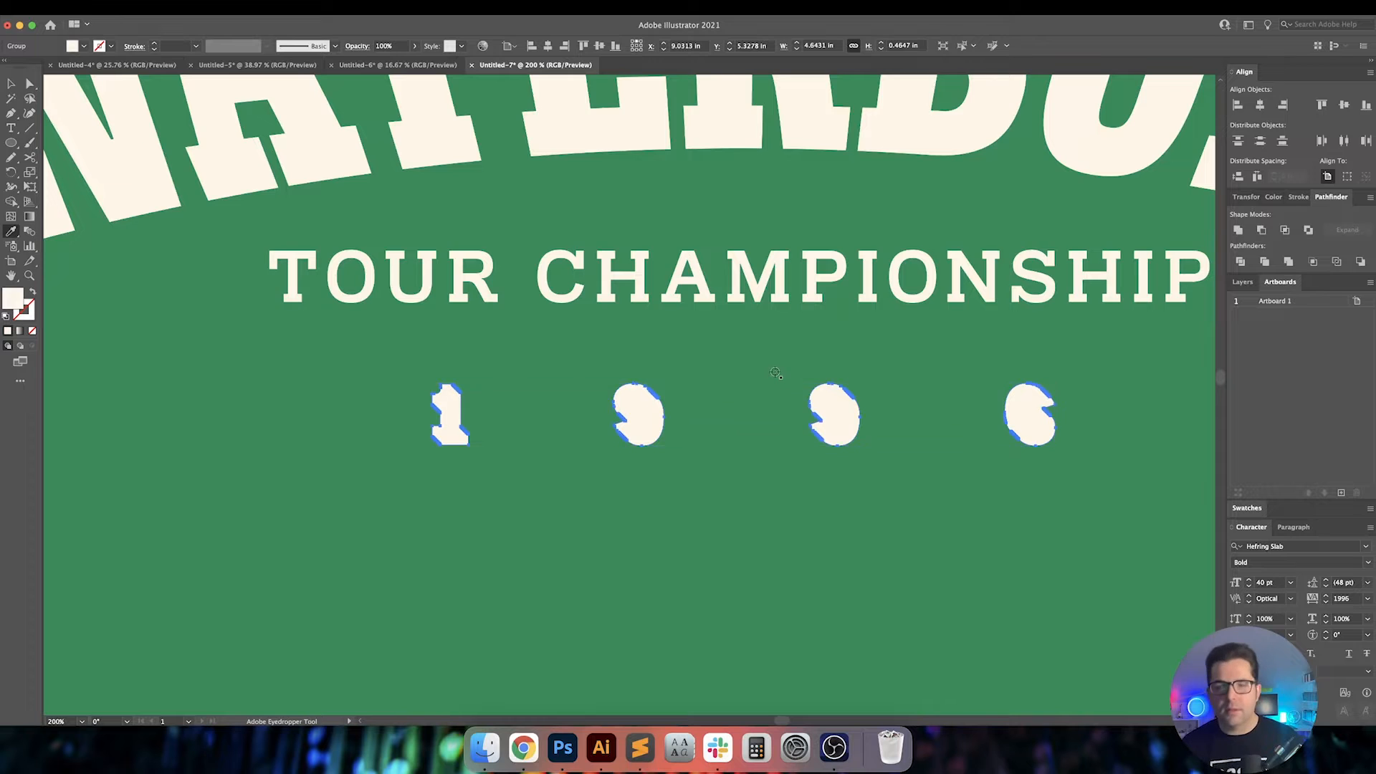
scroll(777, 375, up, 3)
scroll(777, 376, down, 4)
scroll(765, 379, right, 6)
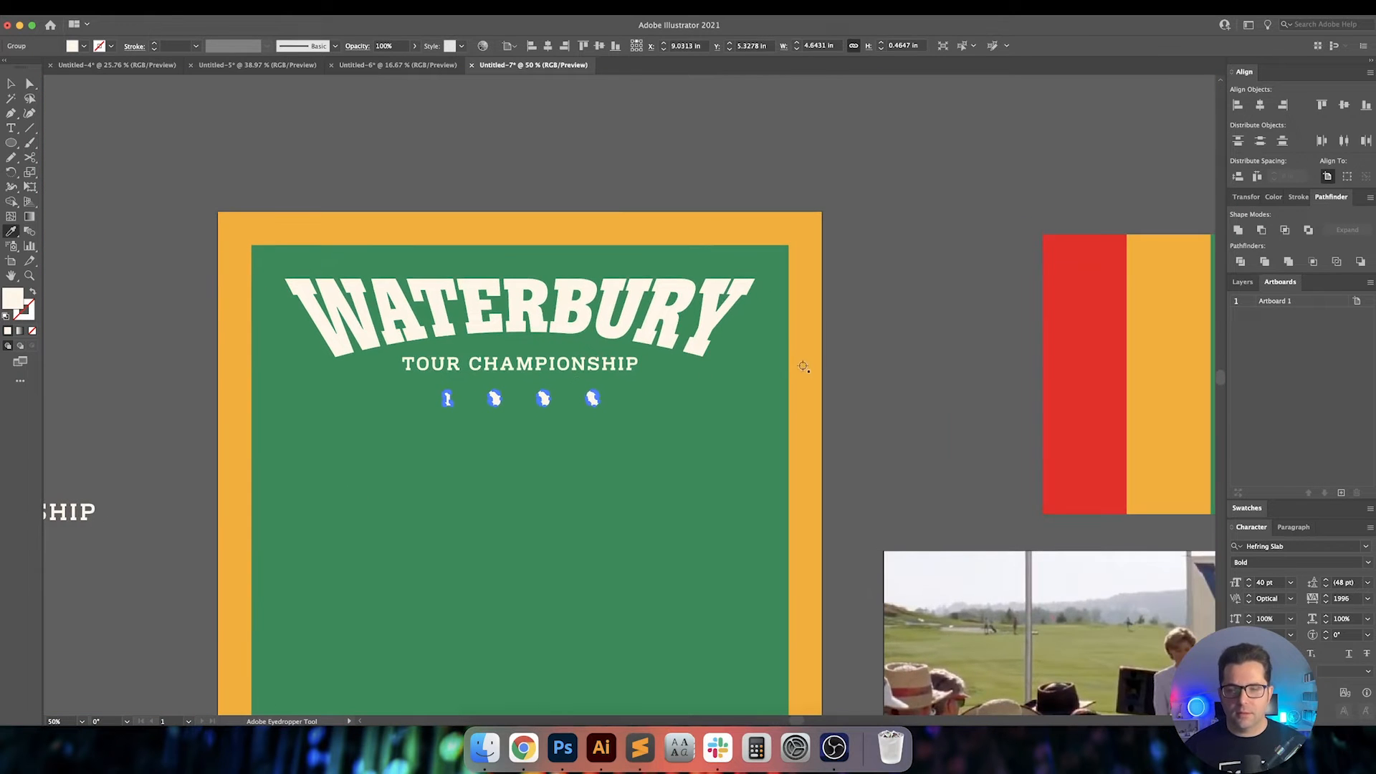
click(803, 369)
Try sending the united yellow shape to the back, and undo back to the separate digits and shadow pieces
scroll(527, 393, up, 3)
key(v)
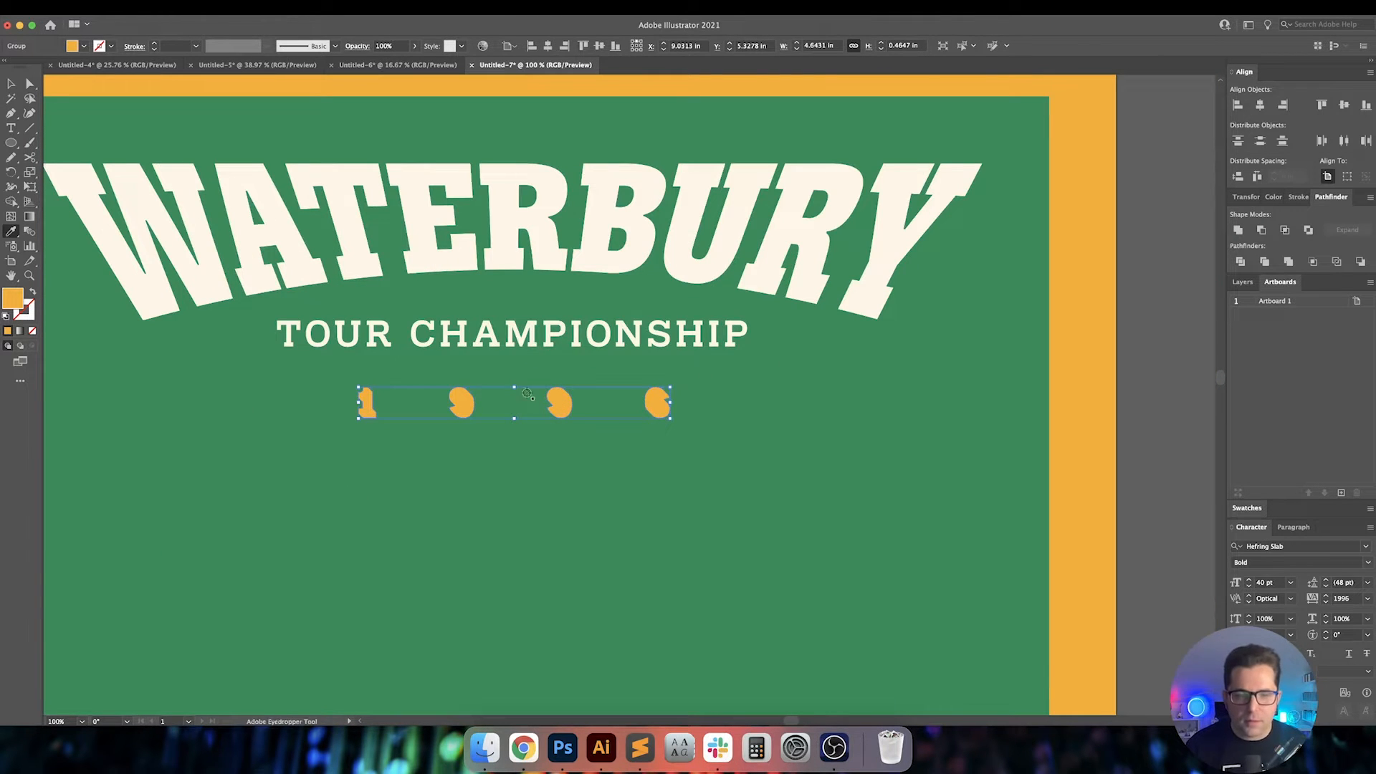
key(v)
key(super+shift+[)
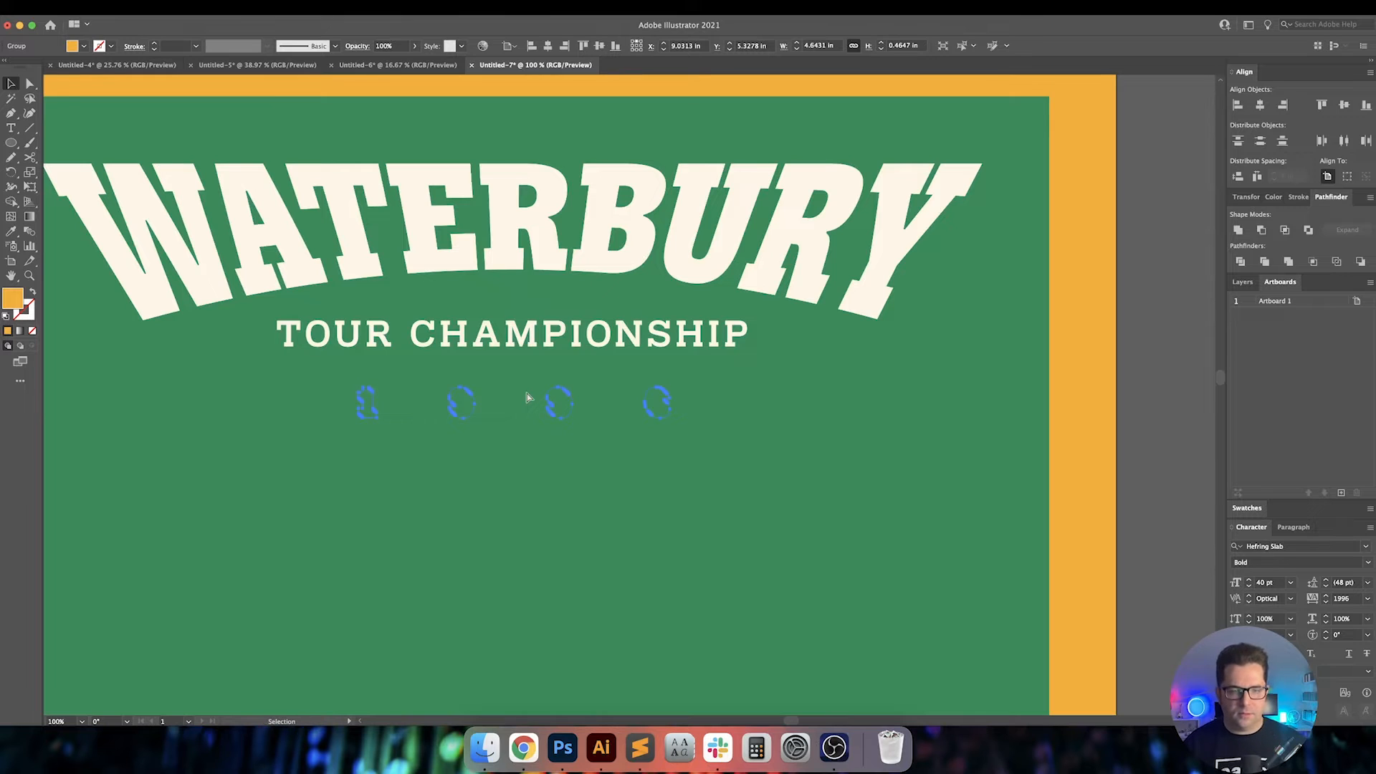
key(super+z)
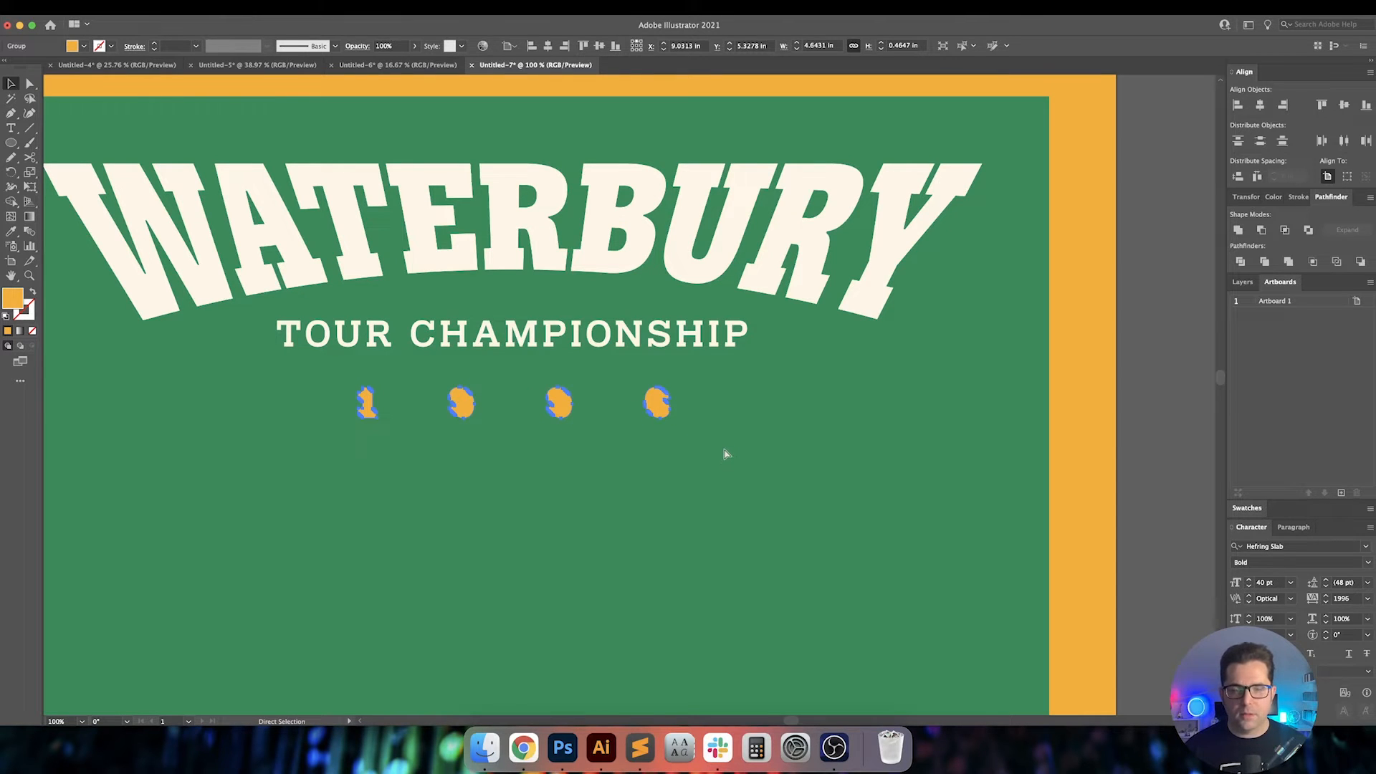
key(super+alt+3)
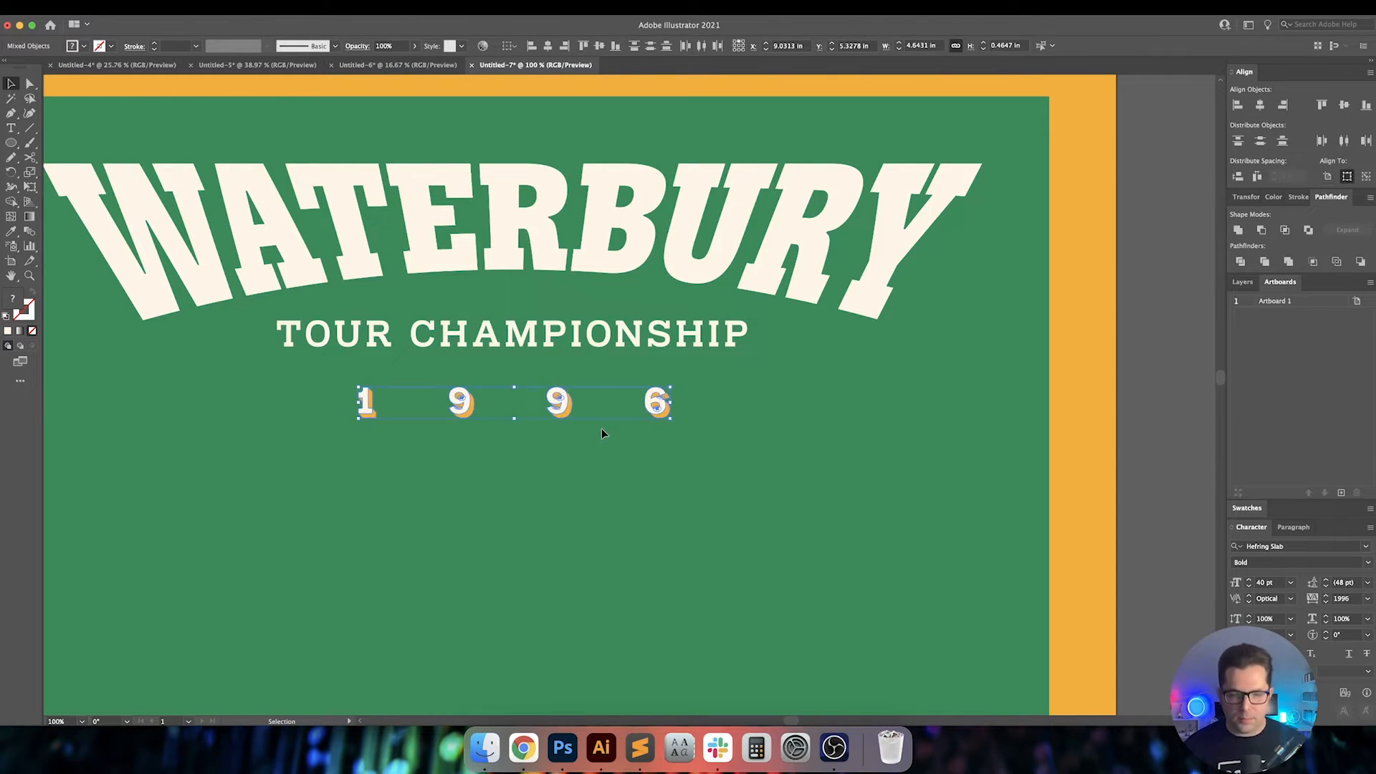
Lock the off-white 1996 digits, unite all yellow shadow pieces and patches behind them, and deselect
click(599, 428)
click(466, 402)
key(super+shift+a)
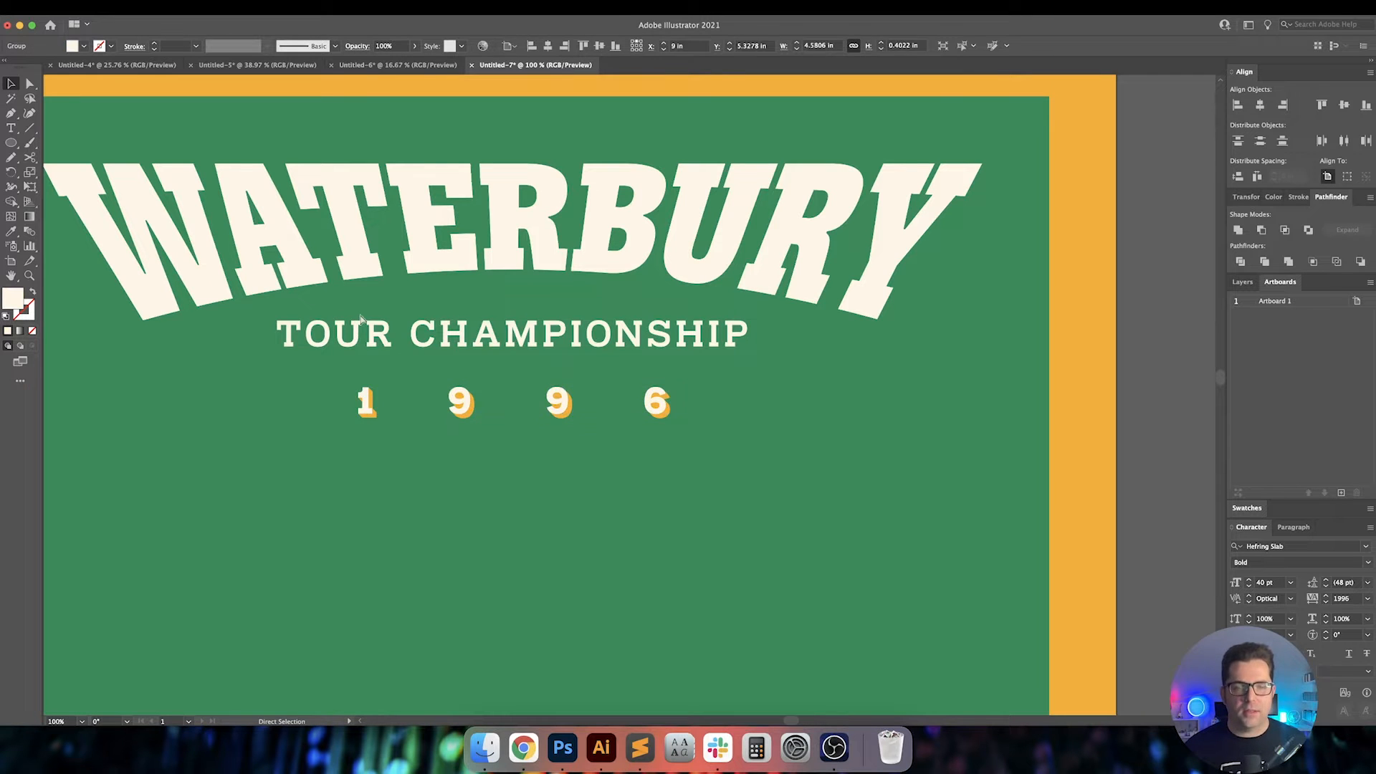
key(v)
key(super+a)
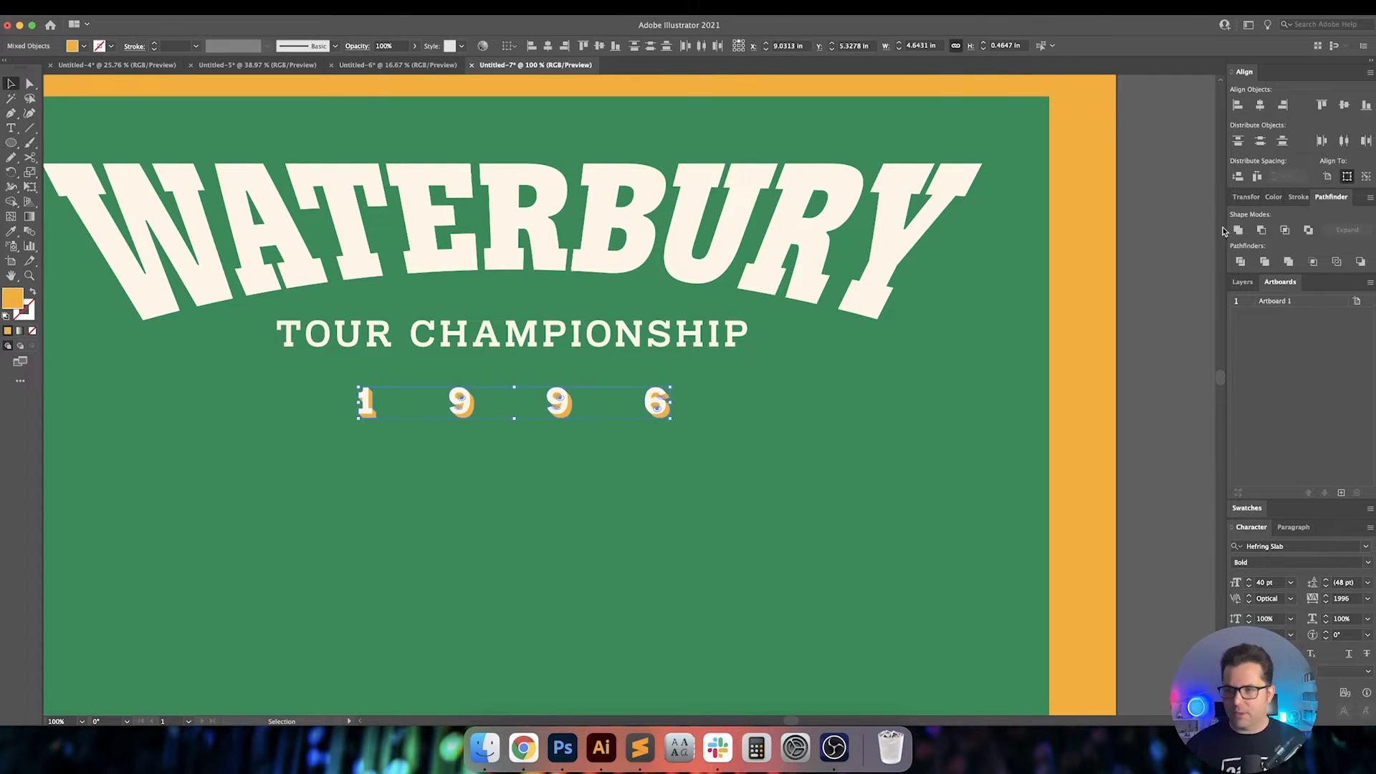
key(super+g)
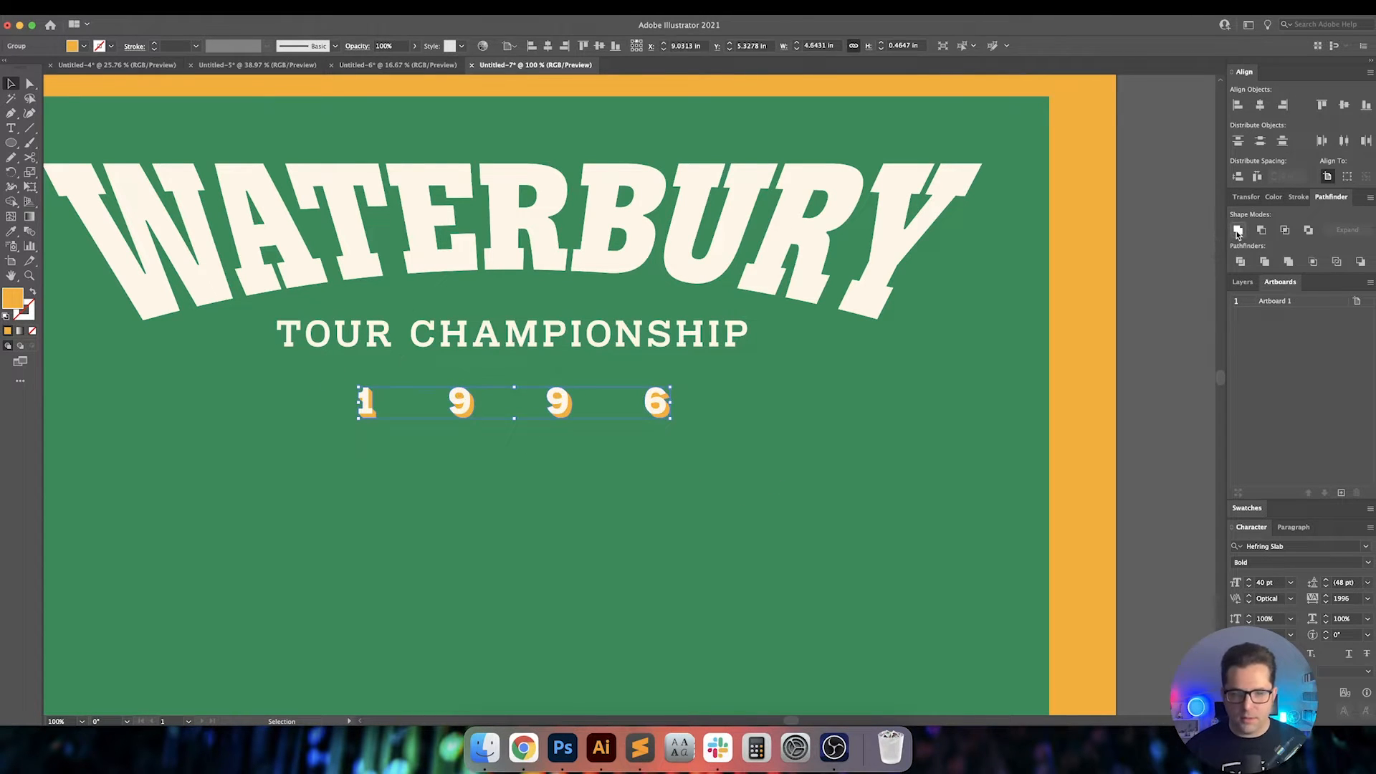
click(699, 455)
Unlock the off-white 1996 digits again and clear the selection
drag(599, 466, 726, 476)
click(143, 9)
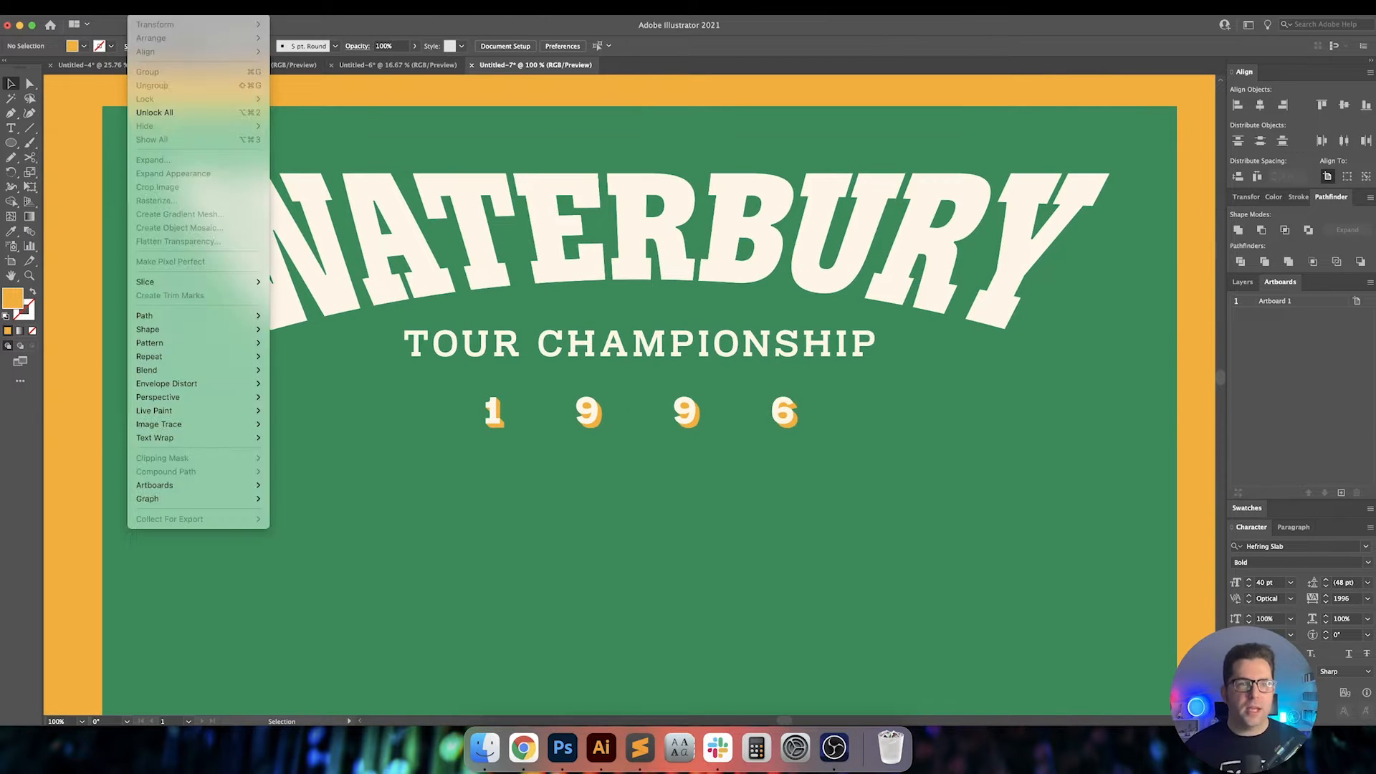
click(167, 112)
scroll(258, 229, left, 7)
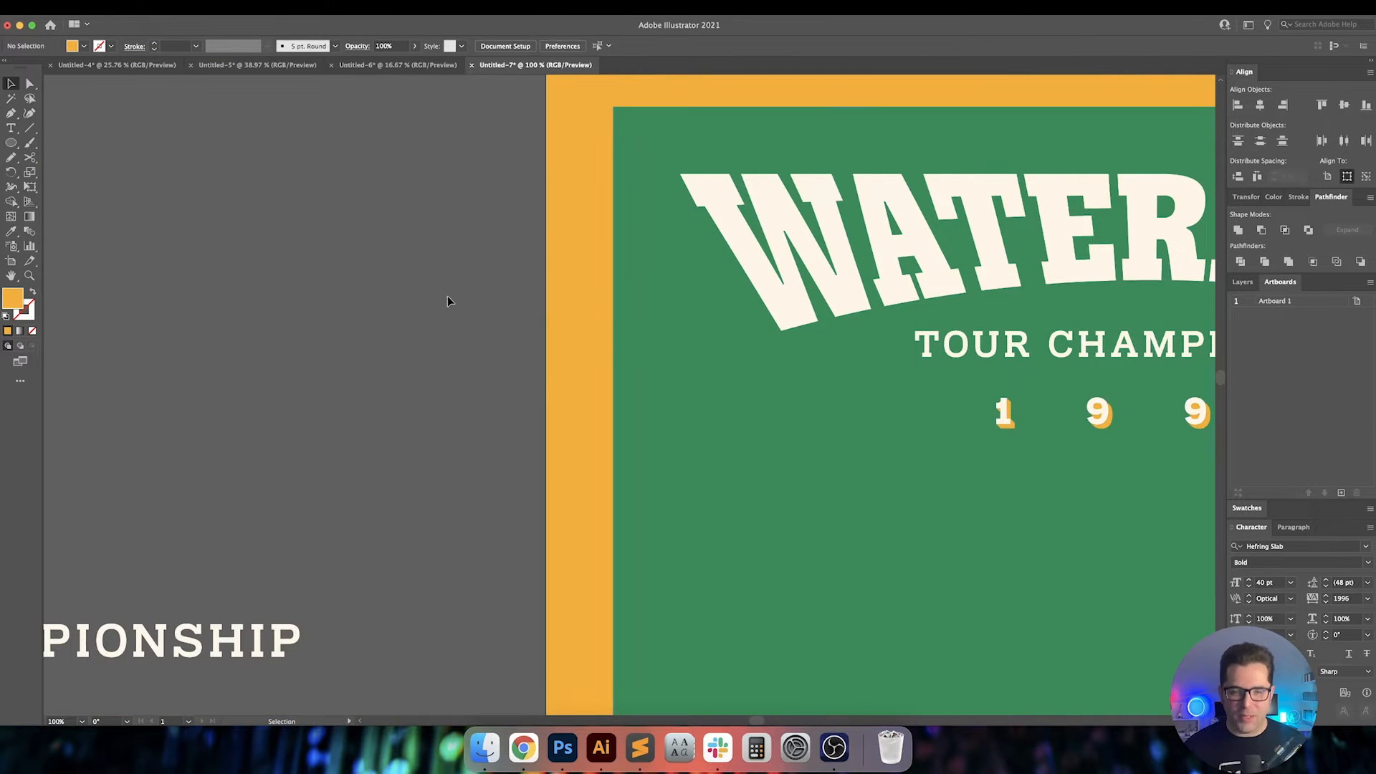
key(shift+super+a)
scroll(707, 356, right, 5)
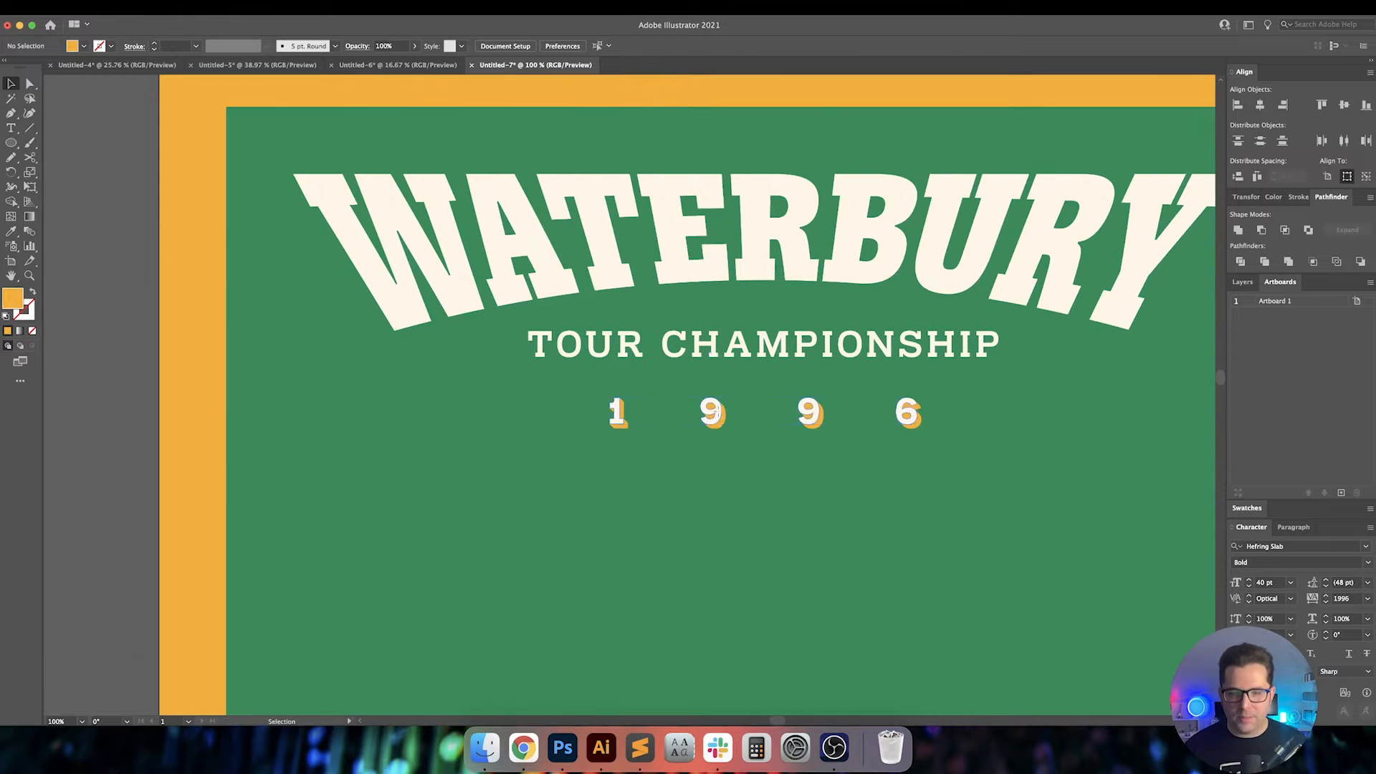
Match the fill of the 1996 digits to the WATERBURY title's off-white with the Eyedropper, and deselect them
click(718, 415)
key(i)
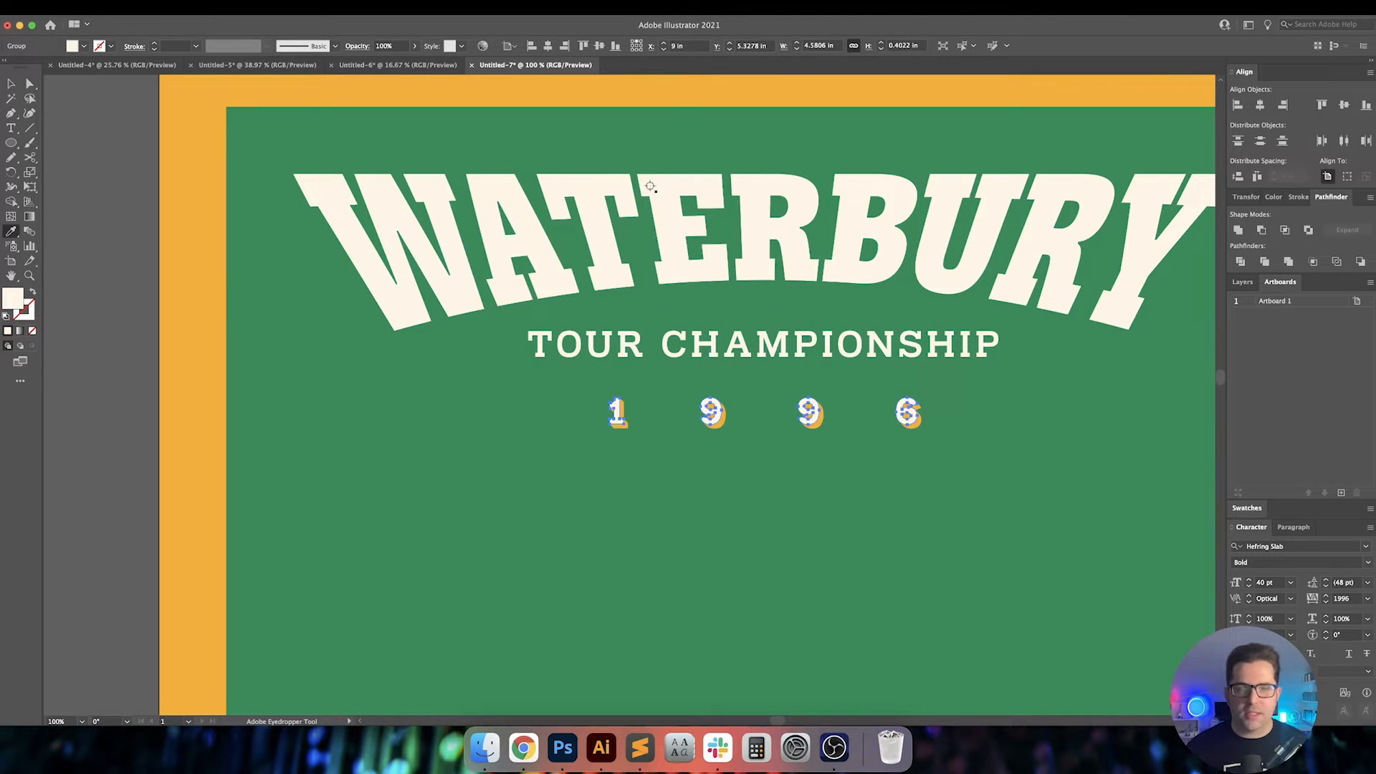
key(v)
click(561, 417)
drag(562, 418, 339, 352)
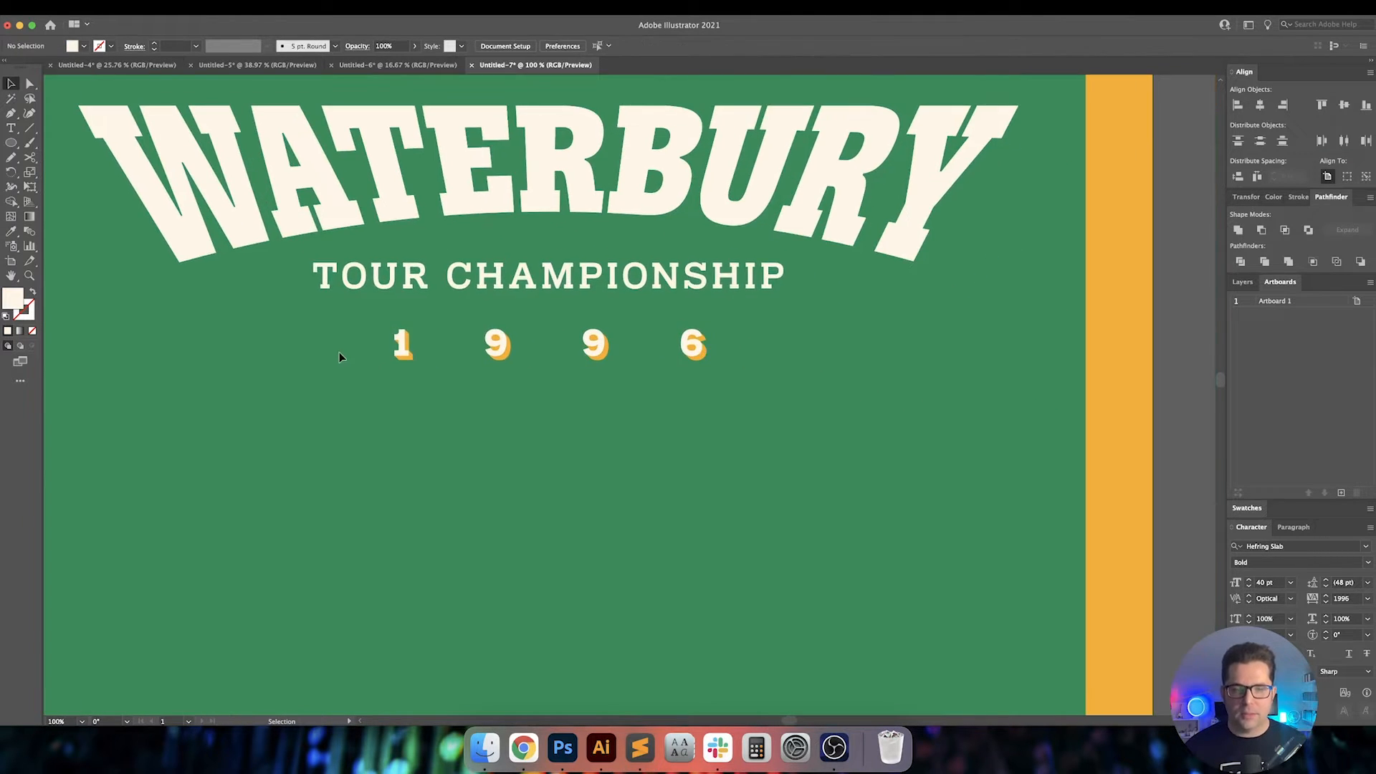
Apply the WATERBURY title's off-white to the TOUR CHAMPIONSHIP subtitle with the Eyedropper, and deselect it
click(464, 264)
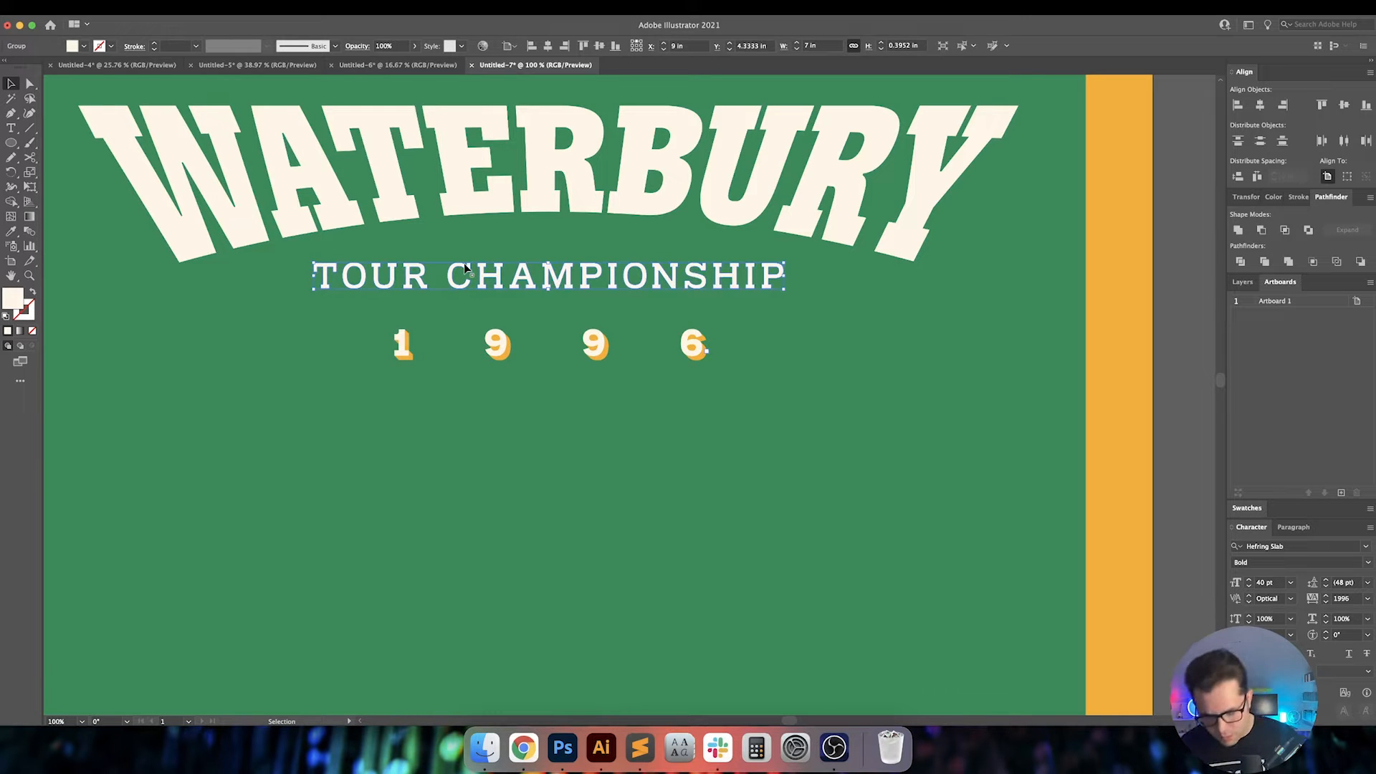
key(i)
key(v)
click(314, 346)
drag(311, 348, 356, 364)
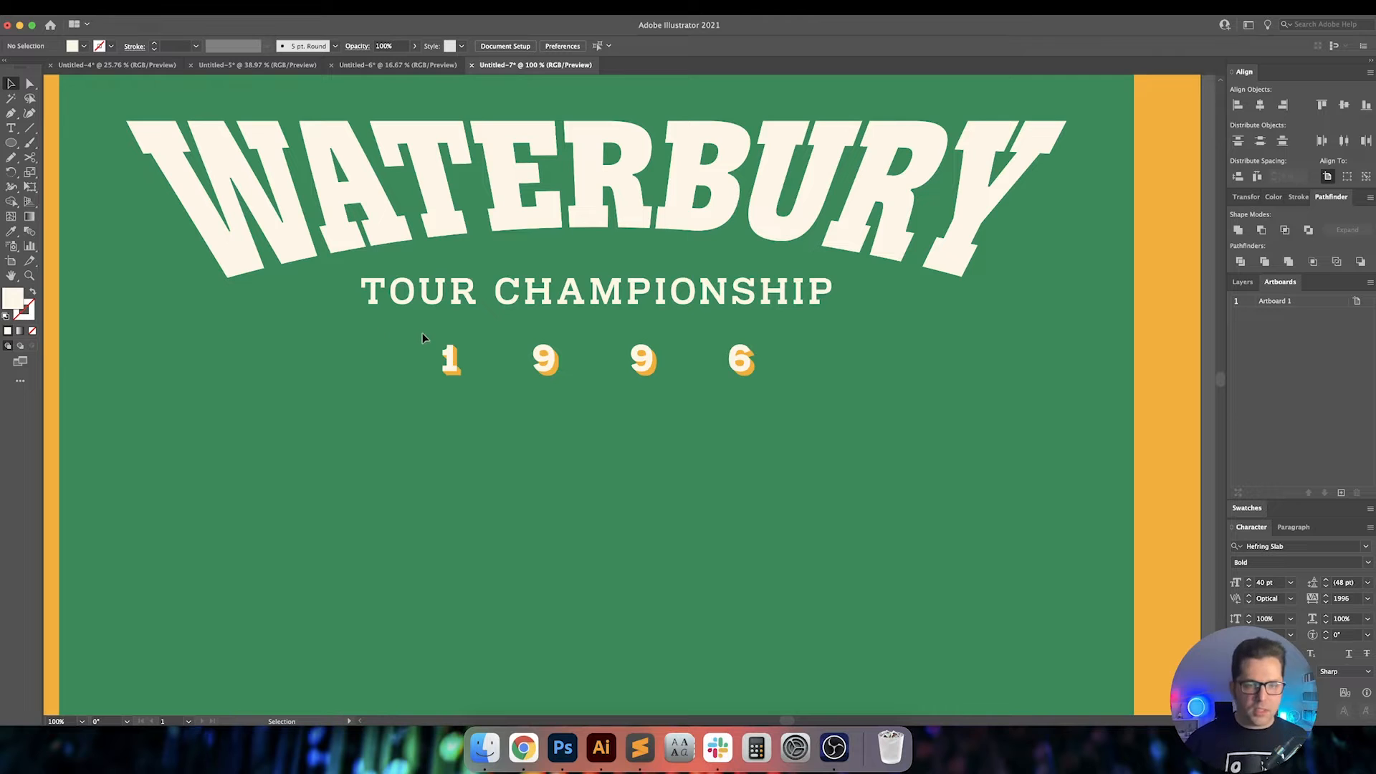
Group the 1996 digits with their yellow shadow and center the group horizontally on the artboard
drag(695, 404, 746, 351)
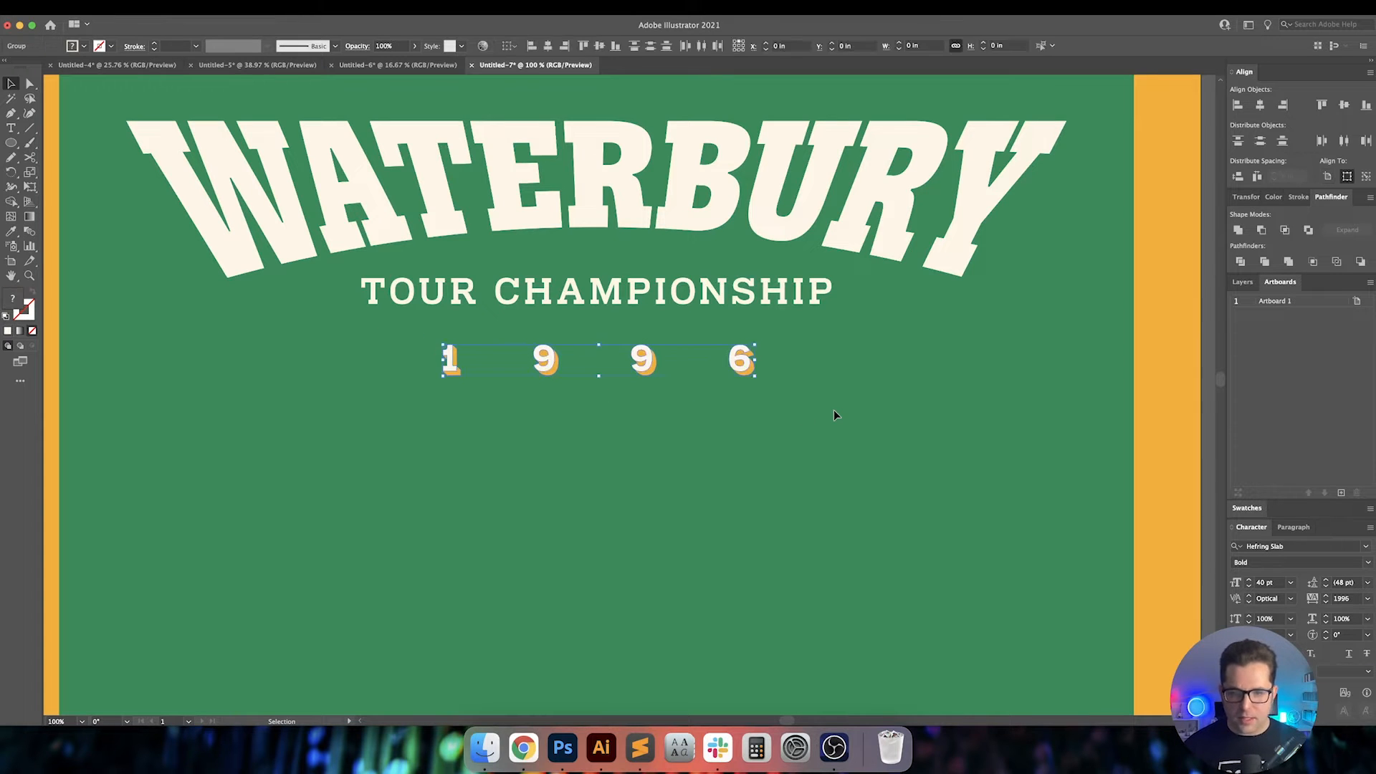
key(super+g)
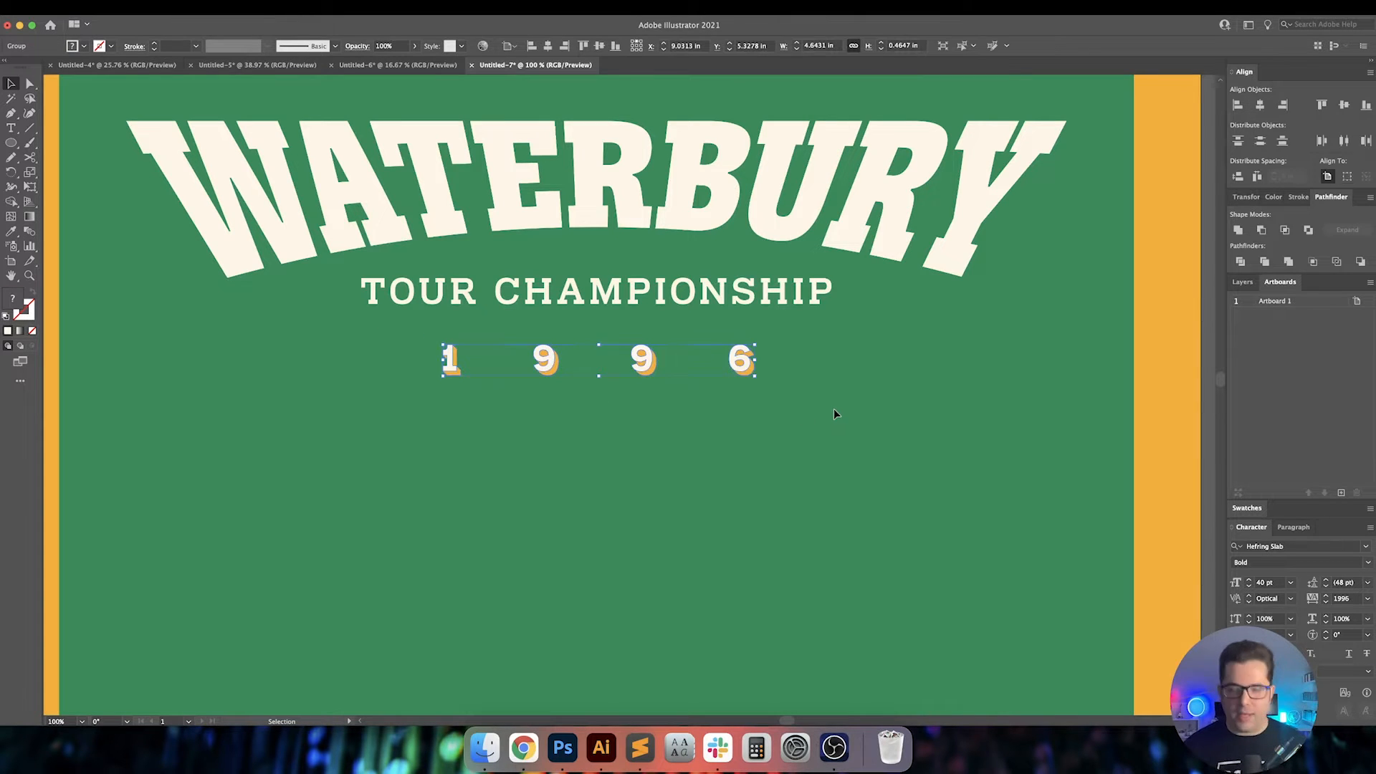
click(1260, 104)
drag(812, 368, 864, 423)
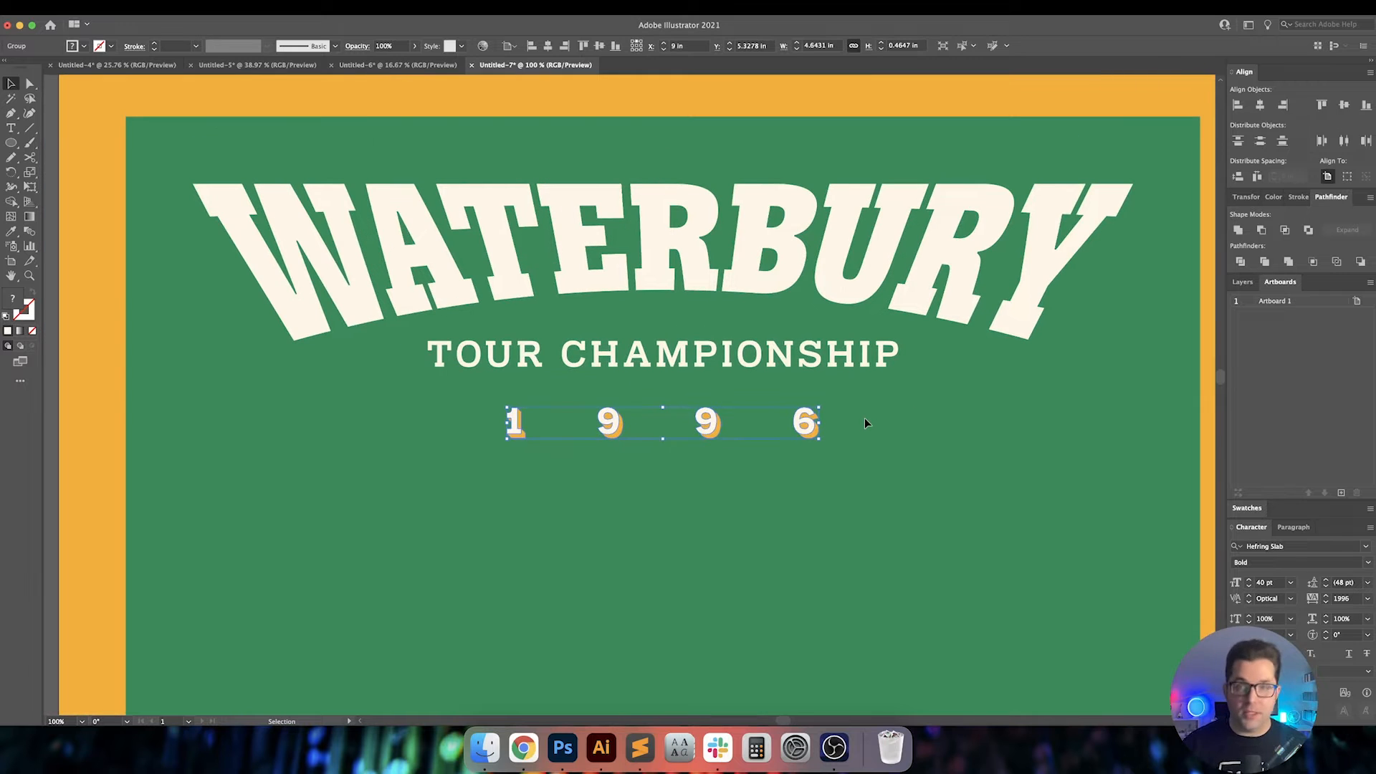
click(874, 419)
scroll(739, 391, up, 1)
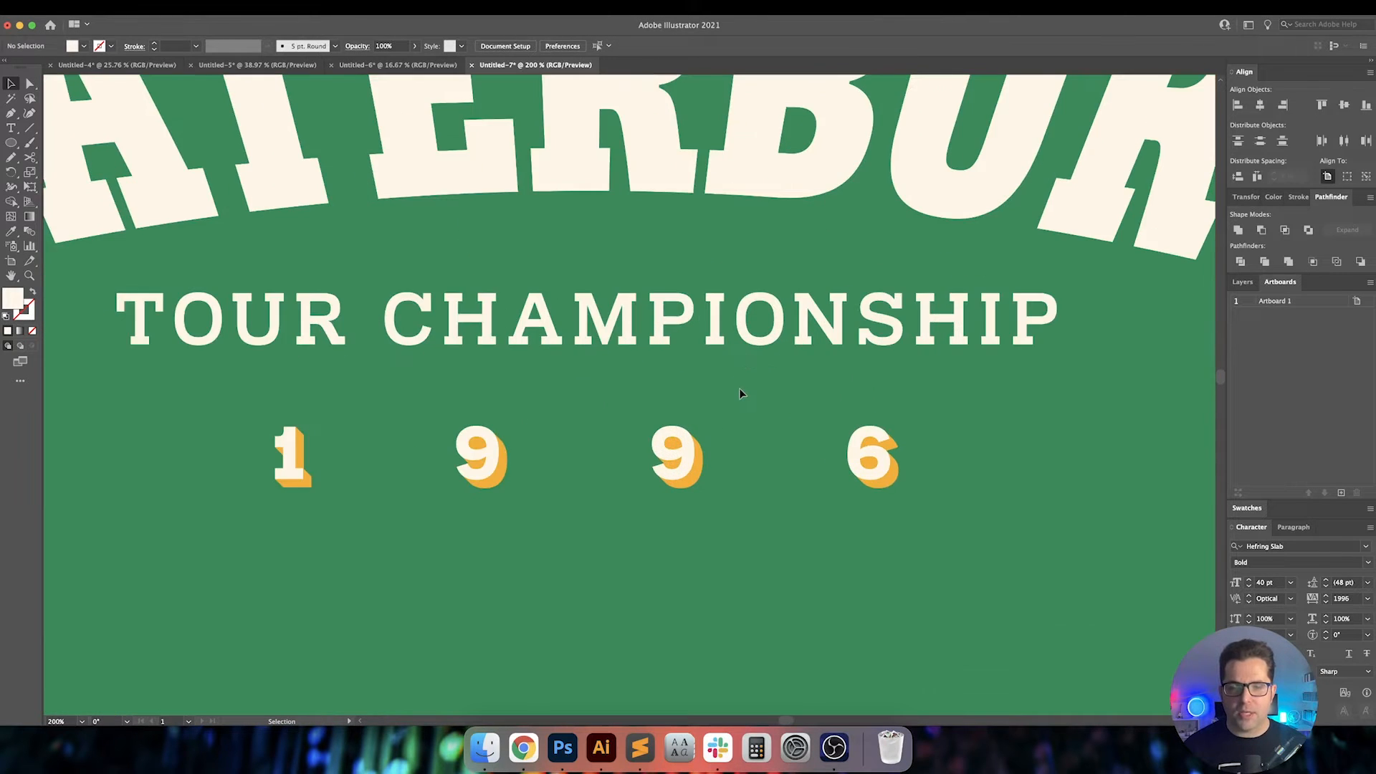
drag(738, 389, 858, 450)
click(784, 409)
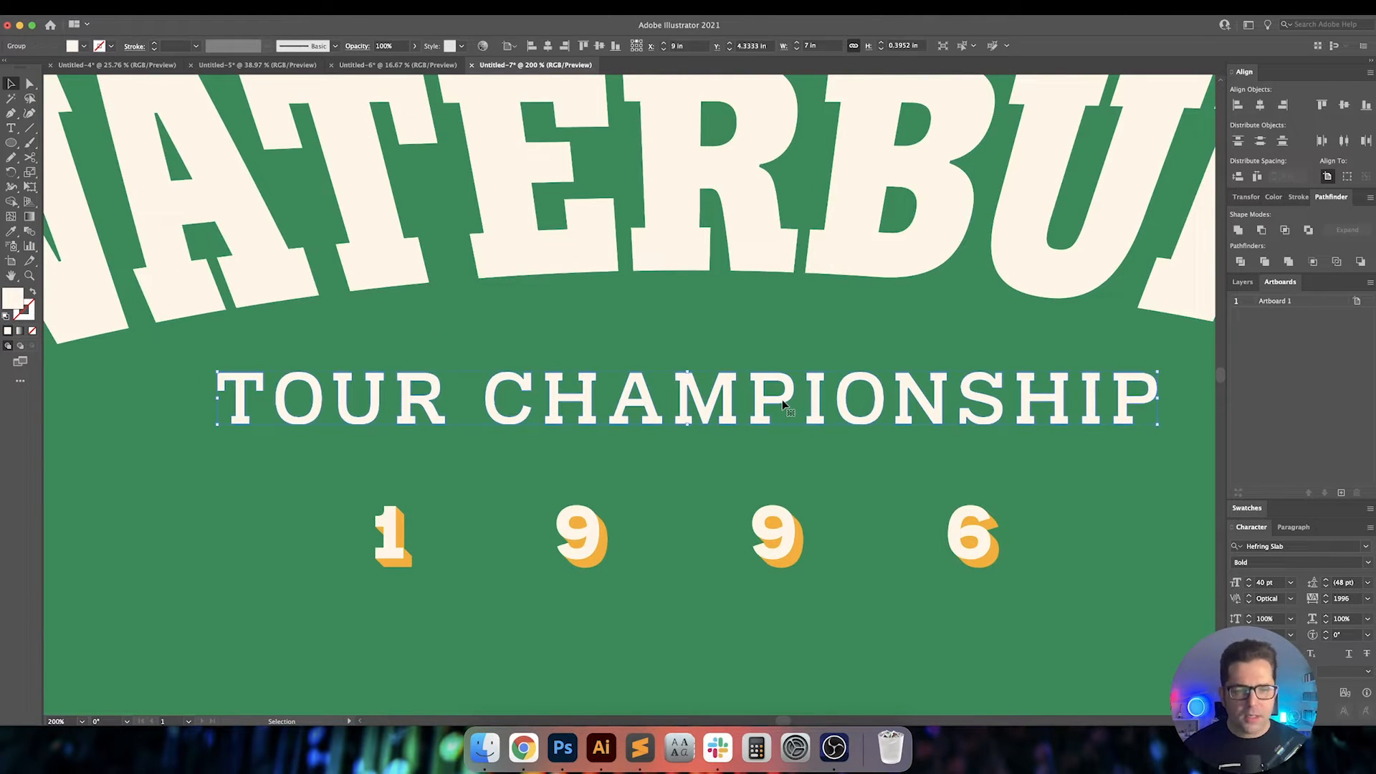
drag(618, 471, 744, 375)
drag(456, 384, 497, 388)
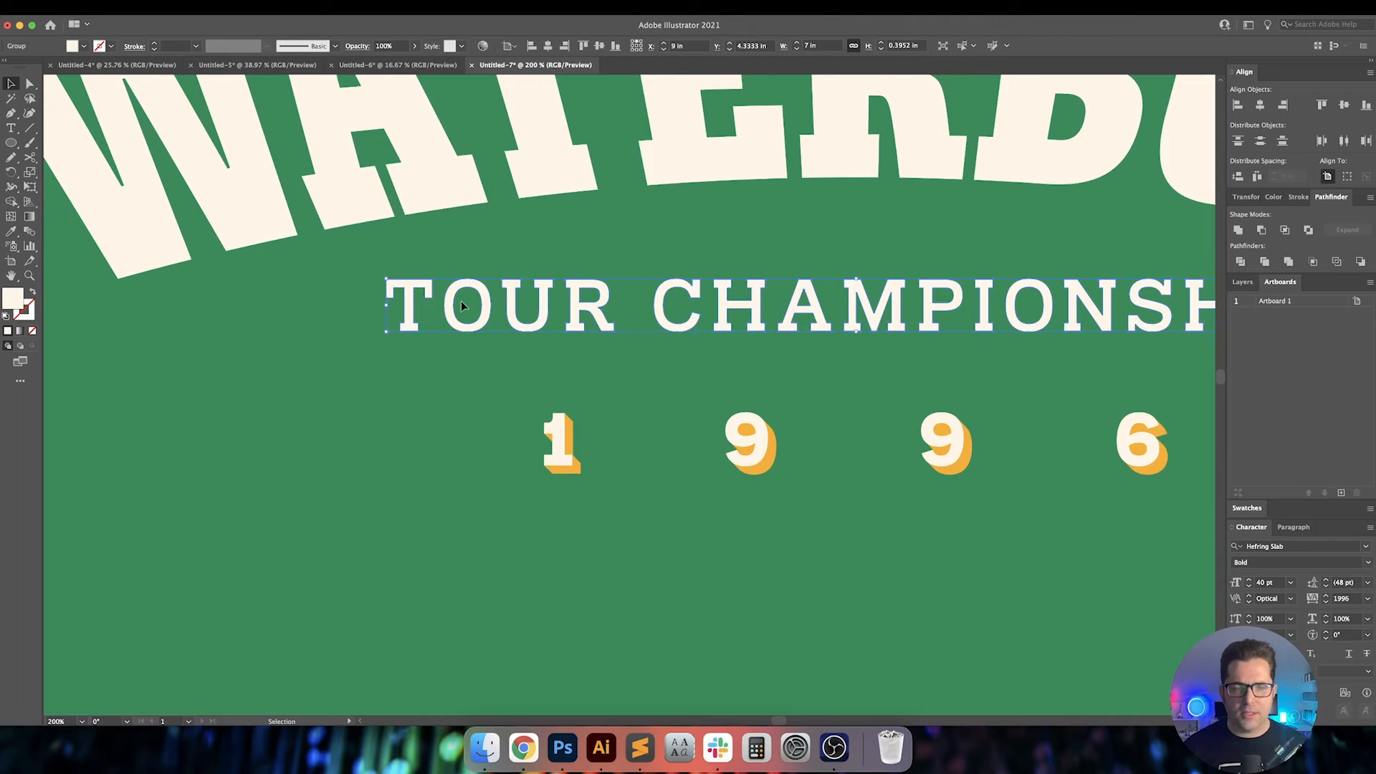
click(471, 406)
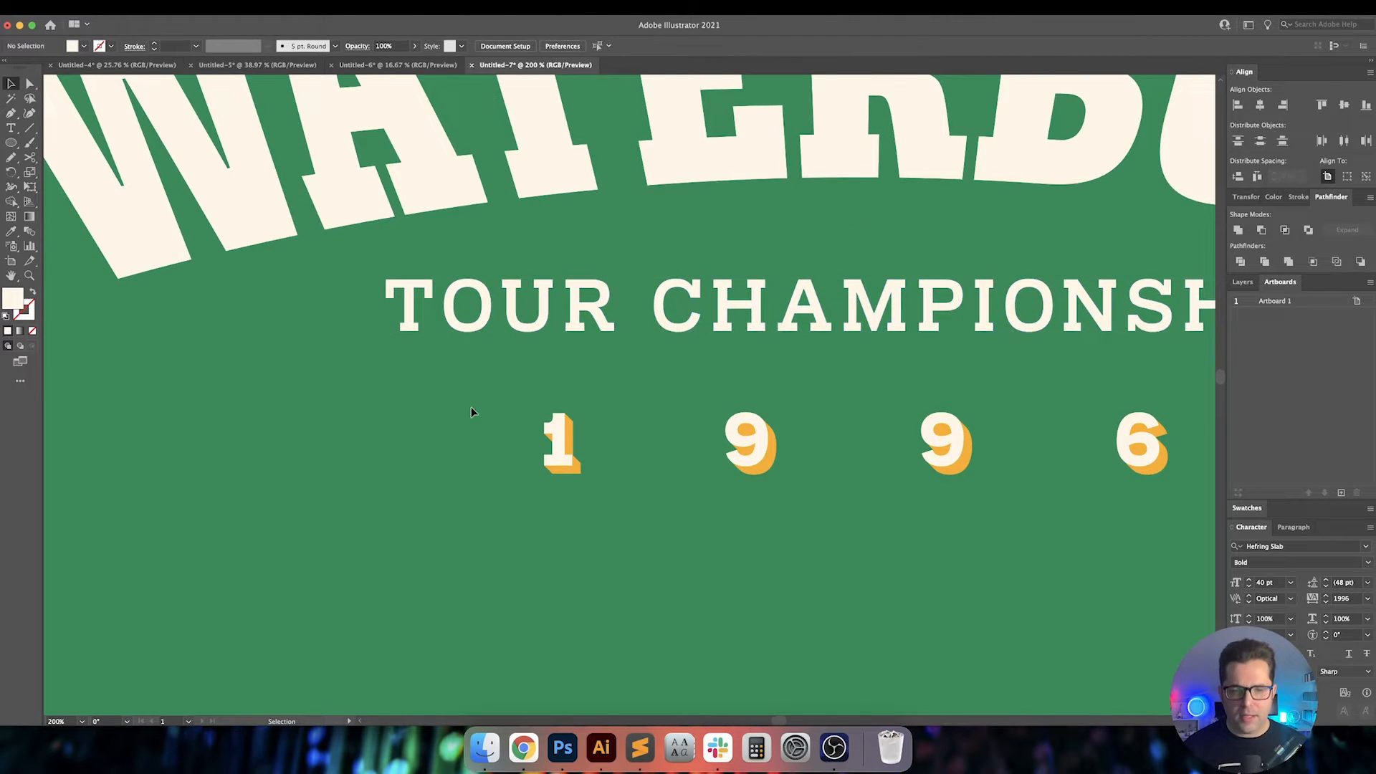
Draw a spacer rectangle about 0.39 in wide from the bottom of the title's R down to the top of the TOUR CHAMPIONSHIP subtitle
scroll(477, 415, up, 2)
key(m)
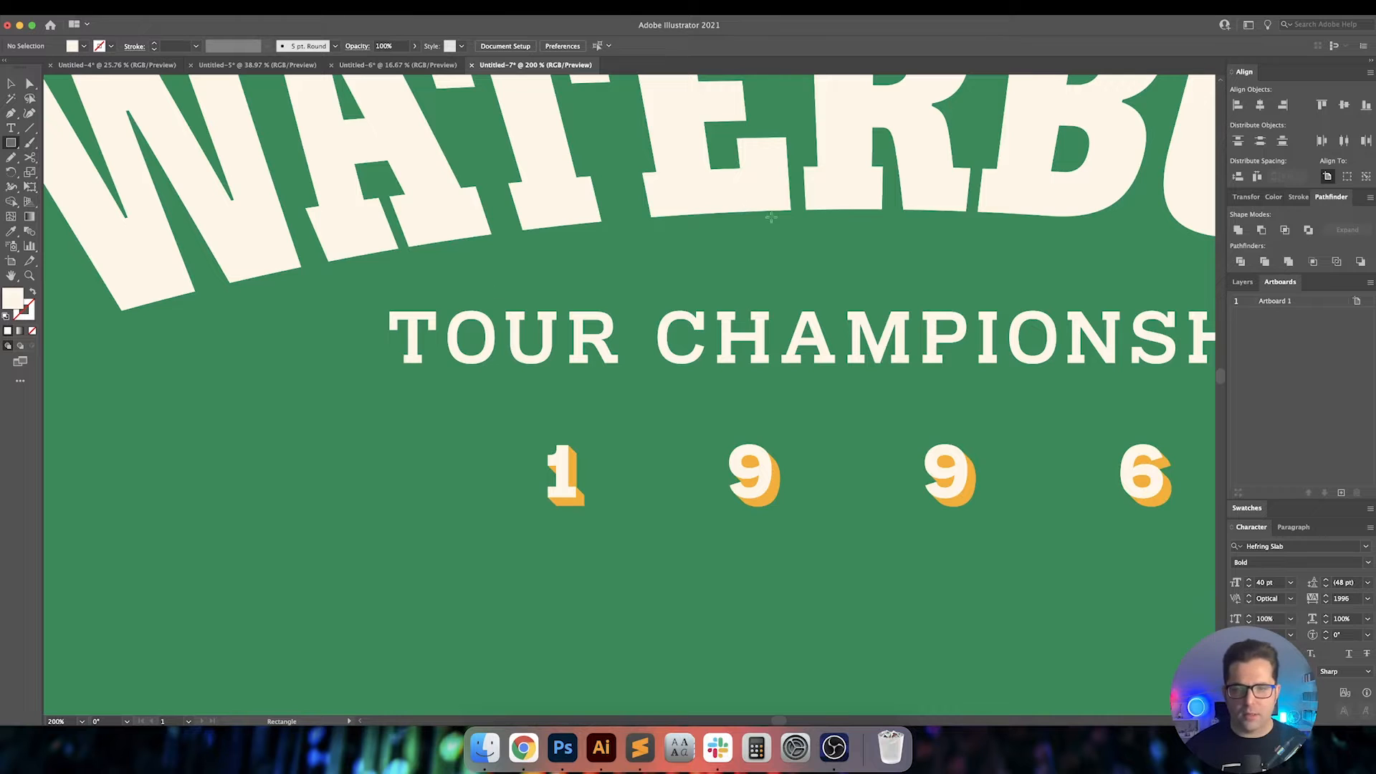
scroll(772, 217, right, 5)
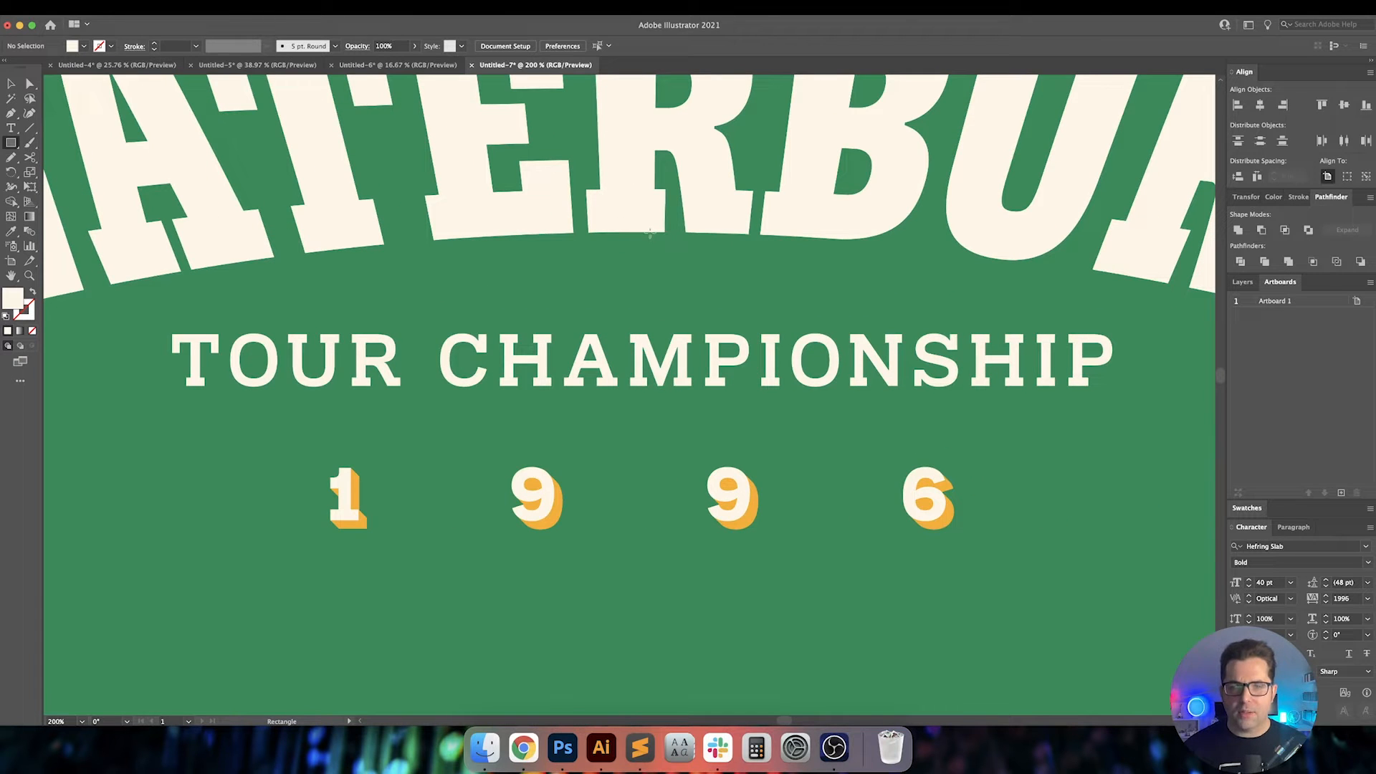
drag(653, 240, 702, 333)
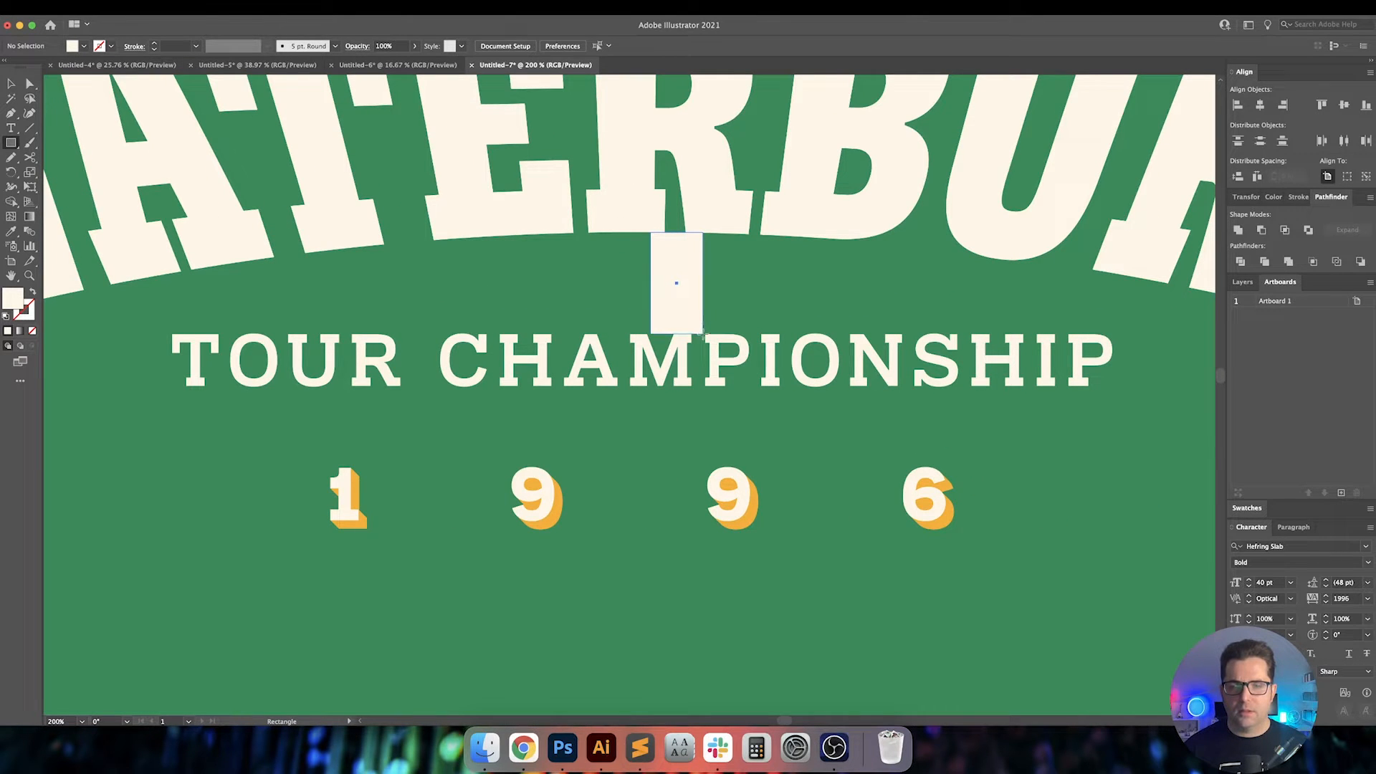
Turn on Smart Guides and adjust the spacer rectangle's lower edge to the subtitle's top, making it 0.76 in high
click(281, 7)
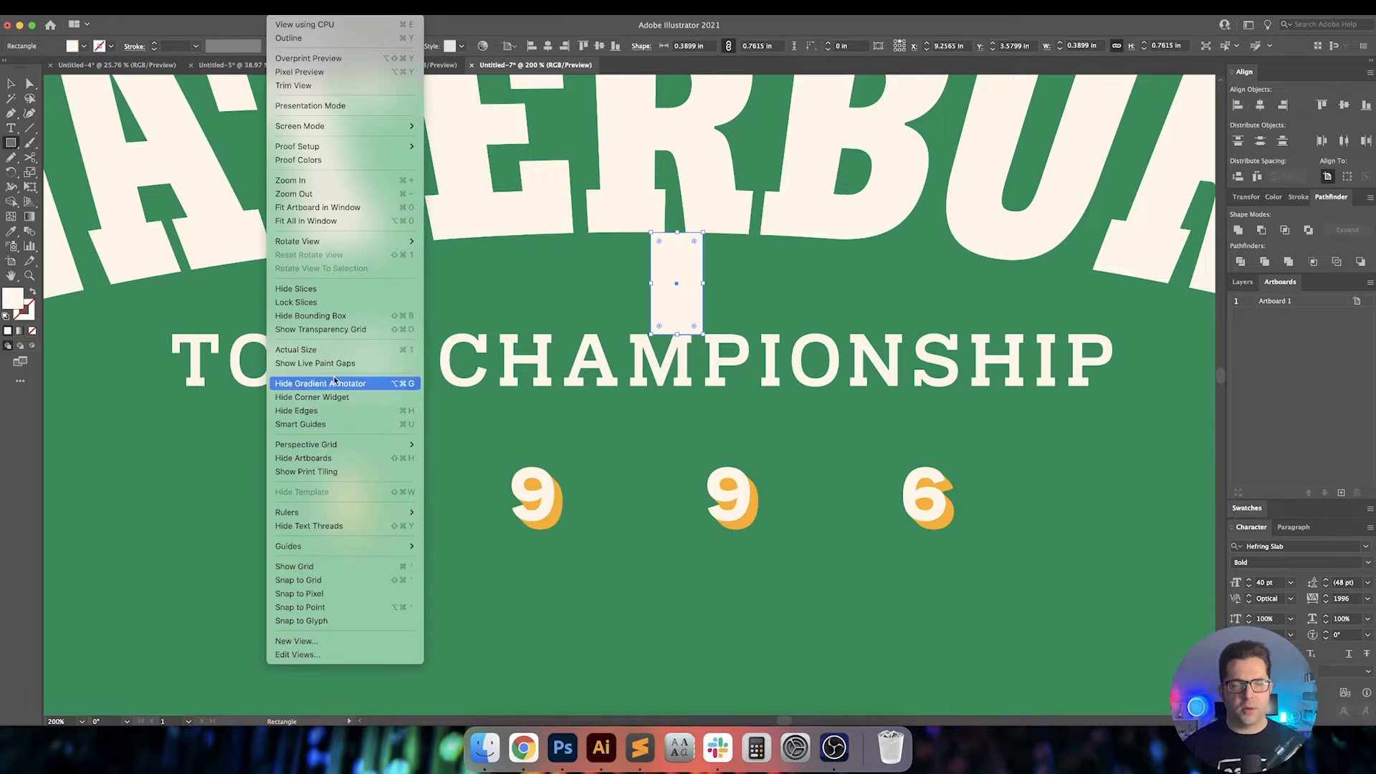
click(338, 425)
key(v)
mouse_move(677, 333)
mouse_down()
mouse_move(678, 318)
mouse_move(678, 333)
mouse_up()
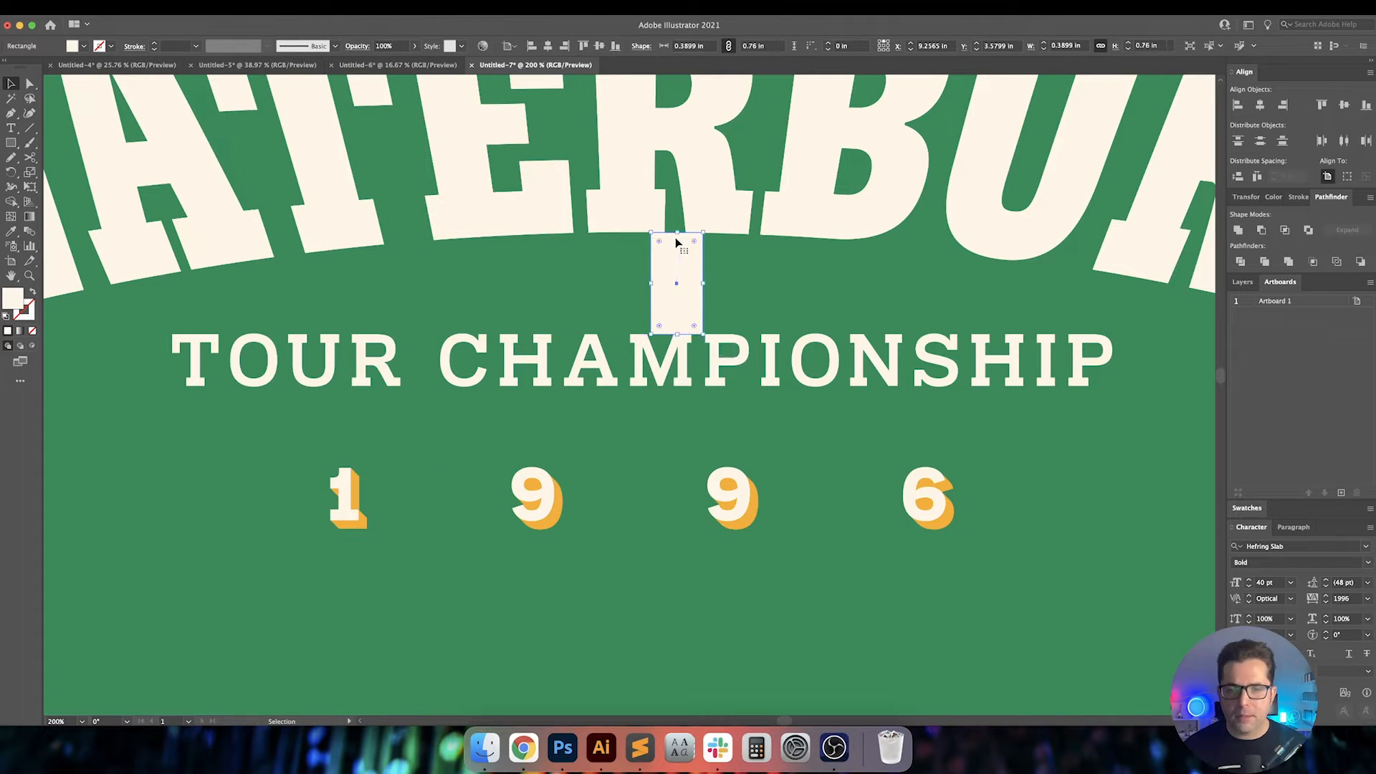
Adjust the spacer rectangle's upper edge to the R's base, about 0.75 in high, and duplicate it straight down below the TOUR CHAMPIONSHIP subtitle
drag(677, 234, 677, 235)
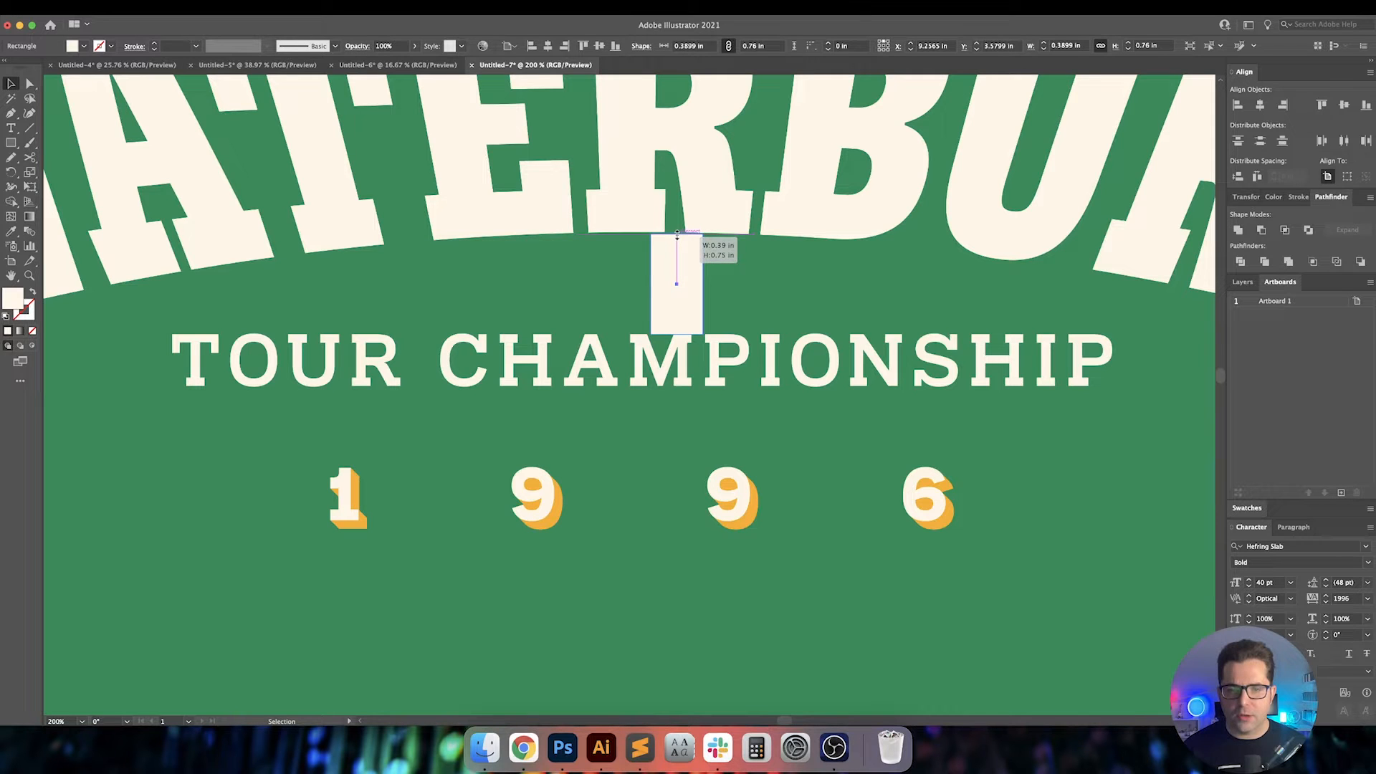
scroll(677, 287, down, 3)
scroll(676, 287, right, 2)
alt+shift+drag(601, 199, 596, 351)
Distribute the 1996 group vertically at 0 in spacing below the spacer copy, with the spacer as key object
click(654, 389)
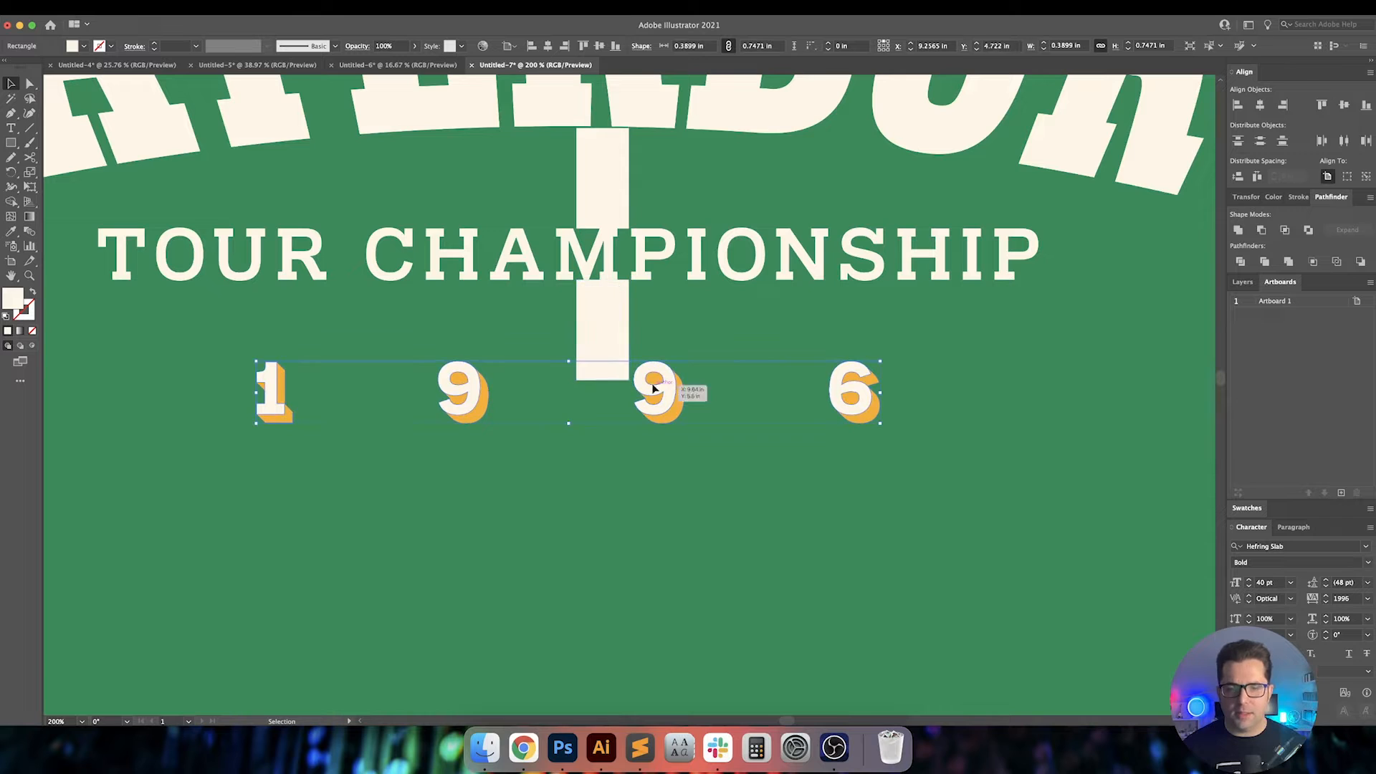
shift+click(612, 356)
click(612, 355)
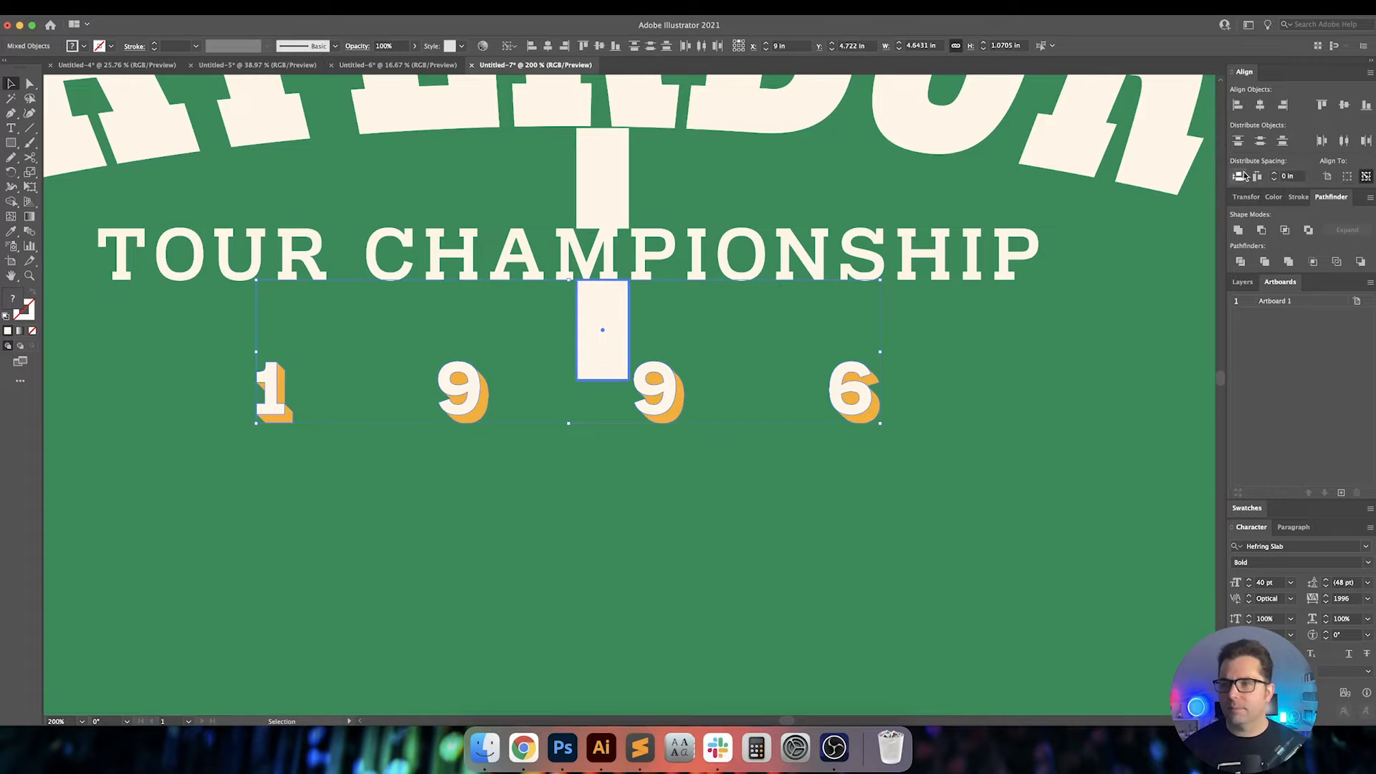
click(1238, 176)
Delete the two spacer rectangles above and below the TOUR CHAMPIONSHIP subtitle
click(998, 362)
click(582, 347)
key(Delete)
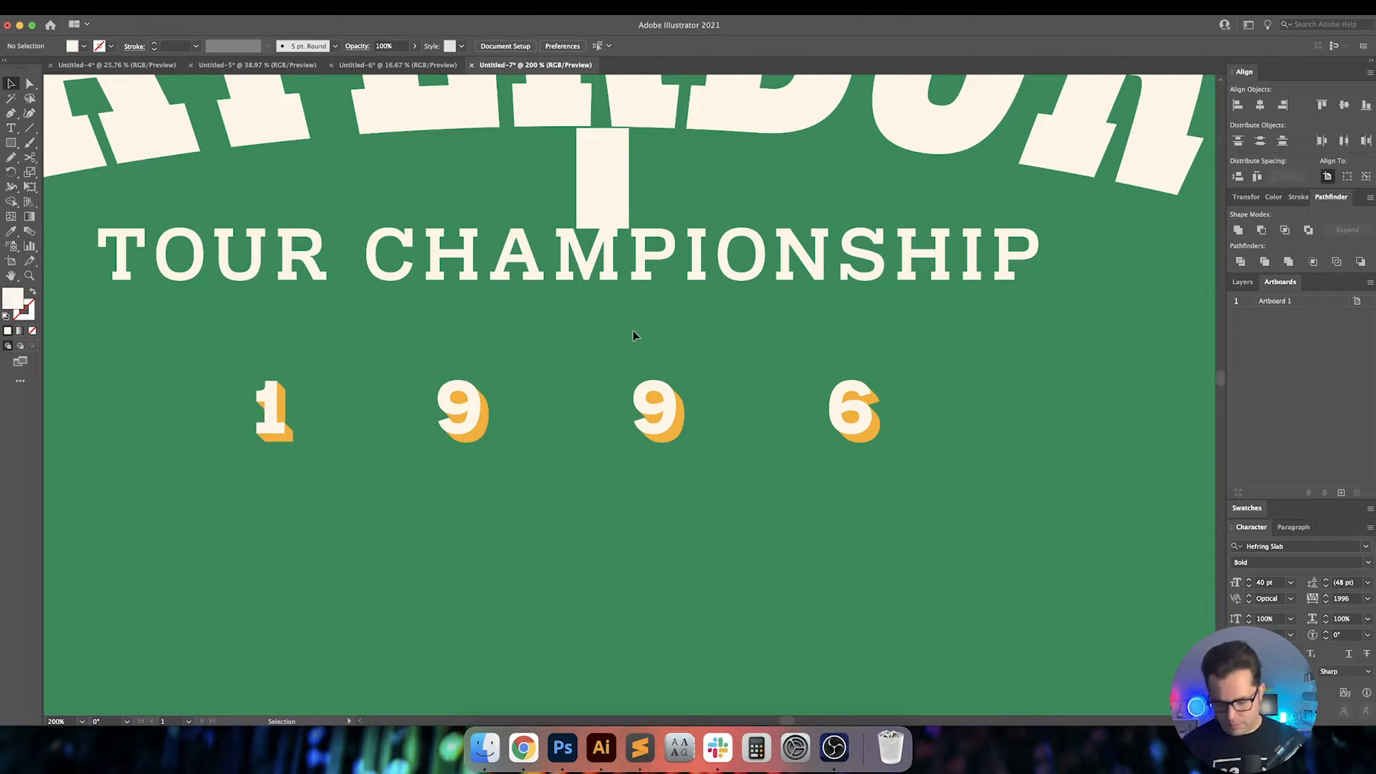
click(599, 159)
key(Delete)
key(super+0)
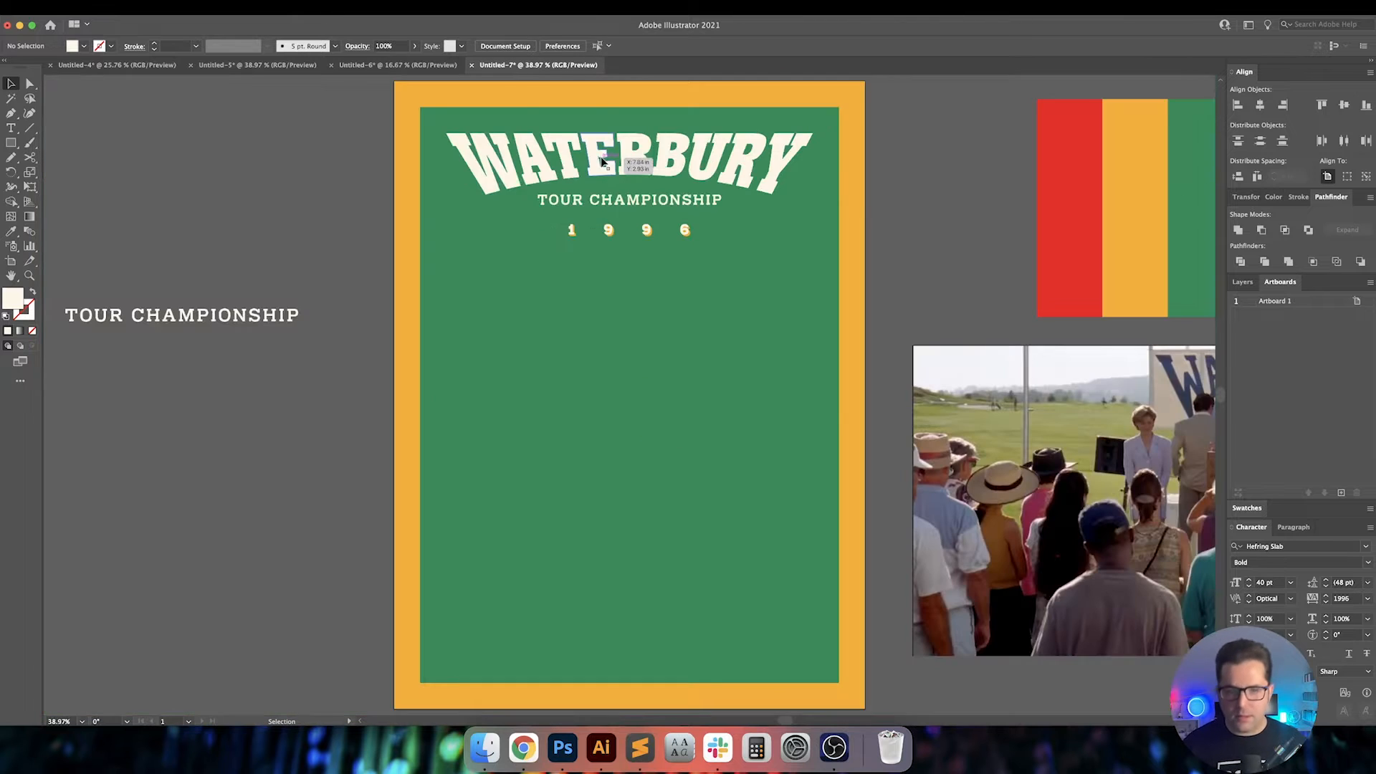
Give the WATERBURY title group a stroke in the border's yellow, sampled with the Eyedropper
drag(727, 296, 727, 334)
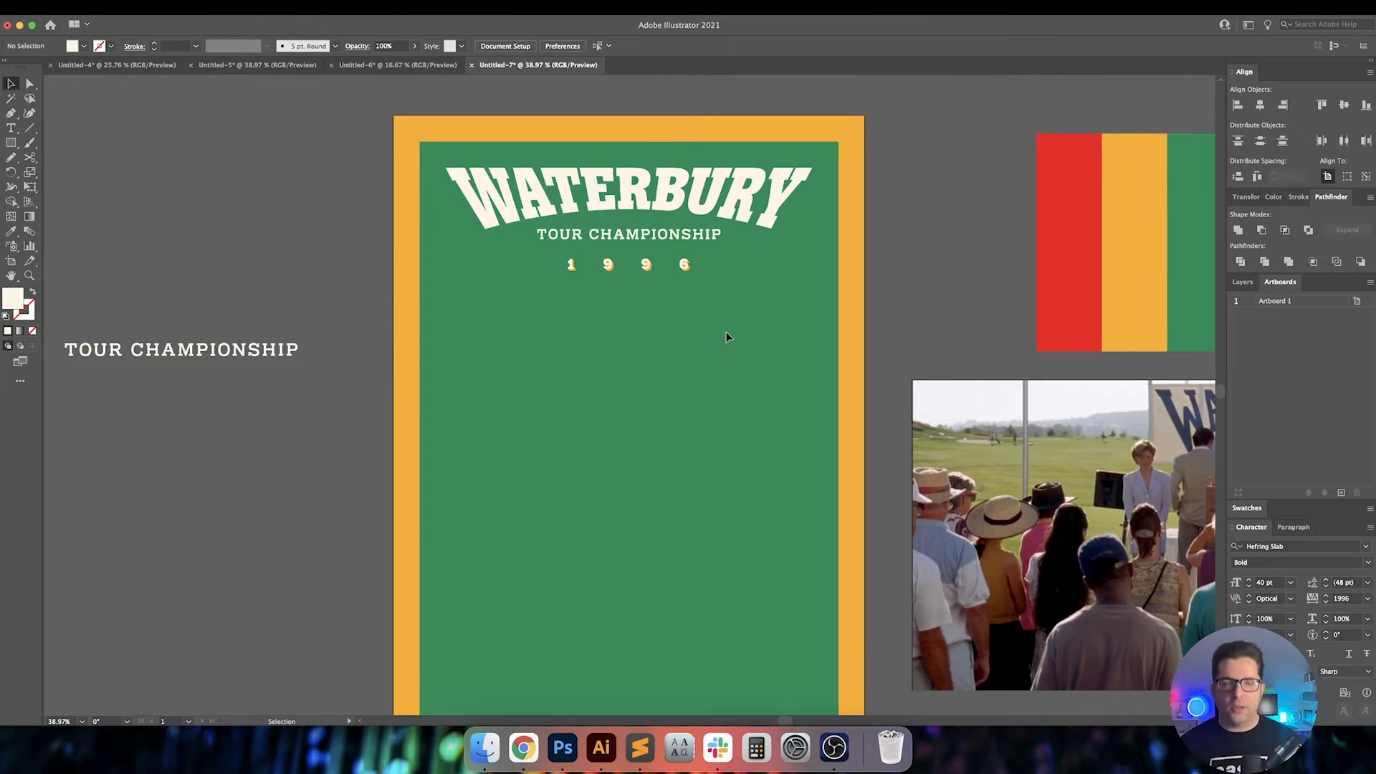
scroll(726, 333, up, 2)
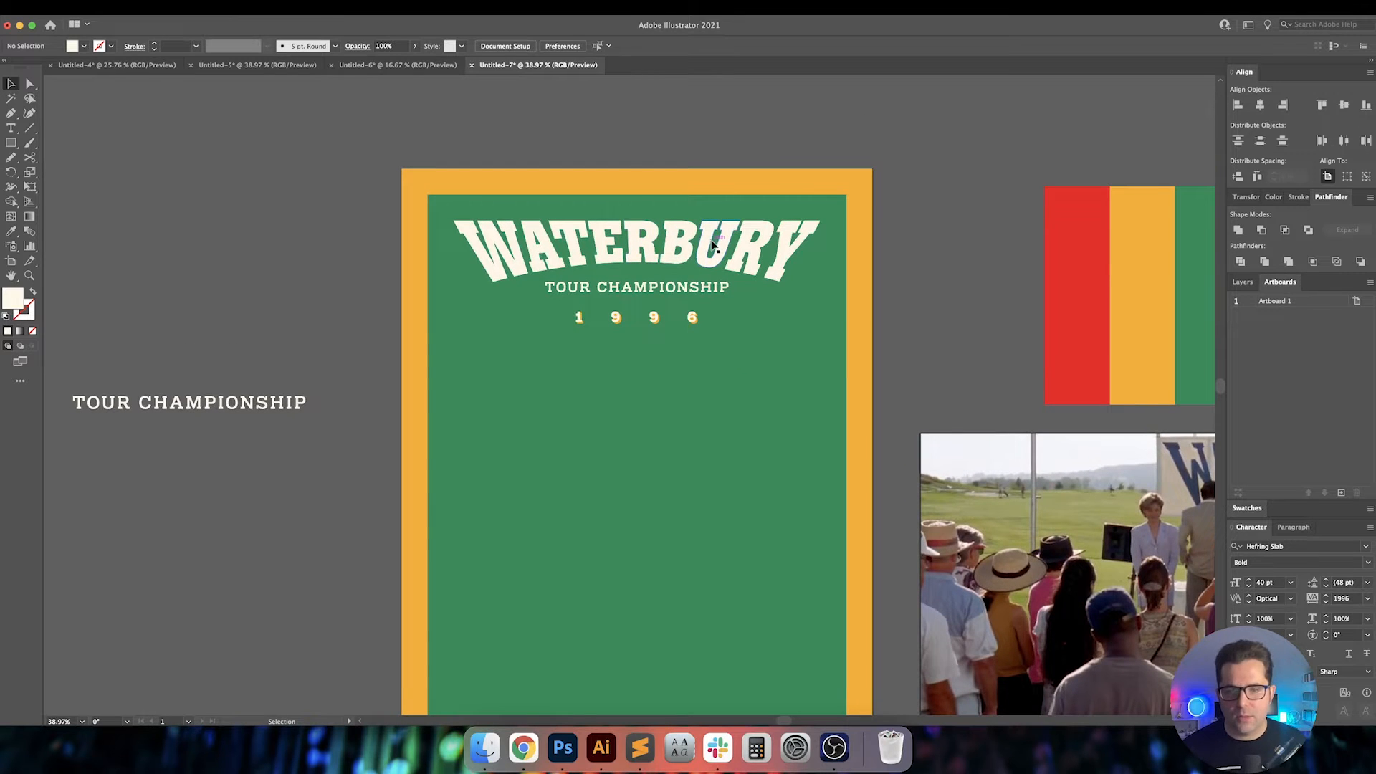
key(super+1)
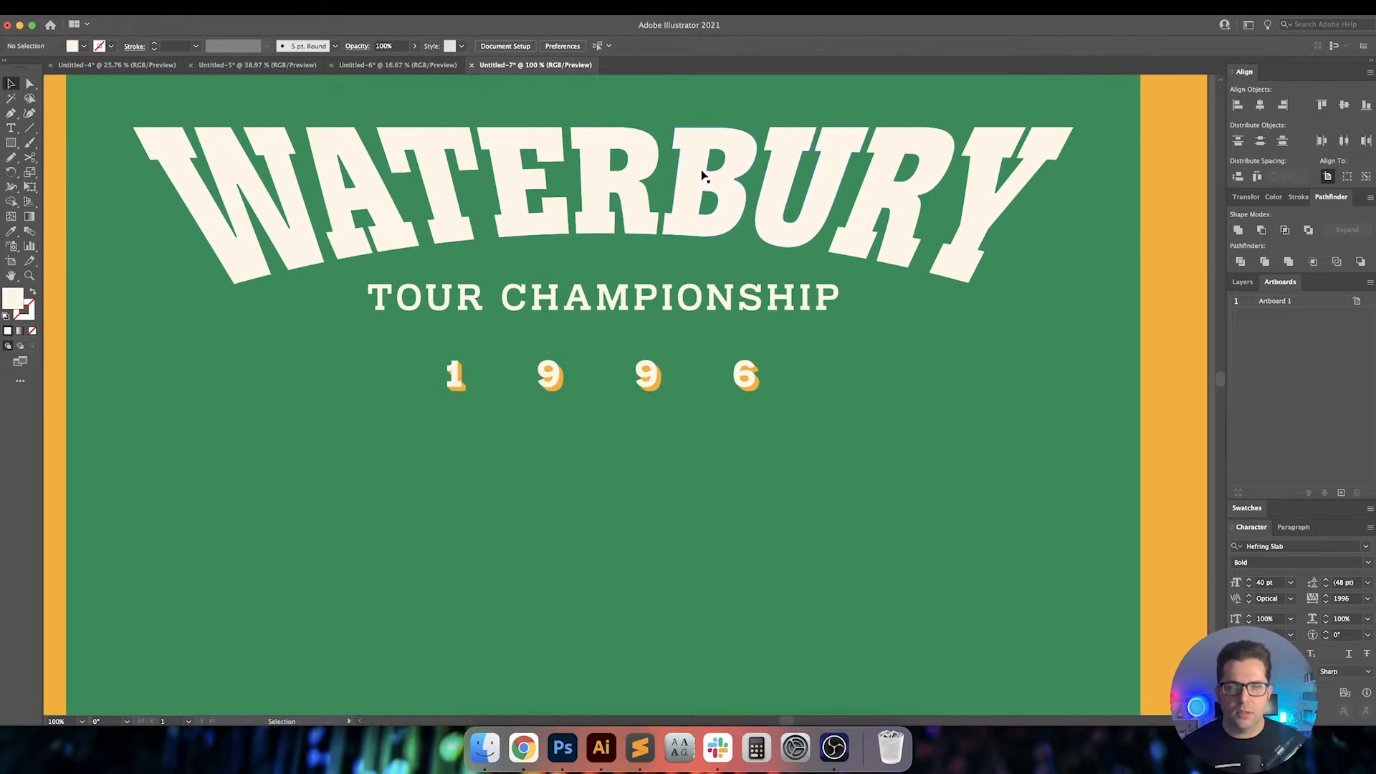
drag(758, 195, 663, 231)
click(660, 231)
key(i)
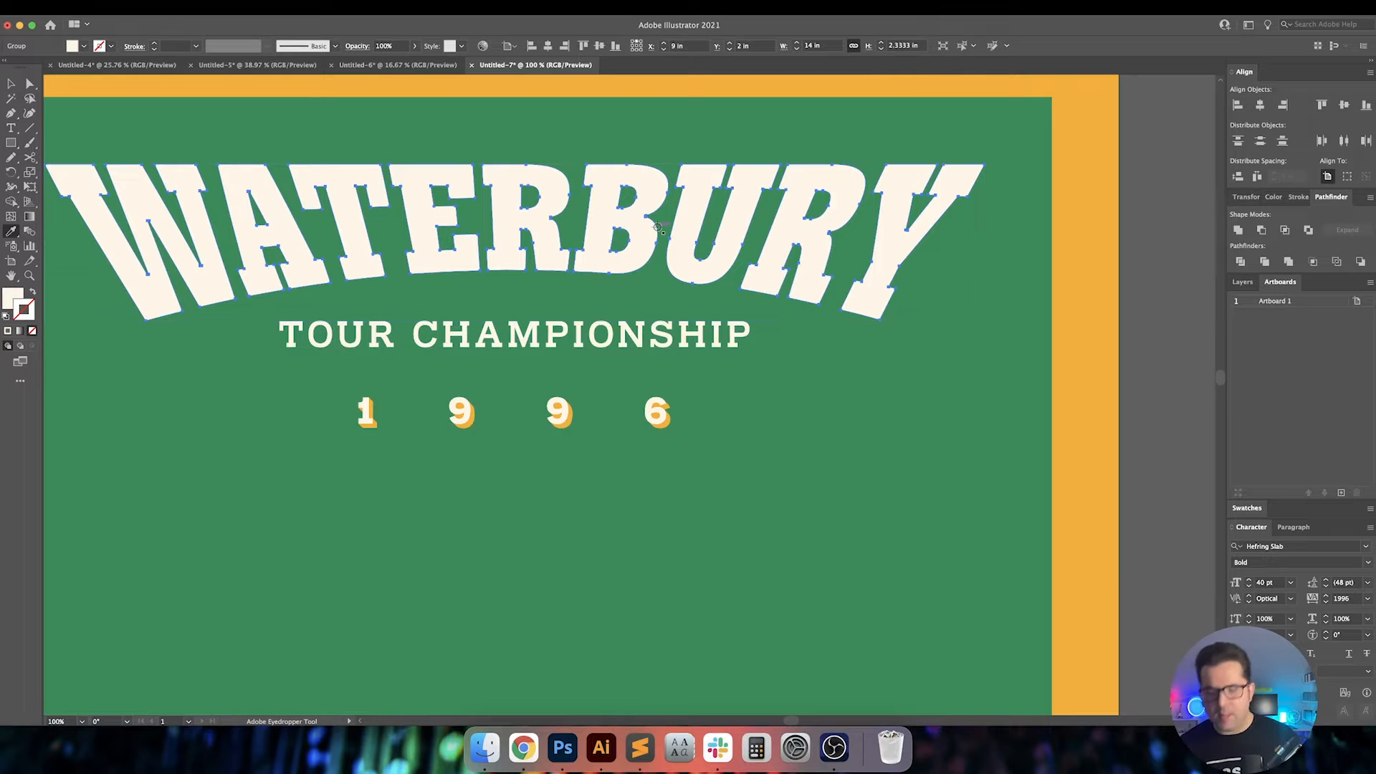
shift+click(1087, 239)
key(v)
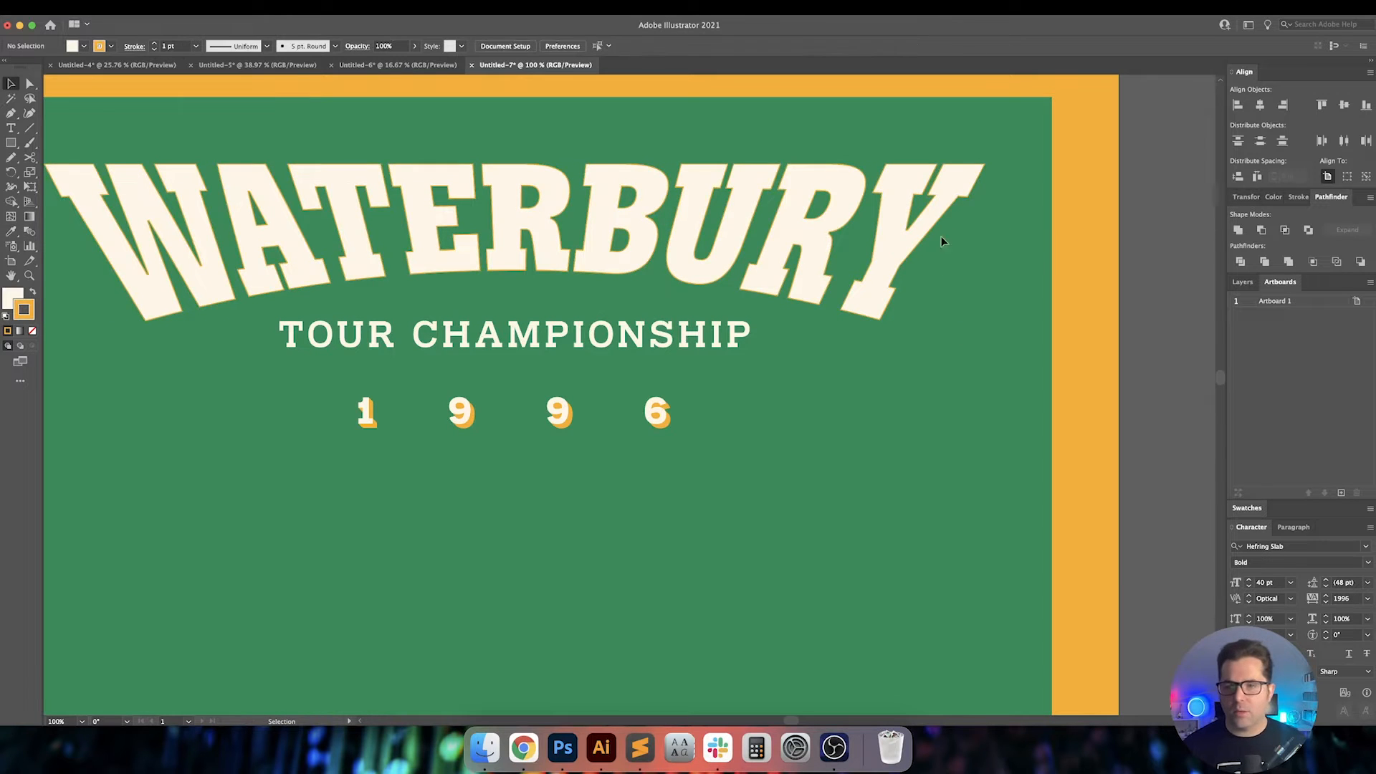
Align the WATERBURY title's stroke to the inside with round caps and corners, and set its weight to 2 pt after trying 10 and 4 pt
click(1299, 197)
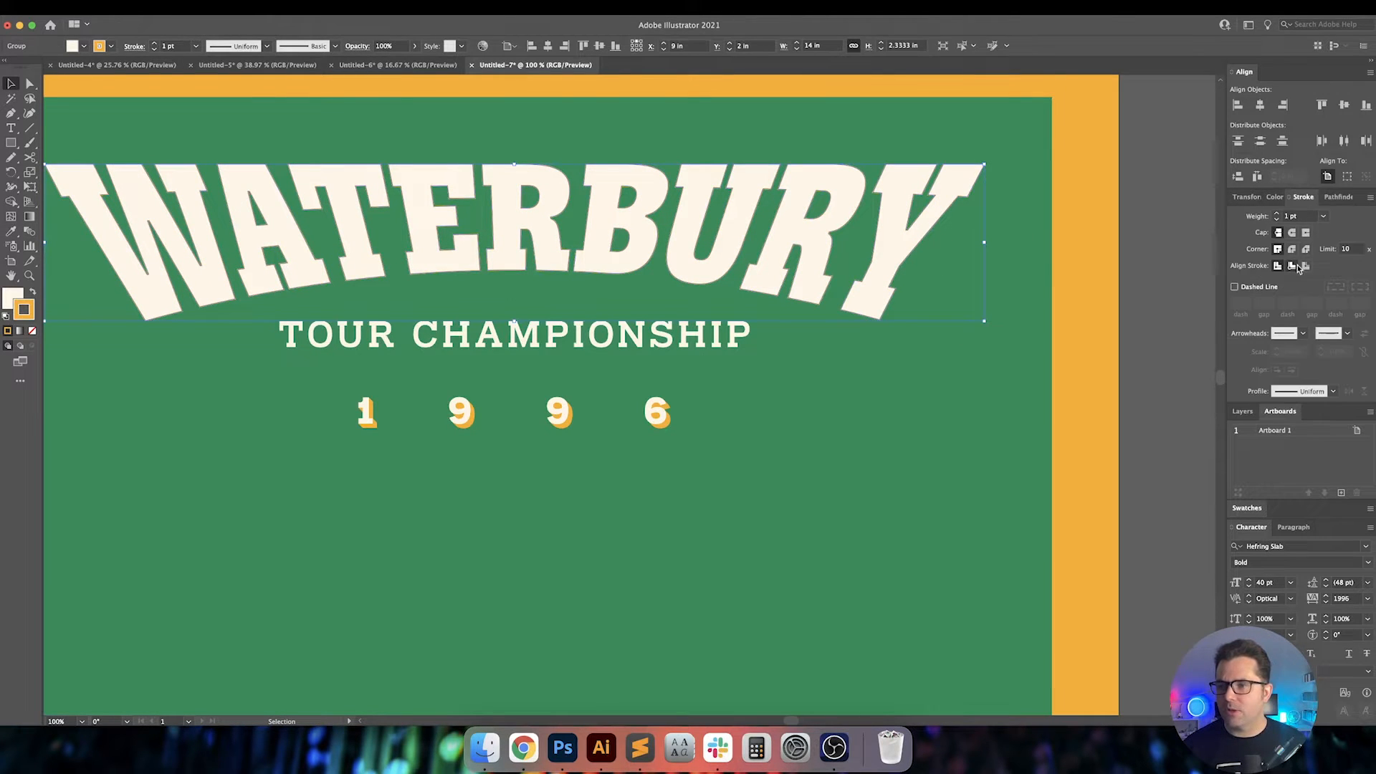
click(1293, 266)
click(1294, 215)
text(6)
key(Return)
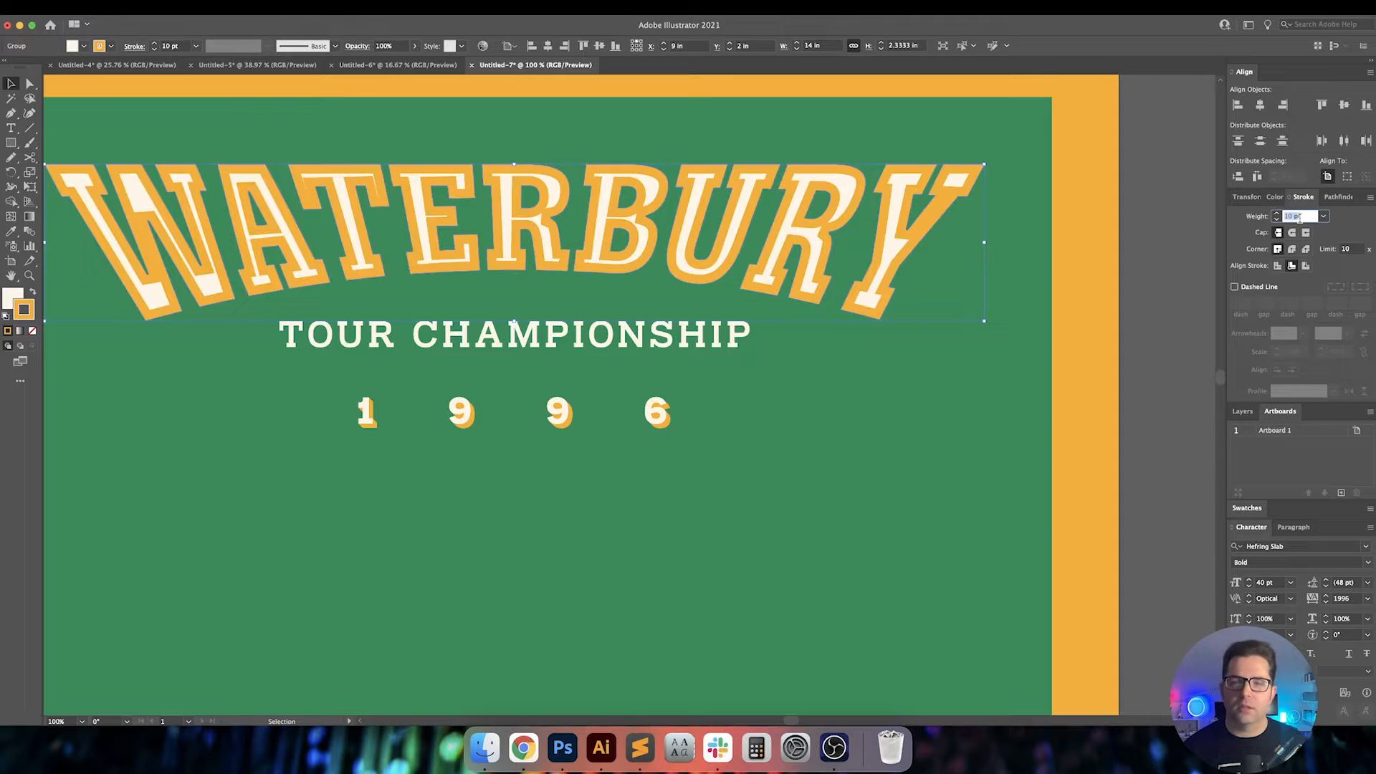
text(4)
key(Return)
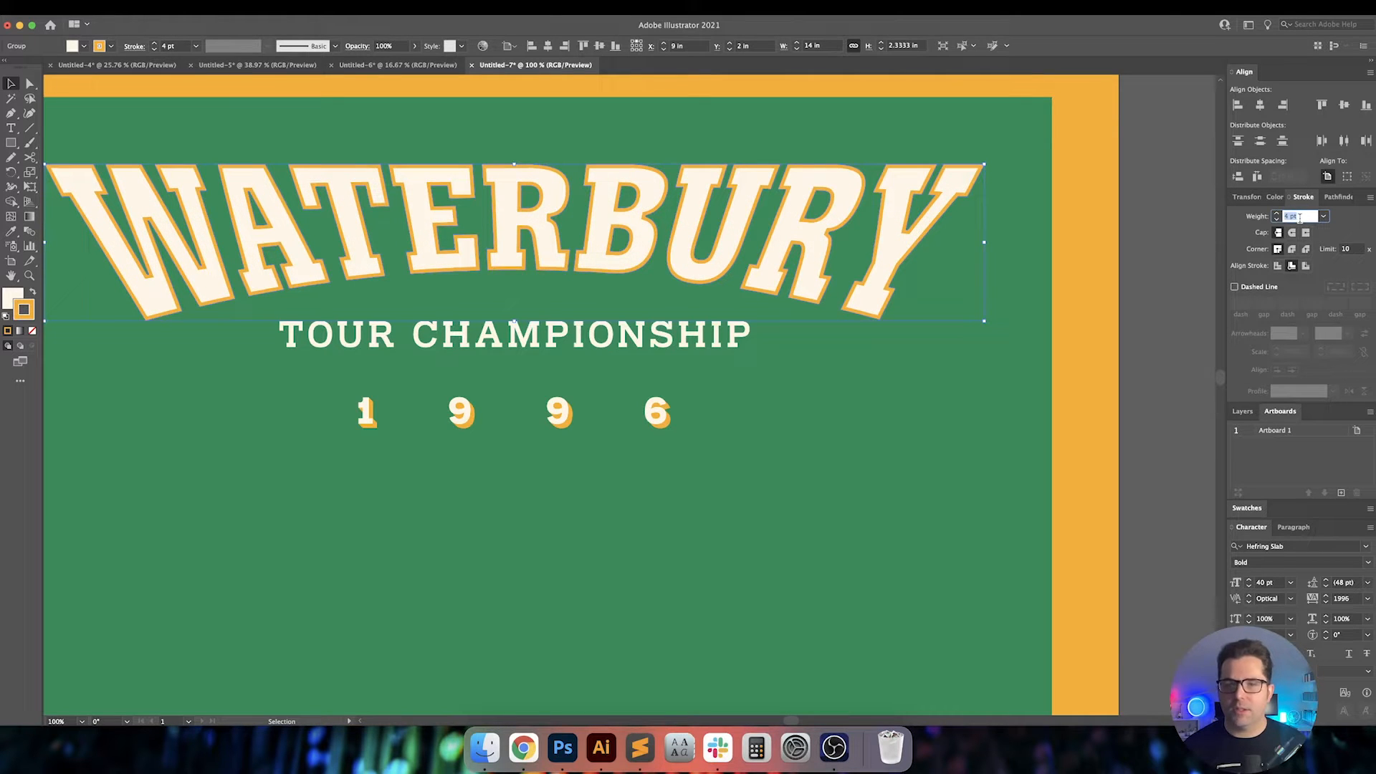
key(Down)
key(Down)
key(Return)
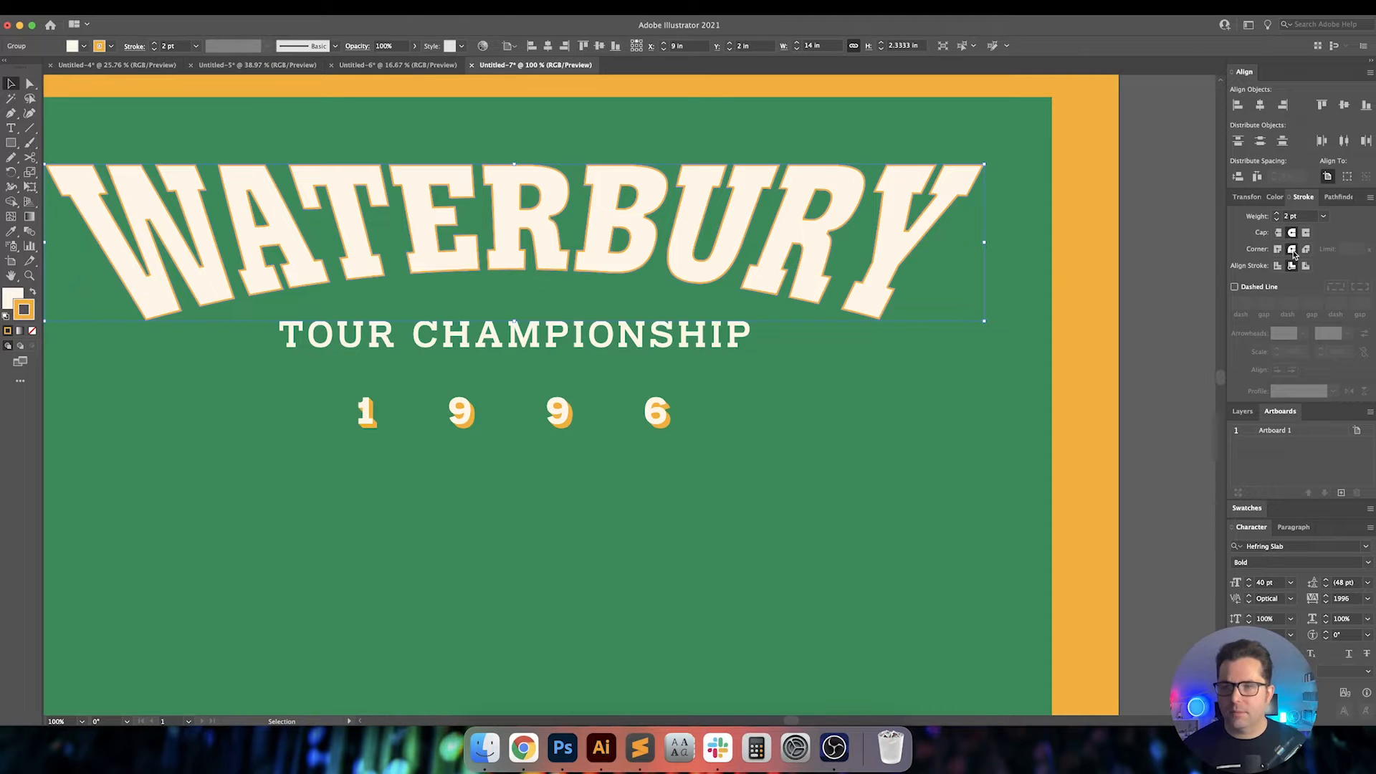
Switch the WATERBURY title's stroke alignment, trying center and outside of the letter edges, and deselect the title
click(961, 199)
scroll(785, 152, up, 5)
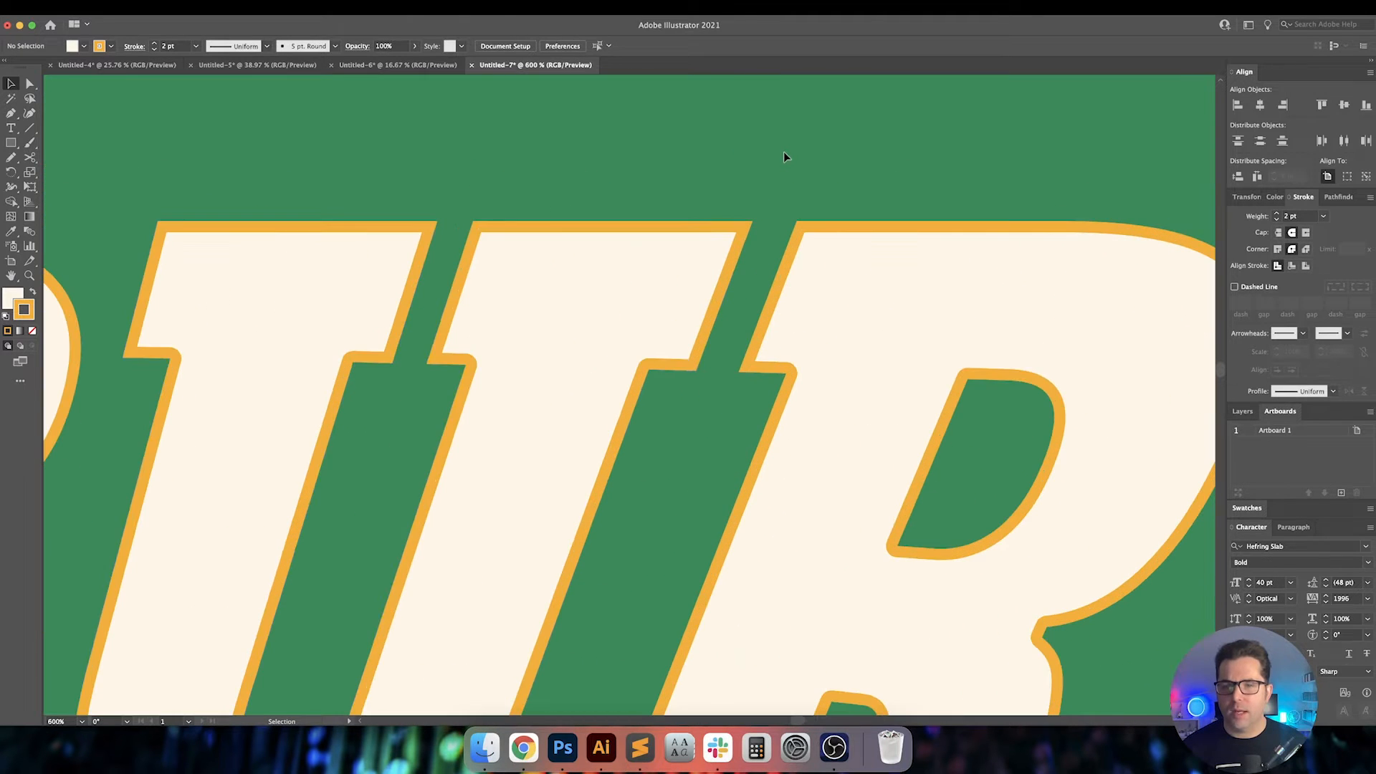
click(687, 258)
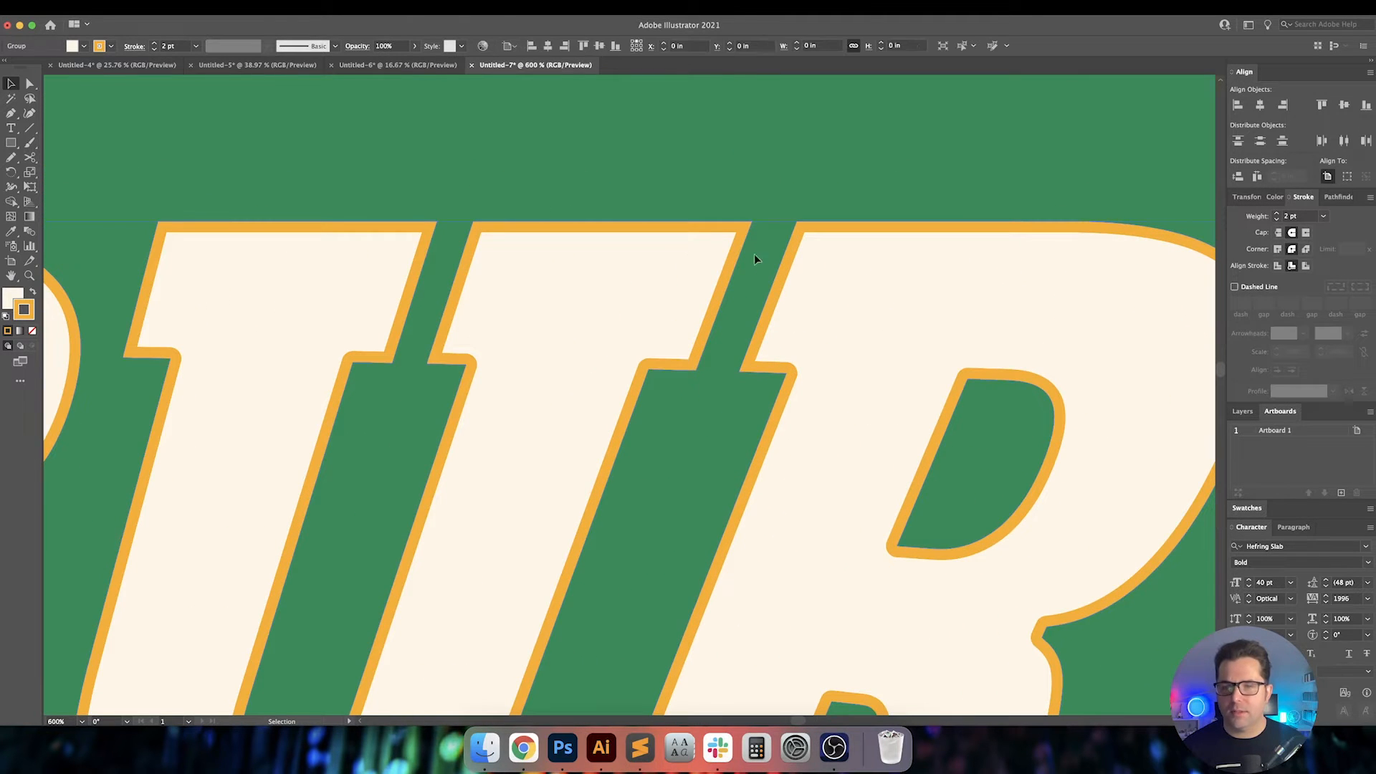
click(1277, 266)
click(1306, 266)
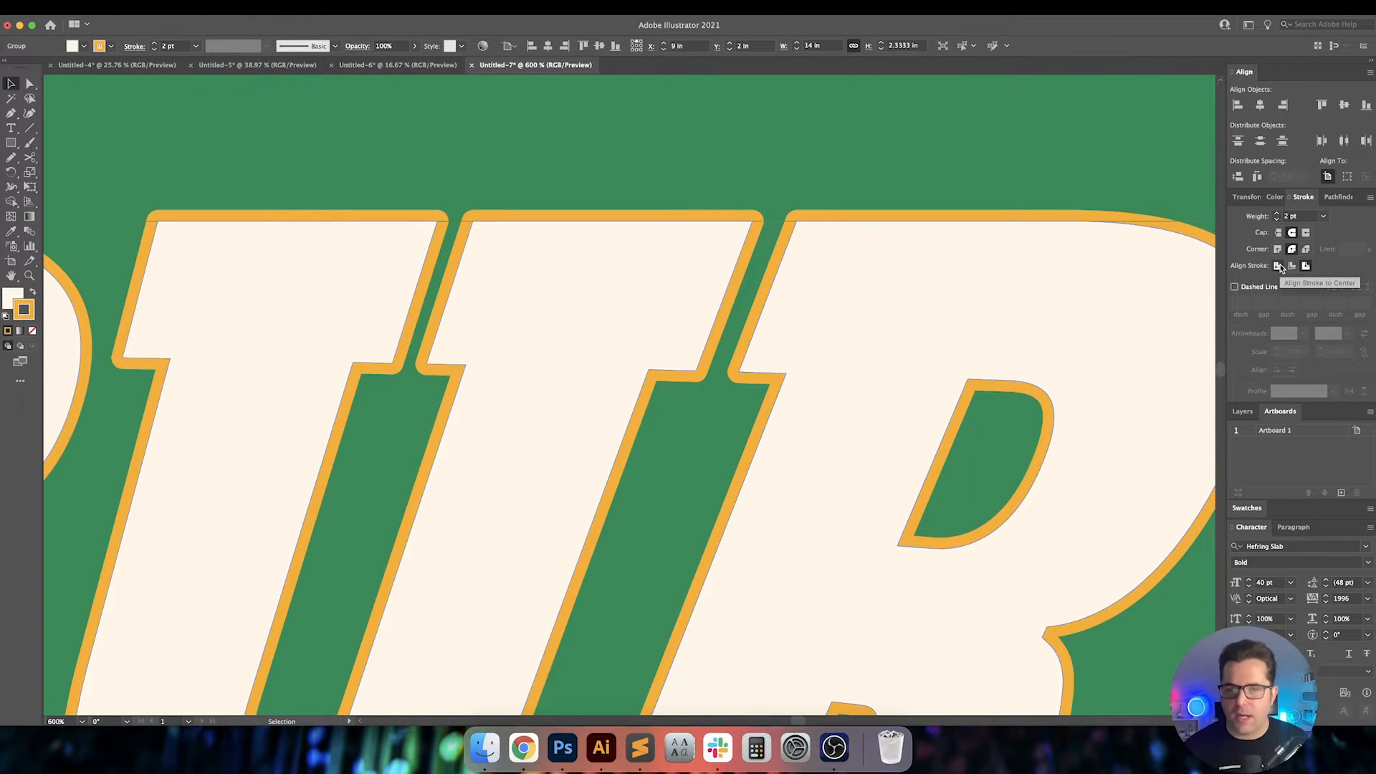
click(863, 183)
key(super+0)
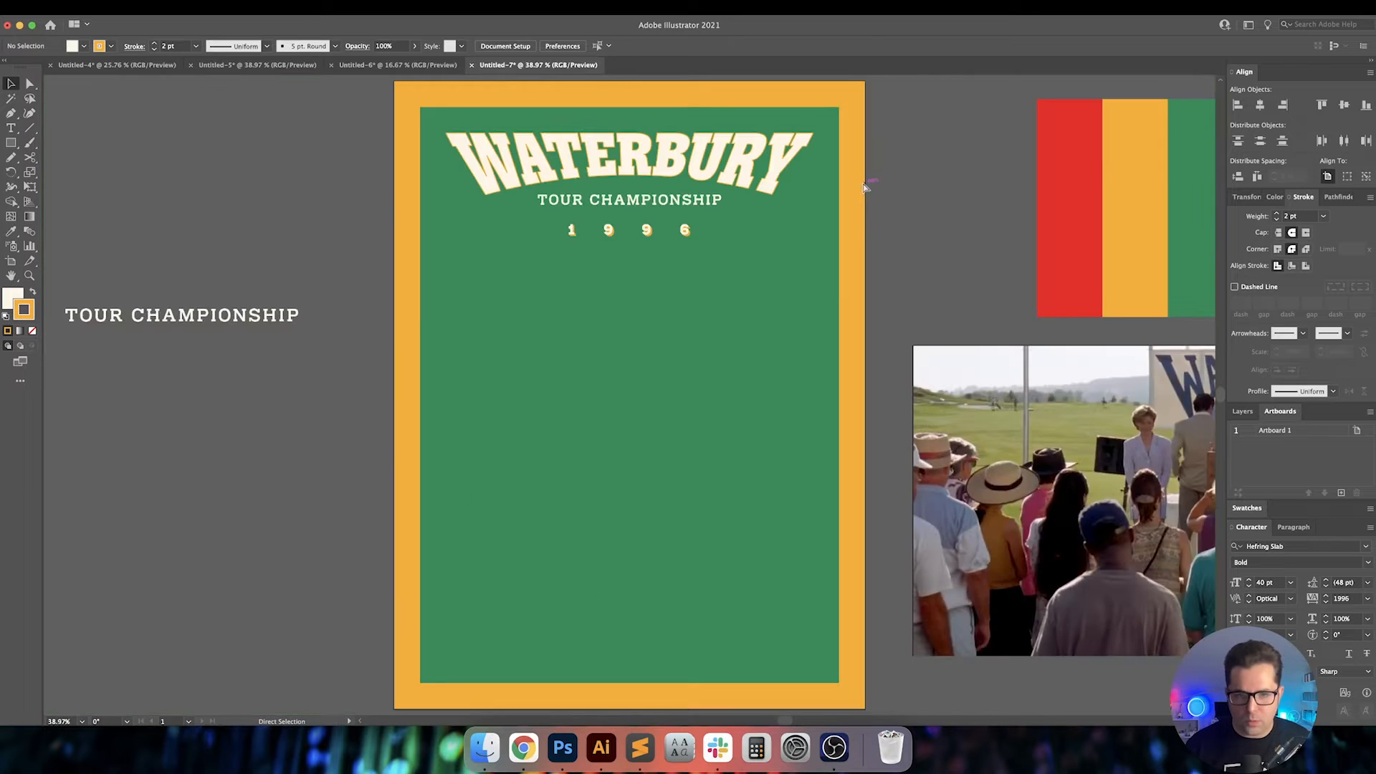
Move the 1996 group vertically by -0.125 in with the Move command, after previewing -0.25 in, and deselect it
key(super+equal)
key(super+equal)
scroll(846, 215, up, 5)
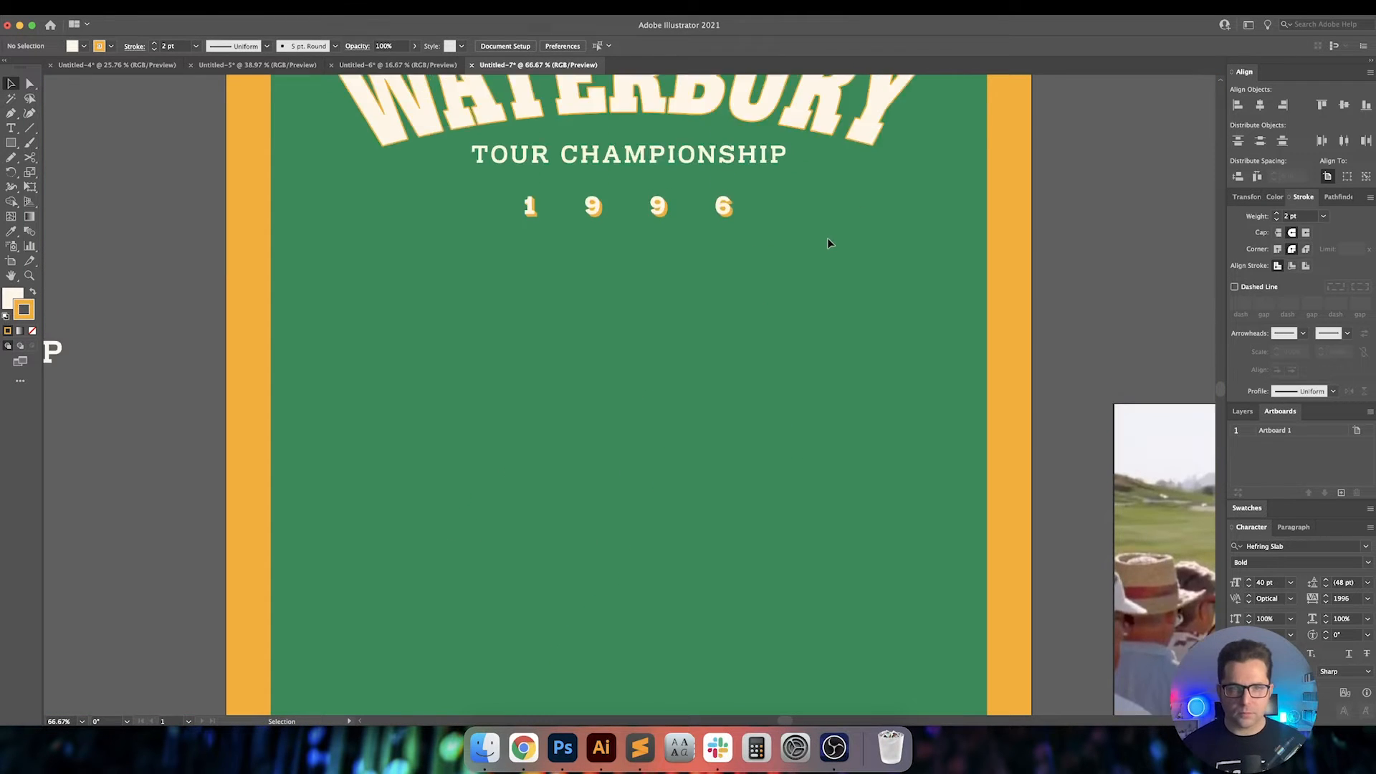
drag(831, 242, 862, 331)
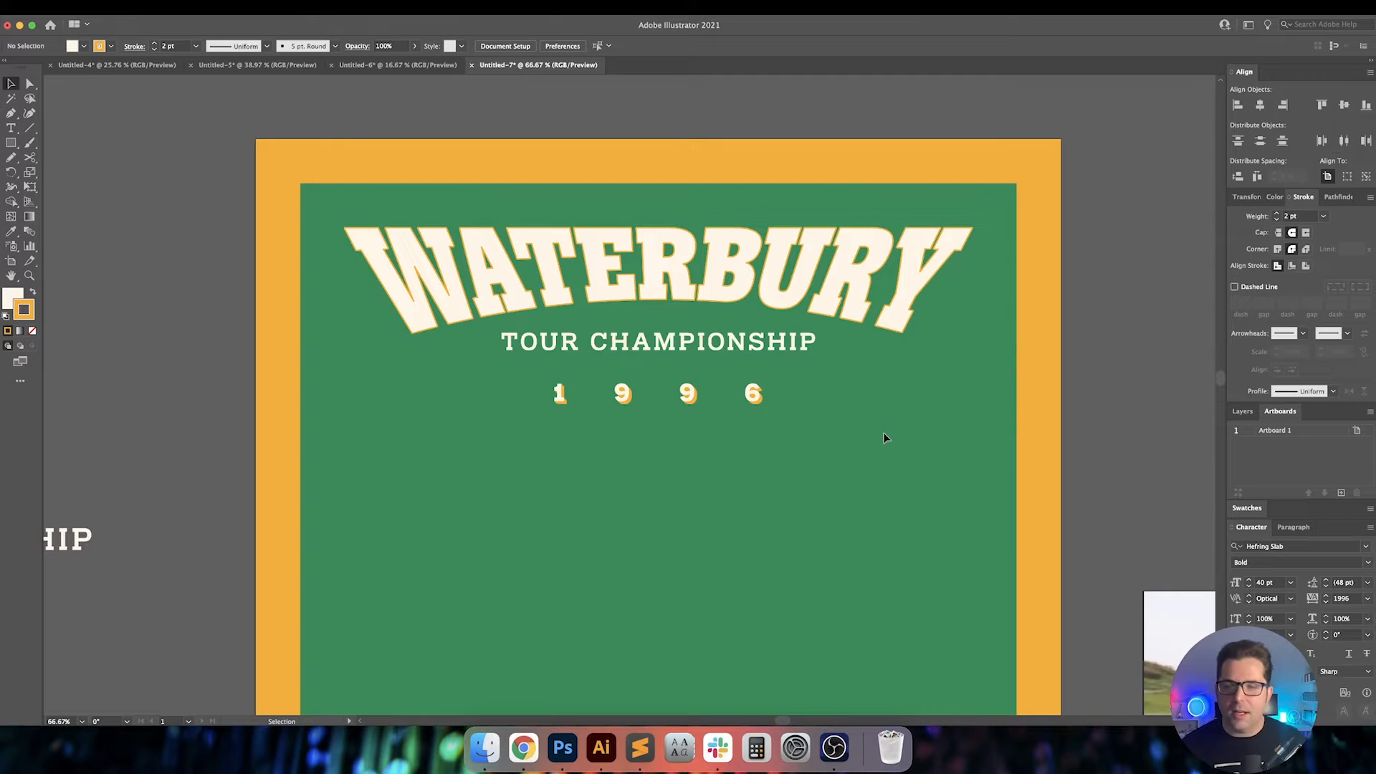
scroll(880, 424, down, 2)
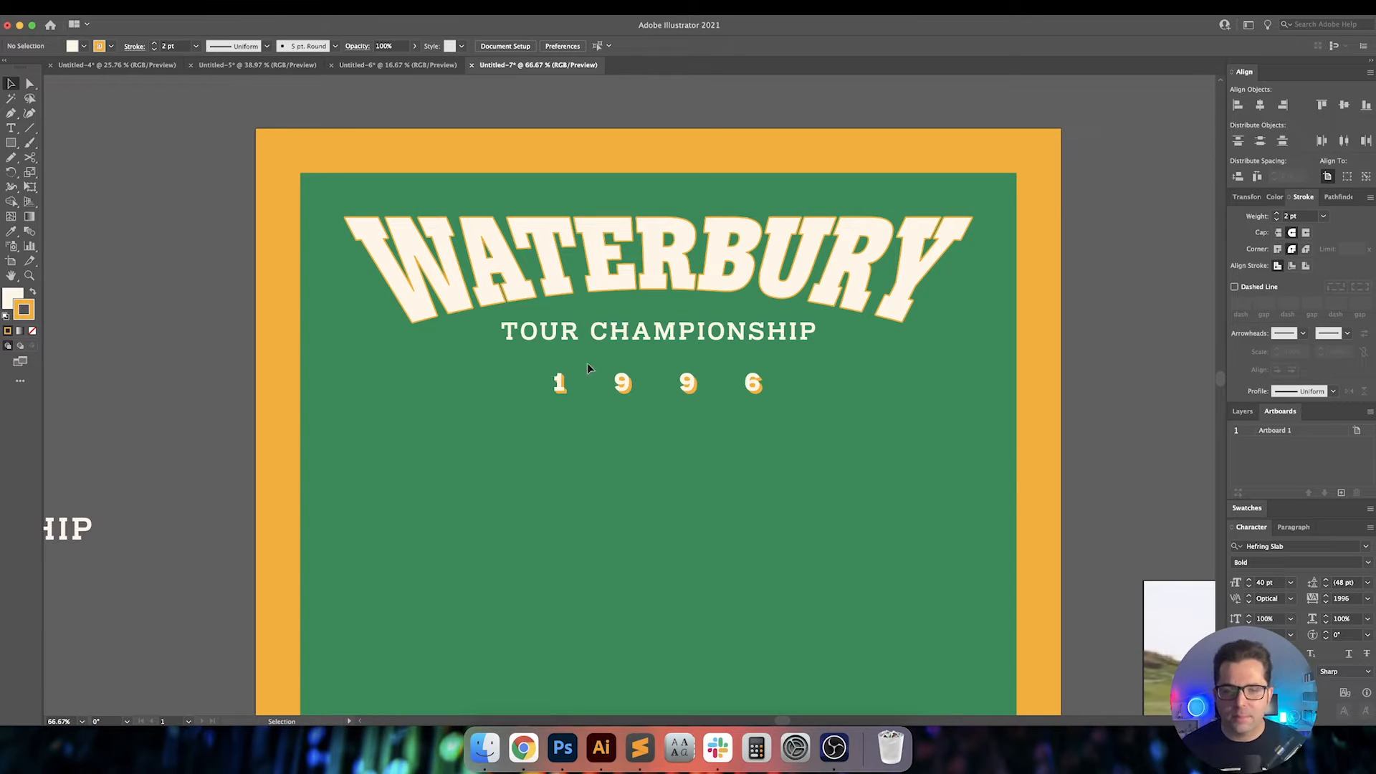
key(super+z)
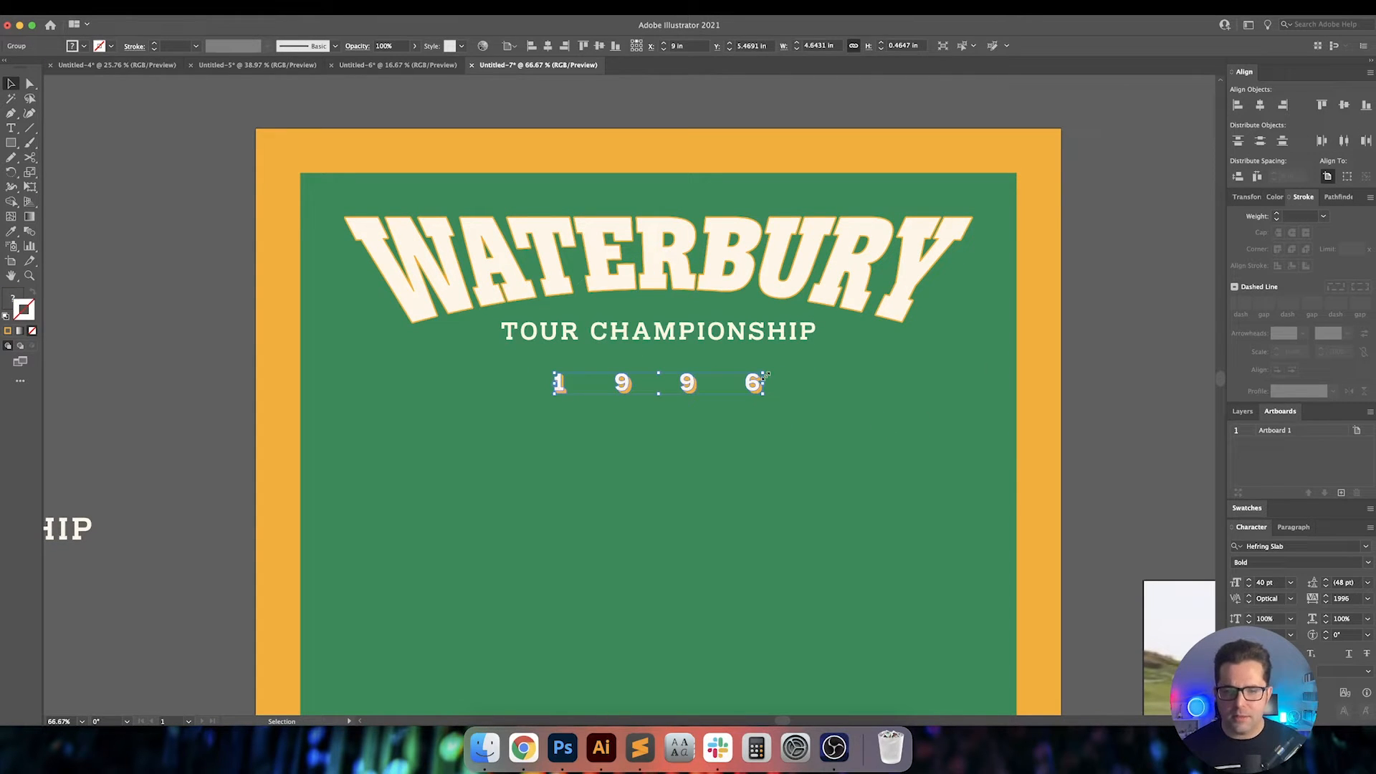
key(Return)
key(Tab)
text(-.5)
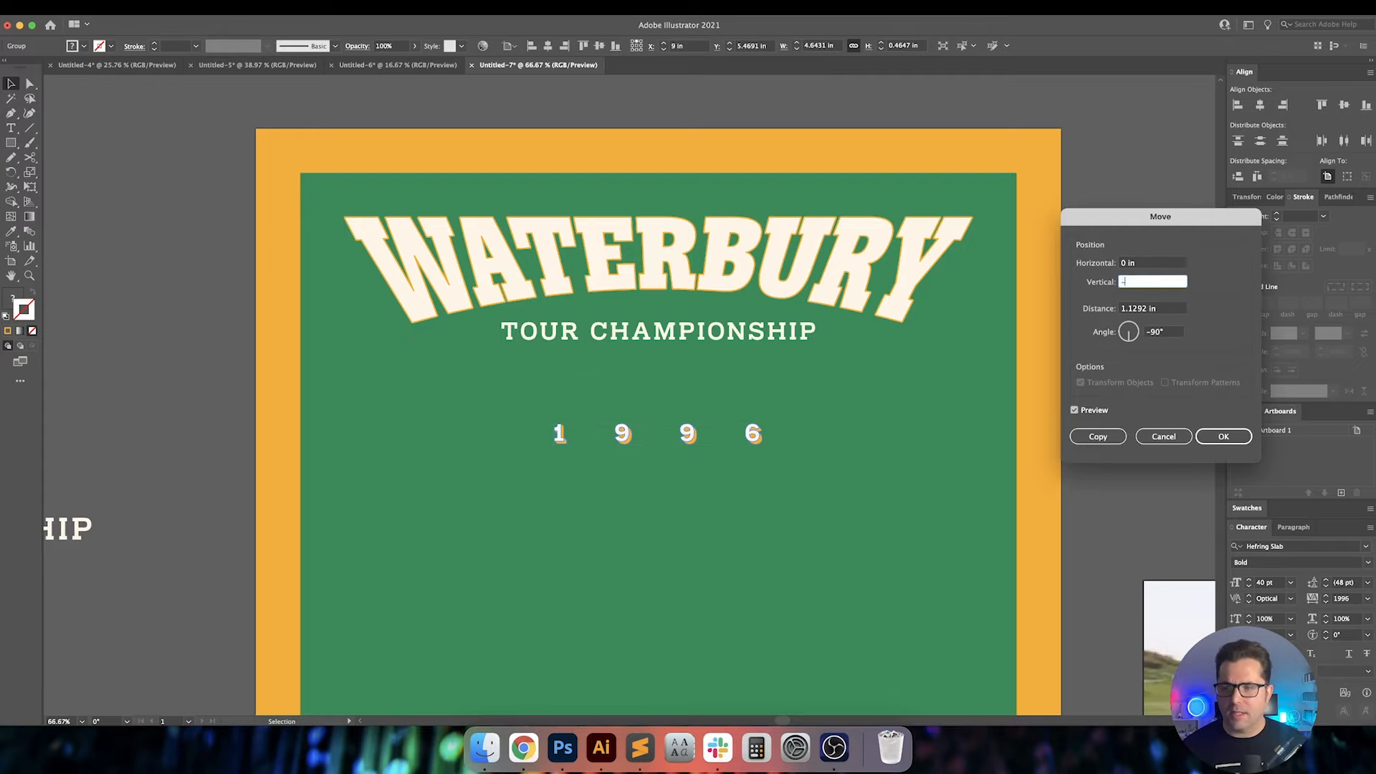
key(Tab)
key(shift+Tab)
text(-.25)
key(Tab)
key(shift+Tab)
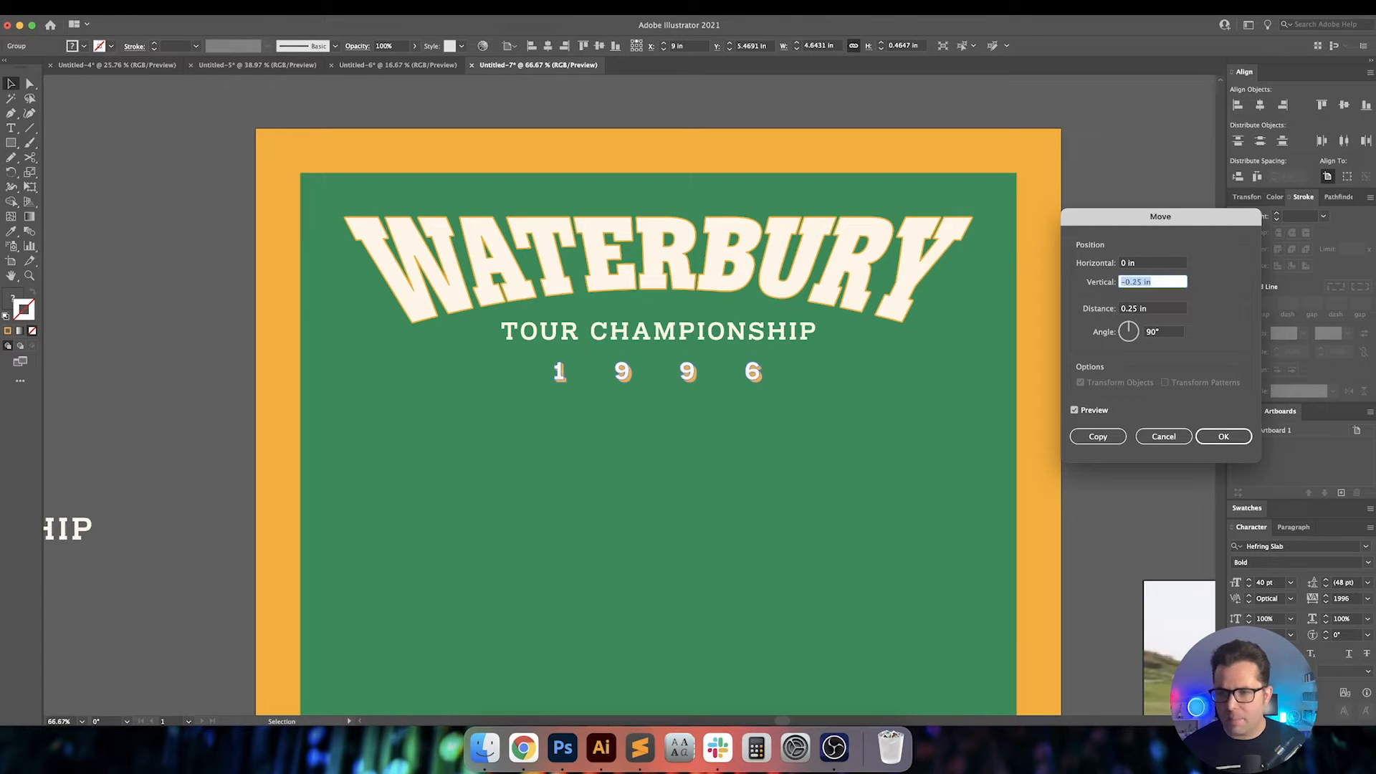
text(-.125)
key(Tab)
key(shift+Tab)
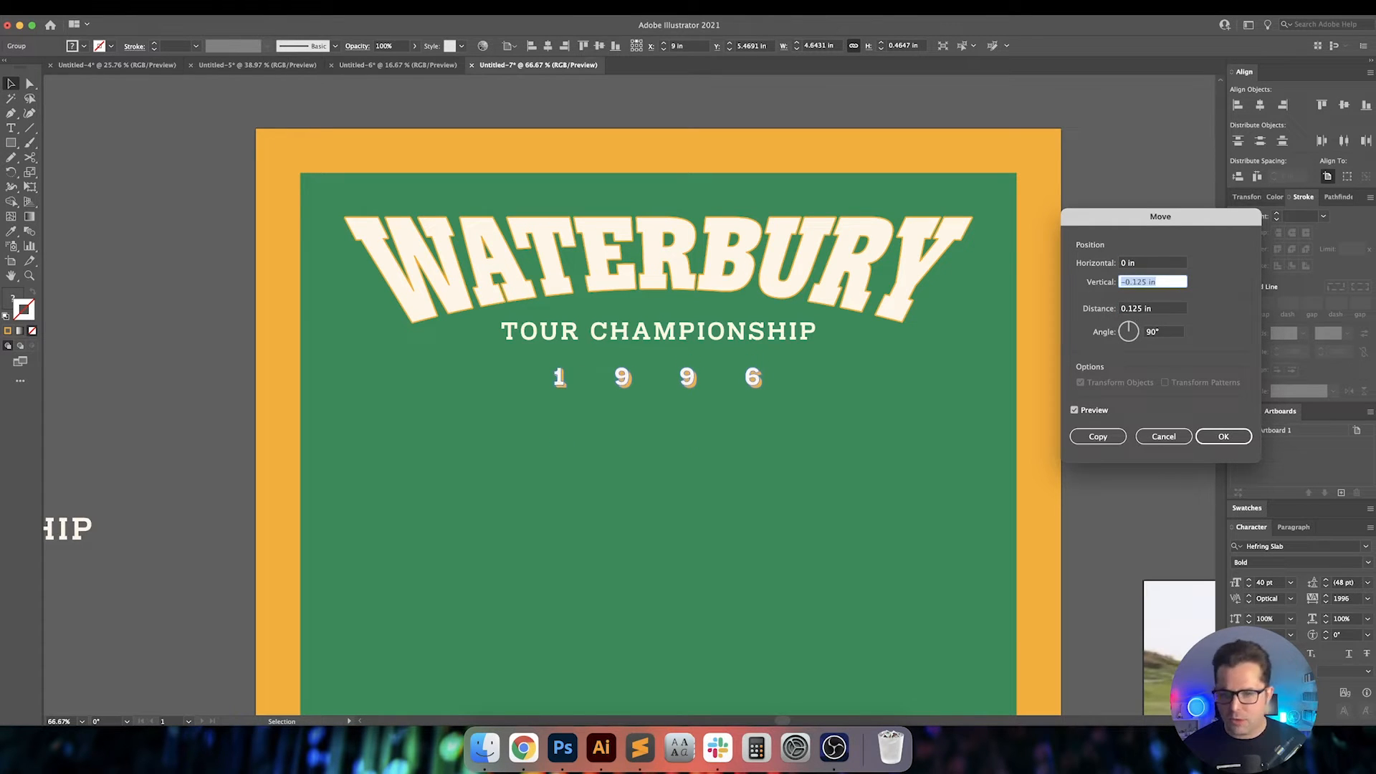
key(Return)
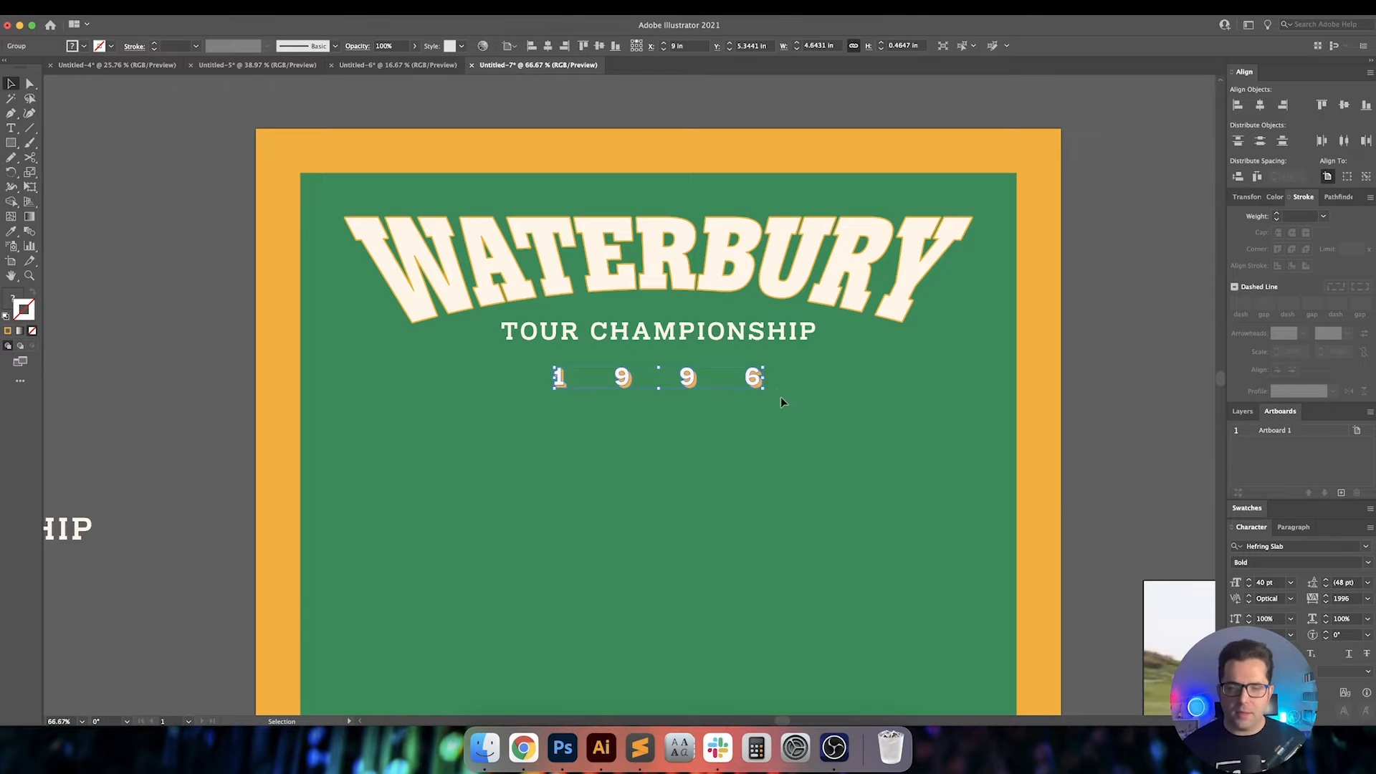
click(838, 405)
scroll(788, 423, up, 1)
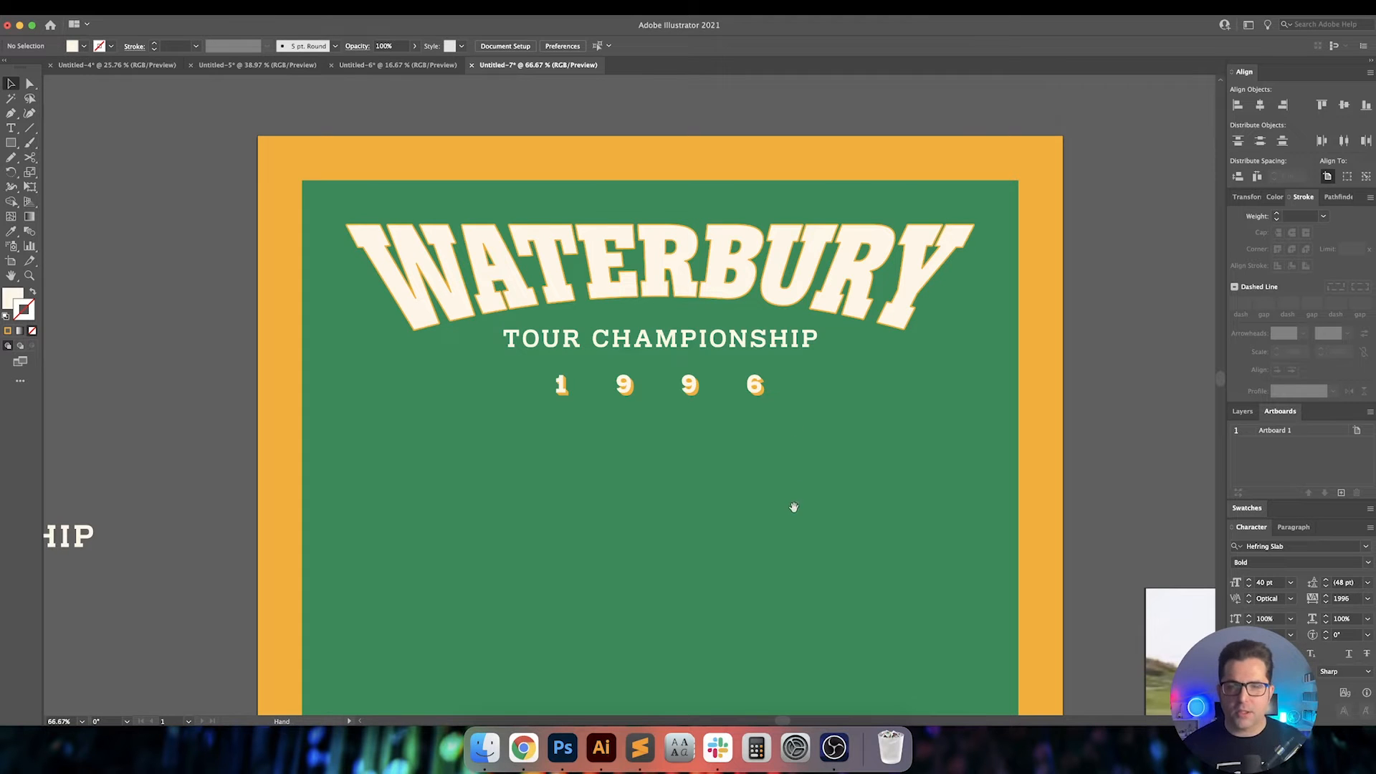
scroll(788, 459, down, 3)
key(super+0)
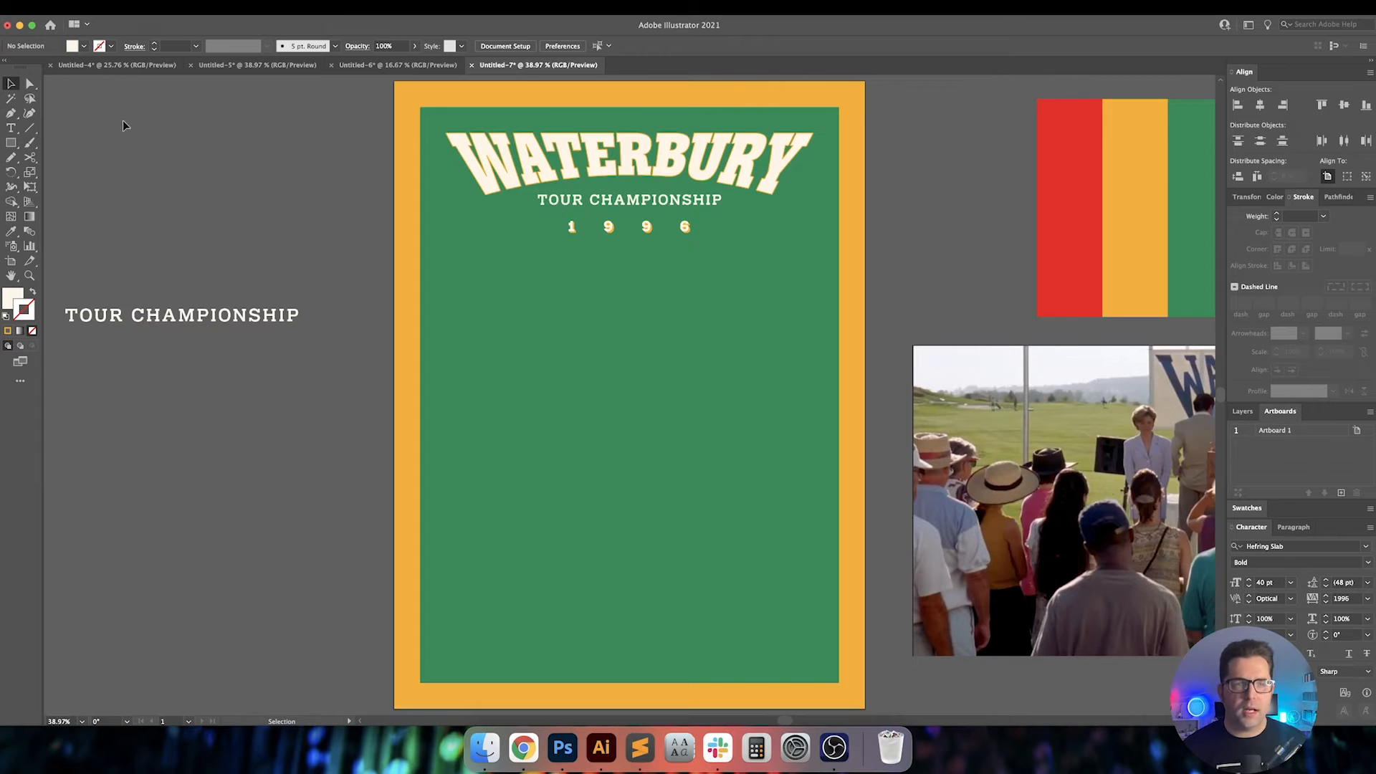
drag(16, 143, 71, 176)
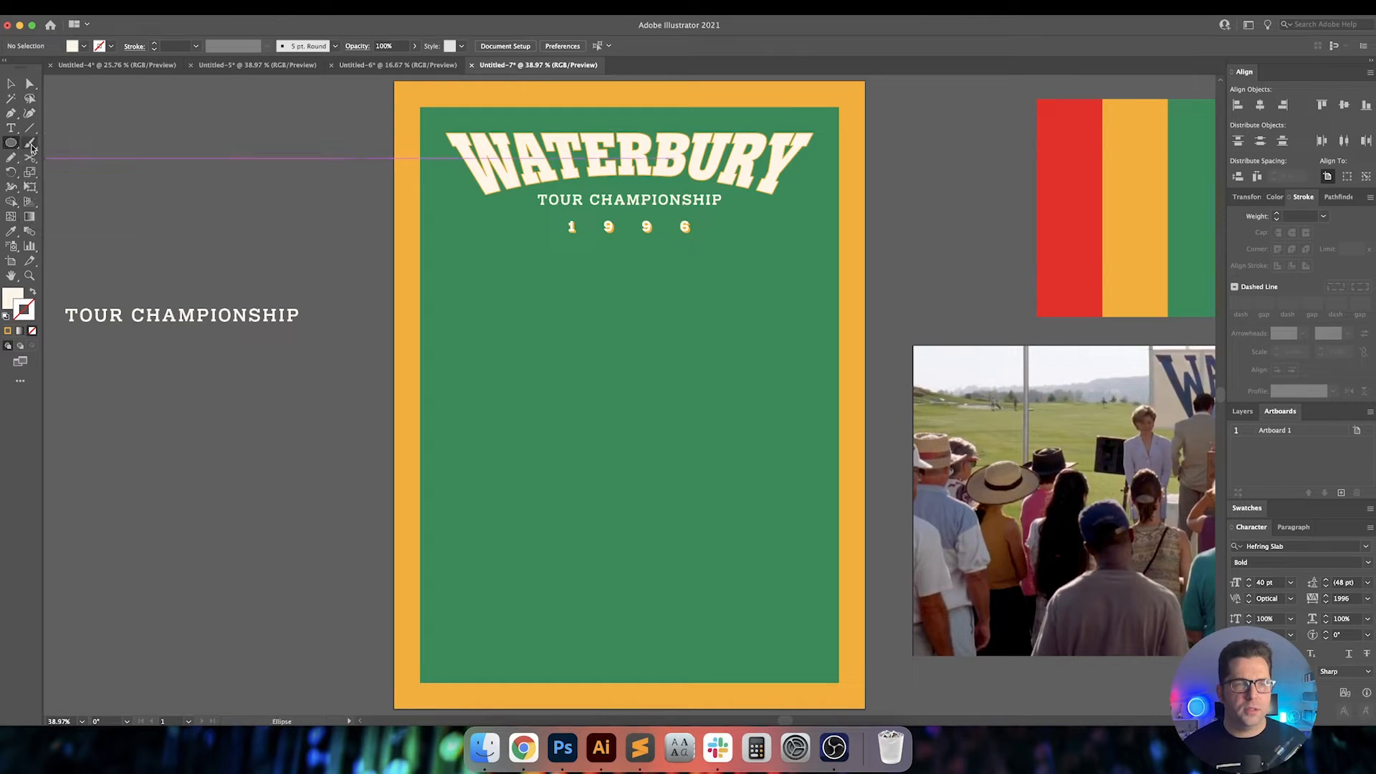
click(9, 111)
key(v)
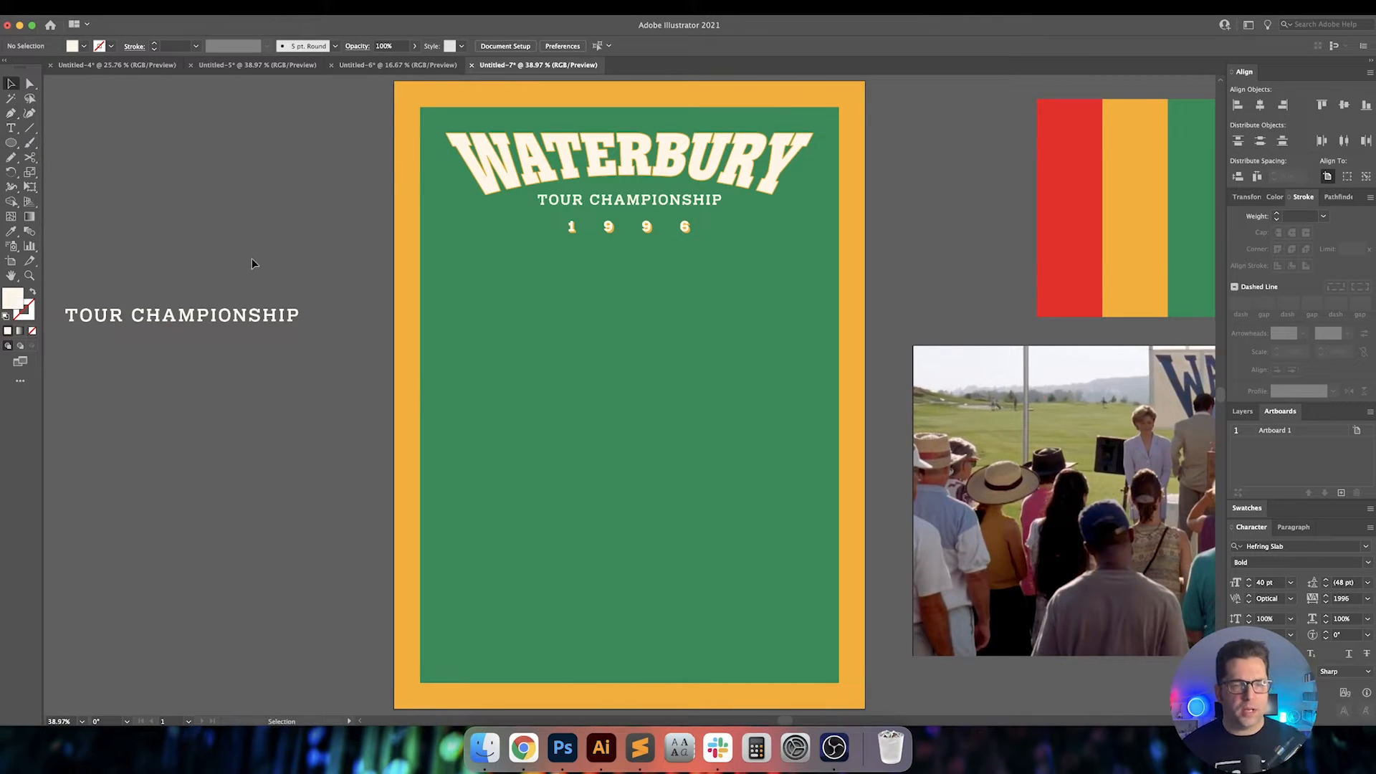
Duplicate the spare TOUR CHAMPIONSHIP text onto the poster and align the copy to the artboard's horizontal center and bottom edge
drag(224, 319, 684, 629)
click(859, 45)
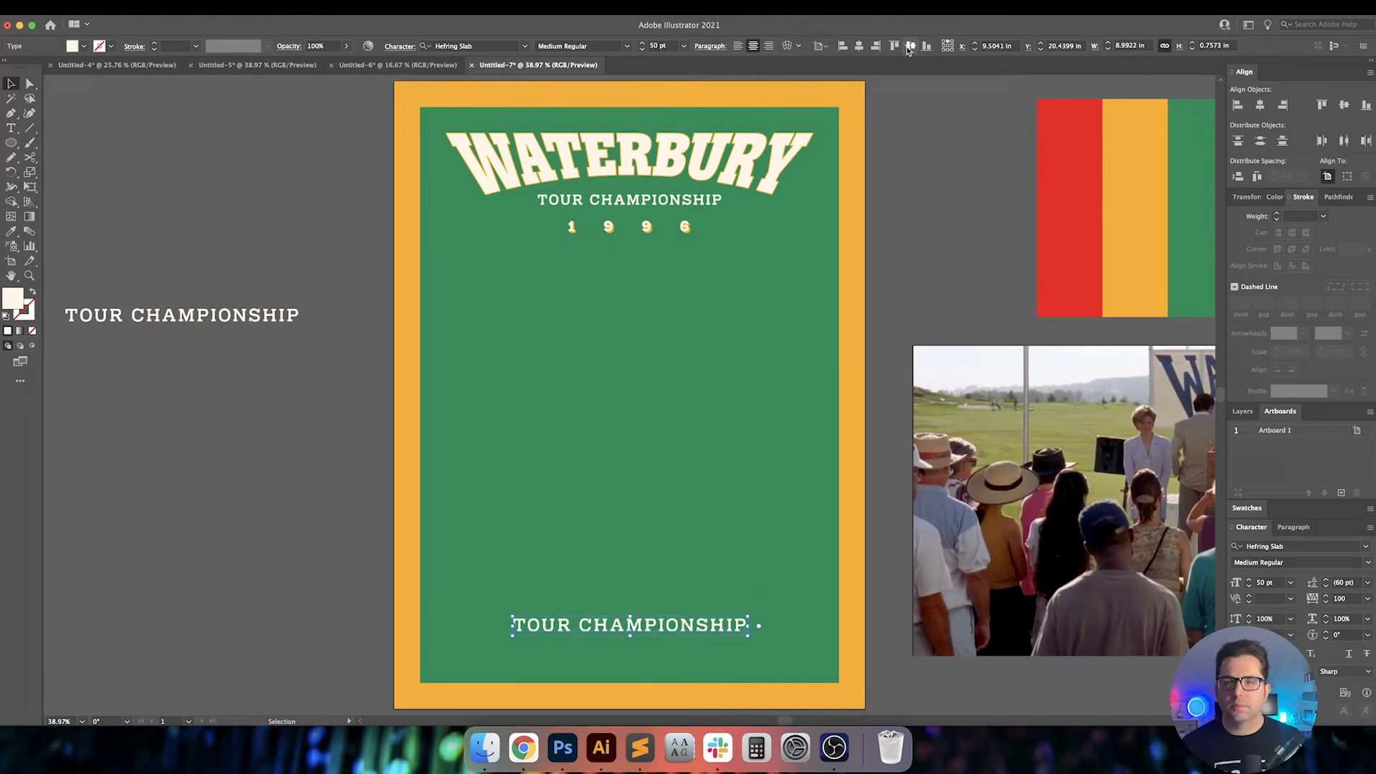
click(926, 45)
Move the copied text straight up from the artboard's bottom edge into the green area, to about 21.5 in on the Y axis
key(shift+Up)
key(shift+Up)
key(shift+Up)
key(shift+Up)
key(shift+Up)
key(shift+Up)
key(shift+Up)
key(shift+Up)
key(shift+Up)
key(shift+Up)
key(shift+Up)
key(shift+Up)
key(shift+Up)
key(shift+Up)
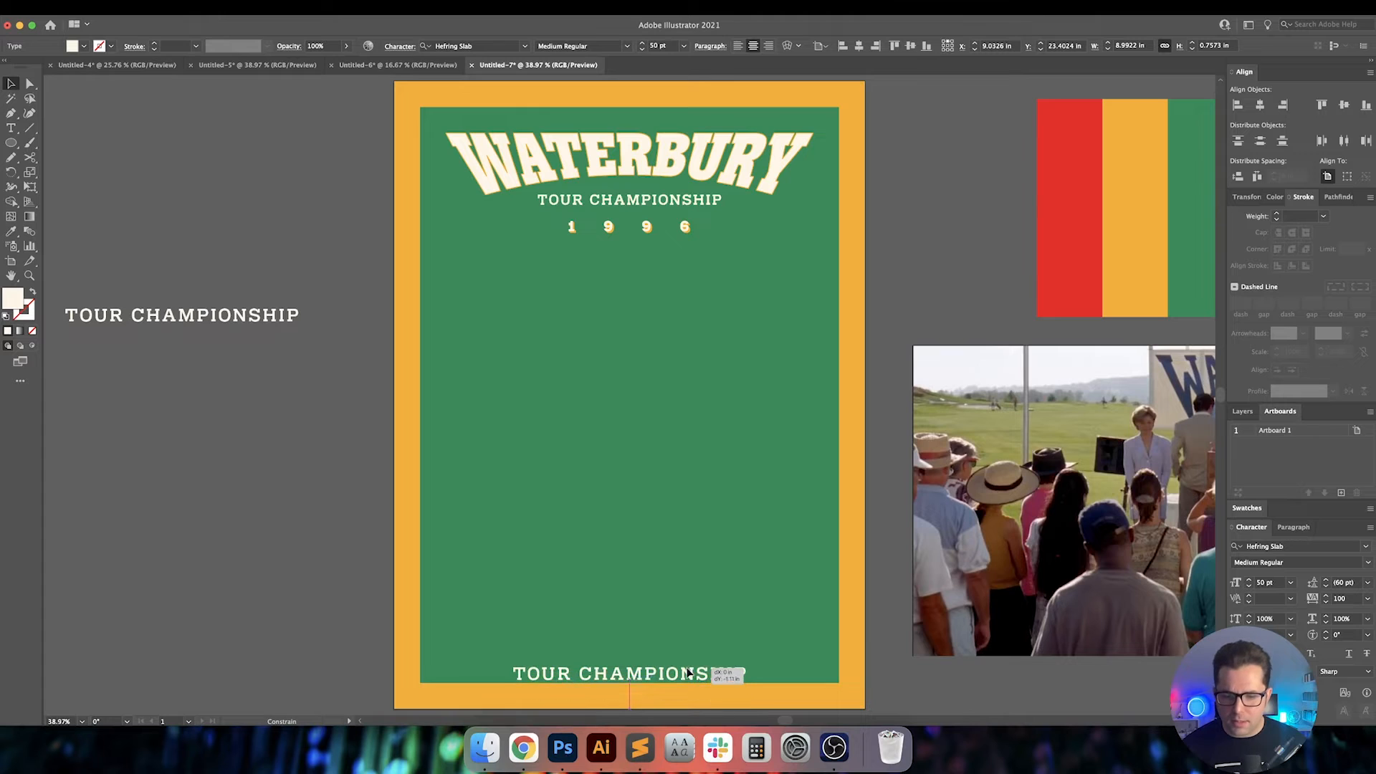
Set the font size of the TOUR CHAMPIONSHIP copy near the poster's bottom to 25 pt and deselect it
click(673, 46)
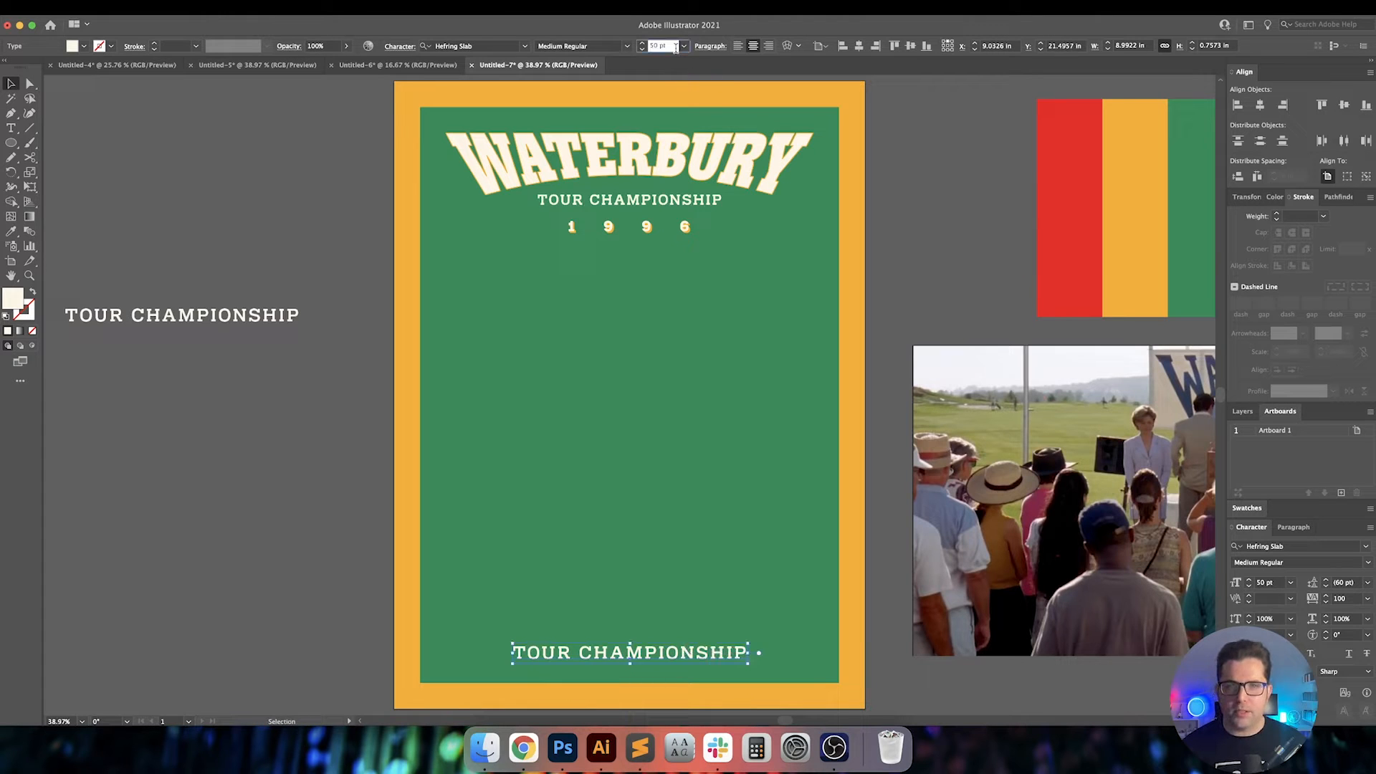
text(25)
key(Return)
click(626, 567)
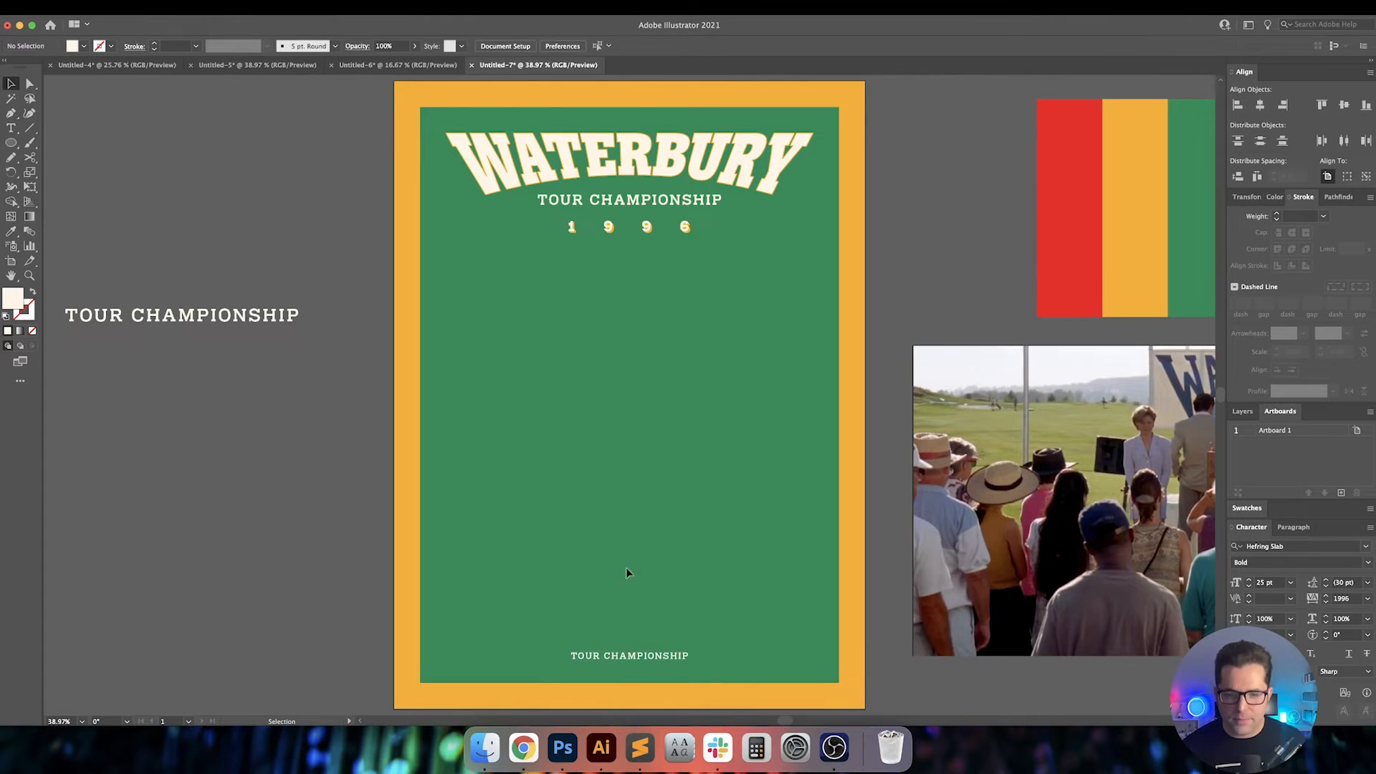
Replace the small TOUR CHAMPIONSHIP footer text near the poster's bottom with "JUST TAP IT IN..." and deselect it
double_click(651, 654)
key(super+a)
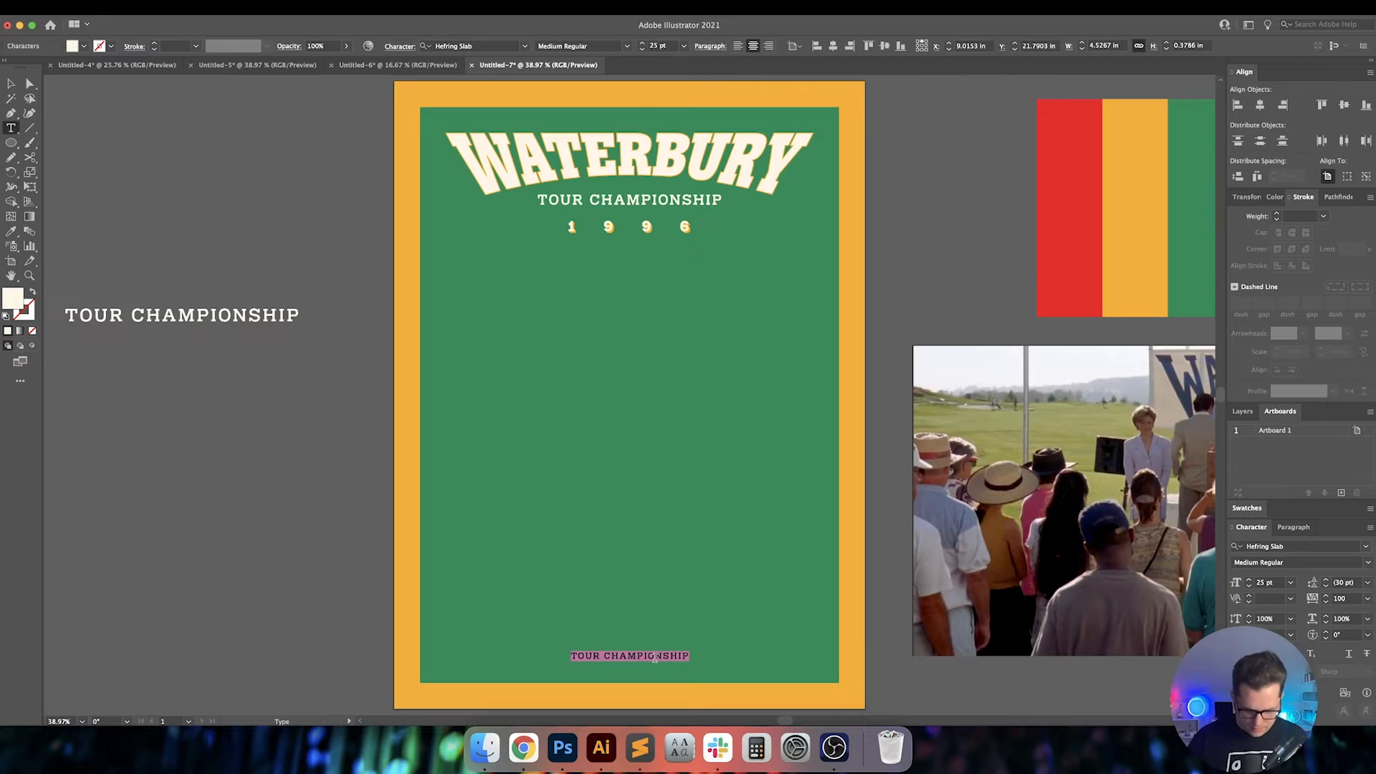
text(JUST TAP IT O)
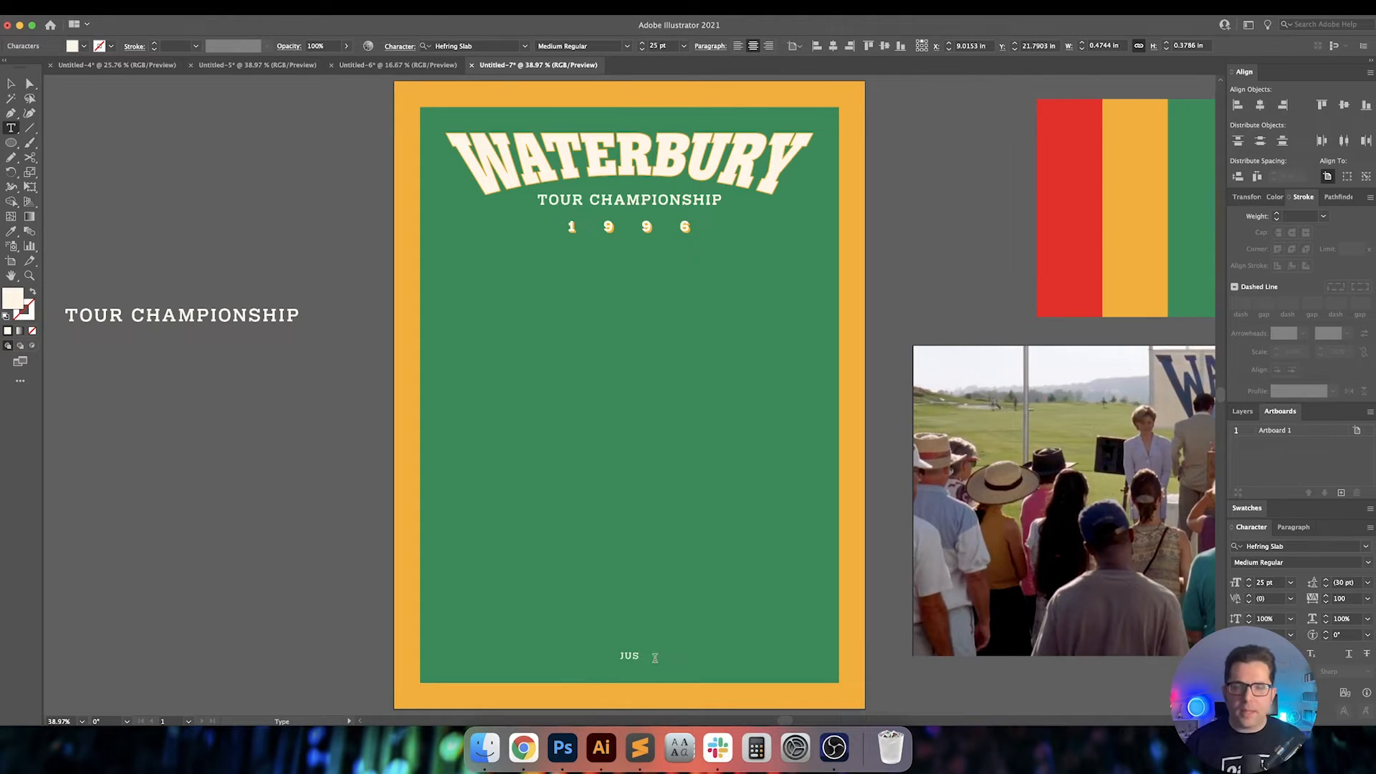
key(BackSpace)
key(BackSpace)
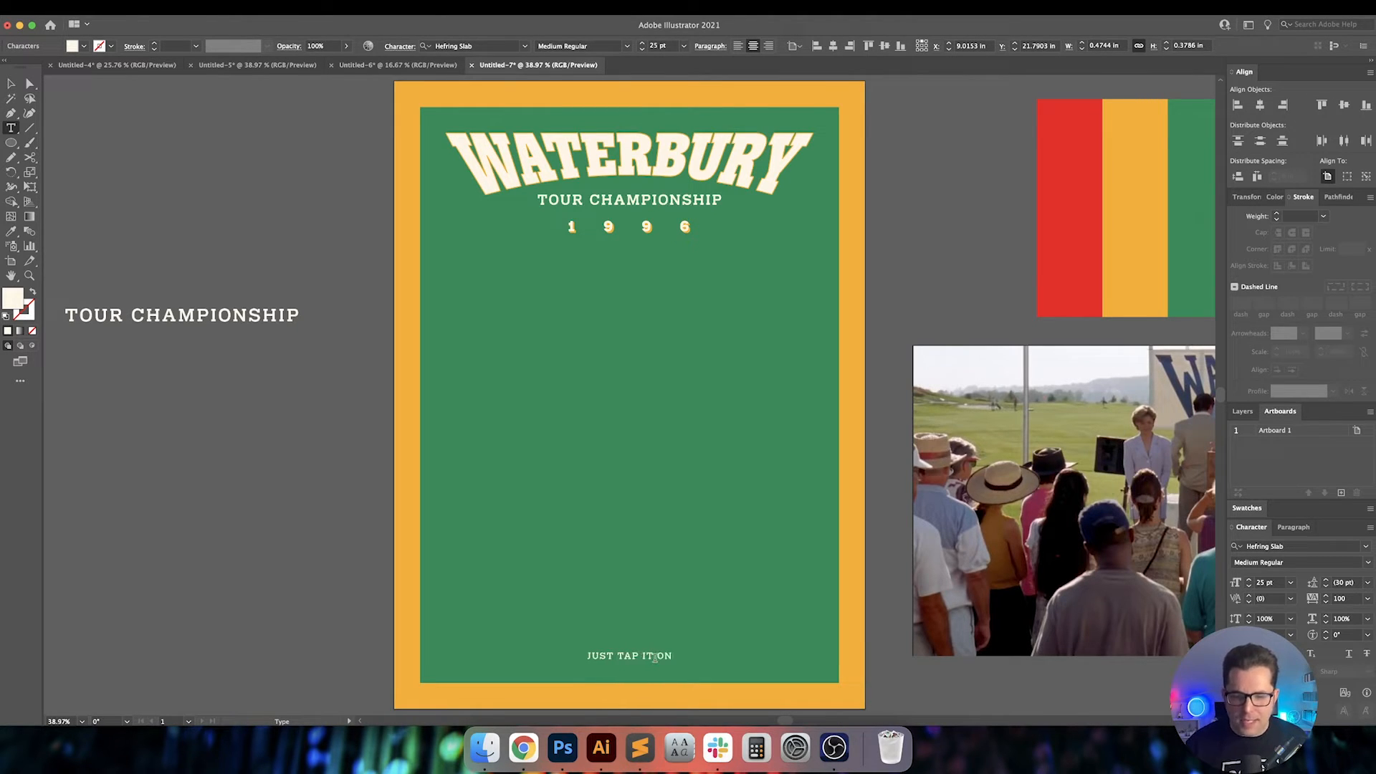
text(IN...)
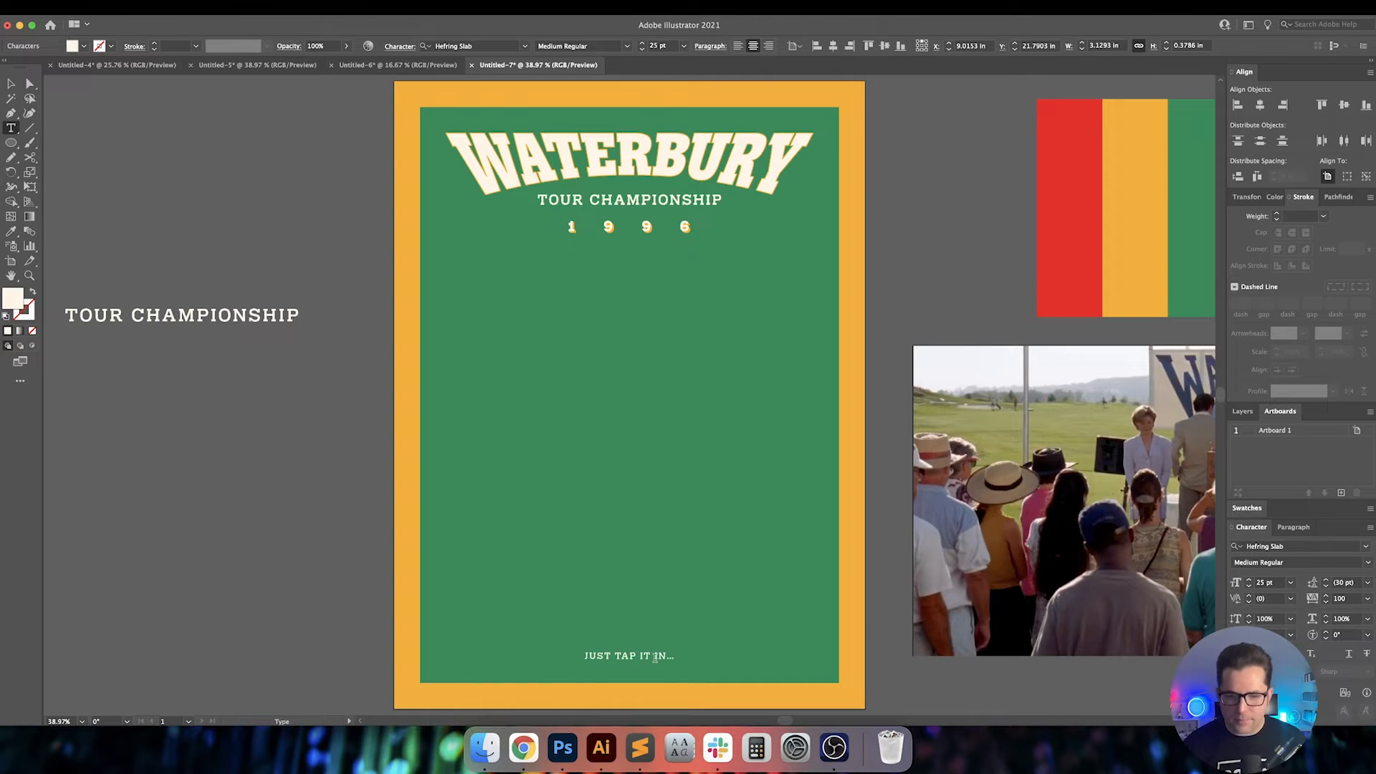
key(Escape)
click(701, 632)
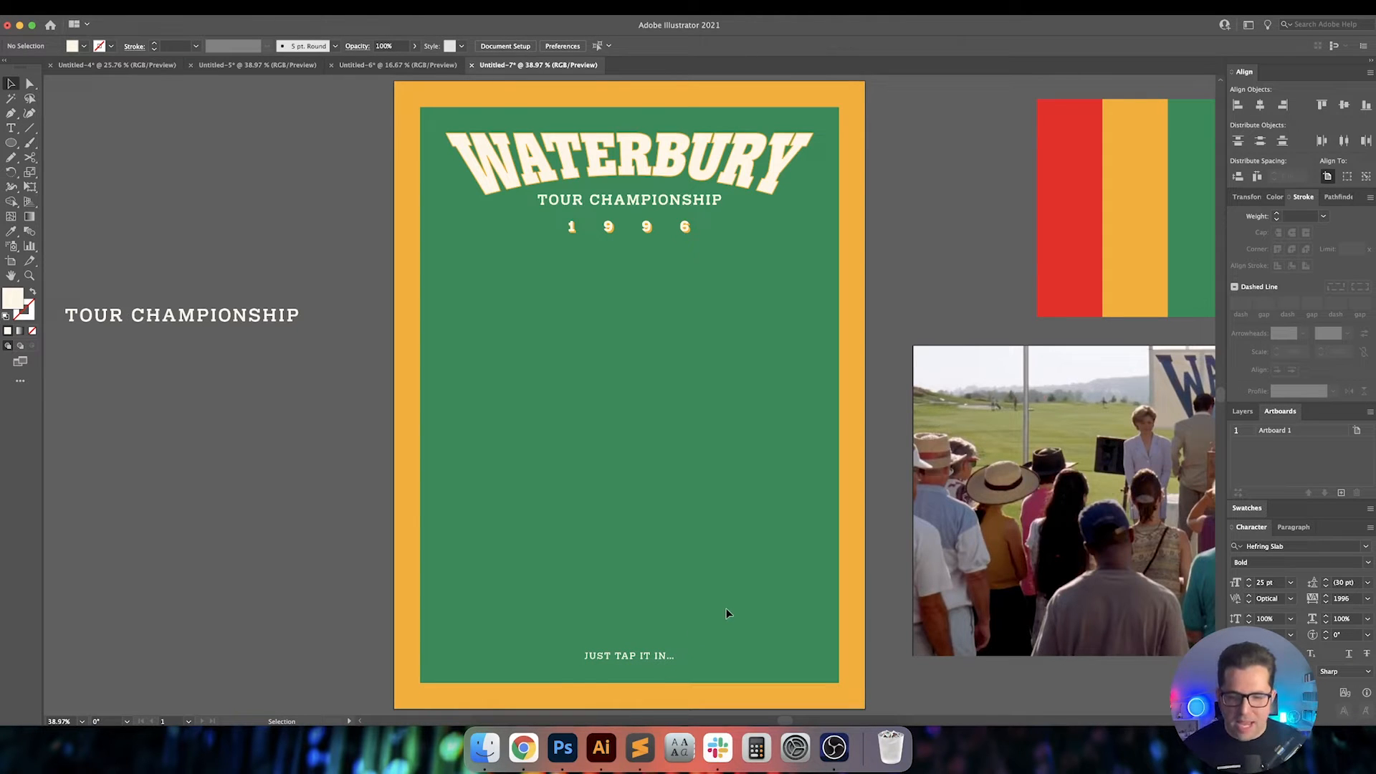
key(space)
drag(726, 634, 725, 627)
click(665, 636)
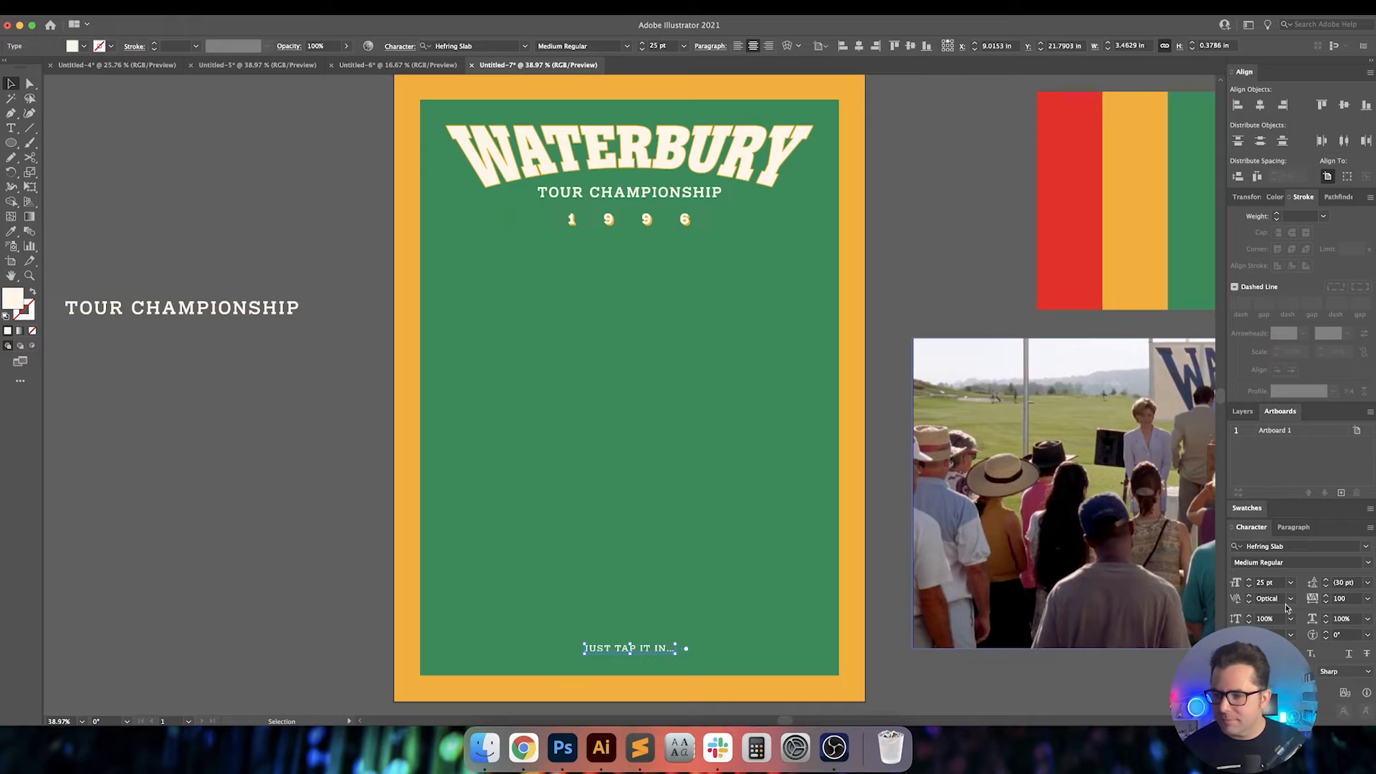
click(687, 466)
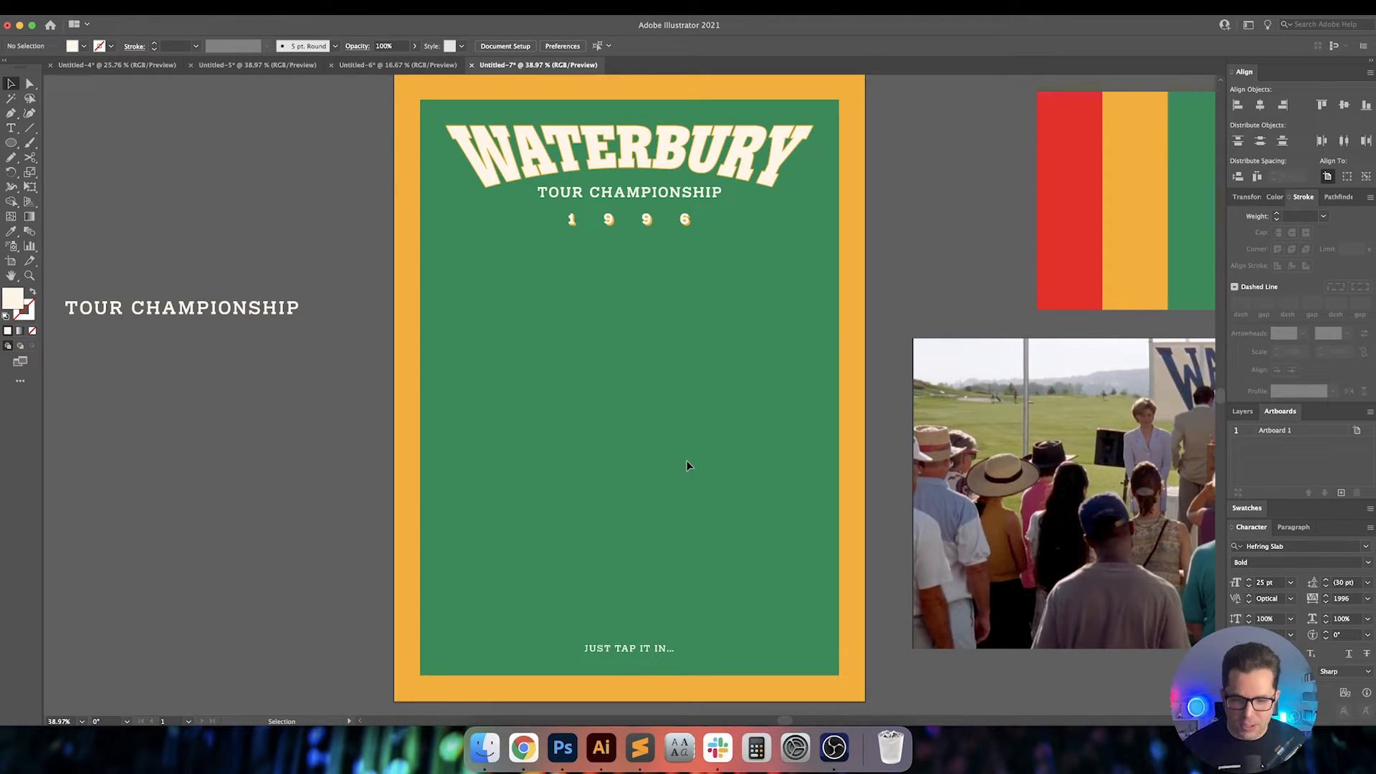
Convert the JUST TAP IT IN... footer to a group of outlines and align it to the artboard's horizontal center and bottom edge
scroll(688, 470, down, 3)
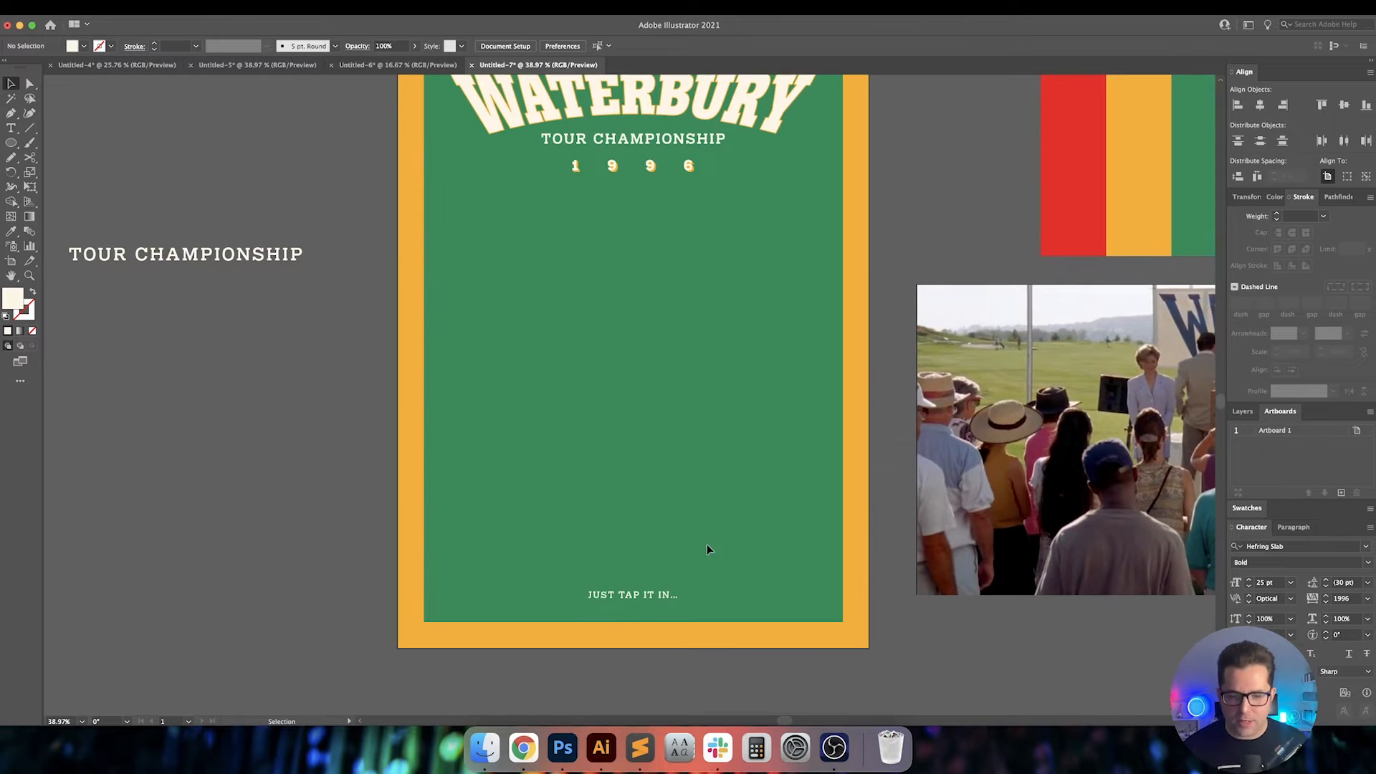
click(610, 597)
key(super+g)
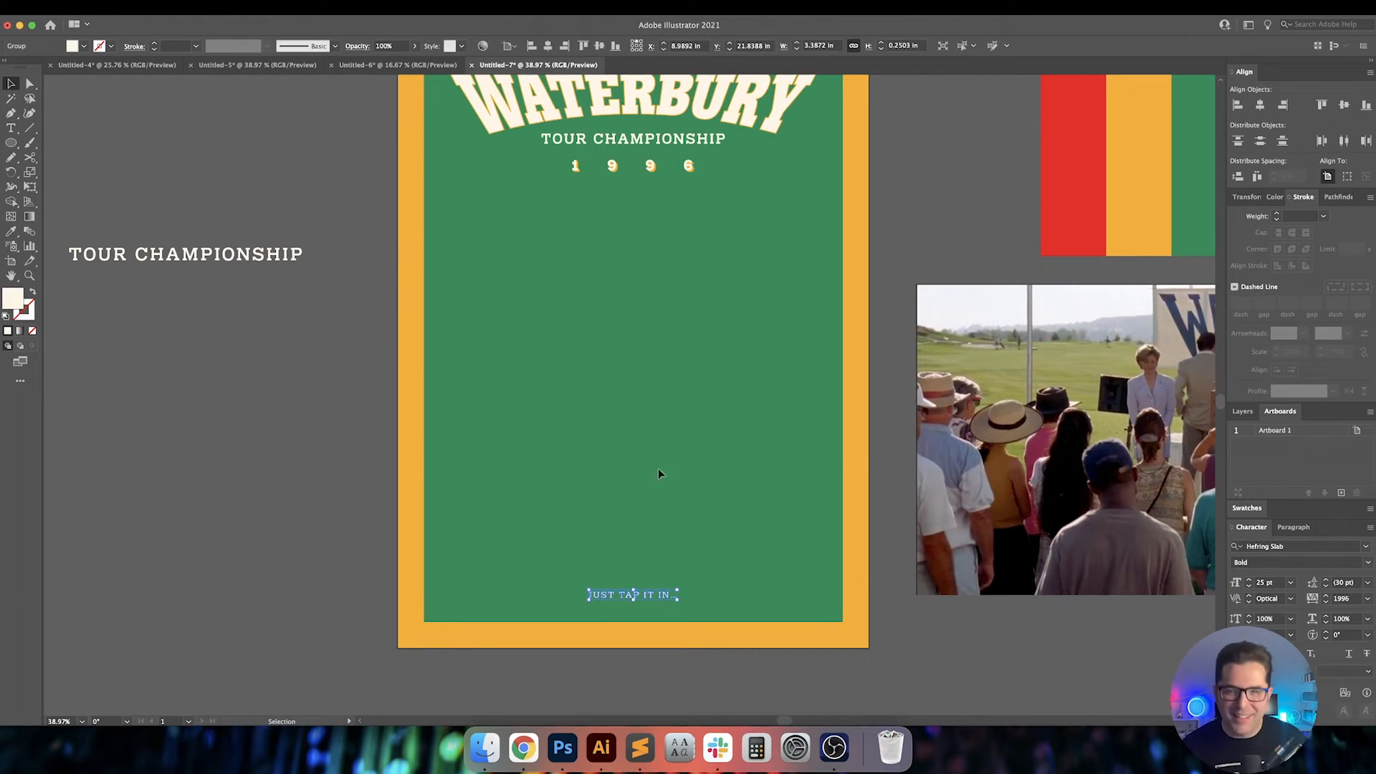
click(547, 45)
click(615, 47)
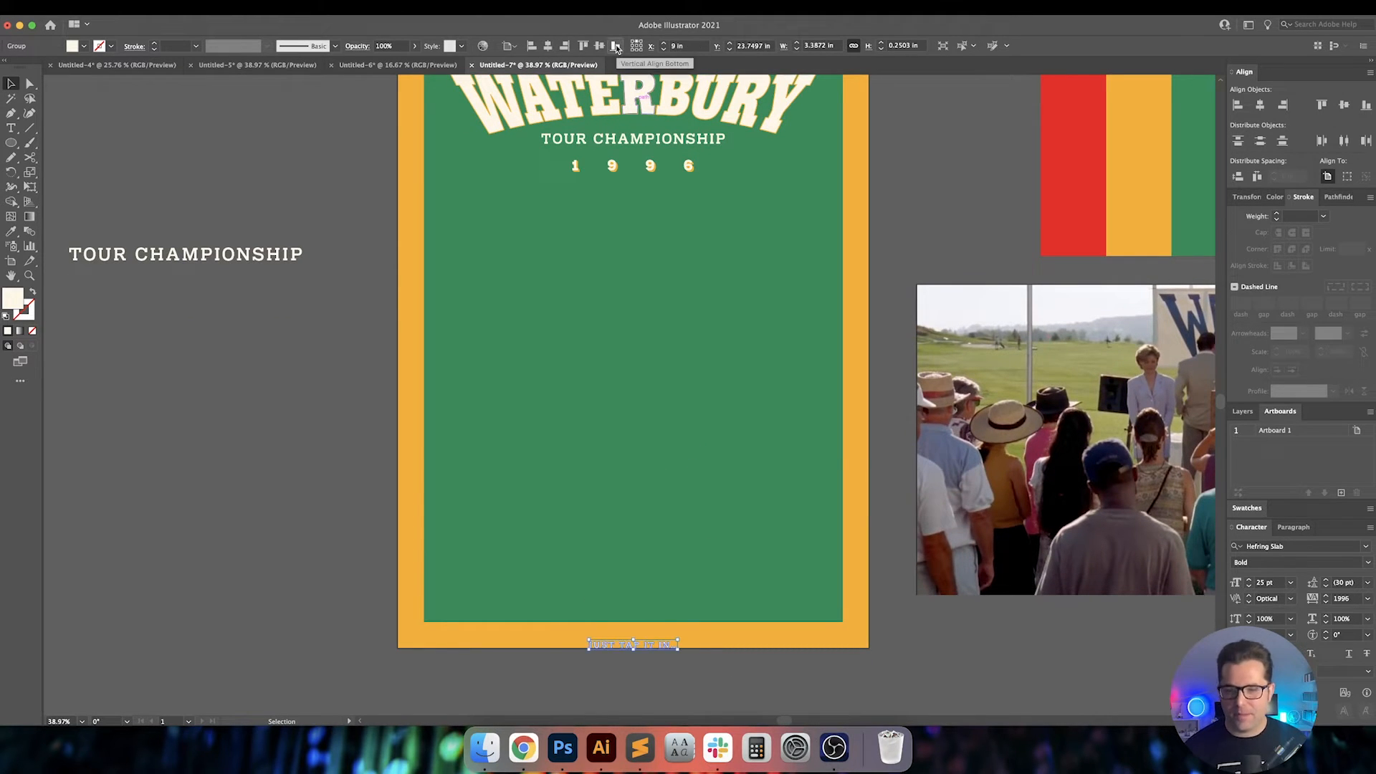
Move the footer group vertically by -1 in twice with the Move command and deselect it
key(Return)
key(Tab)
key(Tab)
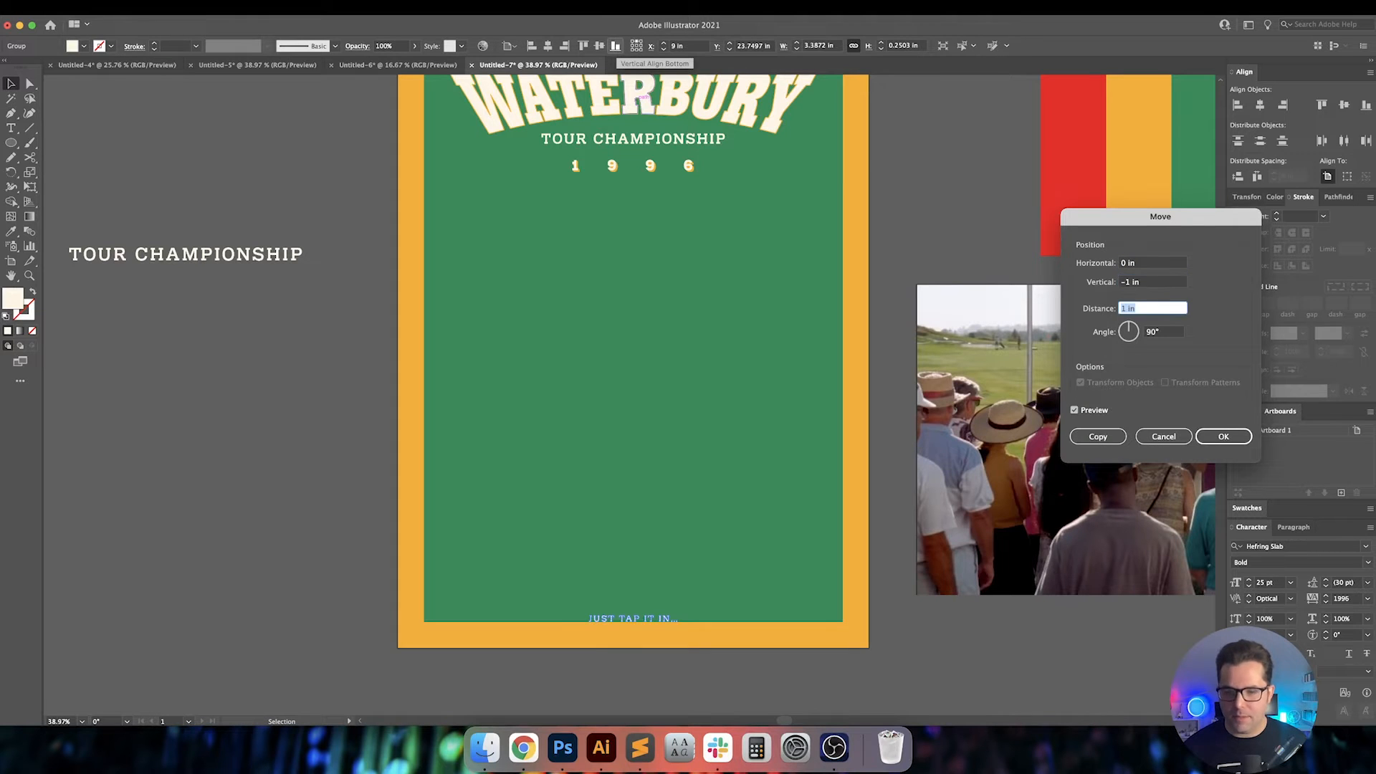
key(Return)
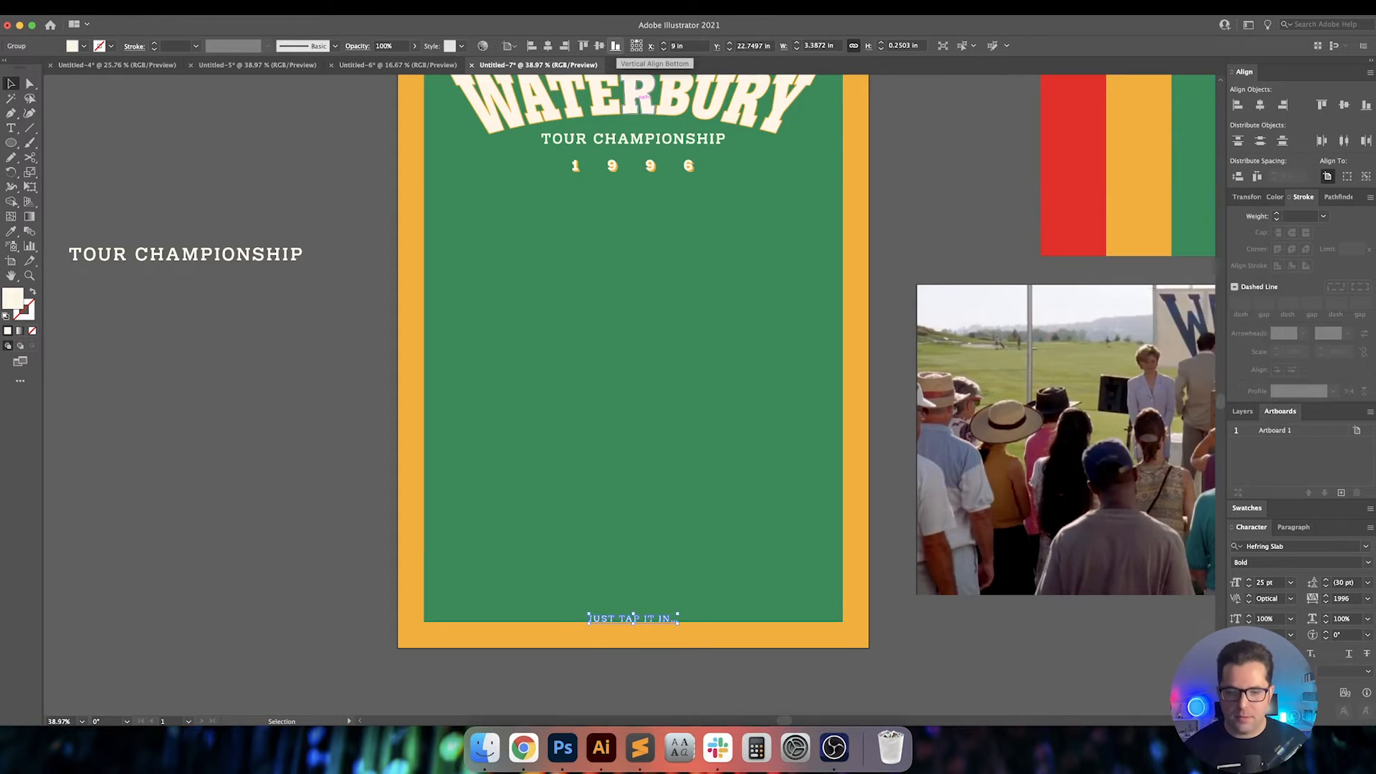
key(Return)
key(Return)
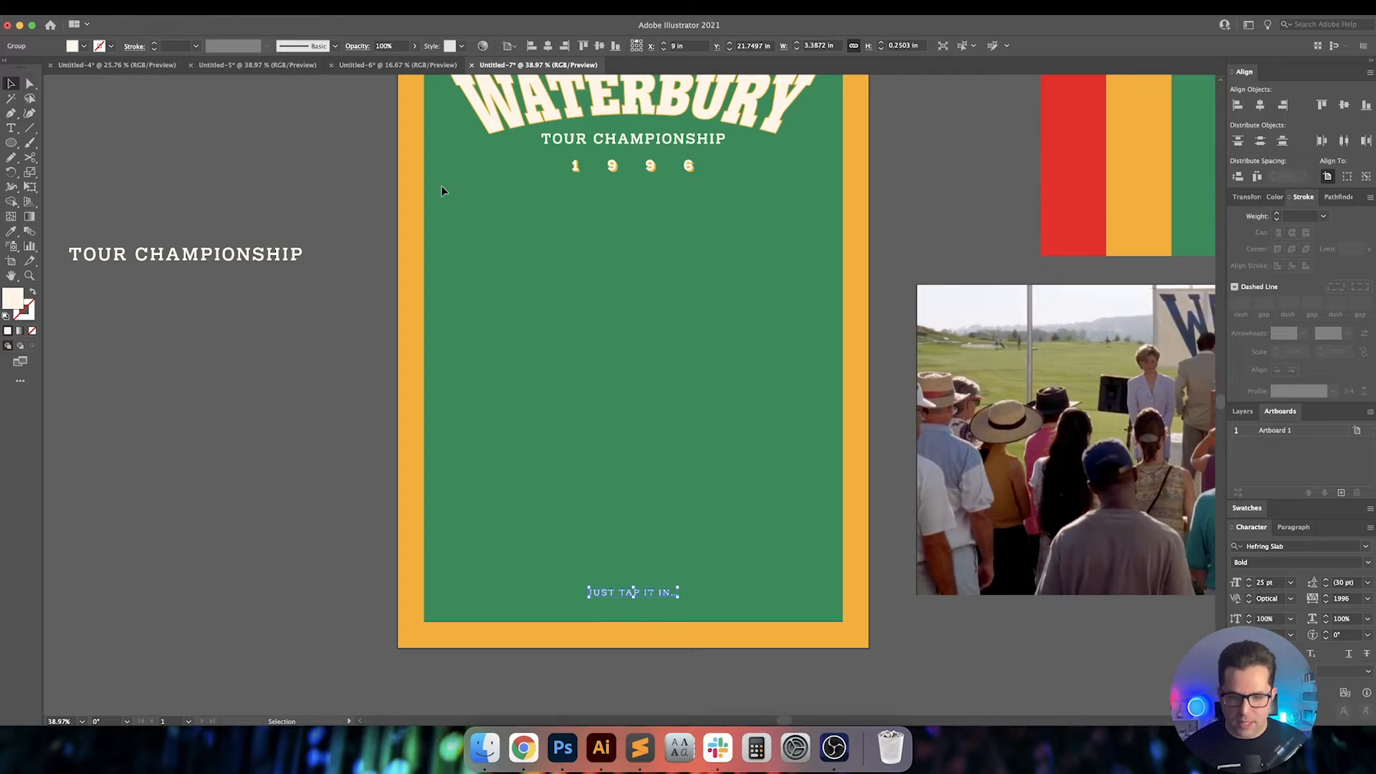
click(616, 350)
drag(617, 352, 636, 399)
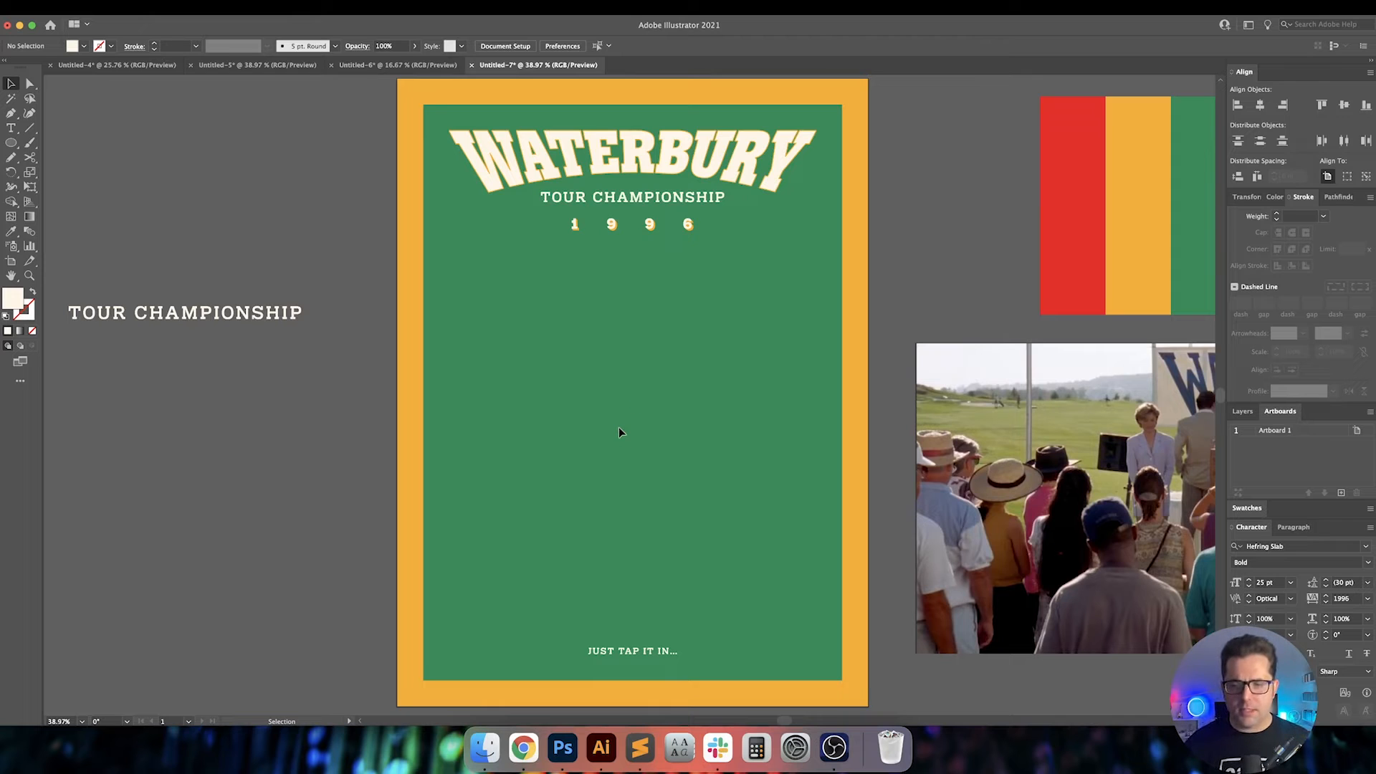
scroll(621, 431, right, 5)
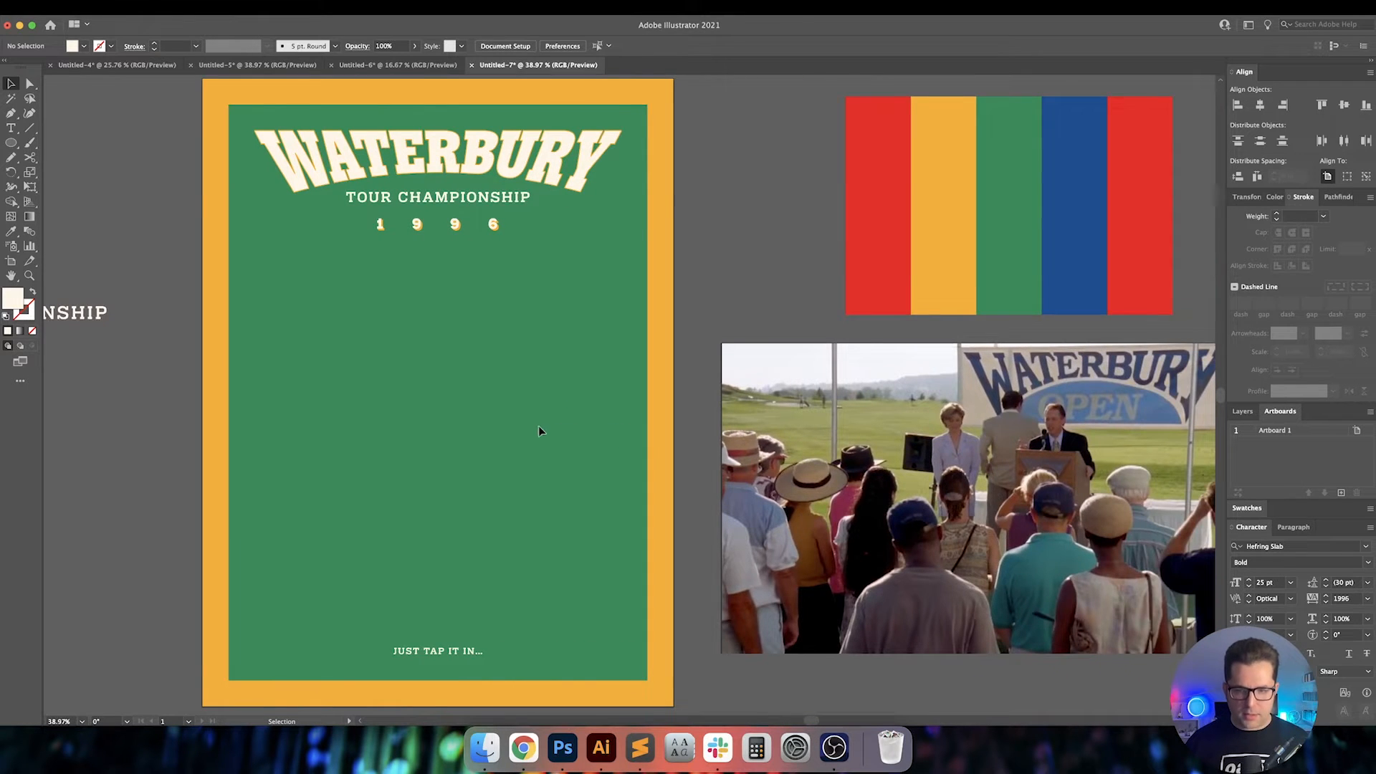
scroll(540, 429, left, 2)
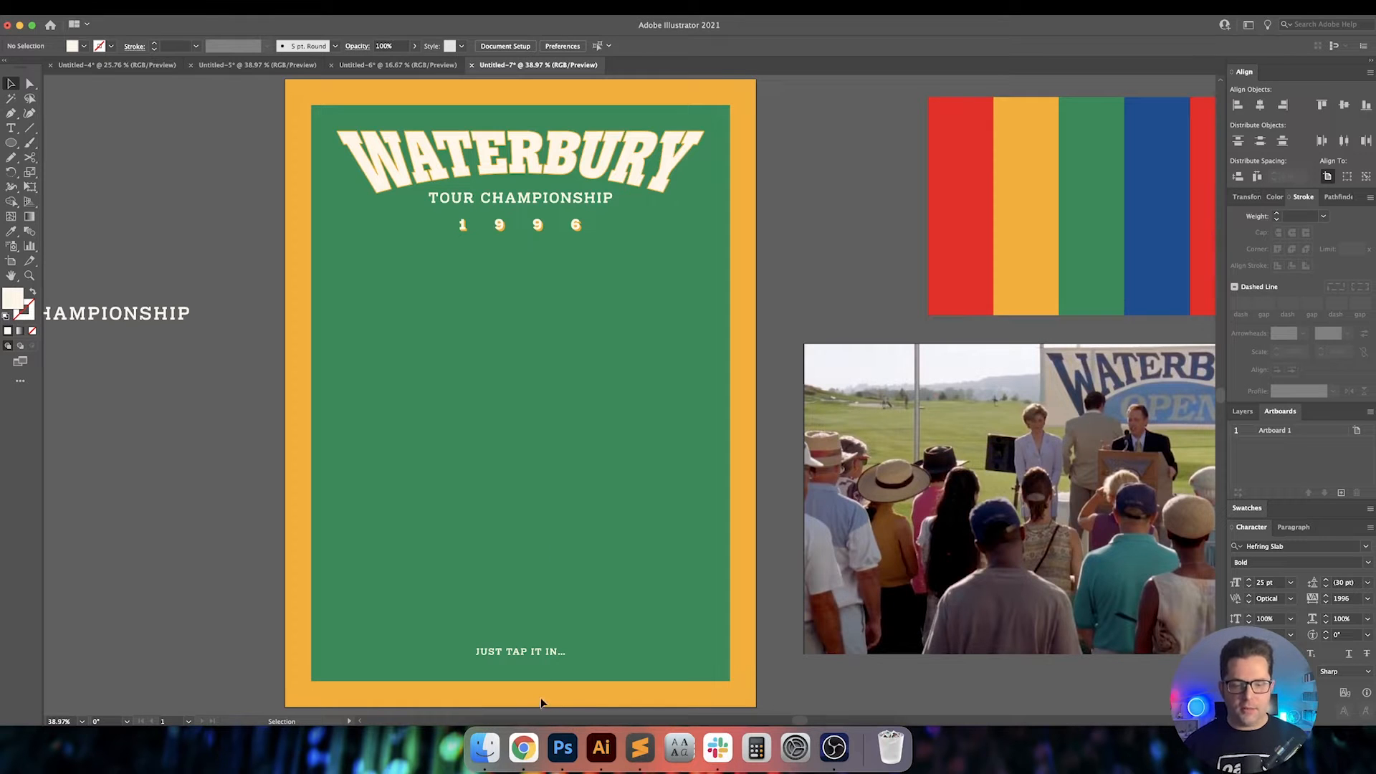
Switch to Chrome and open brandsoftheworld.com in a new tab
click(510, 734)
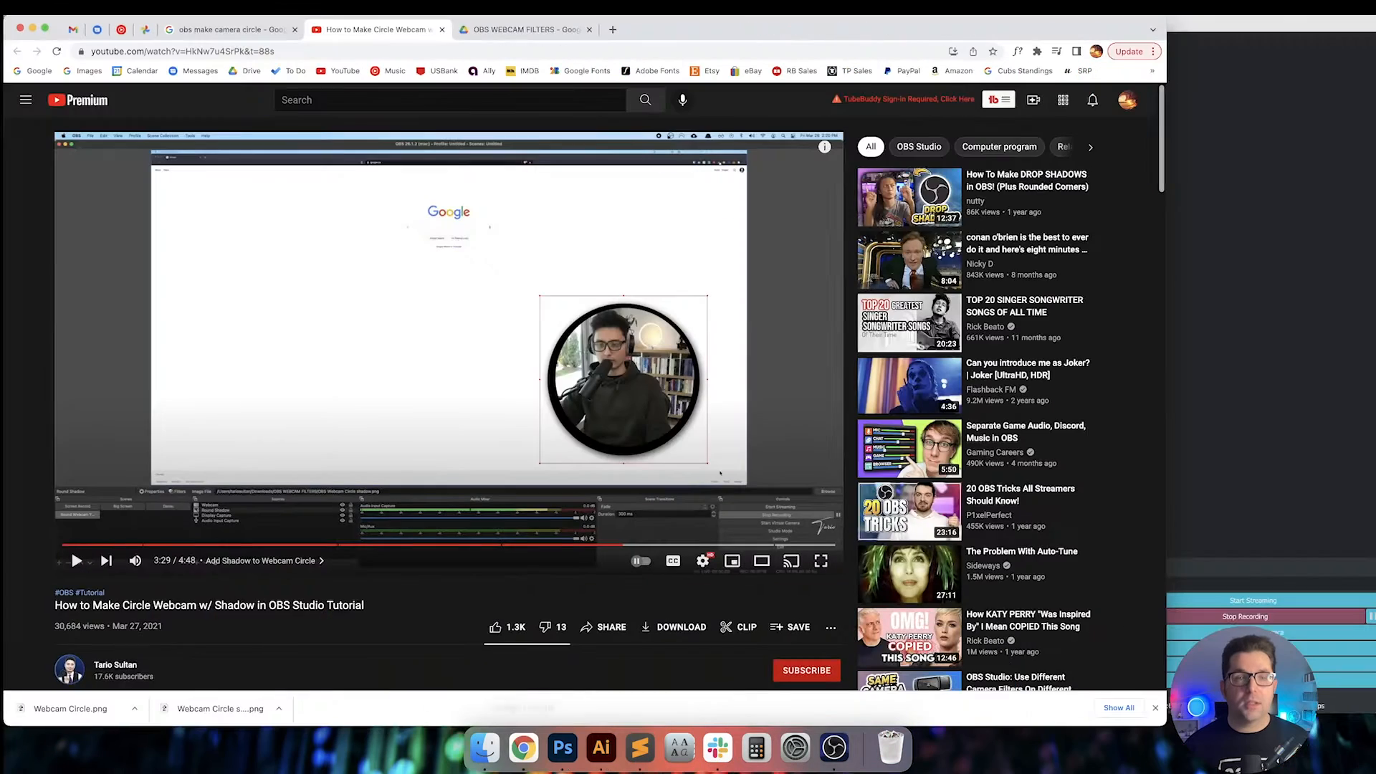
click(516, 30)
key(super+t)
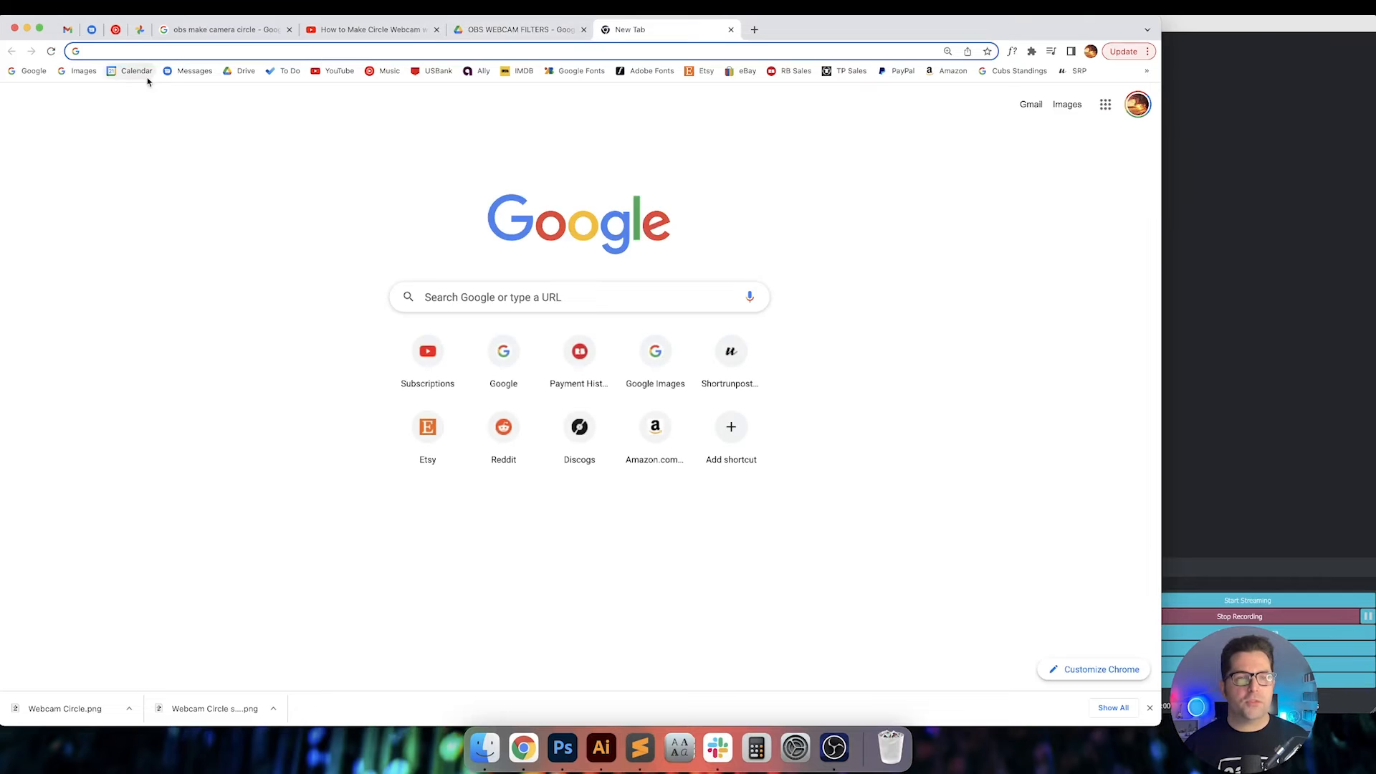
click(147, 50)
text(brands)
key(Return)
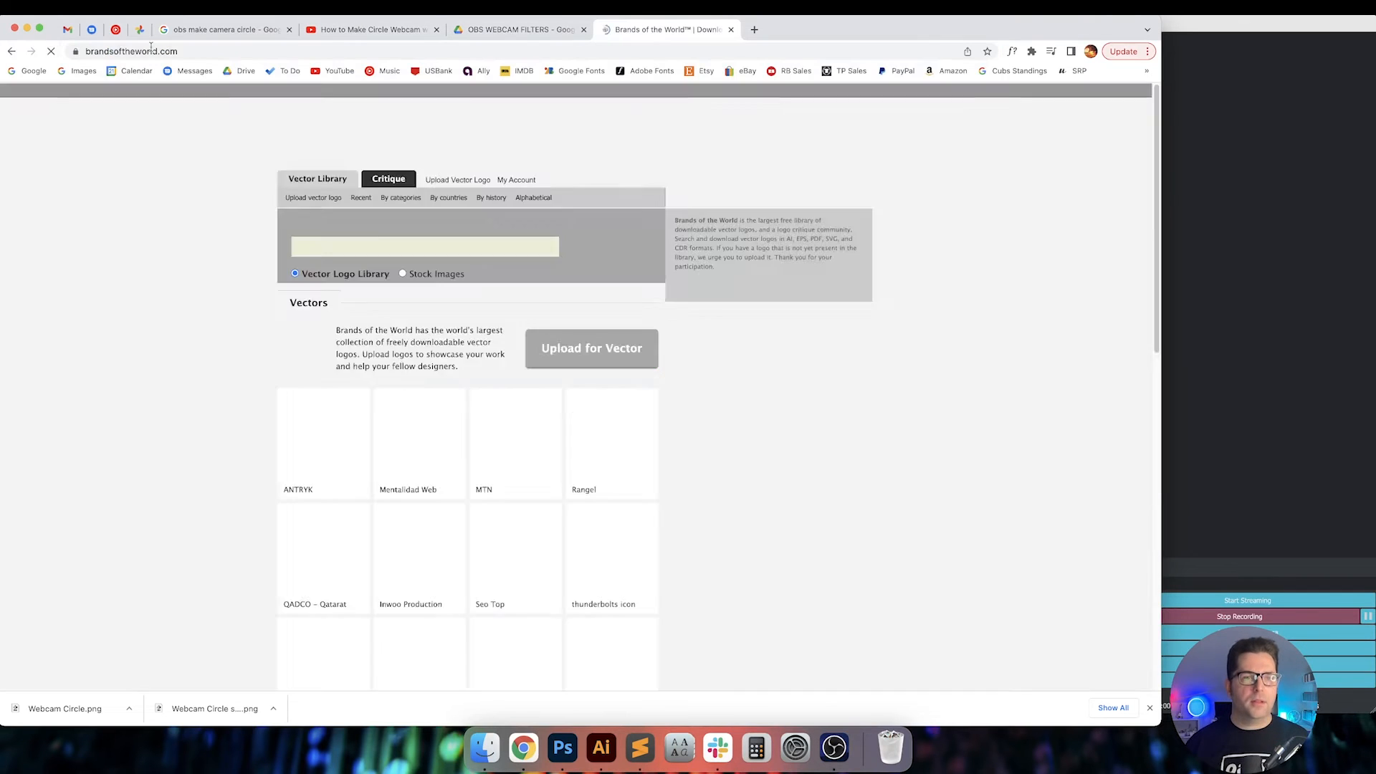
Close the two OBS tutorial tabs and the OBS WEBCAM FILTERS tab, and dismiss the iStock ad overlay on Brands of the World
click(289, 30)
click(289, 30)
click(289, 30)
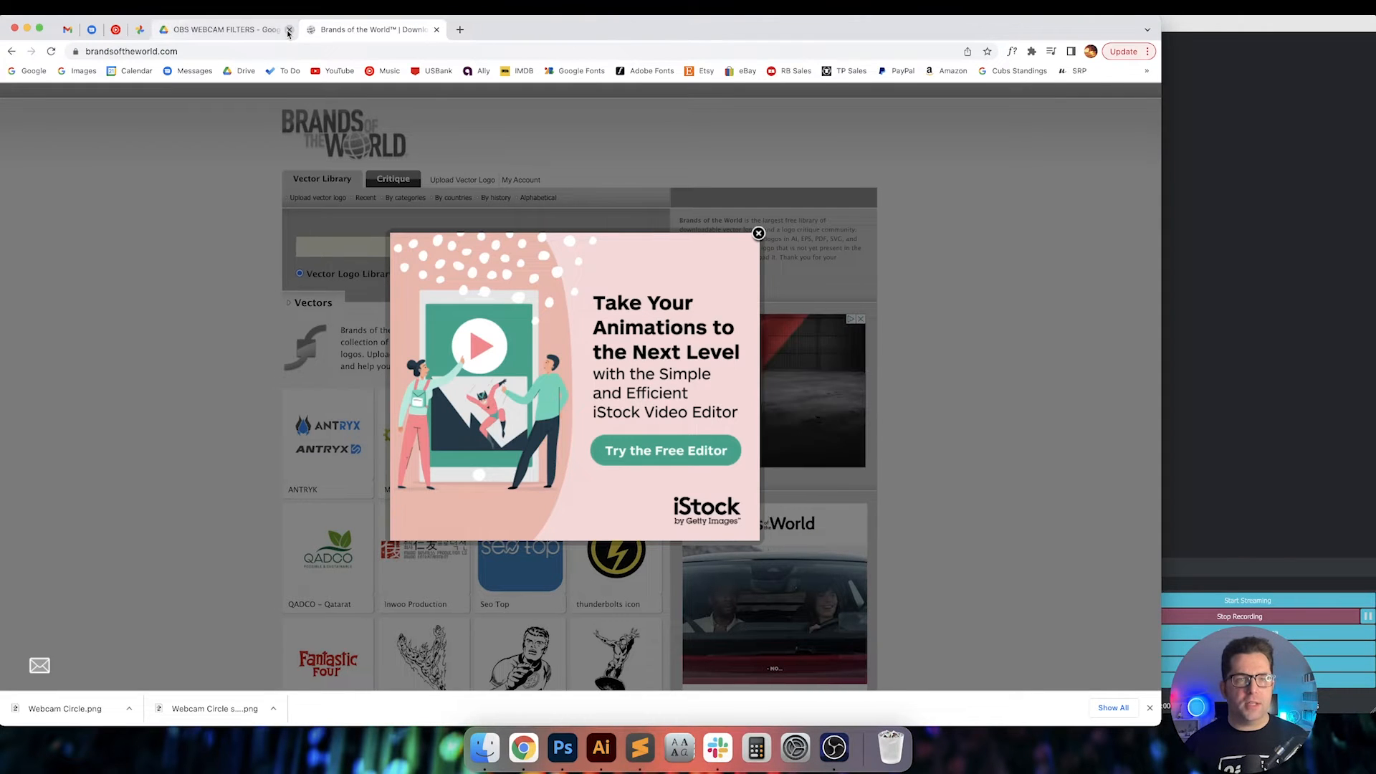
click(758, 235)
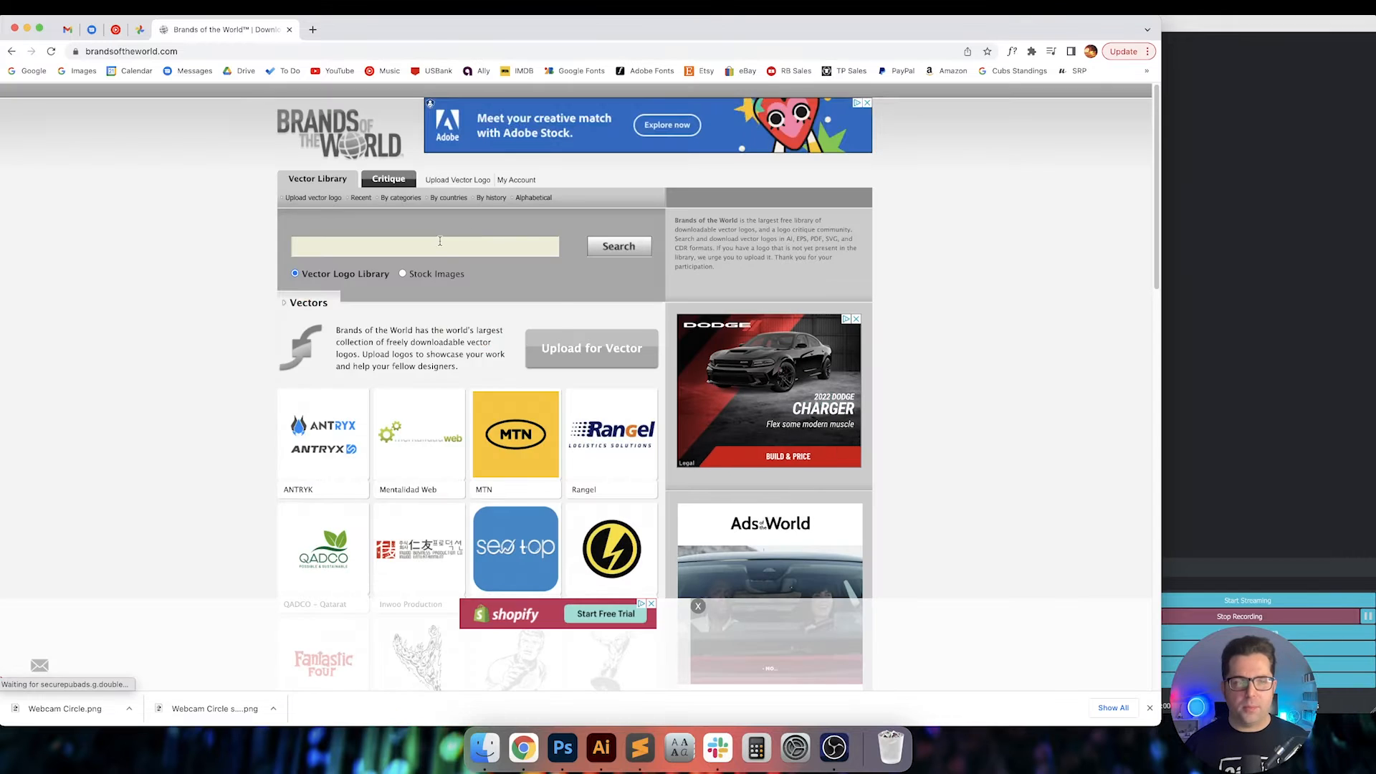
Search the vector logo library for "pepsi" and open the Pepsi logo with the wordmark above the globe
click(425, 246)
text(pepsi)
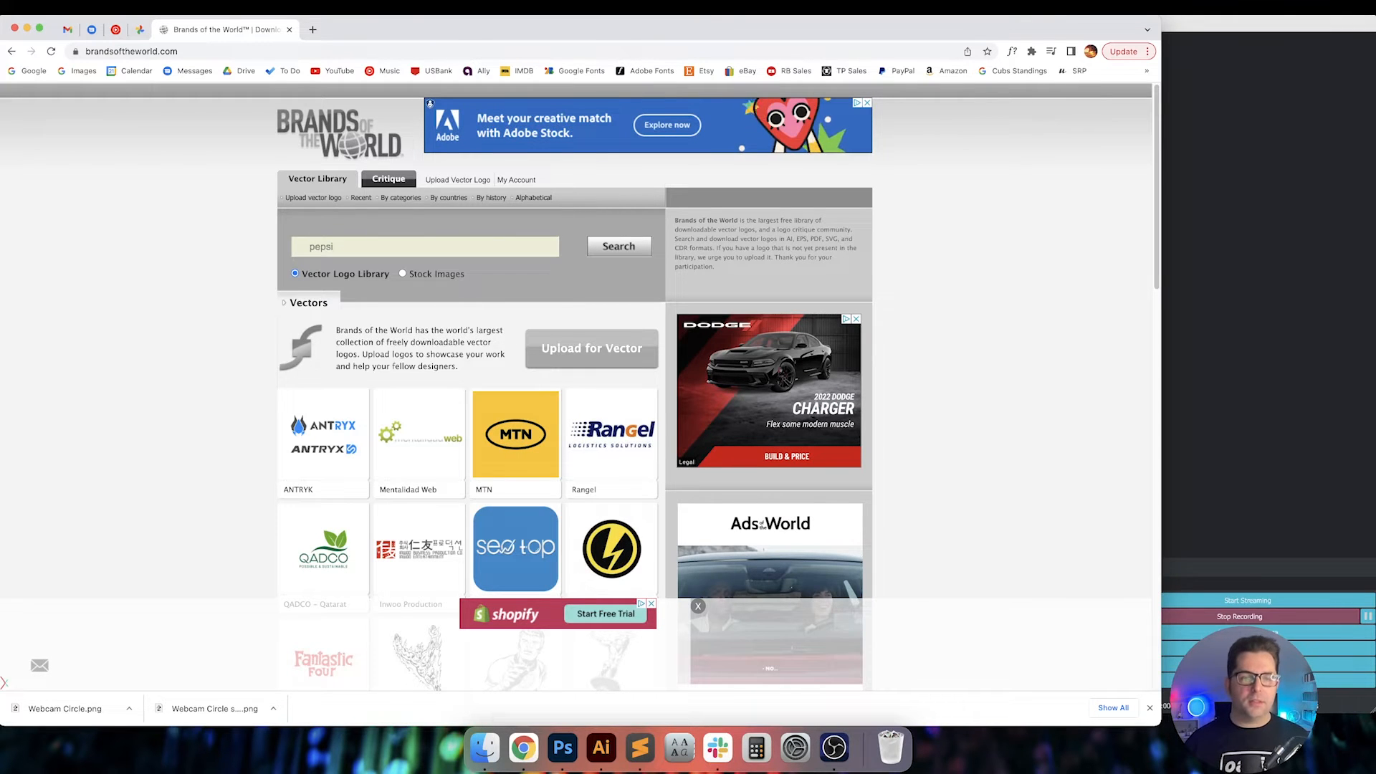
key(Return)
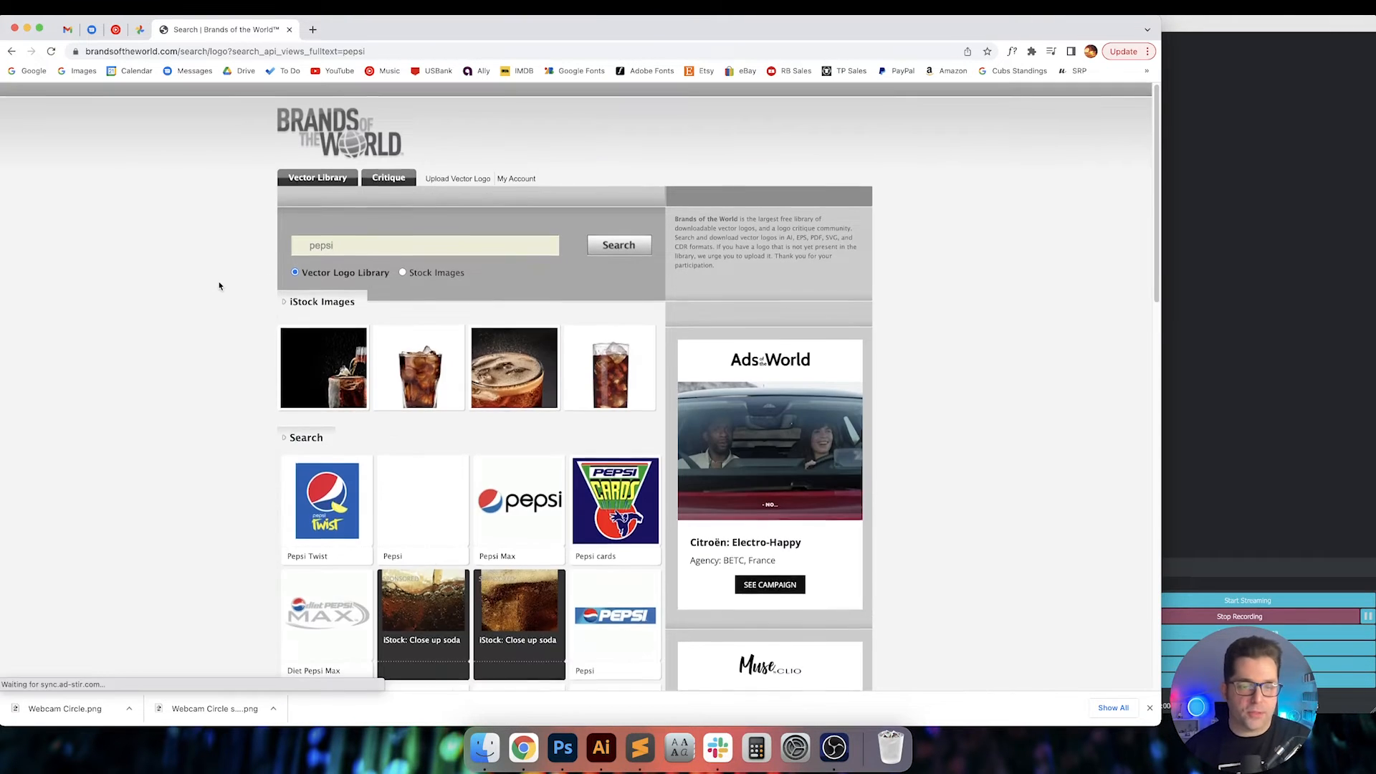
scroll(218, 285, down, 2)
scroll(219, 285, down, 10)
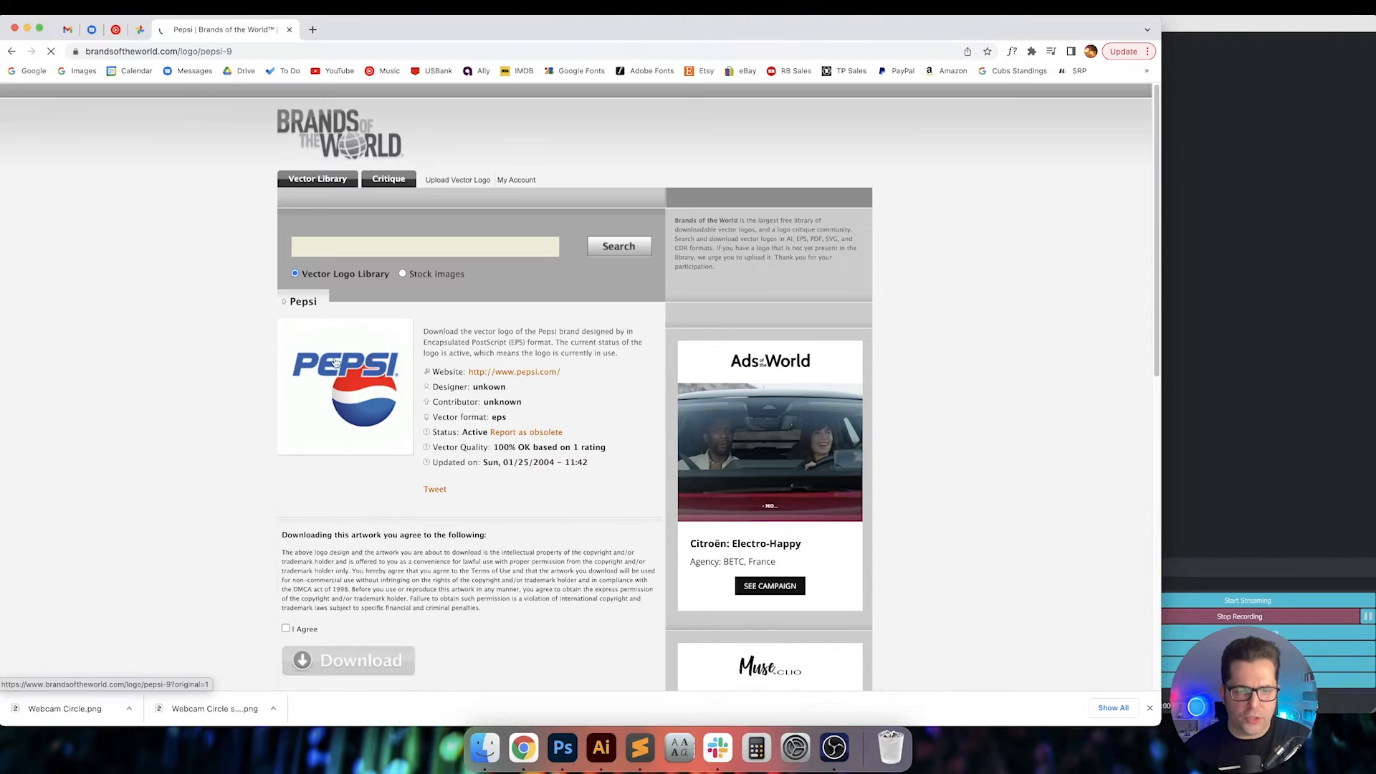
Agree to the artwork terms and download the Pepsi logo as an EPS file
scroll(315, 387, down, 2)
click(286, 554)
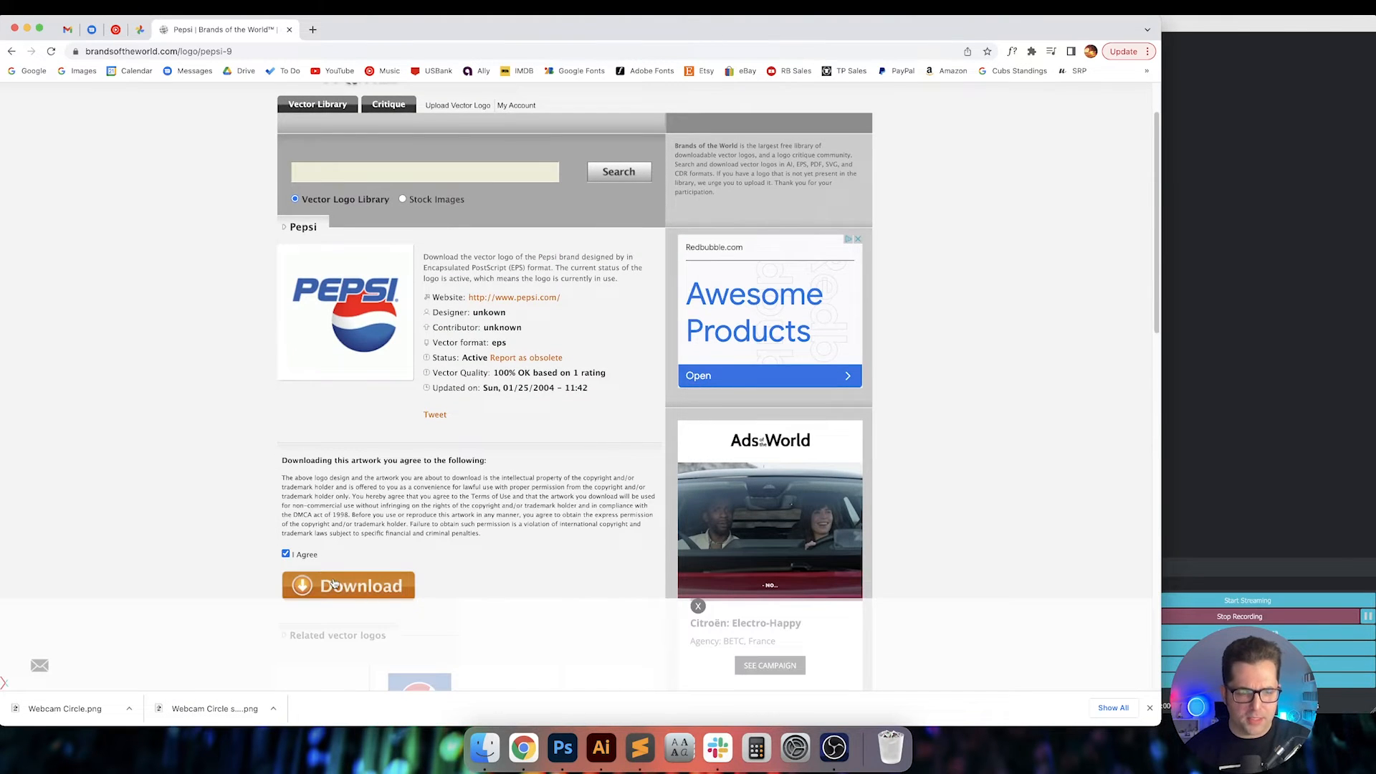
click(333, 584)
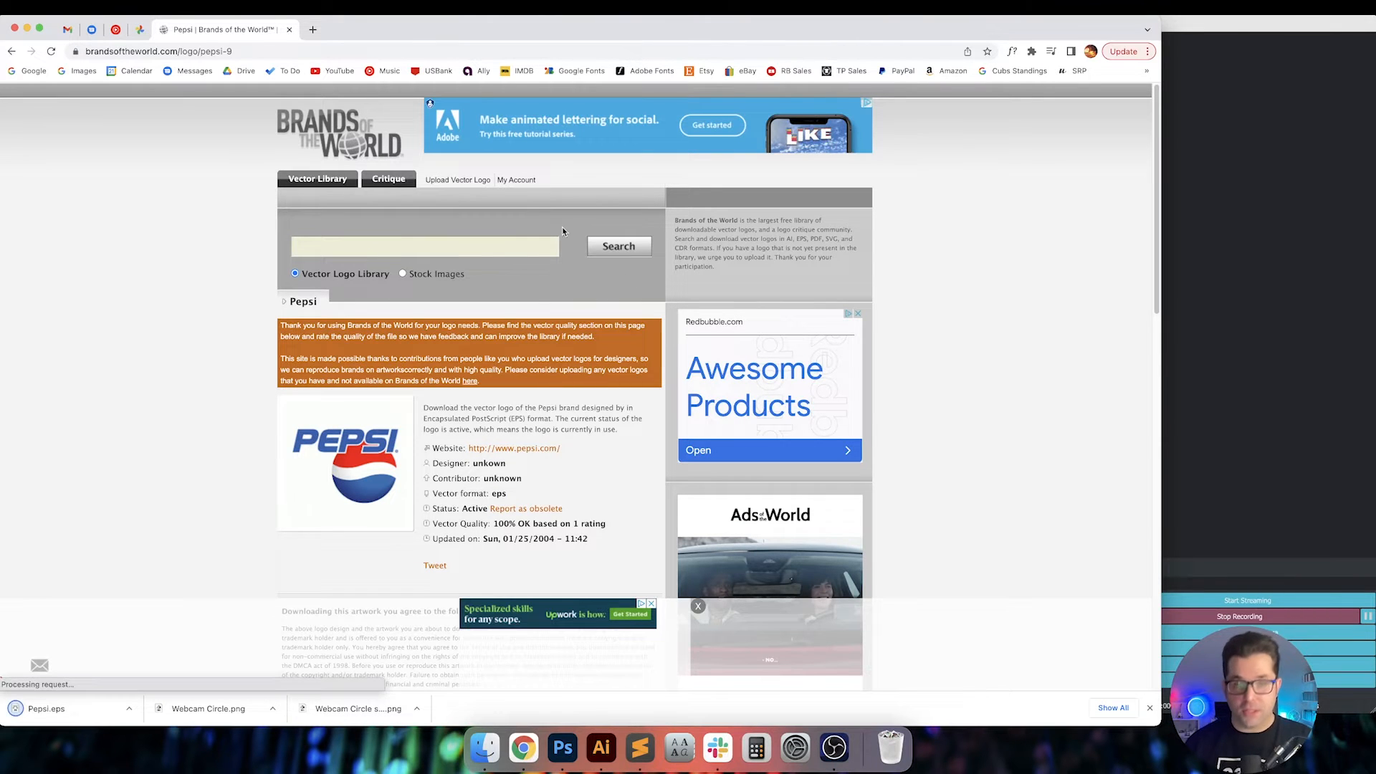
Search the vector logo library for "subway", dismiss the overlay ad and browse the first page of results
click(473, 250)
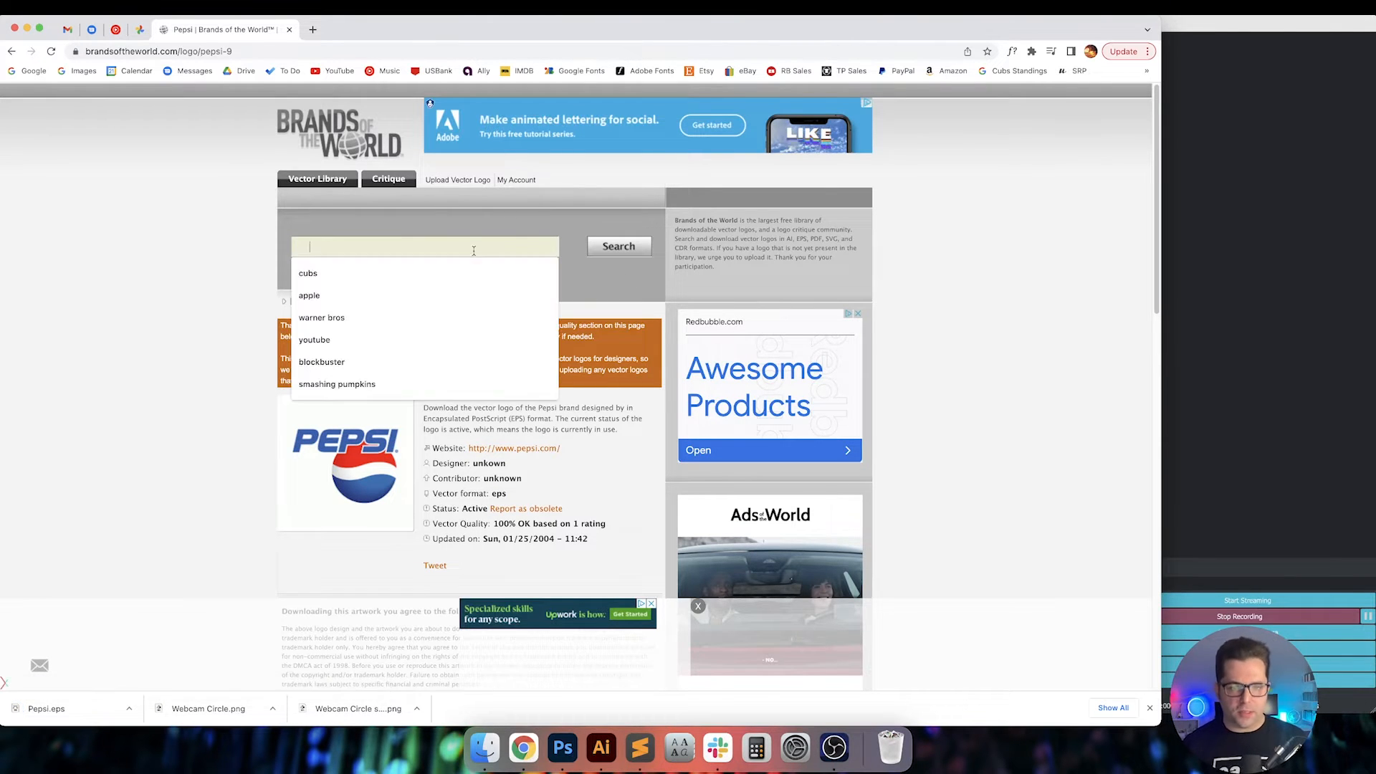
text(subway)
key(Return)
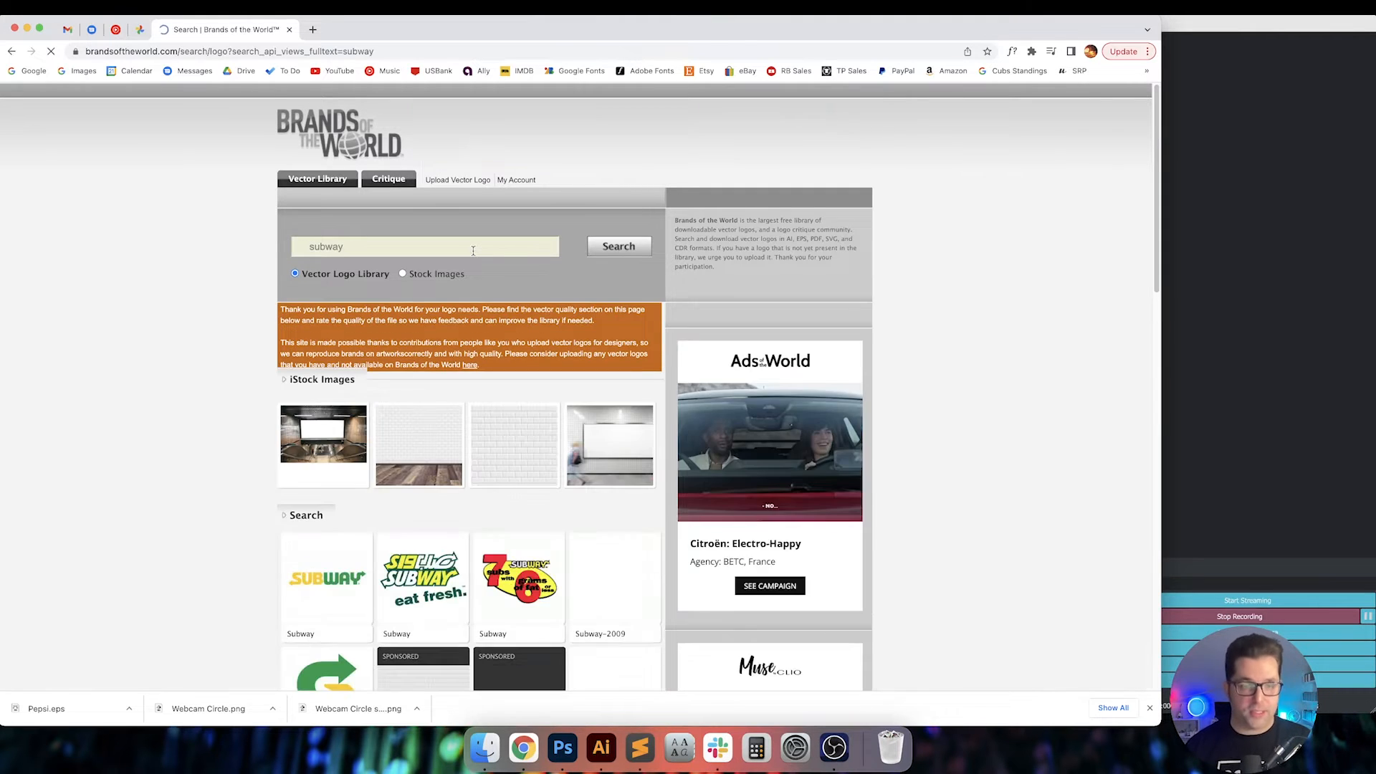
scroll(176, 219, down, 5)
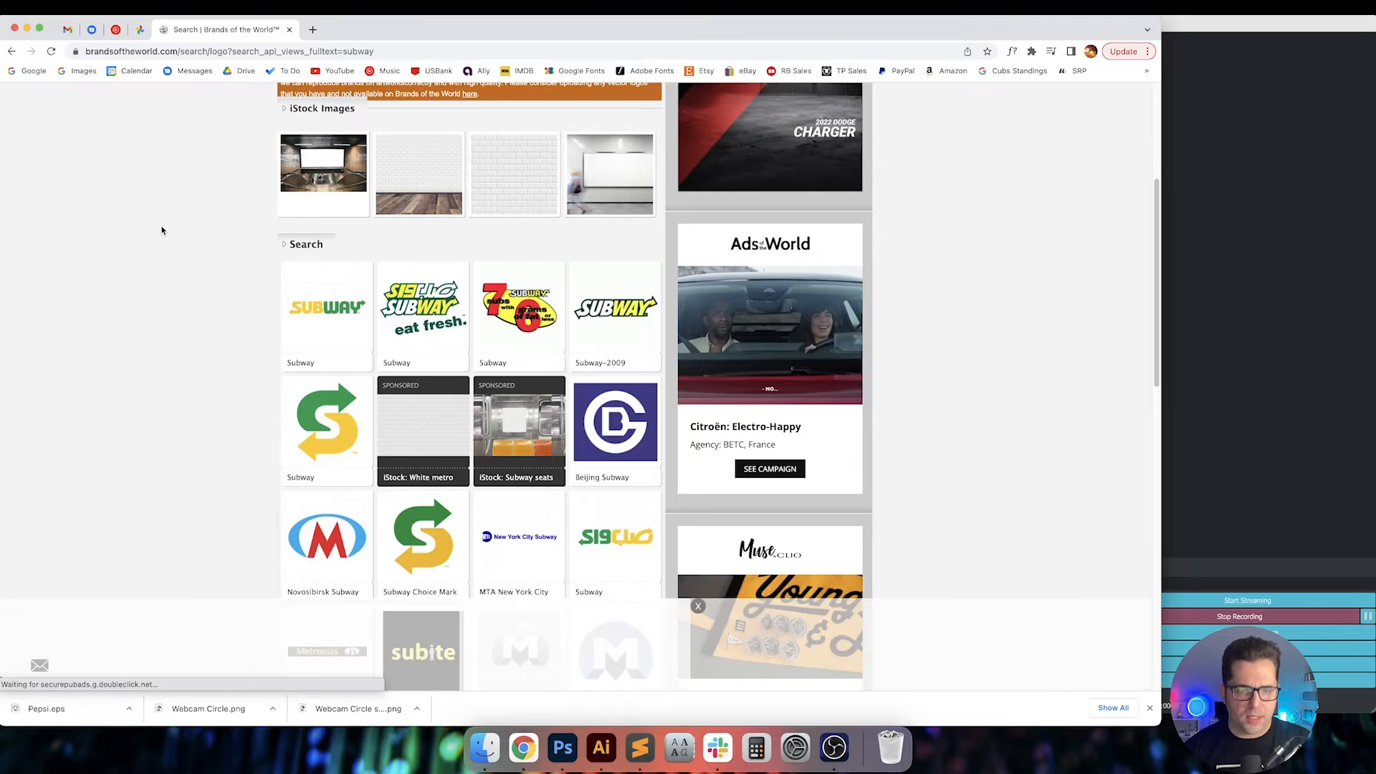
scroll(163, 227, down, 3)
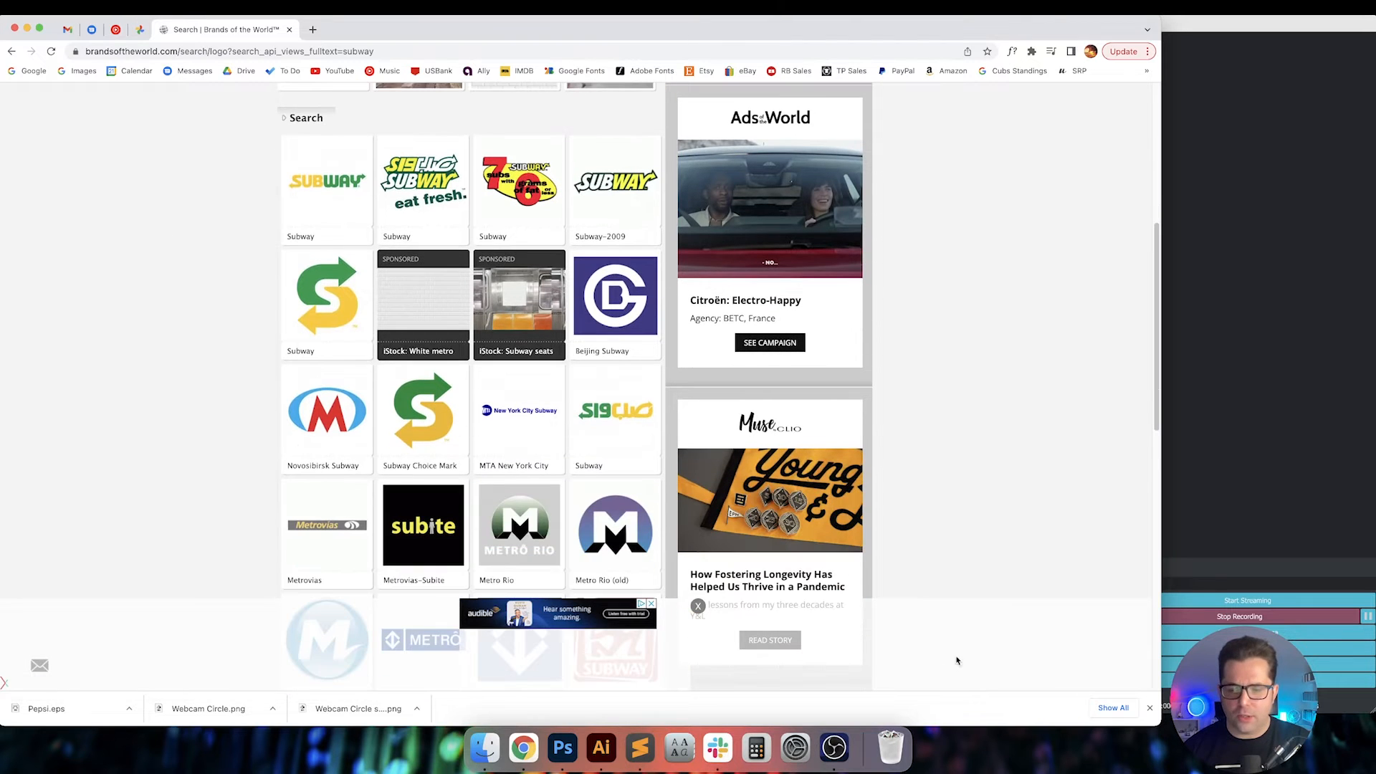
click(700, 606)
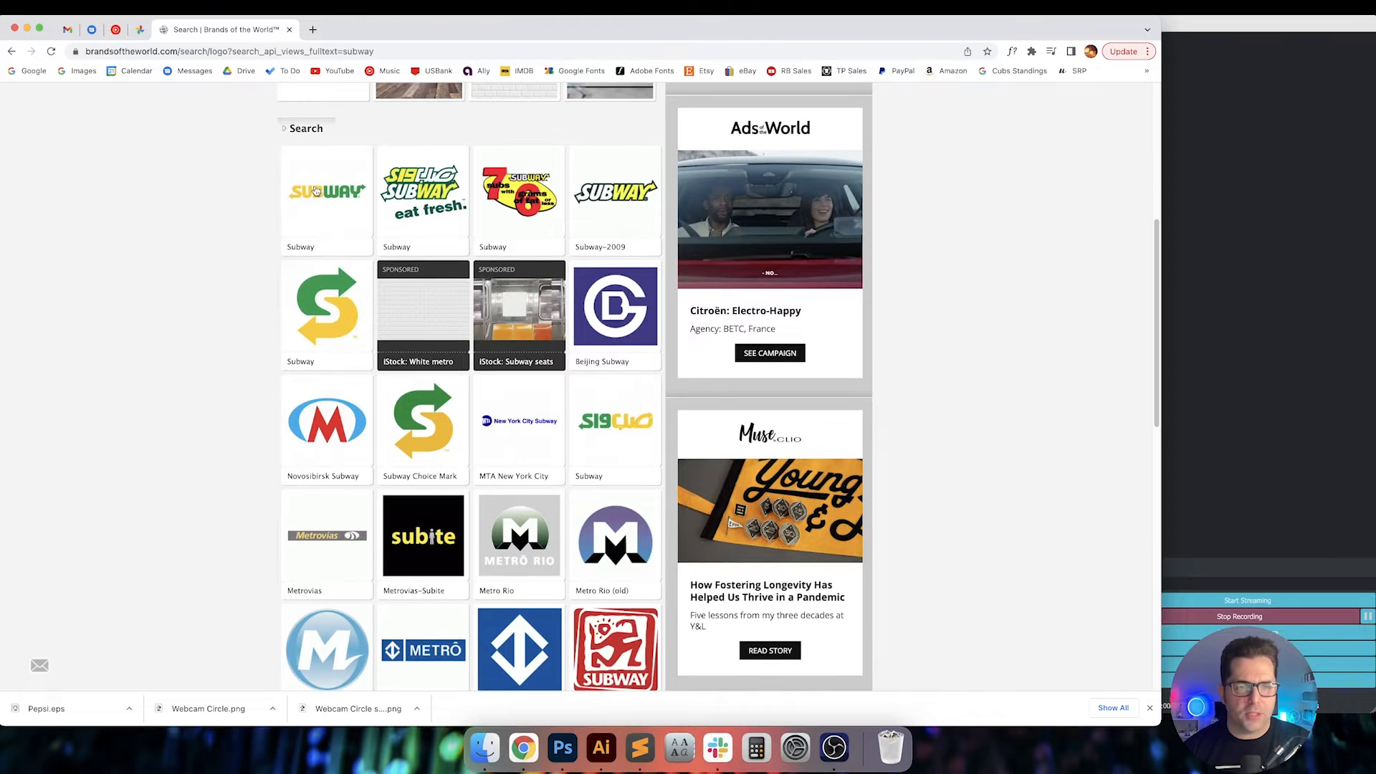
scroll(243, 258, down, 4)
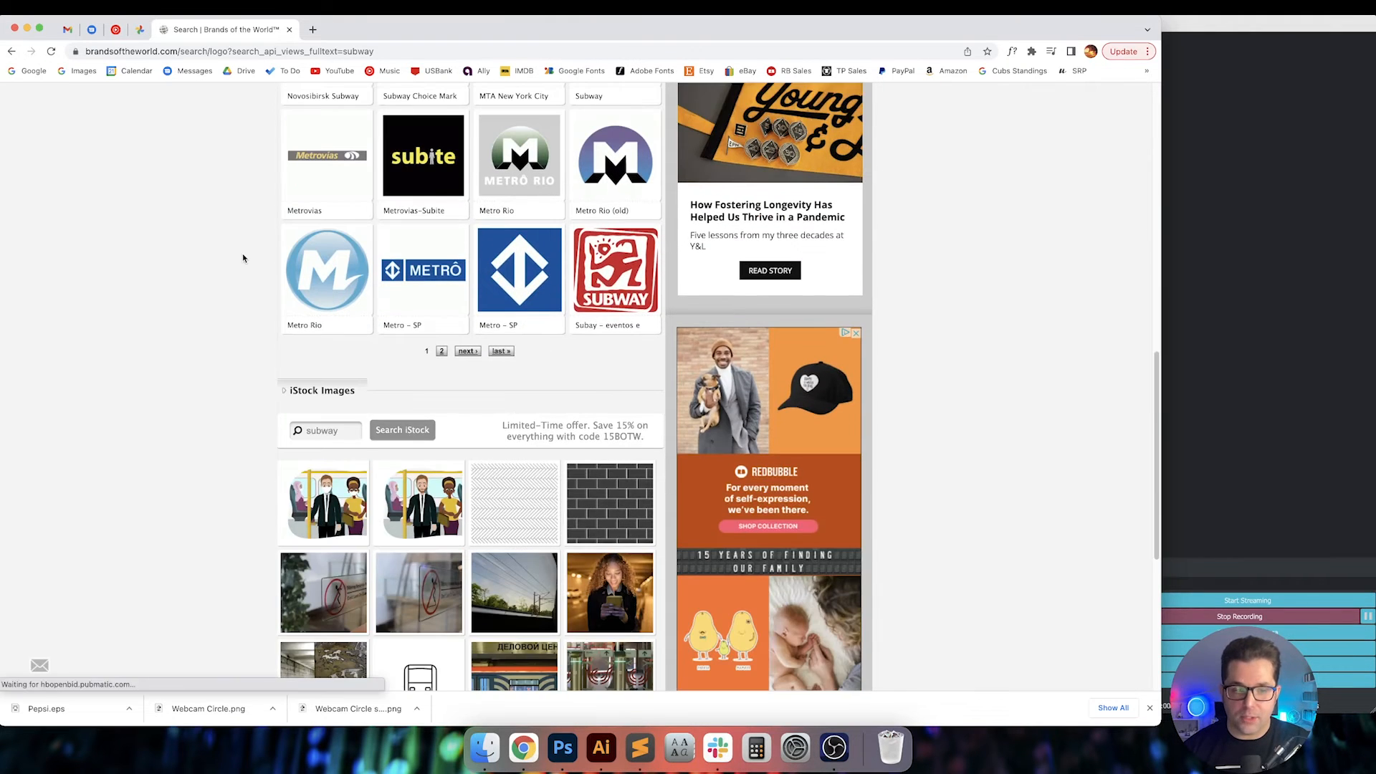
Go to the second page of Subway results and open the white Subway logo on a black background
click(466, 352)
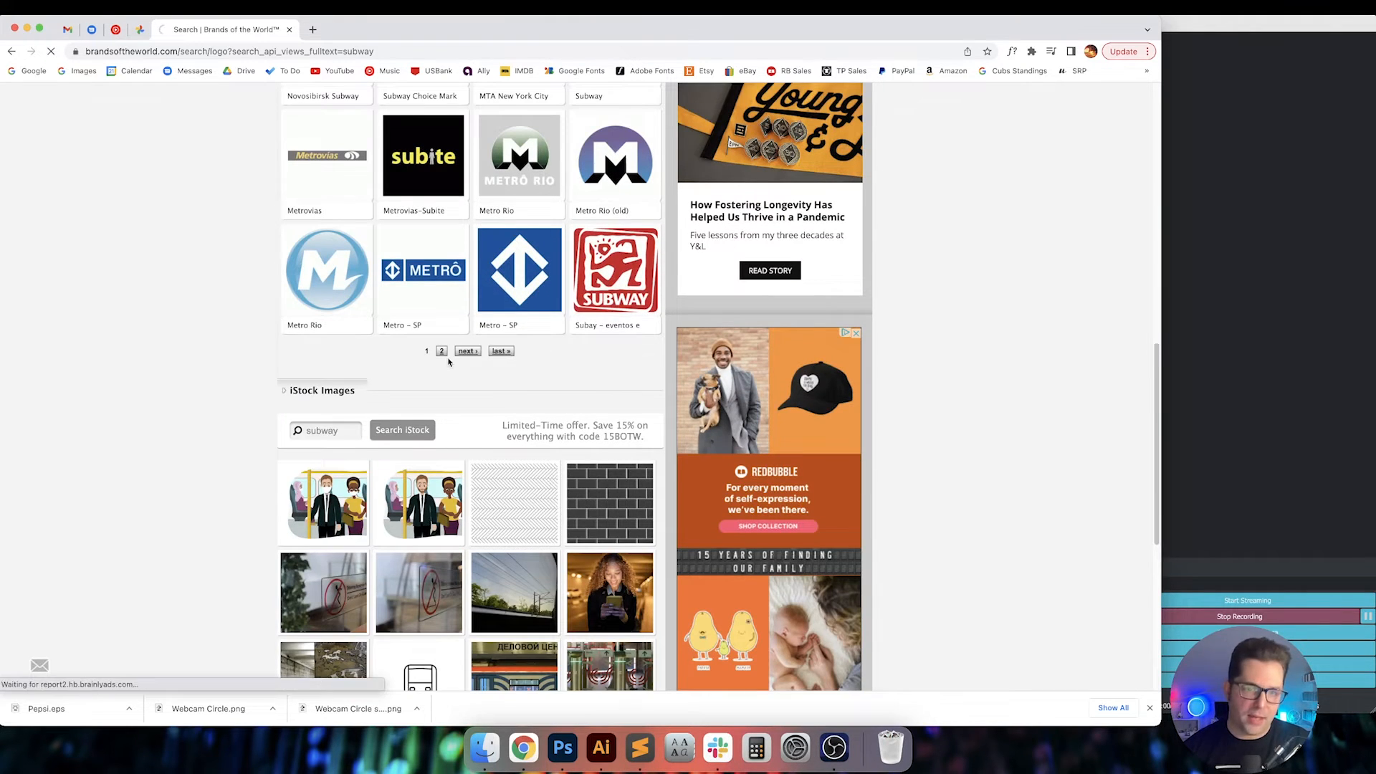
scroll(261, 294, down, 3)
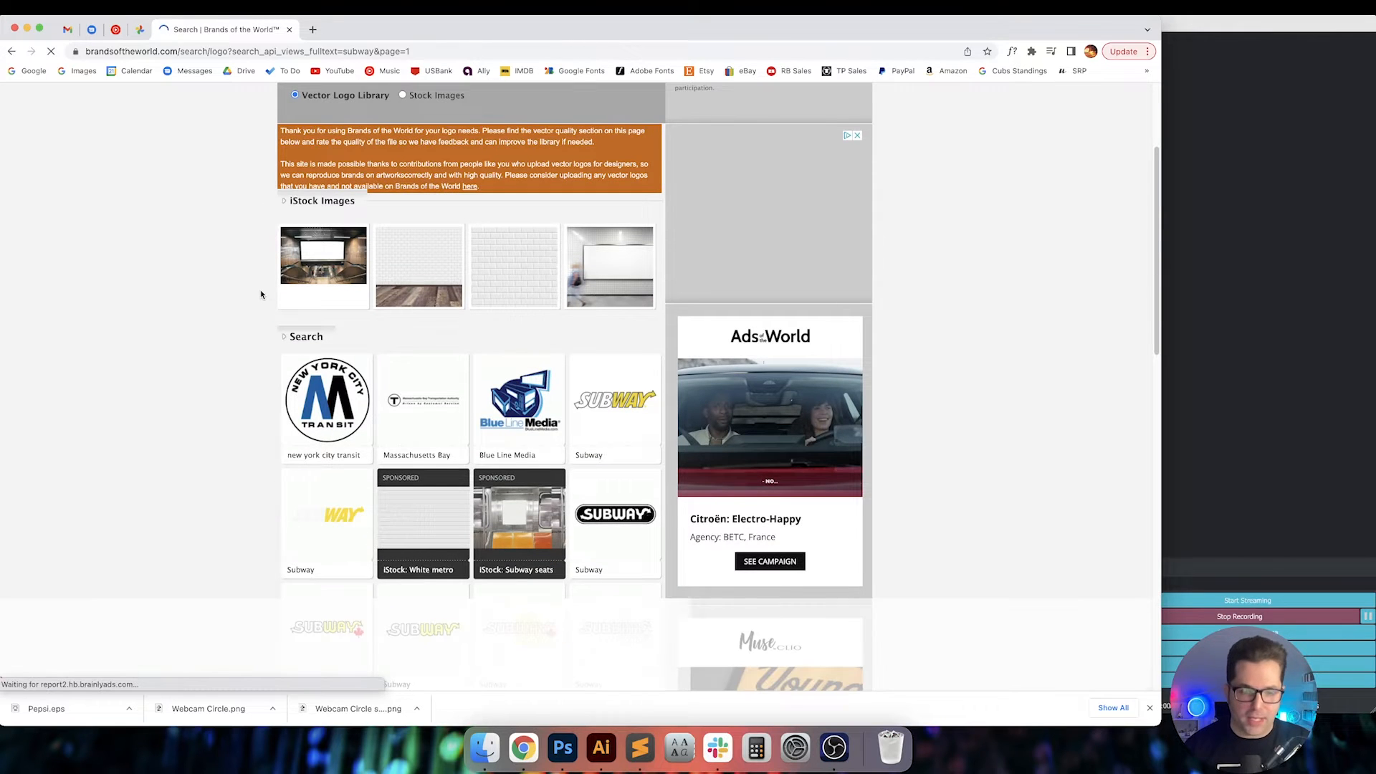
scroll(261, 294, down, 2)
click(616, 398)
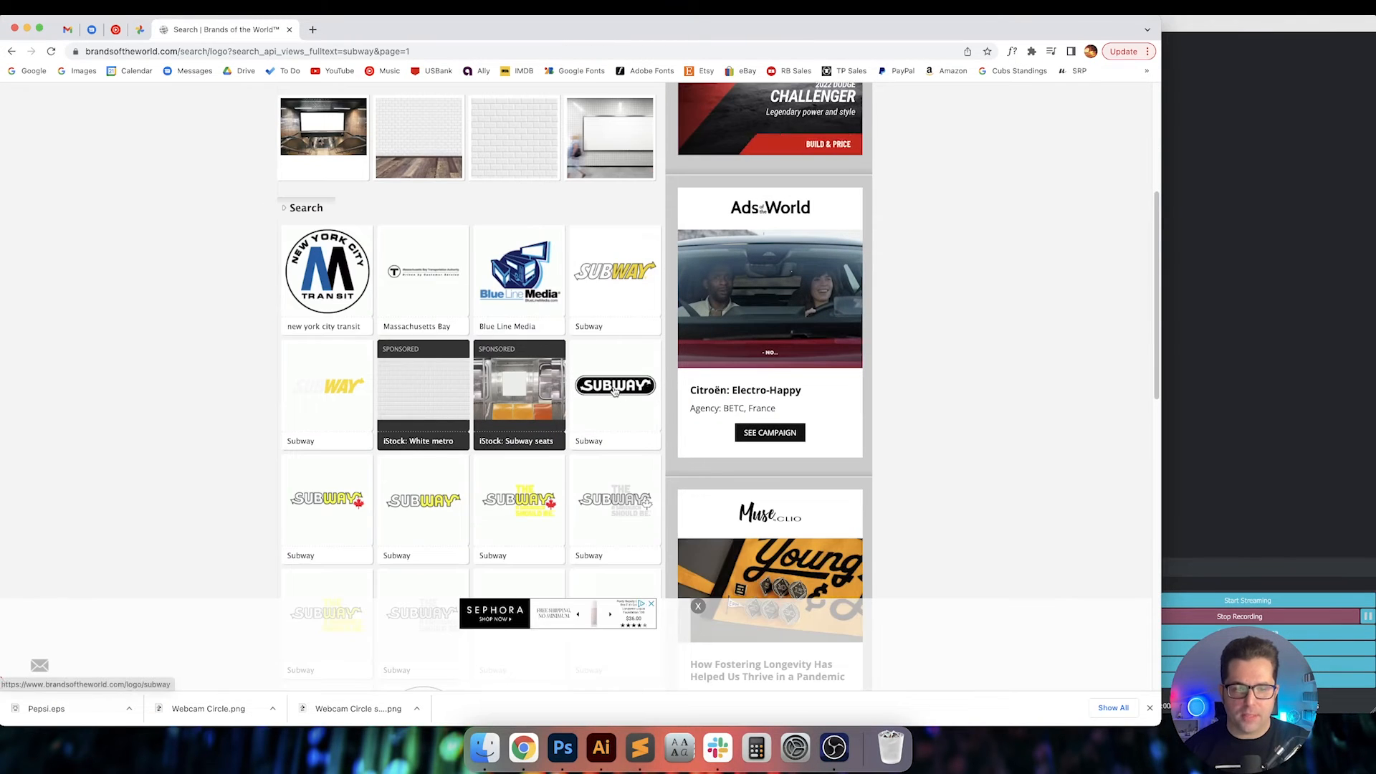
Copy the address of the black-and-white Subway logo page, switch to Safari and load brandsoftheworld.com/logo/subway there
scroll(579, 370, down, 5)
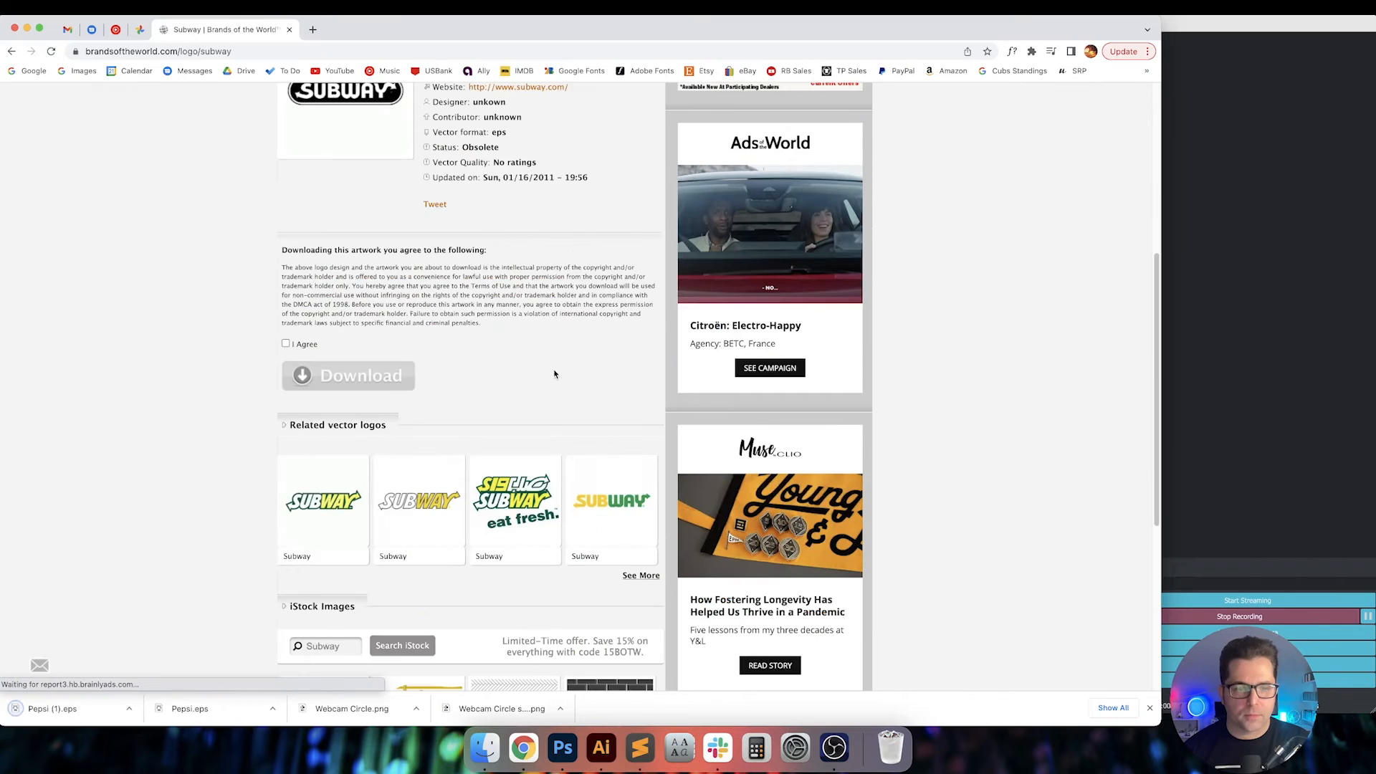
click(363, 53)
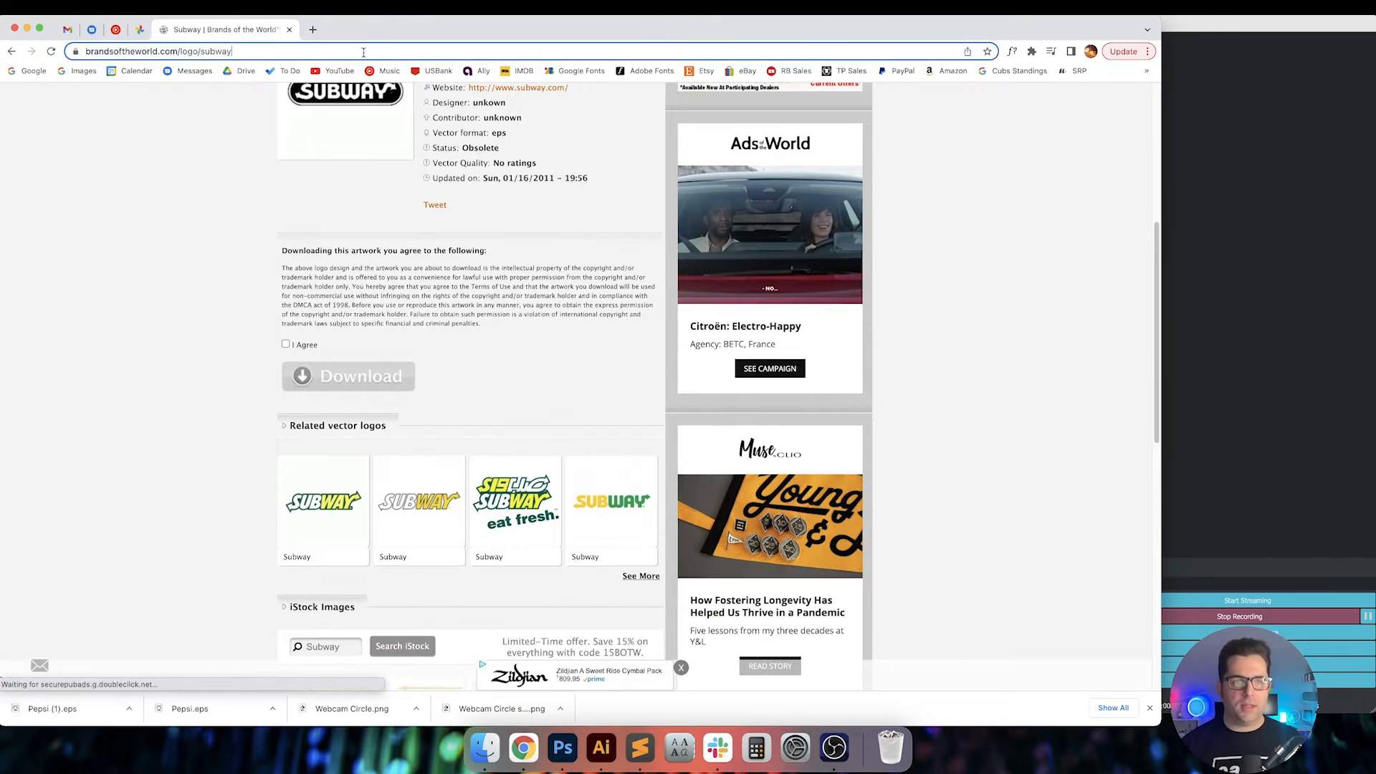
key(super+space)
text(safari)
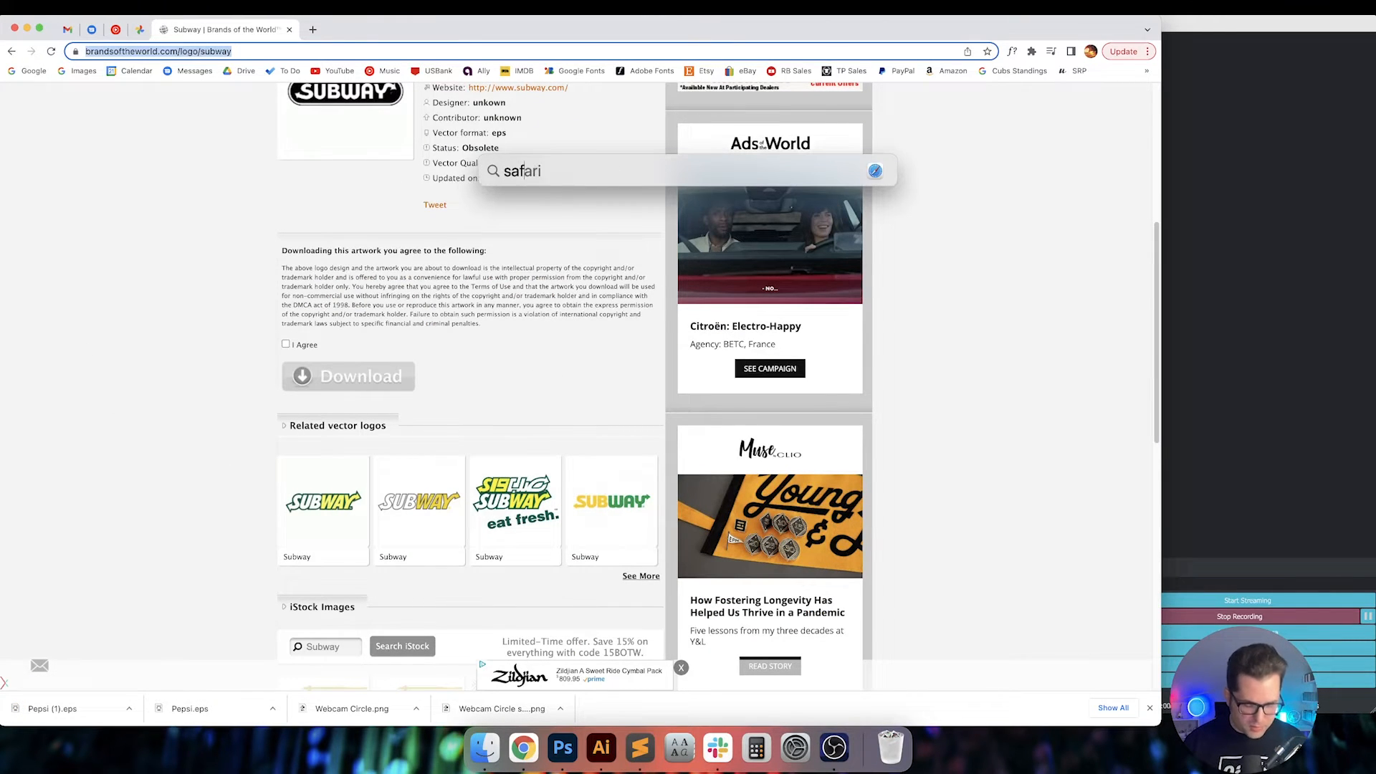
key(Return)
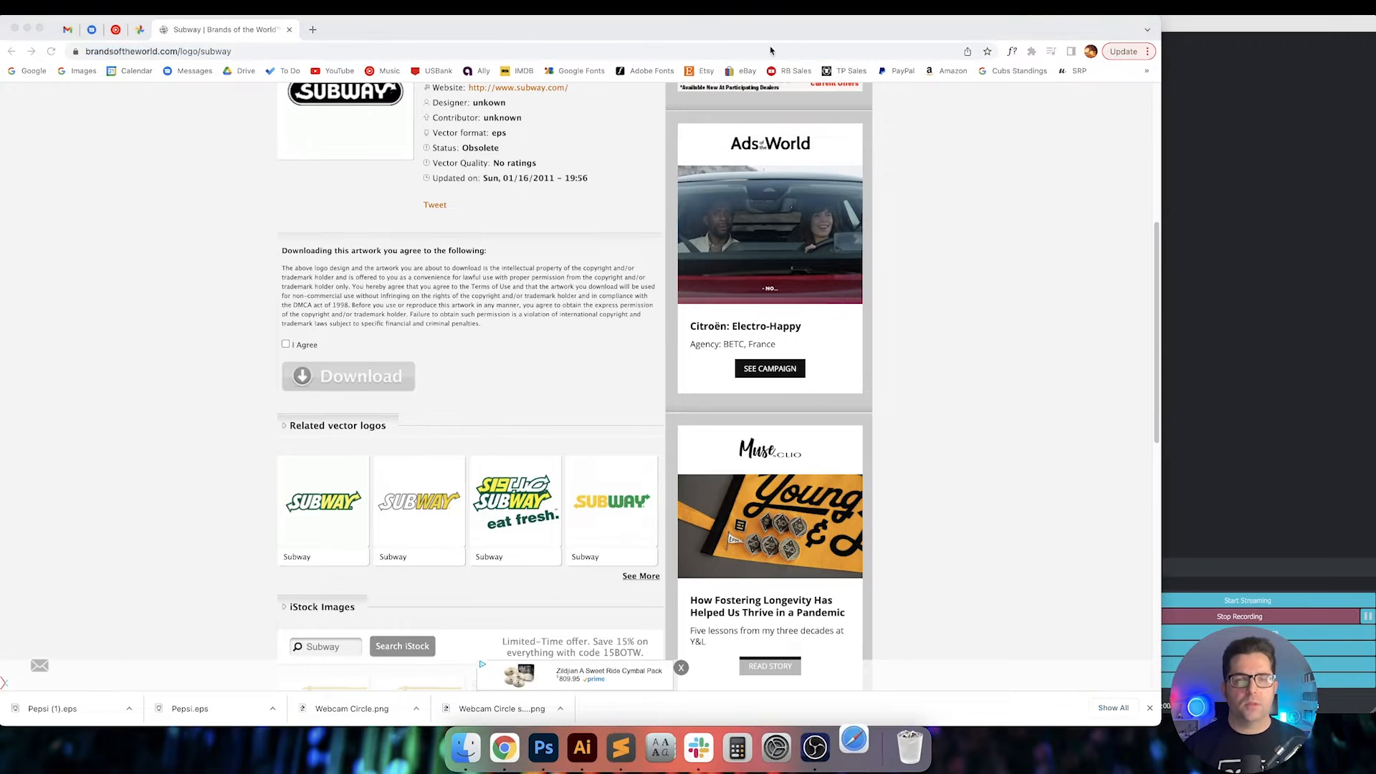
text(brandsoftheworld.com/logo/subway)
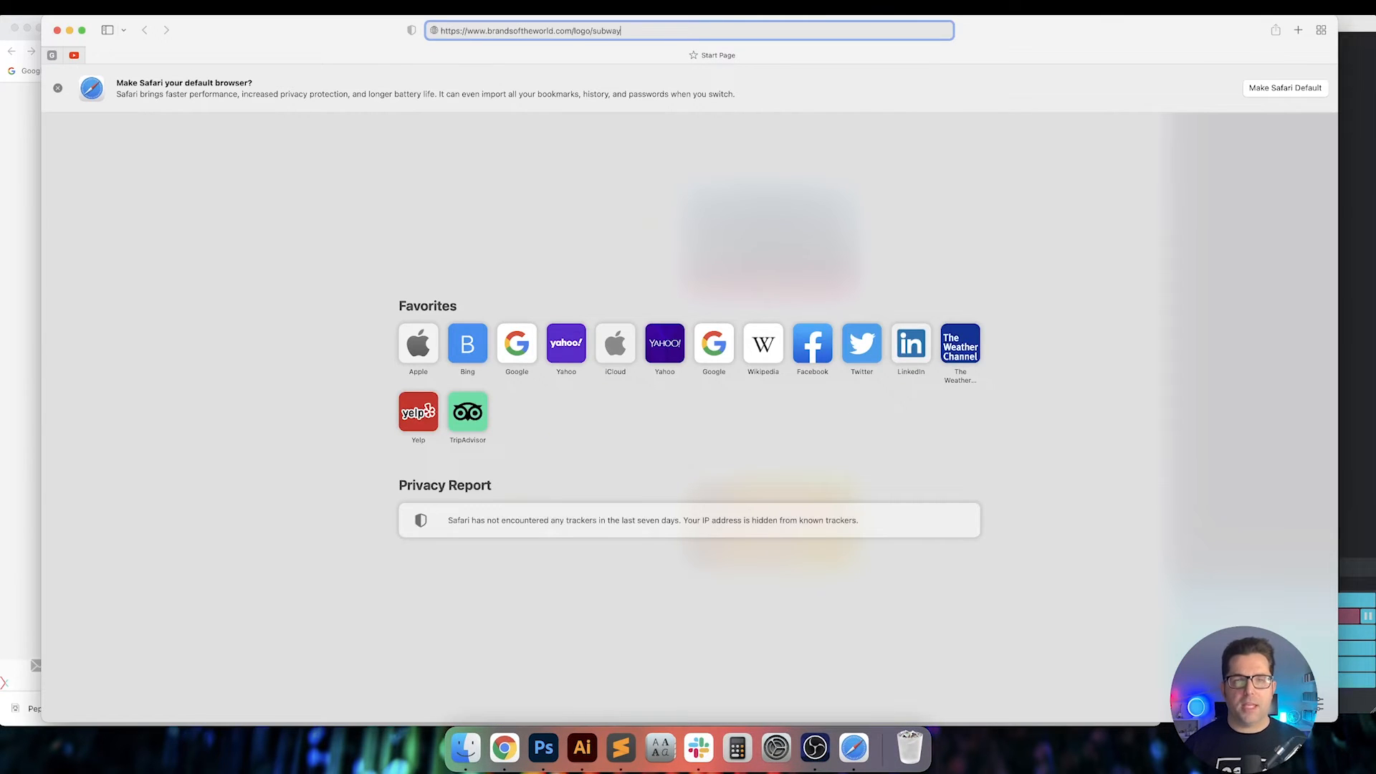
key(Return)
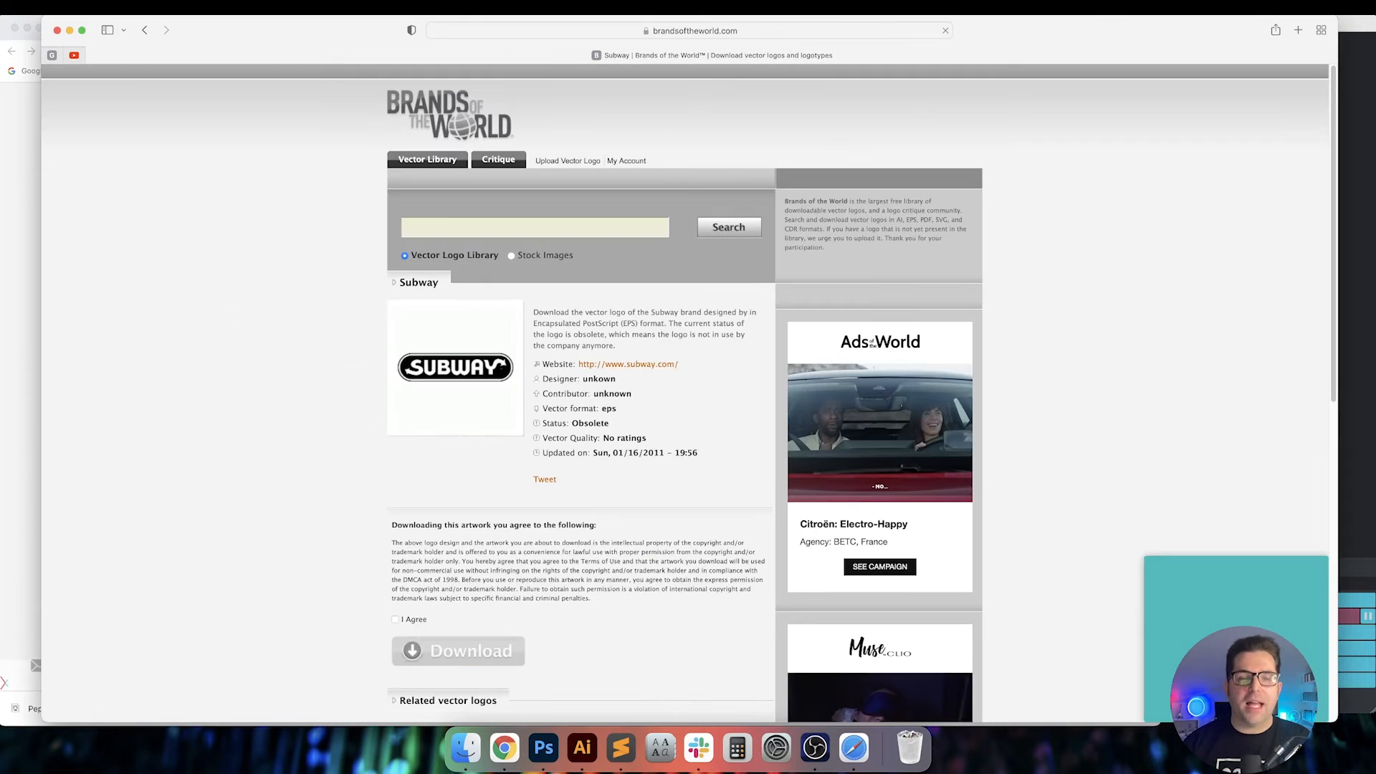
Agree to the artwork terms, download the Subway logo and open Subway.eps in Illustrator
scroll(412, 596, down, 3)
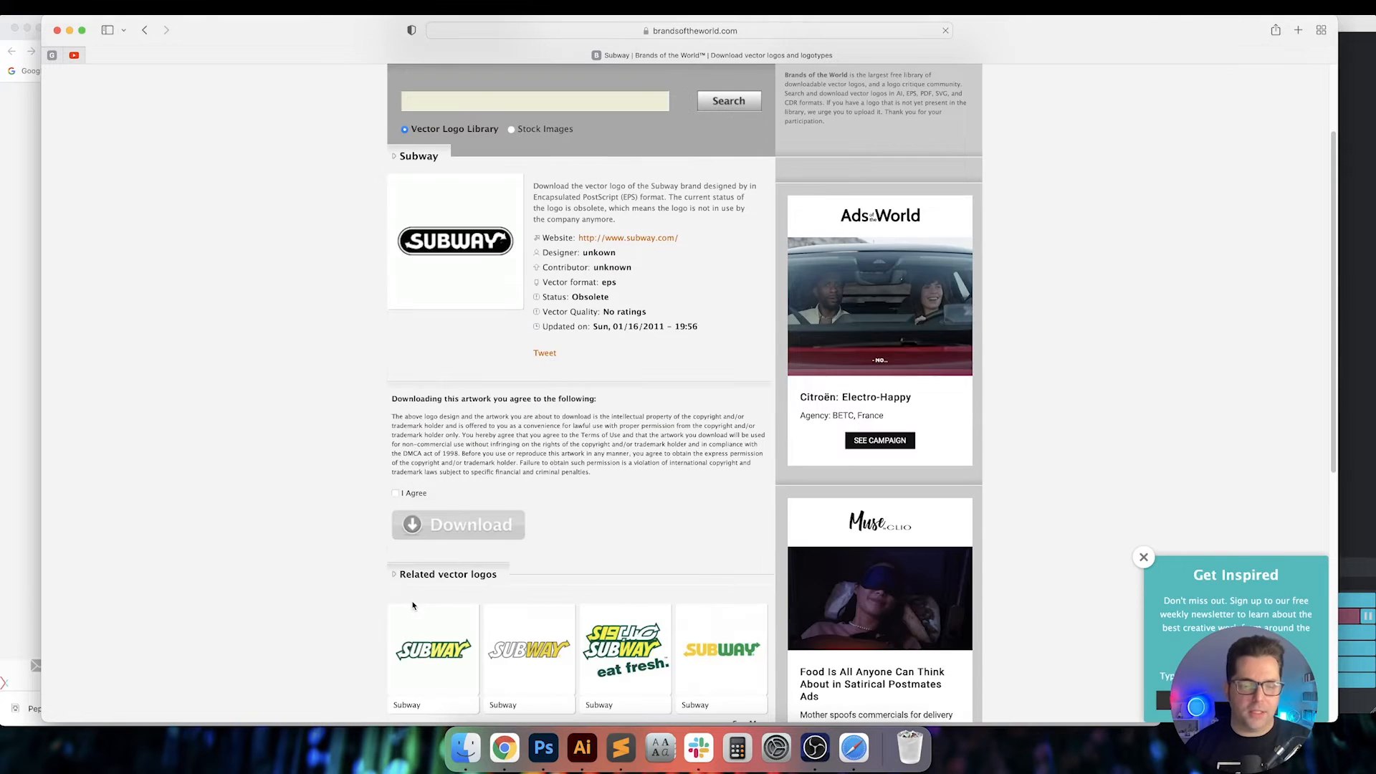
click(396, 493)
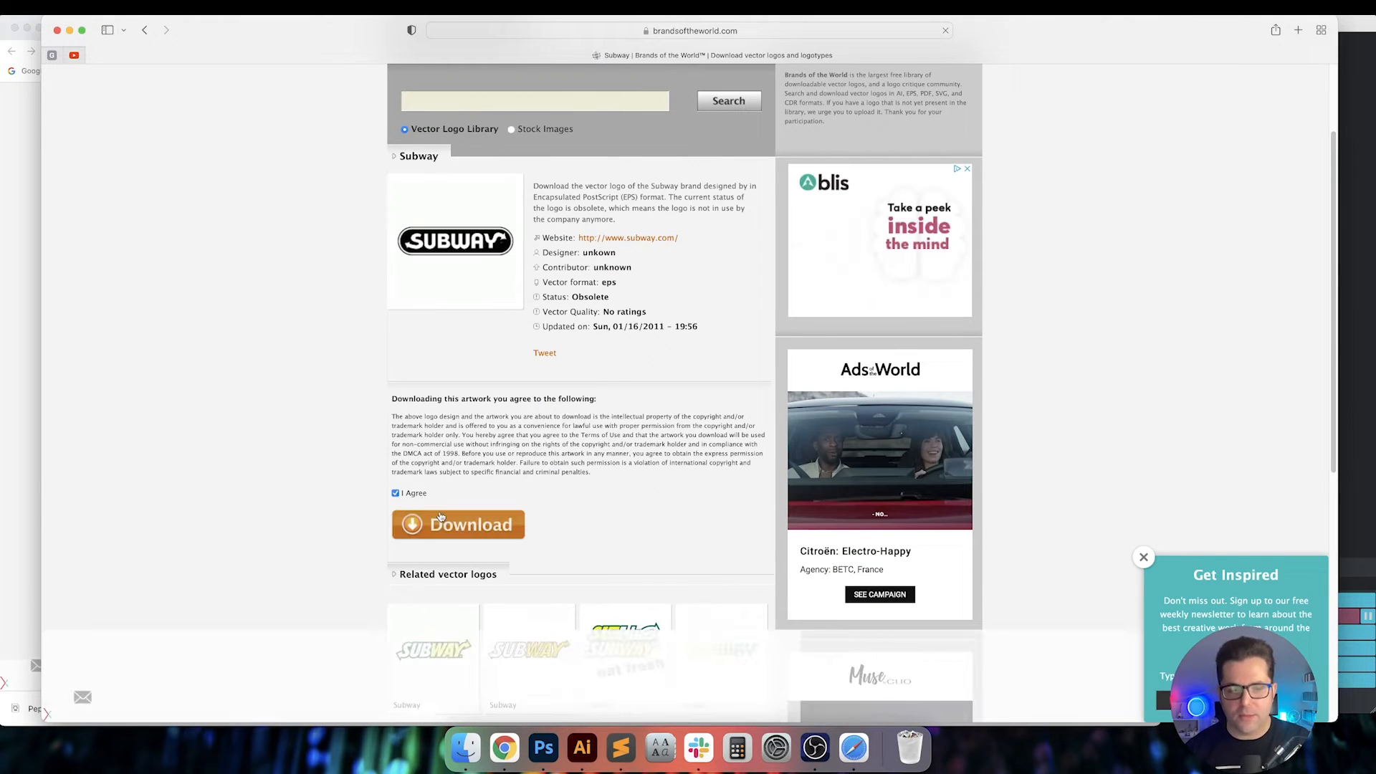
click(440, 515)
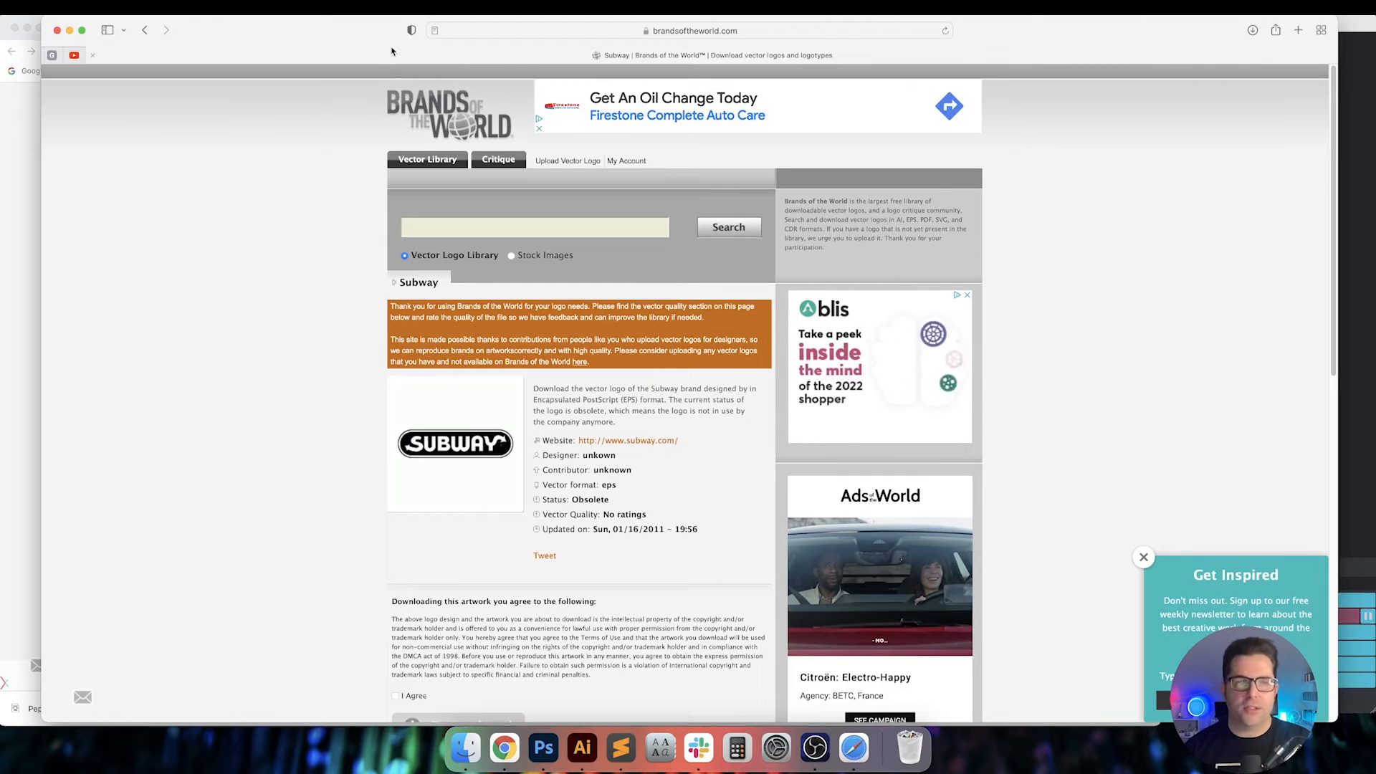
click(1252, 29)
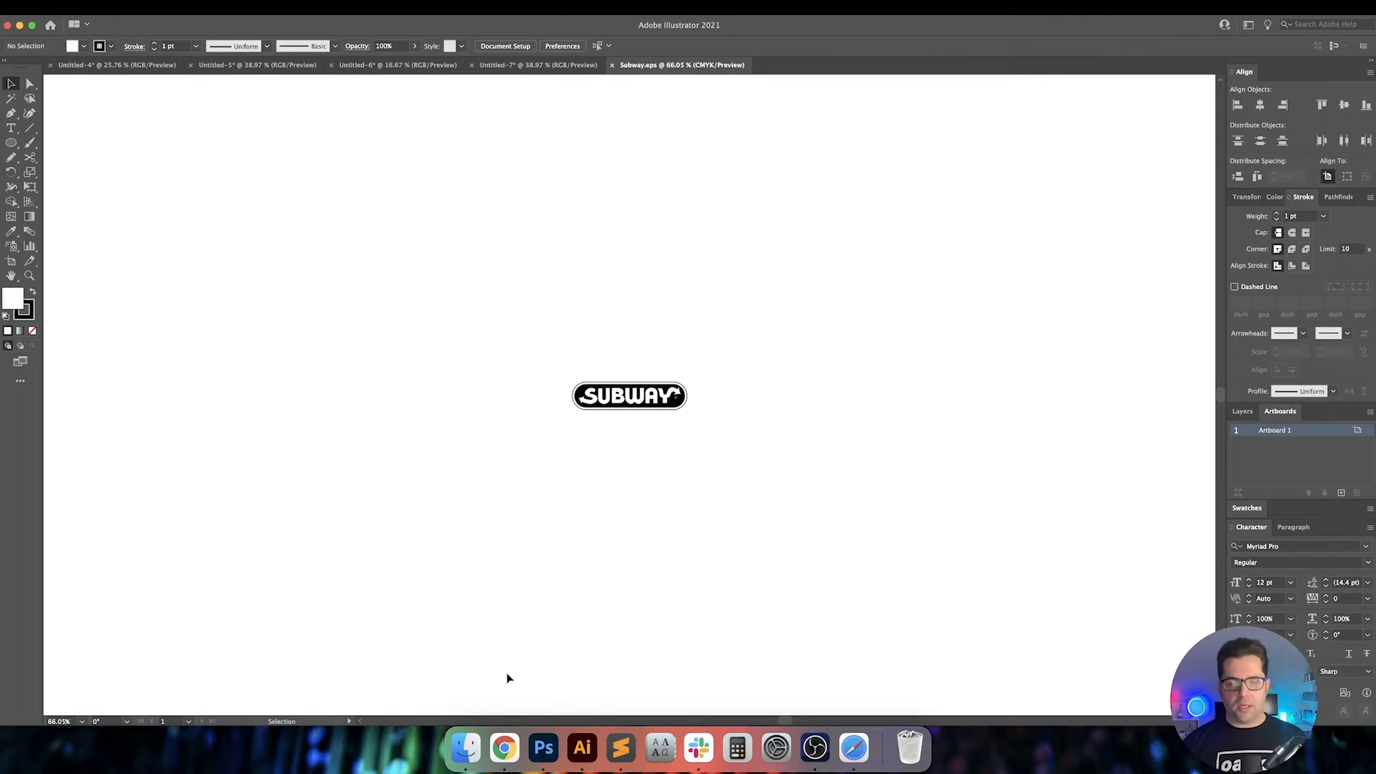
Open Pepsi.eps from the desktop in Illustrator and activate the Direct Selection tool
click(466, 748)
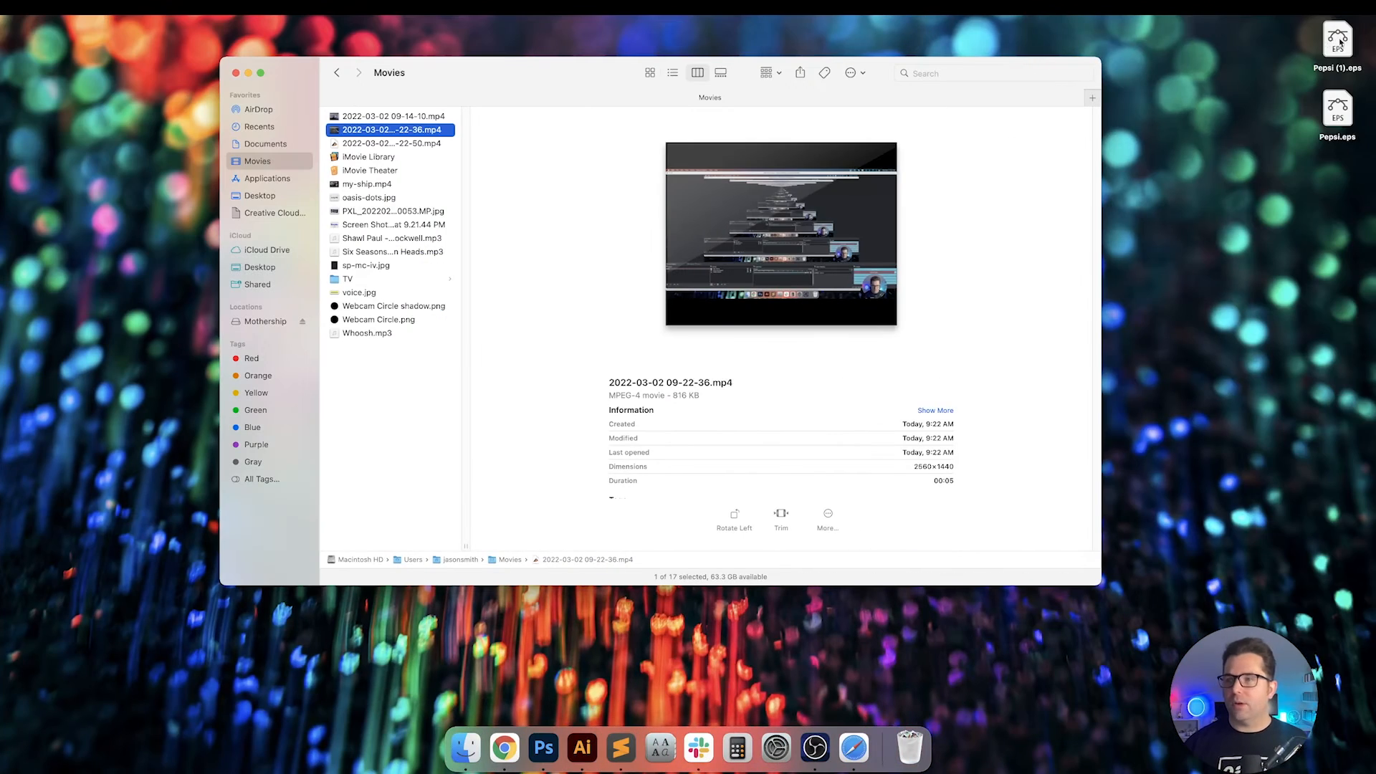
double_click(1347, 107)
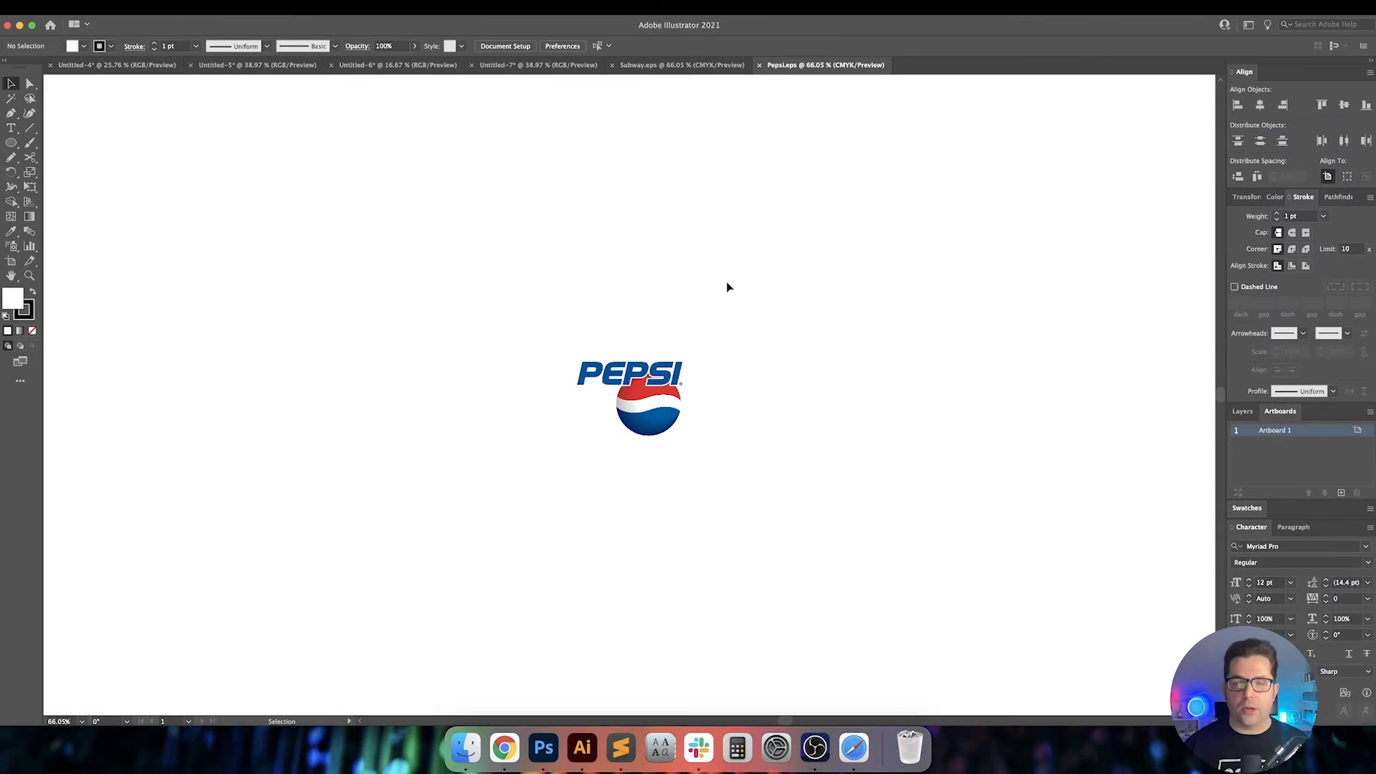
scroll(638, 385, up, 2)
key(a)
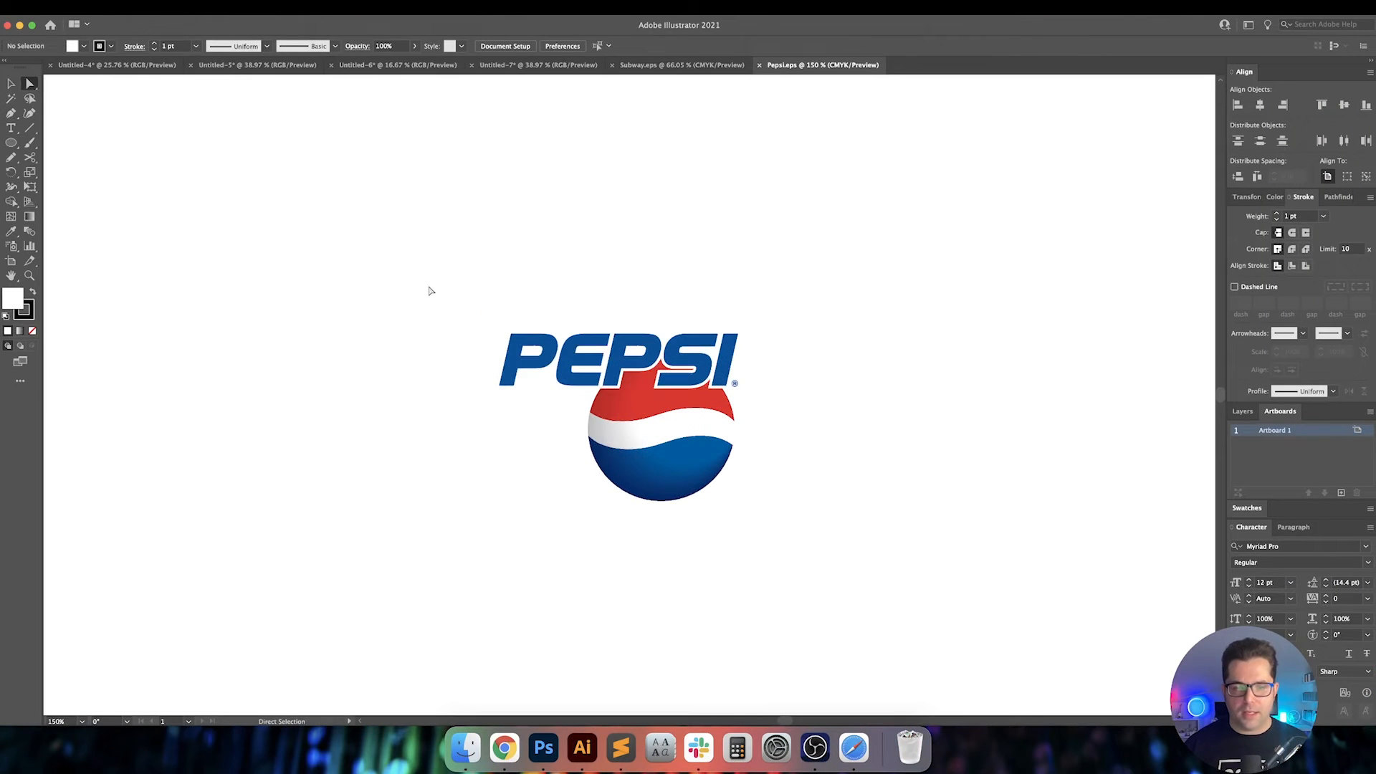
Delete the stray artwork above the Pepsi logo, and select and copy the whole logo
drag(413, 261, 849, 313)
key(Delete)
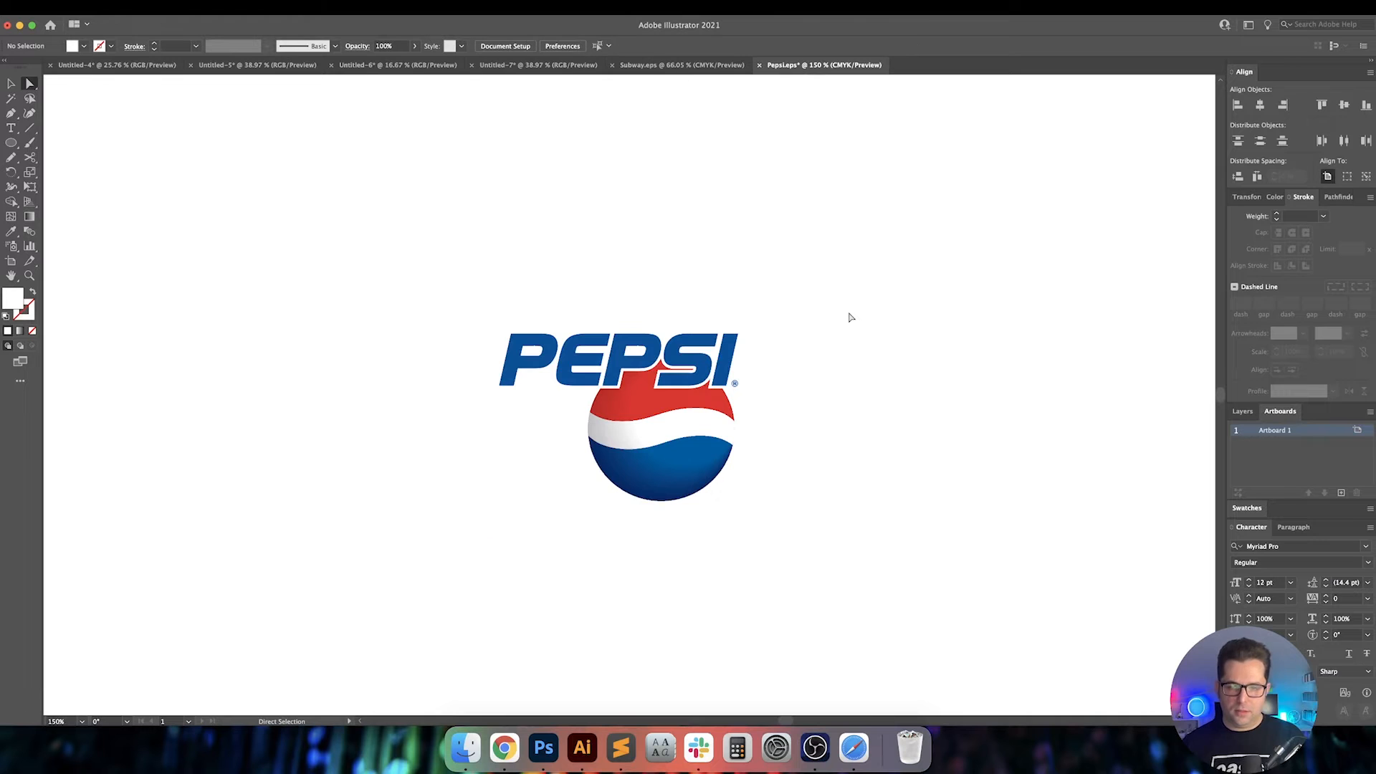
key(v)
key(super+a)
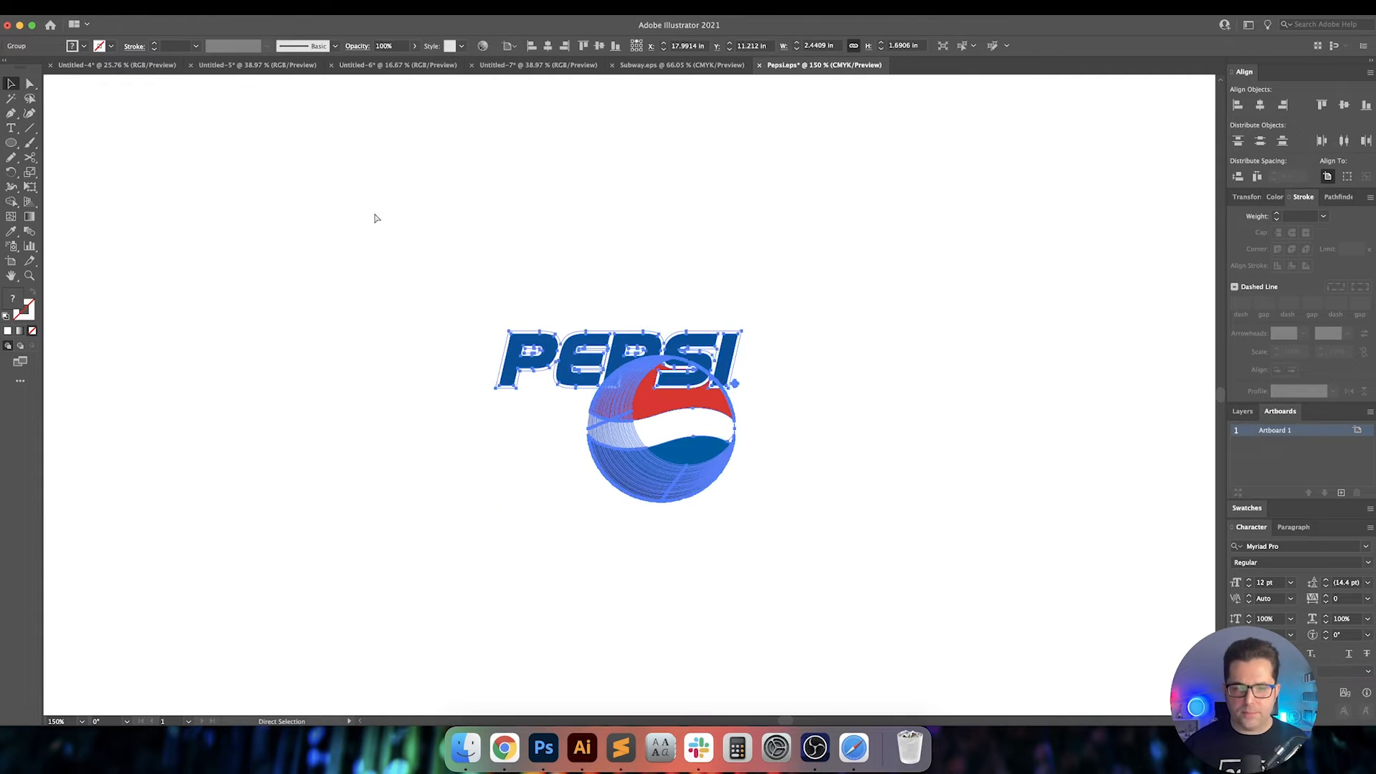
Paste the copied Pepsi logo into the green Waterbury poster document, Untitled-7
click(395, 66)
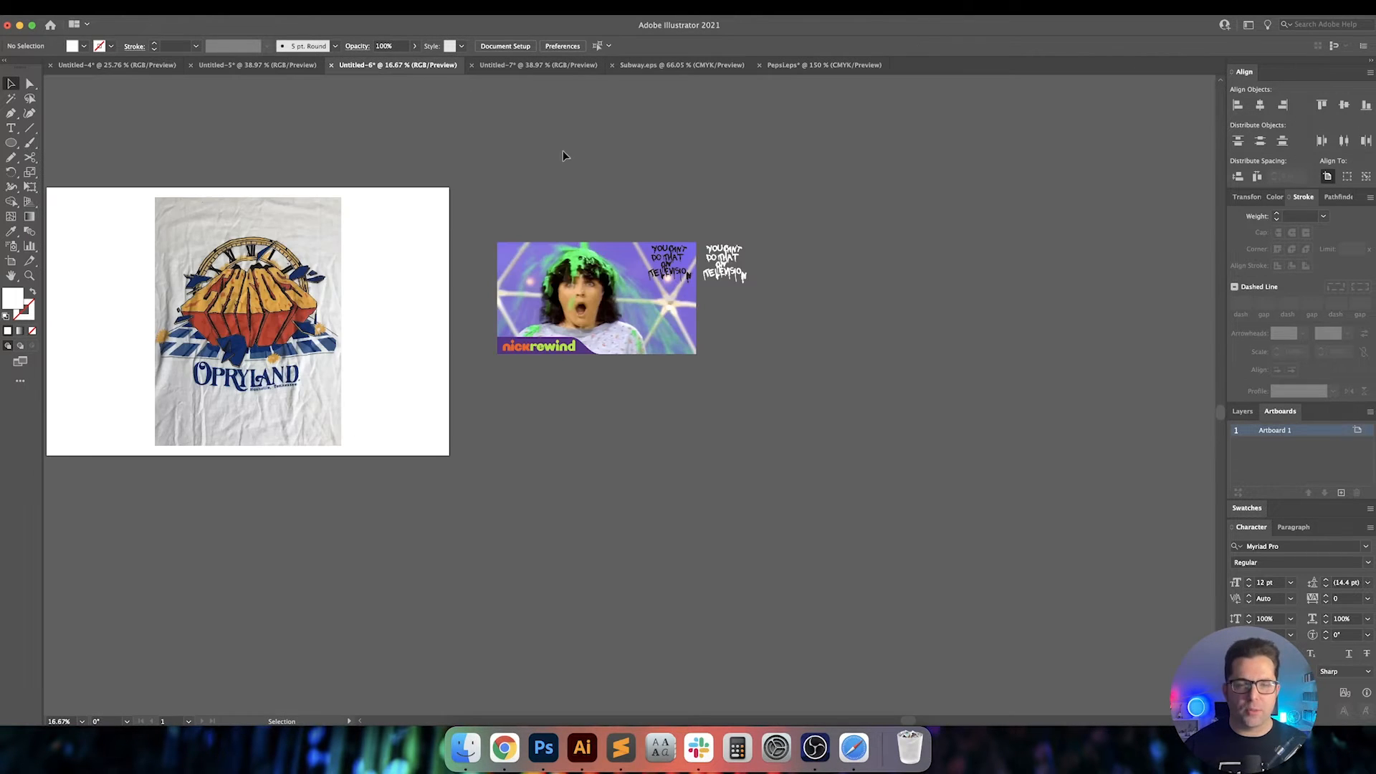
click(539, 65)
scroll(540, 349, down, 5)
scroll(540, 350, left, 3)
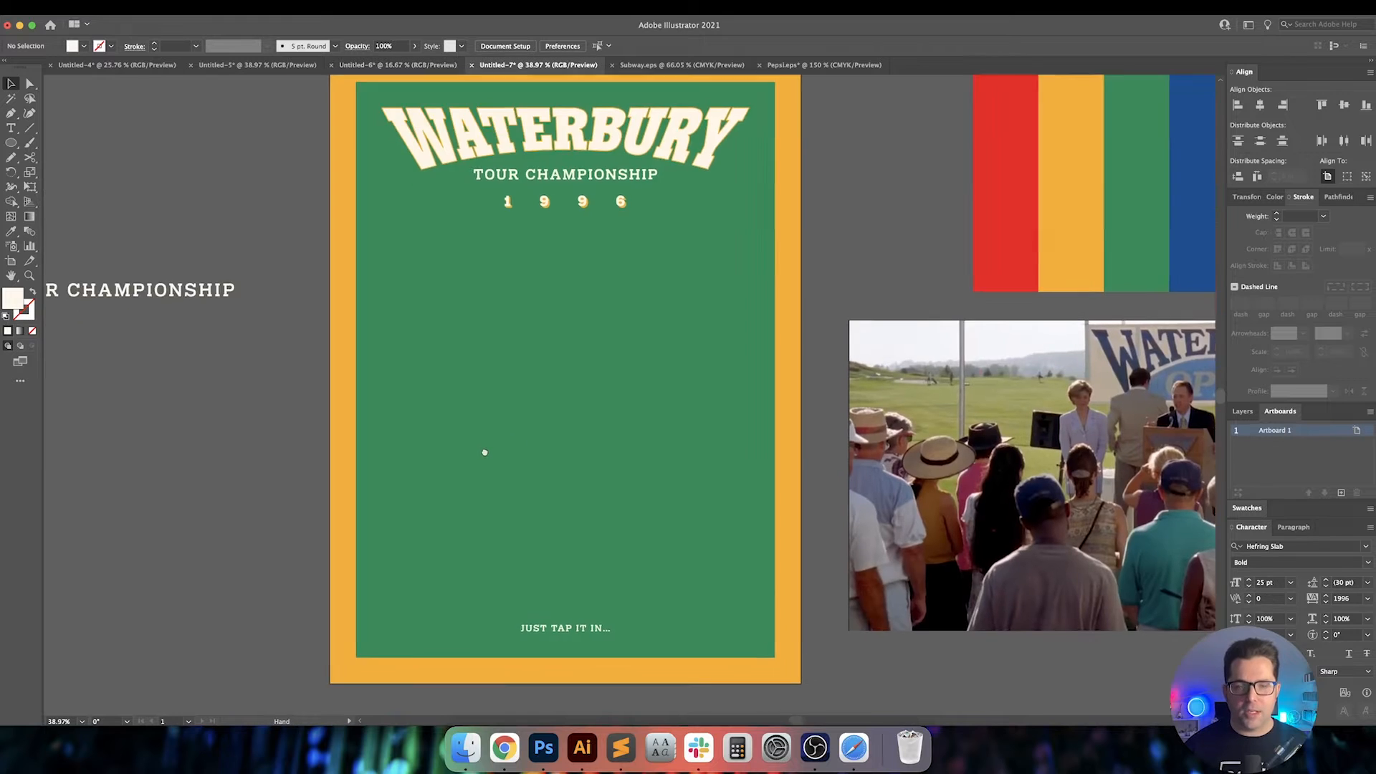
key(super+v)
key(super+equal)
key(super+equal)
key(super+equal)
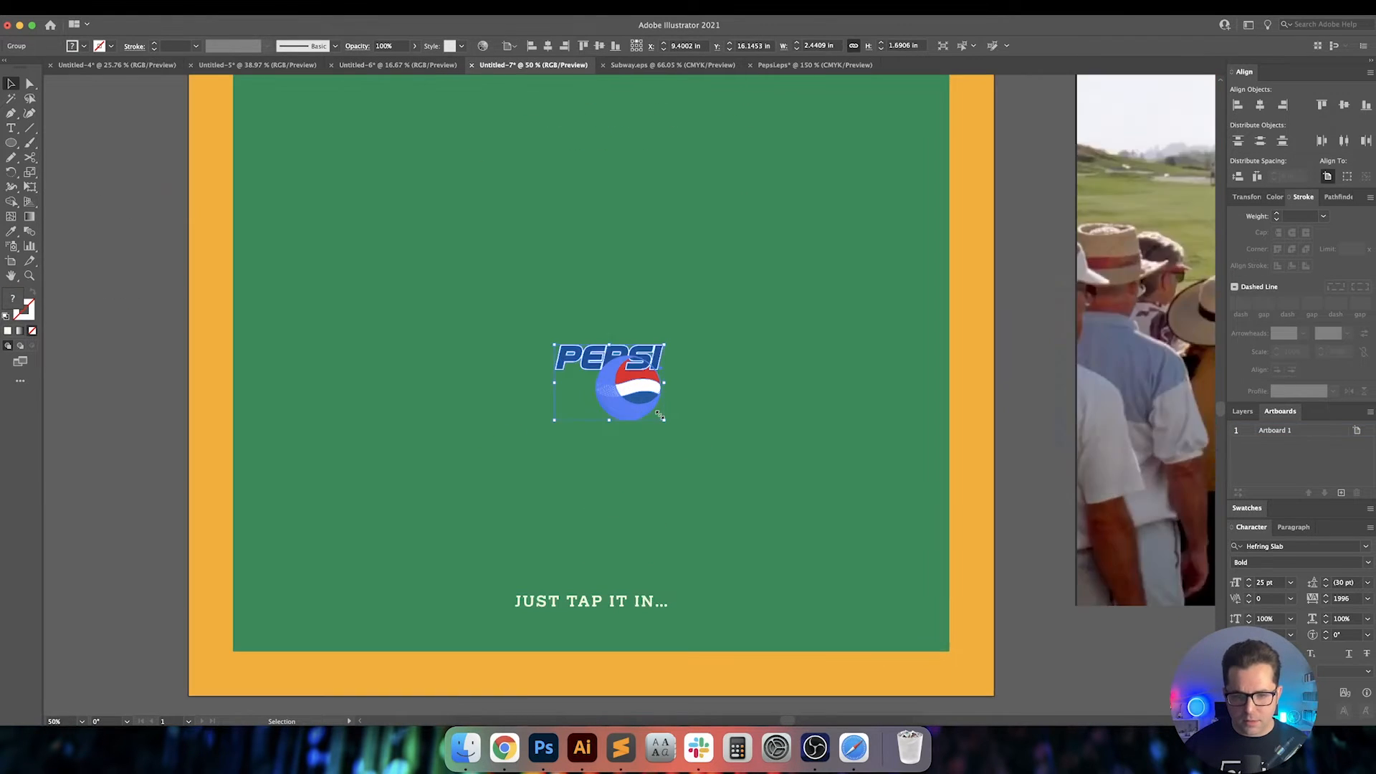
Move the pasted Pepsi logo off the poster into the empty area below its lower edge
drag(624, 385, 389, 505)
scroll(389, 505, down, 3)
scroll(389, 504, left, 4)
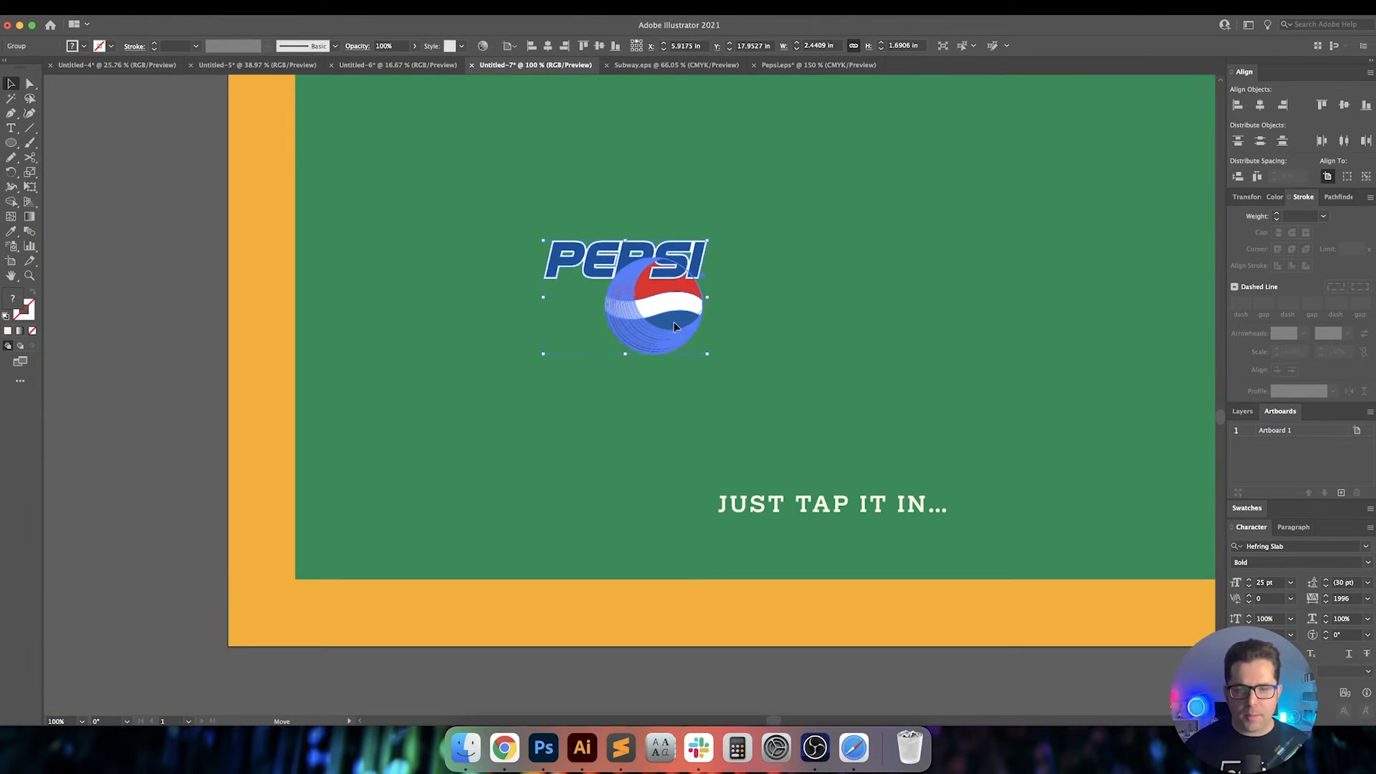
drag(674, 321, 574, 522)
key(space)
Delete the PEPSI lettering across the top of the ball, keeping the ball itself
key(a)
key(super+shift+a)
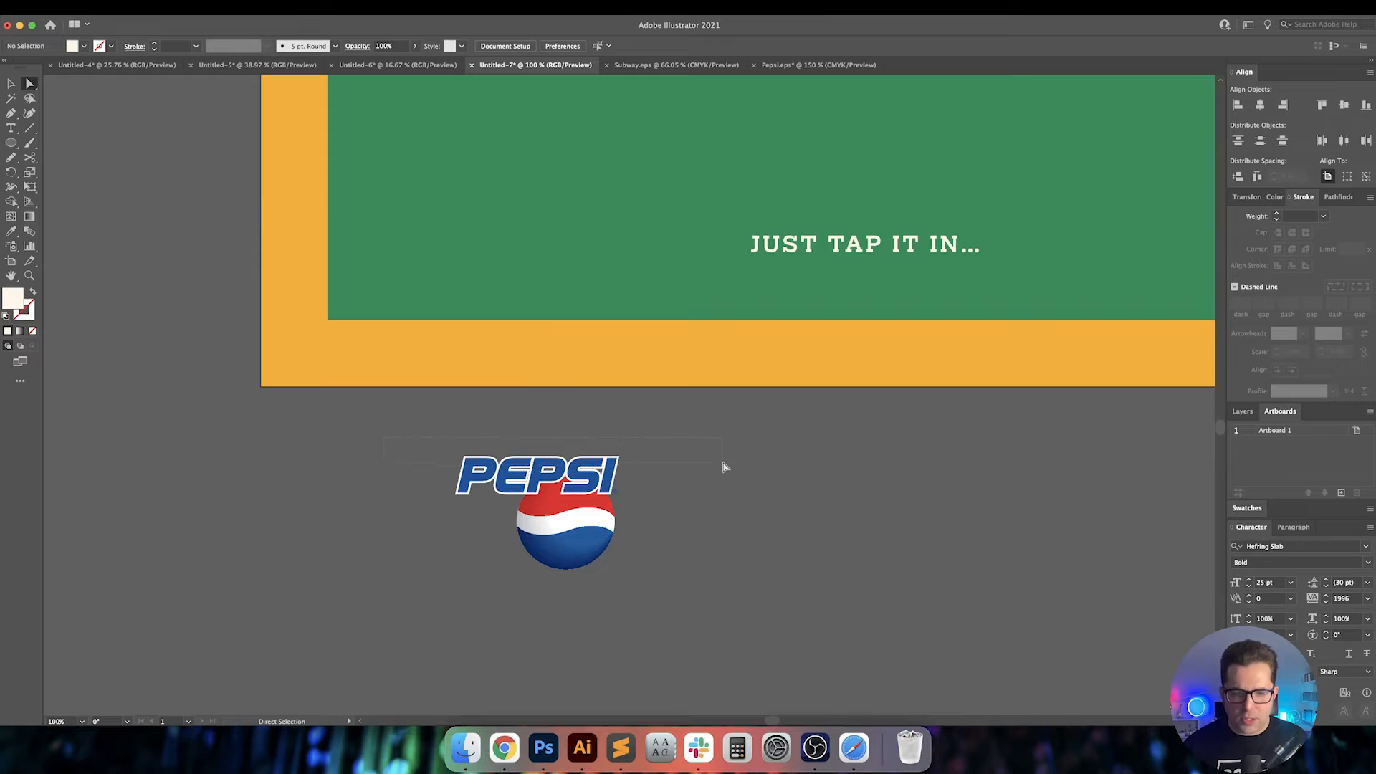
drag(722, 467, 724, 467)
key(Delete)
scroll(570, 491, up, 5)
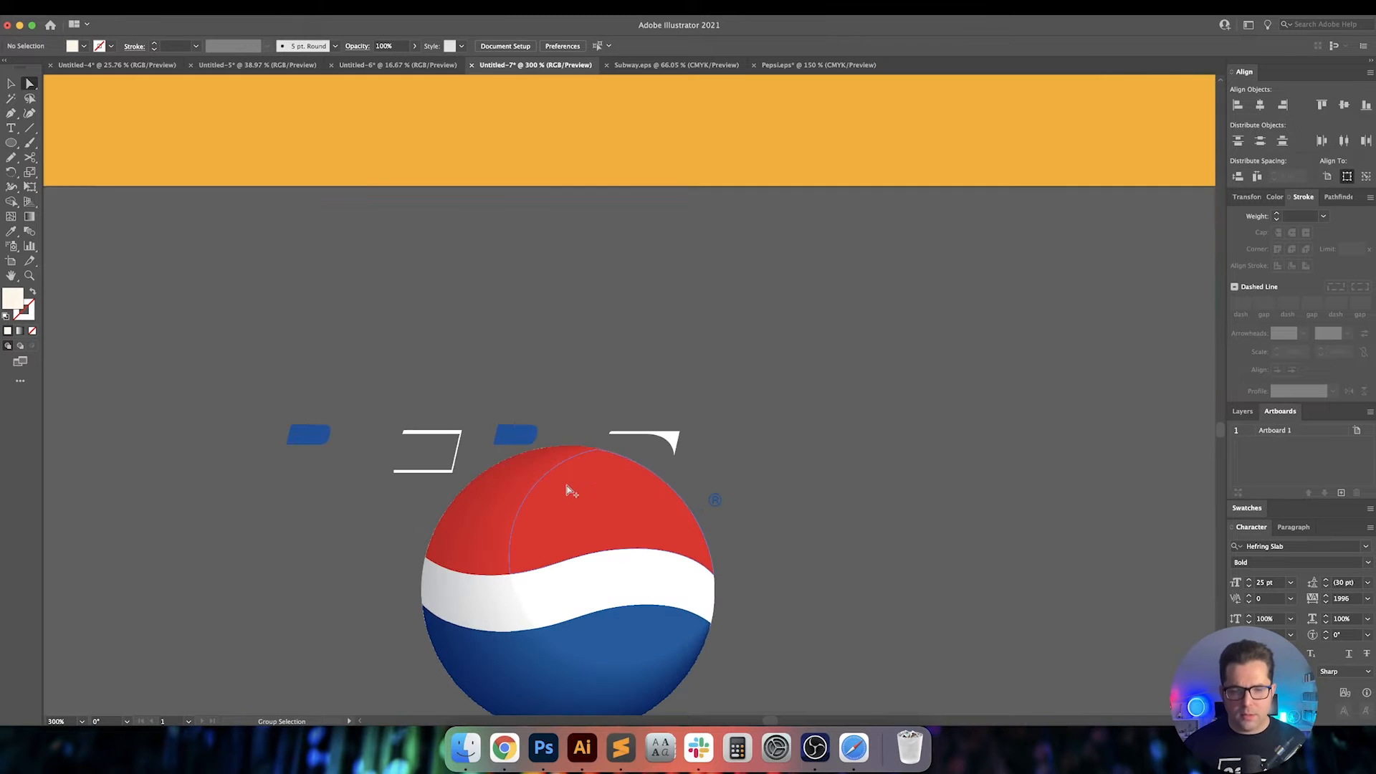
Delete the leftover blue and white letter fragments above the ball
scroll(500, 410, down, 2)
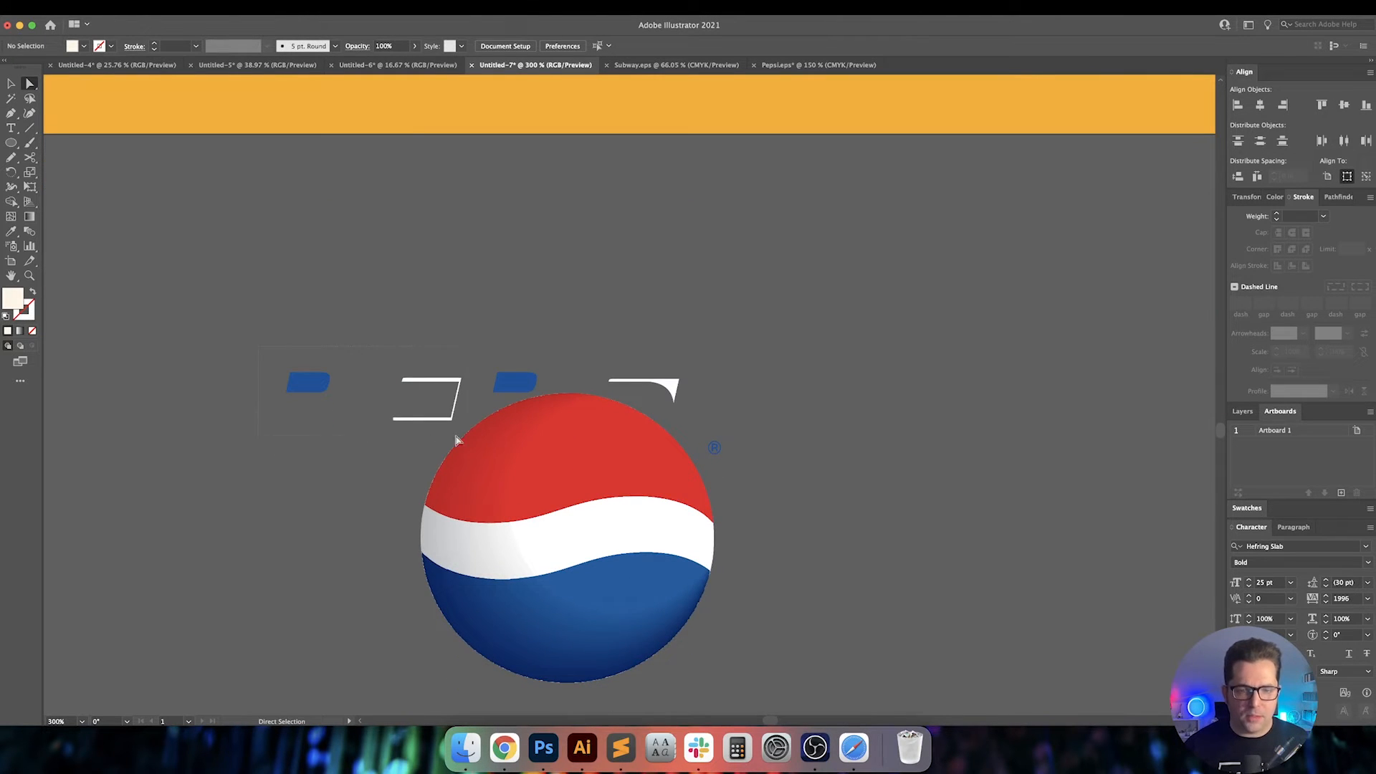
drag(468, 428, 467, 428)
key(Delete)
drag(538, 379, 539, 380)
key(Delete)
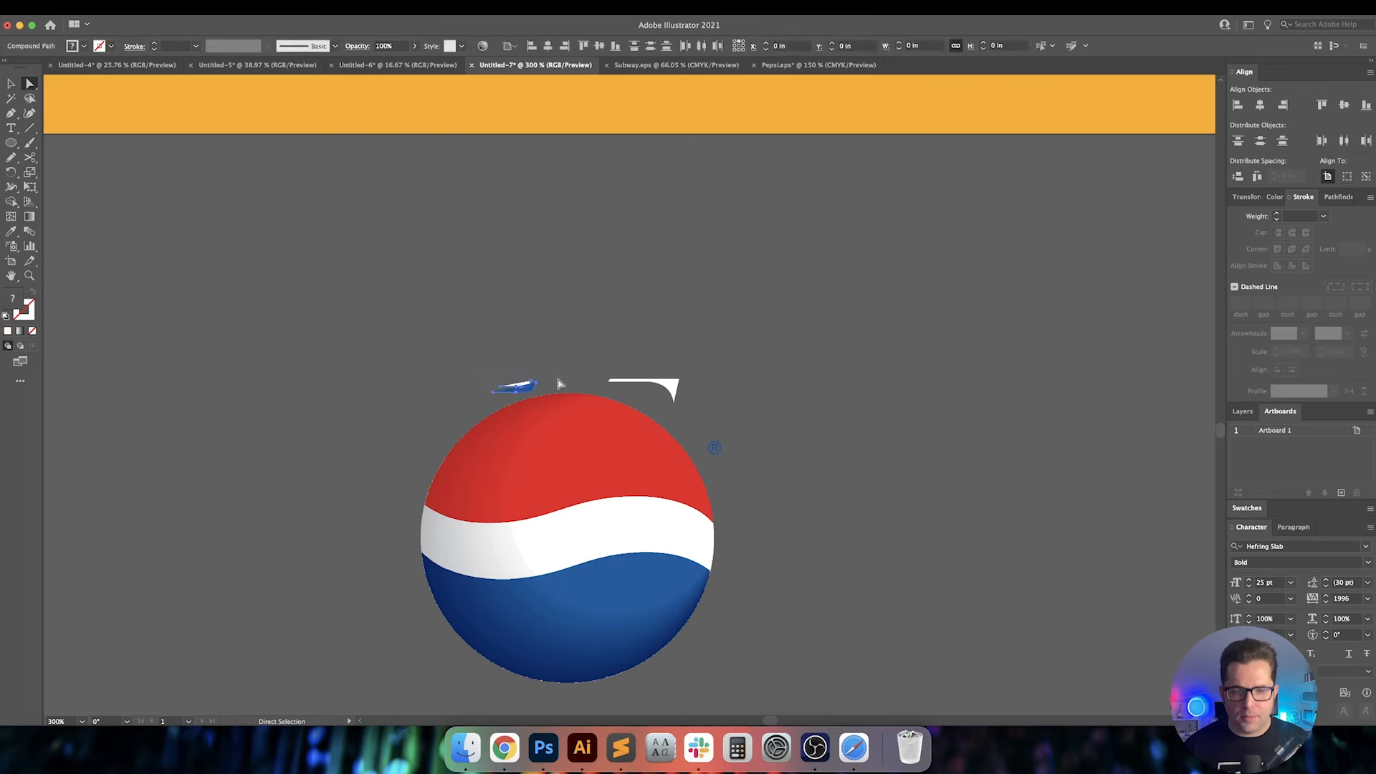
drag(705, 389, 705, 390)
key(Delete)
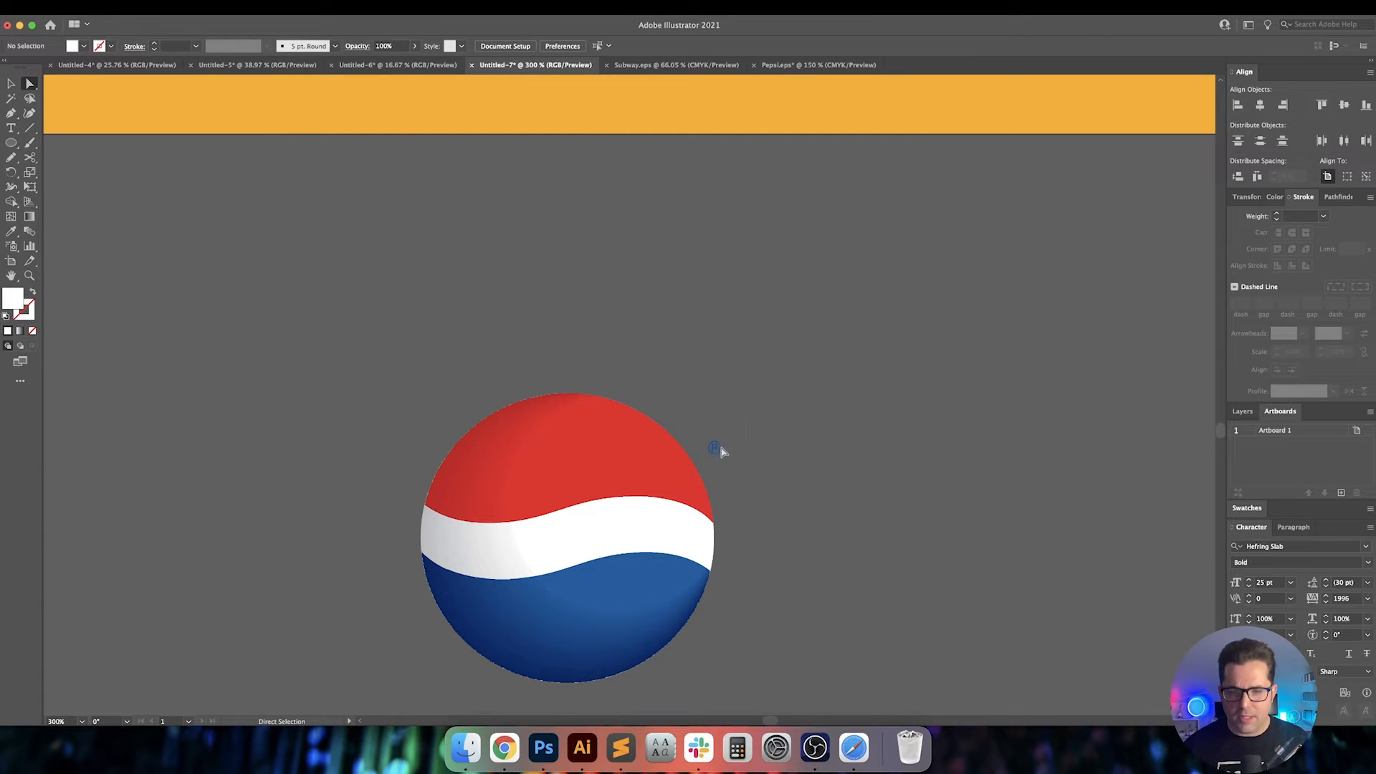
Delete the registered-trademark symbol beside the ball
drag(720, 451, 708, 465)
key(Delete)
key(v)
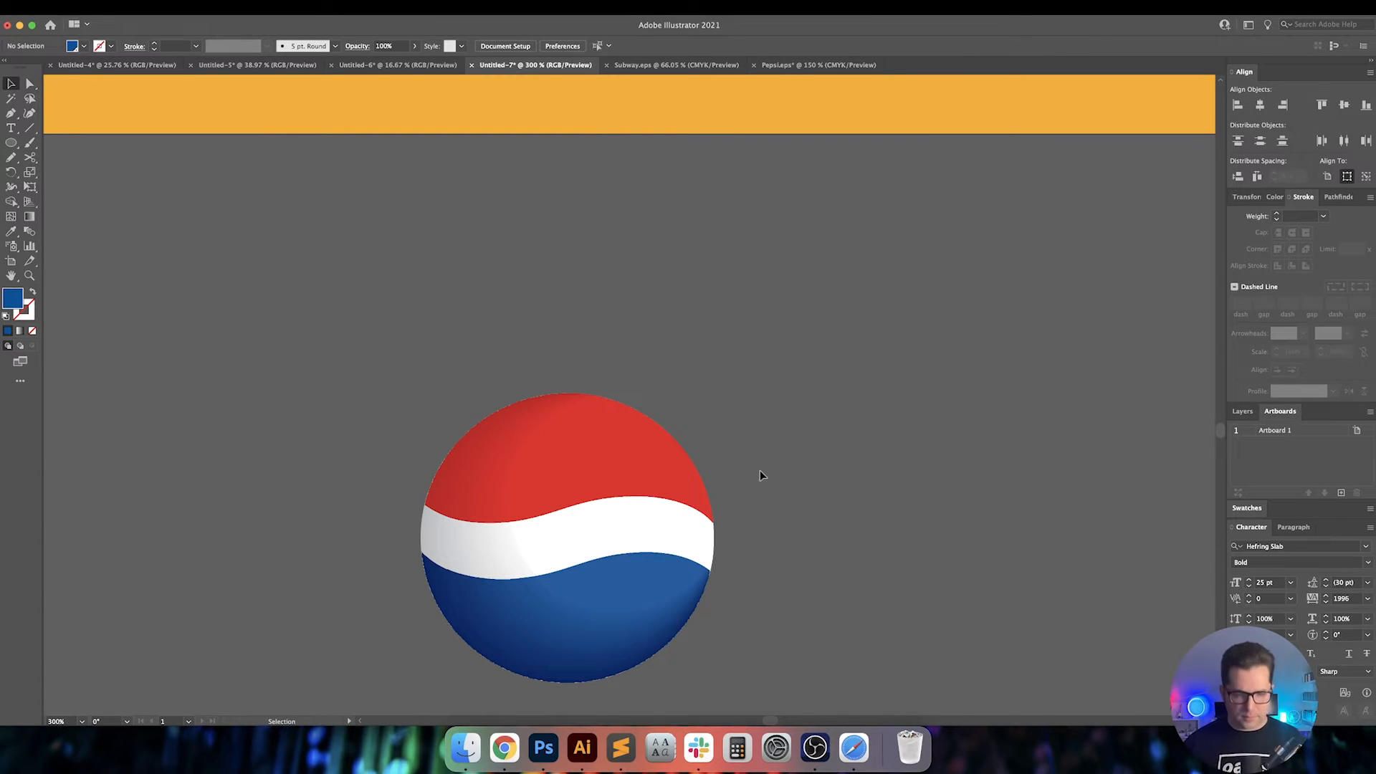
Try to remove the light gray backing circle behind the ball's red, white and blue shapes
scroll(516, 407, up, 10)
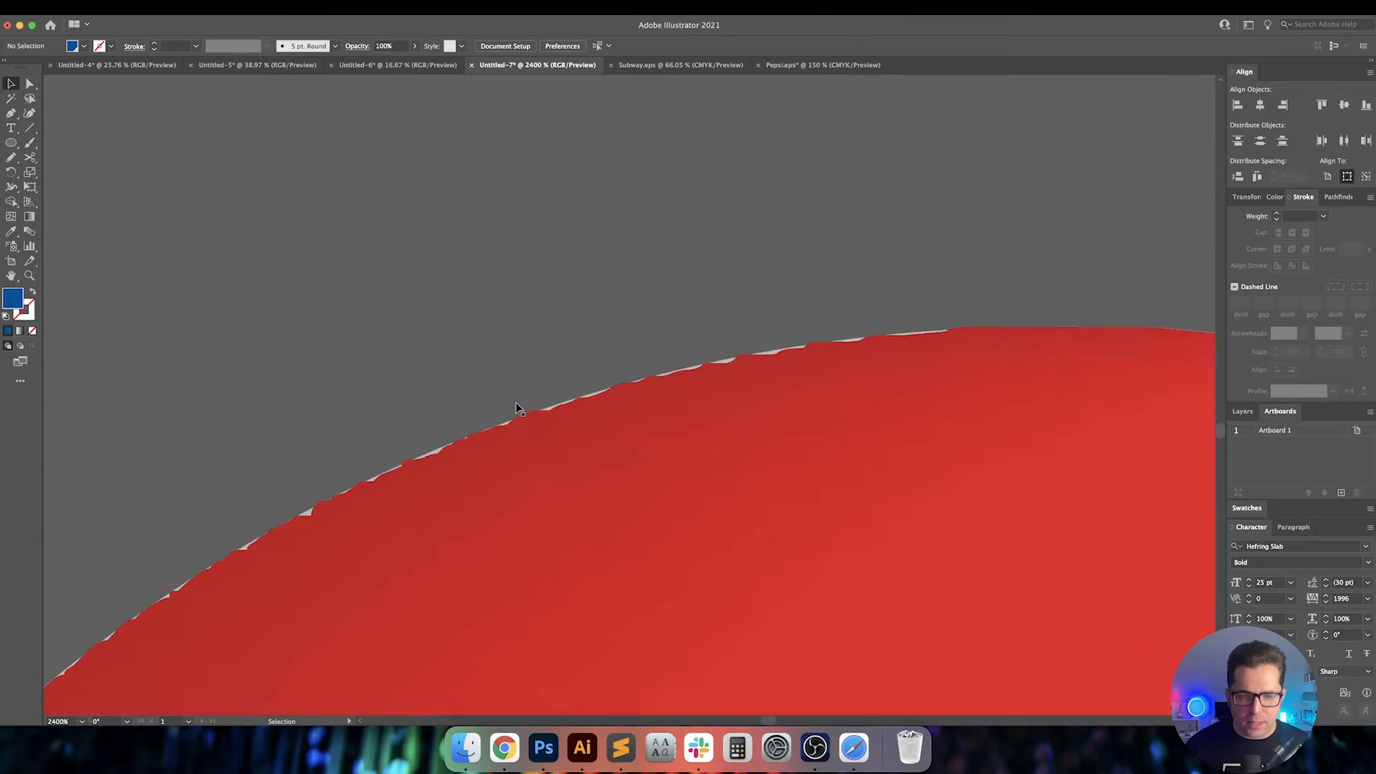
key(a)
click(606, 416)
scroll(609, 413, down, 10)
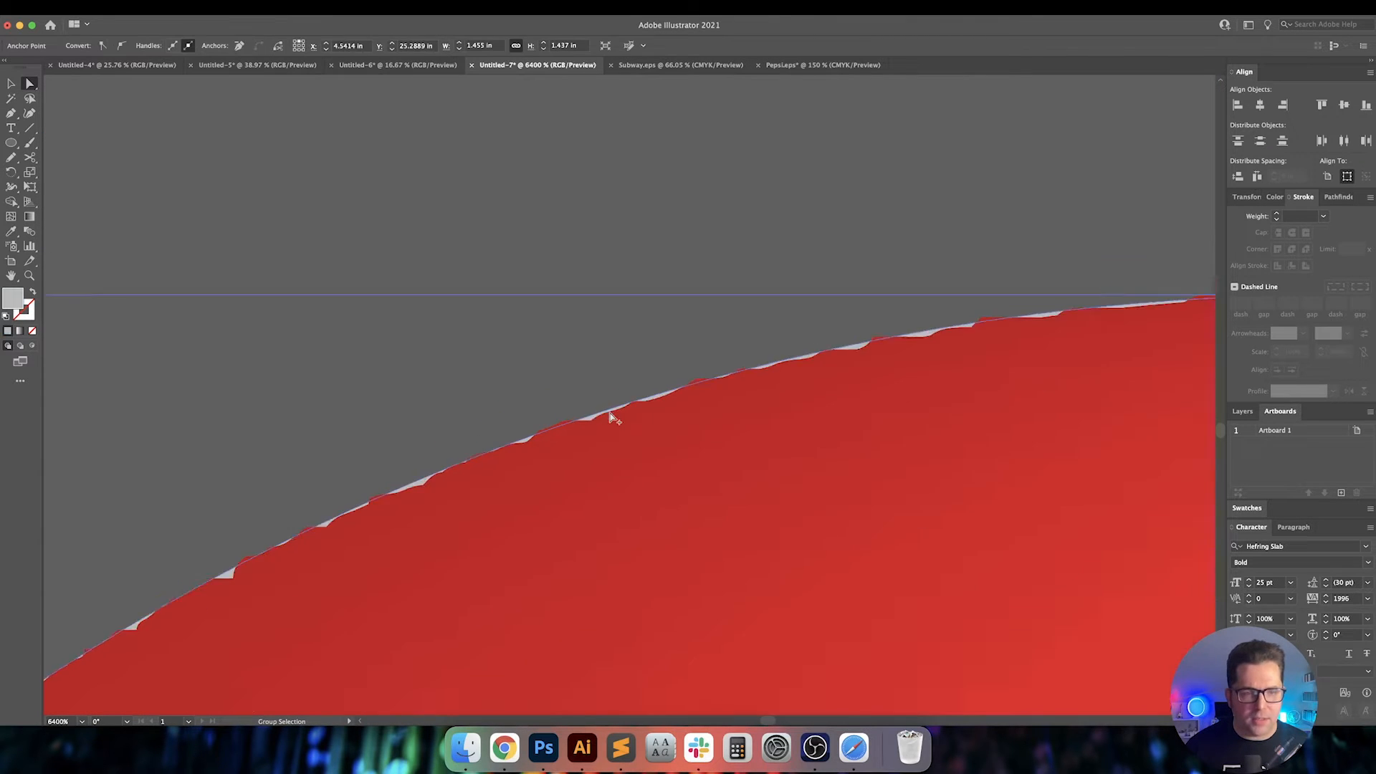
scroll(564, 423, up, 5)
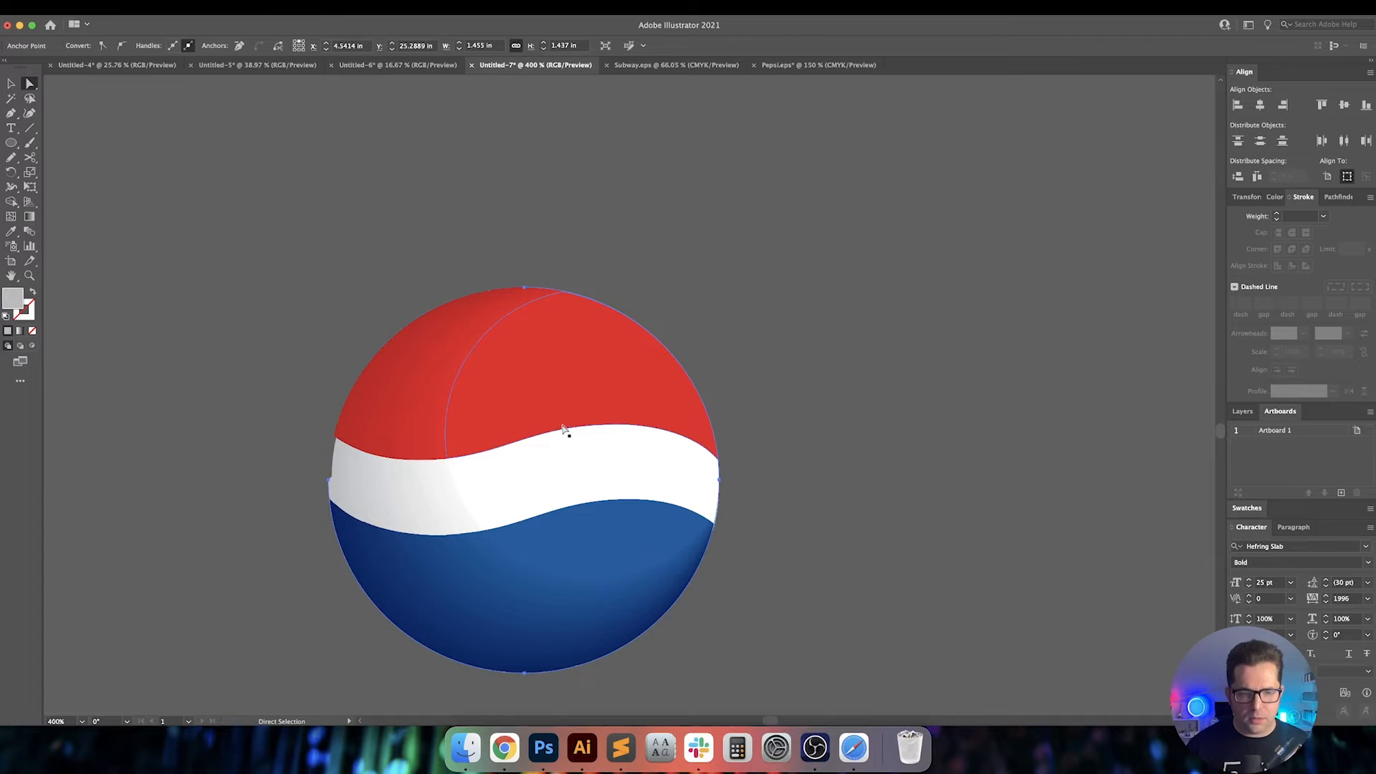
key(super+shift+a)
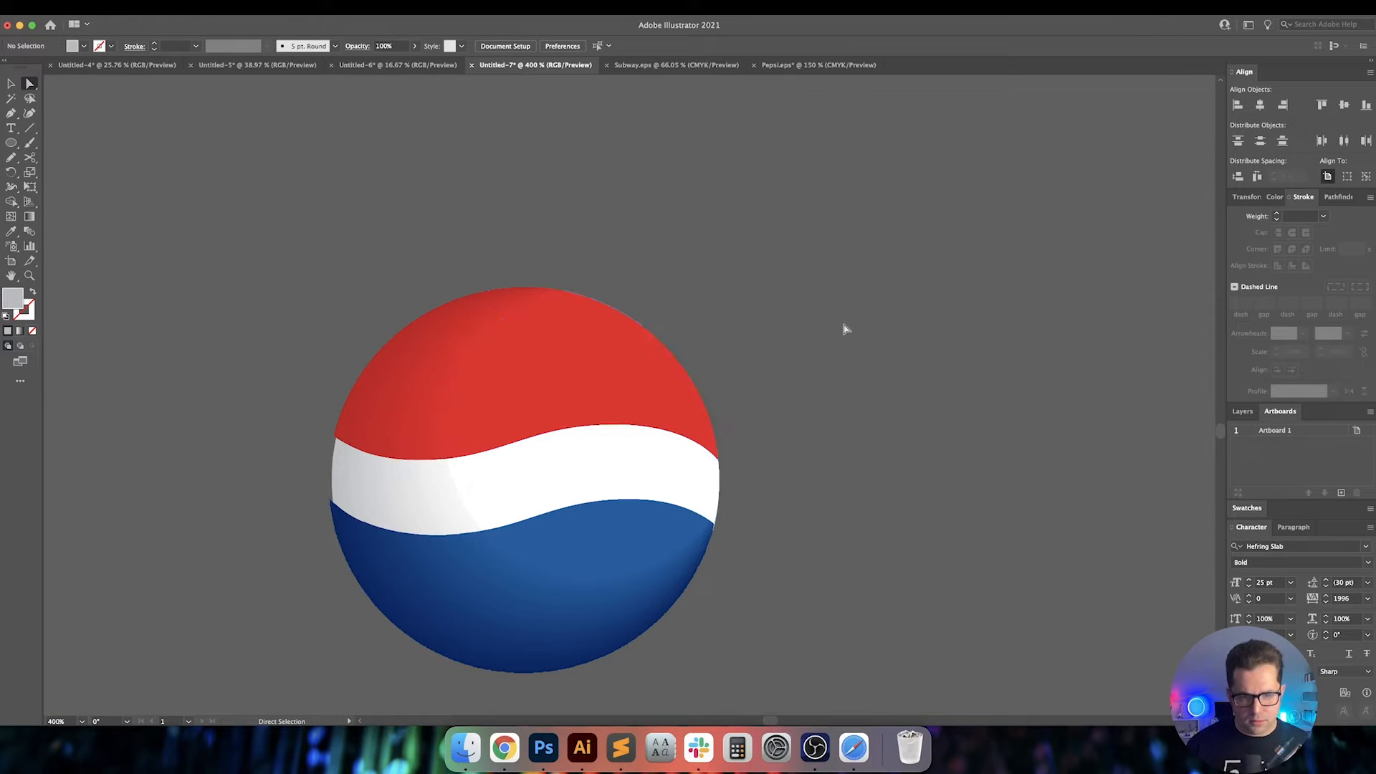
drag(859, 363, 884, 340)
key(v)
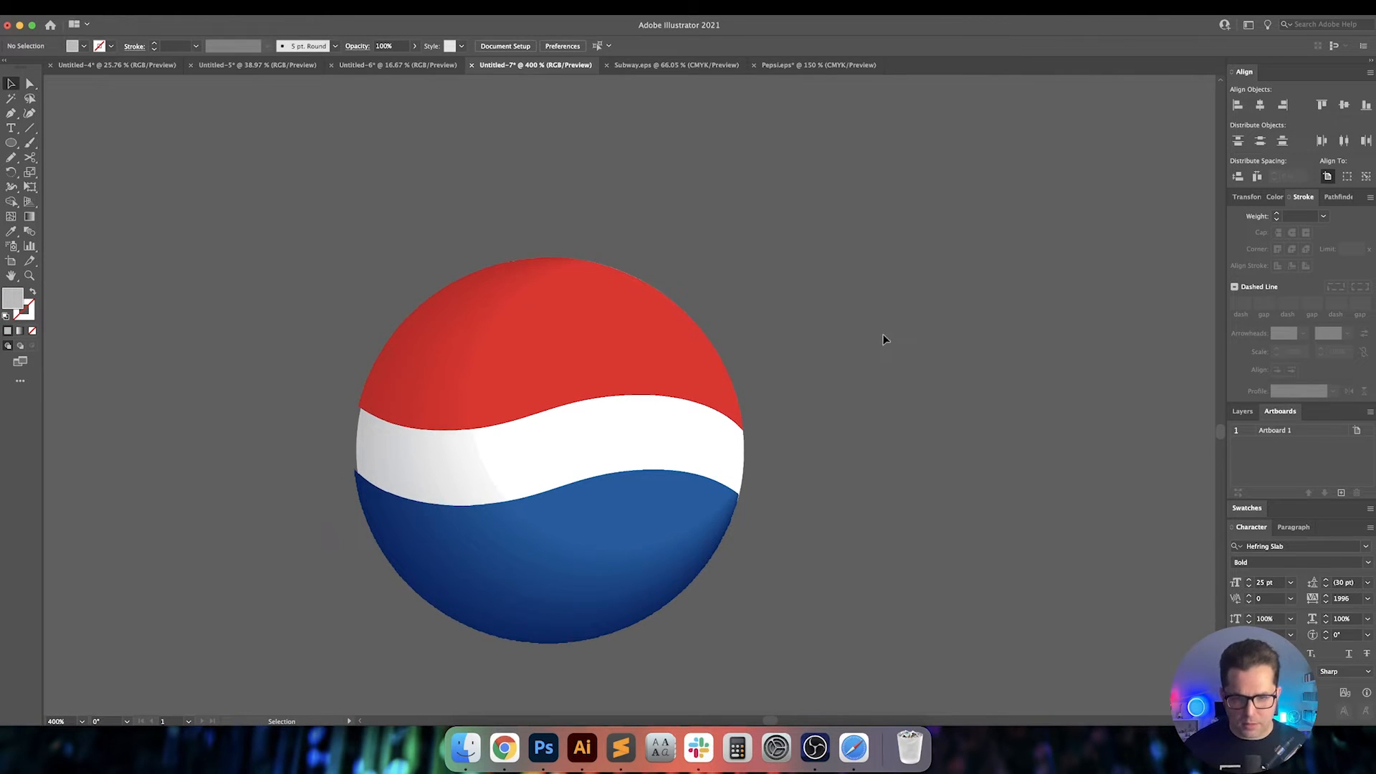
Undo the removal of the backing circle and the registered-trademark symbol, and clear the selection
key(super+z)
key(super+z)
key(super+z)
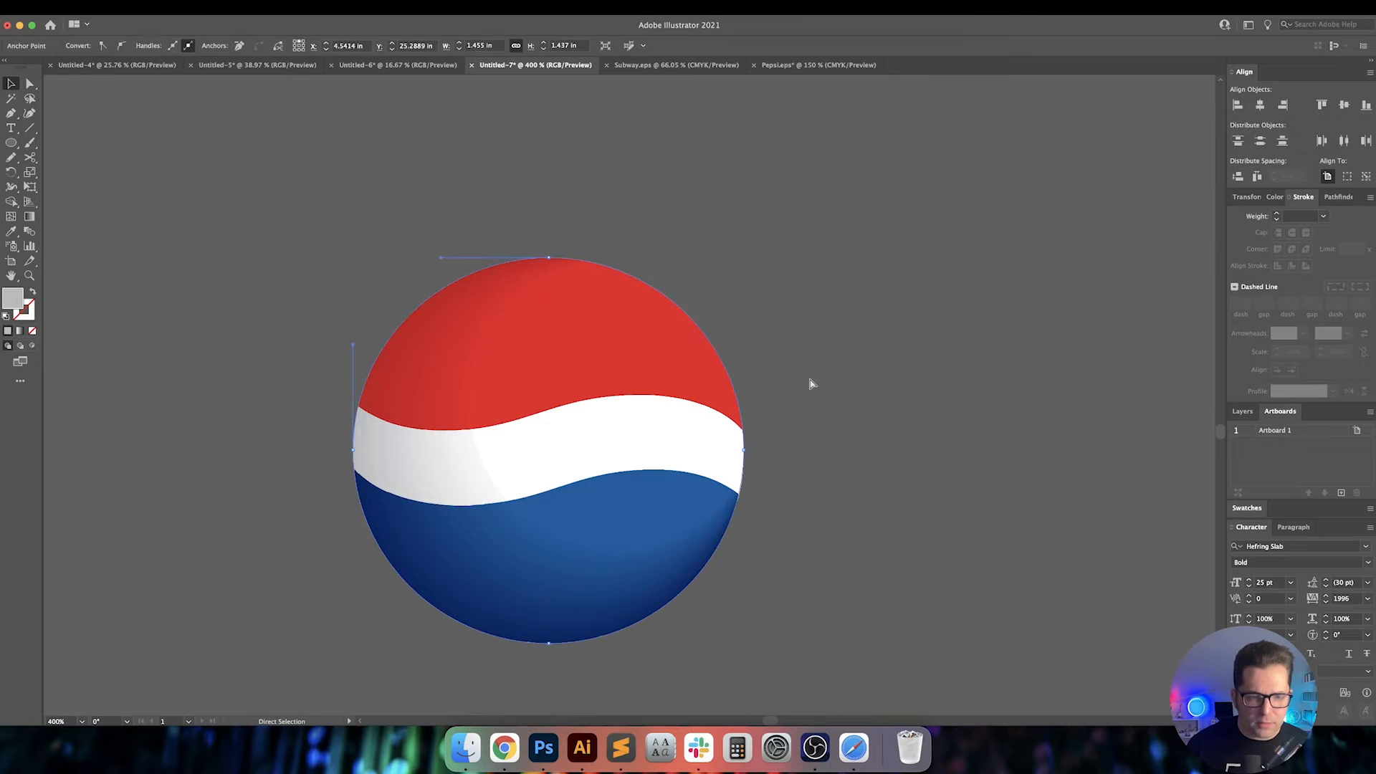
click(811, 384)
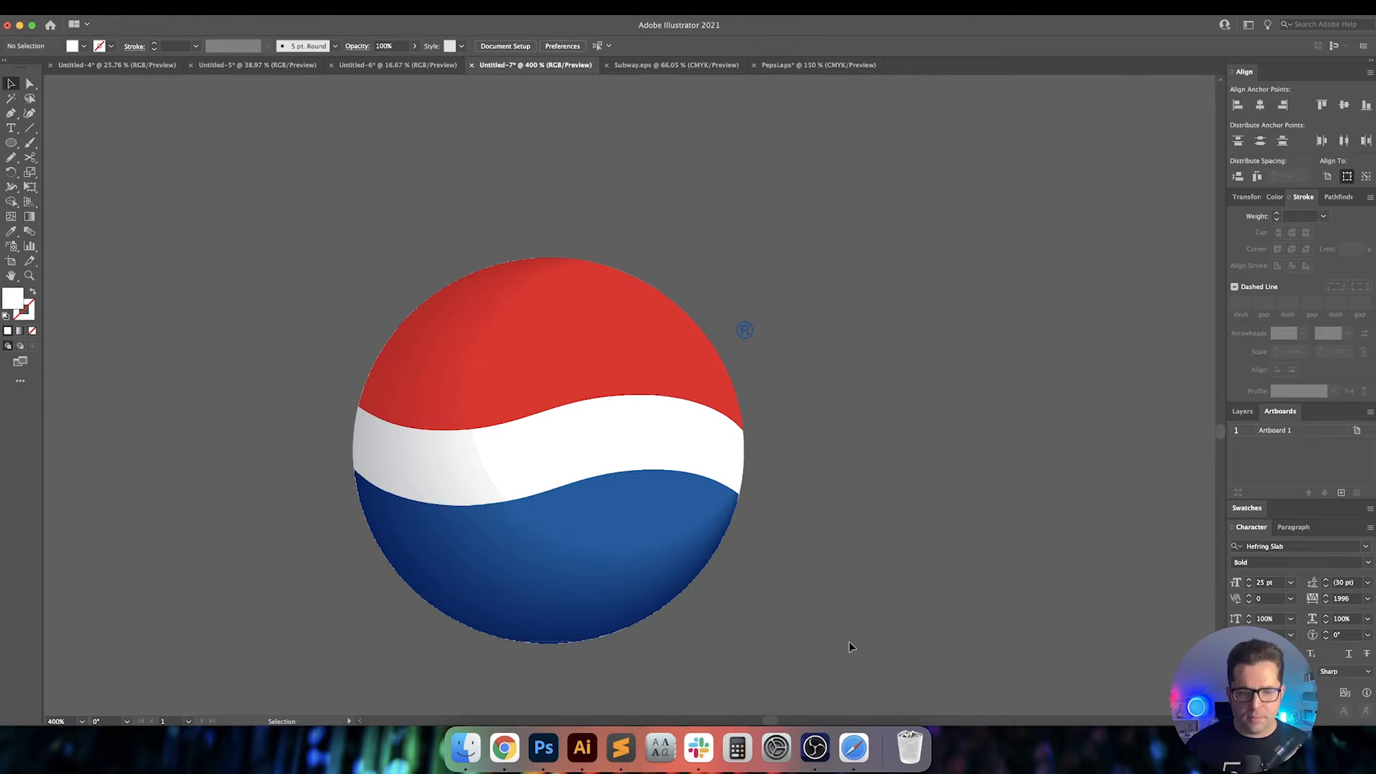
Draw a white circle about 1.34 in across from the ball's center and move it to the right of the ball
key(super+a)
click(762, 499)
drag(789, 454, 832, 456)
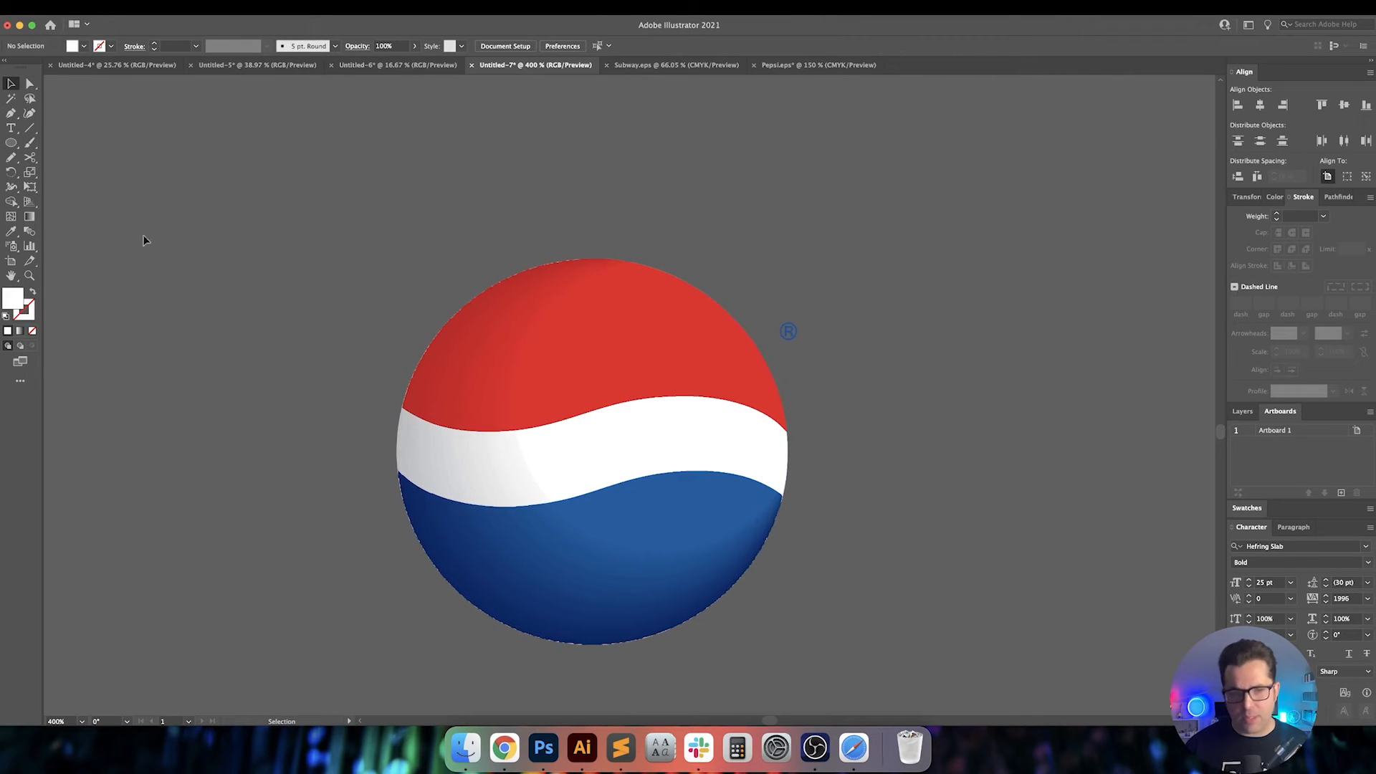
drag(9, 147, 71, 172)
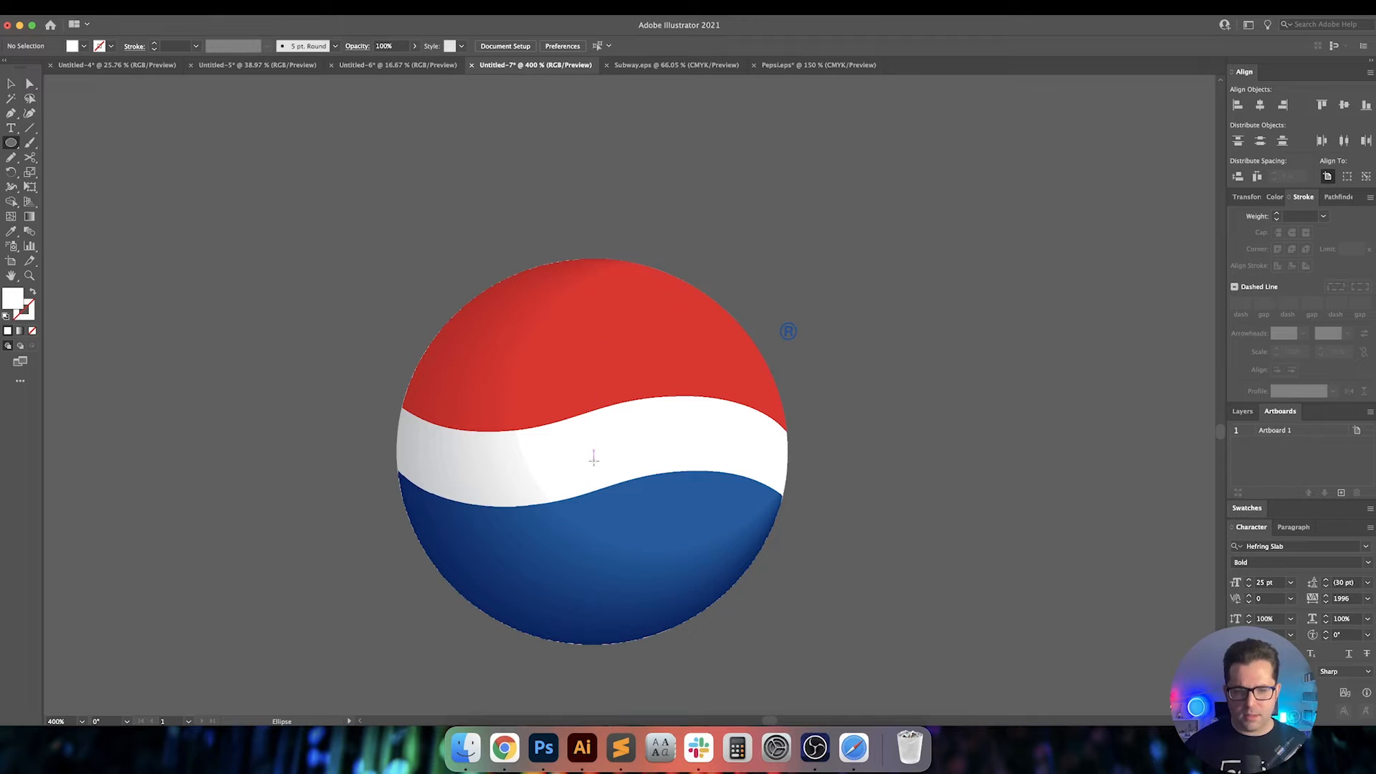
drag(596, 463, 777, 647)
key(v)
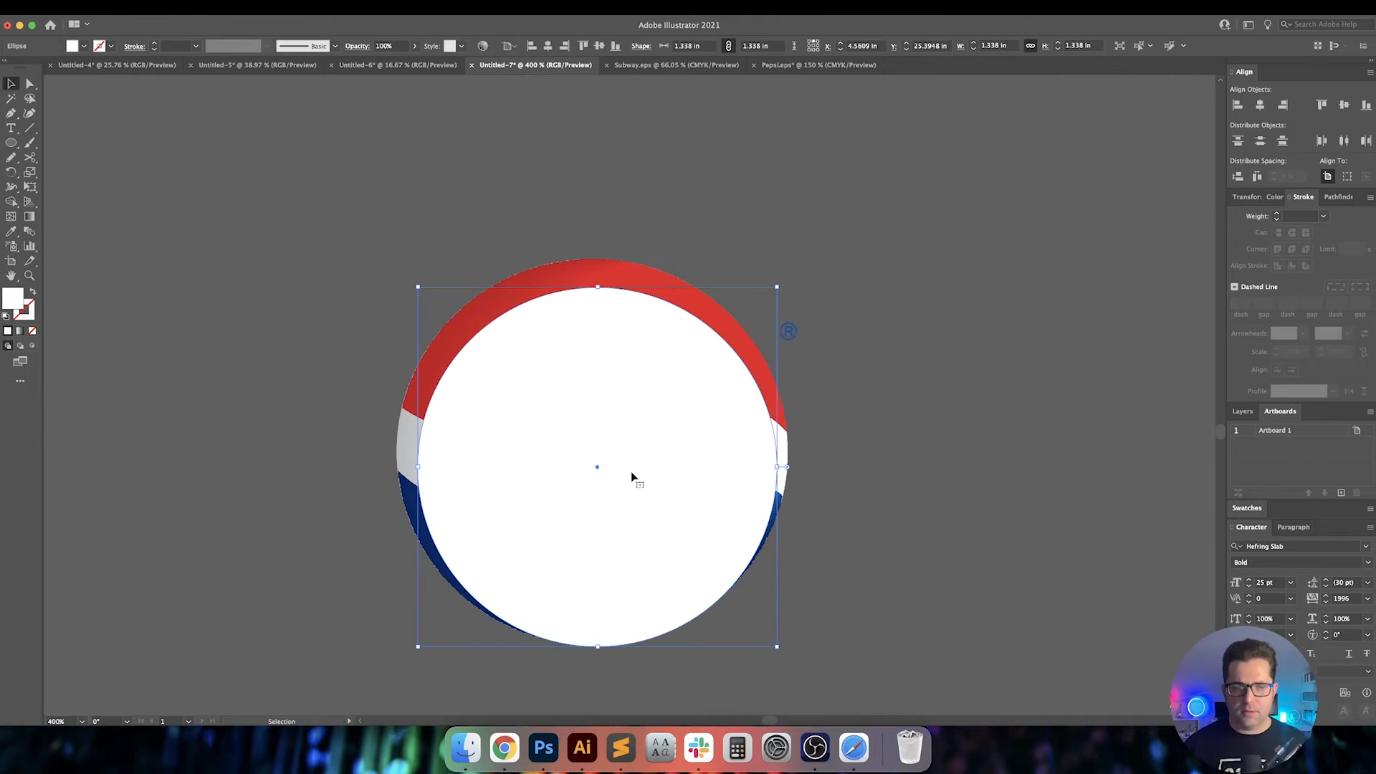
drag(632, 477, 1027, 473)
Unlink the width and height of the ball's gray backing circle and set its height to 1.45 in
click(562, 415)
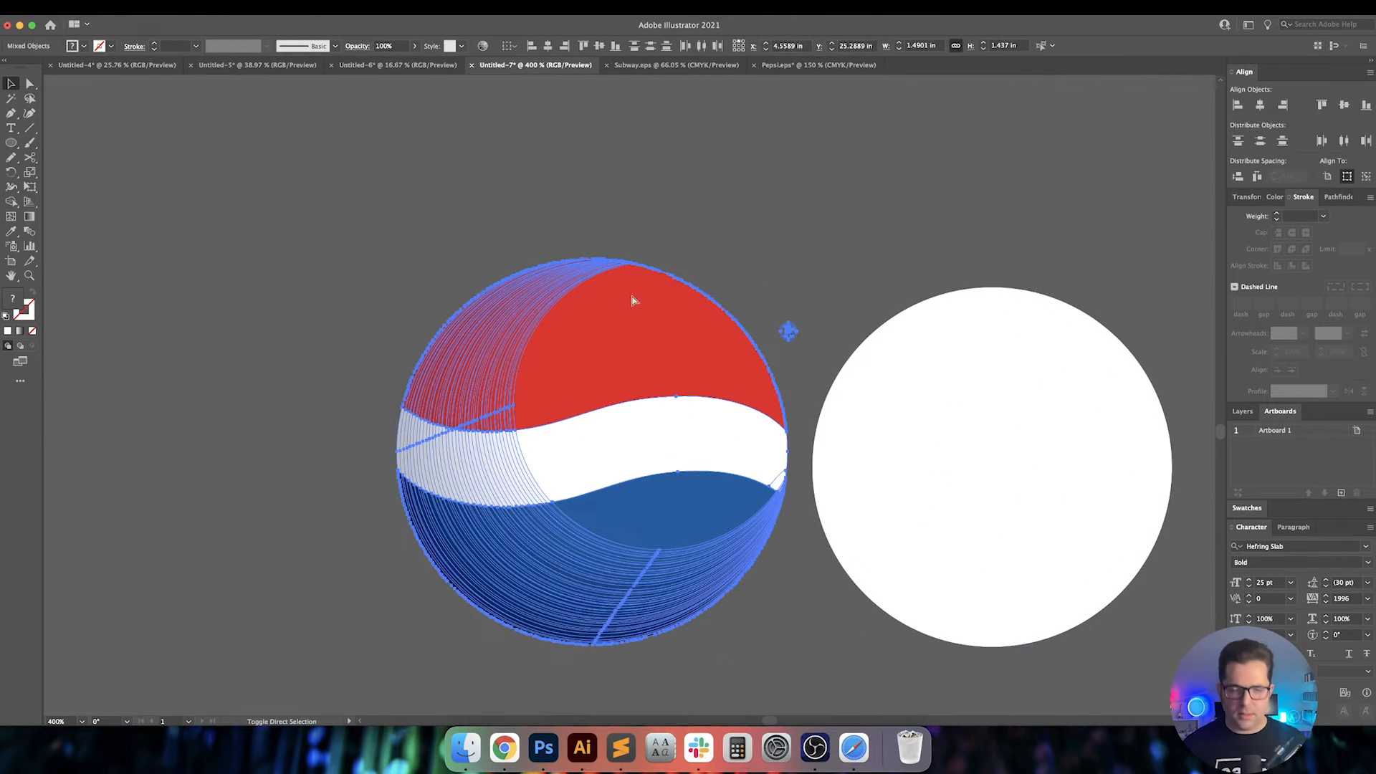
click(629, 214)
click(615, 284)
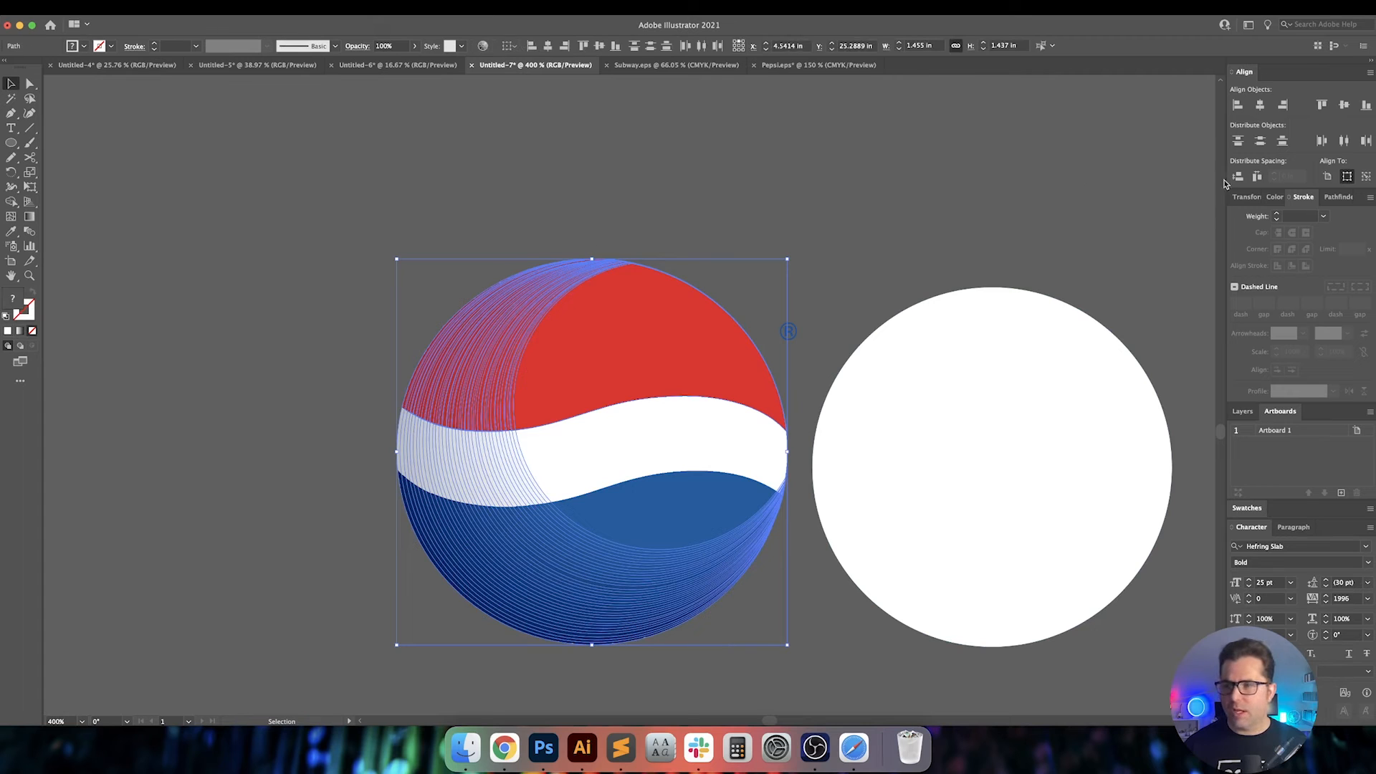
click(1248, 198)
click(1345, 216)
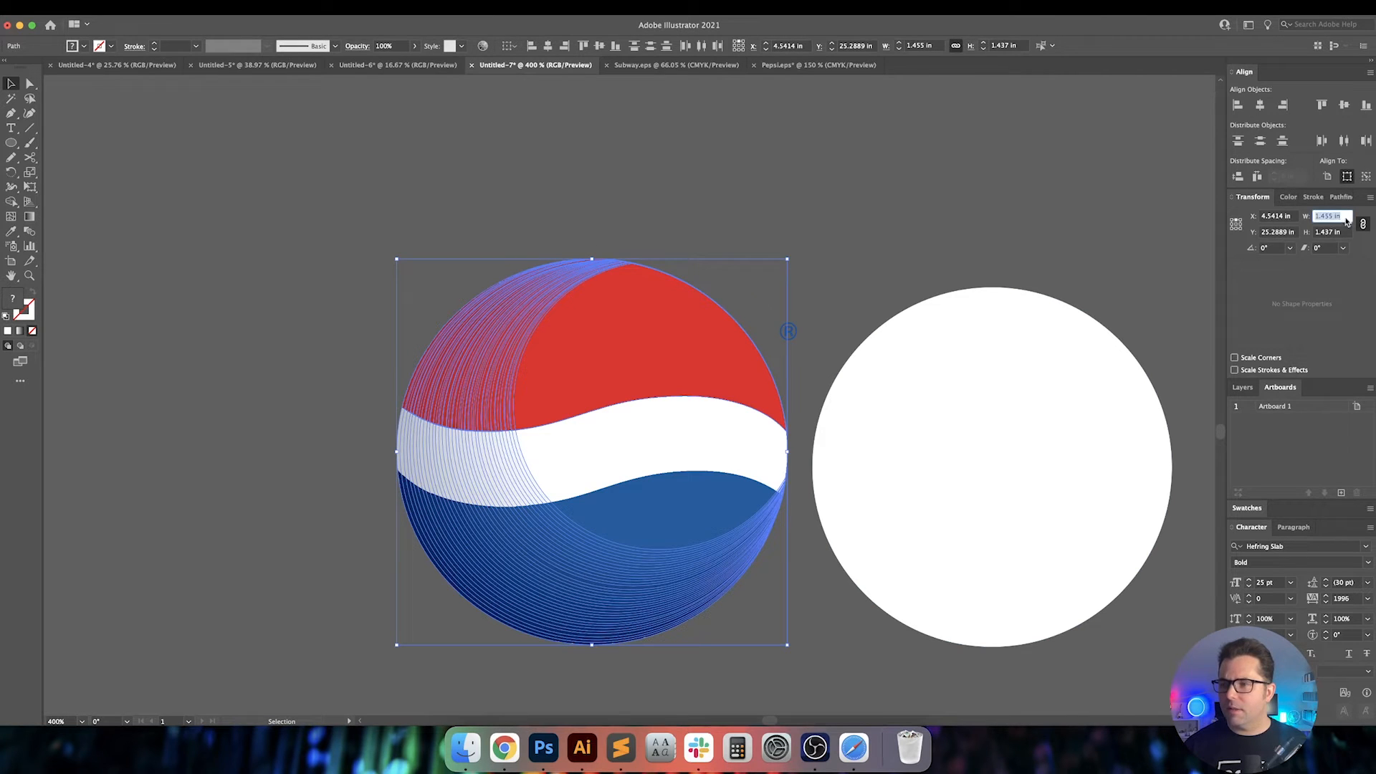
click(1364, 224)
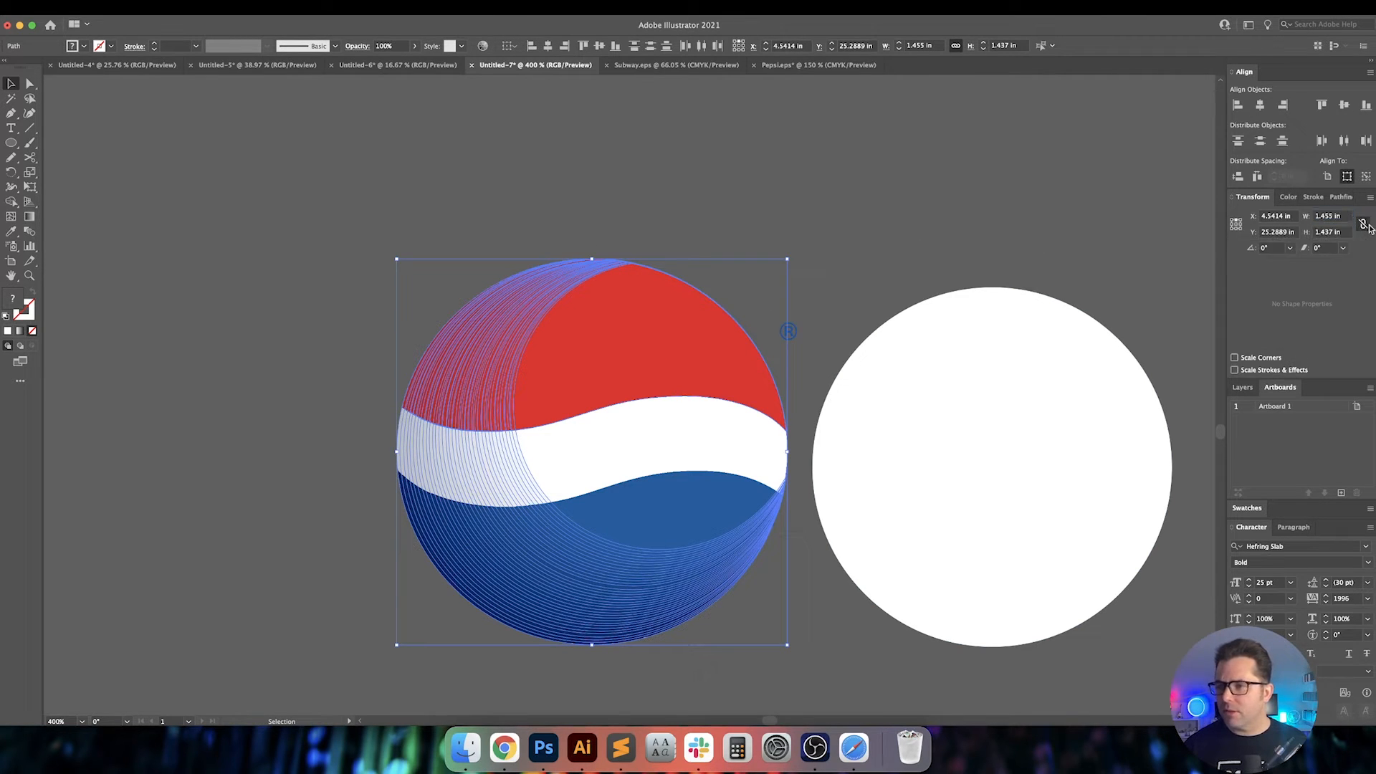
click(1342, 233)
text(1.45)
key(Return)
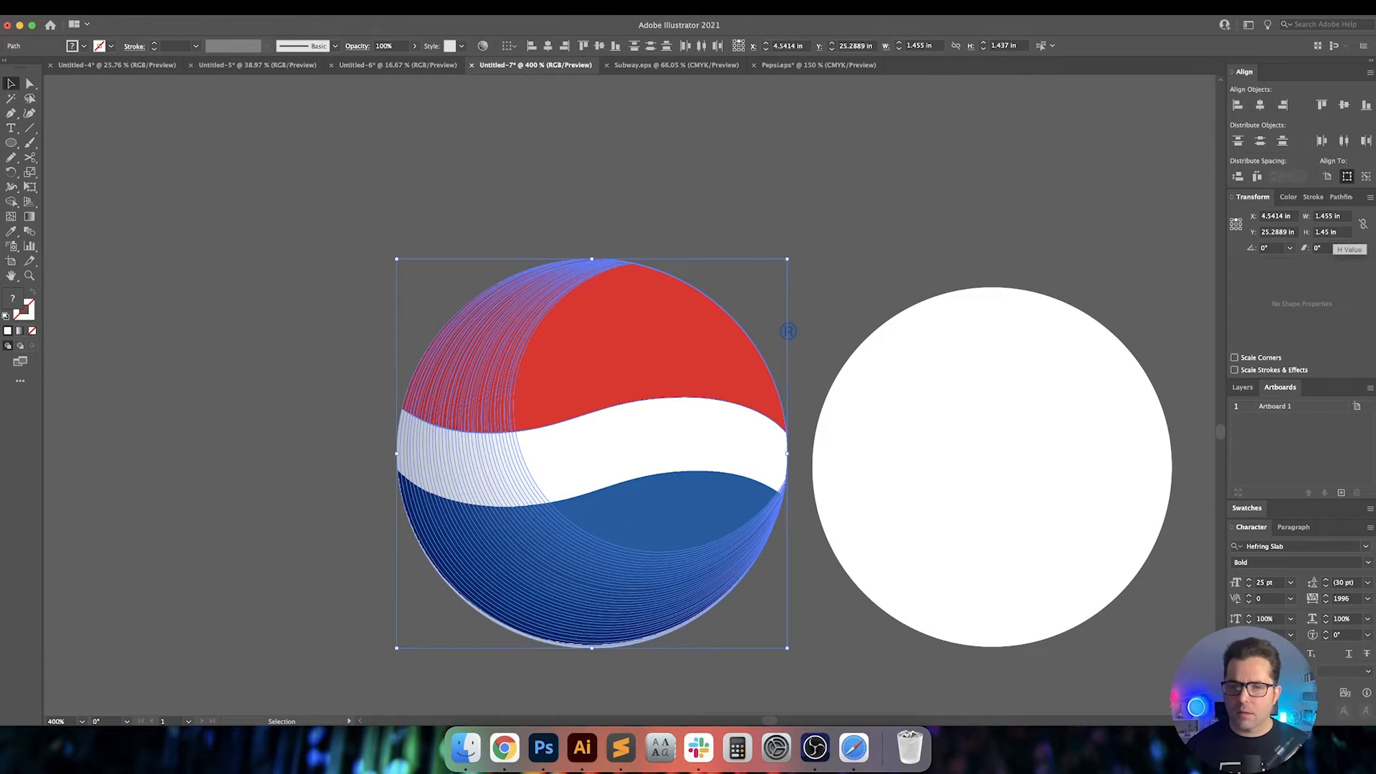
click(725, 244)
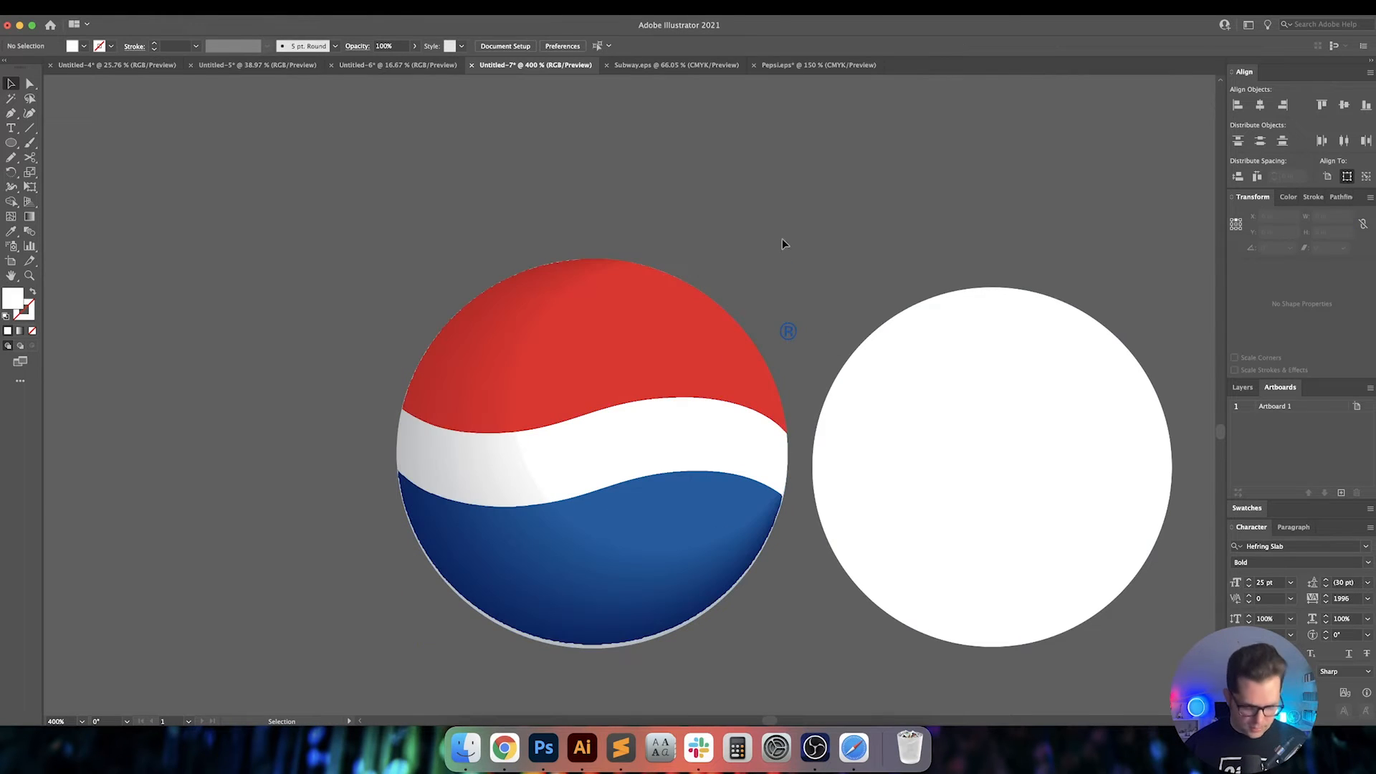
Resize the white circle proportionally to 1.45 in wide and high
scroll(853, 239, right, 3)
scroll(853, 239, down, 2)
click(882, 341)
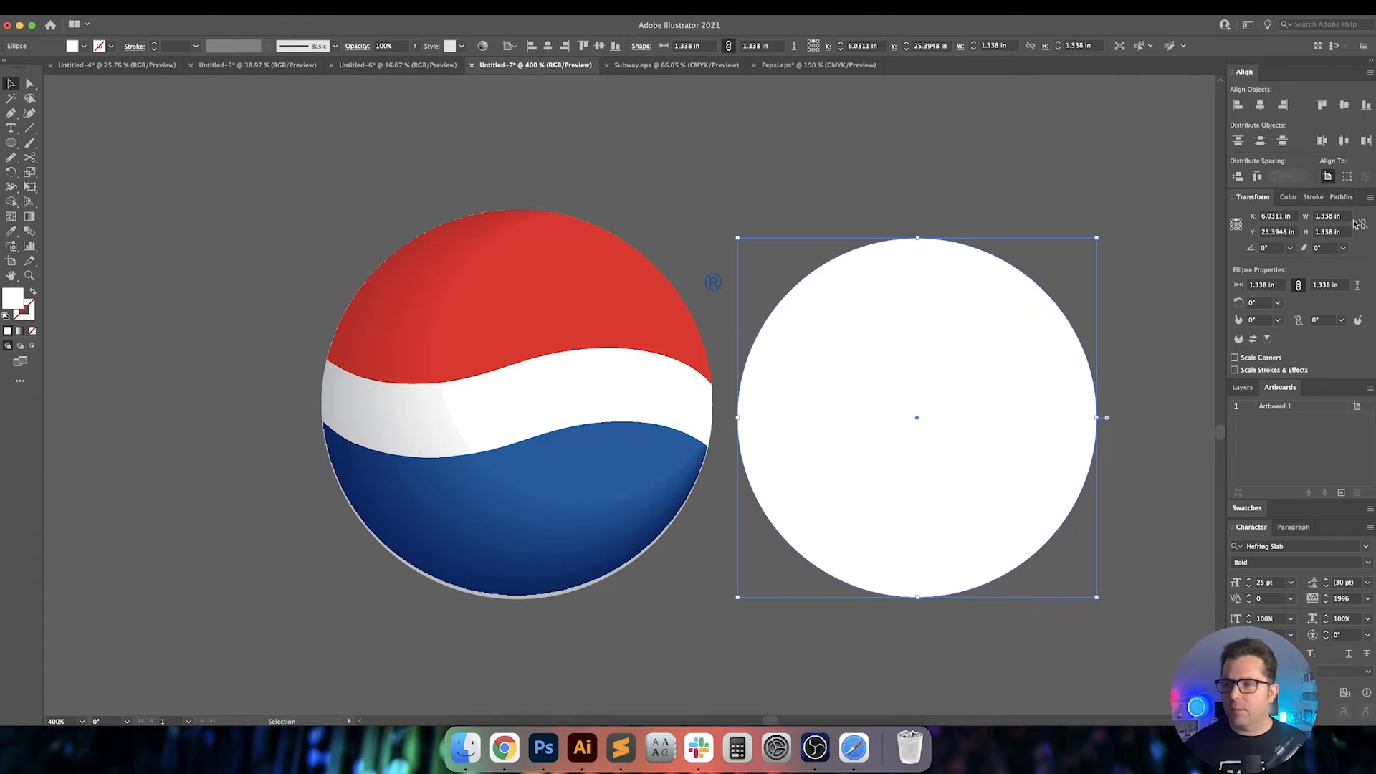
click(1327, 216)
text(1.)
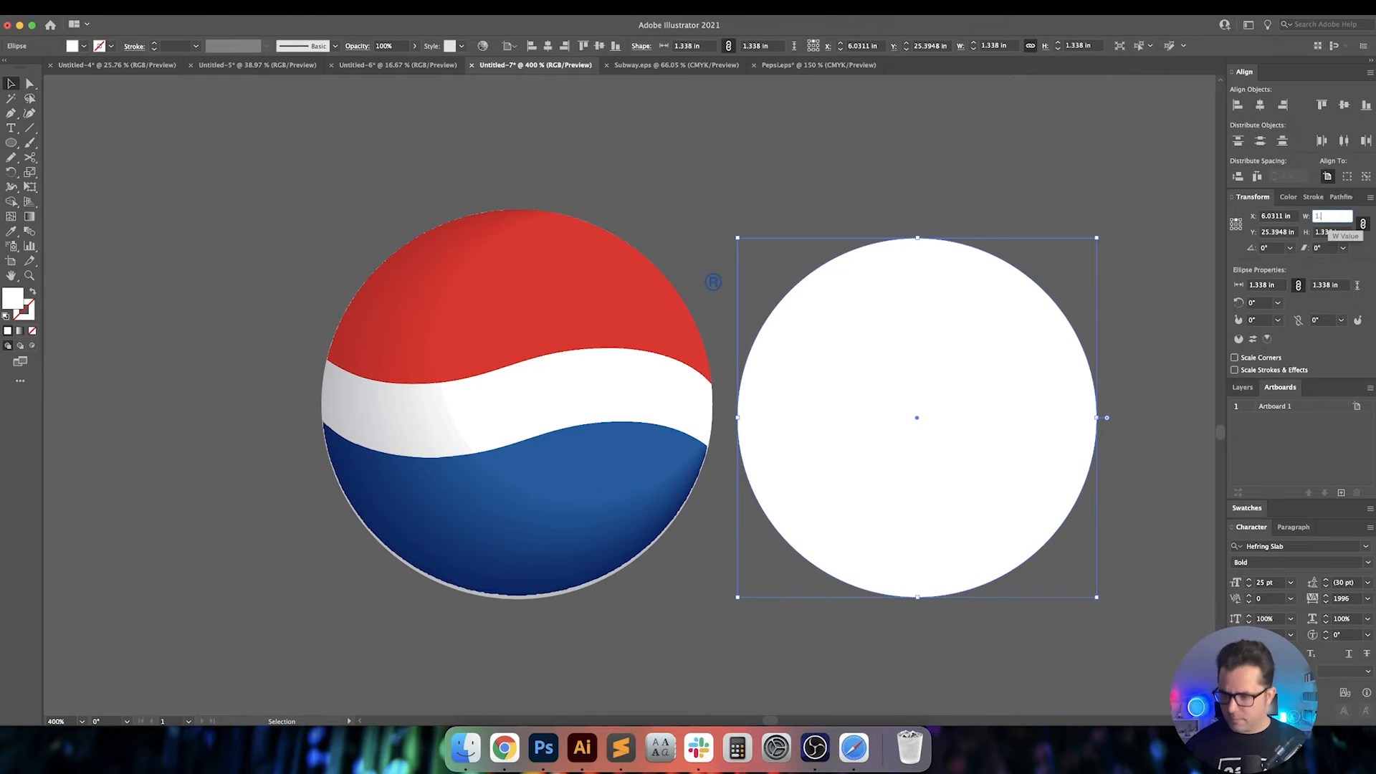
text(45)
key(Return)
Try to align the white circle over the ball and use it as a clipping mask for the ball's shapes
drag(905, 459, 505, 426)
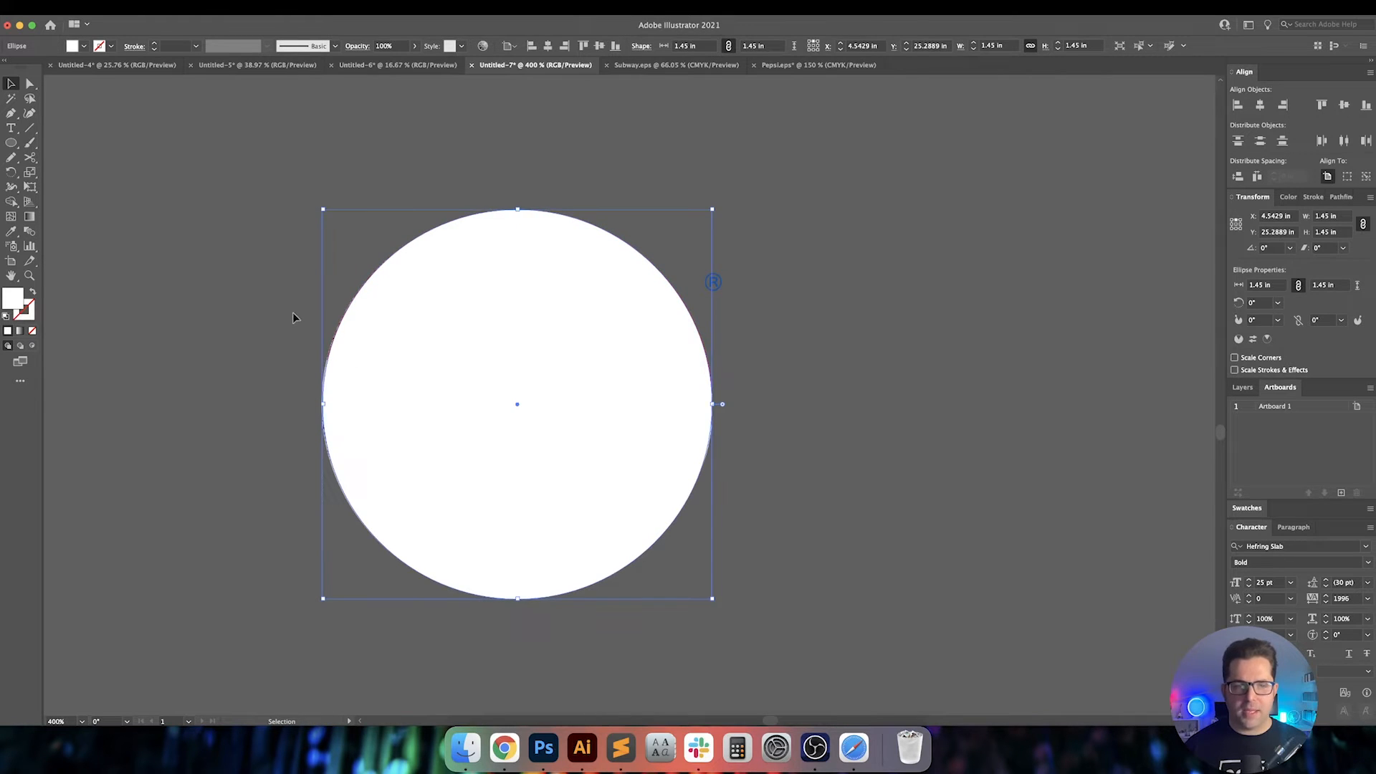
click(285, 285)
drag(286, 285, 491, 345)
key(super+7)
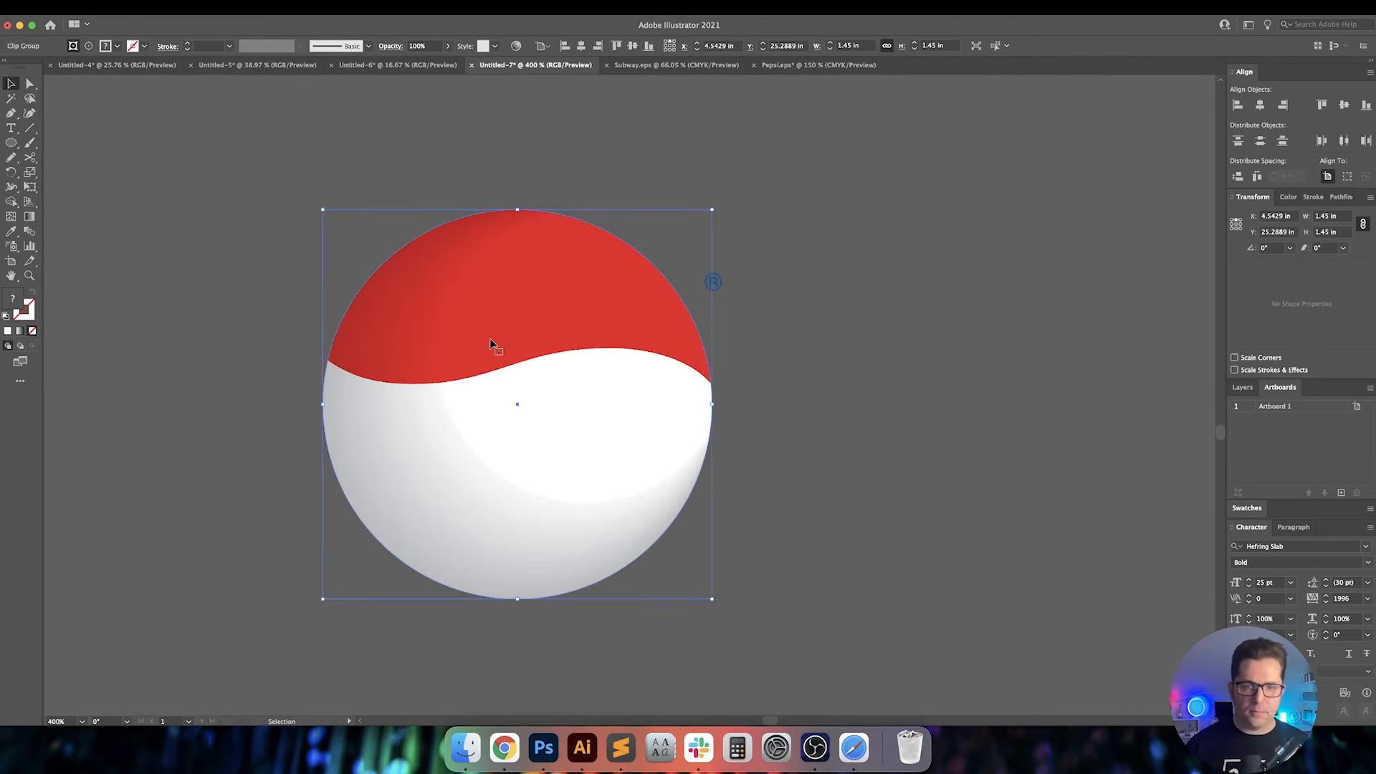
click(946, 357)
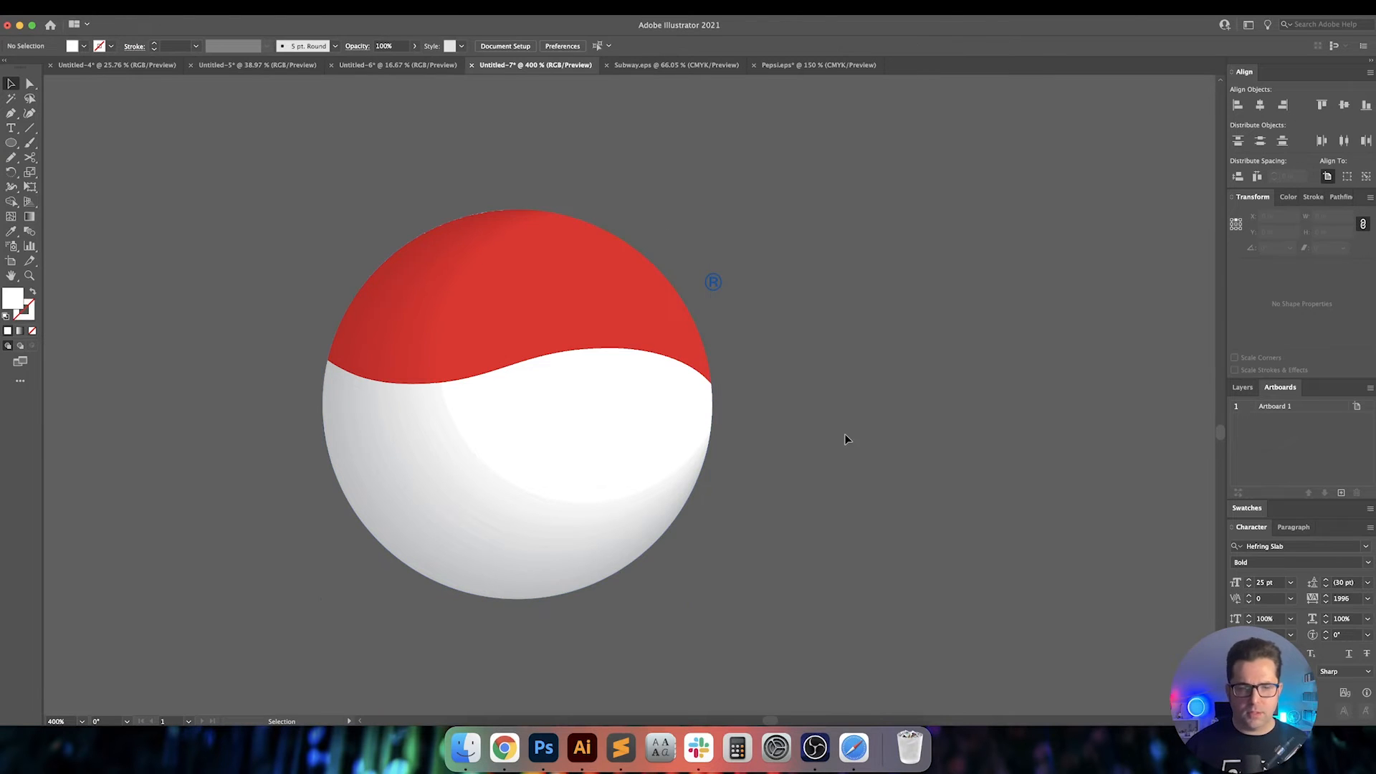
Undo the clipping mask and move the white circle clear of the ball to its right
key(a)
click(558, 387)
click(743, 347)
drag(506, 326, 1047, 339)
Select all the shapes that make up the ball and group them, leaving out the registered-trademark symbol
click(299, 211)
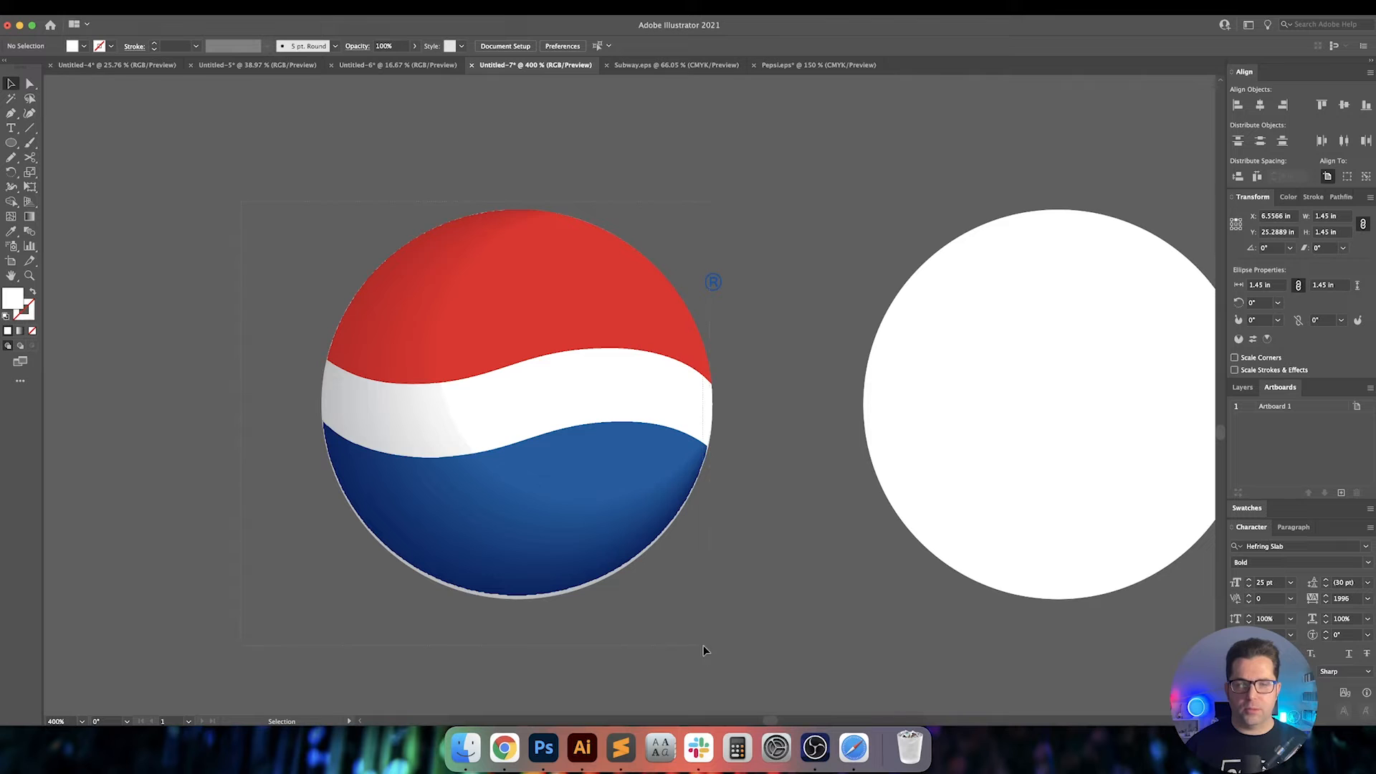
drag(625, 645, 631, 648)
key(super+g)
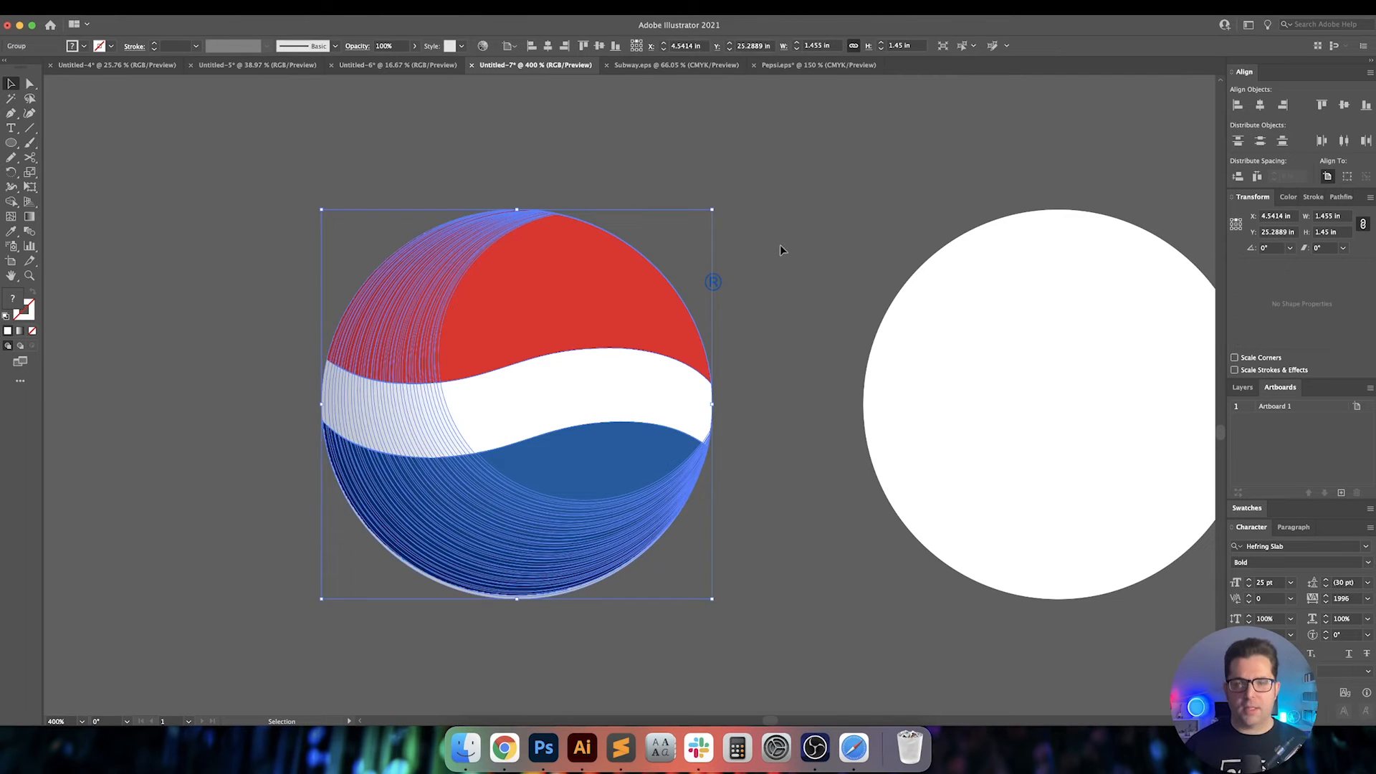
Centre the white circle on the grouped ball as key object and use it as the ball's clipping mask
click(781, 246)
click(572, 290)
shift+click(995, 288)
click(587, 286)
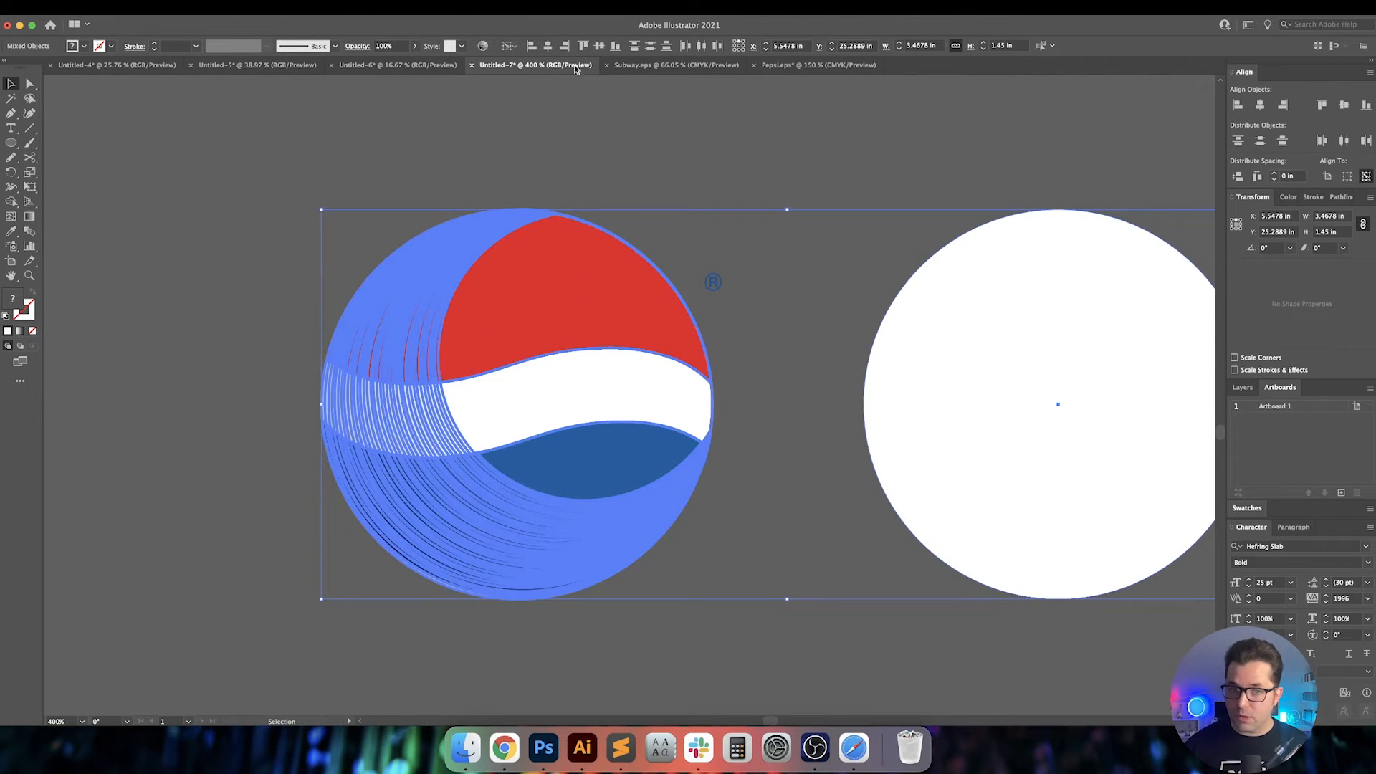
click(549, 48)
key(super+7)
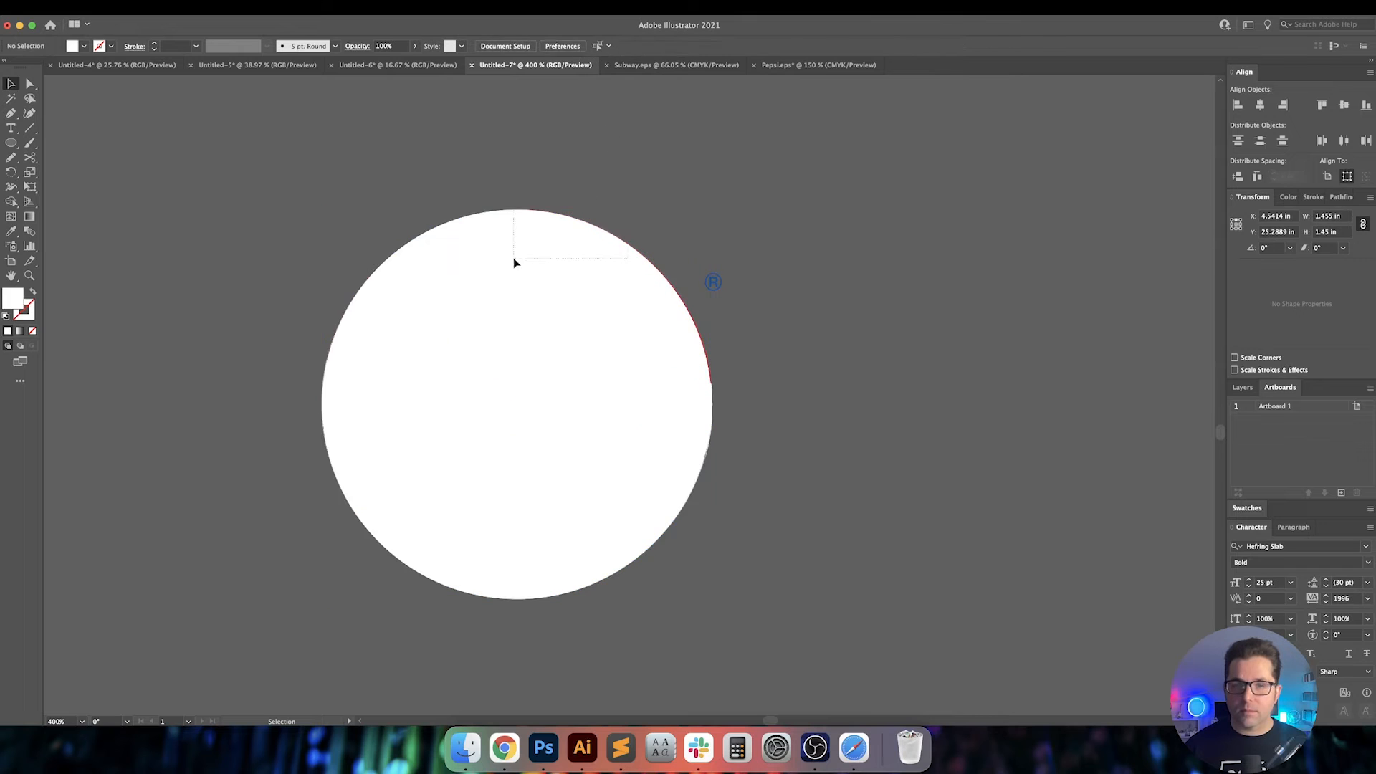
click(686, 188)
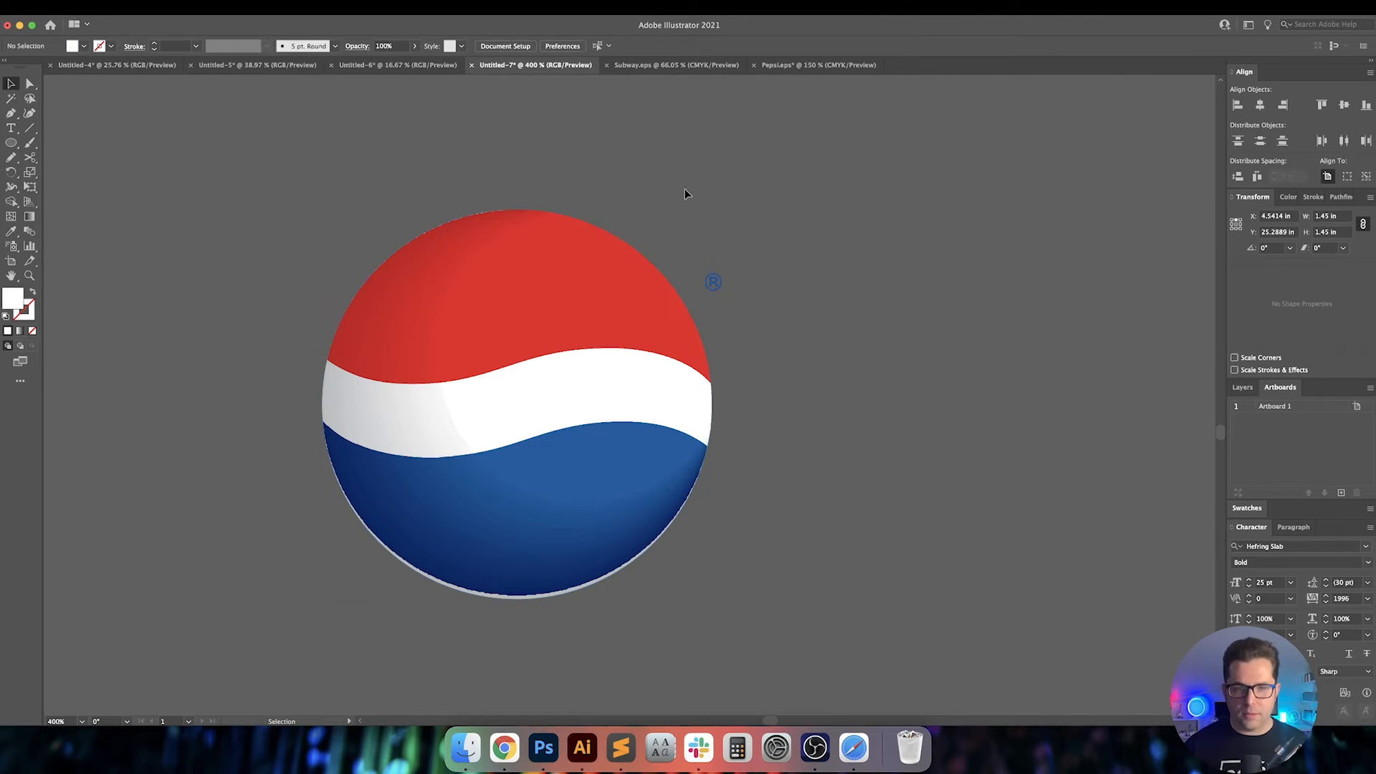
Isolate the clip group and shrink its circular mask from the centre to about 1.39 in wide and high
double_click(524, 304)
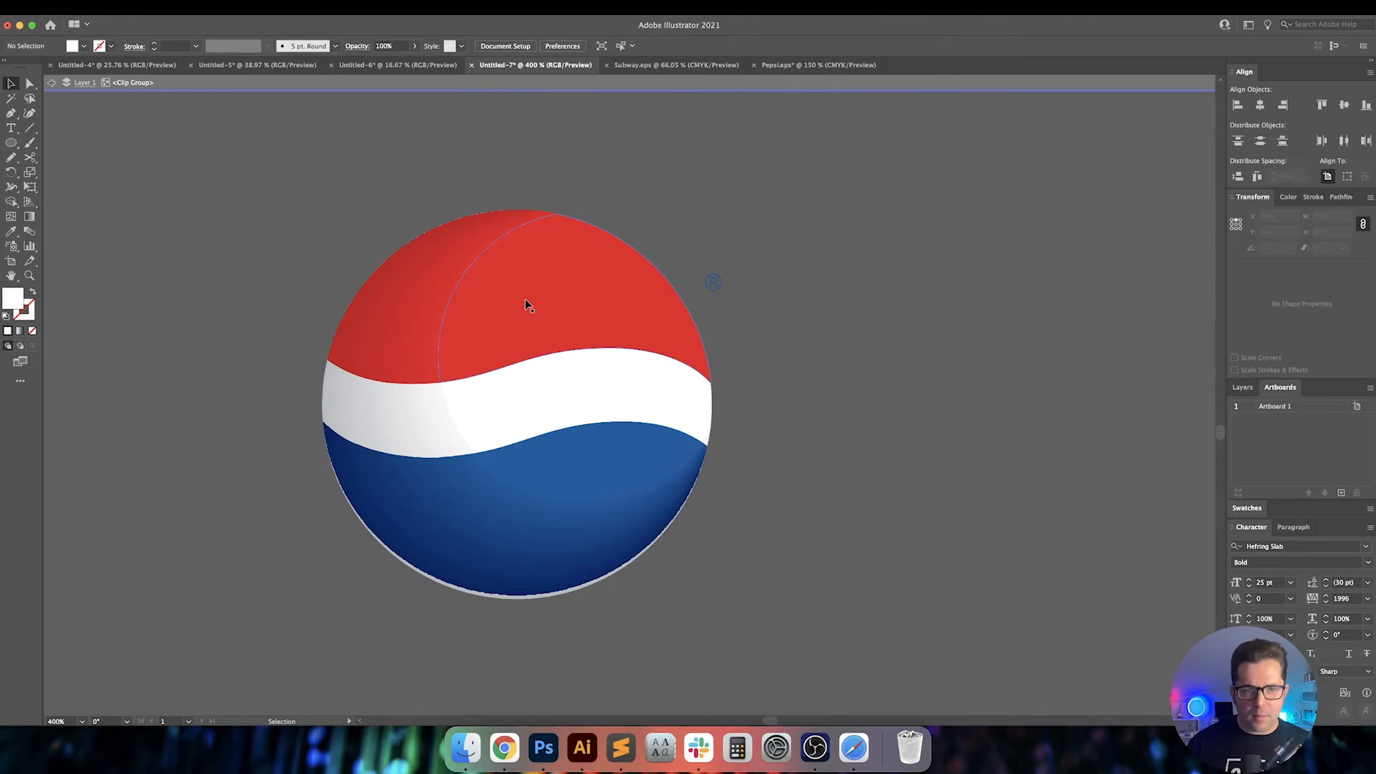
click(568, 222)
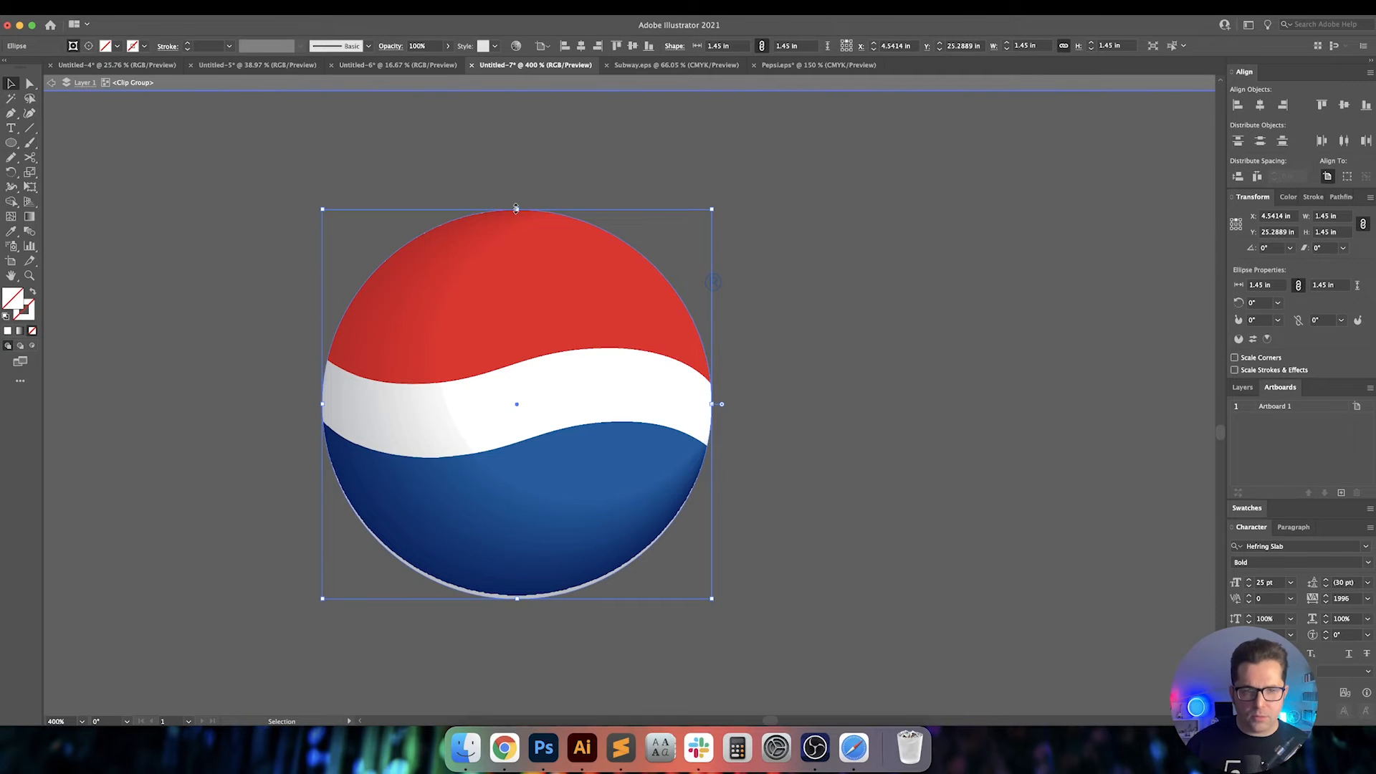
drag(517, 208, 517, 218)
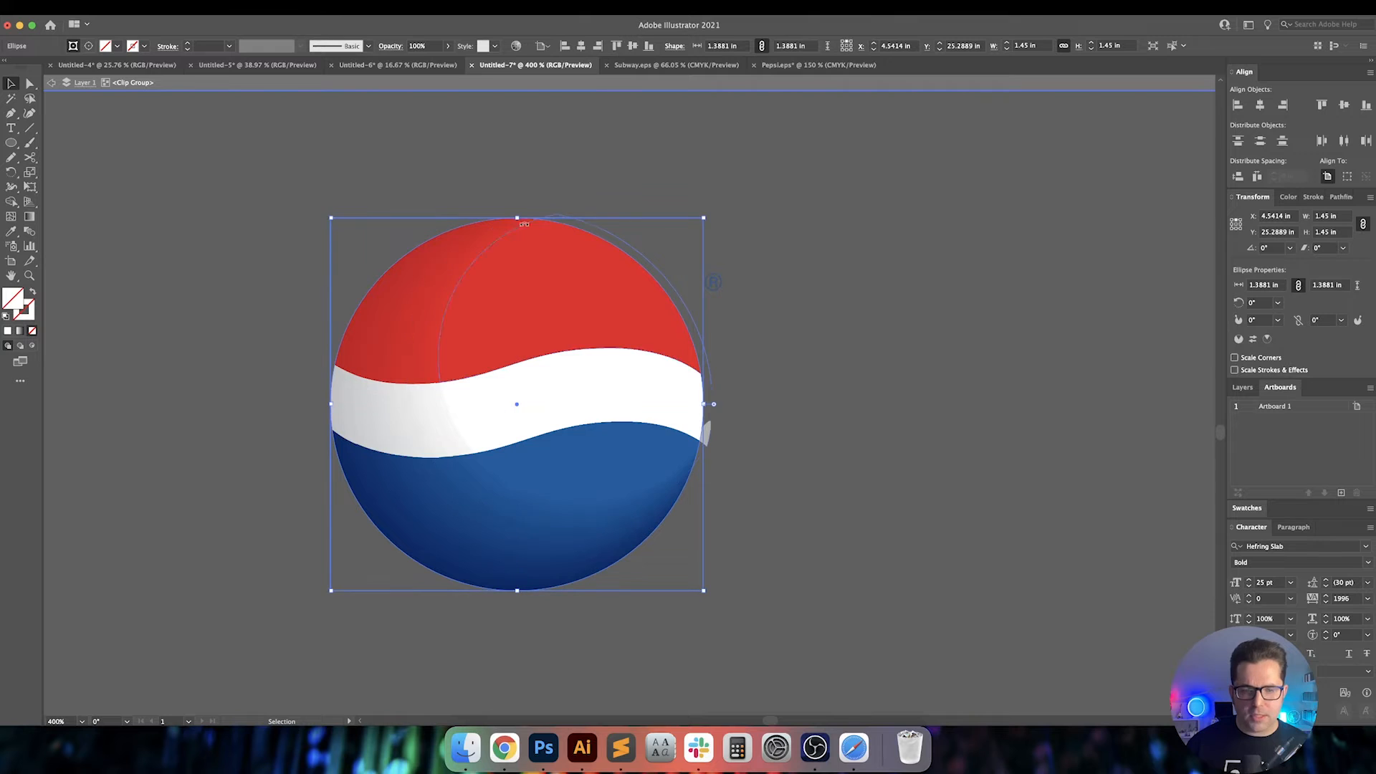
click(778, 429)
Exit isolation and delete the stray white sliver sticking out at the ball's edge beside the white band
drag(779, 429, 707, 412)
key(a)
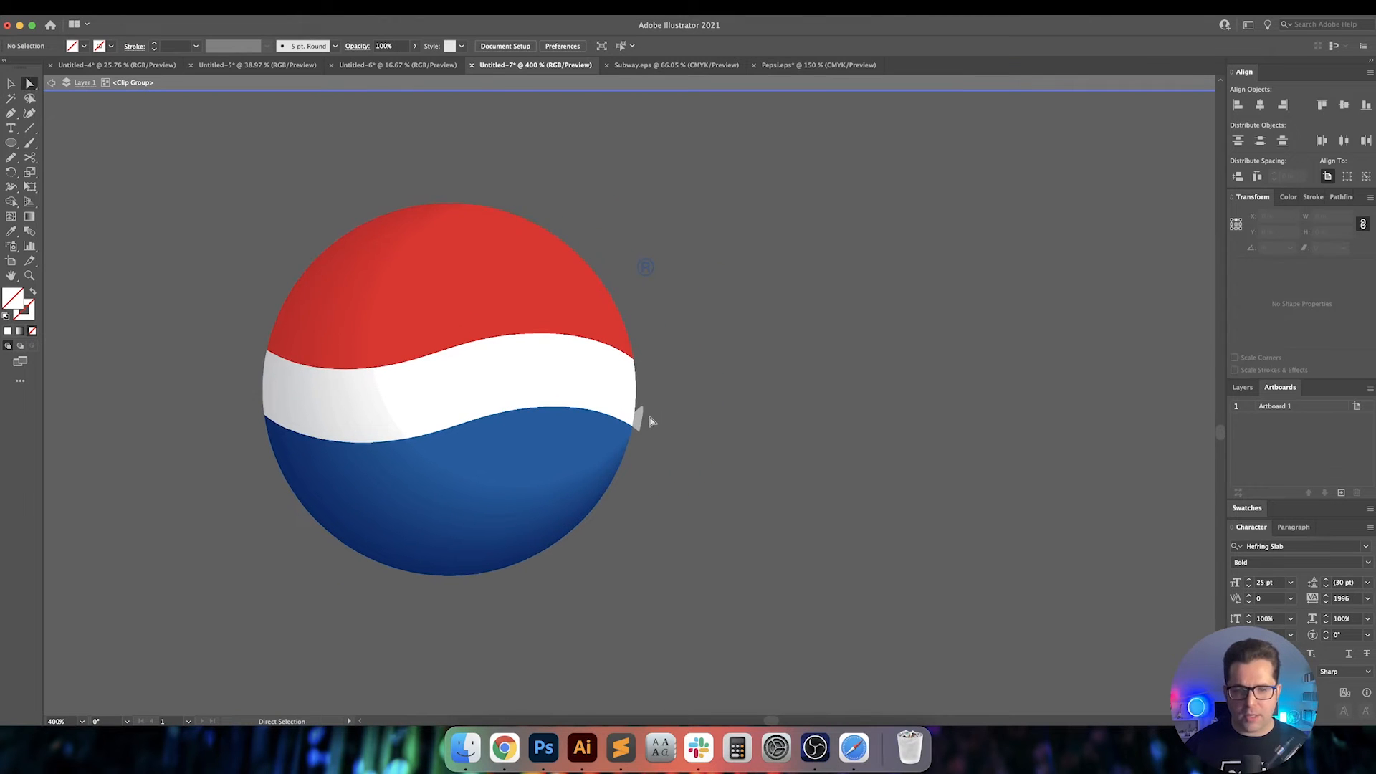
key(Escape)
click(641, 416)
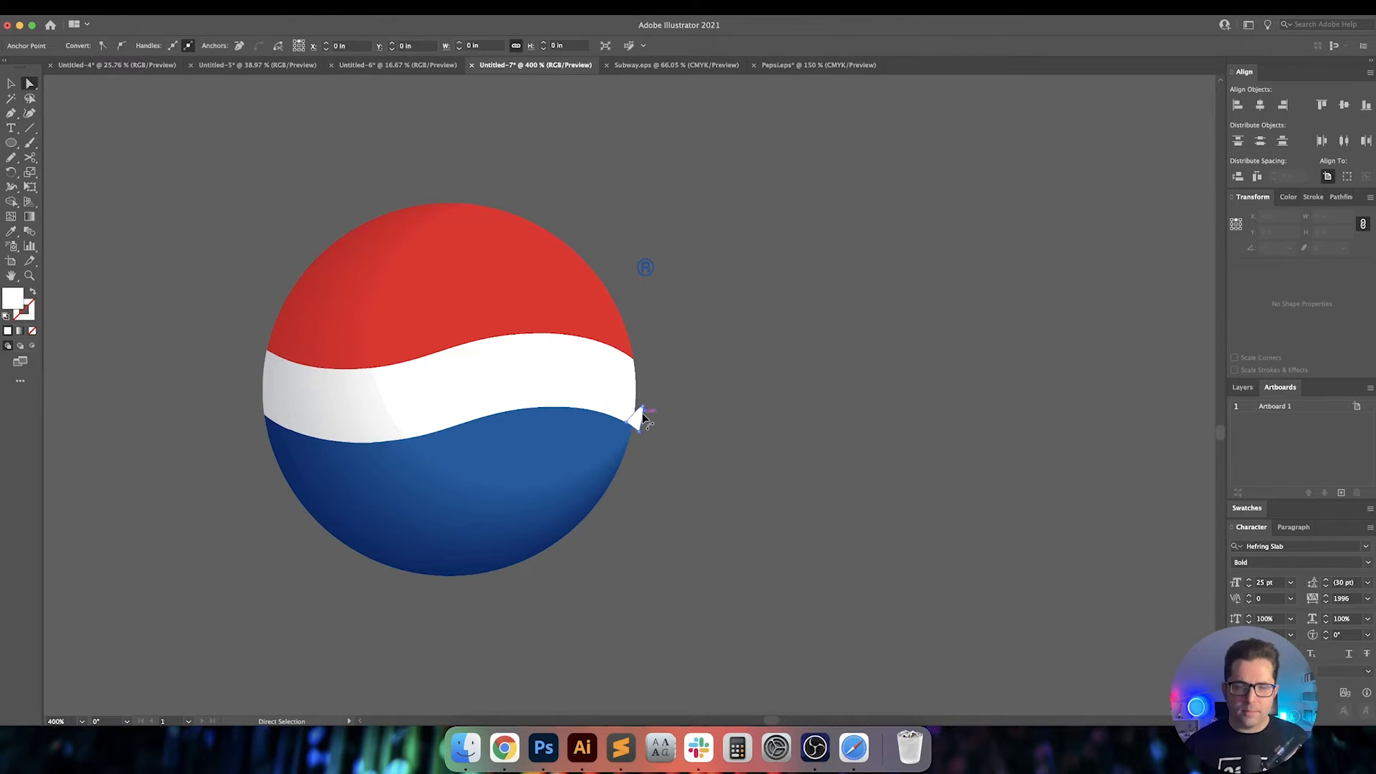
key(v)
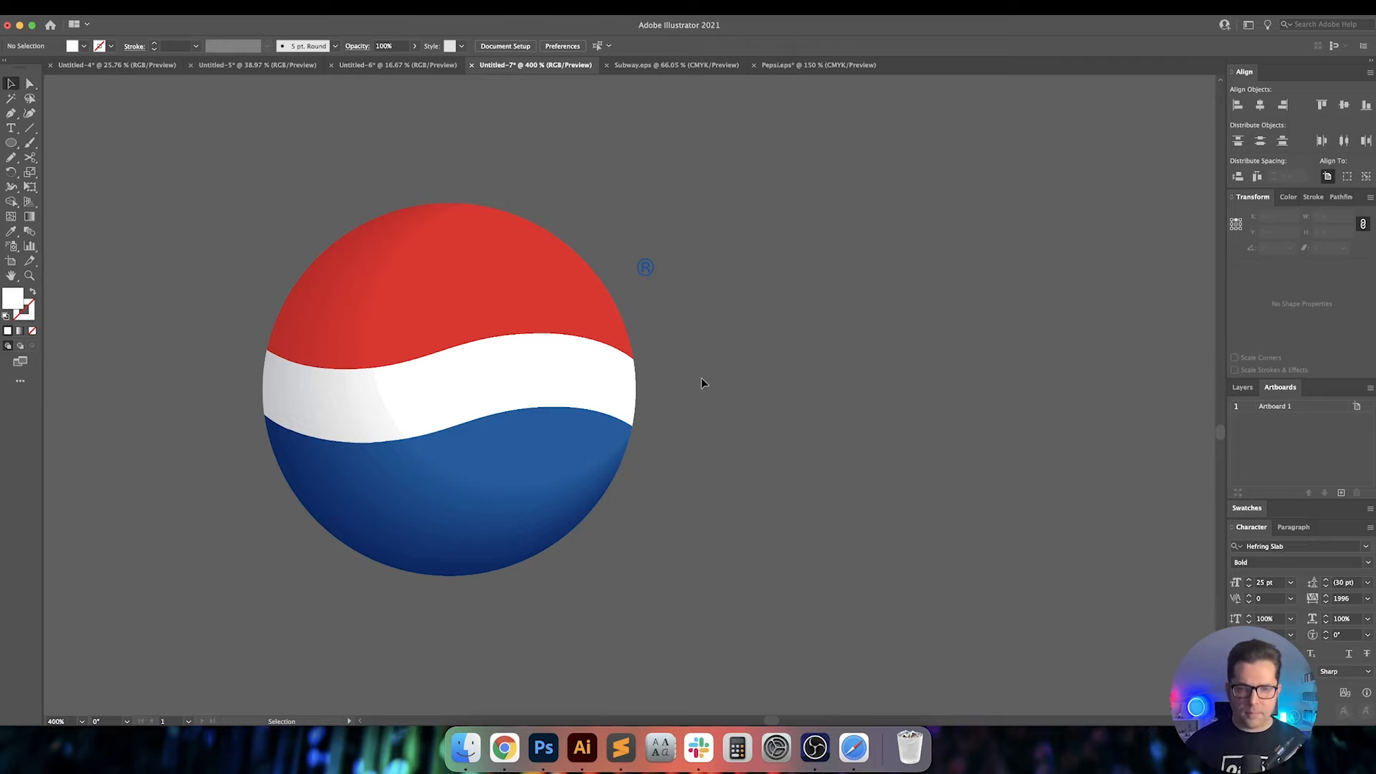
scroll(722, 398, up, 2)
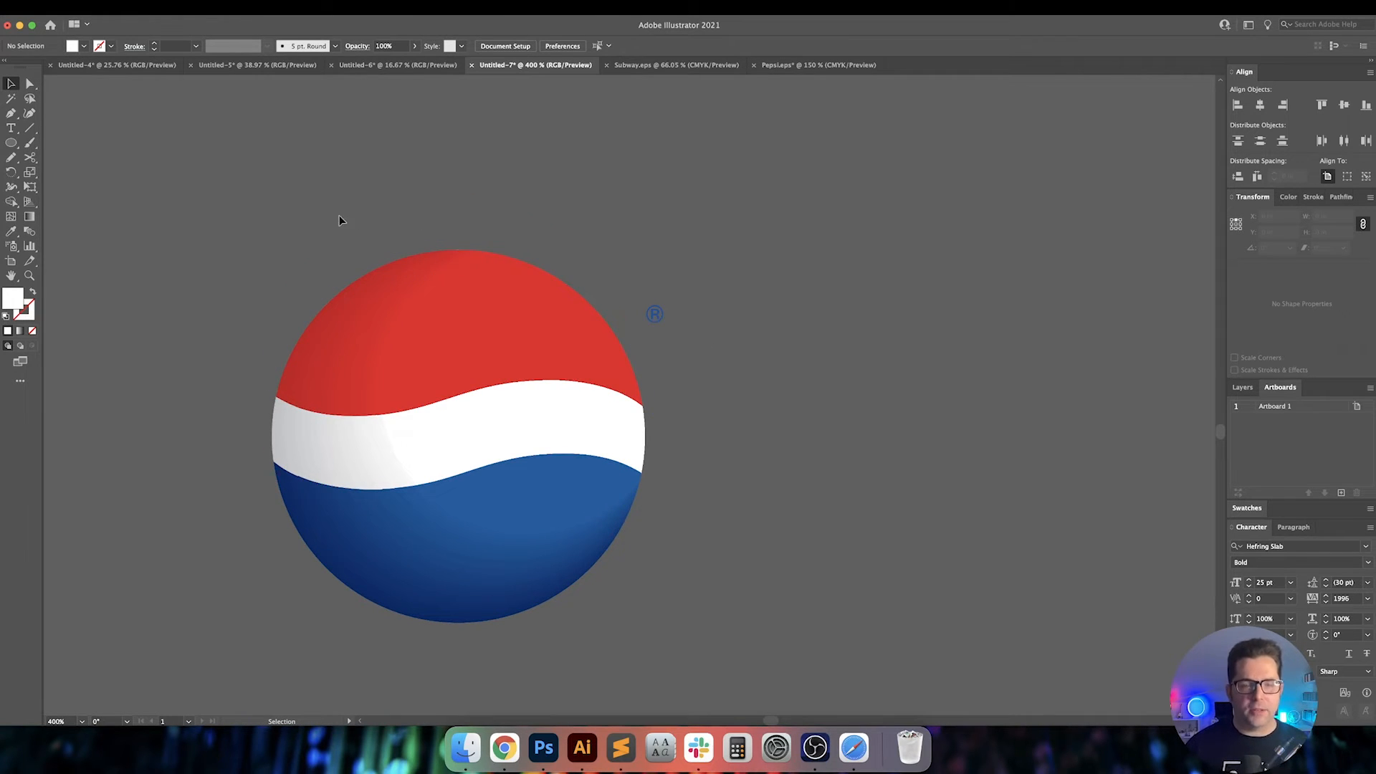
click(501, 399)
click(677, 310)
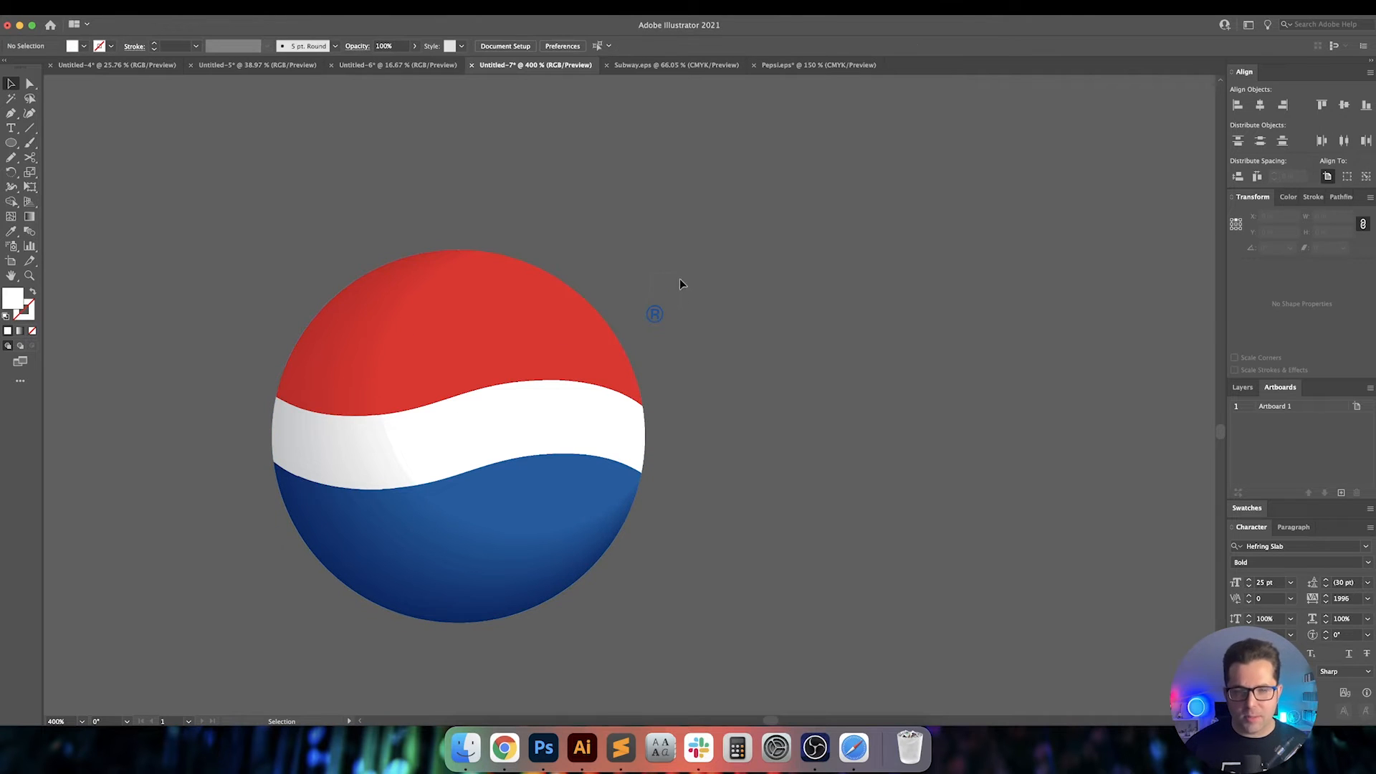
click(659, 333)
click(721, 295)
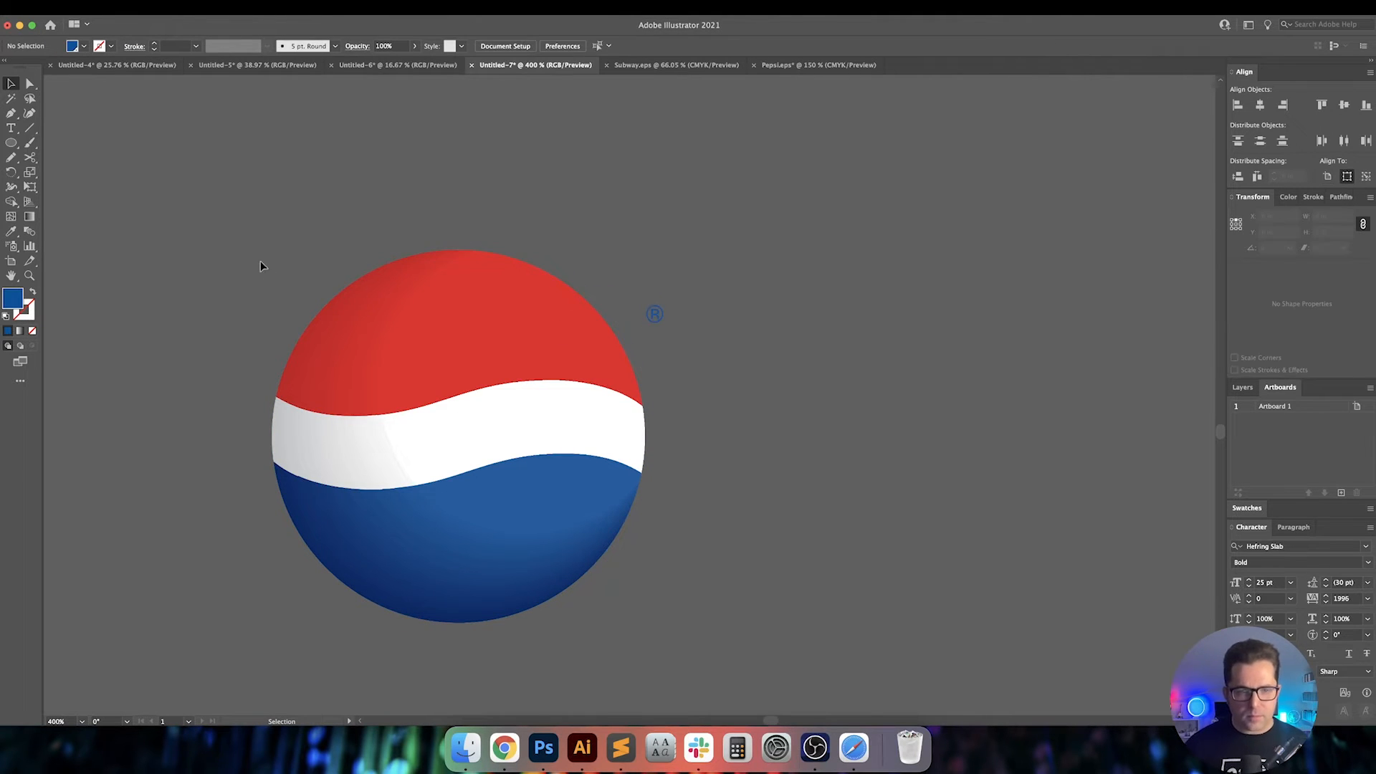
Scale the ball together with its registered-trademark symbol proportionally to 1 in high and group them
key(super+a)
key(super+minus)
key(super+minus)
key(super+minus)
key(super+minus)
key(super+minus)
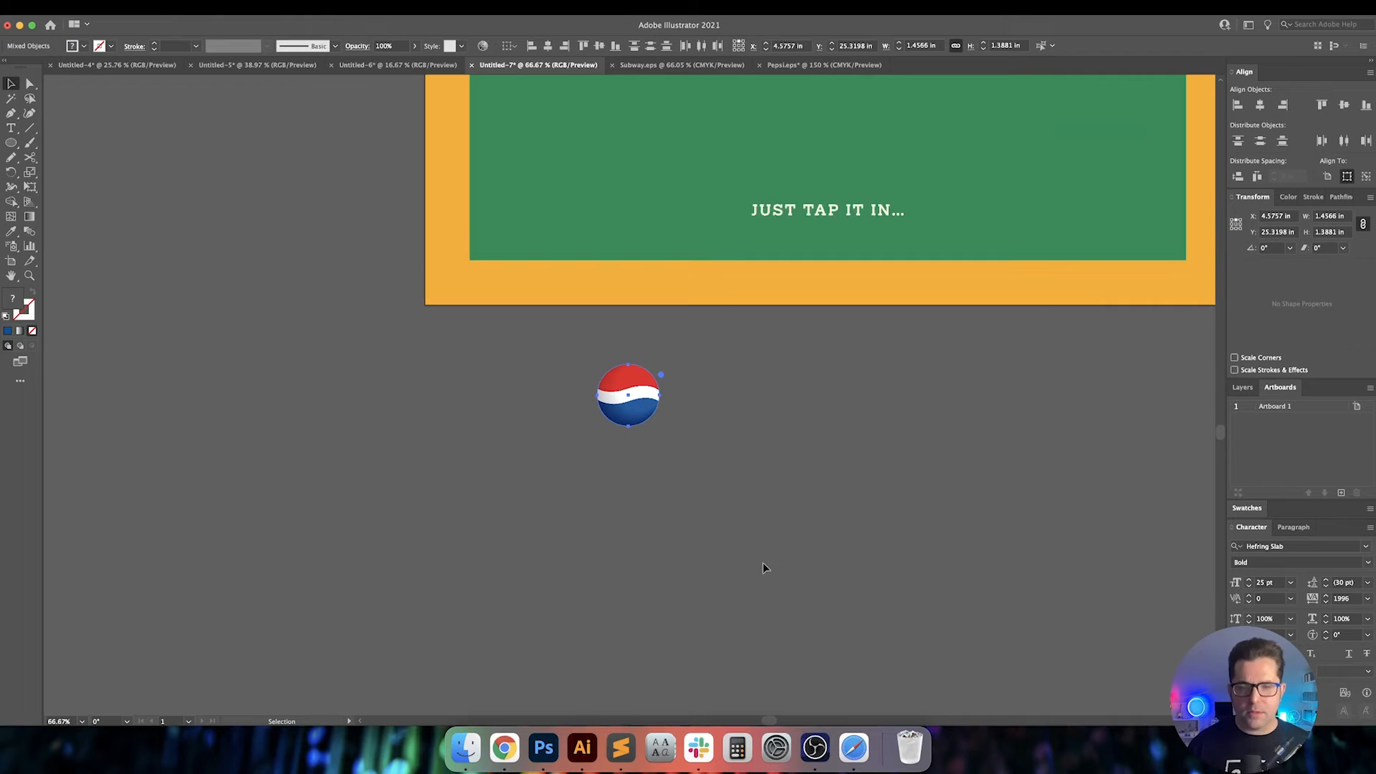
scroll(760, 523, up, 3)
scroll(760, 523, right, 3)
click(614, 507)
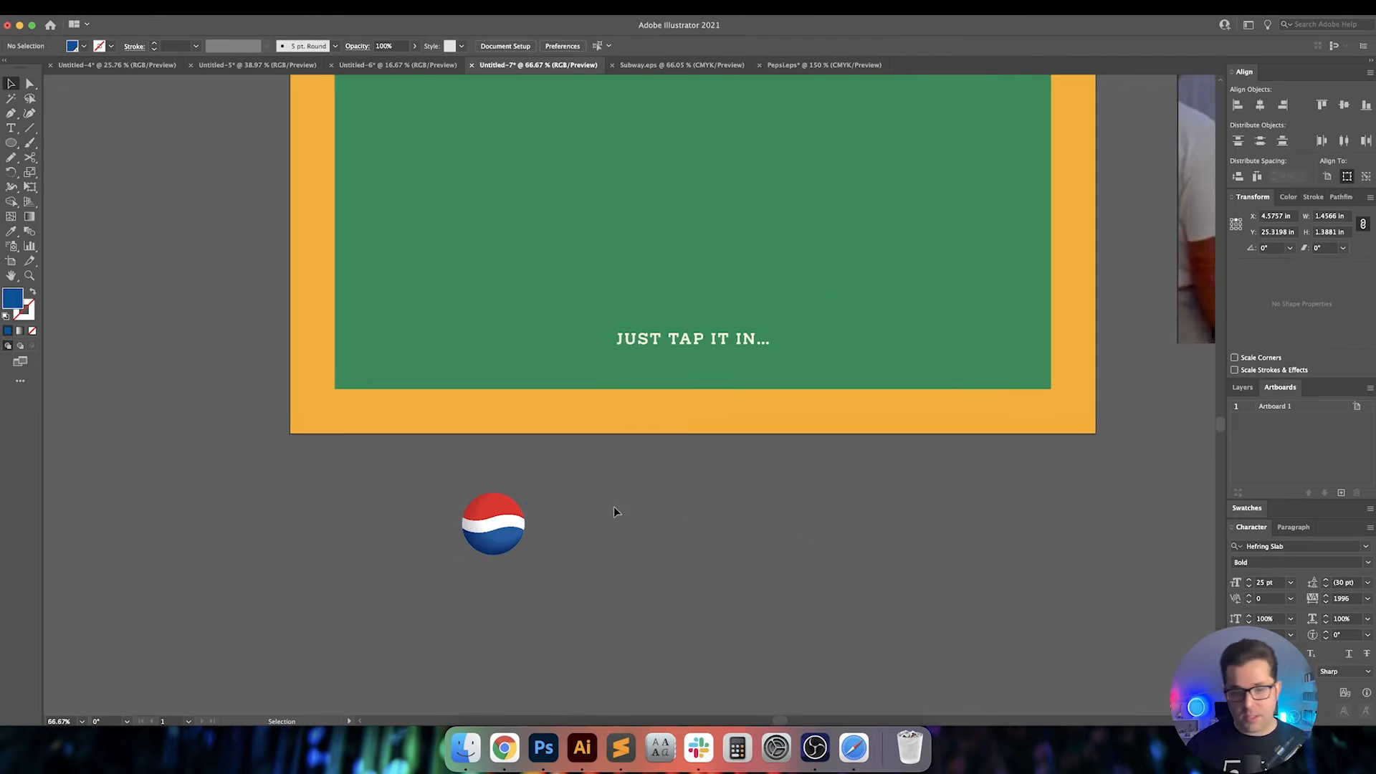
key(super+a)
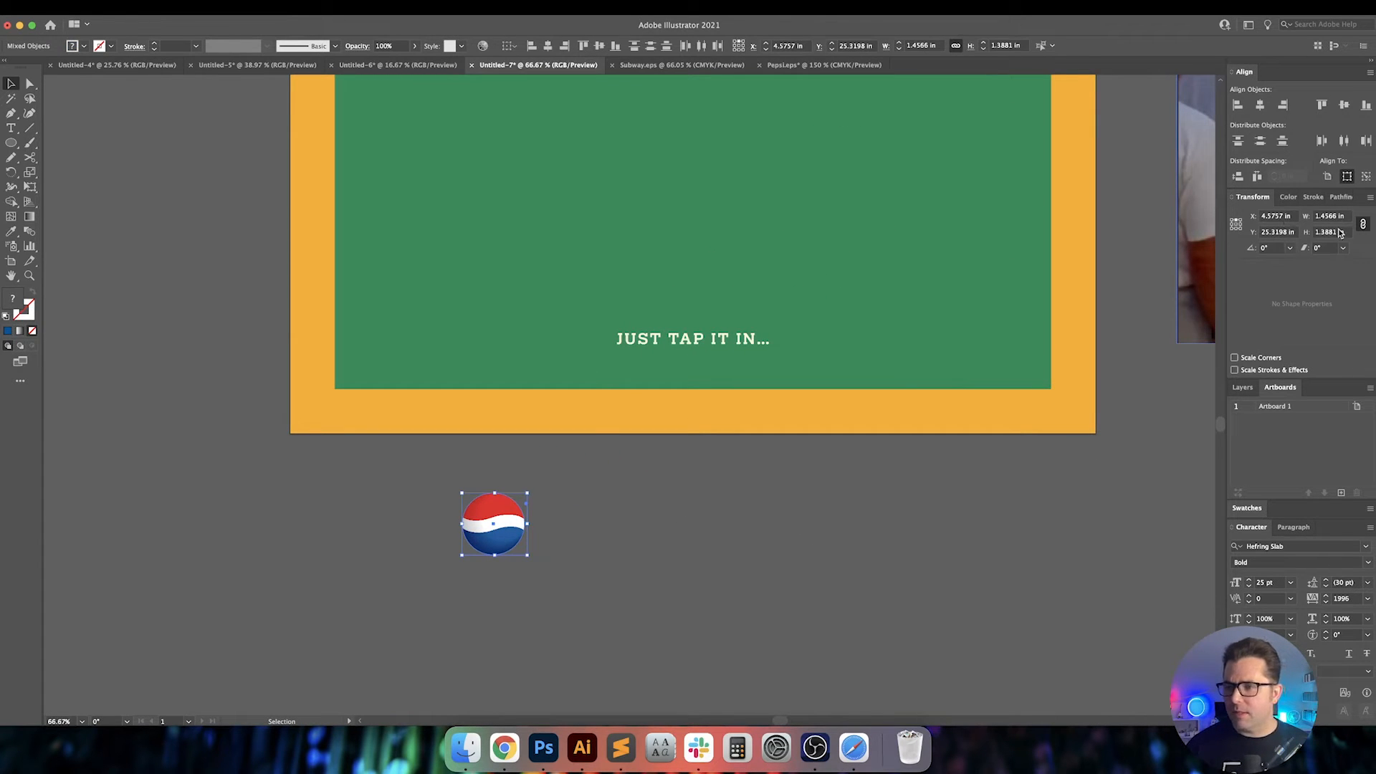
text(1)
key(Return)
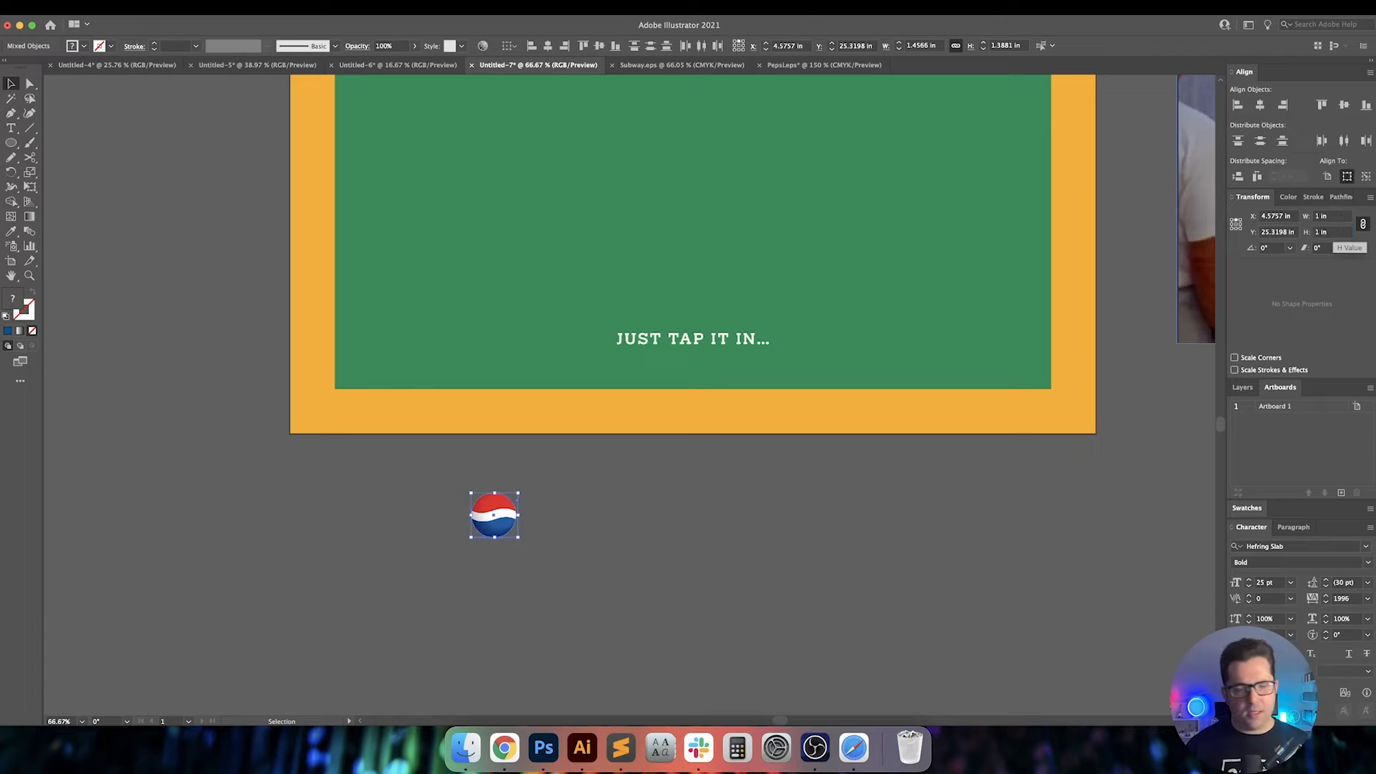
key(super+g)
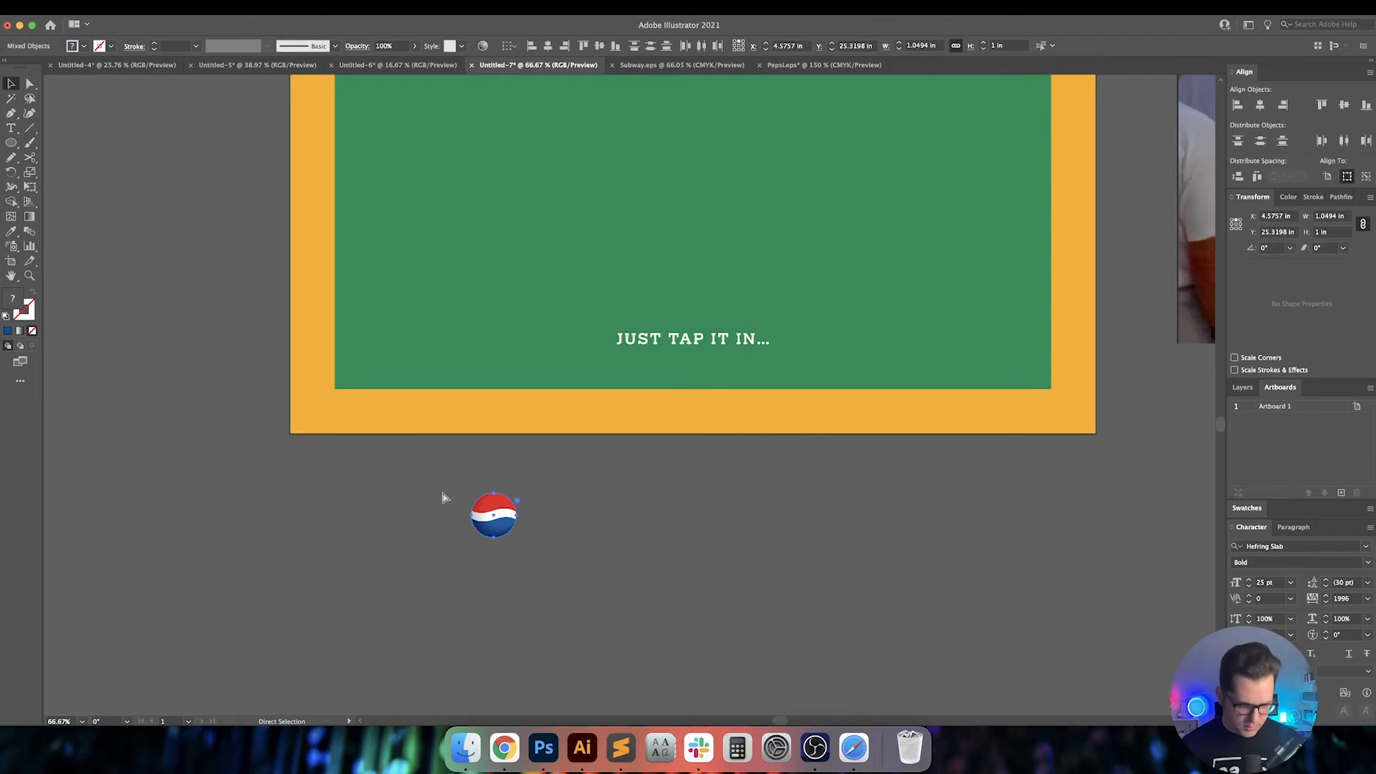
Align the Pepsi group to the artboard's left and bottom edges, and move it 2 in horizontally and -2 in vertically
click(532, 47)
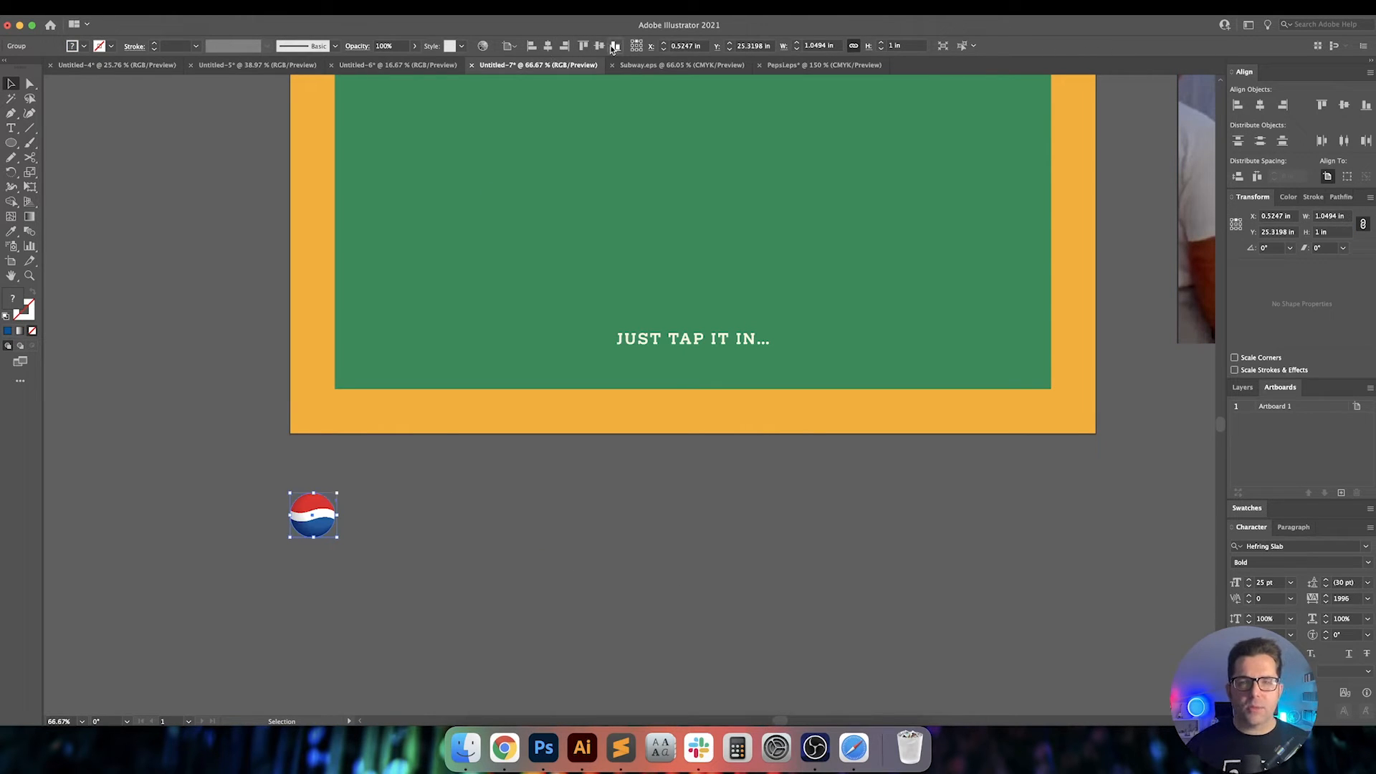
click(614, 47)
key(Return)
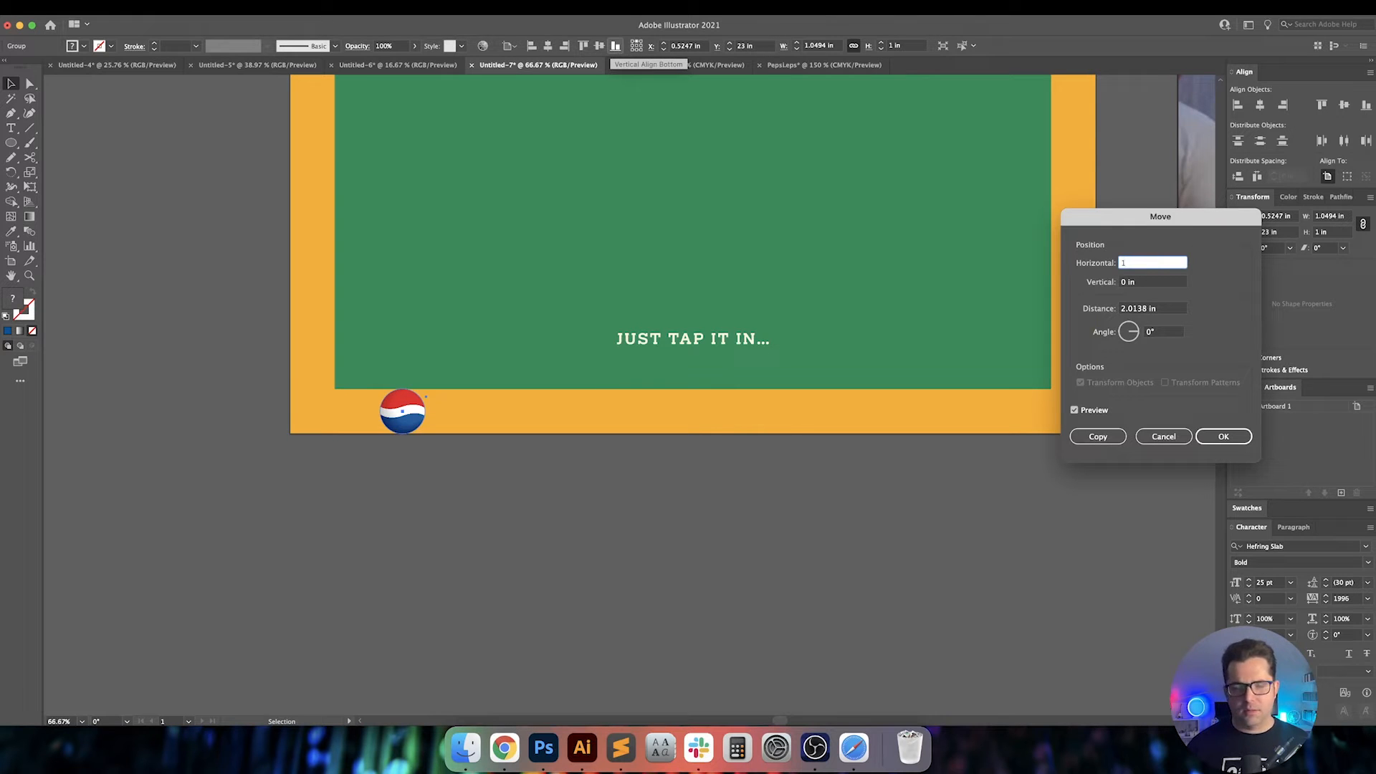
key(Tab)
key(shift+Tab)
text(2)
key(Tab)
text(-2)
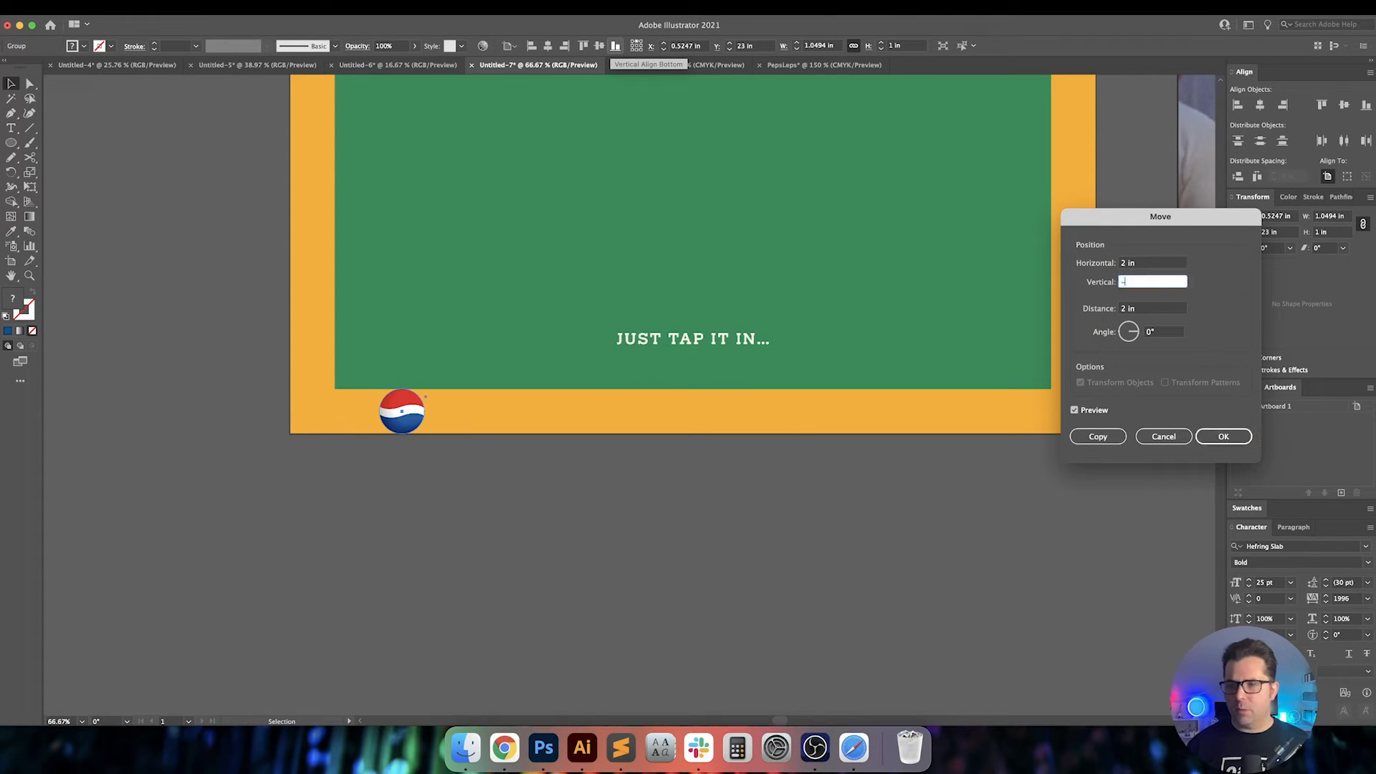
key(Tab)
key(Return)
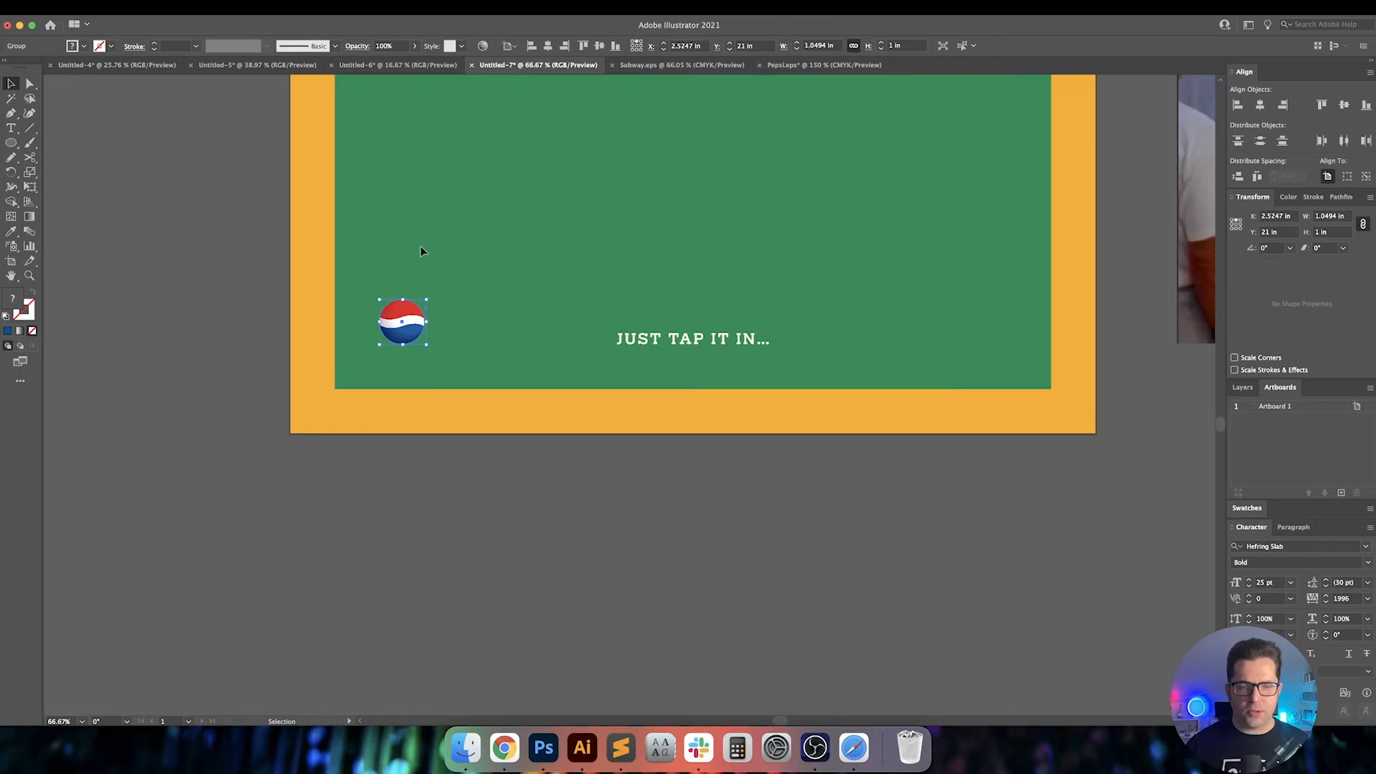
Align the Pepsi group vertically to the centre of the "JUST TAP IT IN..." text, using the text as key object
shift+click(643, 341)
click(643, 341)
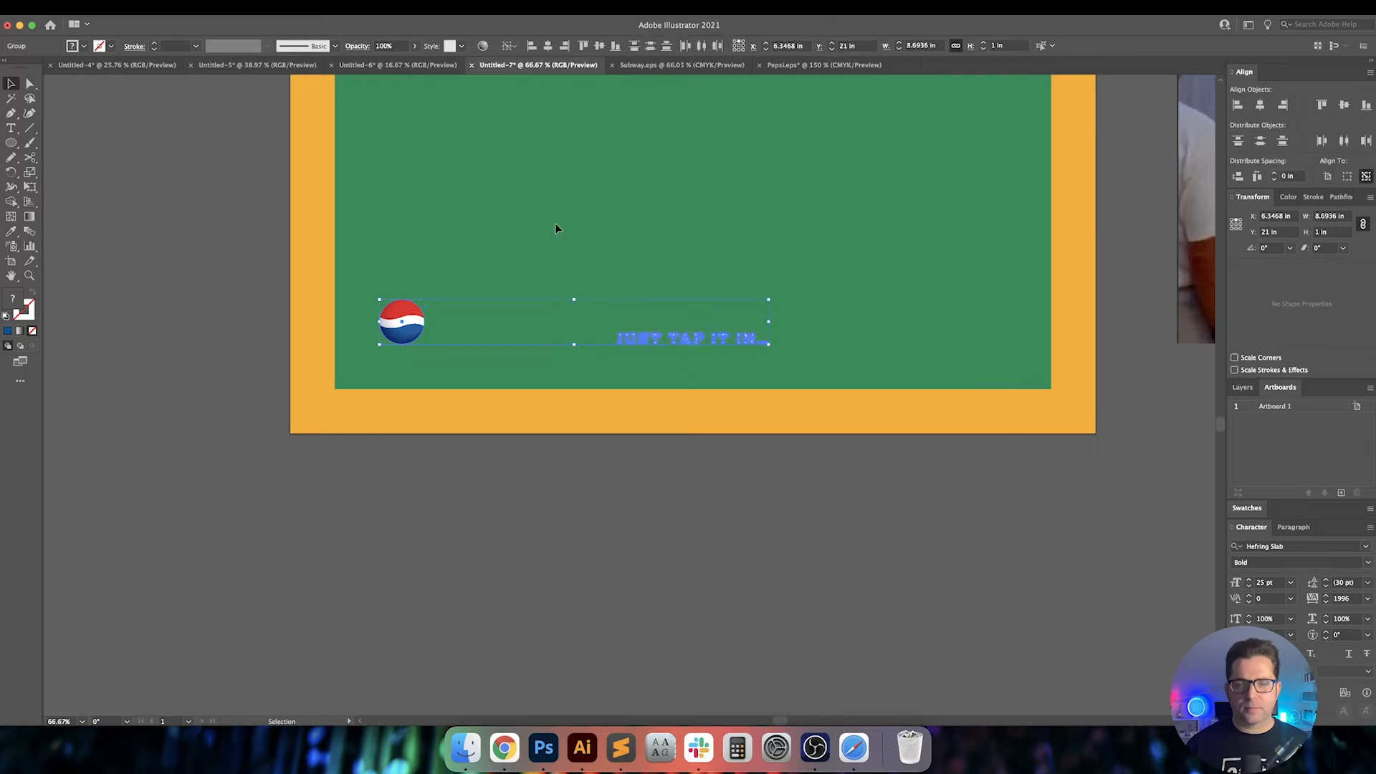
click(600, 46)
click(586, 459)
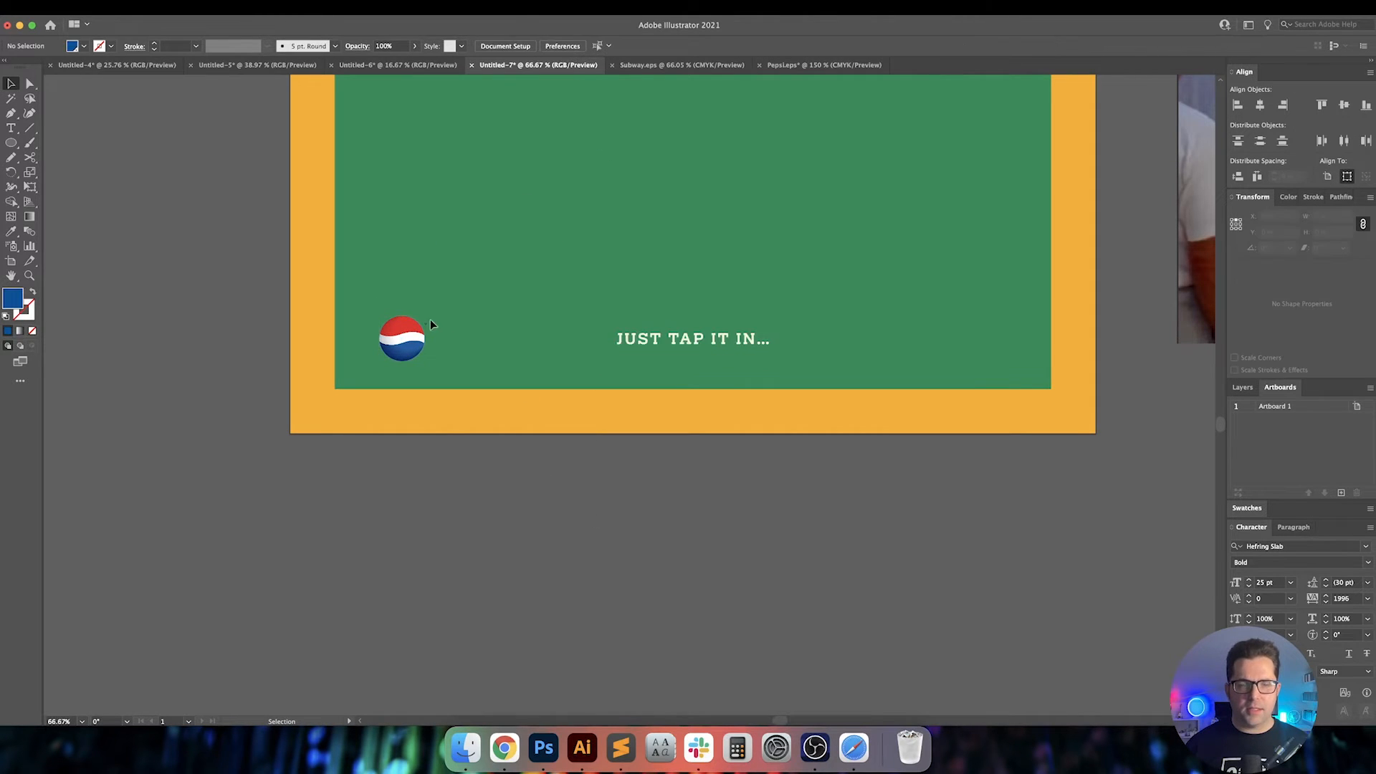
Measure the gap between the ball's bottom and the green panel's lower edge with a temporary rectangle, and delete the rectangle
click(389, 345)
scroll(388, 347, up, 4)
drag(408, 340, 536, 305)
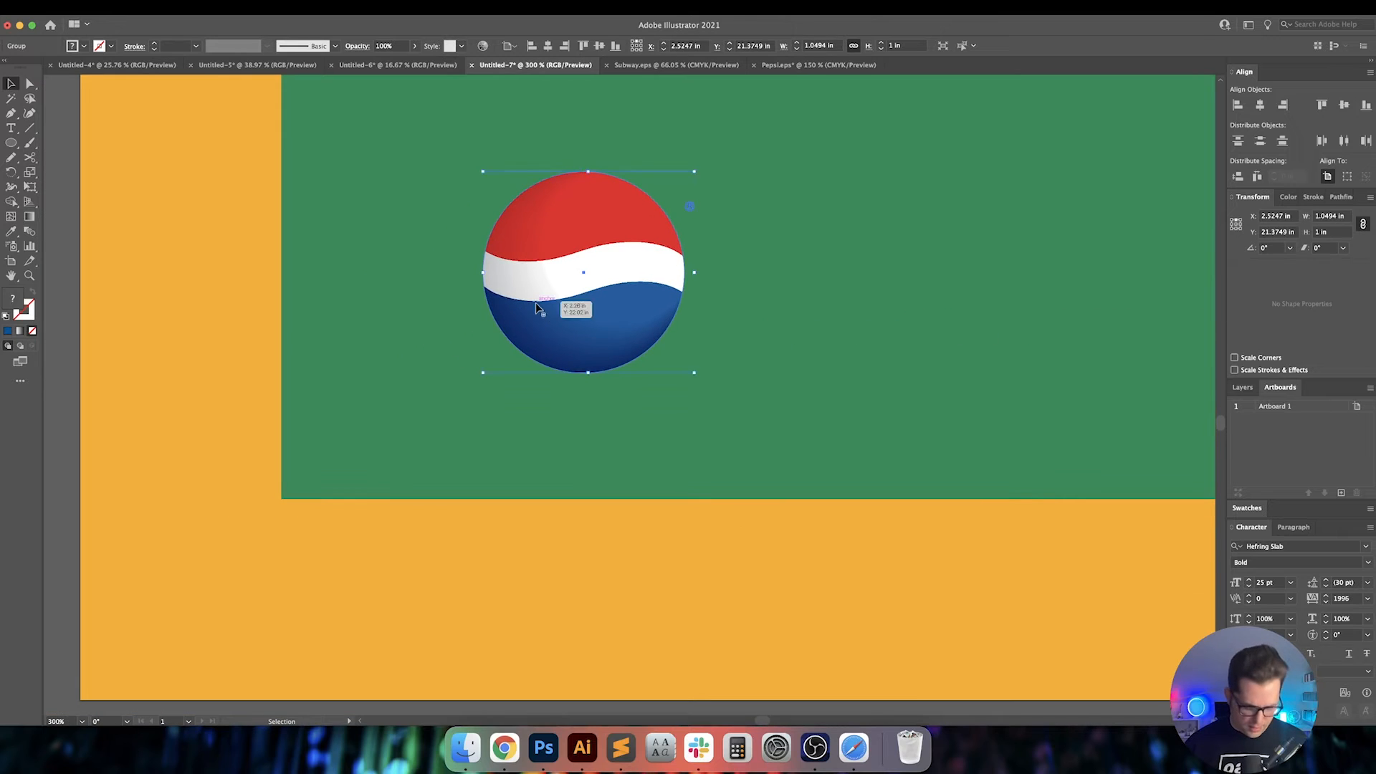
key(m)
drag(545, 498, 784, 420)
key(v)
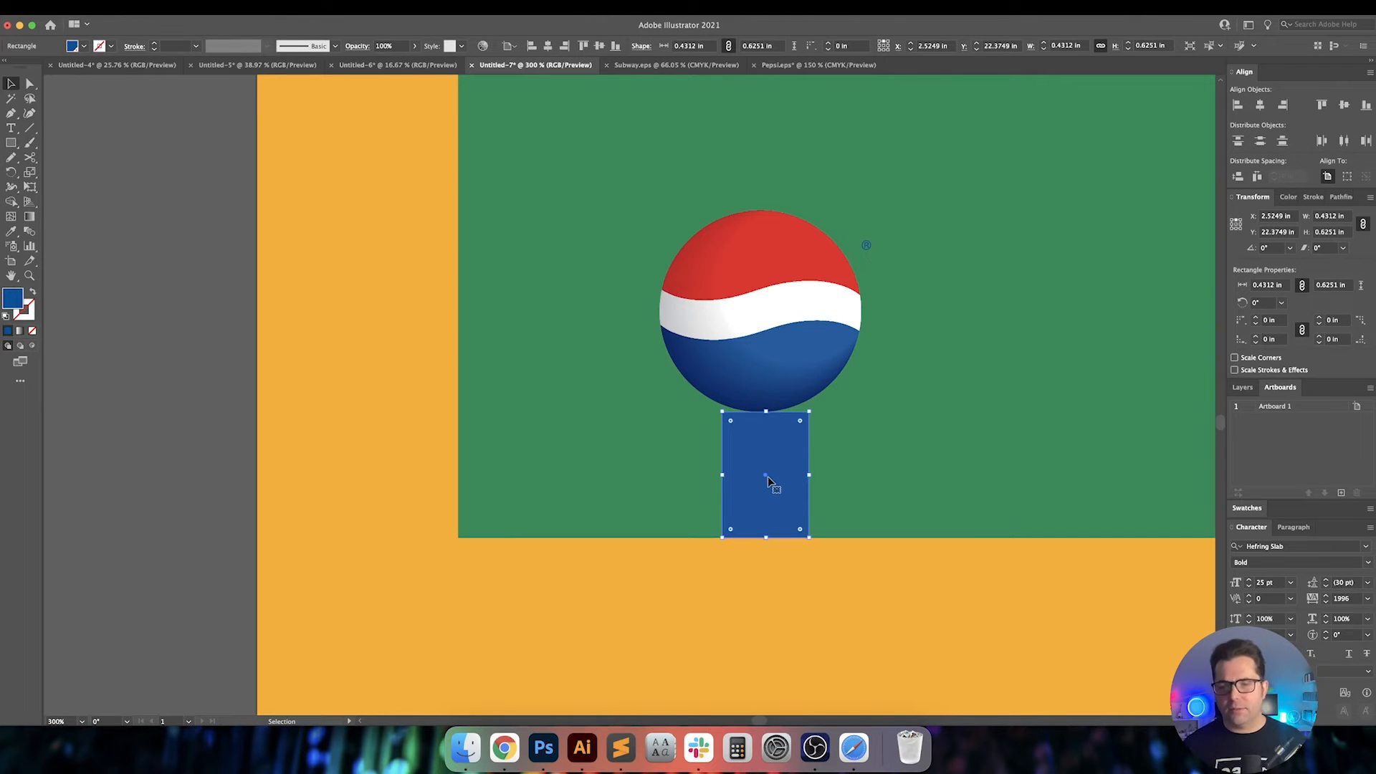
key(BackSpace)
Set the Pepsi group flush with the green panel's left edge and move it 0.625 in to the right
click(797, 321)
drag(797, 322, 599, 316)
key(Return)
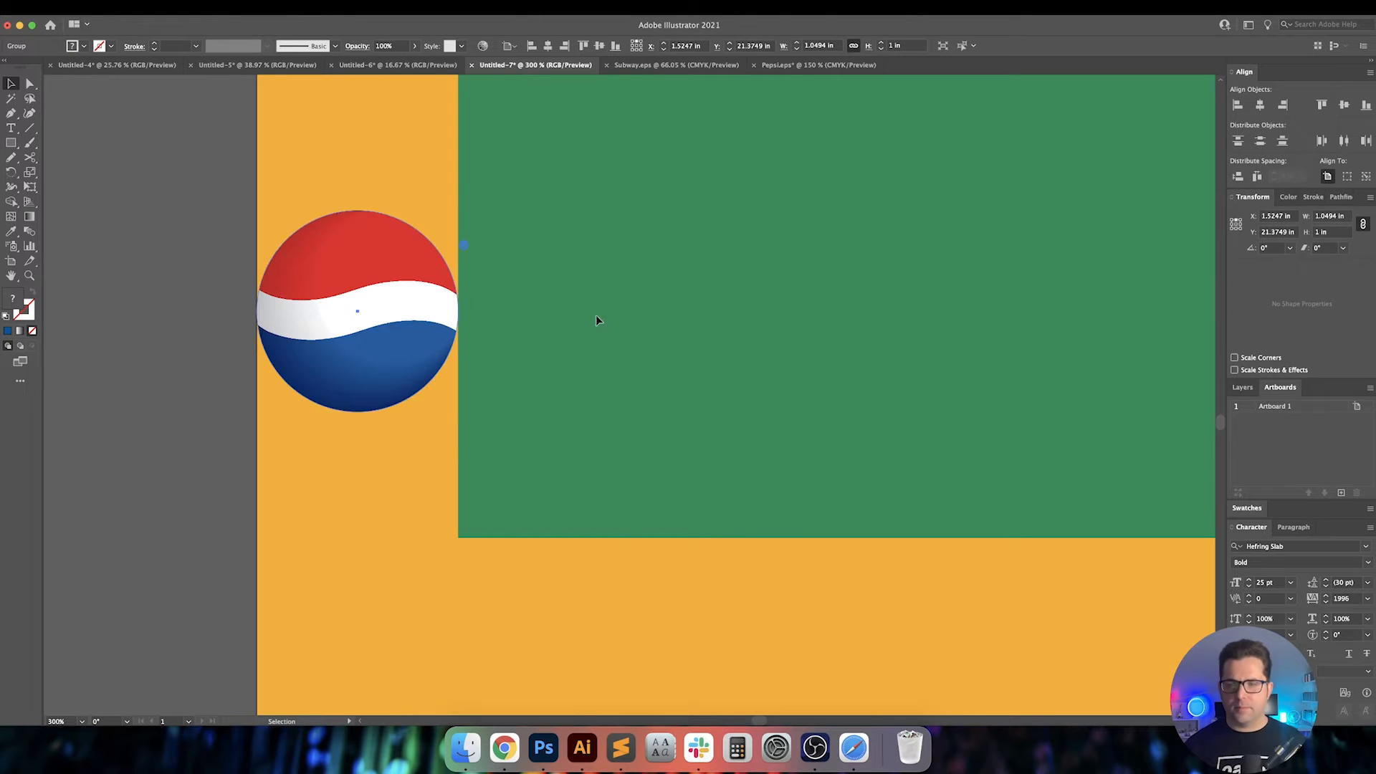
text(.625)
key(Return)
click(850, 373)
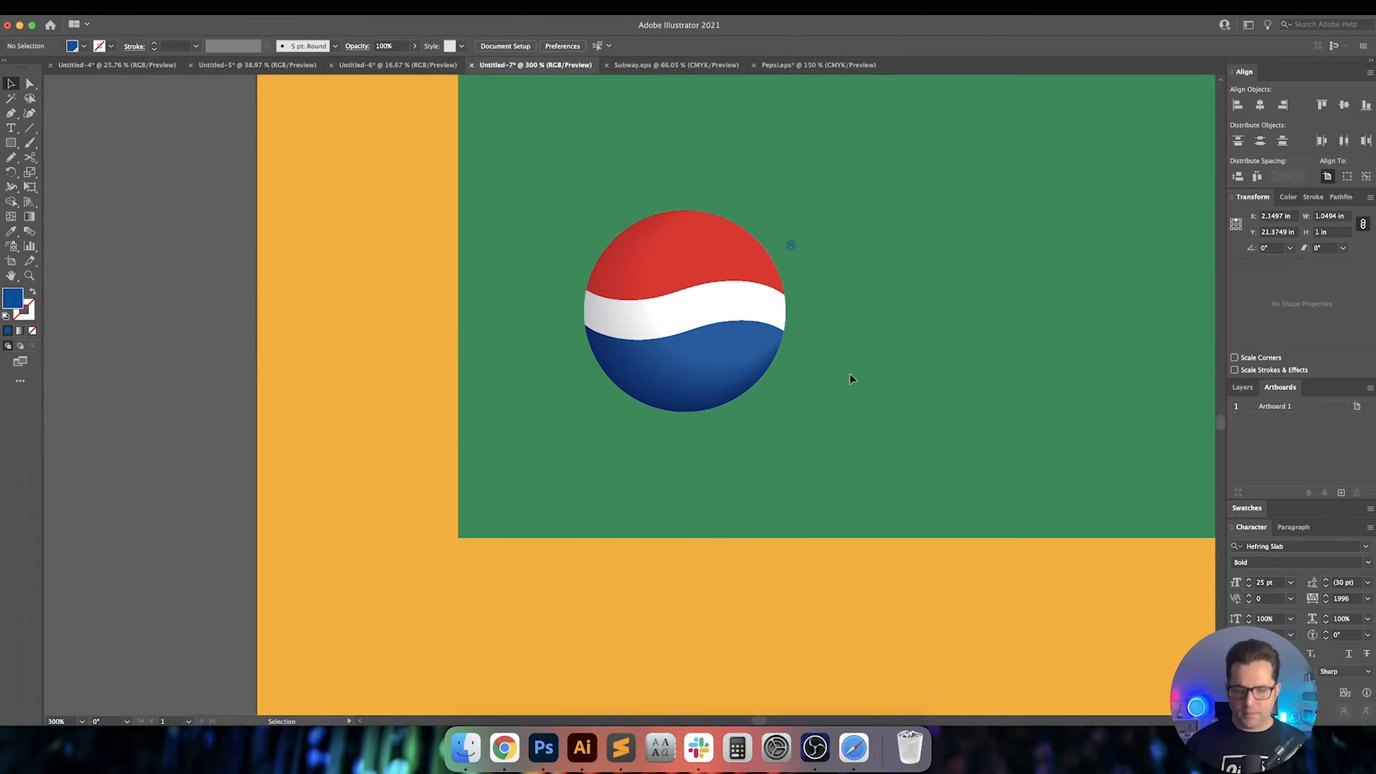
Recolour the registered-trademark symbol beside the ball by sampling the cream colour of the "JUST TAP IT IN..." text
key(super+0)
drag(700, 580, 681, 451)
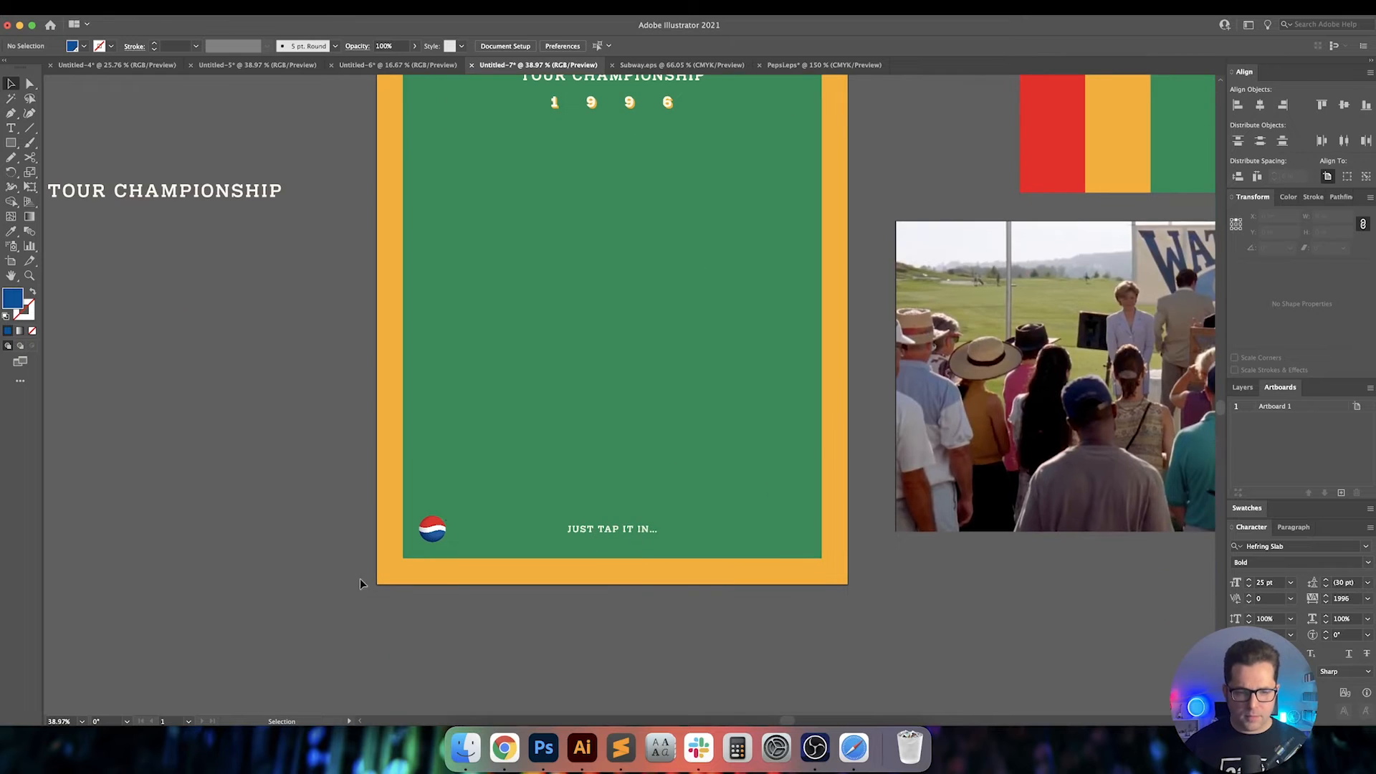
scroll(431, 521, up, 7)
drag(589, 572, 584, 544)
scroll(584, 655, up, 5)
key(a)
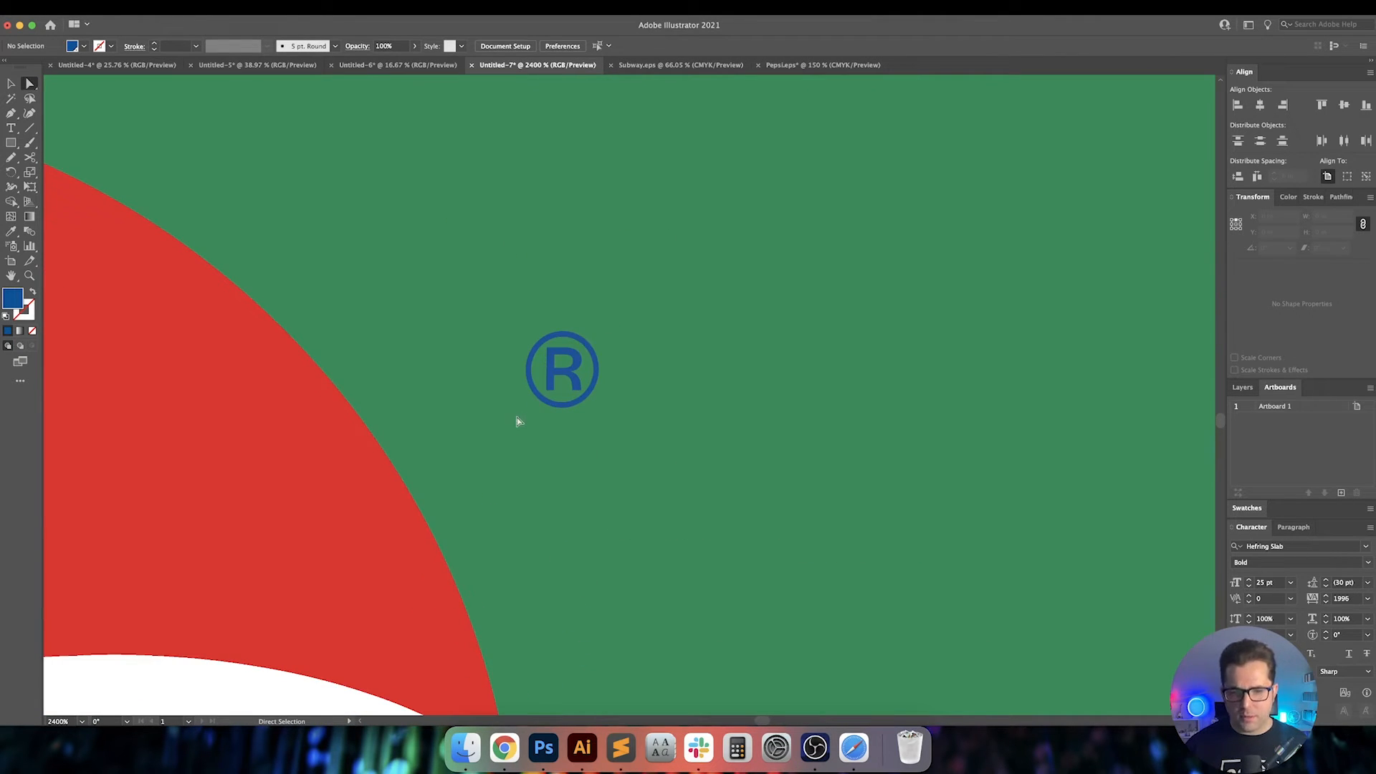
click(547, 395)
scroll(534, 443, down, 8)
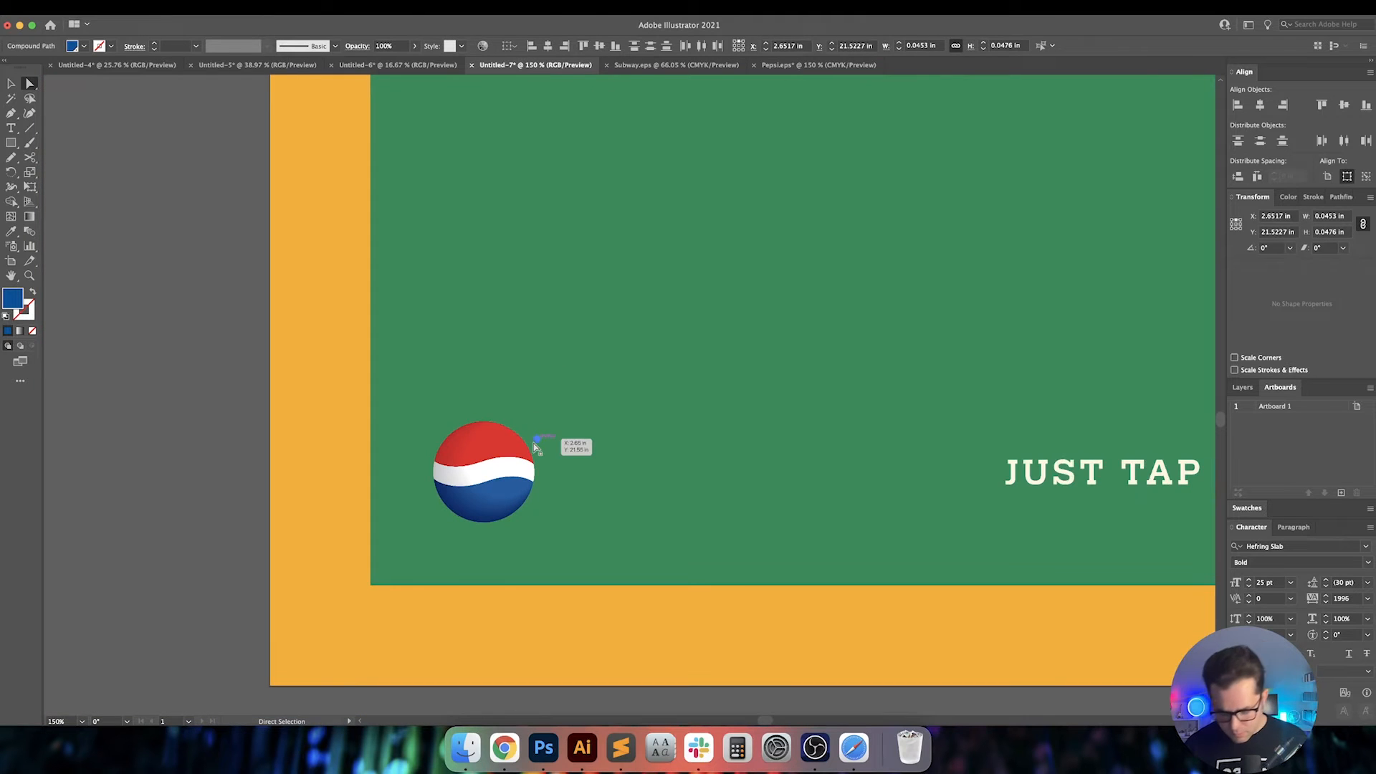
scroll(610, 444, right, 2)
key(i)
click(995, 465)
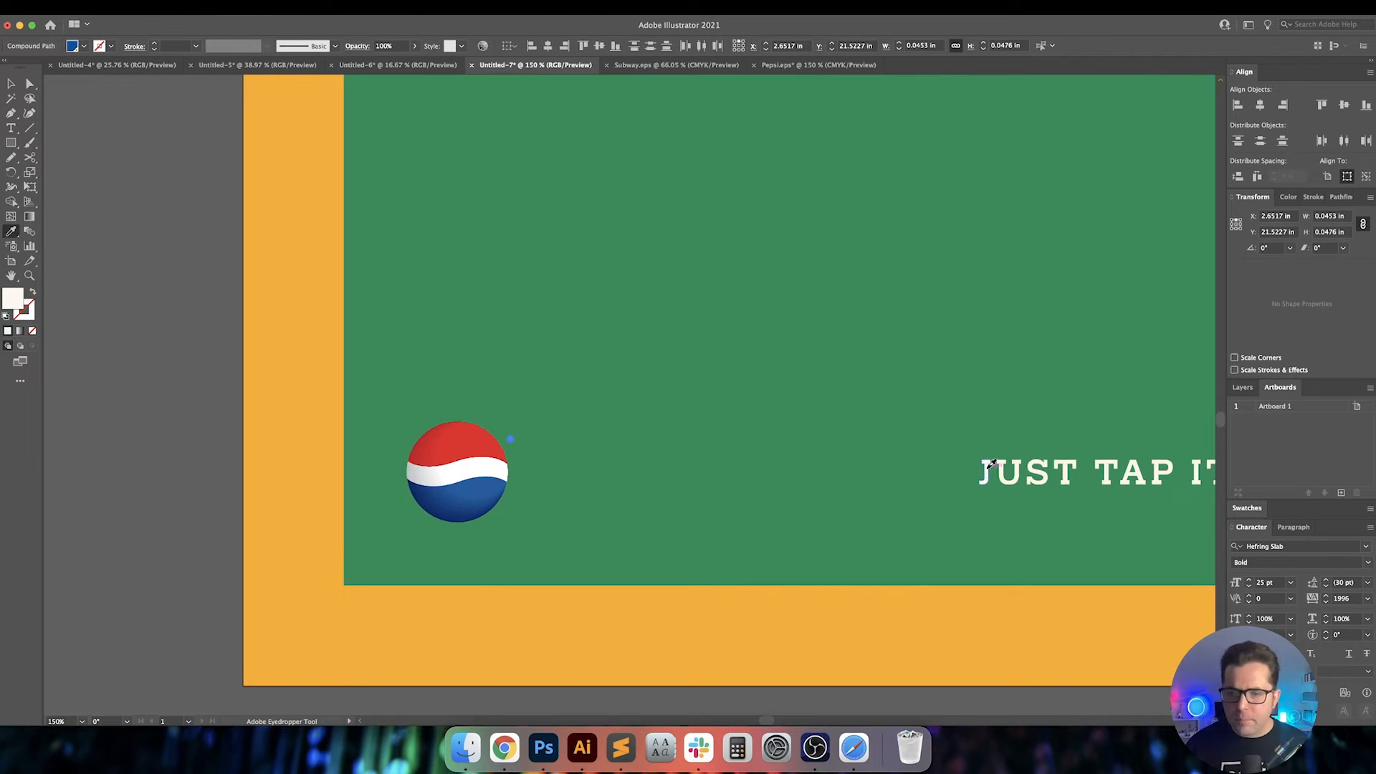
key(v)
click(696, 483)
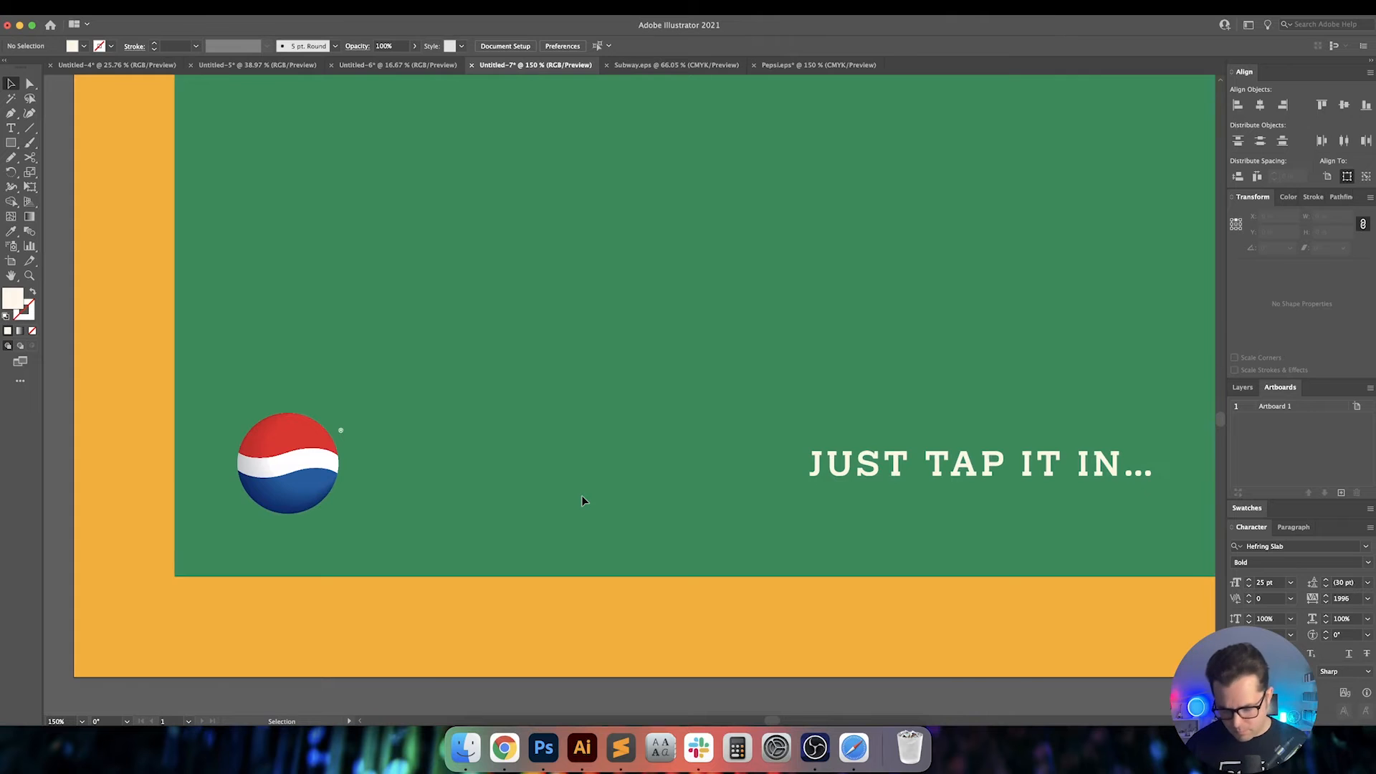
Remove the empty square frame surrounding the Subway logo in Subway.eps
key(super+0)
scroll(646, 538, down, 2)
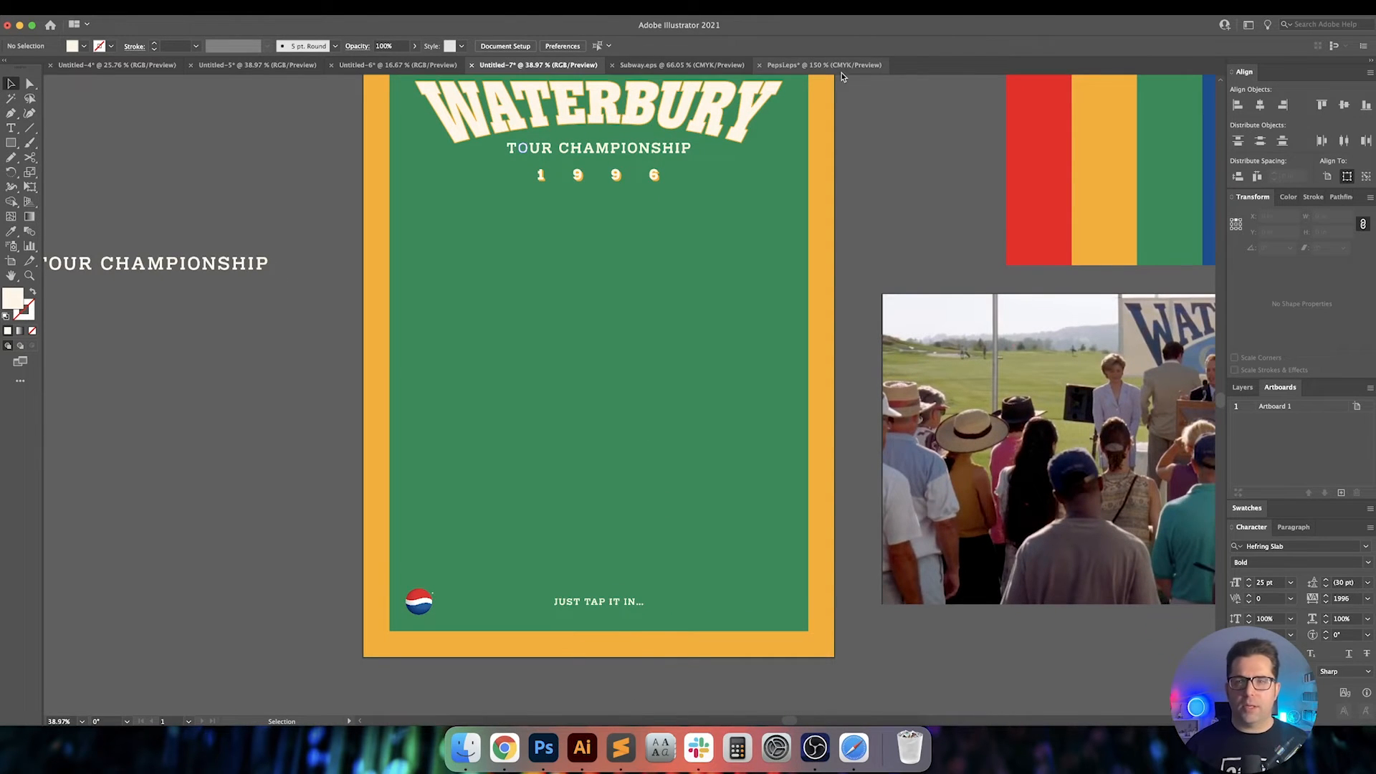
click(681, 66)
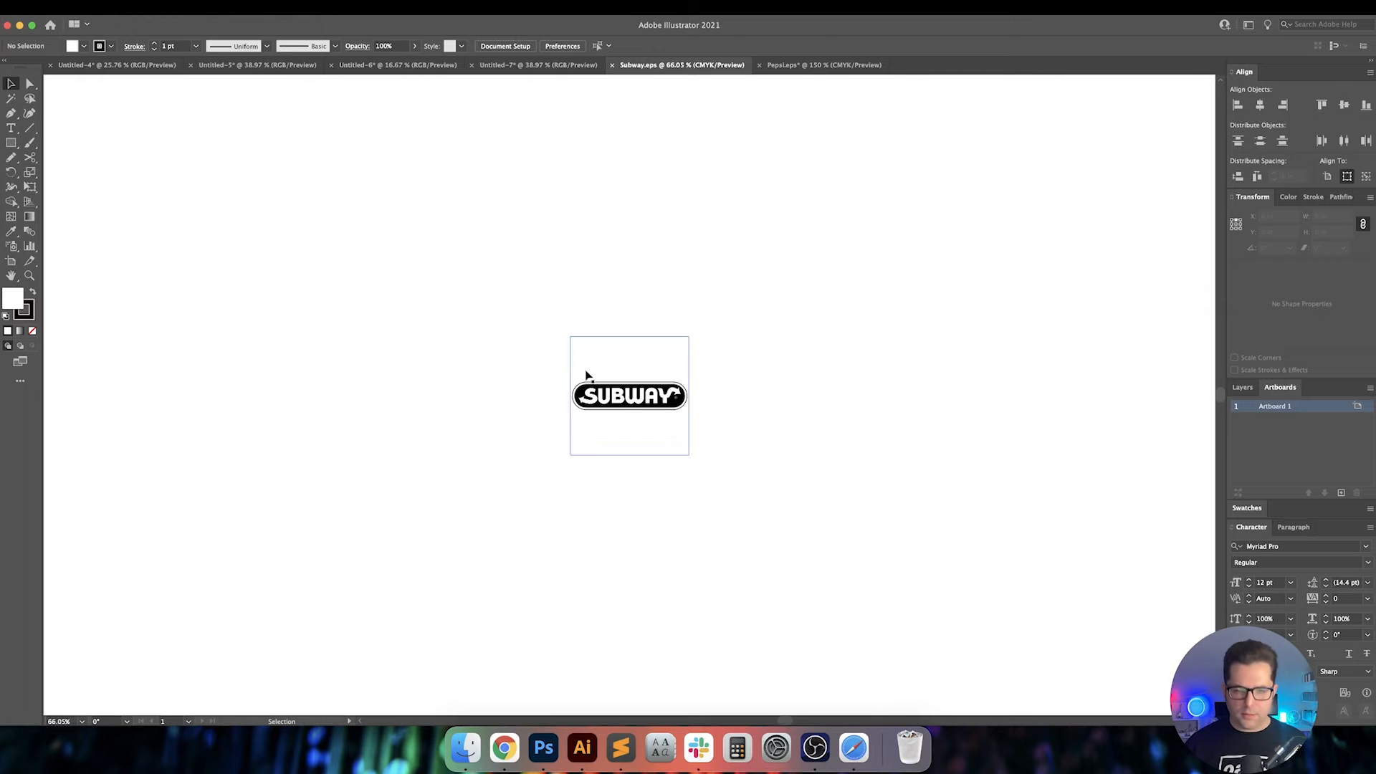
scroll(602, 382, up, 3)
key(a)
drag(340, 265, 788, 352)
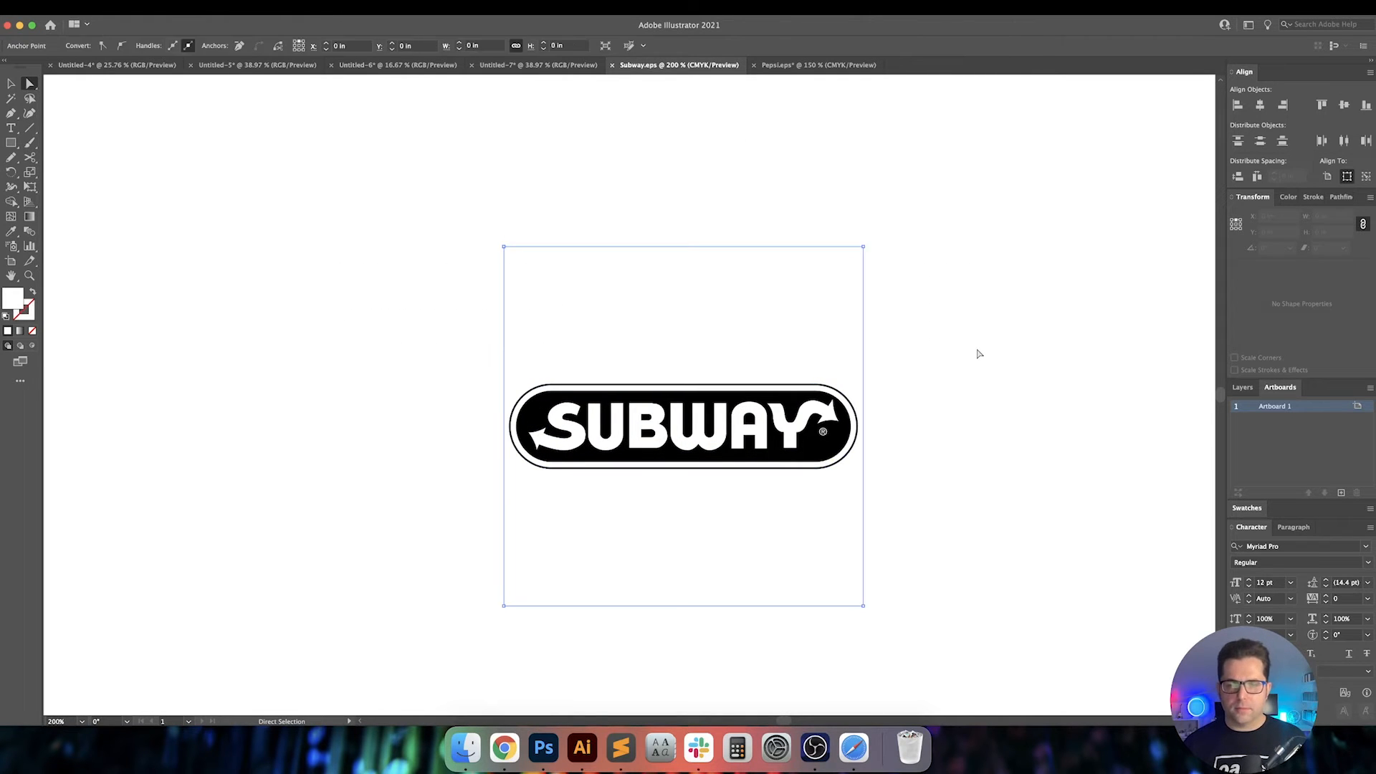
click(977, 353)
key(v)
Bring the Subway logo into the poster document, placing it on the green panel above and beside the tagline
drag(982, 332, 322, 537)
drag(553, 70, 641, 426)
key(super+equal)
key(super+equal)
key(super+equal)
key(super+equal)
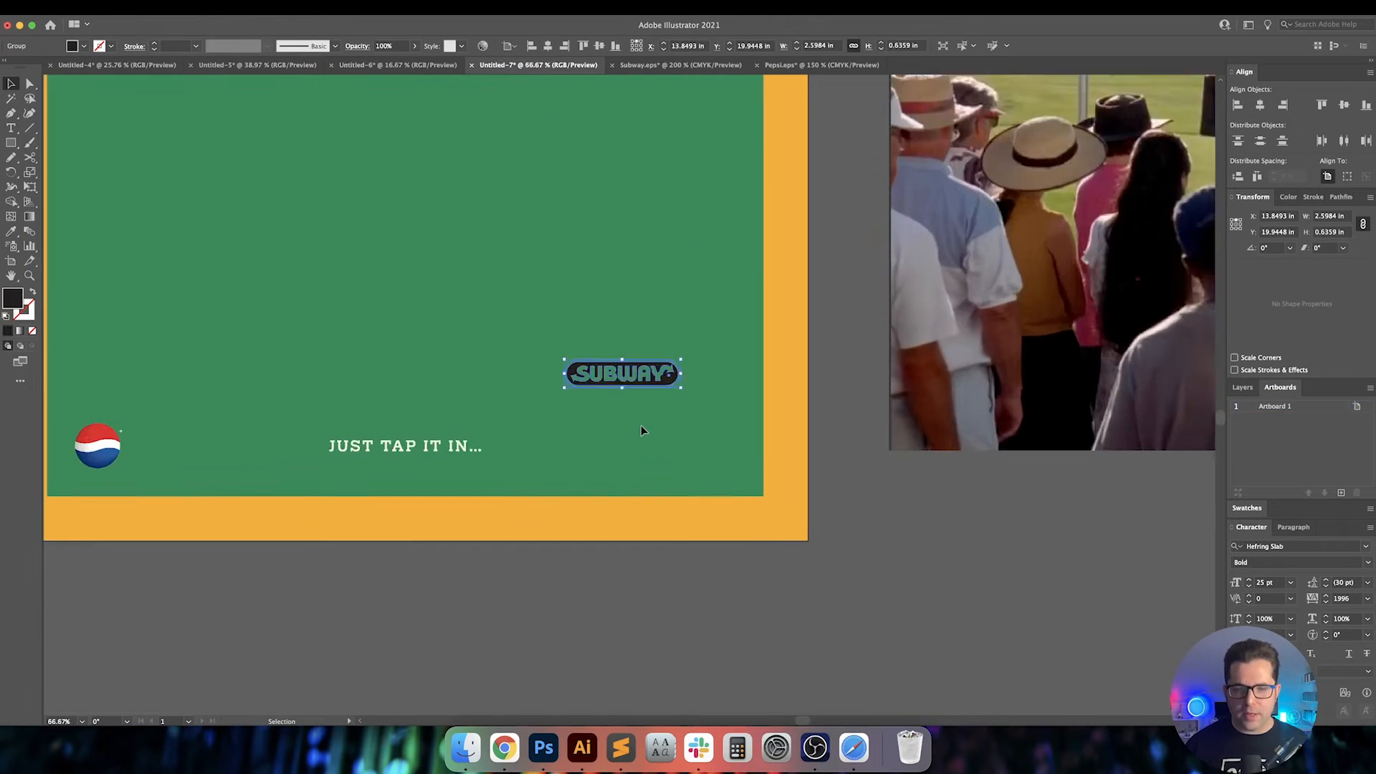
Try the poster border's golden yellow as the colour of the Subway logo
key(i)
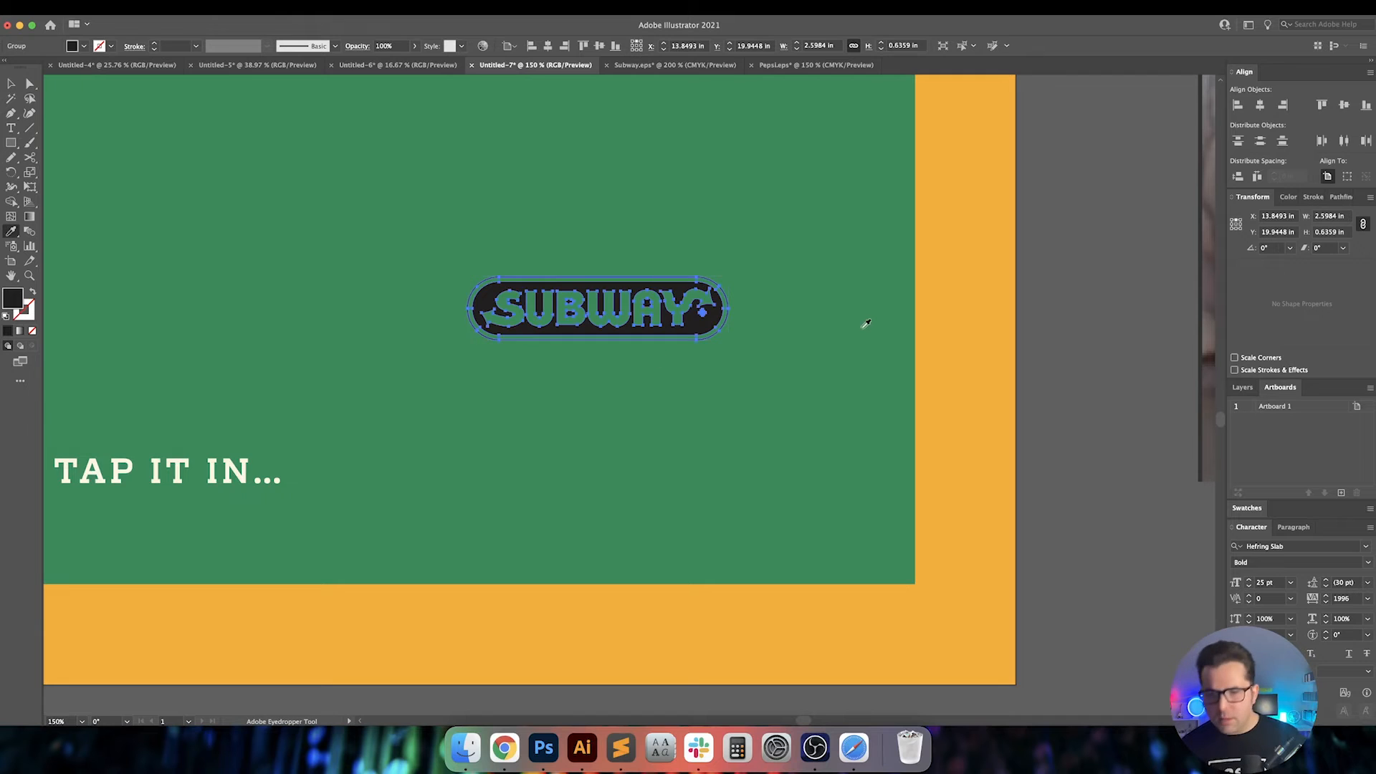
click(956, 319)
key(v)
key(super+shift+a)
drag(742, 375, 769, 418)
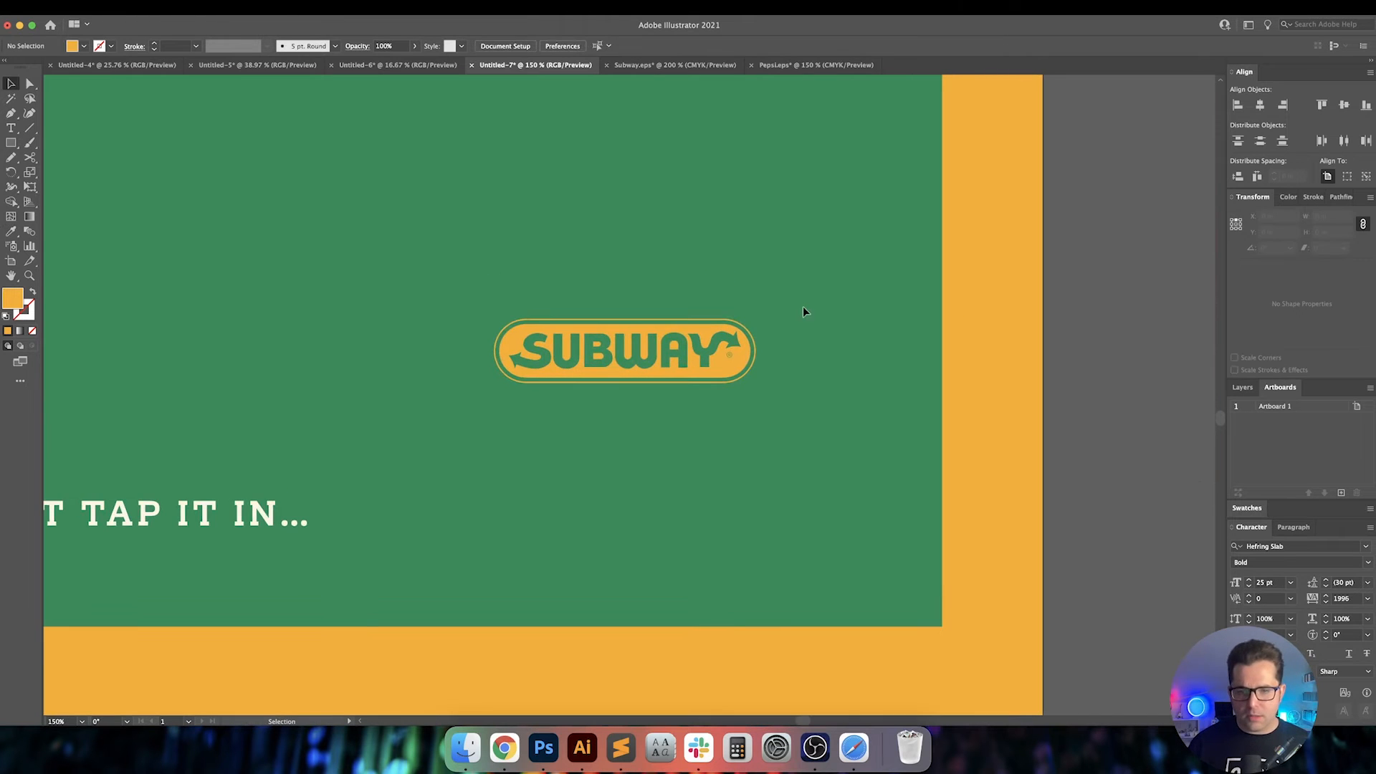
Recolour the Subway logo by sampling the cream colour of the "JUST TAP IT IN..." text
click(630, 375)
scroll(620, 369, left, 2)
key(i)
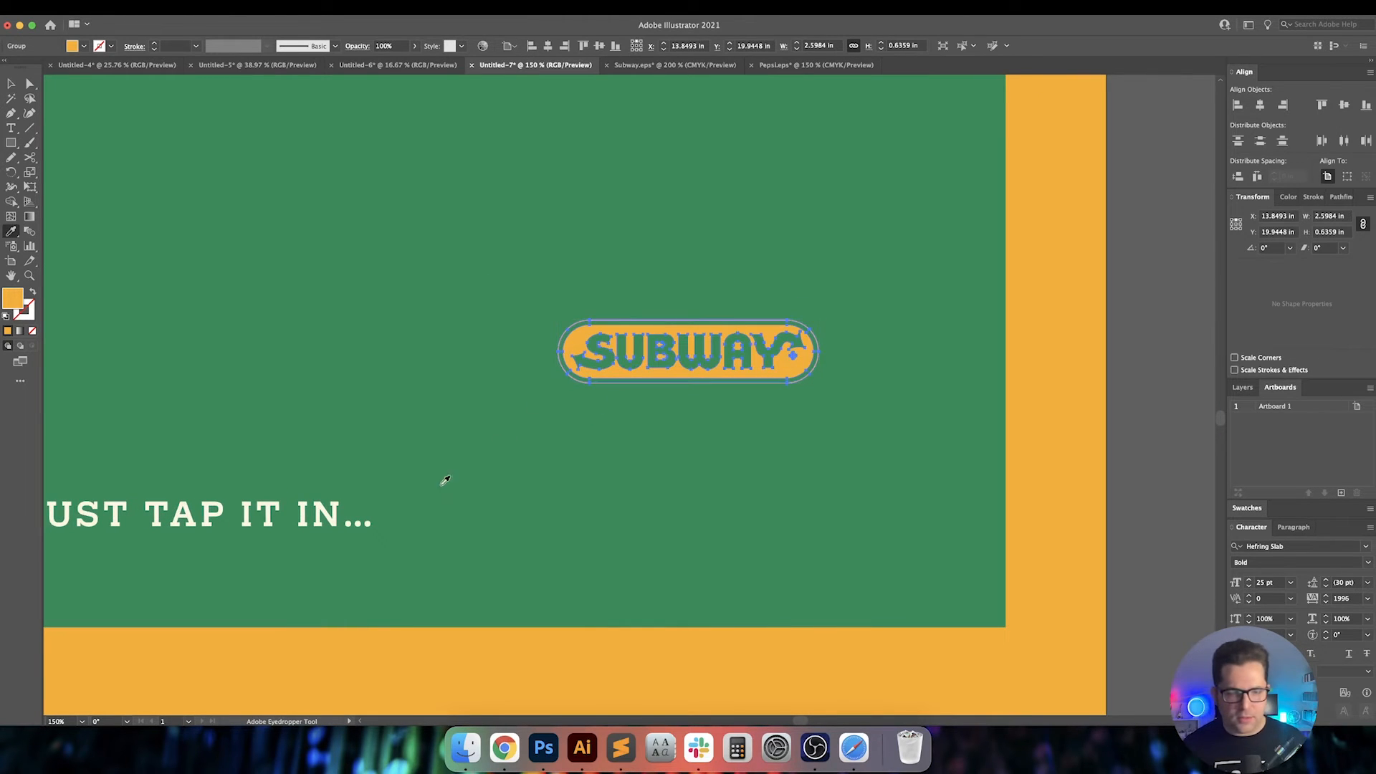
click(347, 500)
key(v)
key(super+shift+a)
scroll(466, 395, down, 2)
scroll(466, 394, left, 1)
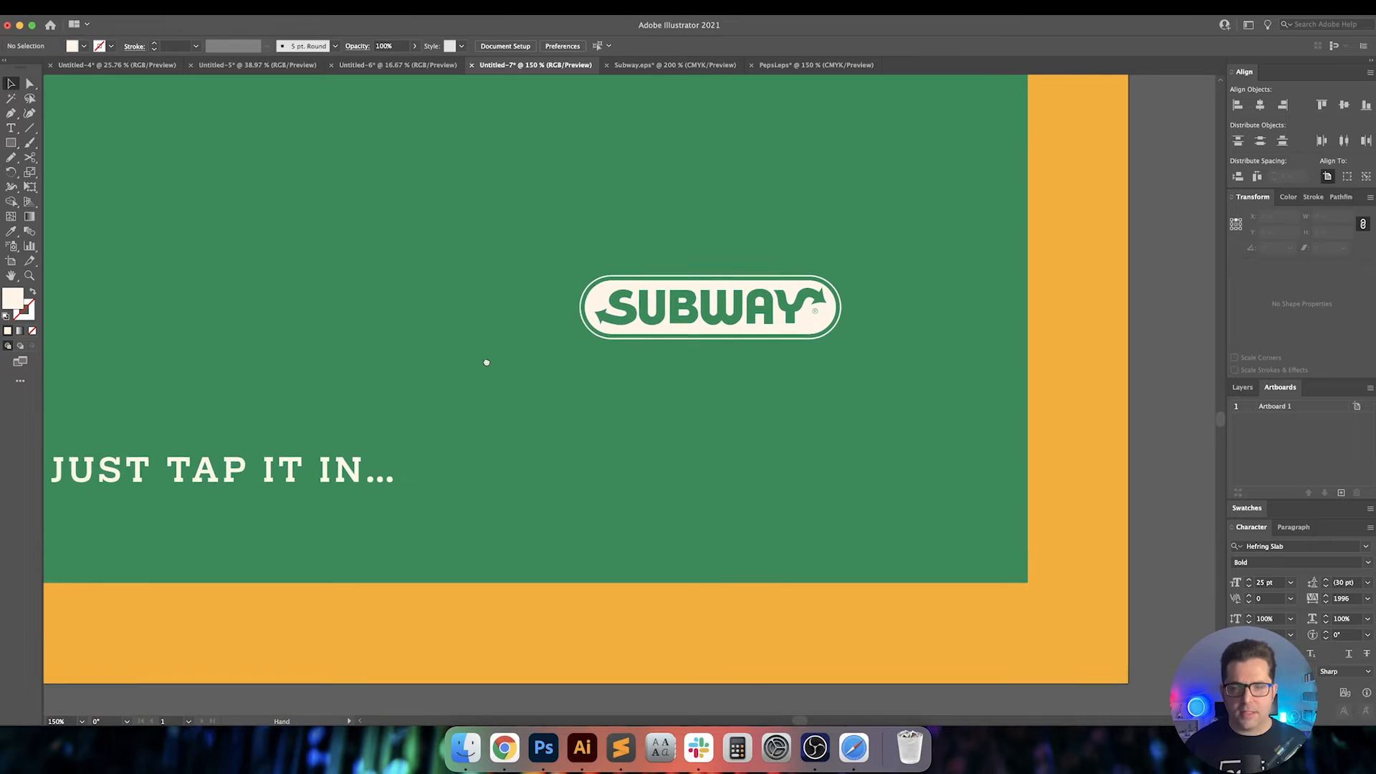
Place the Subway logo flush in the green panel's lower-right corner and move it -0.625 in both horizontally and vertically
click(820, 316)
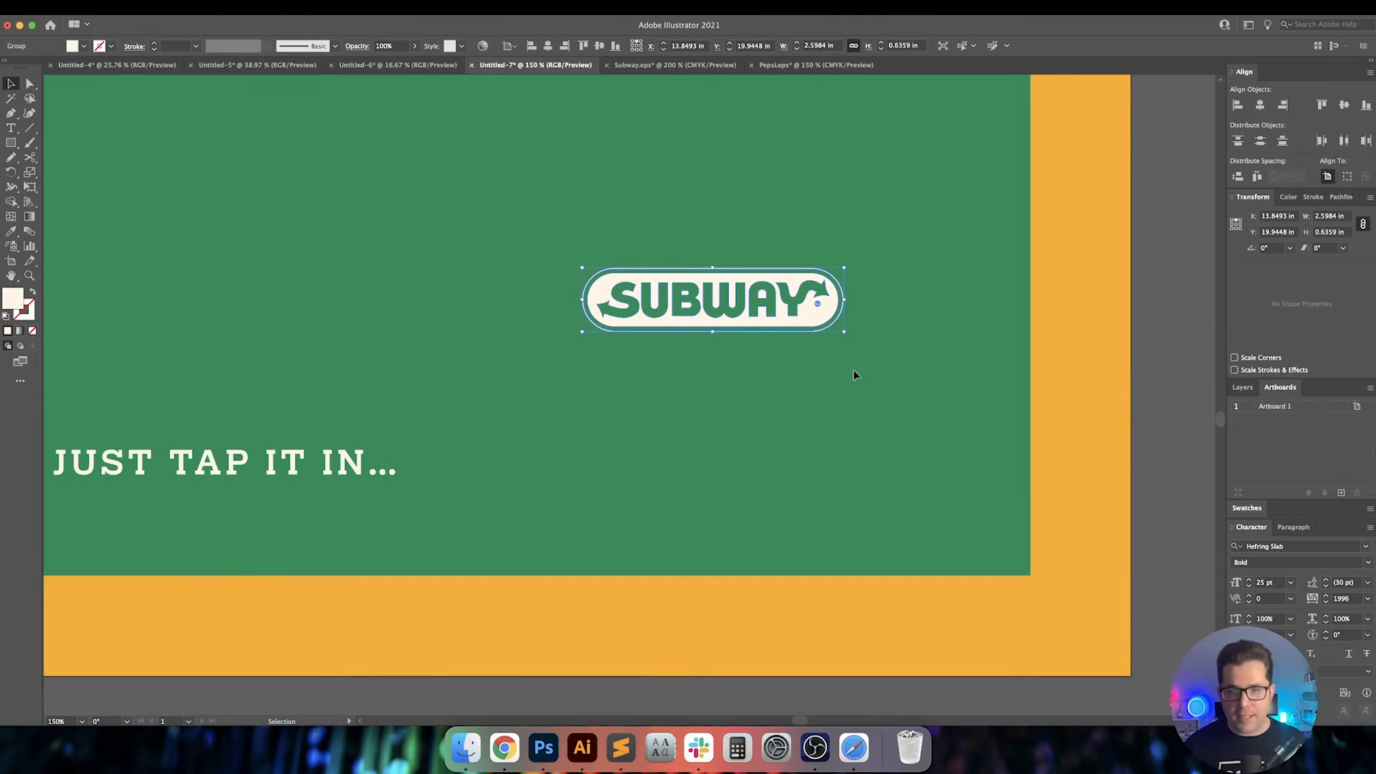
drag(820, 316, 886, 471)
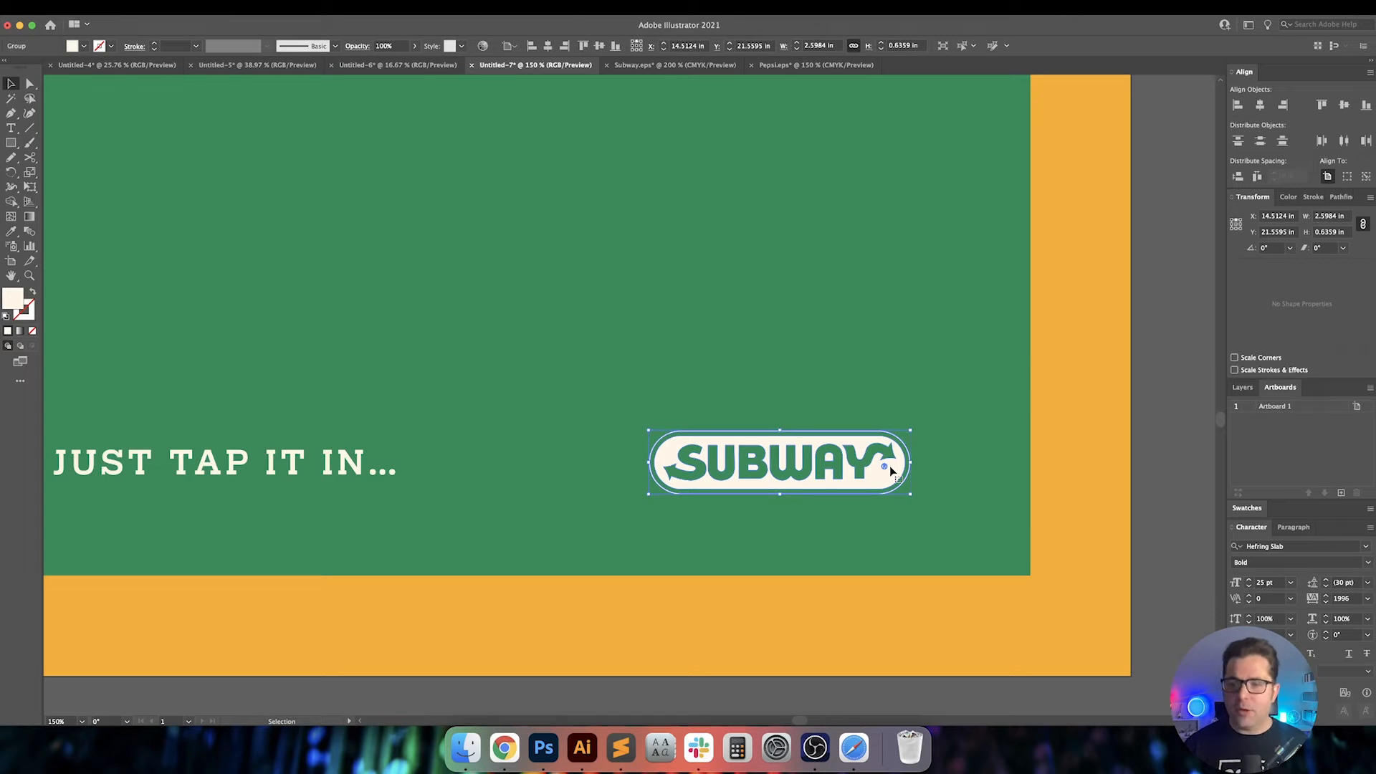
drag(901, 481, 998, 556)
key(Return)
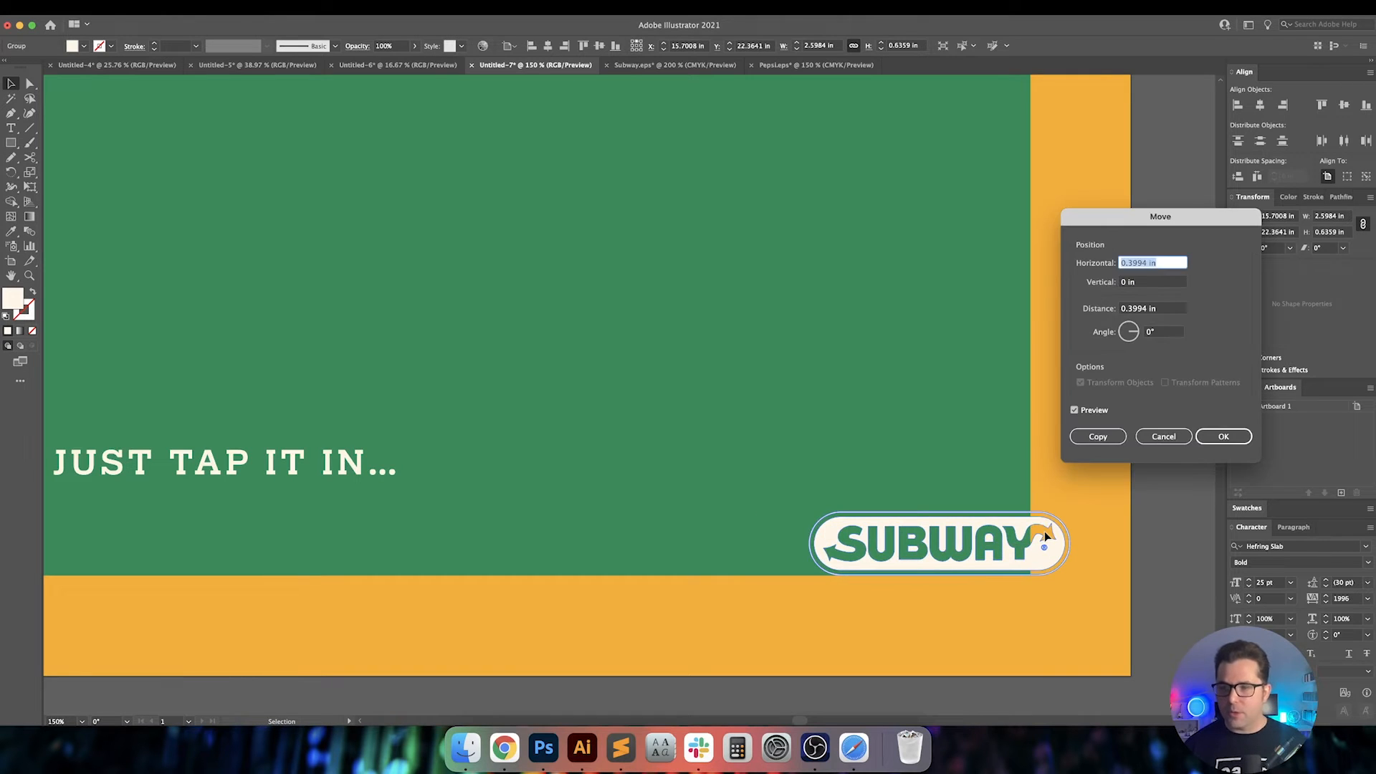
text(-.2)
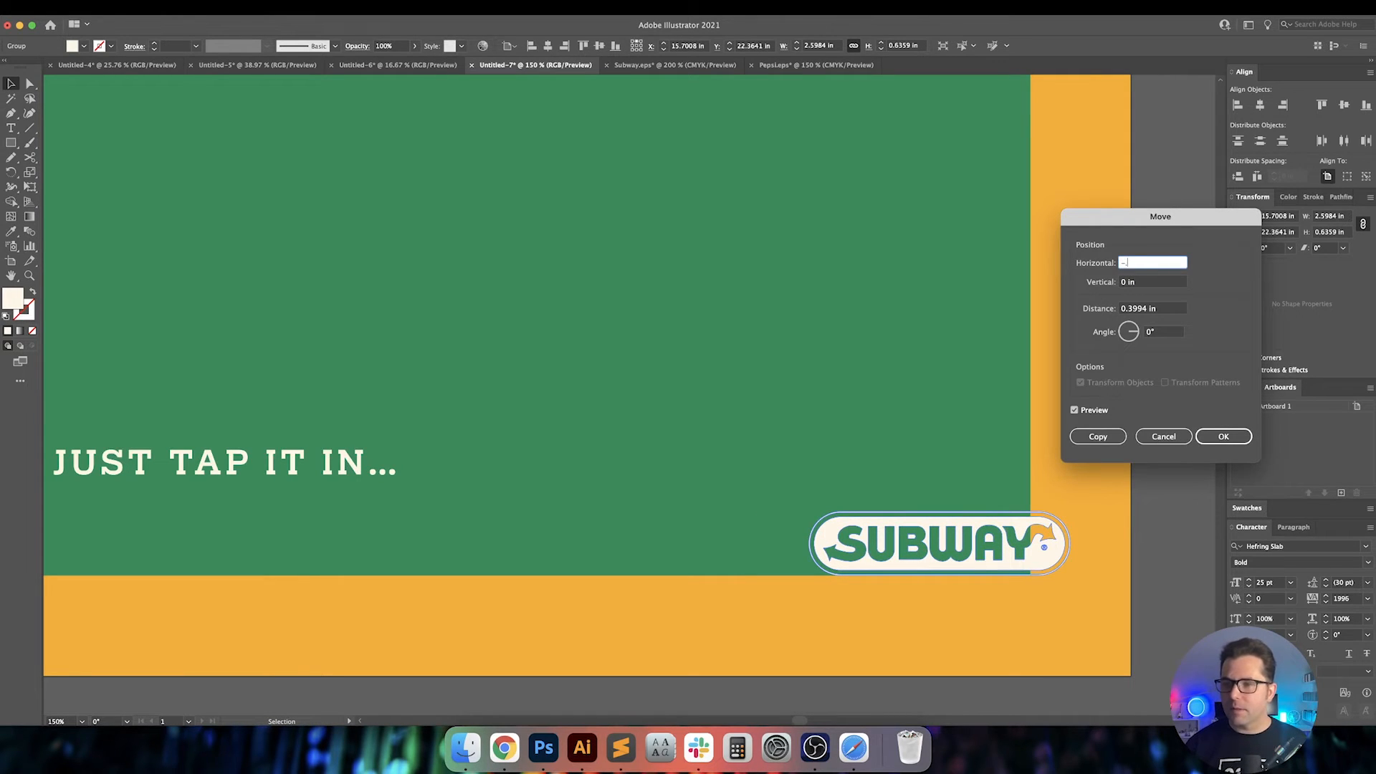
text(25)
key(Tab)
text(-.62)
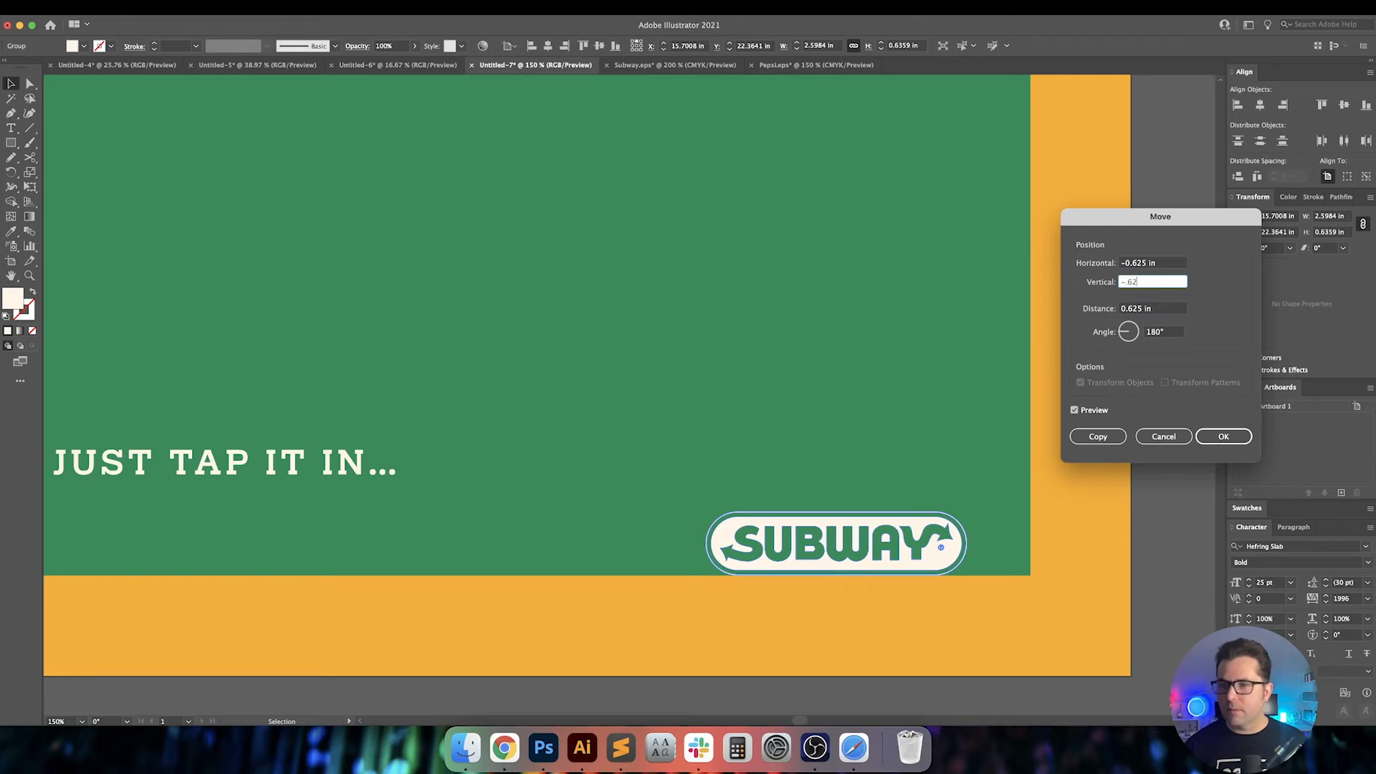
text(5)
key(Tab)
key(Return)
click(801, 409)
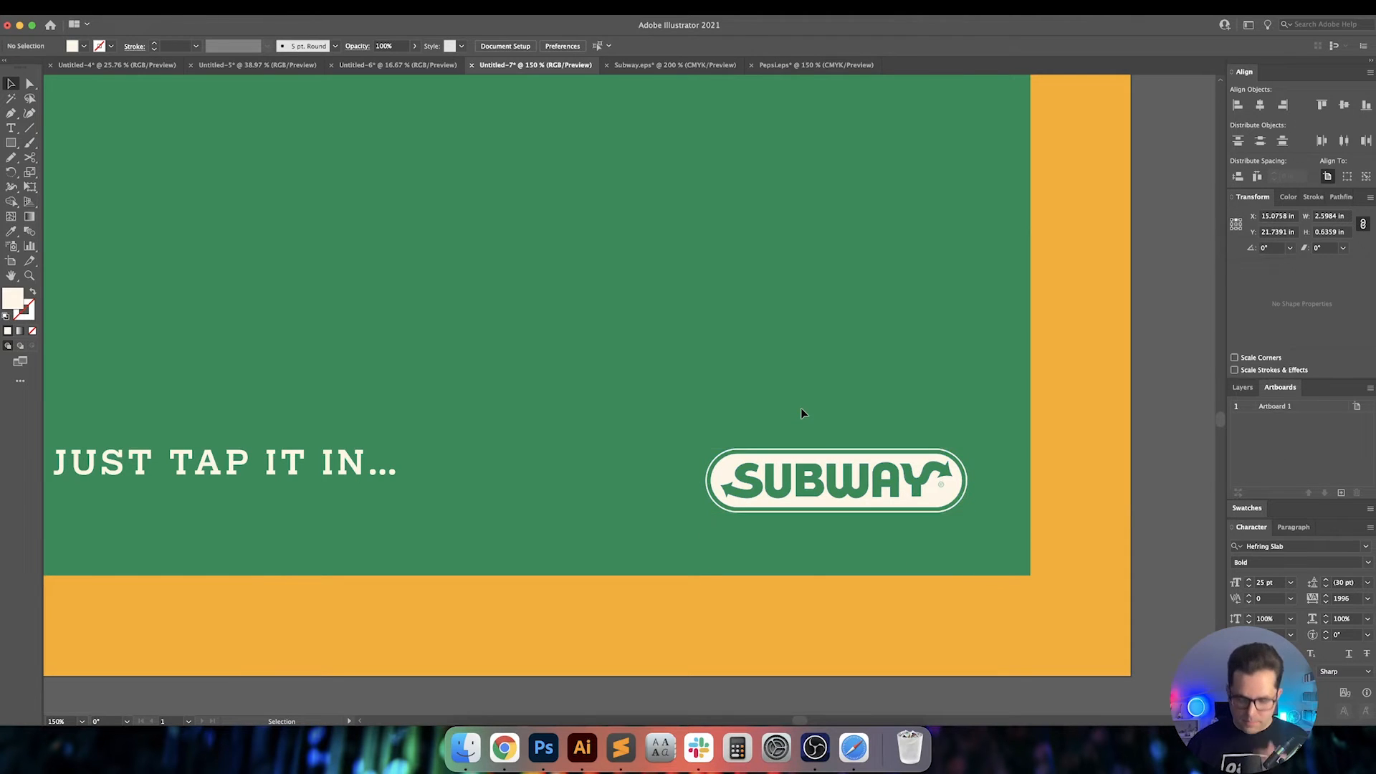
Align the Subway logo's vertical centre with the Pepsi ball and the "JUST TAP IT IN..." text
key(super+minus)
key(super+minus)
key(super+minus)
key(super+minus)
key(super+equal)
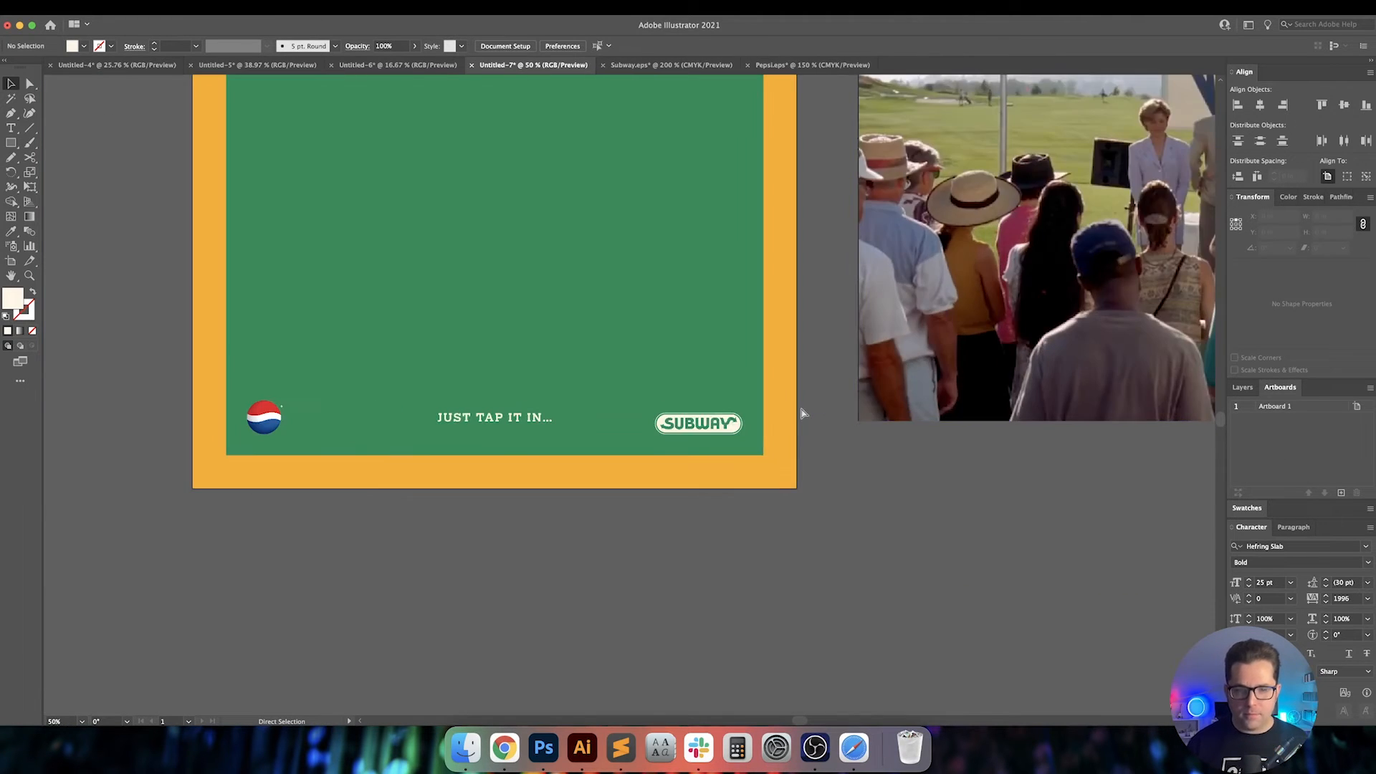
drag(753, 410, 839, 408)
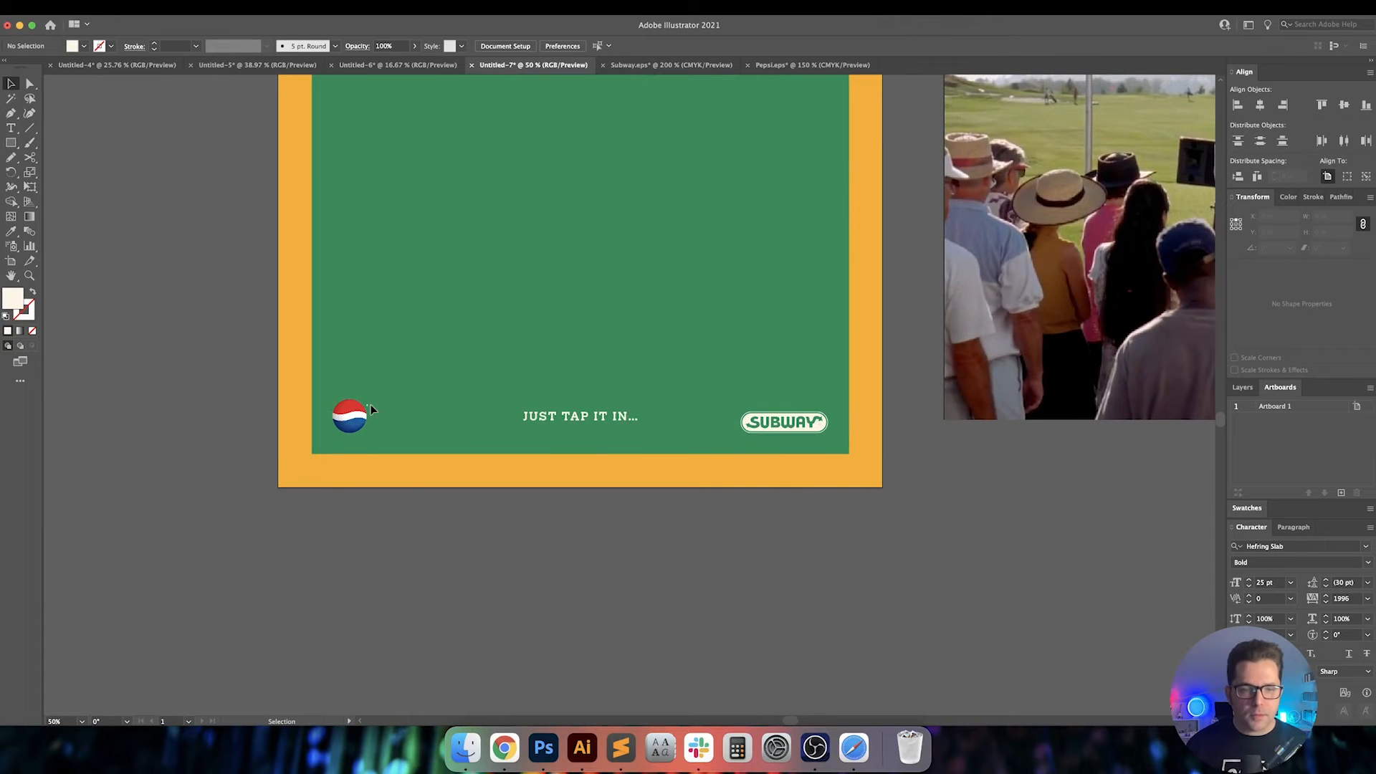
click(823, 435)
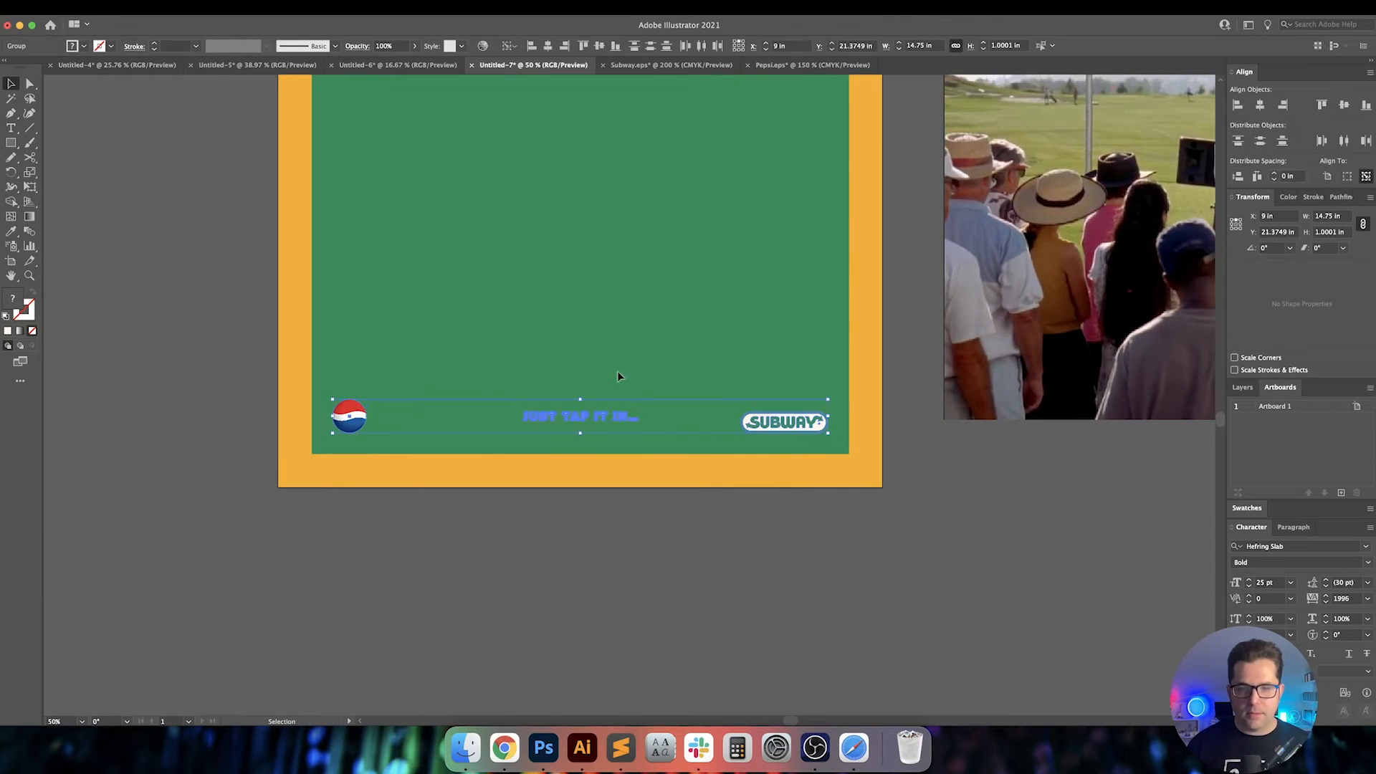
click(647, 179)
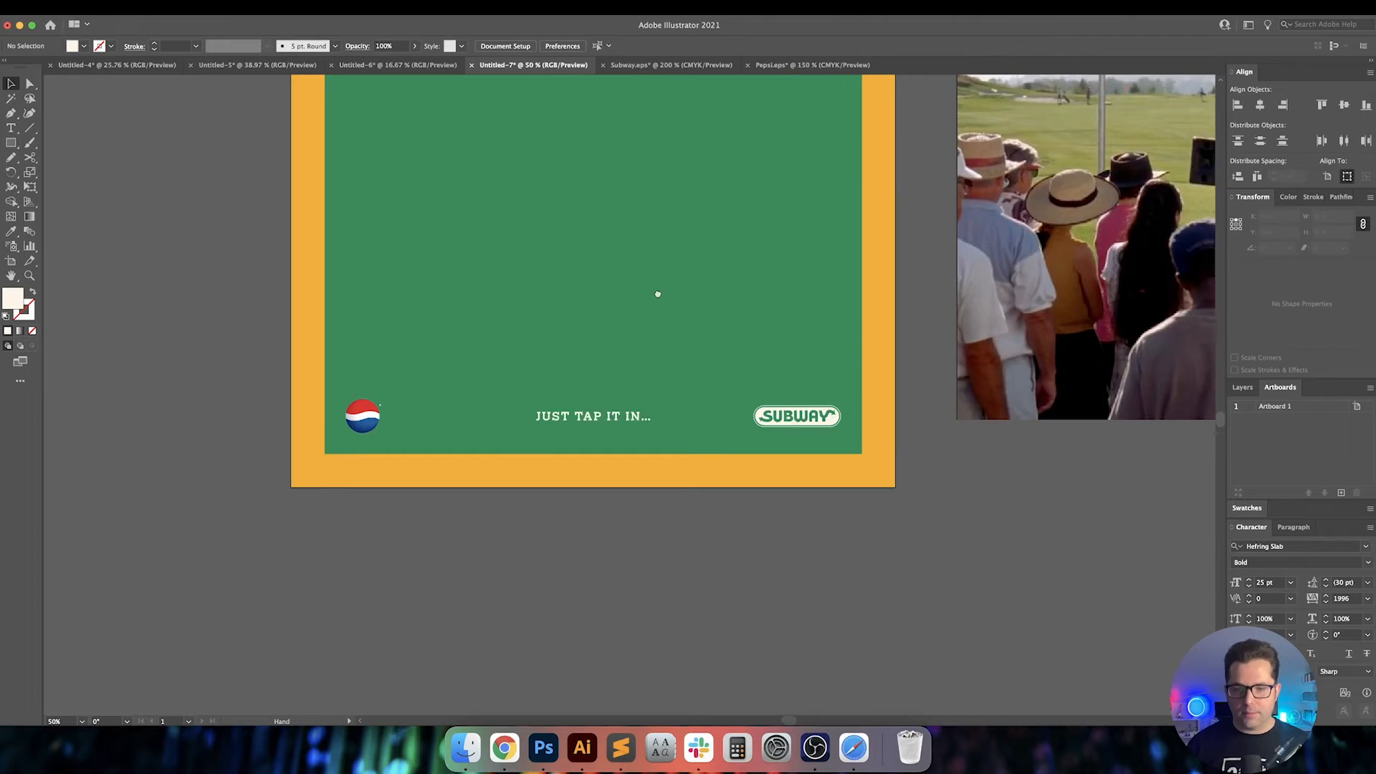
Draw a cream horizontal line about 14.75 in long above the tagline, from the Pepsi ball's left edge to the Subway logo's right edge
scroll(743, 296, left, 5)
drag(761, 298, 675, 304)
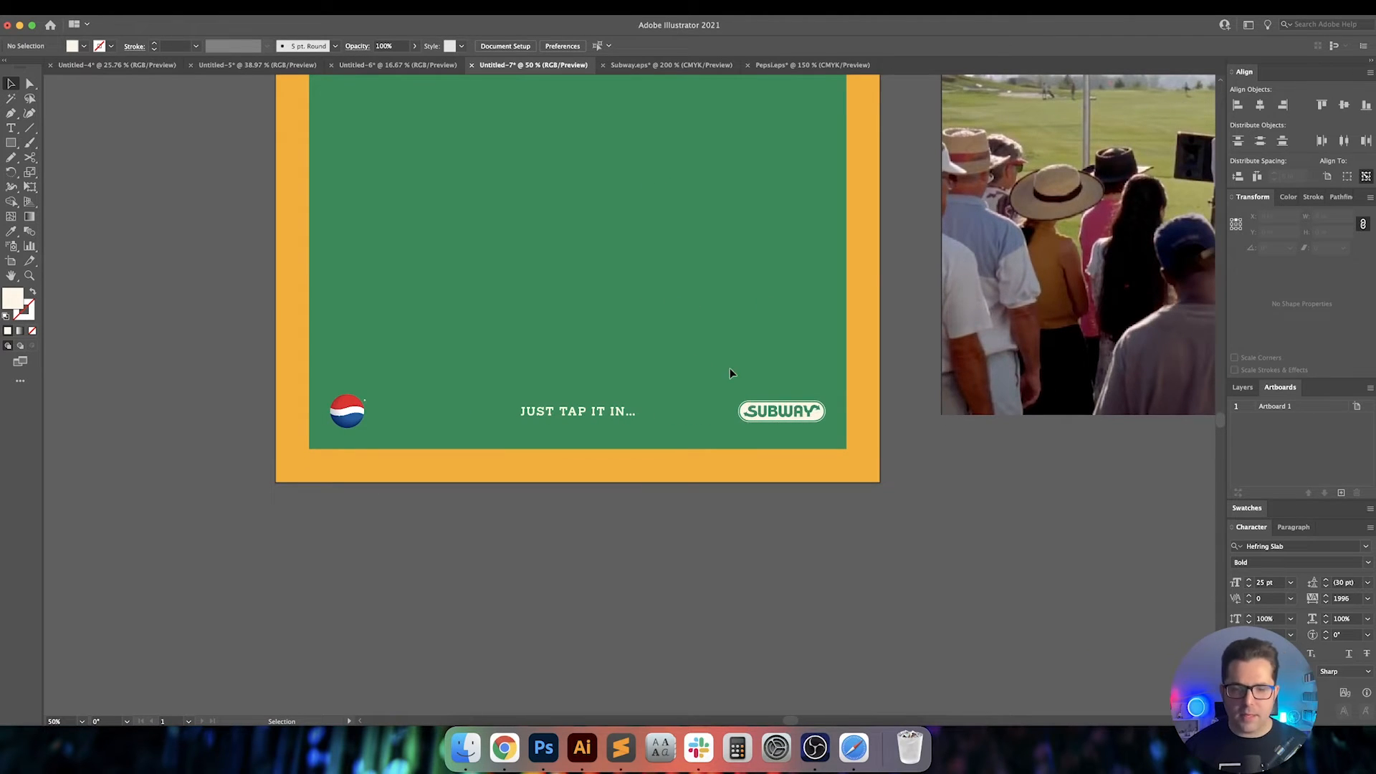
scroll(724, 373, up, 8)
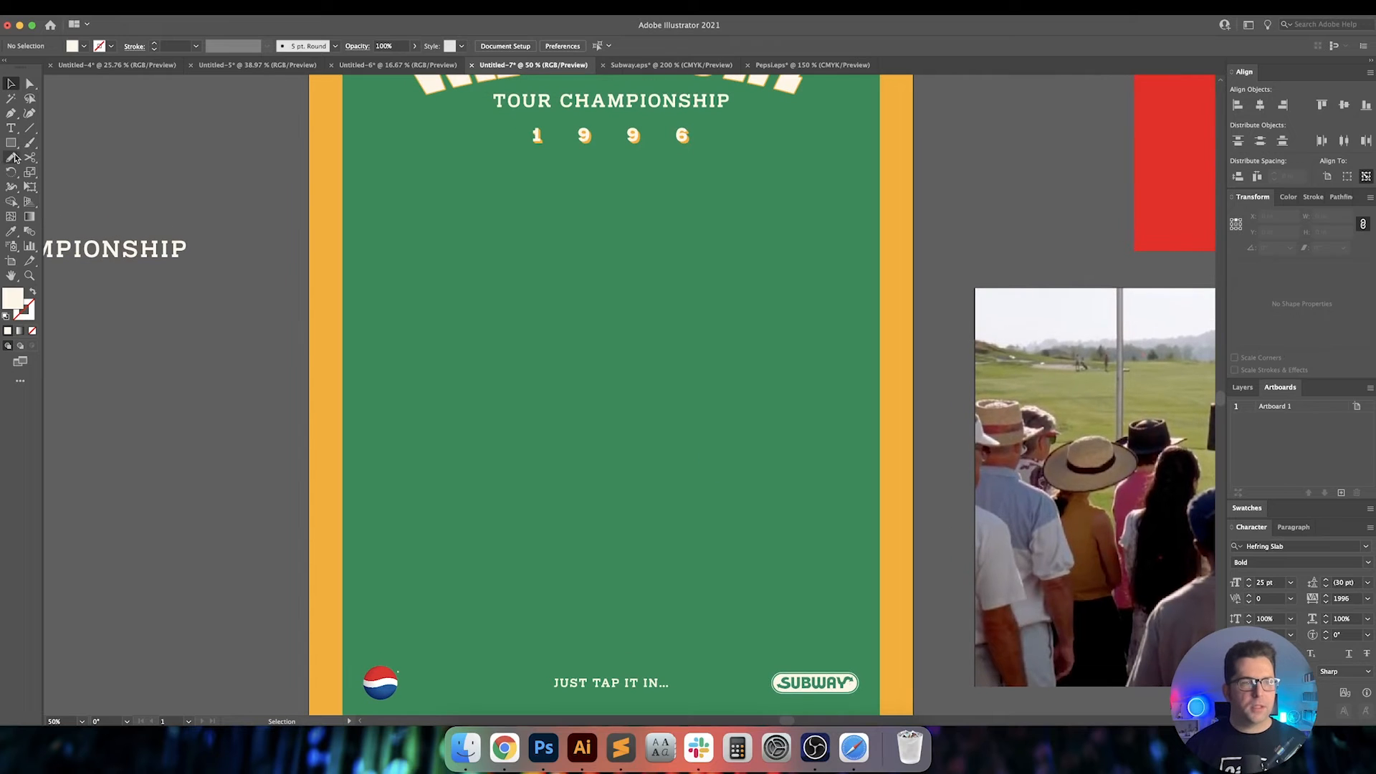
click(11, 143)
click(50, 172)
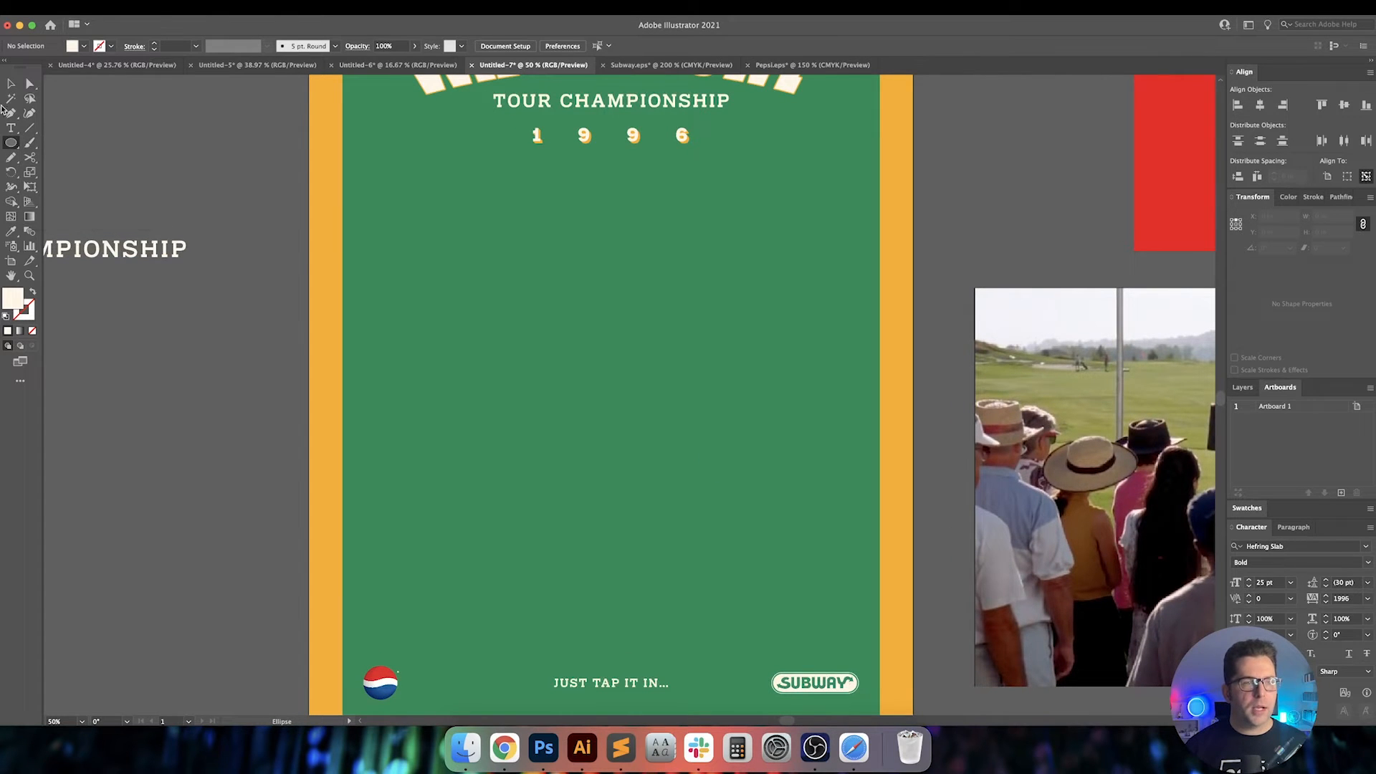
click(10, 112)
scroll(394, 283, down, 2)
key(shift+x)
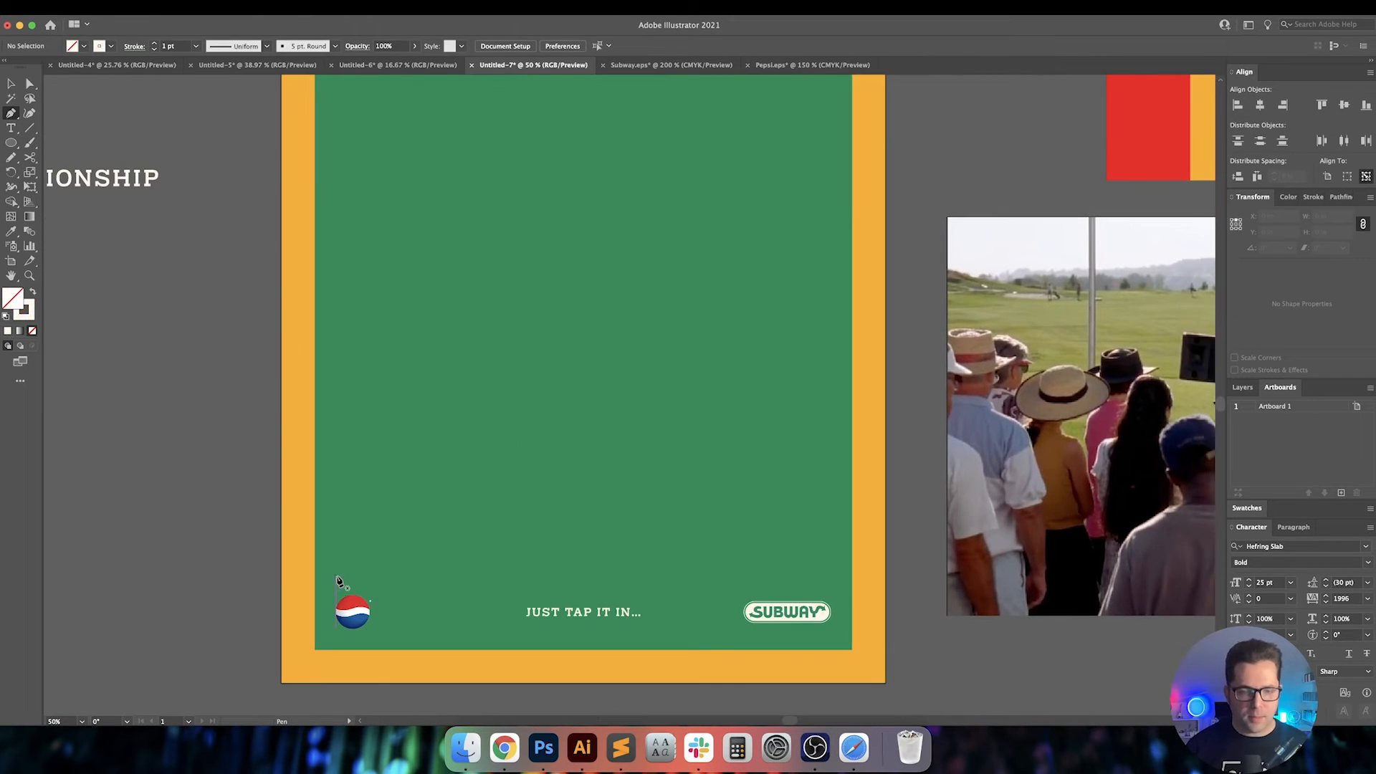
click(337, 569)
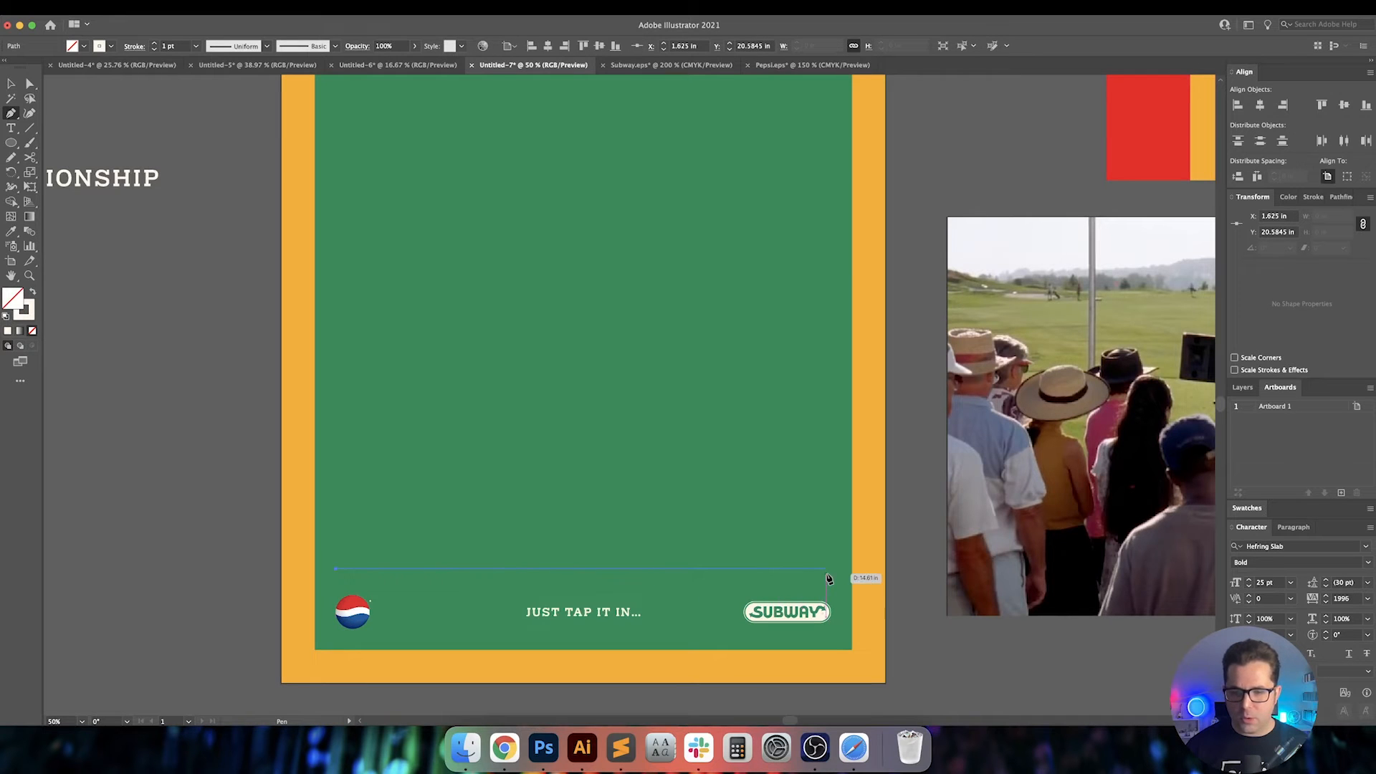
shift+click(832, 574)
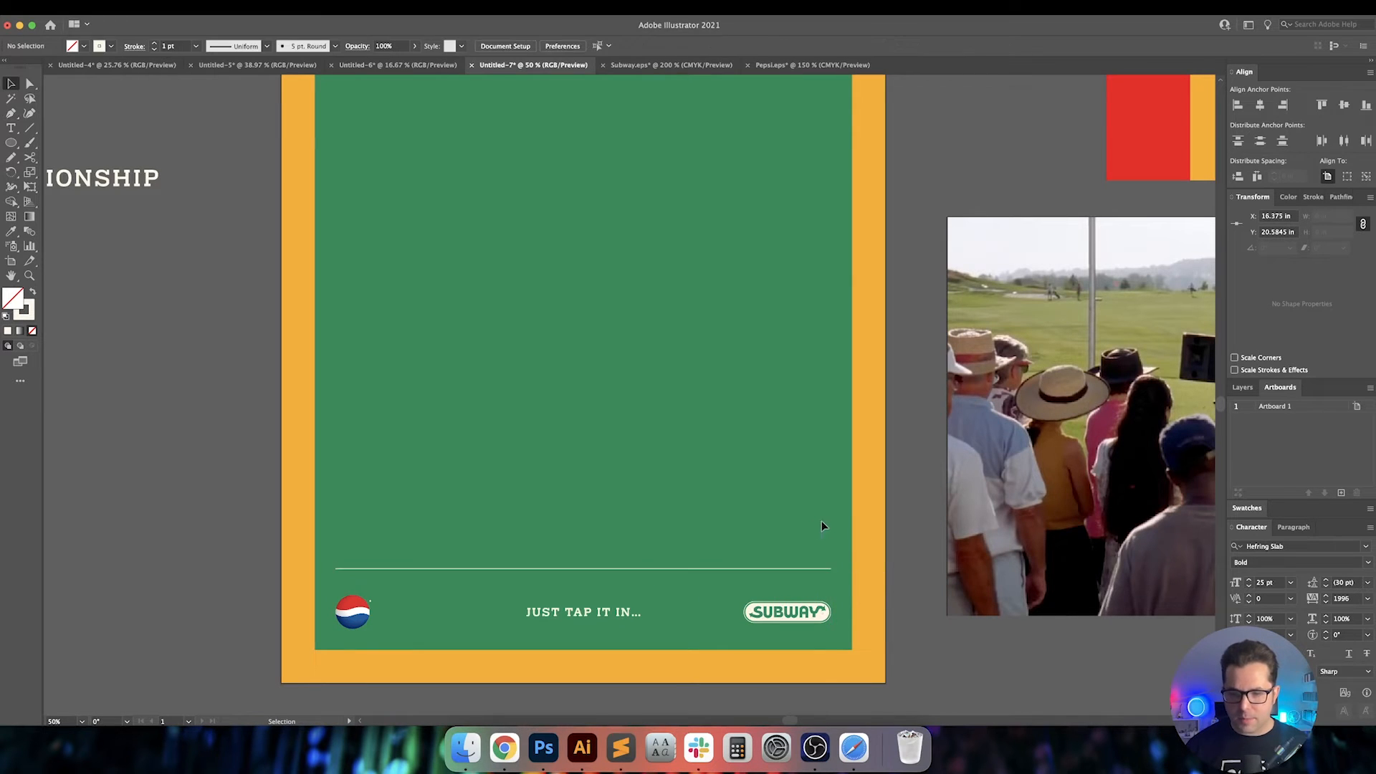
key(v)
Copy the line to the base of the "1996" digits and move the copy 1 in down
scroll(585, 519, down, 3)
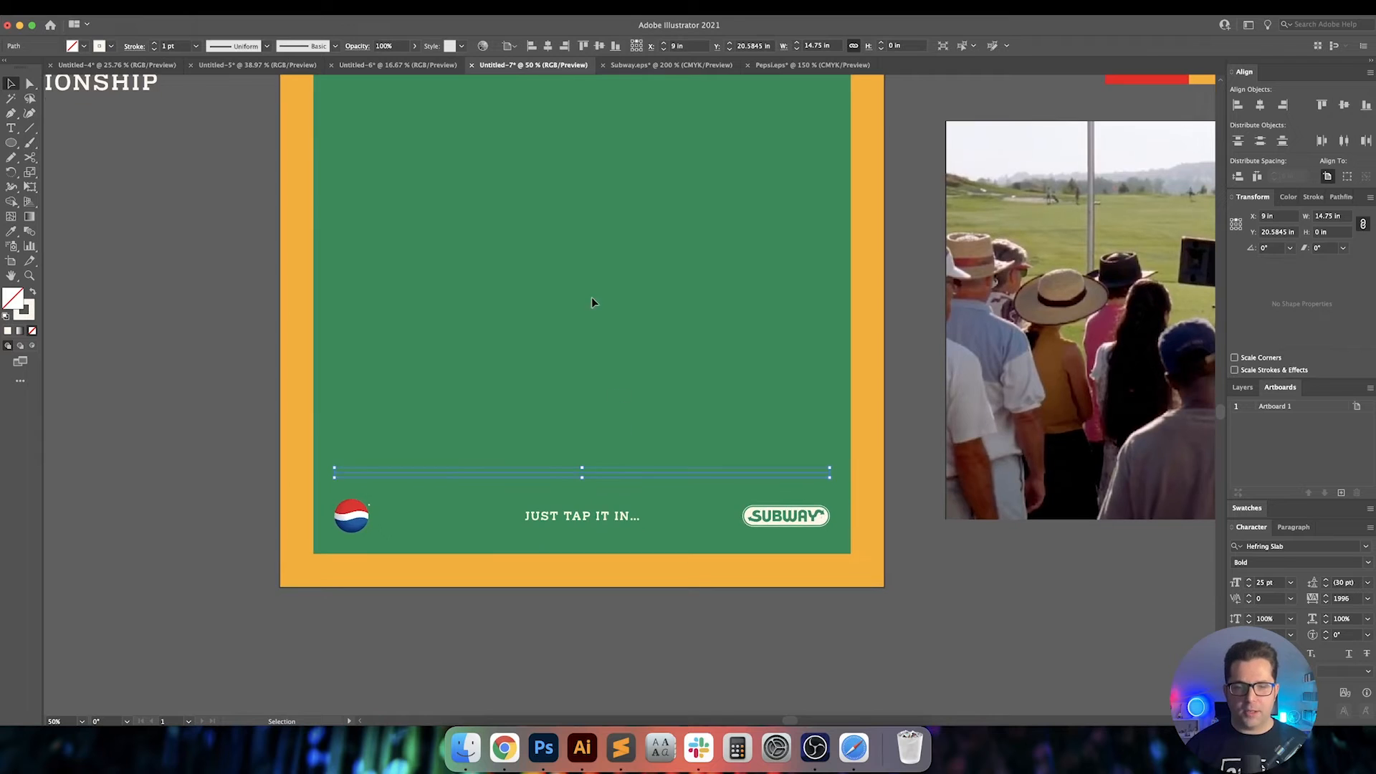
scroll(593, 301, up, 8)
scroll(621, 584, down, 5)
click(620, 465)
scroll(655, 651, up, 3)
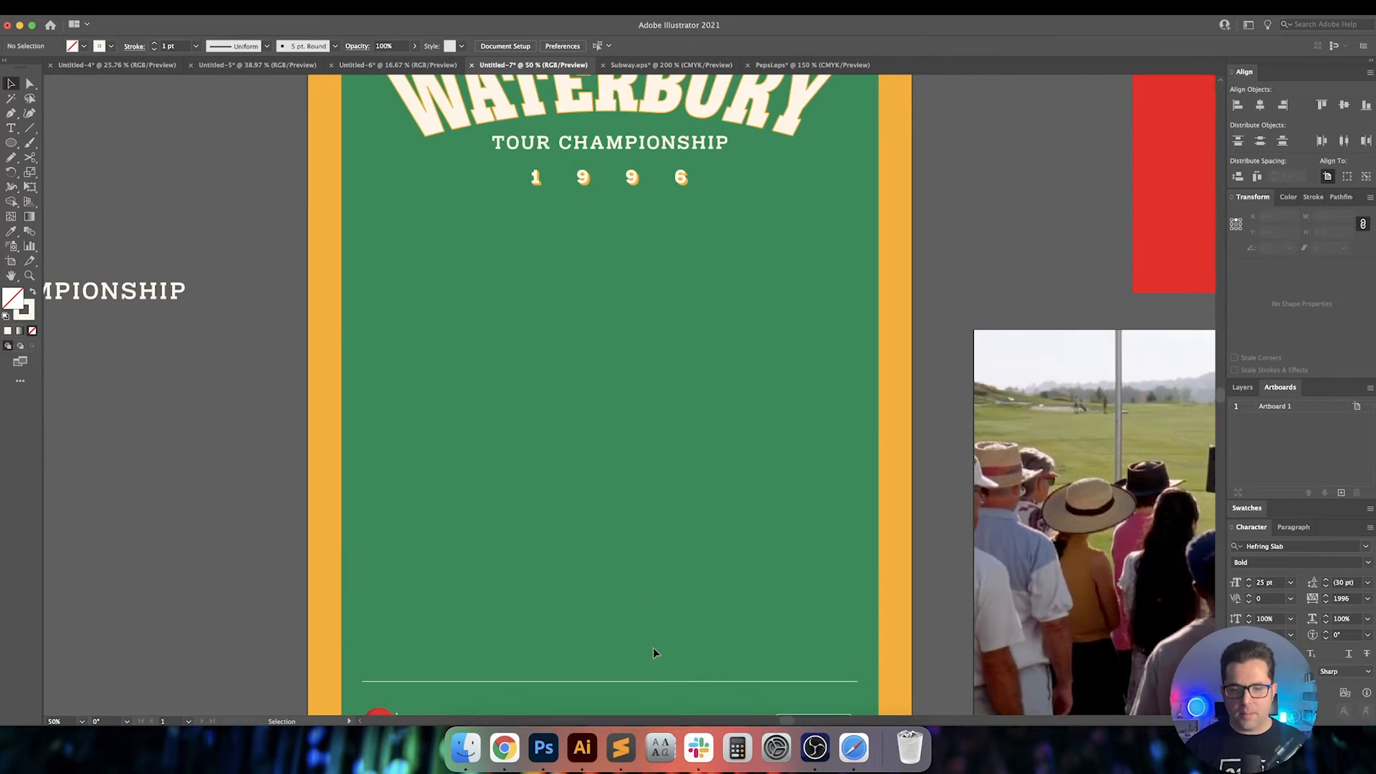
drag(660, 682, 654, 164)
key(Return)
key(Tab)
key(Tab)
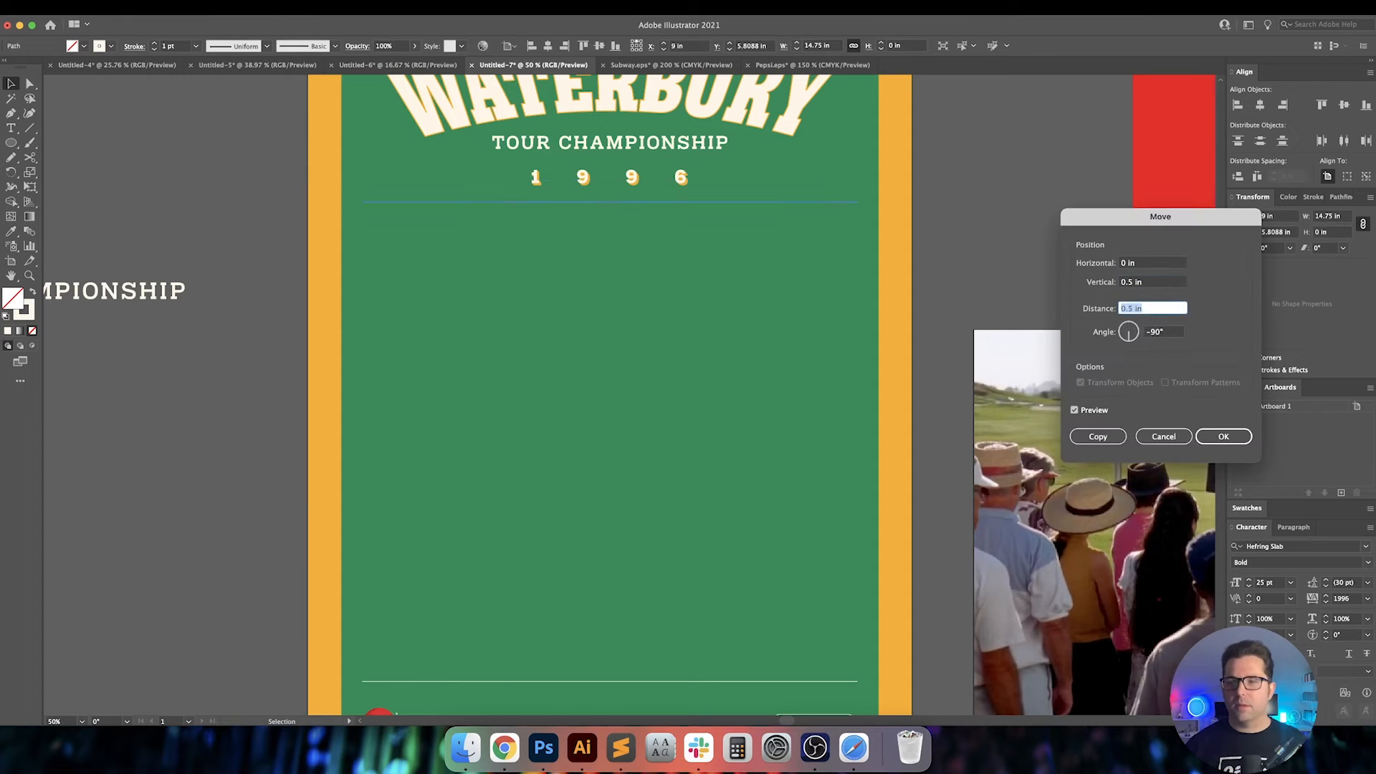
text(1)
key(shift+Tab)
key(Return)
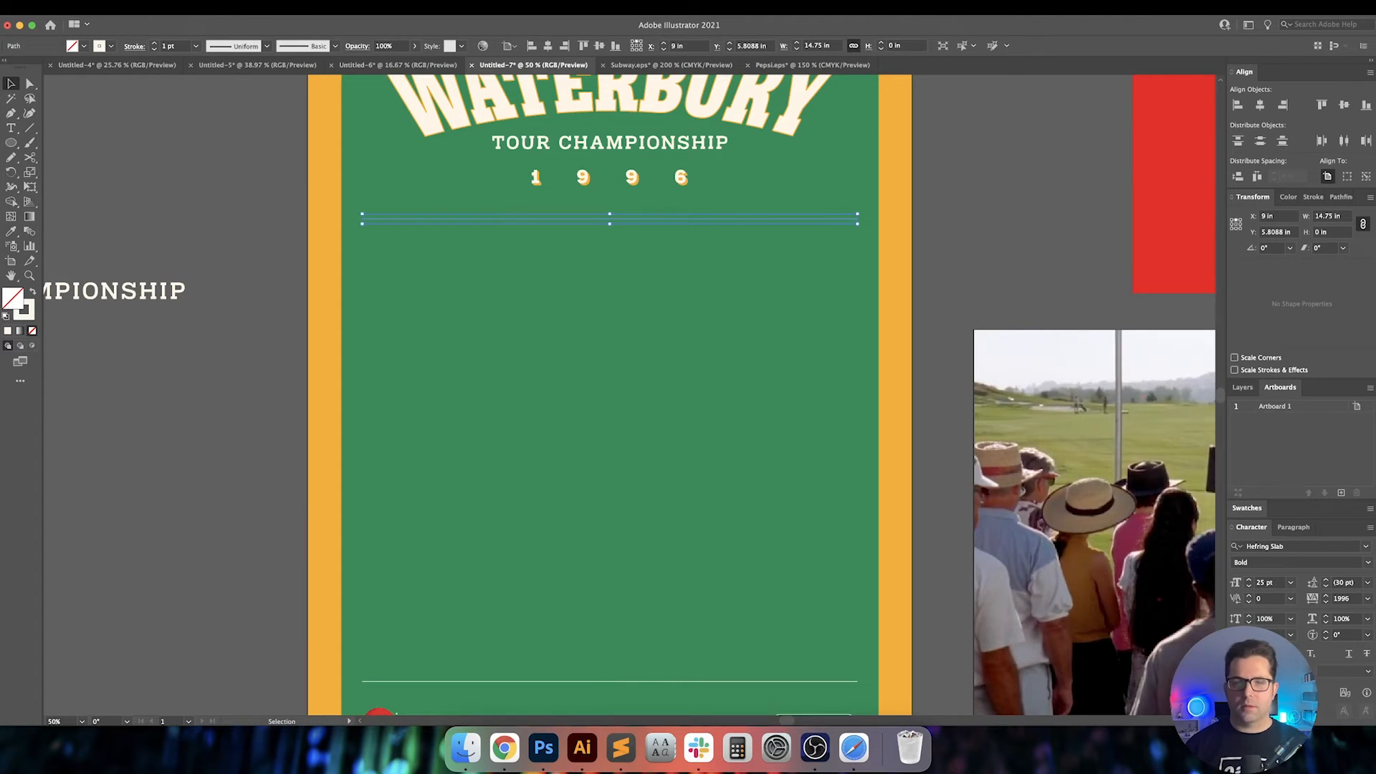
click(738, 446)
Set the lower line level with the top of the Pepsi ball and move it 1 in up
scroll(724, 501, down, 5)
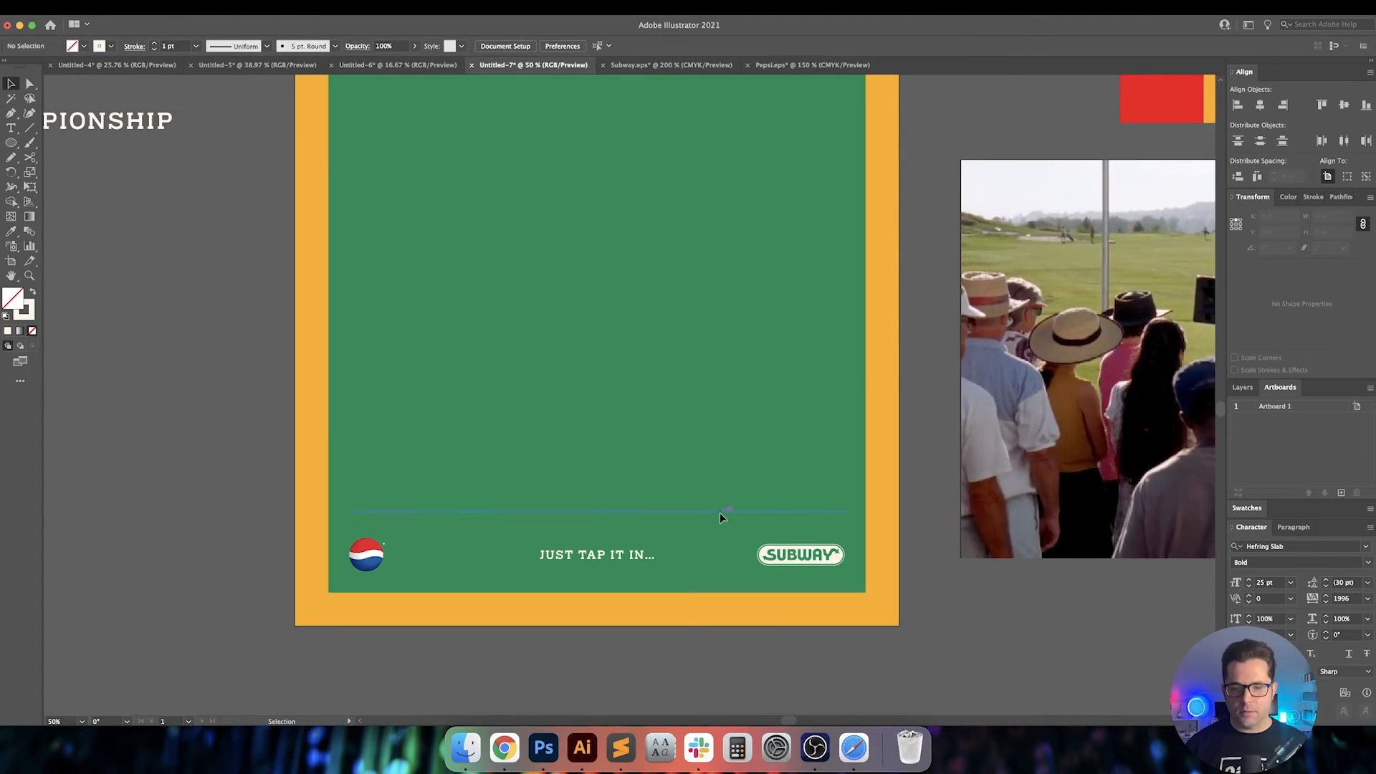
drag(720, 512, 721, 537)
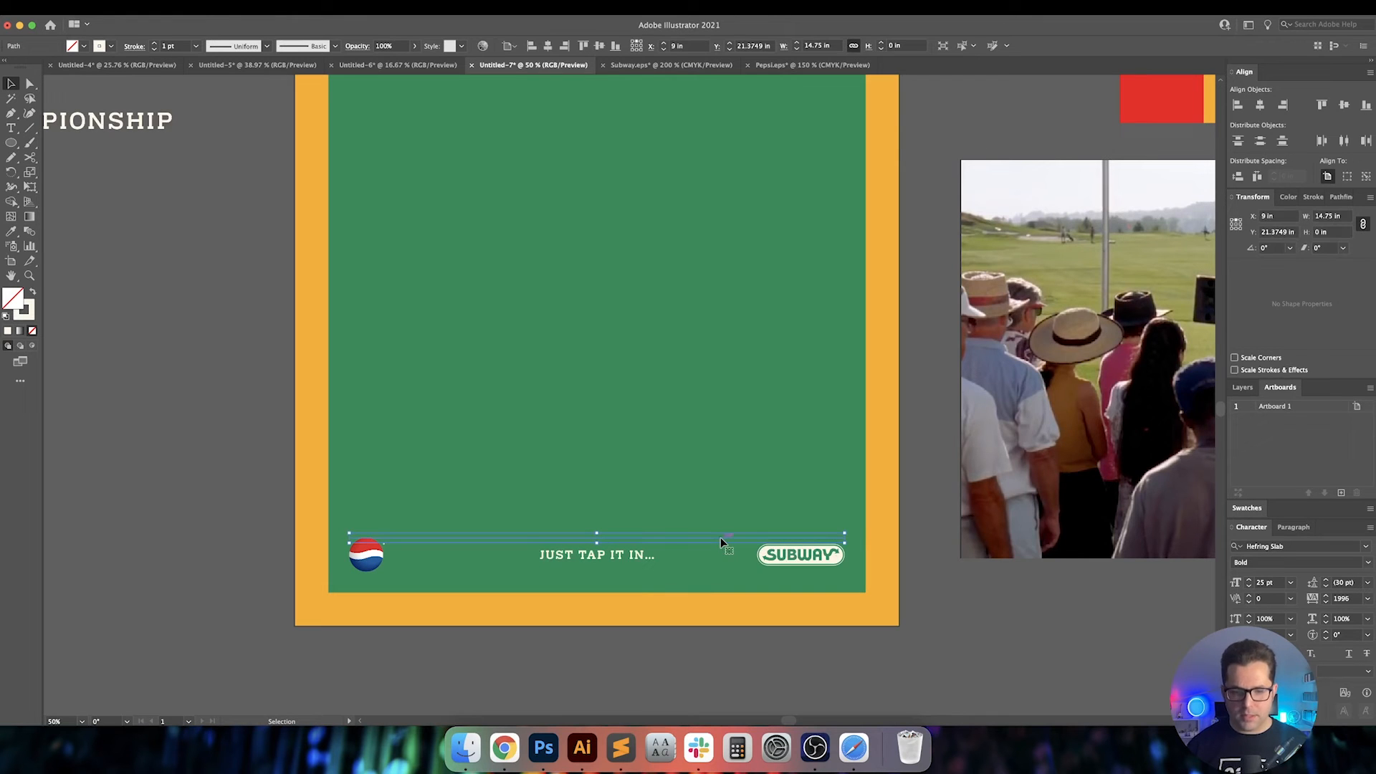
key(Return)
key(Tab)
text(-1)
key(Tab)
key(Return)
click(599, 341)
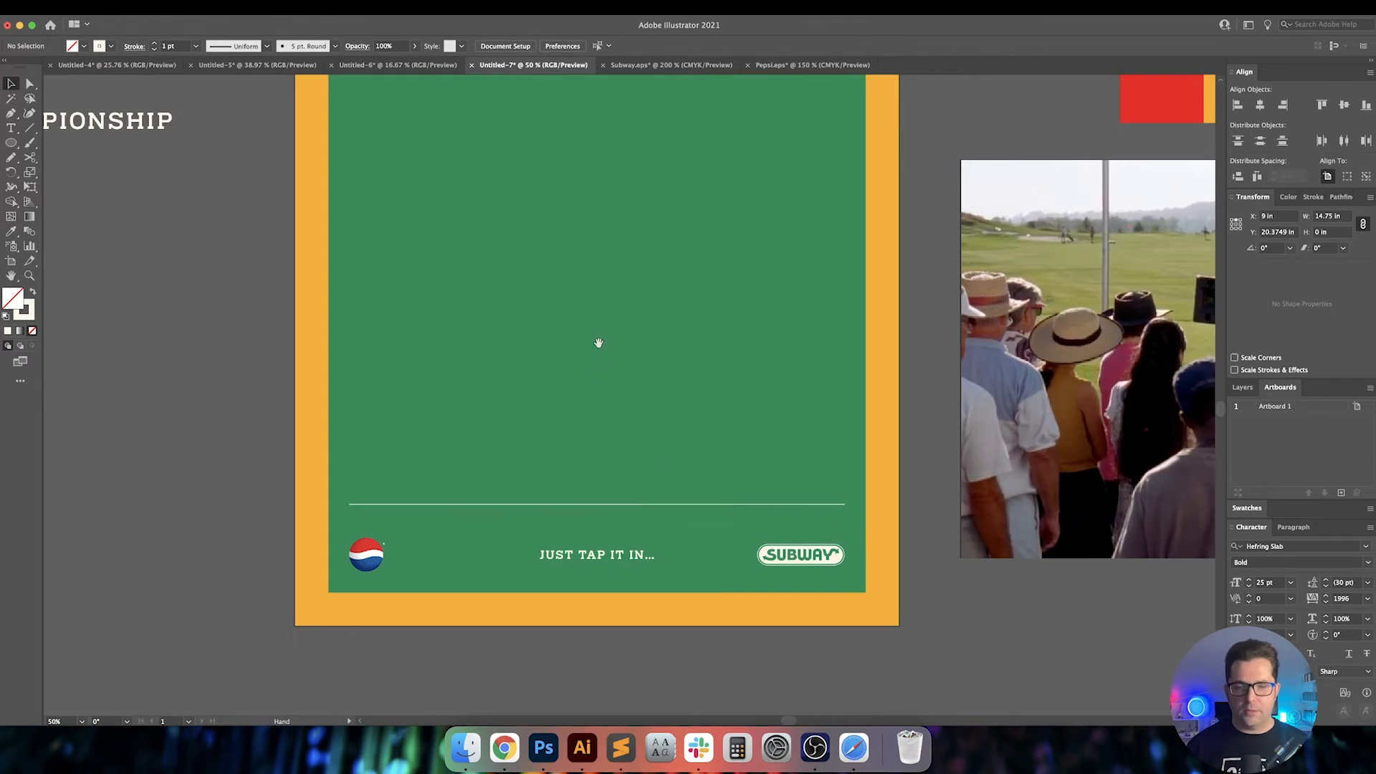
Draw a cream ellipse about 3.53 in wide and 1.32 in high above the lower line and centre it horizontally on the artboard
drag(600, 341, 621, 482)
click(11, 141)
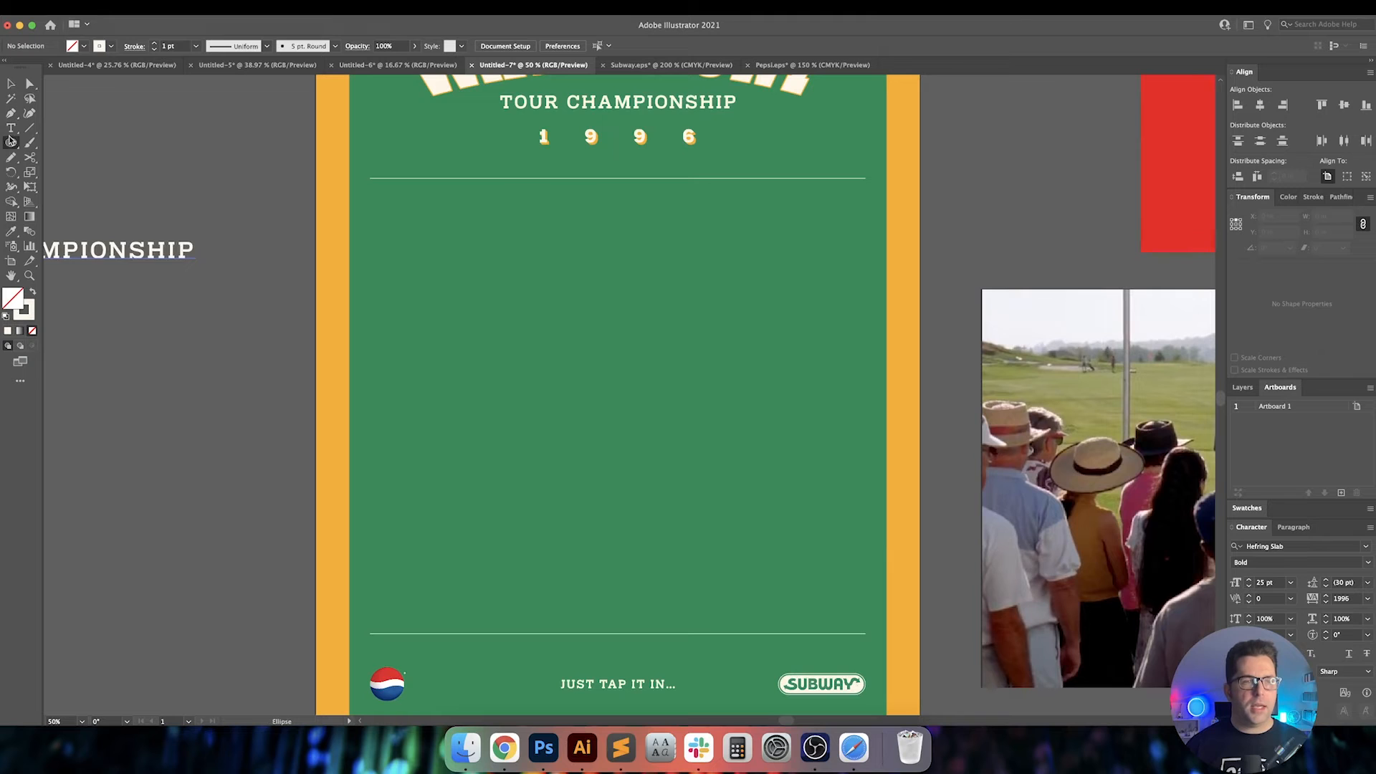
key(shift+x)
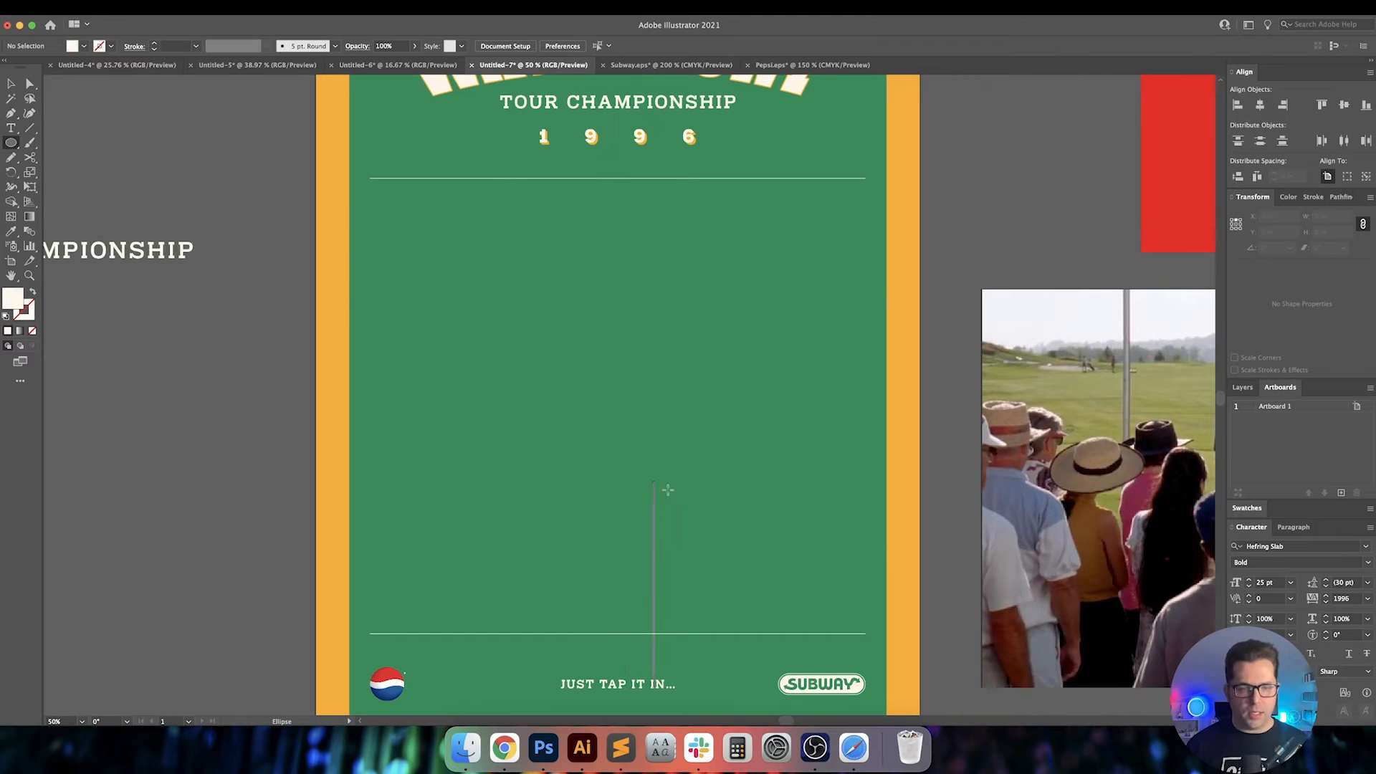
drag(628, 567, 620, 502)
key(v)
click(653, 457)
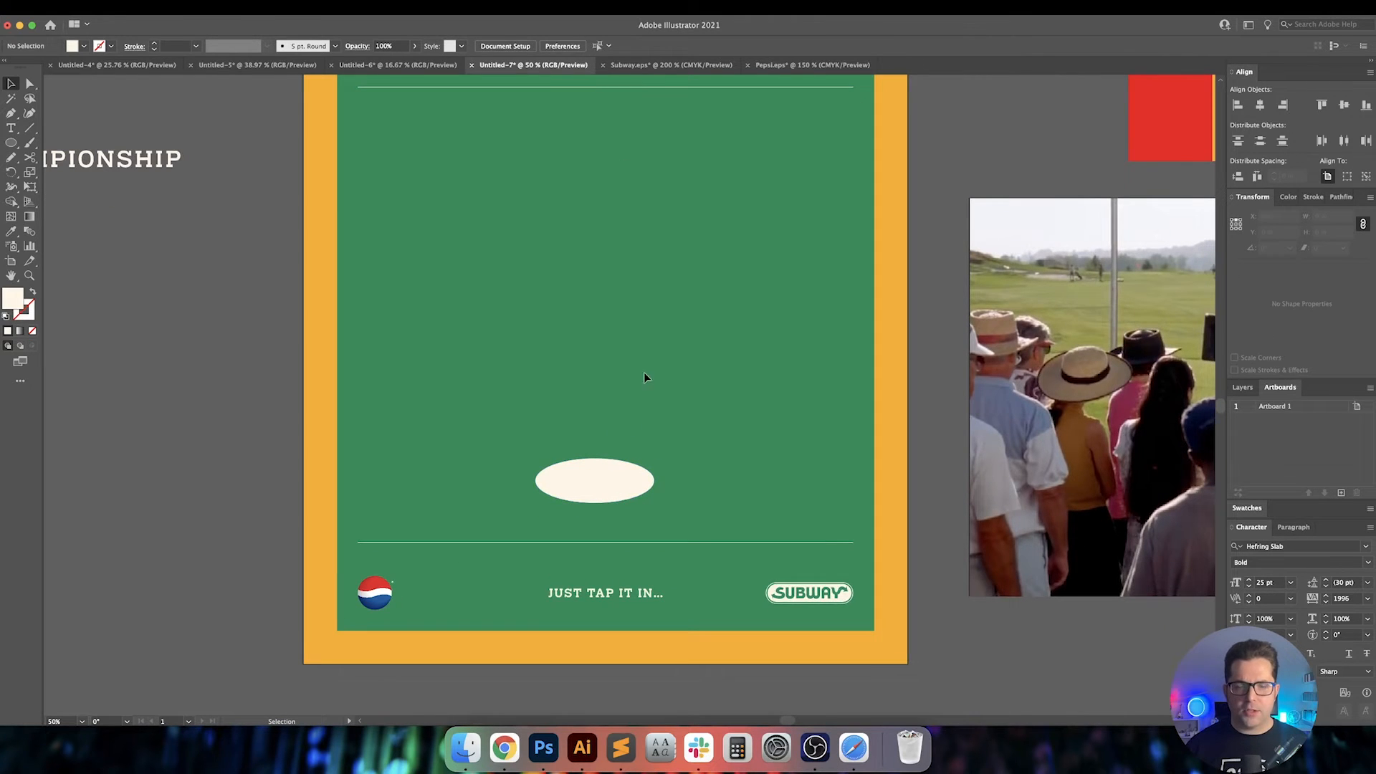
drag(523, 495, 521, 497)
click(547, 45)
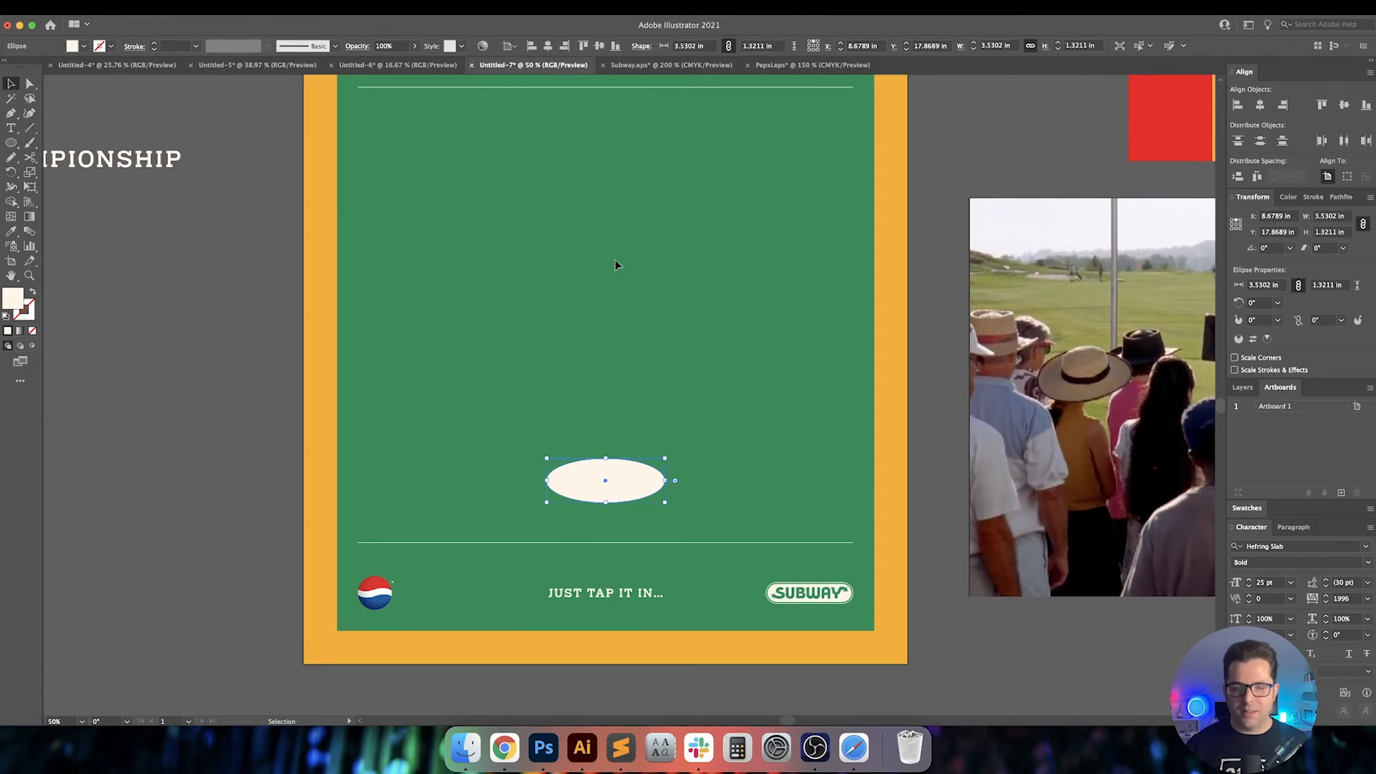
Unlink the cream ellipse's proportions, use its centre as reference point and set its width to 3 in
click(615, 259)
drag(653, 358, 650, 356)
click(578, 494)
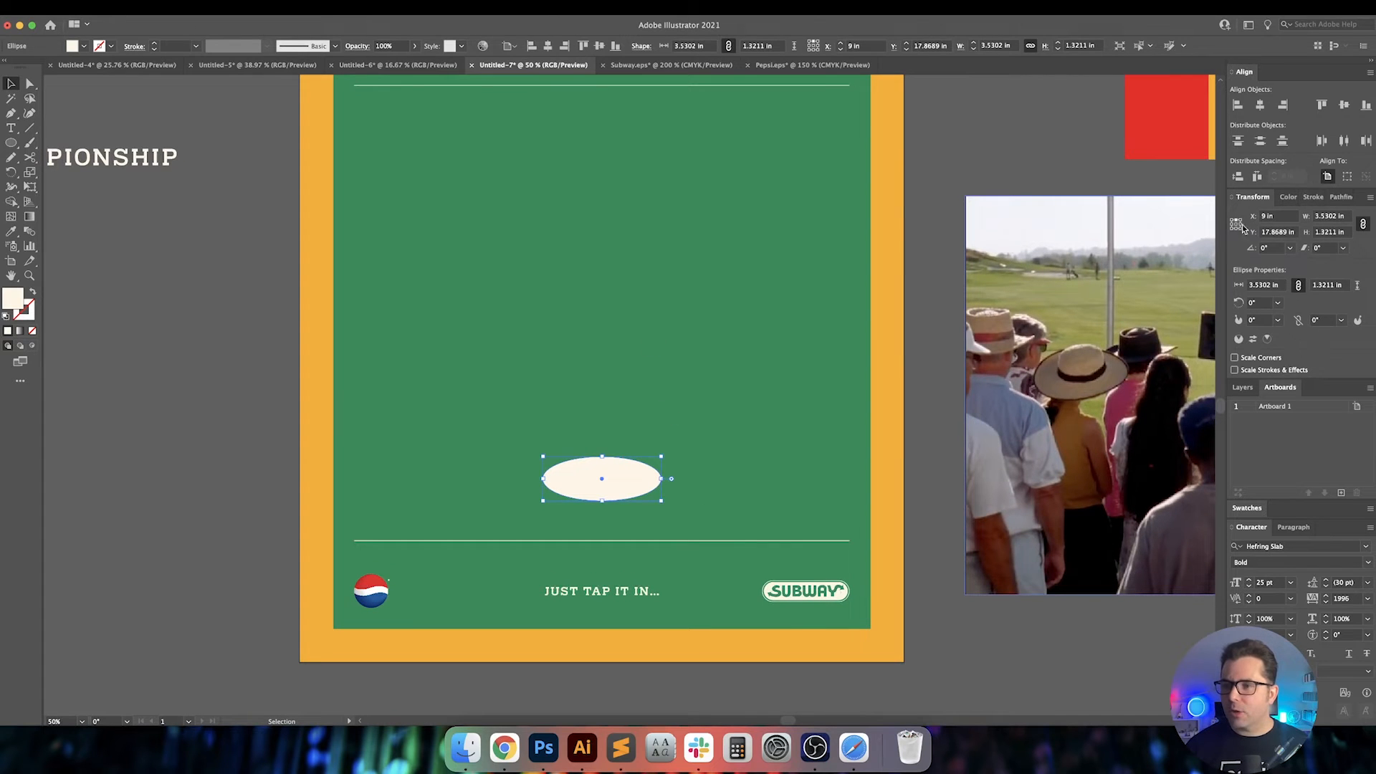
click(1363, 225)
click(1341, 217)
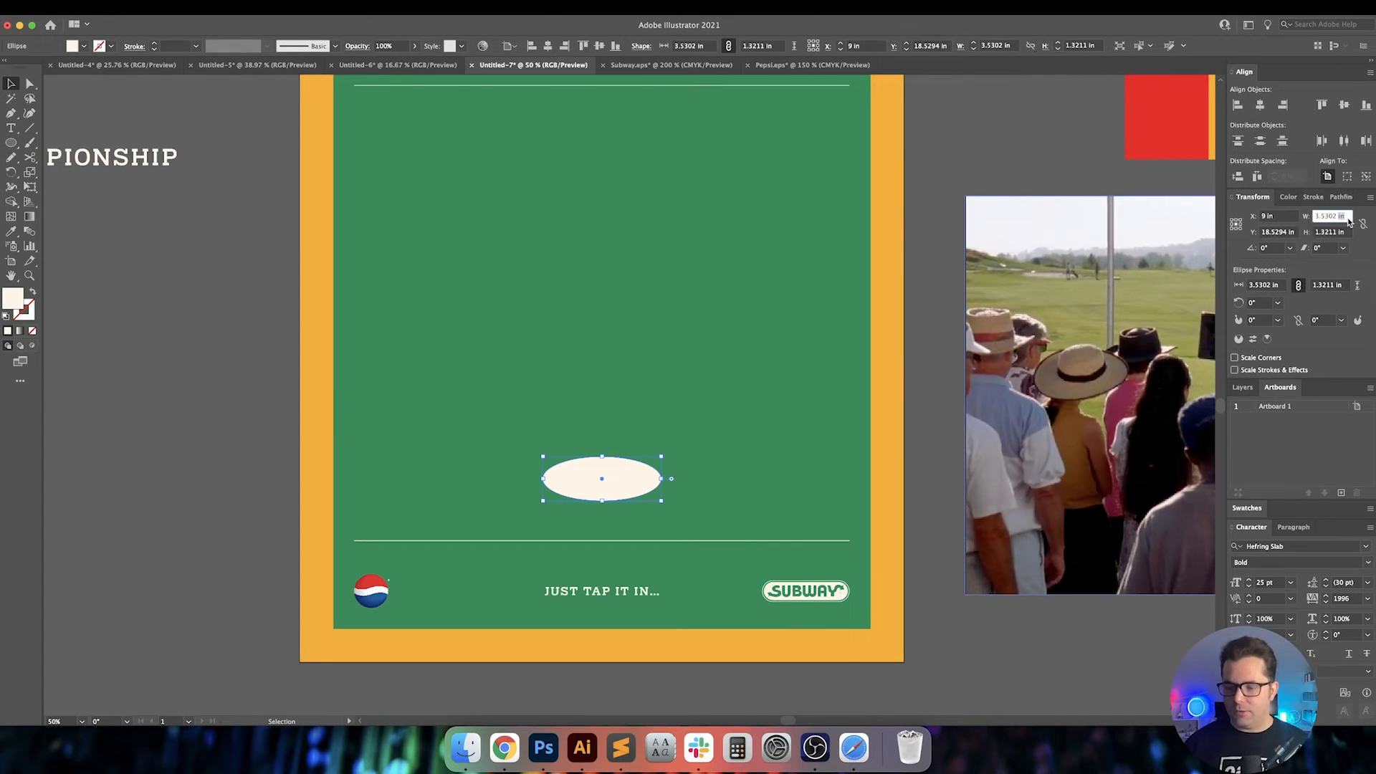
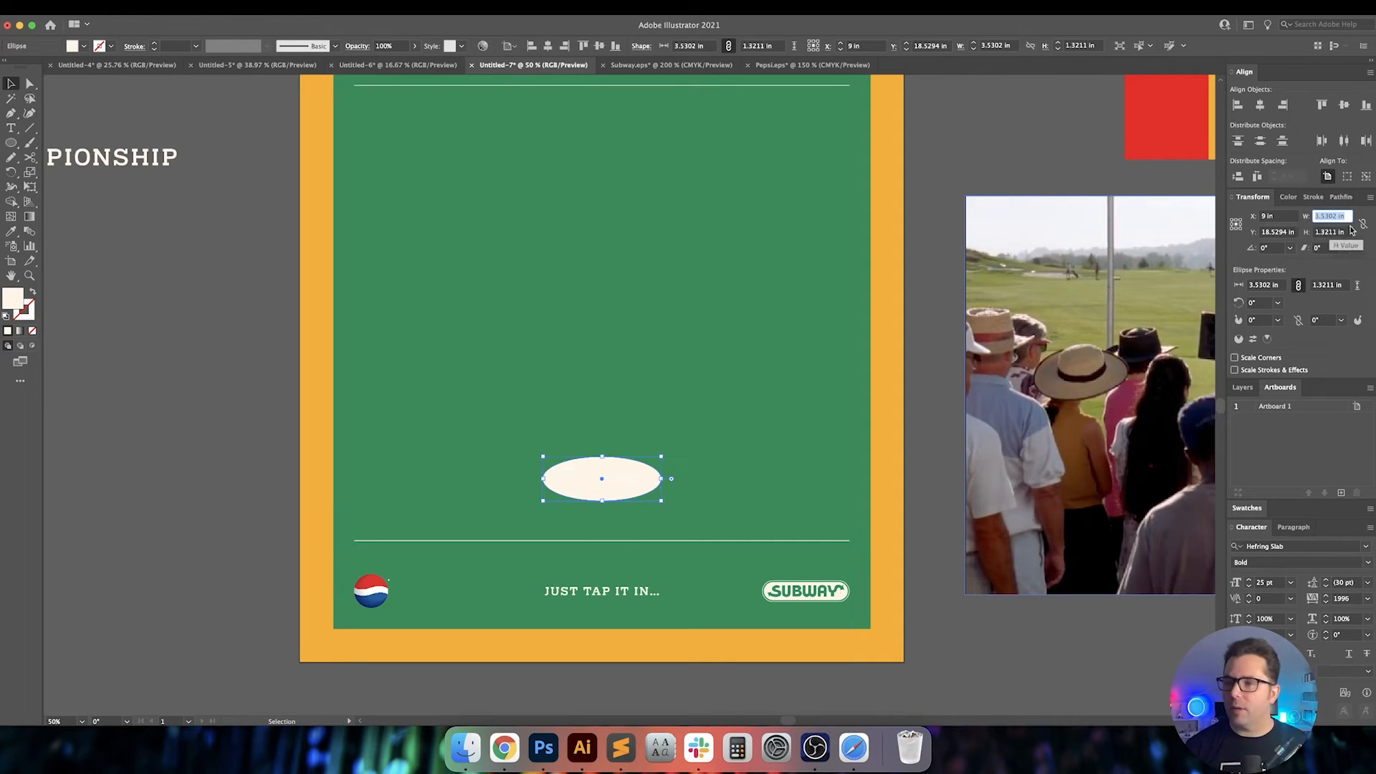
text(3.125)
key(Return)
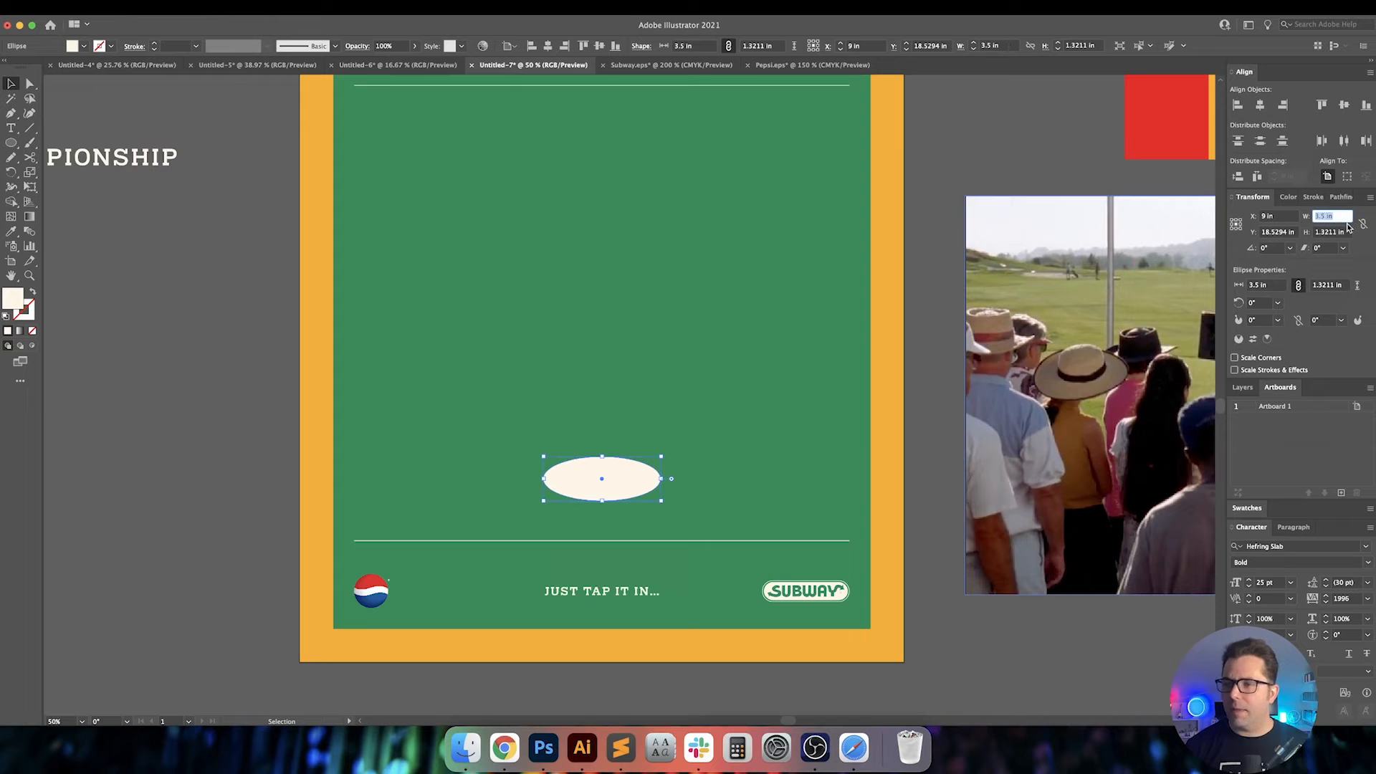
text(3)
key(Return)
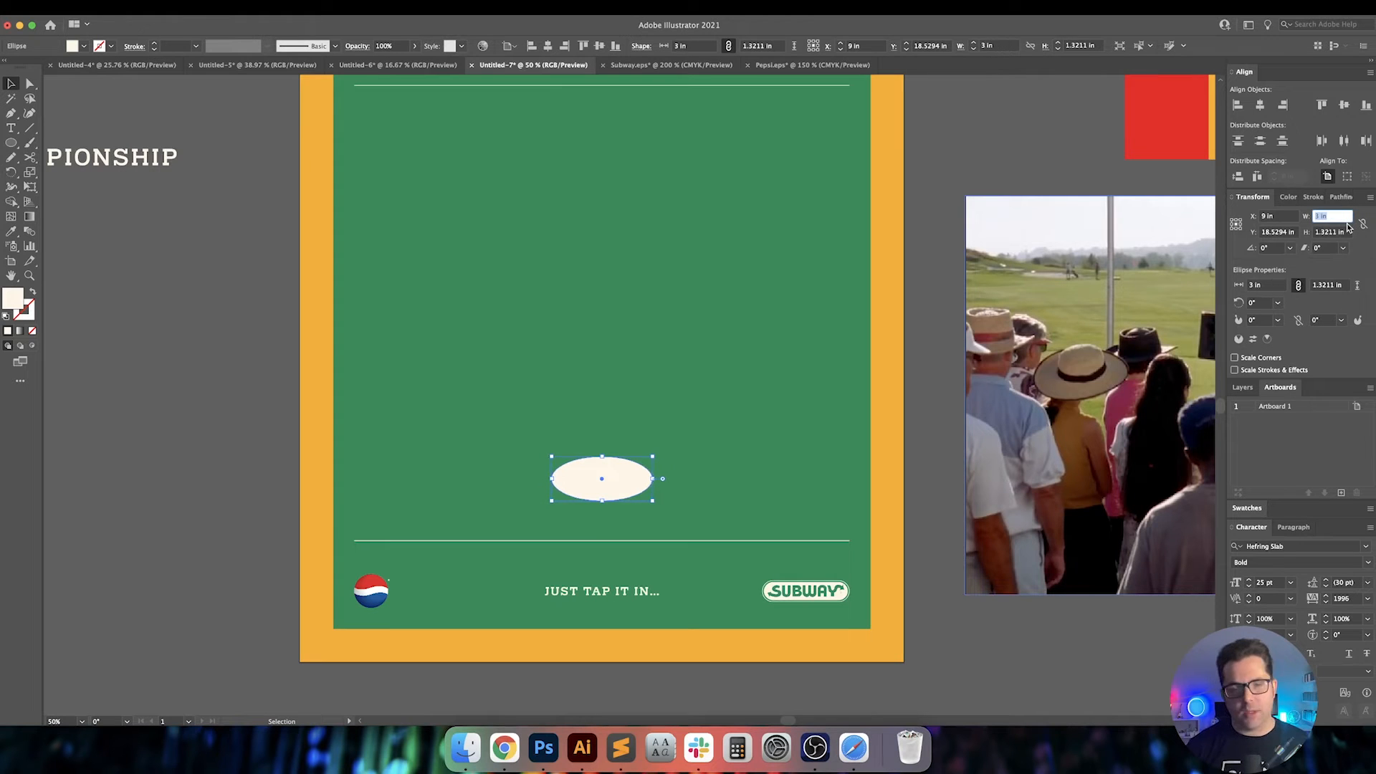
Set the cream ellipse's height to 1 in
key(Tab)
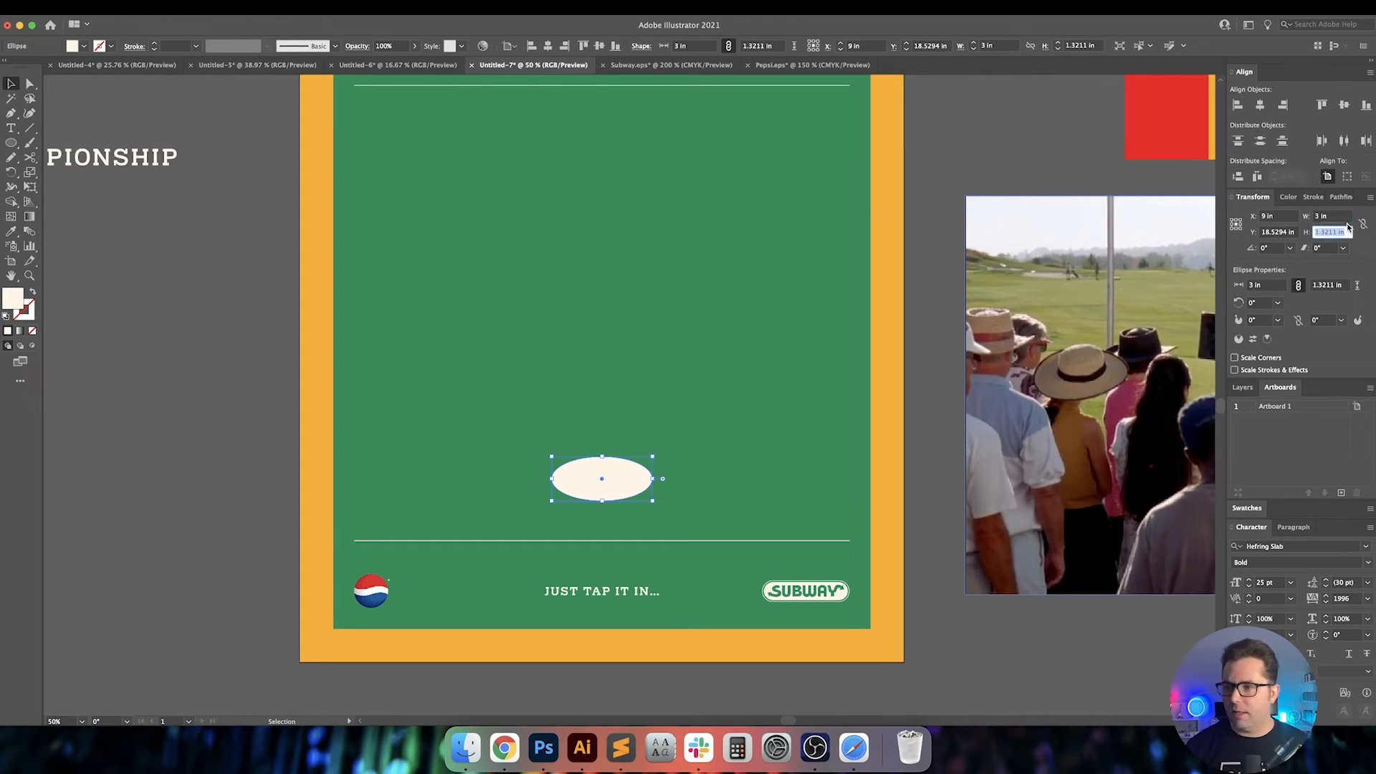
text(1.125)
key(Return)
text(1)
key(Return)
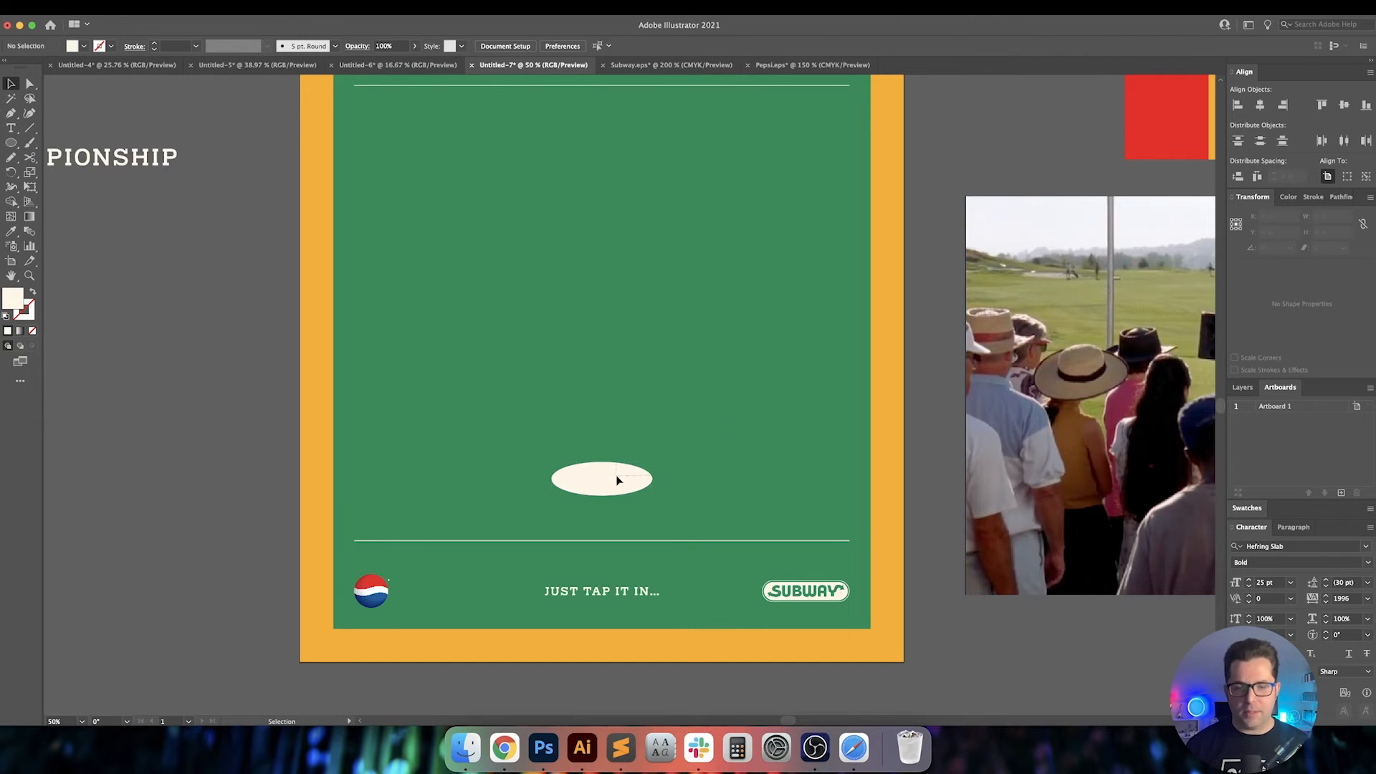
Change the ellipse's fill from cream to a neutral dark grey
scroll(663, 466, up, 5)
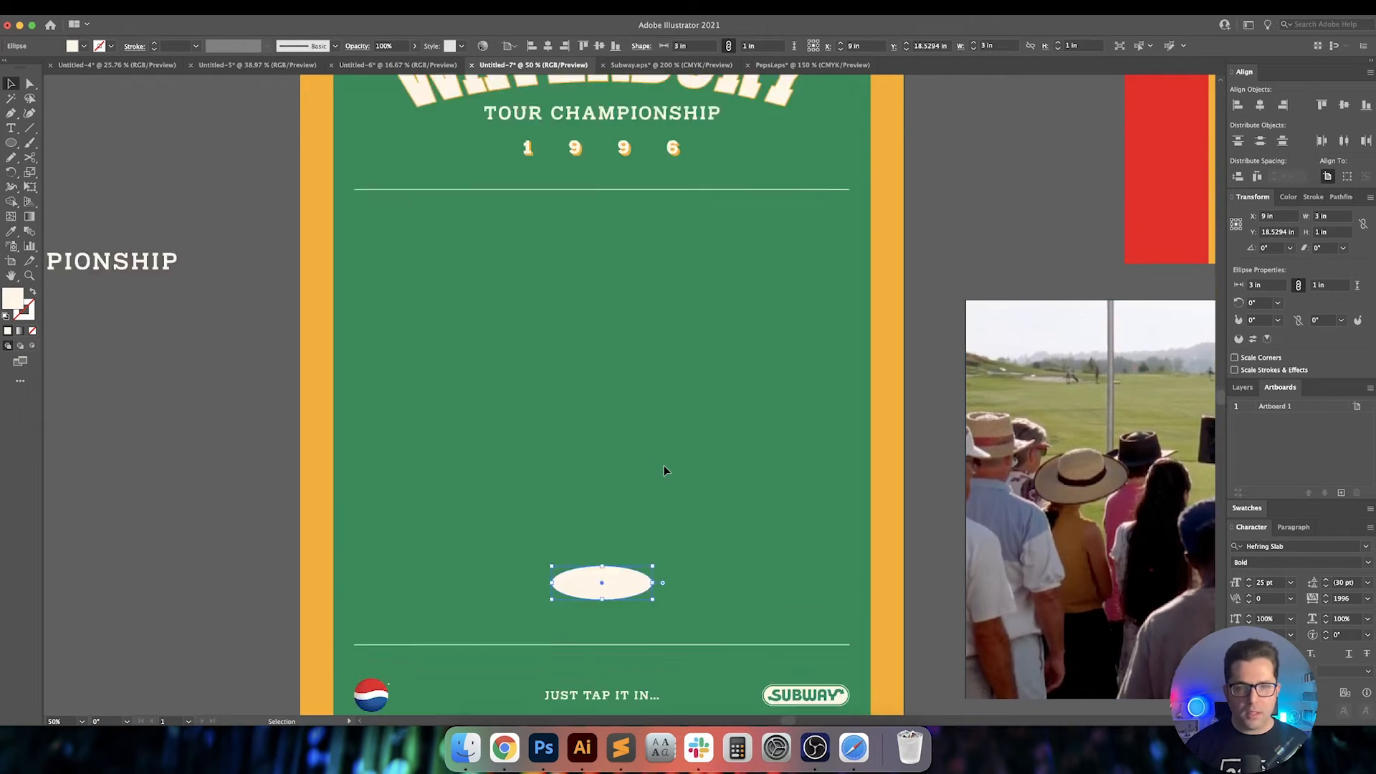
scroll(664, 466, down, 5)
drag(814, 263, 836, 288)
drag(647, 302, 541, 327)
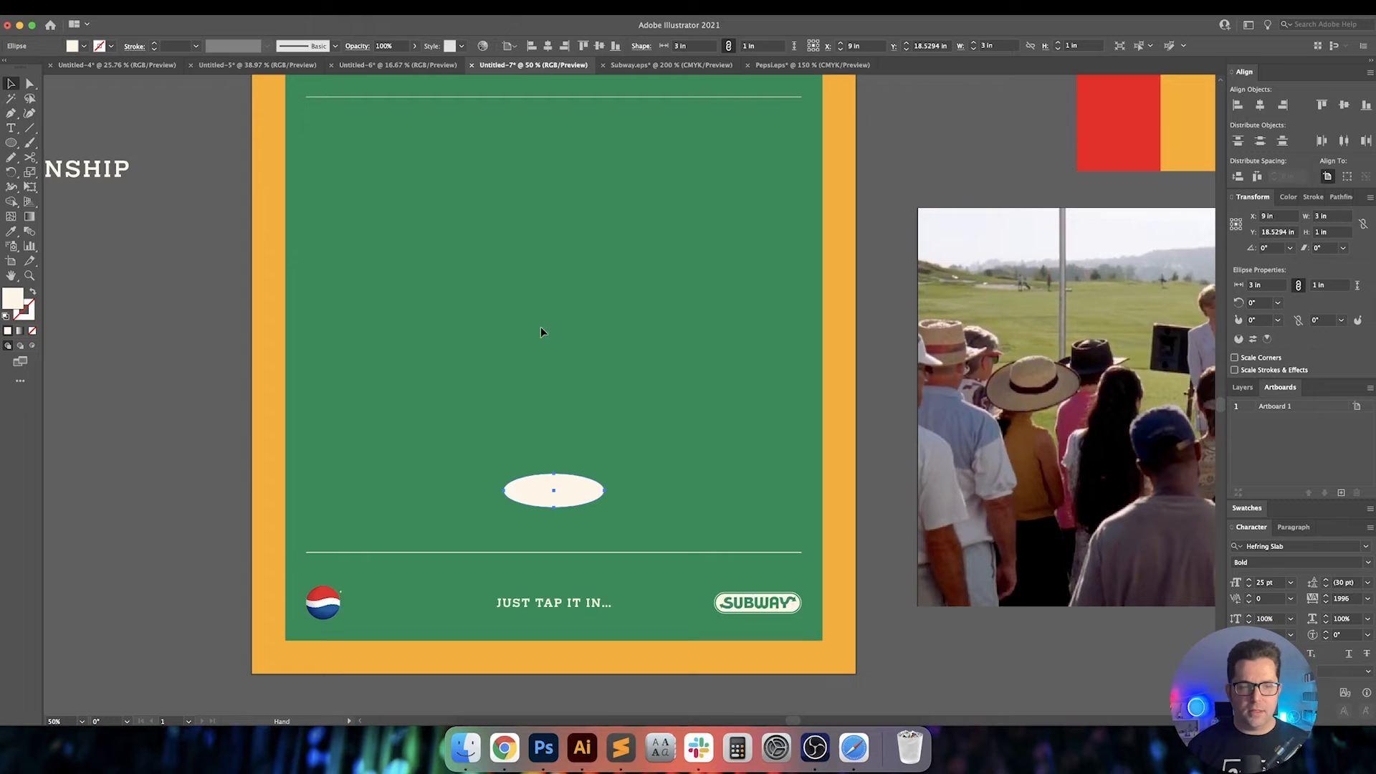
double_click(11, 299)
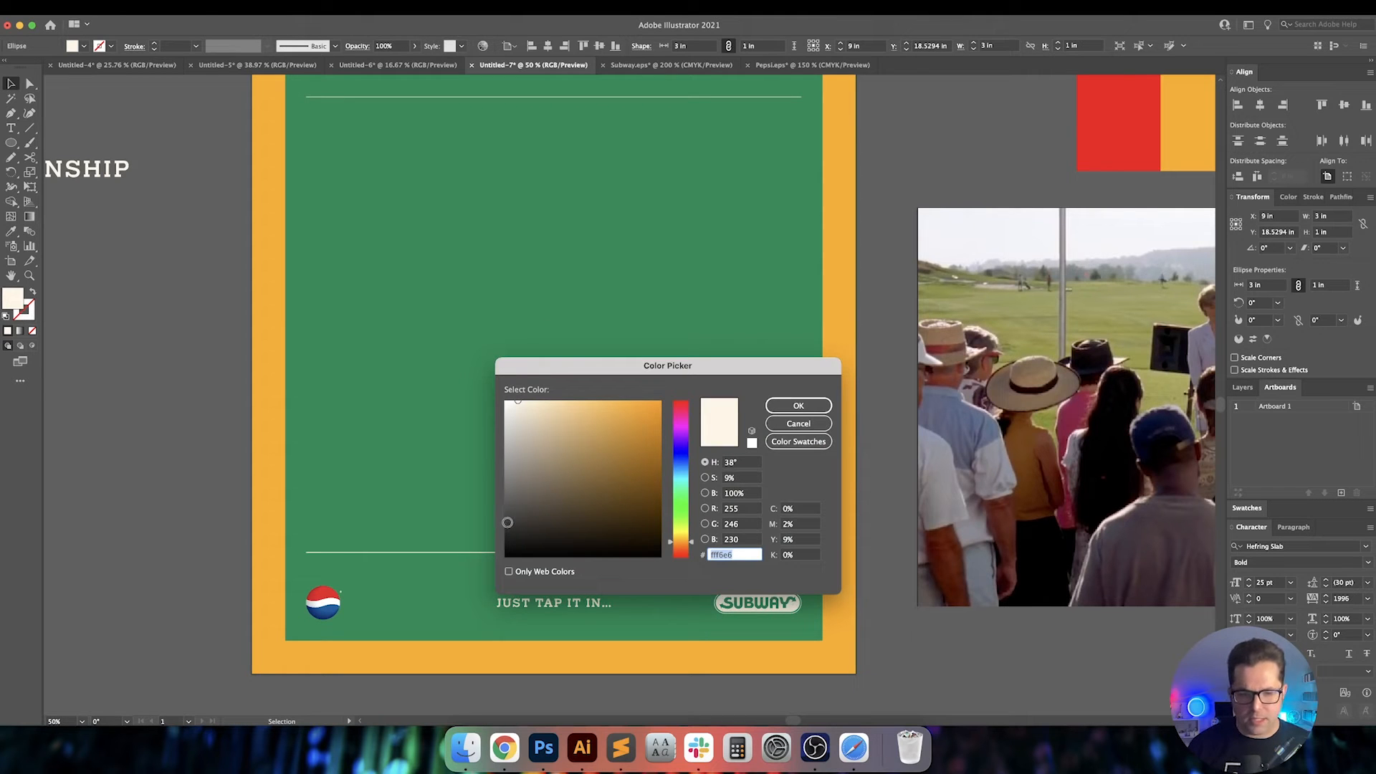
drag(508, 523, 493, 527)
key(Return)
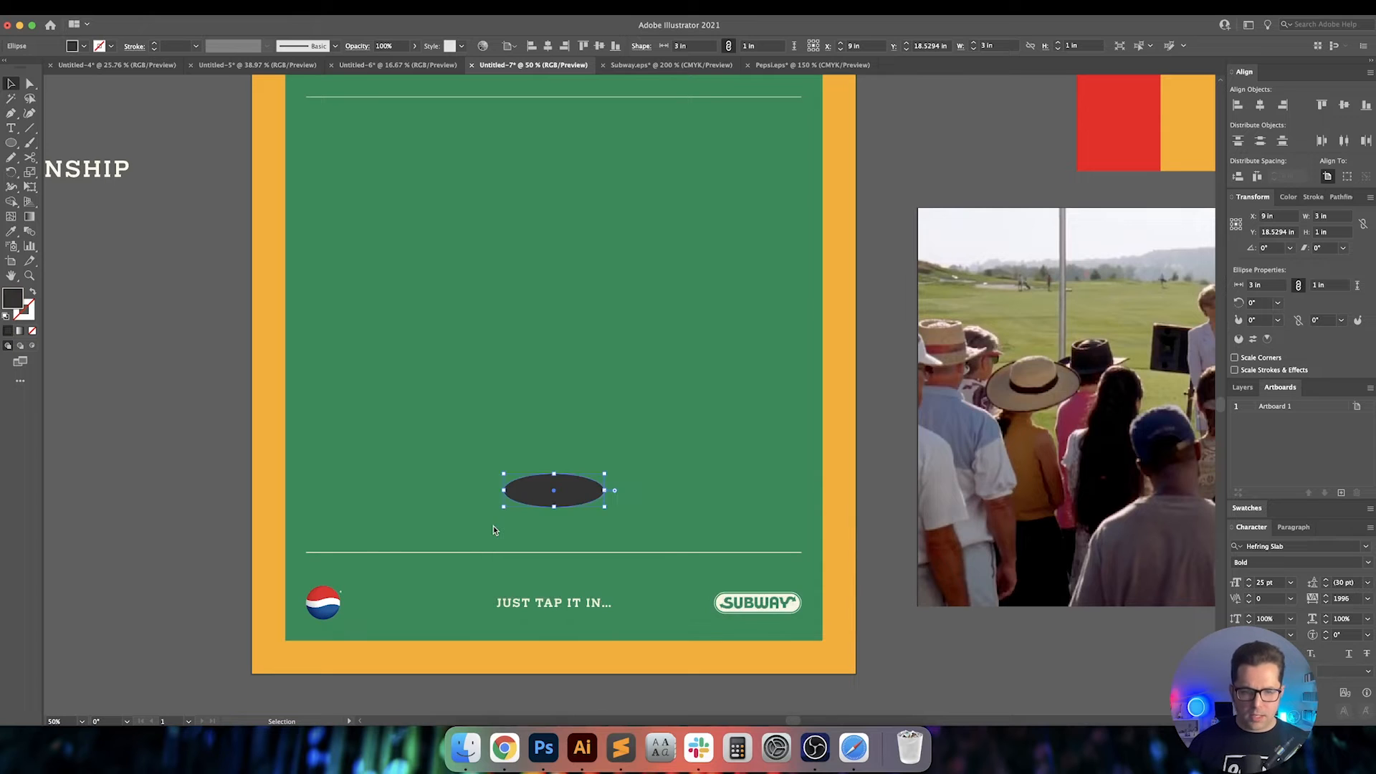
Place the dark ellipse so its base rests on the lower divider line and move it 1 in up
click(655, 471)
scroll(674, 437, down, 3)
drag(609, 415, 606, 462)
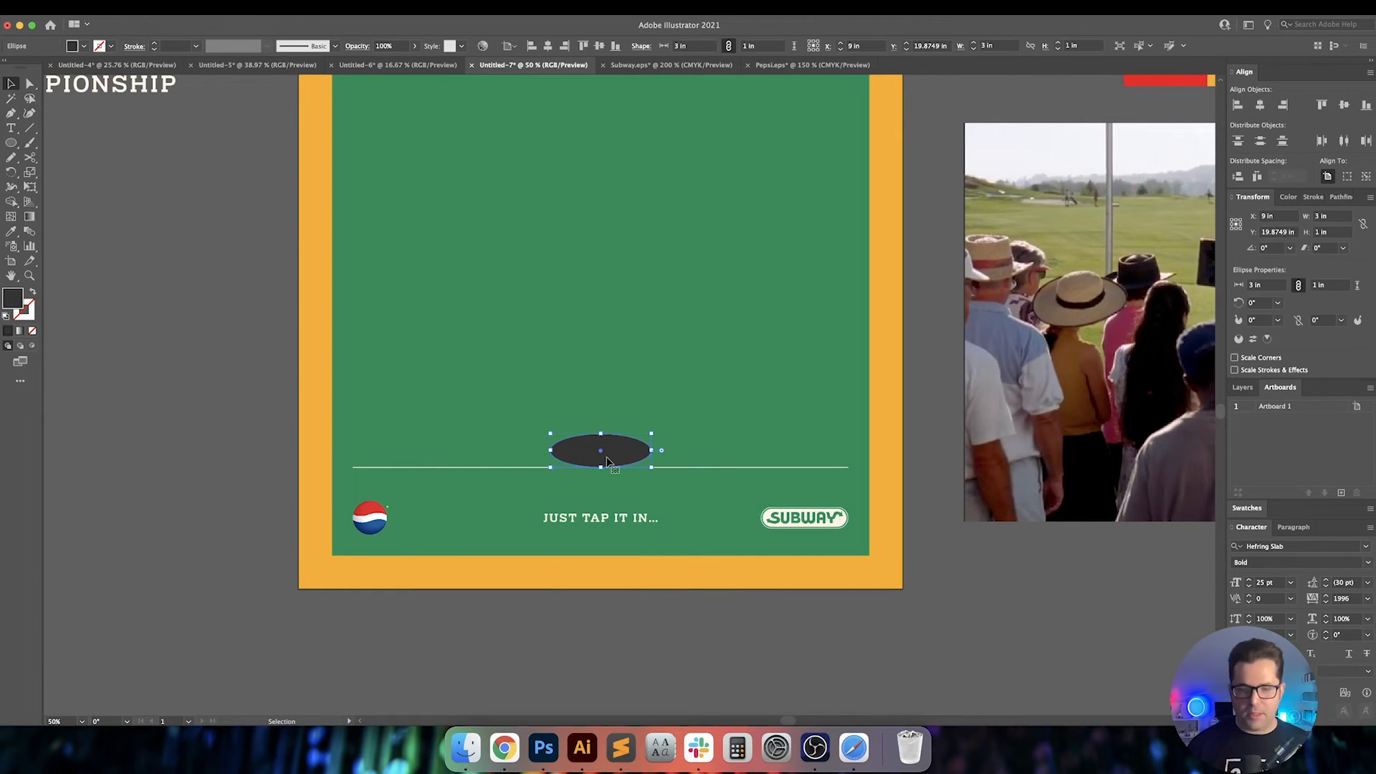
key(Return)
key(Tab)
text(-)
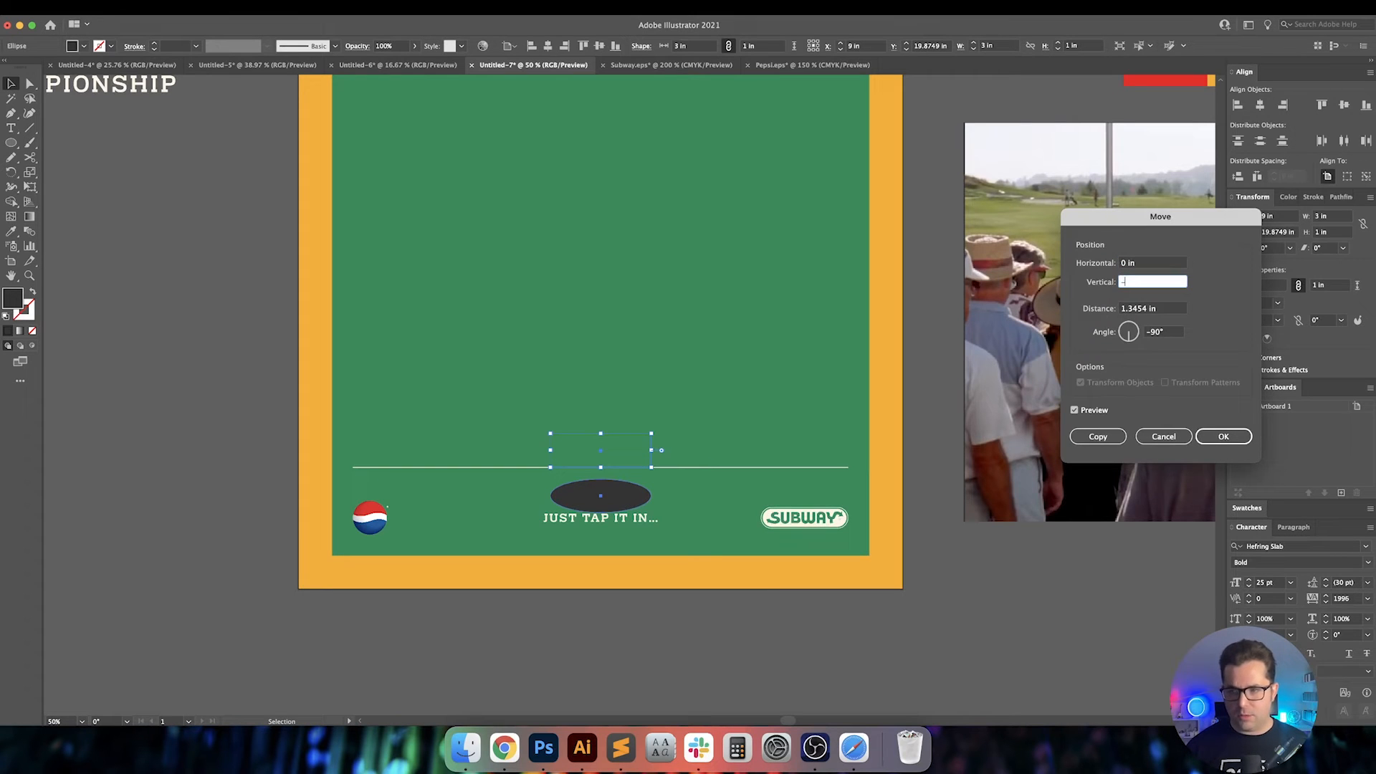
text(1)
key(Tab)
key(Return)
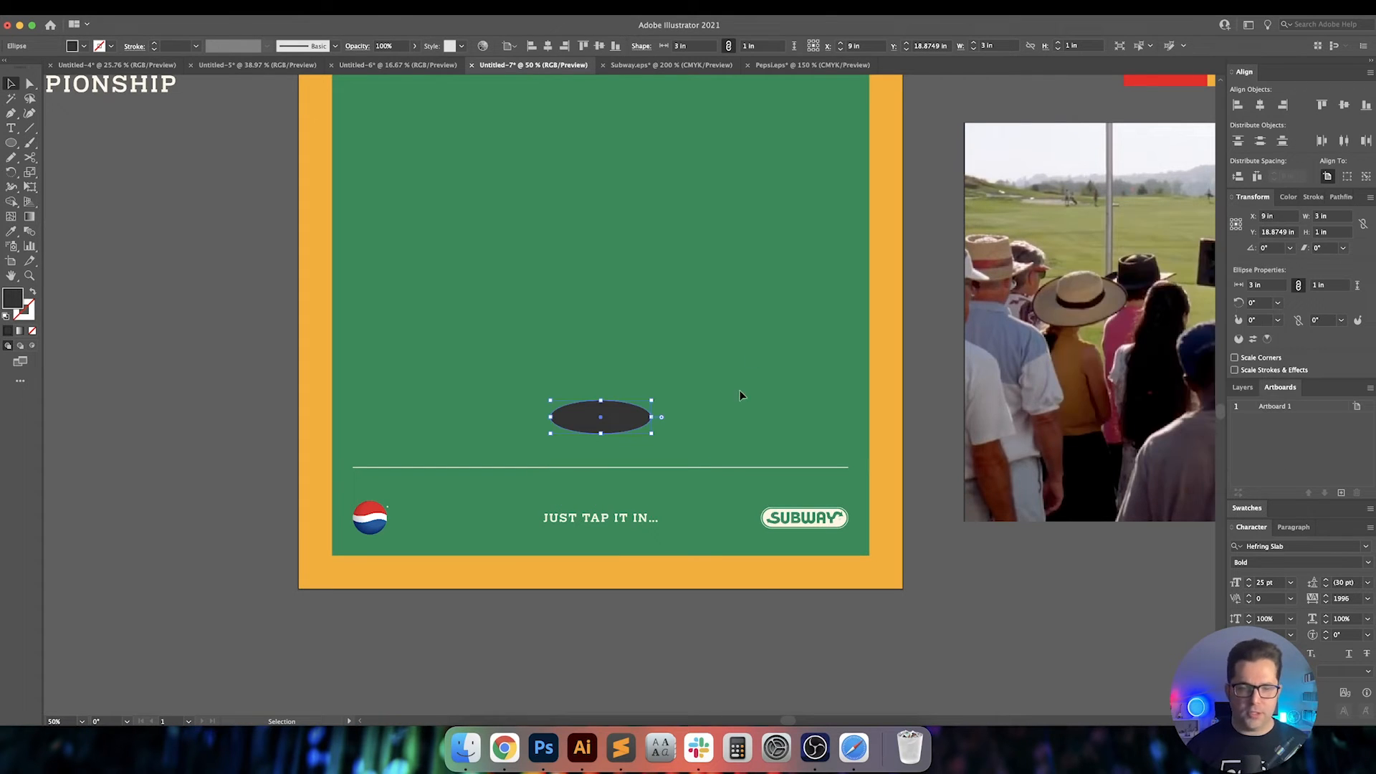
Duplicate the dark ellipse in place and scale the copy from its lower-left corner to about 2.8 in wide and 0.93 in high
click(726, 360)
drag(727, 360, 771, 343)
scroll(665, 403, up, 3)
drag(708, 398, 659, 436)
click(562, 428)
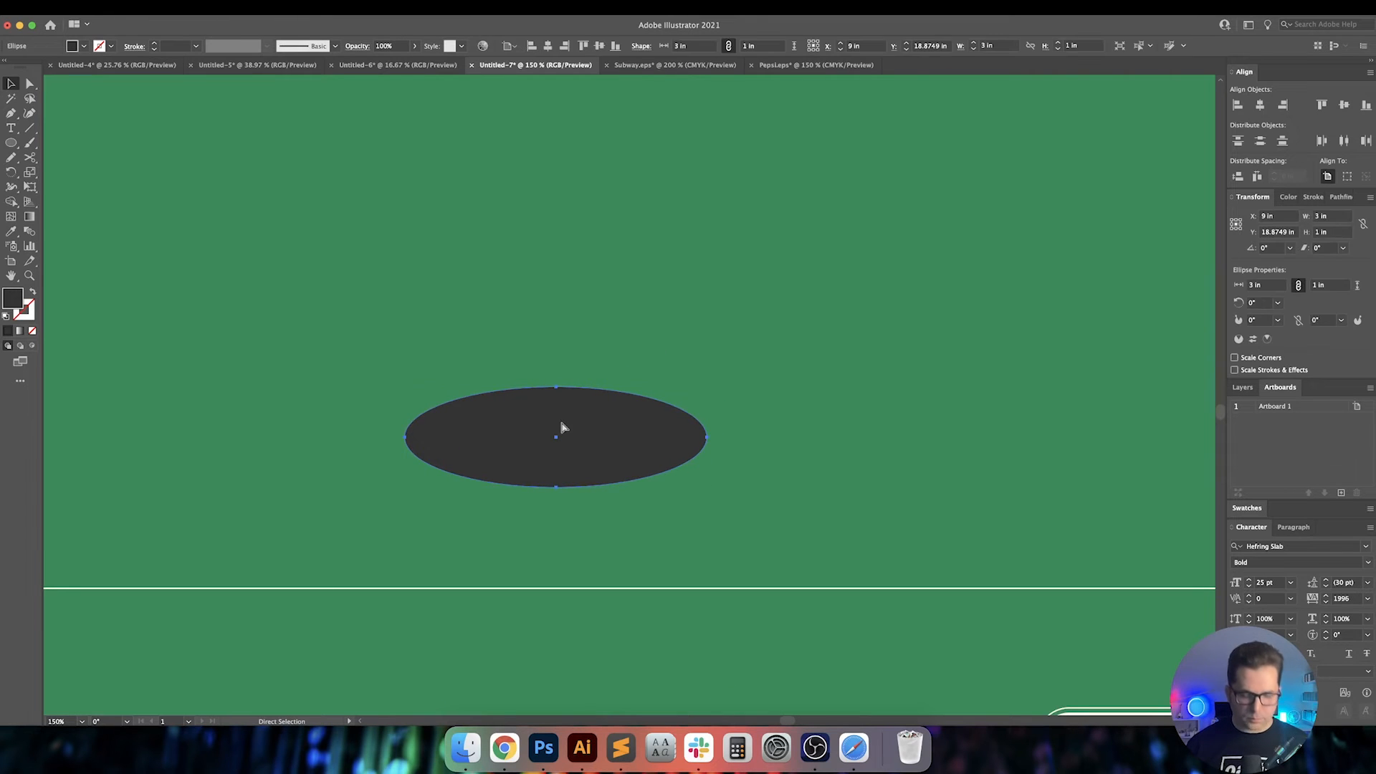
drag(707, 387, 699, 394)
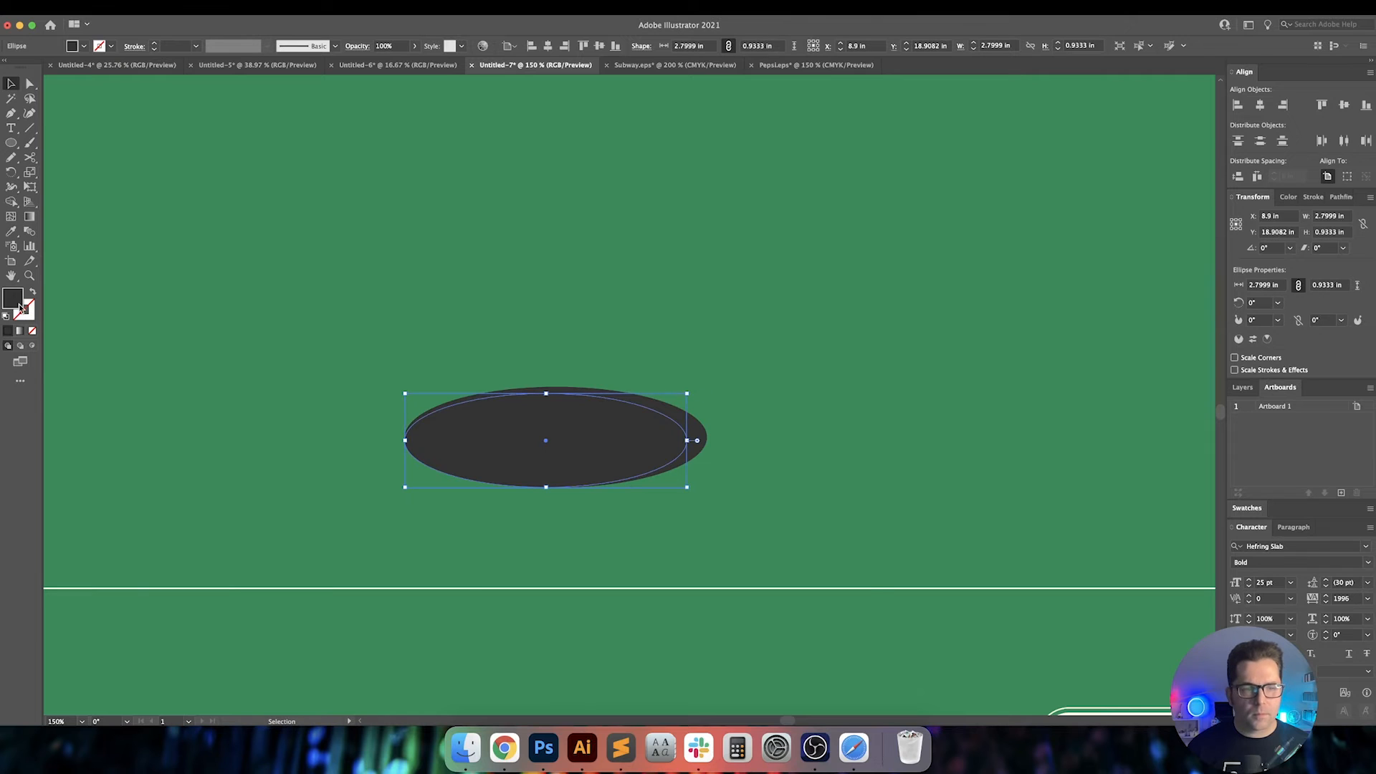
Darken the smaller ellipse's fill to a brightness of 10%
double_click(19, 306)
double_click(739, 492)
text(10)
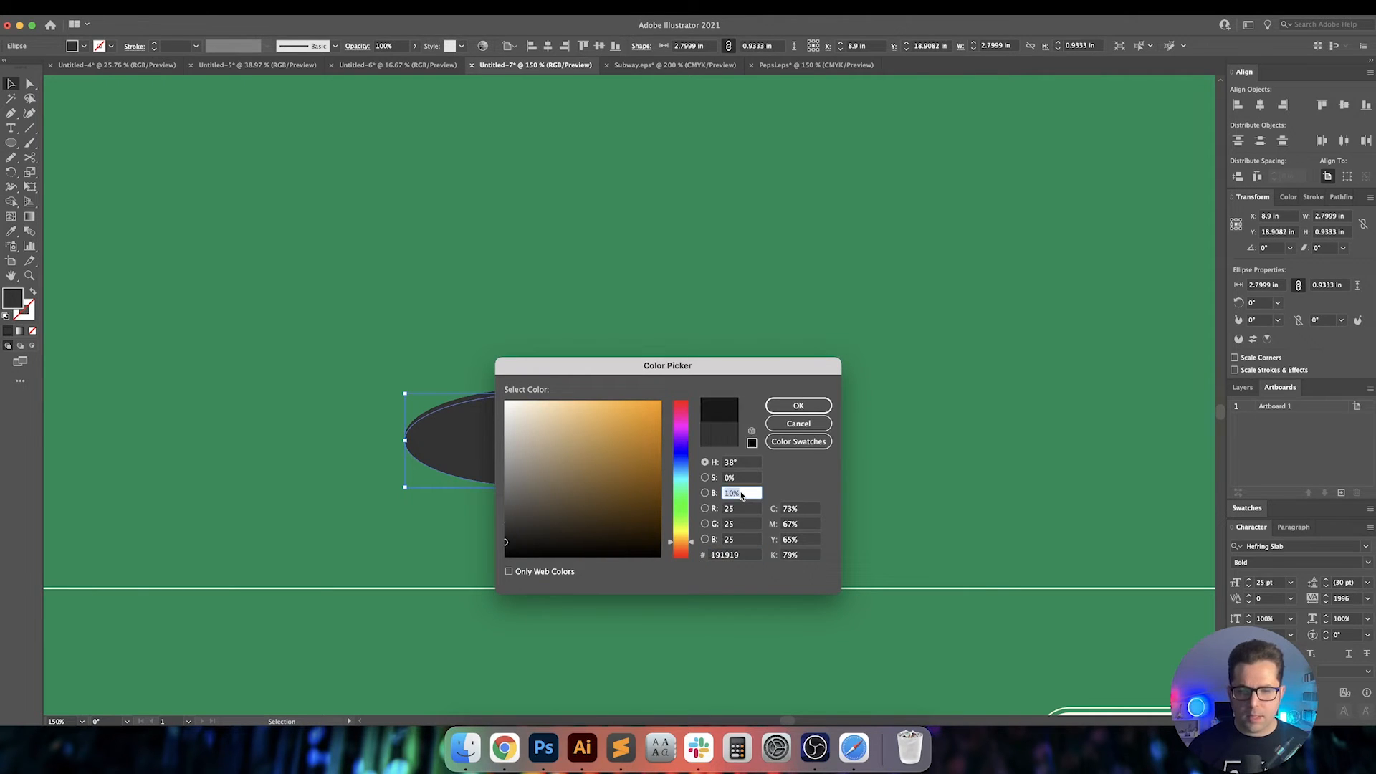
key(Return)
click(789, 471)
scroll(801, 456, down, 2)
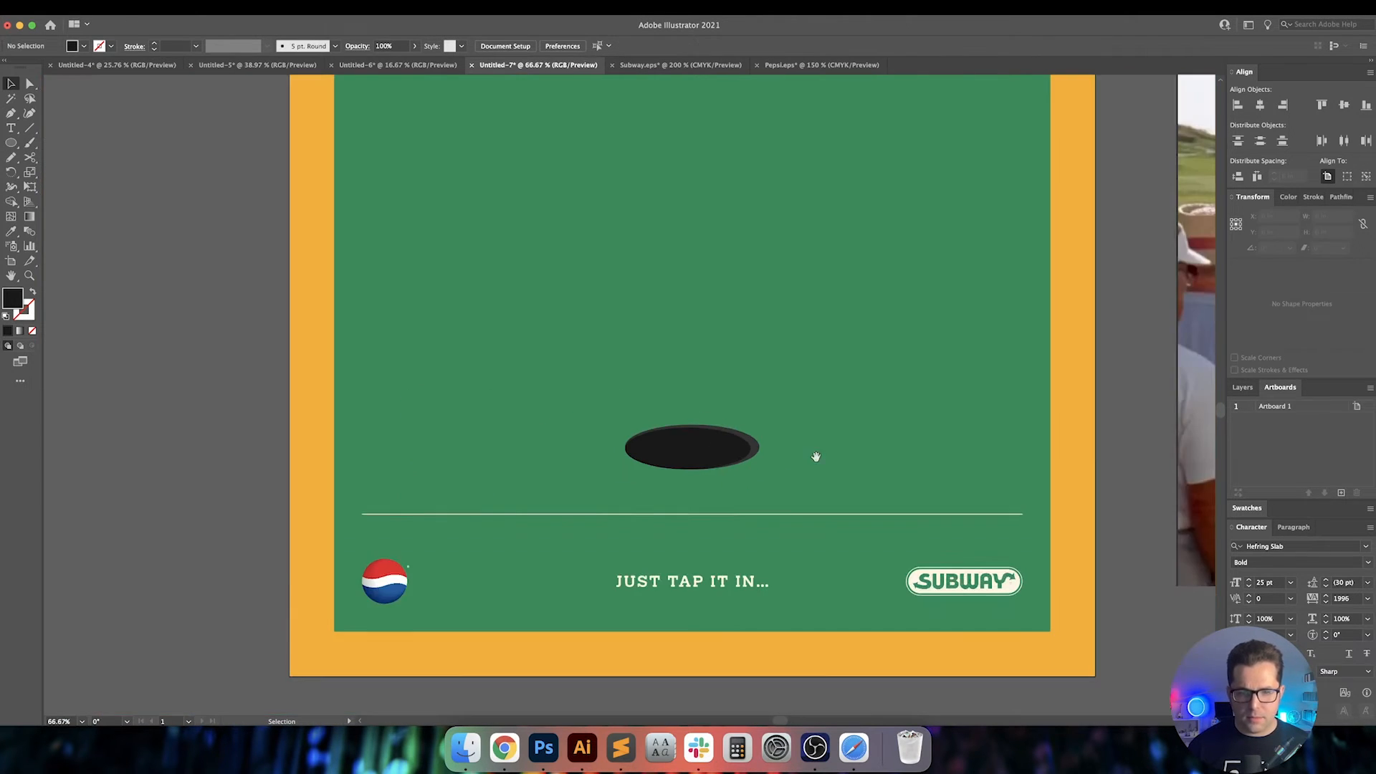
Centre the smaller ellipse horizontally on the larger one, using the larger ellipse as key object
drag(816, 456, 645, 470)
scroll(646, 466, up, 3)
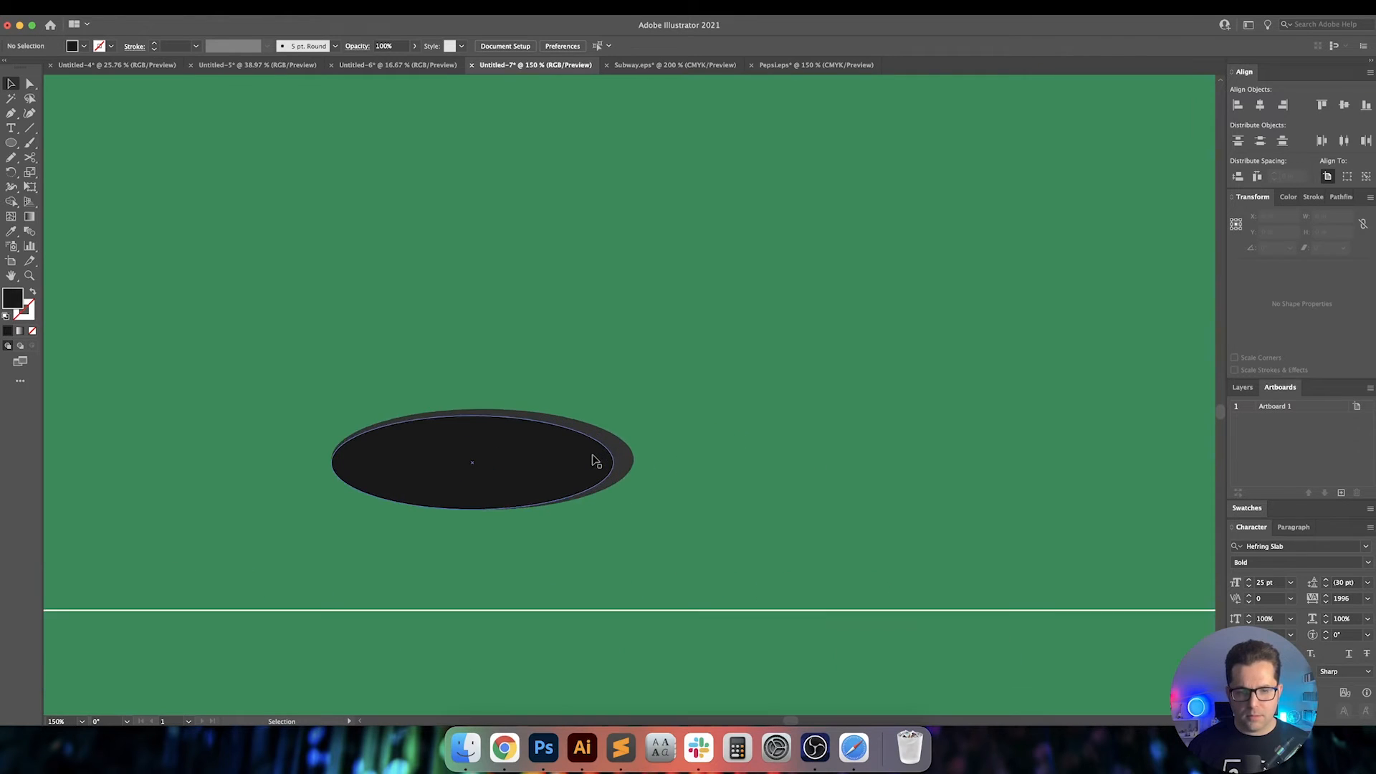
click(599, 461)
shift+click(635, 465)
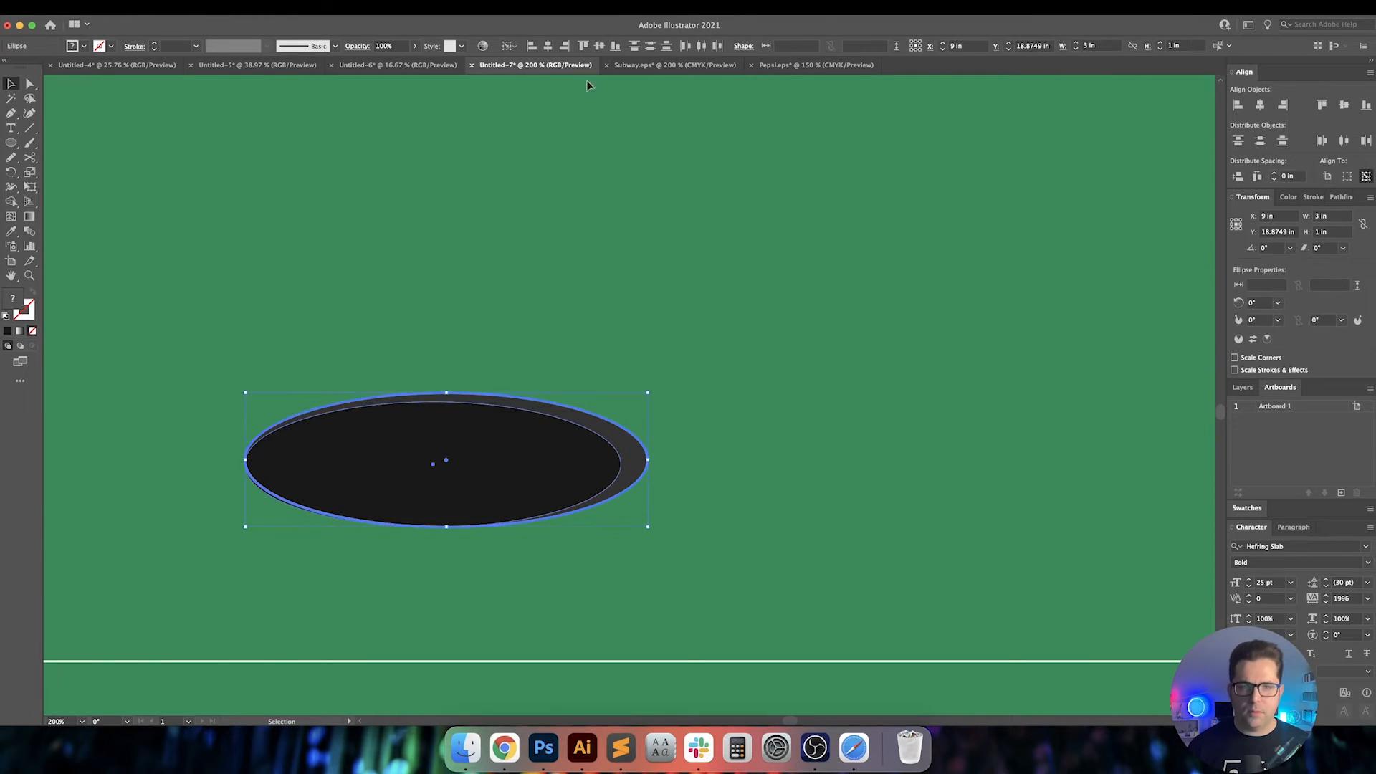
click(548, 48)
click(630, 185)
scroll(730, 285, down, 2)
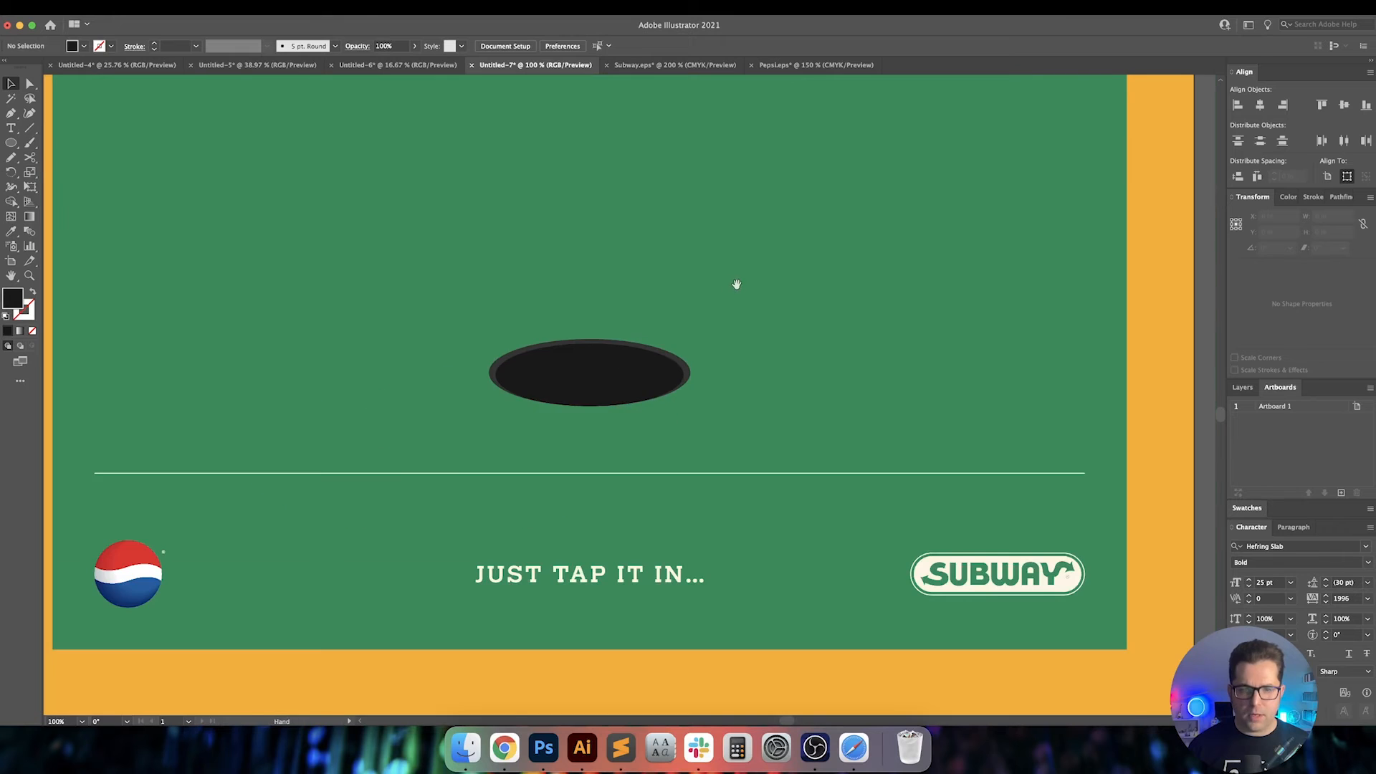
scroll(746, 315, up, 2)
drag(766, 352, 816, 480)
click(14, 146)
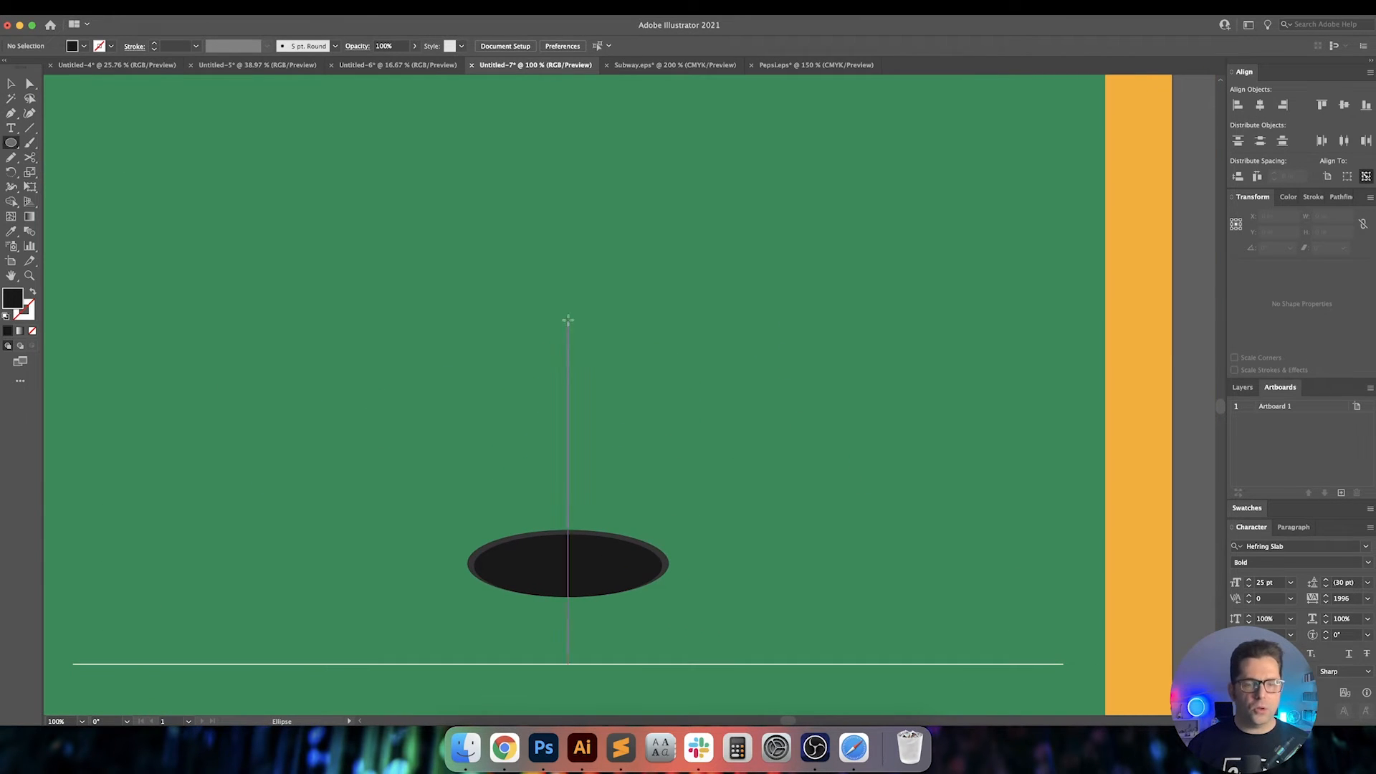
drag(751, 391, 795, 433)
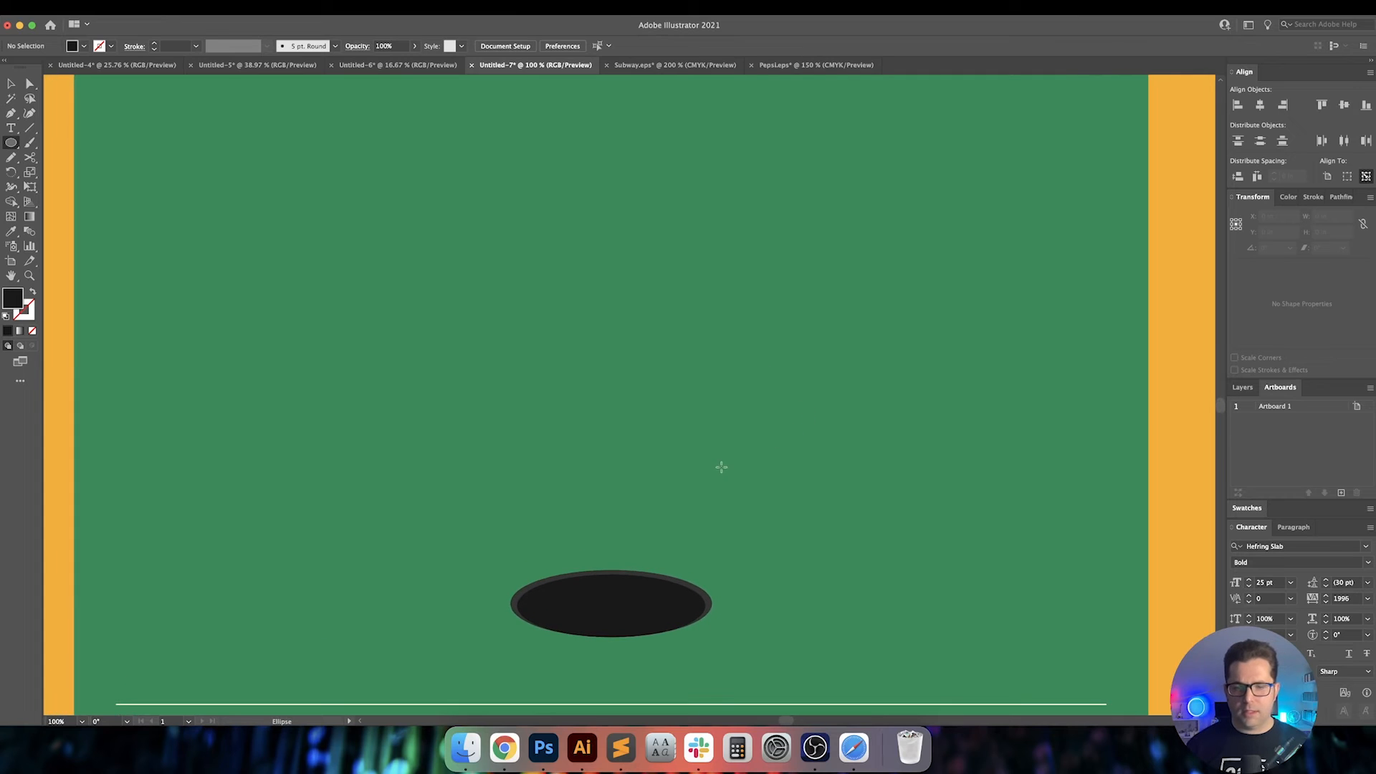
key(super+0)
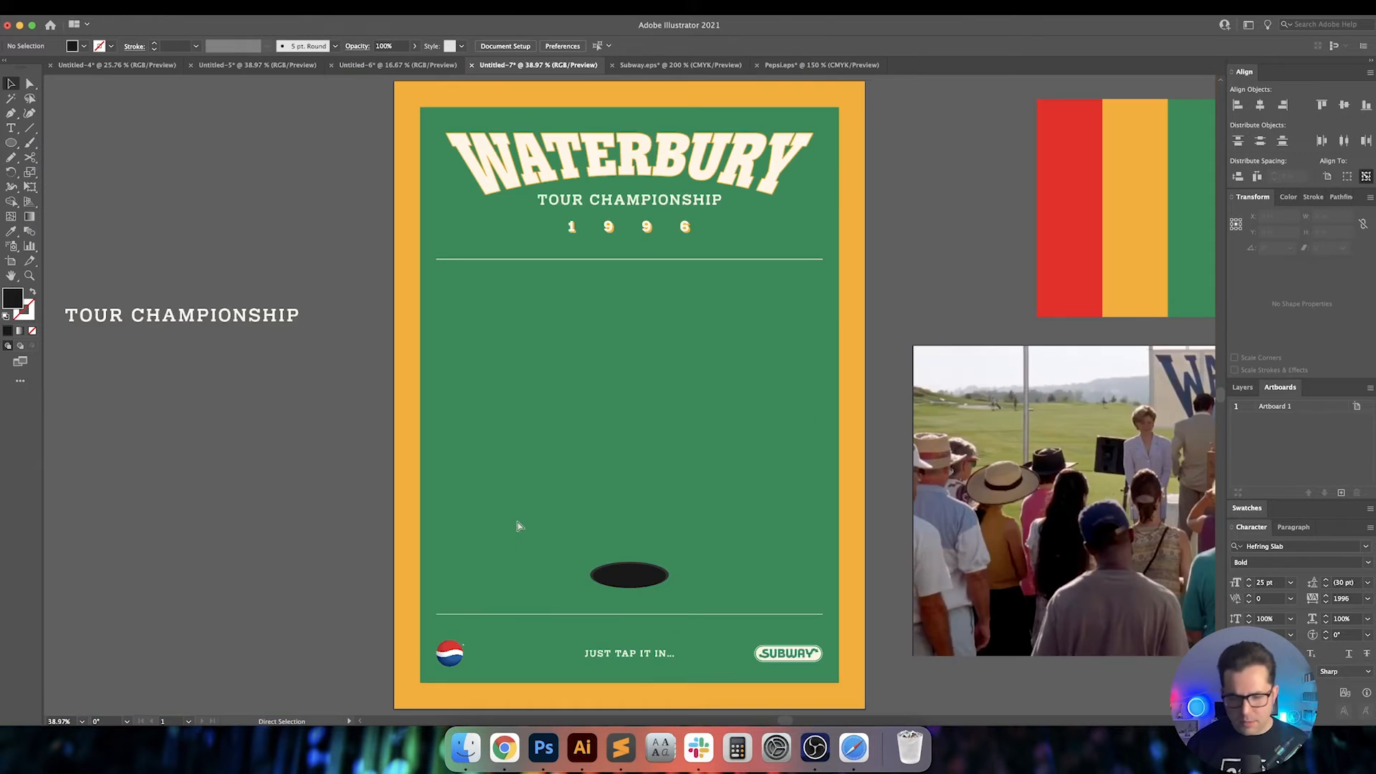
Scale both hole ellipses together proportionally to 2.5 in wide, keeping their base in place
drag(681, 542, 666, 504)
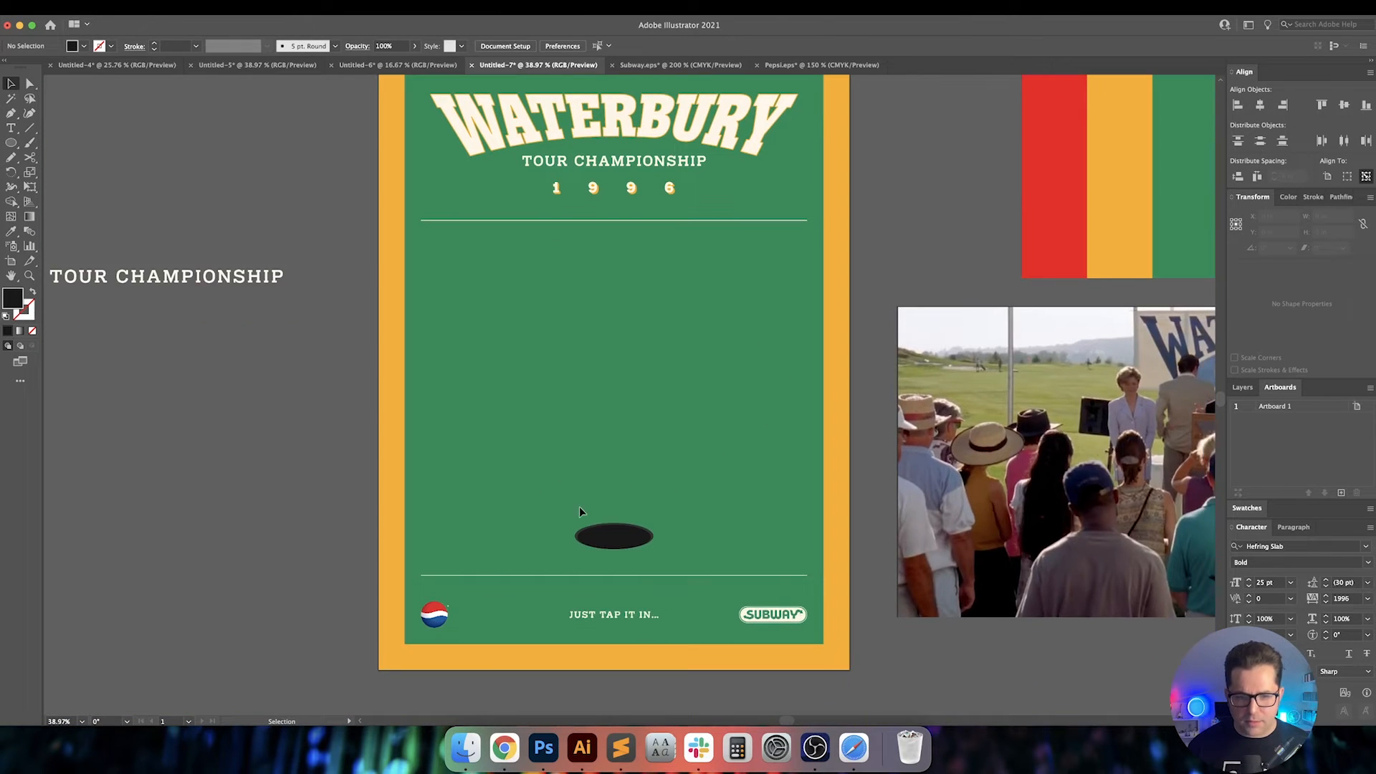
click(646, 542)
scroll(660, 551, up, 2)
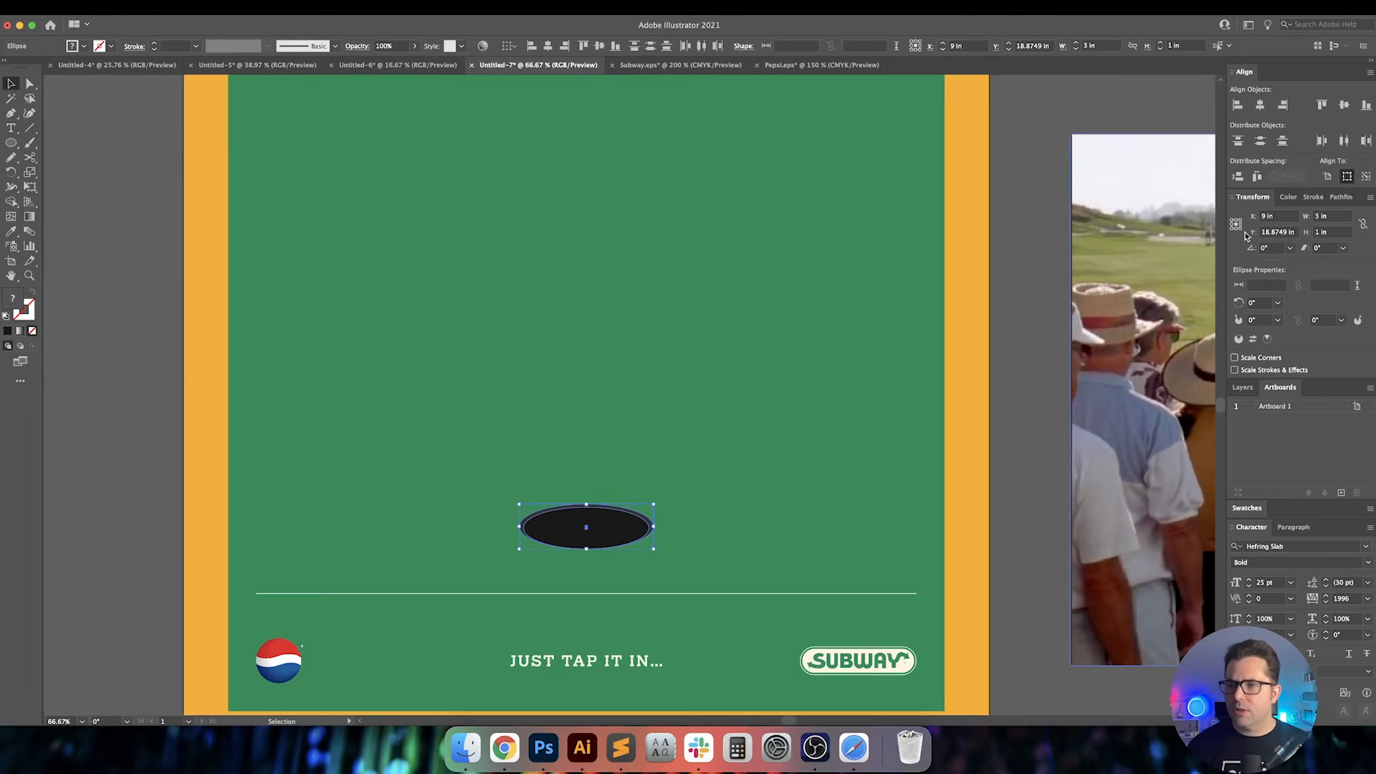
click(1362, 225)
click(1332, 216)
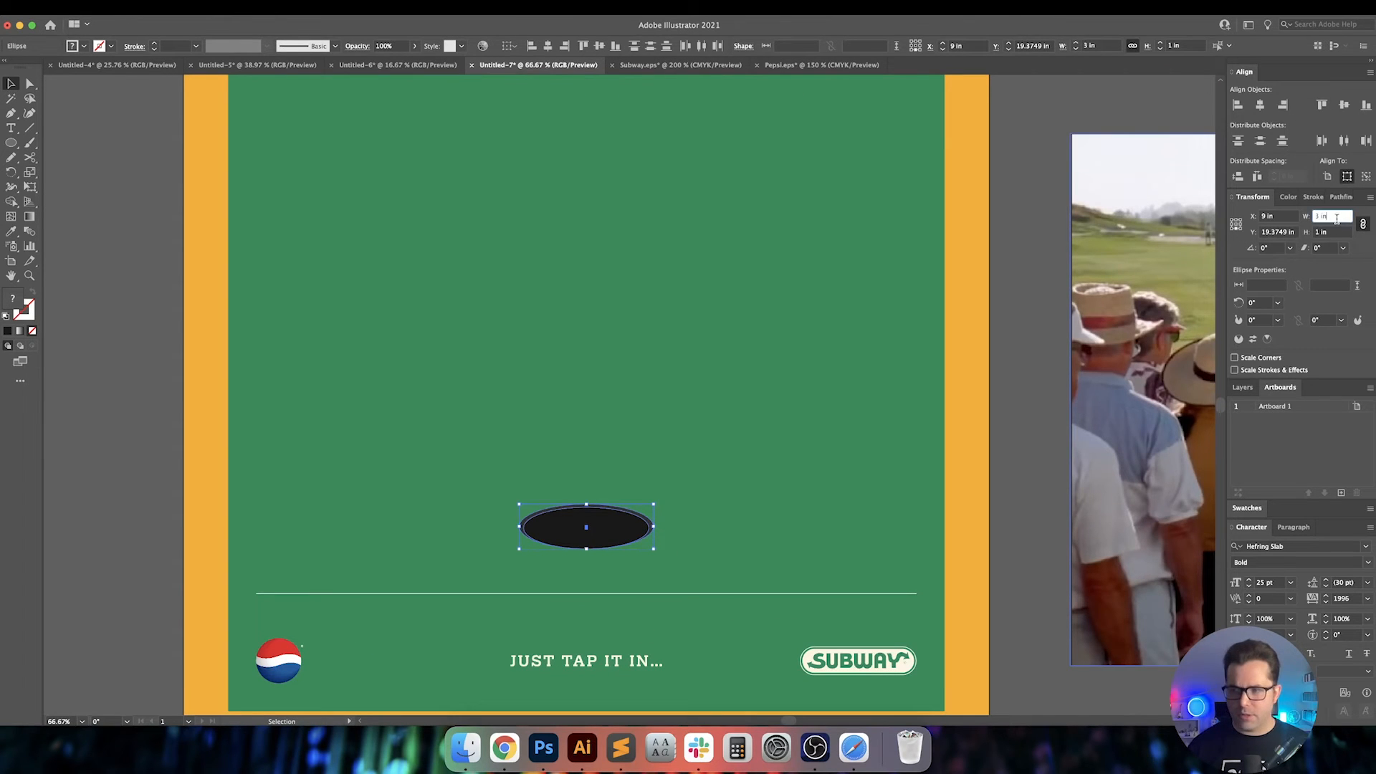
key(Down)
key(Down)
key(Down)
key(Down)
key(Down)
key(Up)
key(Return)
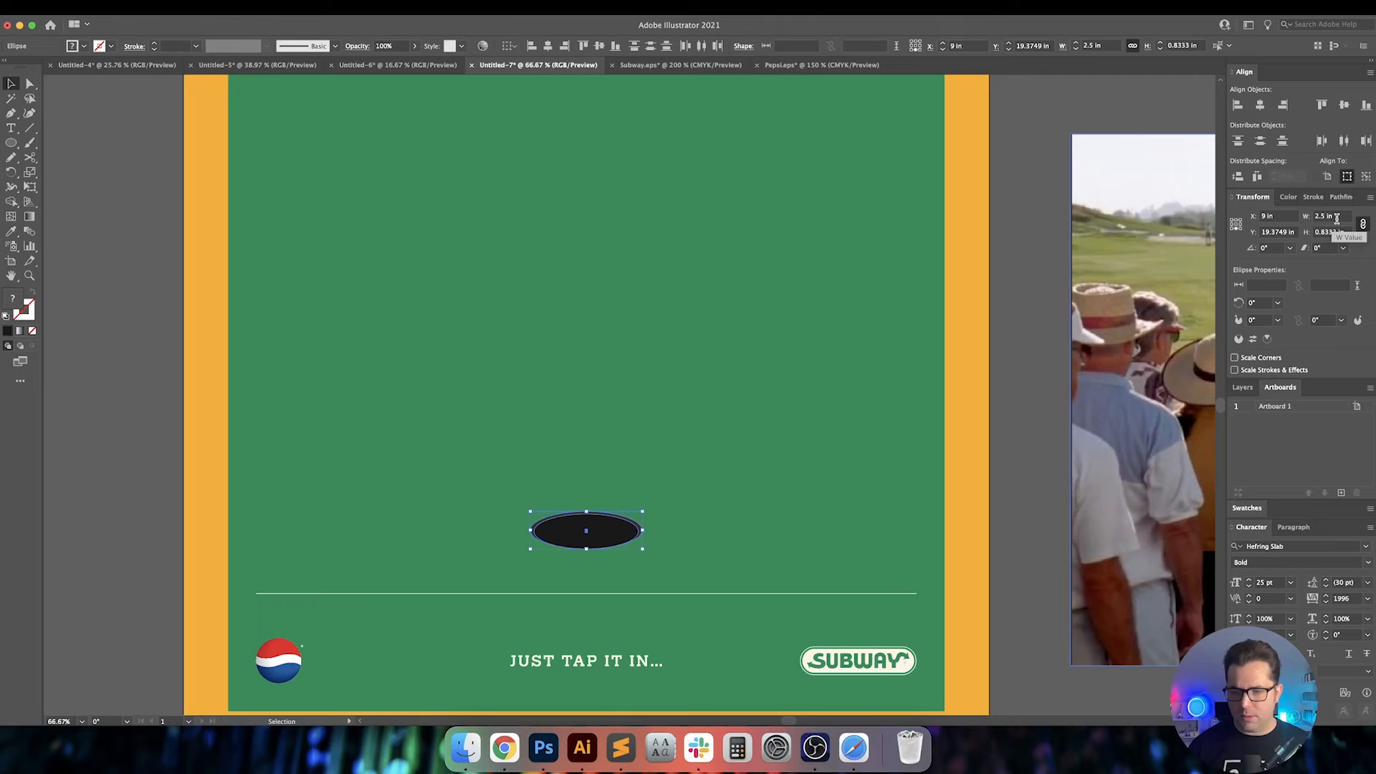
click(498, 278)
Draw a circle just above the hole's right end and set its diameter to 1.75 in
drag(511, 380, 520, 367)
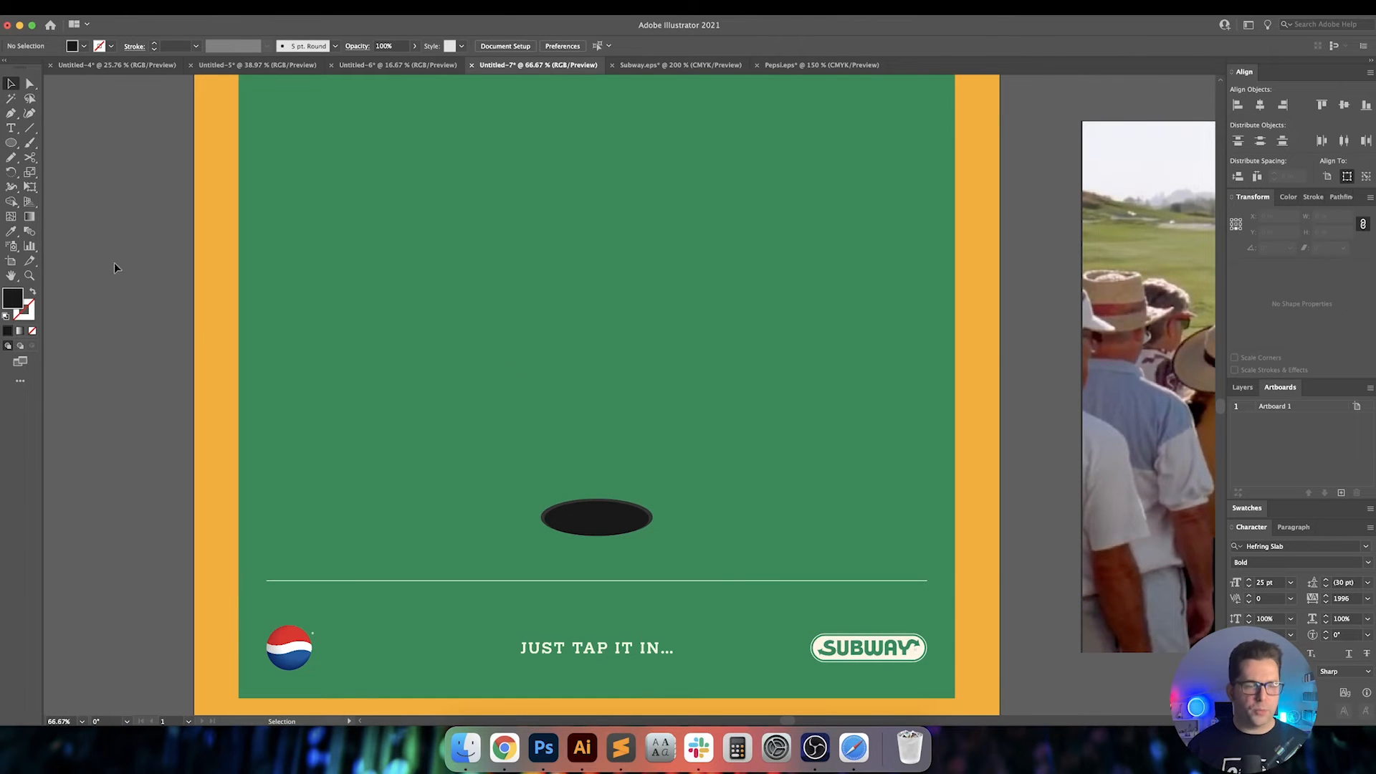
drag(342, 572, 335, 560)
drag(359, 476, 359, 509)
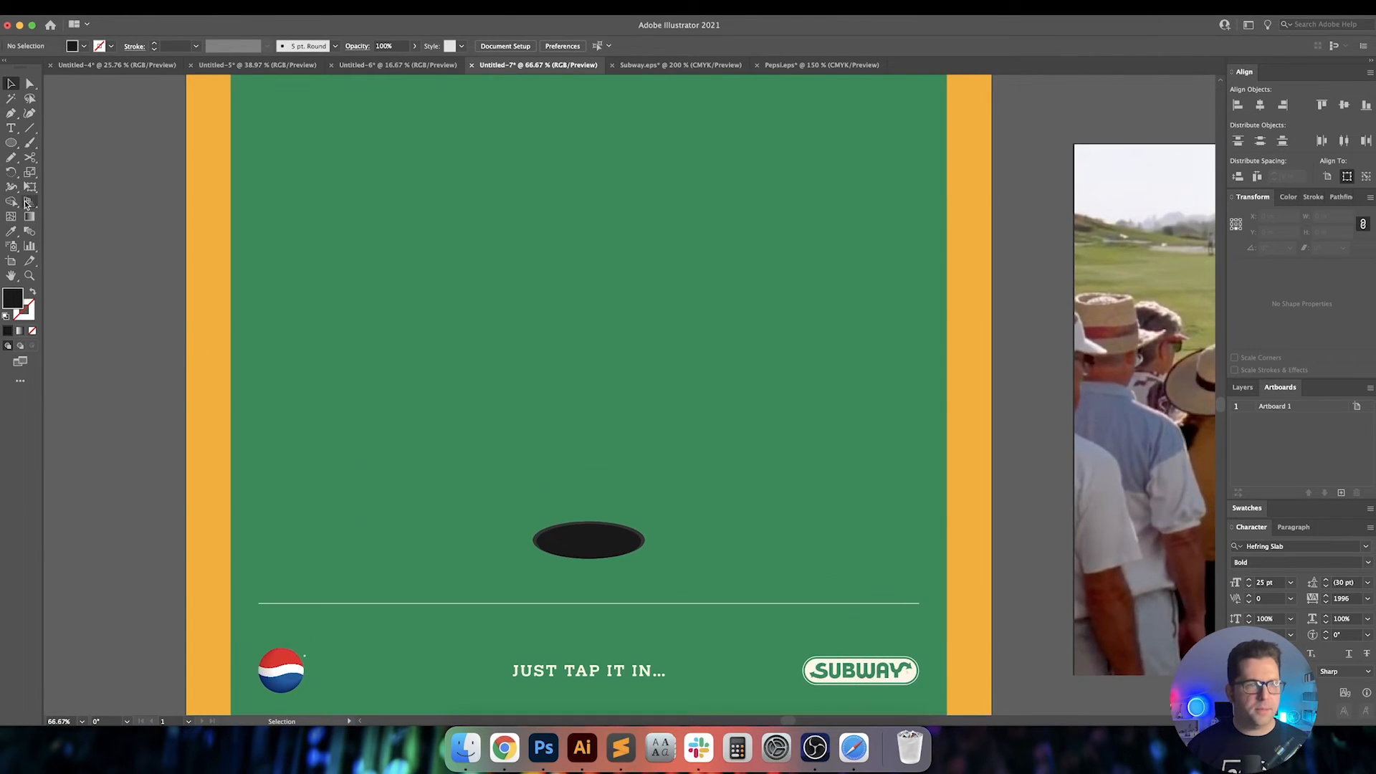
drag(10, 143, 79, 172)
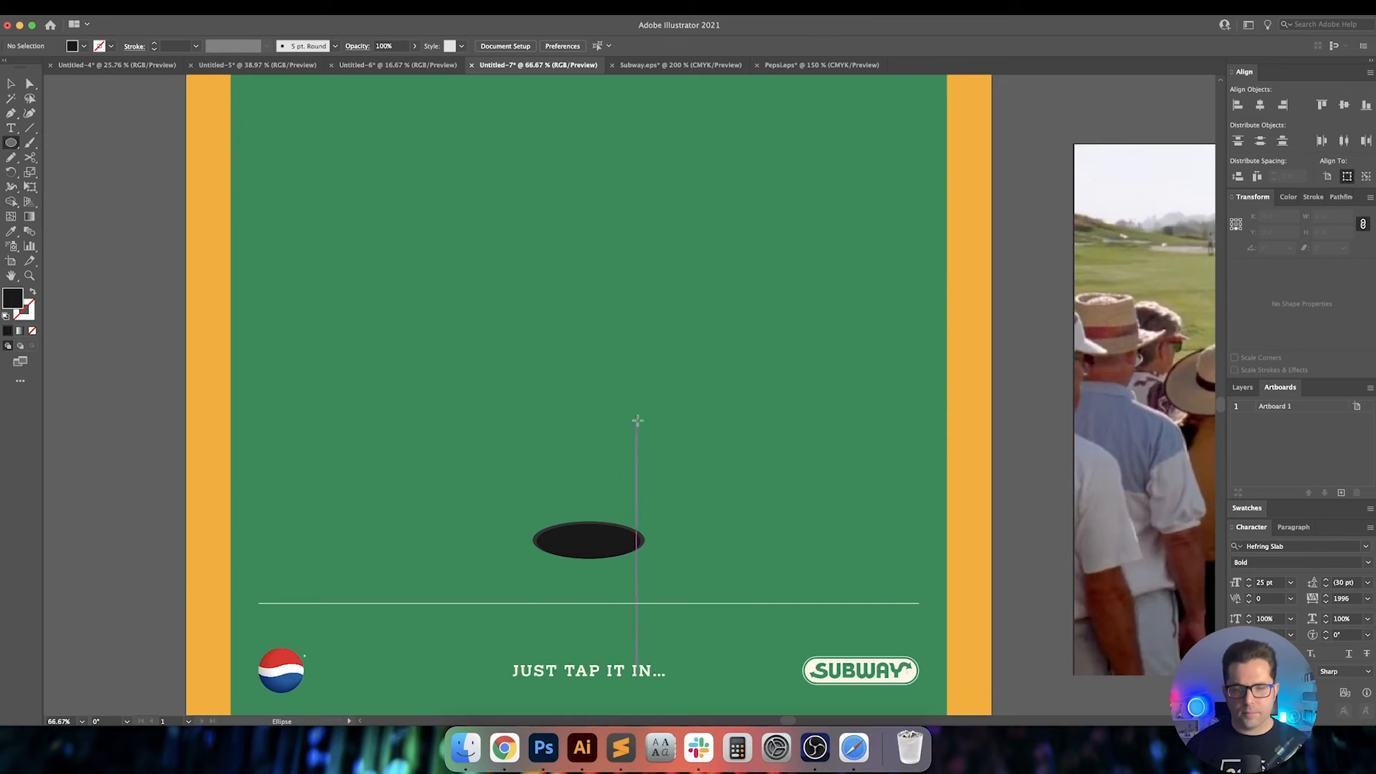
drag(645, 466, 681, 487)
scroll(680, 487, up, 1)
key(v)
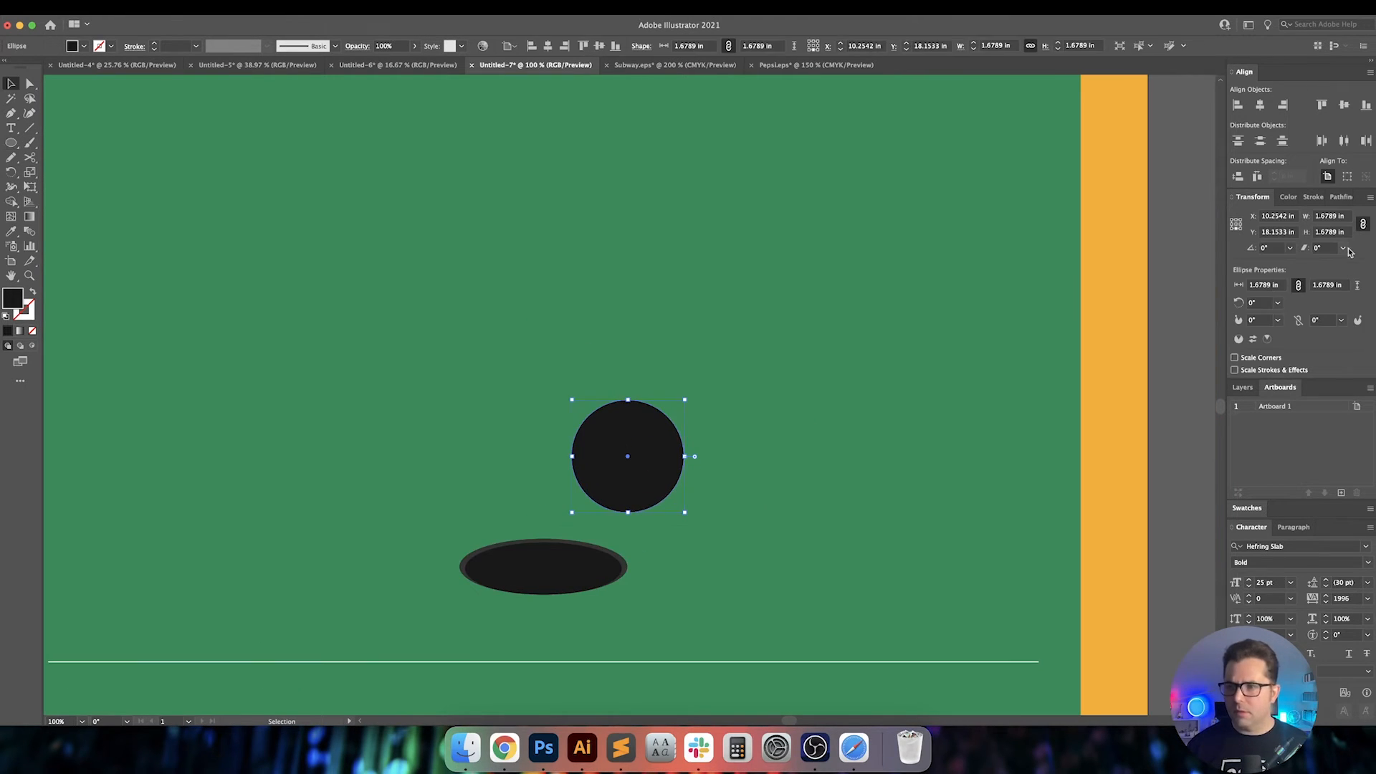
triple_click(1345, 233)
key(Return)
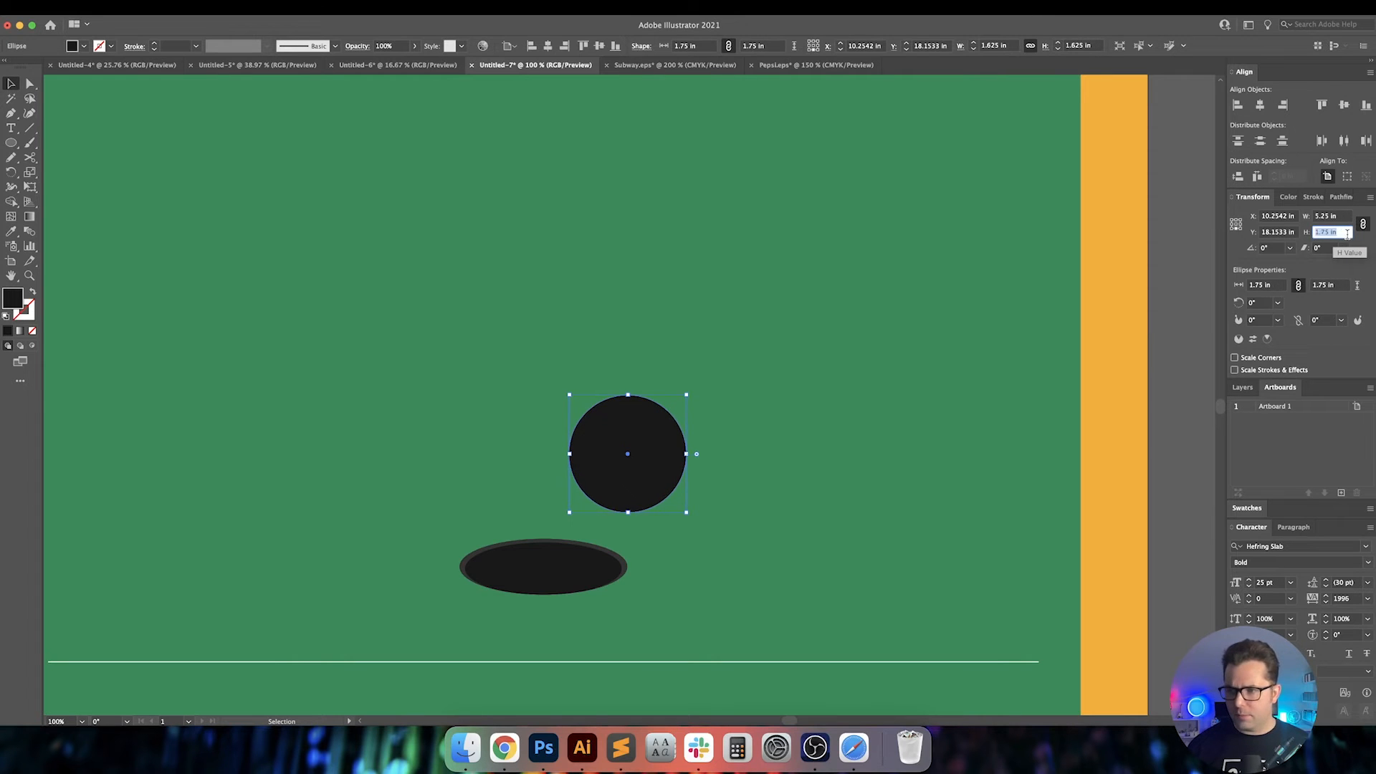
Fill the circle above the hole with the cream colour sampled from the WATERBURY lettering
scroll(836, 433, down, 4)
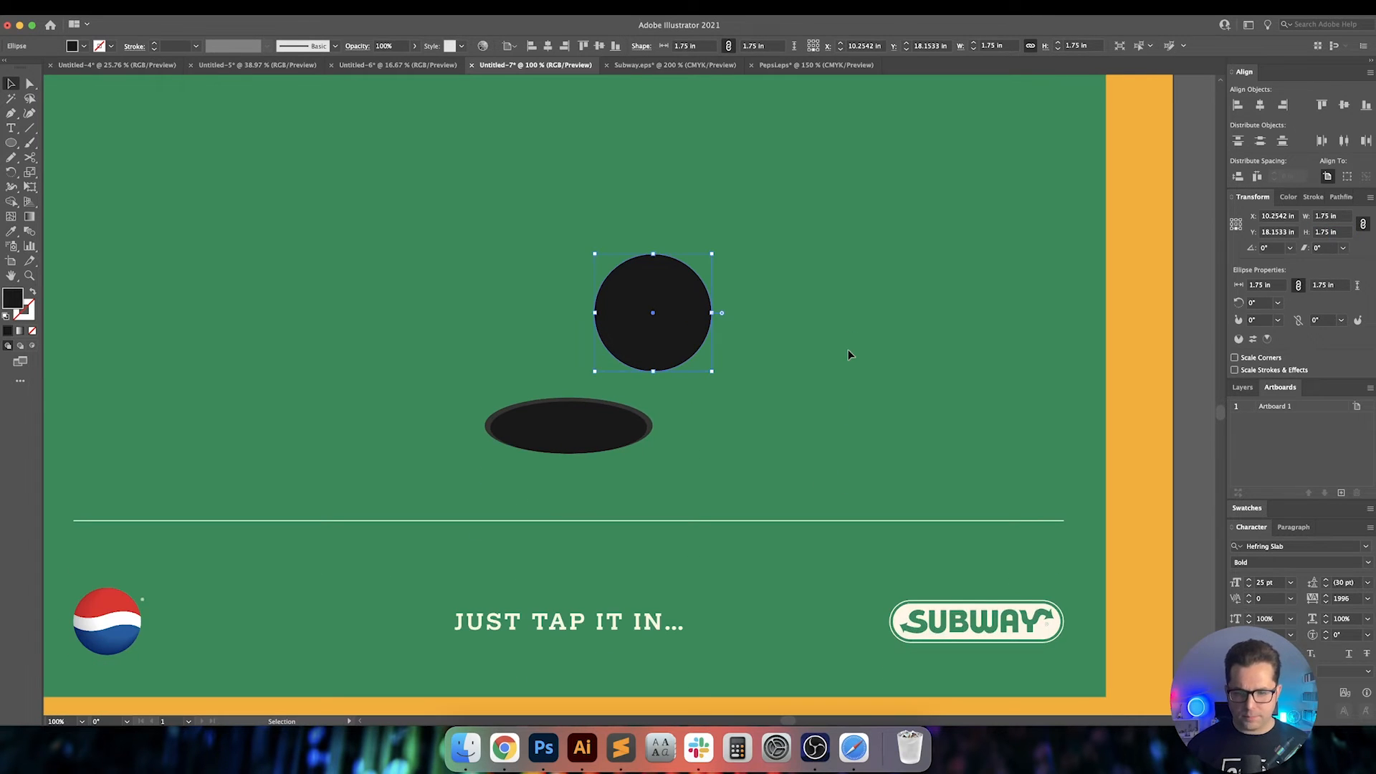
key(i)
scroll(848, 363, up, 15)
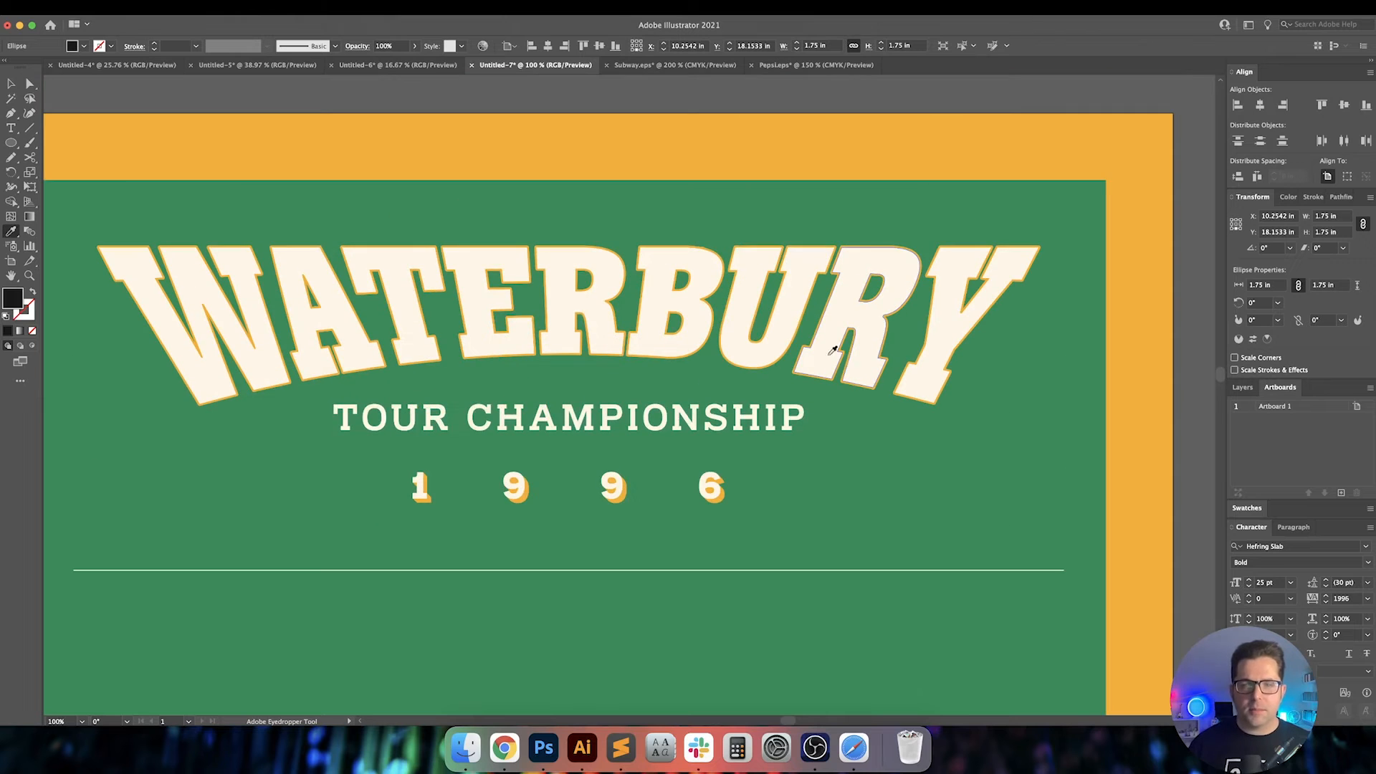
click(697, 309)
scroll(802, 396, down, 15)
key(v)
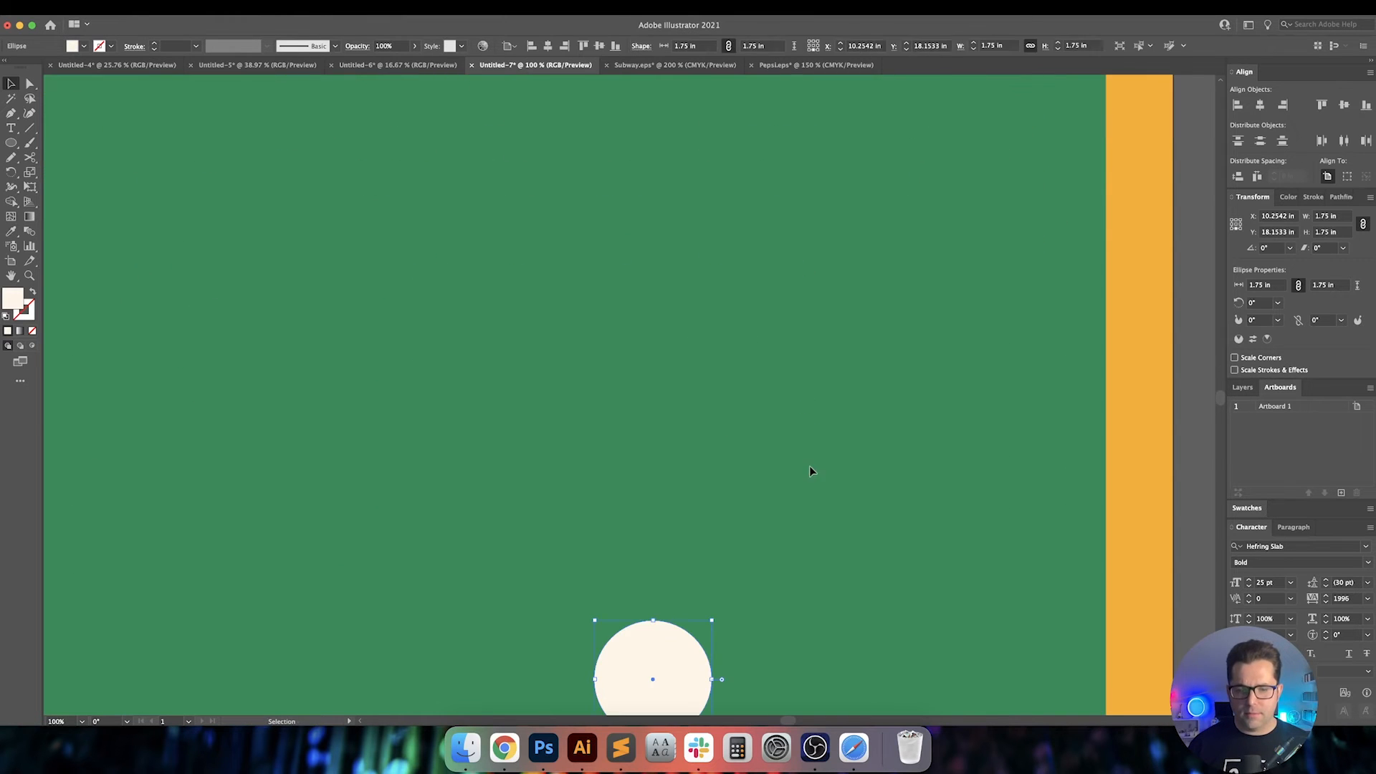
Move the cream circle down beside the hole so its left edge meets the hole's right end
click(810, 470)
drag(807, 487, 793, 258)
drag(657, 440, 740, 497)
mouse_move(741, 495)
mouse_down()
mouse_move(762, 492)
mouse_move(427, 485)
mouse_move(718, 488)
mouse_up()
click(866, 401)
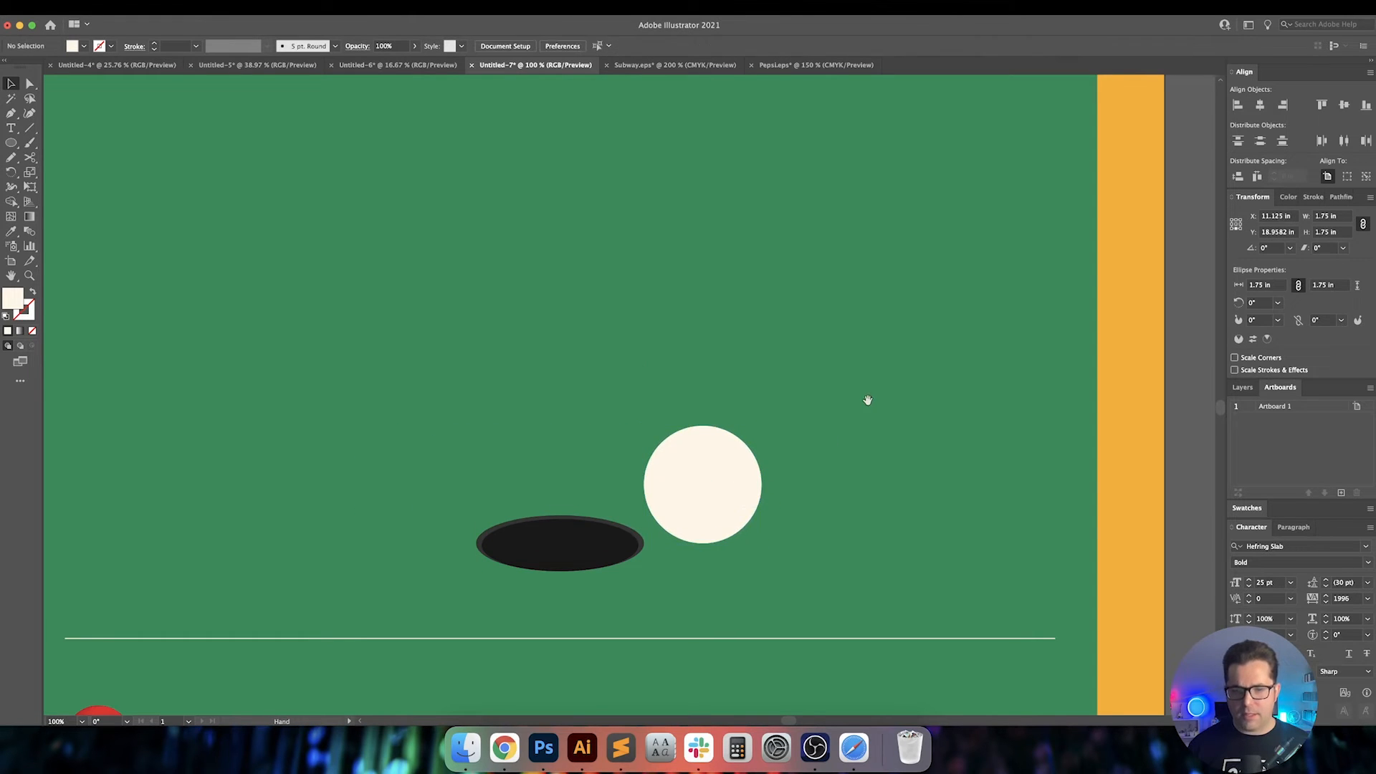
drag(867, 403, 889, 420)
key(super+0)
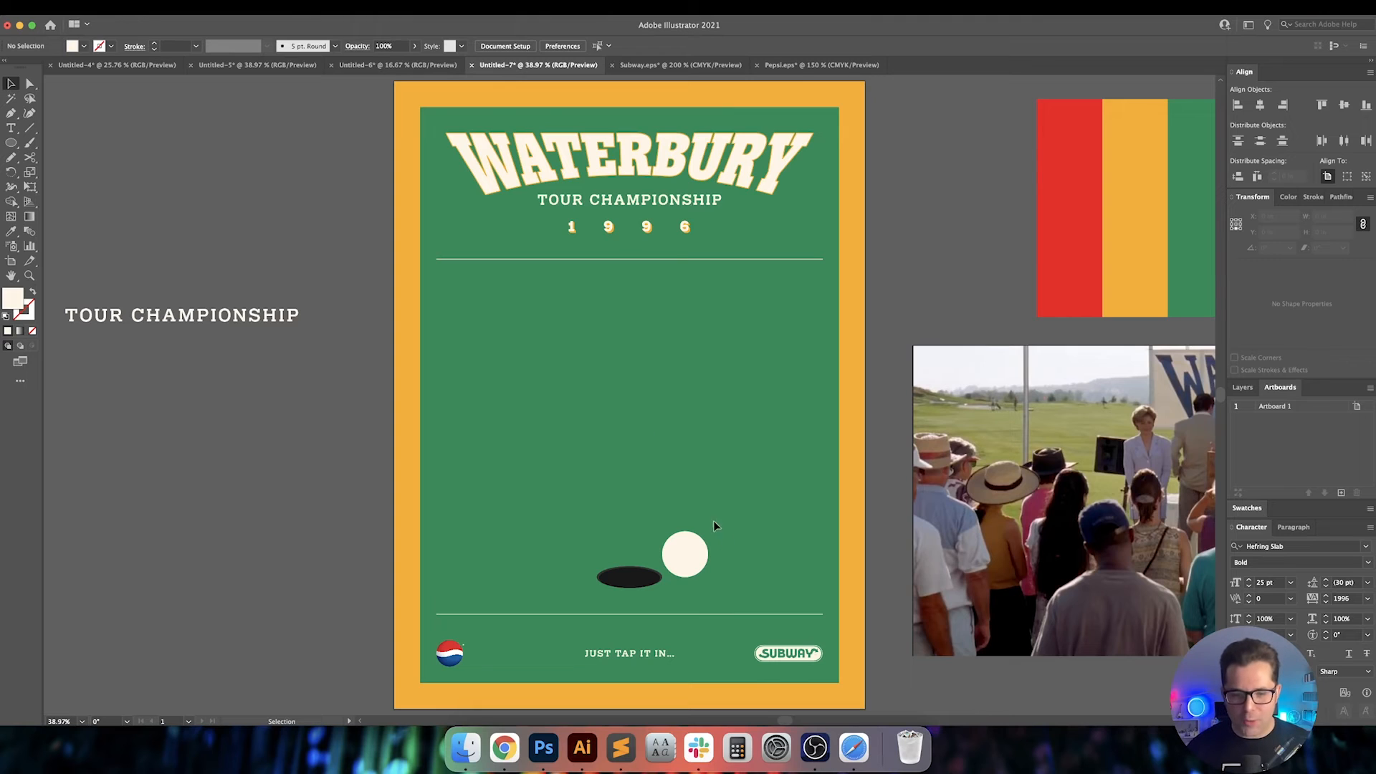
Copy the ball circle in place and scale the copy proportionally to 1.625 in, anchored at its lower-left corner
scroll(716, 559, up, 3)
click(711, 470)
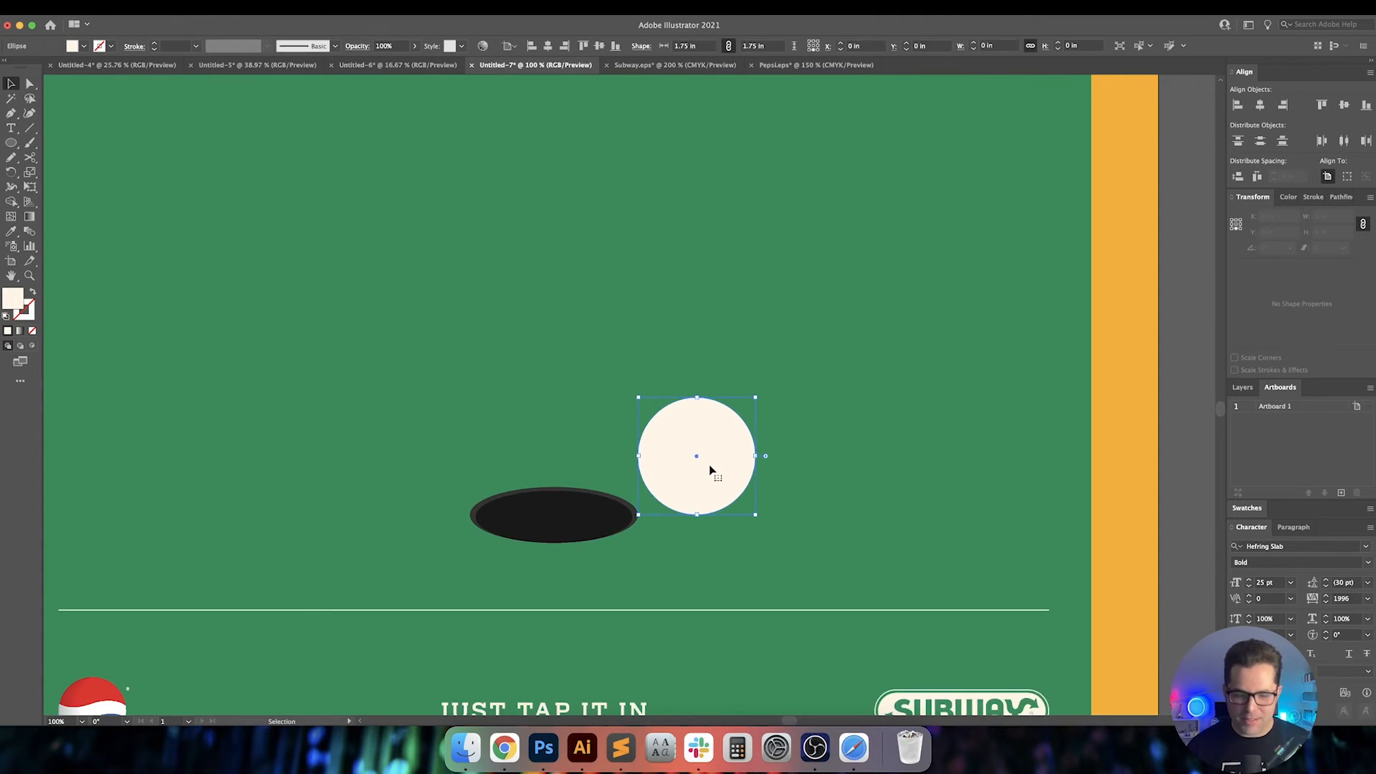
key(a)
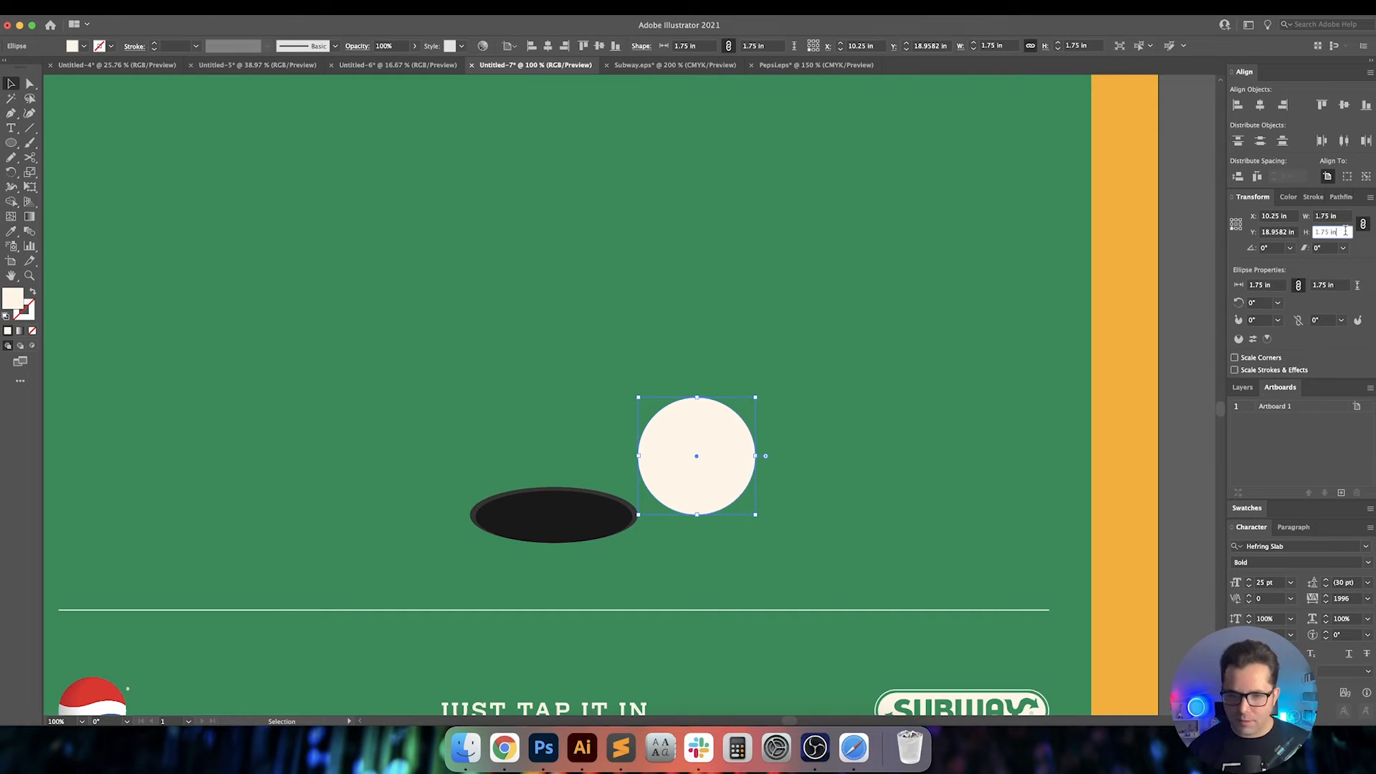
text(1.625)
key(Return)
click(443, 354)
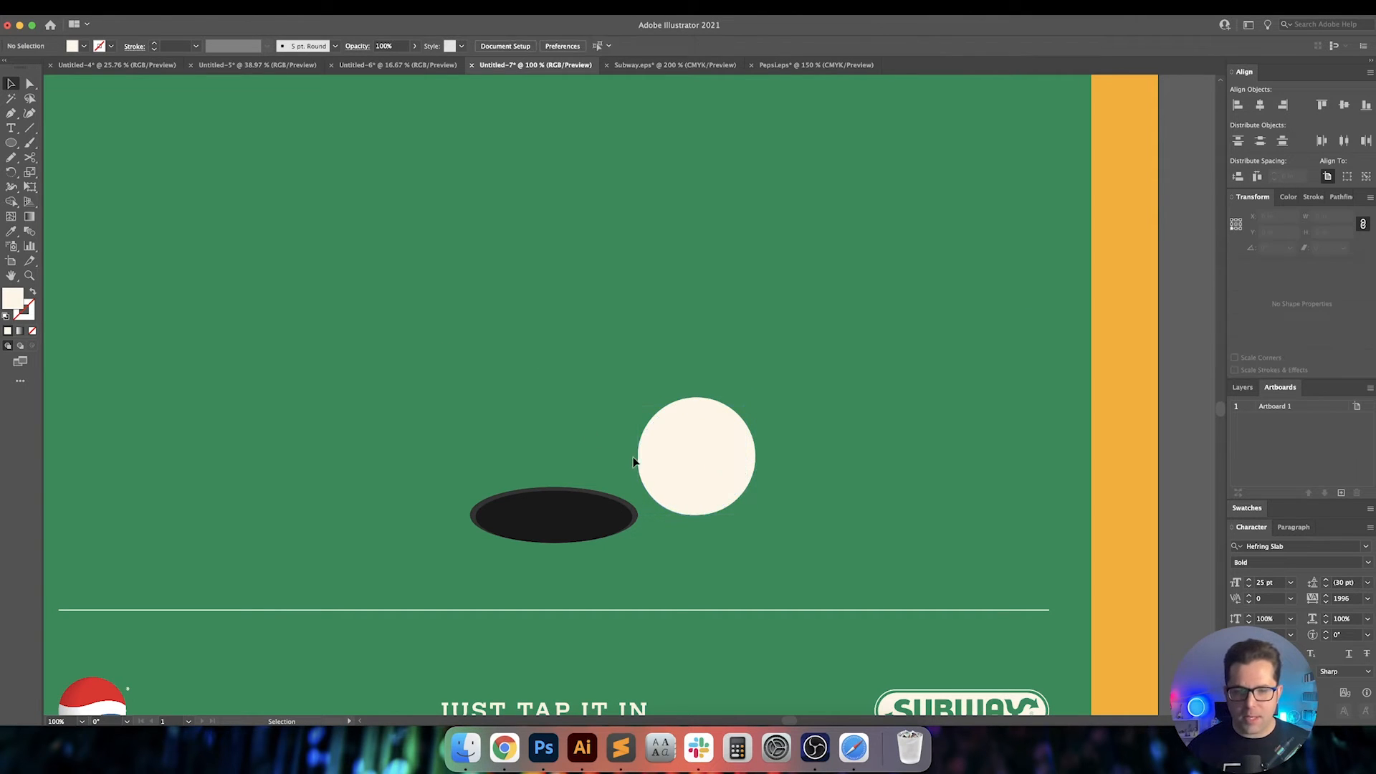
click(653, 460)
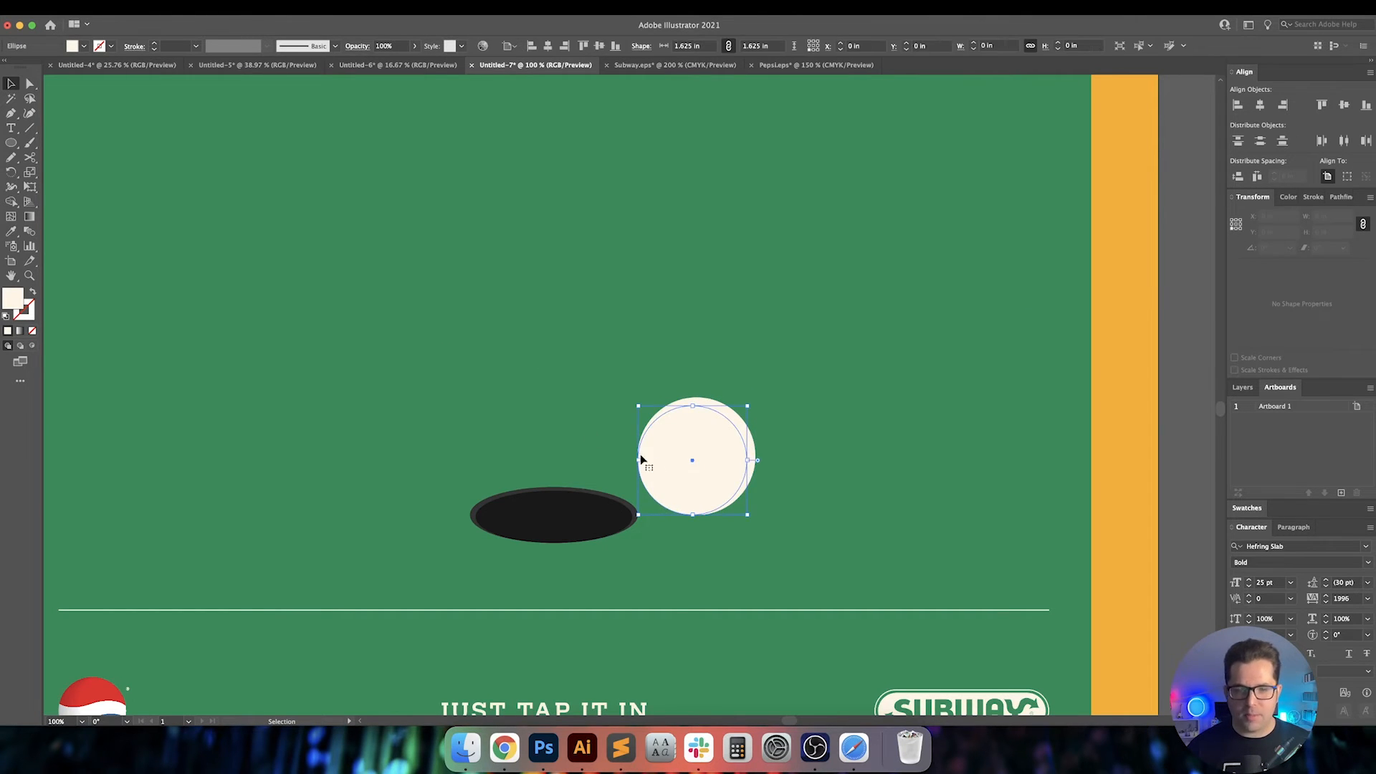
Fill the smaller ball circle with light grey e5e5e5
double_click(15, 300)
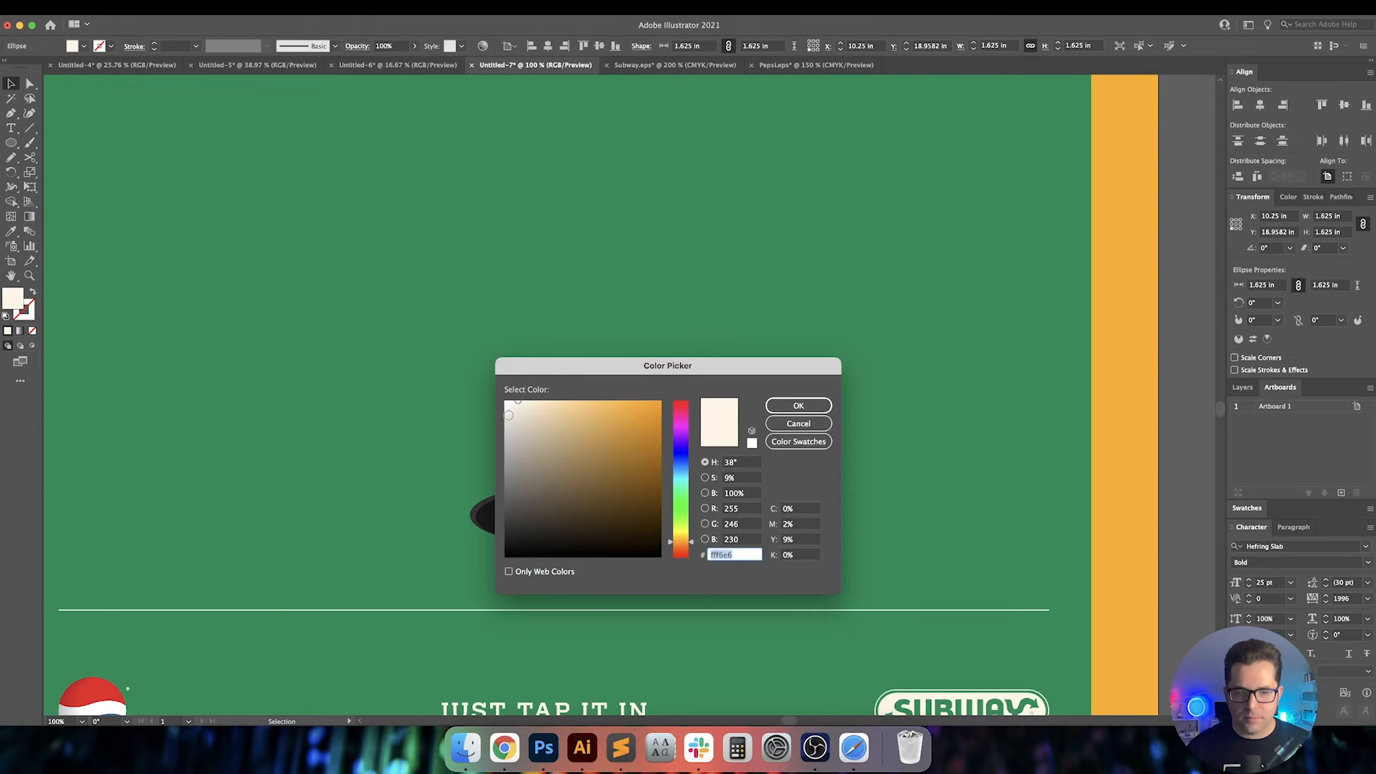
text(e5e4e3)
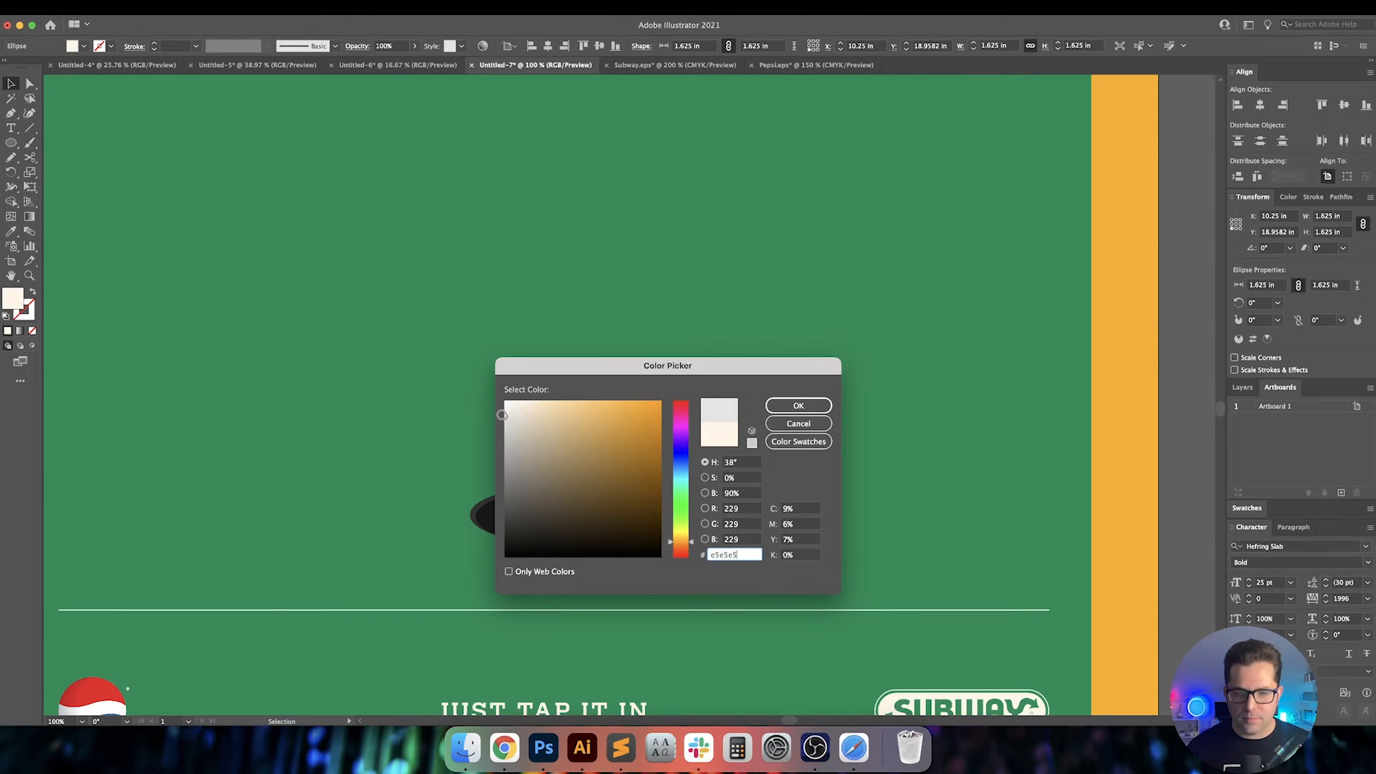
key(Return)
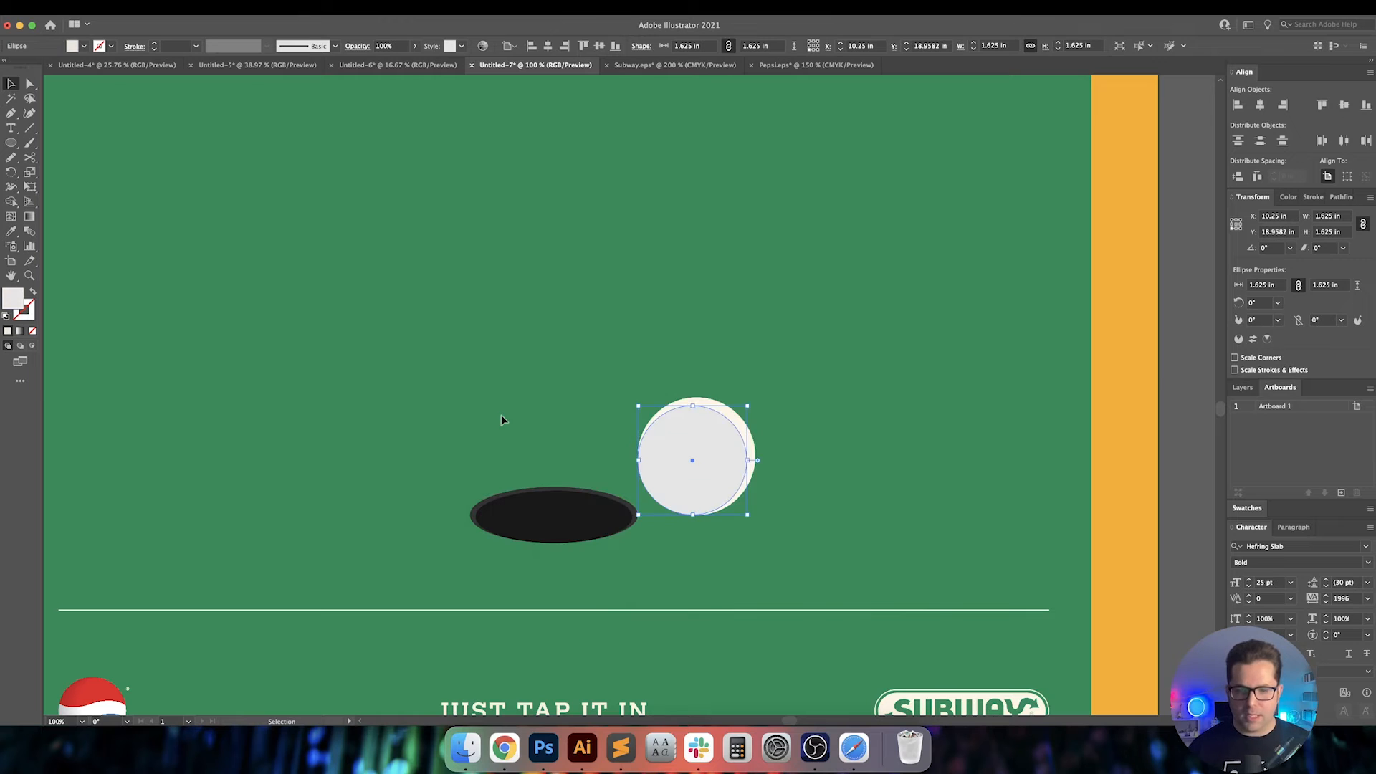
click(861, 372)
drag(867, 397, 825, 395)
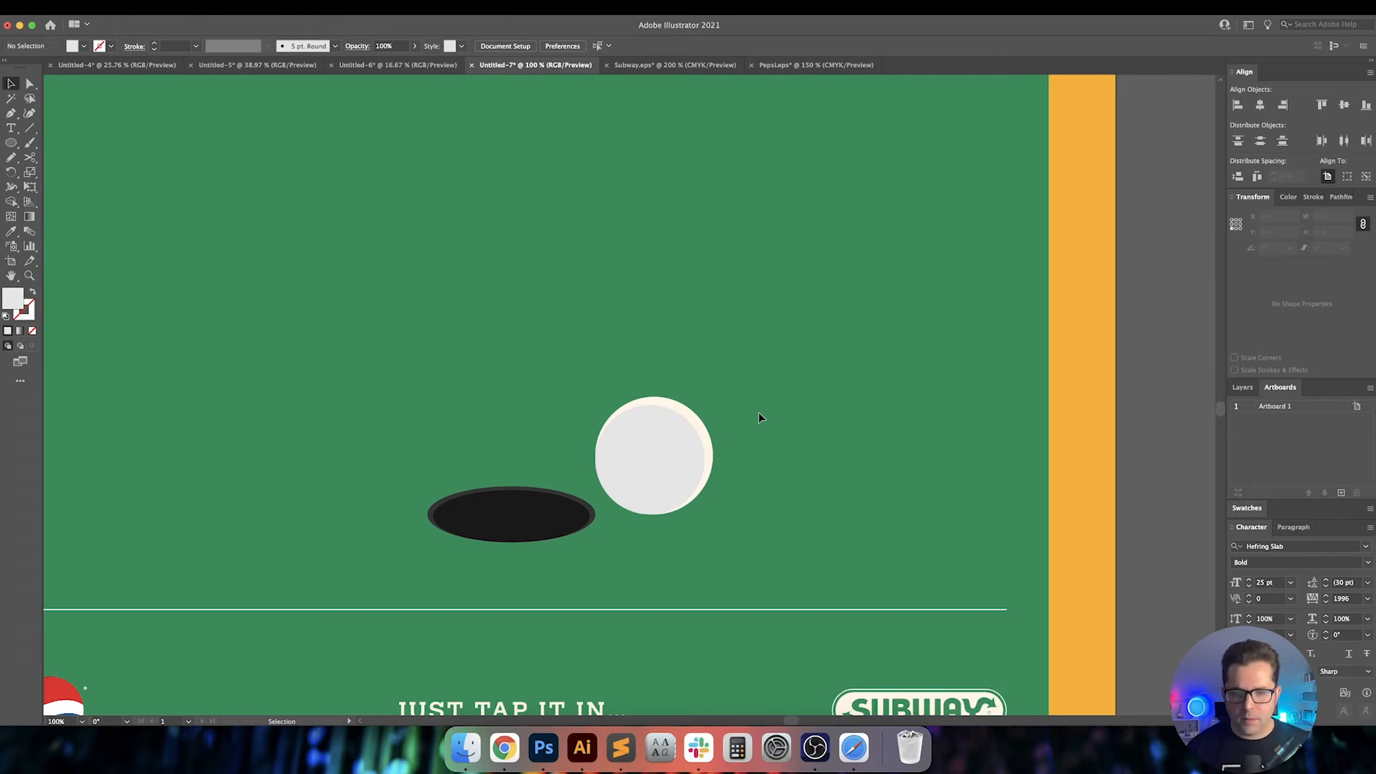
Centre the smaller circle horizontally on the larger one and place a duplicate of the ball about 3 in to the right
click(701, 433)
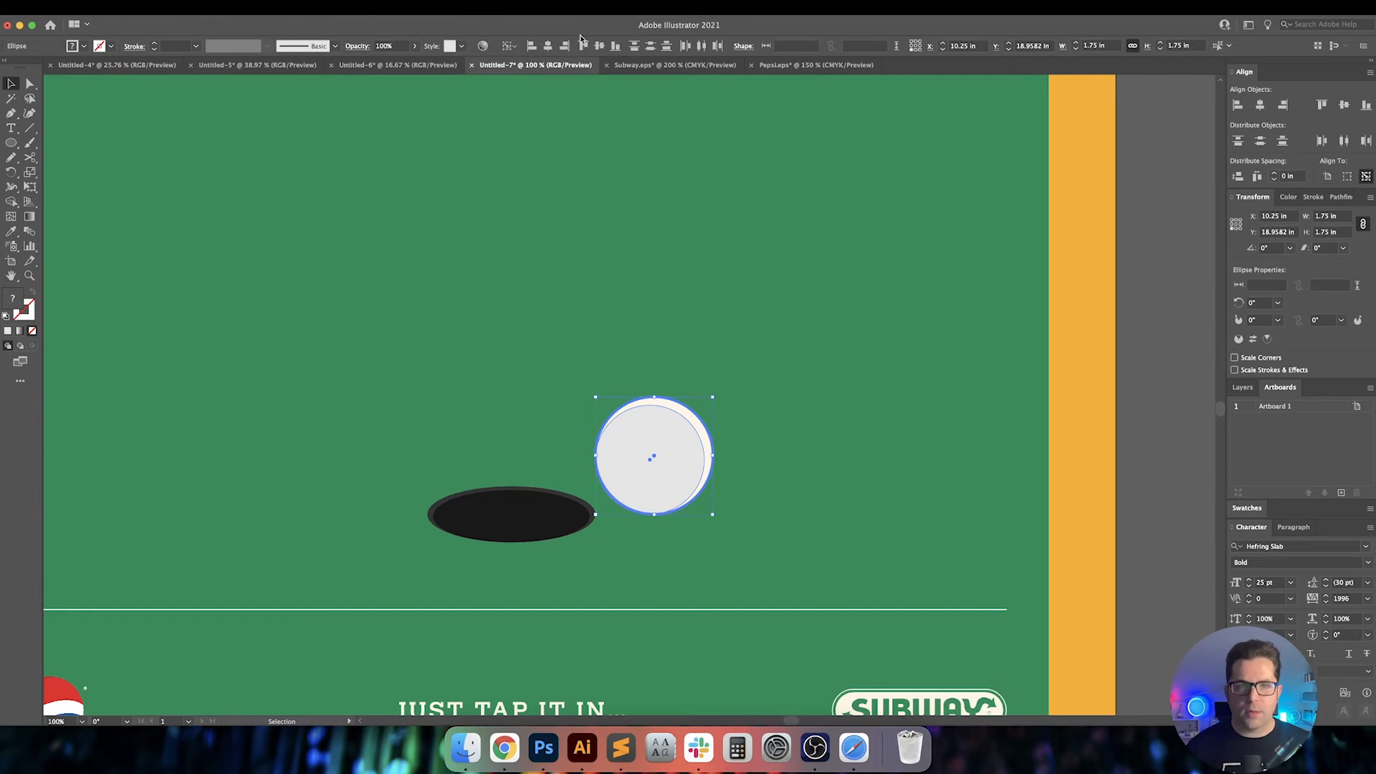
click(549, 46)
click(691, 181)
drag(740, 348, 682, 332)
drag(682, 332, 806, 445)
click(855, 411)
Swap the duplicate ball's fills by sampling the original: light grey for the larger circle, cream for the smaller one
key(a)
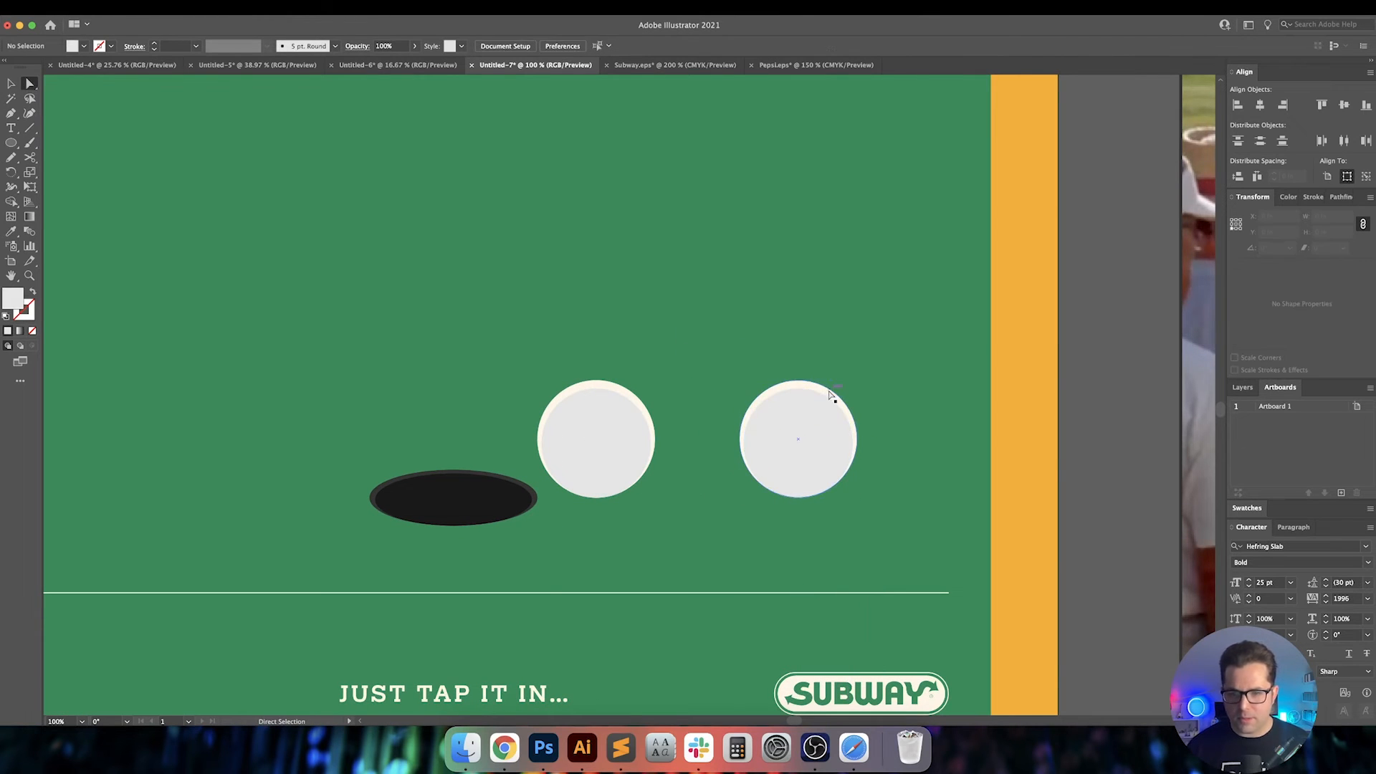
click(829, 390)
key(i)
click(619, 413)
key(v)
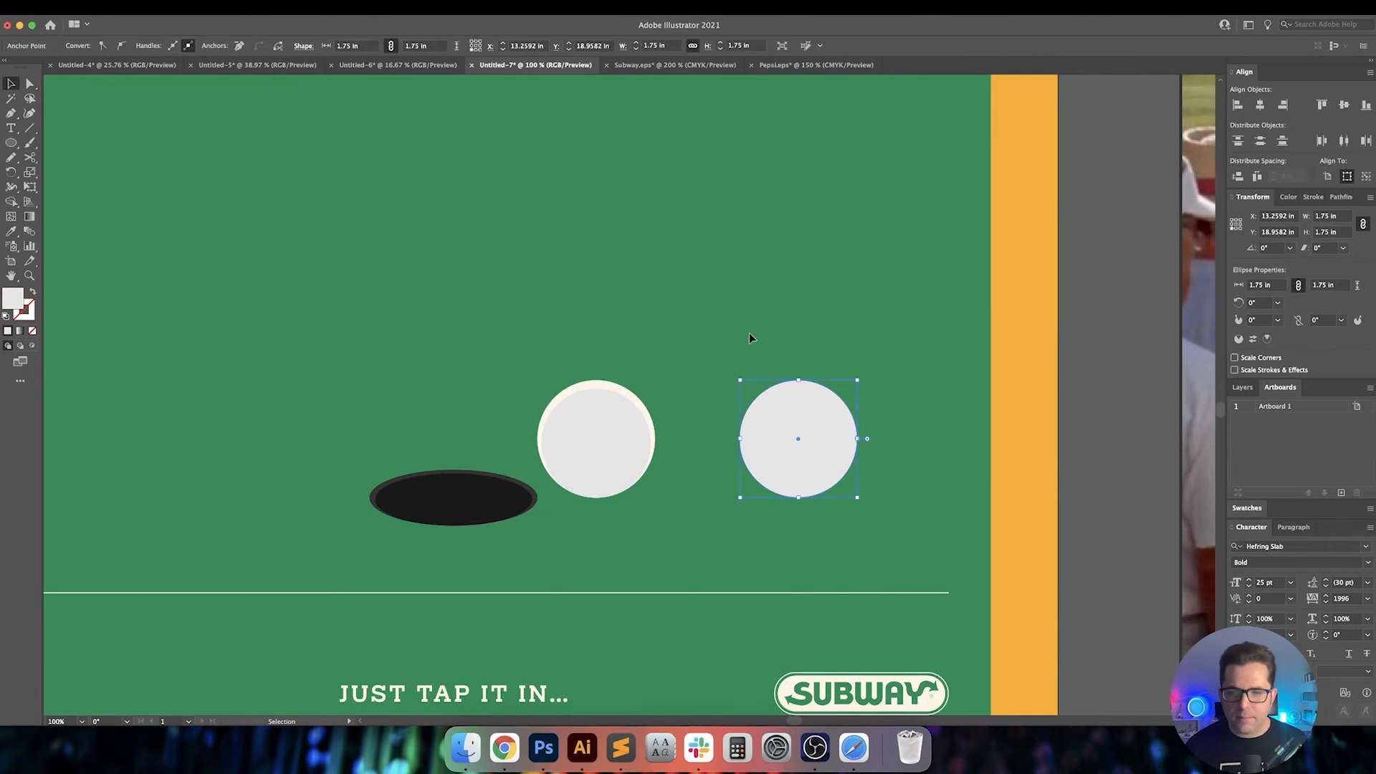
click(749, 332)
key(i)
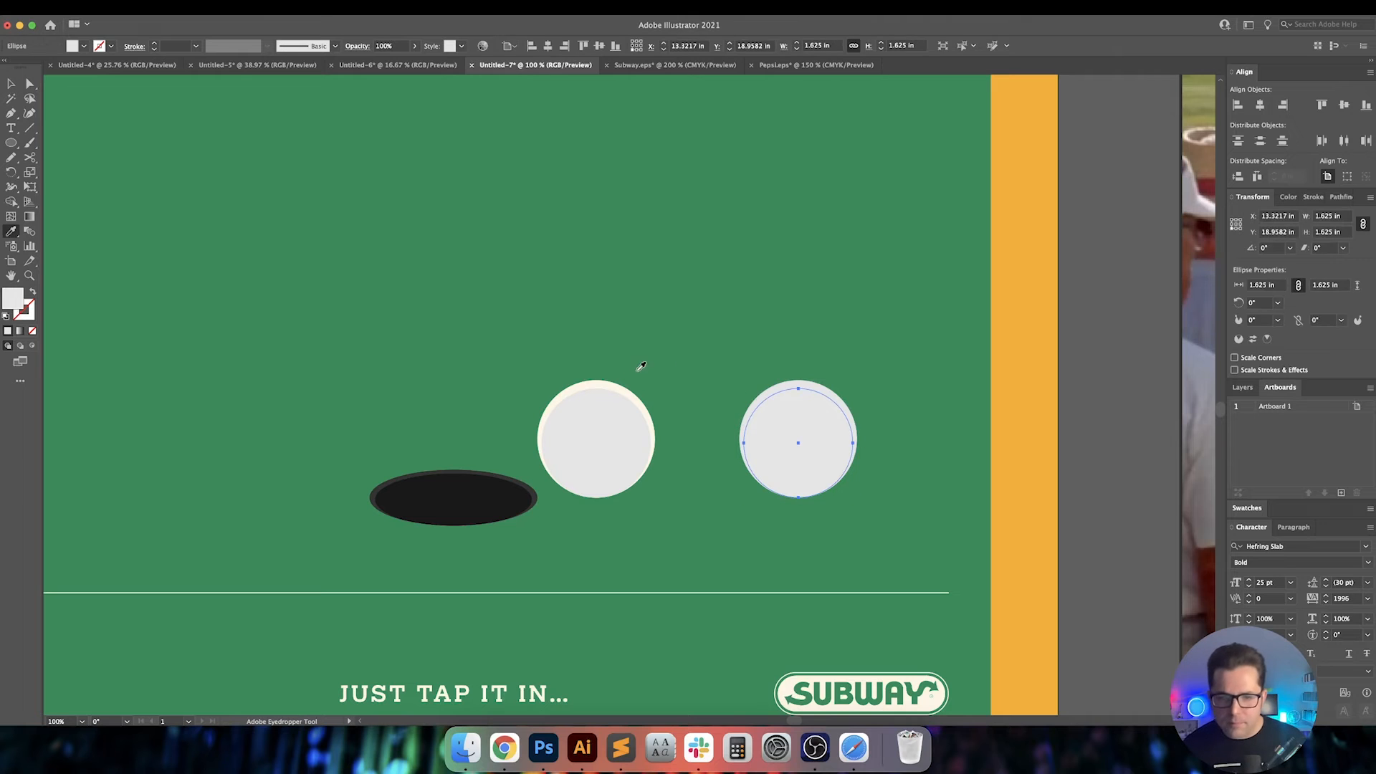
click(621, 388)
key(v)
click(741, 335)
scroll(760, 337, left, 1)
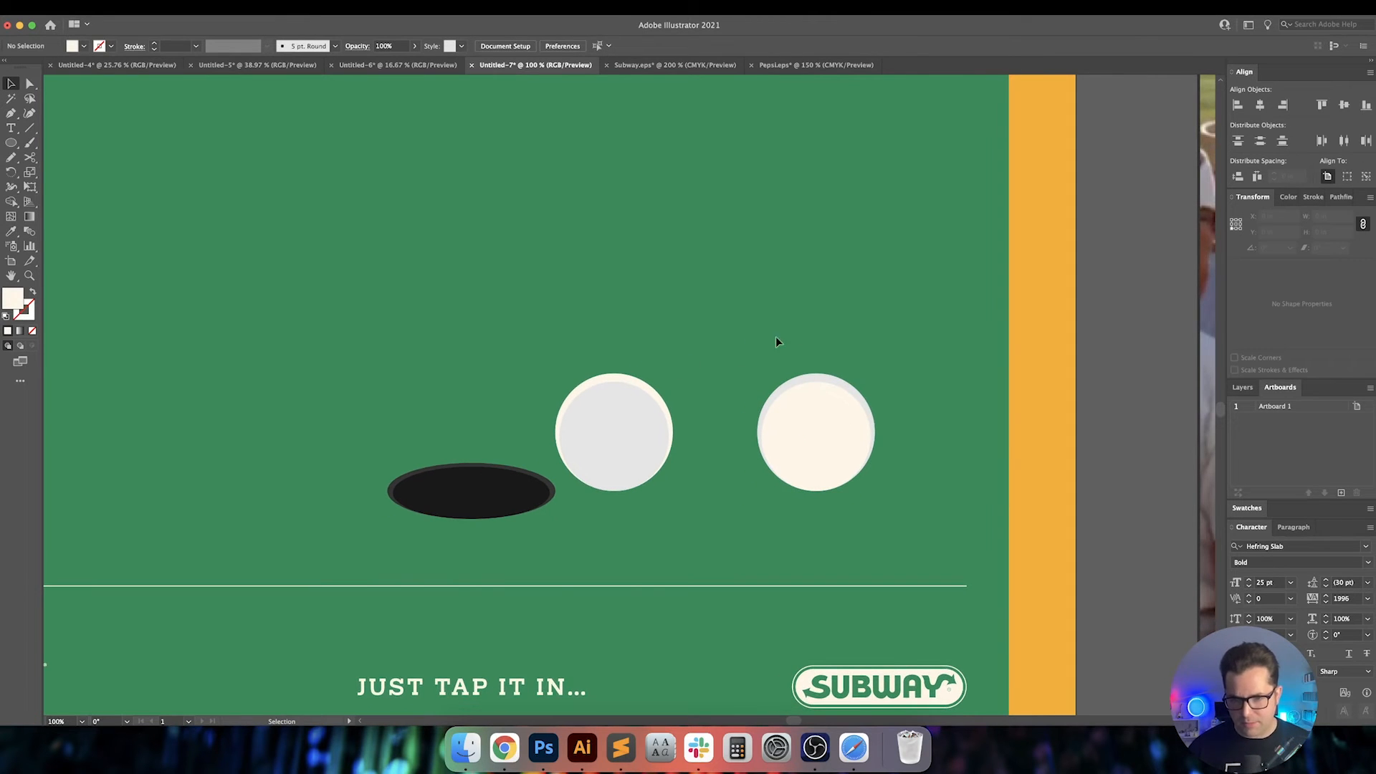
Delete the original ball and move the recoloured duplicate into its place beside the hole
click(630, 439)
key(Delete)
drag(823, 440, 621, 439)
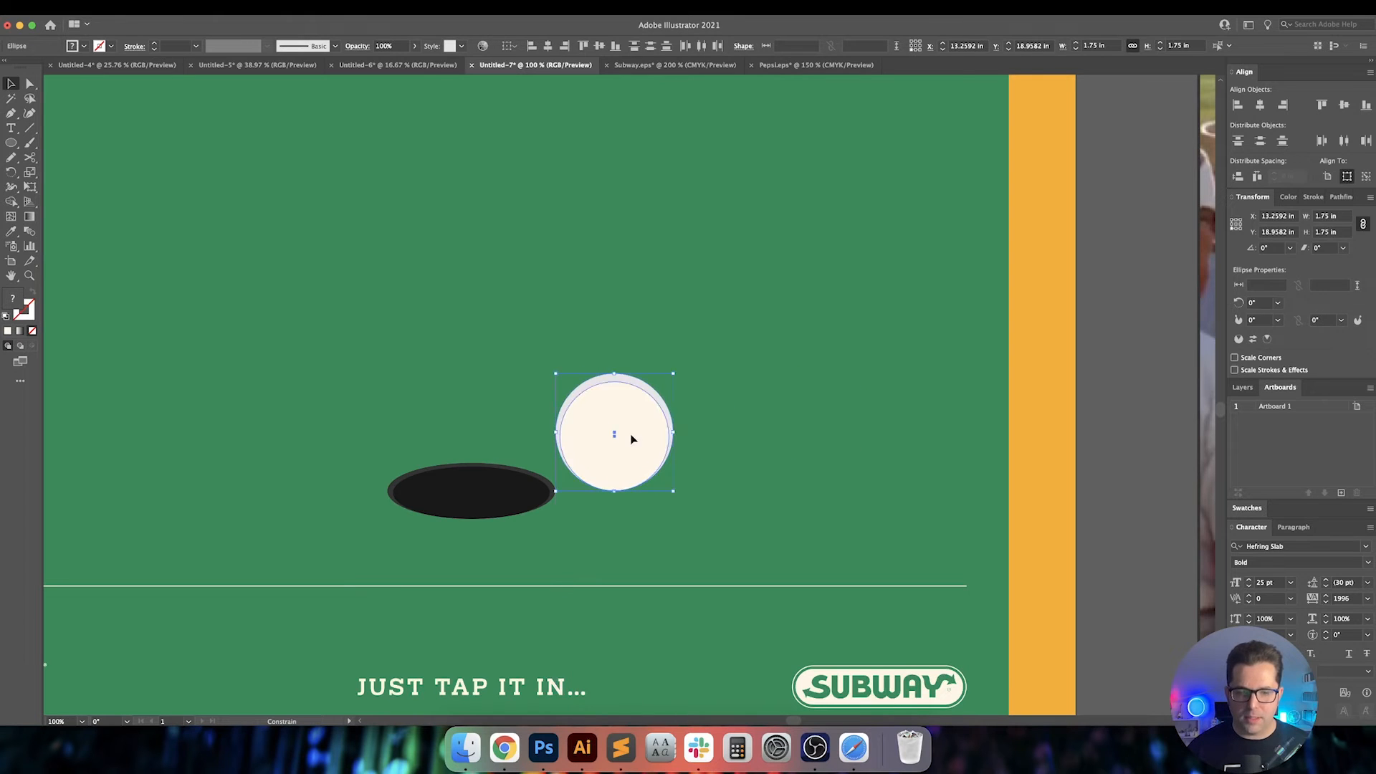
click(754, 416)
scroll(758, 416, left, 1)
scroll(757, 415, left, 2)
Align the smaller cream circle to the left edge of the larger grey circle, using the grey circle as key object
click(690, 456)
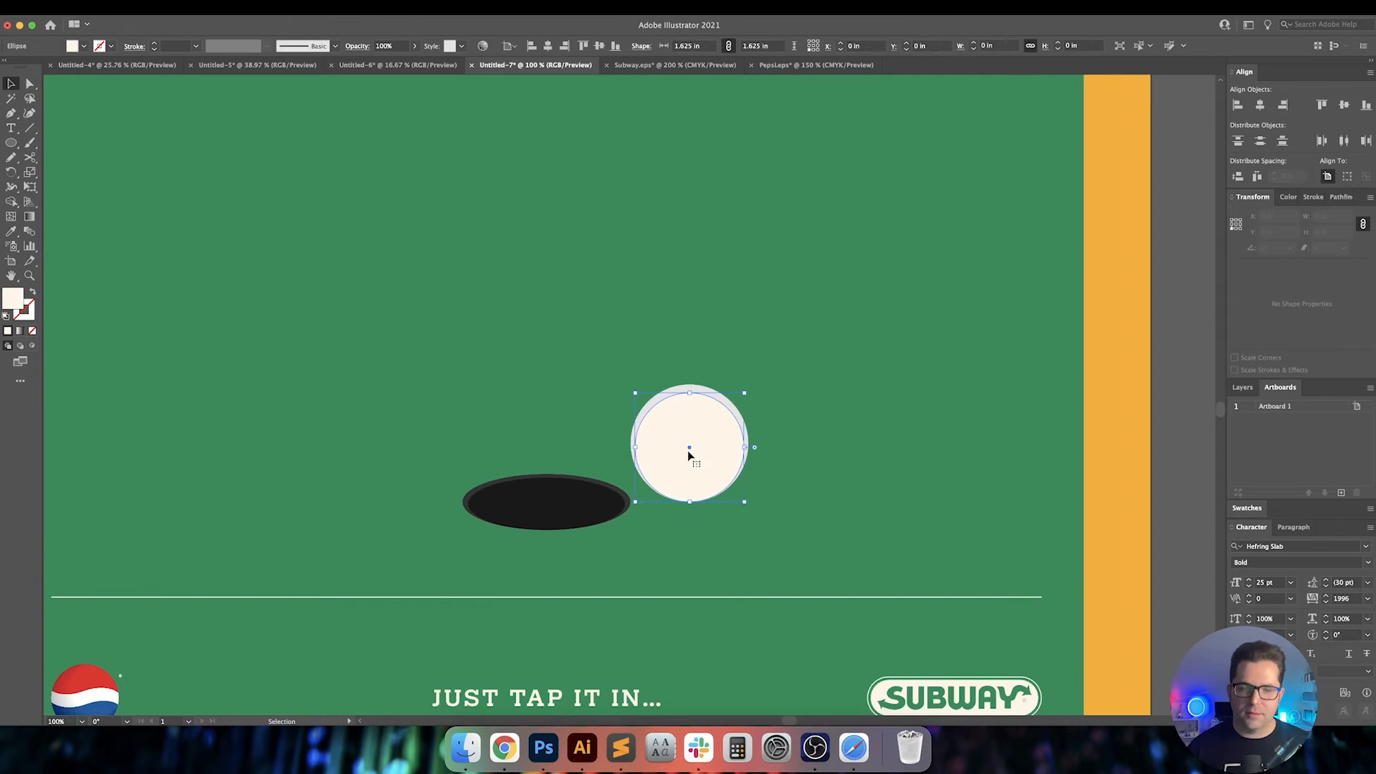
click(722, 397)
click(532, 46)
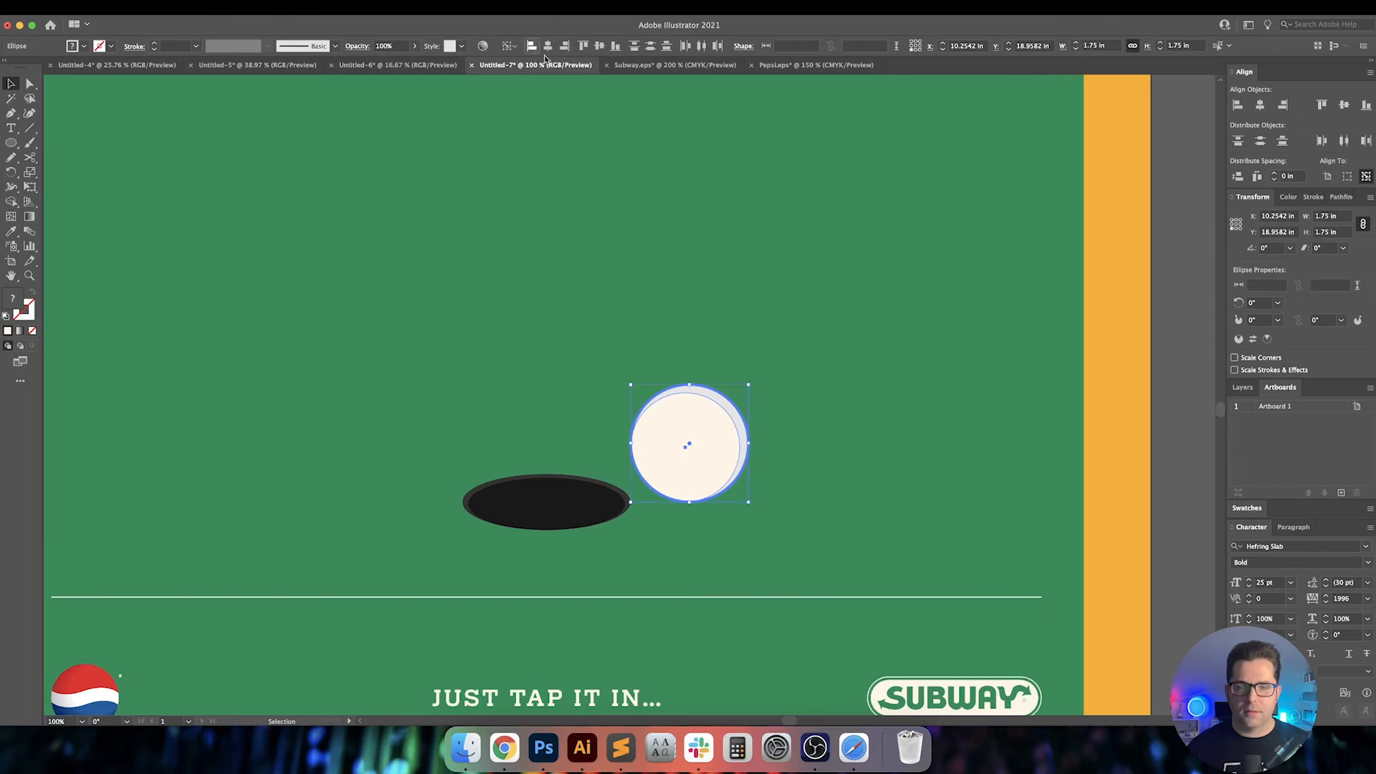
click(871, 373)
drag(876, 380, 879, 395)
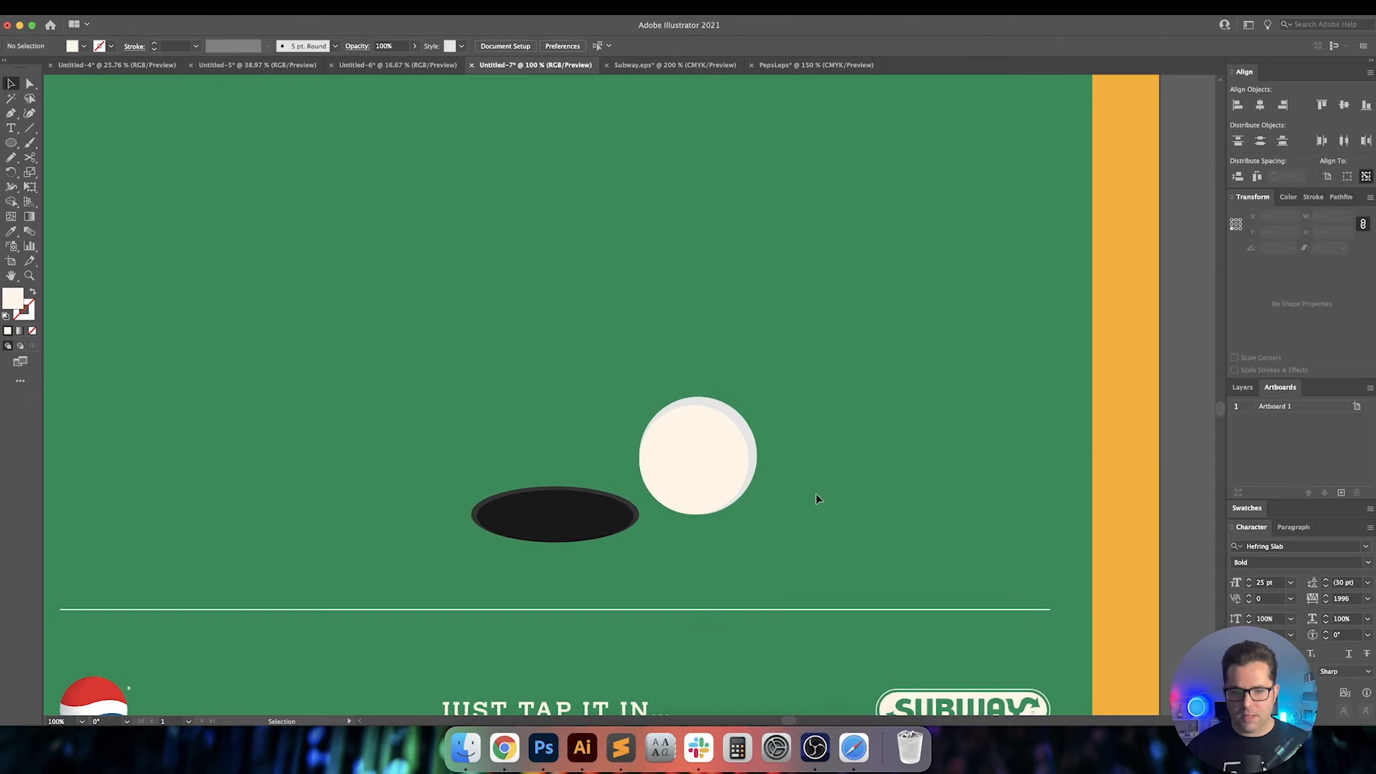
key(super+0)
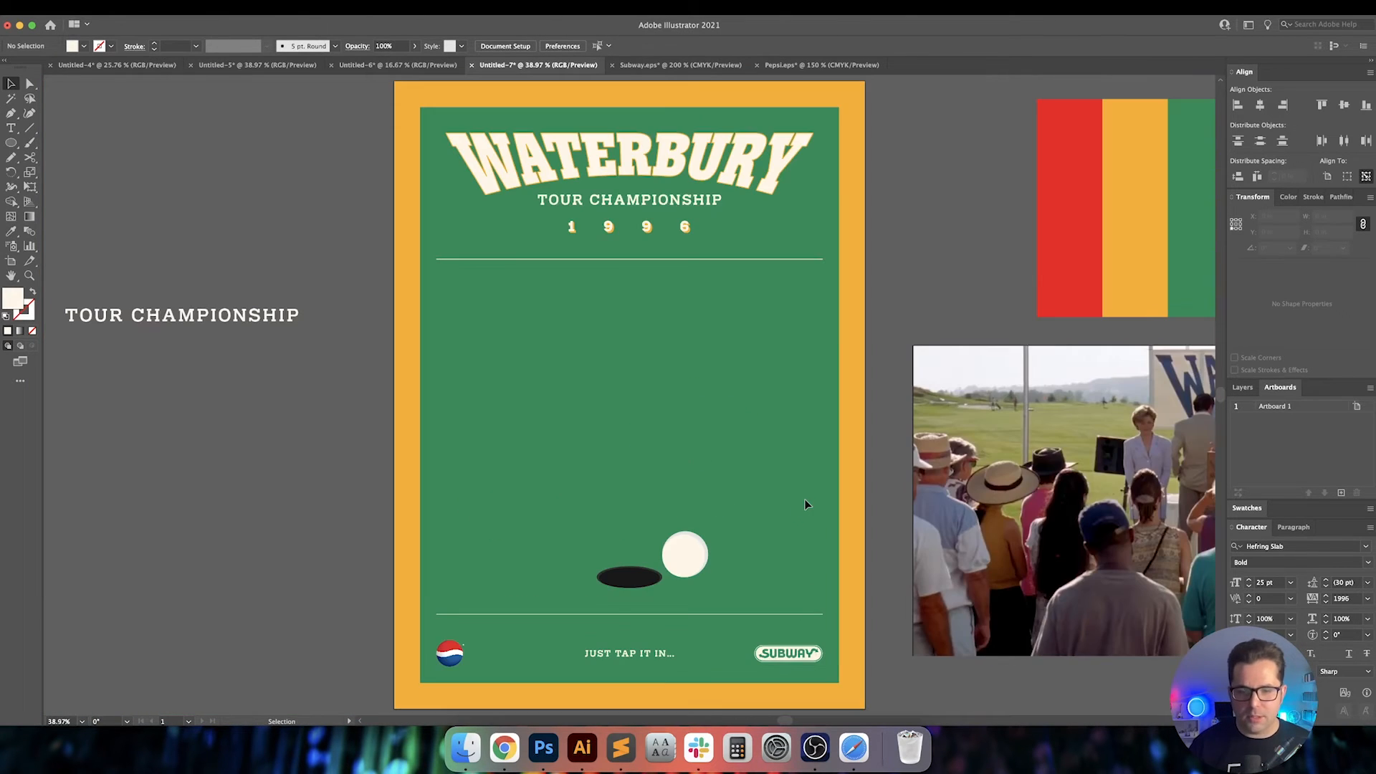
drag(758, 467, 757, 470)
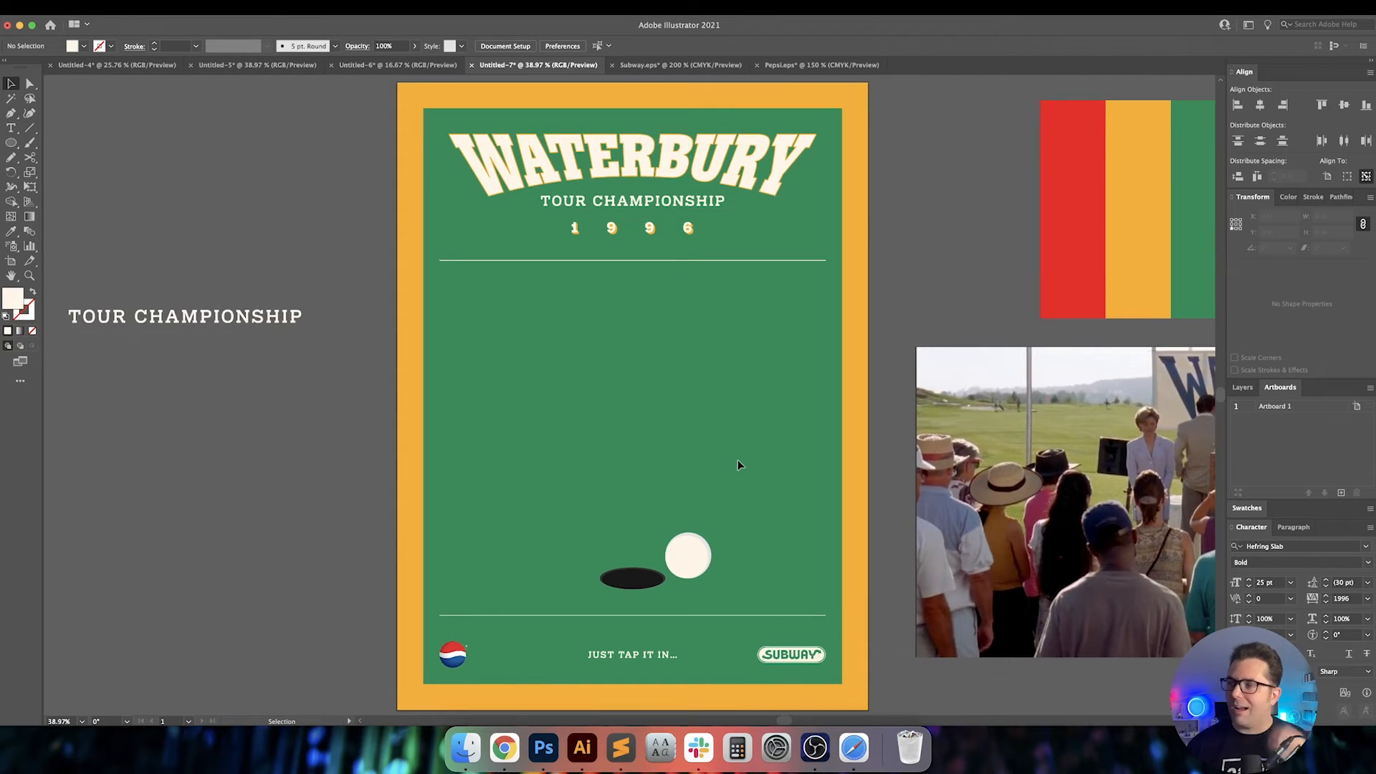
Switch to Chrome and search Google Images in a new tab for "hocket stick icon"
click(505, 748)
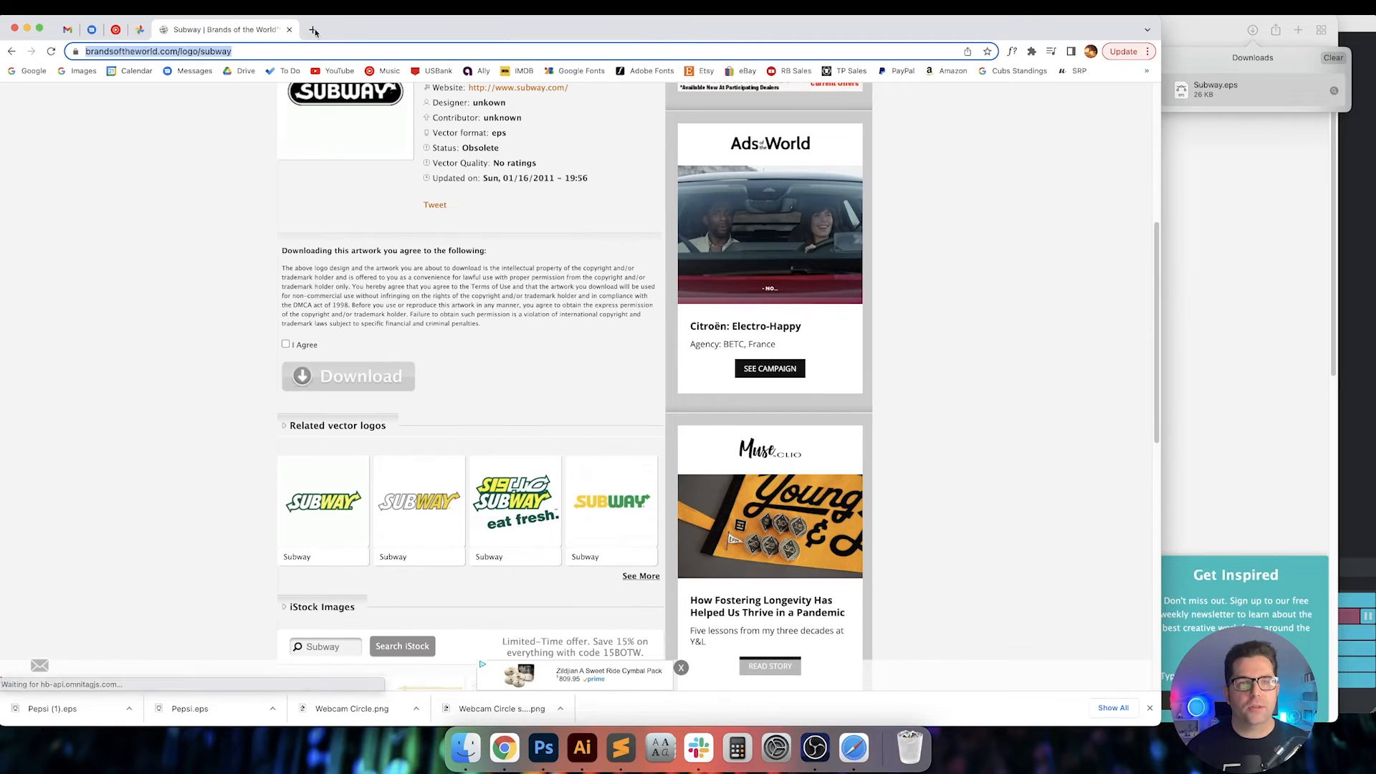
click(314, 31)
click(92, 74)
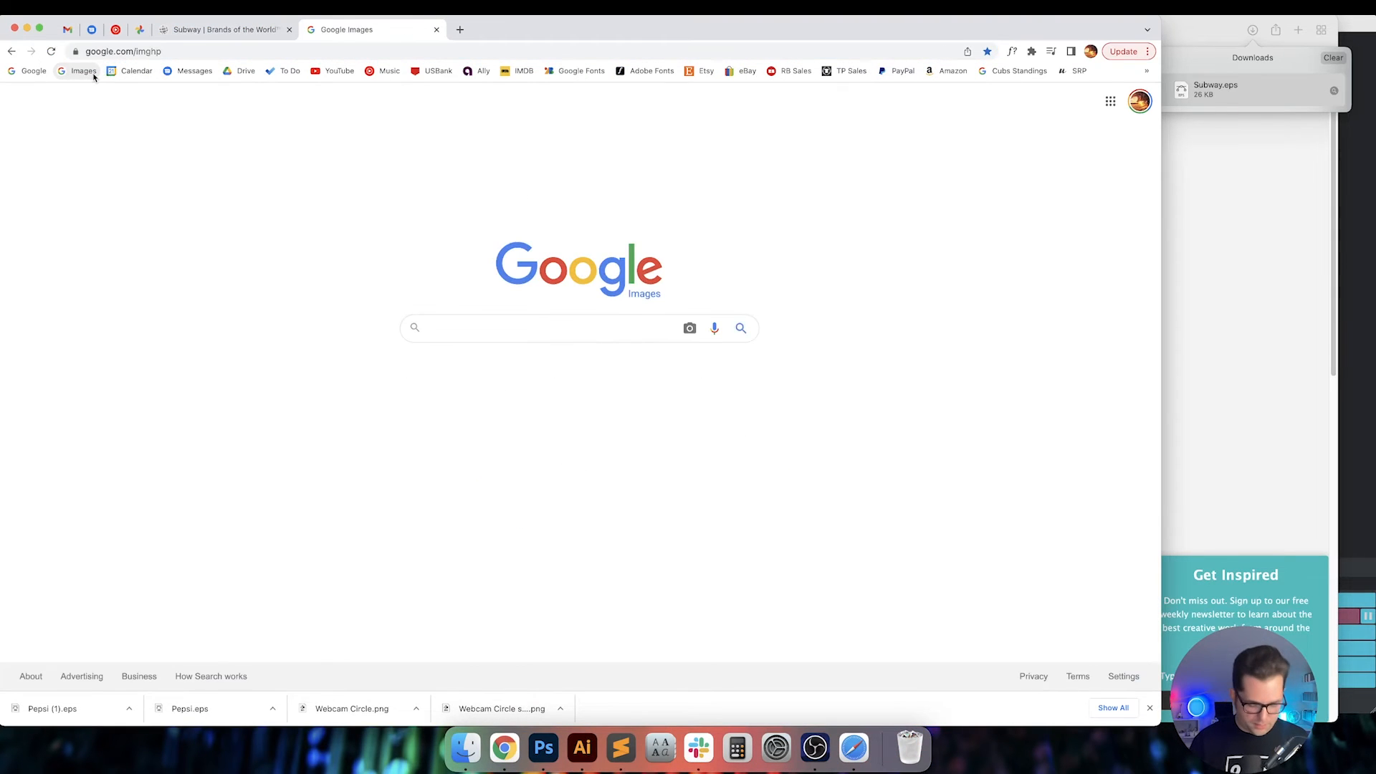
text(hocket st)
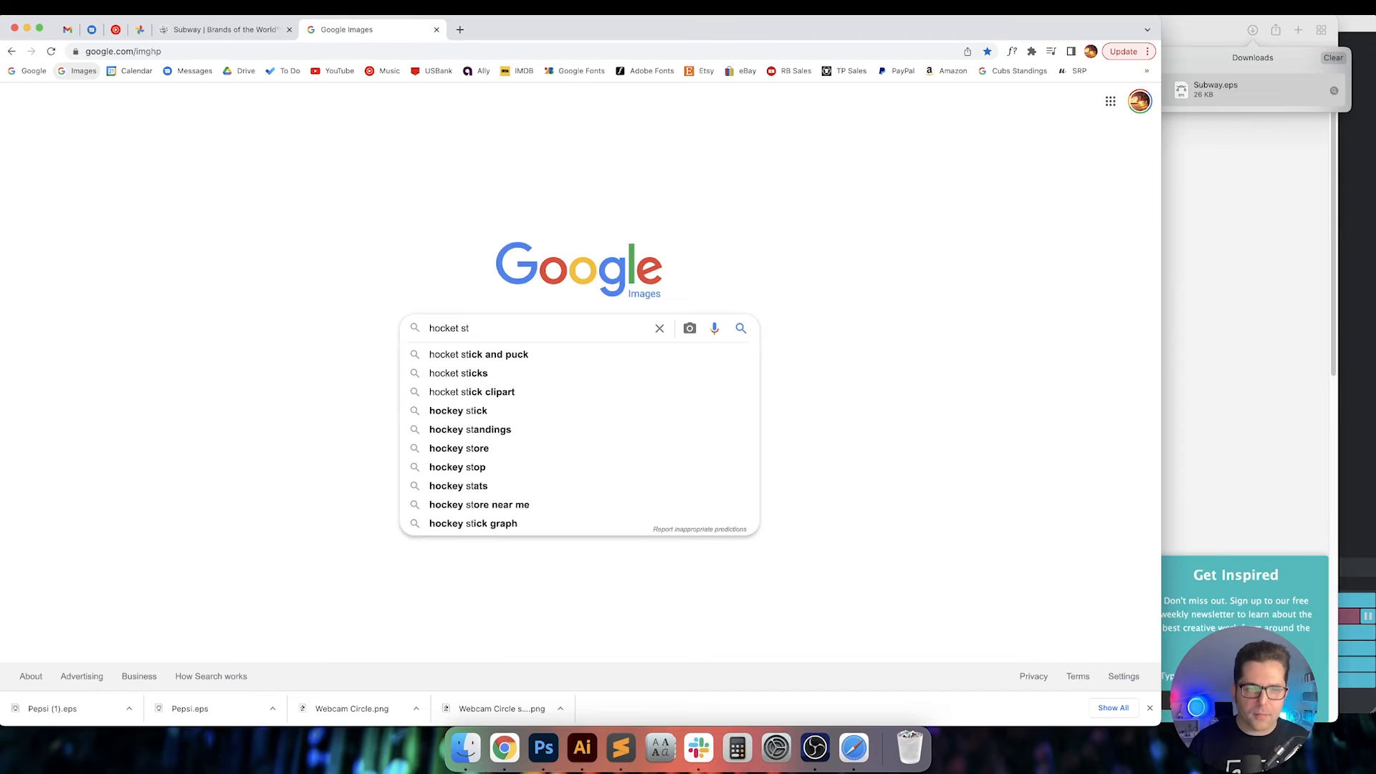
text(ick )
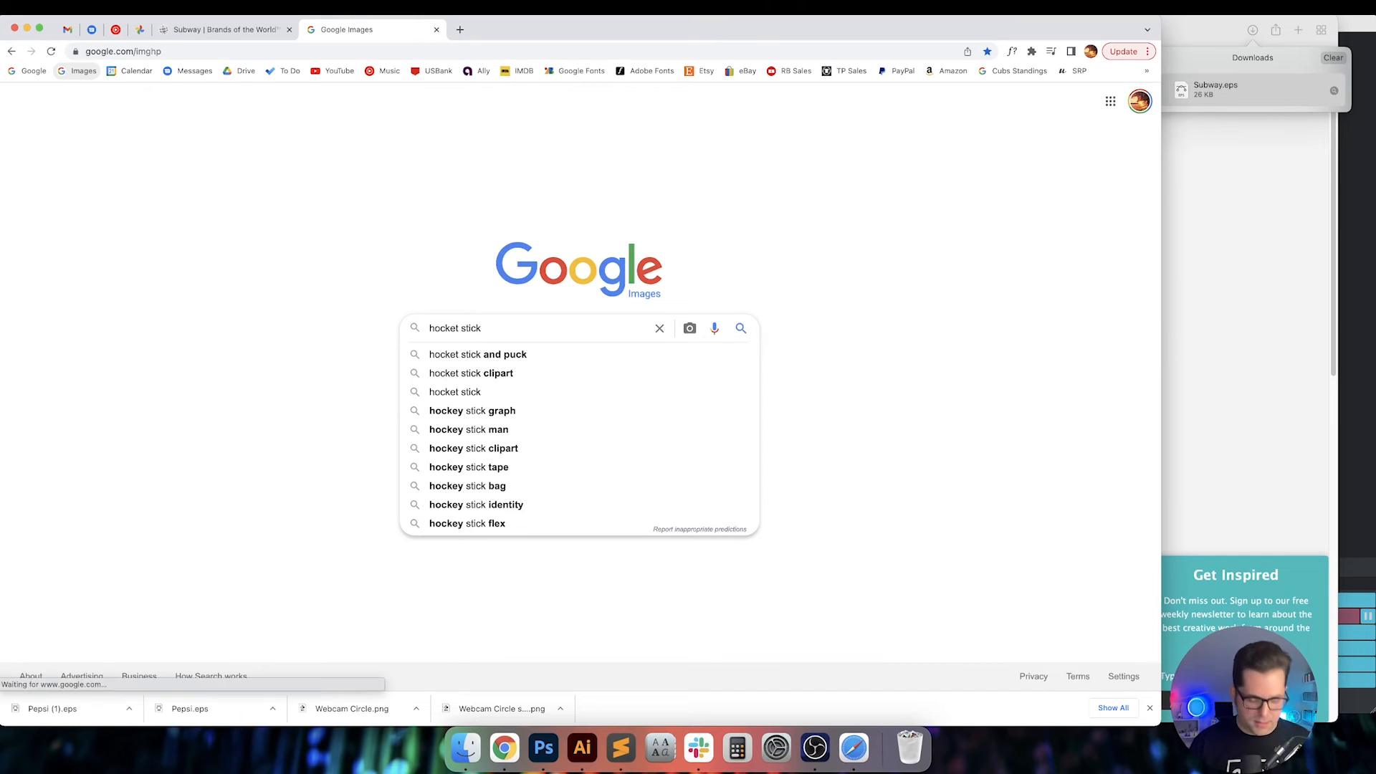
text(p)
key(BackSpace)
text(icon)
key(Return)
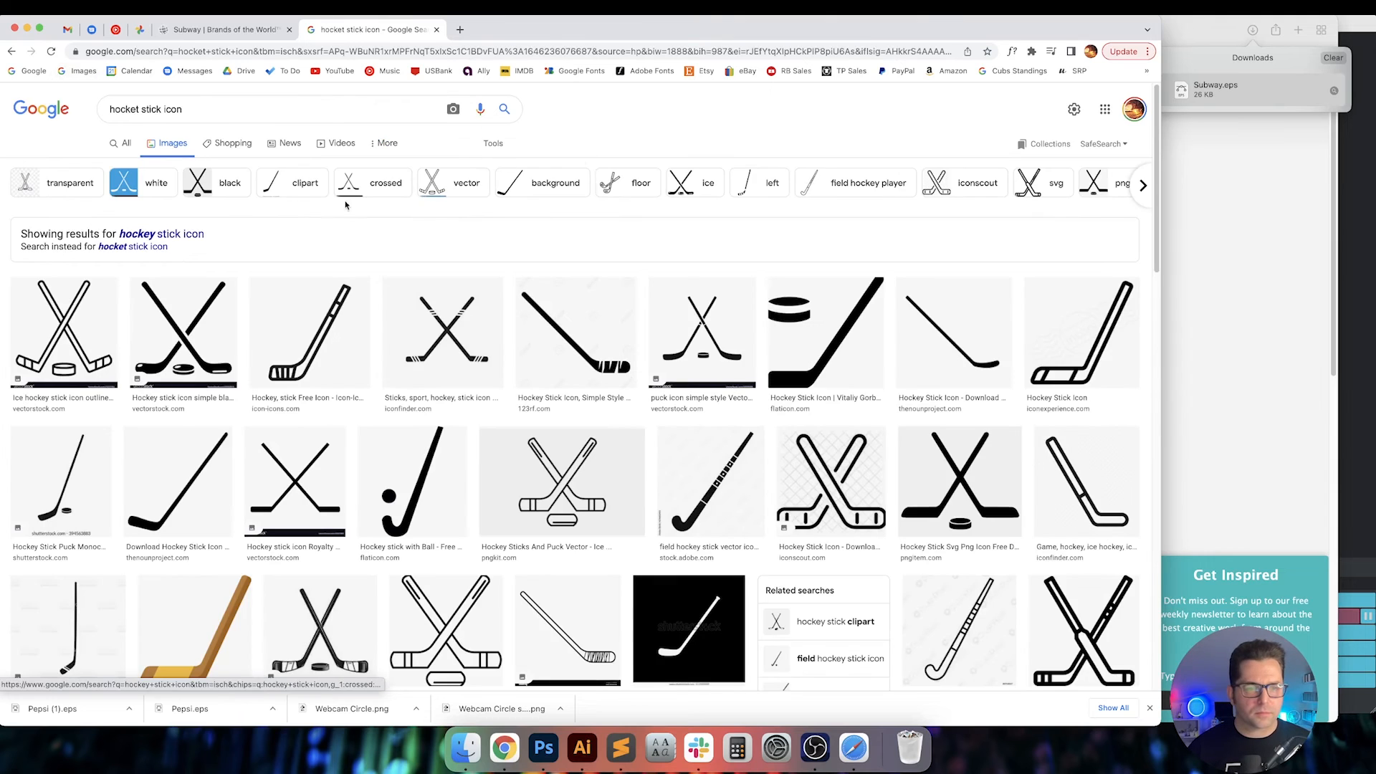
Browse the hockey stick icon results and filter them to images with Commercial & other licenses
scroll(316, 219, down, 2)
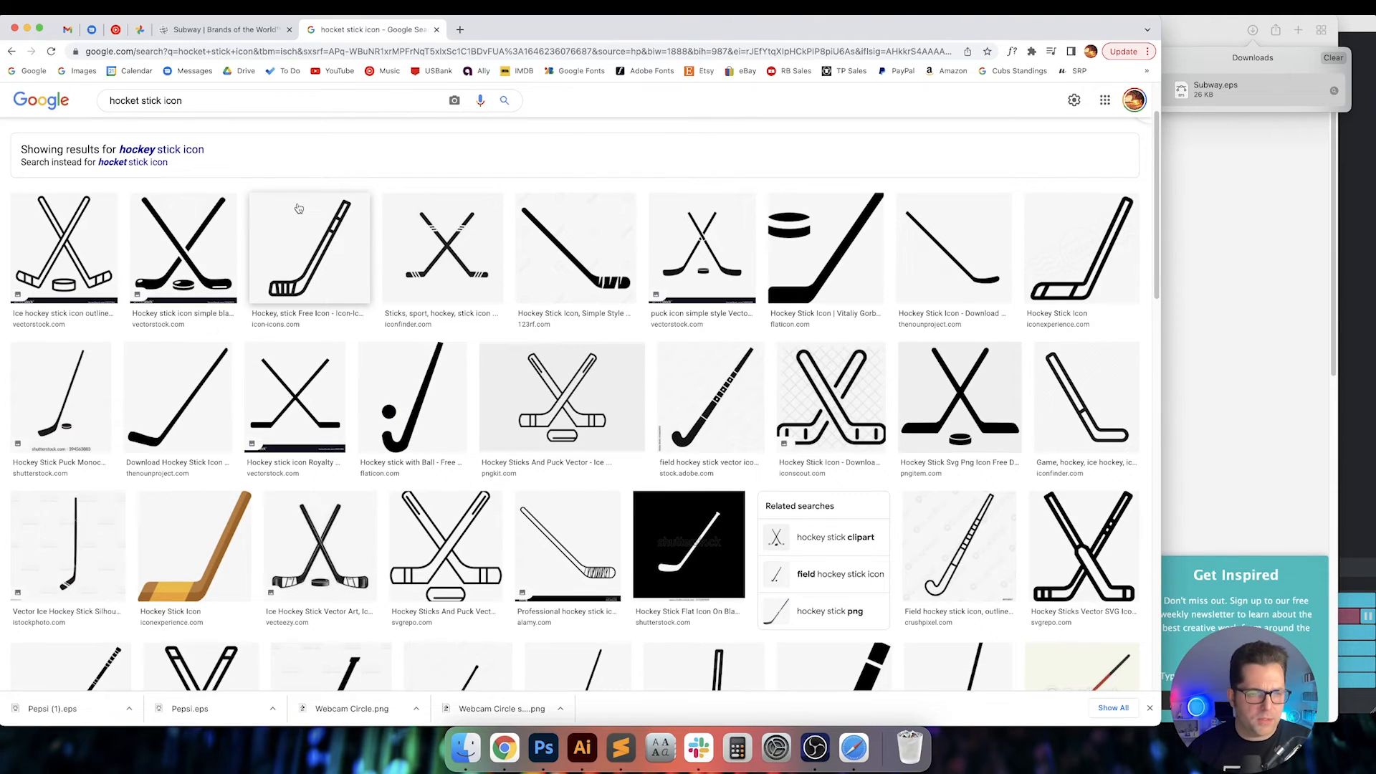
scroll(299, 208, down, 1)
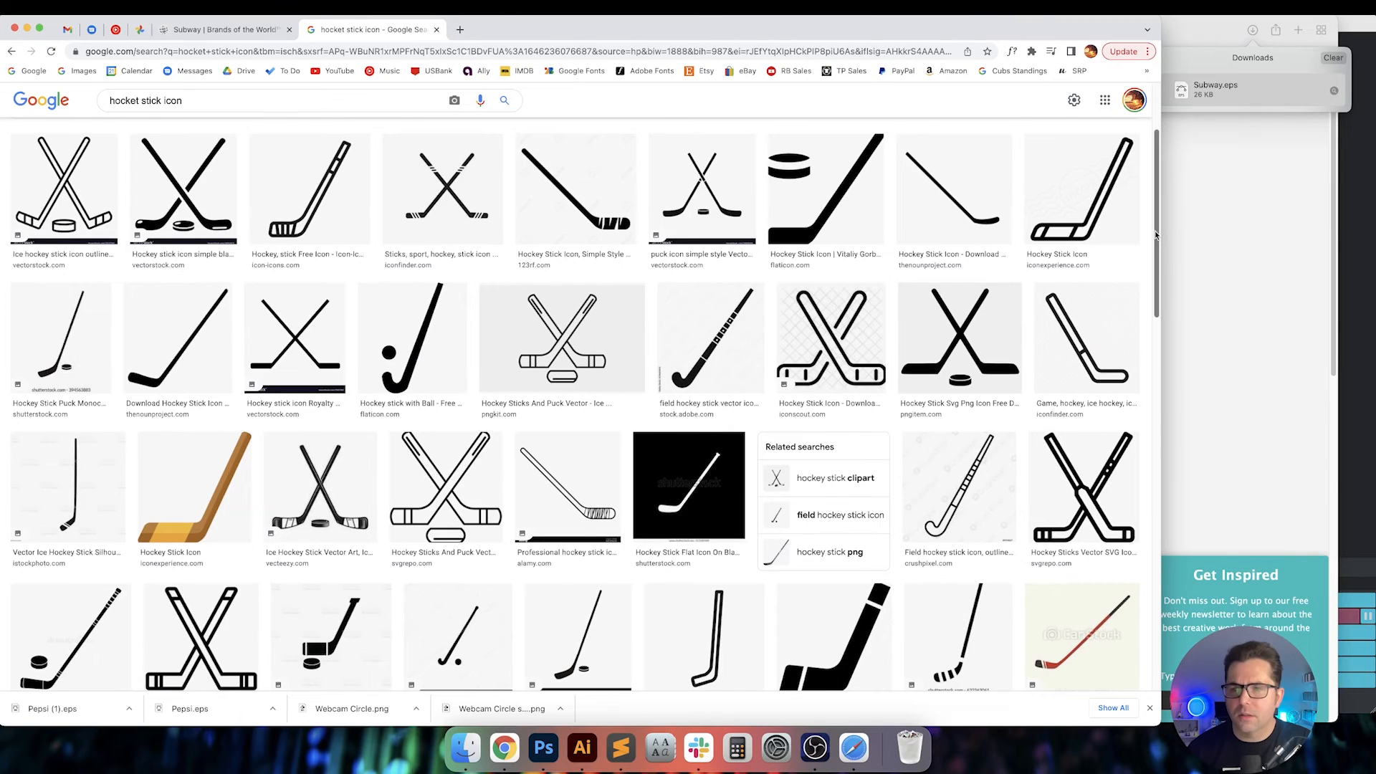
drag(1155, 235, 1156, 301)
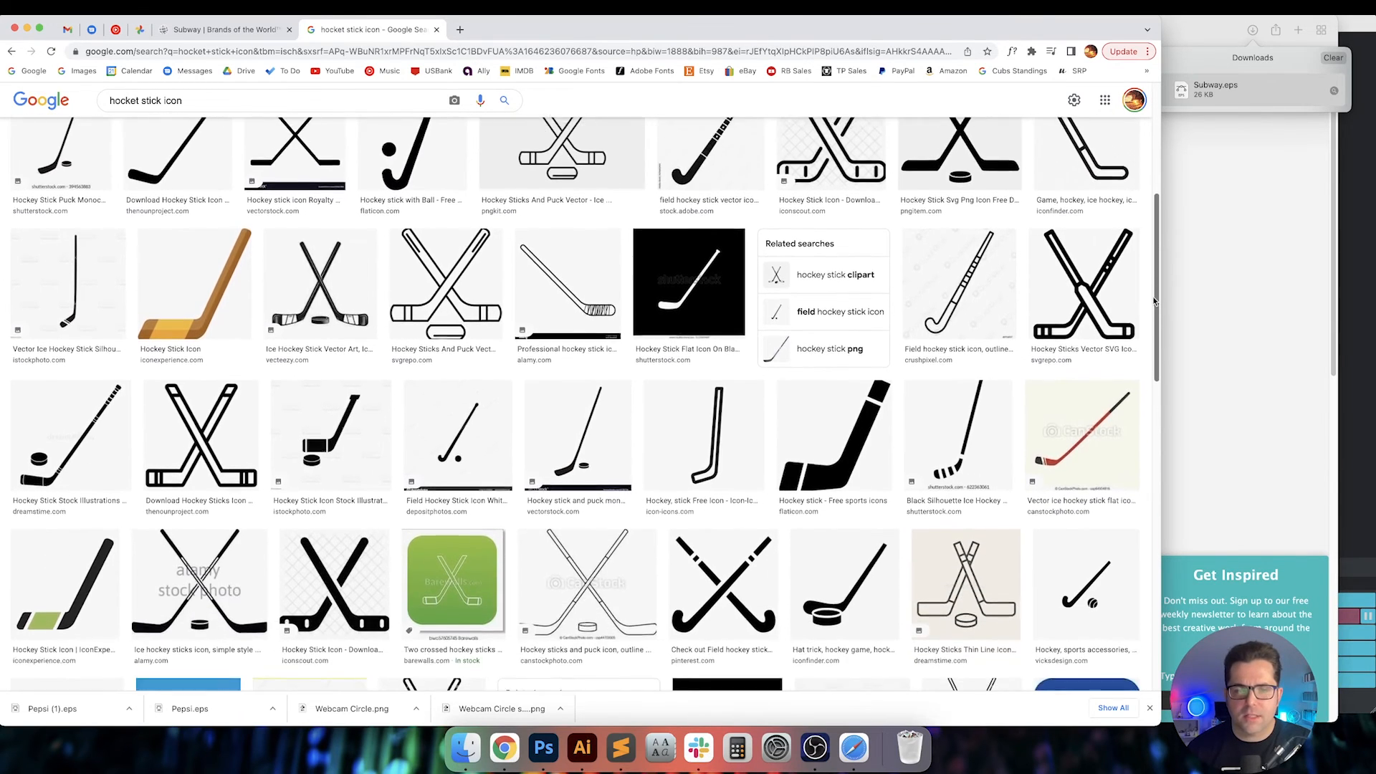
scroll(550, 167, up, 5)
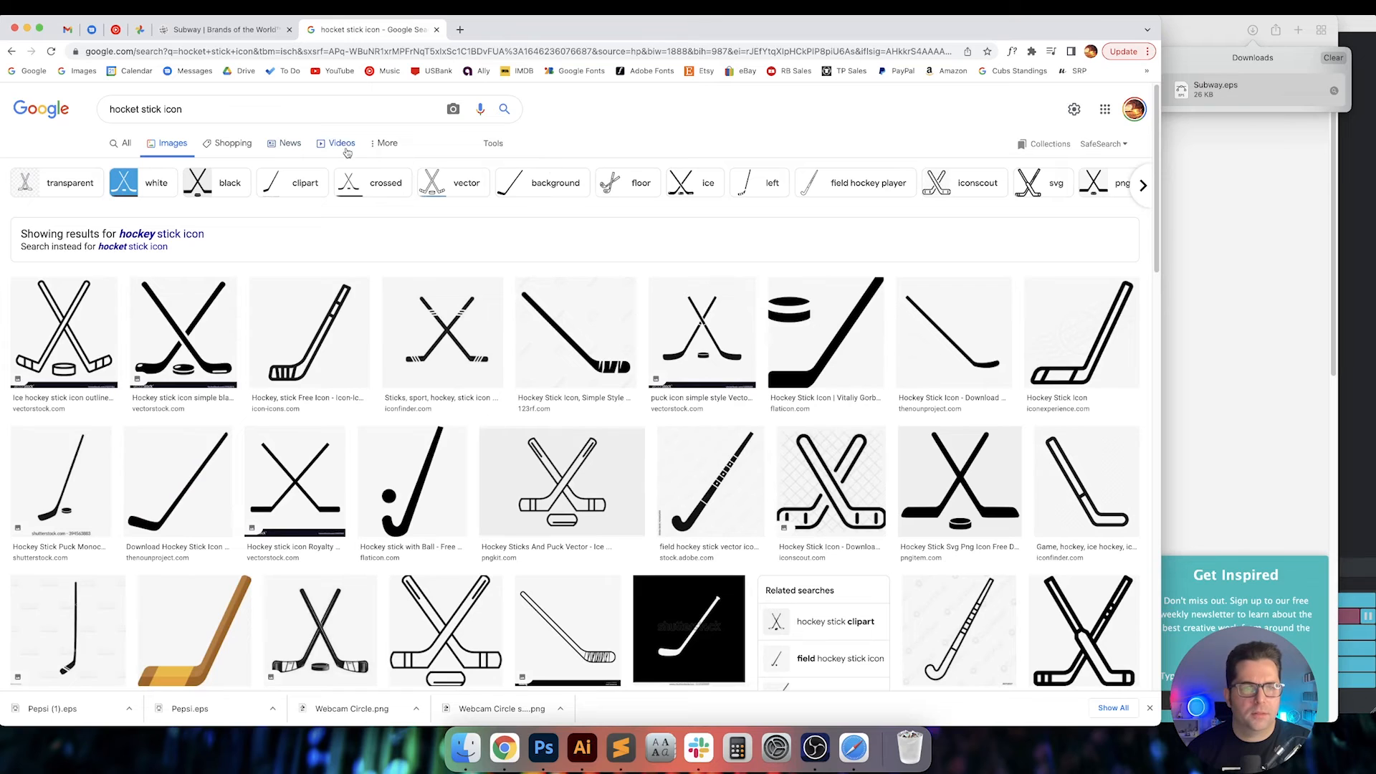
scroll(695, 258, down, 1)
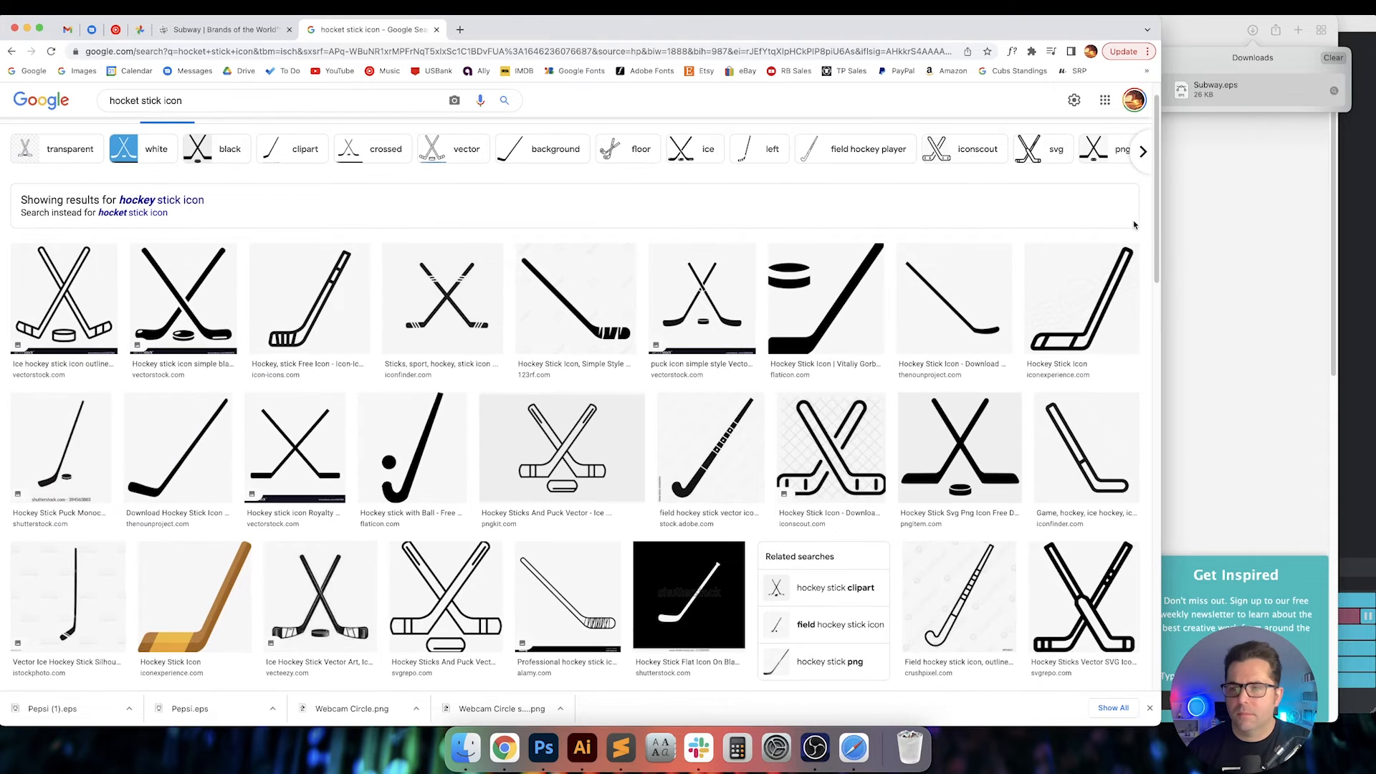
scroll(545, 142, up, 1)
click(475, 146)
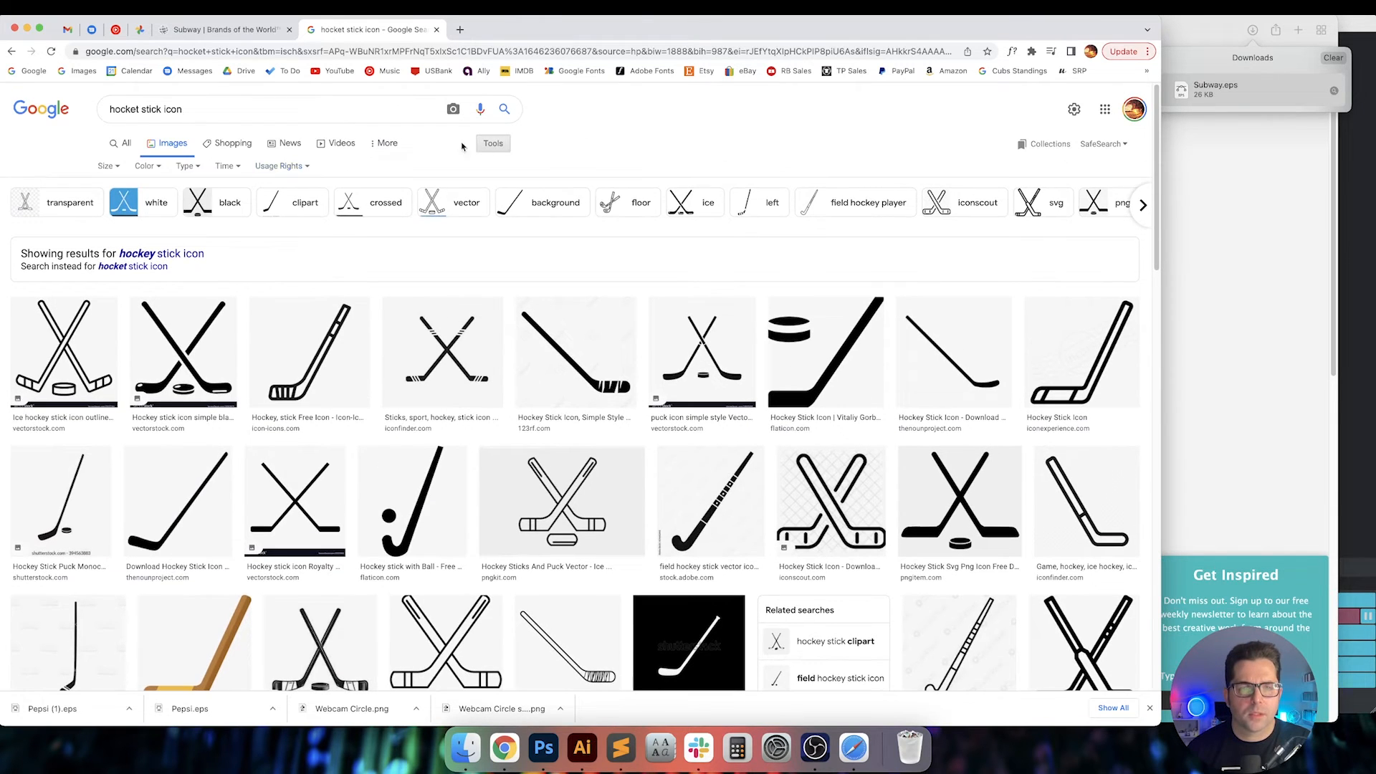
click(265, 167)
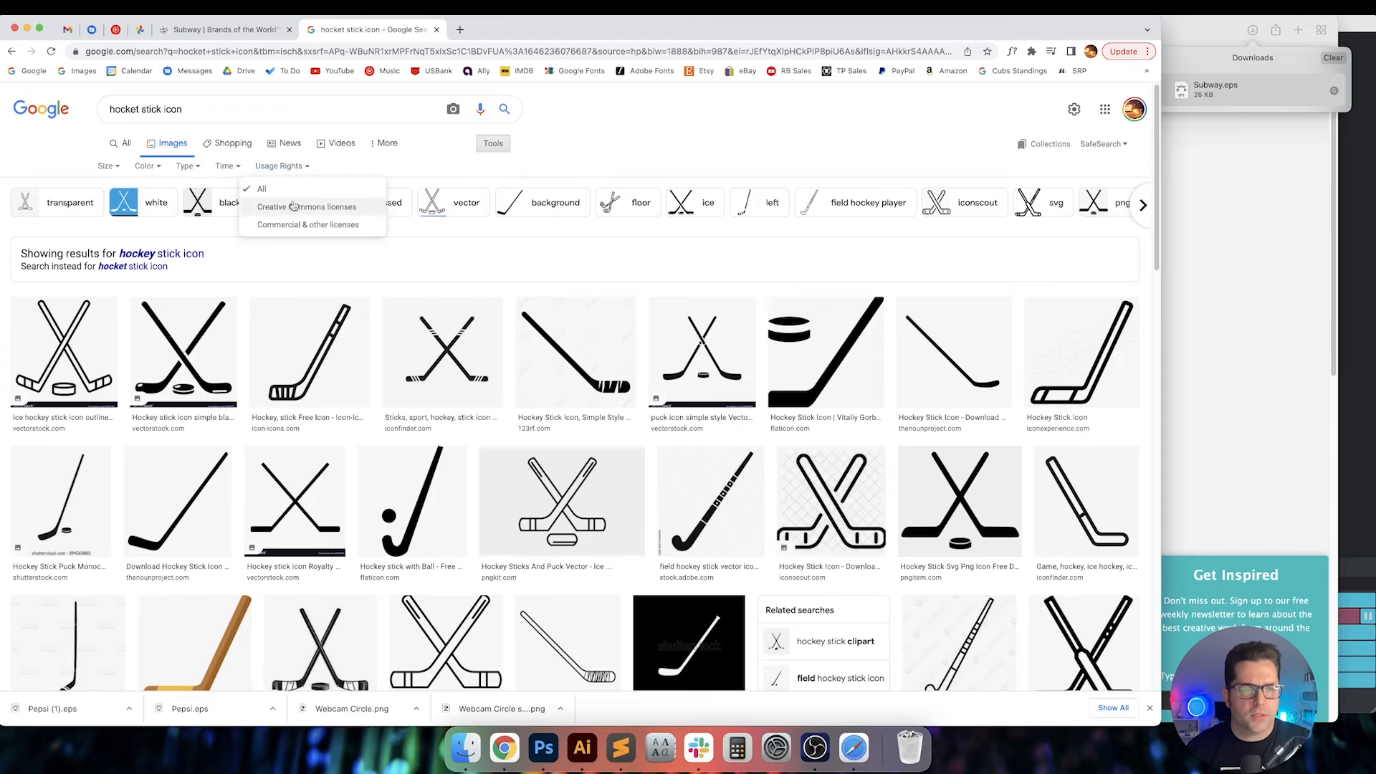
click(348, 225)
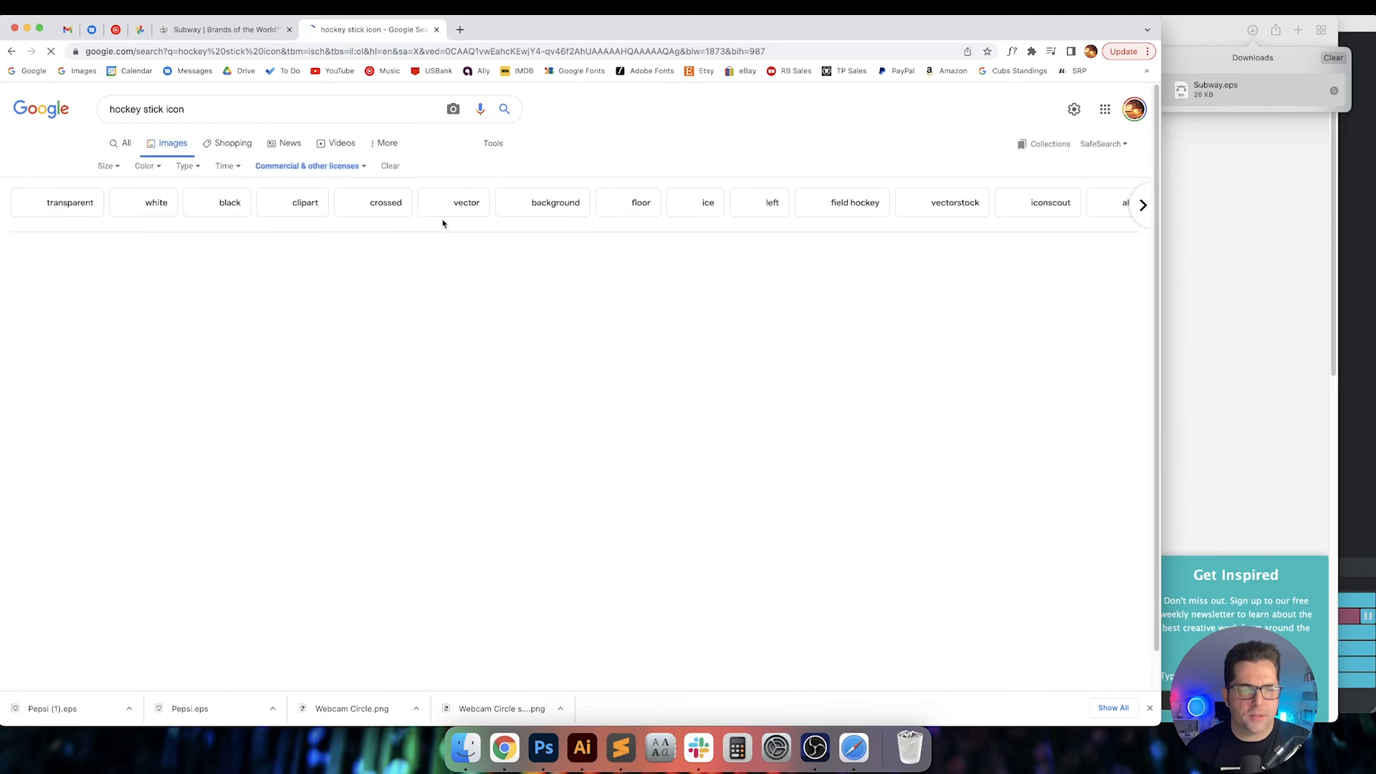
Preview the solid black crossed hockey sticks result from 365 PSD and check its source page
scroll(450, 223, down, 2)
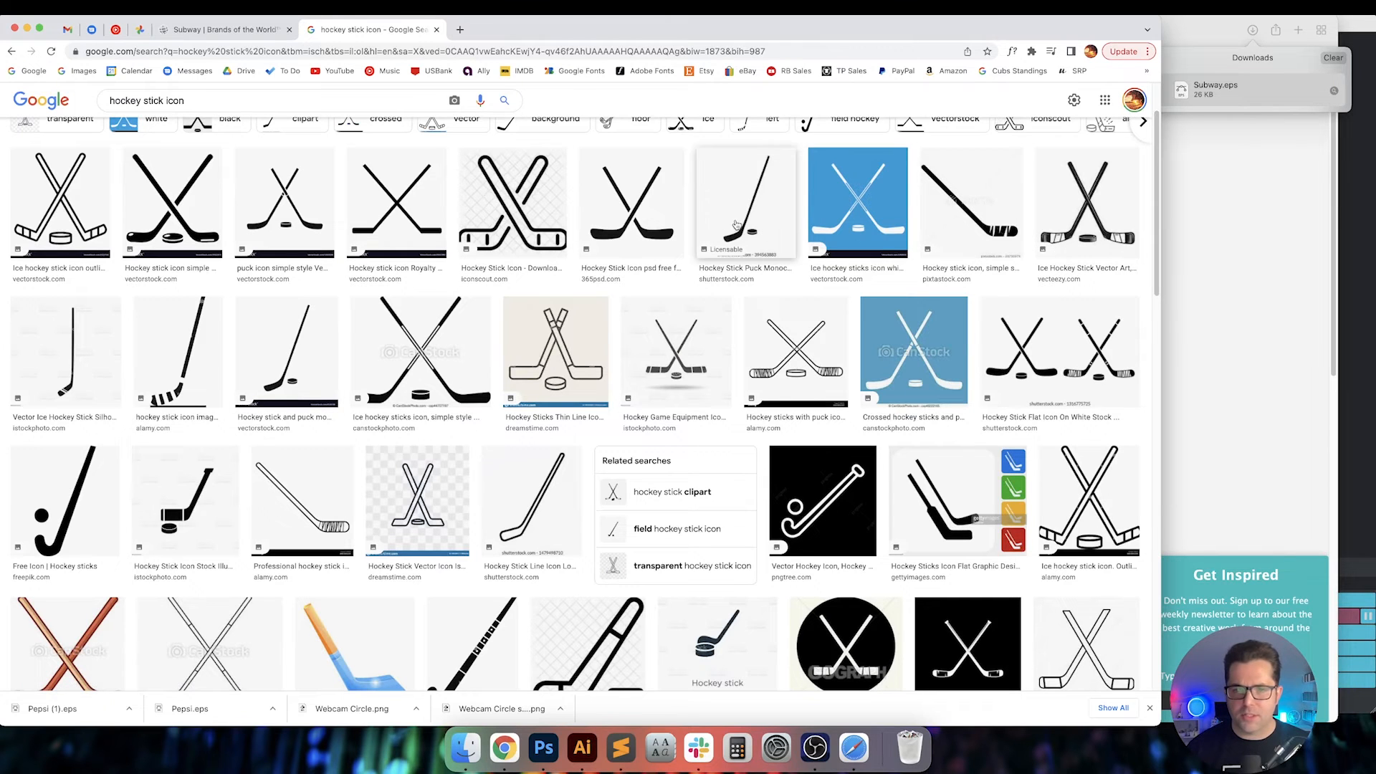
scroll(750, 248, up, 1)
scroll(751, 249, up, 2)
click(631, 301)
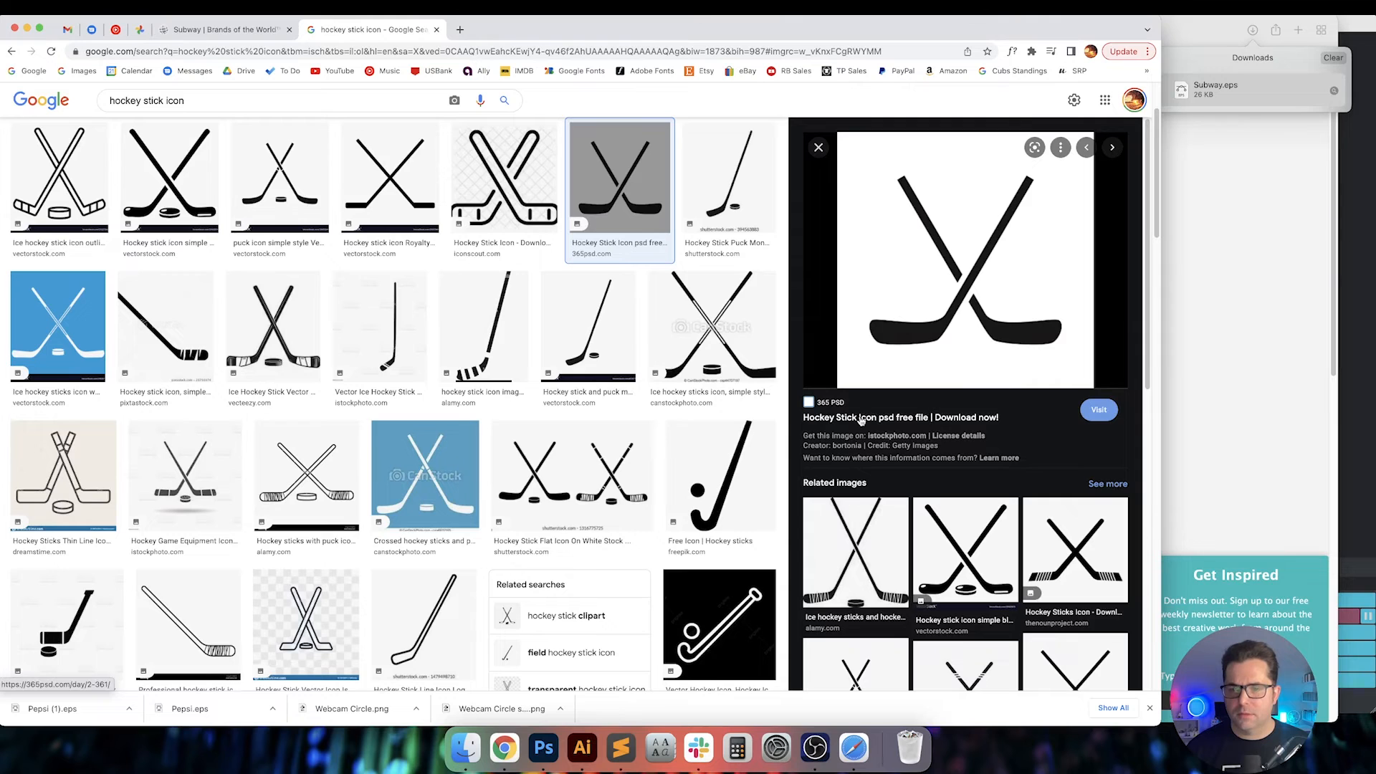
click(861, 418)
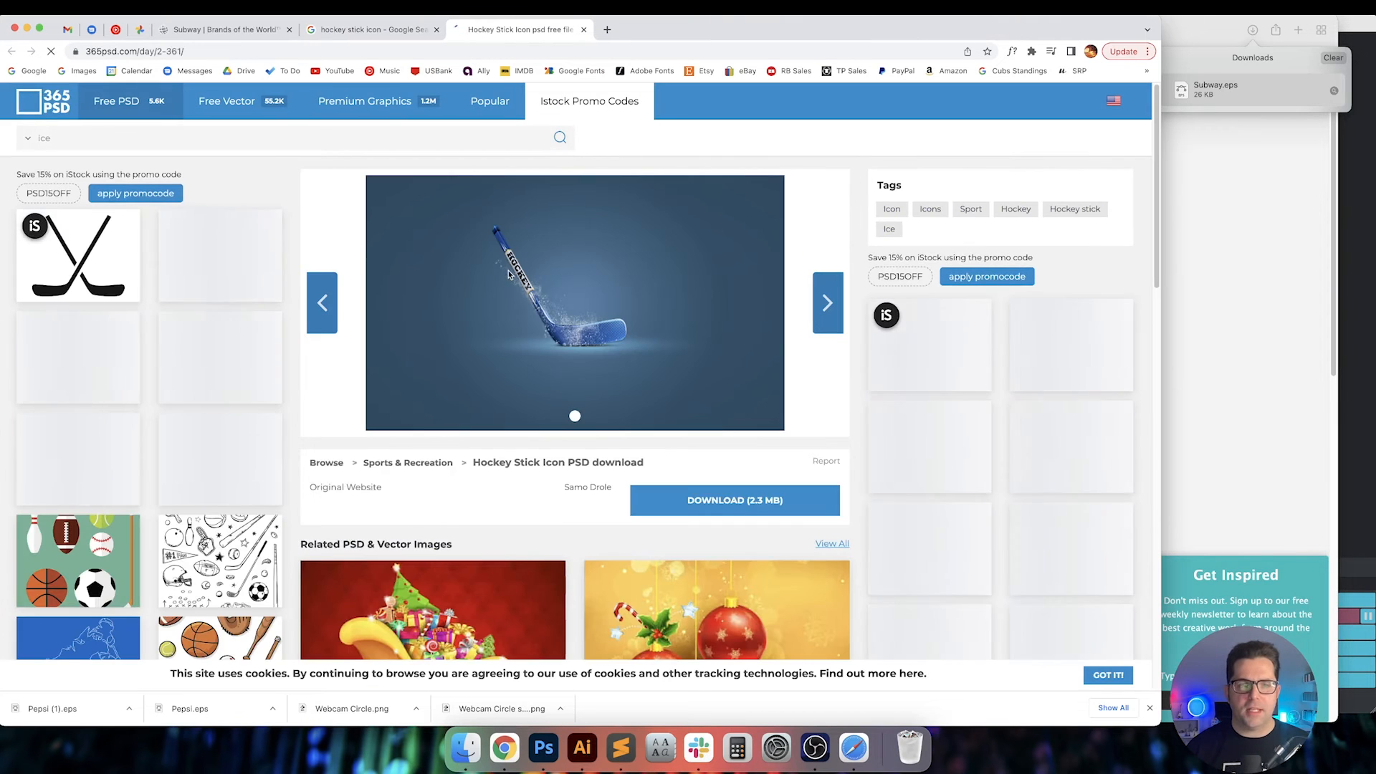
click(374, 30)
Open the previewed crossed hockey sticks image in its own tab and copy it
right_click(988, 313)
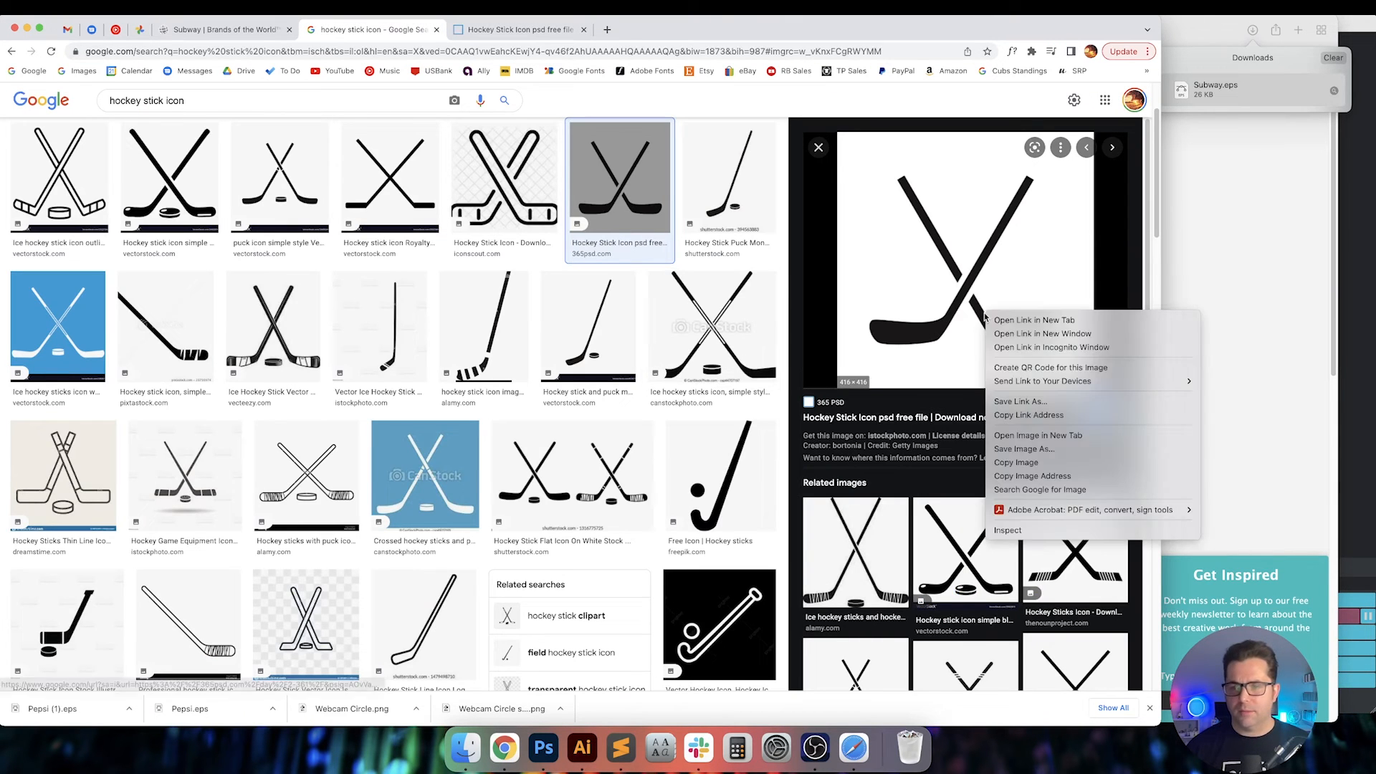
click(1039, 435)
key(ctrl+Tab)
key(ctrl+Tab)
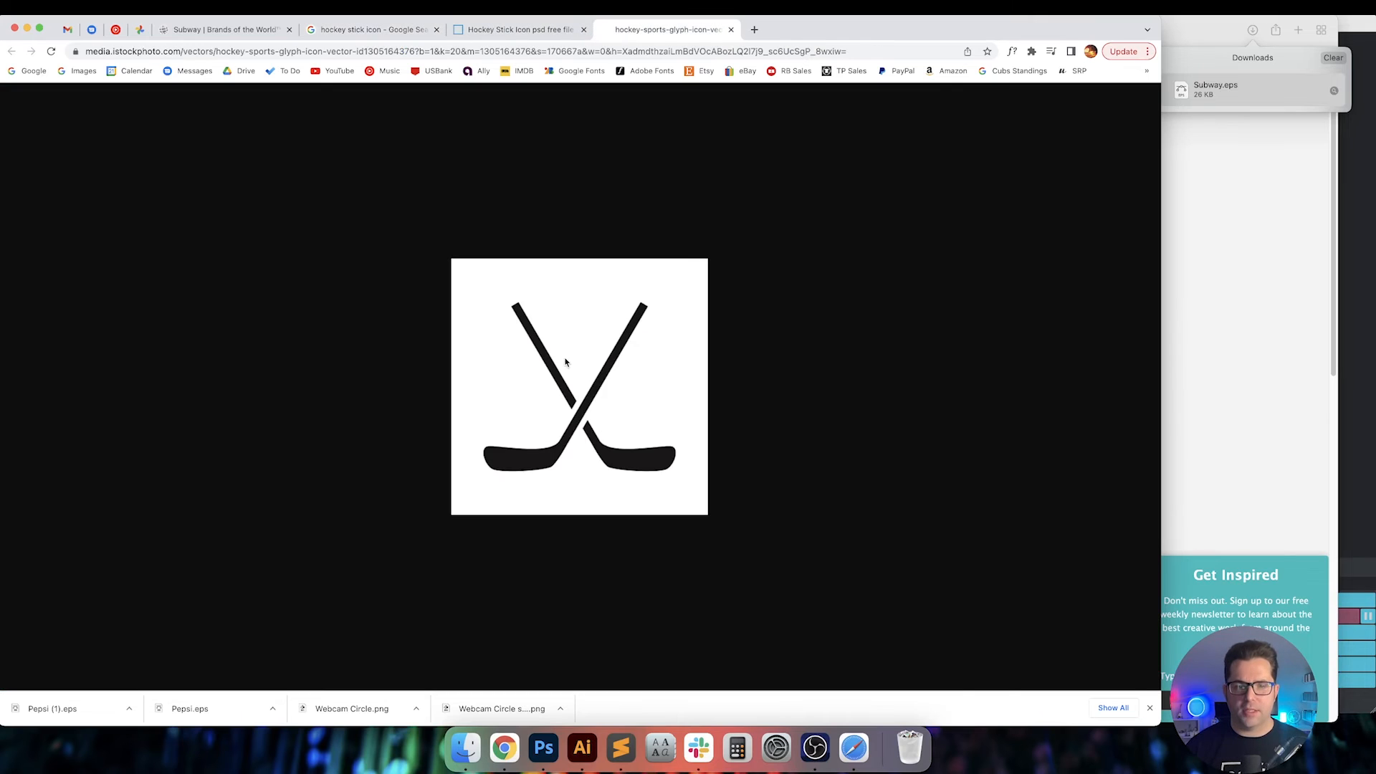
right_click(566, 359)
click(600, 393)
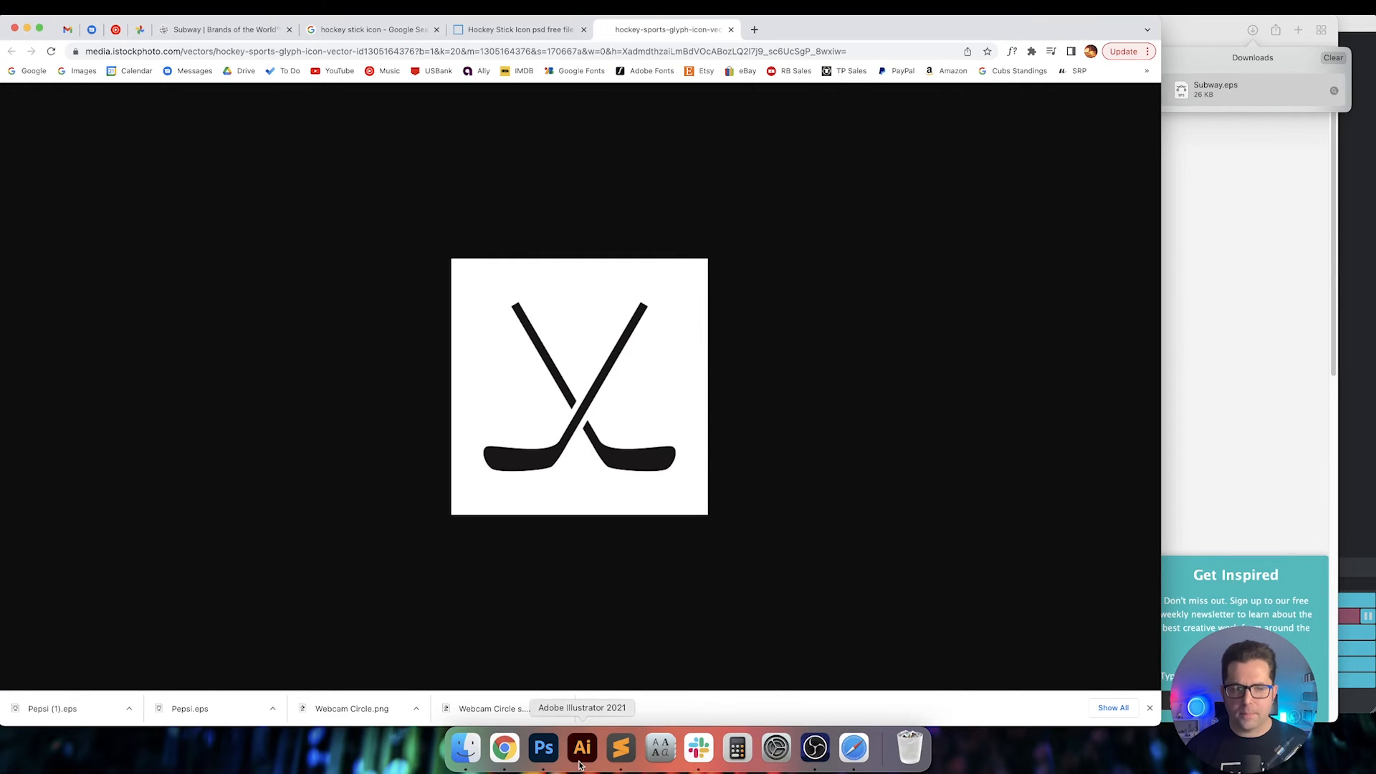
Switch to Illustrator, paste the hockey sticks image beside the poster and enlarge it to about 7.86 in square
click(579, 761)
drag(567, 387, 646, 265)
key(super+v)
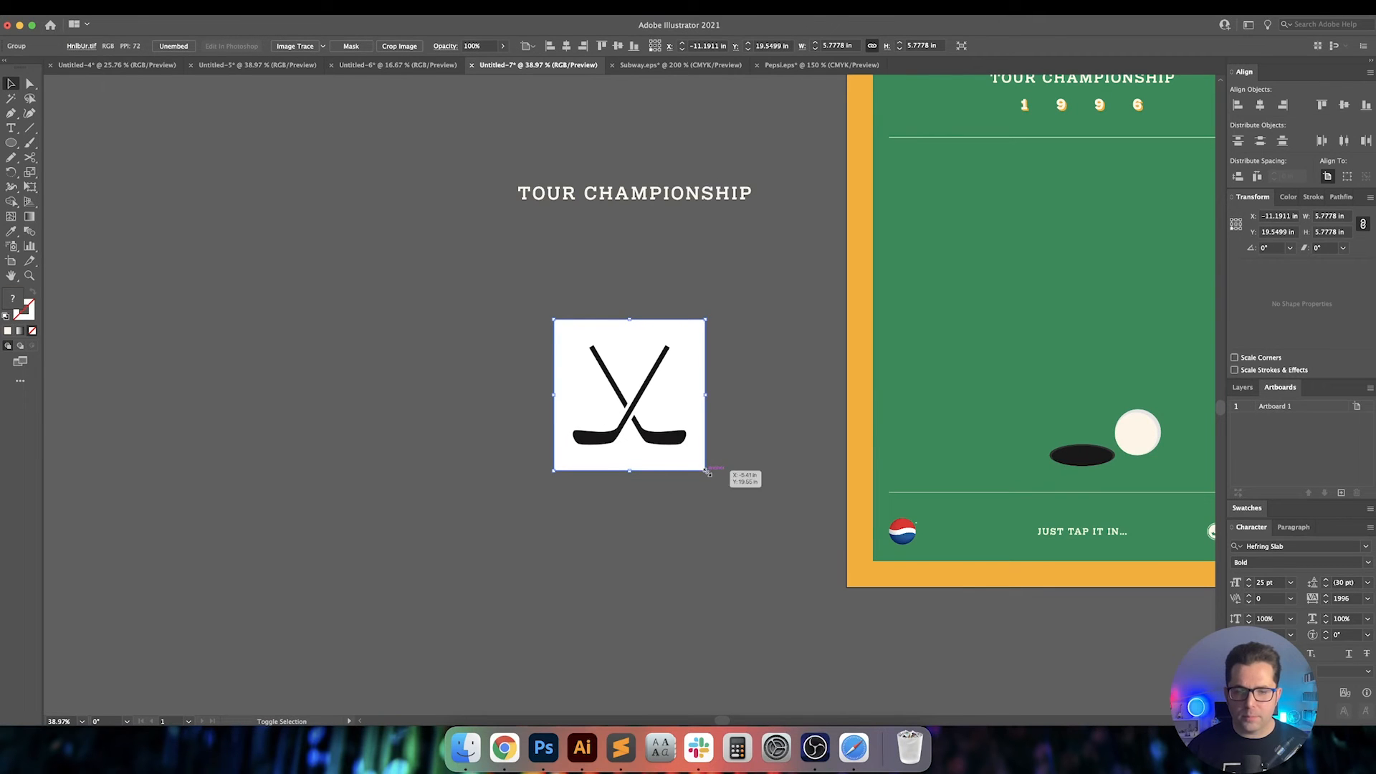
key(super+1)
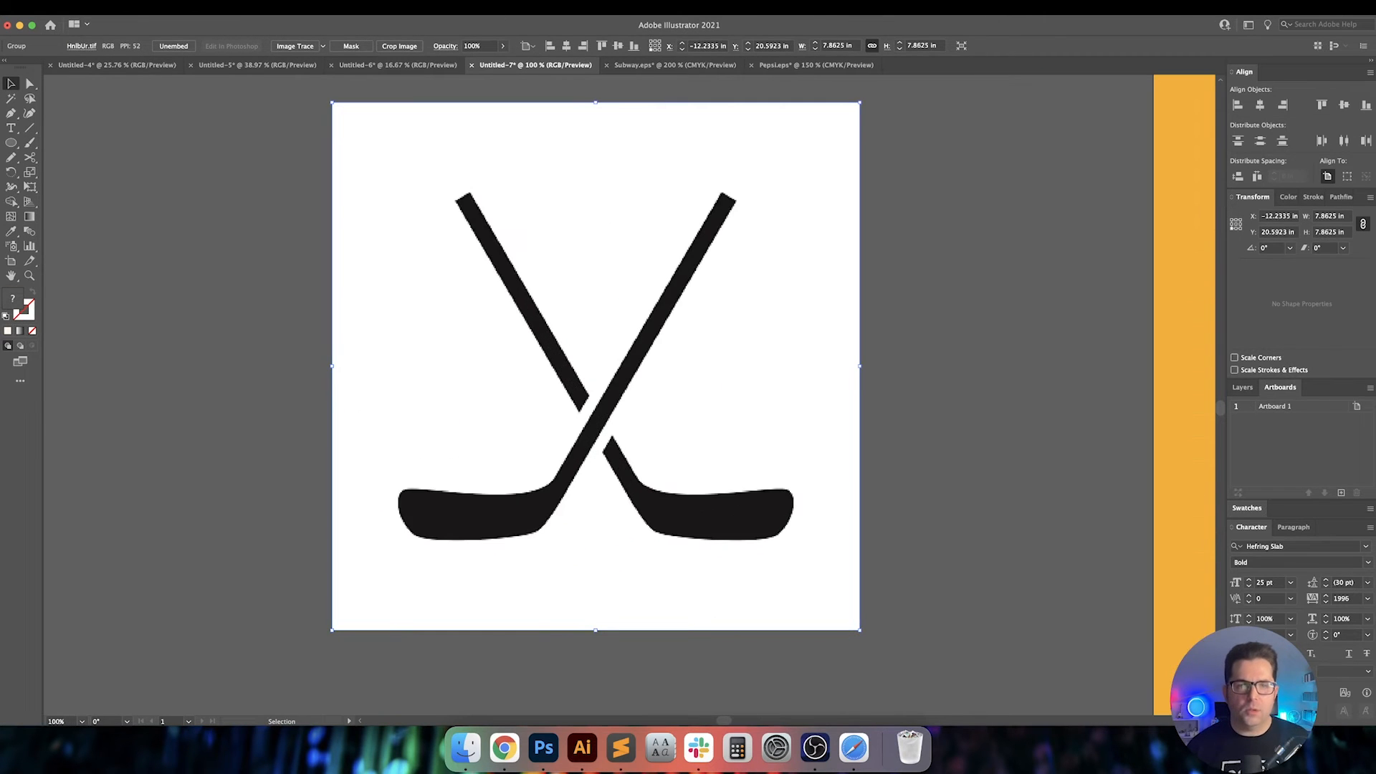
Lower the pasted reference image's opacity to 50% and deselect it
text(50)
key(Return)
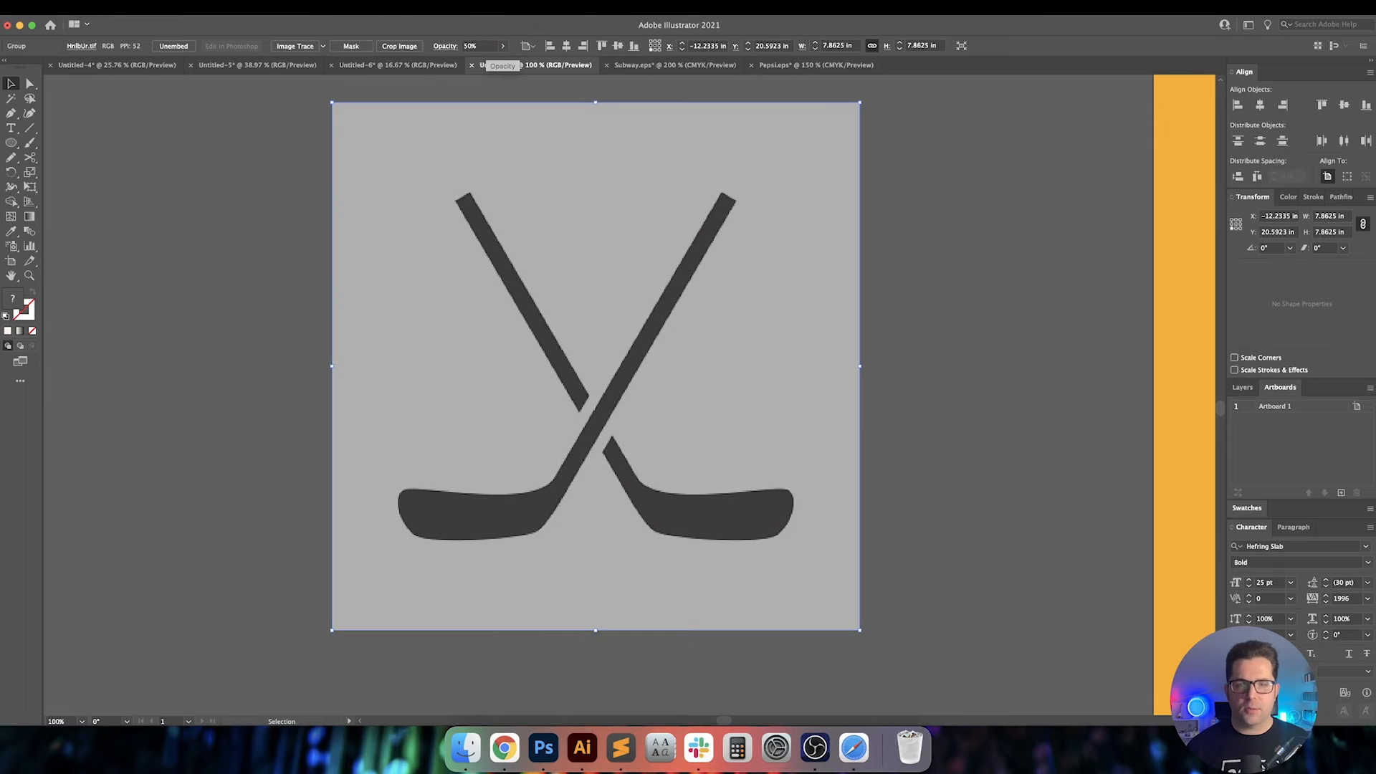
key(shift+super+a)
Set up the Pen tool with no fill and a cream 1 pt stroke for tracing the reference
drag(534, 326, 564, 324)
key(p)
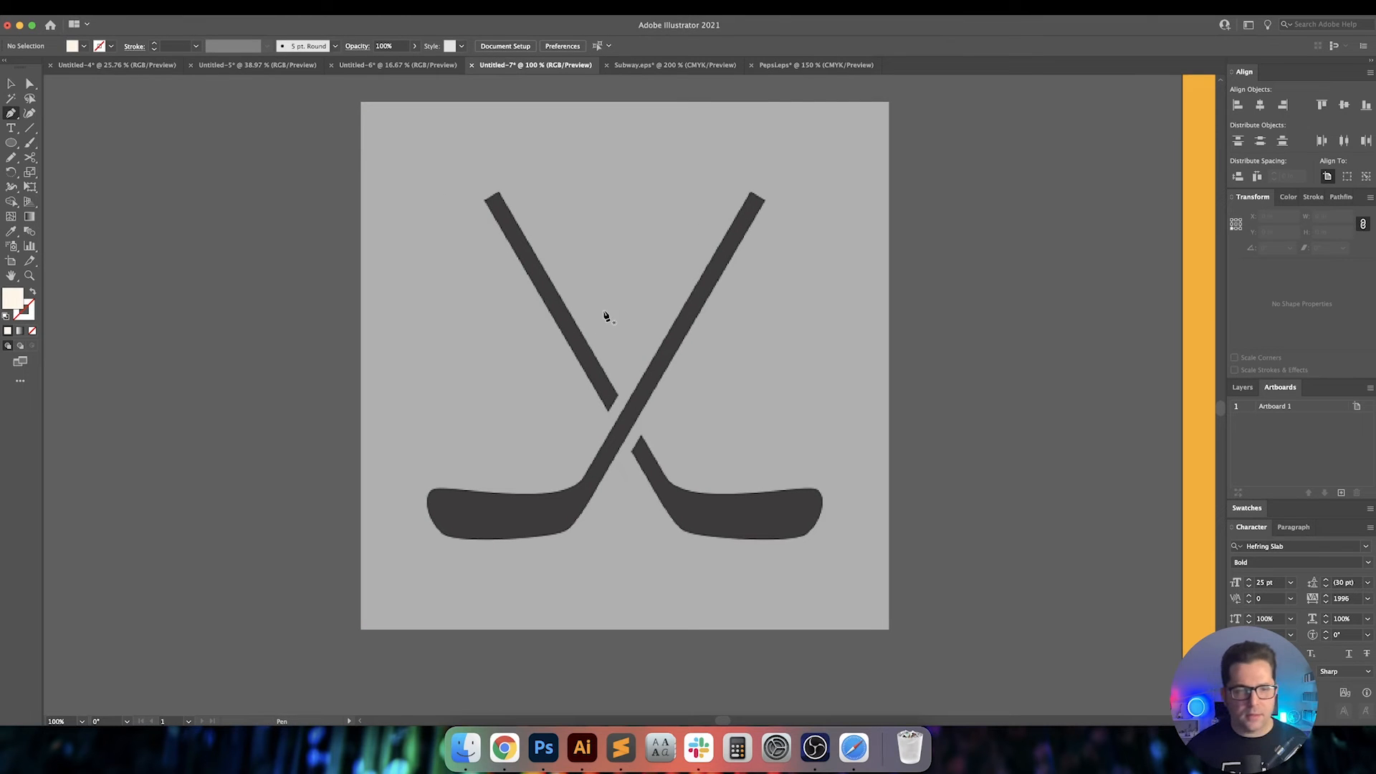
super+click(602, 310)
key(shift+x)
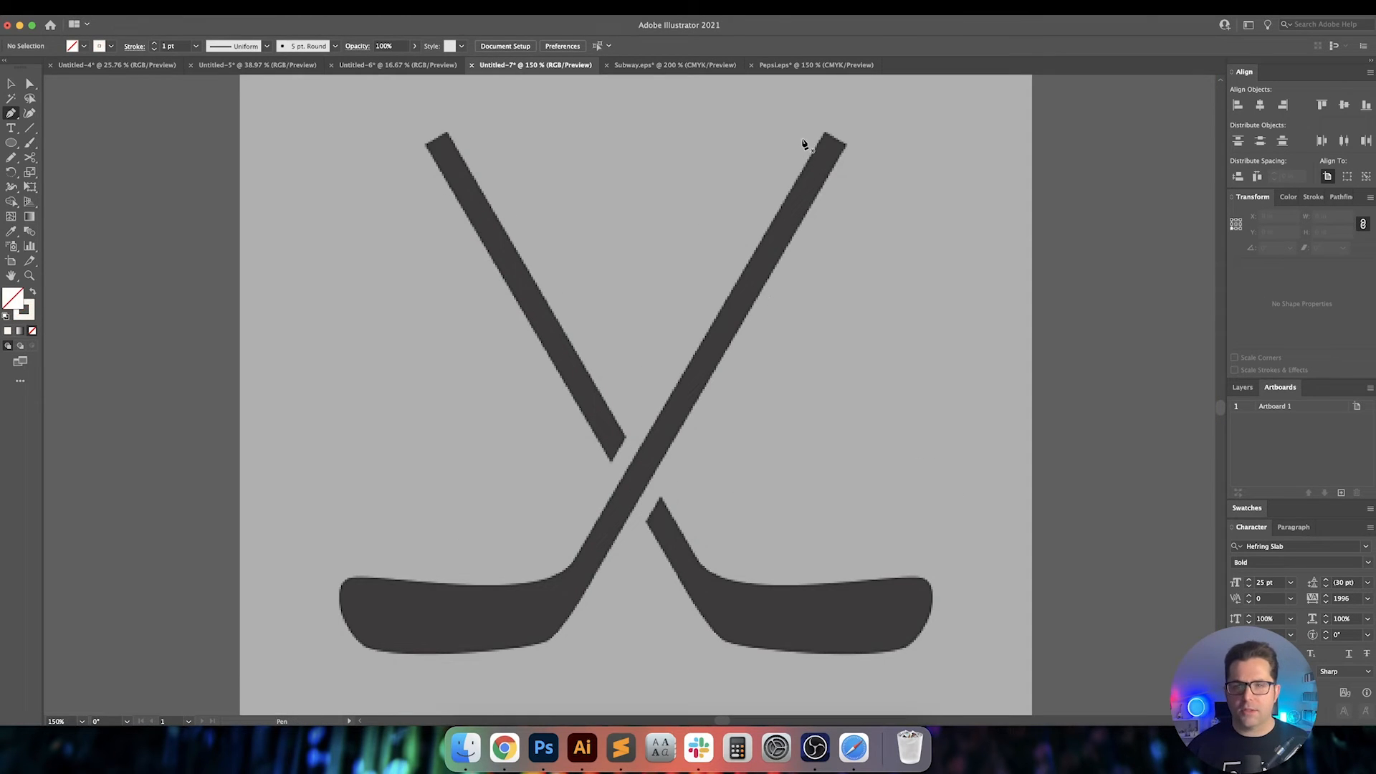
Trace a closed straight-segment outline around the stick running from the upper right to the lower-left blade
drag(827, 135, 850, 149)
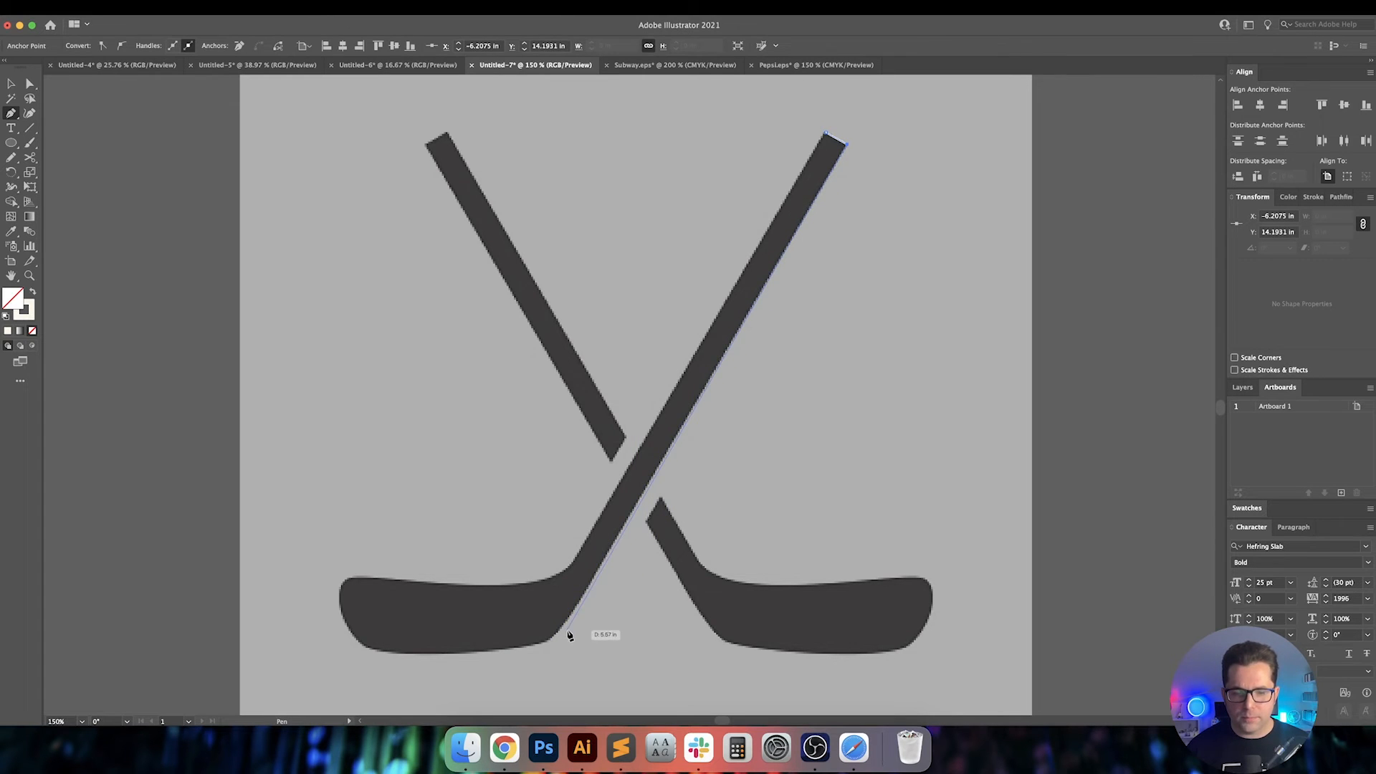
drag(572, 619, 541, 647)
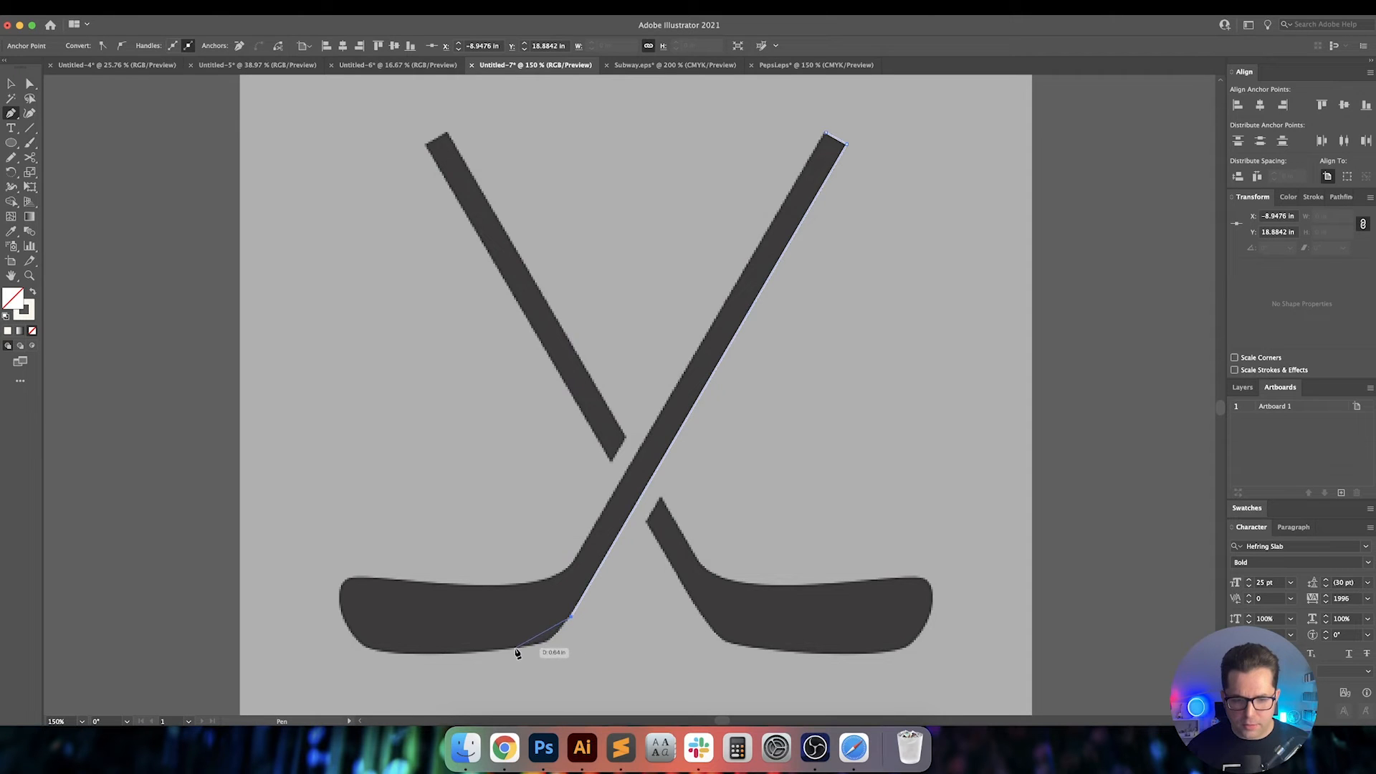
click(517, 649)
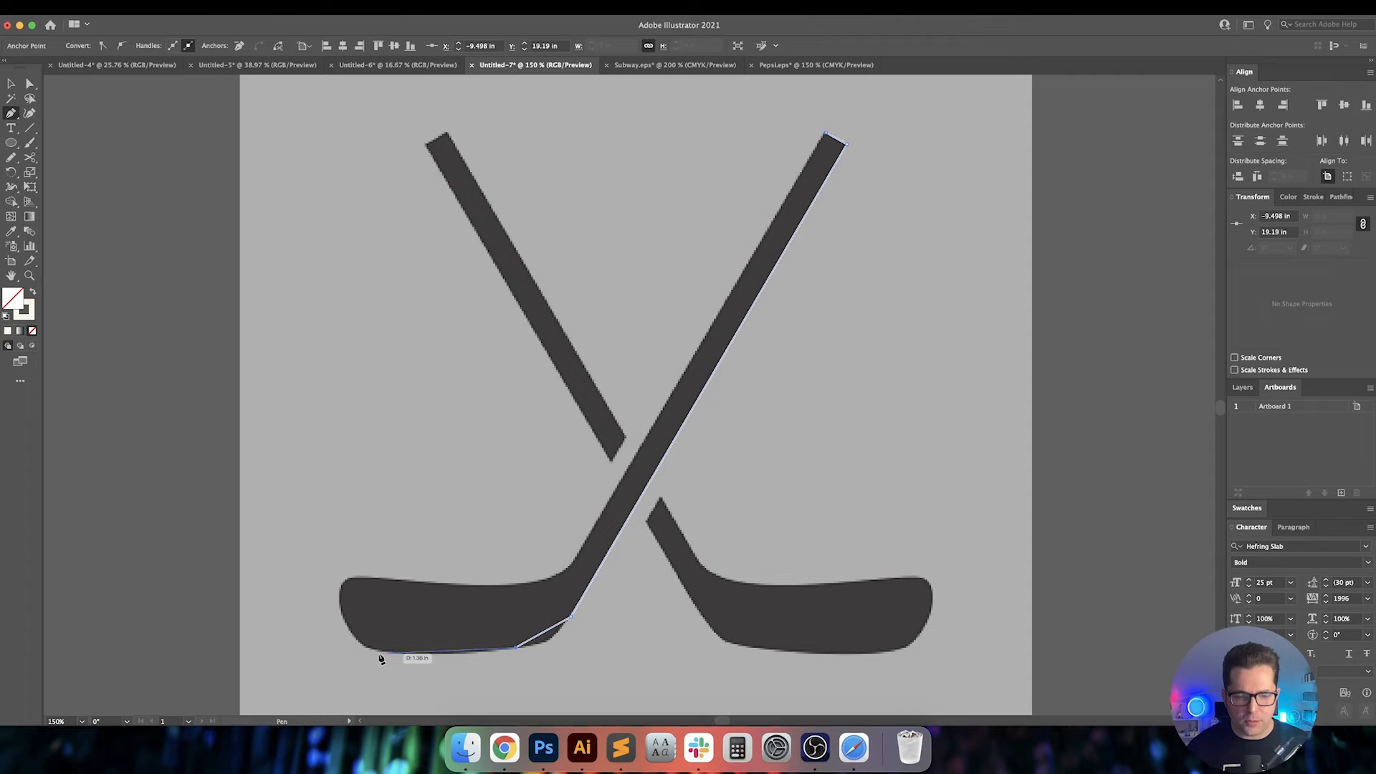
click(369, 653)
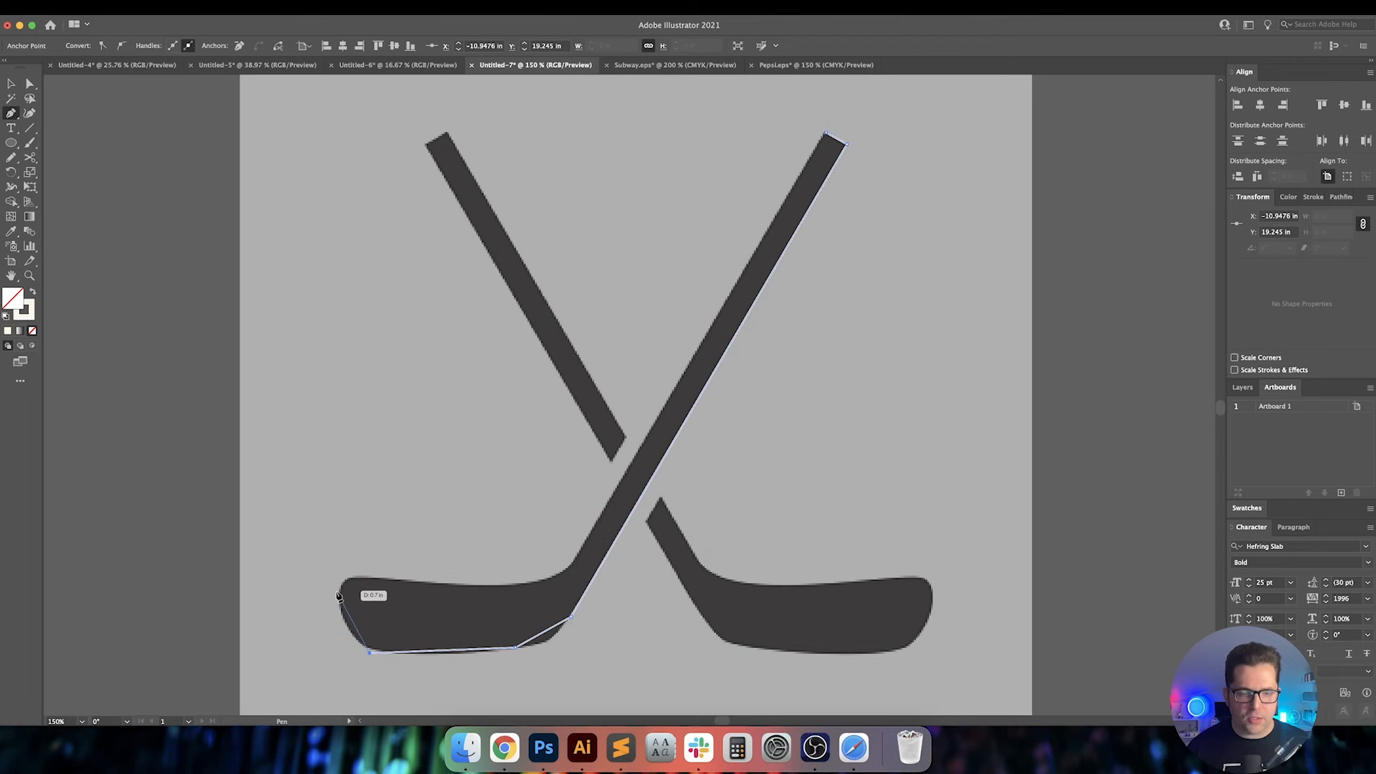
click(336, 578)
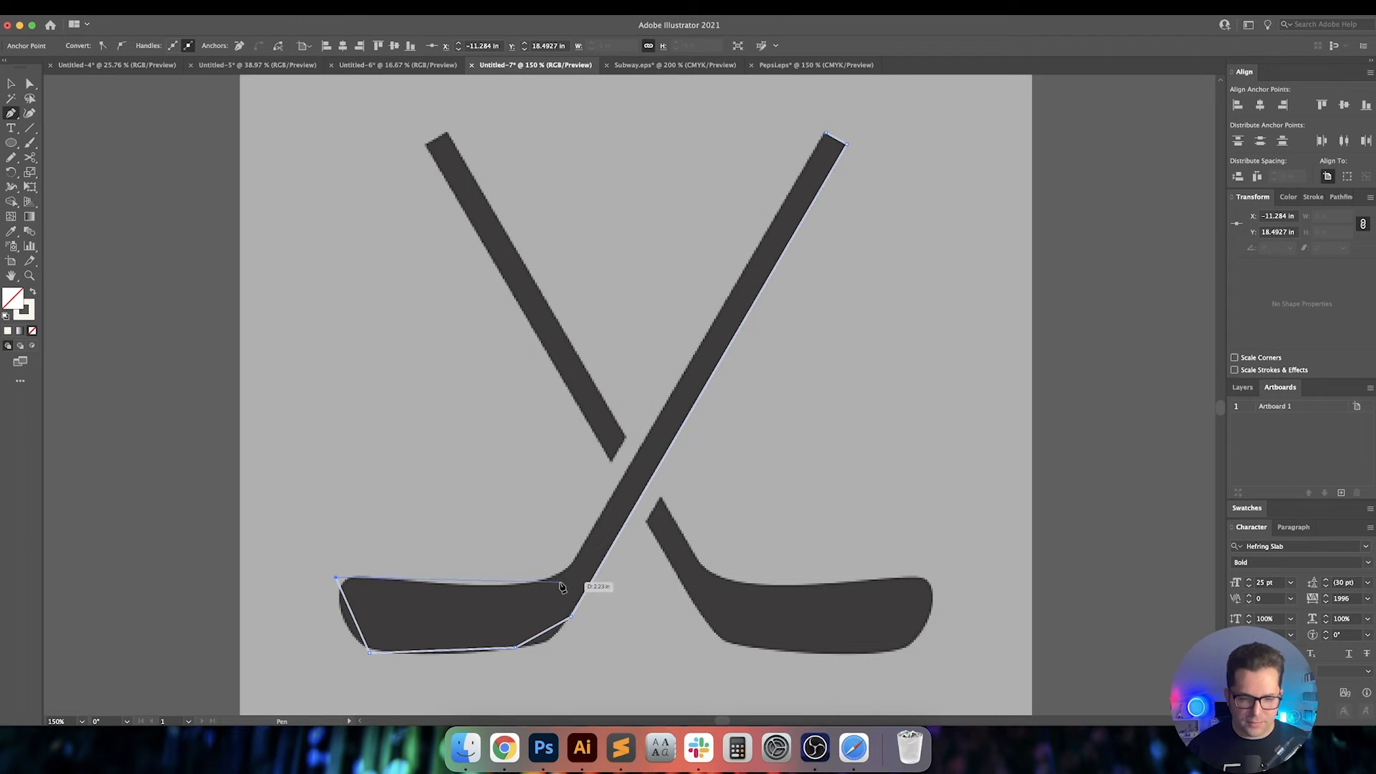
click(557, 588)
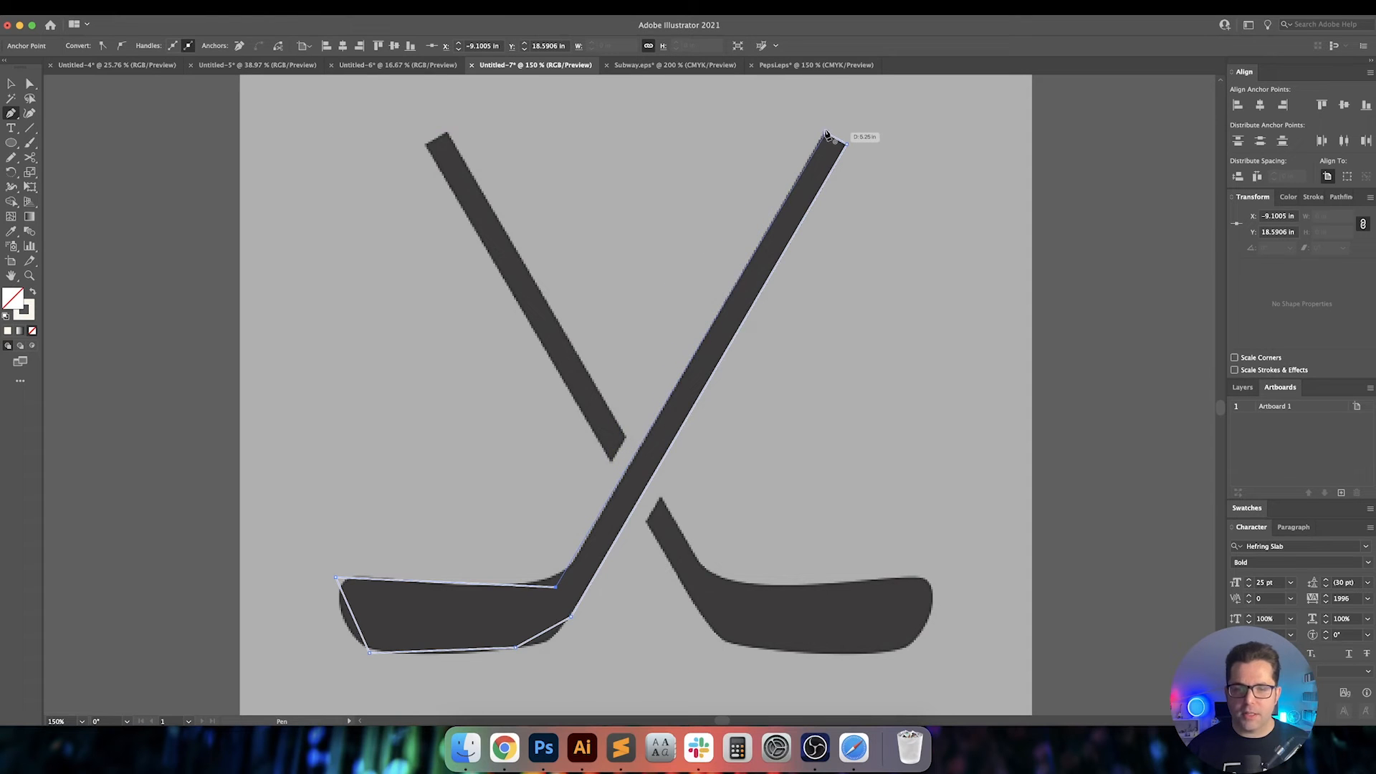
click(826, 133)
key(v)
click(867, 307)
Round the two corners at the traced blade's toe, giving the upper corner a radius of about 0.11 in
scroll(868, 307, down, 2)
key(a)
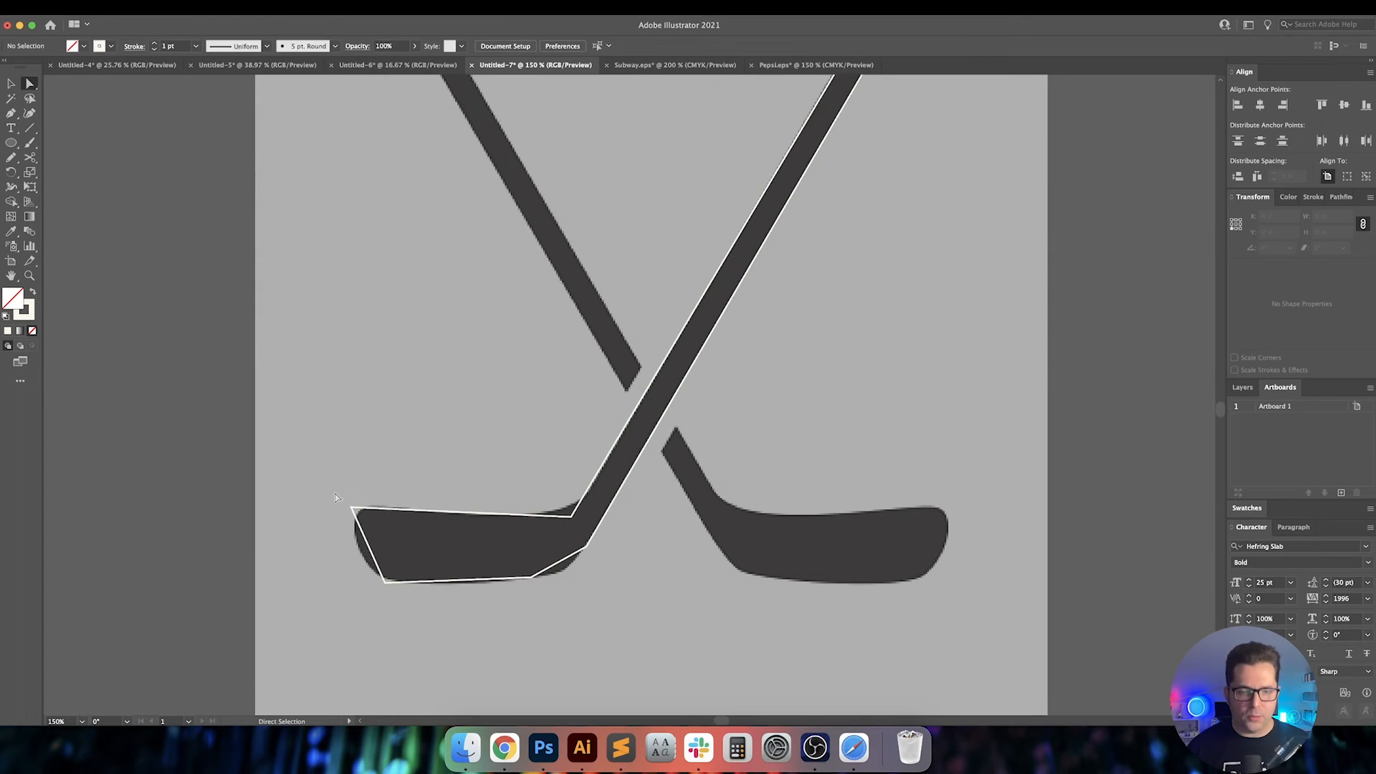
drag(335, 498, 384, 547)
scroll(384, 547, up, 3)
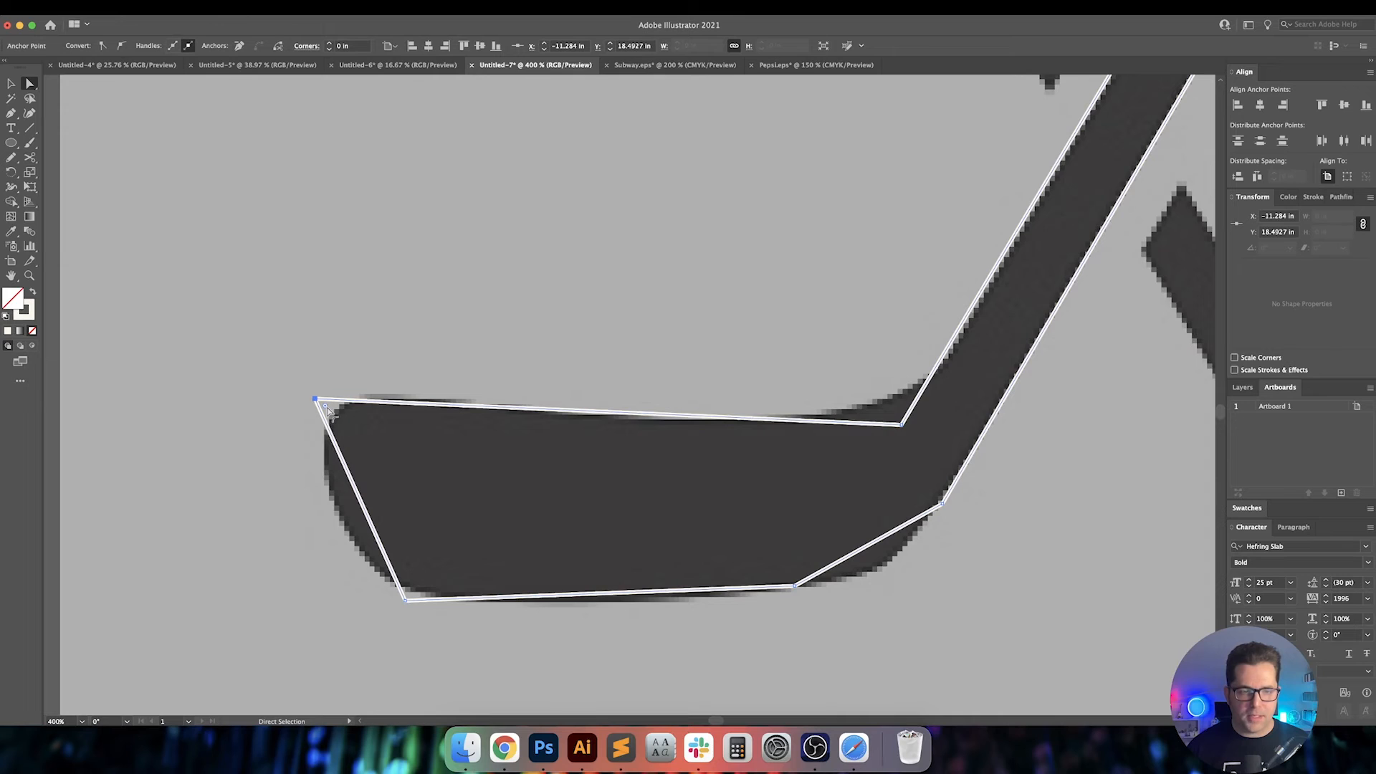
drag(327, 410, 363, 434)
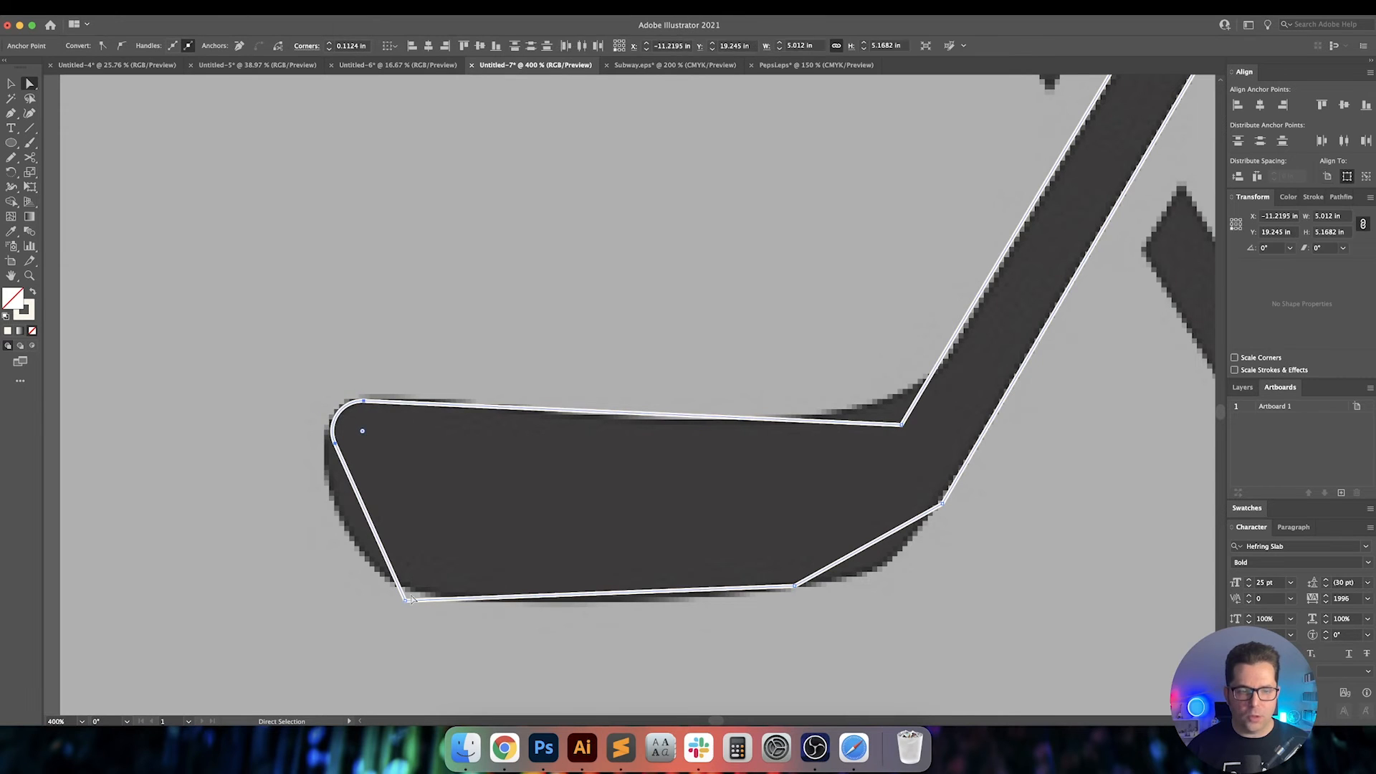
click(406, 601)
drag(414, 592, 482, 521)
Adjust the anchor points around the blade's rounded toe to follow the reference silhouette more closely
drag(312, 381, 433, 450)
drag(349, 401, 389, 457)
drag(279, 379, 387, 480)
drag(339, 406, 357, 404)
click(396, 505)
drag(394, 526, 394, 514)
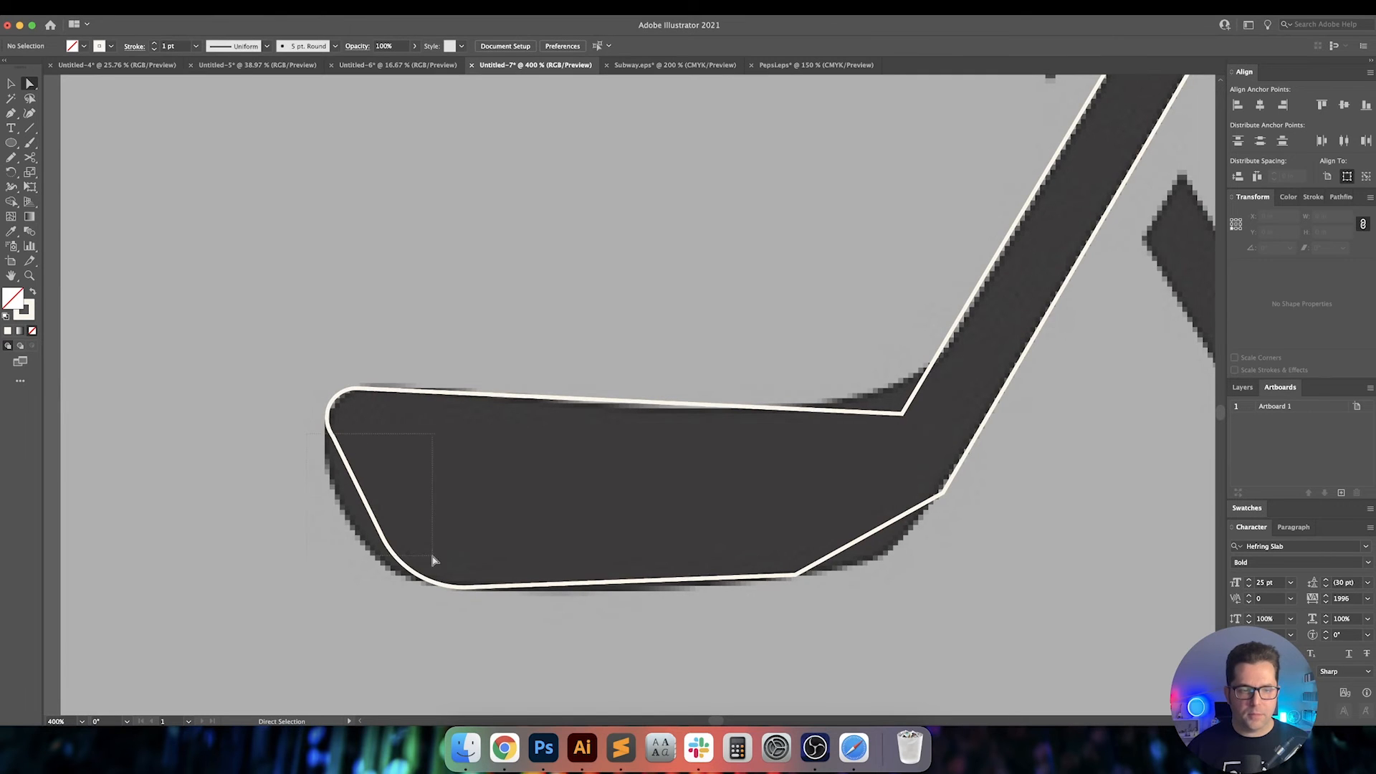
drag(433, 560, 371, 561)
click(290, 456)
click(326, 464)
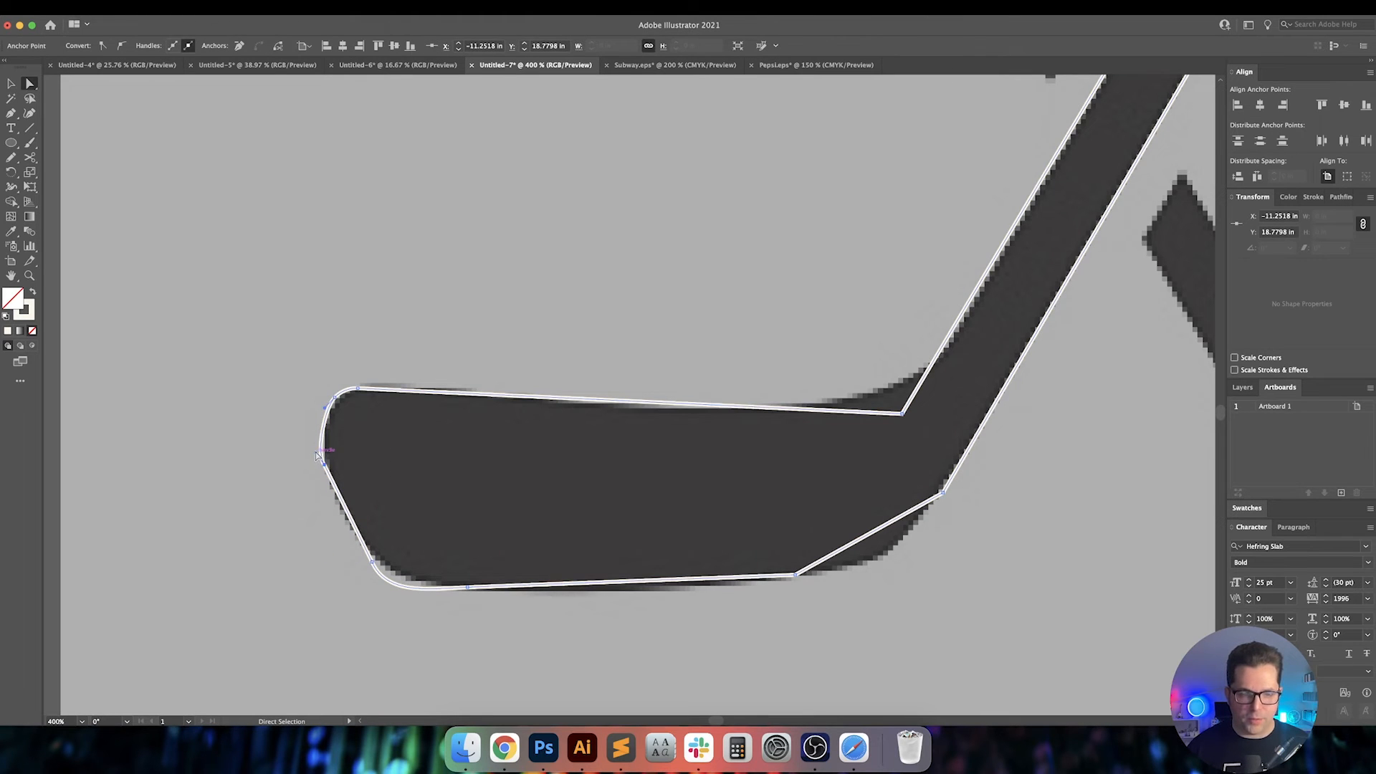
click(305, 464)
scroll(324, 519, down, 2)
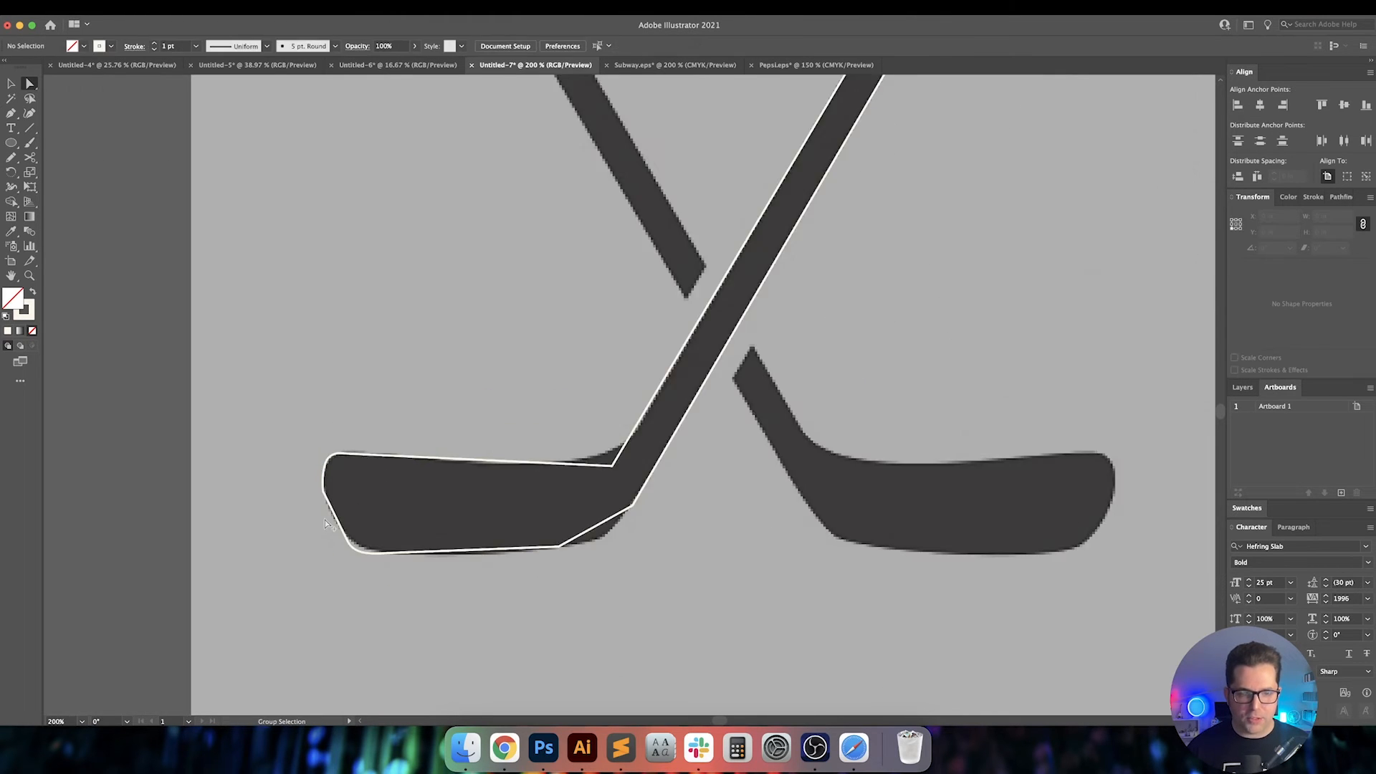
Delete the traced hockey stick outline
key(v)
click(439, 530)
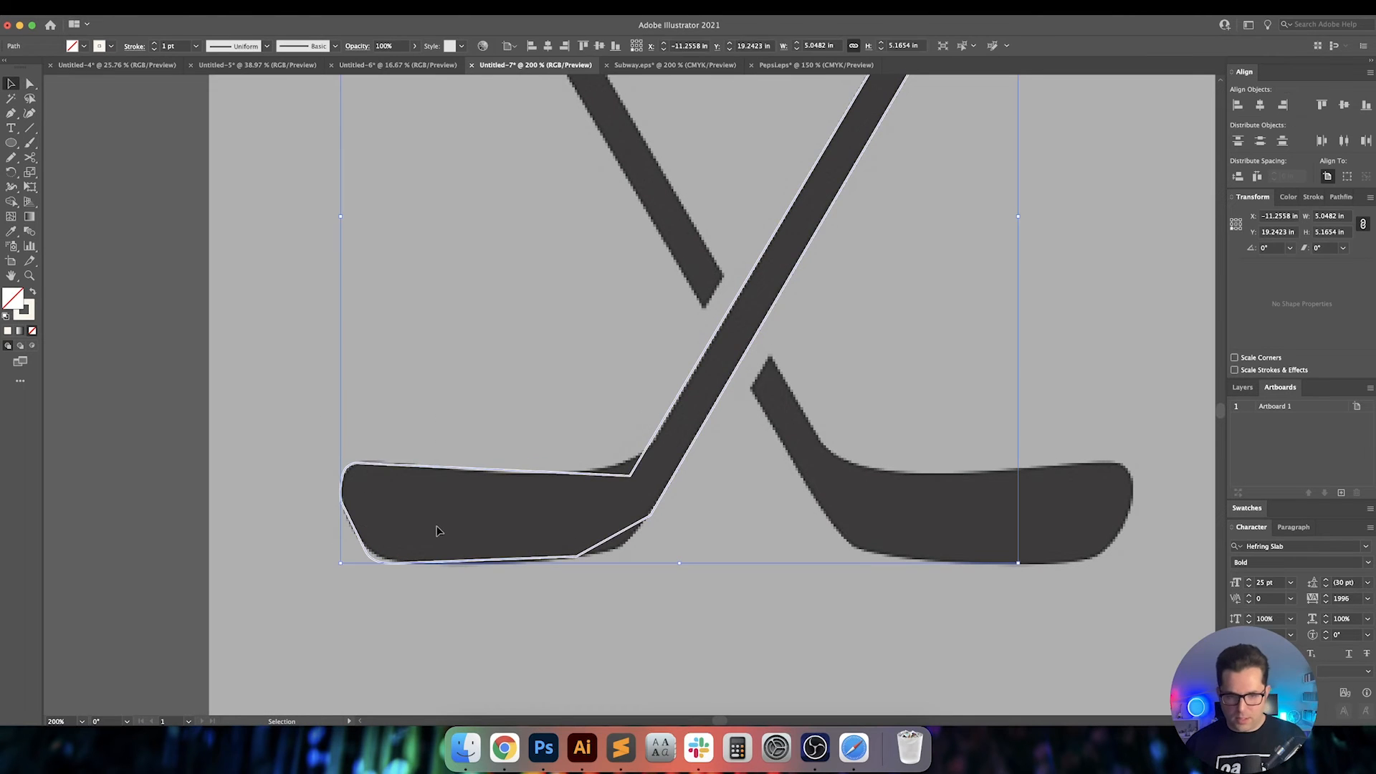
key(Delete)
Trace a closed straight-segment outline around the stick from its upper-right end to the blade, keeping the toe corners outside the silhouette
key(super+minus)
drag(624, 310, 615, 390)
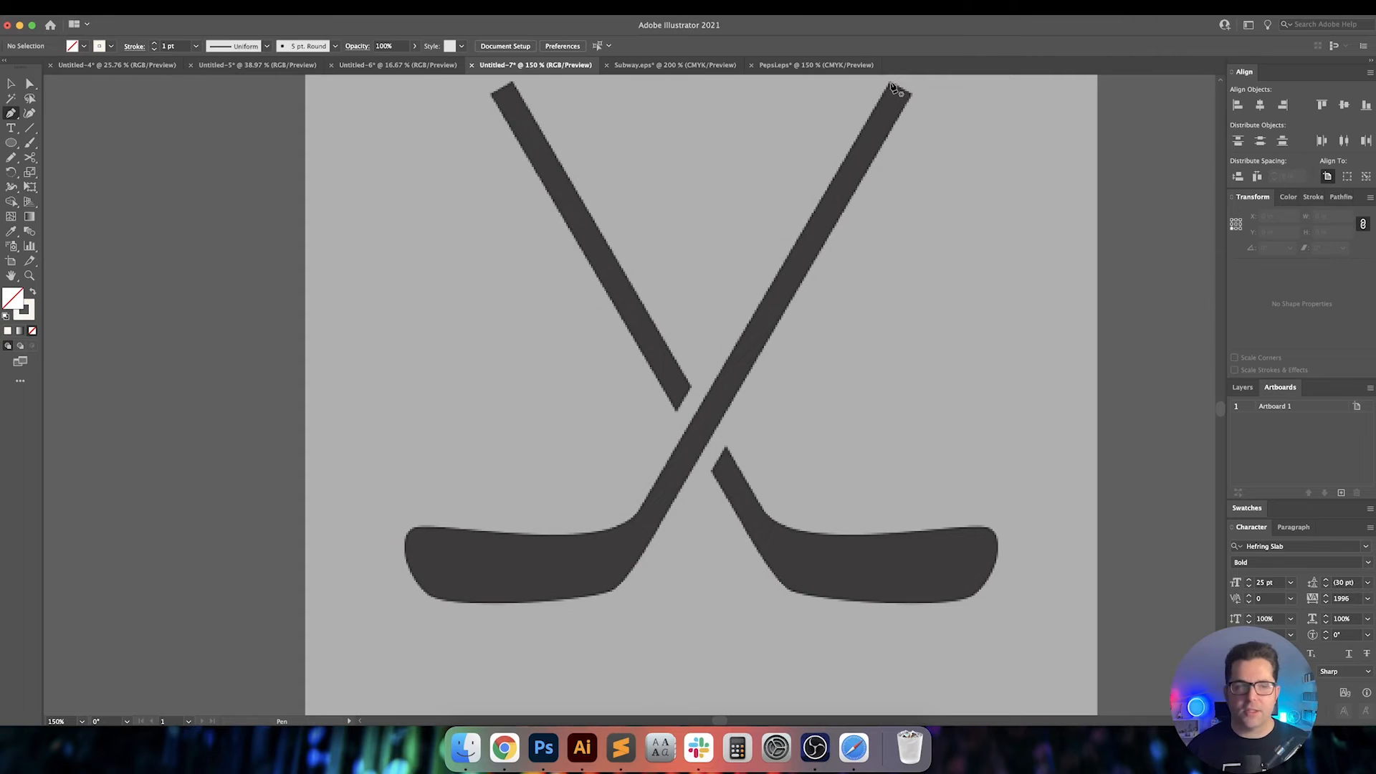
scroll(894, 87, up, 1)
click(911, 106)
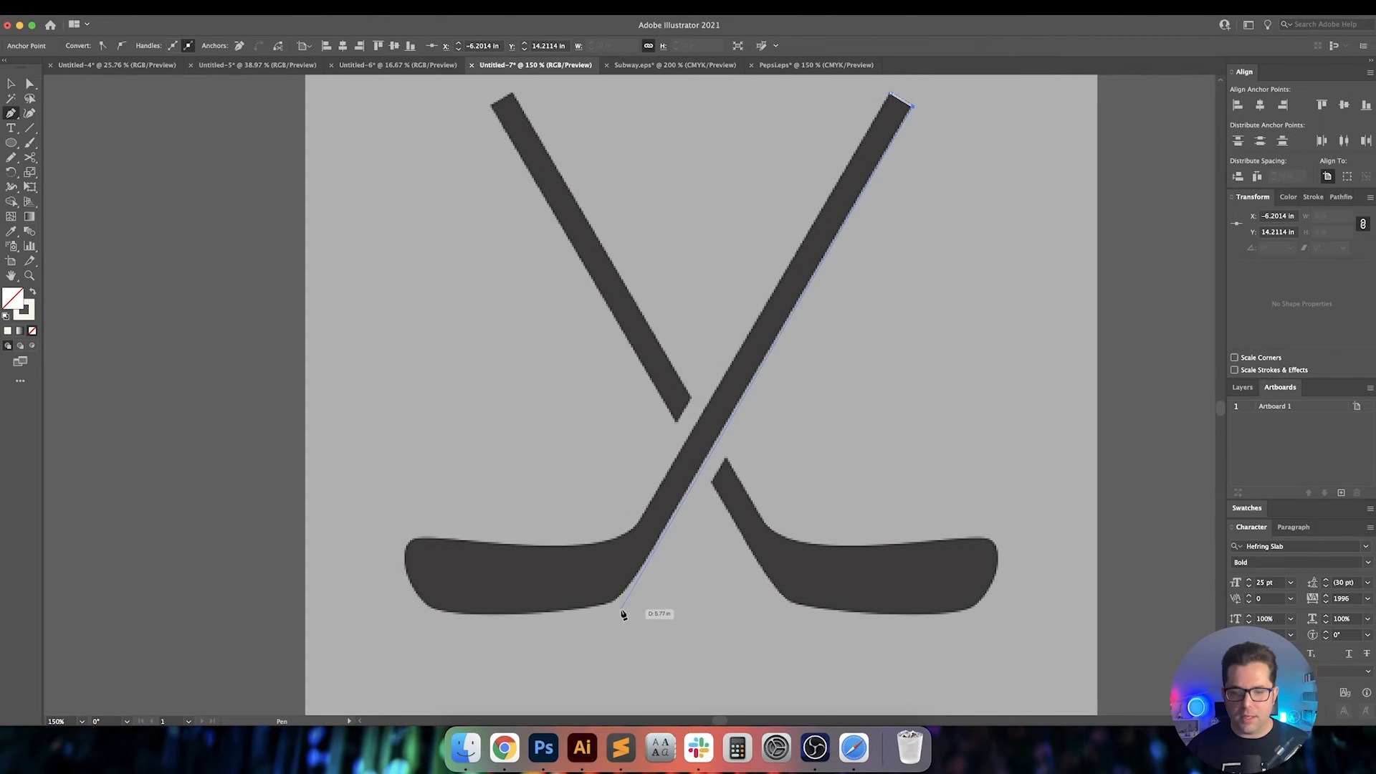
click(622, 611)
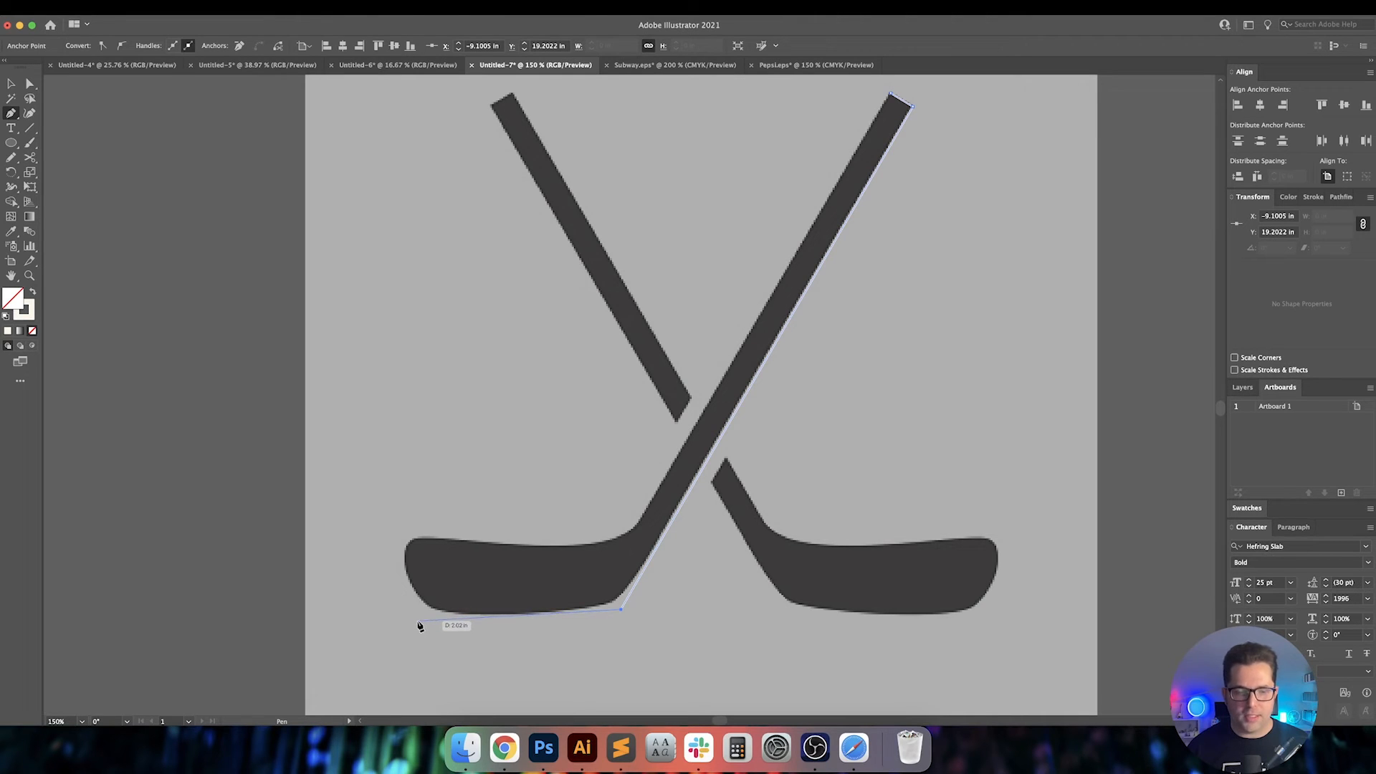
click(418, 620)
click(383, 535)
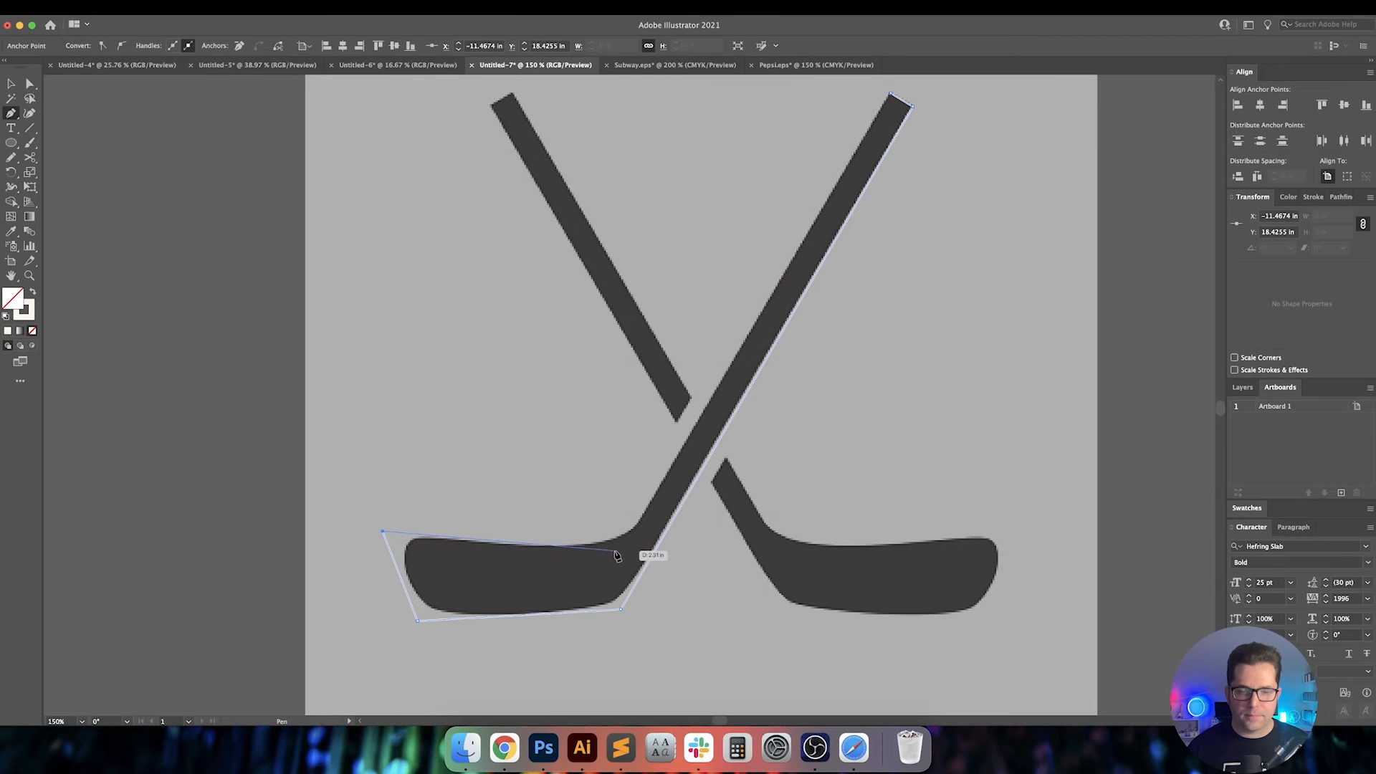
click(616, 551)
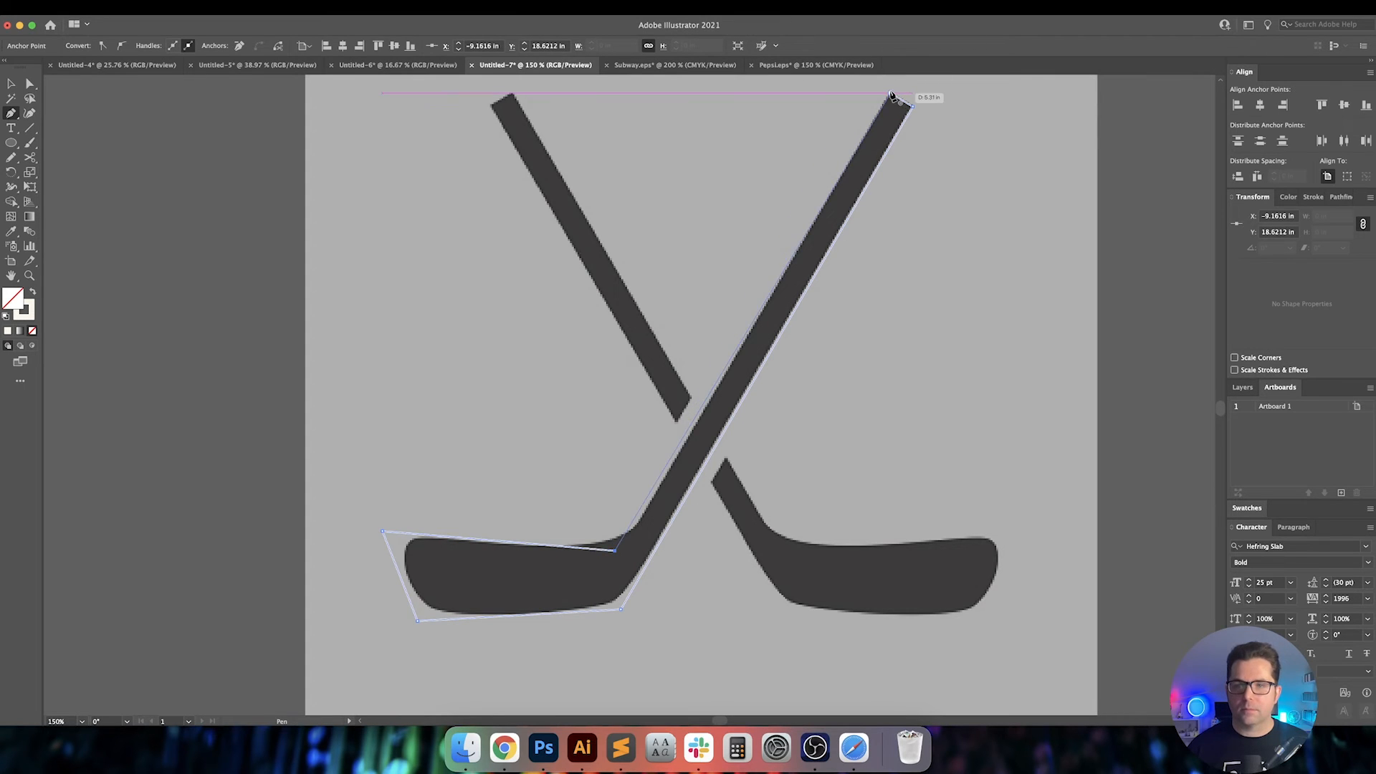
click(891, 94)
Round the outline's inner corner between shaft and blade and both toe corners to follow the reference silhouette
key(a)
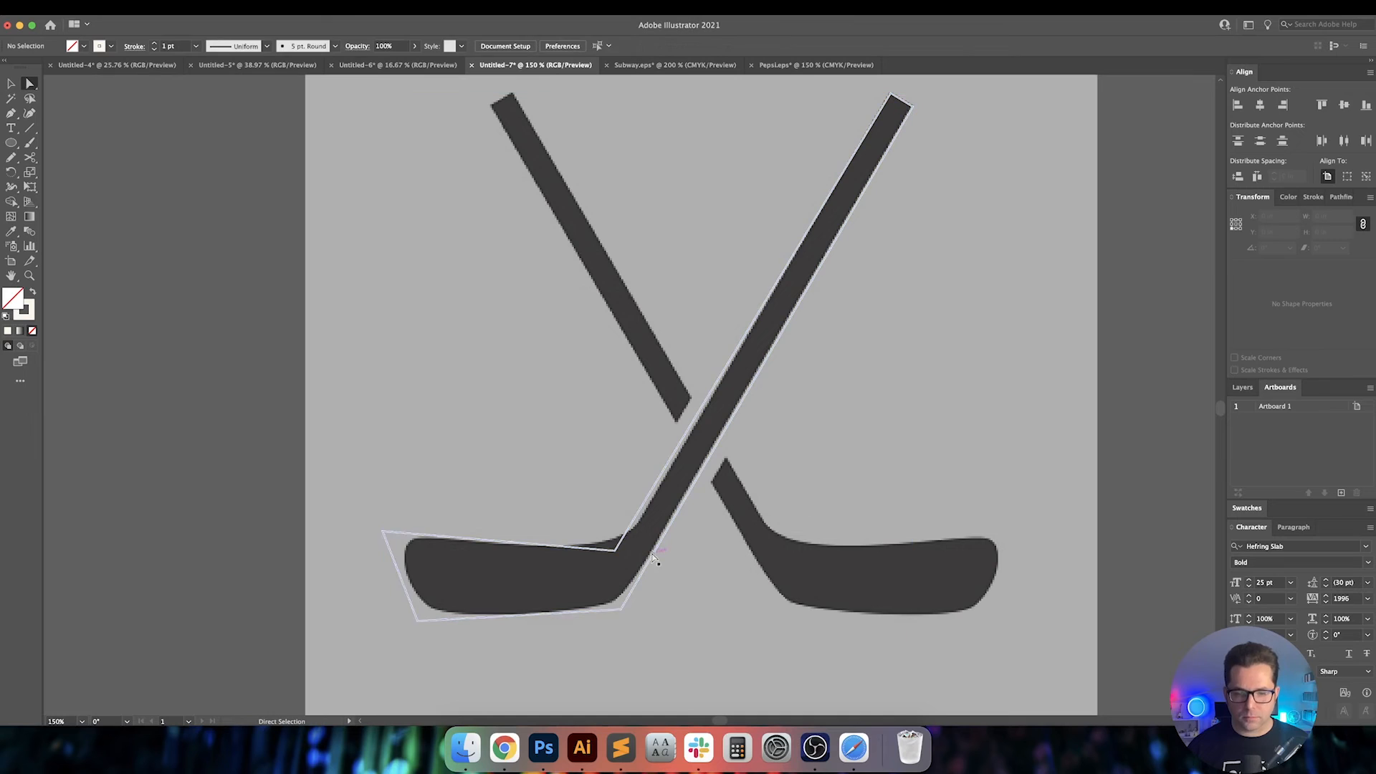
click(614, 549)
drag(610, 543, 571, 482)
drag(306, 510, 427, 564)
click(418, 621)
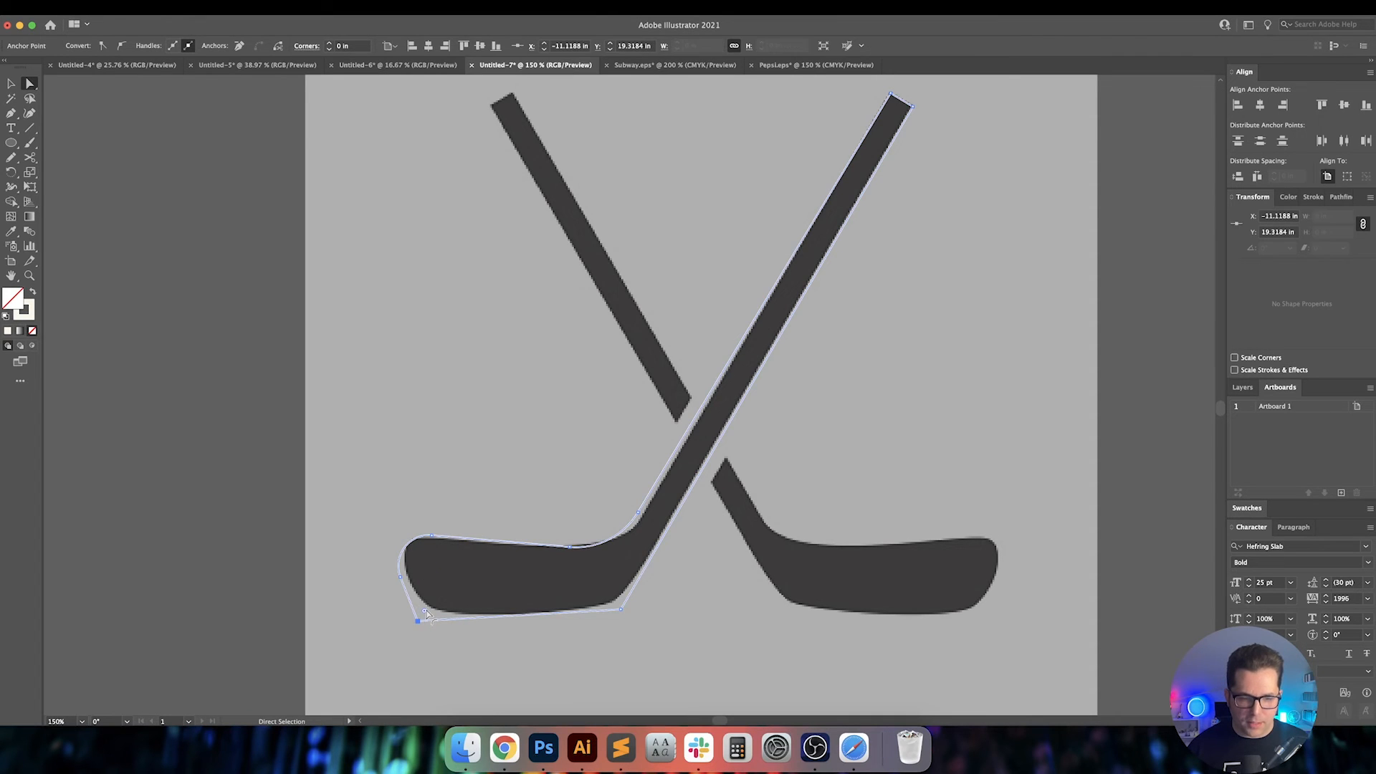
drag(424, 610, 463, 543)
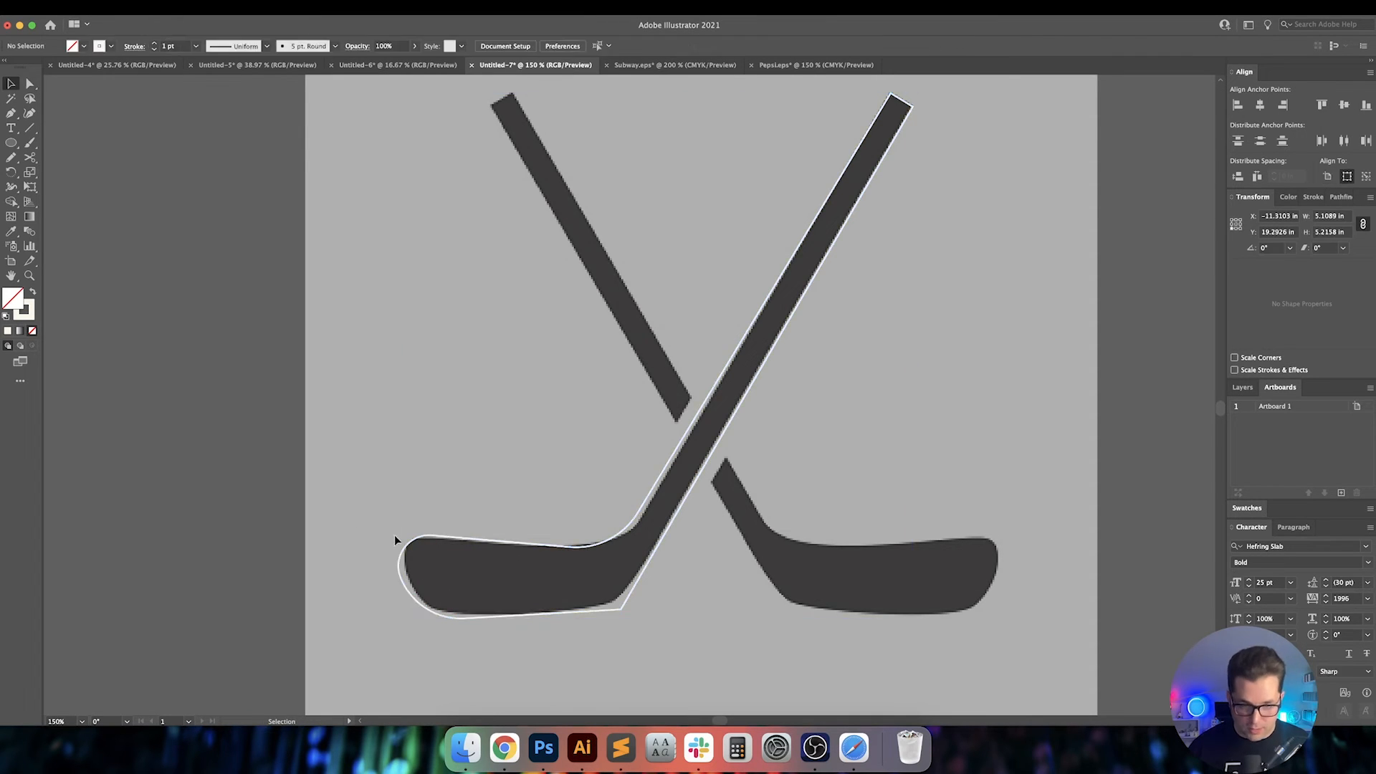
Round the lower heel corner of the stick outline to a radius of about 0.87 in
click(617, 599)
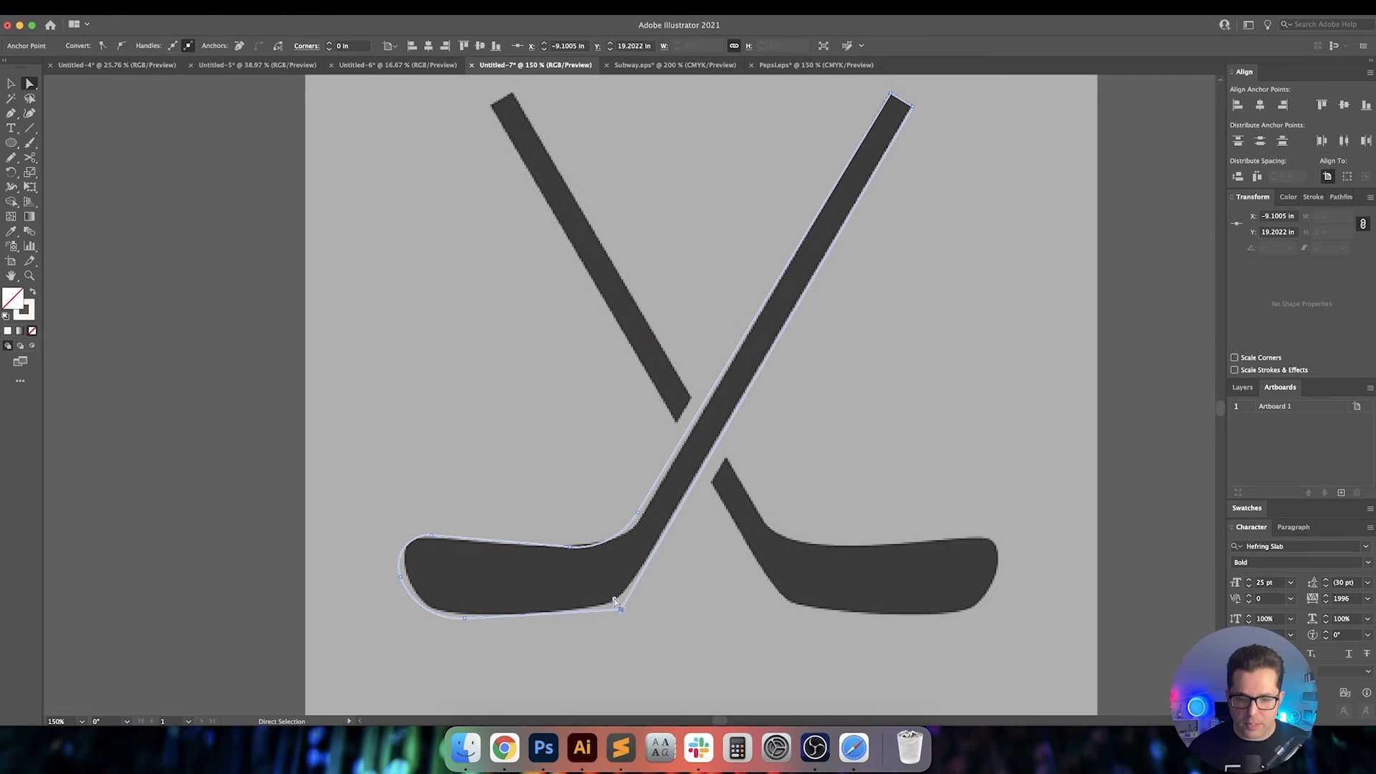
drag(614, 599, 545, 545)
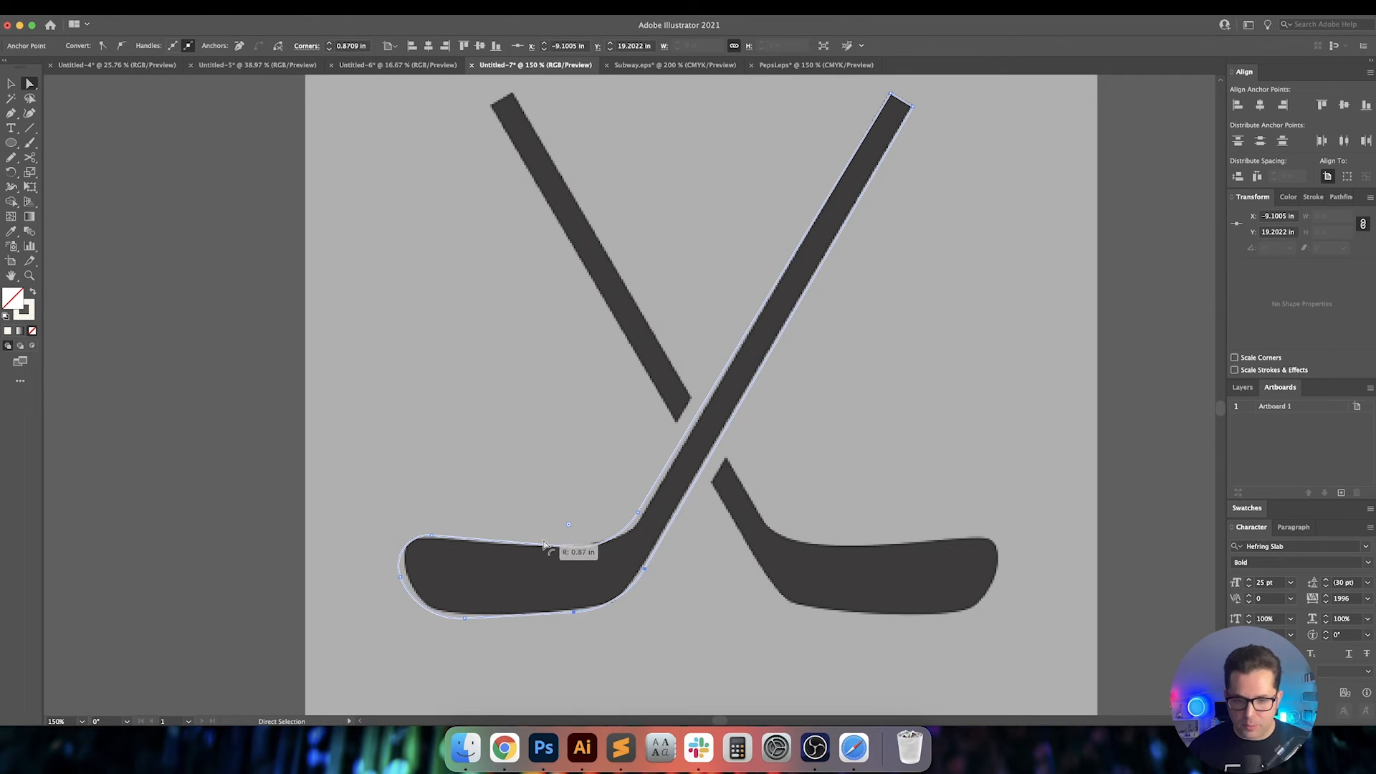
click(571, 478)
drag(572, 475, 479, 553)
Swap the traced stick's fill and stroke so it has a solid cream fill and no stroke
key(v)
mouse_move(514, 421)
mouse_down()
mouse_move(576, 271)
mouse_move(683, 478)
mouse_move(722, 463)
mouse_move(742, 494)
mouse_up()
key(shift+x)
click(684, 481)
Place a copy of the stick on the poster above the hole, enlarged to about 10.2 by 10.4 in
drag(742, 495, 584, 441)
scroll(785, 481, down, 2)
drag(953, 495, 331, 445)
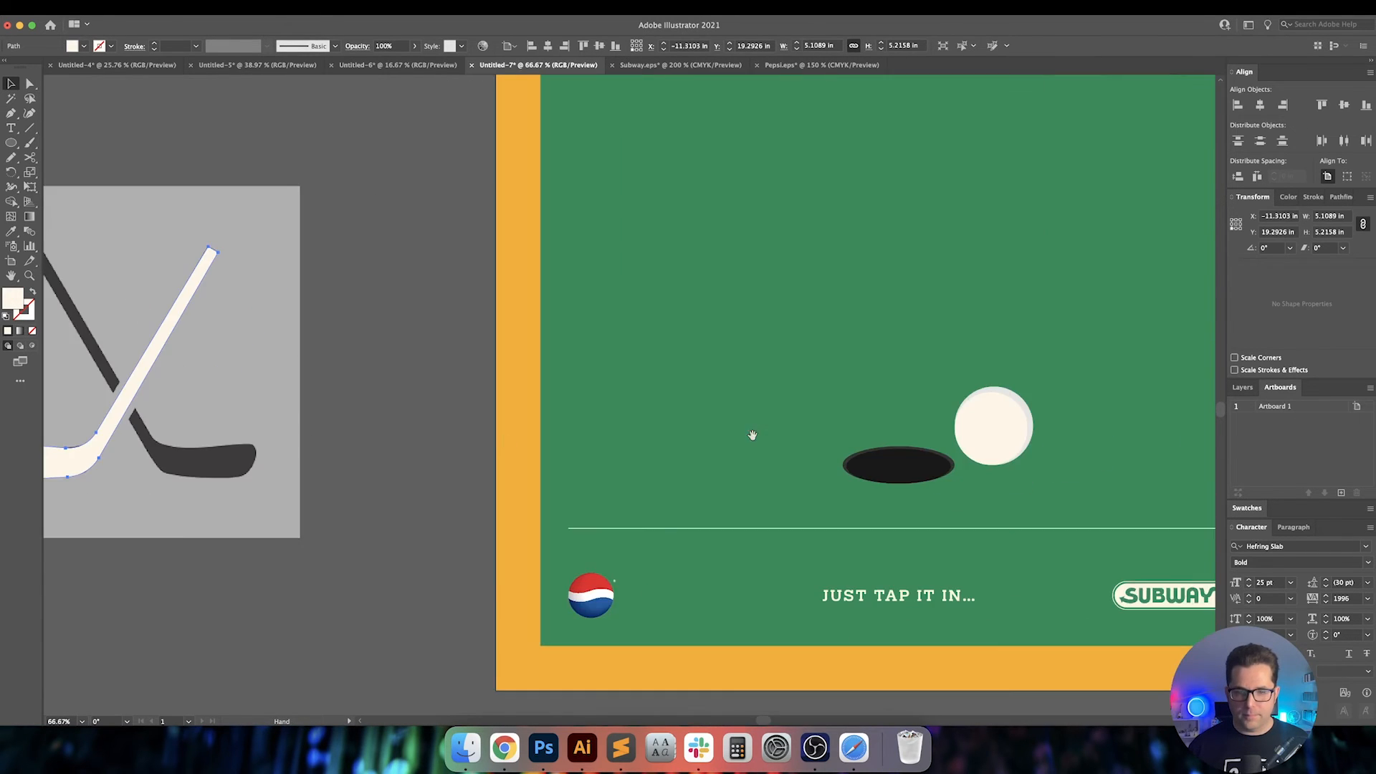
drag(972, 269, 559, 368)
key(super+x)
key(super+v)
drag(600, 414, 514, 273)
scroll(677, 428, down, 2)
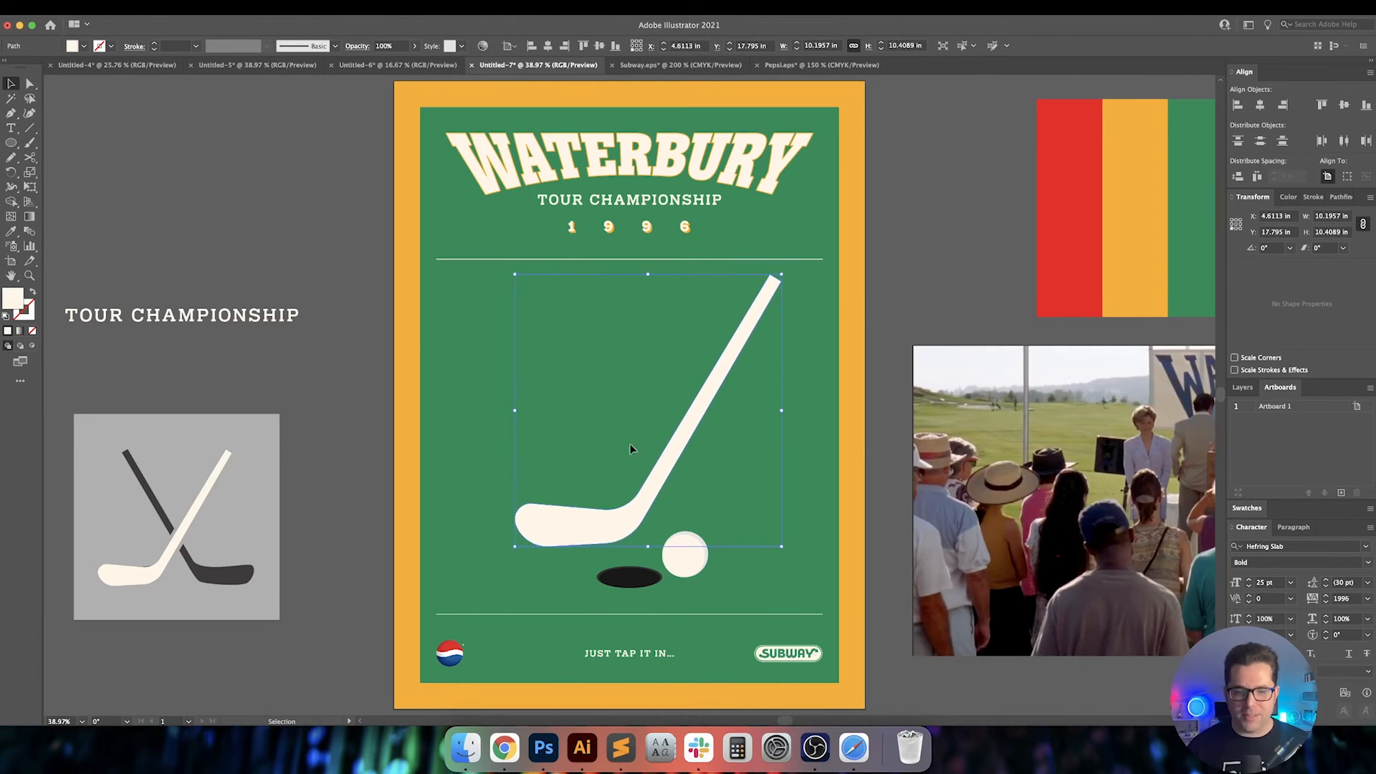
Shift the poster's stick slightly down toward the hole and fill it with the yellow-orange sampled from the poster border
mouse_move(678, 454)
mouse_down()
mouse_move(719, 458)
mouse_move(686, 475)
mouse_up()
key(i)
click(859, 396)
key(v)
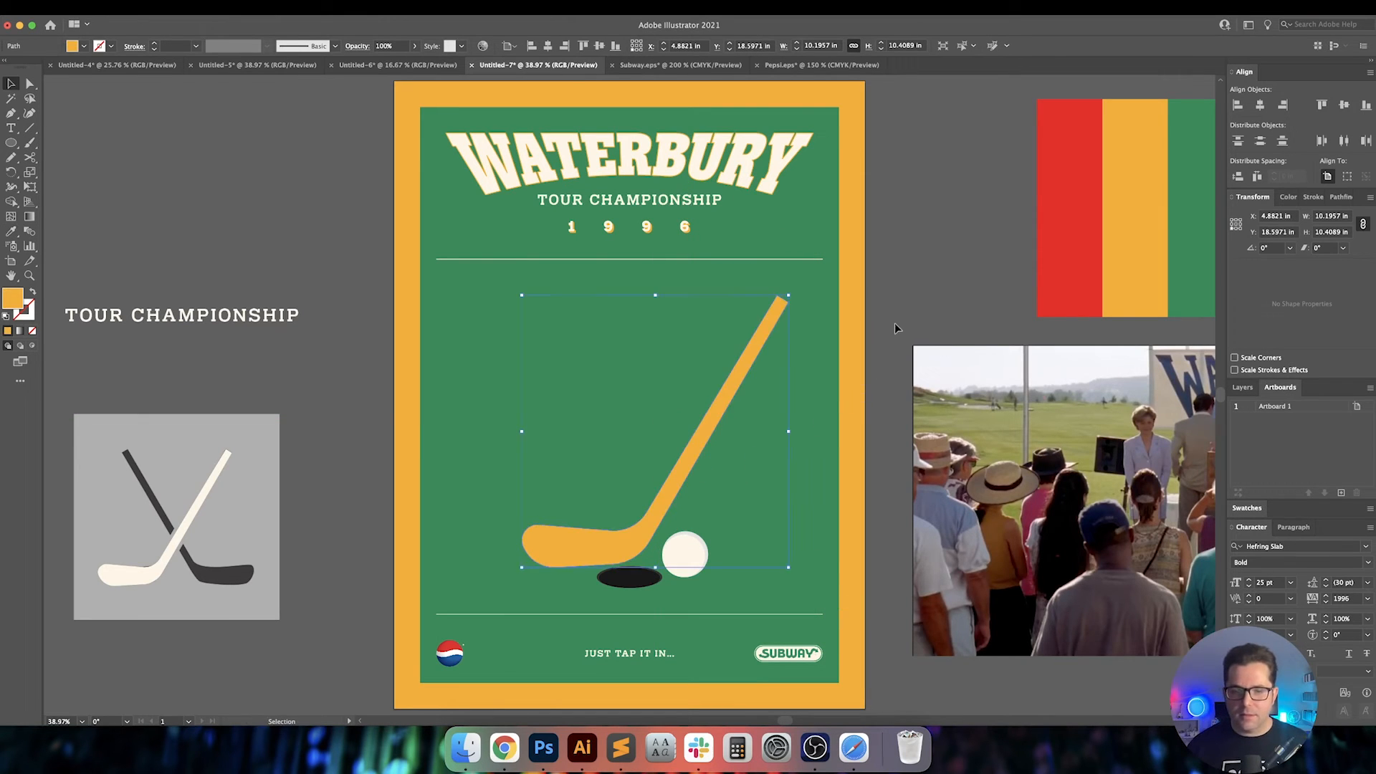
scroll(895, 323, right, 1)
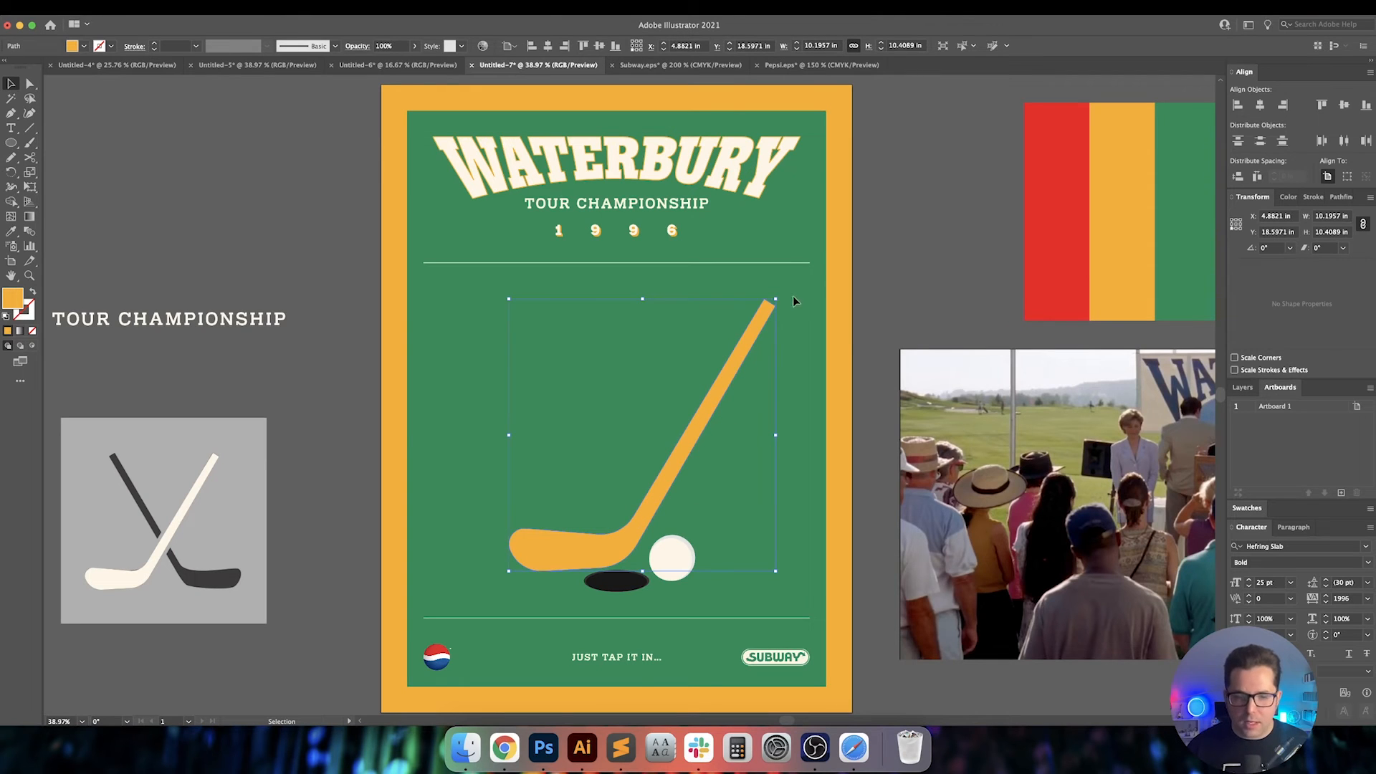
Rotate the hockey stick counterclockwise by about 2.5° and reset its bounding box
drag(786, 299, 774, 295)
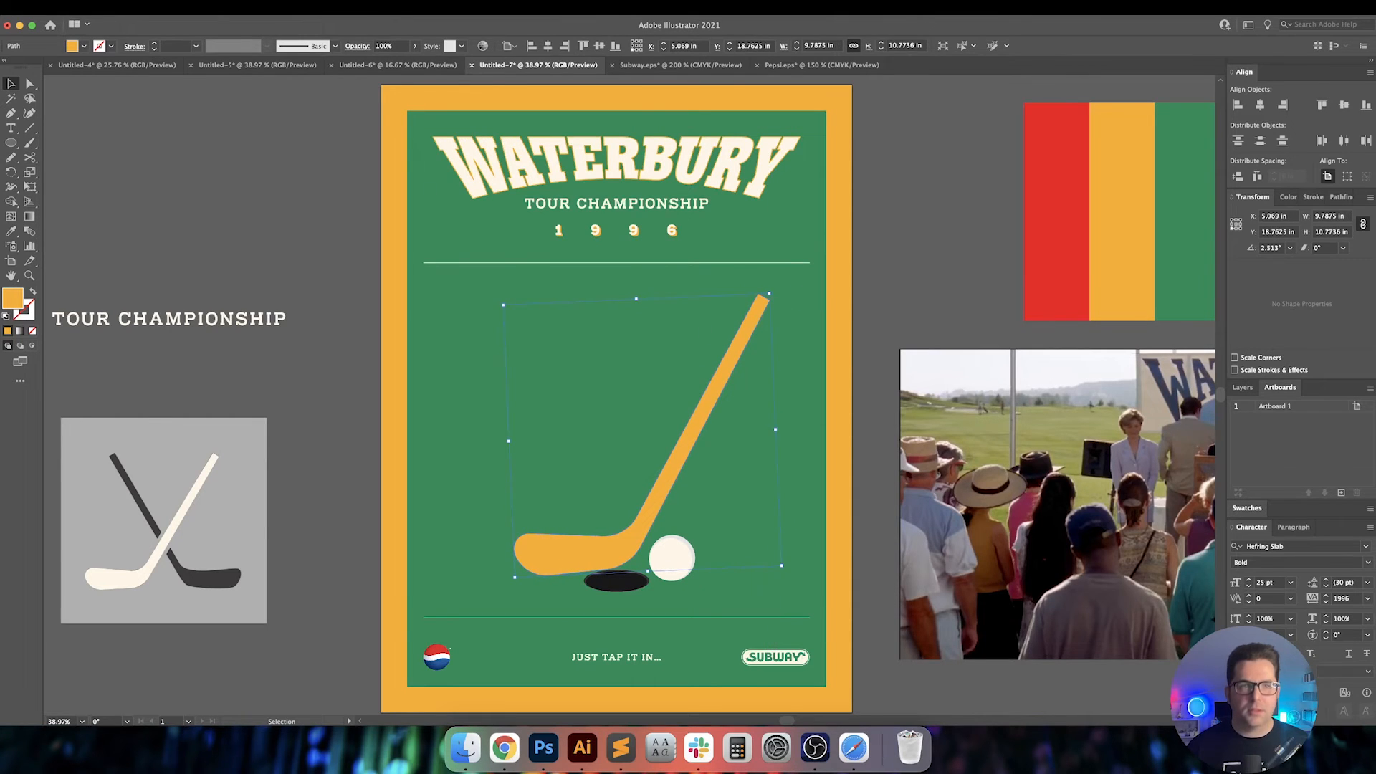
click(148, 9)
mouse_move(159, 25)
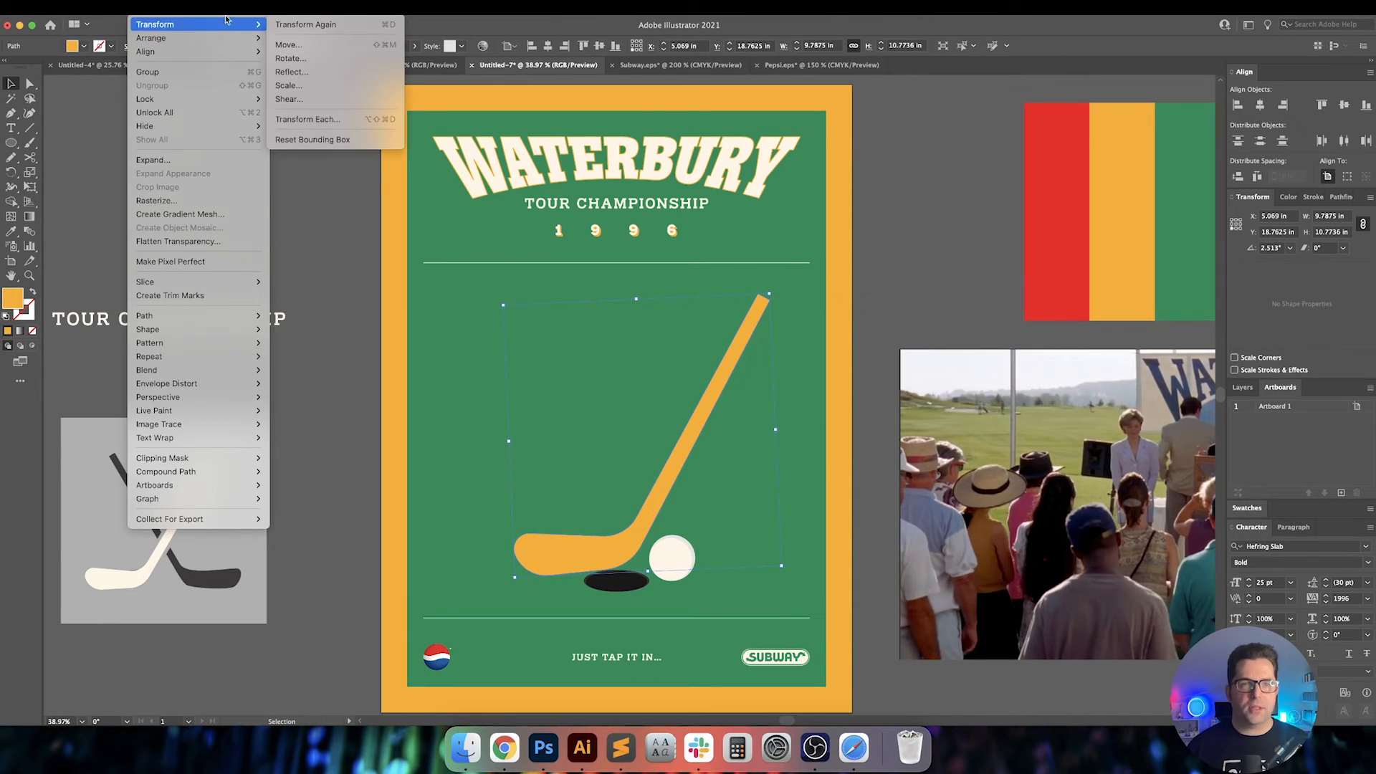
click(330, 138)
click(746, 460)
scroll(735, 457, right, 1)
scroll(735, 458, left, 2)
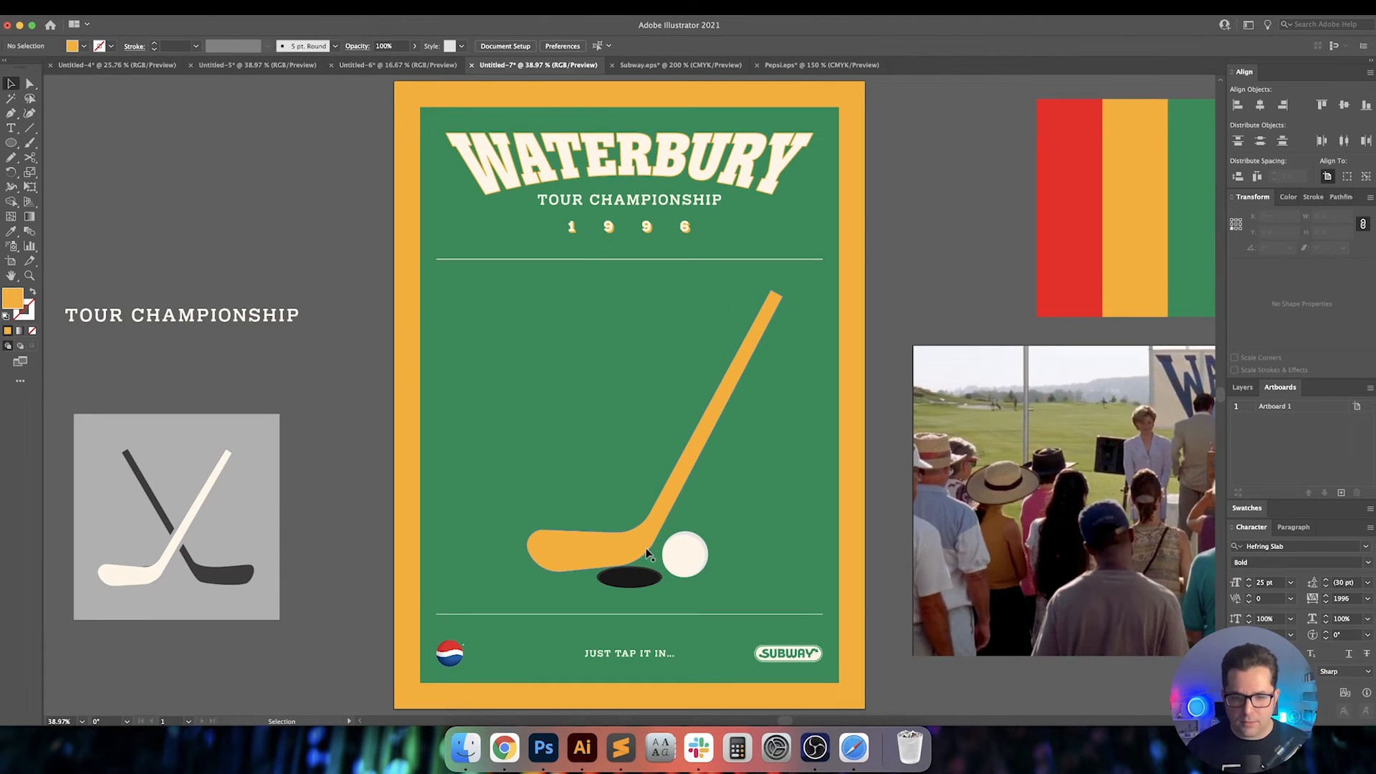
Enlarge the stick to about 10.86 by 11.95 in so its handle reaches the upper divider line, and shift it left
click(762, 343)
drag(783, 293, 812, 260)
drag(646, 540, 612, 539)
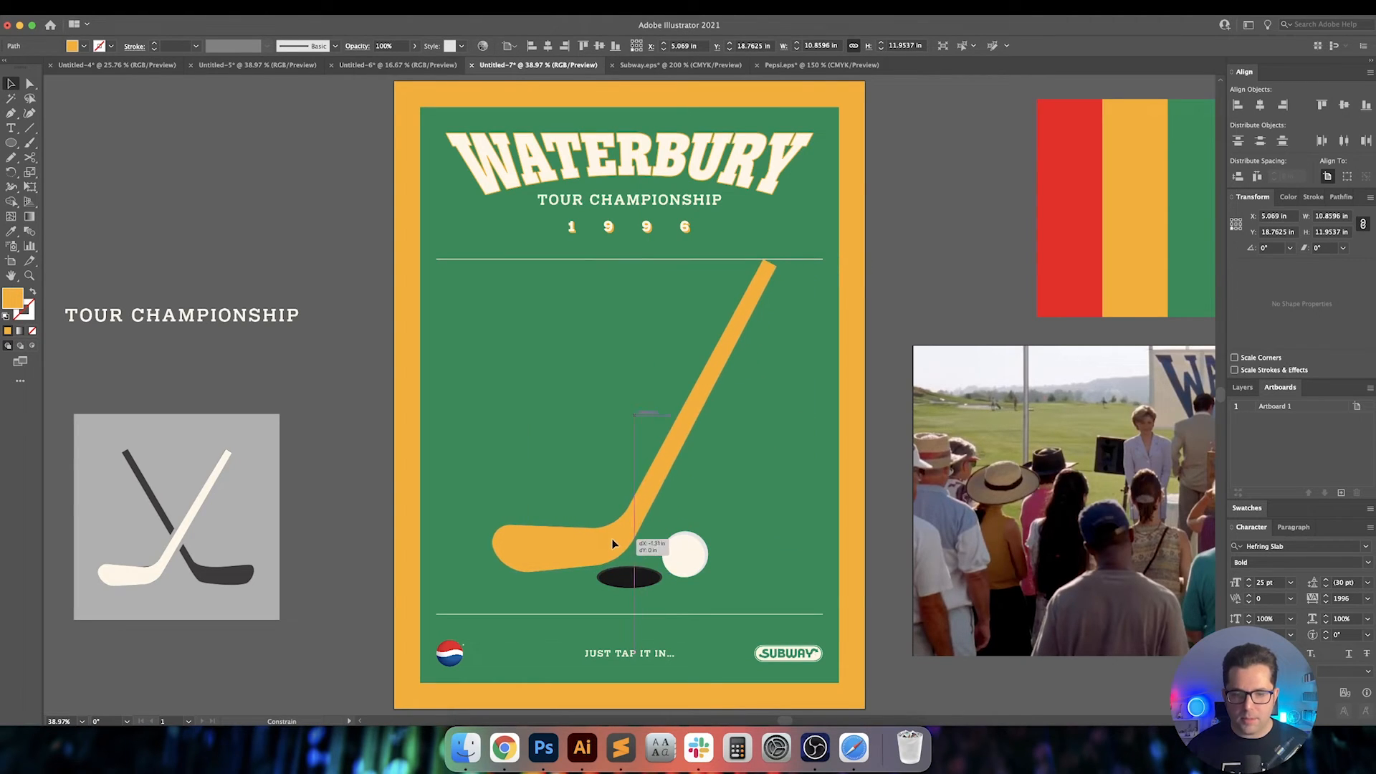
Move the shaded golf ball horizontally to sit in front of the stick's blade, left of the hole
click(683, 553)
click(739, 535)
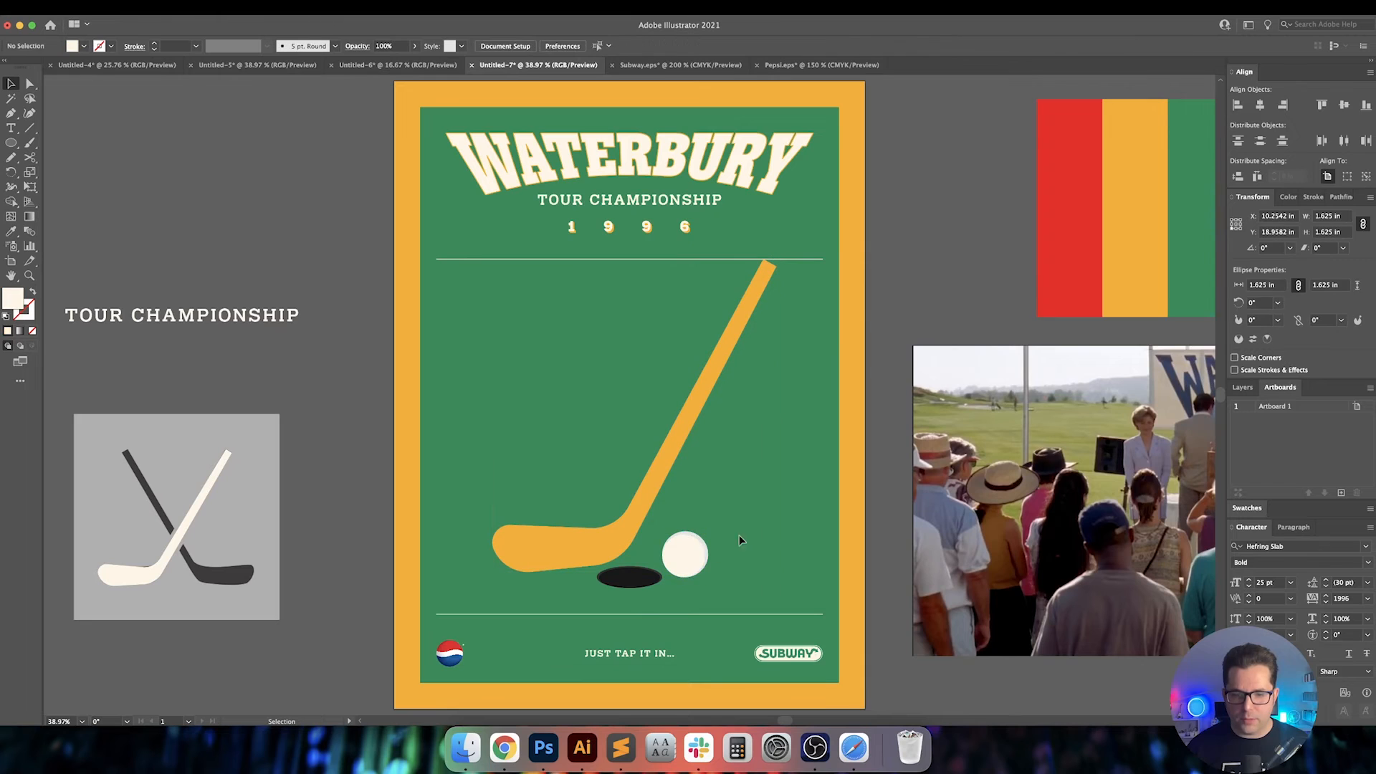
click(694, 562)
drag(694, 562, 580, 566)
click(710, 559)
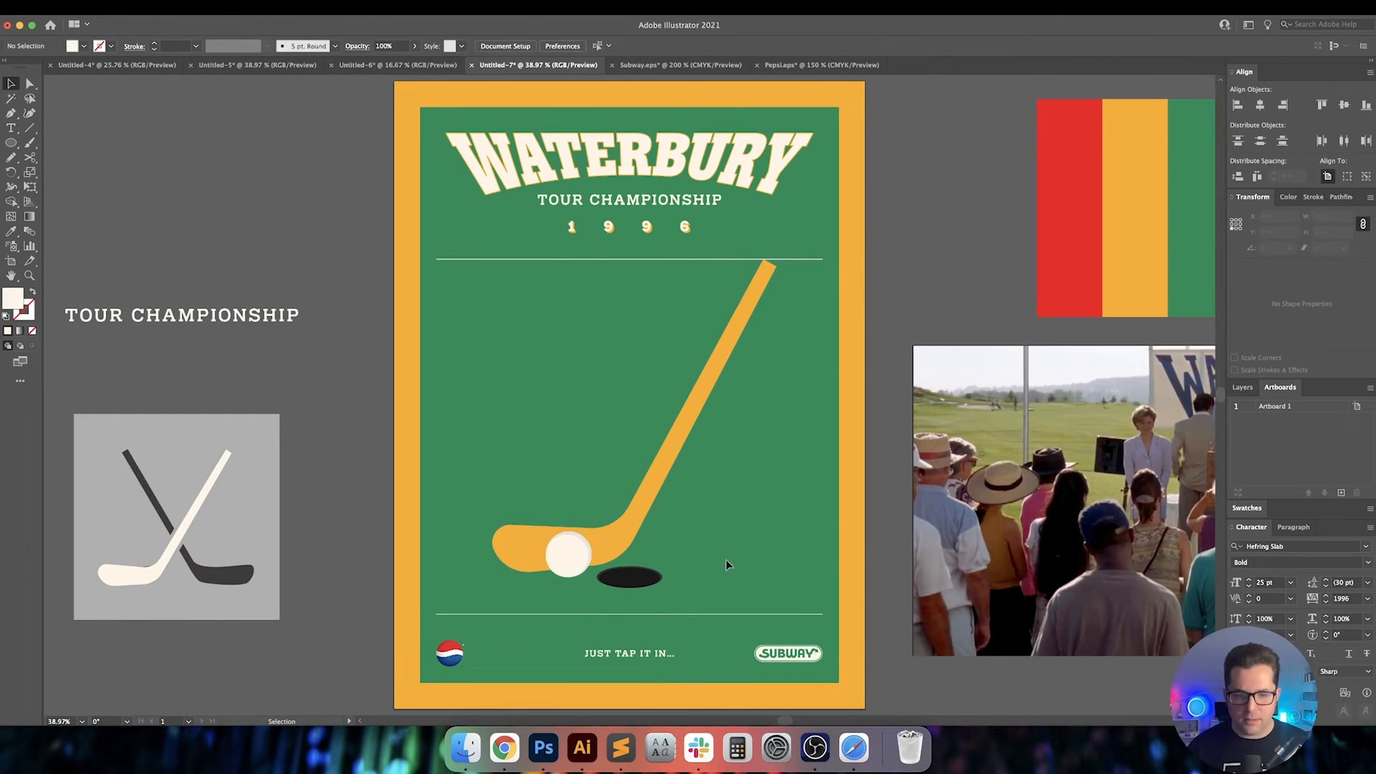
scroll(689, 566, up, 1)
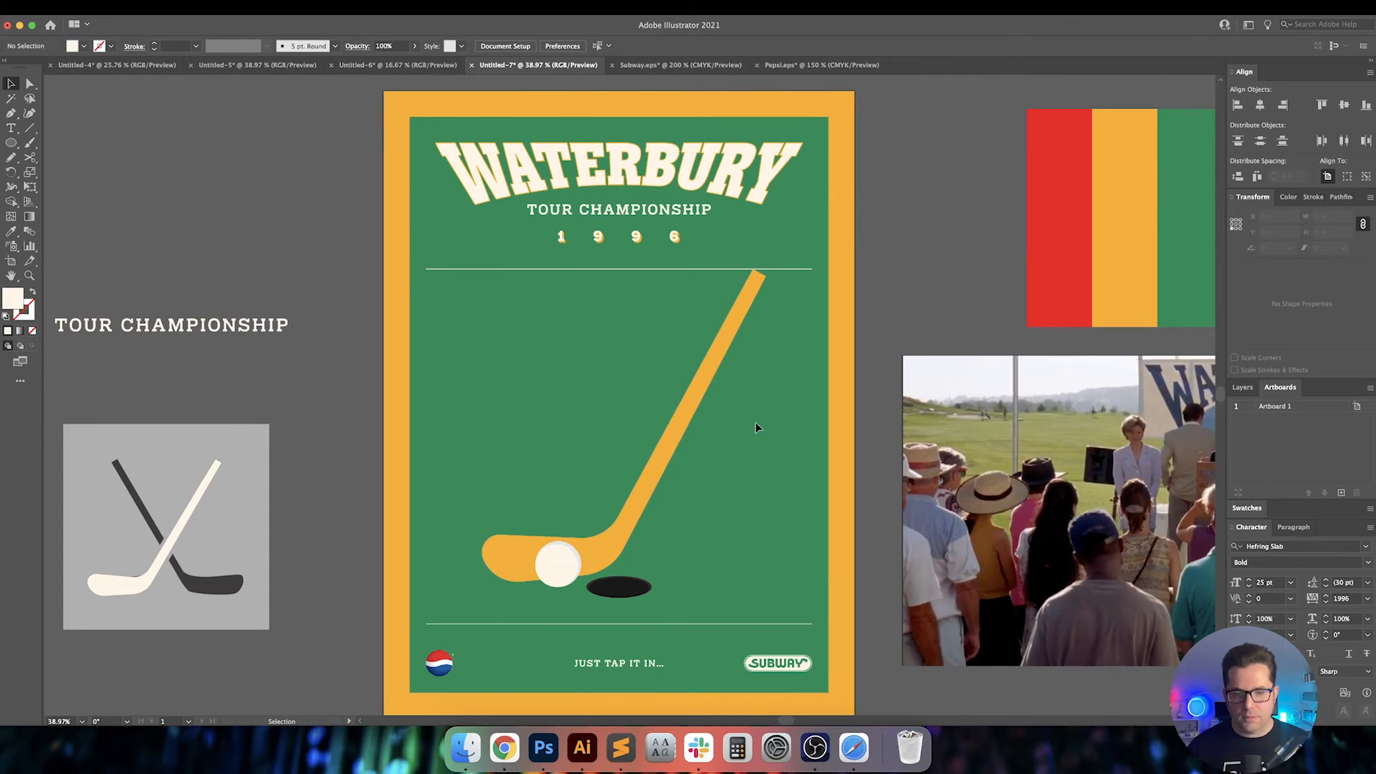
Arrange the upper divider line in front of the hockey stick's handle end
scroll(755, 423, right, 3)
scroll(713, 360, up, 10)
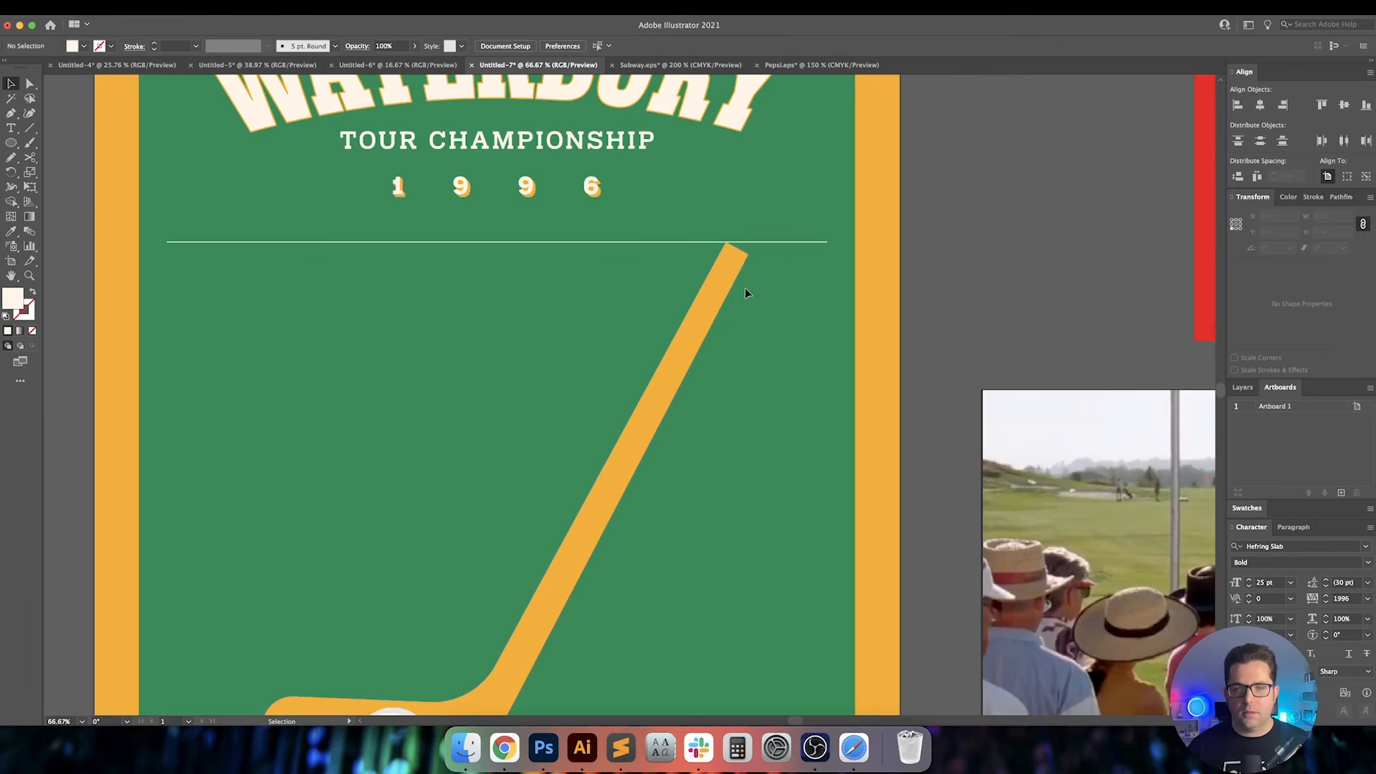
scroll(719, 351, up, 3)
key(a)
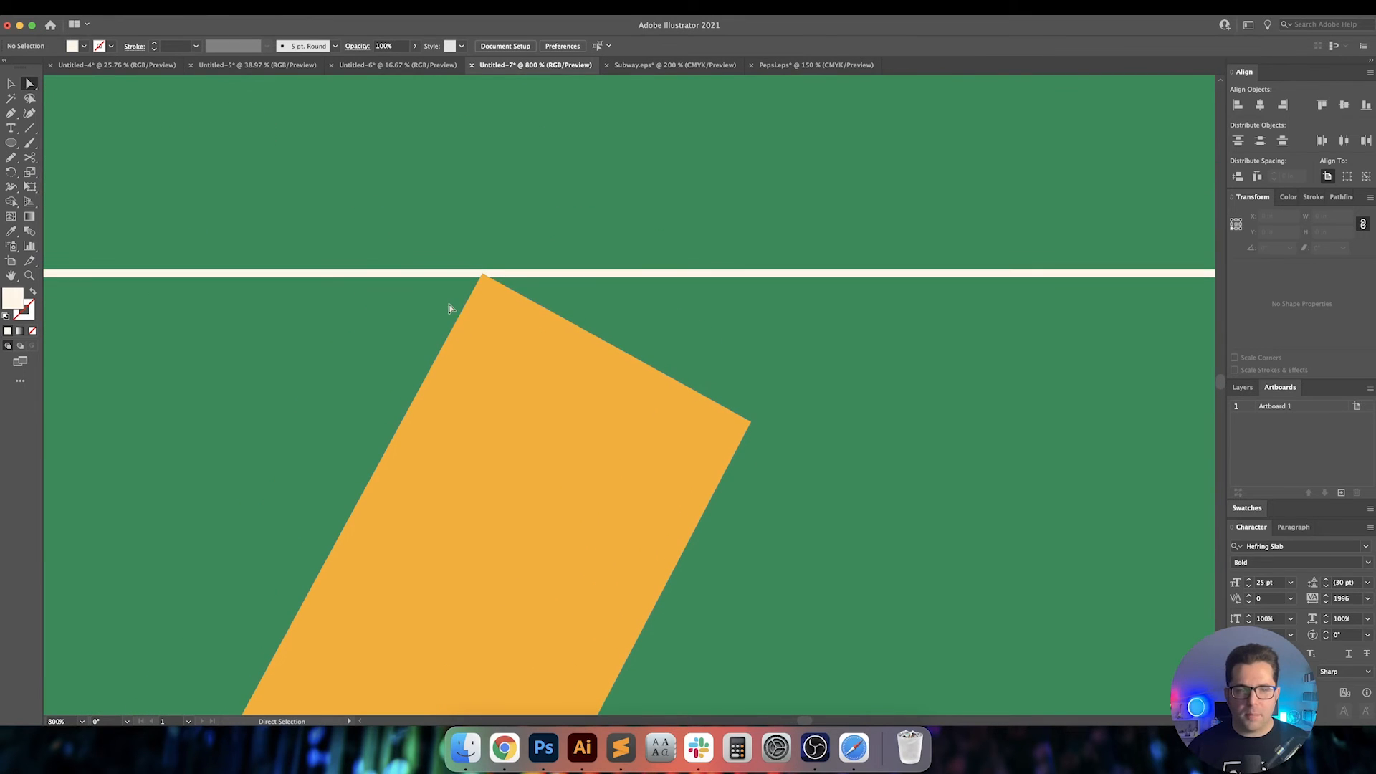
click(484, 273)
key(v)
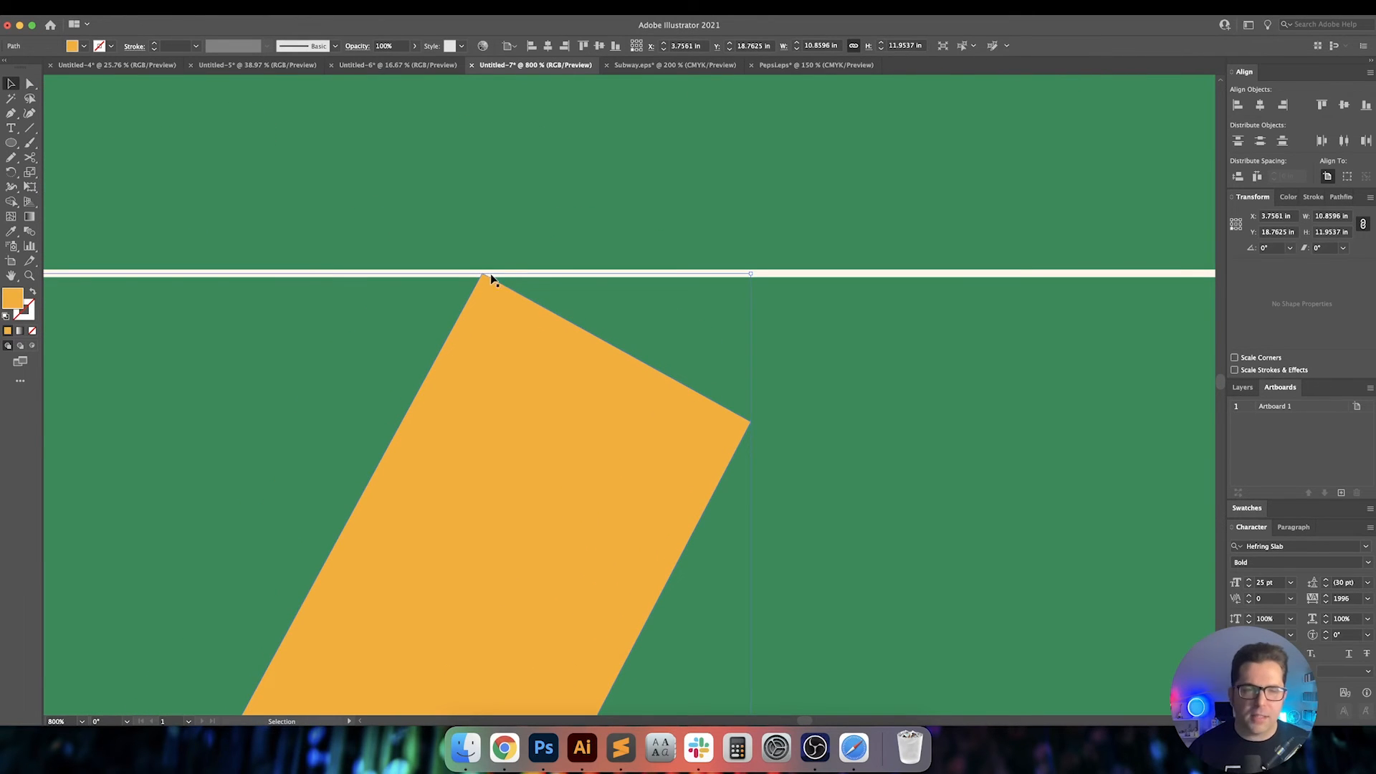
click(542, 276)
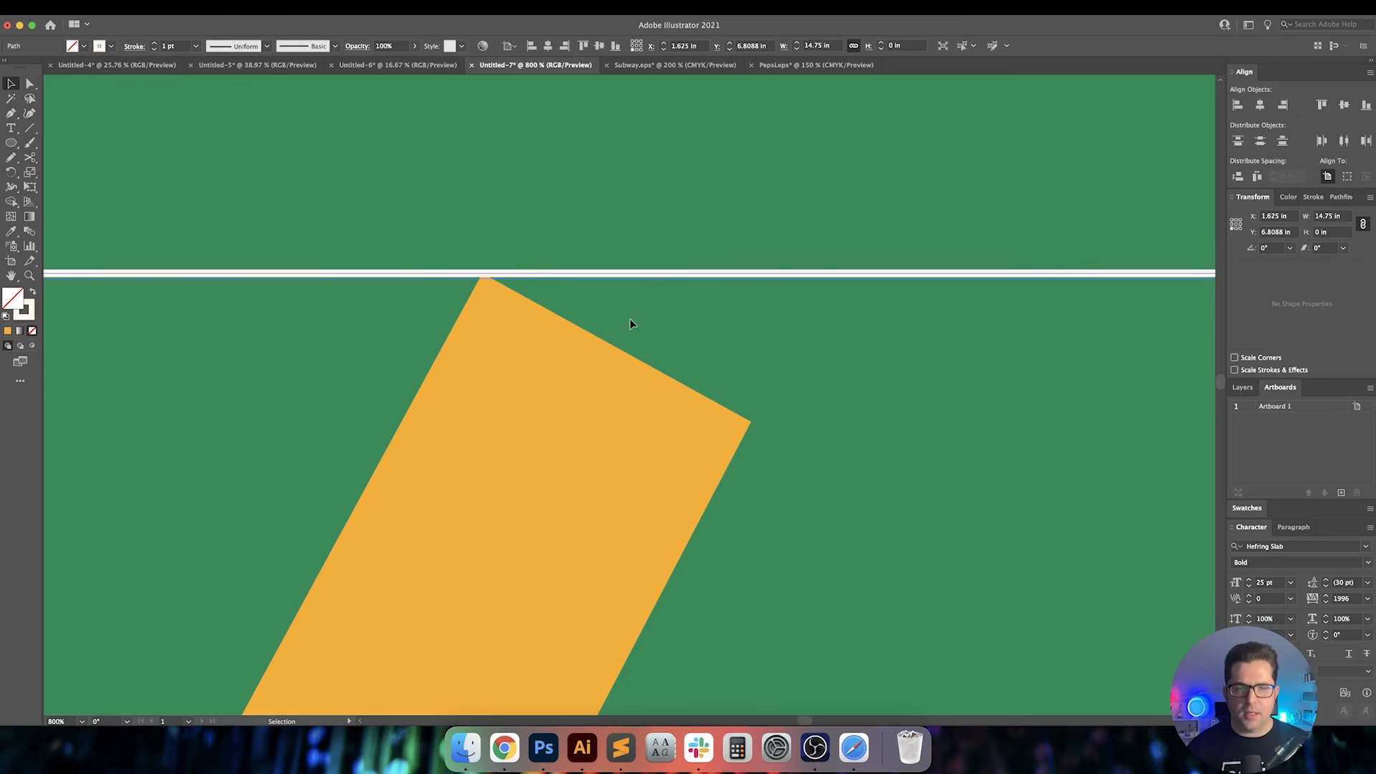
key(super+[)
click(674, 344)
Extend the lower corner of the handle end along the shaft's edge up to the divider line, using Outline view for accuracy
key(a)
click(750, 422)
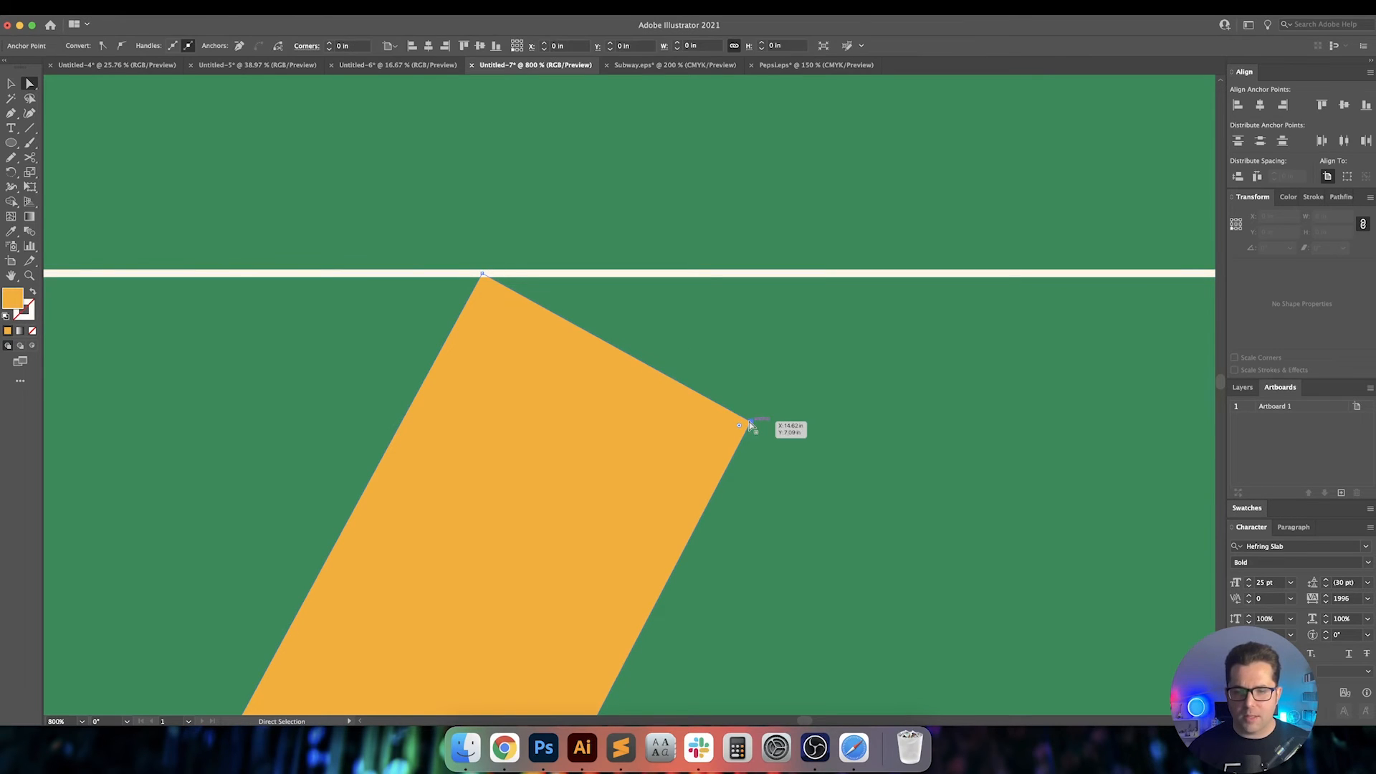
drag(750, 423, 785, 356)
key(super+z)
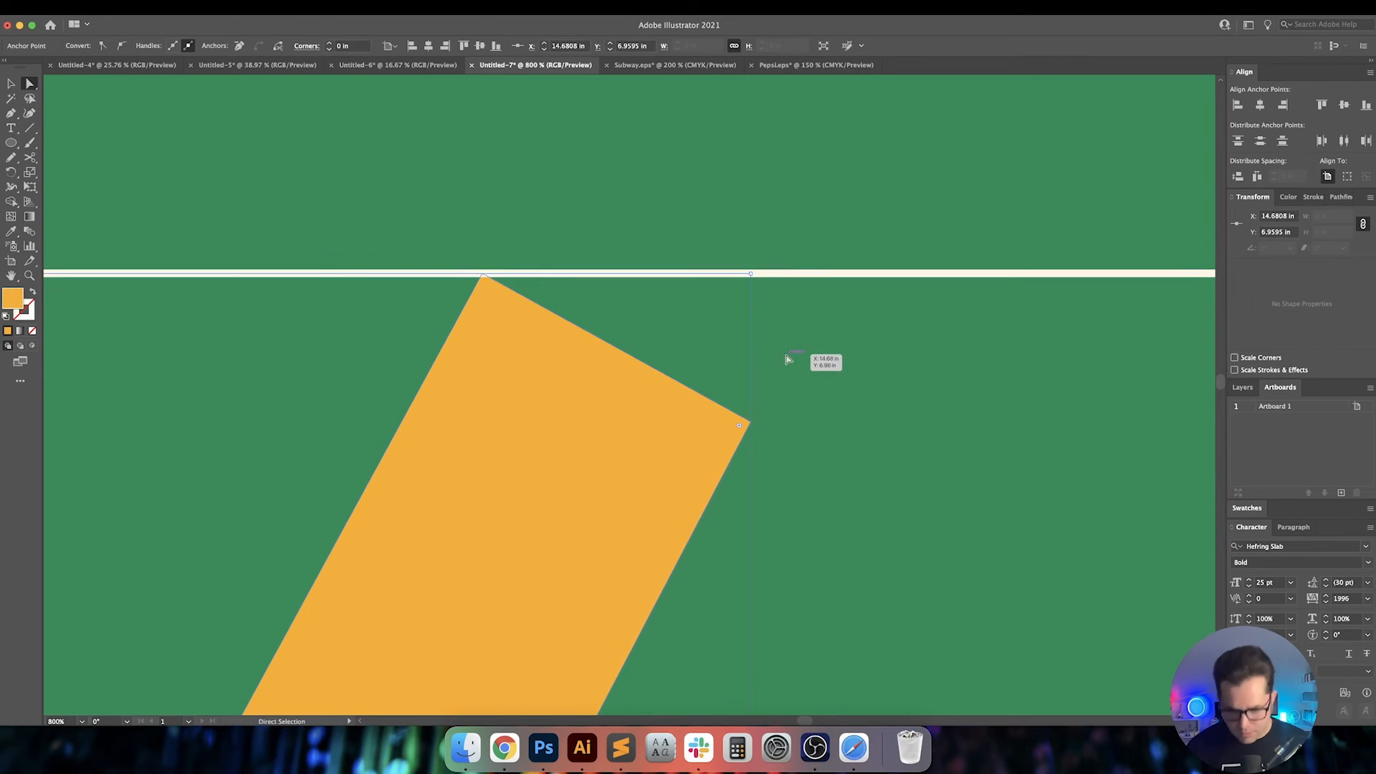
key(super+y)
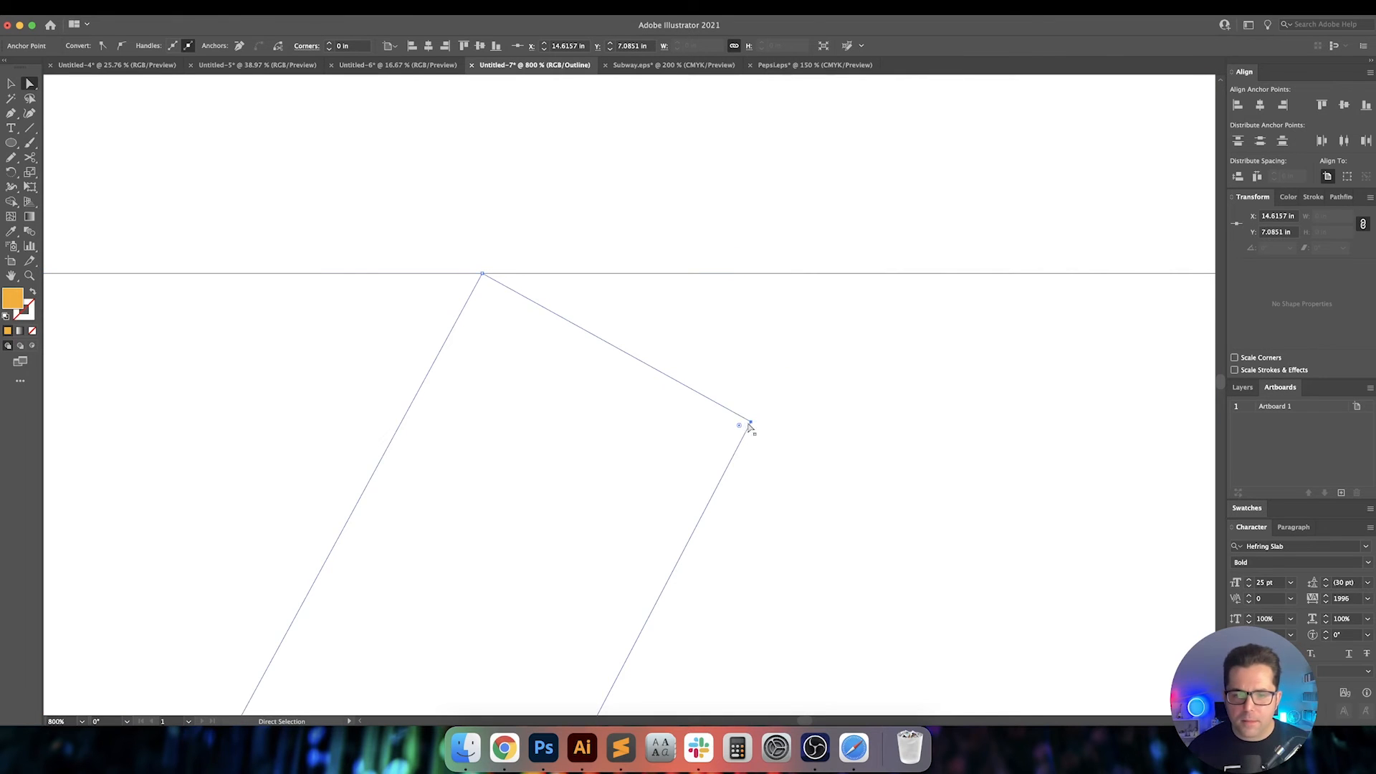
drag(749, 422, 828, 275)
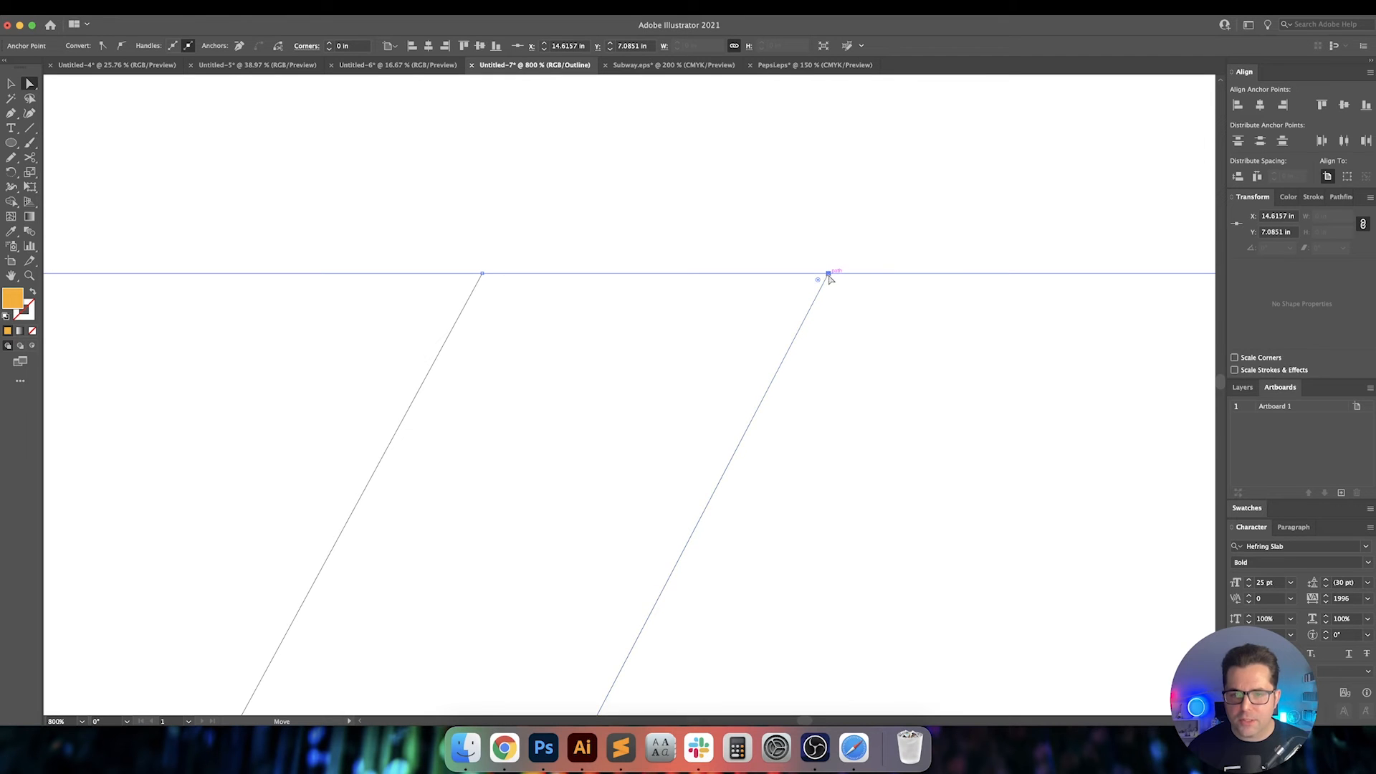
click(858, 349)
key(super+y)
key(v)
key(super+minus)
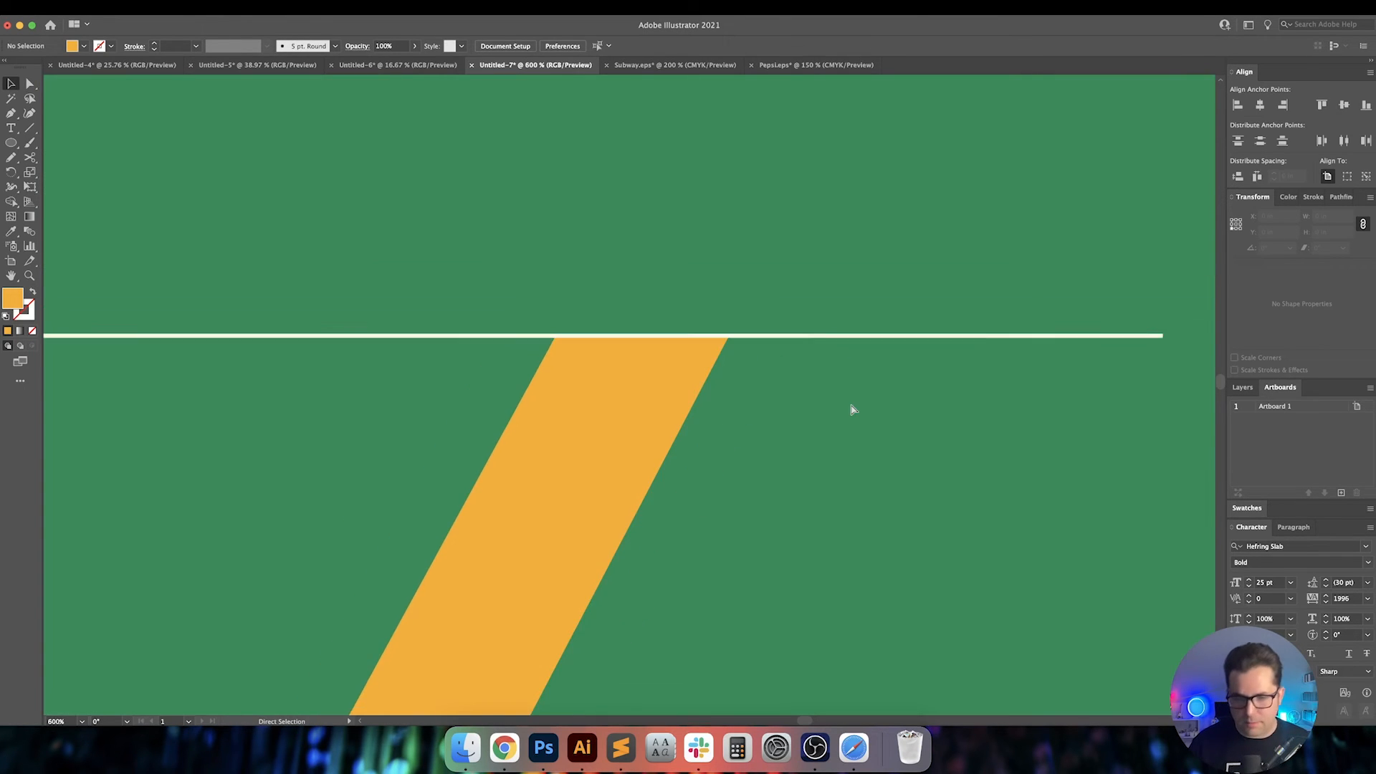
key(super+0)
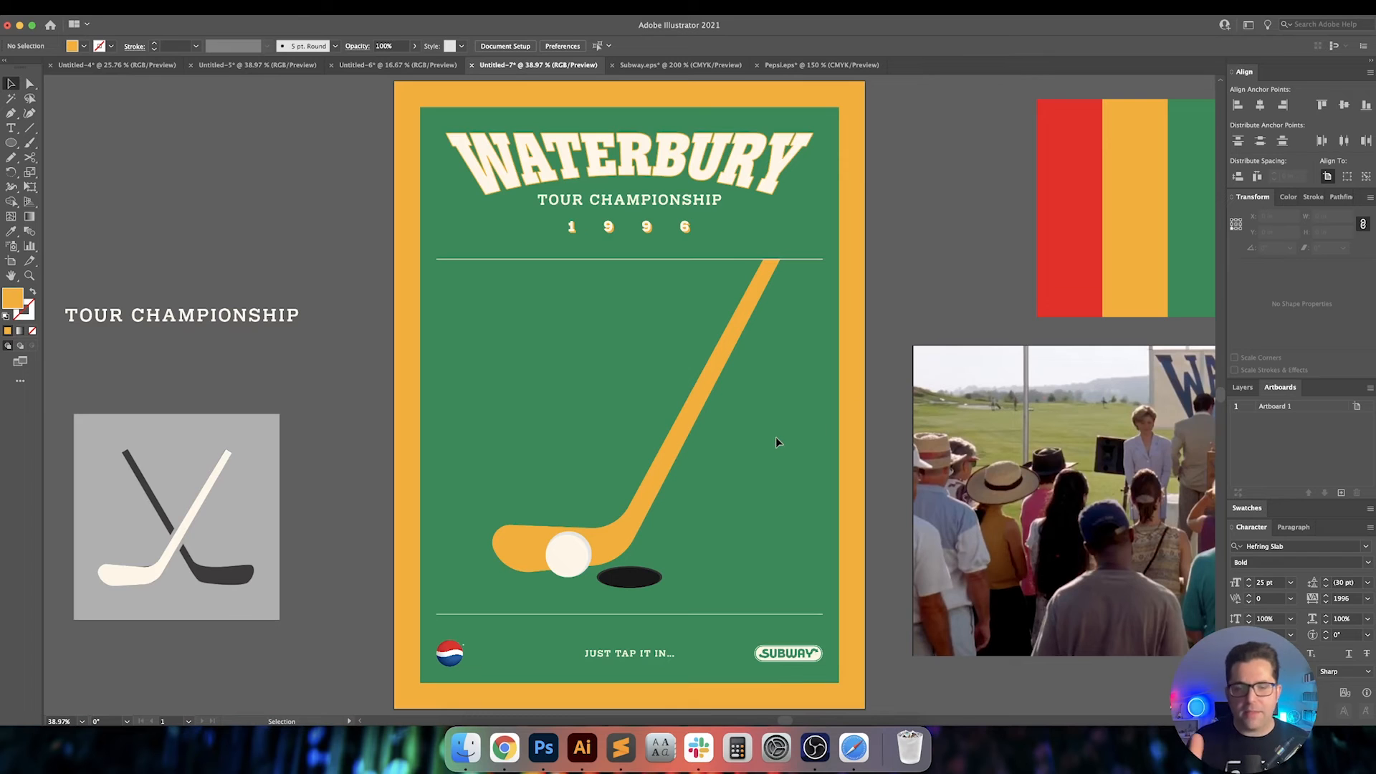
drag(763, 483, 750, 482)
click(907, 342)
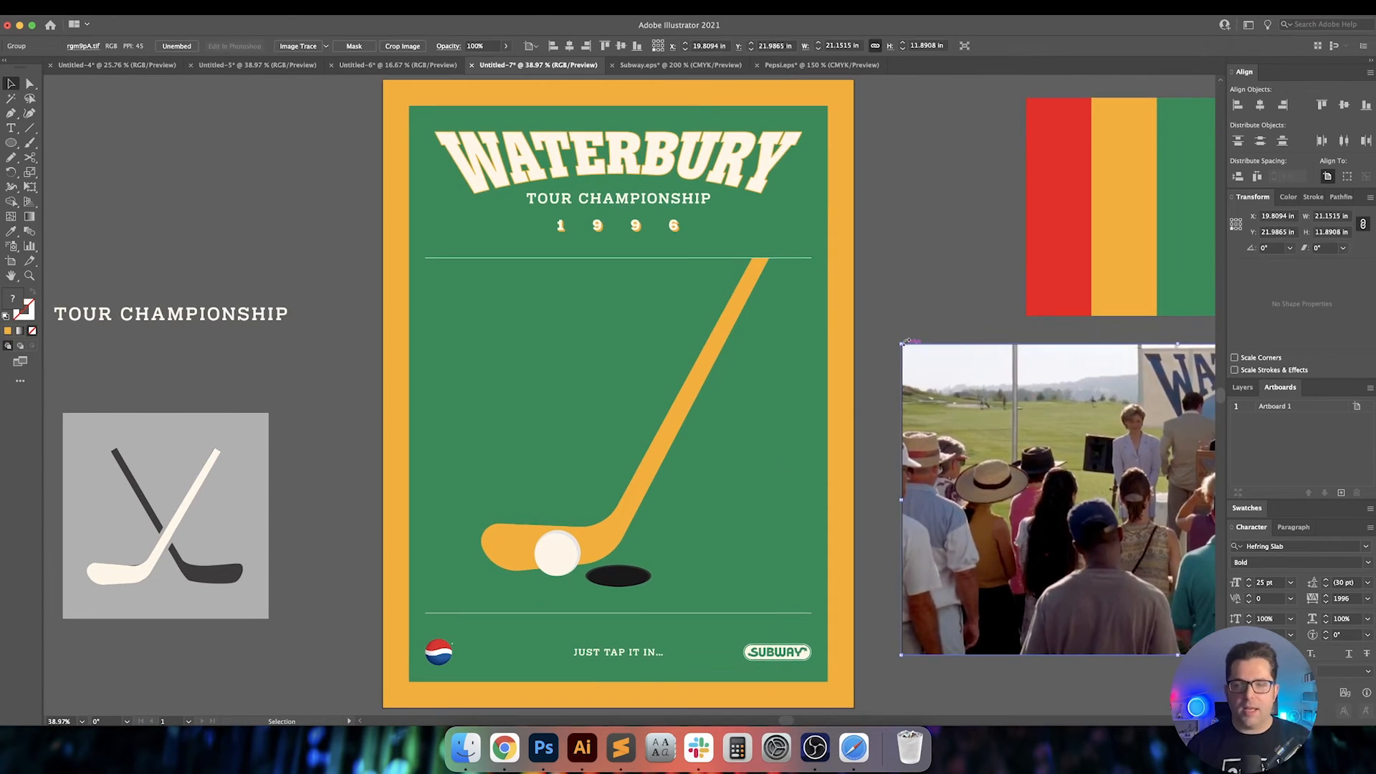
click(926, 312)
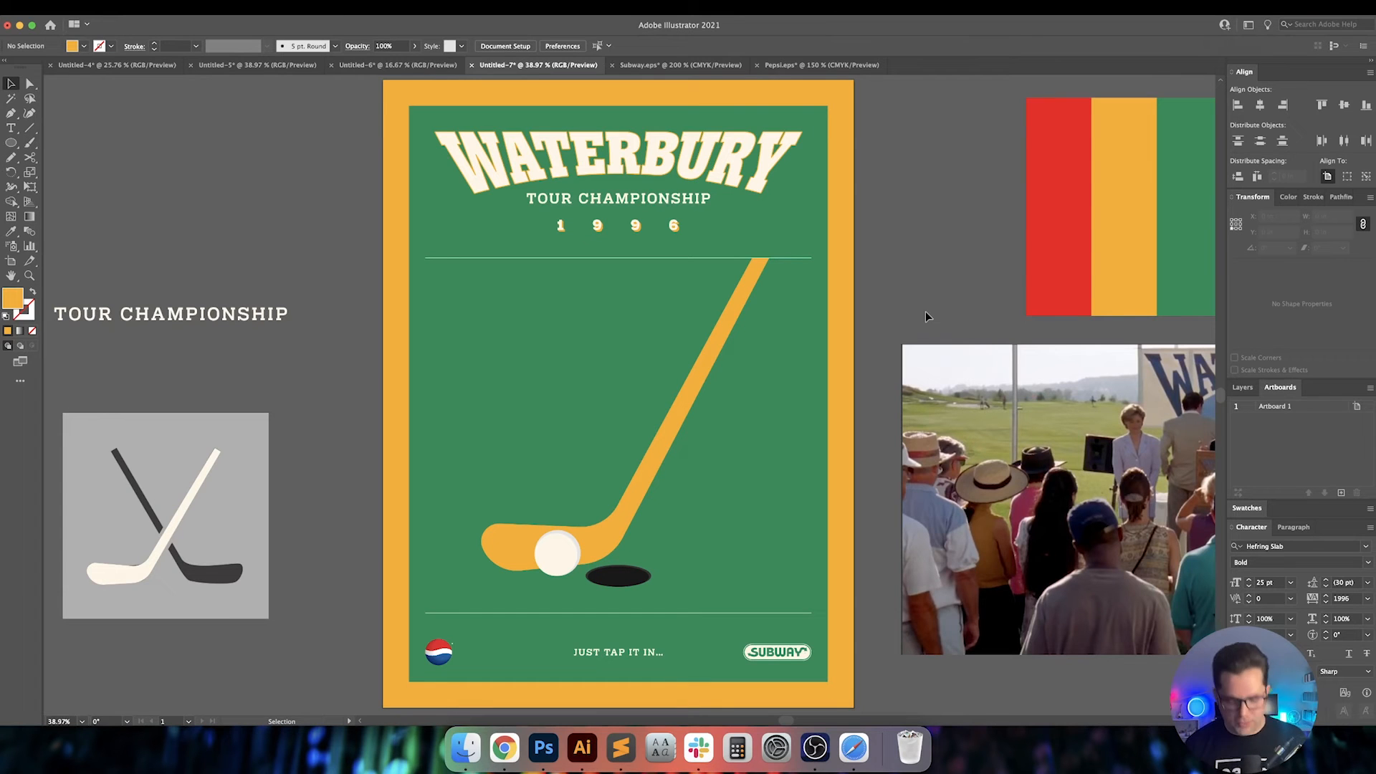
key(space)
scroll(926, 312, up, 1)
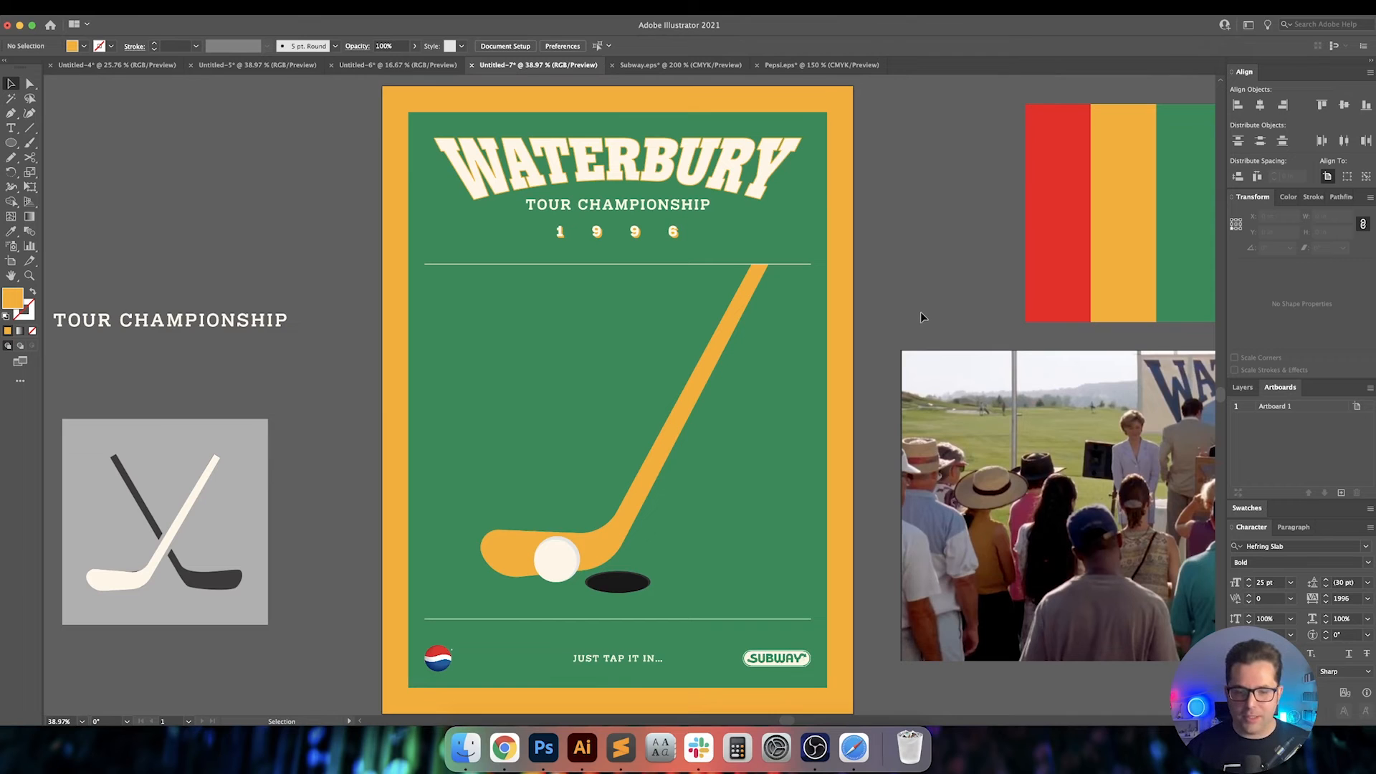
scroll(920, 312, down, 1)
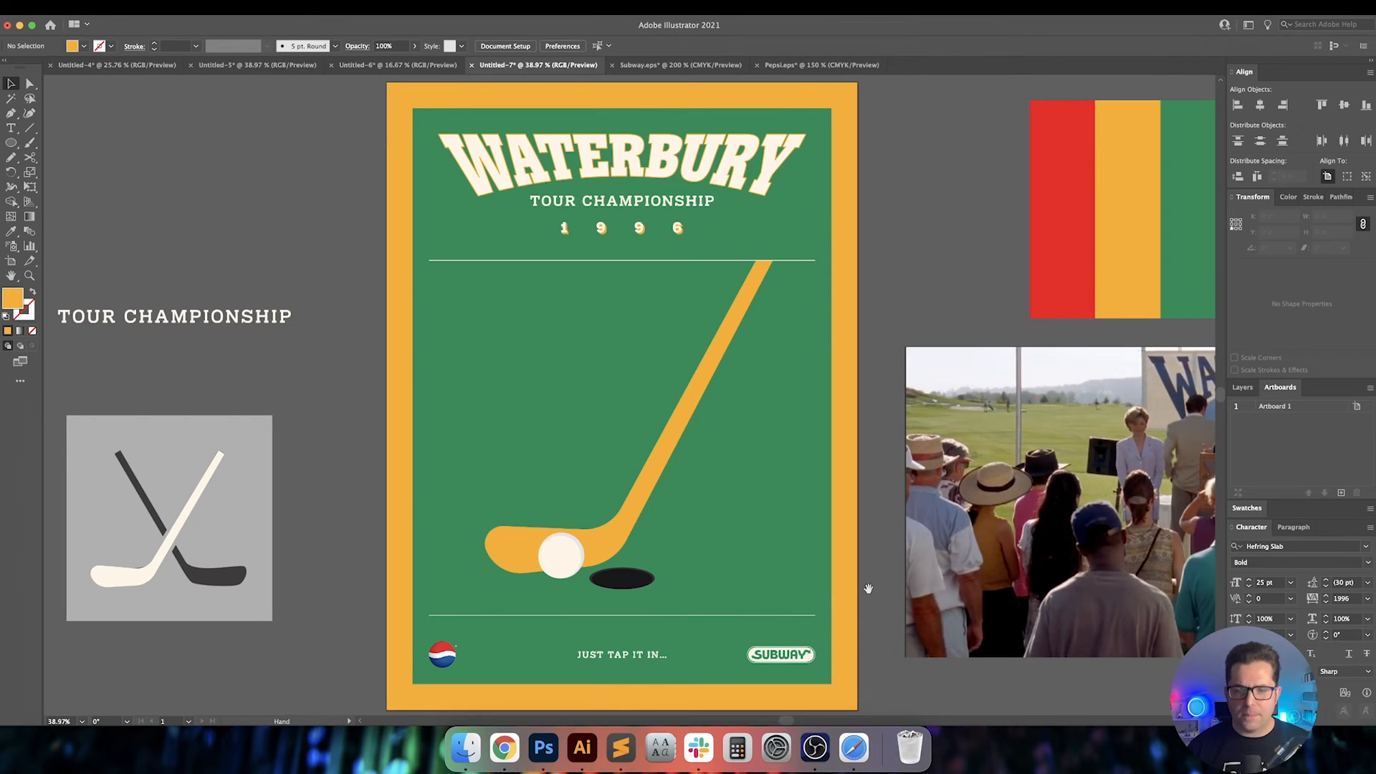
Group the footer row made up of the Pepsi logo, the tagline and the Subway logo
scroll(871, 595, up, 1)
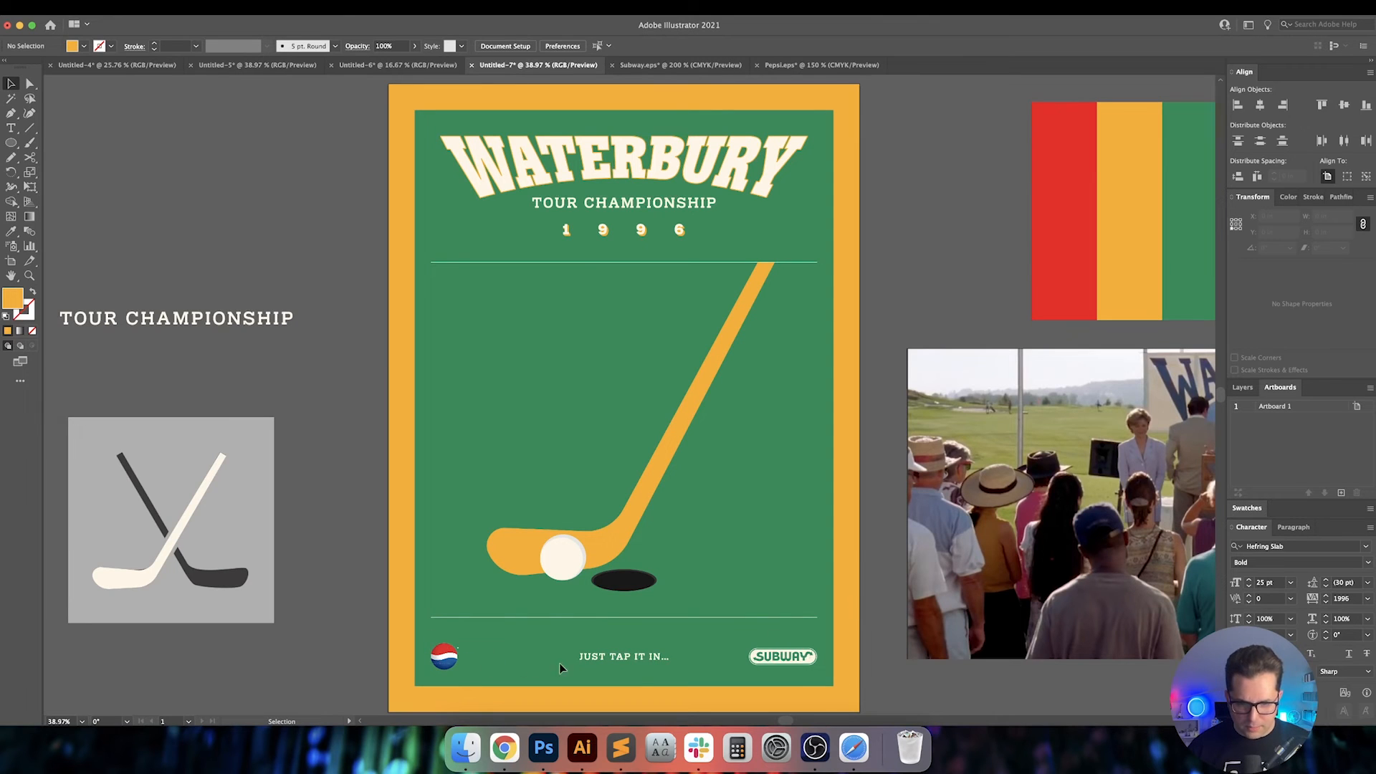
drag(825, 676, 826, 676)
key(super+g)
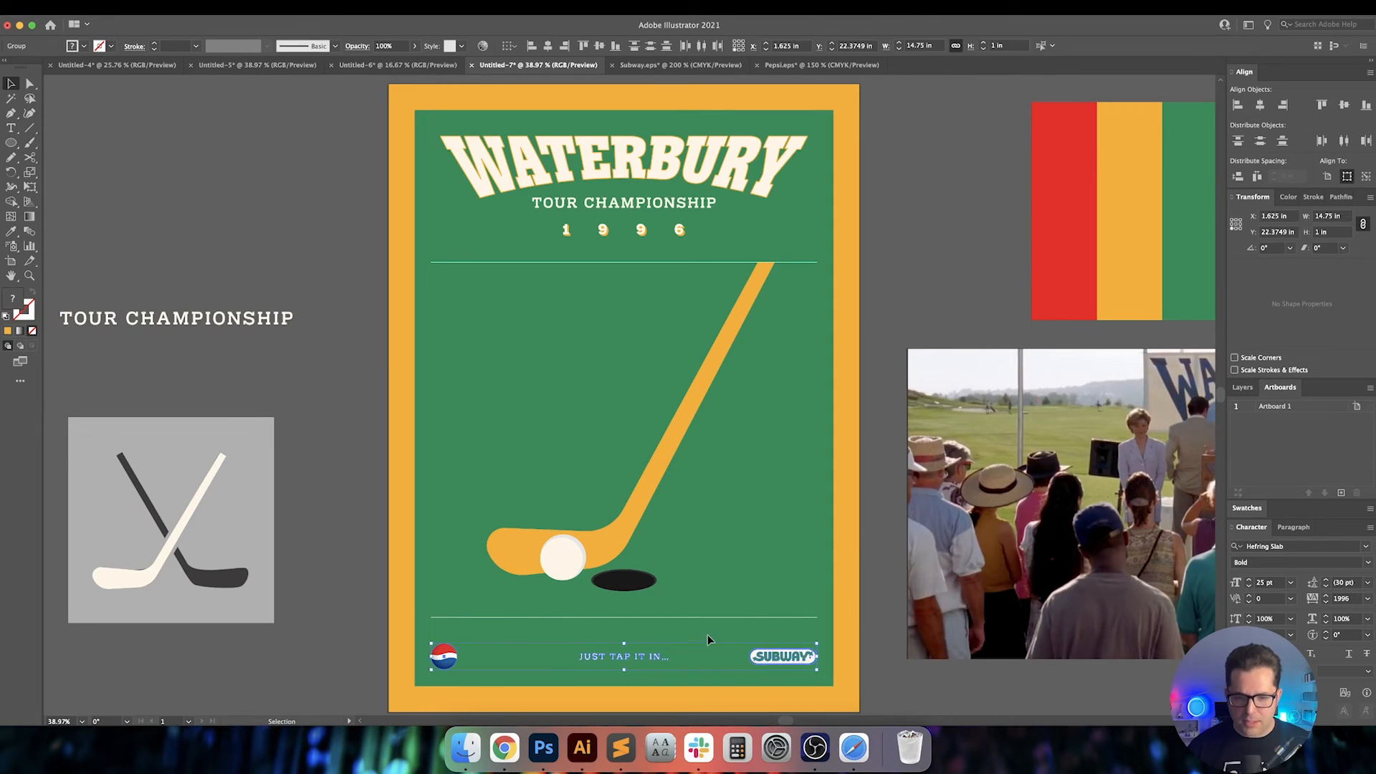
click(657, 656)
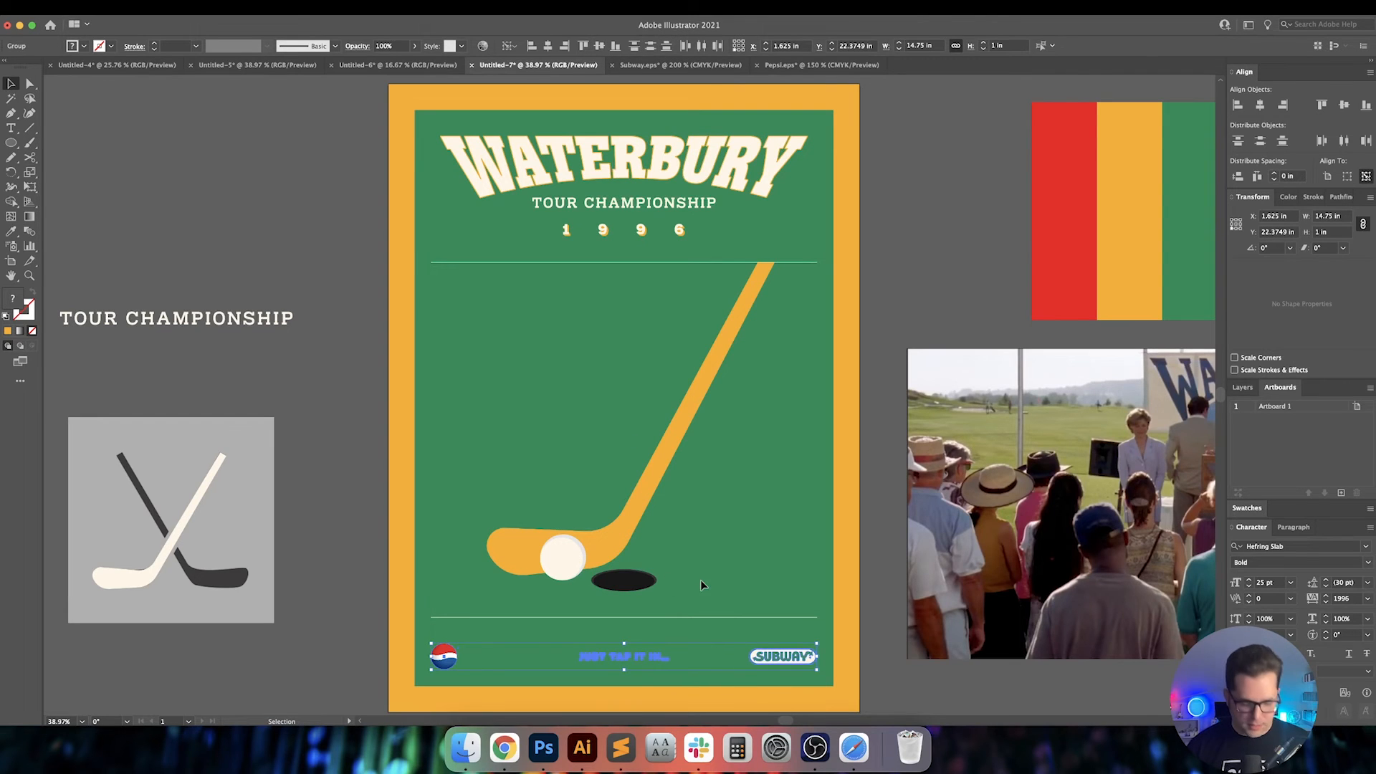
key(super+g)
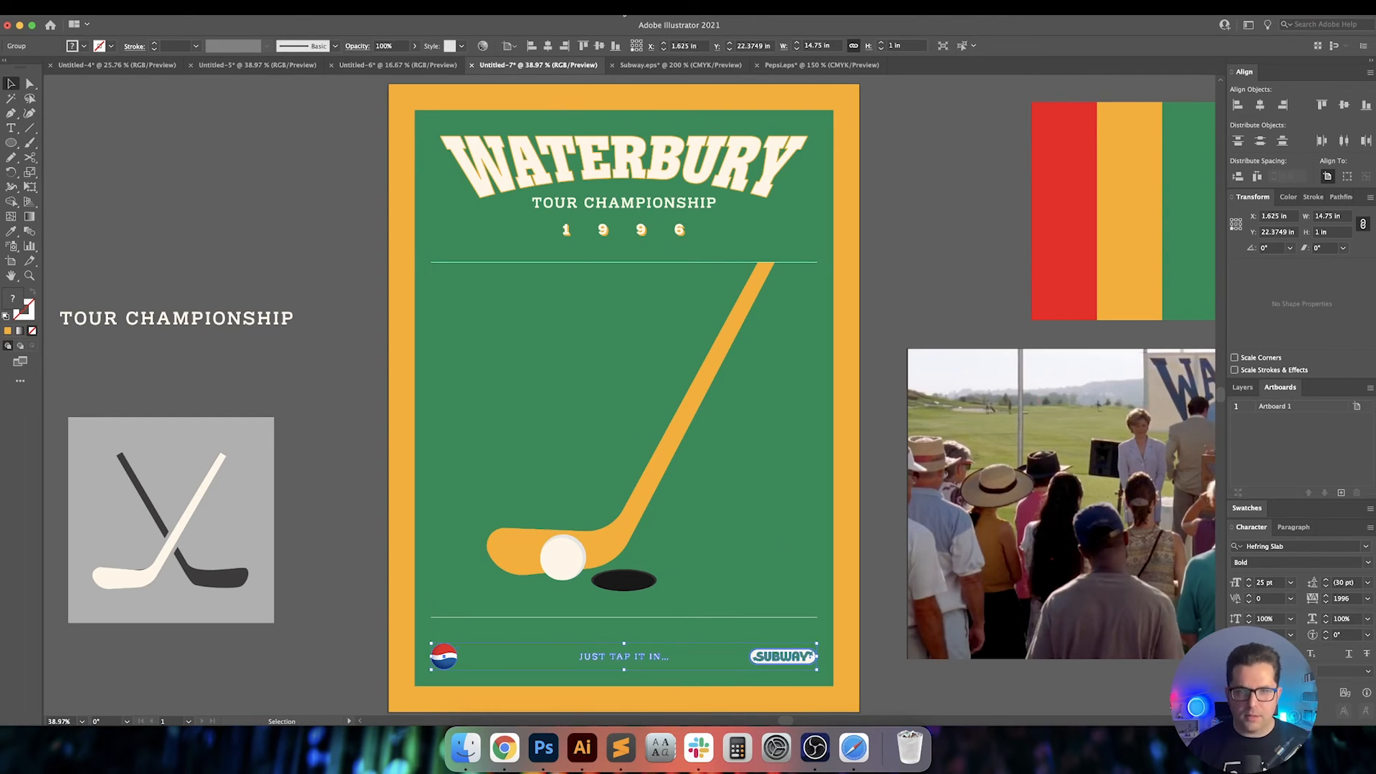
Align the footer group to the artboard's bottom edge and move it up 1.5 in
click(616, 45)
key(Return)
key(Tab)
key(Tab)
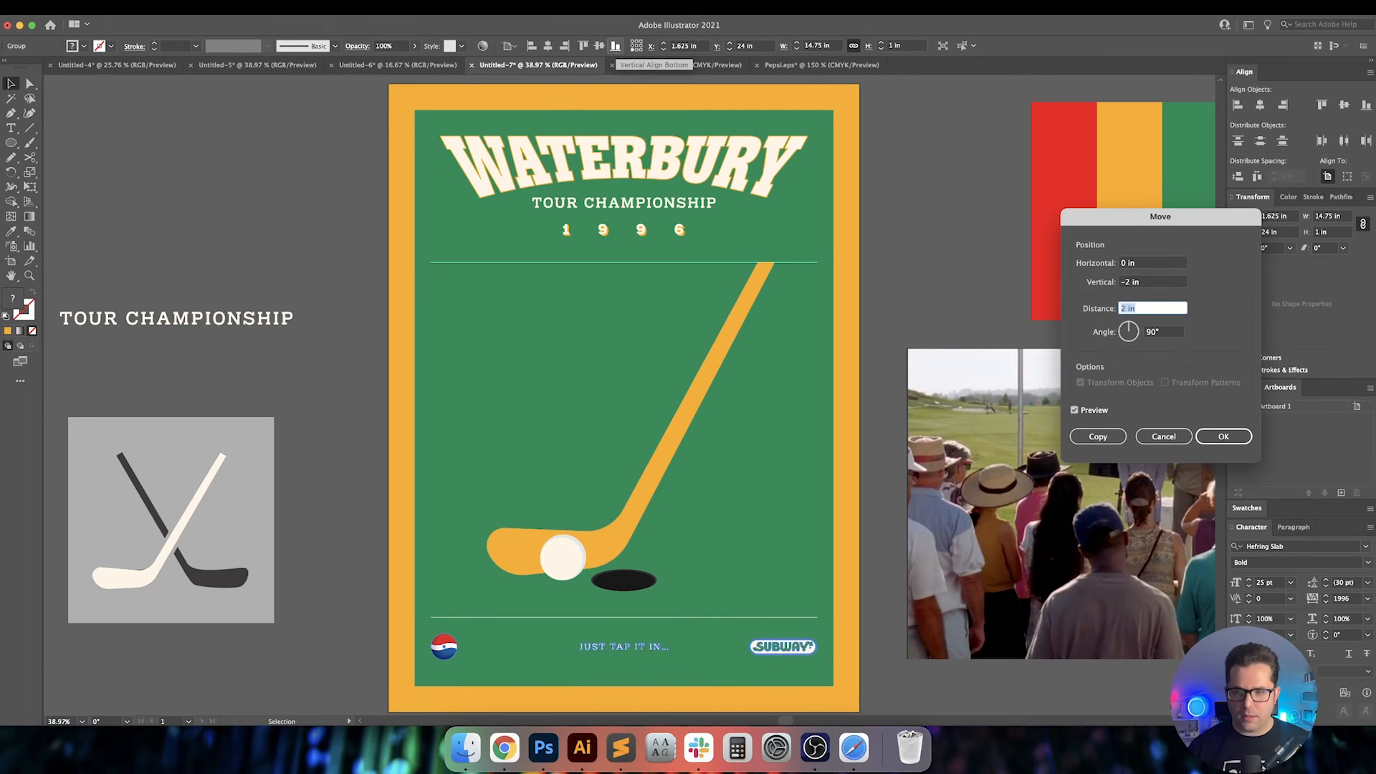
key(shift+Tab)
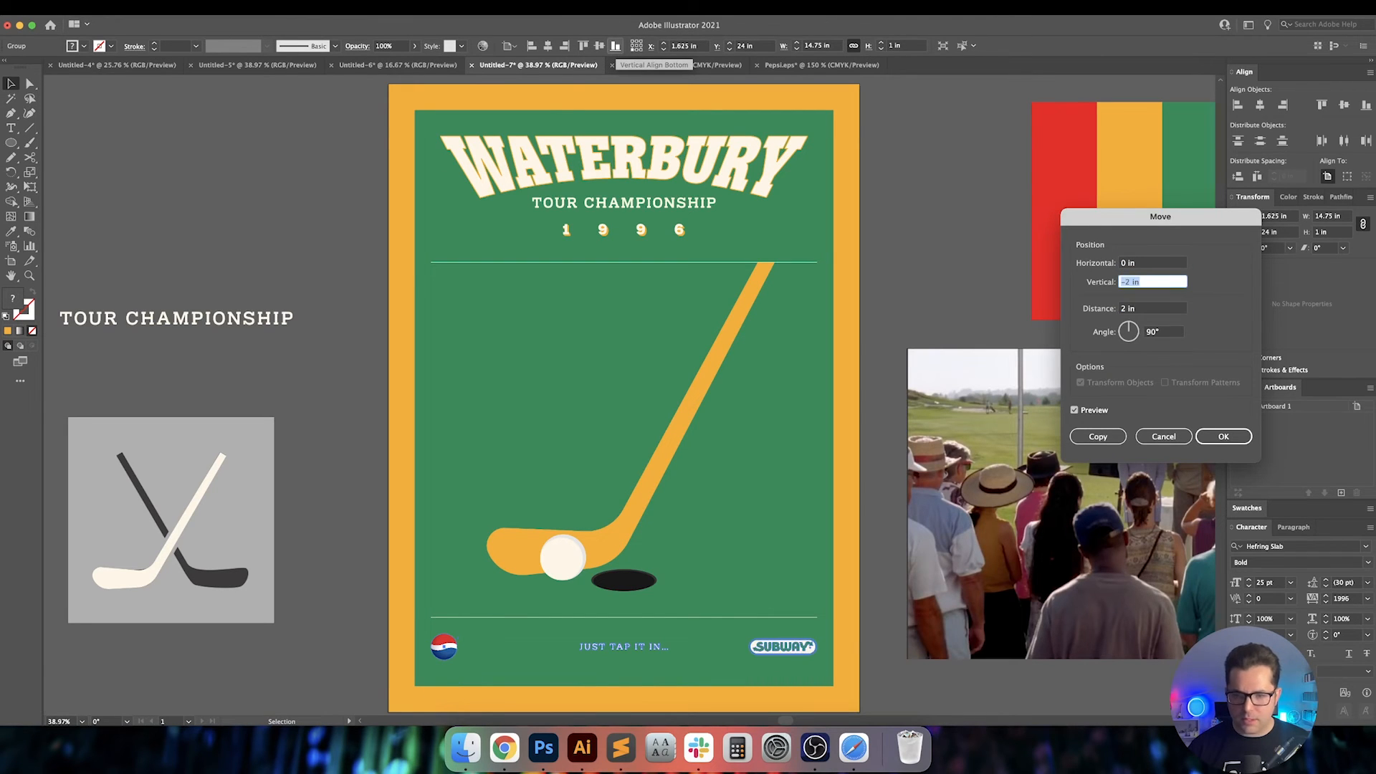
key(Up)
key(Down)
key(Down)
key(Down)
key(Down)
key(Down)
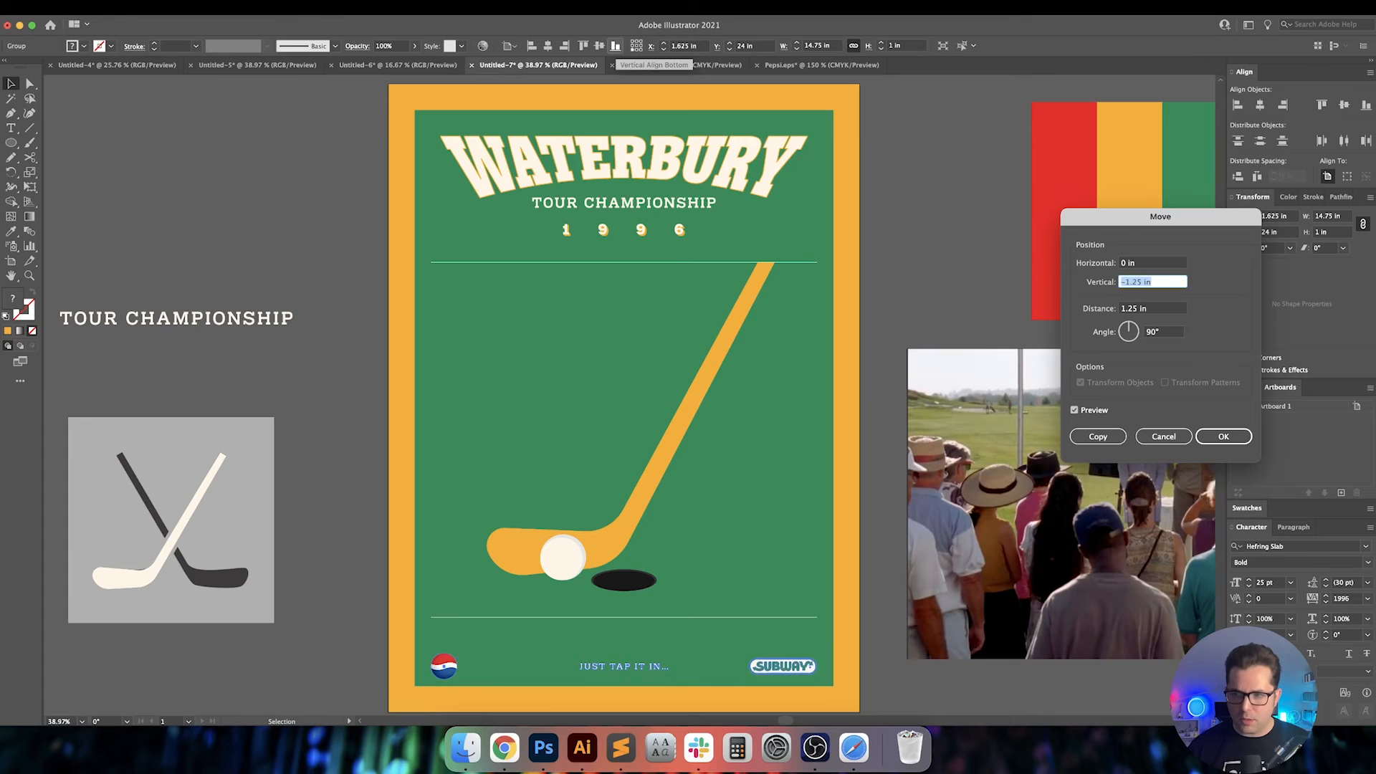
key(Up)
key(Return)
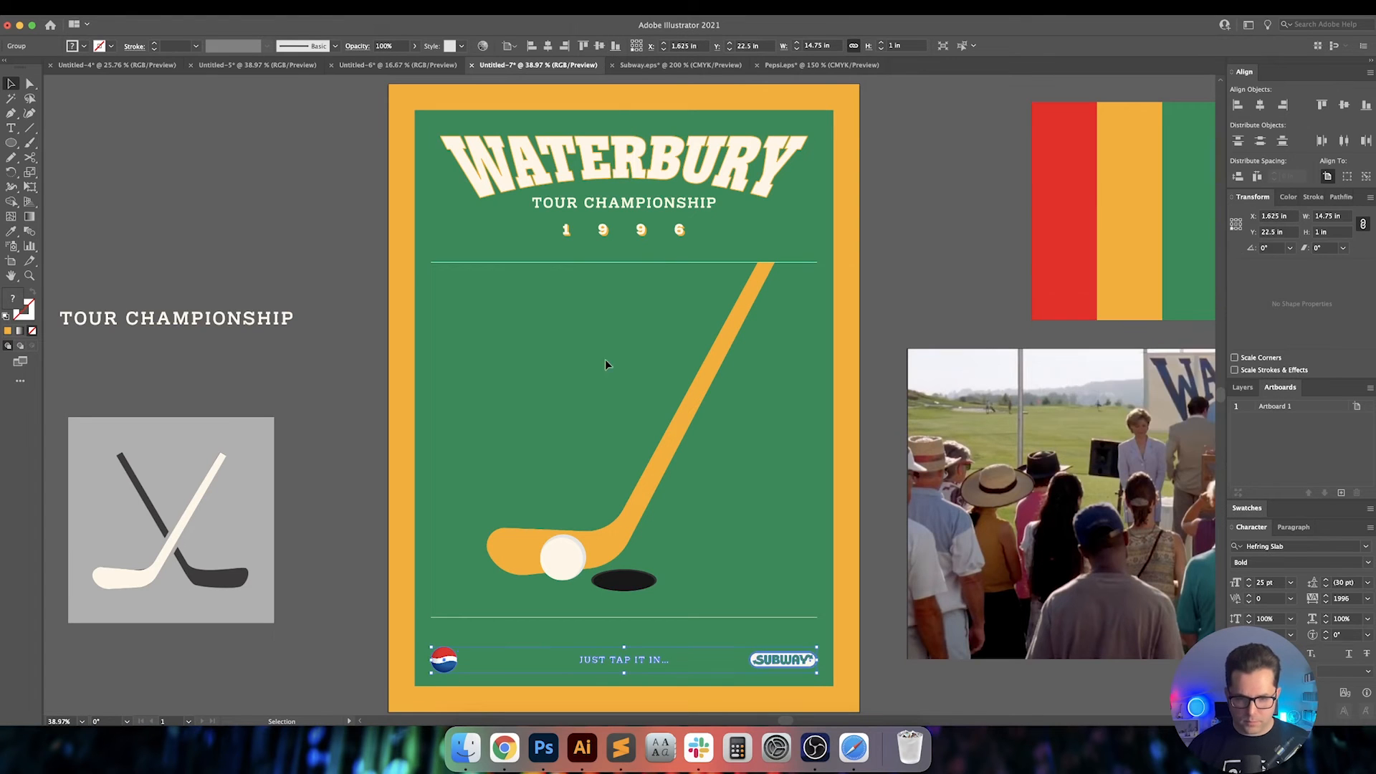
Duplicate the lower divider line straight down onto the green panel's bottom edge as a spacing guide
click(716, 506)
scroll(725, 476, down, 2)
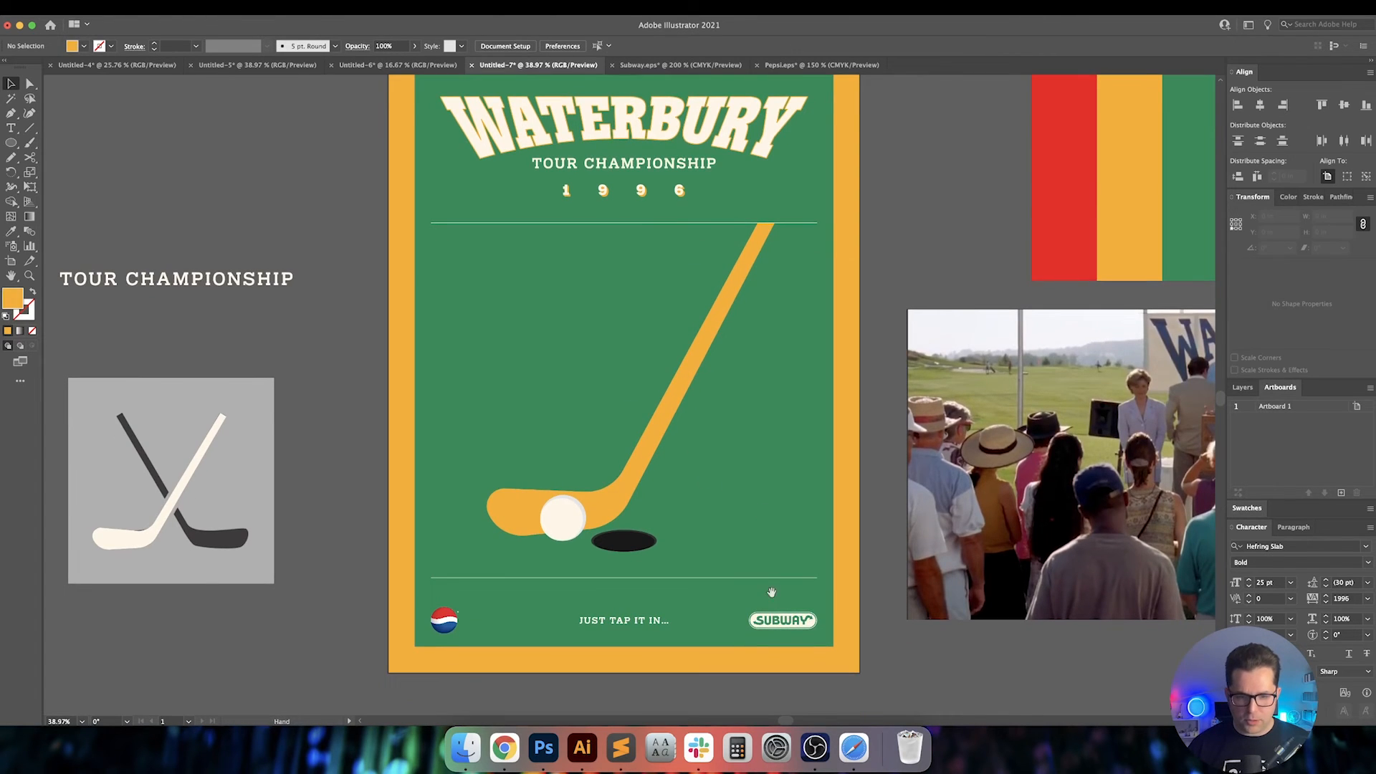
drag(772, 592, 773, 577)
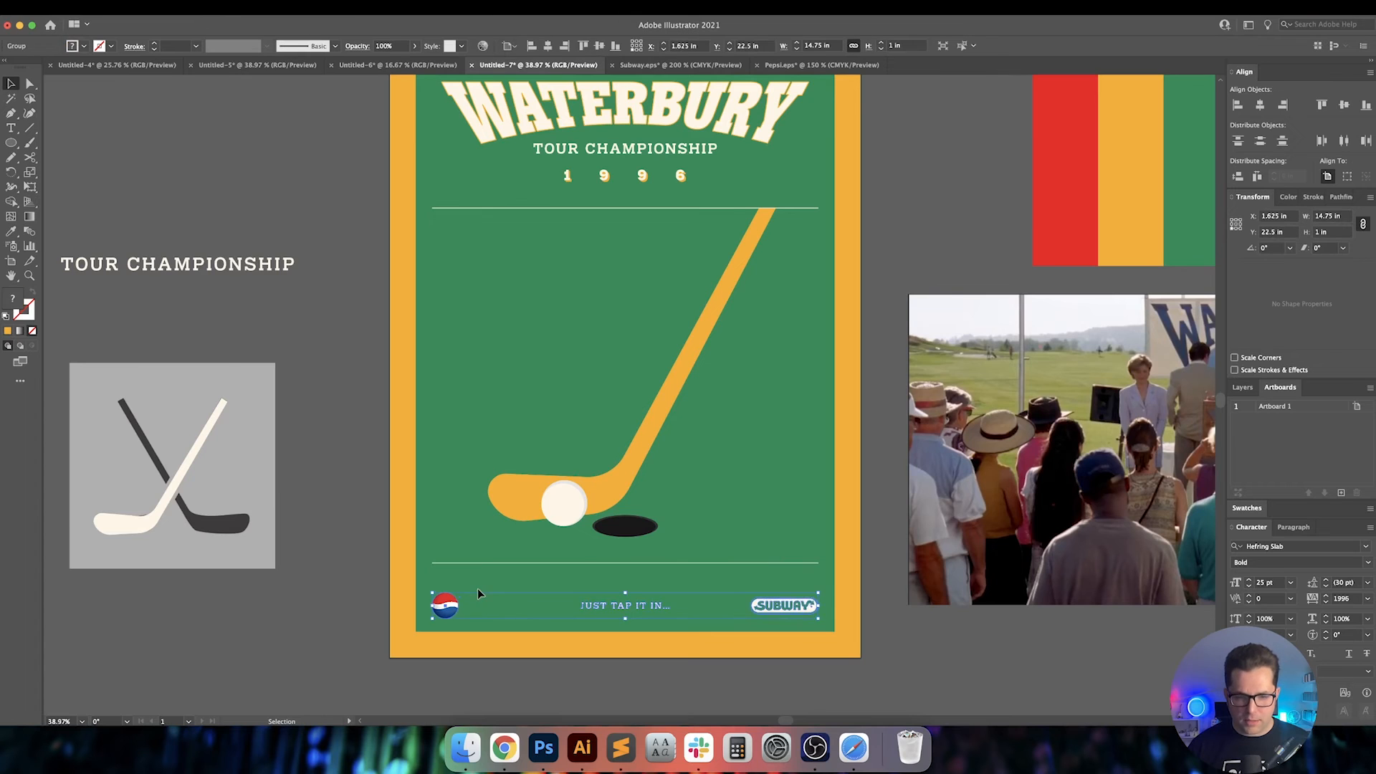
scroll(477, 587, up, 2)
drag(492, 459, 493, 576)
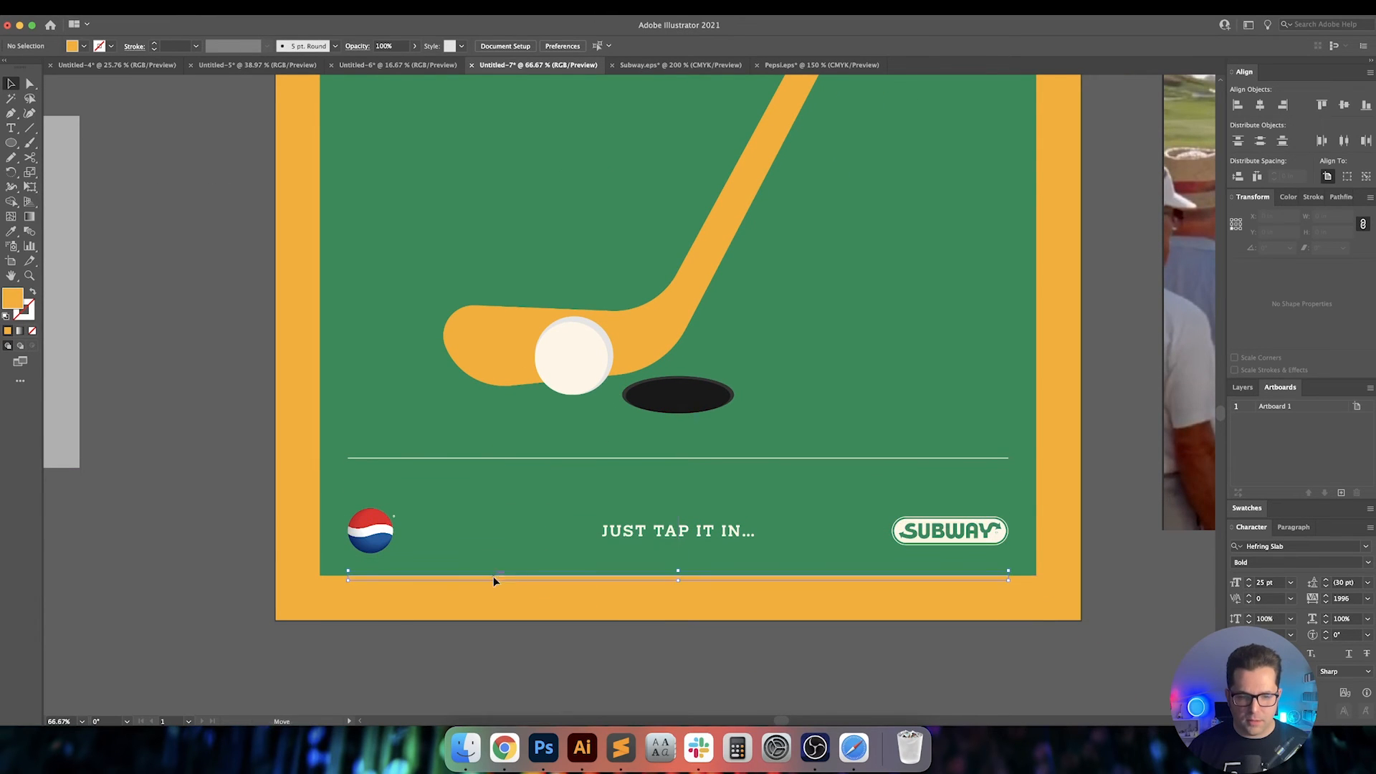
Distribute the footer group with equal vertical spacing between the divider line and its copy, and delete the copy
shift+click(374, 532)
shift+click(590, 459)
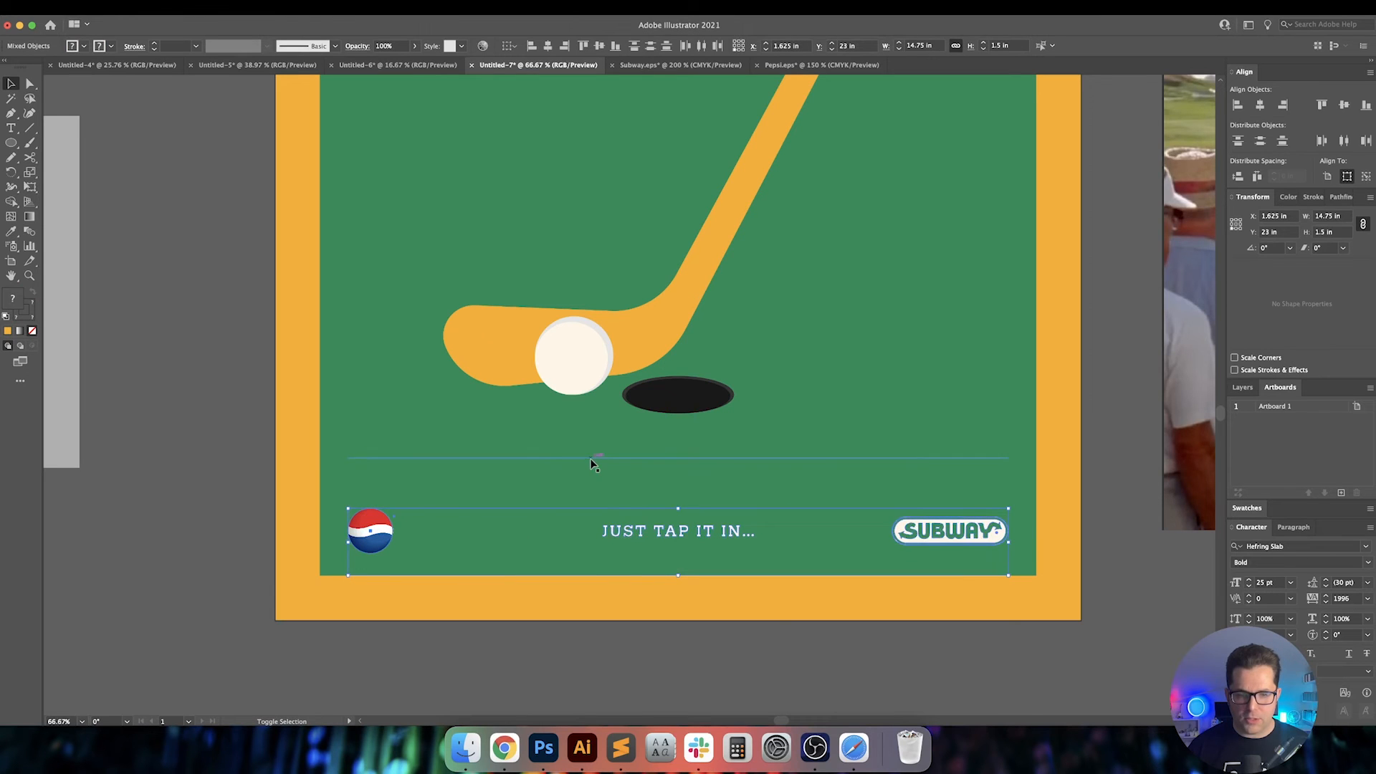
click(1238, 177)
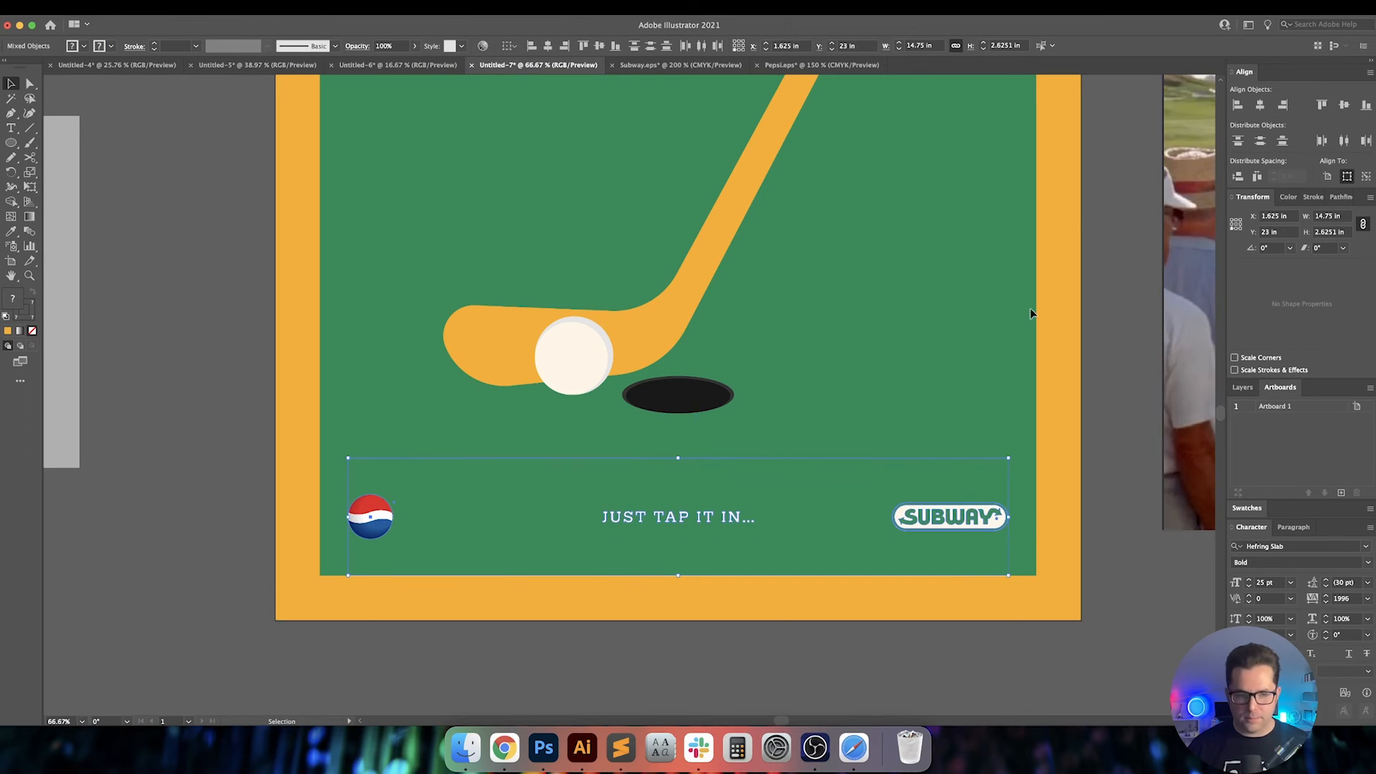
click(523, 517)
click(531, 575)
key(Delete)
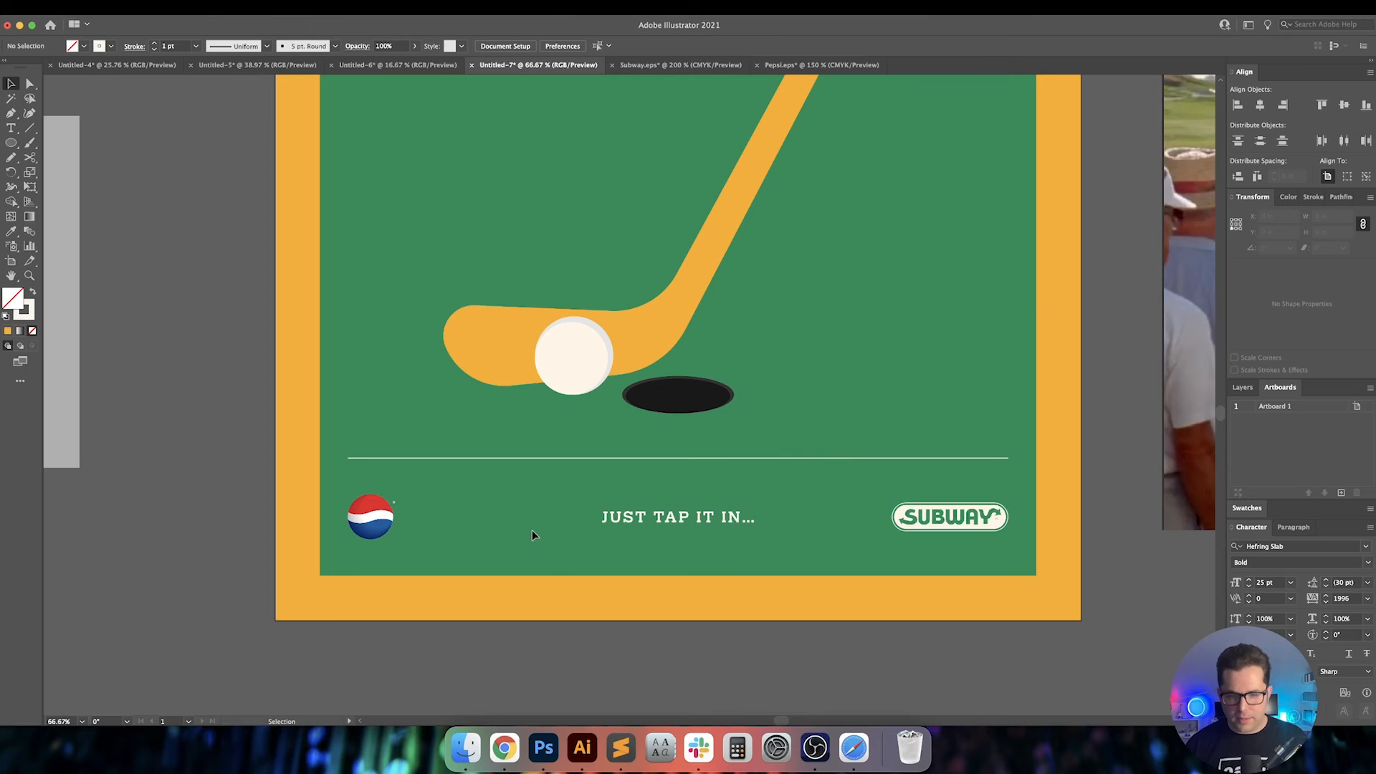
Shift the hockey stick about 0.6 in to the right and nudge the golf ball slightly right in front of its blade
key(super+0)
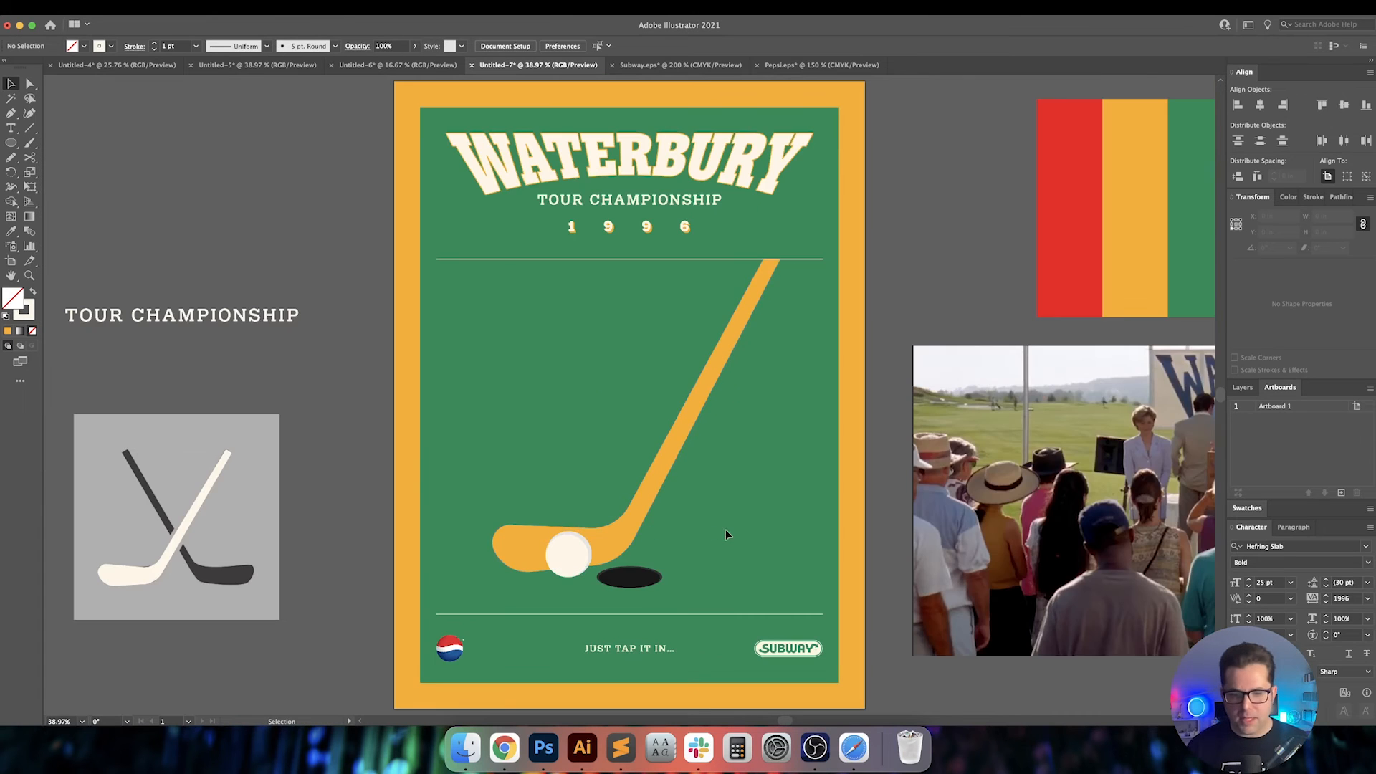
scroll(726, 534, down, 2)
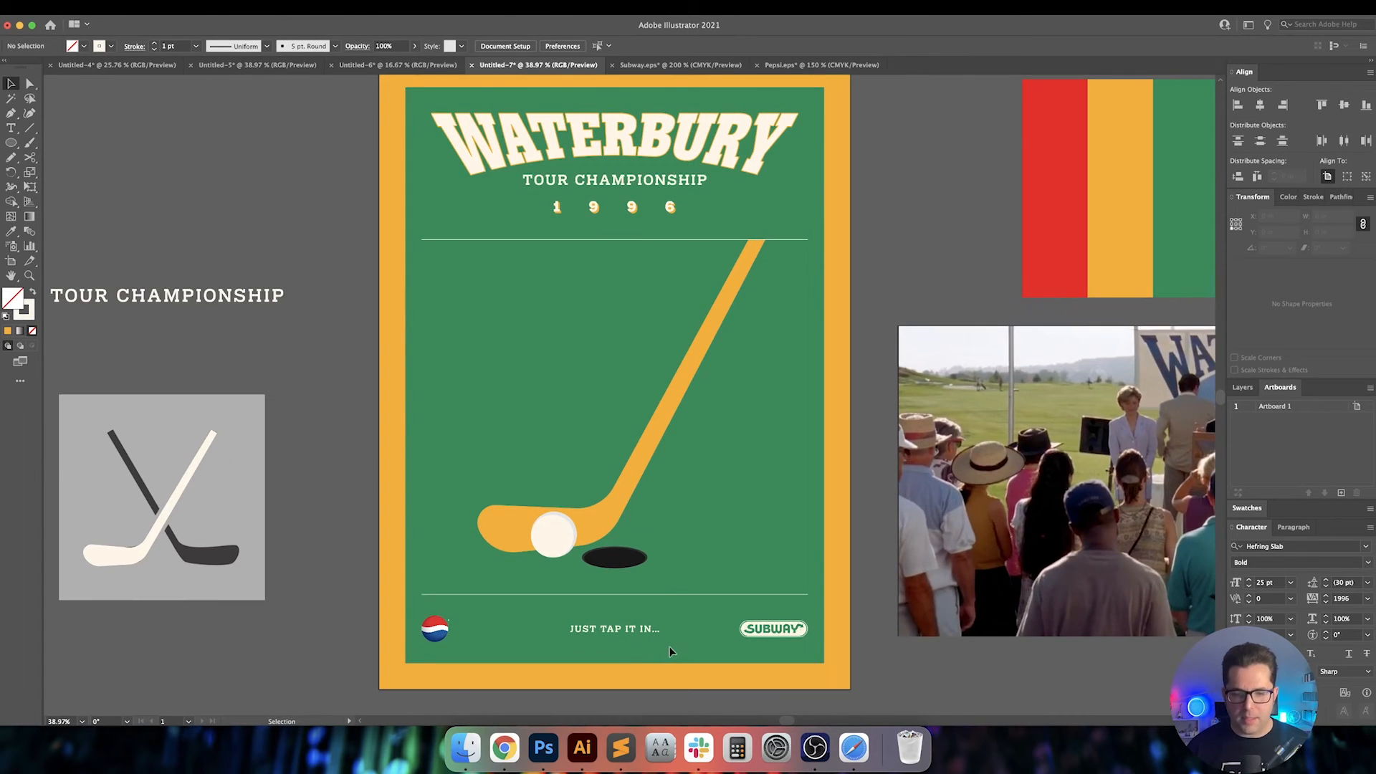
scroll(730, 539, up, 2)
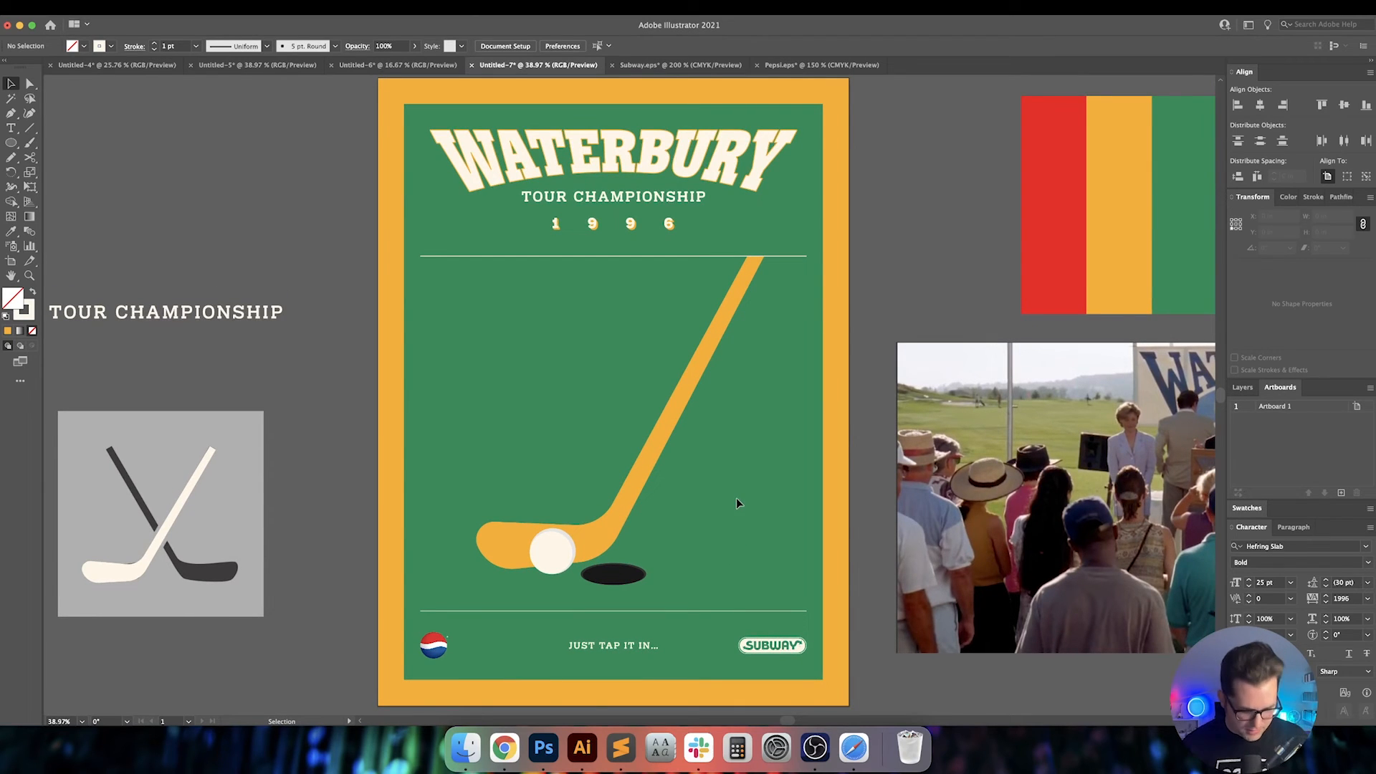
drag(553, 565, 627, 534)
click(610, 534)
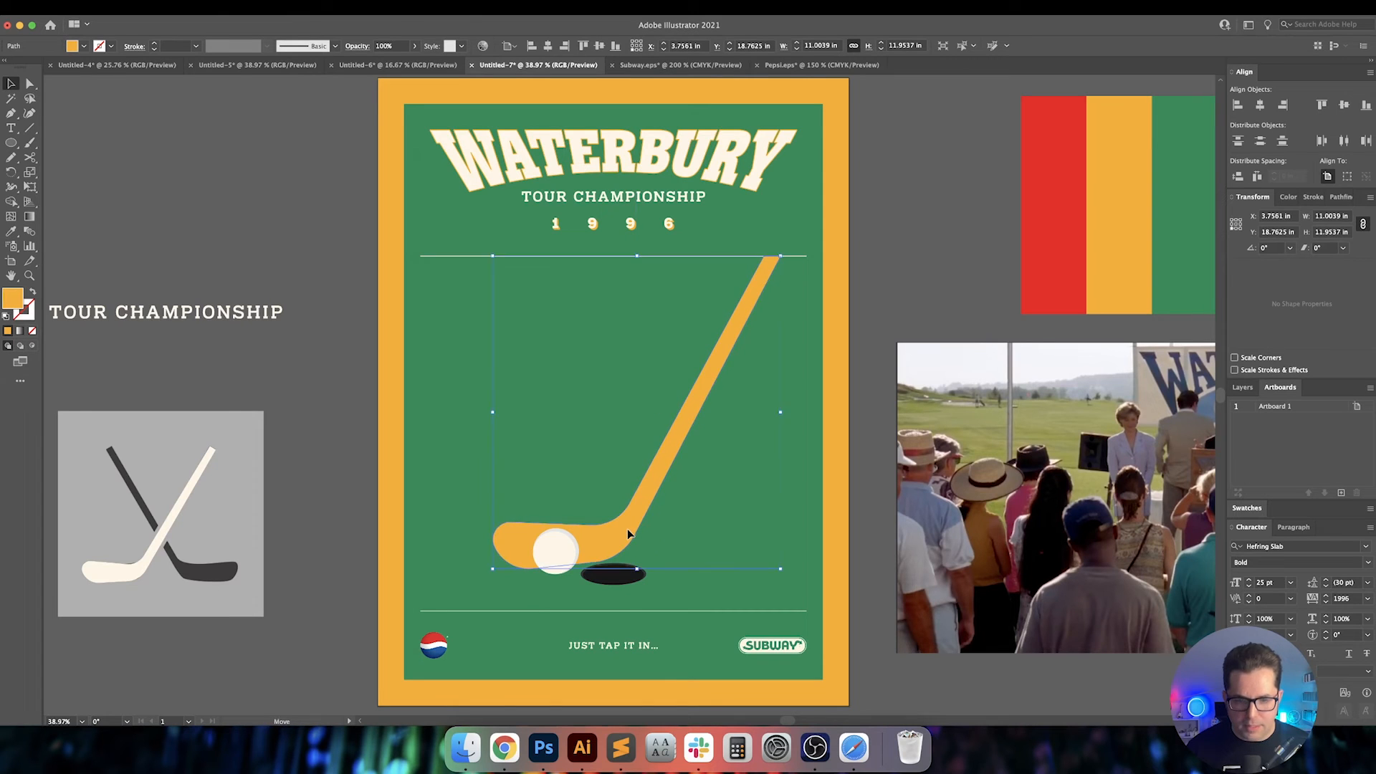
click(717, 535)
scroll(712, 537, right, 1)
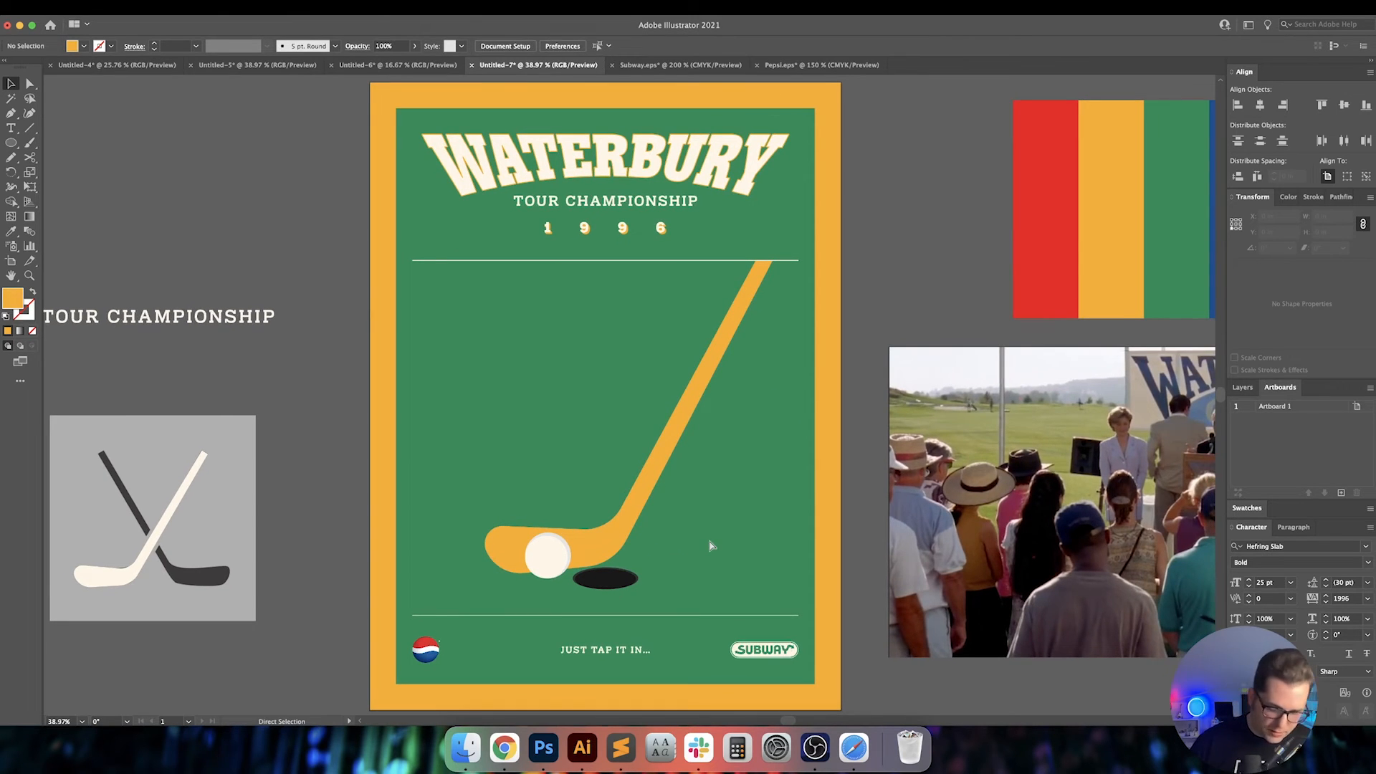
scroll(709, 542, left, 1)
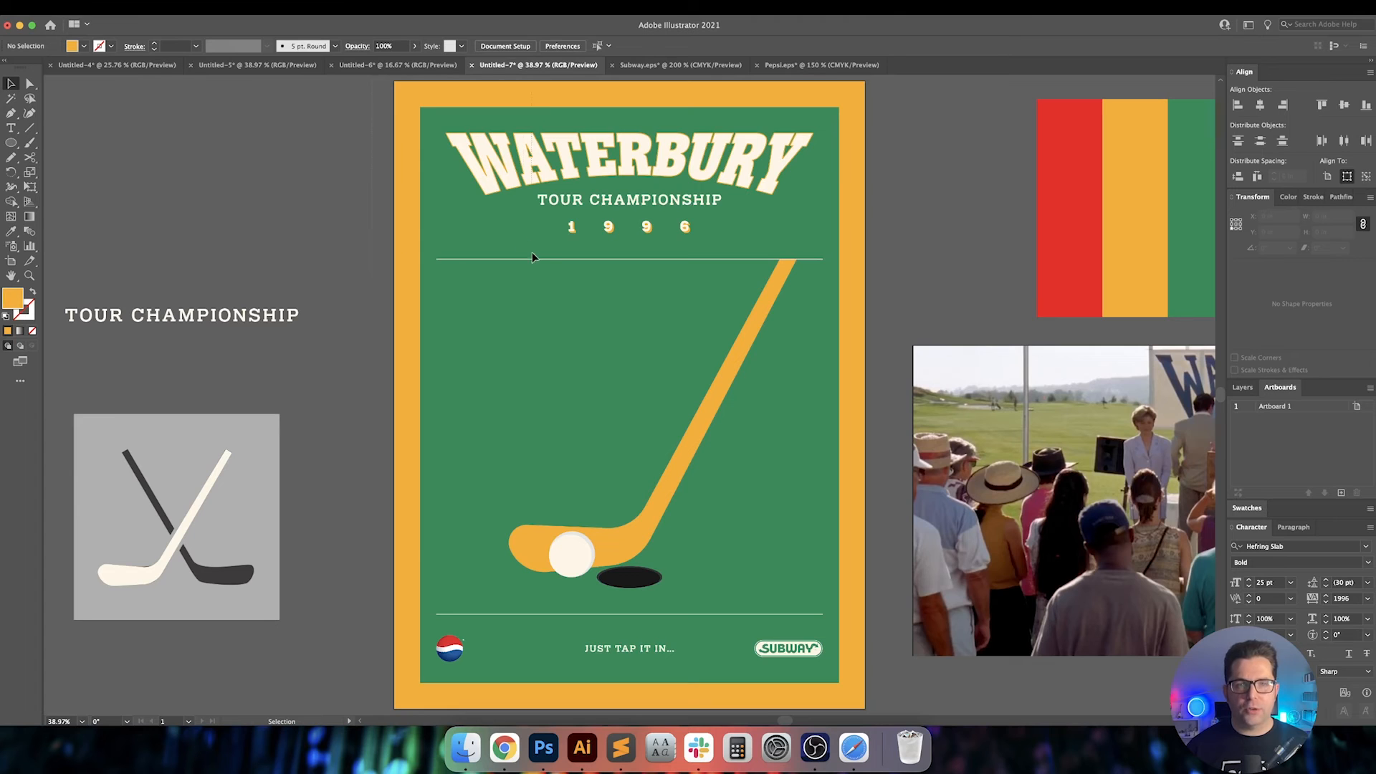
Copy all the poster artwork on the artboard and paste it into the blank Photoshop document as a Smart Object
scroll(863, 621, down, 3)
key(super+a)
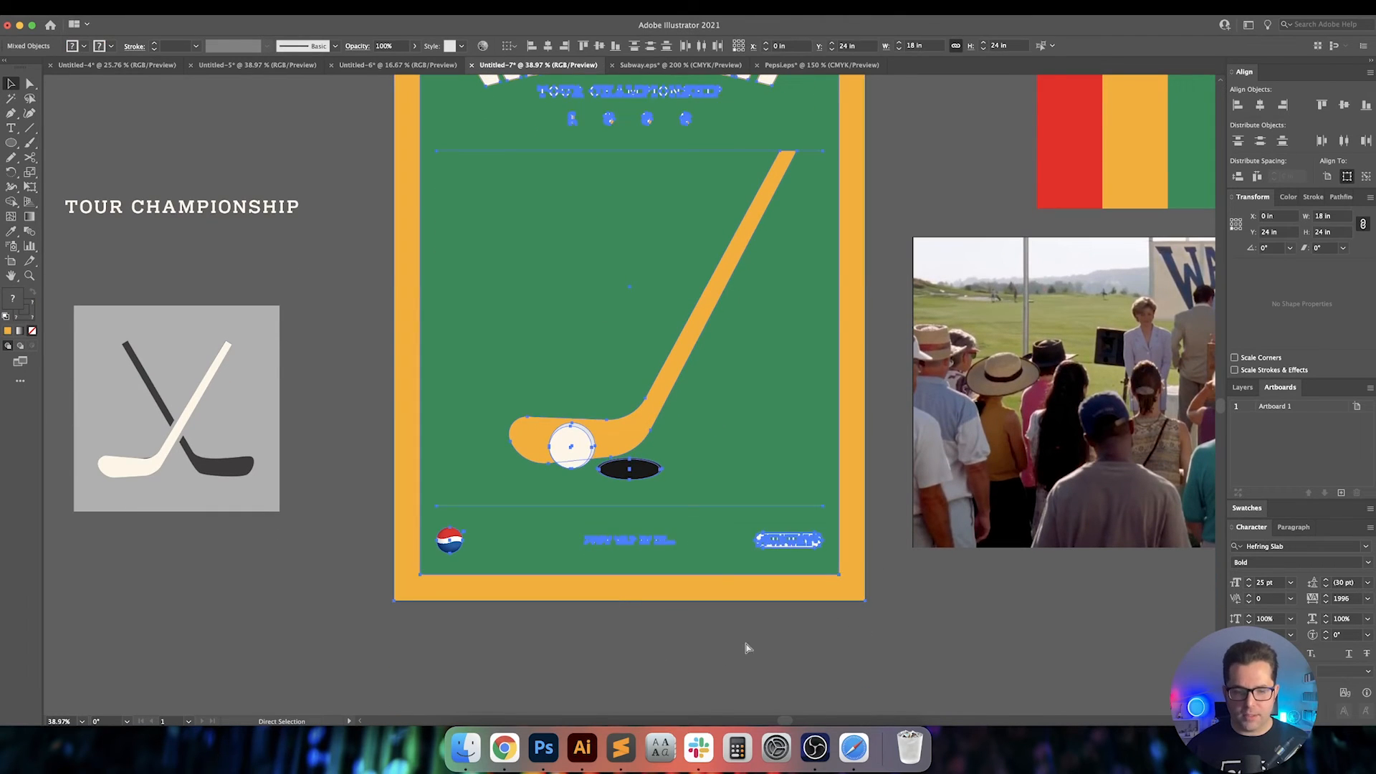
key(super+c)
click(543, 747)
key(super+v)
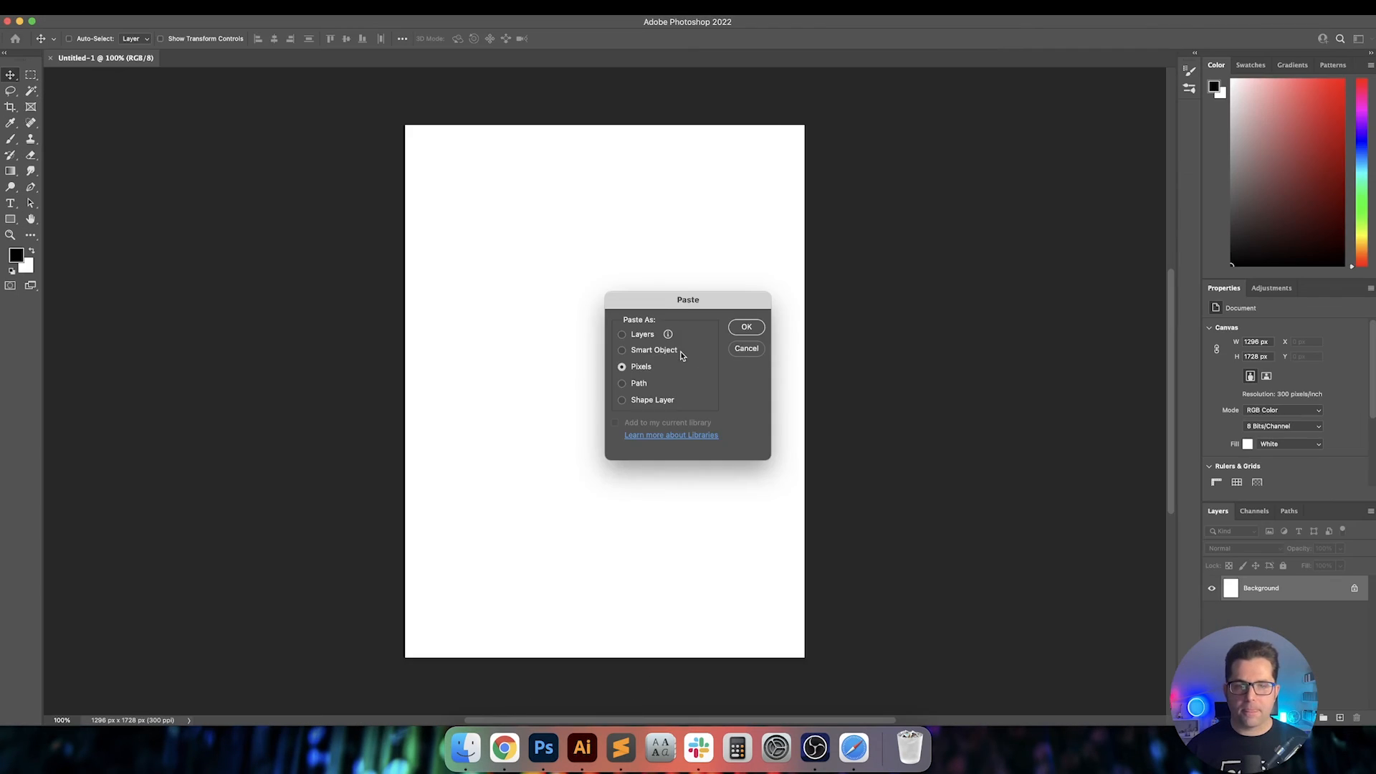
click(654, 350)
key(Return)
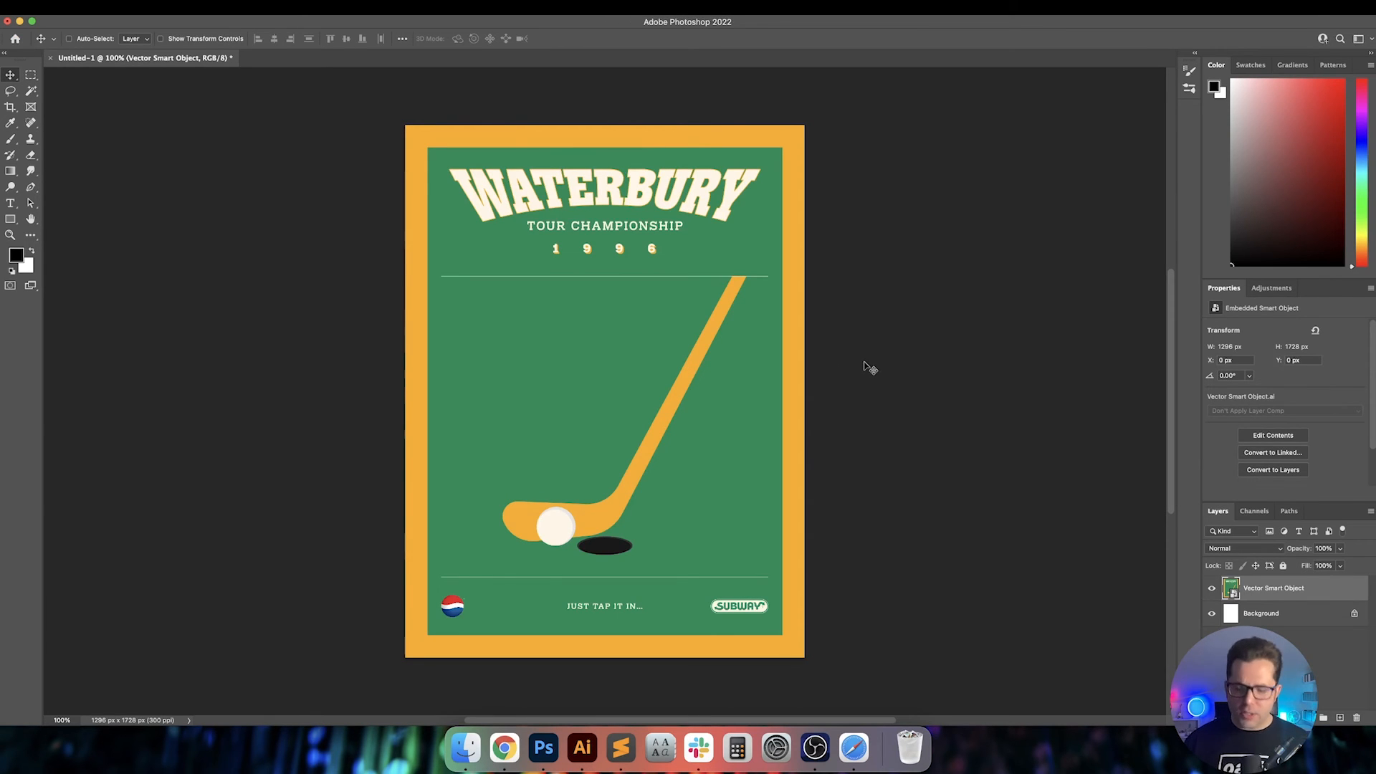
Resize the image to 18 by 24 inches at 300 pixels/inch and fit the whole poster in view
key(super+r)
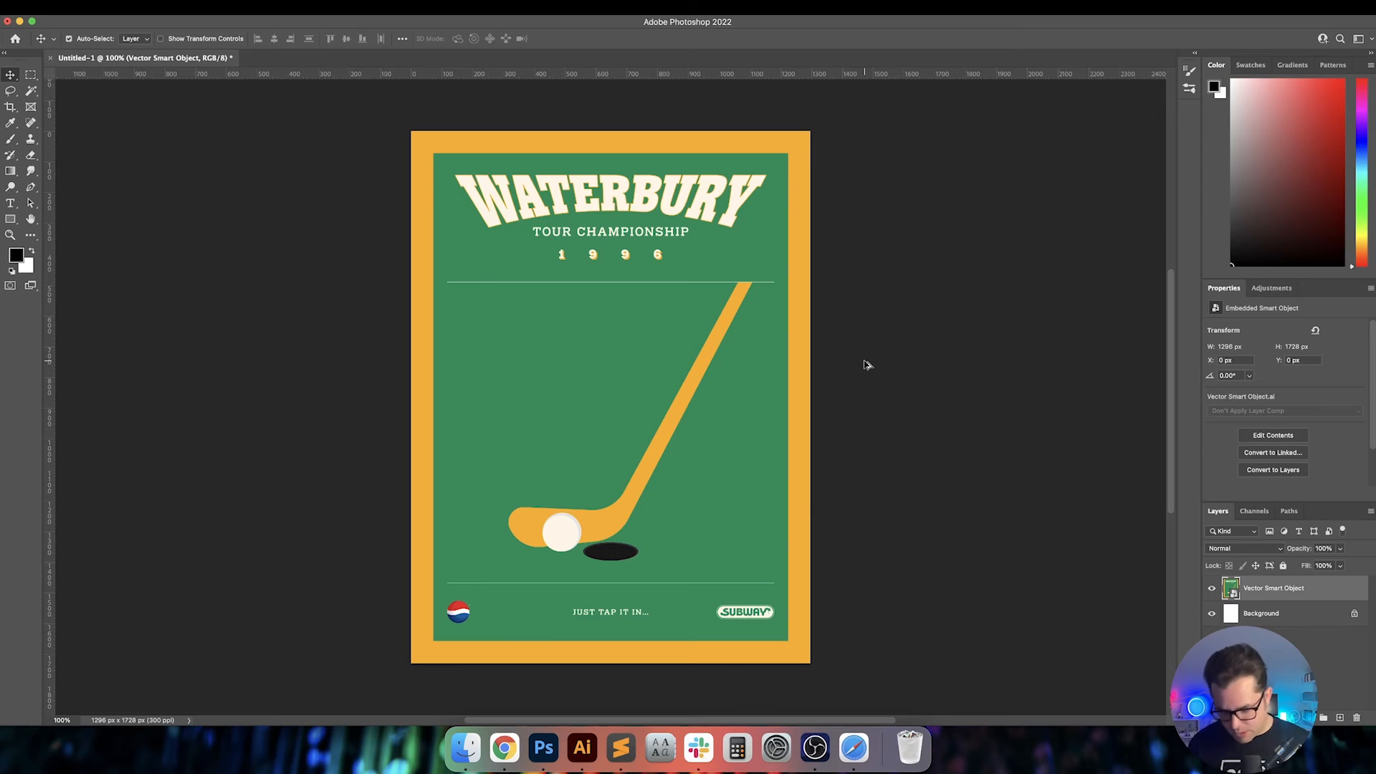
key(alt+super+i)
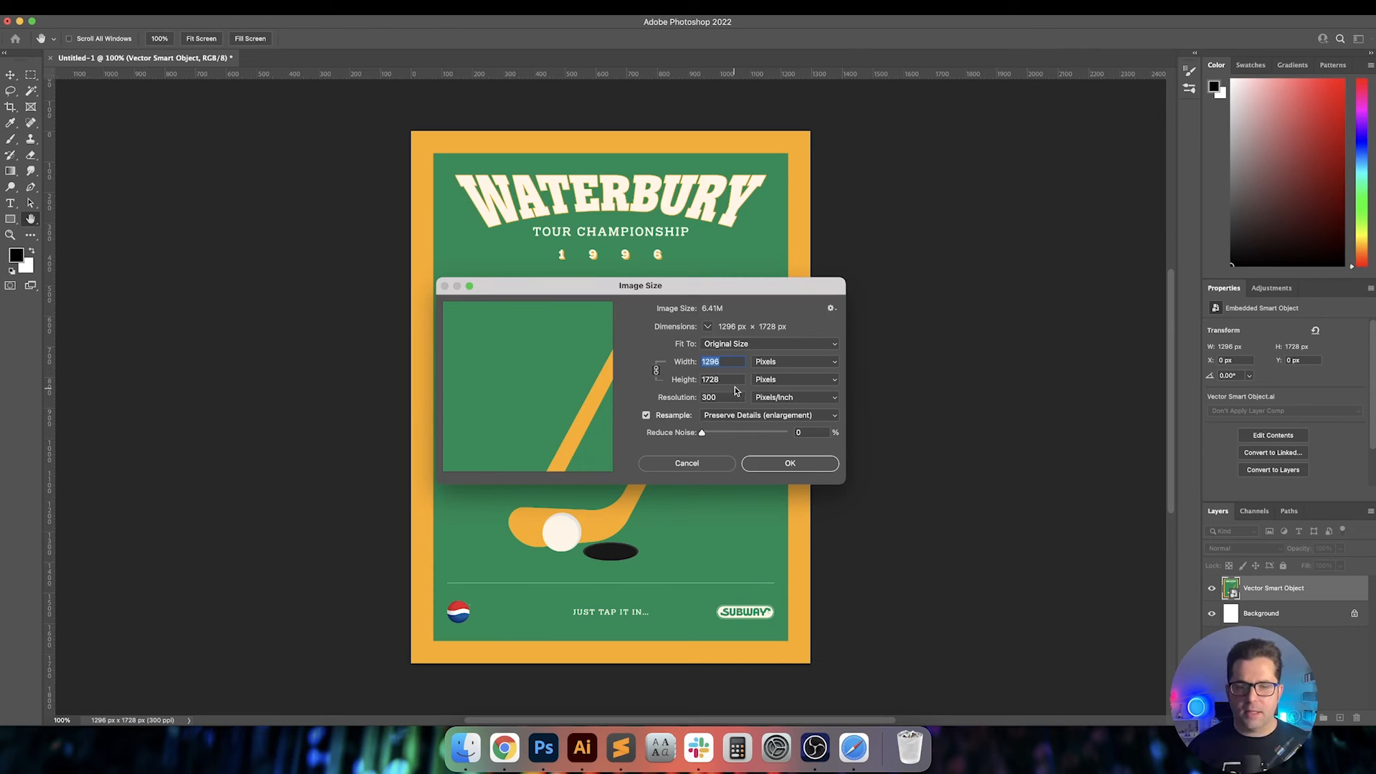
click(800, 363)
click(800, 377)
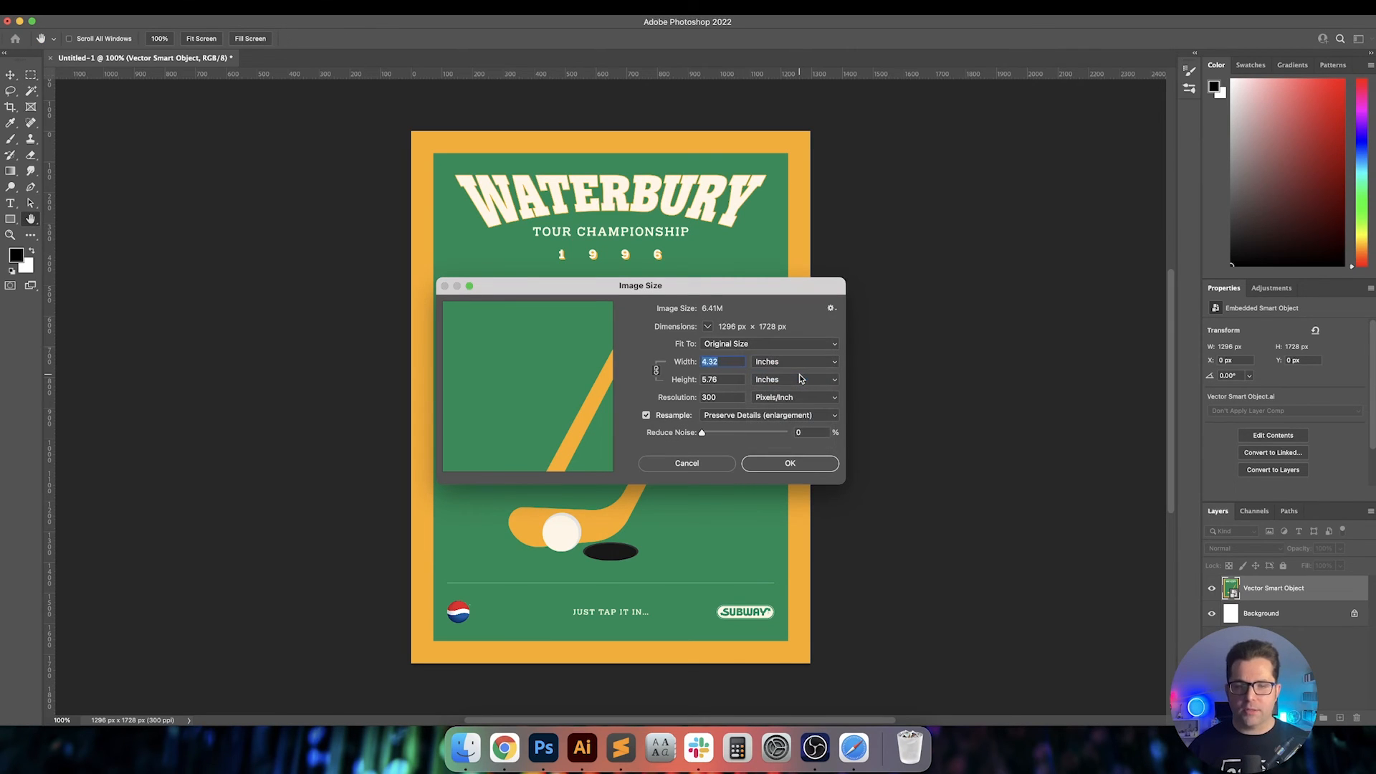
text(12)
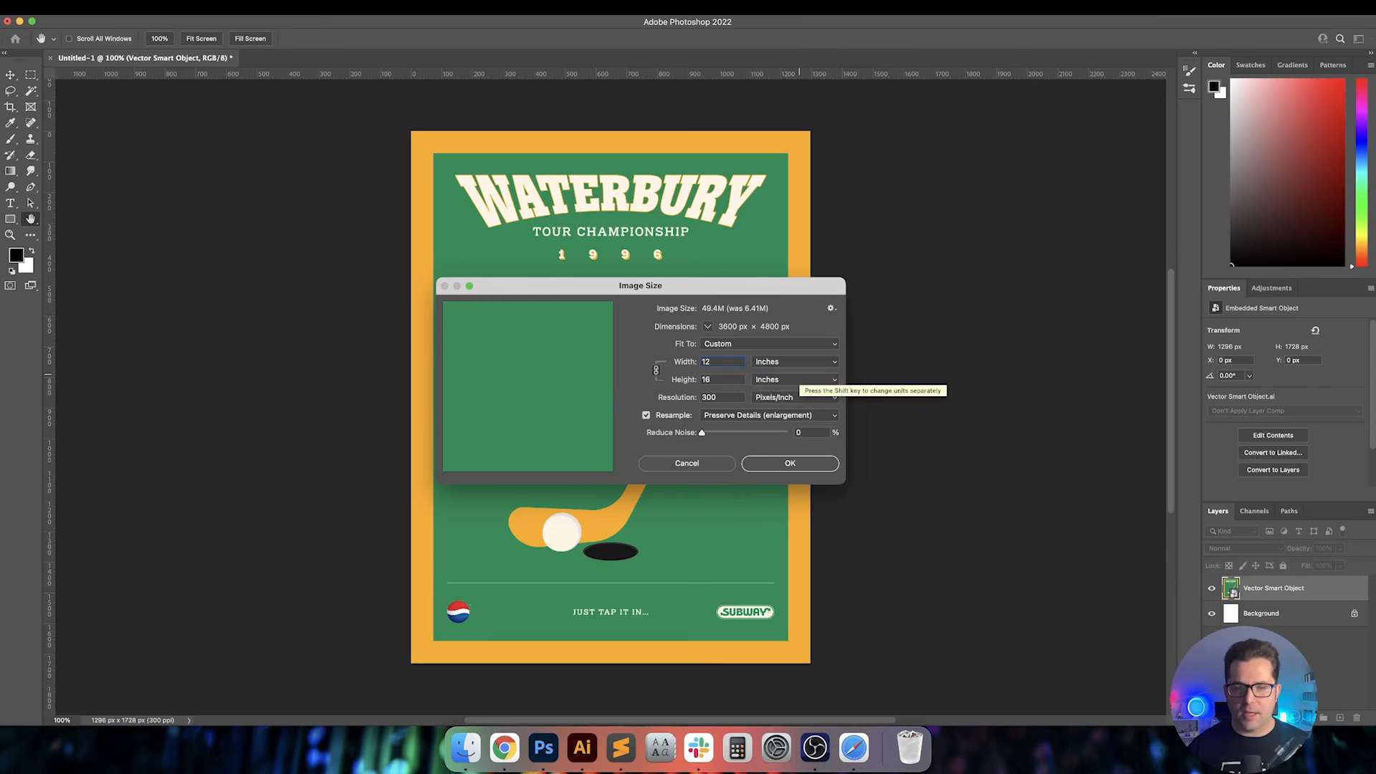
key(BackSpace)
text(8)
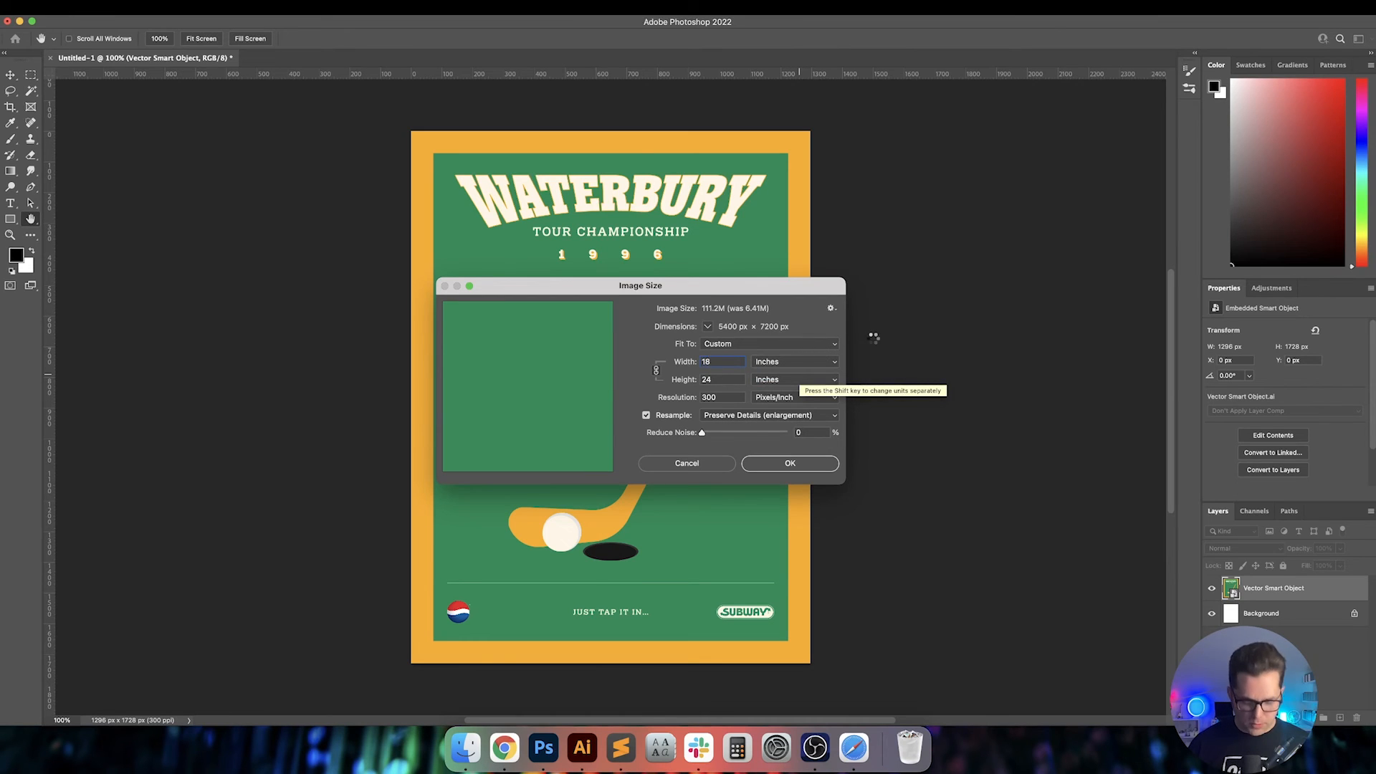
text(v)
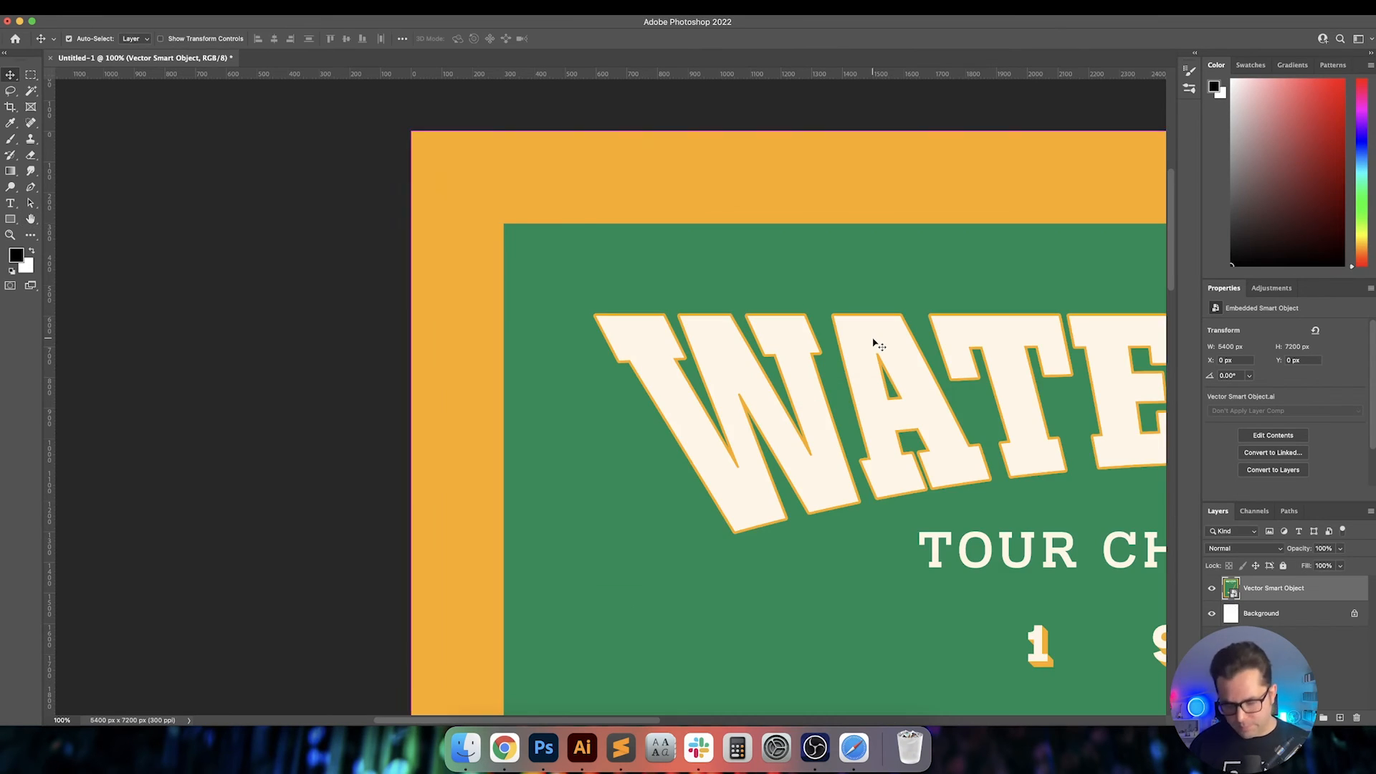
key(super+0)
key(super+r)
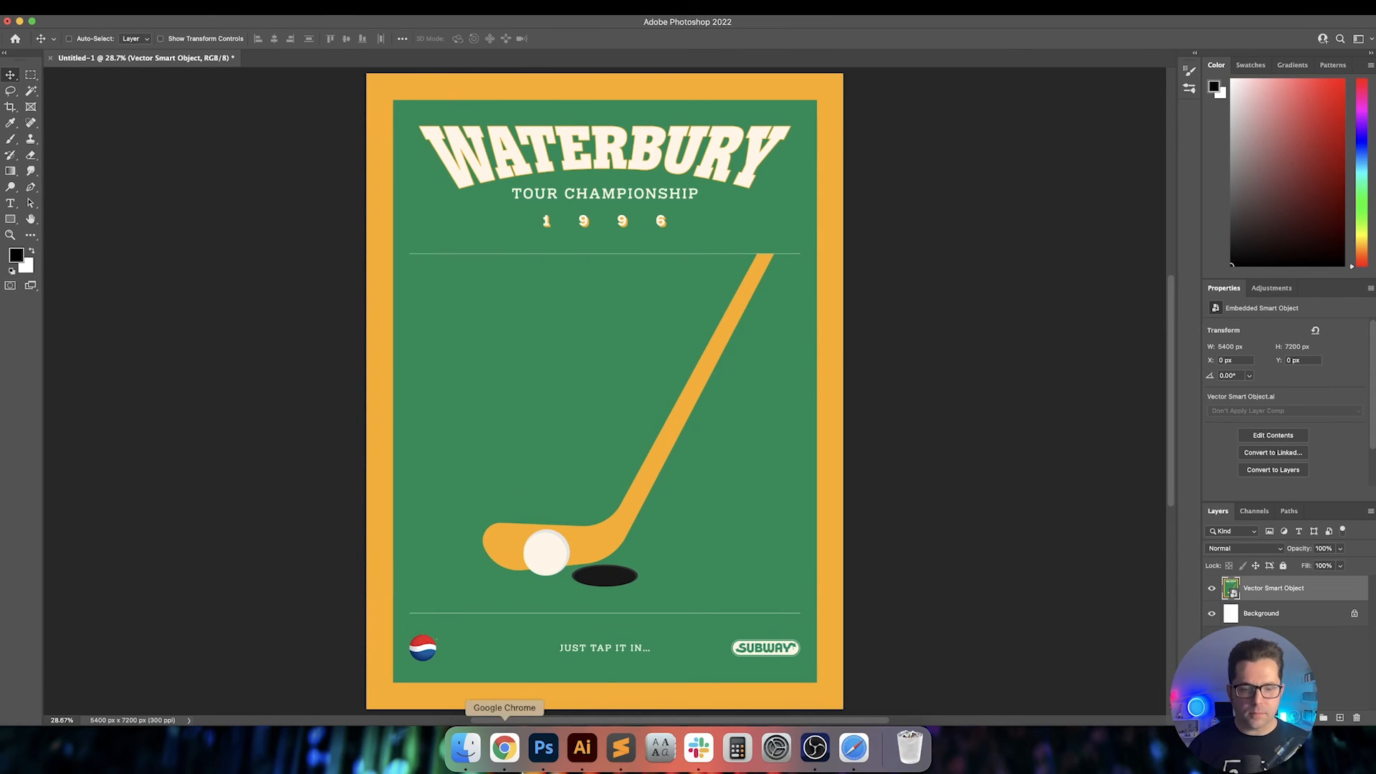
Switch to Finder, open Documents > Design Resources > Patterns & Overlay on the Mothership drive, and select Aged Paper.jpg
click(467, 748)
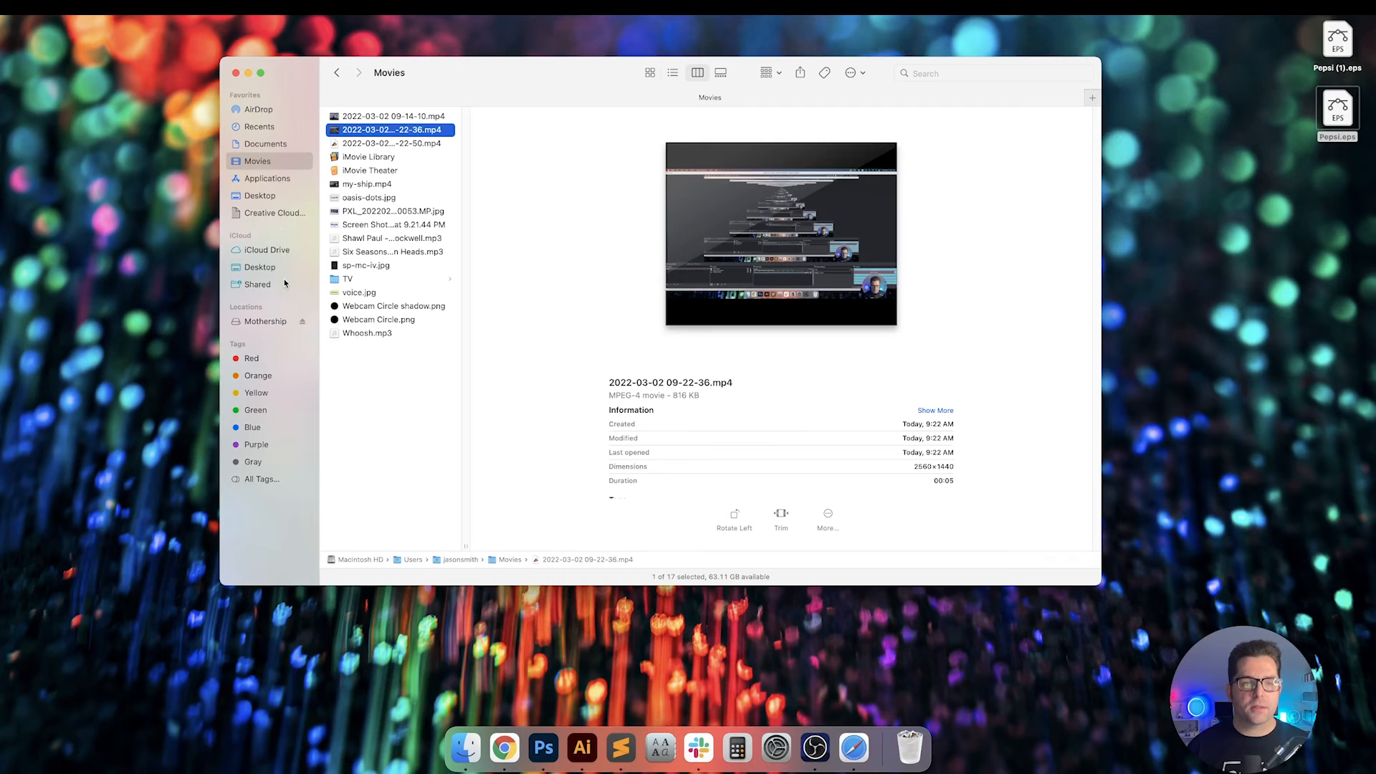
click(285, 323)
click(391, 171)
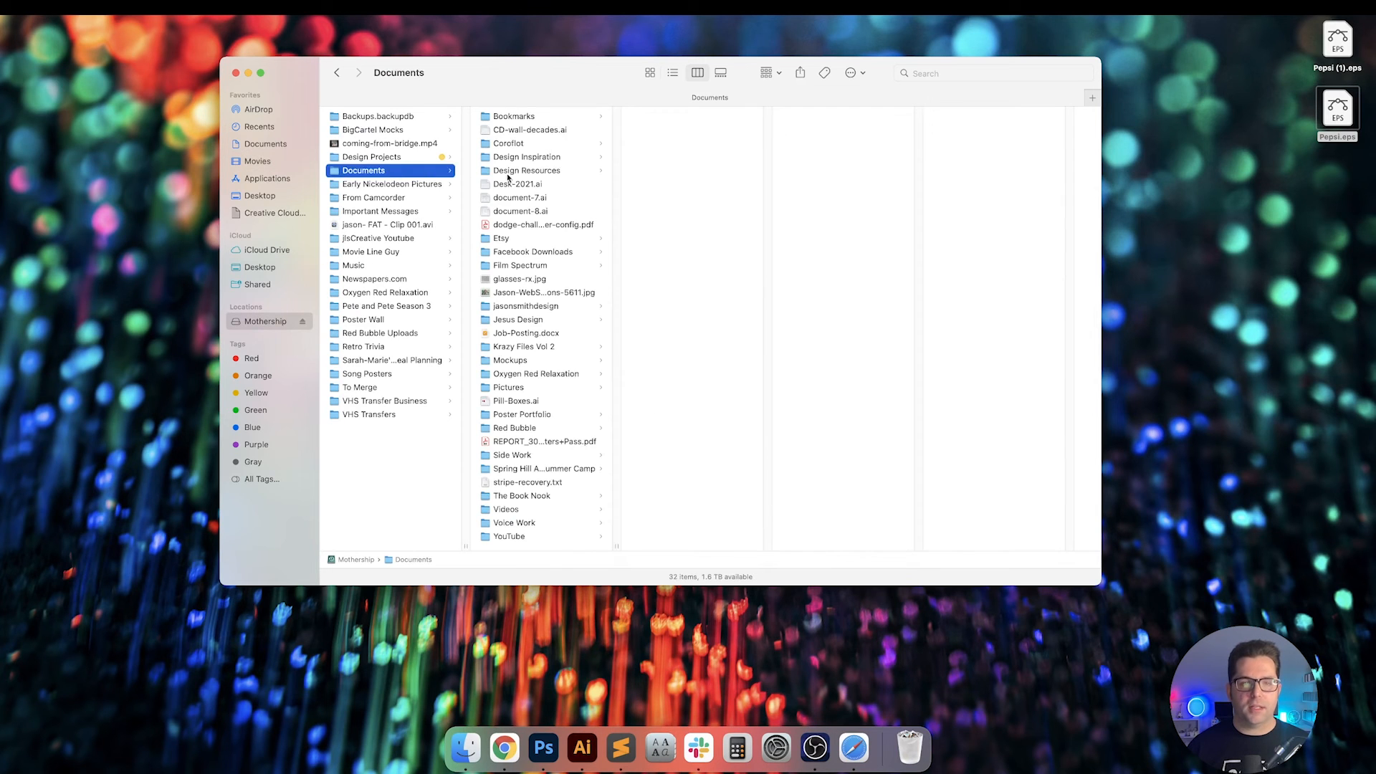
click(565, 171)
scroll(738, 384, down, 5)
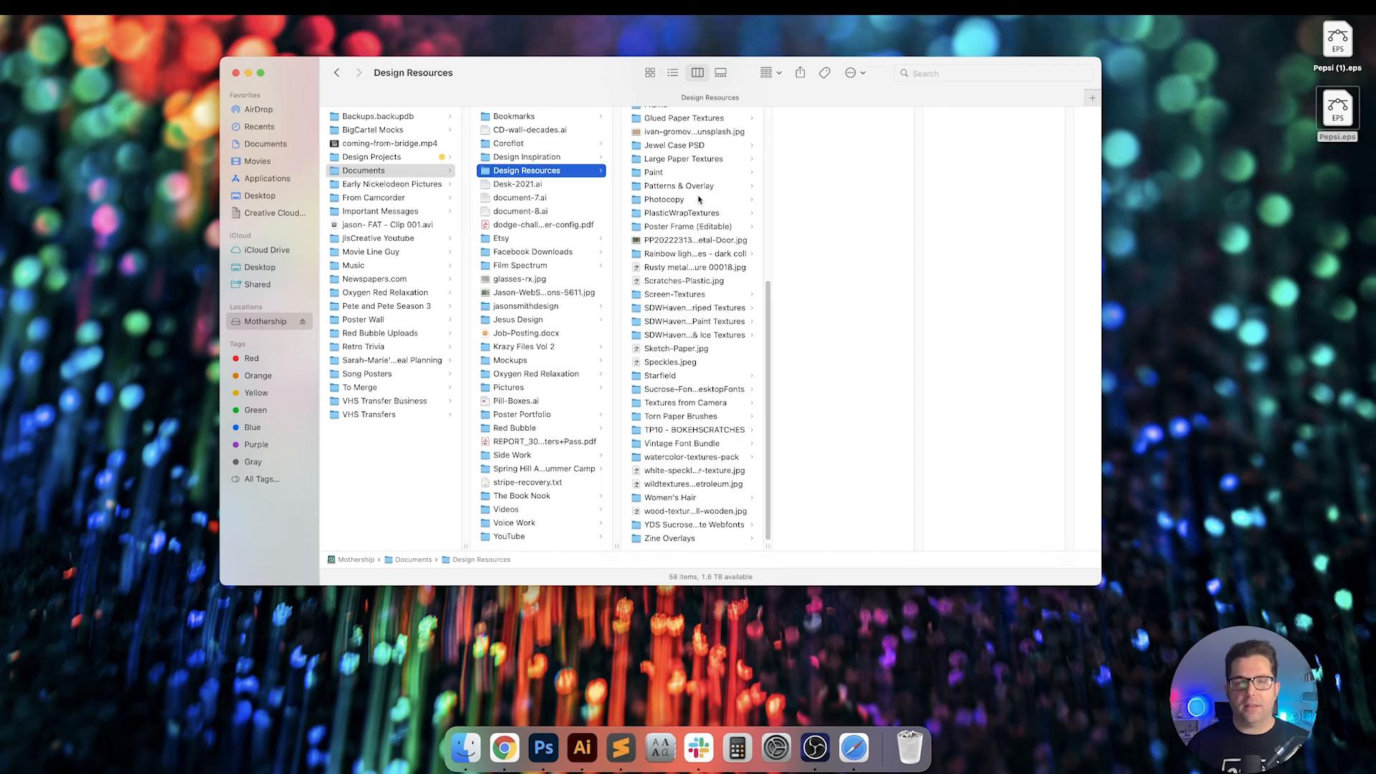
scroll(699, 199, up, 1)
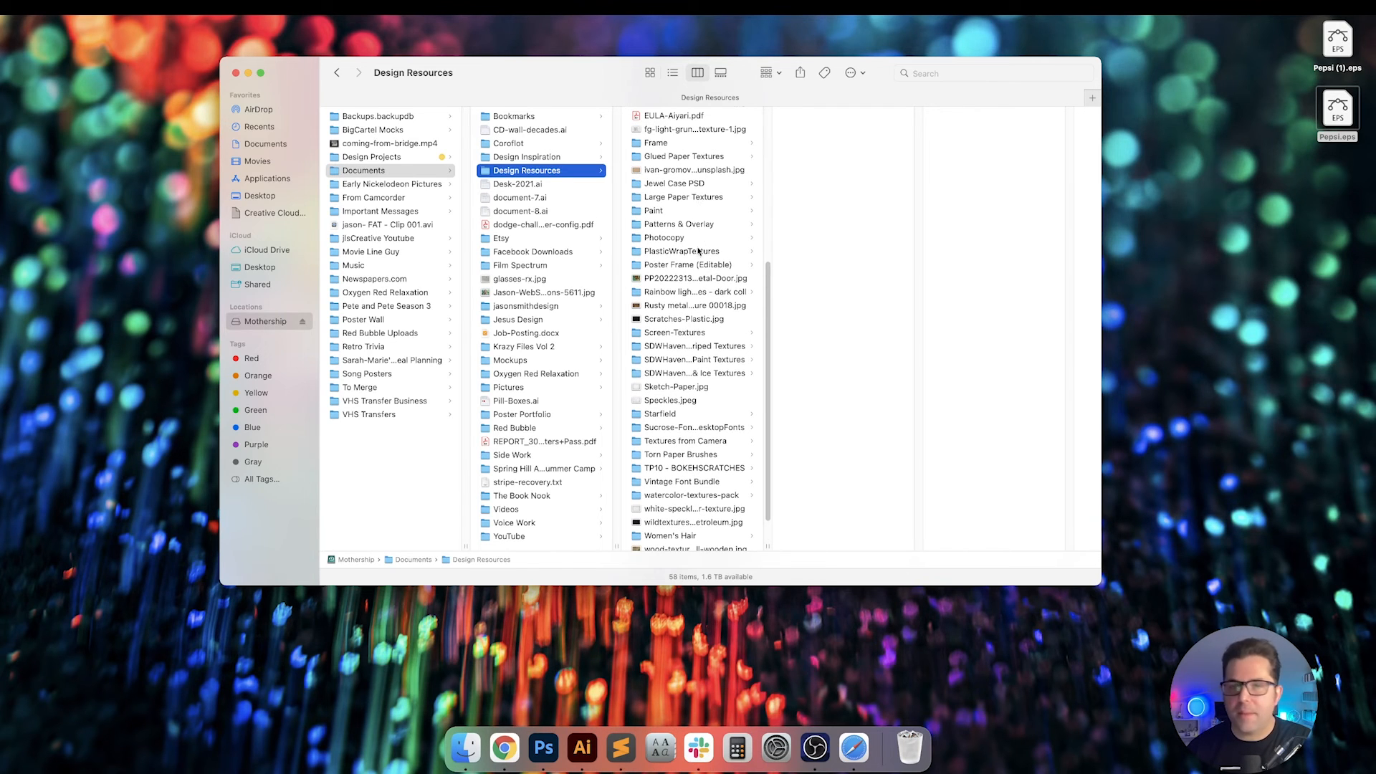
click(681, 237)
click(680, 224)
click(815, 117)
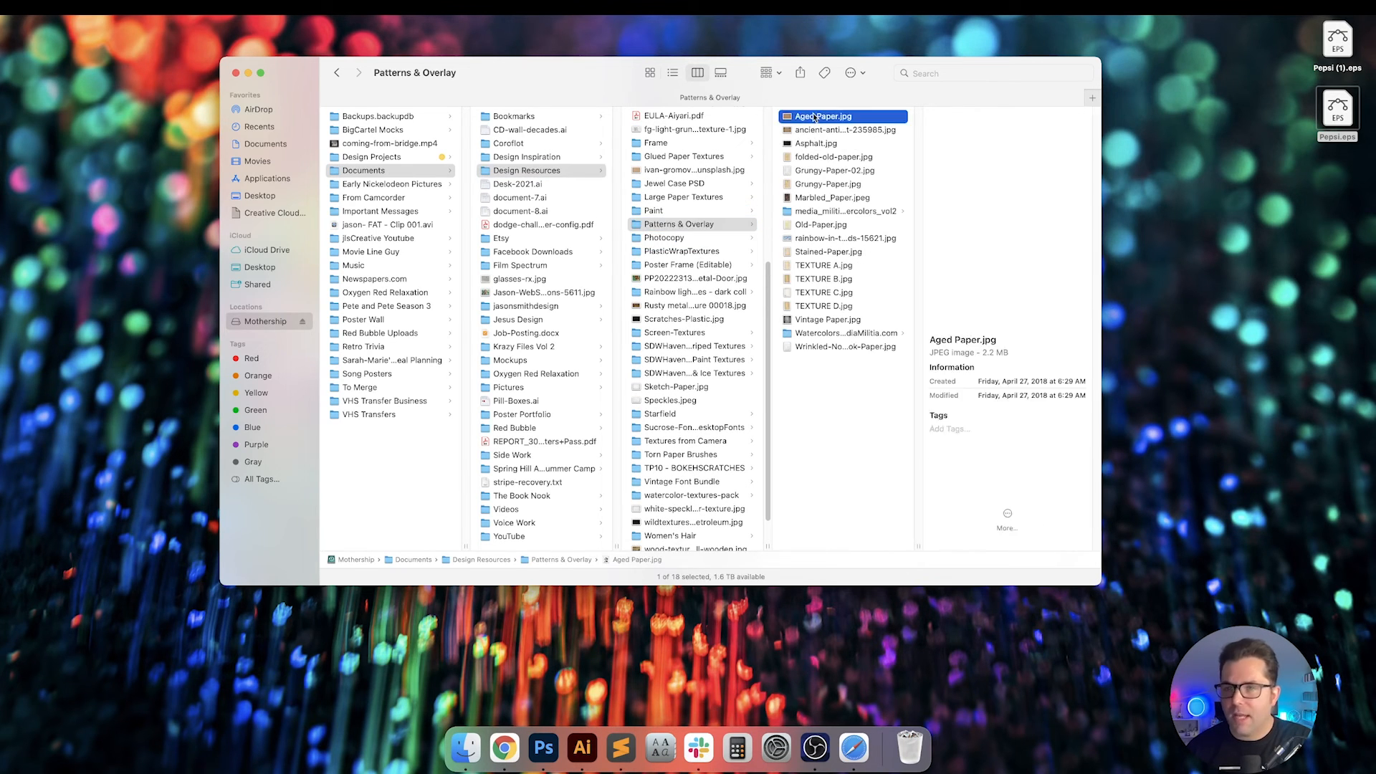
Preview the aged paper images in the Patterns & Overlay folder, comparing folded-old-paper, Grungy-Paper, Old-Paper, Stained-Paper and the TEXTURE A to D files
click(841, 131)
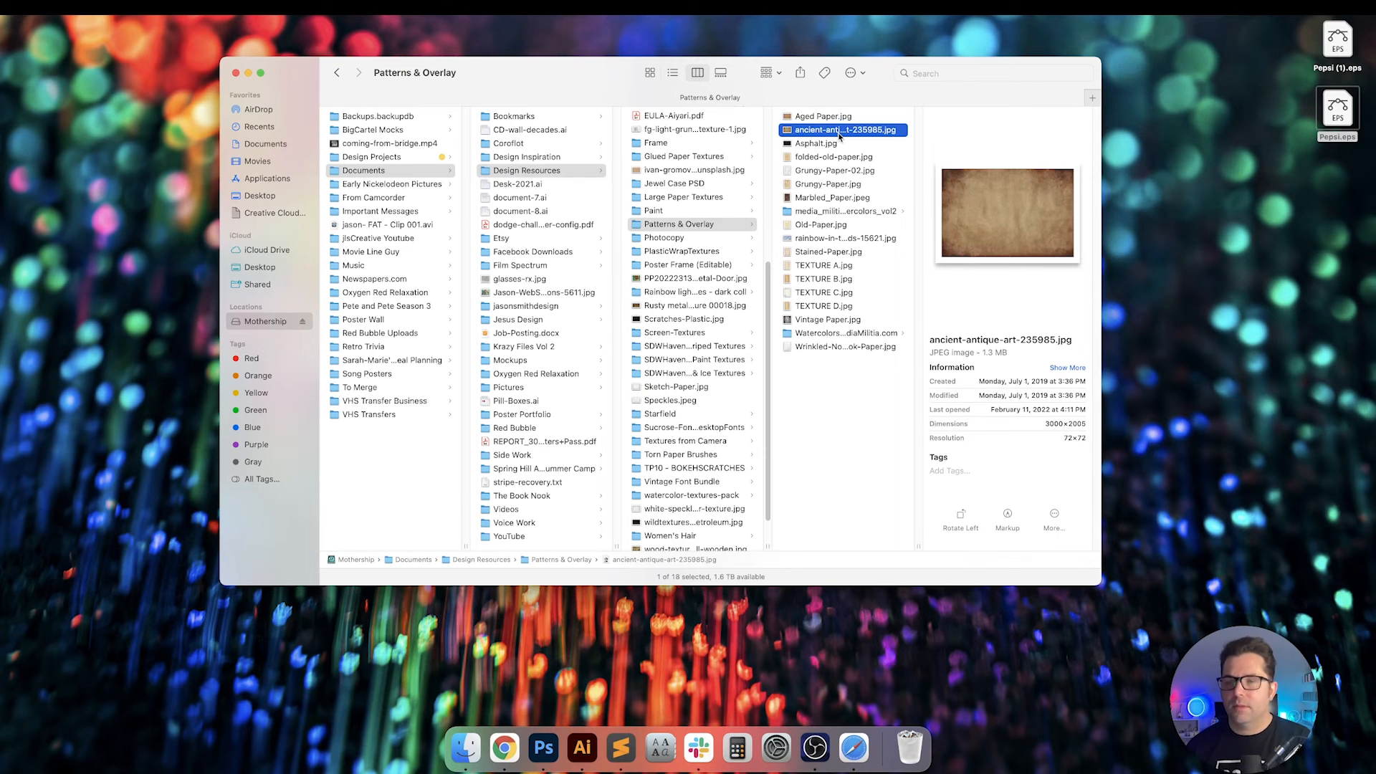
key(Down)
key(Down)
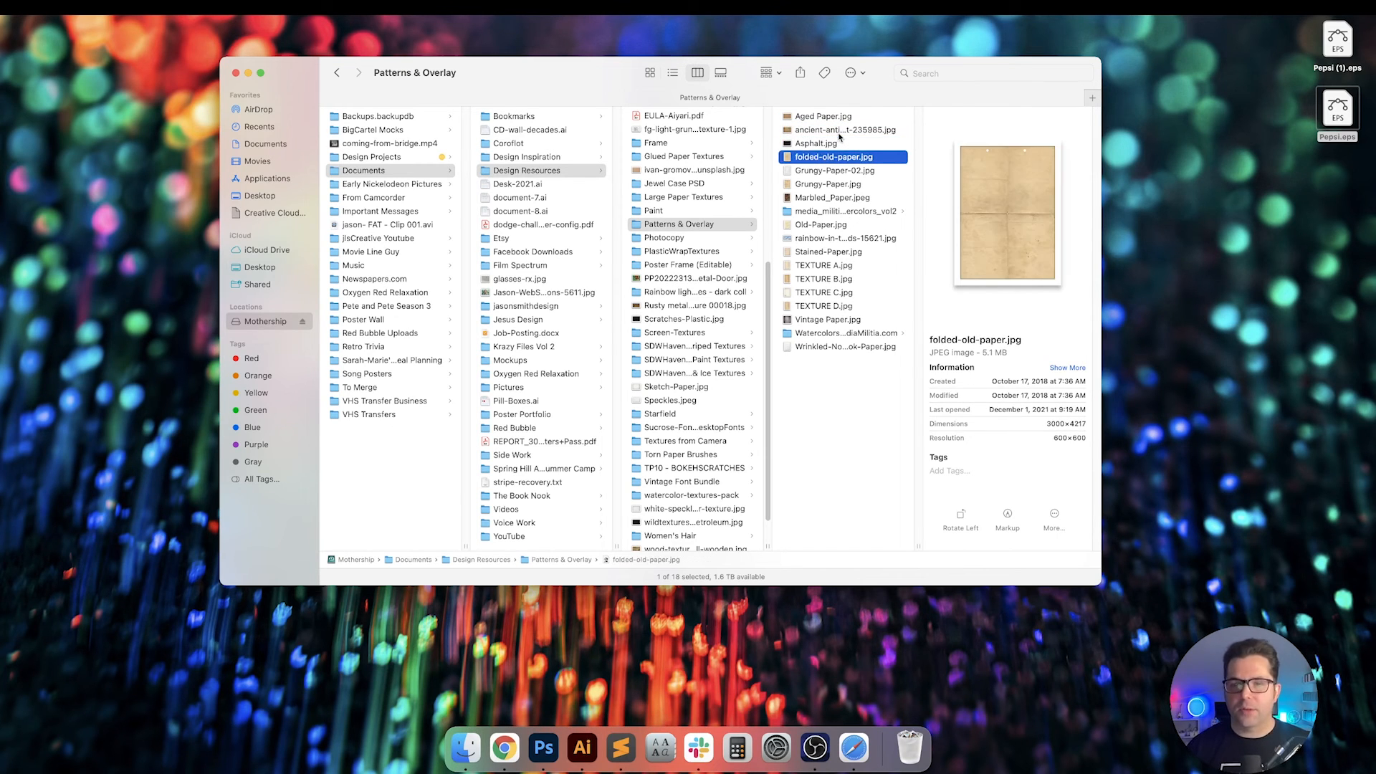
click(830, 188)
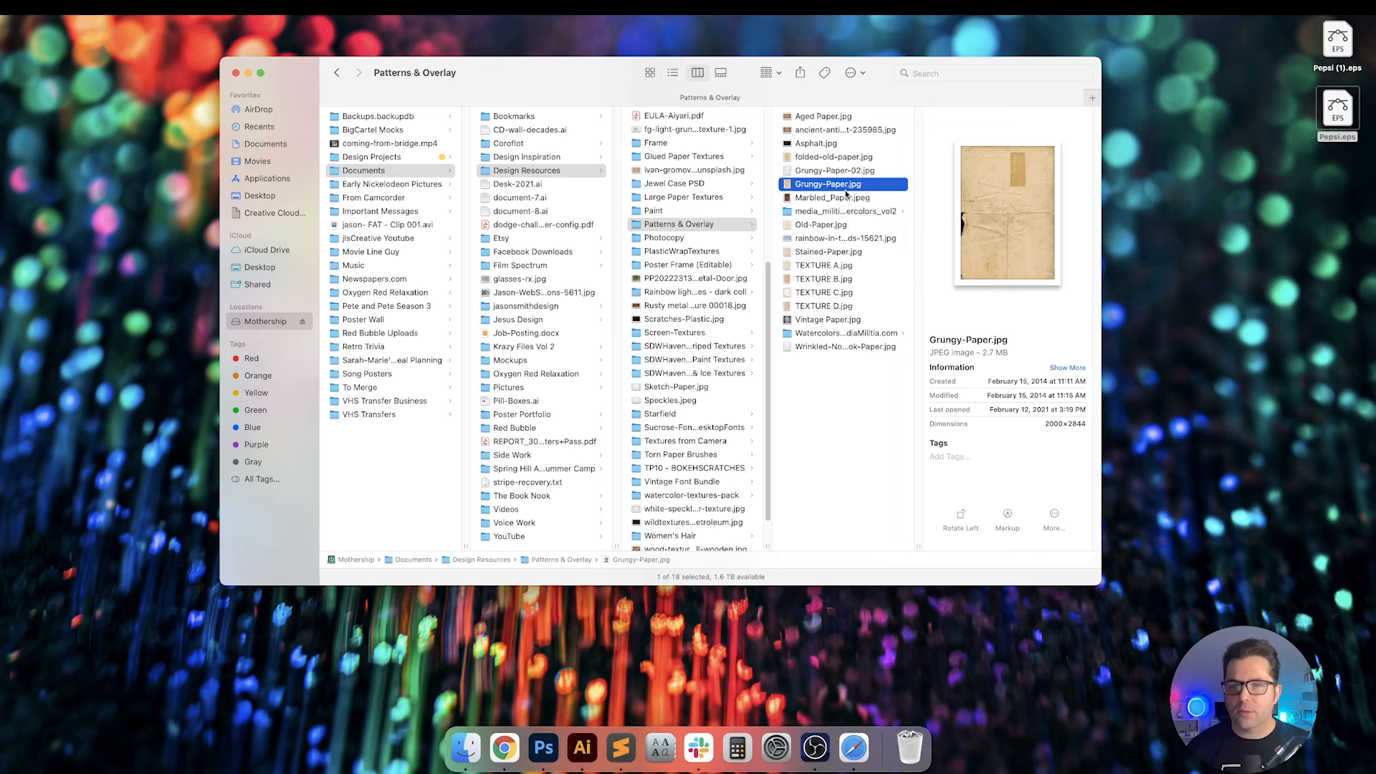
click(836, 226)
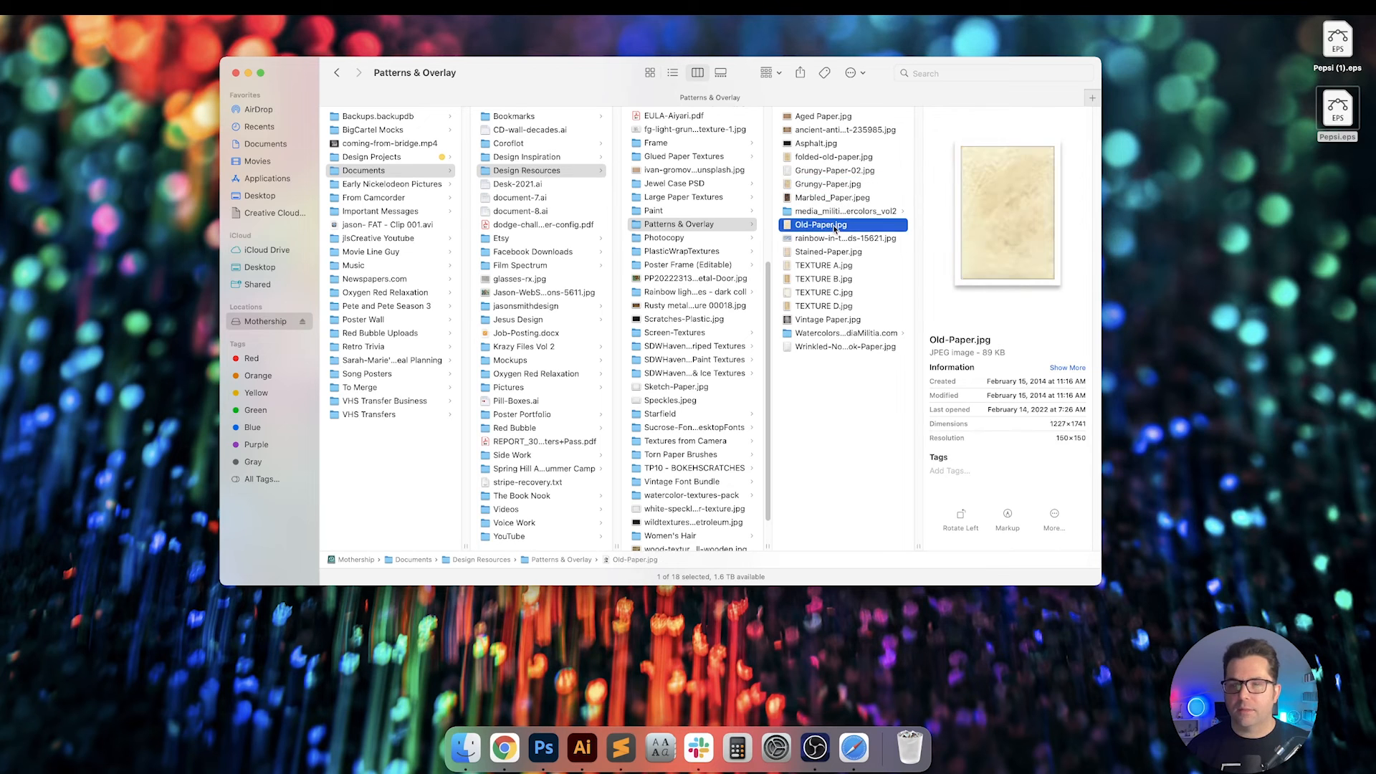
click(829, 268)
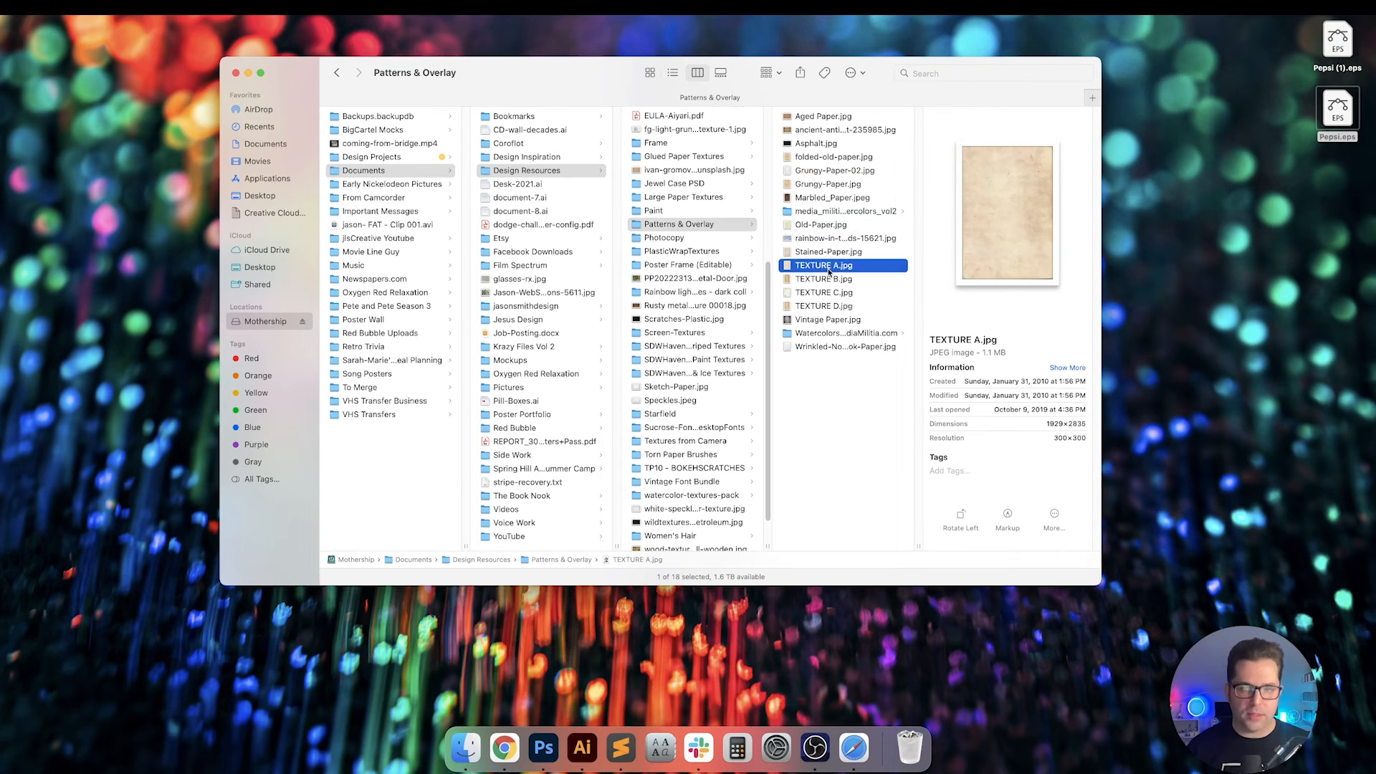
click(837, 253)
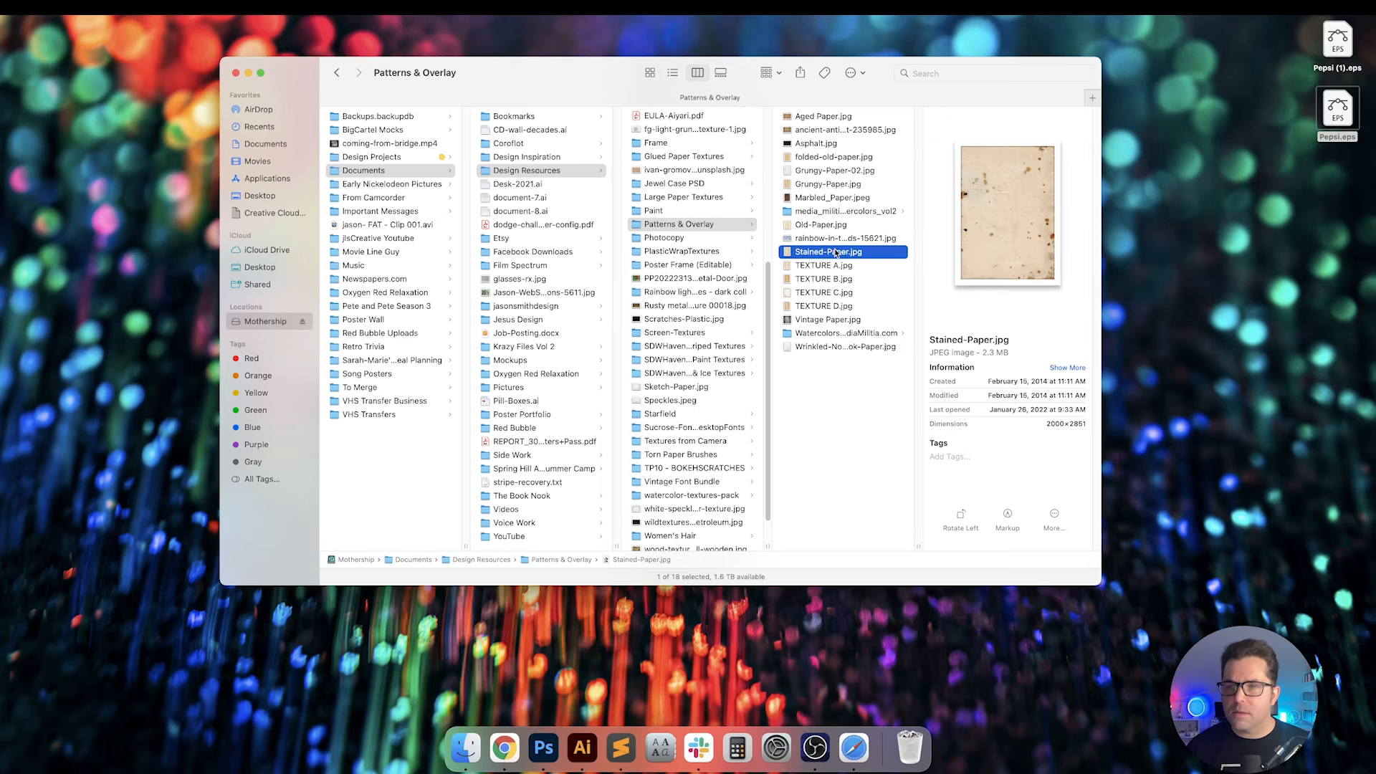
click(836, 279)
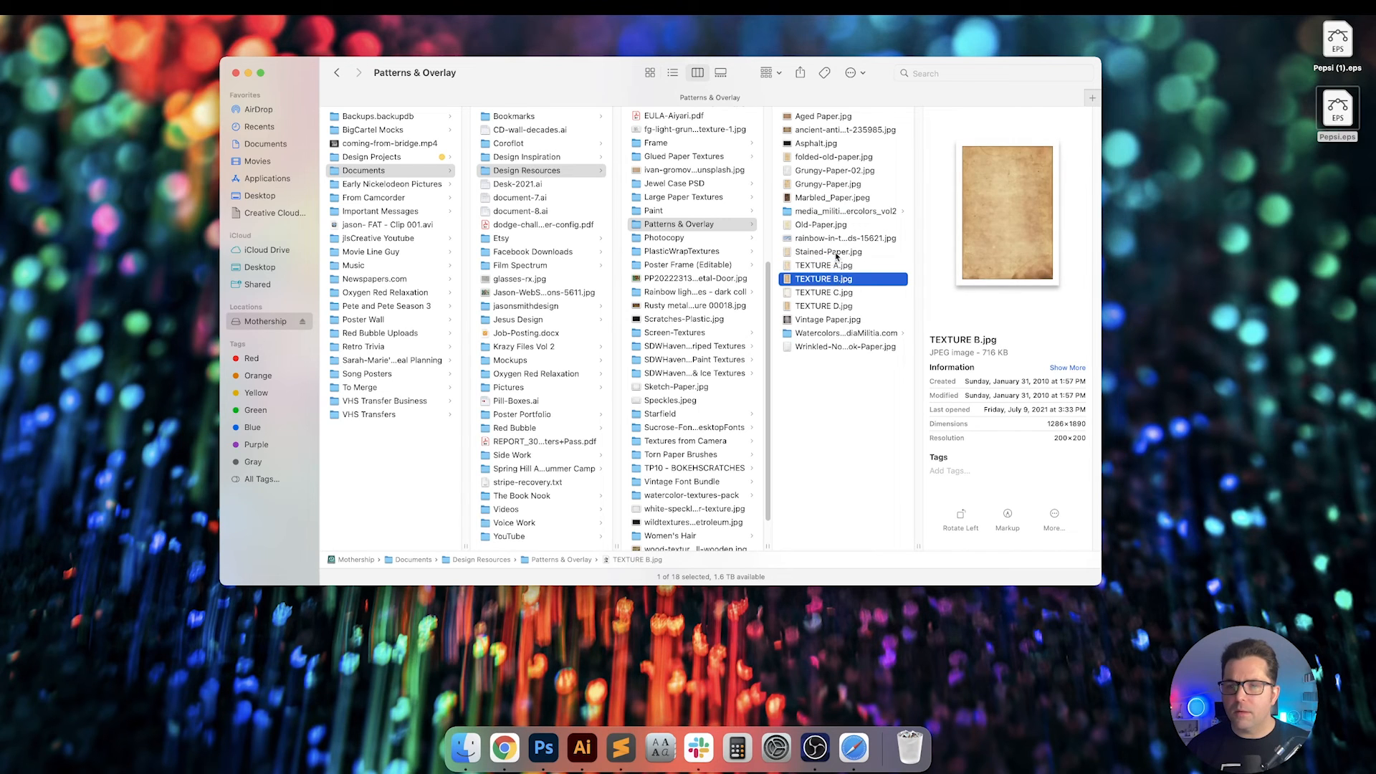
click(837, 255)
click(832, 266)
click(836, 281)
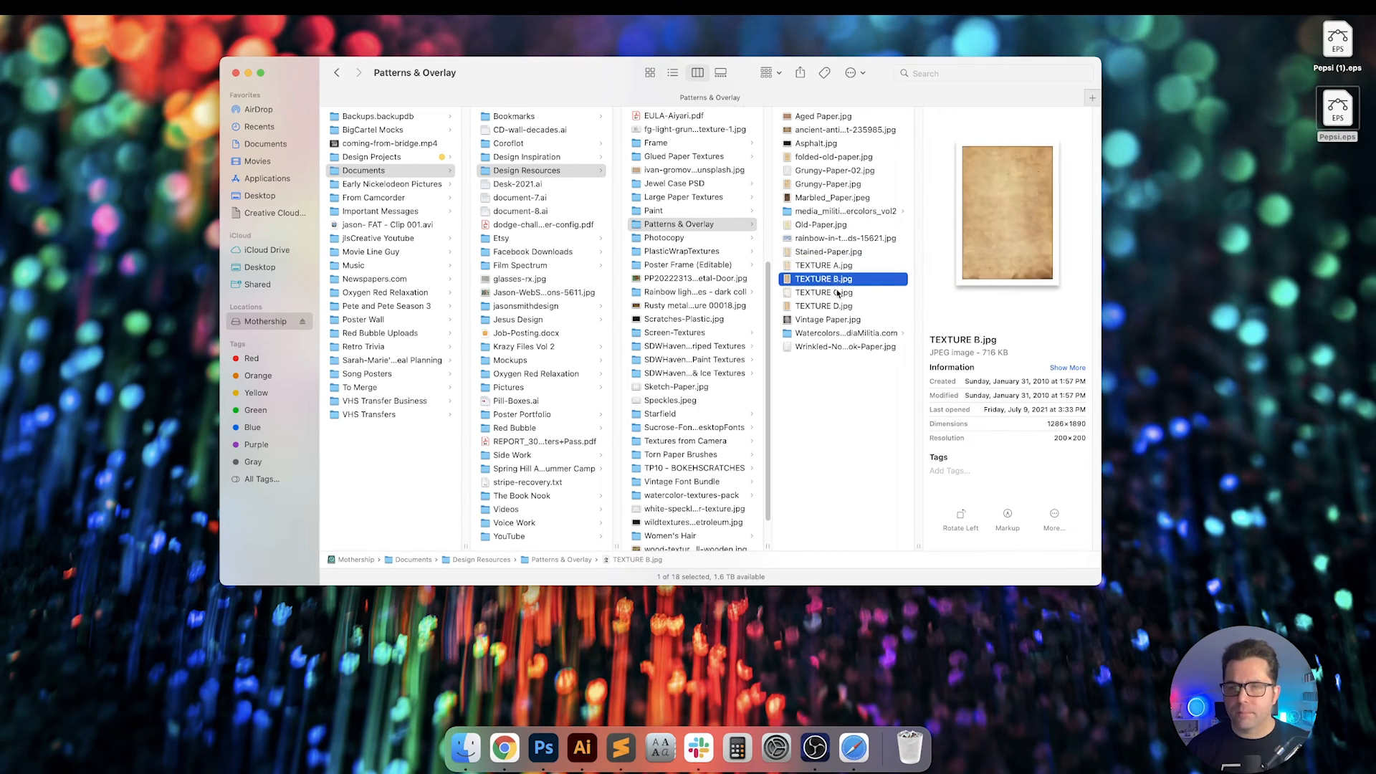
click(837, 293)
click(842, 308)
click(840, 296)
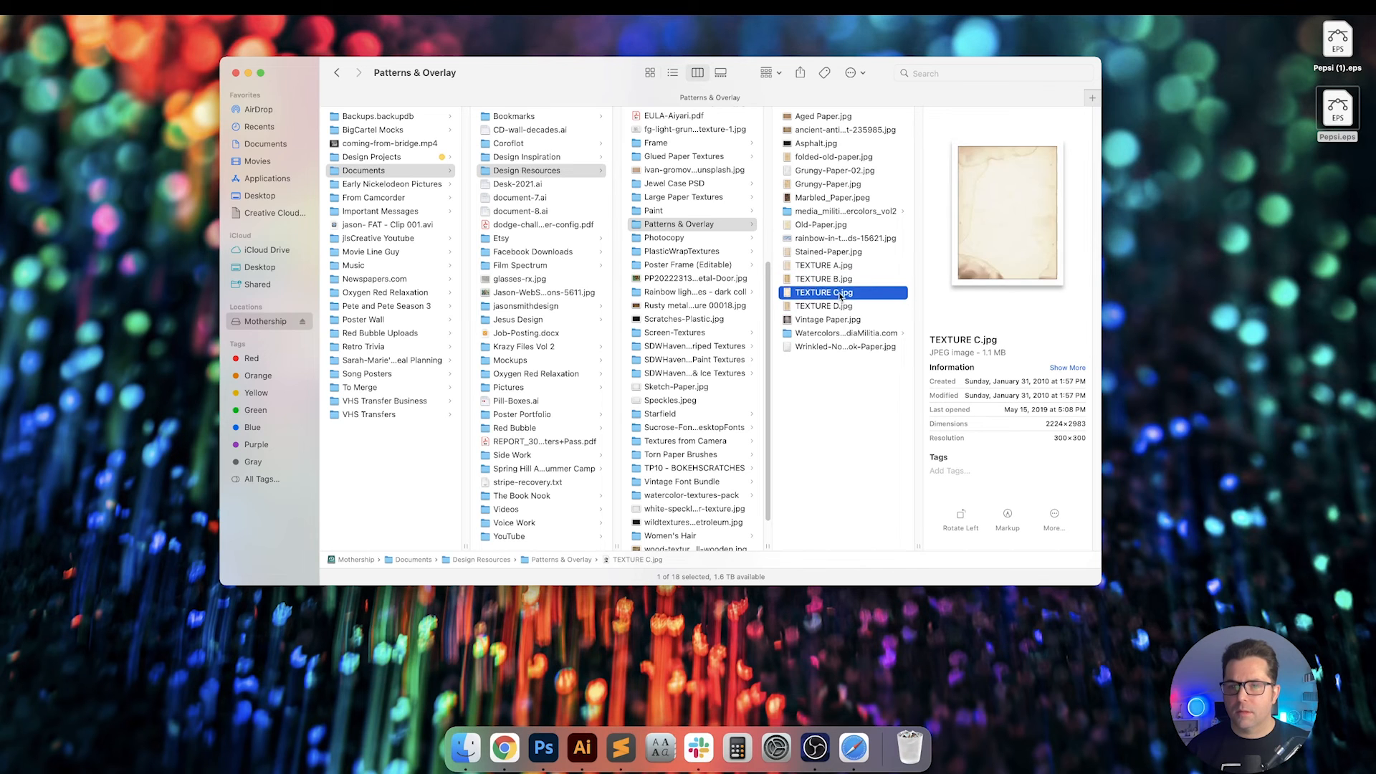
Open TEXTURE C.jpg in Photoshop and paste its full image into the poster document above the artwork
double_click(840, 294)
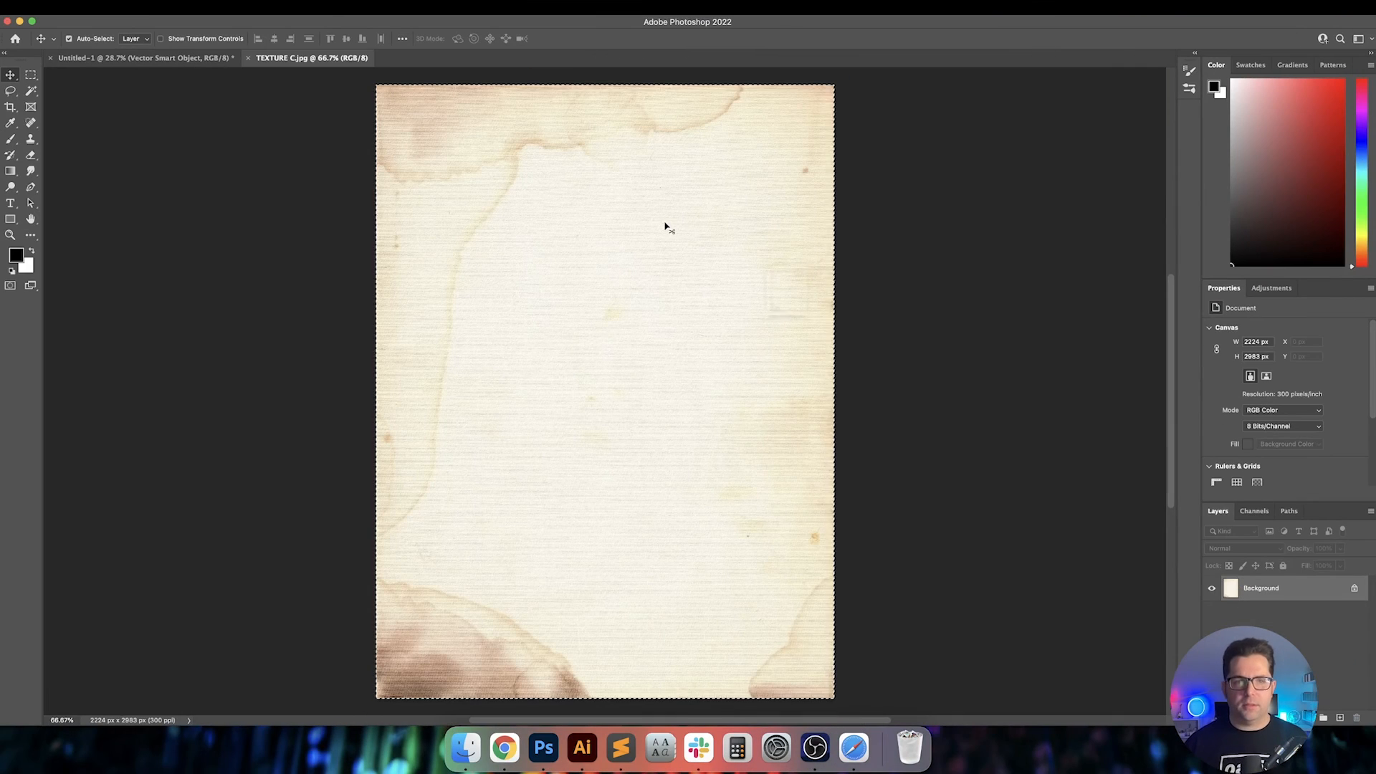
key(ctrl+Tab)
key(super+minus)
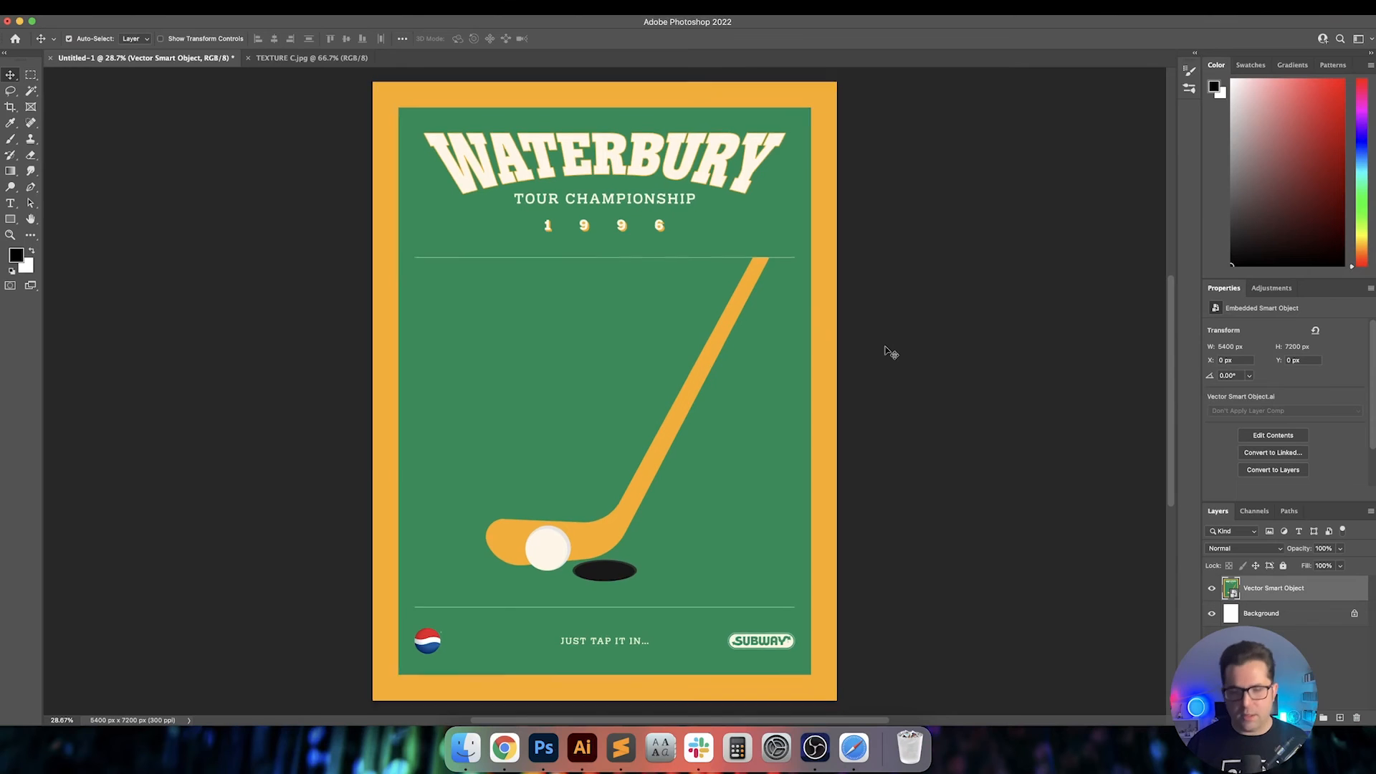
key(super+v)
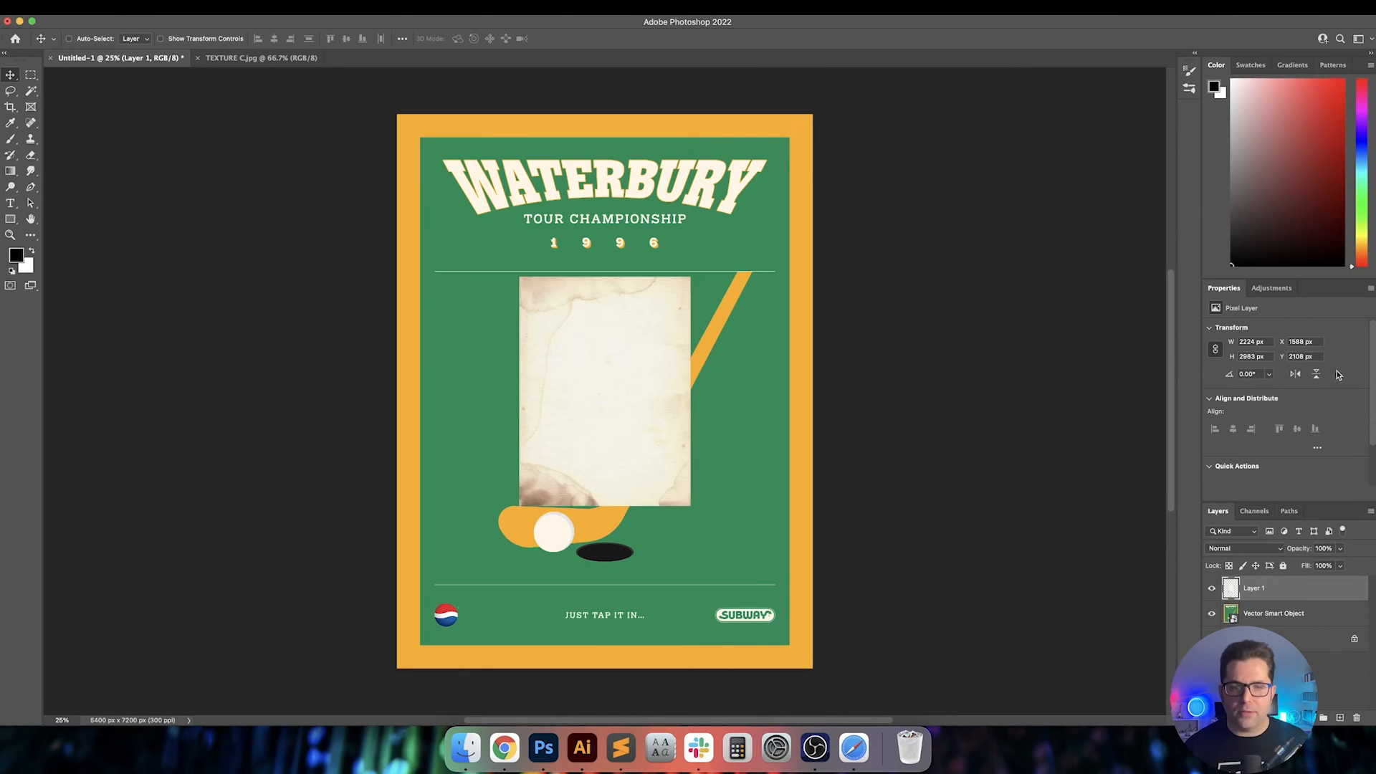
Scale the pasted TEXTURE C layer to about 5400 by 7201 px so it covers the whole poster
key(super+t)
drag(696, 510, 816, 669)
key(Return)
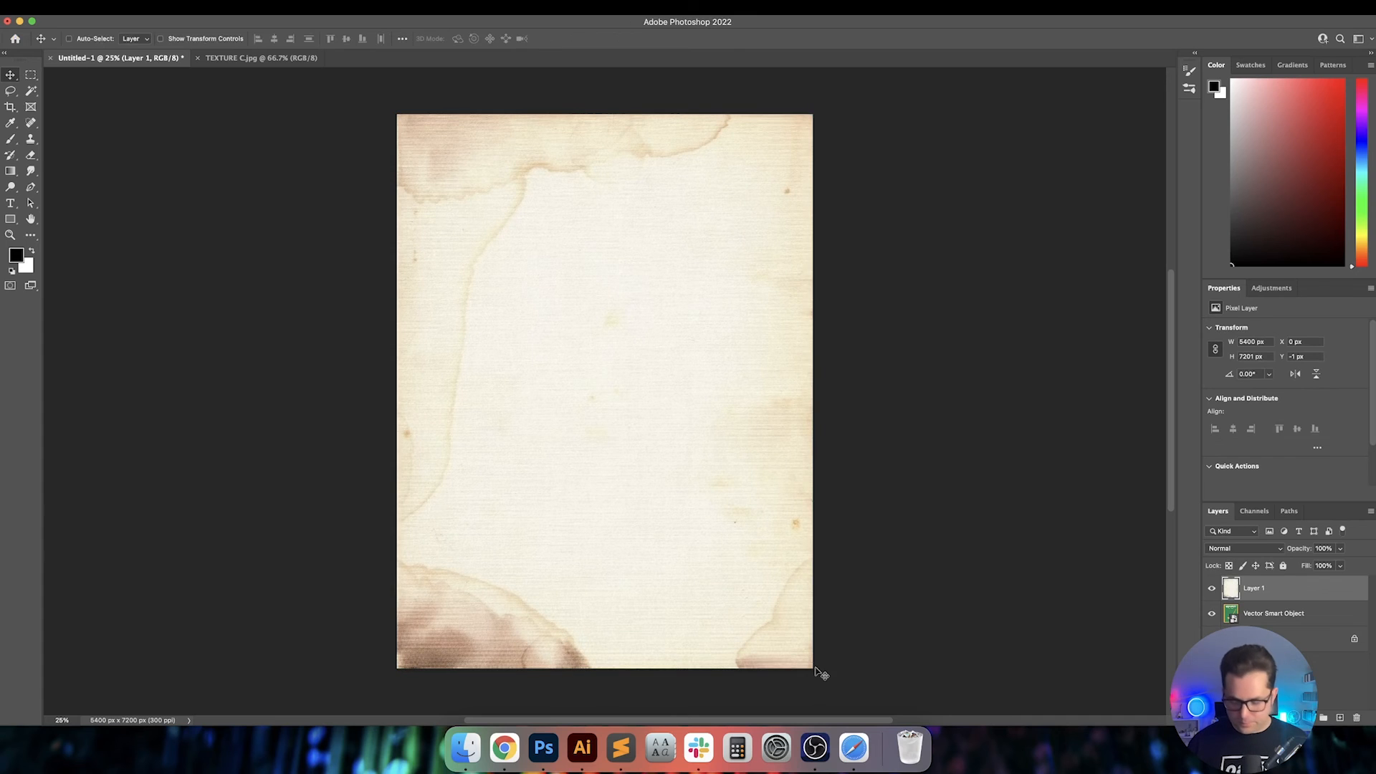
Set the TEXTURE C layer's blending mode to Multiply and fit the poster in view
key(super+equal)
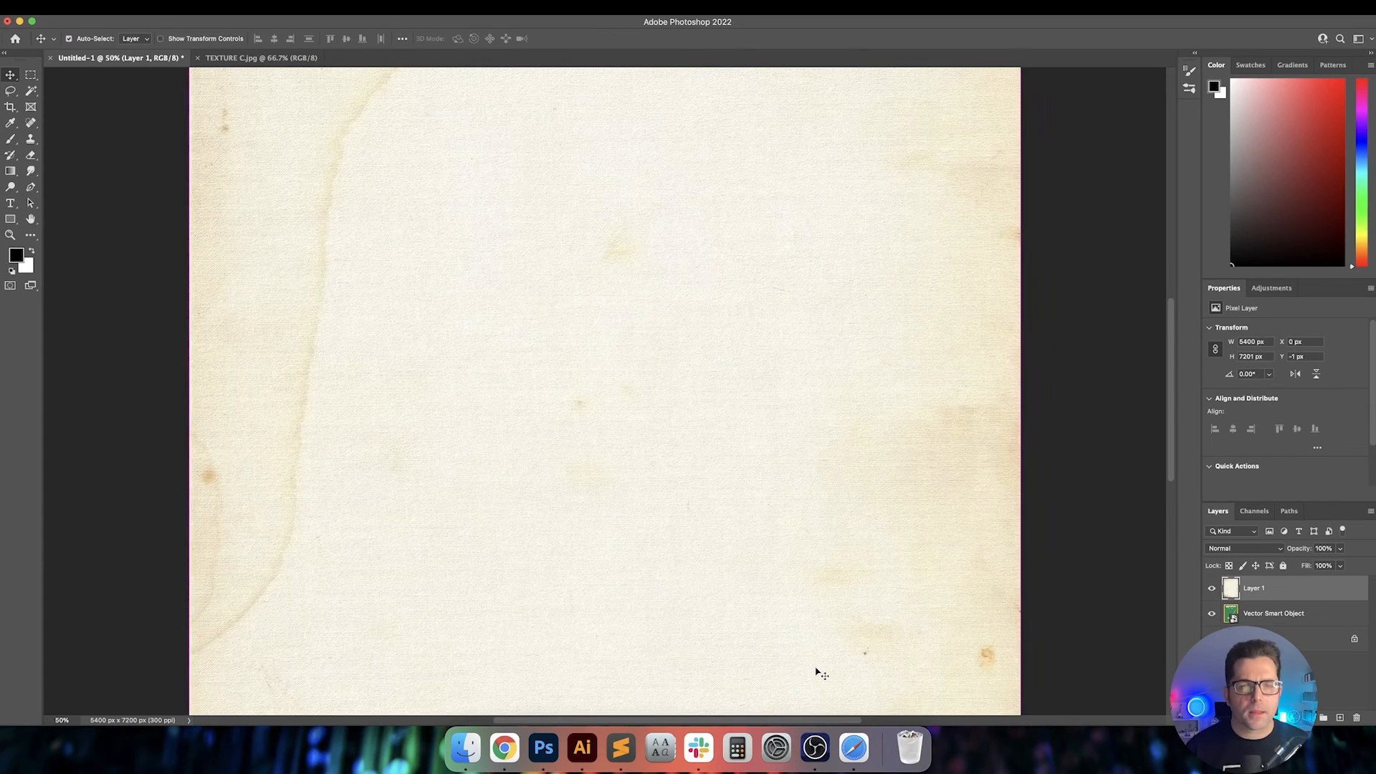
key(shift+alt+i)
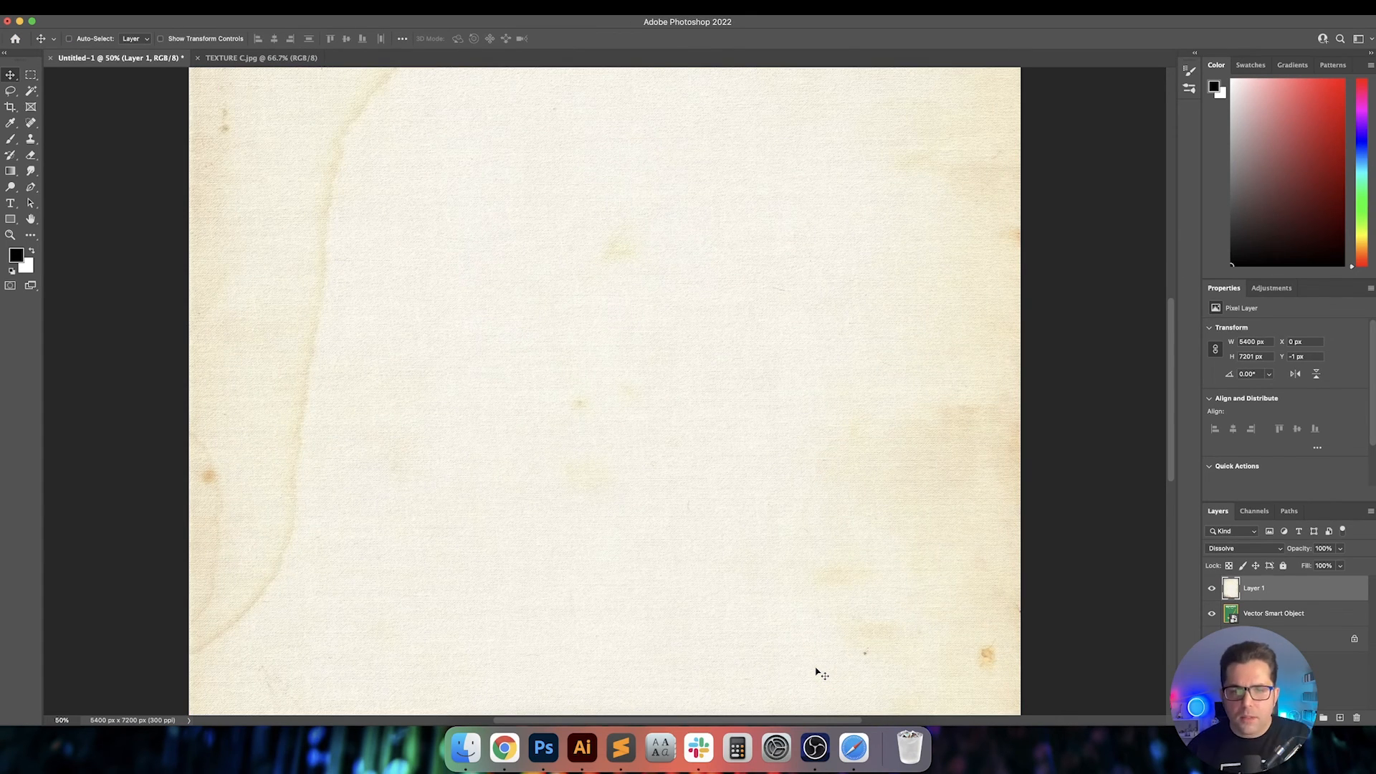
key(shift+alt+m)
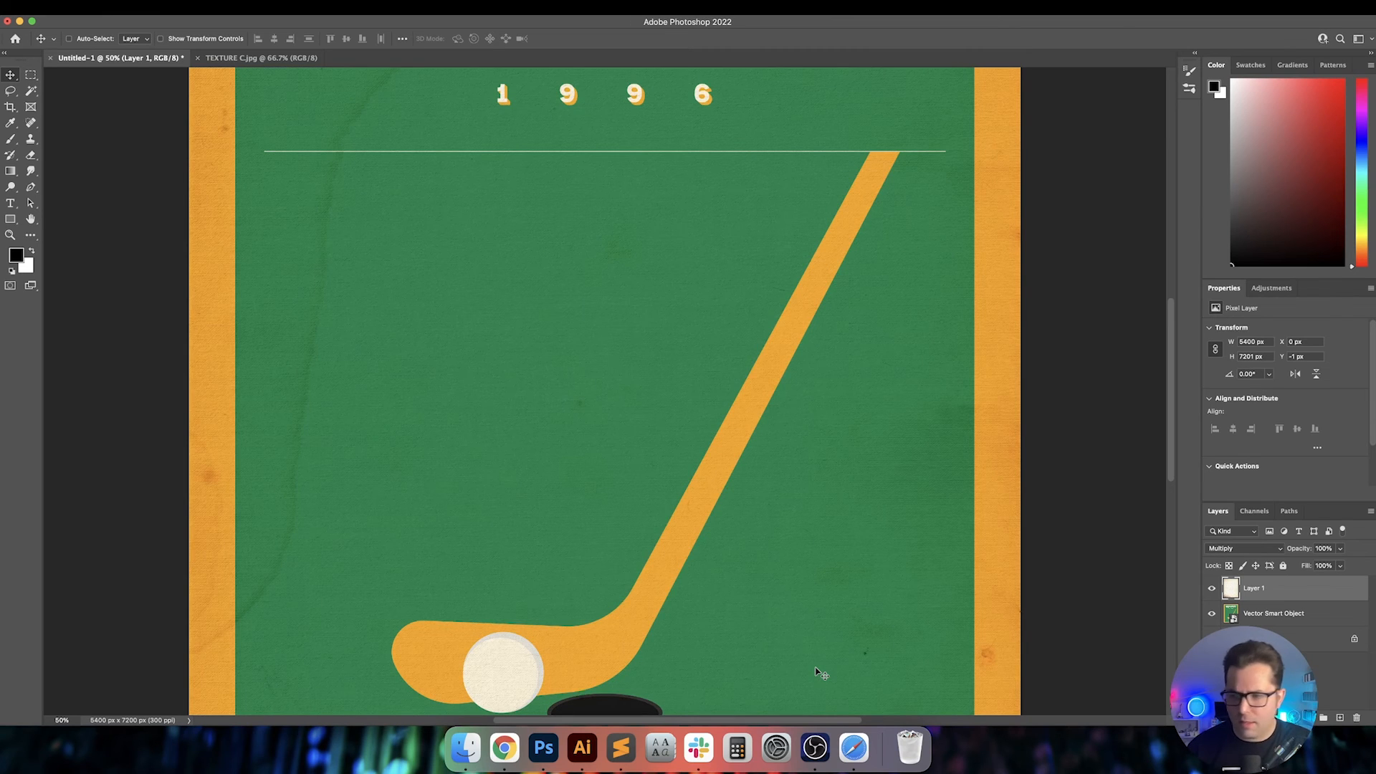
key(super+0)
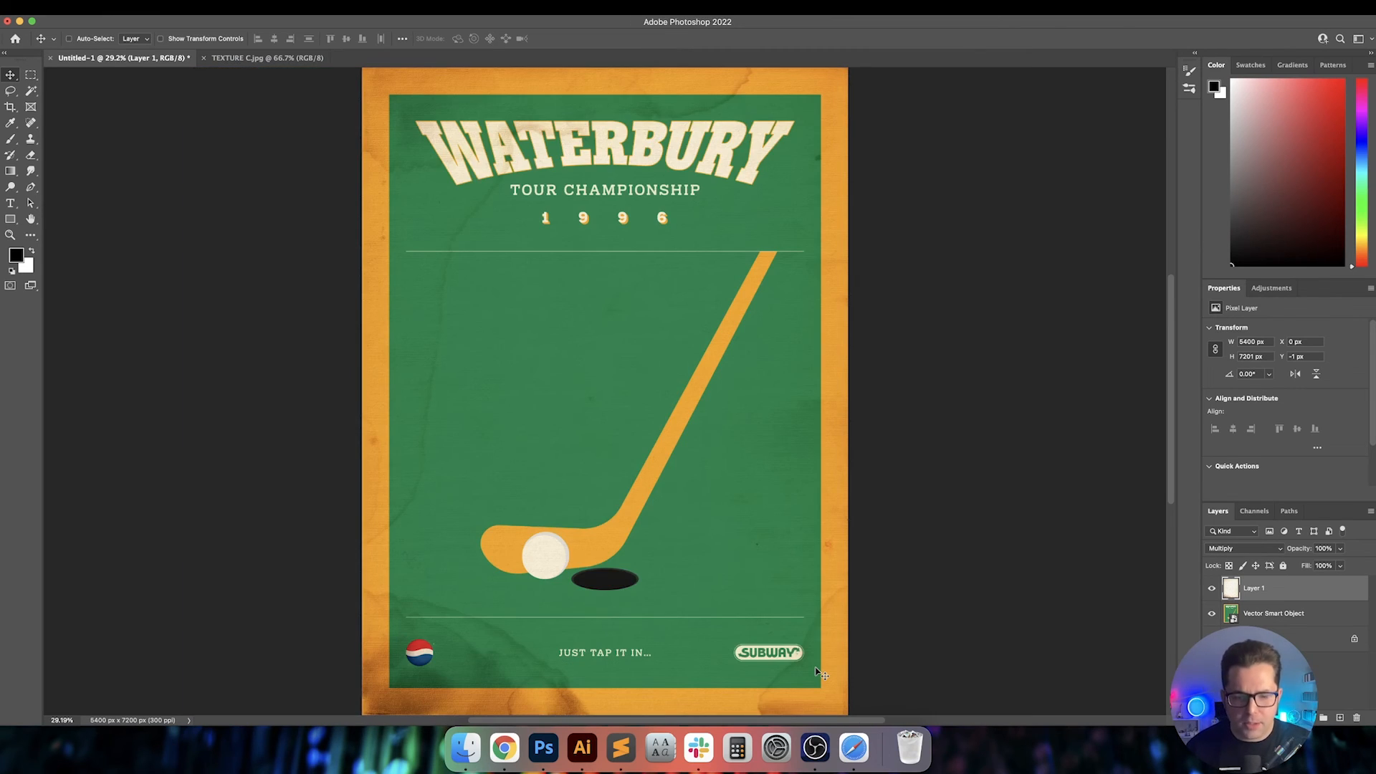
Cycle the texture layer's blending mode from Multiply through Linear Burn, Color Dodge, Soft Light, Pin Light and Hard Mix to Difference
key(shift+plus)
key(shift+plus)
key(shift+plus)
key(shift+plus)
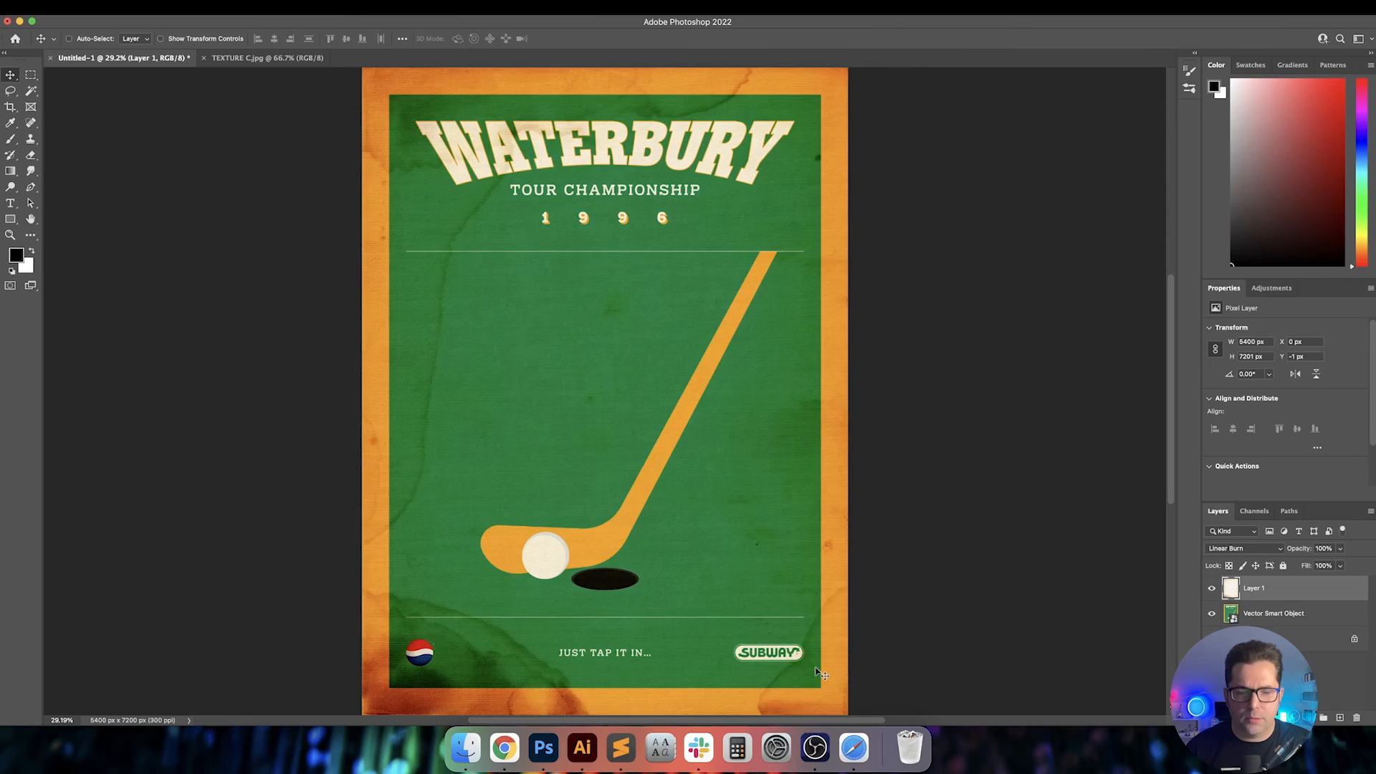
key(shift+plus)
key(shift+plus)
key(shift+plus)
key(shift+plus)
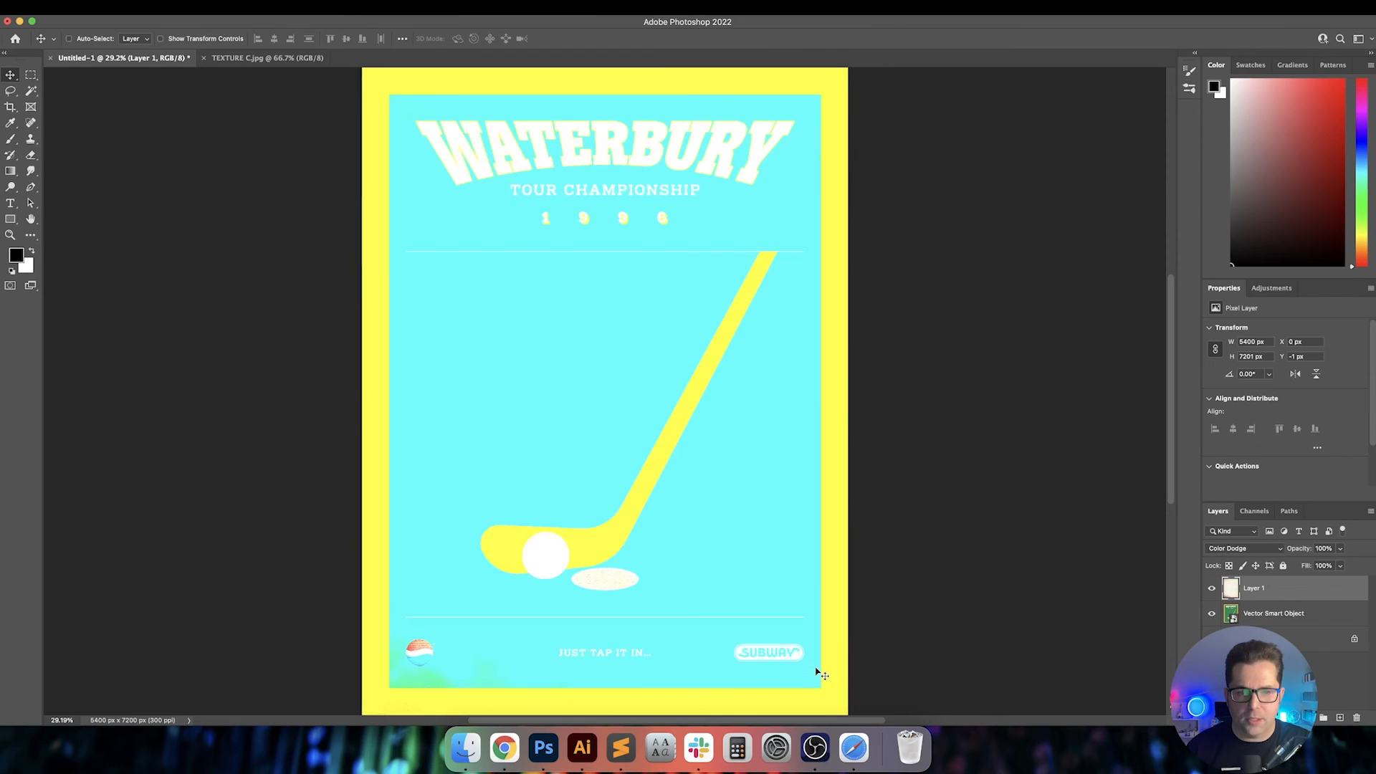
key(shift+plus)
key(shift+plus)
key(shift+plus)
key(shift+plus)
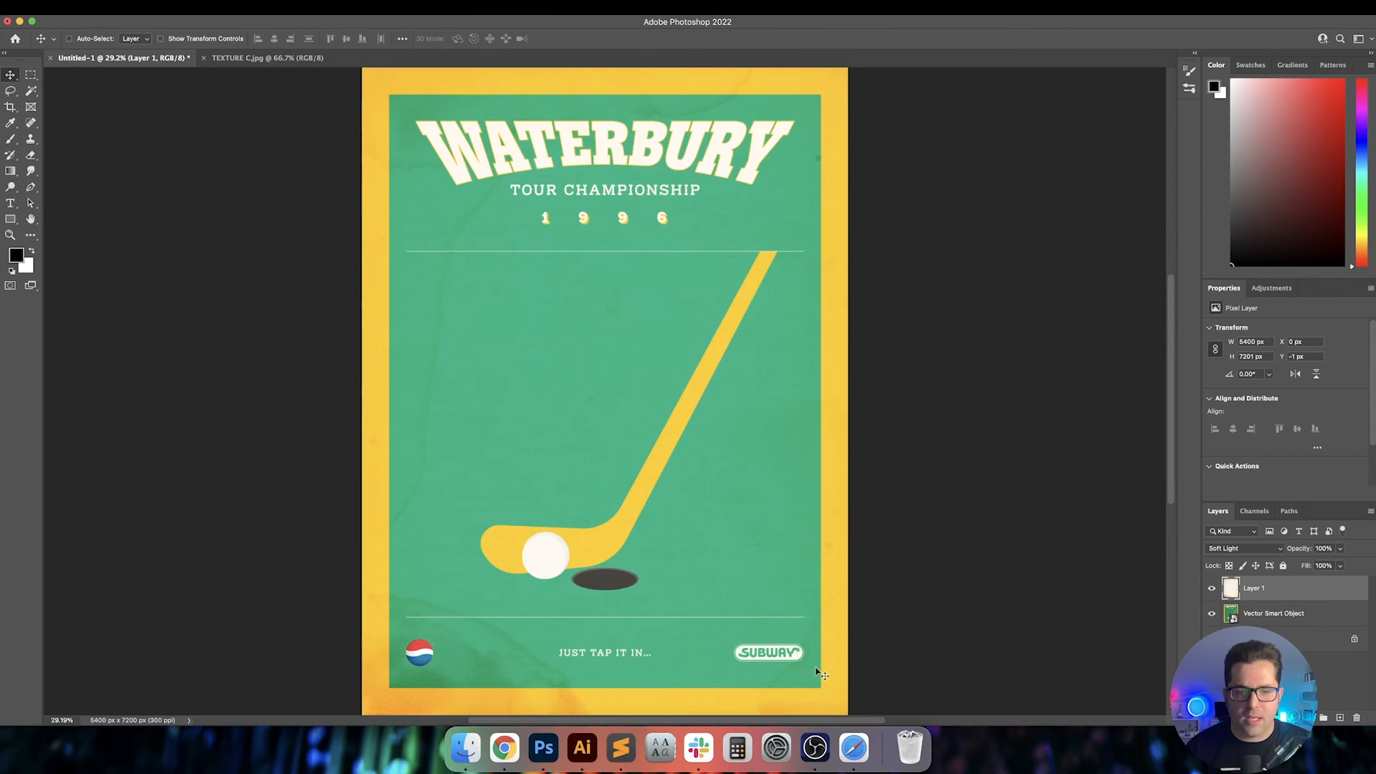
key(shift+plus)
key(shift+plus)
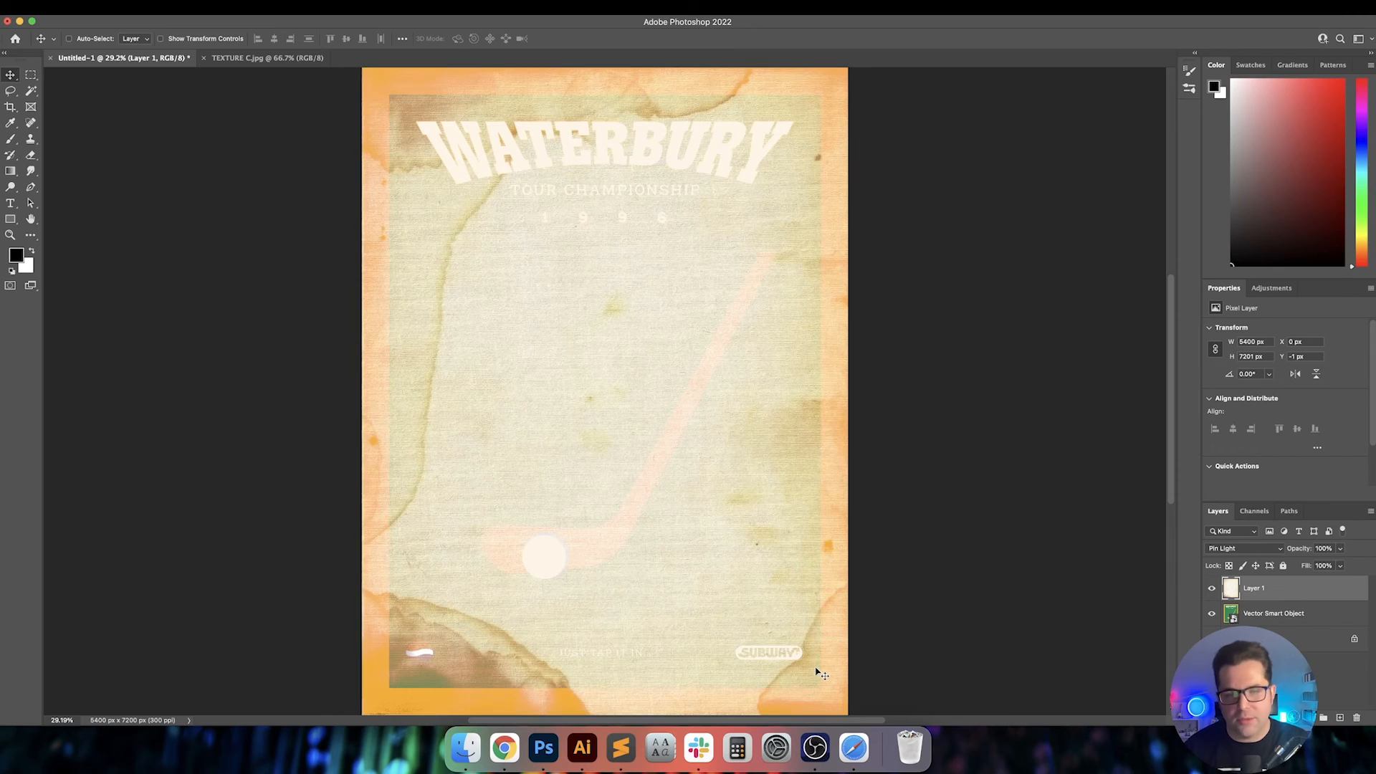
key(shift+plus)
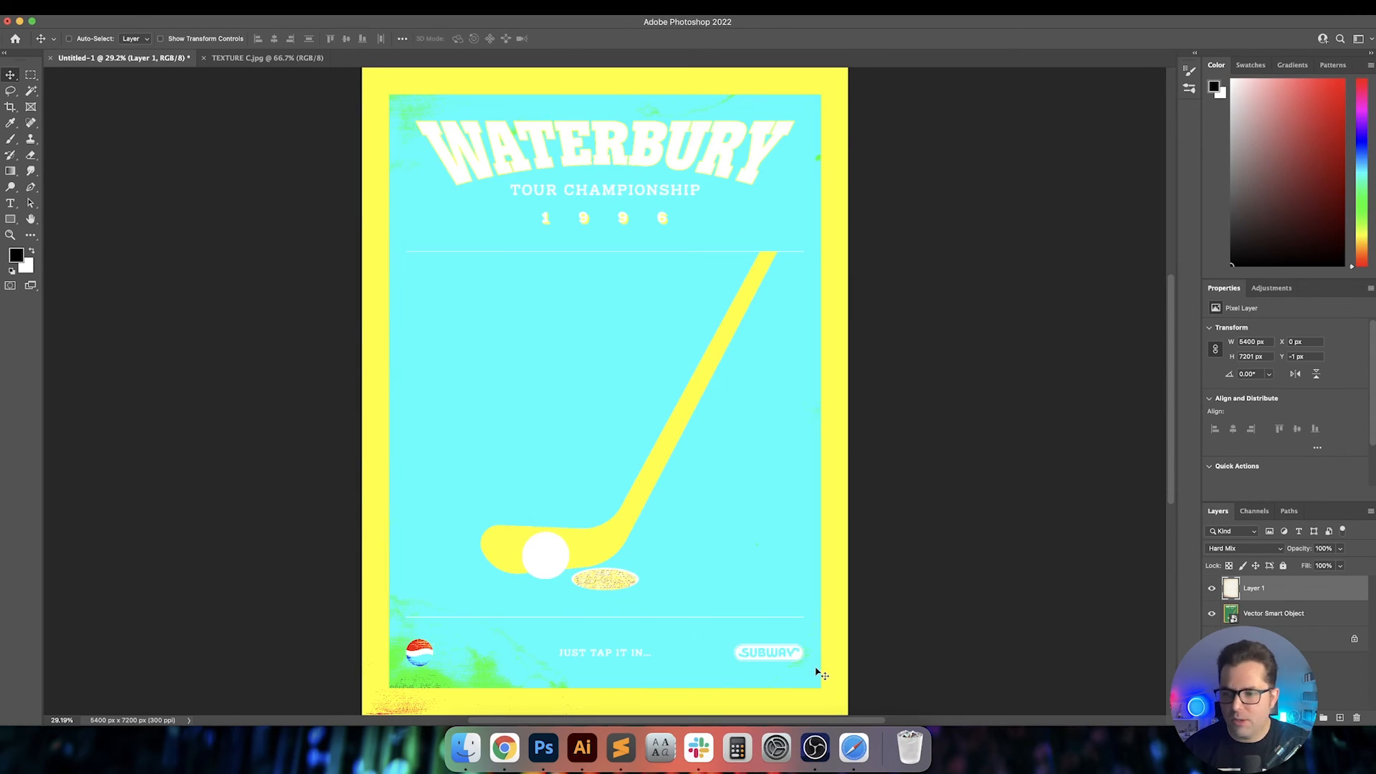
key(shift+plus)
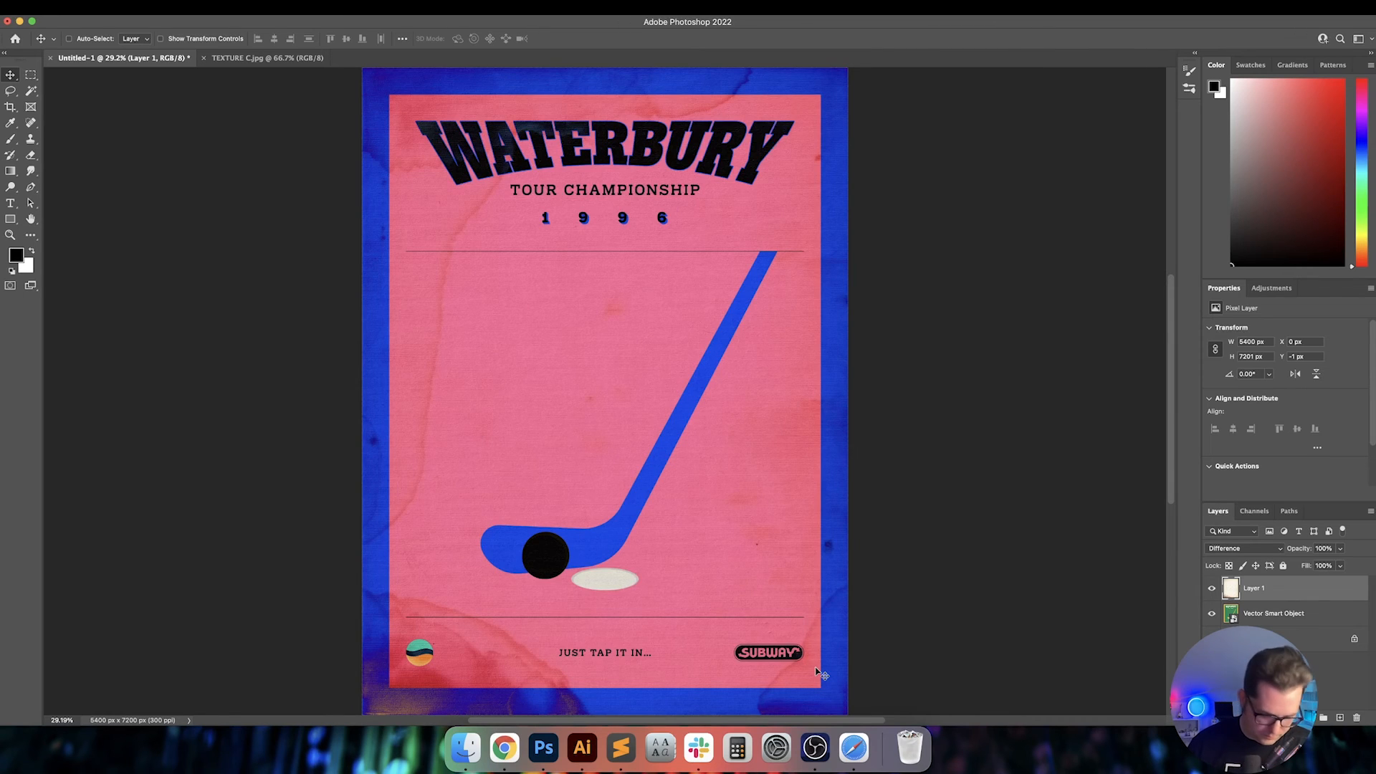
Invert the texture layer's colors and invert them back, and advance its blending mode through Exclusion to Divide
key(super+i)
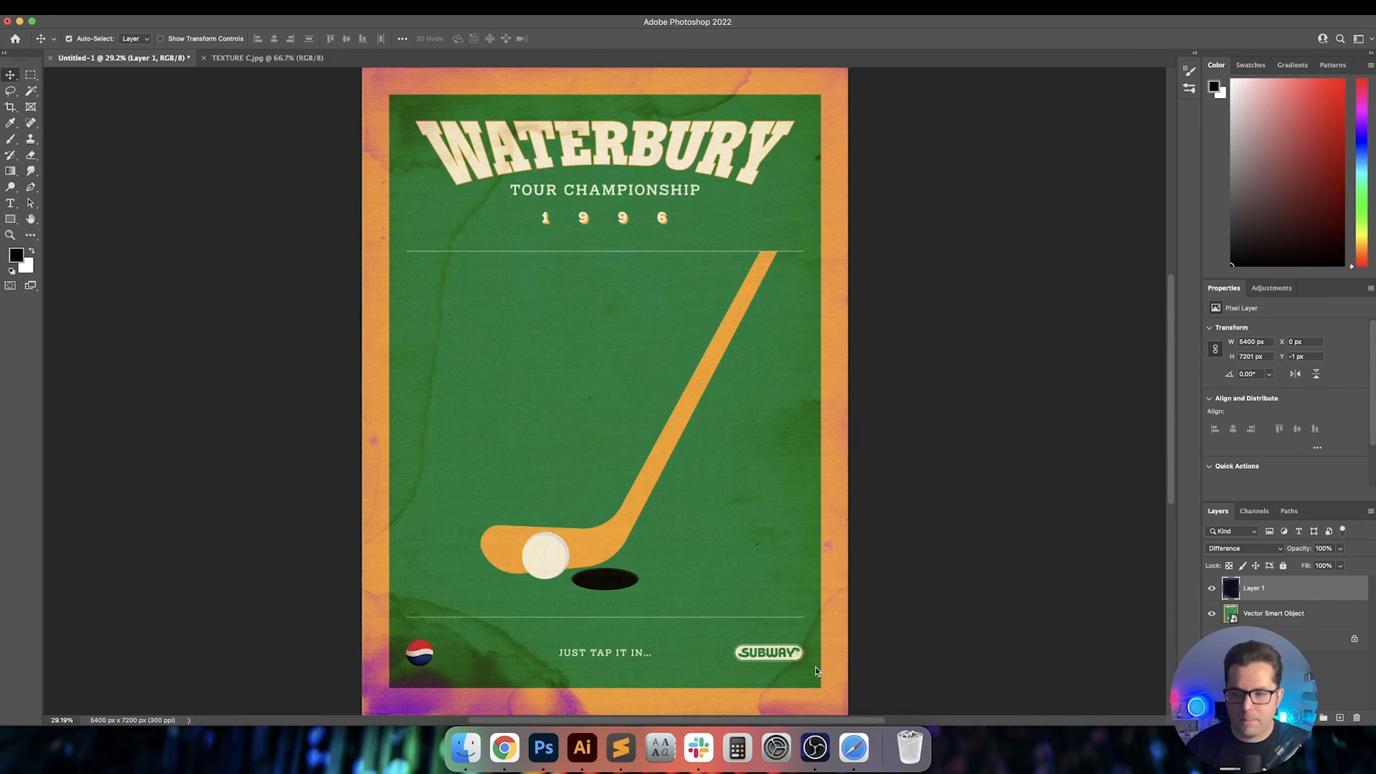
key(super+i)
key(shift+plus)
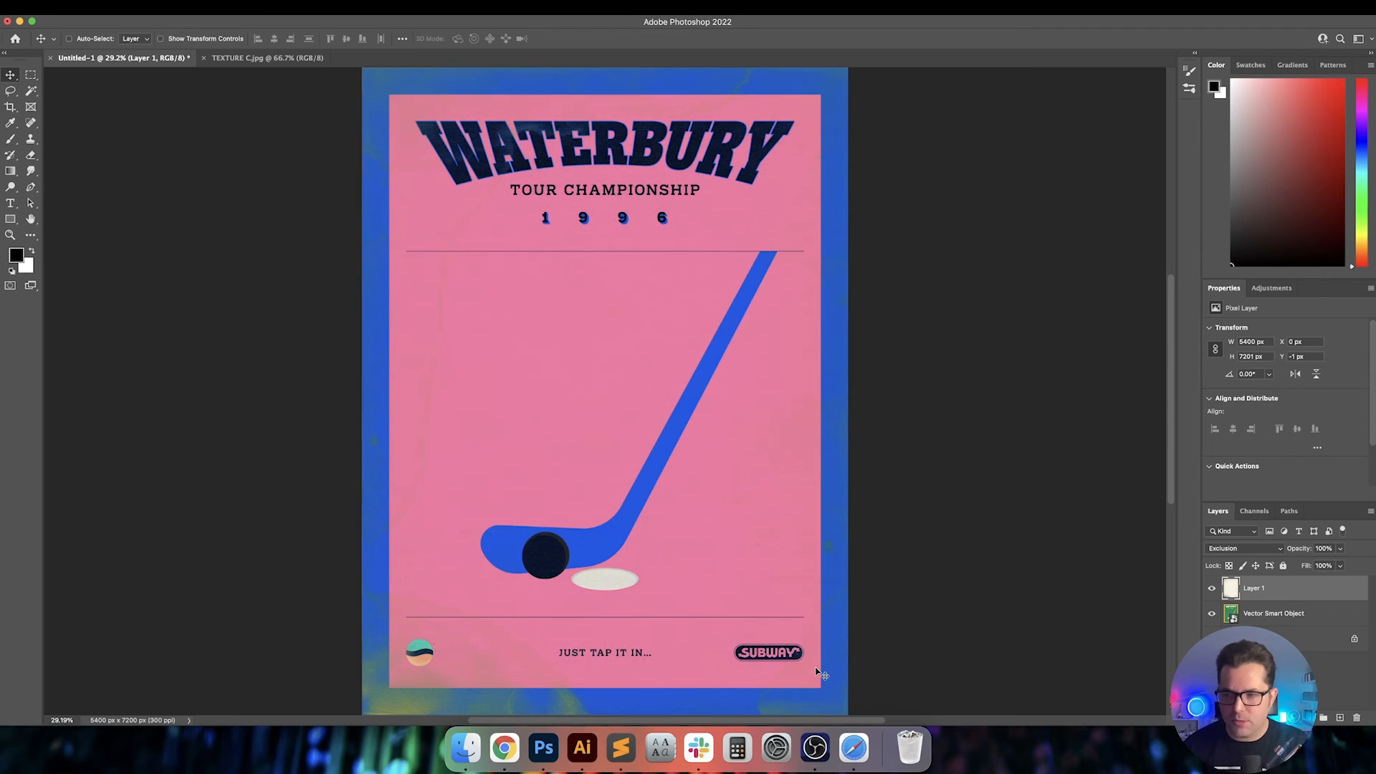
key(shift+plus)
key(shift+plus)
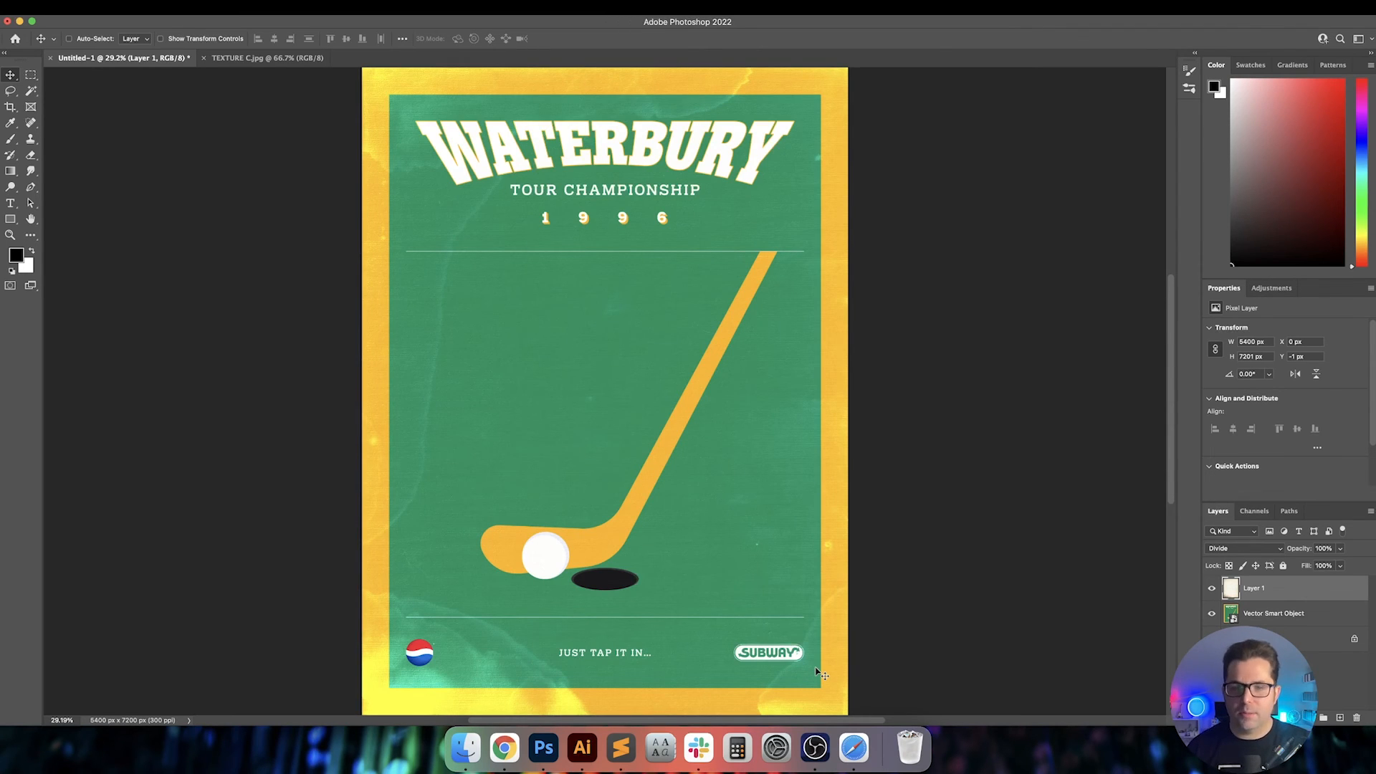
Try the Overlay blending mode on the TEXTURE C layer and delete that layer from the poster
click(1227, 550)
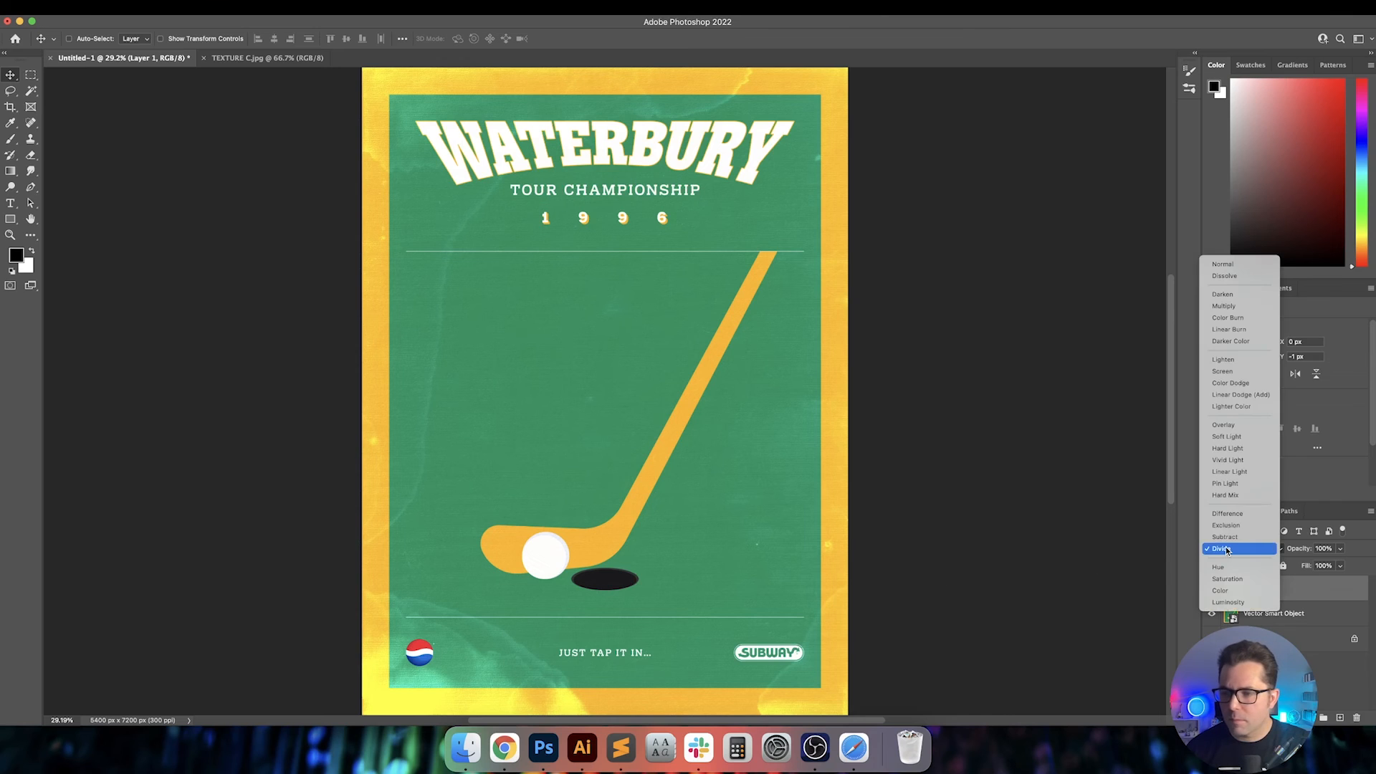
click(1224, 424)
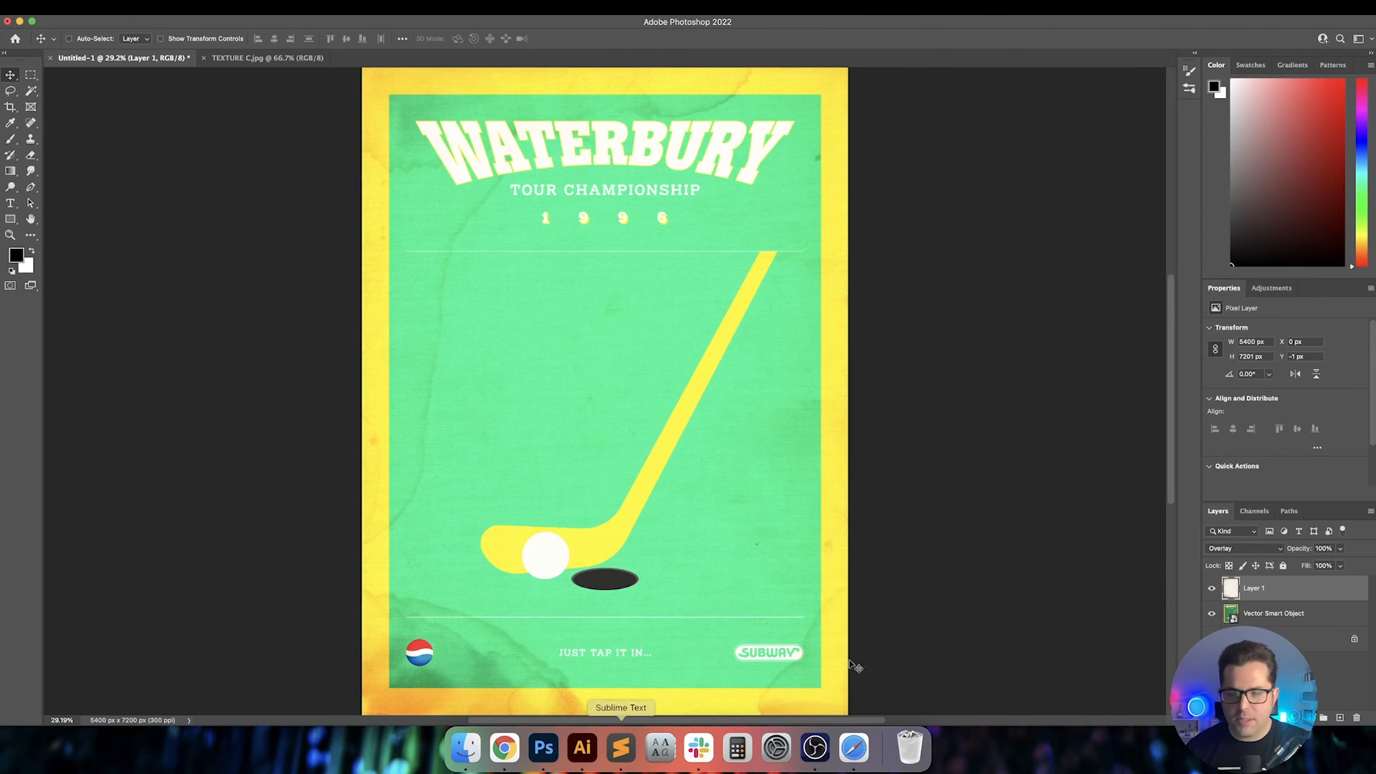
key(Delete)
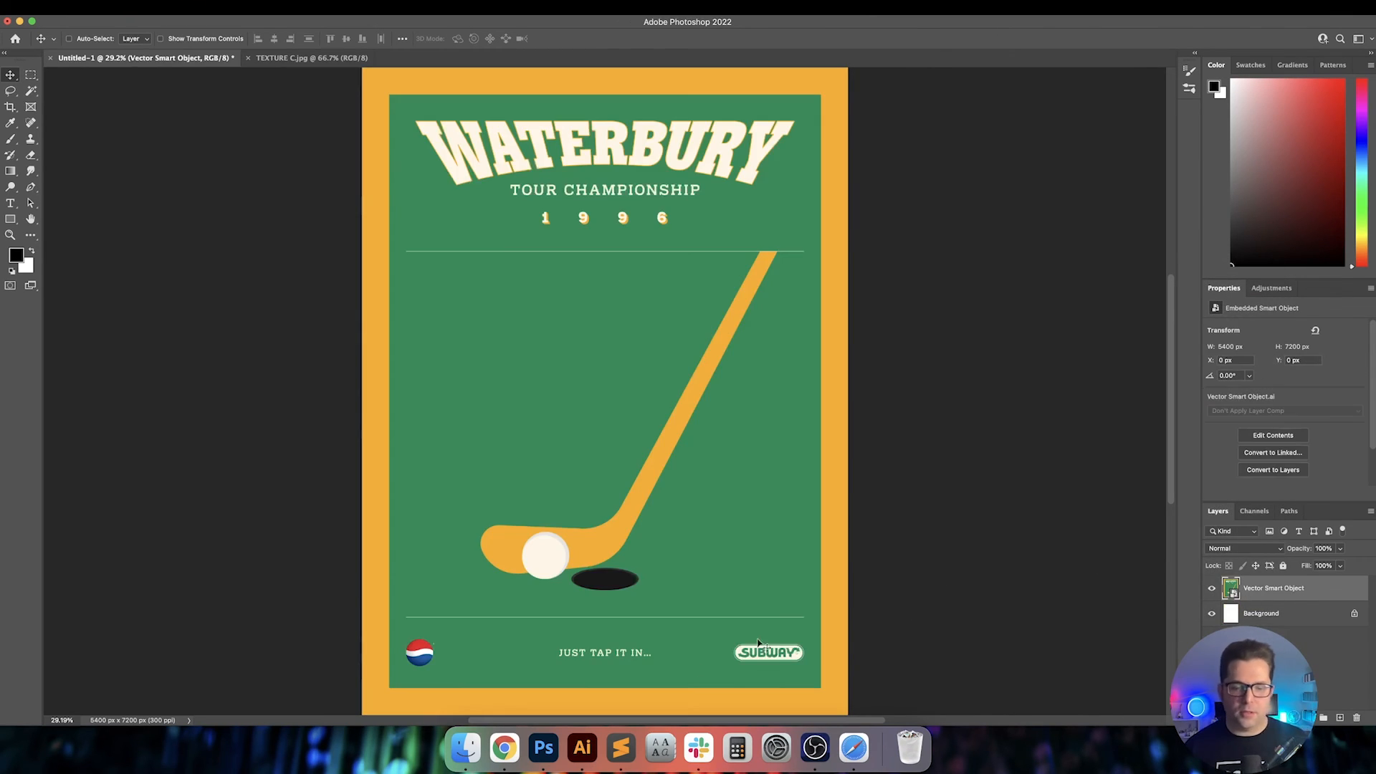
Switch back to Finder, compare TEXTURE A.jpg with TEXTURE B.jpg, and open TEXTURE A.jpg in Photoshop
click(469, 766)
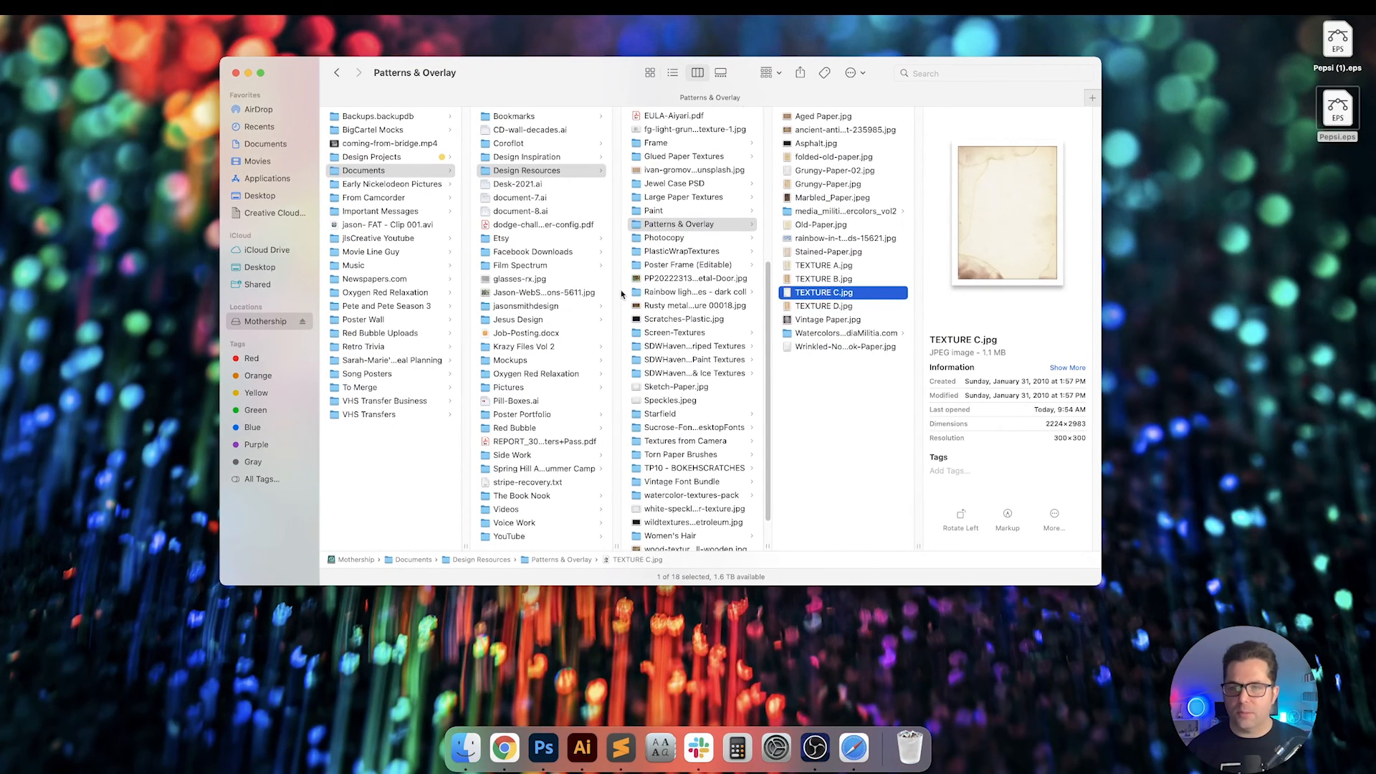
key(Up)
key(Up)
key(Down)
key(Up)
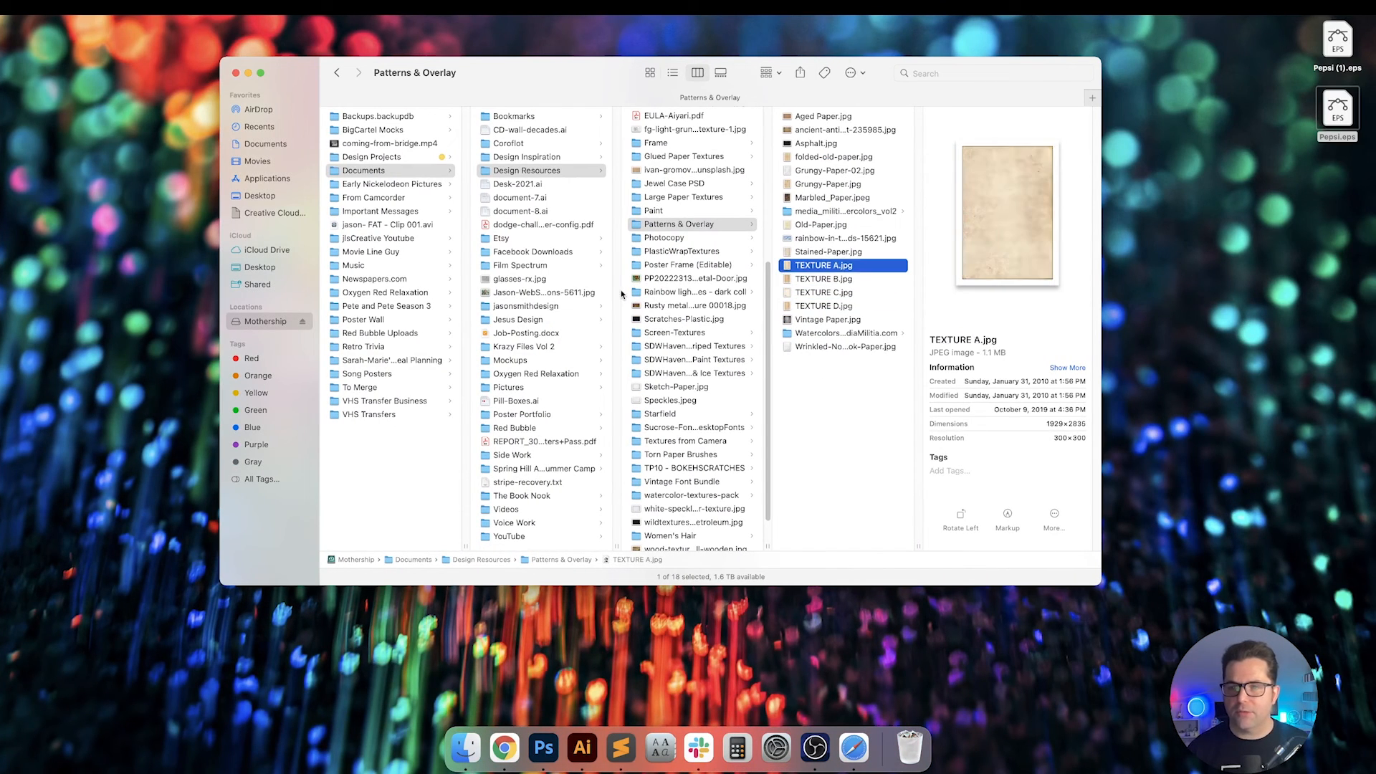
double_click(828, 266)
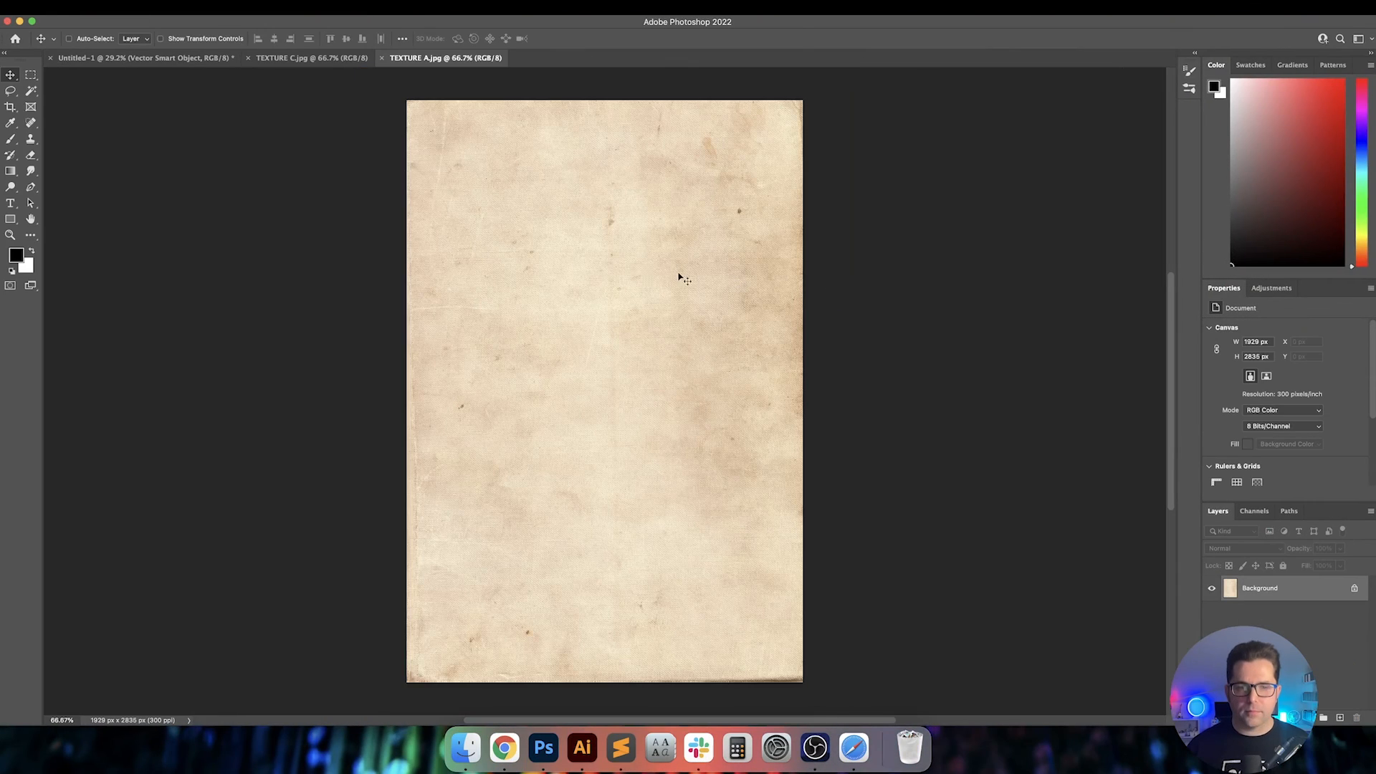
Copy the whole TEXTURE A image and paste it into the poster document above the artwork
key(ctrl+Tab)
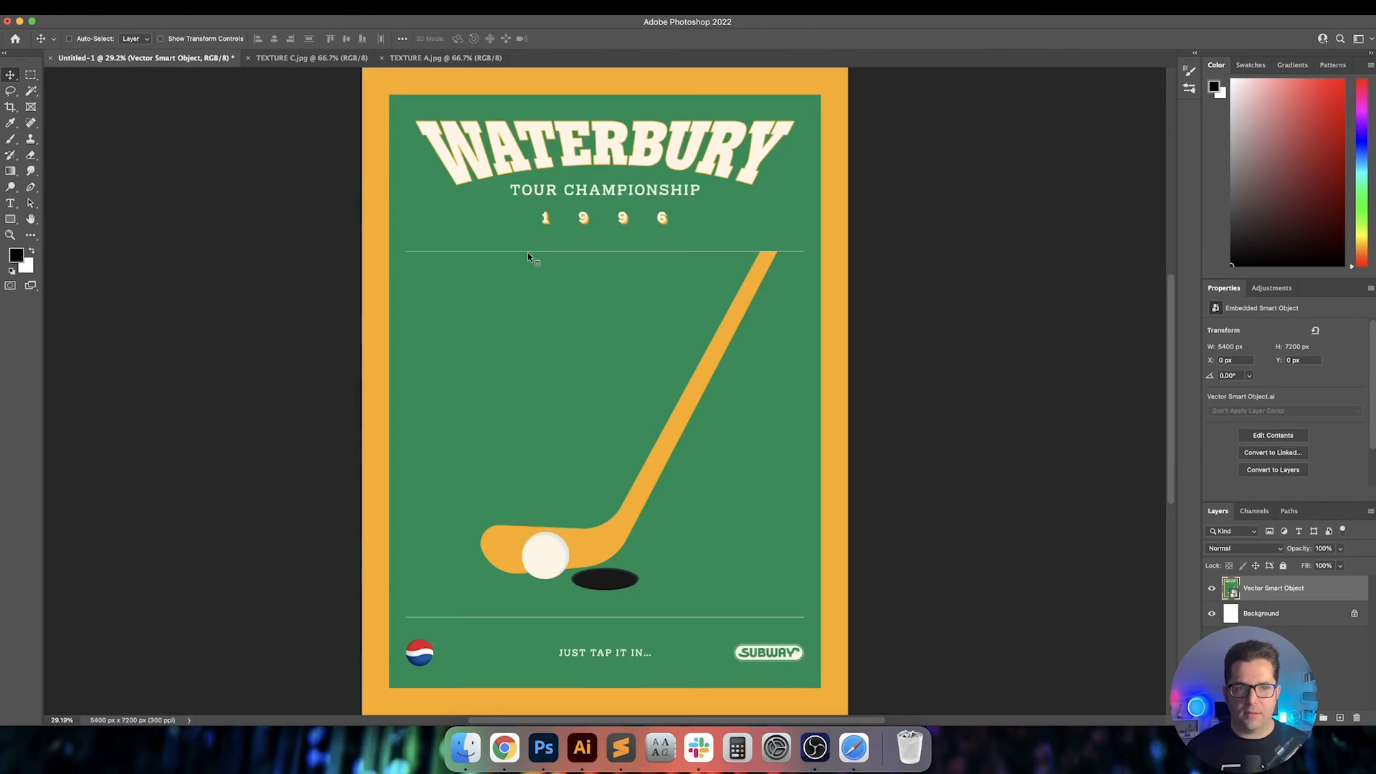
key(ctrl+Tab)
key(super+a)
key(super+c)
key(ctrl+shift+Tab)
key(super+v)
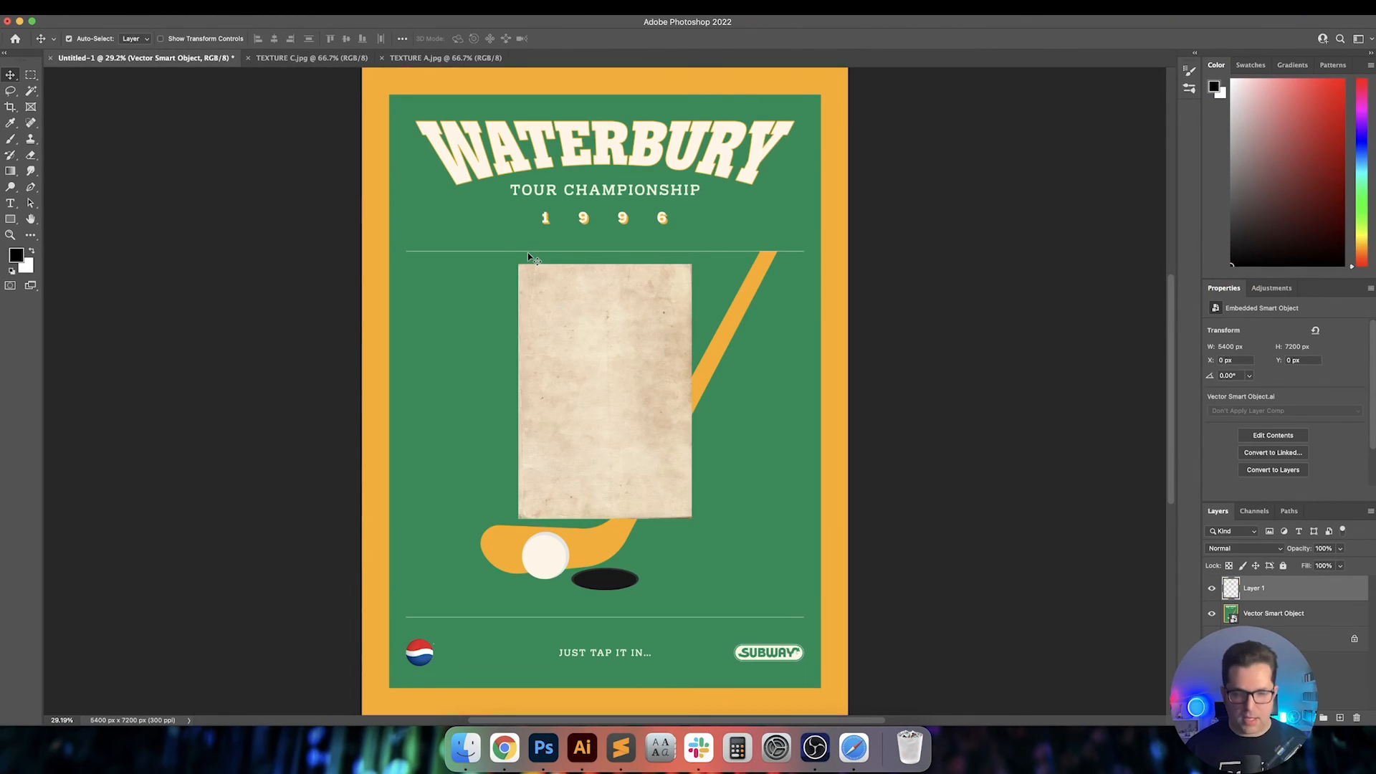
Scale the pasted texture layer to cover the whole poster canvas
key(super+t)
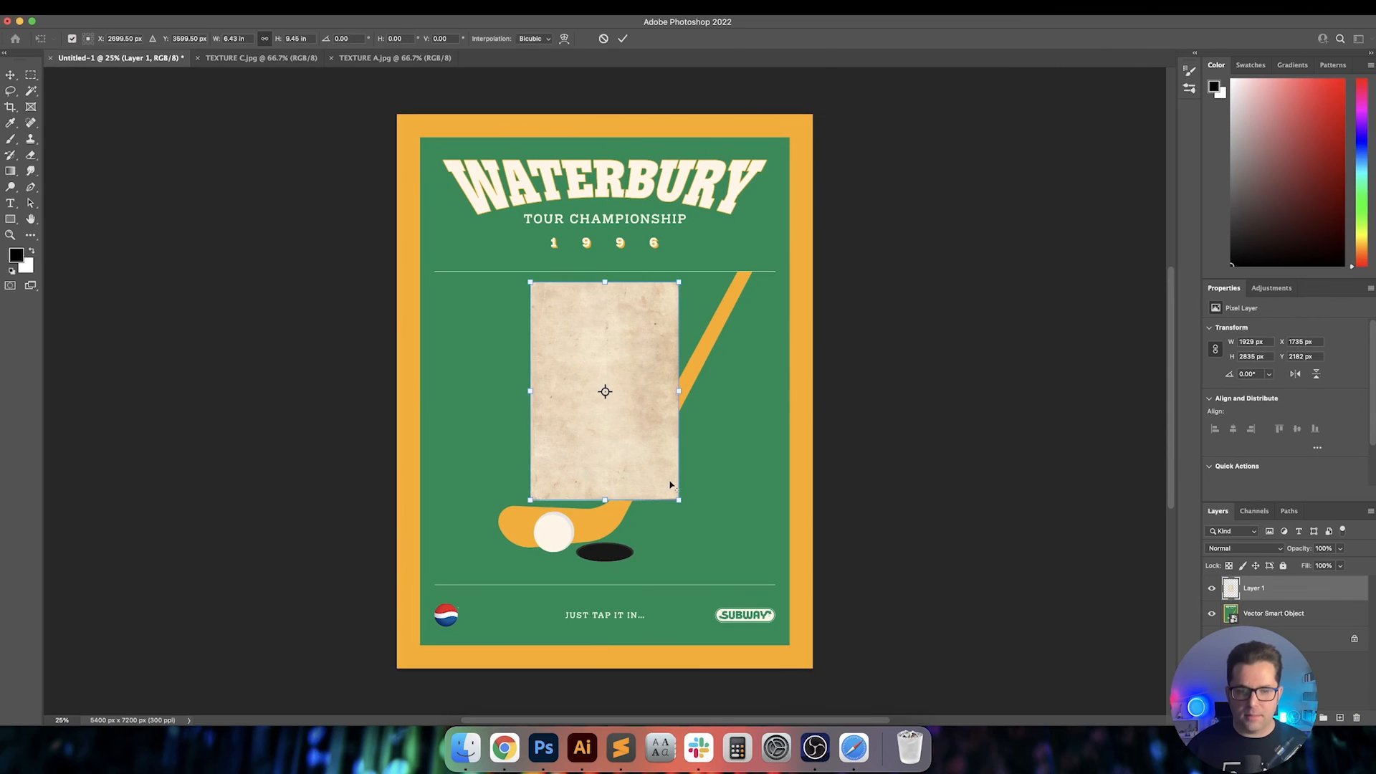
drag(678, 497, 813, 667)
key(Return)
key(super+0)
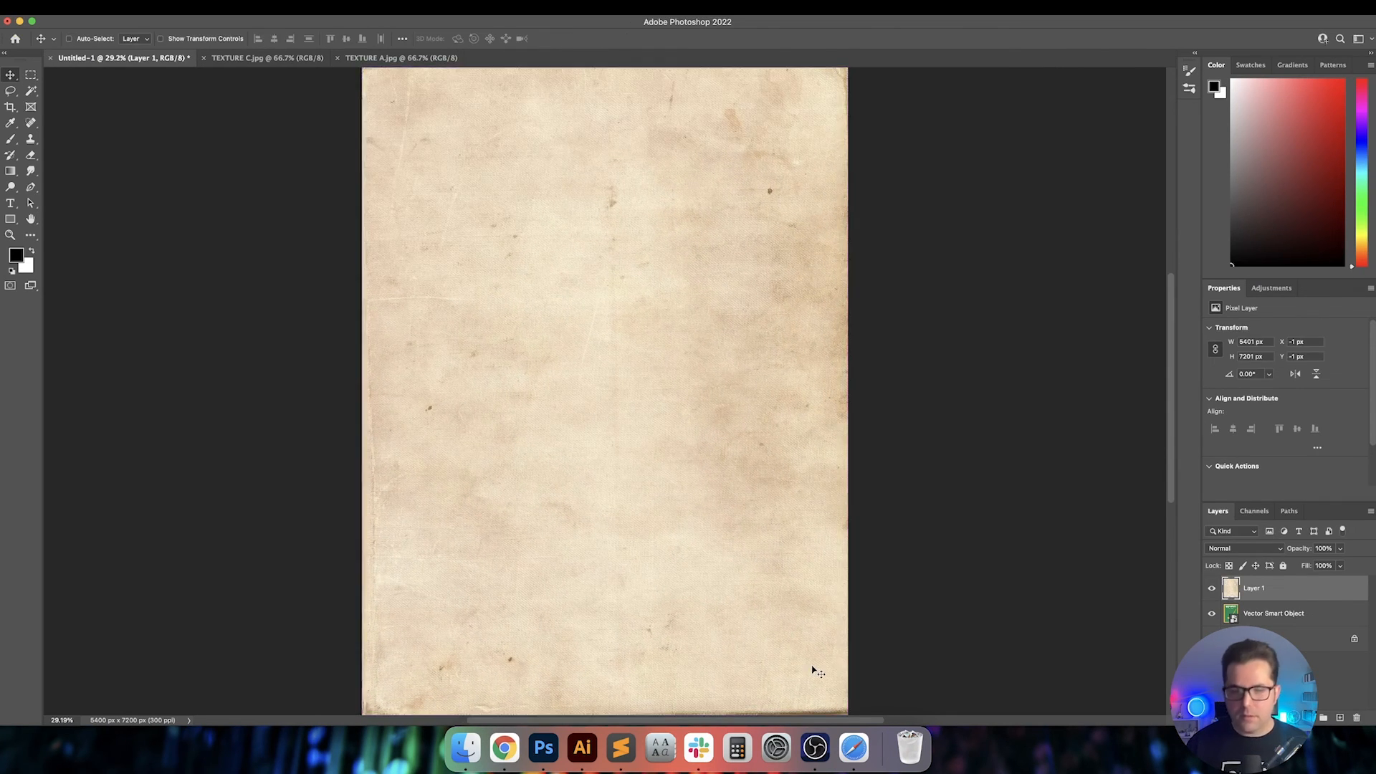
Try the texture layer's blending modes from Darken and Multiply through Color Burn, Linear Burn and Color Dodge to Soft Light
key(shift+plus)
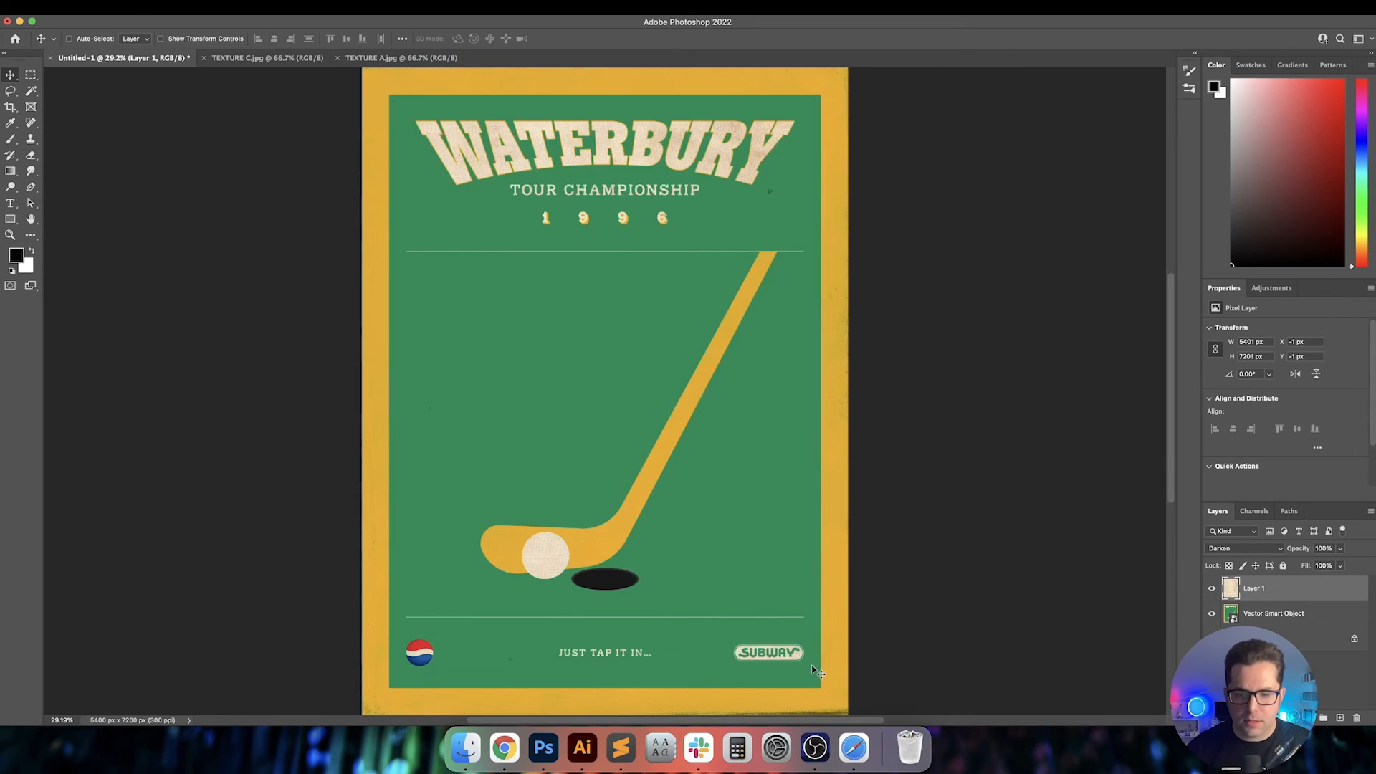
key(shift+plus)
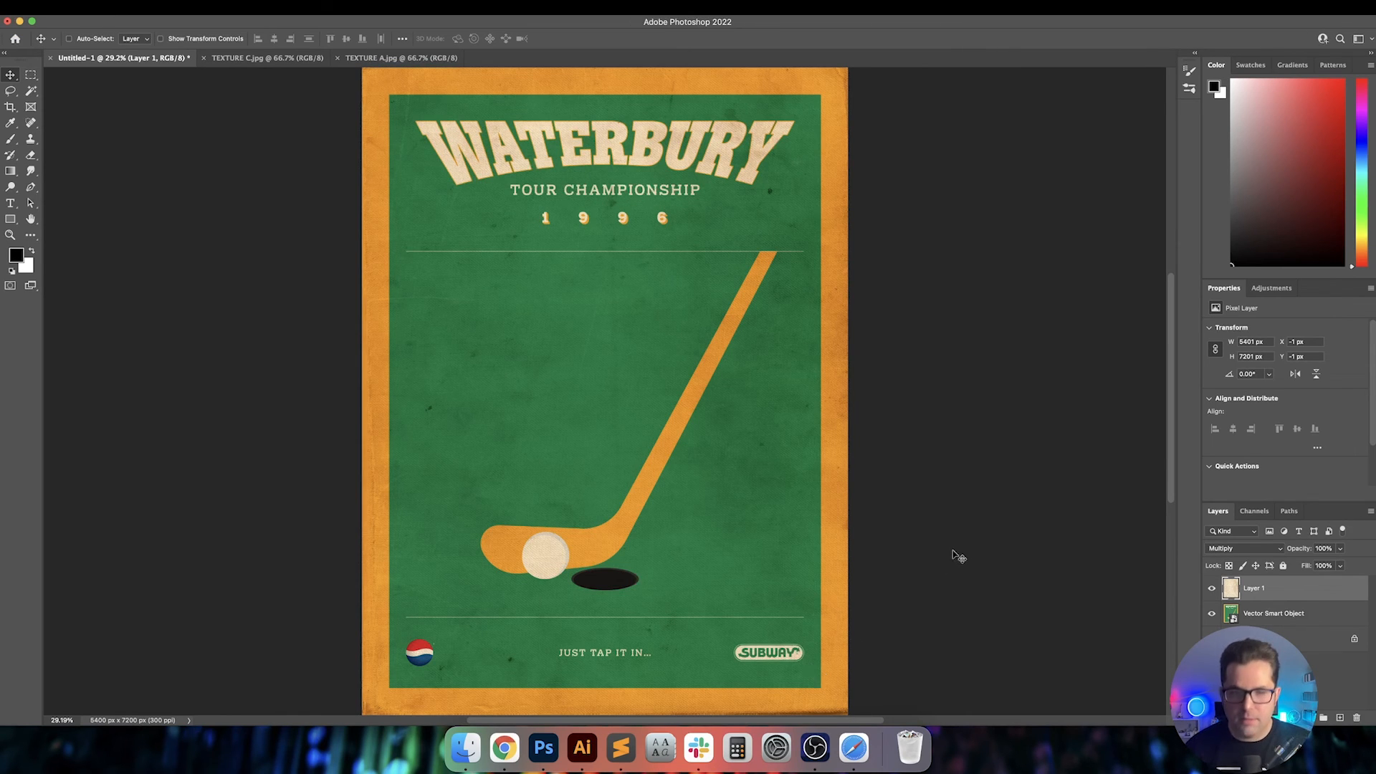
key(shift+plus)
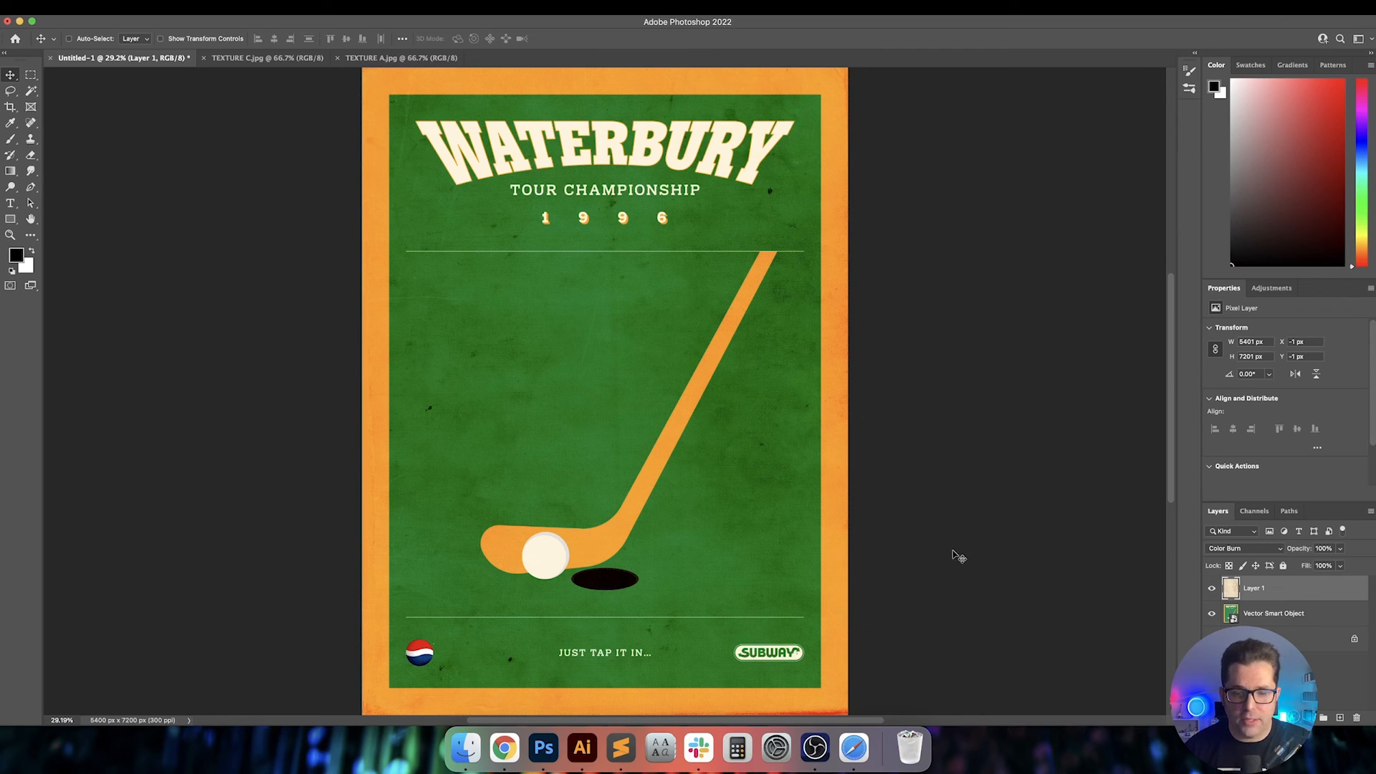
key(shift+plus)
key(shift+plus)
key(shift+plus)
key(shift+plus)
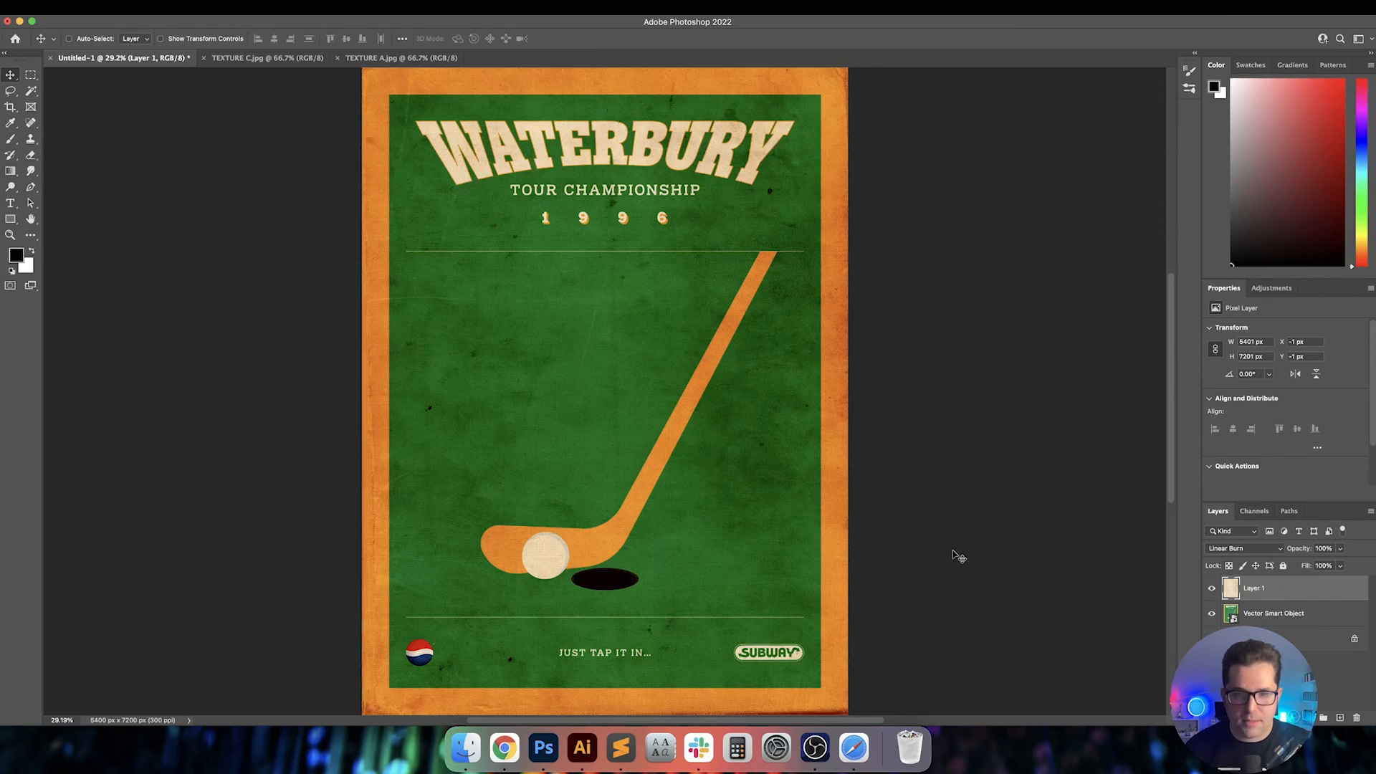
key(shift+plus)
key(shift+plus)
key(shift+plus)
key(shift+plus)
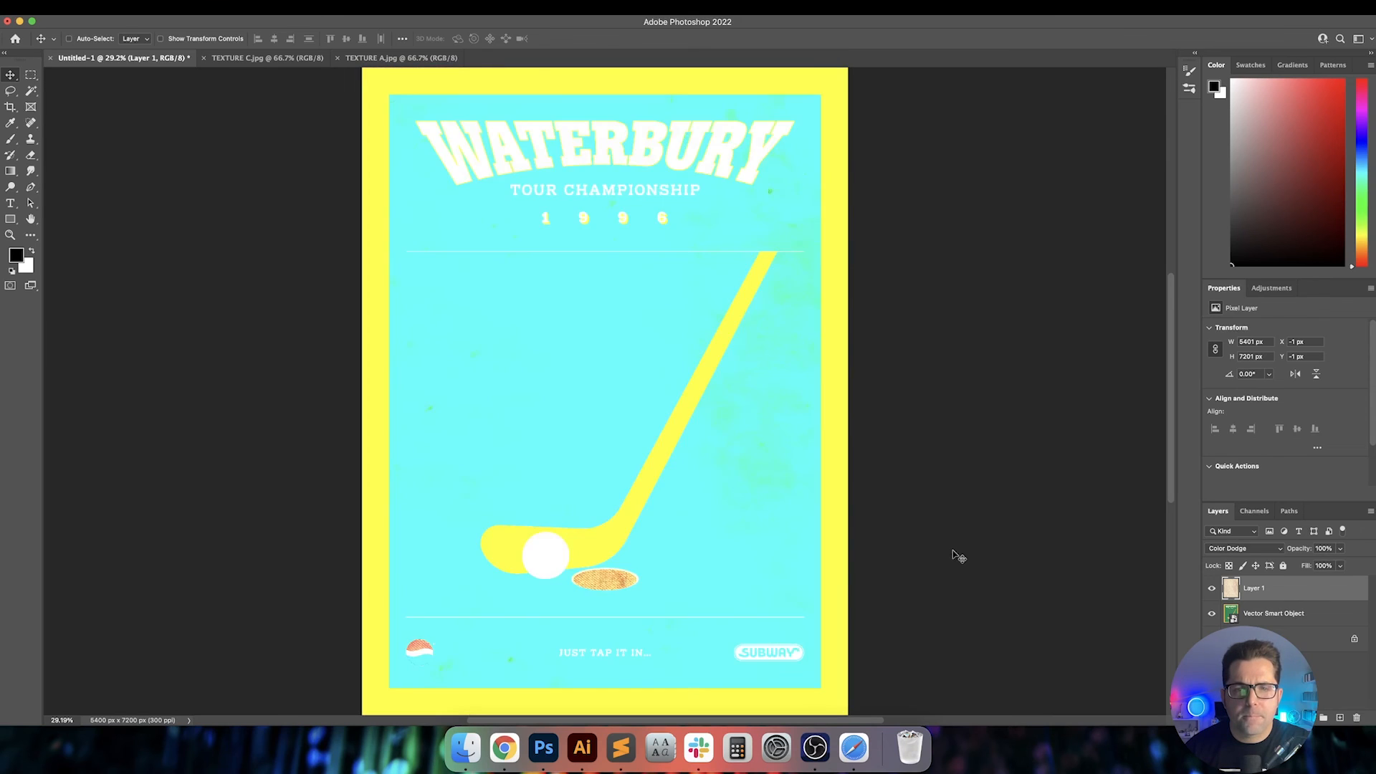
key(shift+plus)
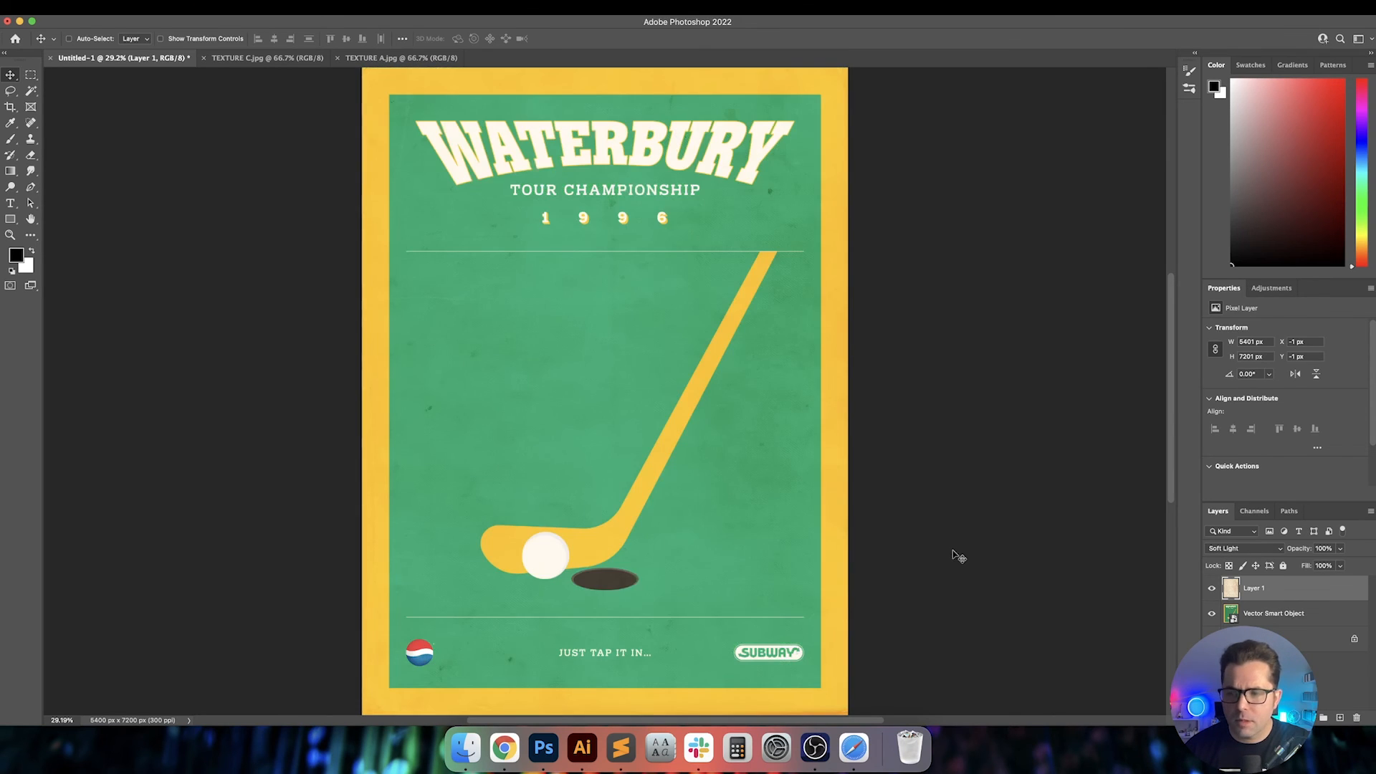
Advance the texture layer's blending mode through Pin Light to Exclusion
key(shift+plus)
key(shift+plus)
key(shift+plus)
key(shift+plus)
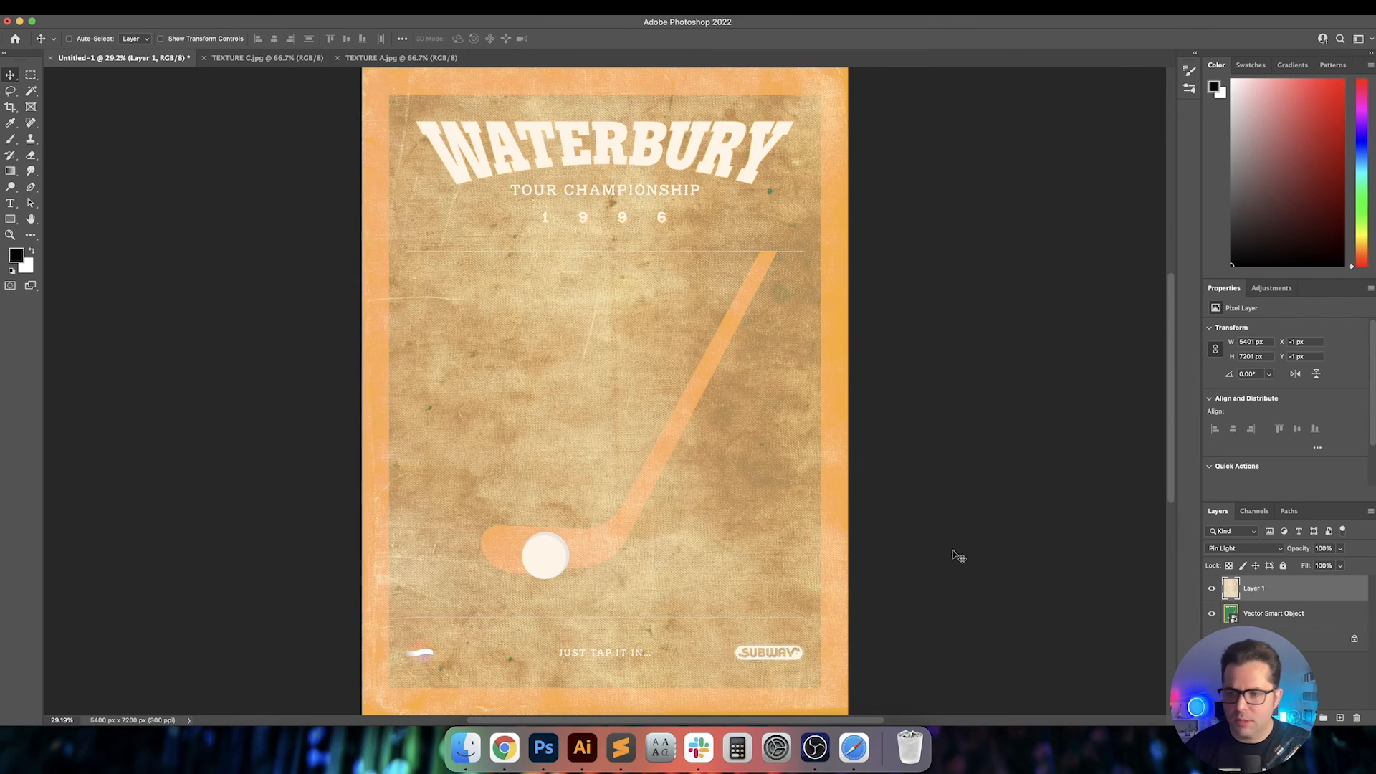
key(shift+plus)
key(shift+plus)
key(shift+plus)
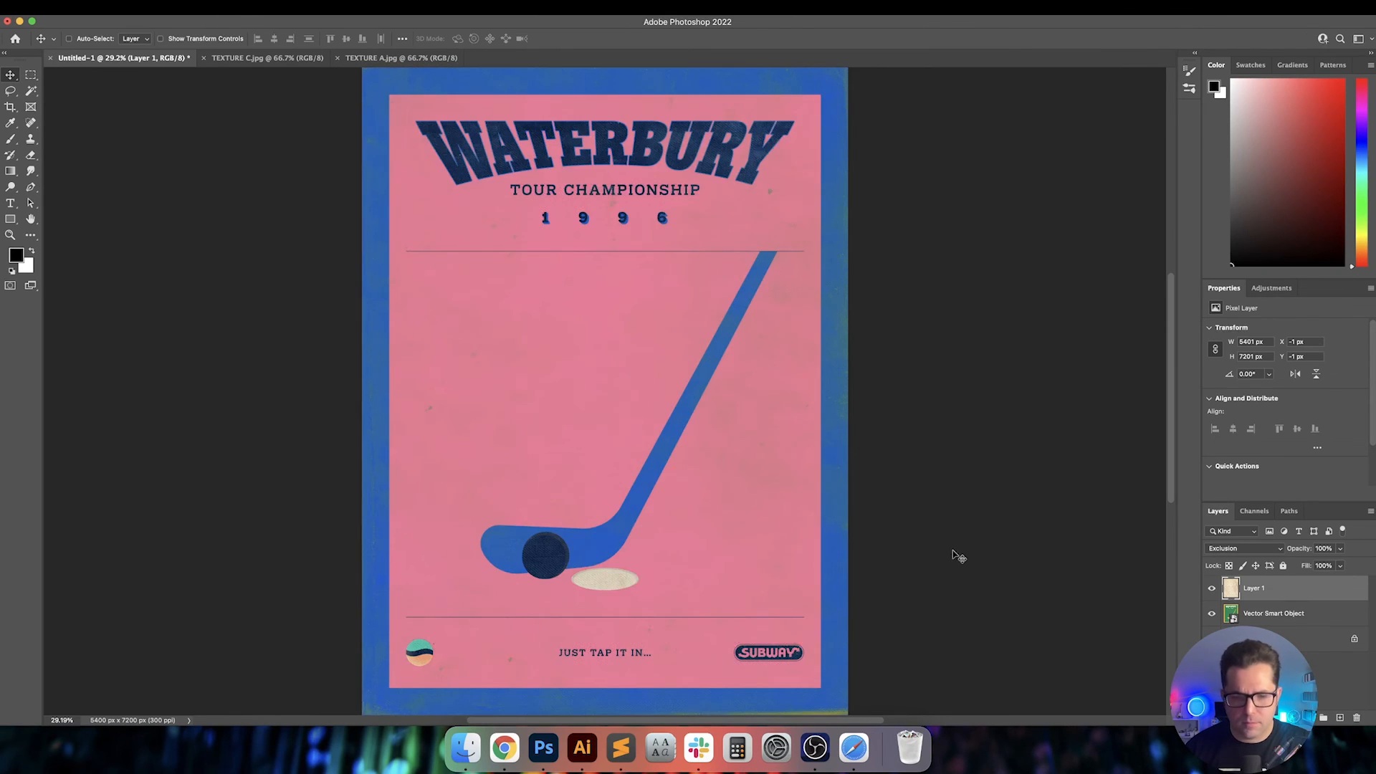
Try the texture's inverted and original colors under Difference and Exclusion, and advance the blending mode through Subtract to Divide
key(shift+minus)
key(super+i)
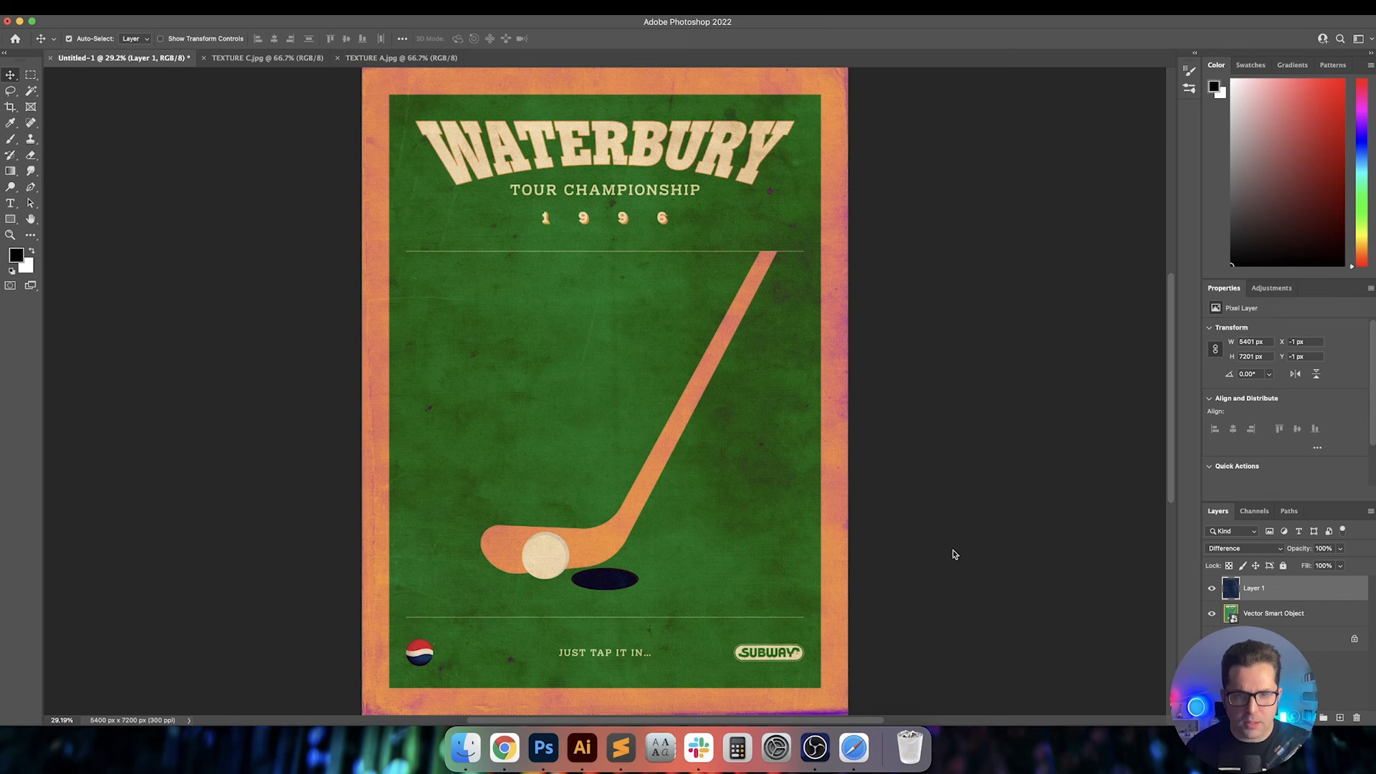
key(super+i)
key(shift+plus)
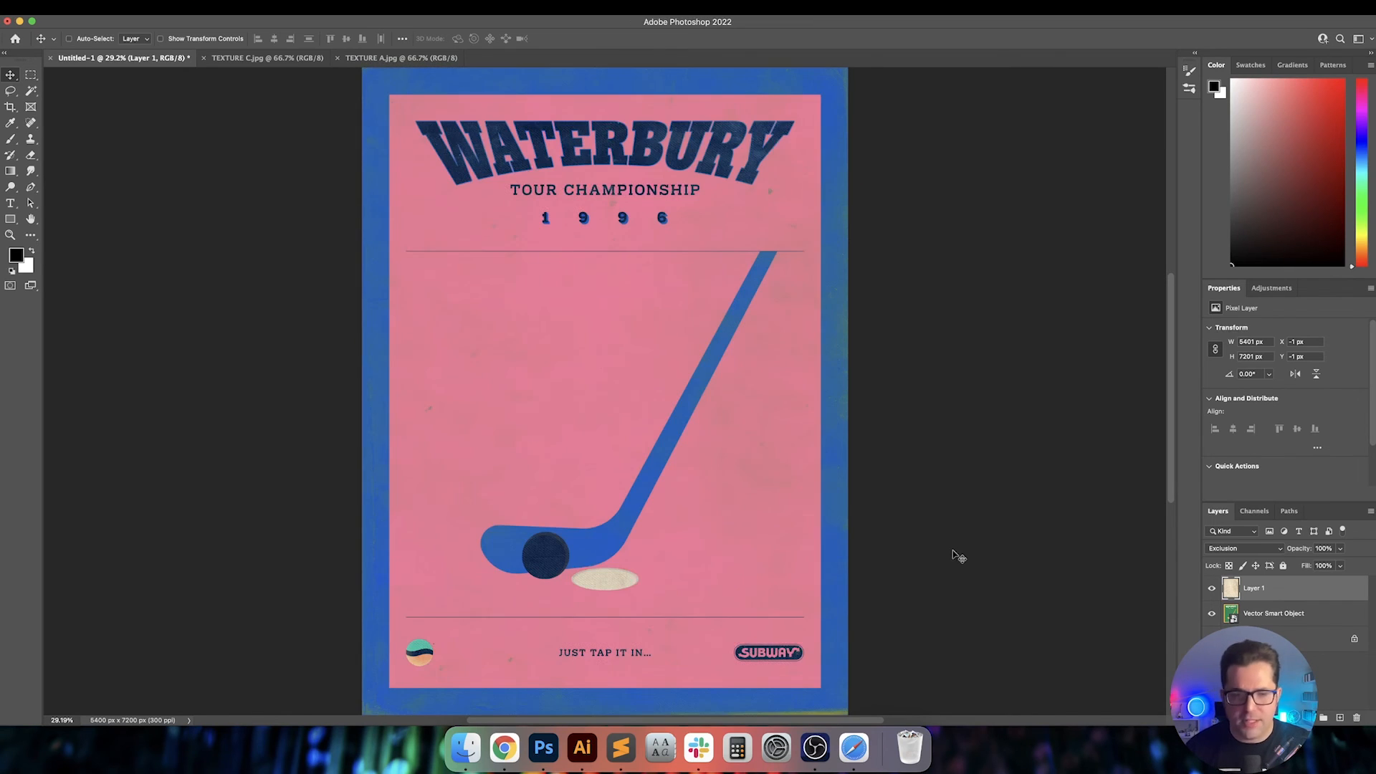
key(super+i)
key(super+i)
key(shift+plus)
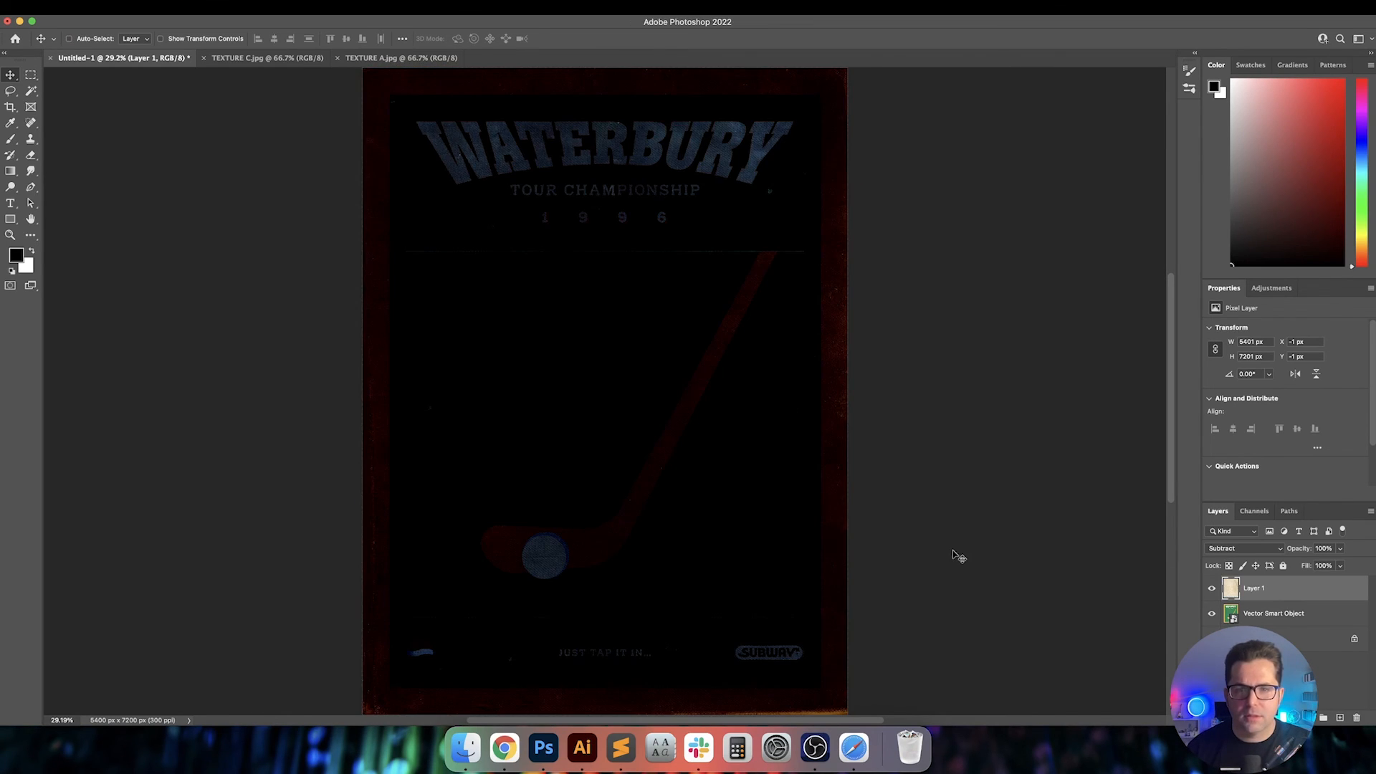
key(shift+plus)
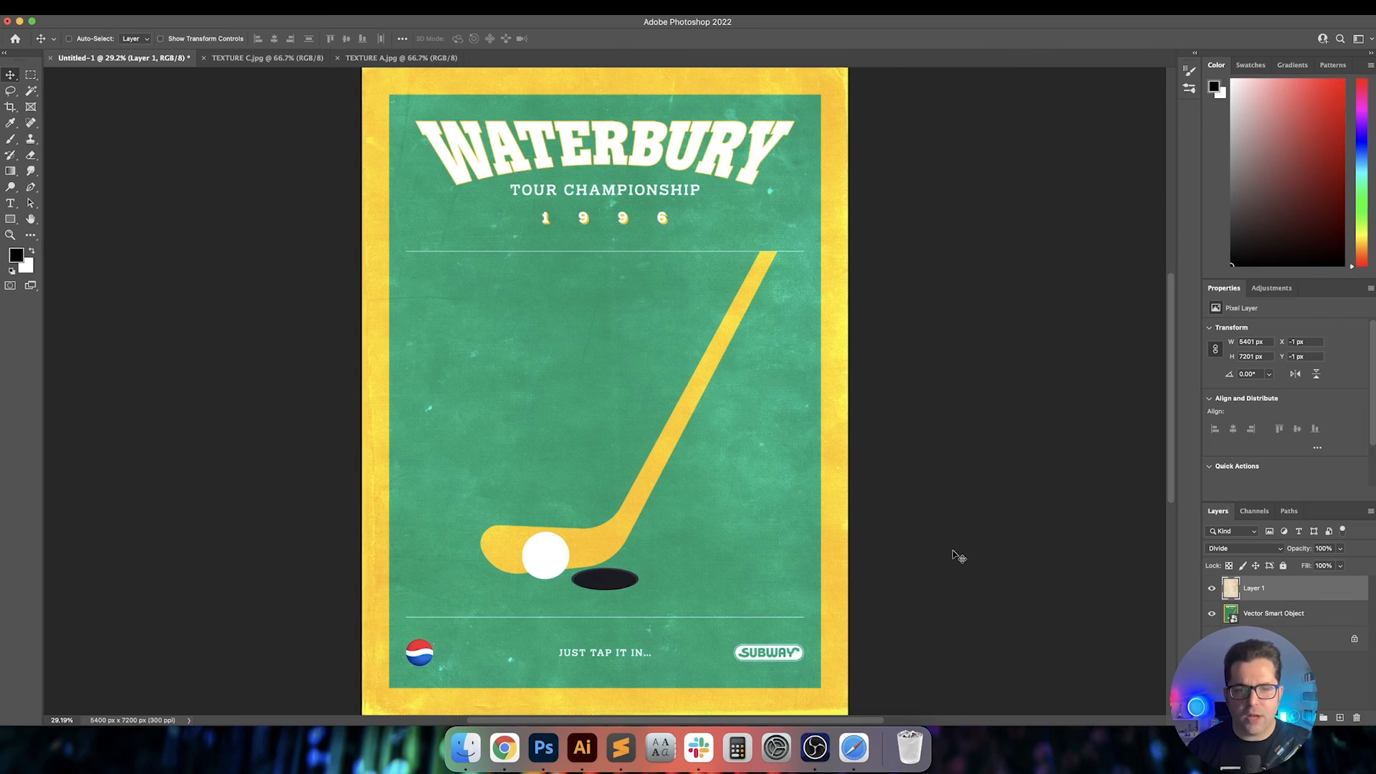
Set the texture layer's blending mode to Color Burn
click(1229, 549)
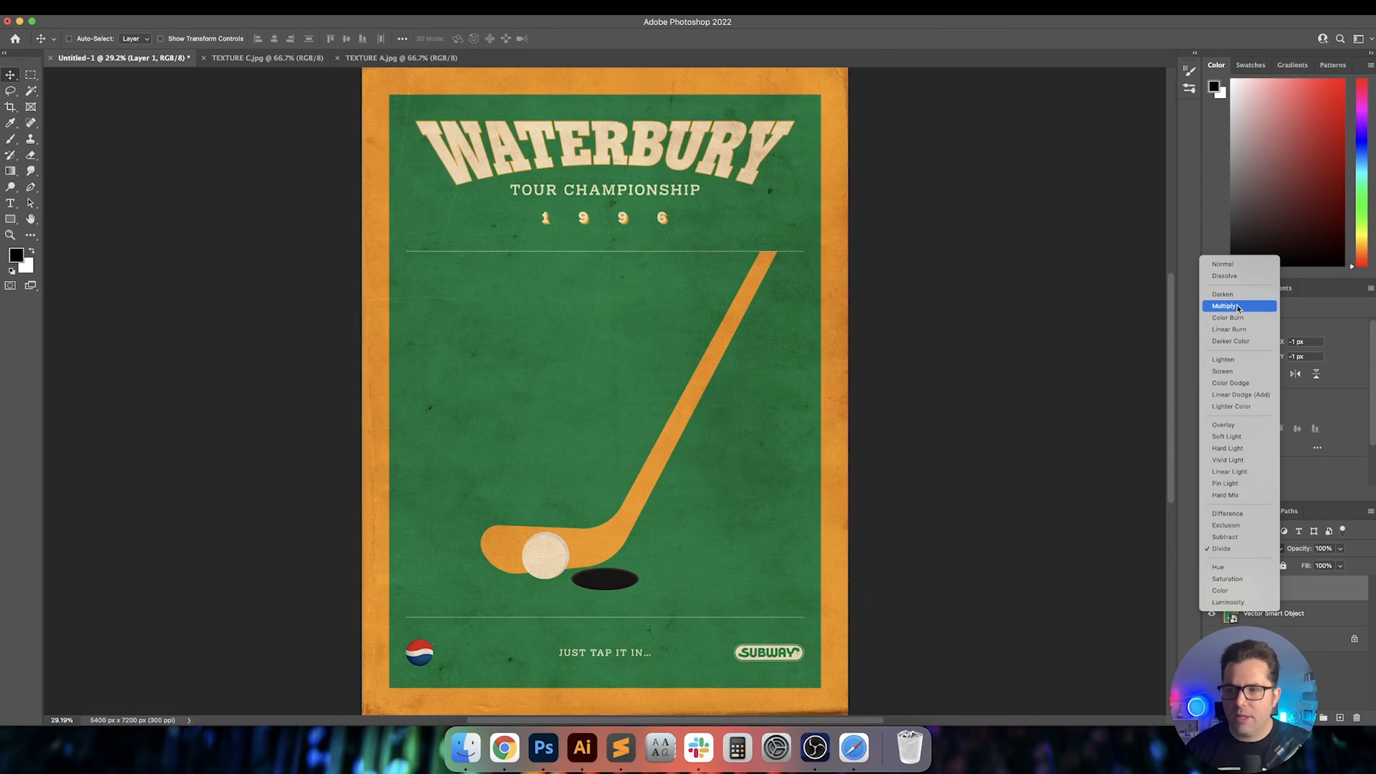
click(1240, 318)
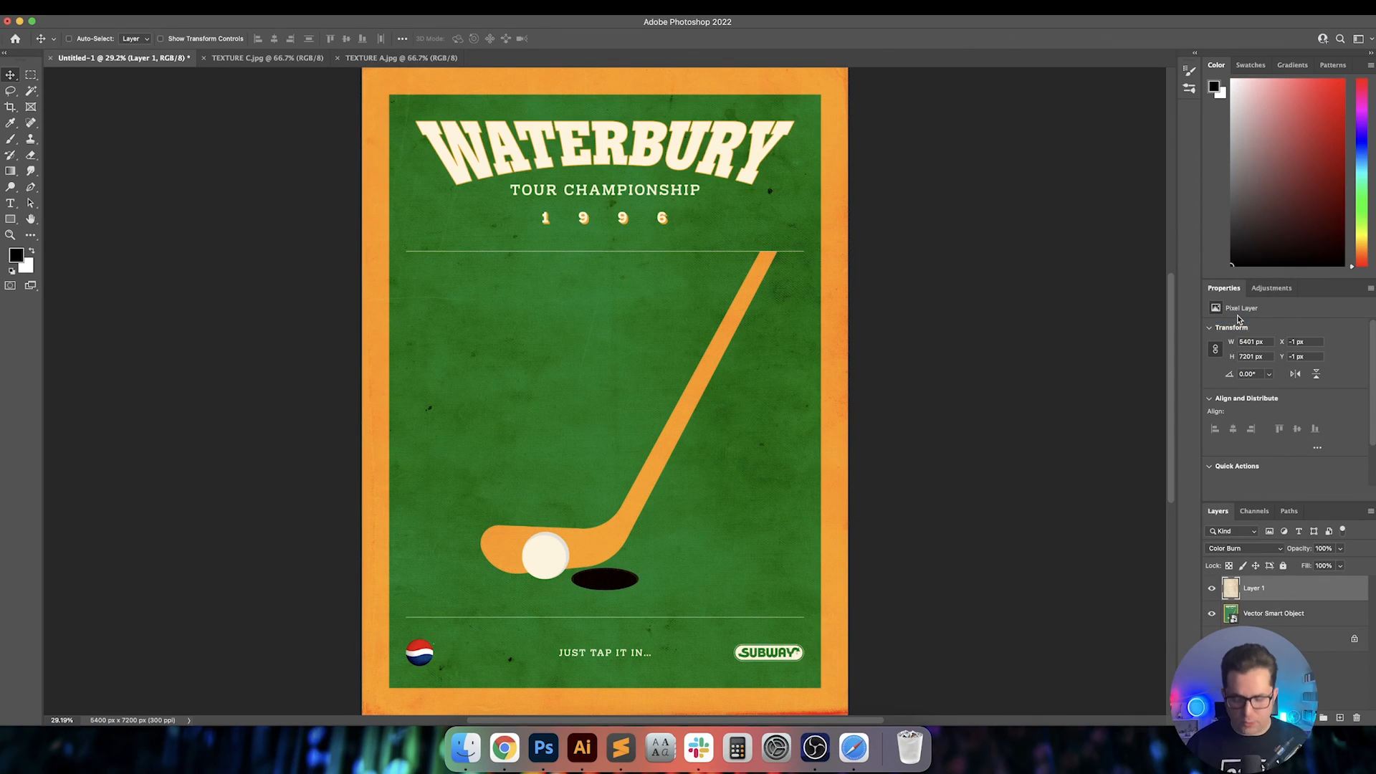
Examine the texture up close on the title and around the golf ball, comparing Multiply with Color Burn
key(super+plus)
key(super+plus)
key(super+plus)
key(super+plus)
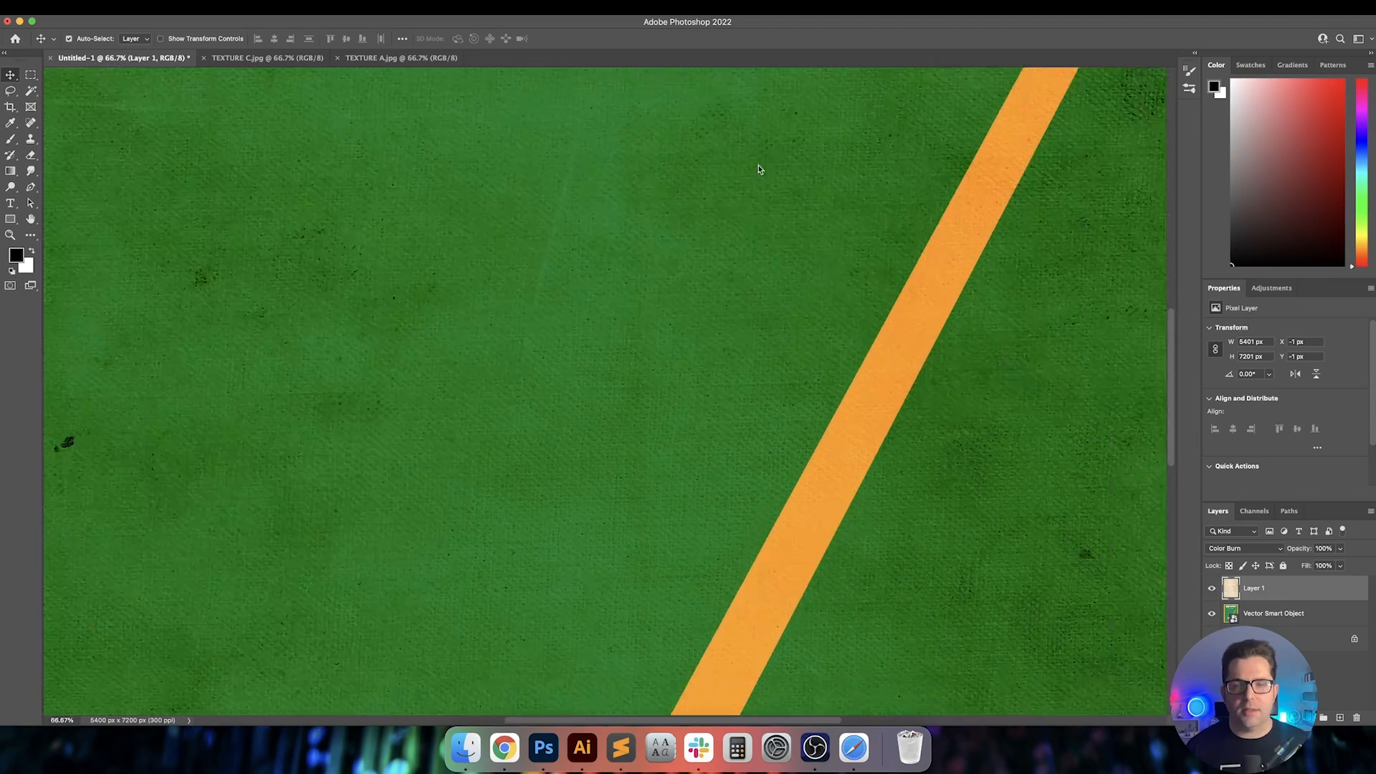
scroll(739, 195, up, 15)
scroll(738, 197, down, 3)
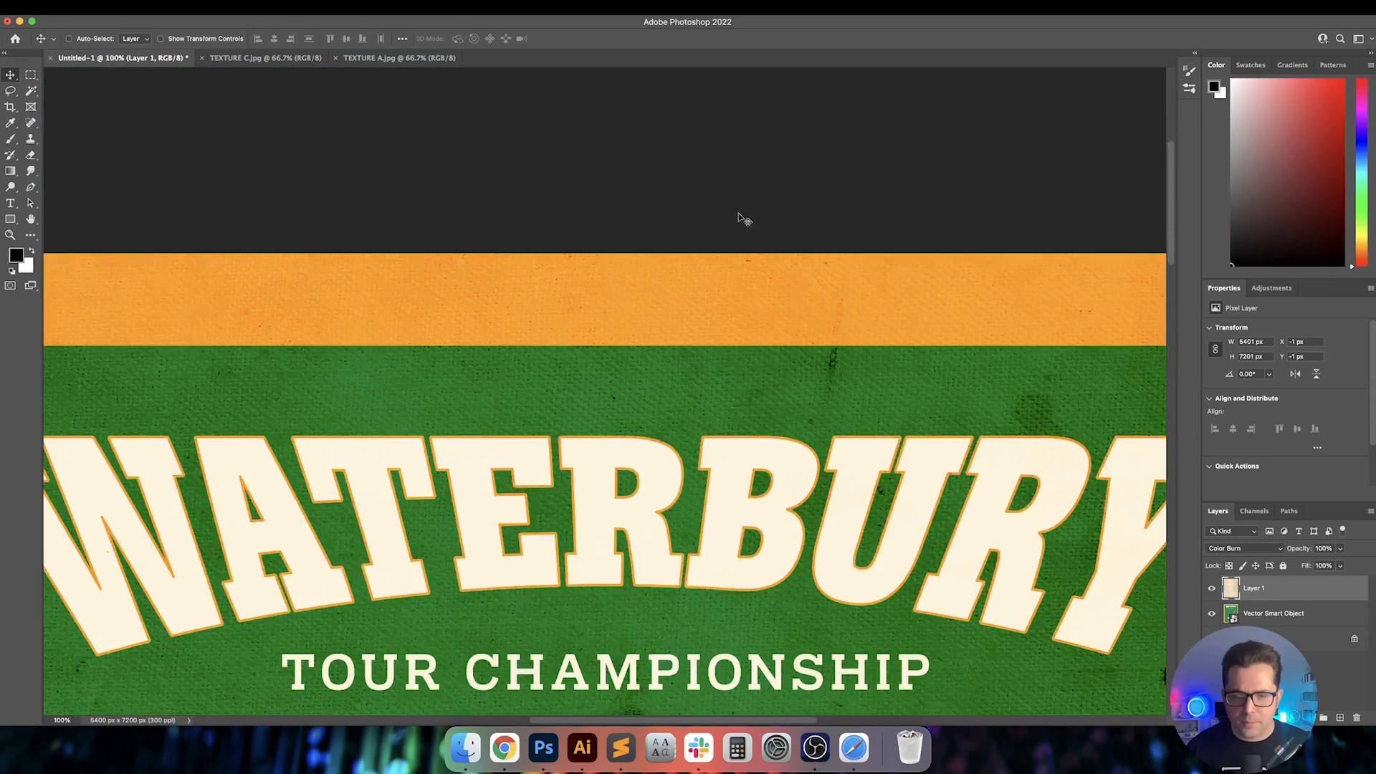
scroll(744, 218, down, 5)
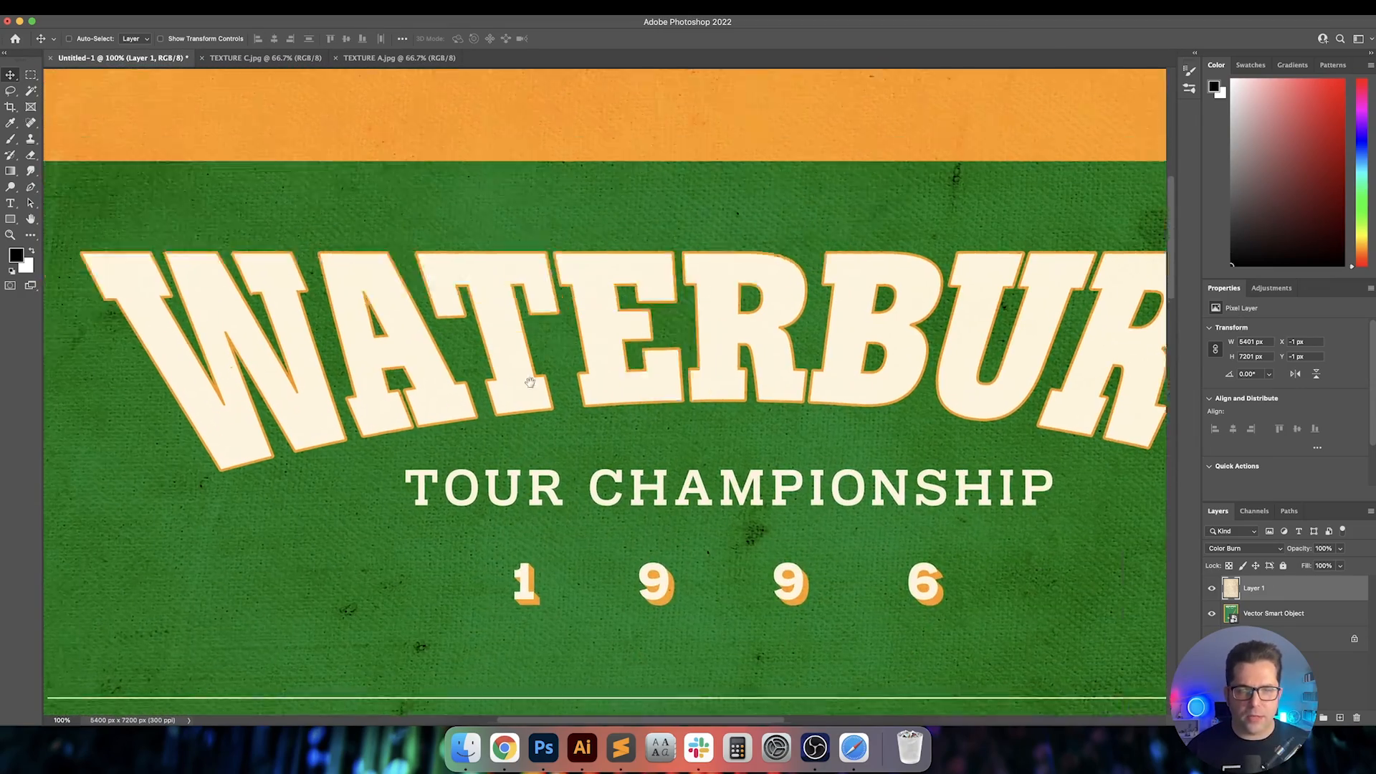
drag(530, 382, 561, 367)
key(shift+minus)
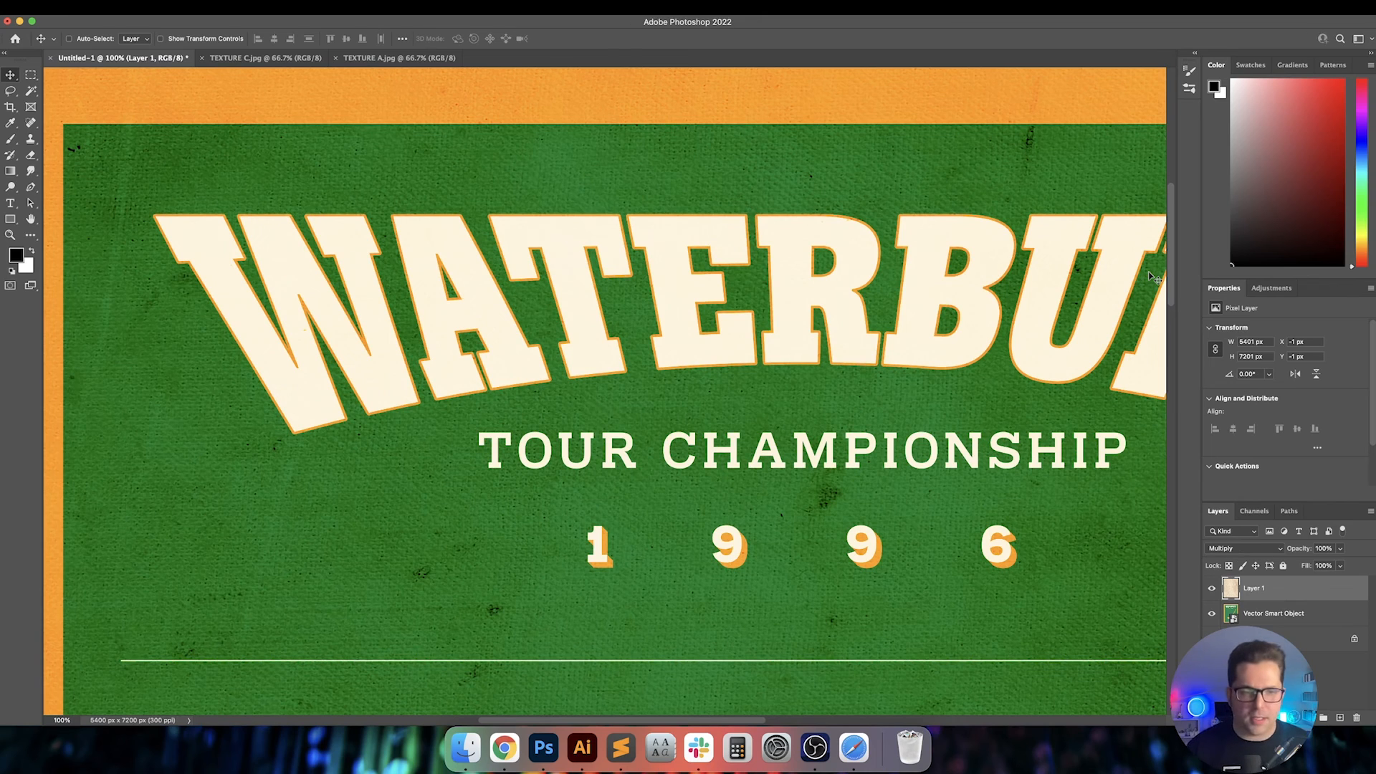
key(shift+plus)
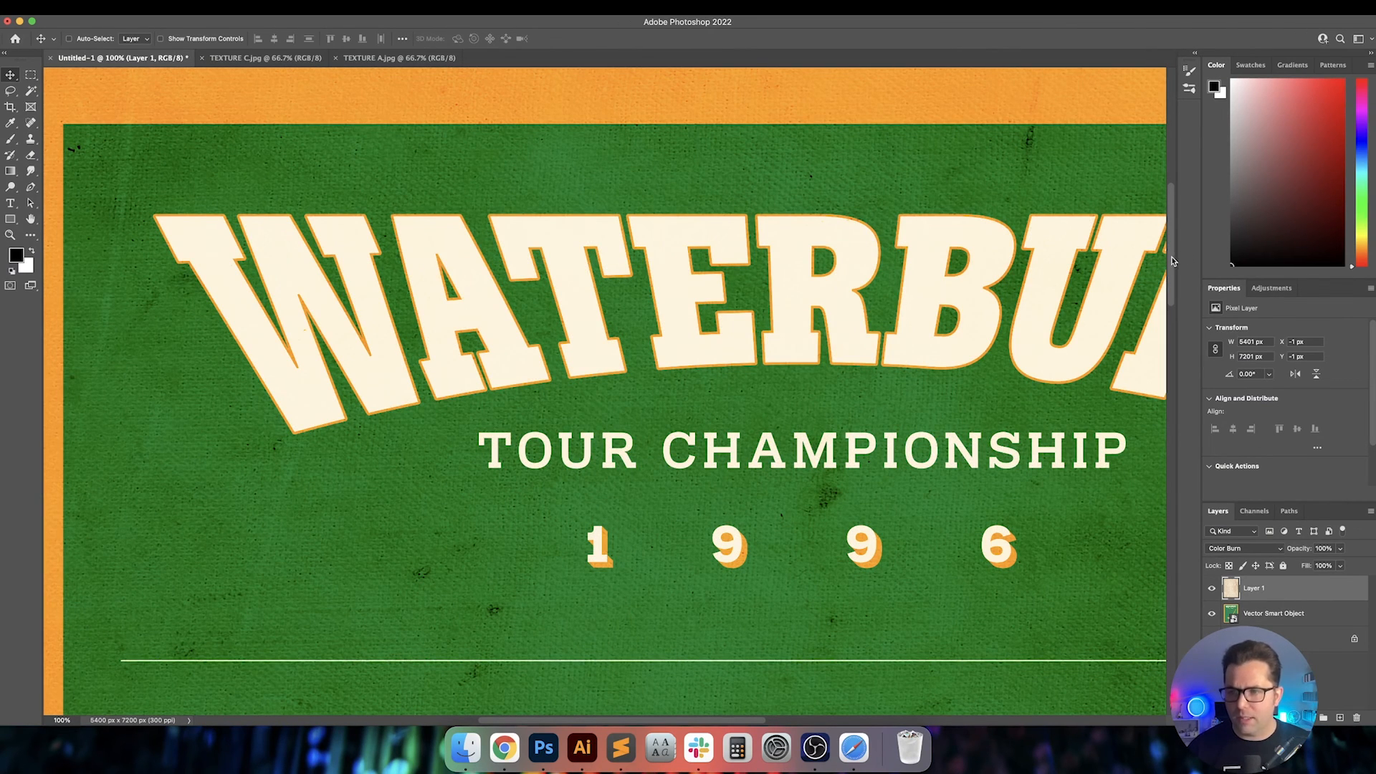
drag(1174, 260, 1167, 531)
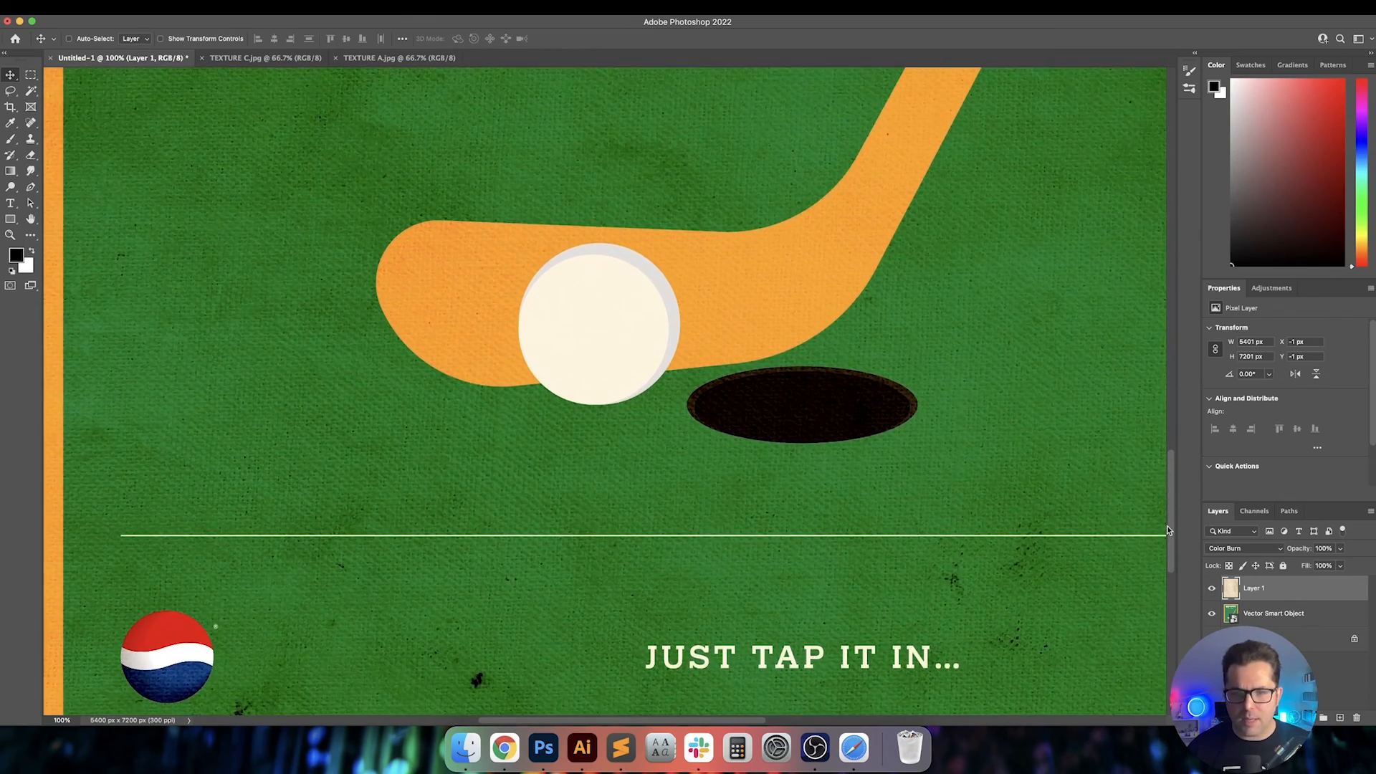
Open the contents of the poster's Vector Smart Object for editing in Illustrator
click(1245, 615)
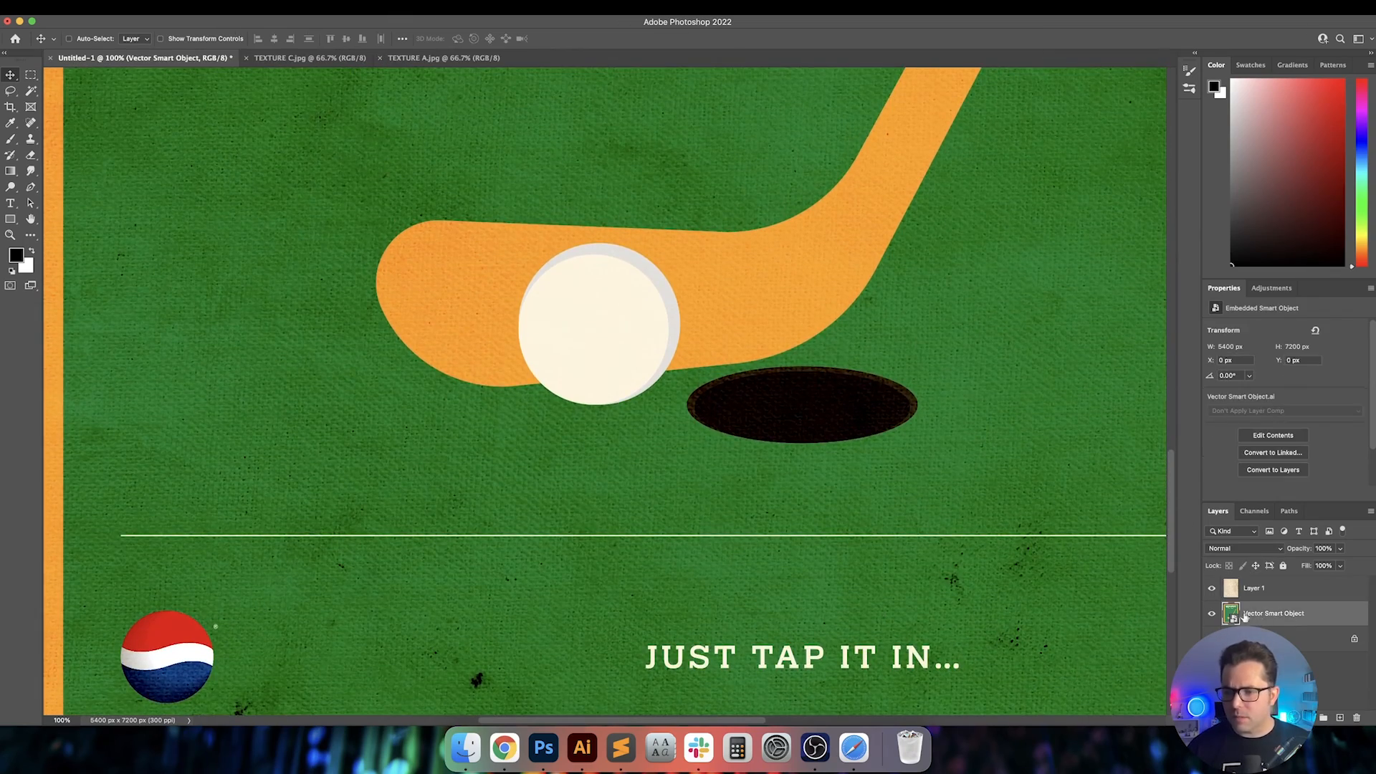
double_click(1231, 613)
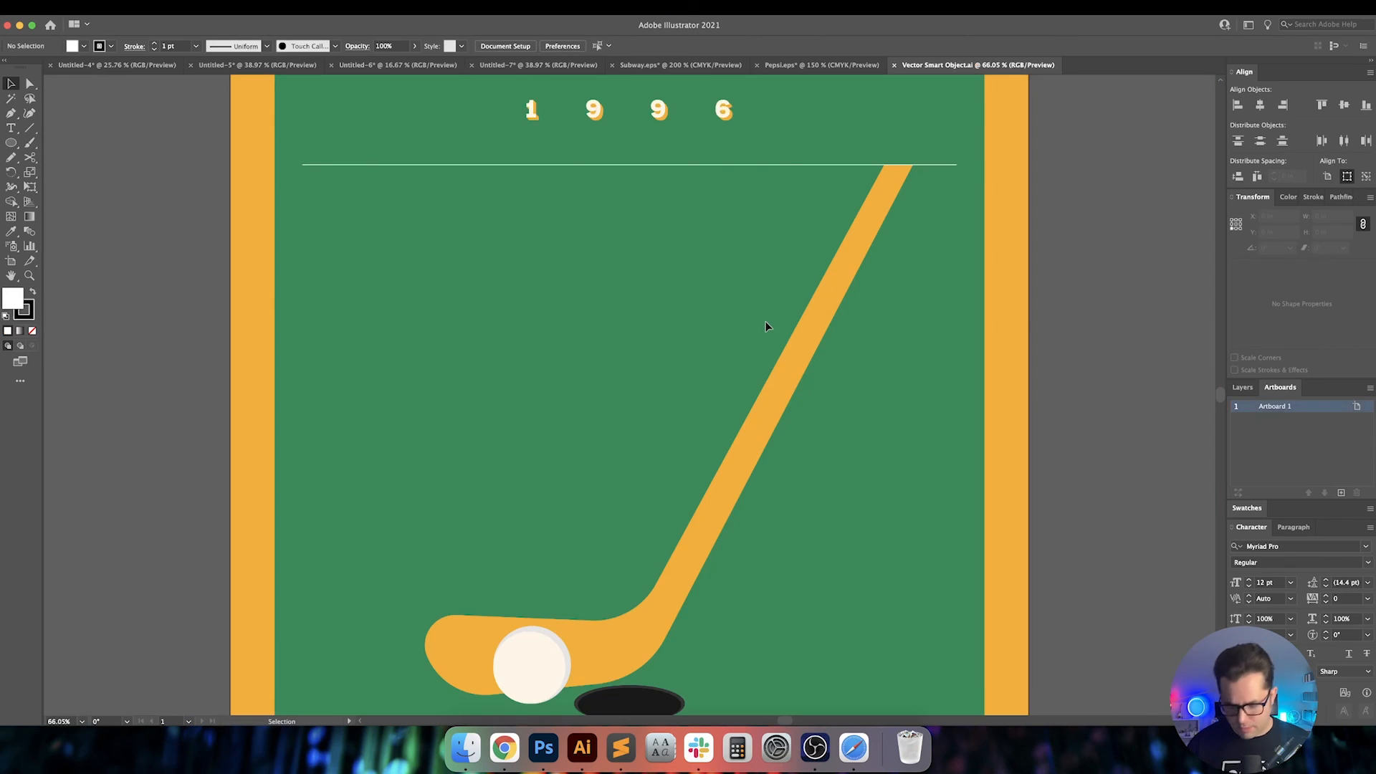
key(super+0)
key(v)
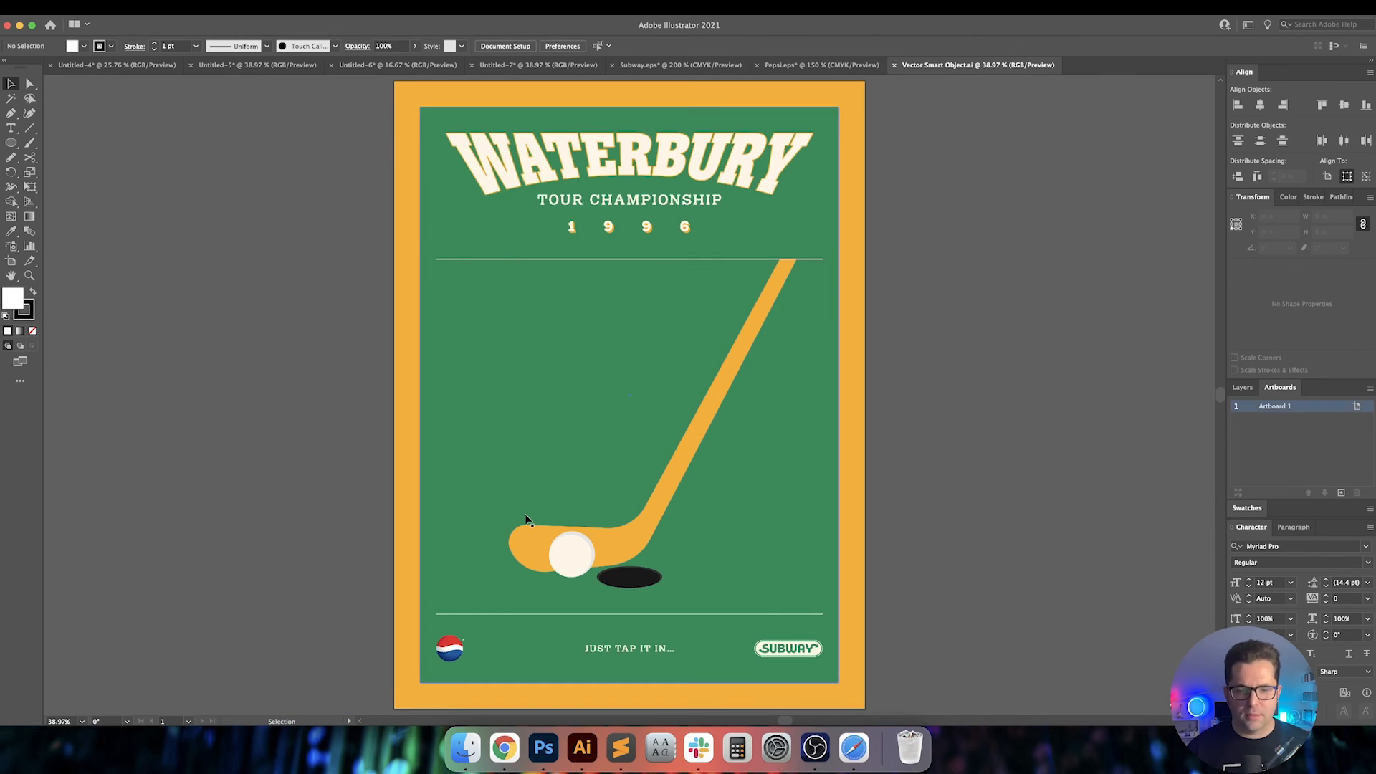
Change the golf ball's fill to the darker cream fff0d9
click(572, 552)
click(1062, 522)
key(a)
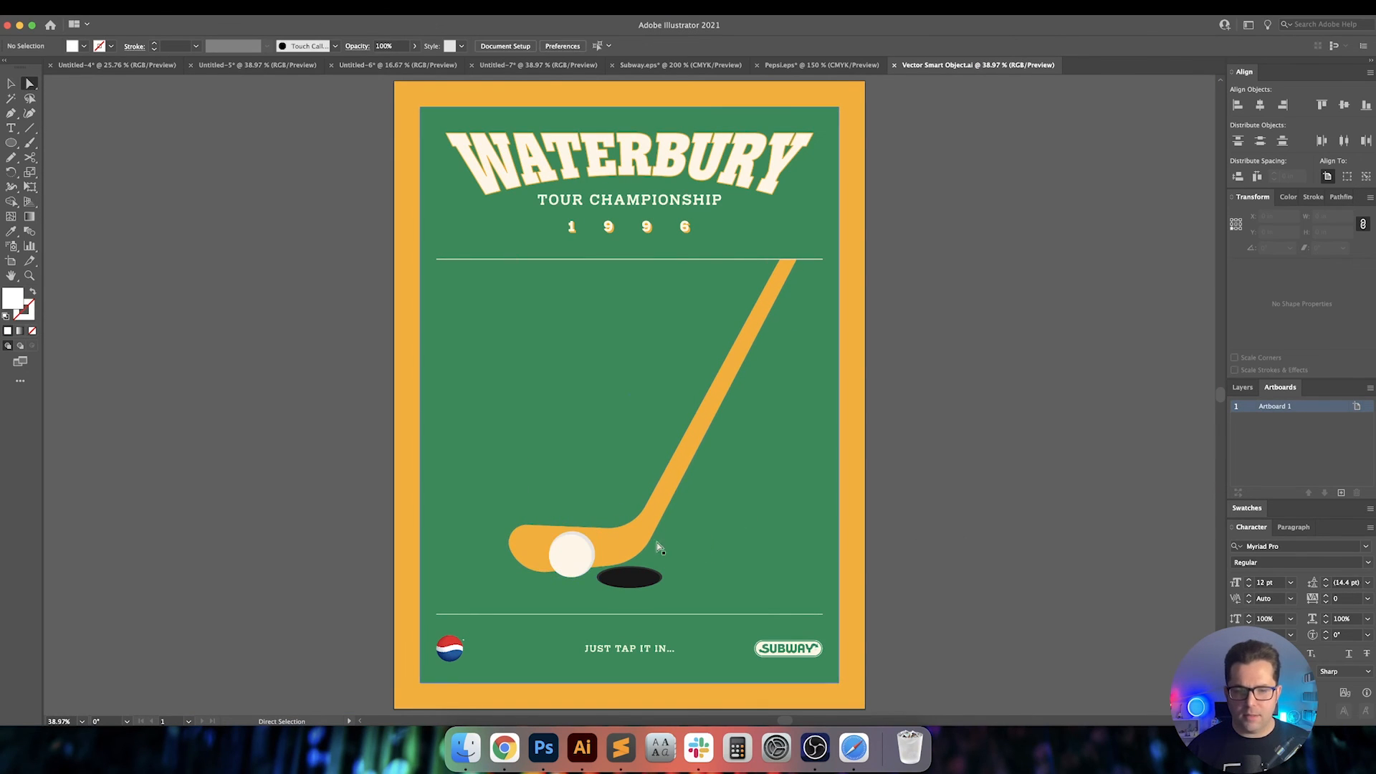
click(568, 557)
double_click(13, 297)
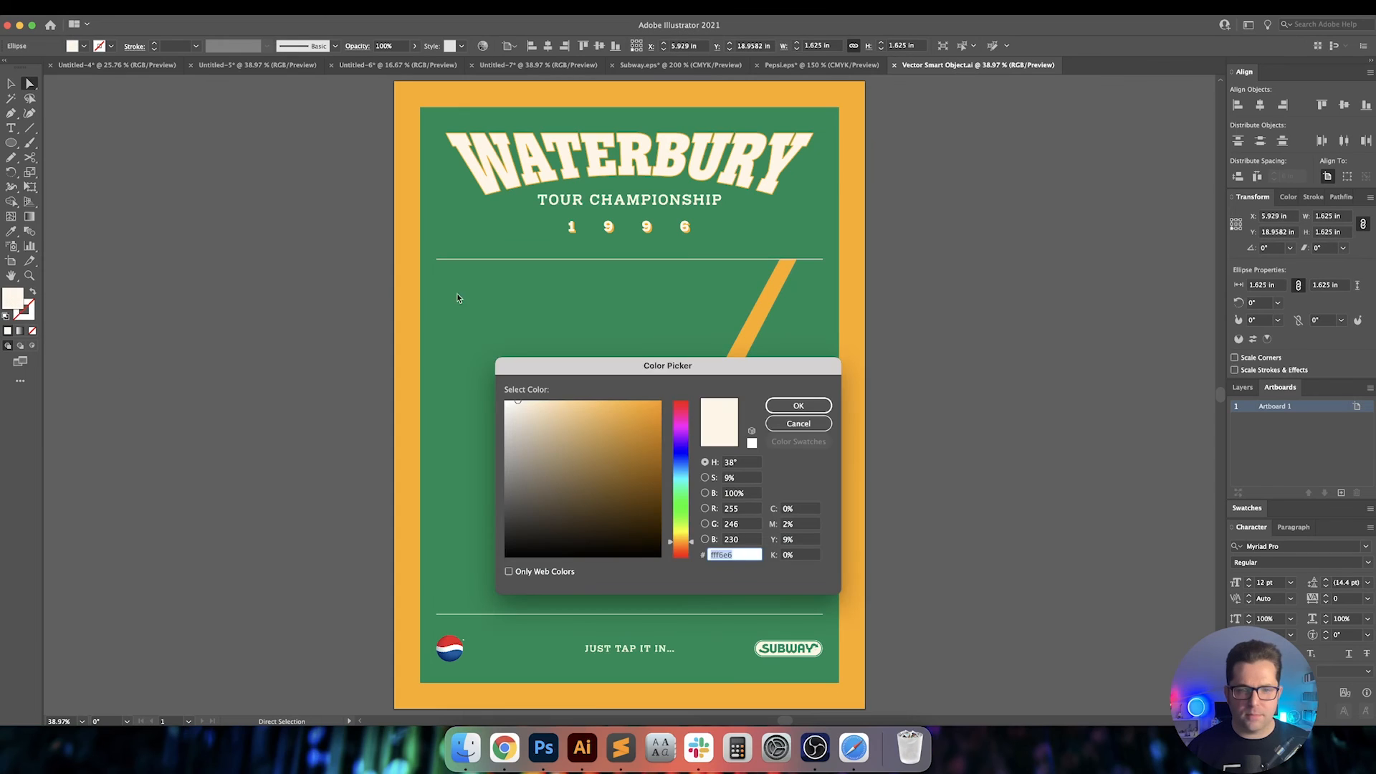
drag(520, 404, 529, 398)
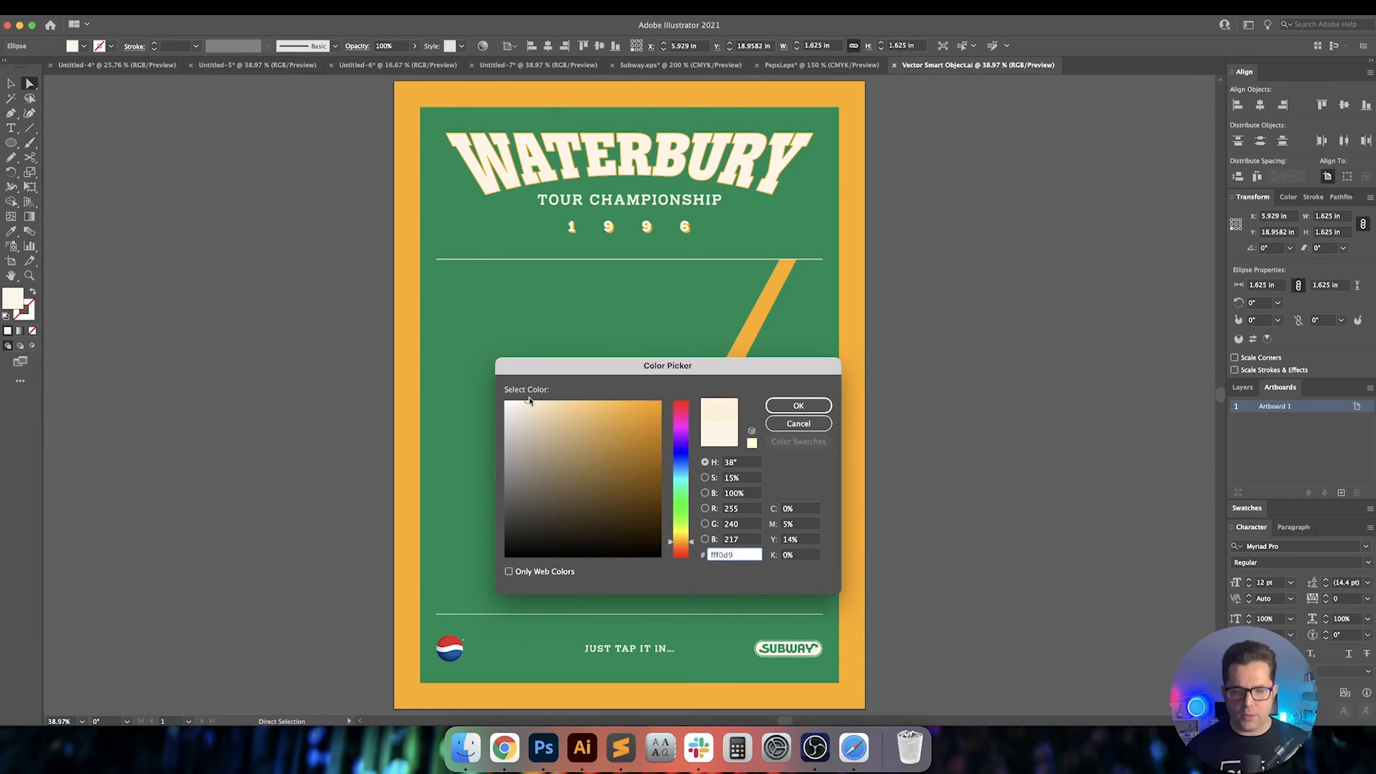
key(Return)
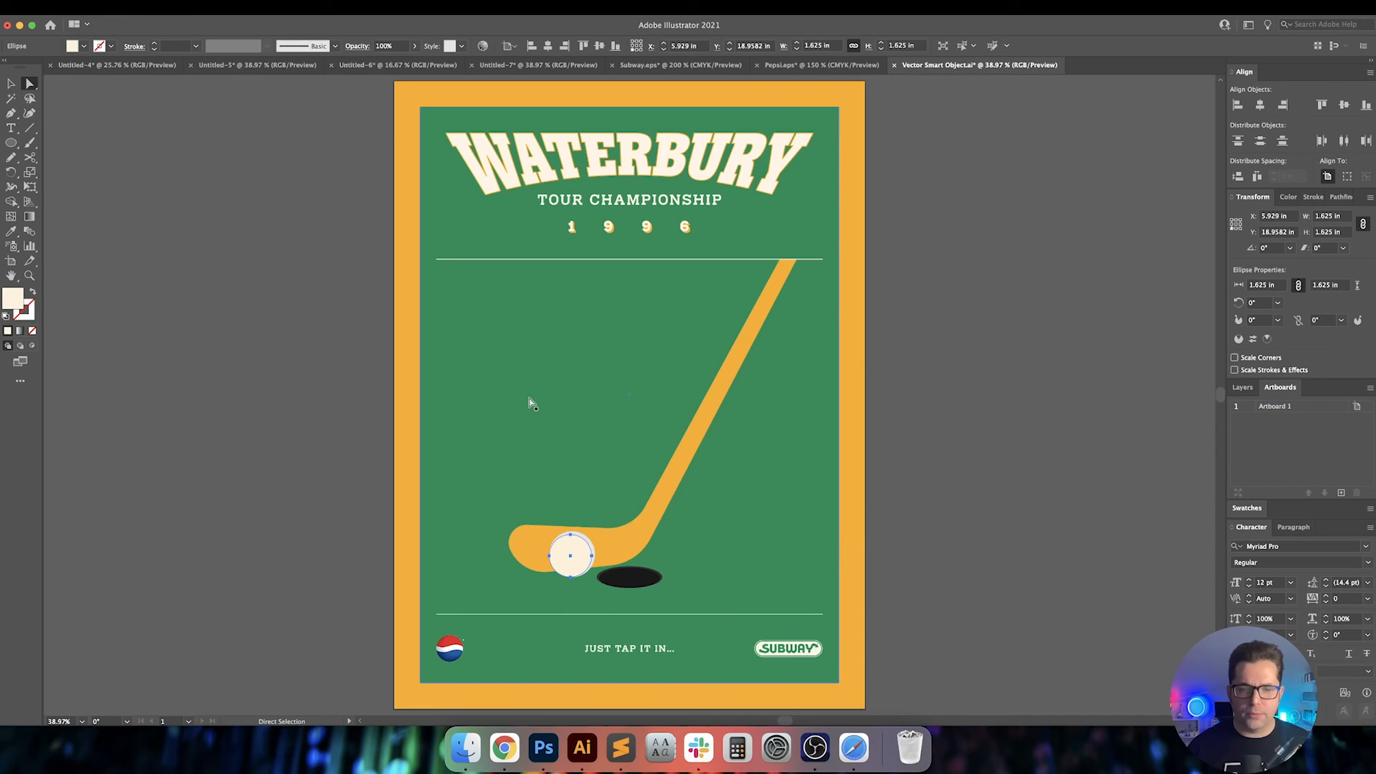
Apply the golf ball's cream fill to the JUST TAP IT IN… text and the Subway logo's background shape
key(v)
click(995, 537)
click(795, 648)
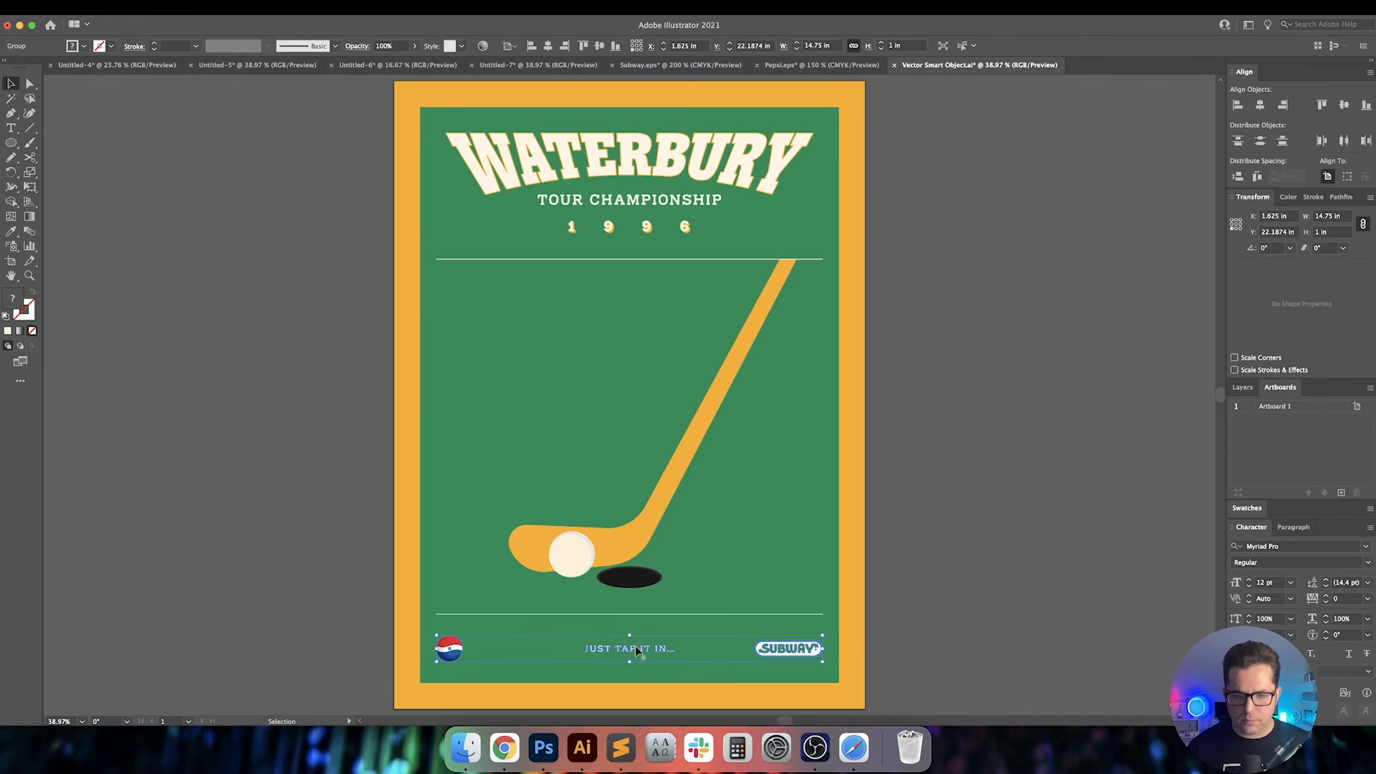
click(945, 646)
click(789, 648)
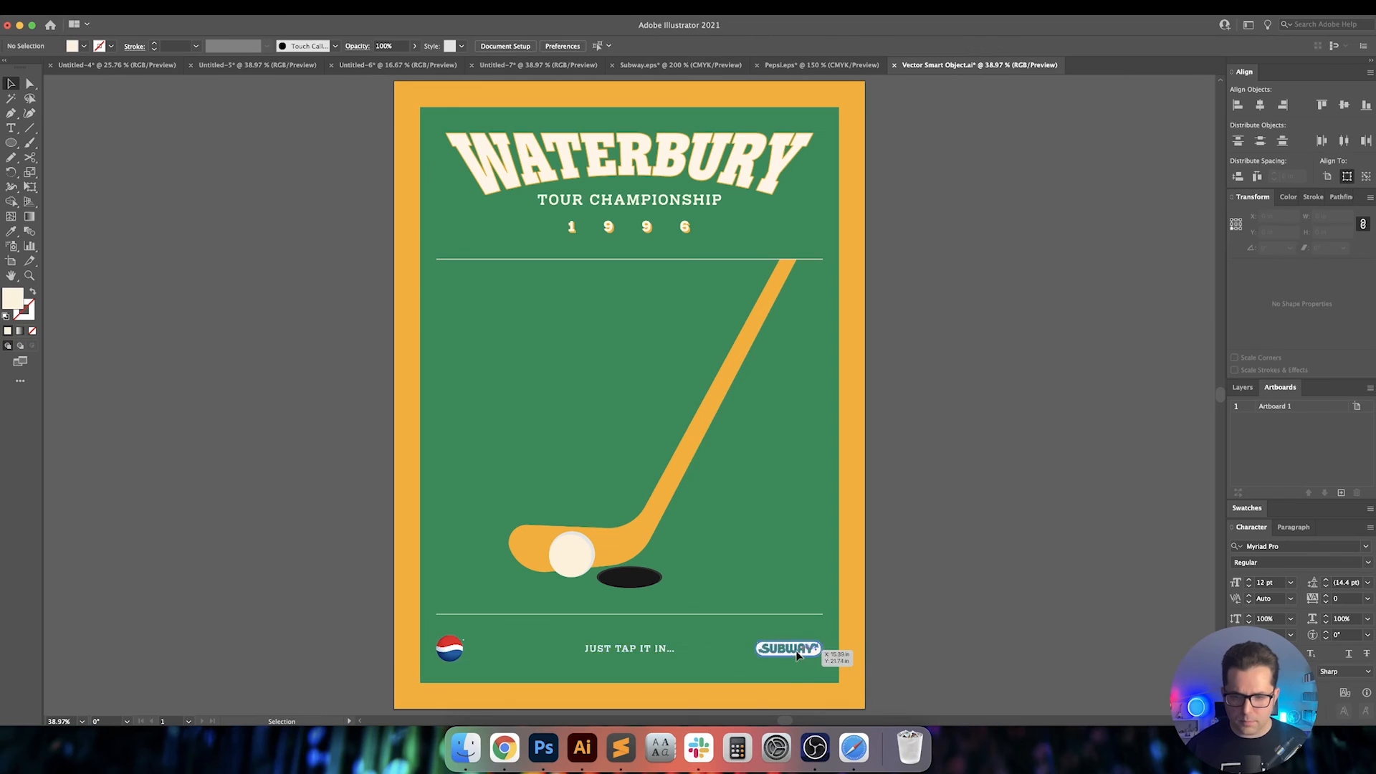
shift+click(670, 650)
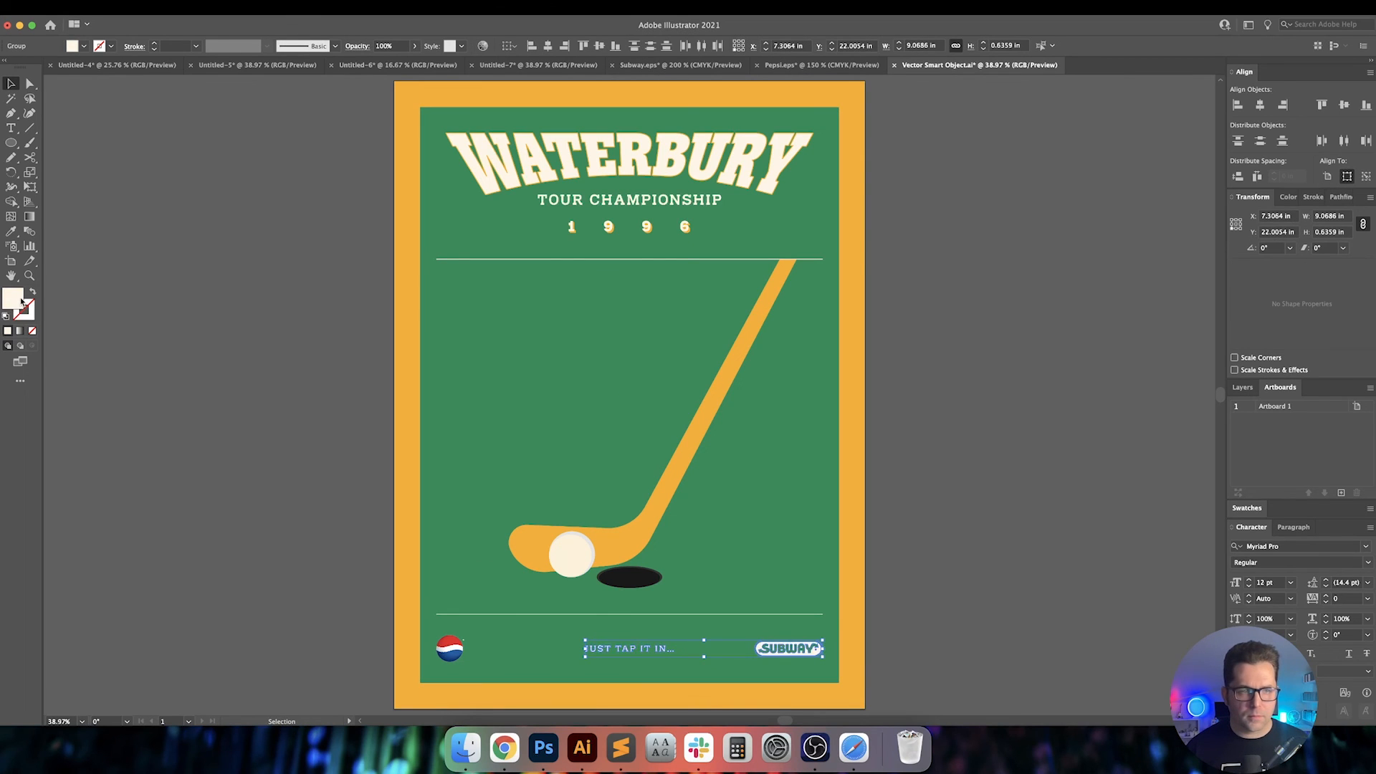
double_click(19, 300)
key(Return)
Apply the darker cream fff0d9 fill to the TOUR CHAMPIONSHIP text and the WATERBURY title
click(620, 200)
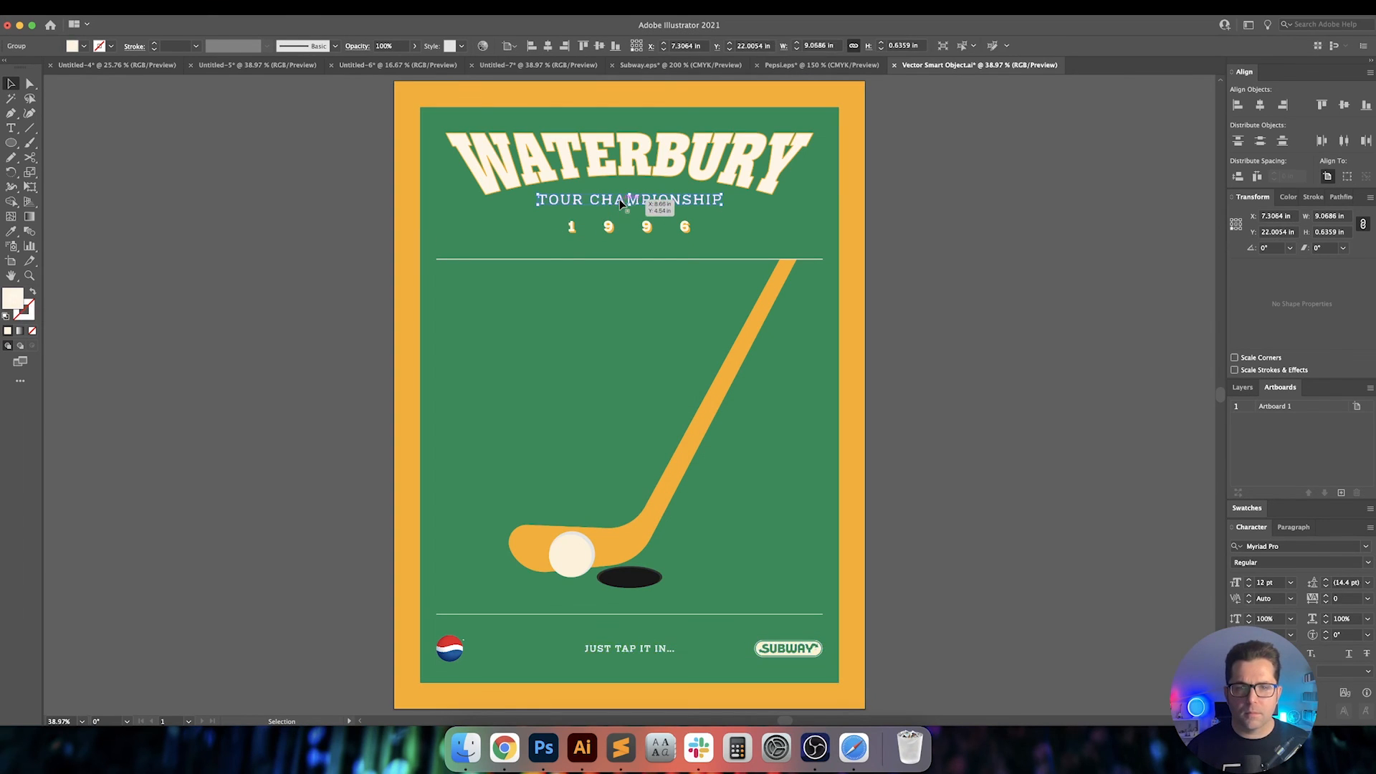
double_click(15, 300)
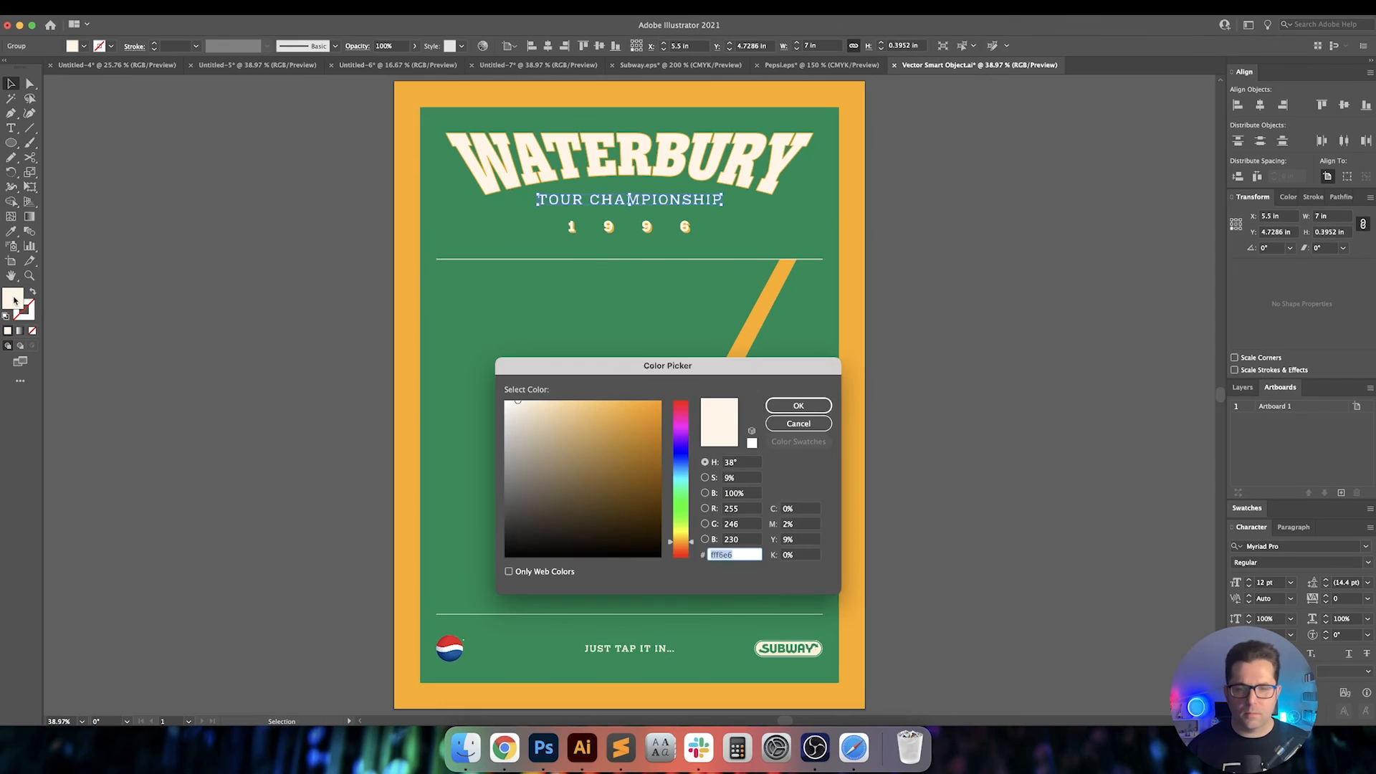
key(Return)
click(539, 147)
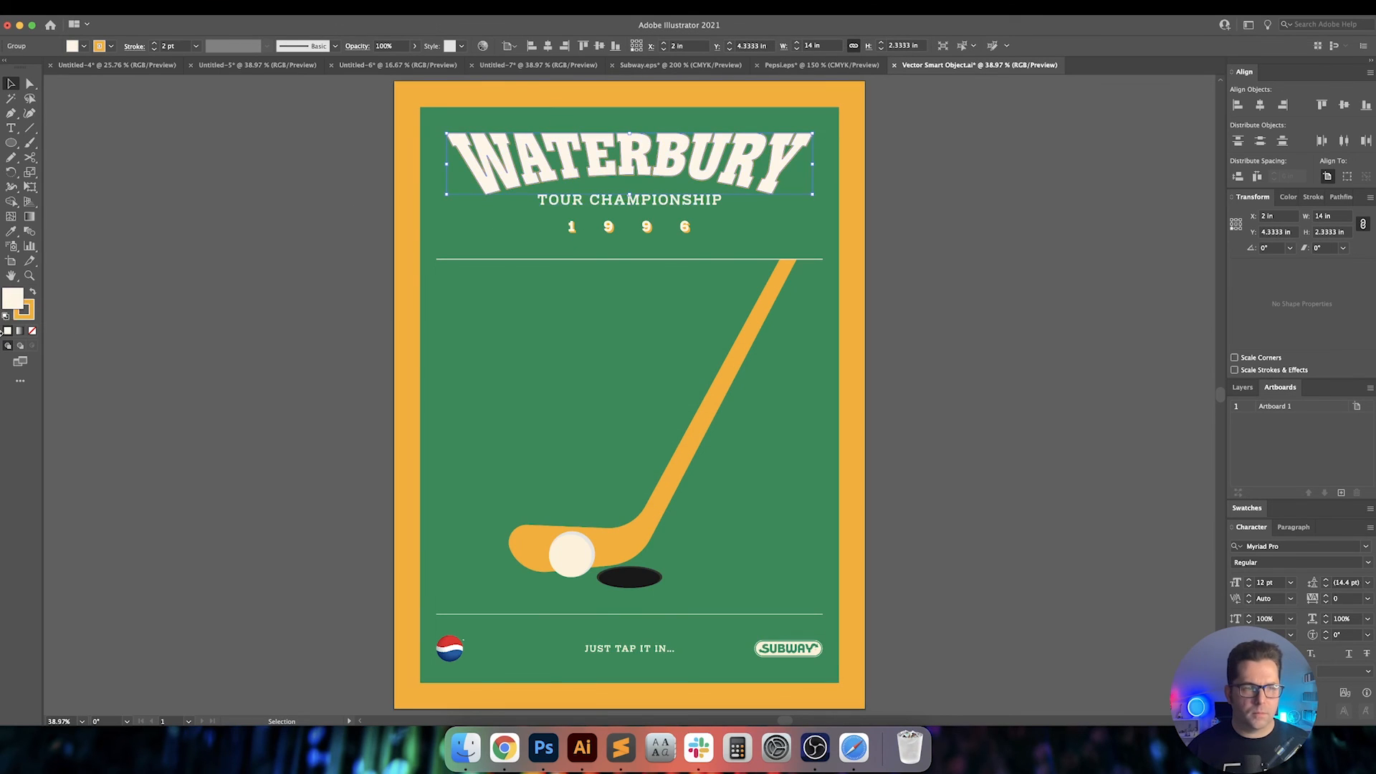
double_click(20, 294)
key(Return)
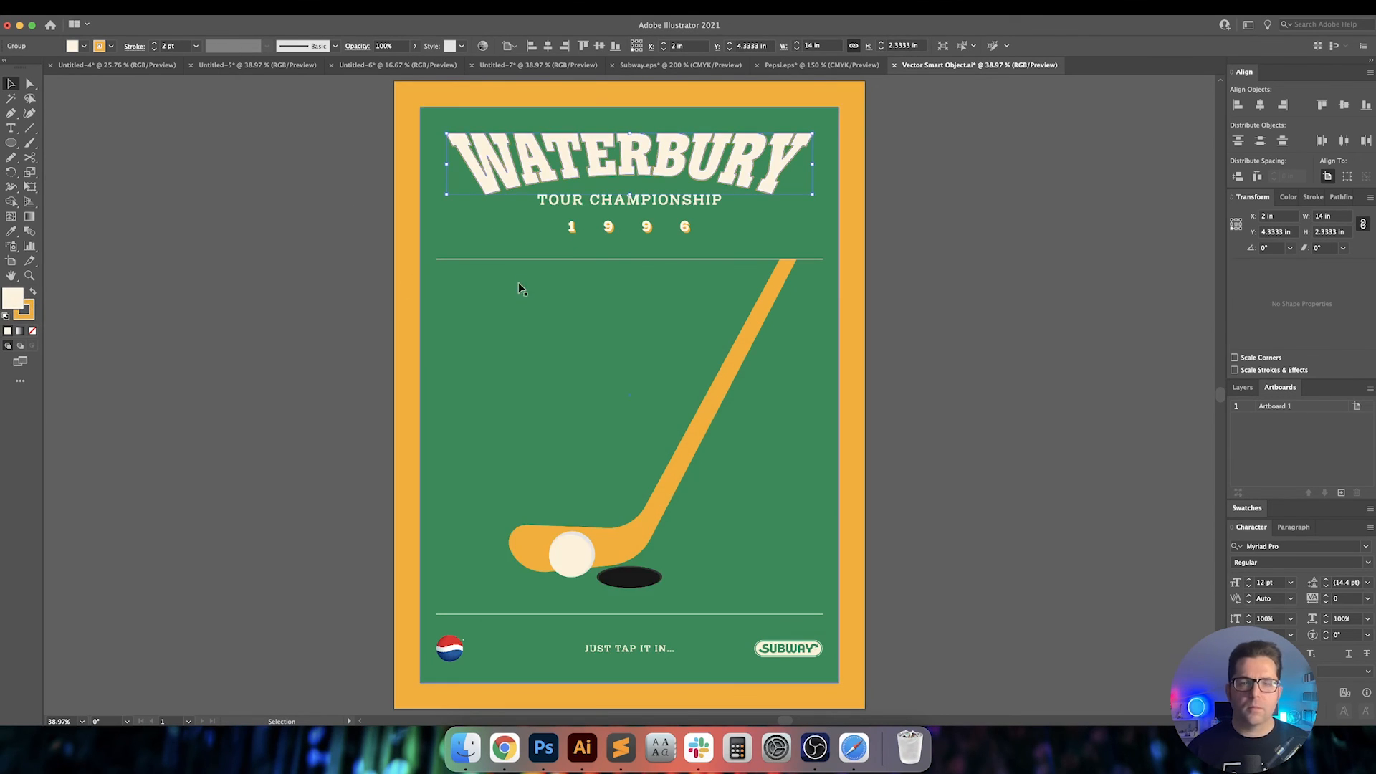
Change the front faces of the 1996 numerals to the same cream fff0d9, leaving their orange shadows alone
click(570, 225)
scroll(570, 224, up, 4)
drag(646, 264, 441, 337)
click(444, 364)
click(369, 307)
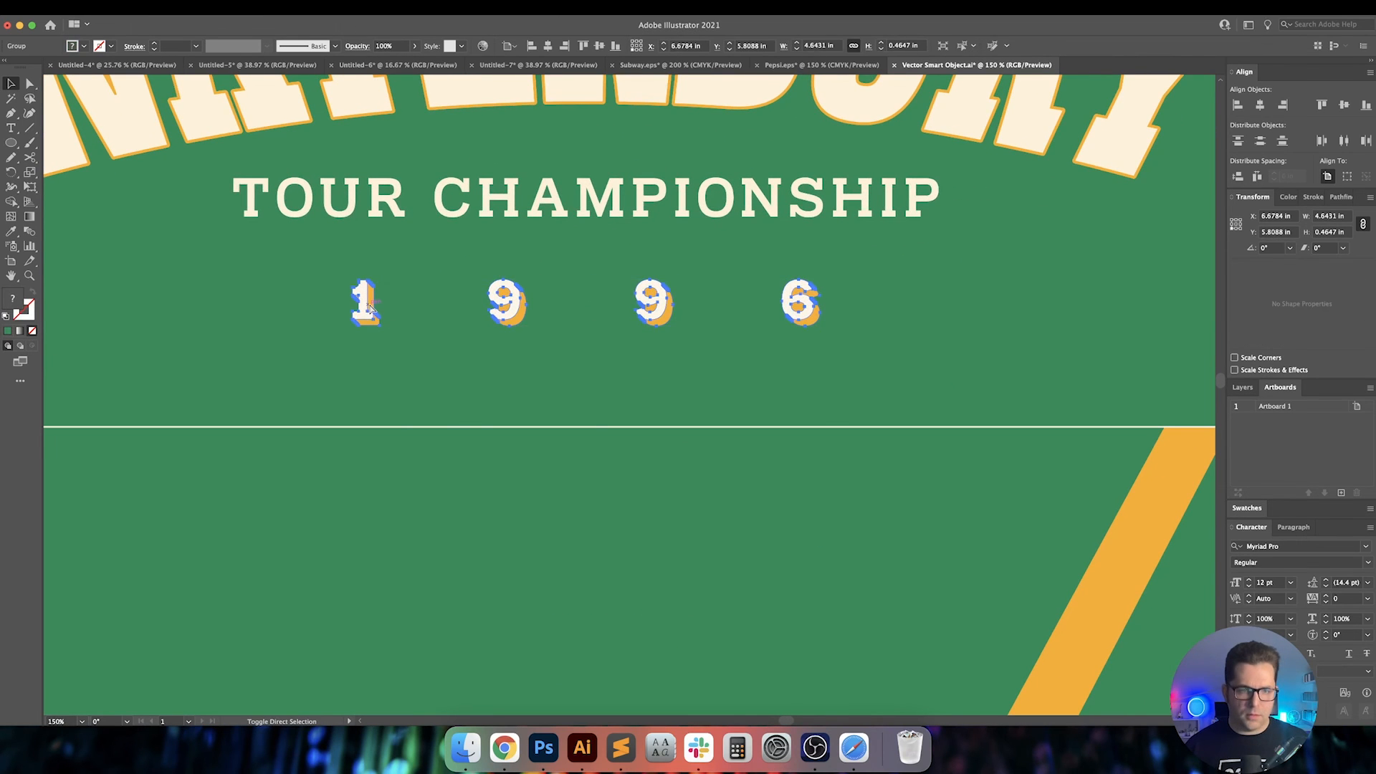
click(391, 341)
click(363, 316)
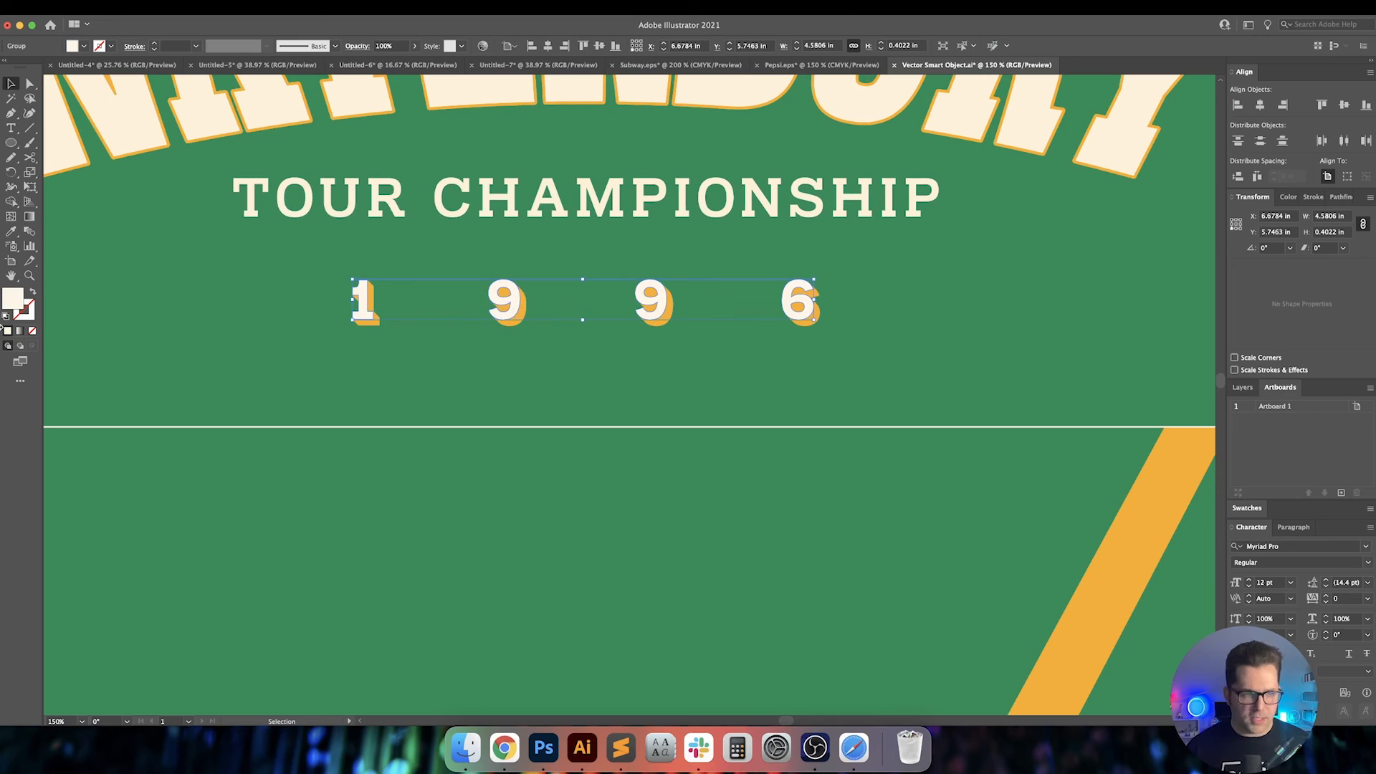
double_click(9, 307)
key(super+v)
key(Return)
click(287, 326)
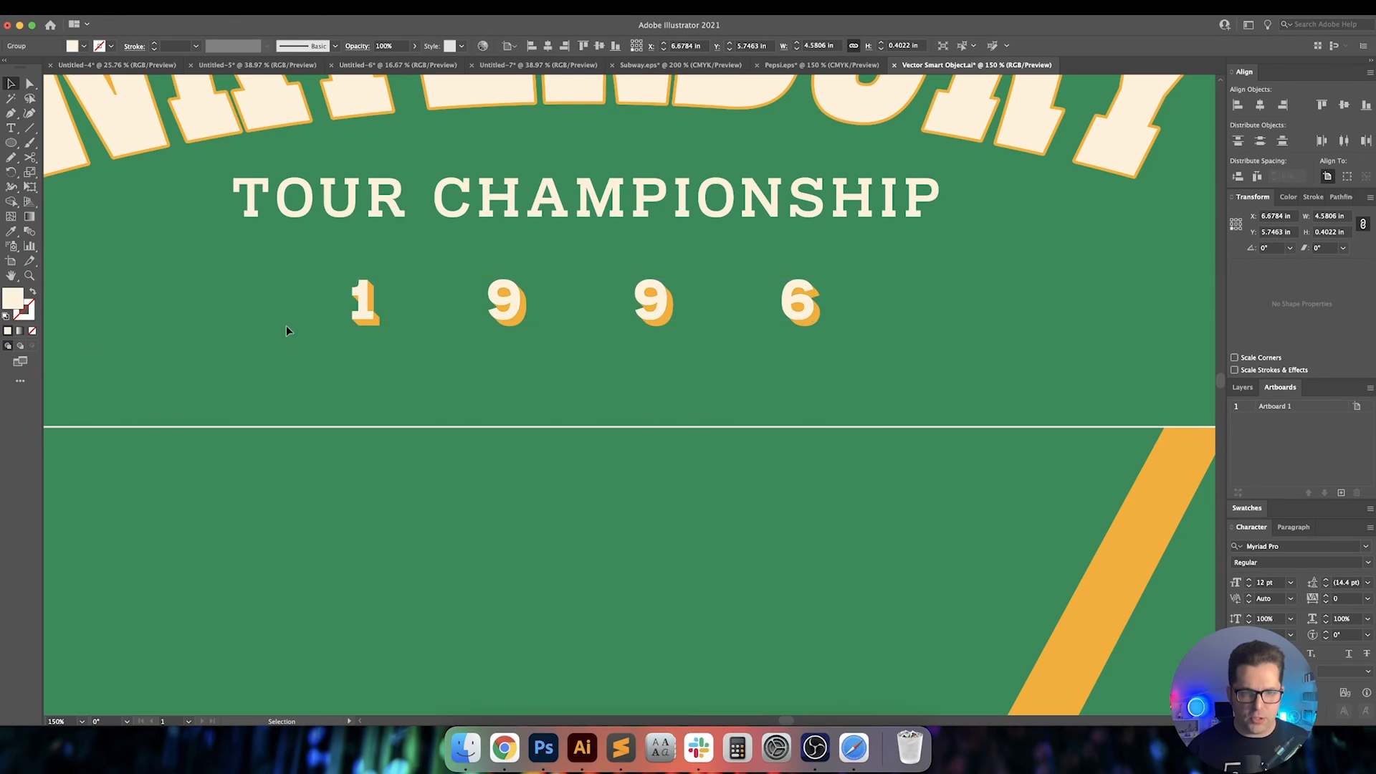
Save the recolored vector artwork, switch to Photoshop and review the updated cream colors on the title and whole poster
key(super+s)
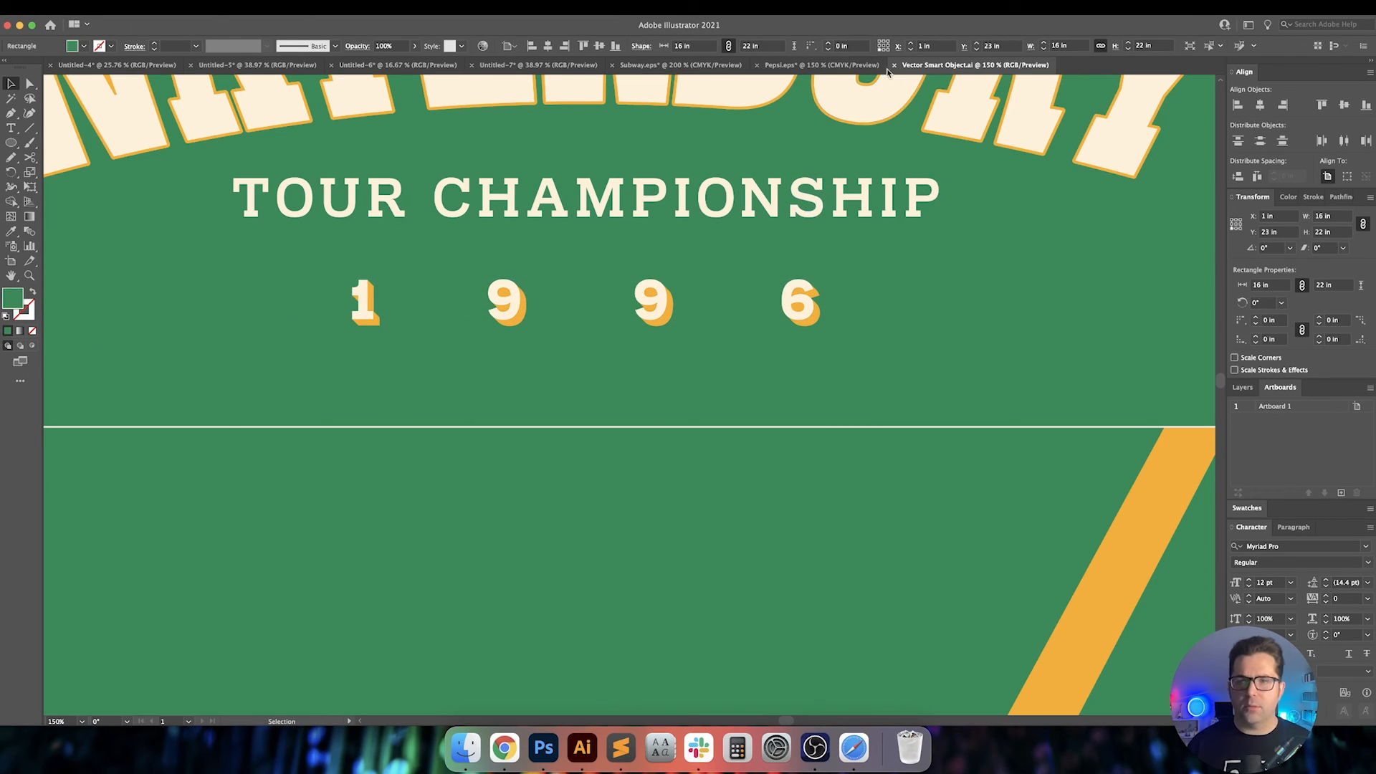
key(super+0)
click(544, 748)
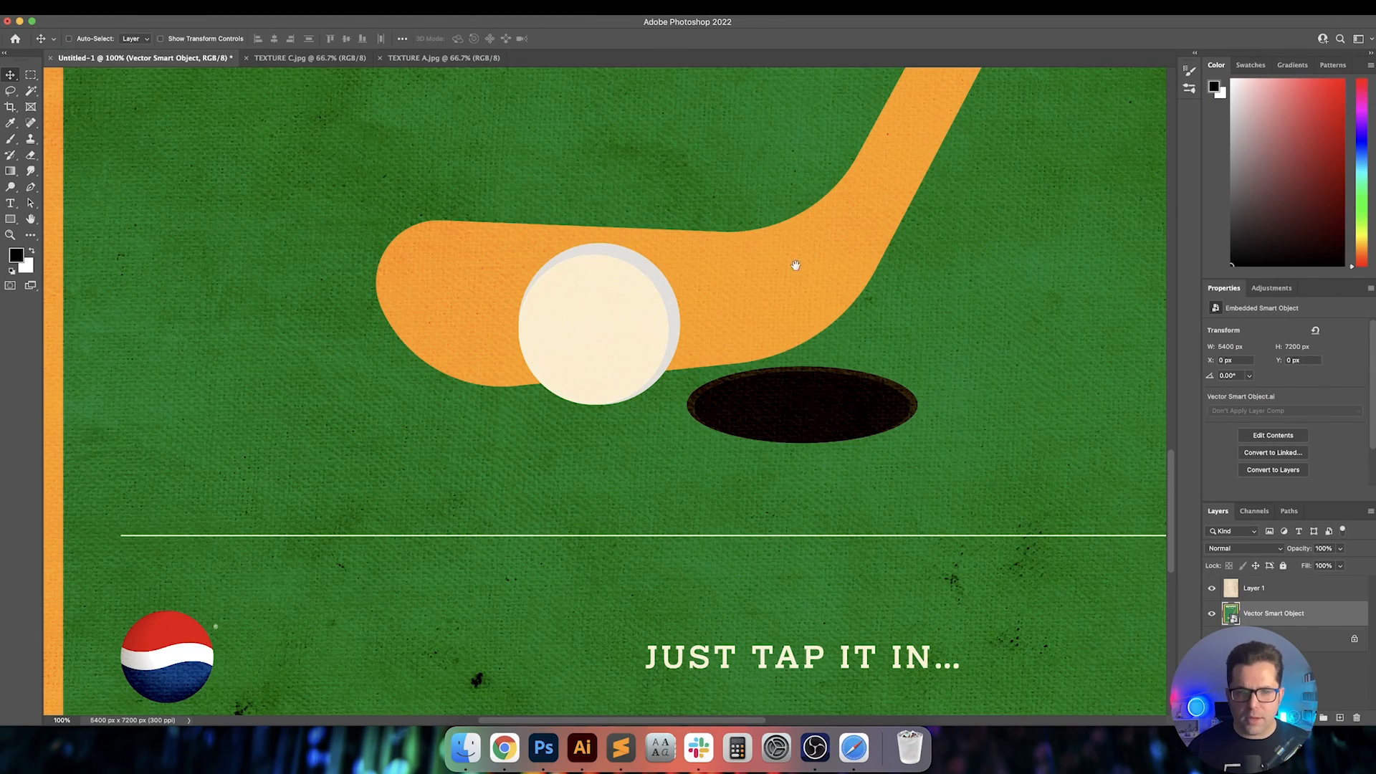
scroll(738, 381, up, 10)
scroll(737, 381, up, 10)
scroll(618, 557, right, 2)
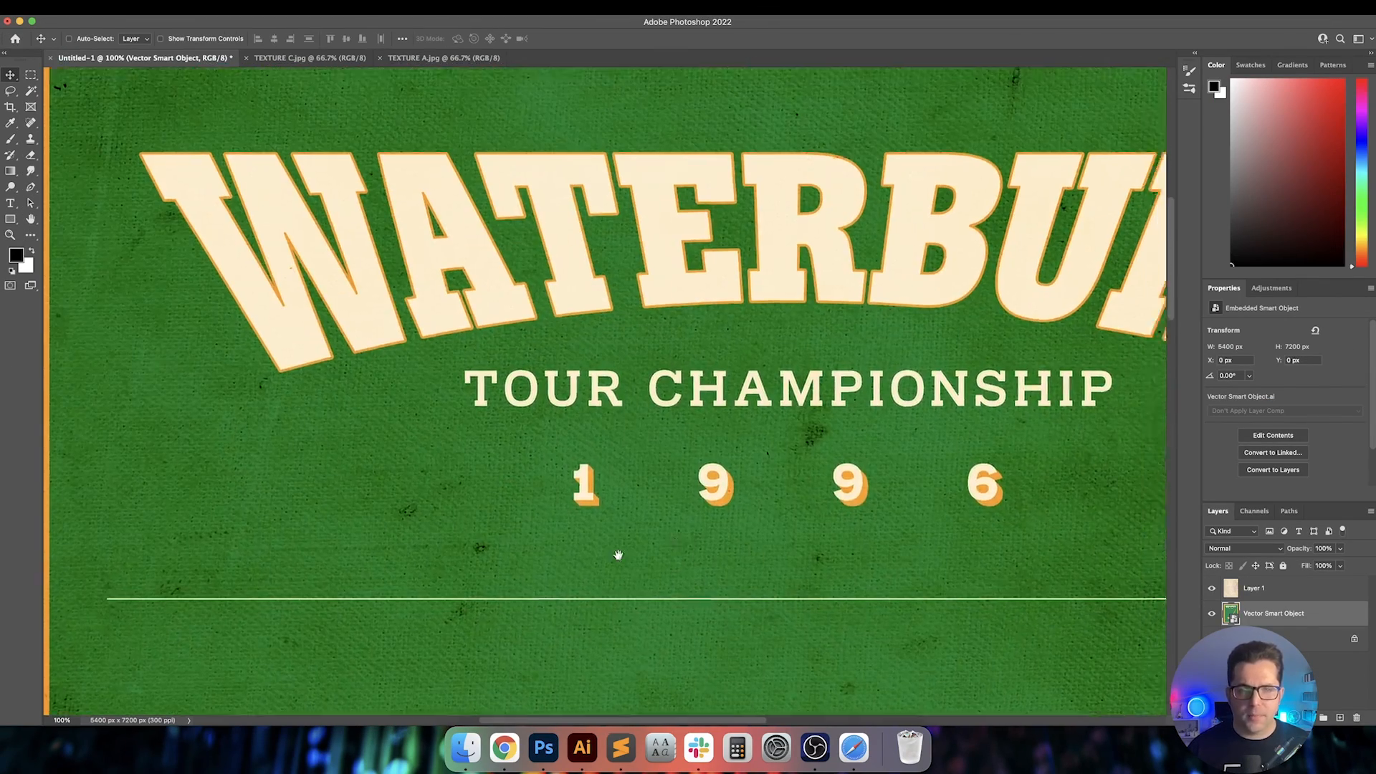
key(super+0)
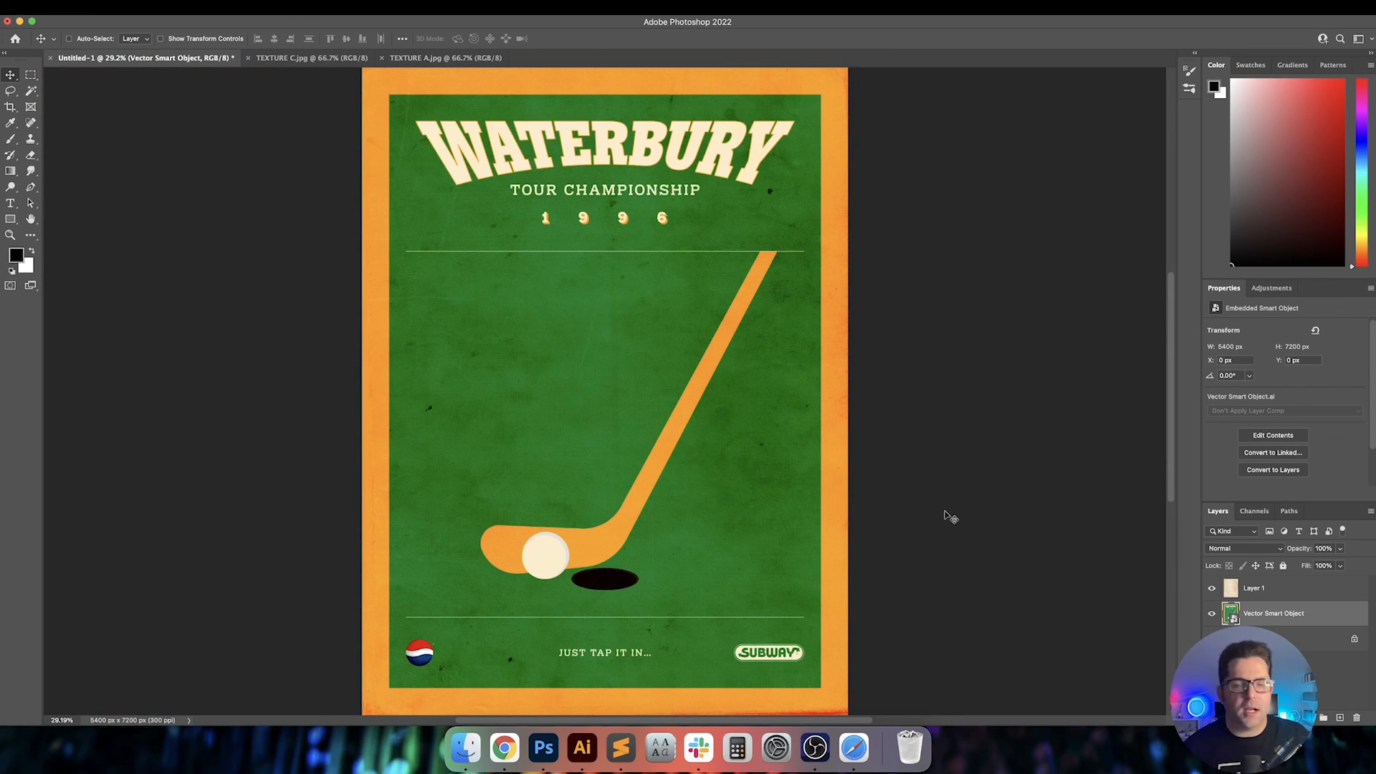
Add a new layer named Grain above Layer 1 and fill it with 50% gray
click(1302, 587)
key(super+shift+n)
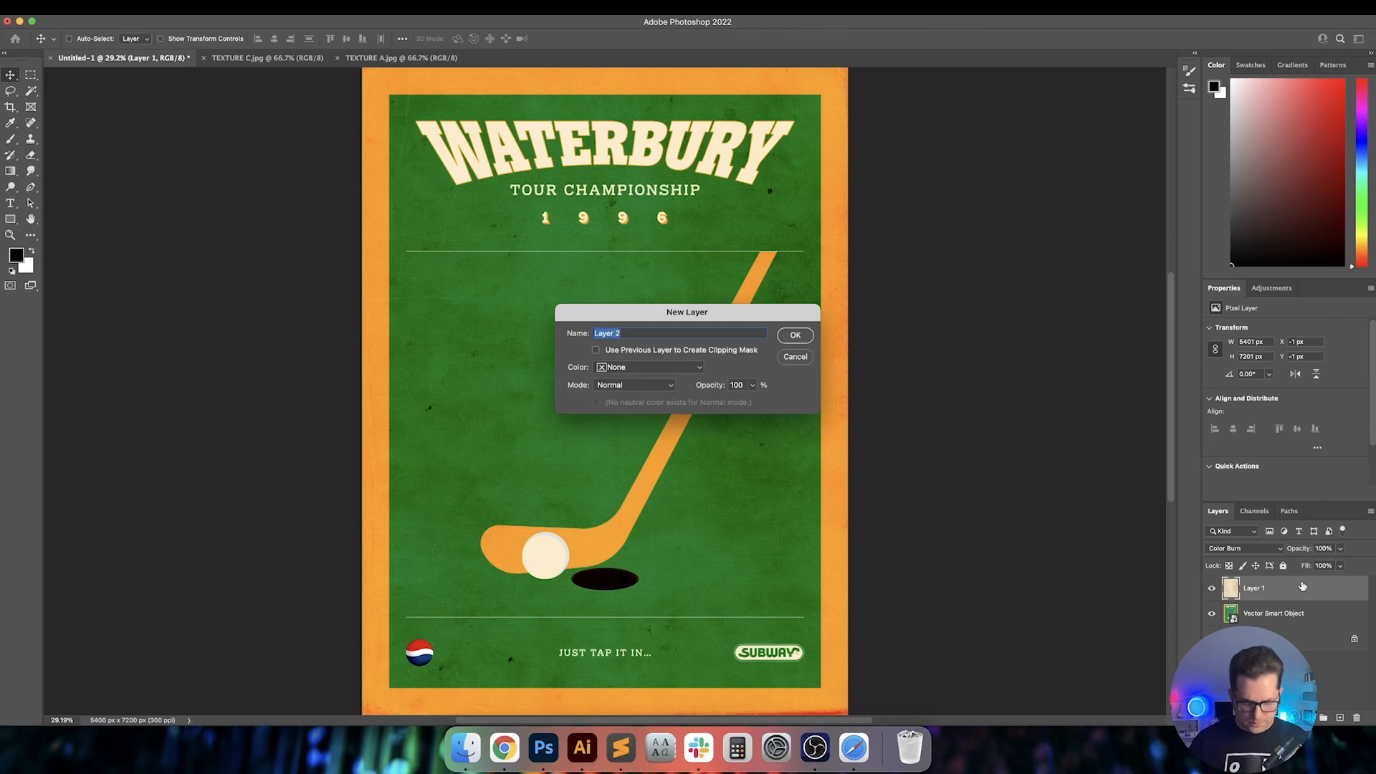
text(Grain)
key(Return)
key(i)
key(shift+BackSpace)
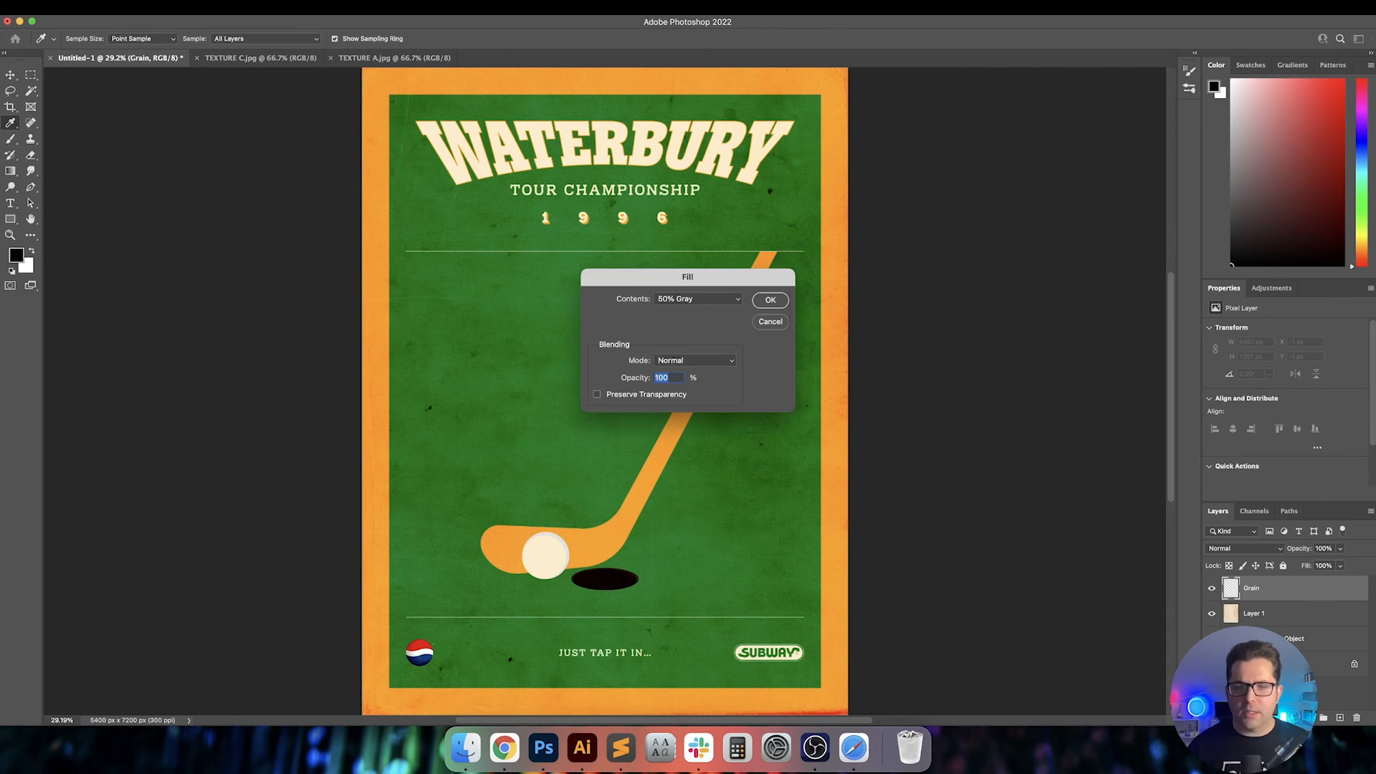
key(Return)
Apply a Camera Raw filter to the Grain layer with grain 100, size 25 and roughness 25
click(282, 7)
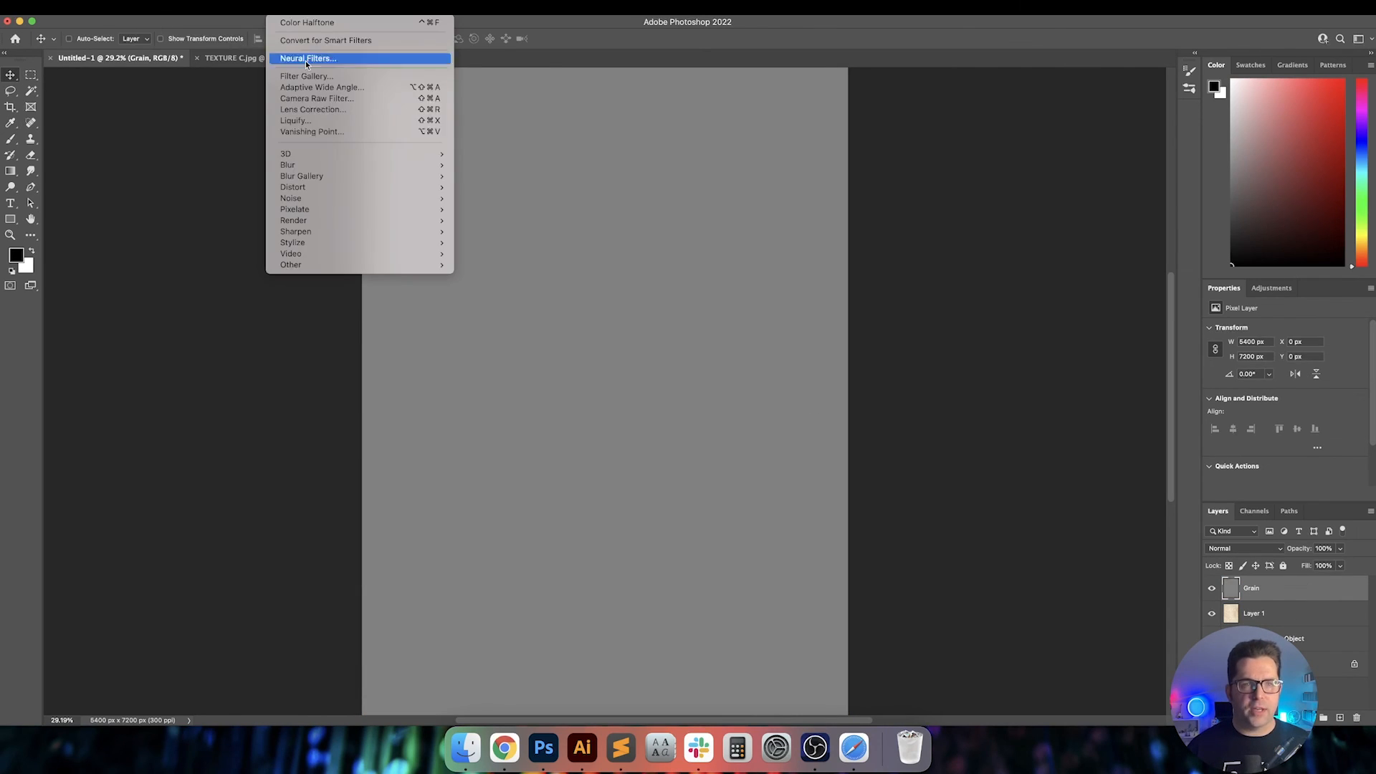
click(356, 105)
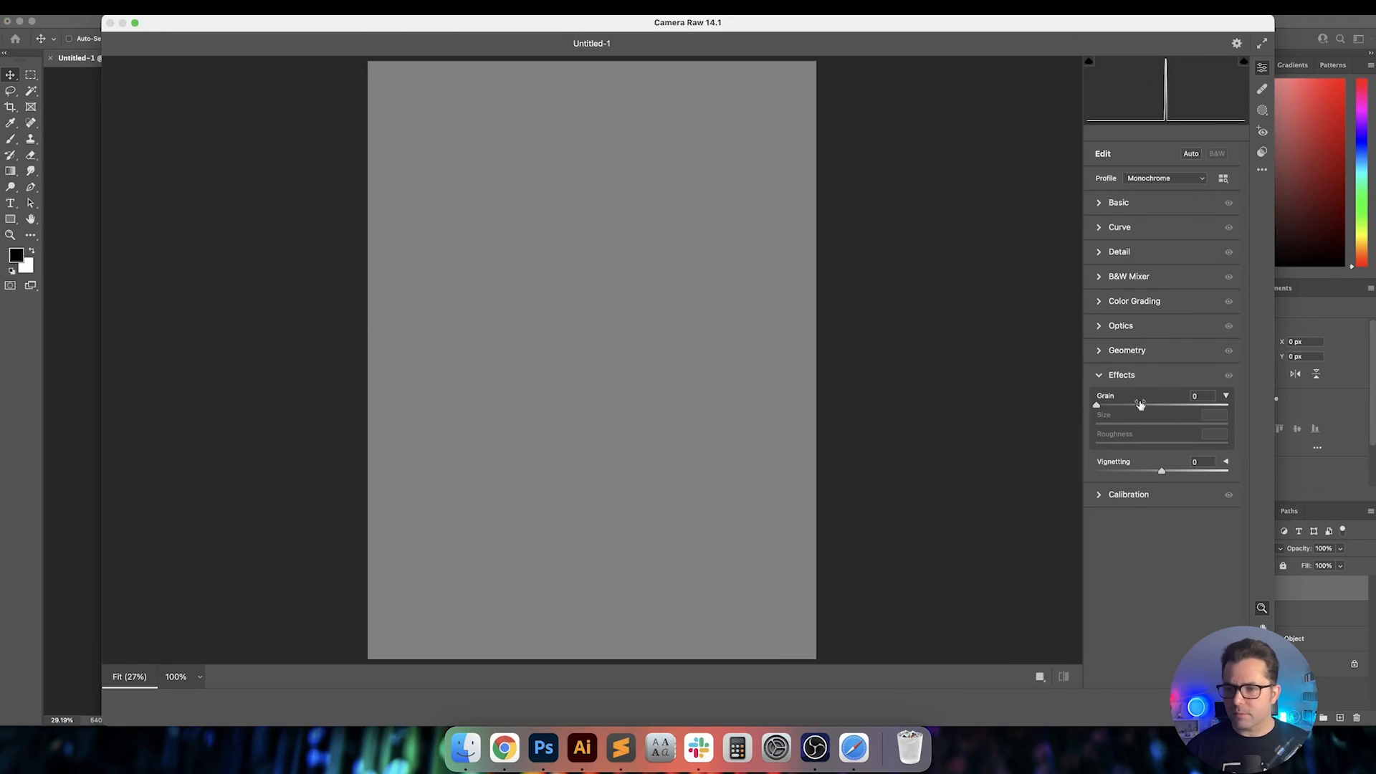
click(1207, 405)
drag(1210, 405, 1271, 408)
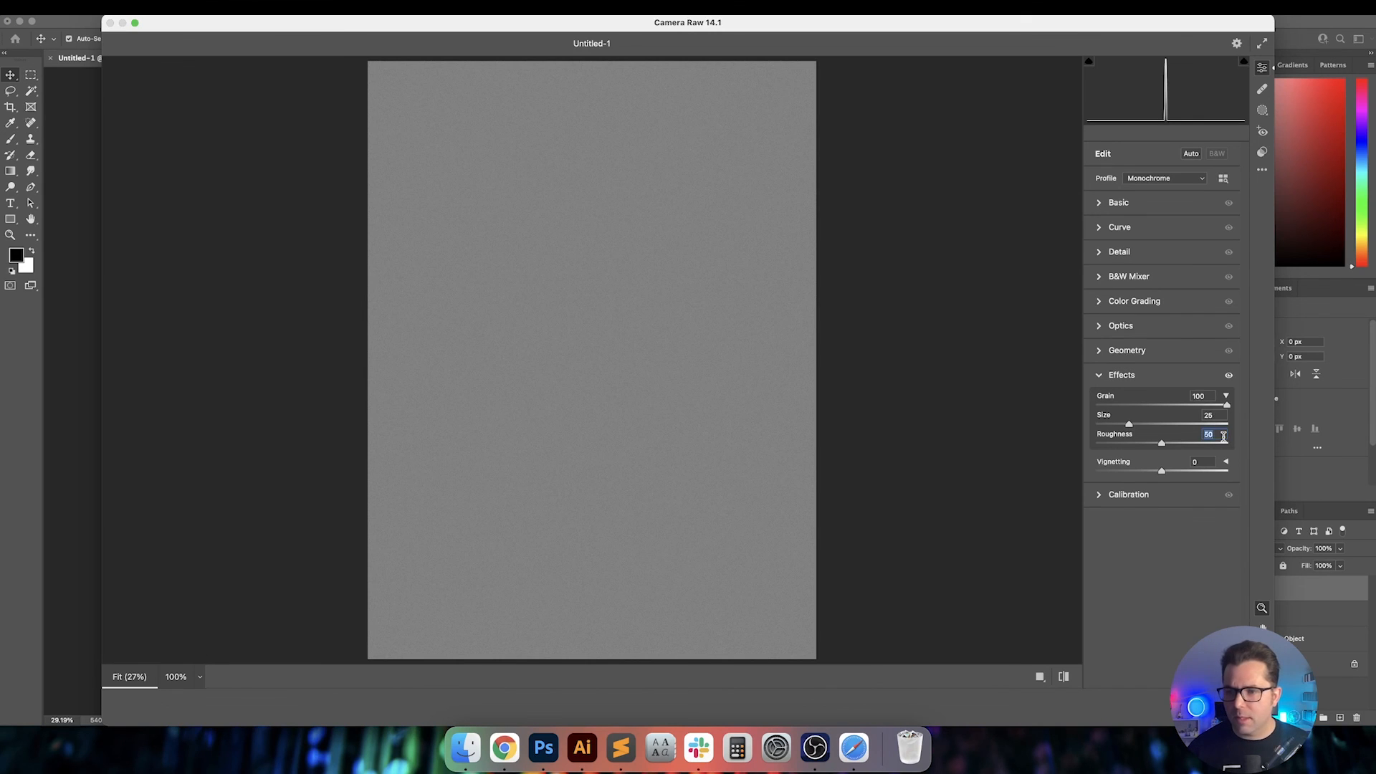
text(25)
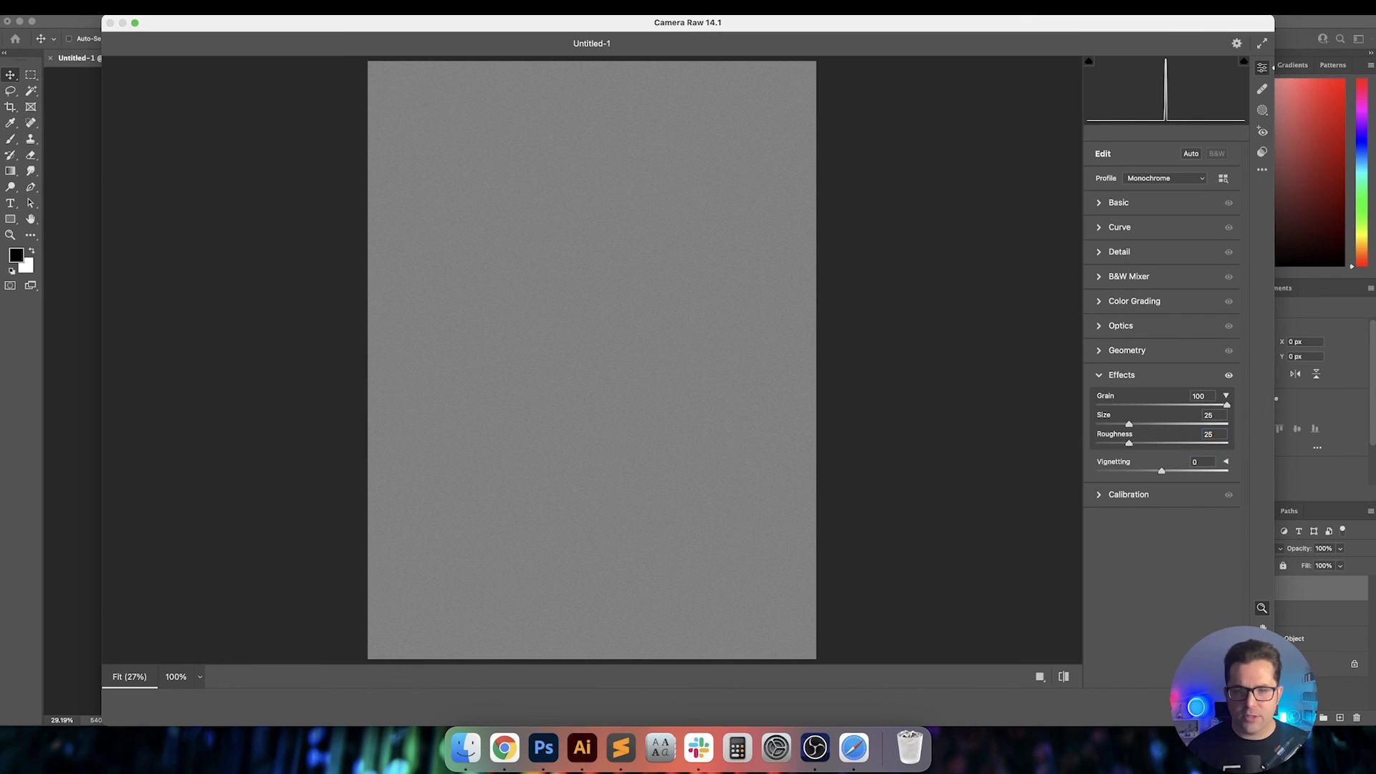
key(Return)
Set the Grain layer's blend mode to Overlay after comparing it with Soft Light at 100% zoom
key(super+1)
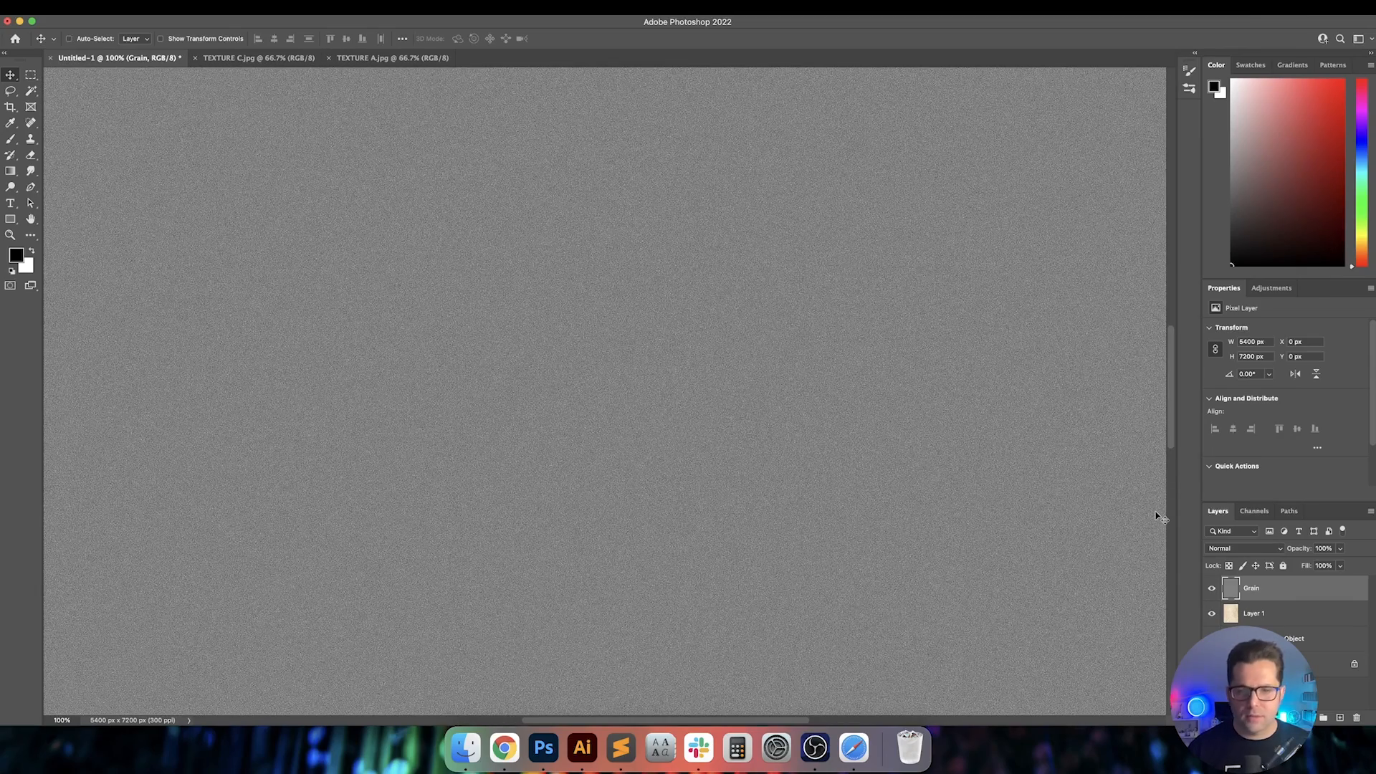
click(1244, 548)
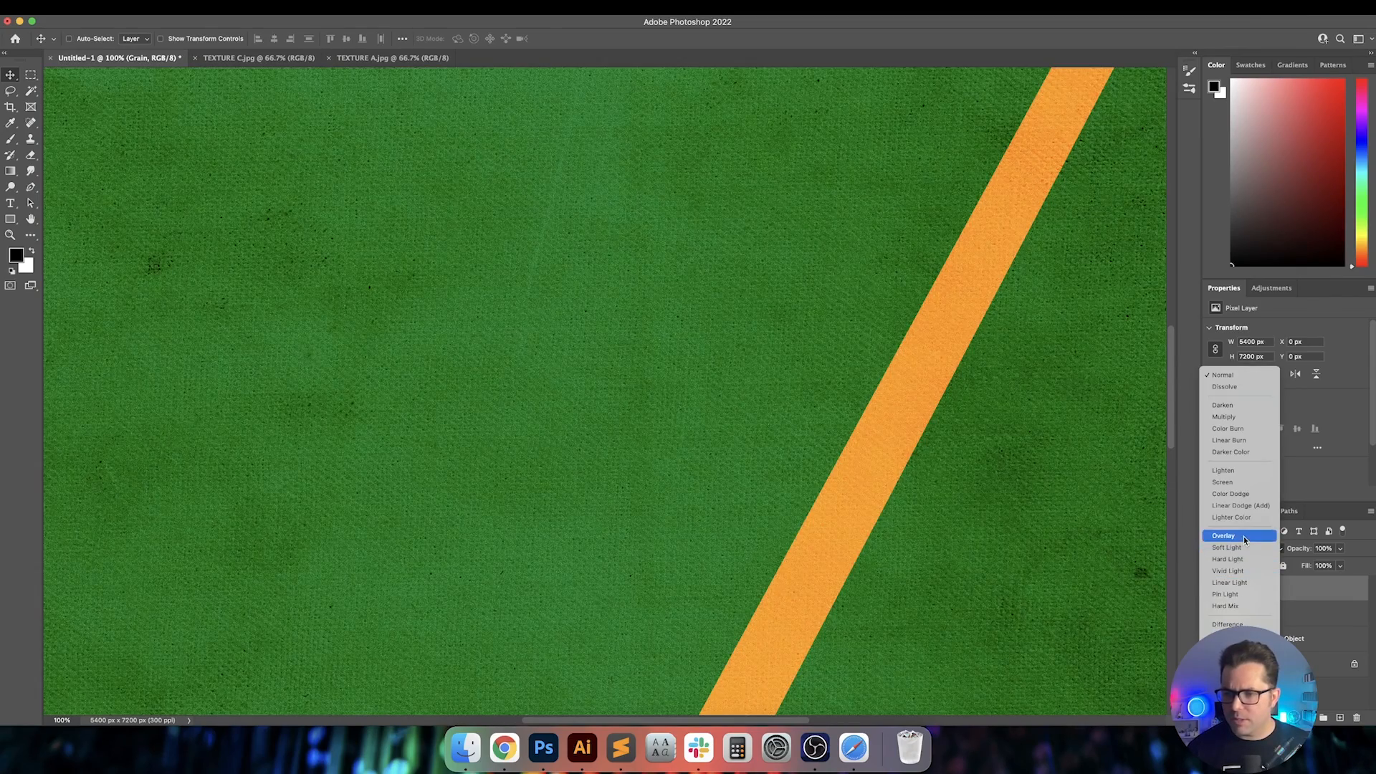
click(1244, 539)
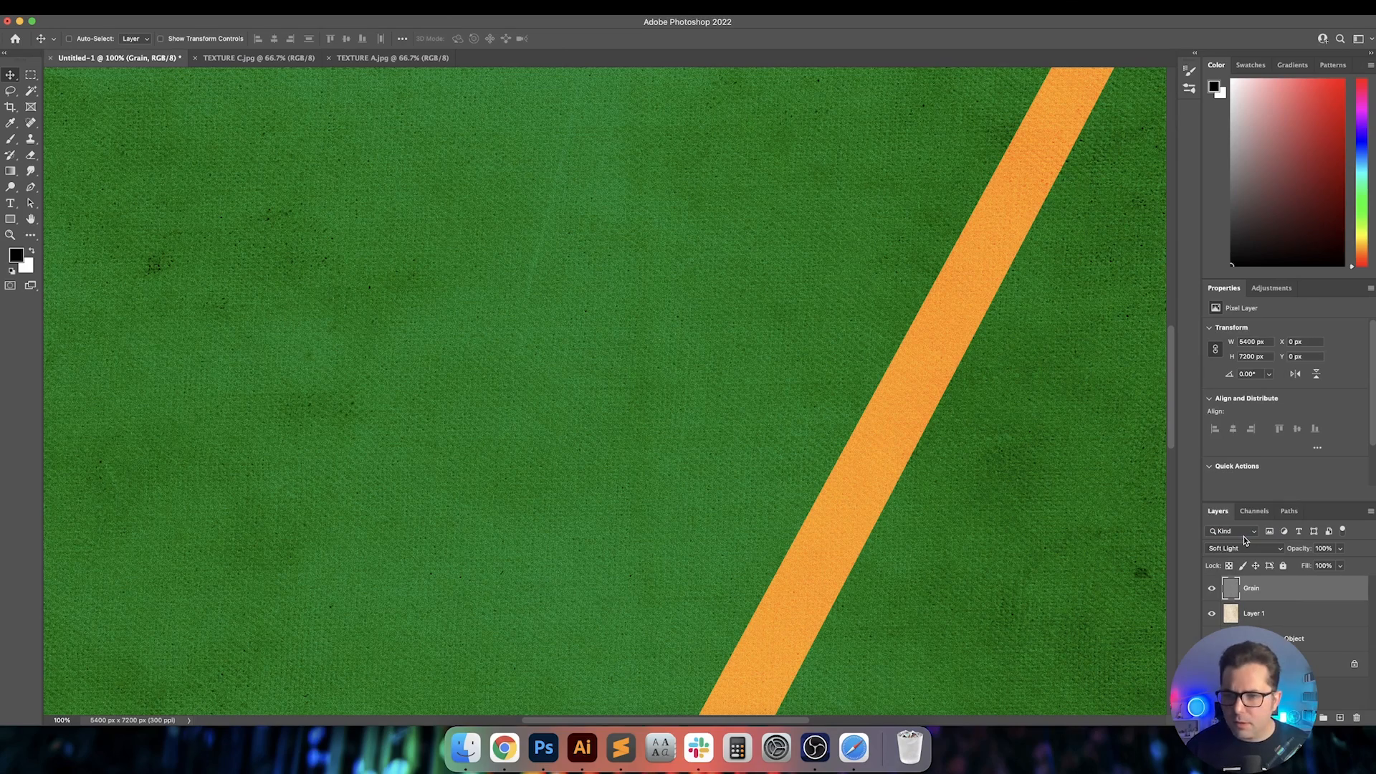
key(shift+minus)
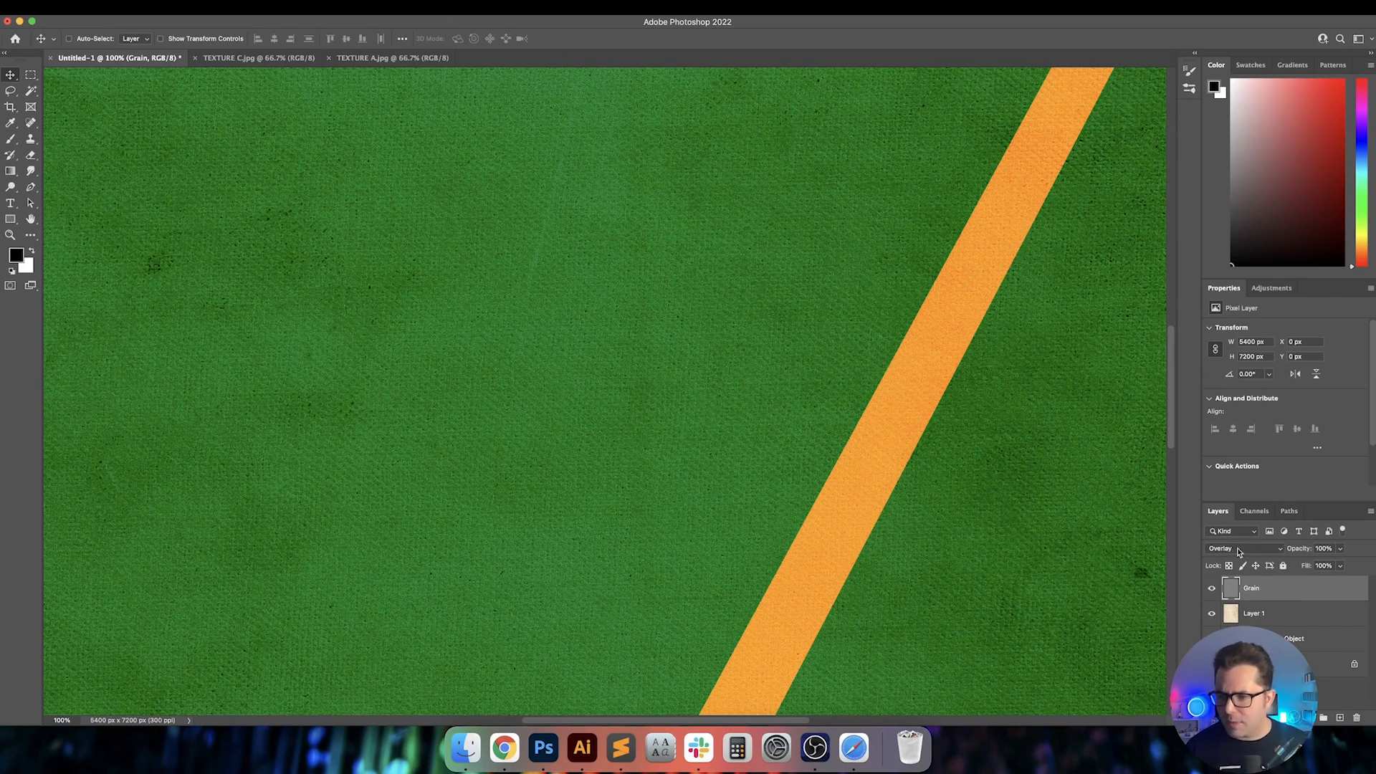
Compare the poster with and without the grain and examine the texture from the year numerals down to the golf ball
click(1211, 595)
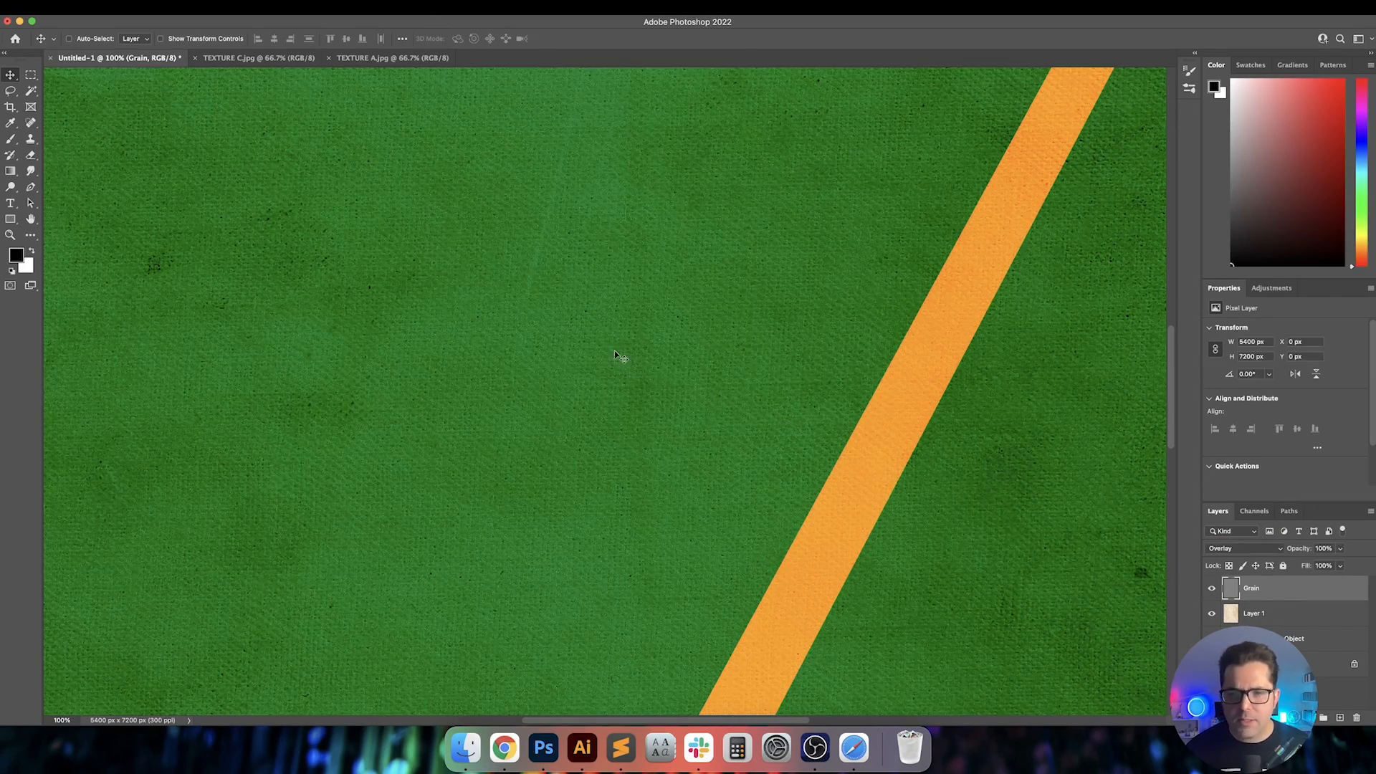
drag(622, 358, 810, 519)
drag(483, 235, 688, 479)
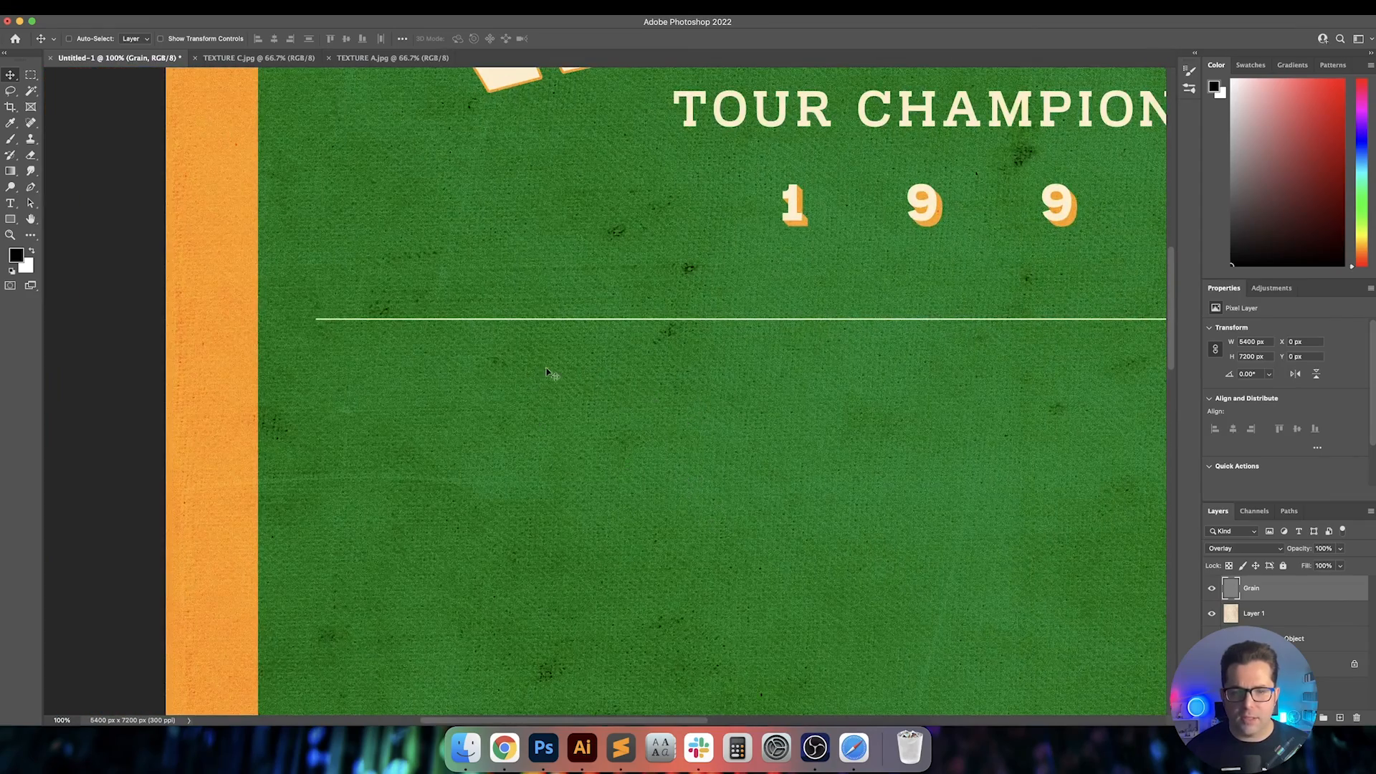
drag(720, 367, 673, 486)
drag(638, 379, 606, 209)
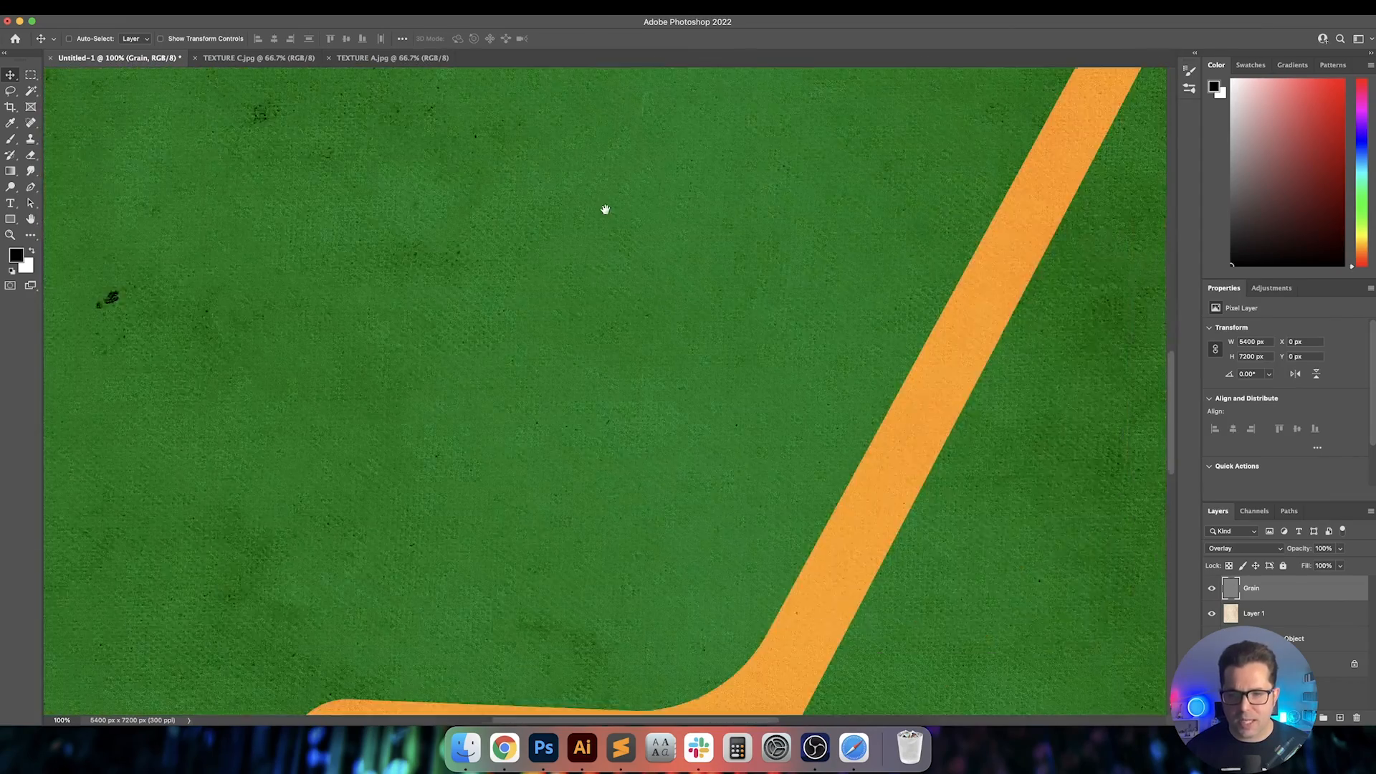
drag(629, 388, 630, 222)
drag(572, 387, 722, 442)
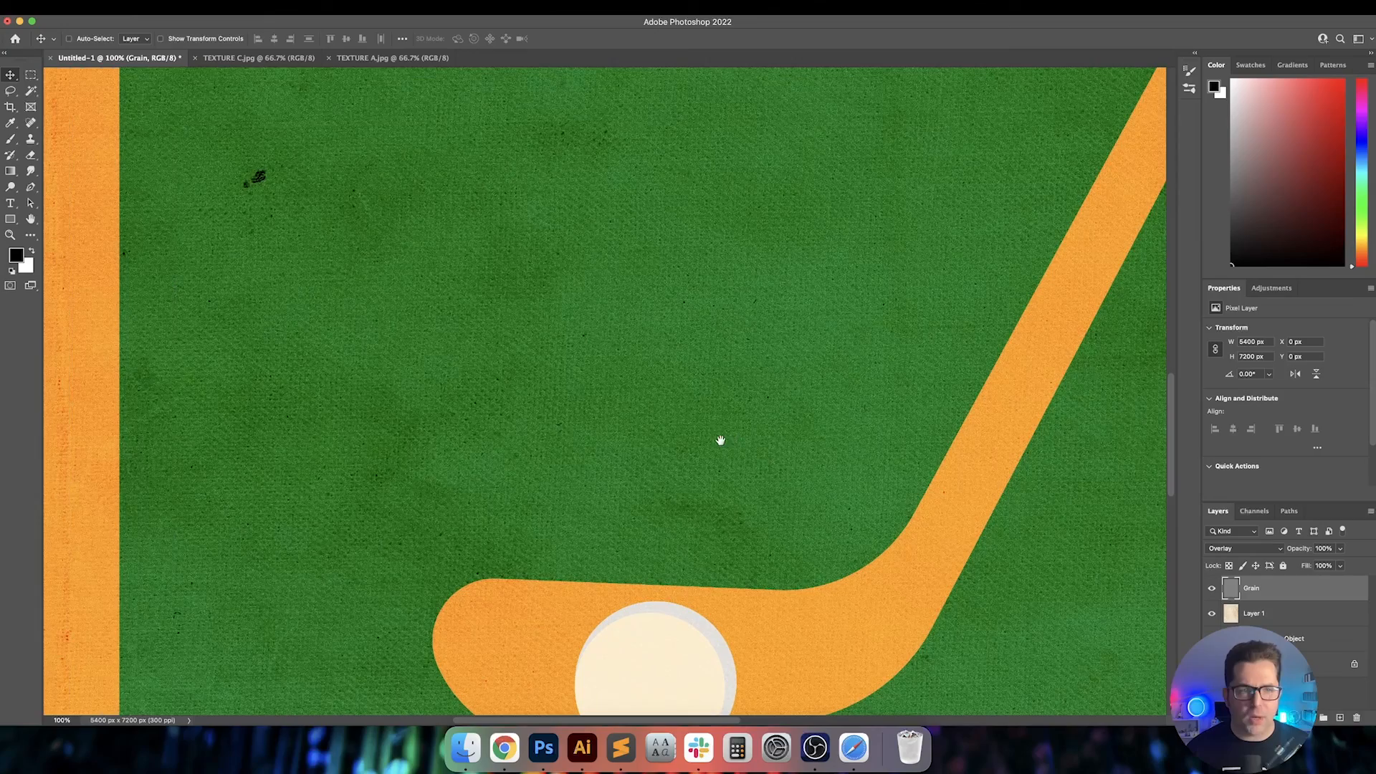
Remove the black stain above the hockey stick blade on Layer 1 with the Spot Healing Brush at size 175
click(1283, 614)
drag(445, 300, 578, 363)
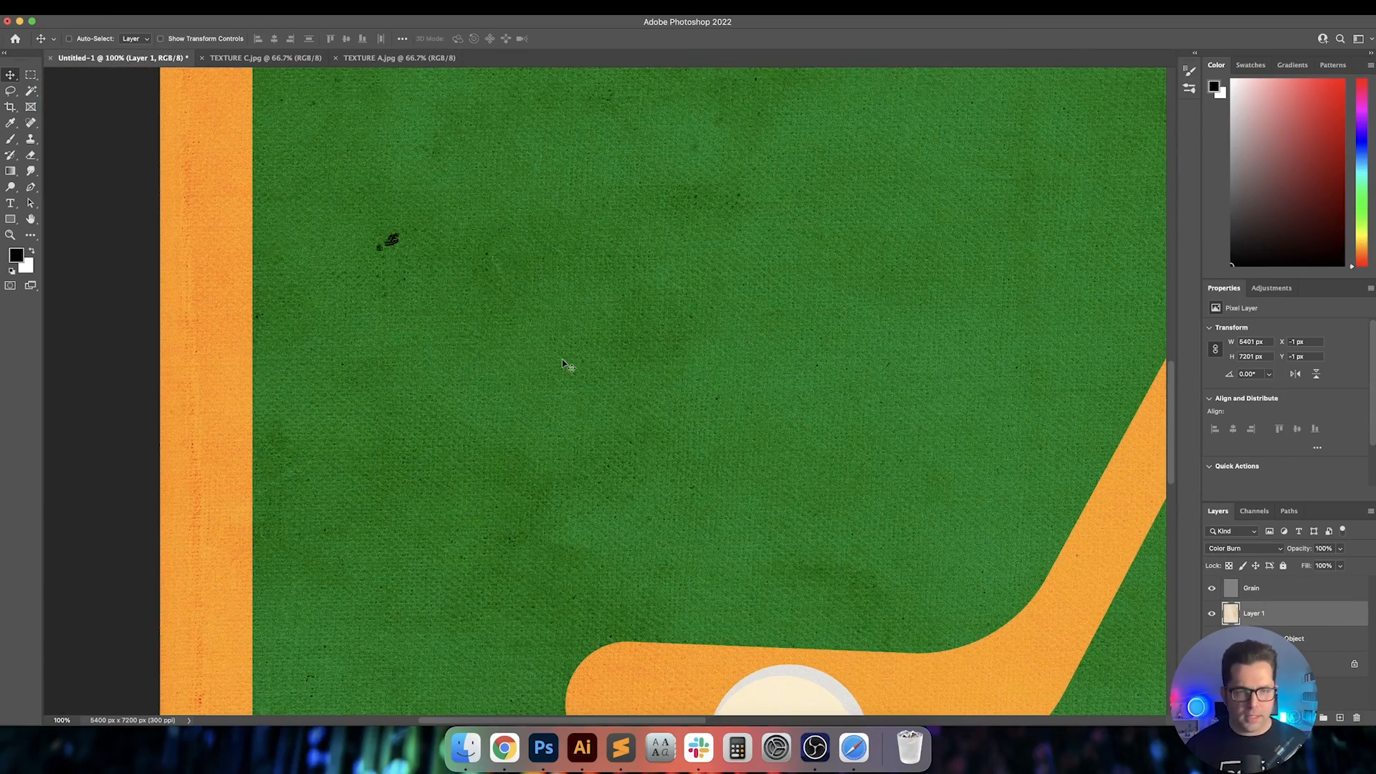
key(j)
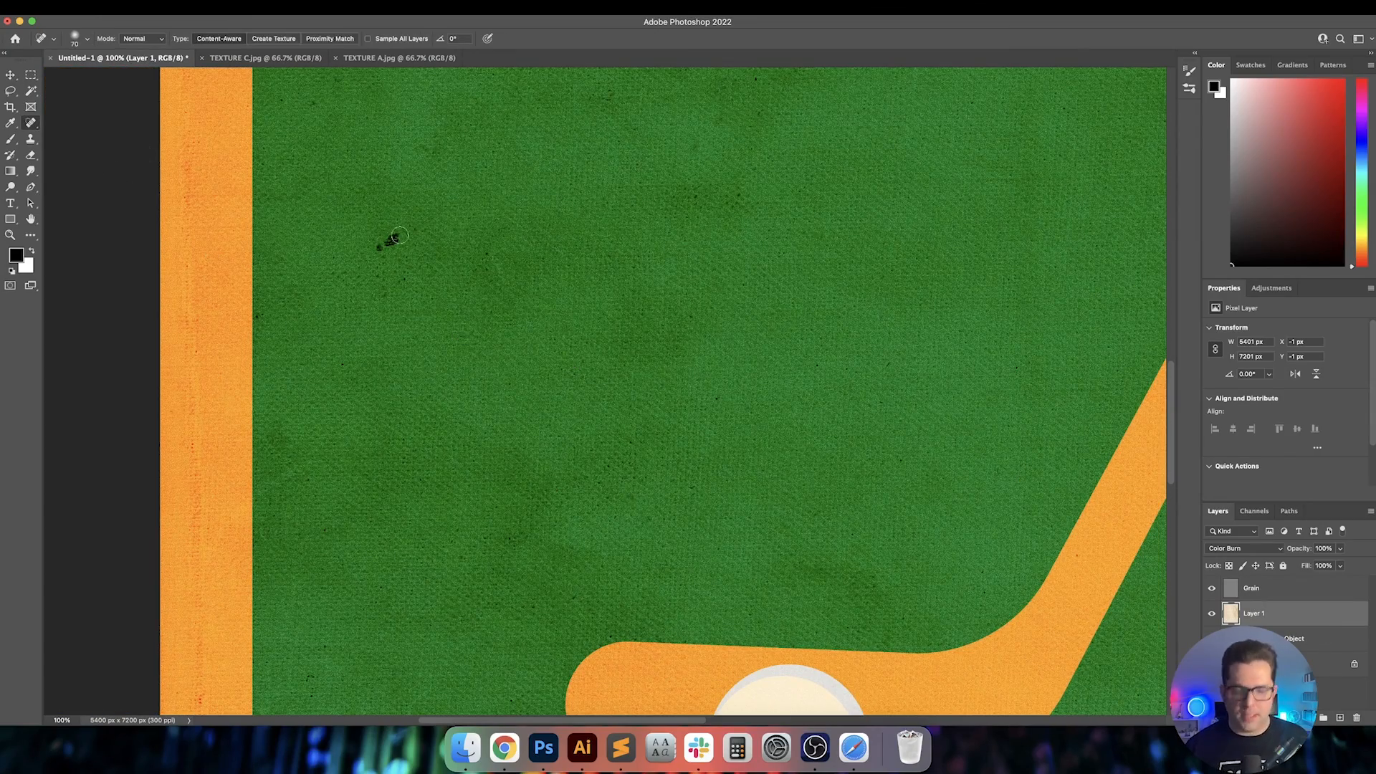
key(bracketright)
key(bracketright)
key(bracketright)
key(bracketright)
key(bracketright)
key(bracketright)
drag(391, 238, 382, 244)
drag(545, 387, 545, 385)
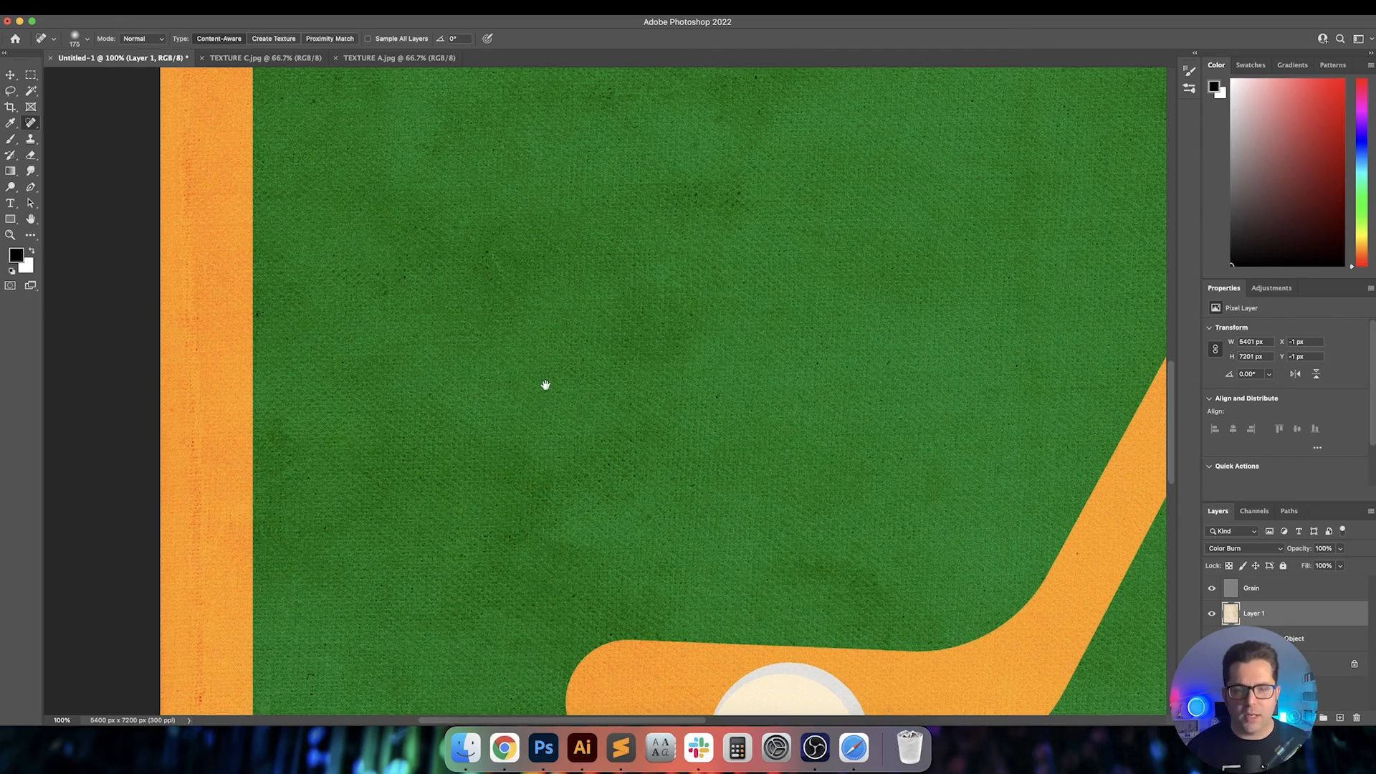
Heal the dark stains beside the Pepsi logo and between it and the JUST TAP IT IN… text
scroll(545, 385, down, 15)
scroll(538, 369, right, 5)
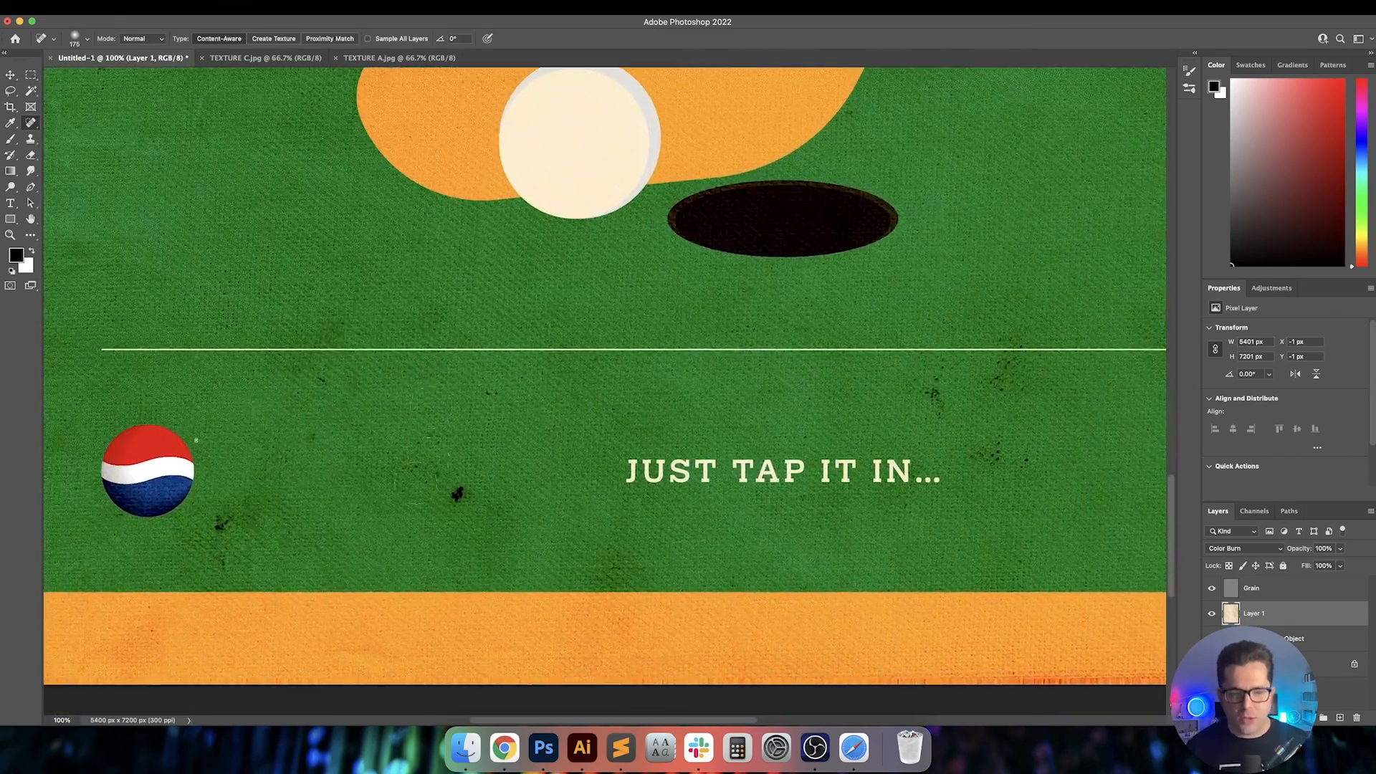
key(bracketright)
key(bracketright)
drag(225, 523, 228, 558)
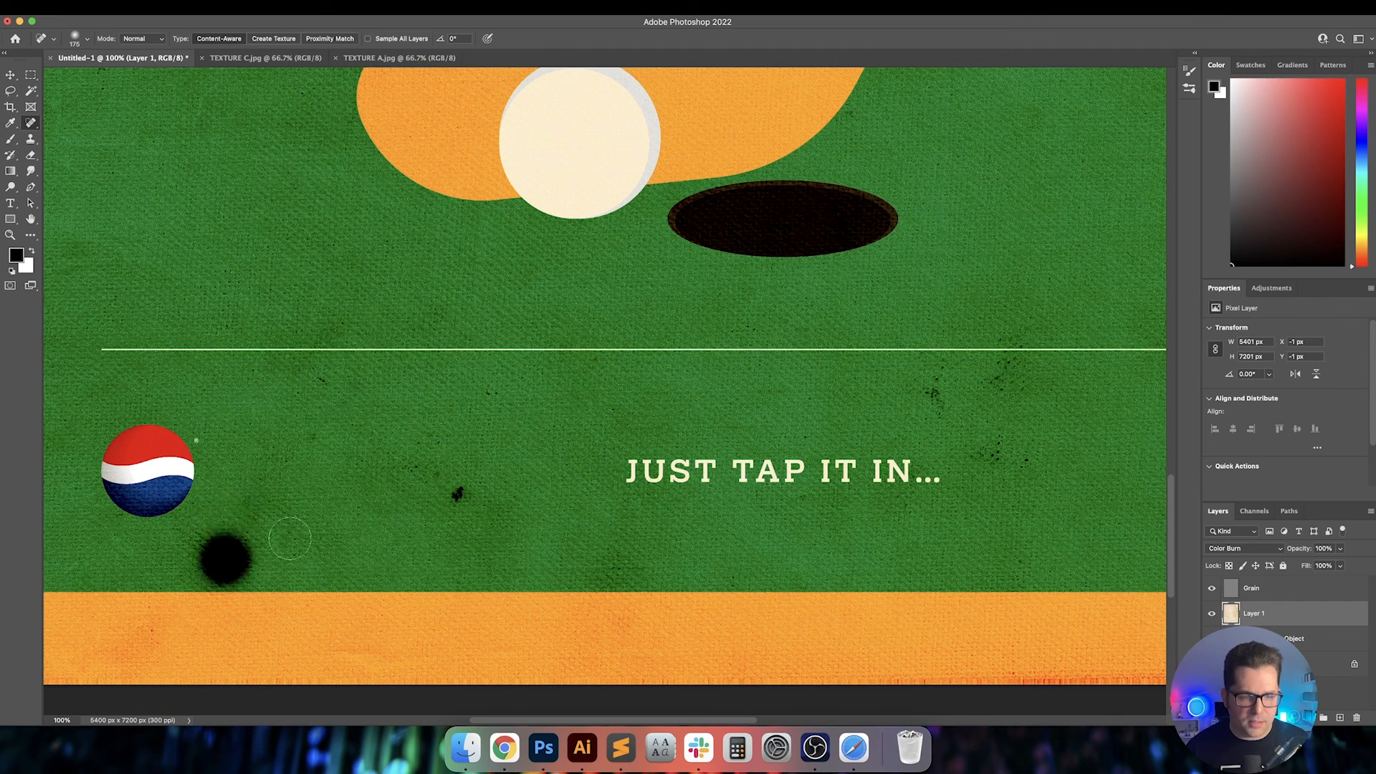
drag(444, 492, 456, 493)
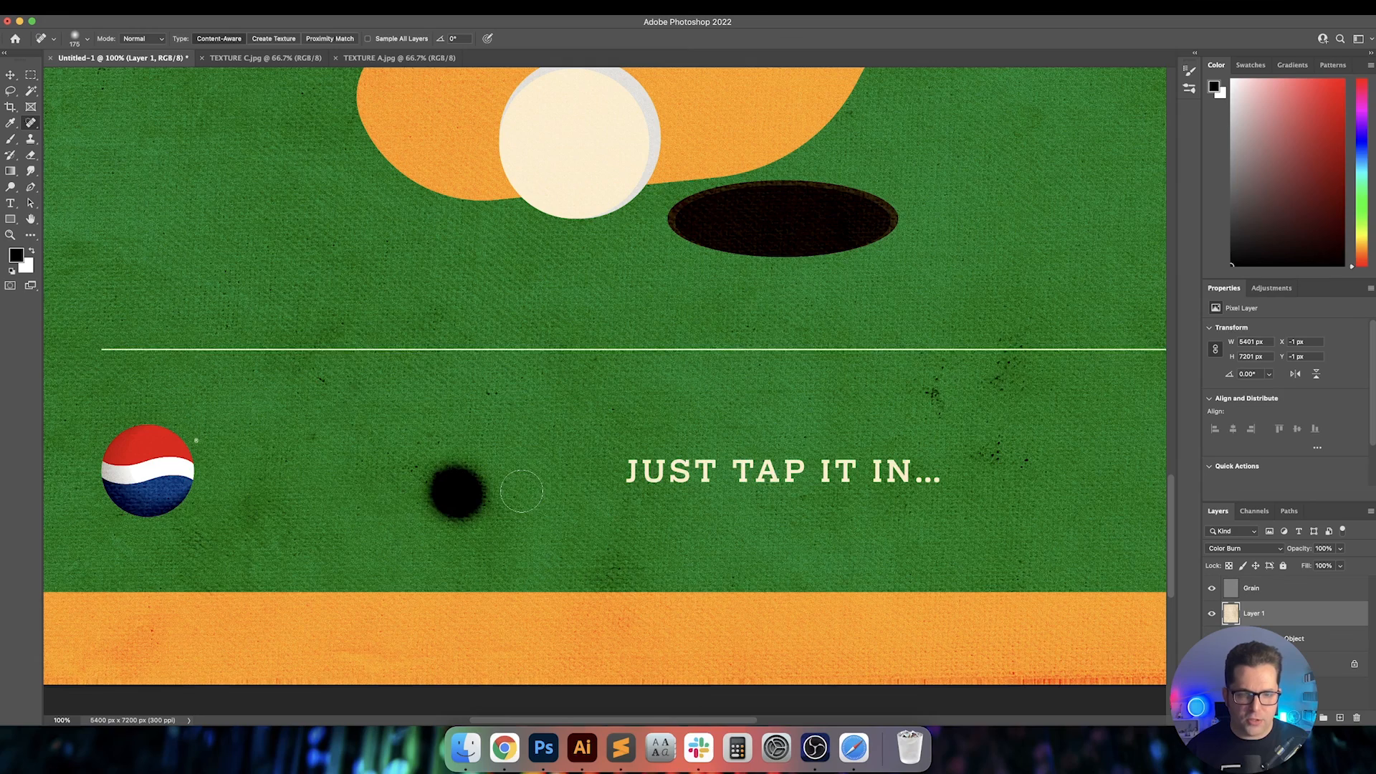
Heal the stain above the tagline's ellipsis, then the speckles around the lower rule with the brush enlarged to 700
scroll(521, 492, right, 10)
drag(585, 394, 579, 395)
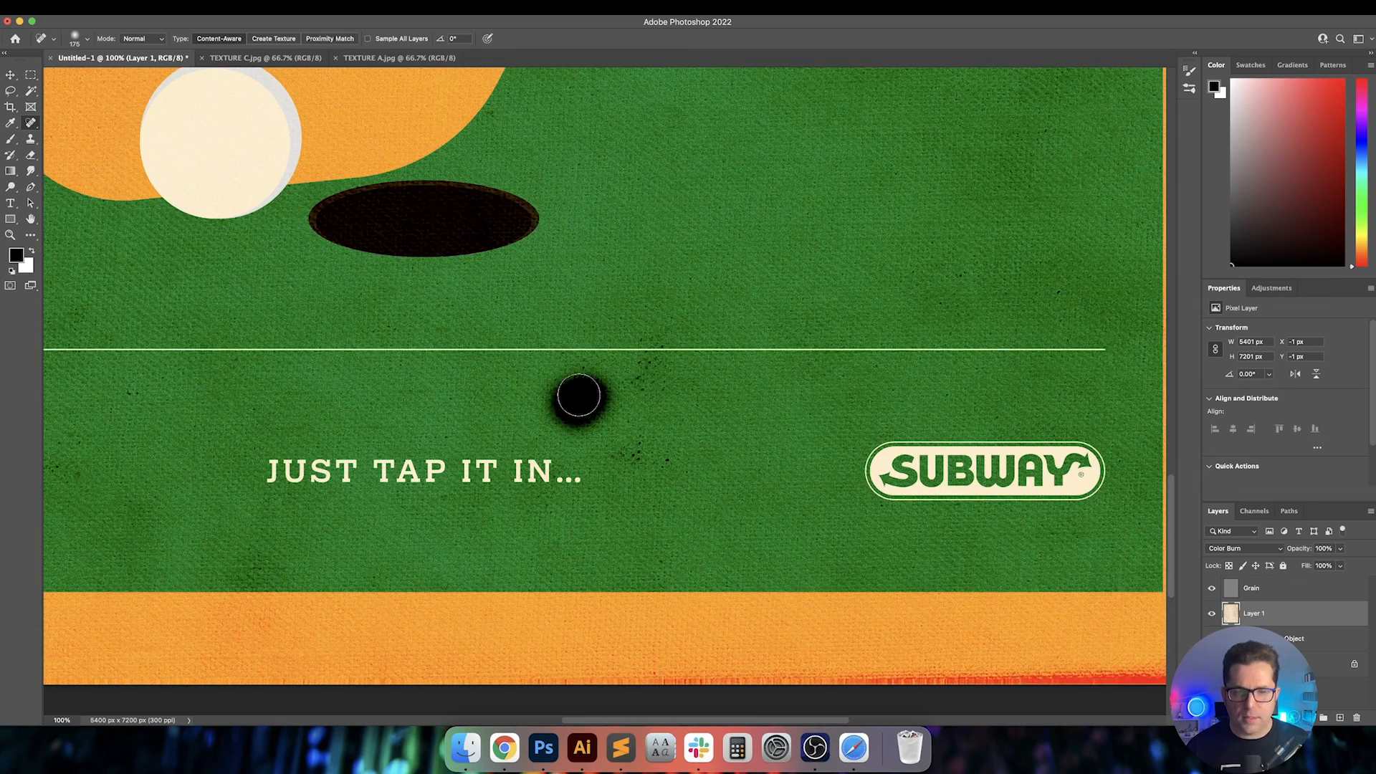
key(bracketright)
key(bracketright)
key(bracketright)
key(bracketright)
key(bracketright)
key(bracketright)
key(bracketright)
mouse_move(638, 359)
mouse_down()
mouse_move(653, 414)
mouse_move(630, 463)
mouse_move(632, 393)
mouse_up()
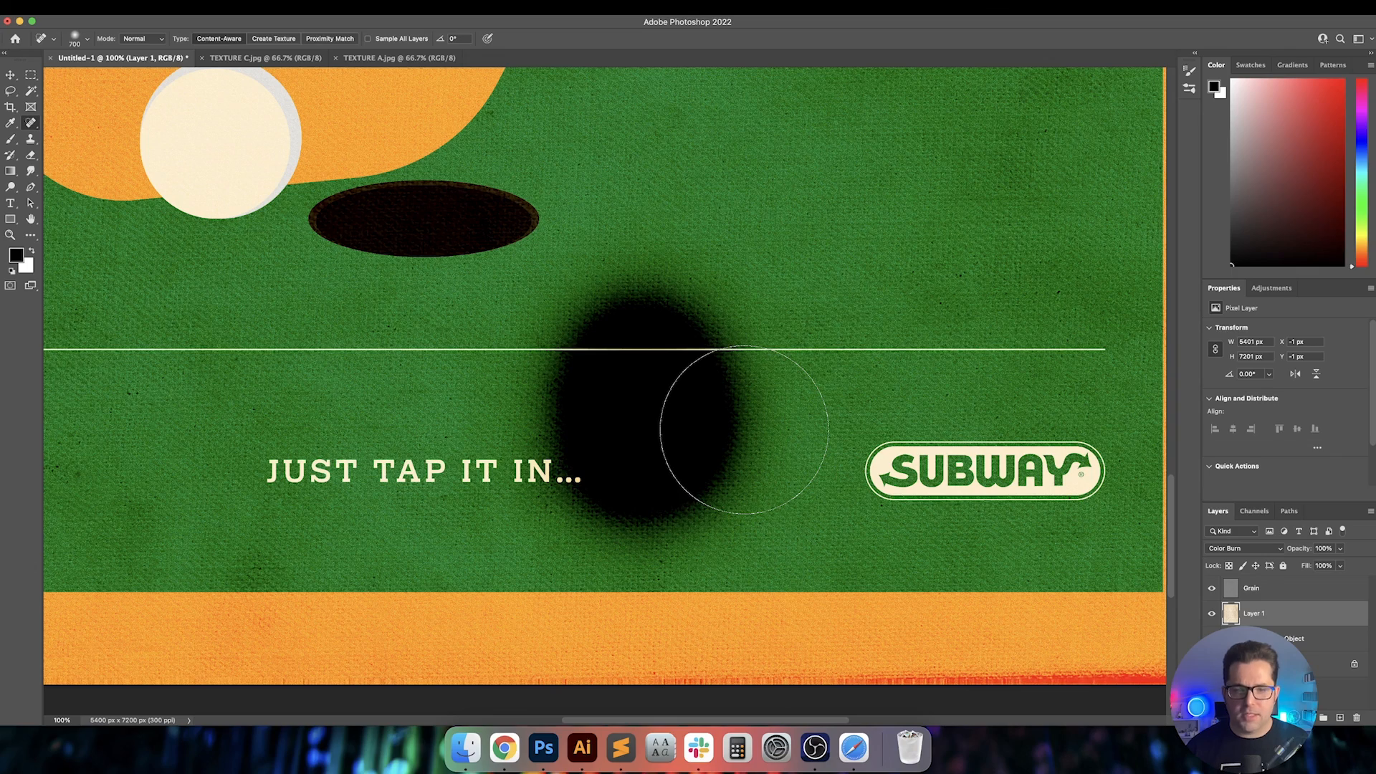
Inspect the texture around the Subway logo and the poster's lower-right border for remaining blemishes
scroll(728, 445, right, 15)
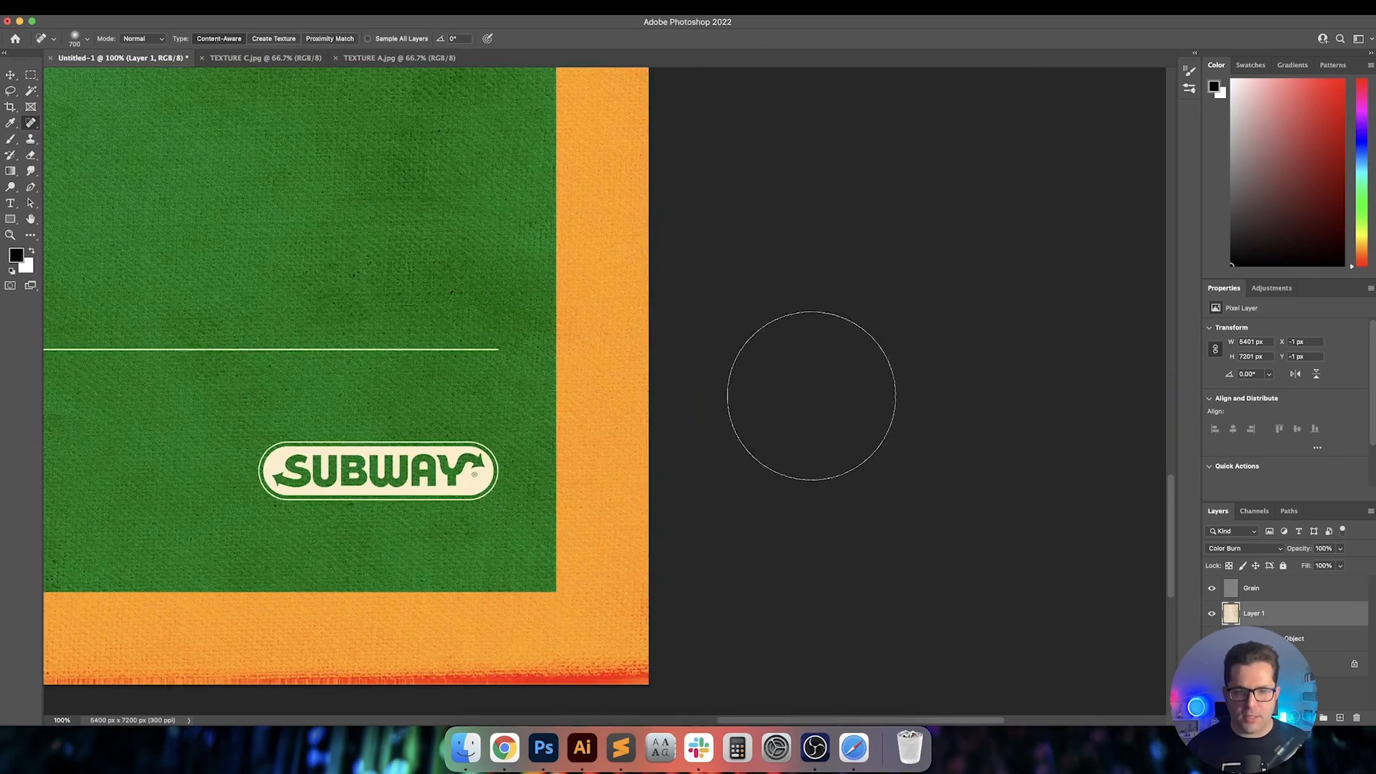
drag(378, 378, 829, 387)
mouse_move(656, 434)
mouse_down()
mouse_move(691, 409)
mouse_move(699, 502)
mouse_up()
drag(677, 344, 649, 254)
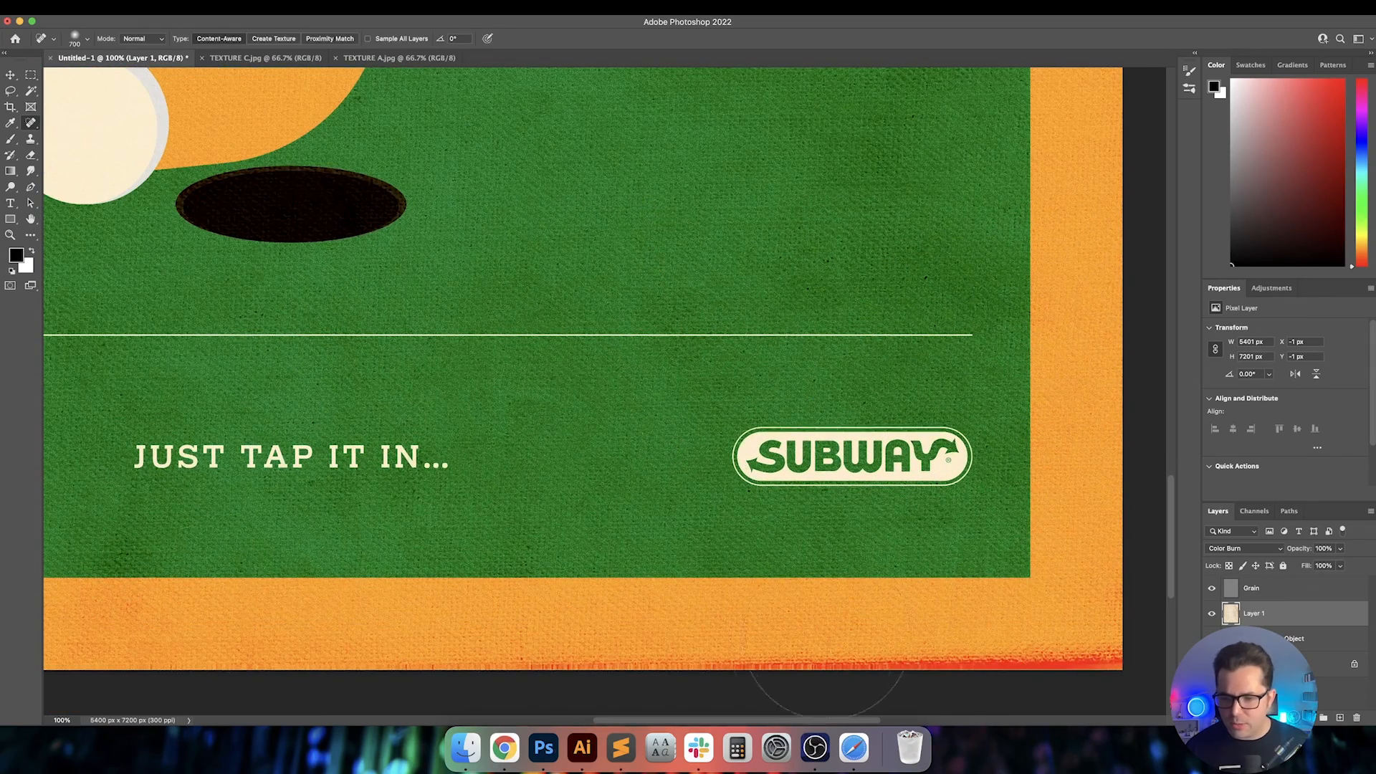
Heal the two dark stains on the green texture between the stick shaft and the orange border with the Spot Healing Brush at size 300
key(v)
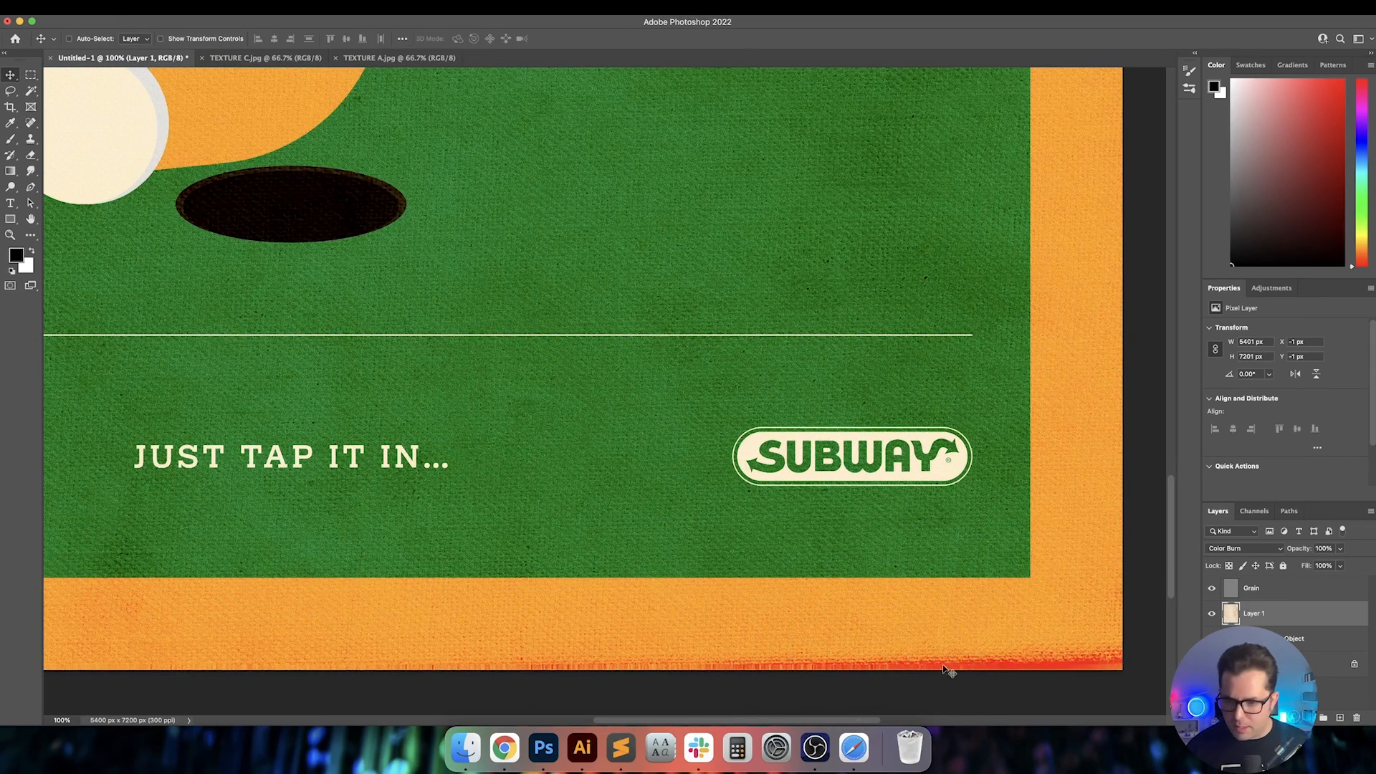
scroll(820, 427, up, 15)
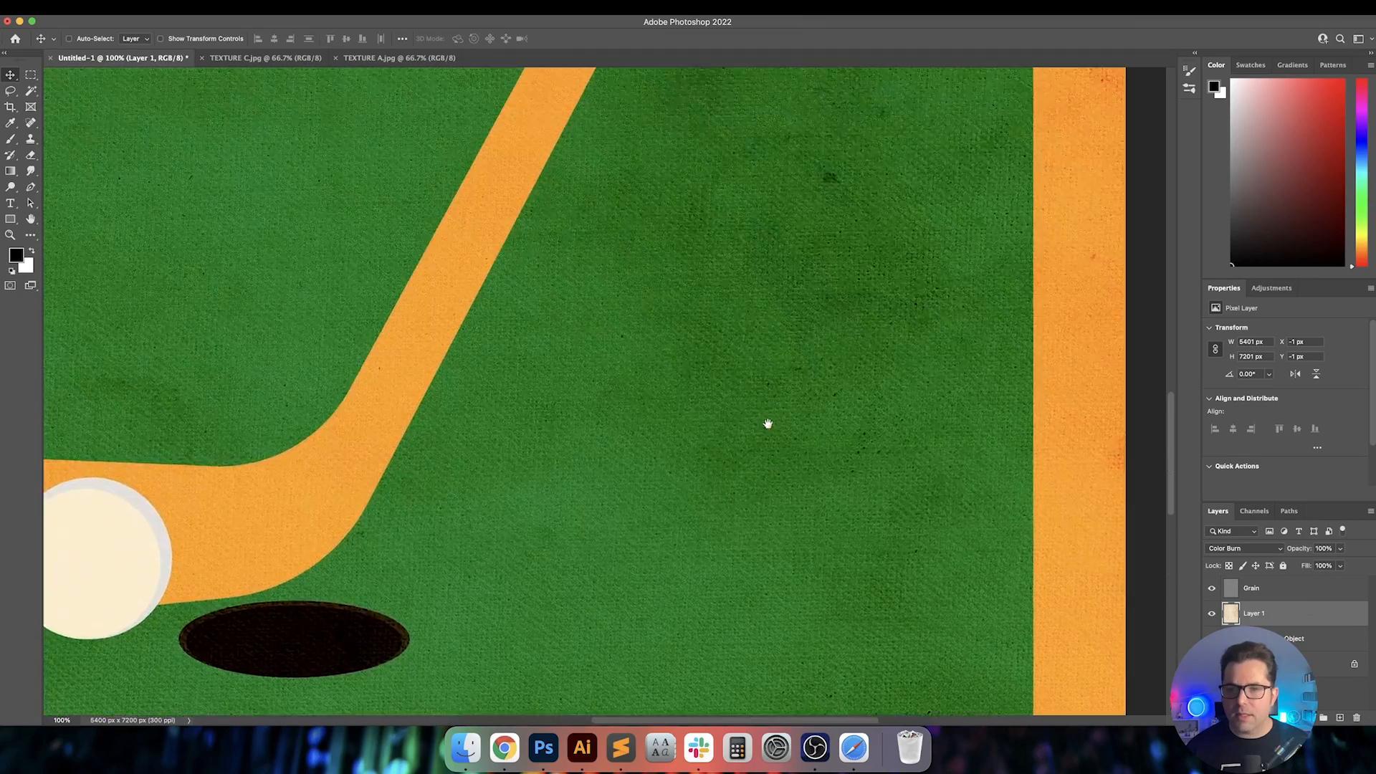
key(j)
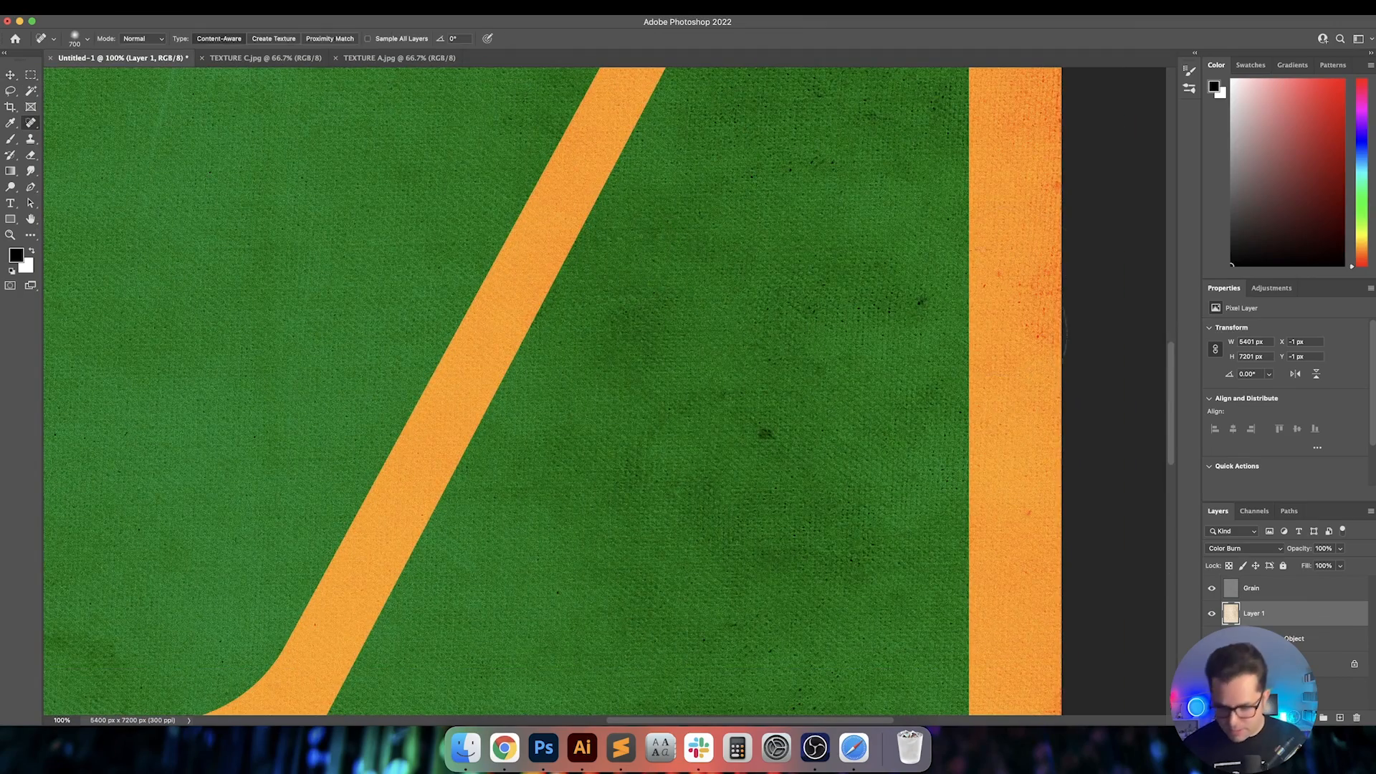
click(786, 431)
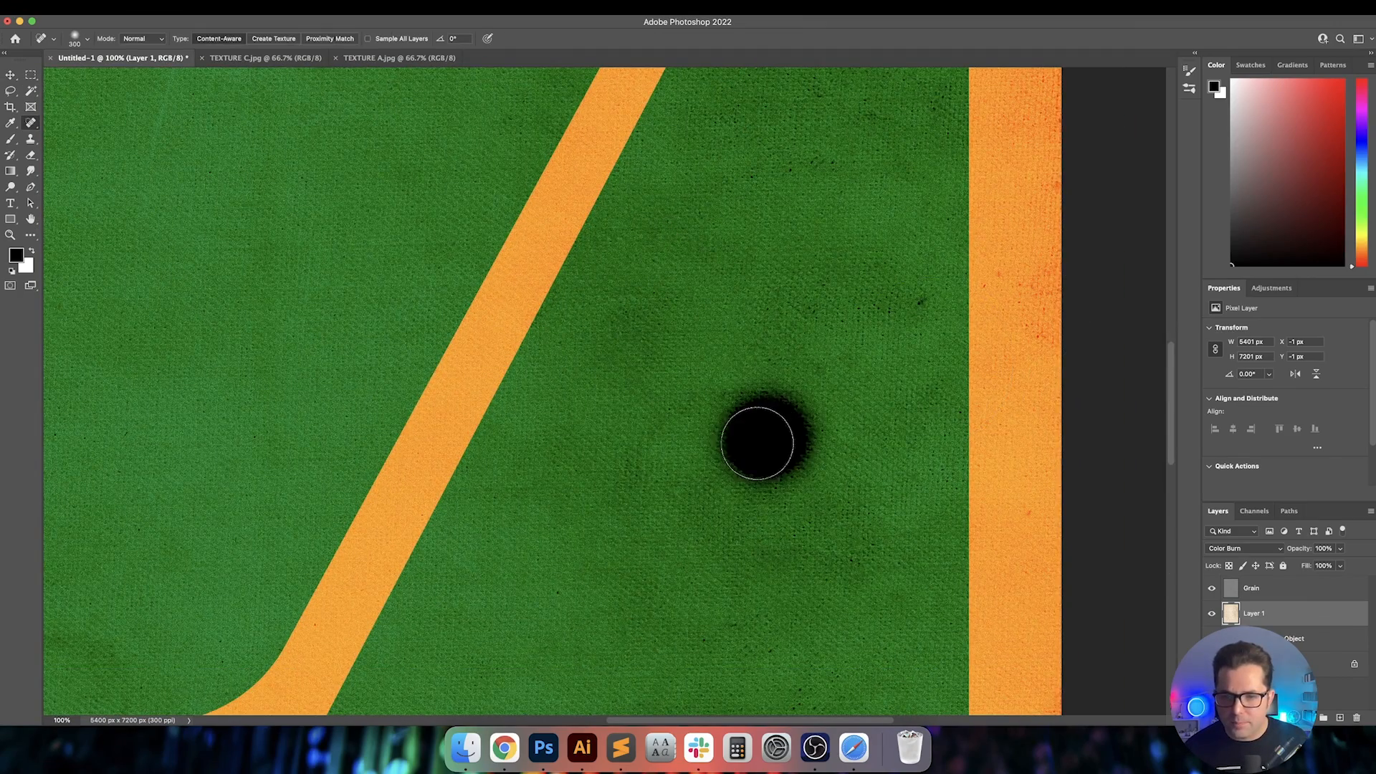
click(915, 302)
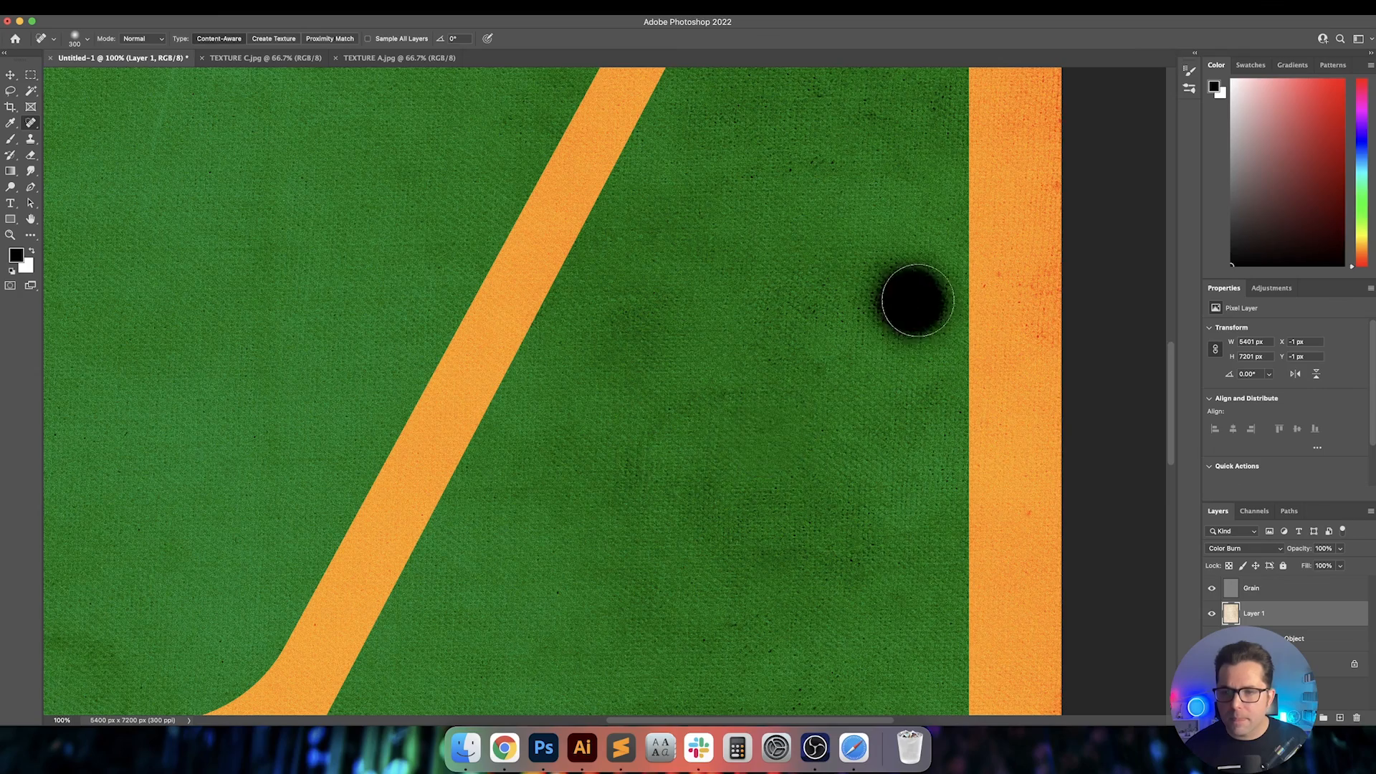
Heal the stains above the upper rule's end and below WATERBURY's Y at size 300, then the nearby speck by the border at size 175
scroll(975, 279, up, 10)
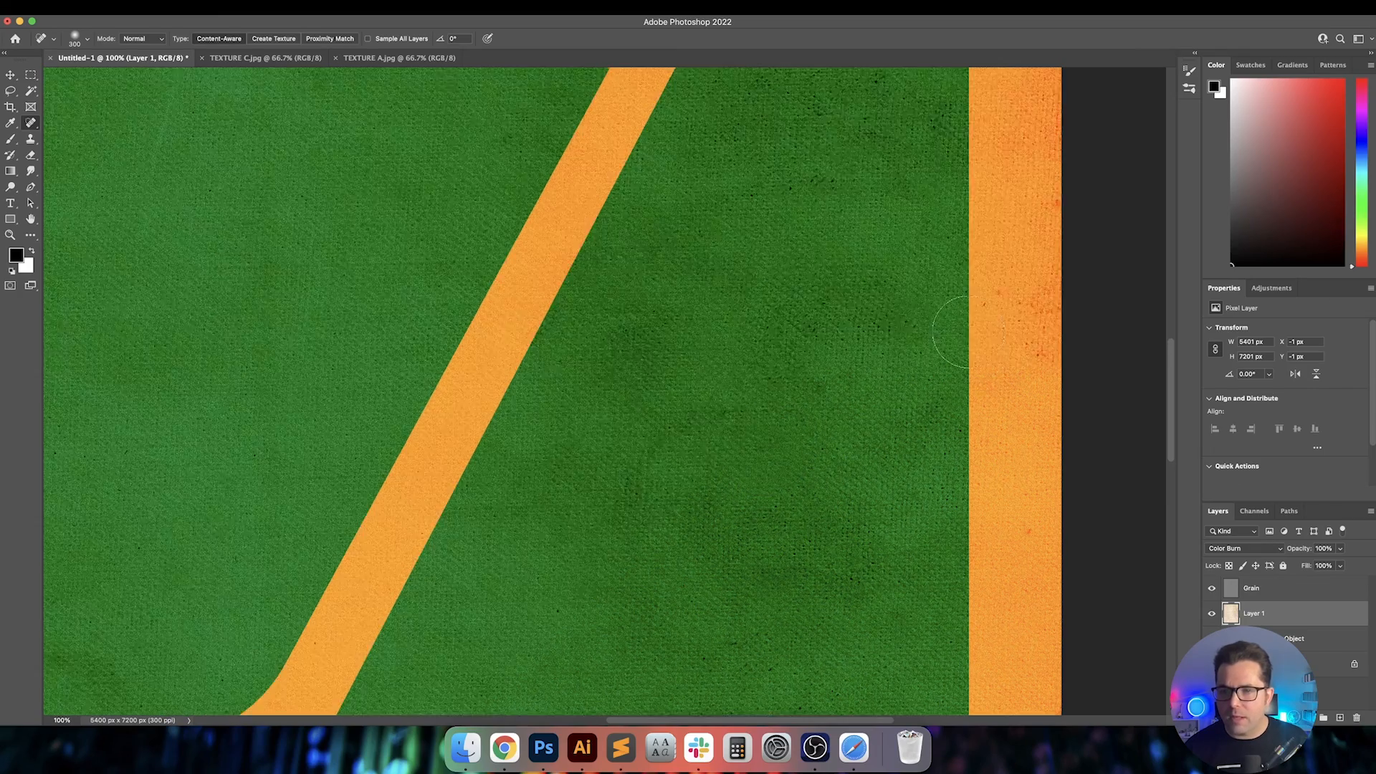
click(874, 247)
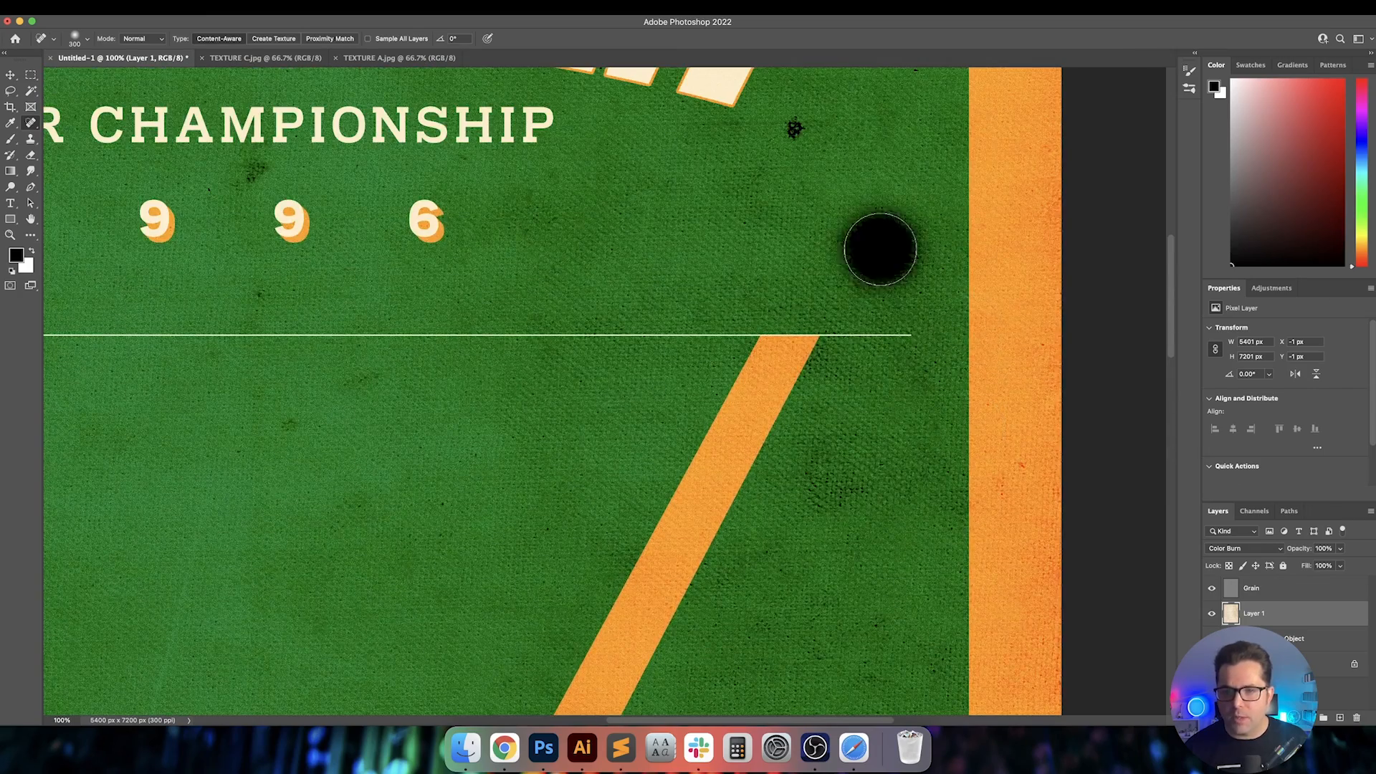
scroll(836, 184, up, 3)
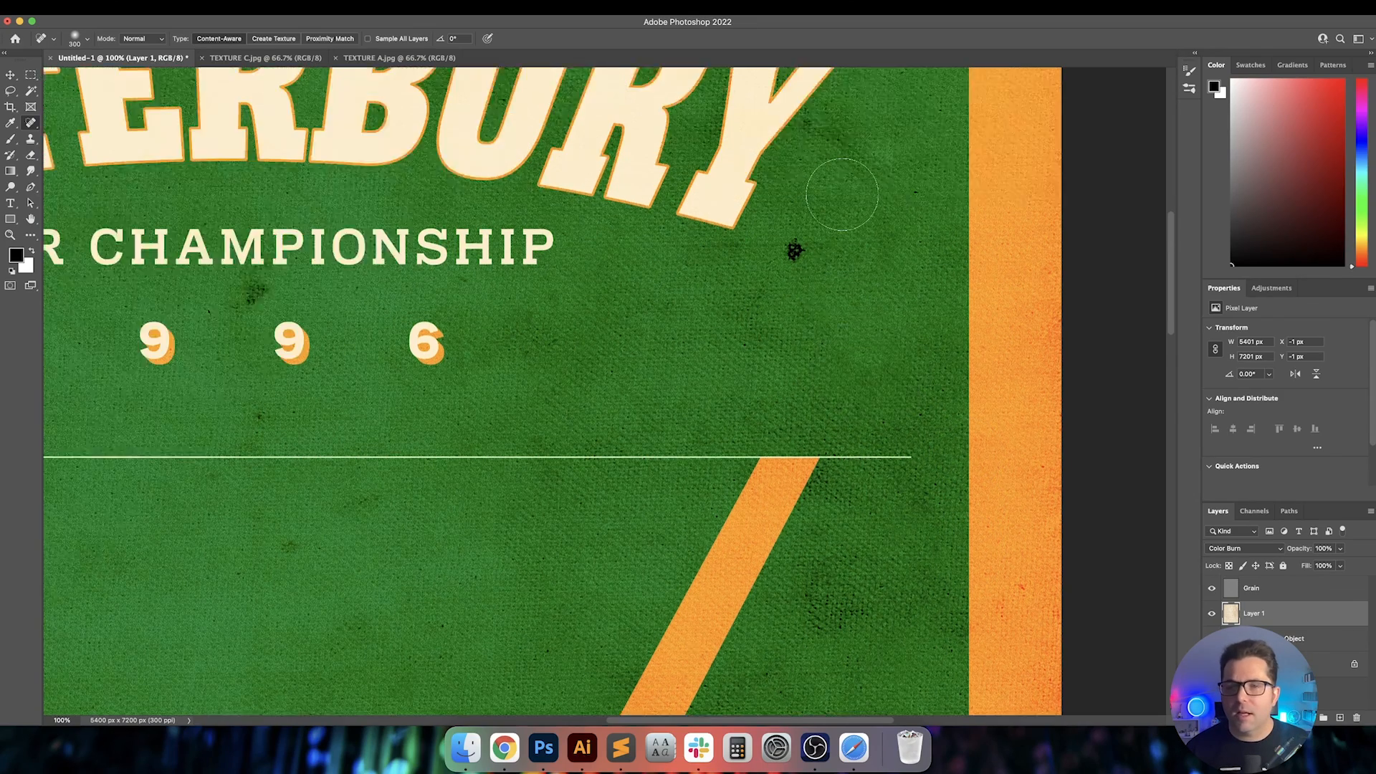
click(805, 346)
key(bracketleft)
key(bracketleft)
key(bracketleft)
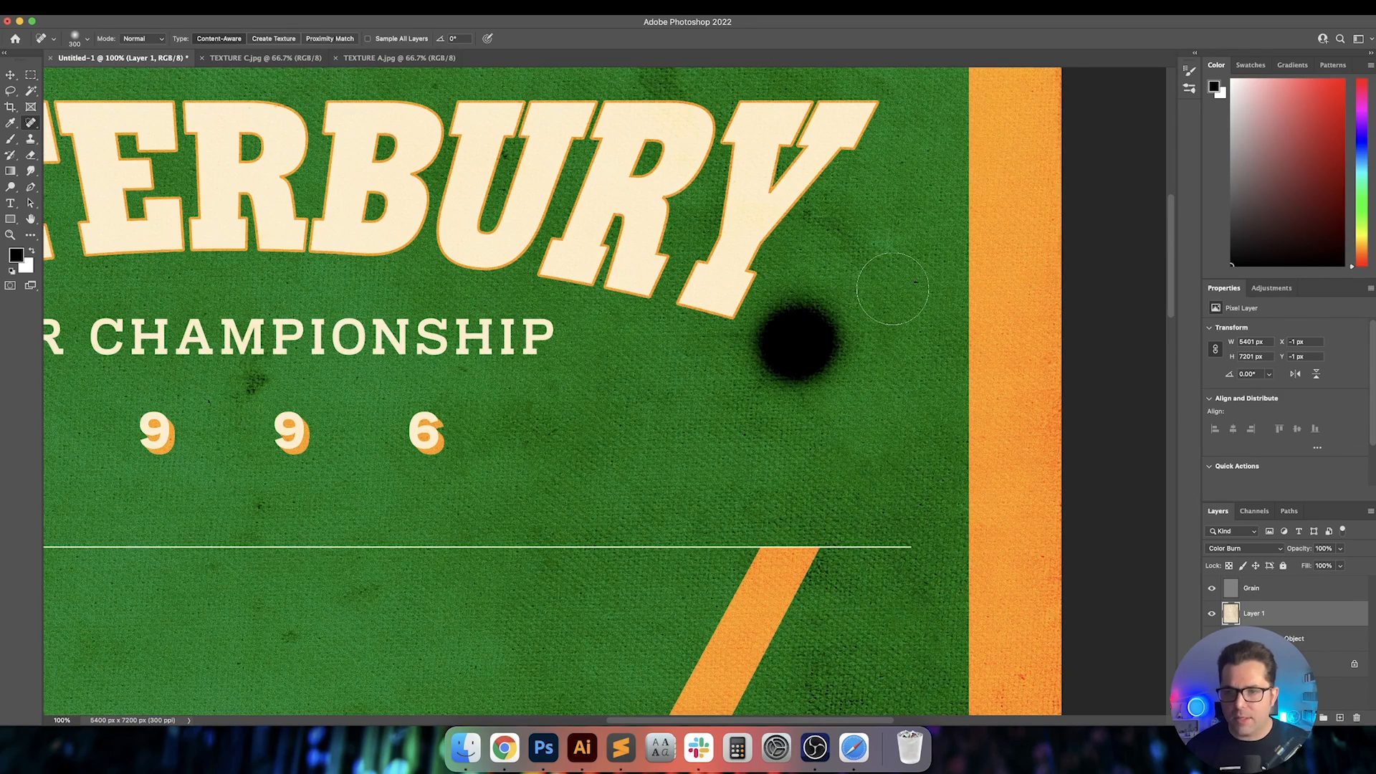
click(912, 286)
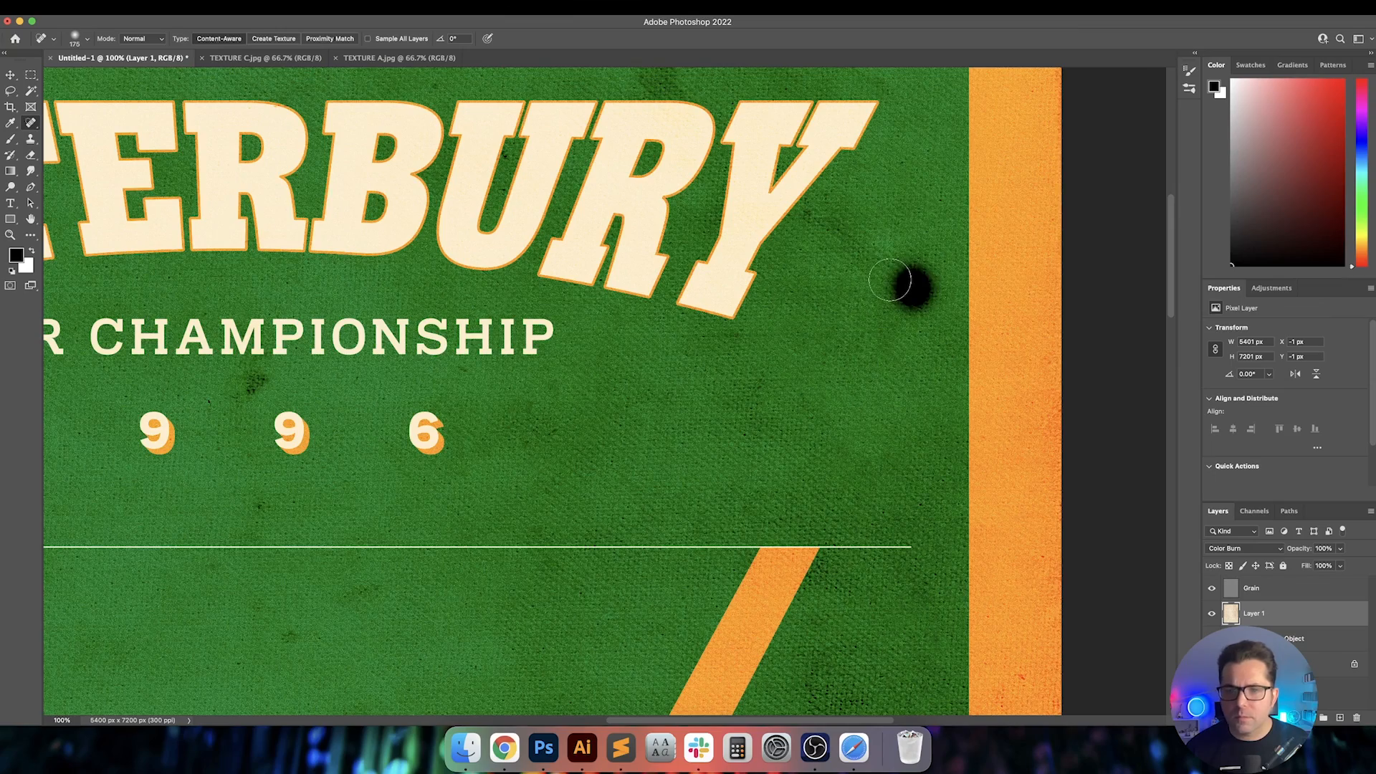
Heal the dark stain beneath the word CHAMPIONSHIP and the black specks in the green panel's upper-left corner
scroll(910, 287, left, 5)
click(553, 381)
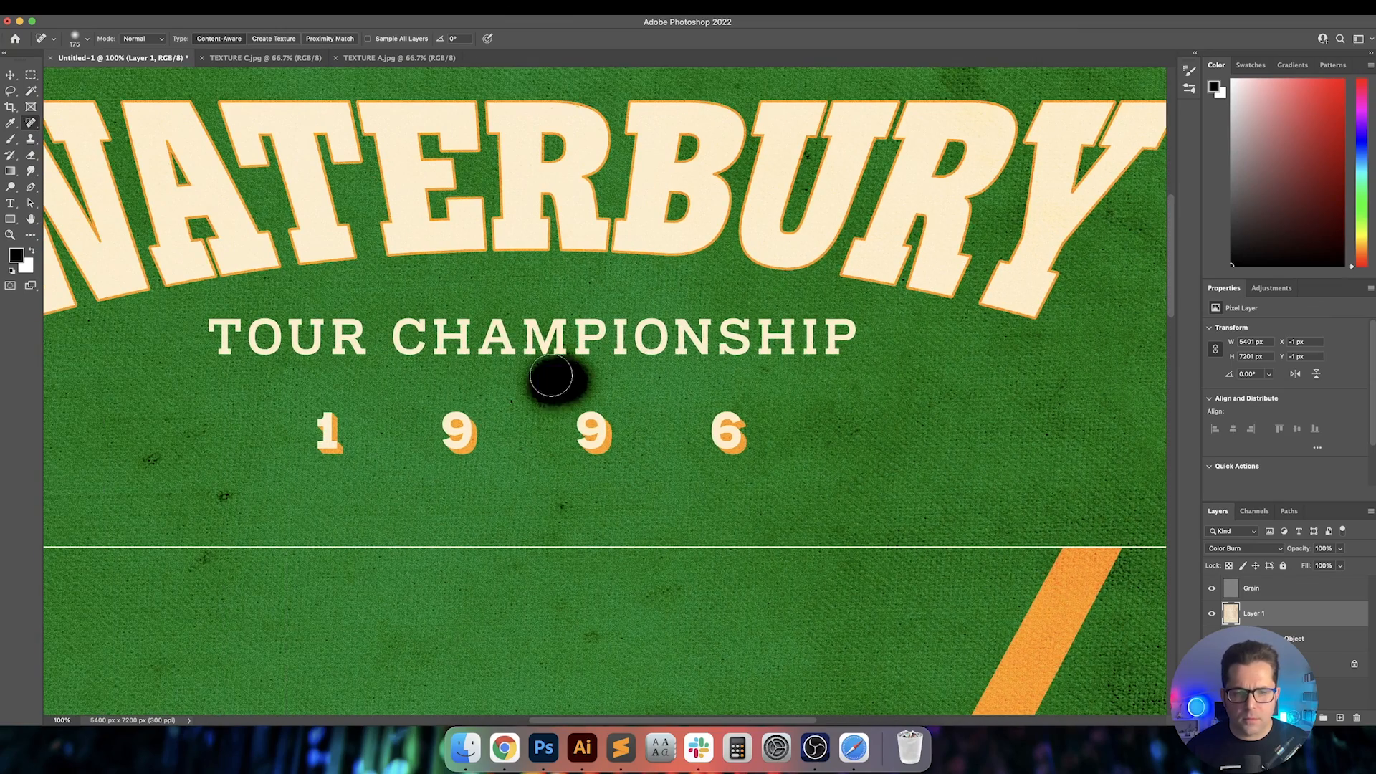
scroll(372, 453, left, 3)
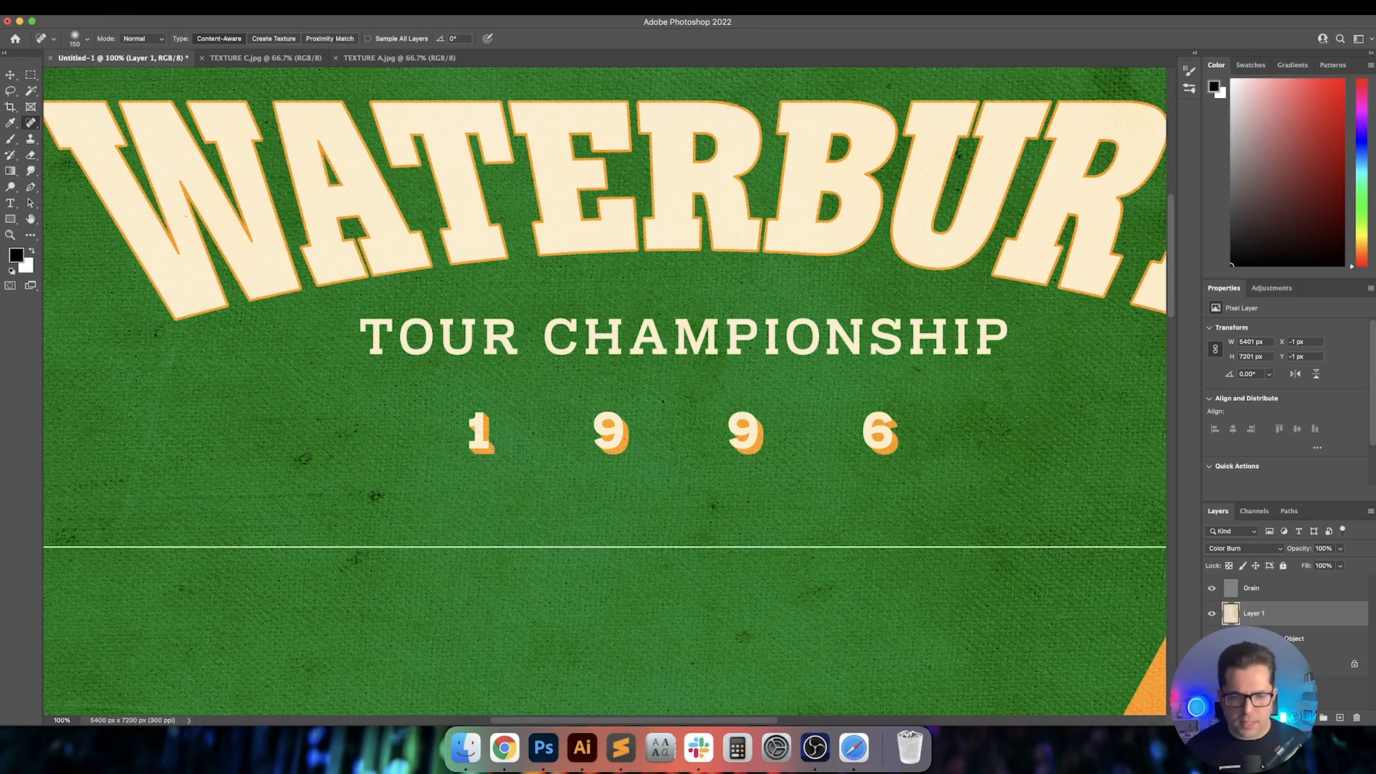
drag(488, 414, 810, 356)
drag(563, 433, 566, 656)
mouse_move(605, 483)
mouse_down()
mouse_move(508, 454)
mouse_move(524, 459)
mouse_up()
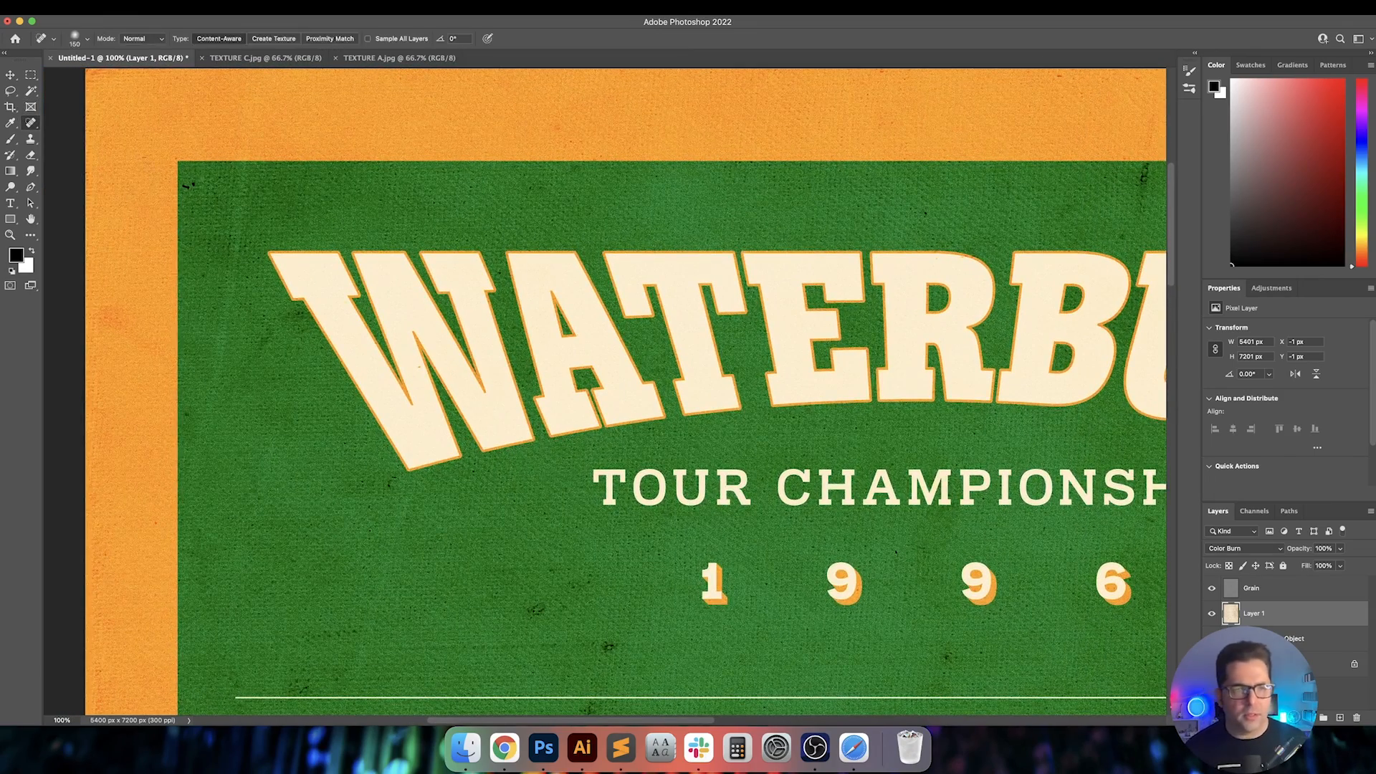
drag(193, 185, 182, 185)
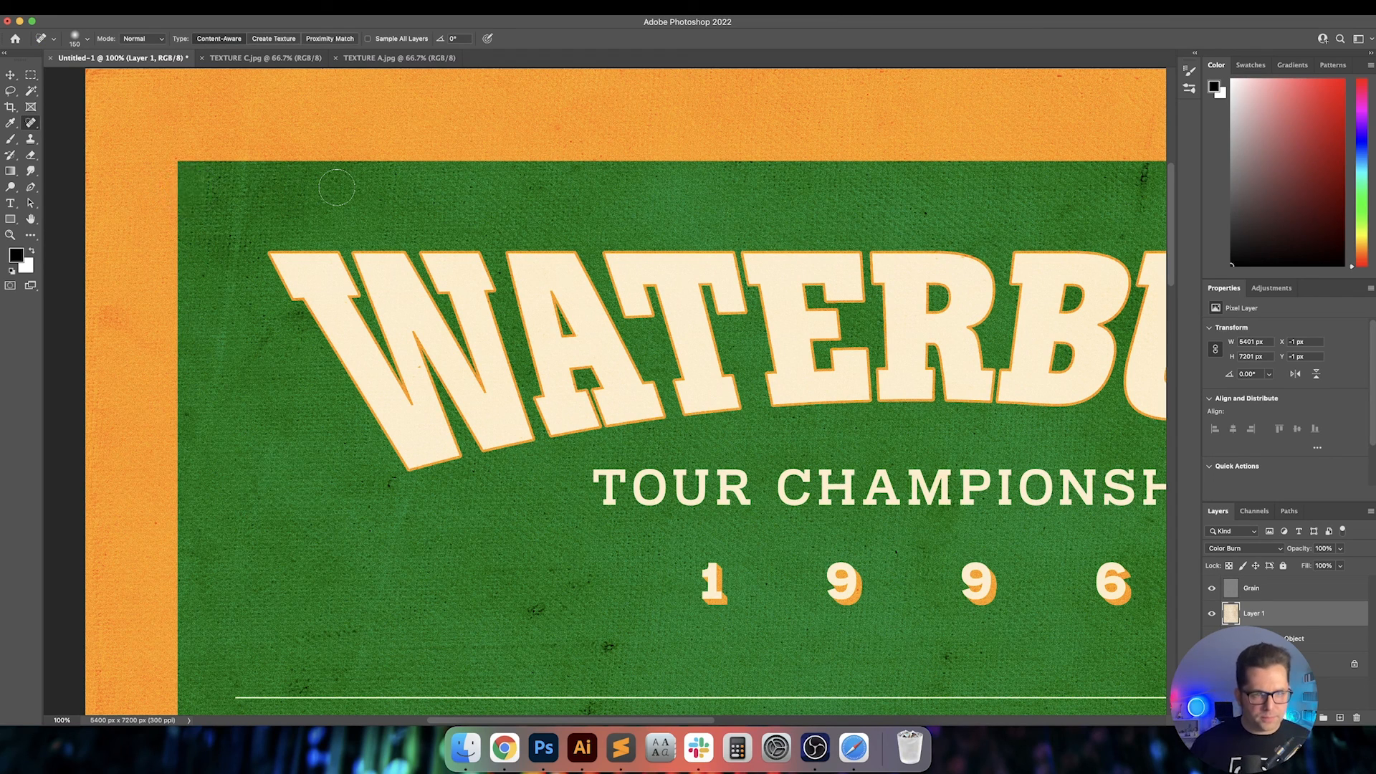
Review the whole cleaned poster fitted to the screen and in full-screen mode, keeping Layer 1 selected
key(v)
key(super+0)
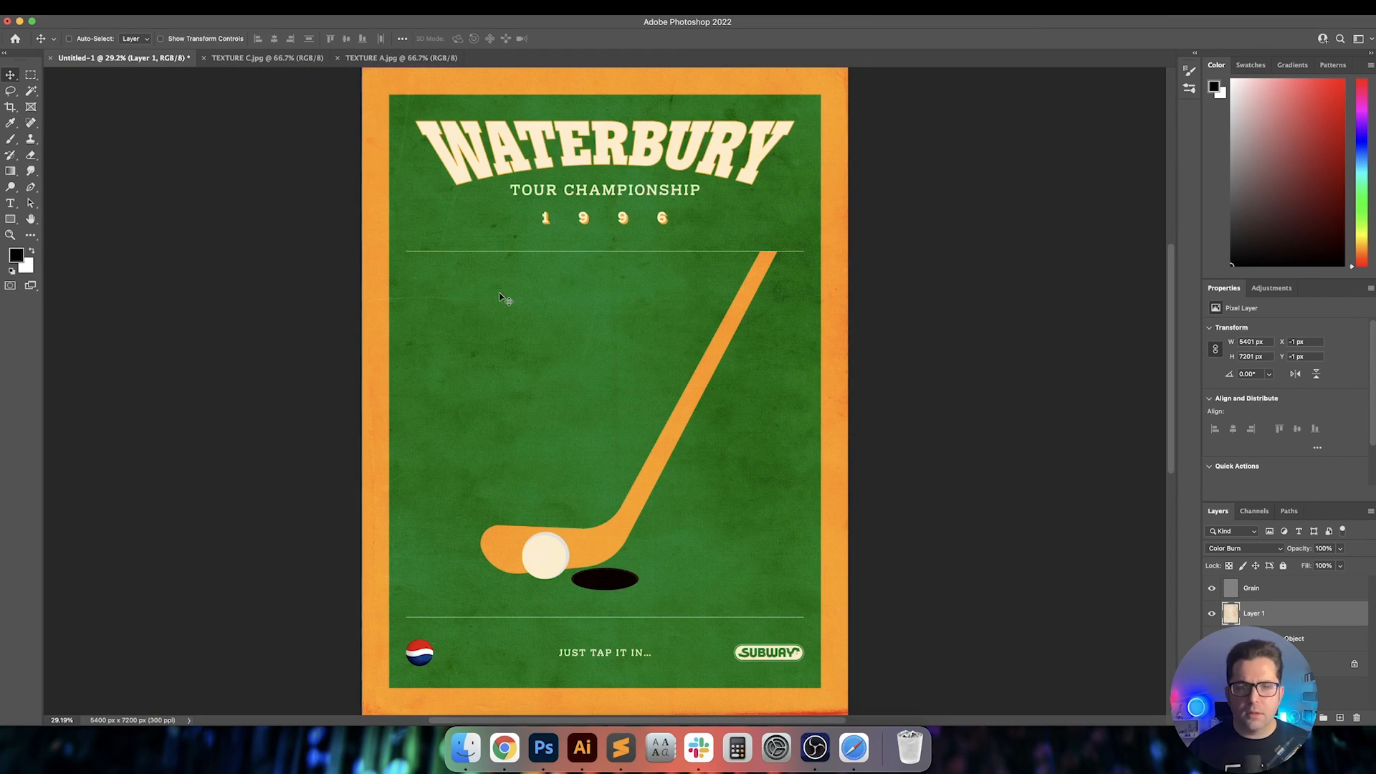
click(1312, 586)
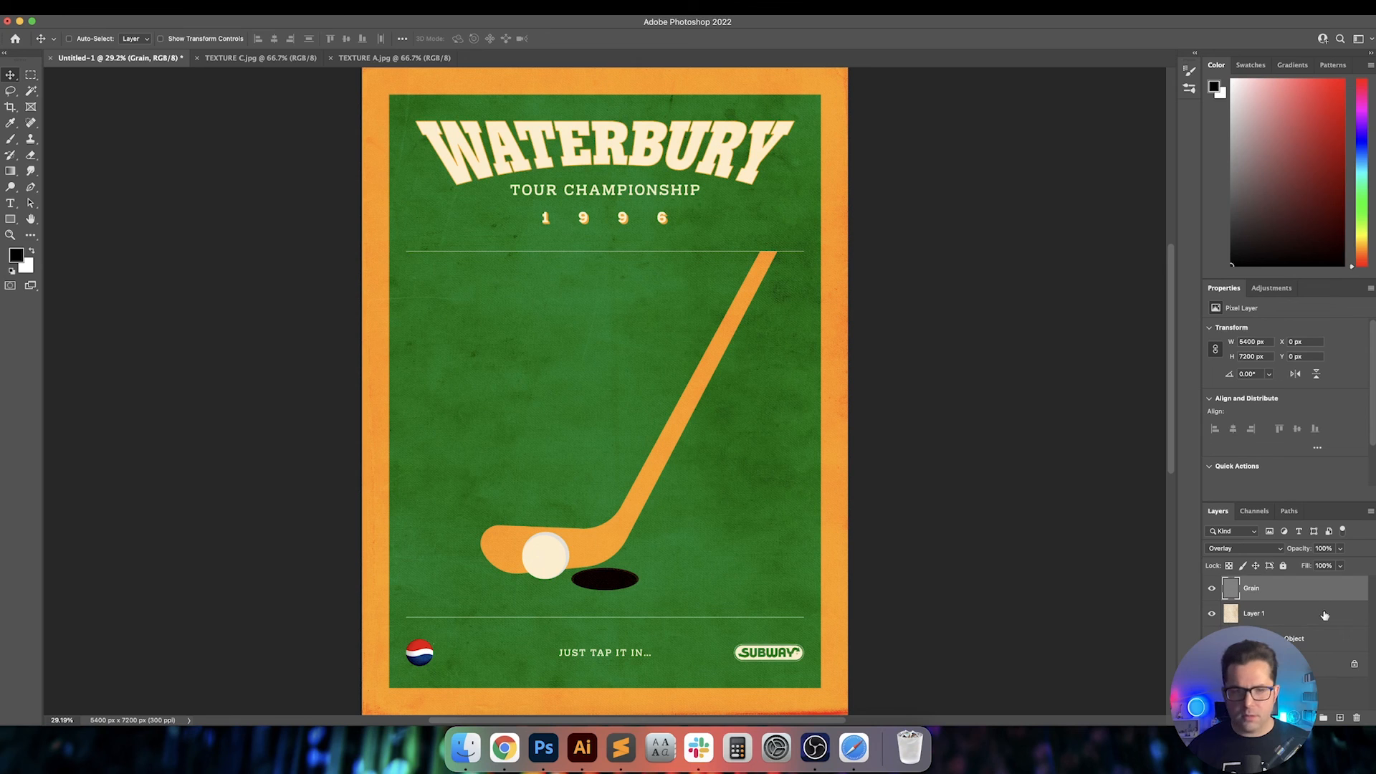
click(1325, 615)
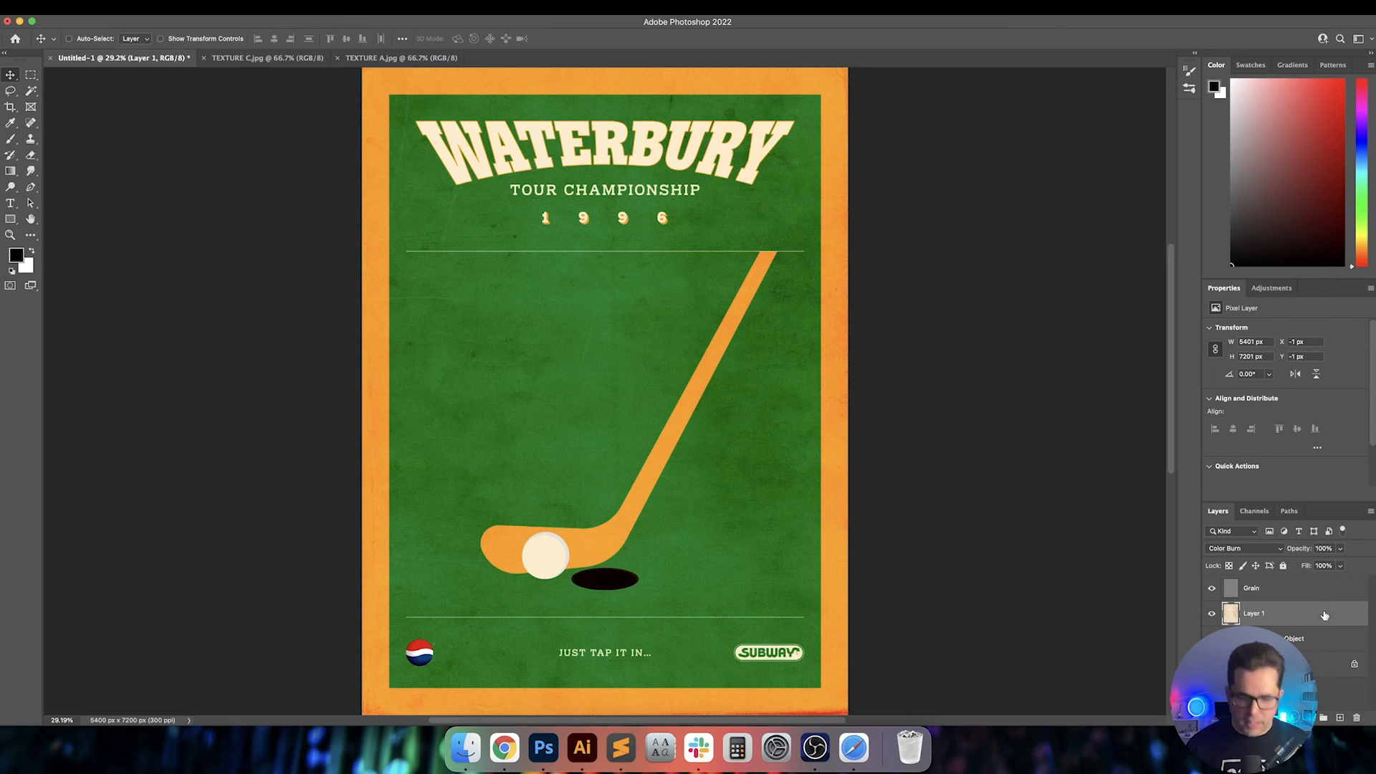
key(f)
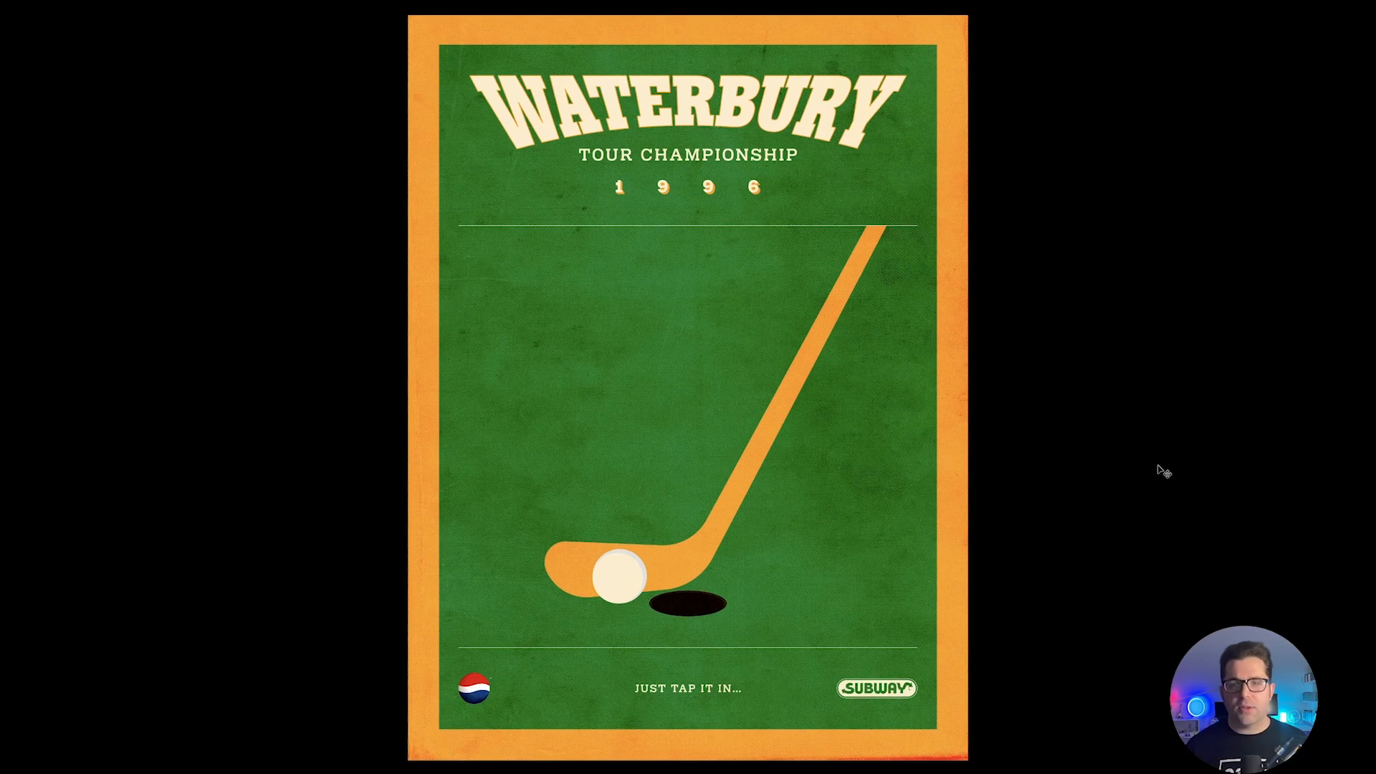